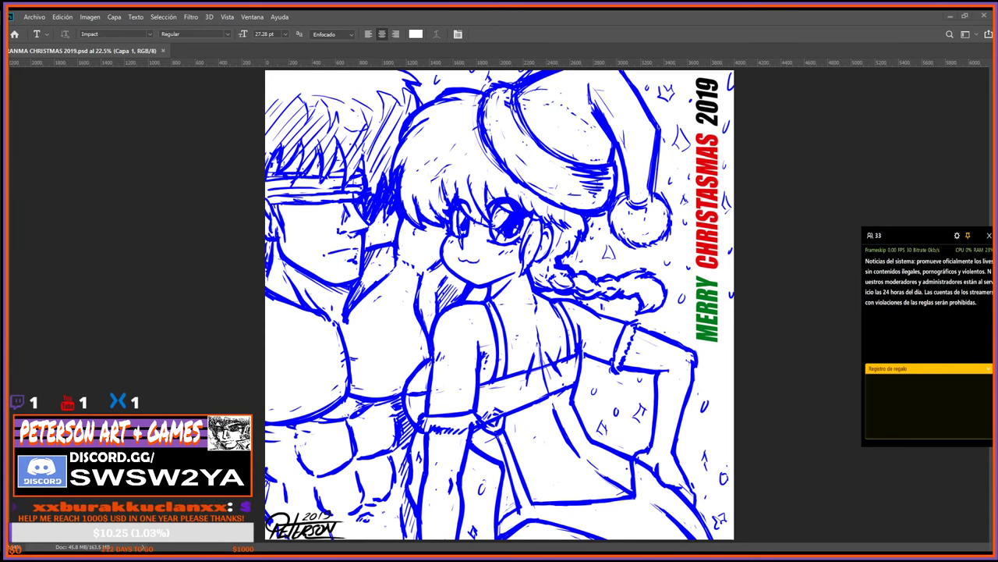
Activate the sketch ranma layer and remove the sketch of the muscular man beside the girl.
{"action": "key", "text": "z"}
{"action": "left_click_drag", "start_coordinate": [518, 280], "coordinate": [516, 293]}
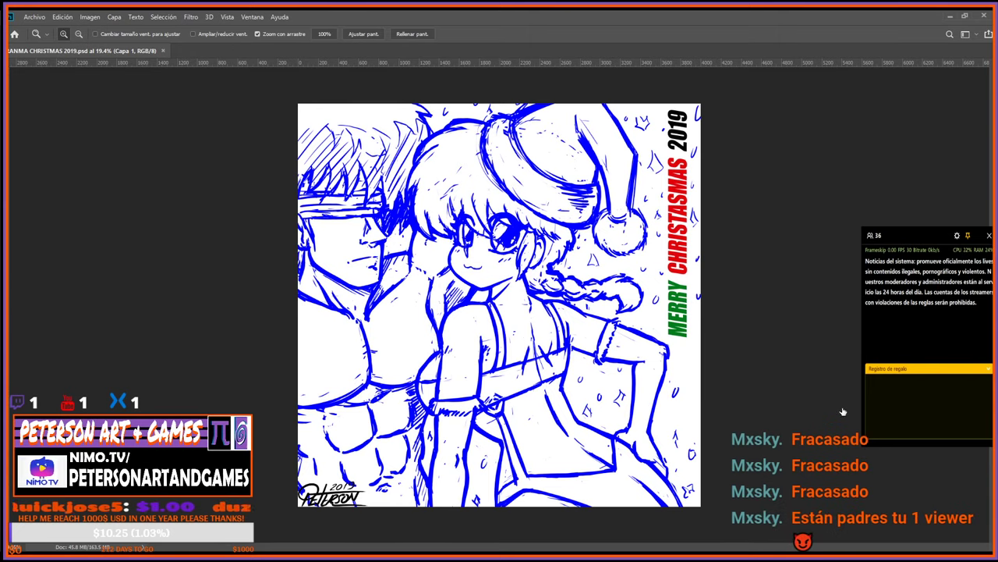
{"action": "key", "text": "b"}
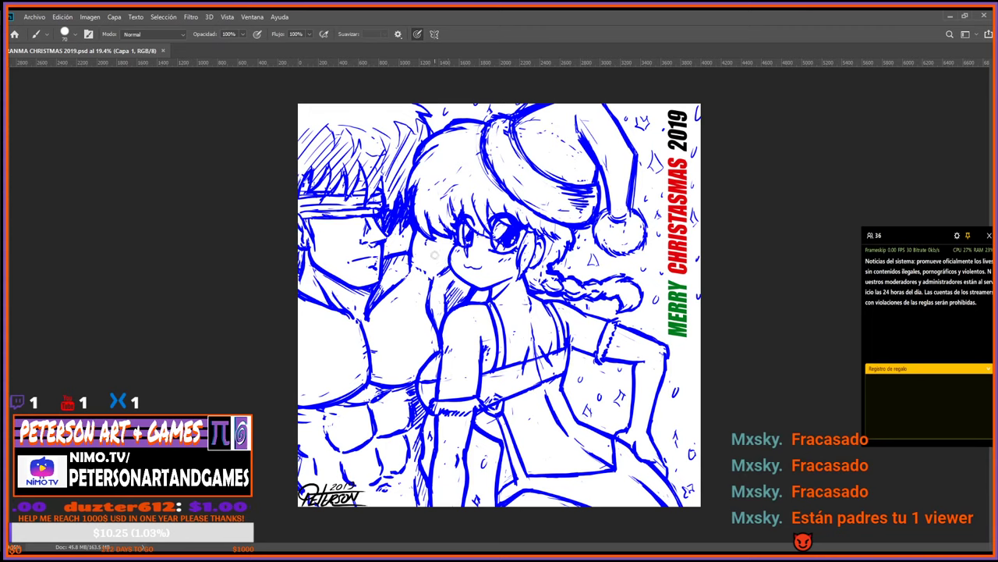
{"action": "left_click", "coordinate": [915, 493]}
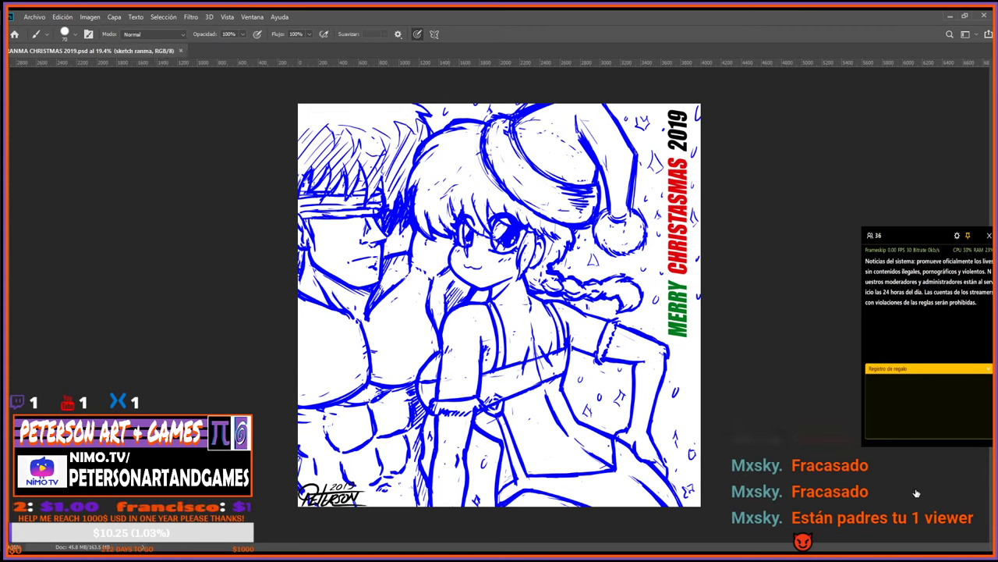
{"action": "left_click", "coordinate": [914, 485]}
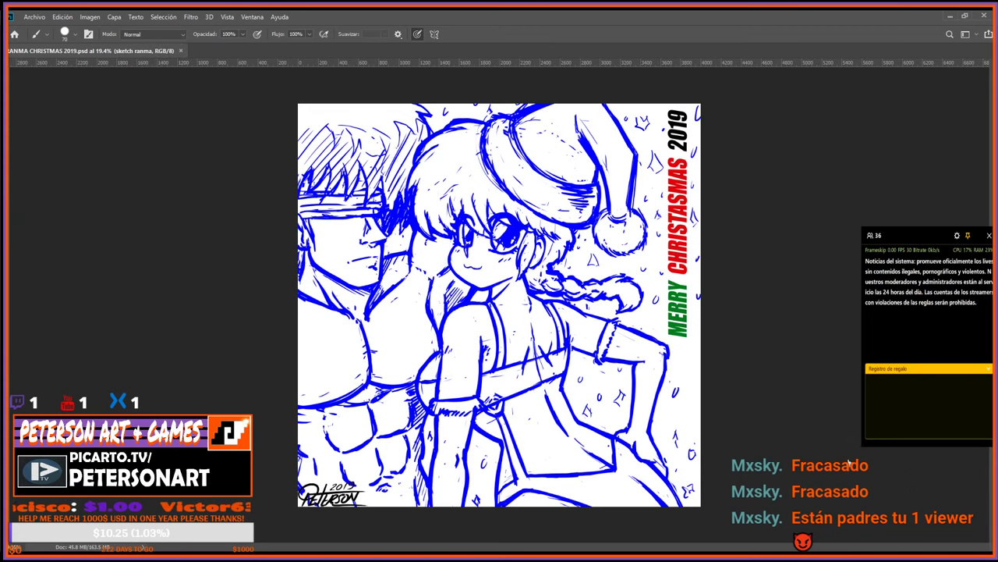
{"action": "key", "text": "Delete"}
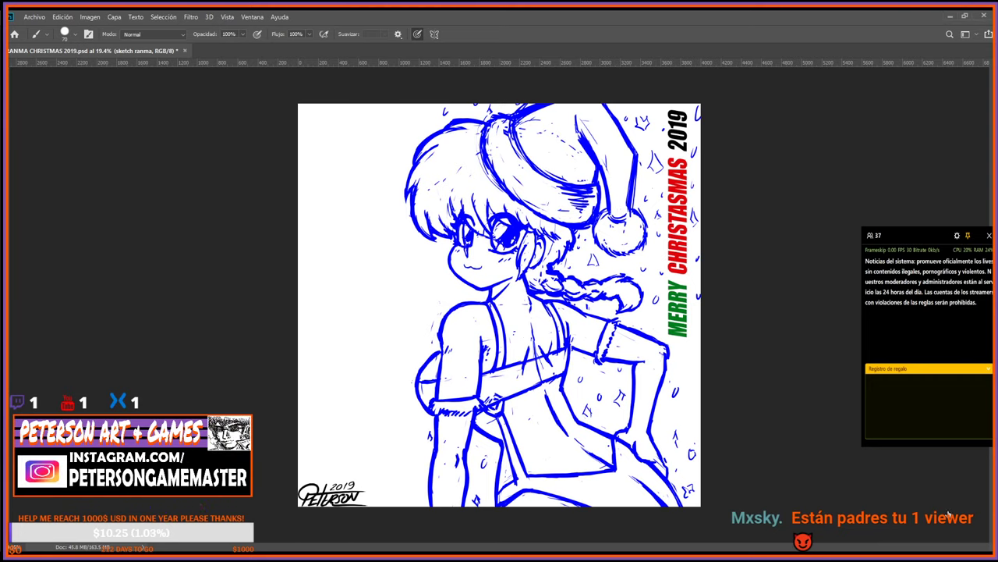
Make the linea layer active and reduce the brush size to 45.
{"action": "left_click", "coordinate": [953, 517]}
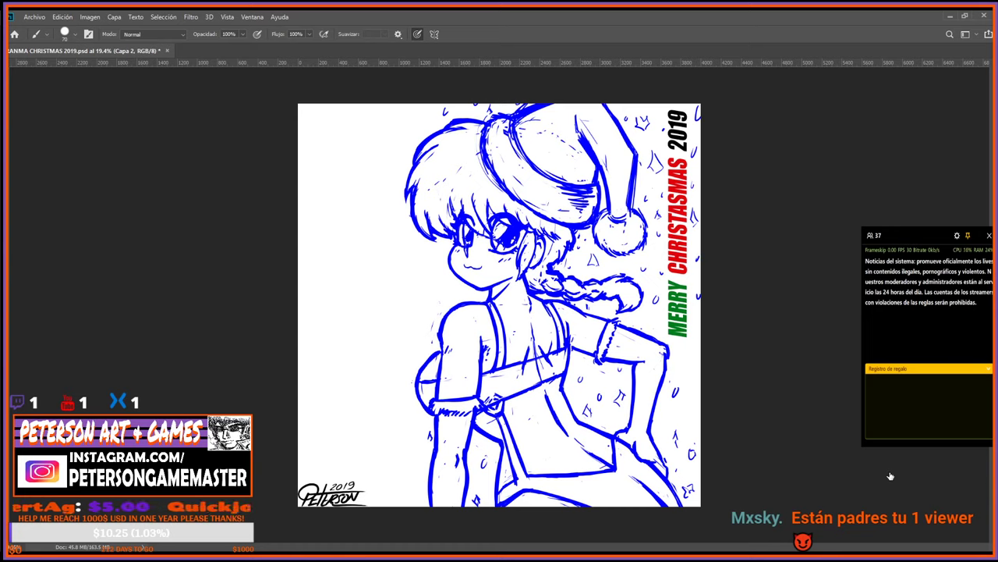
{"action": "key", "text": "alt+bracketright"}
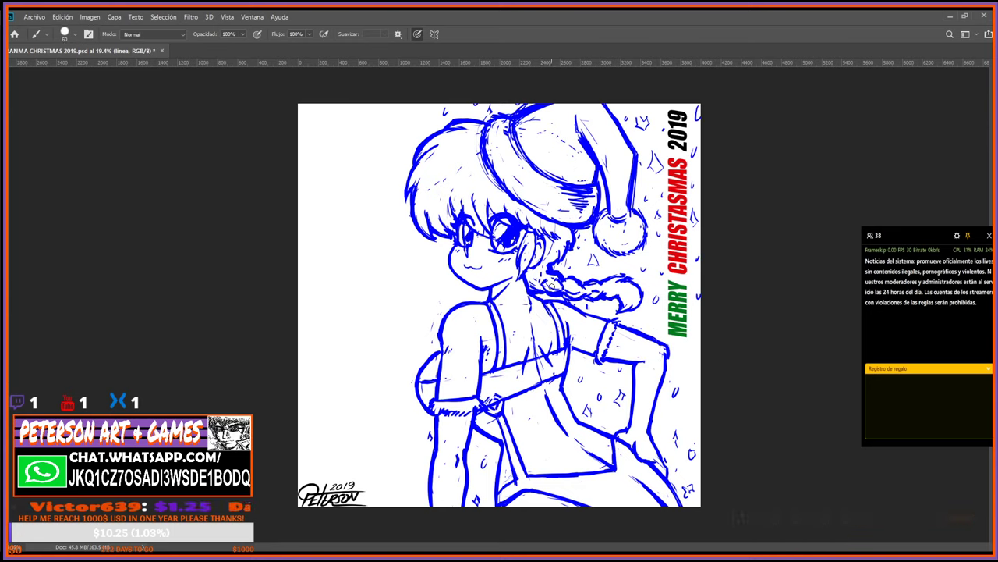
{"action": "key", "text": "bracketleft"}
{"action": "key", "text": "bracketleft"}
{"action": "key", "text": "bracketleft"}
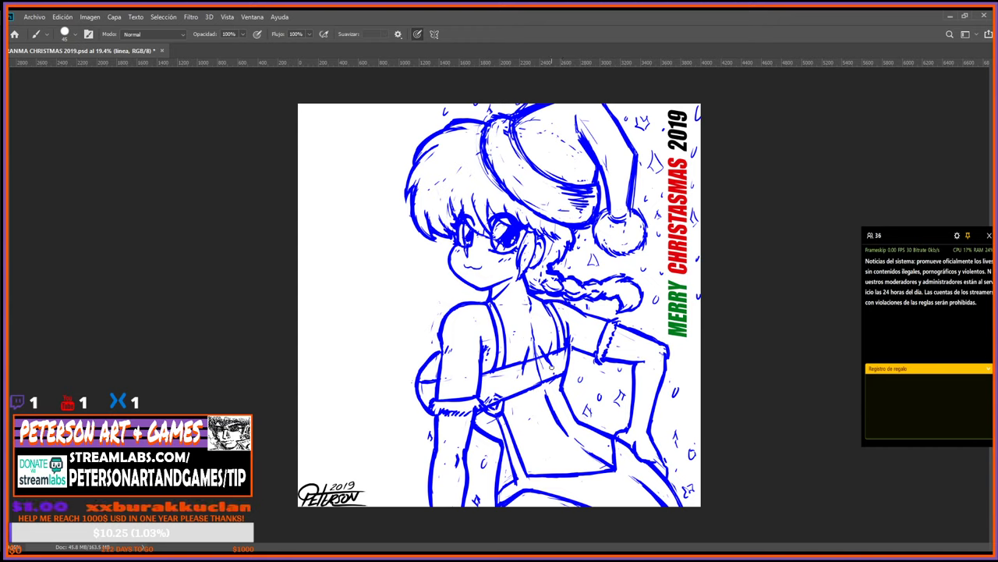
{"action": "key", "text": "z"}
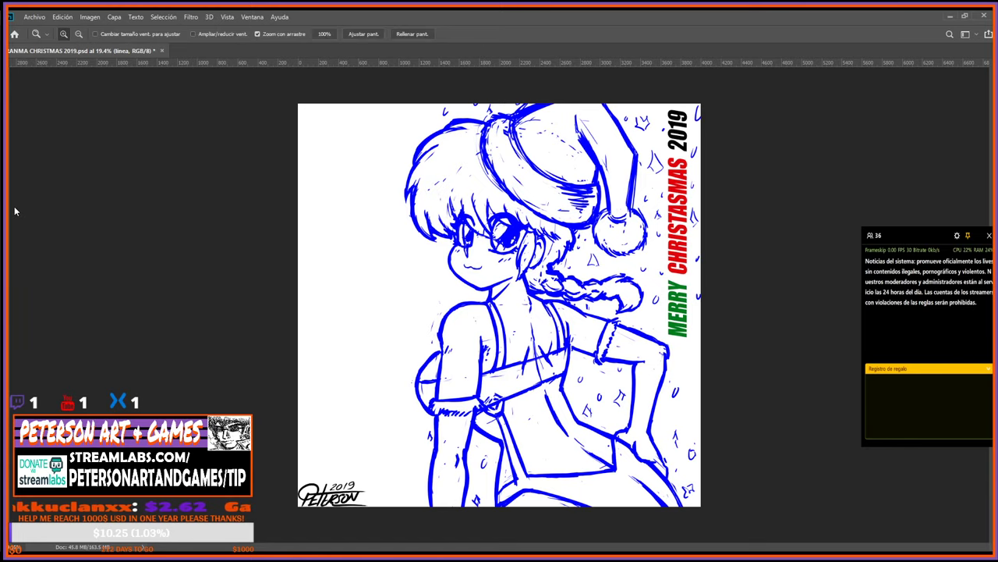
{"action": "left_click_drag", "start_coordinate": [484, 180], "coordinate": [530, 180]}
{"action": "left_click_drag", "start_coordinate": [460, 255], "coordinate": [427, 407]}
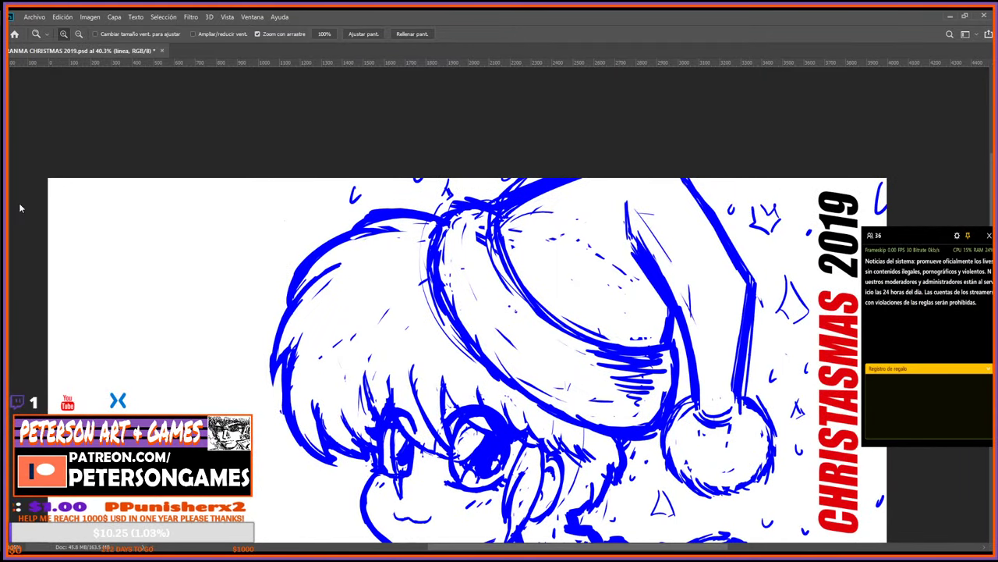
{"action": "left_click_drag", "start_coordinate": [533, 273], "coordinate": [482, 273]}
{"action": "left_click_drag", "start_coordinate": [470, 206], "coordinate": [517, 273]}
{"action": "key", "text": "r"}
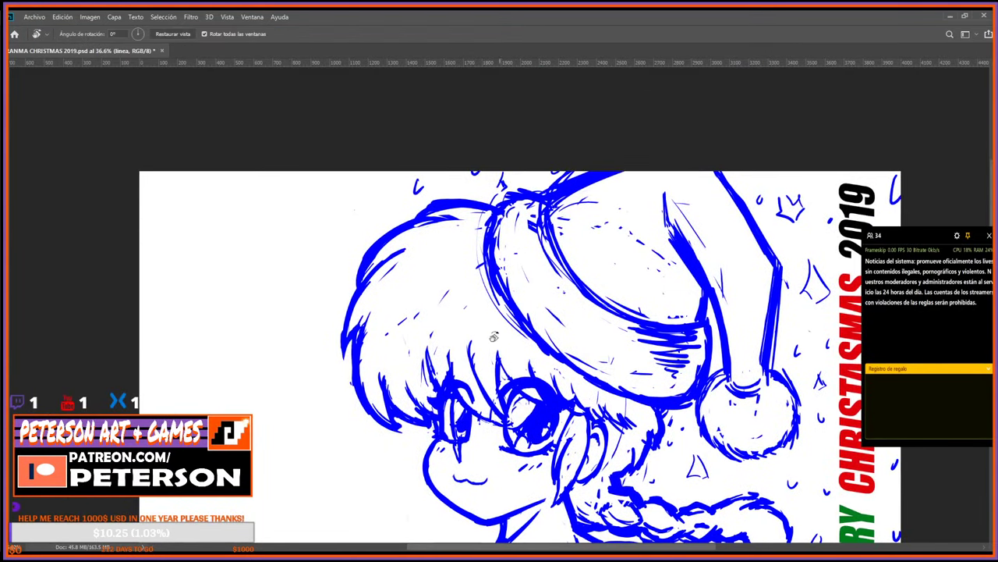
{"action": "mouse_move", "coordinate": [459, 455]}
{"action": "left_mouse_down"}
{"action": "mouse_move", "coordinate": [593, 431]}
{"action": "mouse_move", "coordinate": [578, 440]}
{"action": "left_mouse_up"}
{"action": "key", "text": "b"}
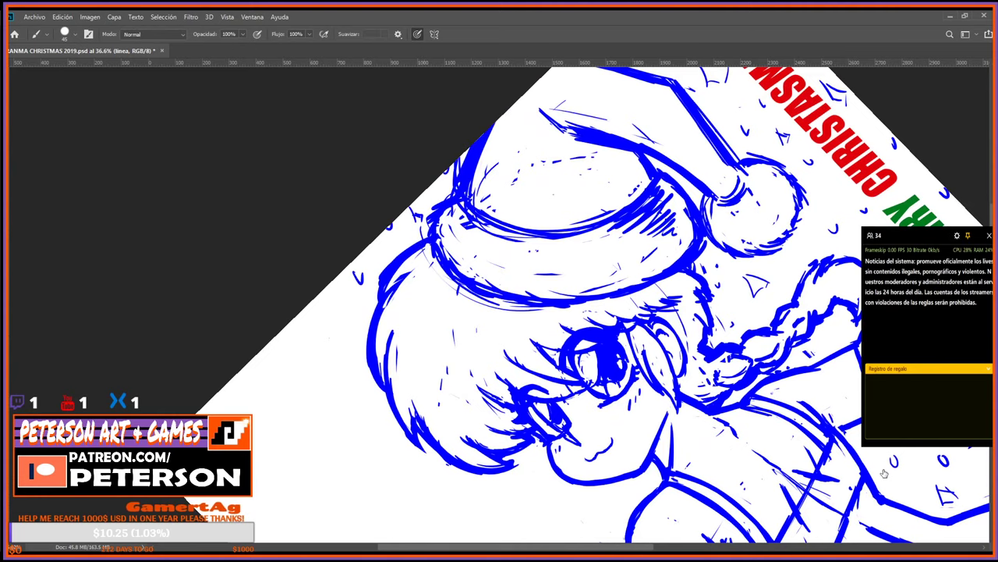
Fade the sketch ranma layer by lowering its opacity to 30%.
{"action": "key", "text": "Escape"}
{"action": "left_click_drag", "start_coordinate": [672, 274], "coordinate": [621, 274]}
{"action": "key", "text": "alt+["}
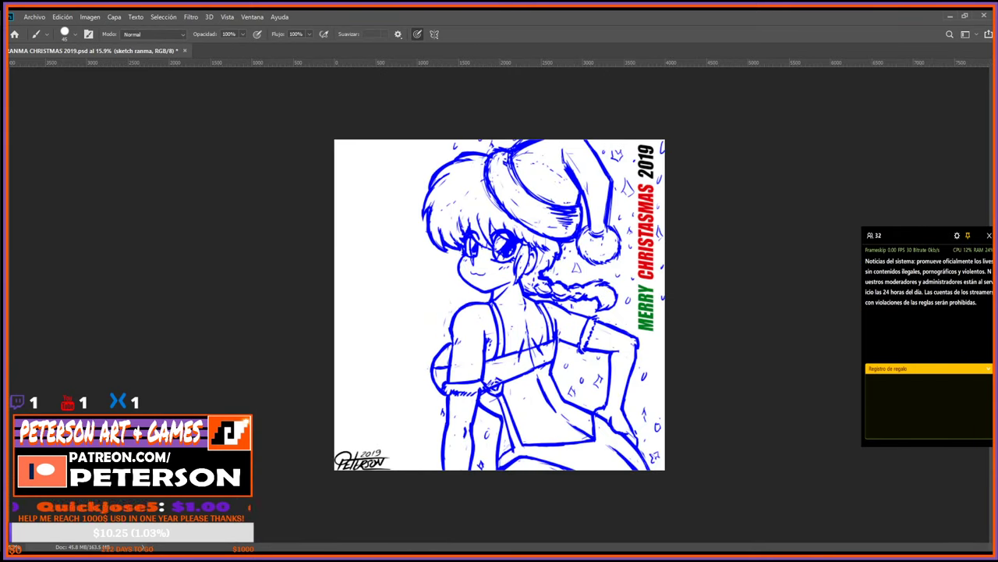
{"action": "key", "text": "3"}
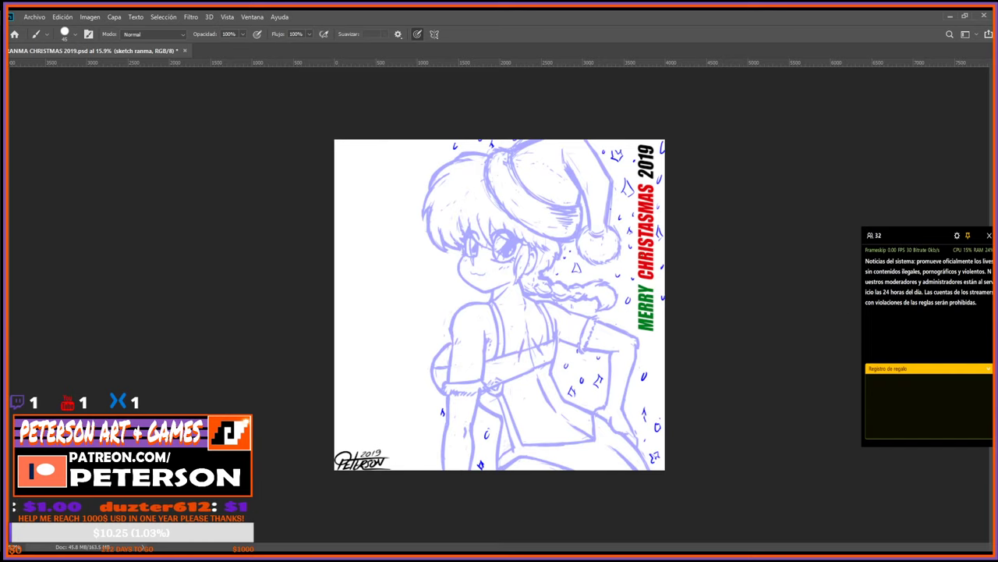
{"action": "key", "text": "t"}
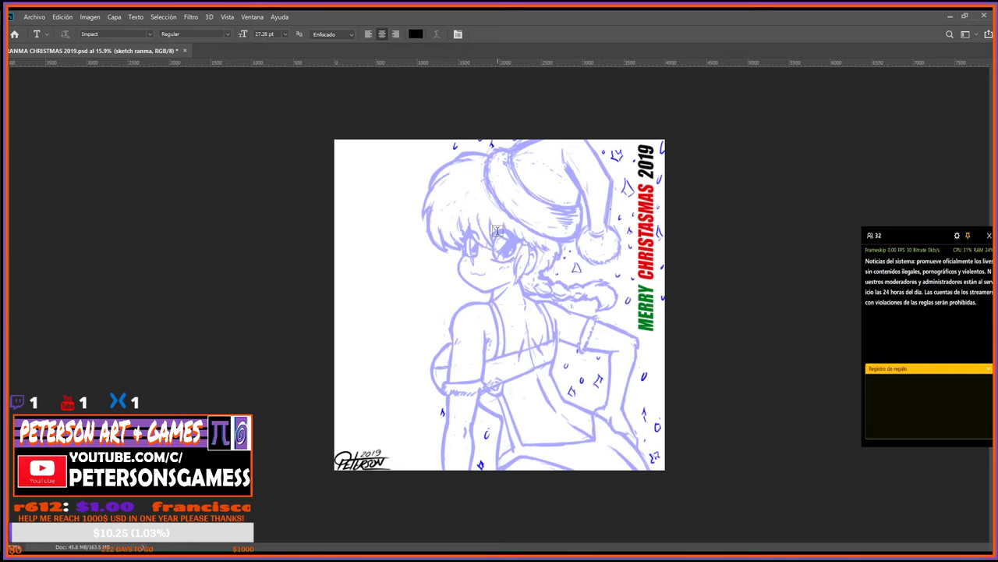
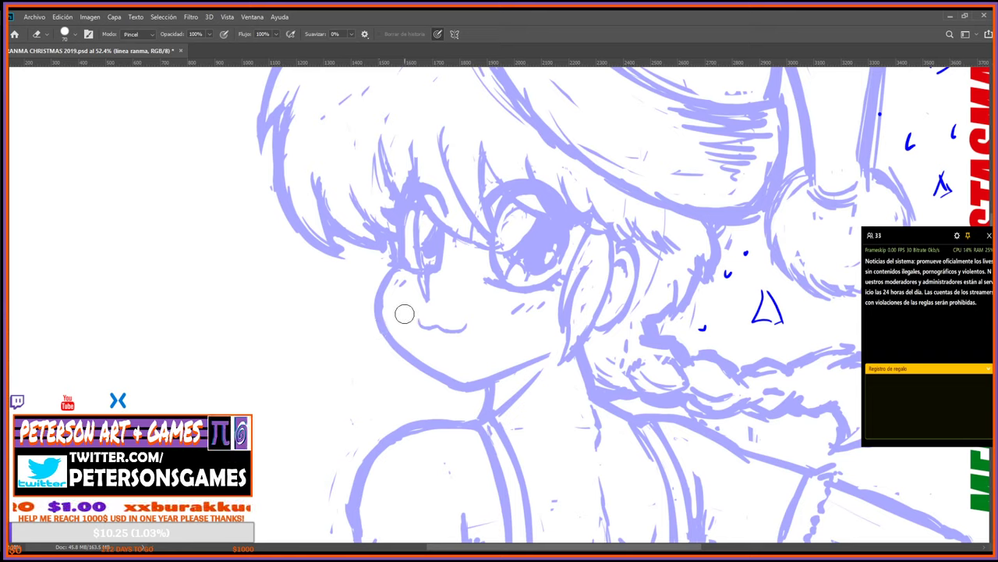
Ink the short forehead line beside the girl's far eye in black and thin it with a size 40 eraser.
{"action": "key", "text": "b"}
{"action": "left_click_drag", "start_coordinate": [395, 268], "coordinate": [390, 237]}
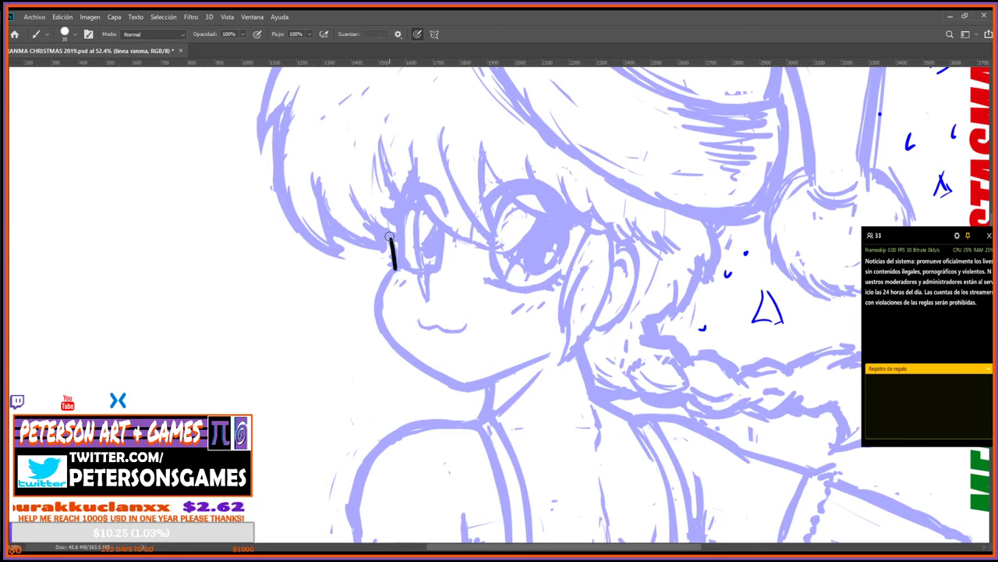
{"action": "key", "text": "e"}
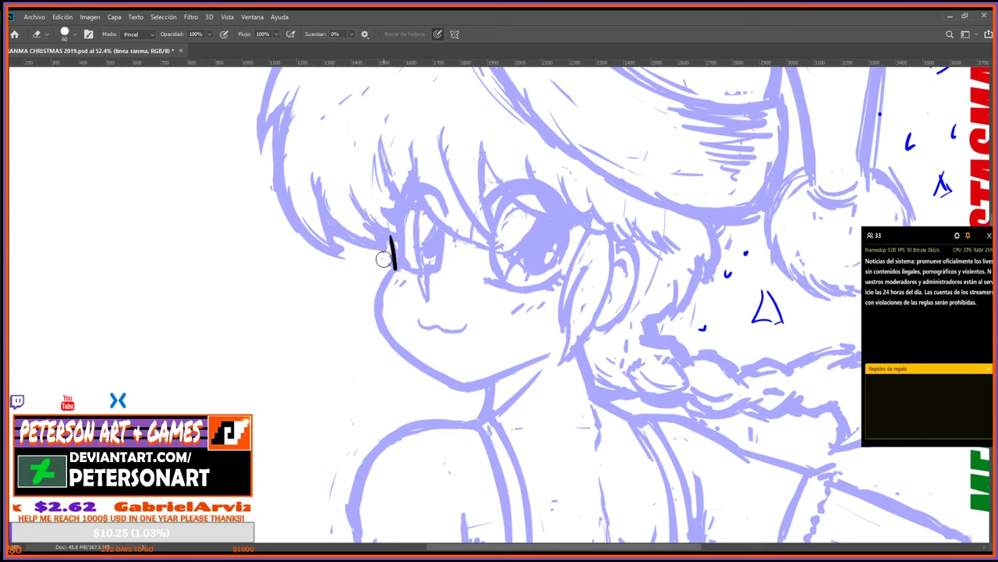
{"action": "key", "text": "["}
{"action": "key", "text": "["}
{"action": "left_click_drag", "start_coordinate": [386, 238], "coordinate": [393, 276]}
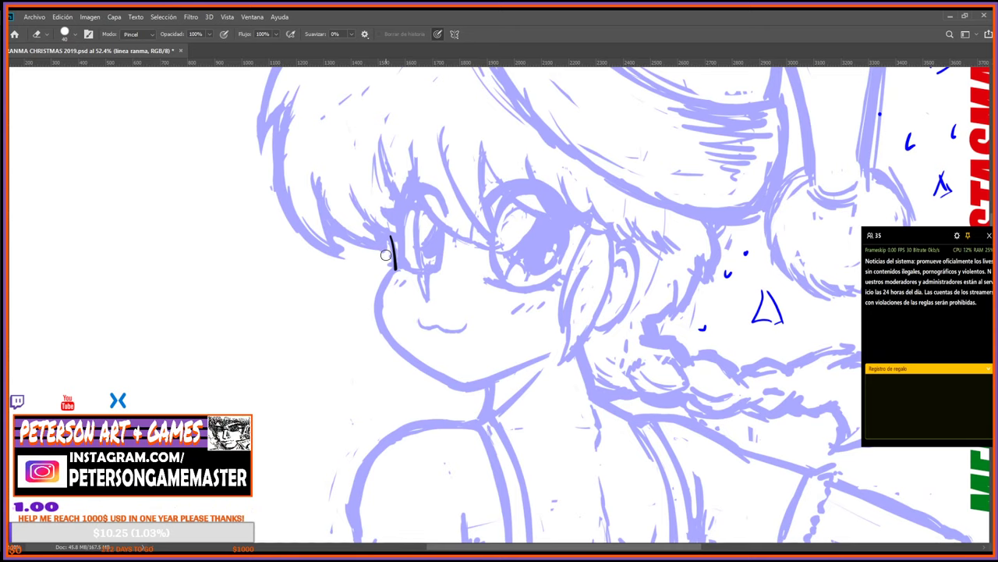
Ink the upper cheek curve from the forehead line downward and erase its lower end.
{"action": "key", "text": "b"}
{"action": "mouse_move", "coordinate": [396, 266]}
{"action": "left_mouse_down"}
{"action": "mouse_move", "coordinate": [389, 235]}
{"action": "mouse_move", "coordinate": [382, 336]}
{"action": "left_mouse_up"}
{"action": "key", "text": "e"}
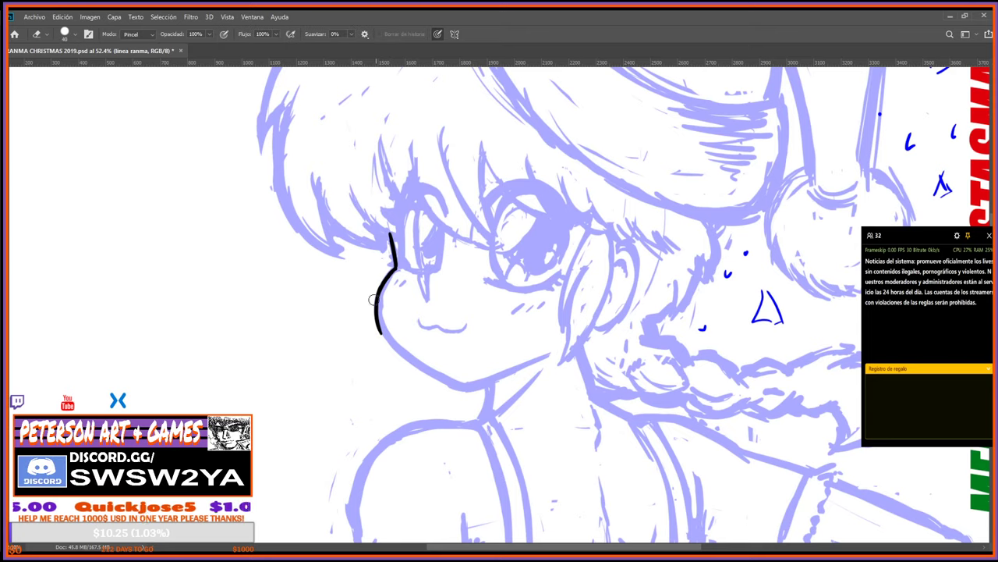
{"action": "left_click_drag", "start_coordinate": [375, 302], "coordinate": [382, 334]}
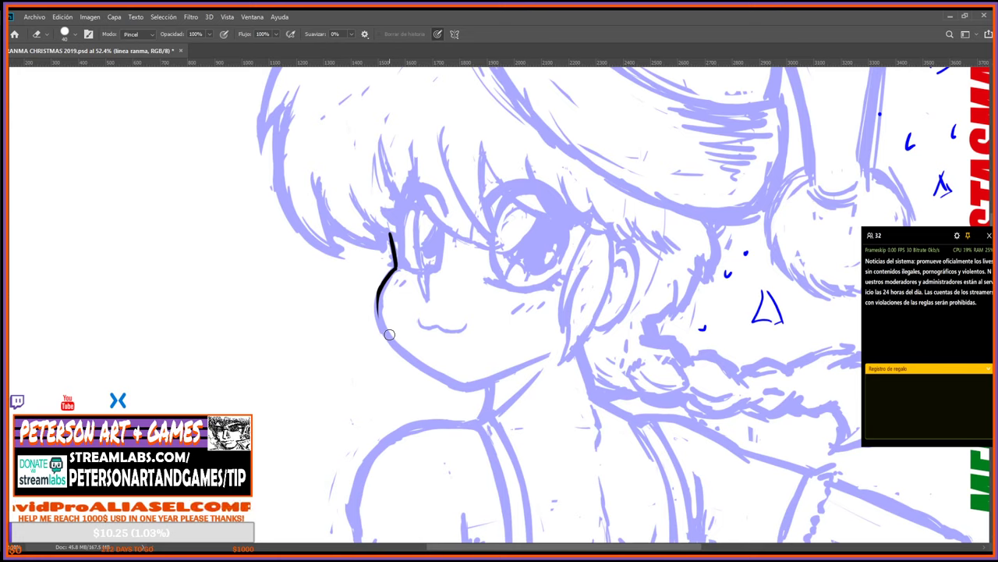
Redraw the lower cheek curve and continue the inked face outline down to the chin.
{"action": "key", "text": "b"}
{"action": "left_click_drag", "start_coordinate": [379, 289], "coordinate": [393, 344]}
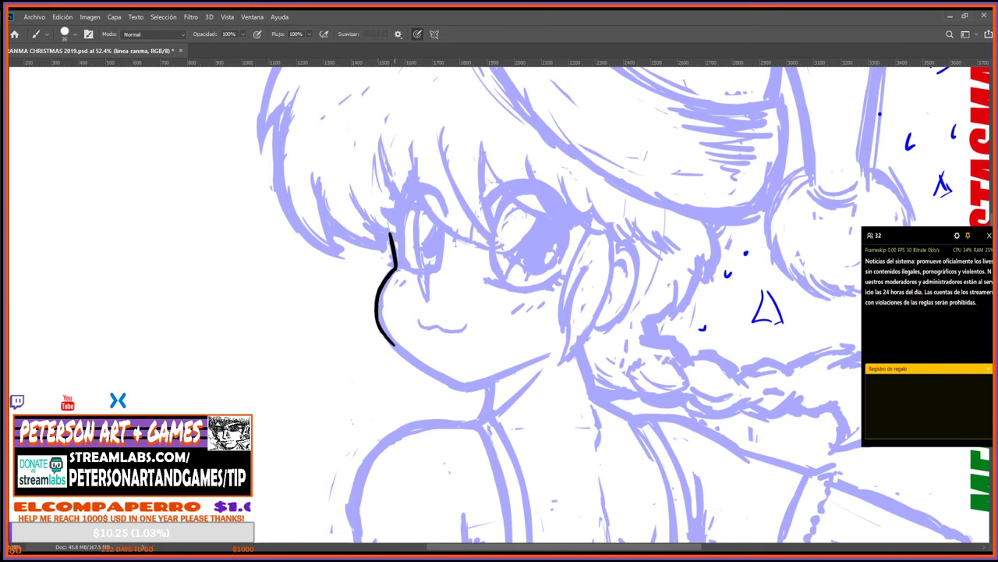
{"action": "key", "text": "ctrl+z"}
{"action": "mouse_move", "coordinate": [377, 296]}
{"action": "left_mouse_down"}
{"action": "mouse_move", "coordinate": [428, 362]}
{"action": "mouse_move", "coordinate": [387, 329]}
{"action": "mouse_move", "coordinate": [393, 344]}
{"action": "mouse_move", "coordinate": [440, 380]}
{"action": "mouse_move", "coordinate": [429, 376]}
{"action": "mouse_move", "coordinate": [596, 441]}
{"action": "mouse_move", "coordinate": [640, 386]}
{"action": "mouse_move", "coordinate": [637, 354]}
{"action": "mouse_move", "coordinate": [566, 292]}
{"action": "left_mouse_up"}
{"action": "key", "text": "r"}
{"action": "key", "text": "b"}
{"action": "key", "text": "r"}
{"action": "mouse_move", "coordinate": [578, 354]}
{"action": "left_mouse_down"}
{"action": "mouse_move", "coordinate": [673, 341]}
{"action": "mouse_move", "coordinate": [610, 221]}
{"action": "mouse_move", "coordinate": [655, 105]}
{"action": "left_mouse_up"}
Erase the rough jaw stroke and re-ink the jawline from the chin toward the ear.
{"action": "key", "text": "e"}
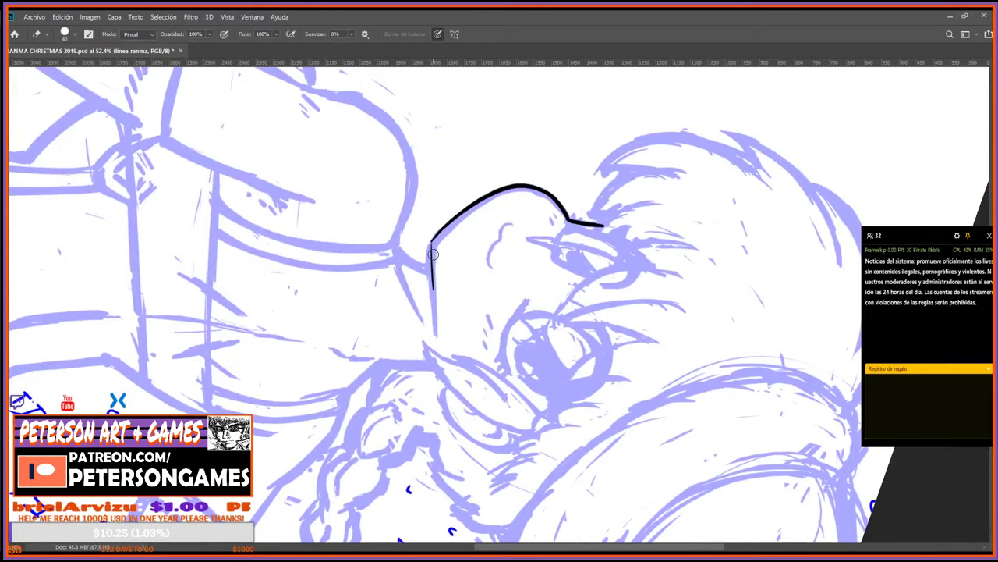
{"action": "left_click_drag", "start_coordinate": [433, 253], "coordinate": [434, 288]}
{"action": "key", "text": "b"}
{"action": "left_click_drag", "start_coordinate": [431, 239], "coordinate": [436, 332]}
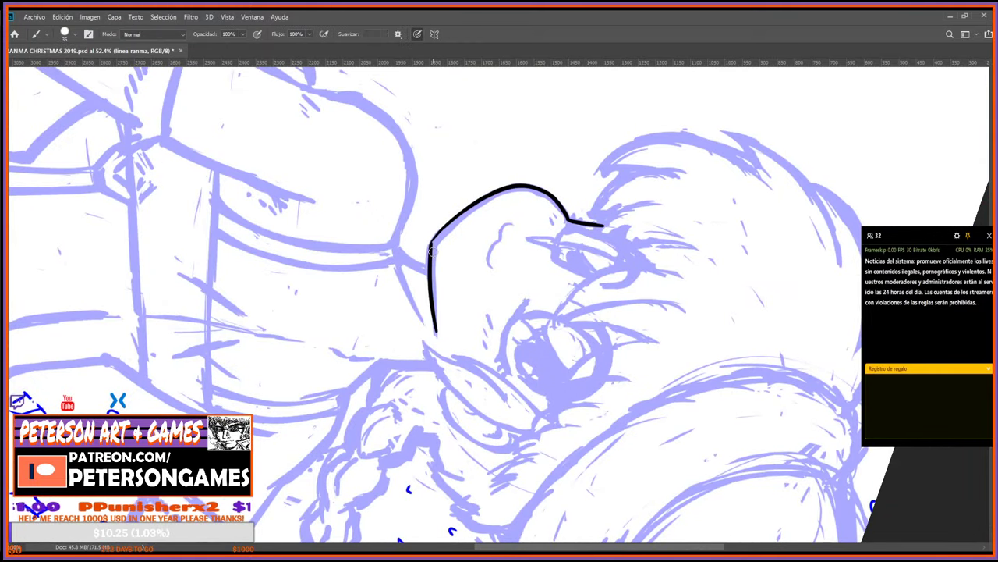
{"action": "key", "text": "e"}
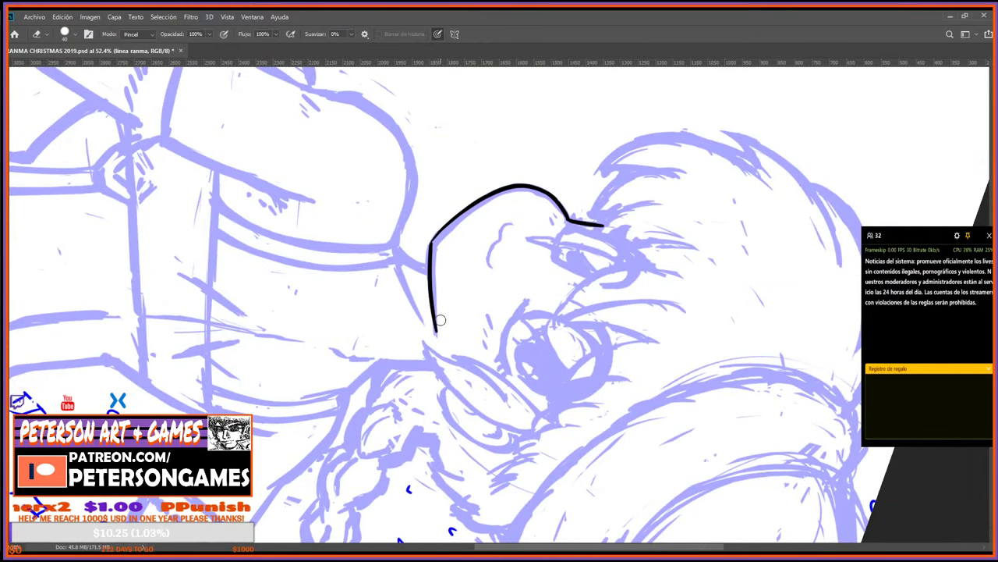
Ink the short front neck line from the jaw down to the shoulder.
{"action": "key", "text": "r"}
{"action": "mouse_move", "coordinate": [439, 288]}
{"action": "left_mouse_down"}
{"action": "mouse_move", "coordinate": [446, 351]}
{"action": "mouse_move", "coordinate": [517, 442]}
{"action": "mouse_move", "coordinate": [667, 245]}
{"action": "mouse_move", "coordinate": [669, 301]}
{"action": "mouse_move", "coordinate": [629, 241]}
{"action": "mouse_move", "coordinate": [559, 417]}
{"action": "left_mouse_up"}
{"action": "key", "text": "b"}
{"action": "key", "text": "r"}
{"action": "key", "text": "b"}
{"action": "left_click_drag", "start_coordinate": [503, 384], "coordinate": [500, 420]}
{"action": "key", "text": "r"}
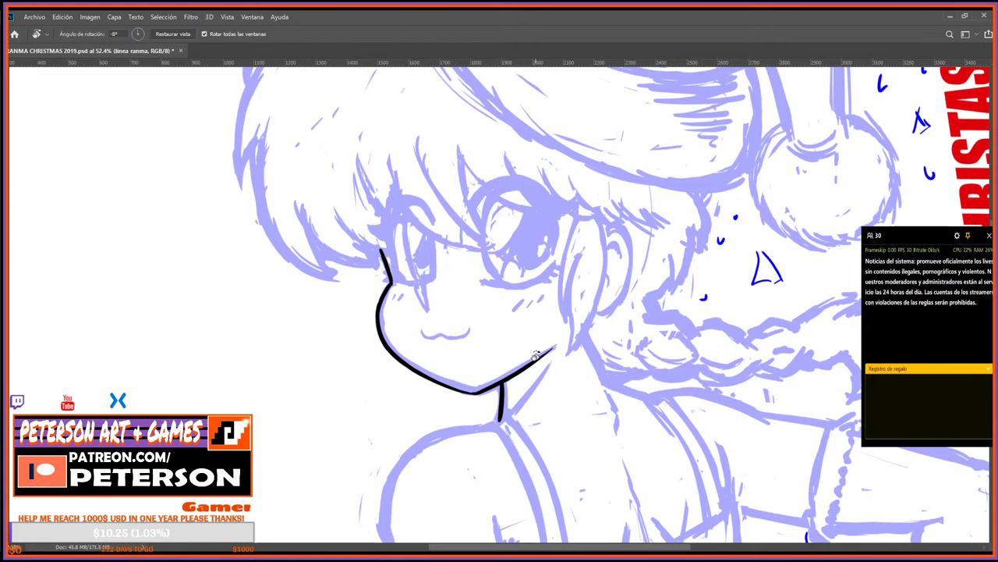
{"action": "left_click_drag", "start_coordinate": [536, 356], "coordinate": [577, 471]}
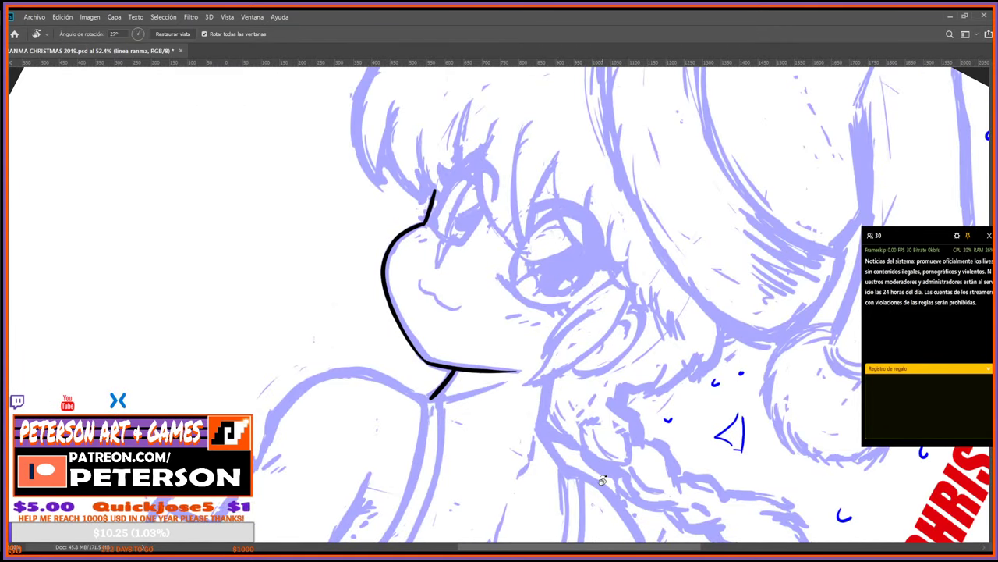
{"action": "key", "text": "Escape"}
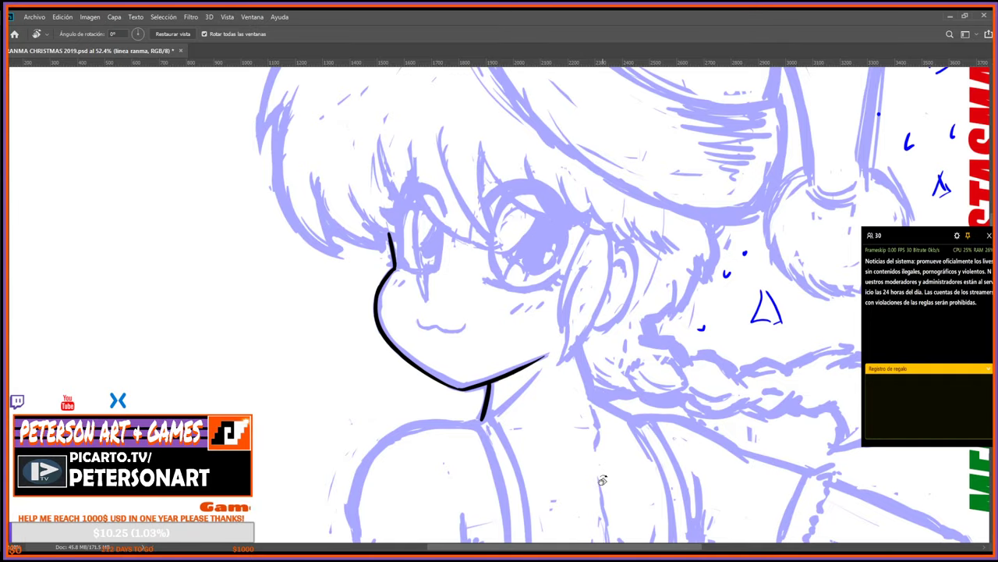
Ink a thin bangs strand running down to the top of the forehead line and refine it with the eraser.
{"action": "left_click_drag", "start_coordinate": [460, 223], "coordinate": [453, 344]}
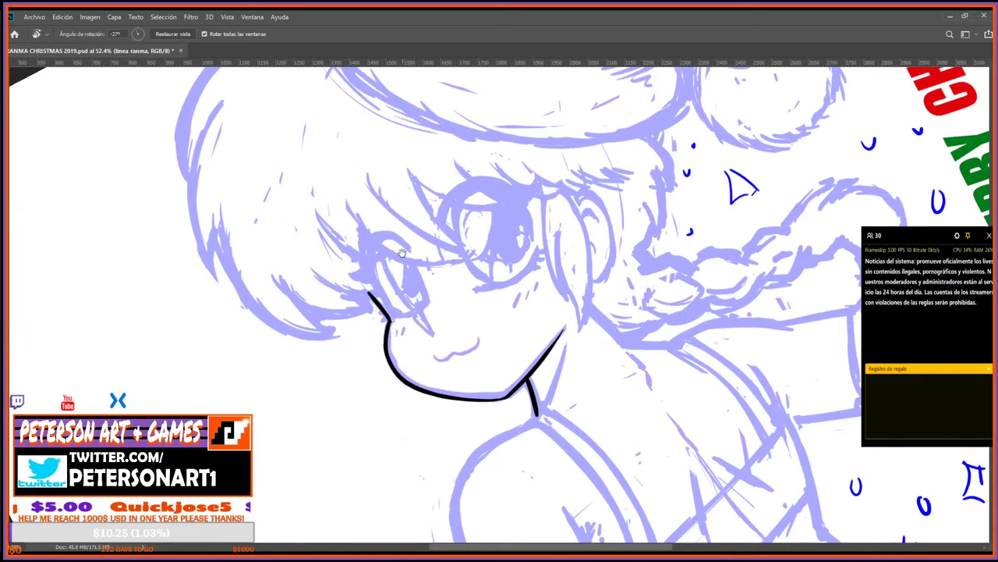
{"action": "left_click_drag", "start_coordinate": [402, 253], "coordinate": [508, 280]}
{"action": "left_click_drag", "start_coordinate": [663, 294], "coordinate": [629, 406]}
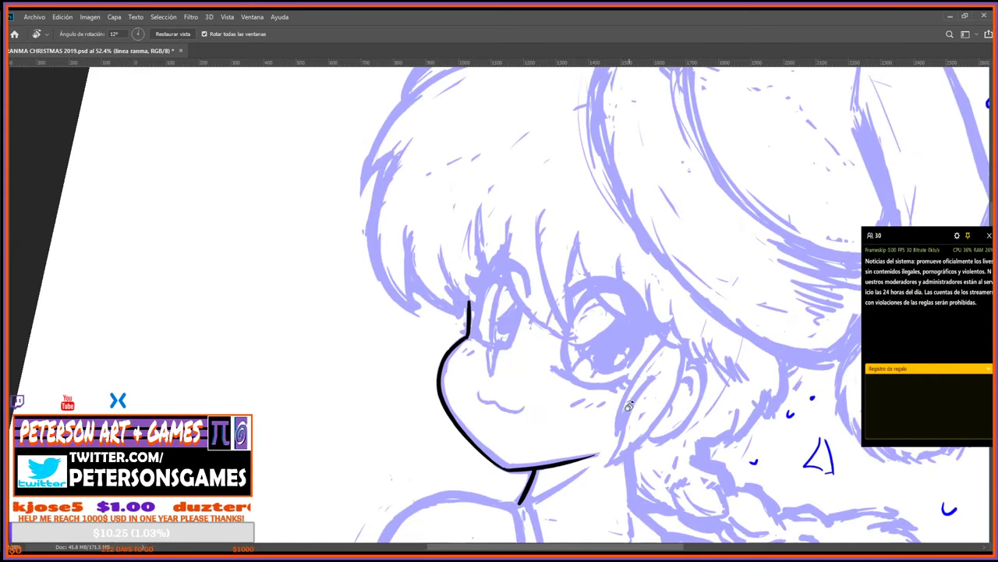
{"action": "key", "text": "b"}
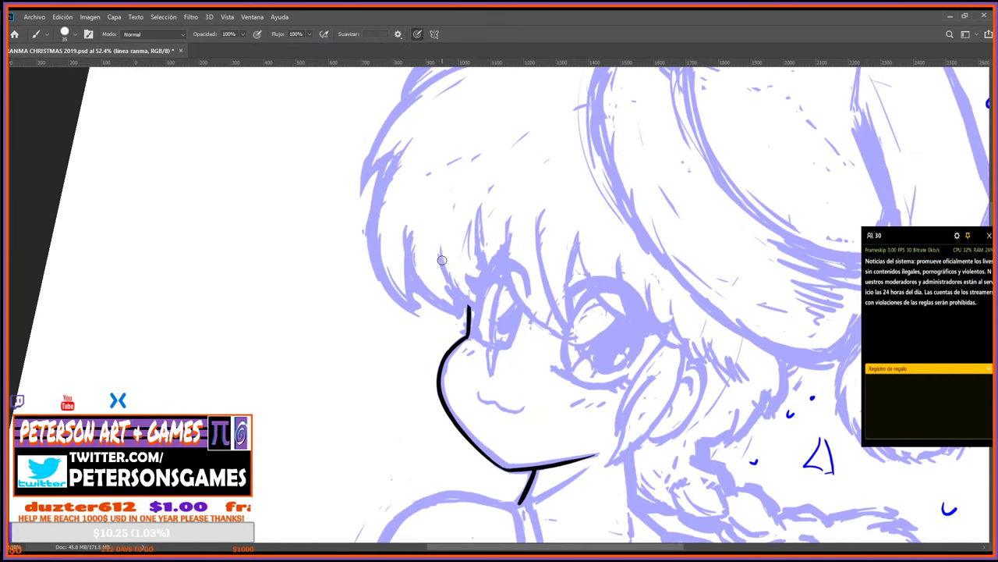
{"action": "mouse_move", "coordinate": [440, 255]}
{"action": "left_mouse_down"}
{"action": "mouse_move", "coordinate": [470, 303]}
{"action": "mouse_move", "coordinate": [442, 255]}
{"action": "left_mouse_up"}
{"action": "key", "text": "e"}
{"action": "mouse_move", "coordinate": [468, 295]}
{"action": "left_mouse_down"}
{"action": "mouse_move", "coordinate": [436, 252]}
{"action": "mouse_move", "coordinate": [473, 308]}
{"action": "left_mouse_up"}
{"action": "key", "text": "b"}
{"action": "key", "text": "e"}
{"action": "left_click_drag", "start_coordinate": [447, 264], "coordinate": [482, 306]}
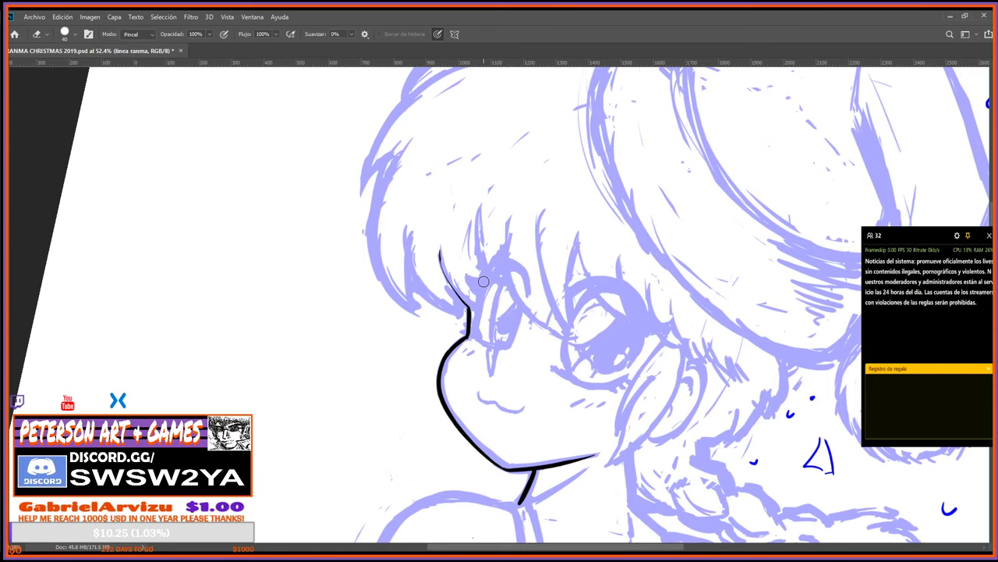
Erase the inked bangs strand above the forehead line.
{"action": "key", "text": "g"}
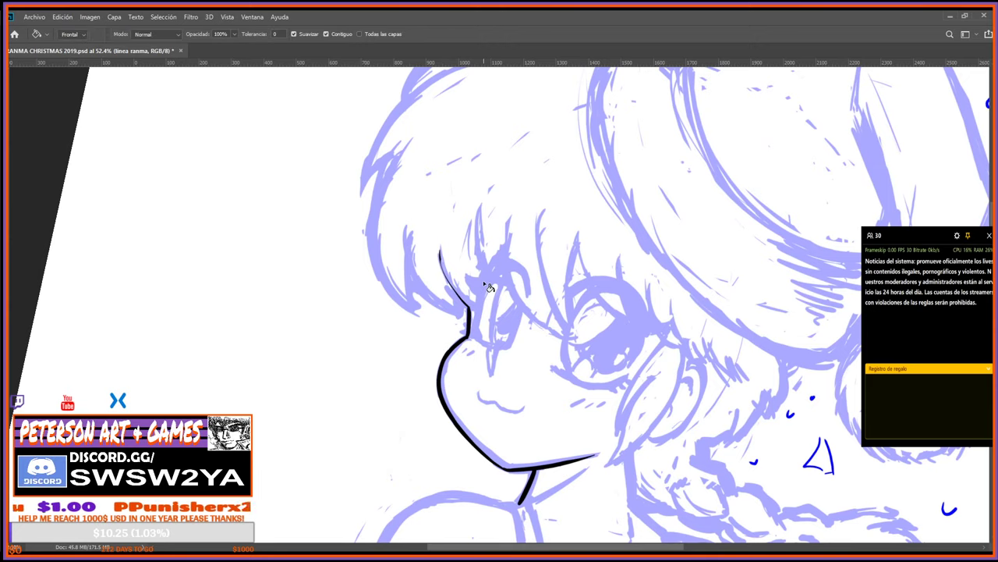
{"action": "key", "text": "e"}
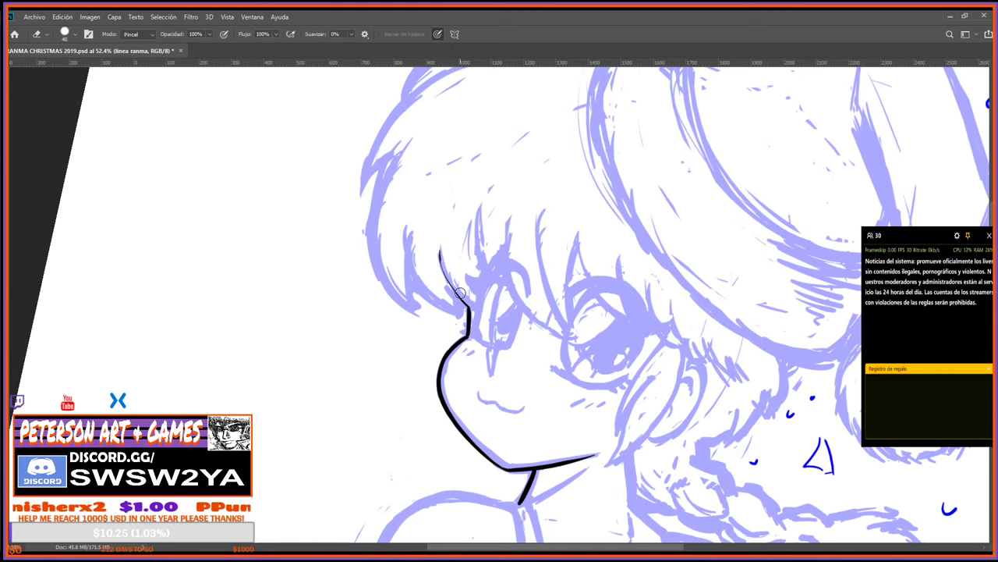
{"action": "left_click_drag", "start_coordinate": [460, 293], "coordinate": [450, 277]}
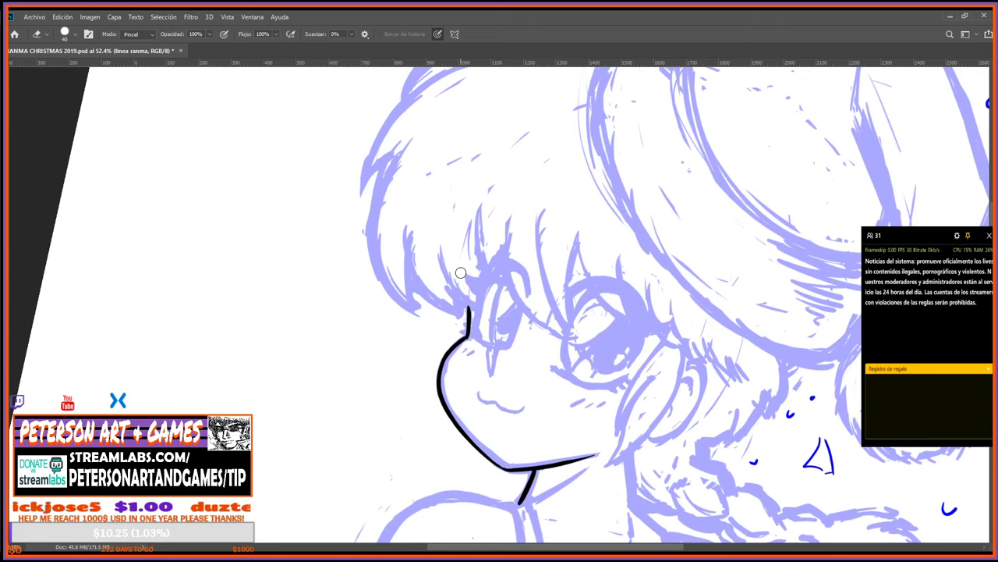
Ink the lowest bangs edge as a curve from the top of the forehead line outward along the sketched lock, refining it with the eraser.
{"action": "key", "text": "r"}
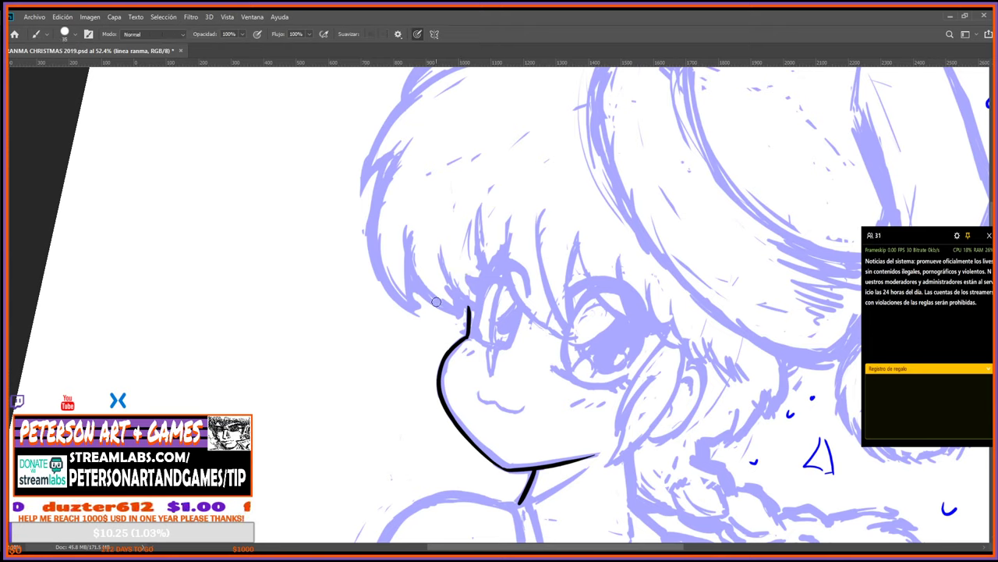
{"action": "left_click_drag", "start_coordinate": [593, 301], "coordinate": [567, 369]}
{"action": "key", "text": "b"}
{"action": "left_click_drag", "start_coordinate": [462, 285], "coordinate": [480, 199]}
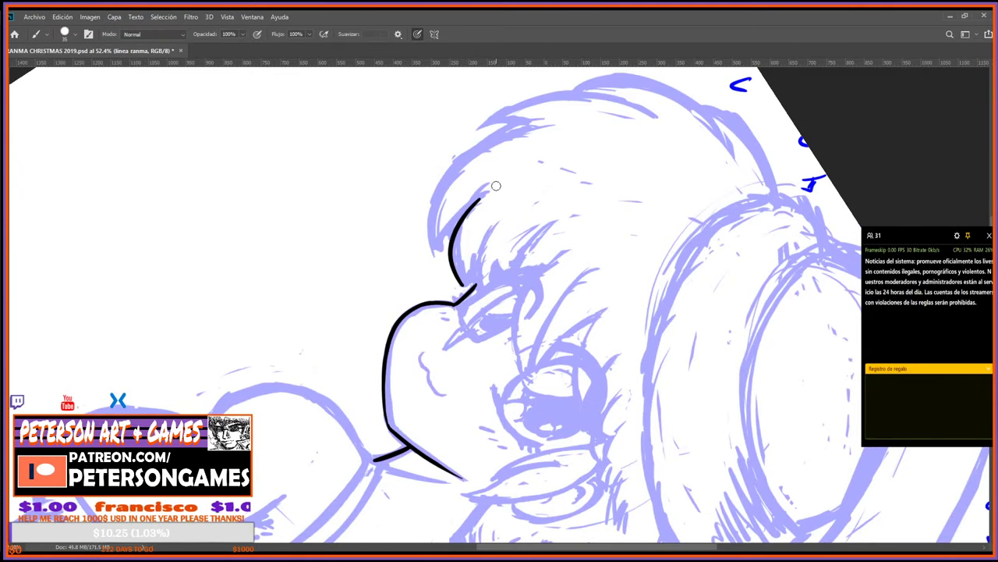
{"action": "key", "text": "e"}
{"action": "left_click_drag", "start_coordinate": [462, 255], "coordinate": [486, 195]}
{"action": "key", "text": "b"}
{"action": "left_click_drag", "start_coordinate": [451, 254], "coordinate": [468, 209]}
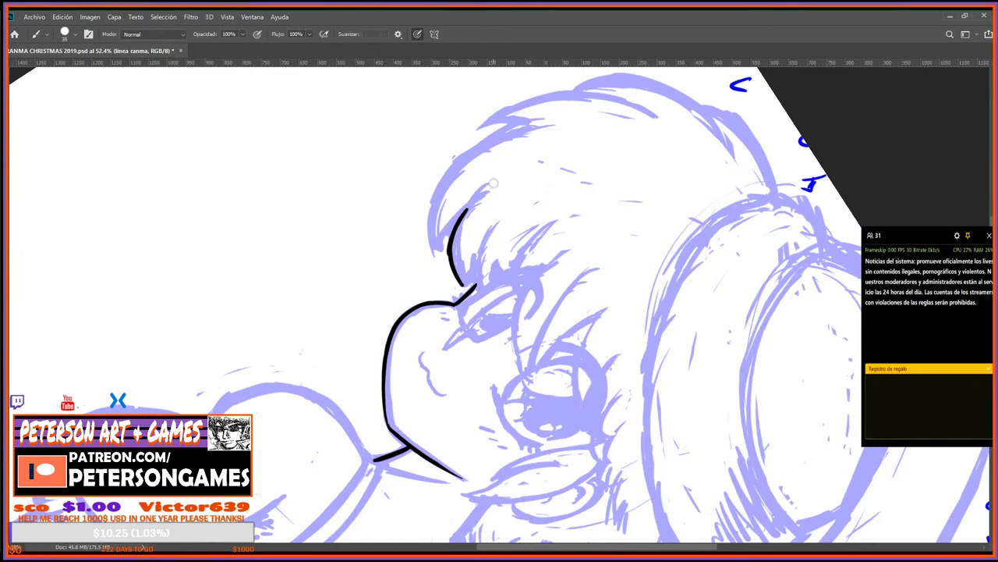
Taper the outer end of the new bangs curve to a fine point with the eraser.
{"action": "key", "text": "e"}
{"action": "left_click_drag", "start_coordinate": [449, 262], "coordinate": [490, 189]}
{"action": "mouse_move", "coordinate": [449, 257]}
{"action": "left_mouse_down"}
{"action": "mouse_move", "coordinate": [463, 285]}
{"action": "mouse_move", "coordinate": [468, 202]}
{"action": "left_mouse_up"}
{"action": "key", "text": "b"}
{"action": "key", "text": "e"}
{"action": "left_click_drag", "start_coordinate": [461, 263], "coordinate": [490, 198]}
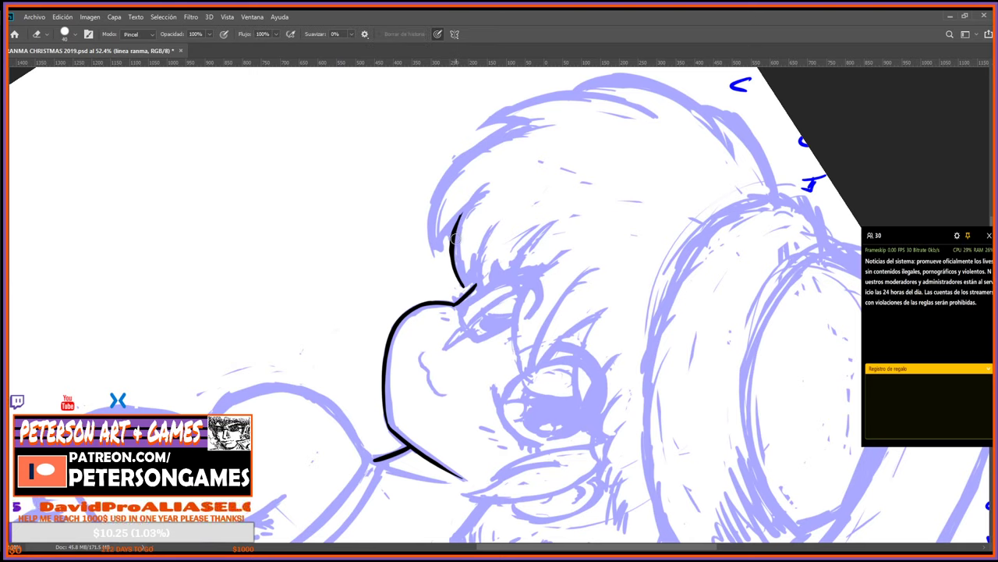
Ink a short stroke from the bangs curve's upper end down to the lock's tip.
{"action": "key", "text": "b"}
{"action": "key", "text": "r"}
{"action": "left_click_drag", "start_coordinate": [442, 397], "coordinate": [533, 408]}
{"action": "key", "text": "b"}
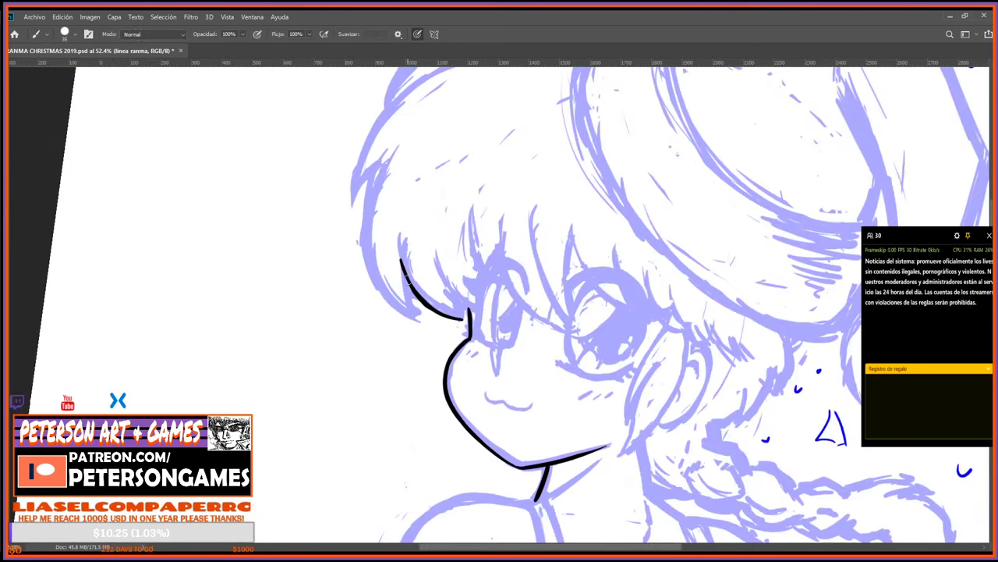
{"action": "left_click_drag", "start_coordinate": [401, 262], "coordinate": [419, 318]}
{"action": "key", "text": "e"}
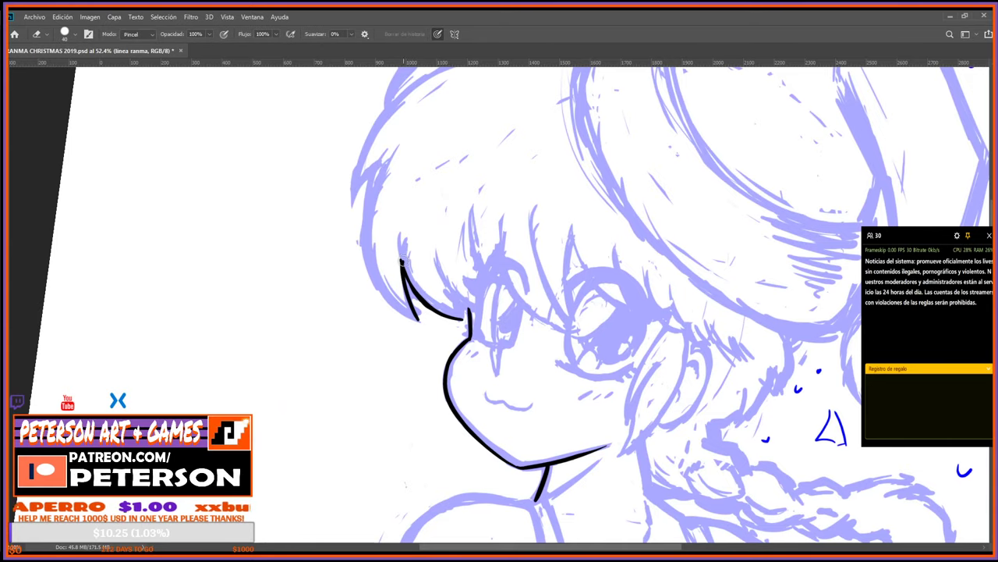
Ink the long outer edge of the front lock from its tip up along the hair outline and taper its end.
{"action": "key", "text": "r"}
{"action": "mouse_move", "coordinate": [402, 258]}
{"action": "left_mouse_down"}
{"action": "mouse_move", "coordinate": [468, 199]}
{"action": "mouse_move", "coordinate": [601, 234]}
{"action": "mouse_move", "coordinate": [655, 365]}
{"action": "mouse_move", "coordinate": [331, 205]}
{"action": "left_mouse_up"}
{"action": "key", "text": "b"}
{"action": "left_click_drag", "start_coordinate": [431, 258], "coordinate": [513, 112]}
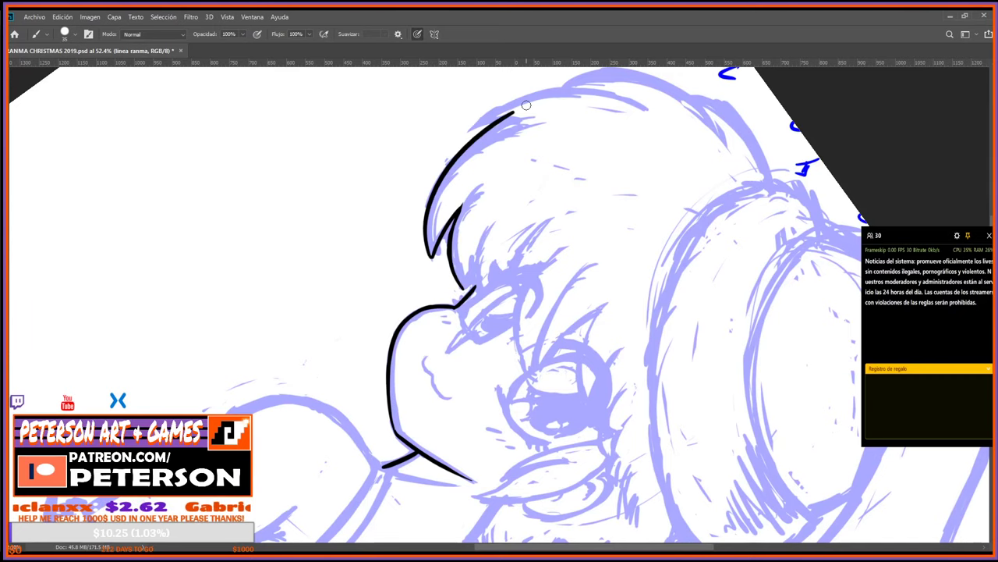
{"action": "key", "text": "r"}
{"action": "key", "text": "Escape"}
{"action": "key", "text": "e"}
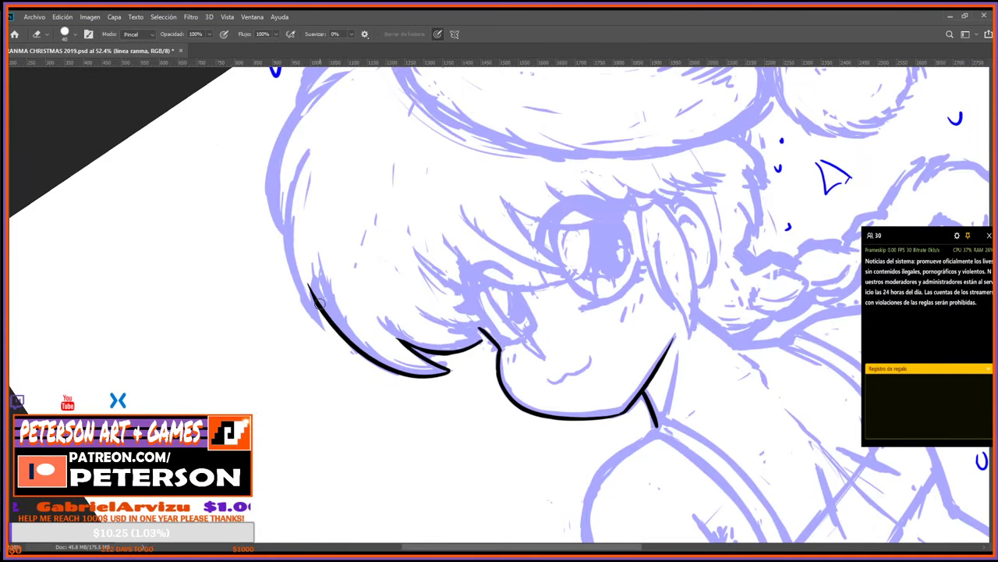
Ink and redo a short stroke branching down from the front lock's upper end to begin the next hair tip.
{"action": "key", "text": "b"}
{"action": "left_click_drag", "start_coordinate": [317, 283], "coordinate": [331, 333]}
{"action": "key", "text": "e"}
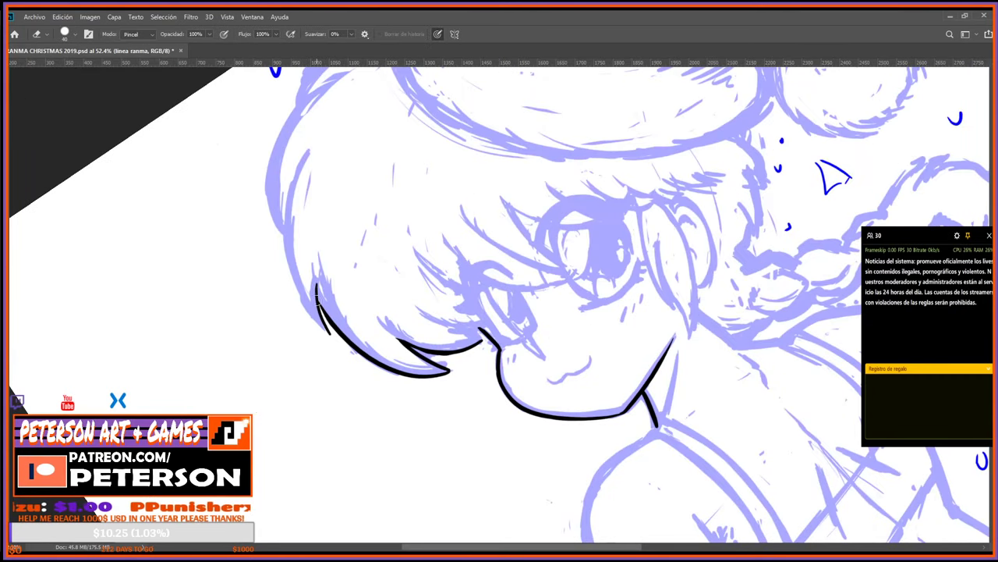
{"action": "key", "text": "ctrl+z"}
{"action": "key", "text": "b"}
{"action": "left_click_drag", "start_coordinate": [315, 293], "coordinate": [323, 328]}
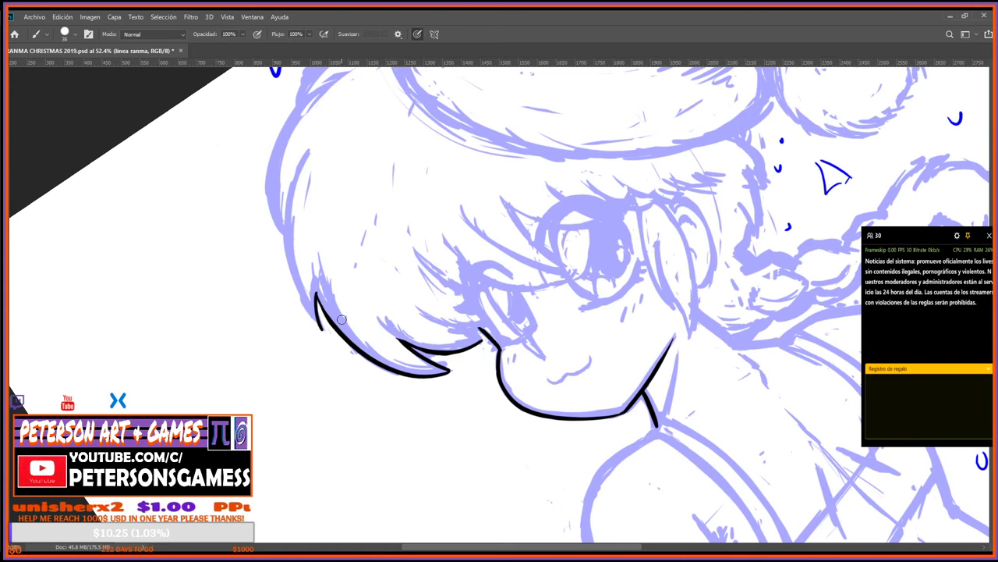
{"action": "key", "text": "Escape"}
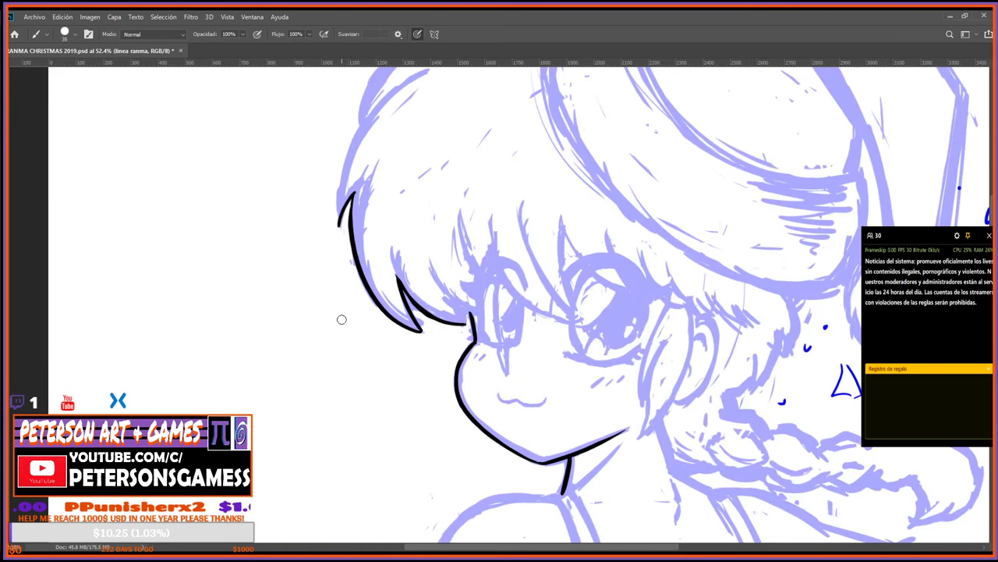
Clean up the sharp peak where the short stroke meets the front lock's outer edge.
{"action": "key", "text": "e"}
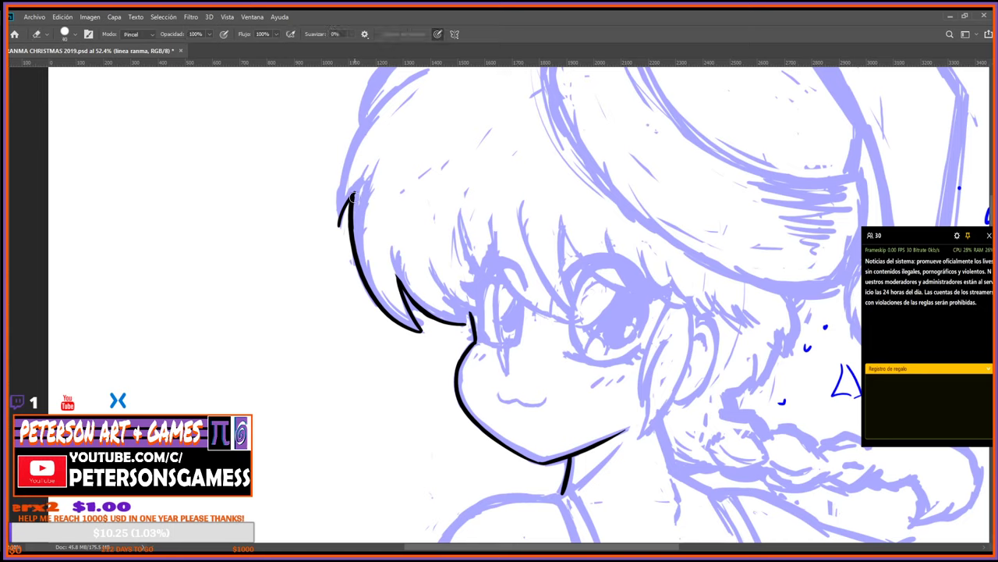
{"action": "key", "text": "b"}
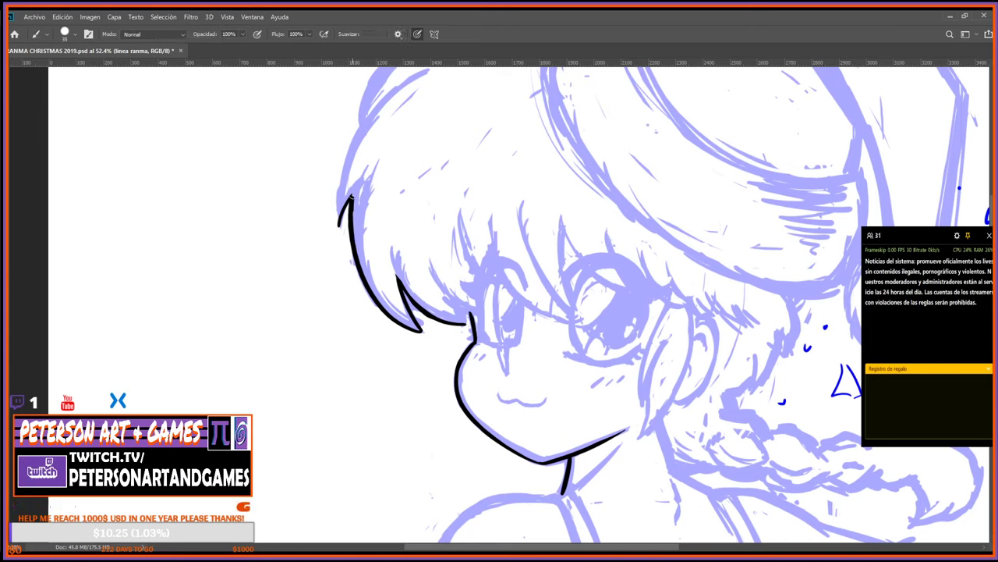
{"action": "key", "text": "e"}
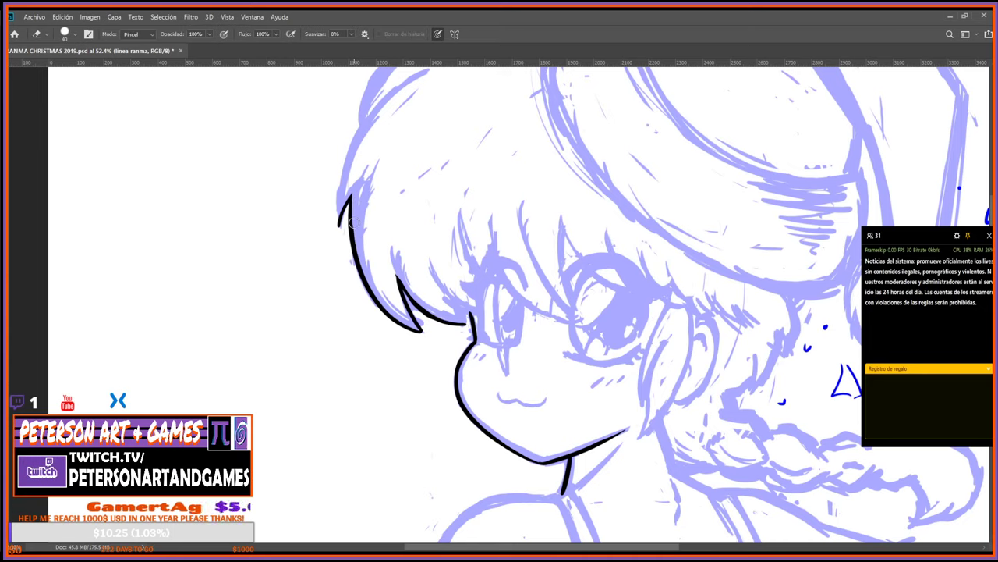
{"action": "key", "text": "r"}
{"action": "left_click_drag", "start_coordinate": [479, 445], "coordinate": [522, 441]}
{"action": "key", "text": "Escape"}
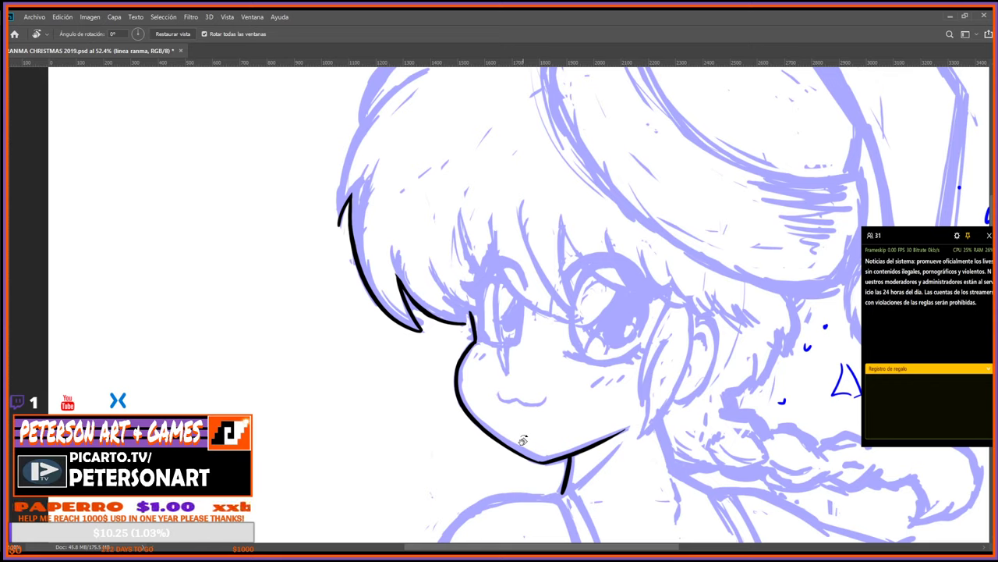
Ink the second lock's outer contour from its tip up along the side of the hair and clean it with the eraser.
{"action": "key", "text": "b"}
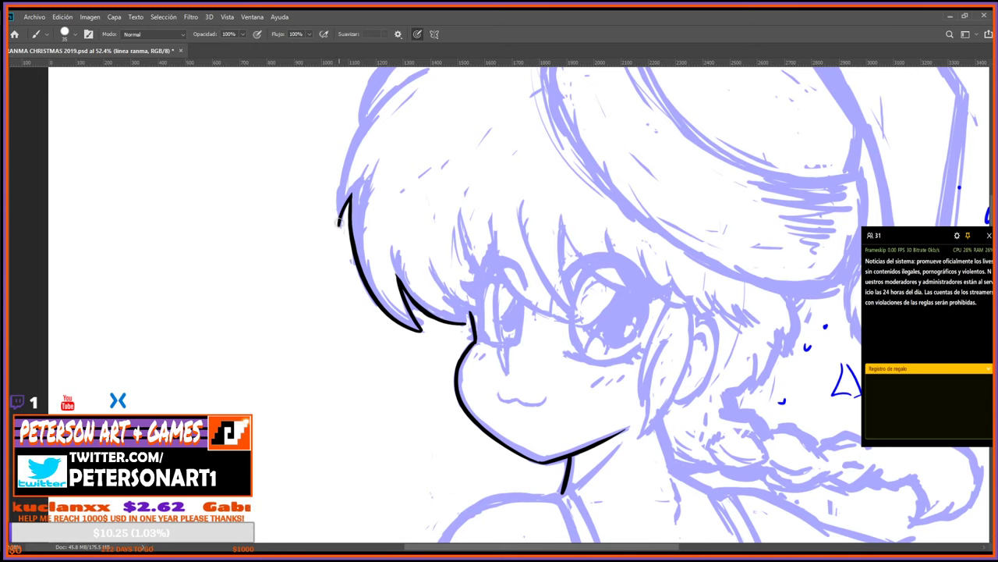
{"action": "left_click_drag", "start_coordinate": [338, 222], "coordinate": [394, 100]}
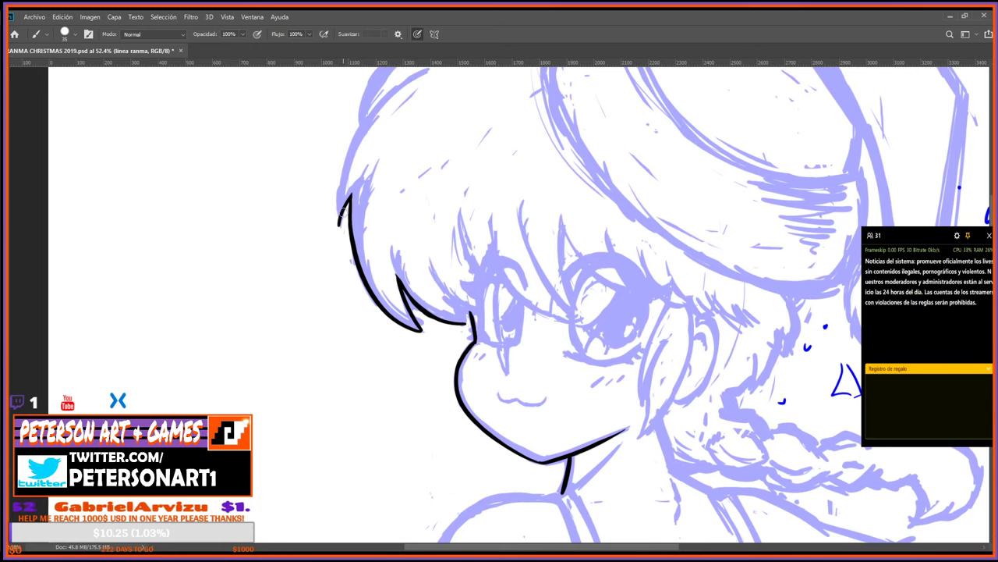
{"action": "key", "text": "r"}
{"action": "left_click_drag", "start_coordinate": [367, 484], "coordinate": [424, 515]}
{"action": "left_click_drag", "start_coordinate": [345, 195], "coordinate": [407, 272]}
{"action": "key", "text": "e"}
{"action": "left_click_drag", "start_coordinate": [363, 332], "coordinate": [427, 137]}
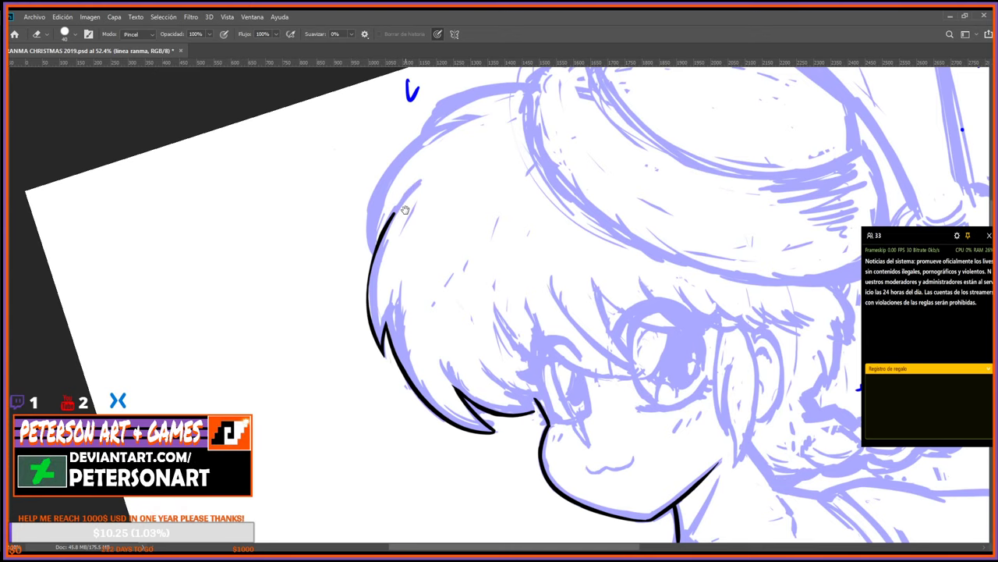
{"action": "left_click_drag", "start_coordinate": [407, 201], "coordinate": [405, 230]}
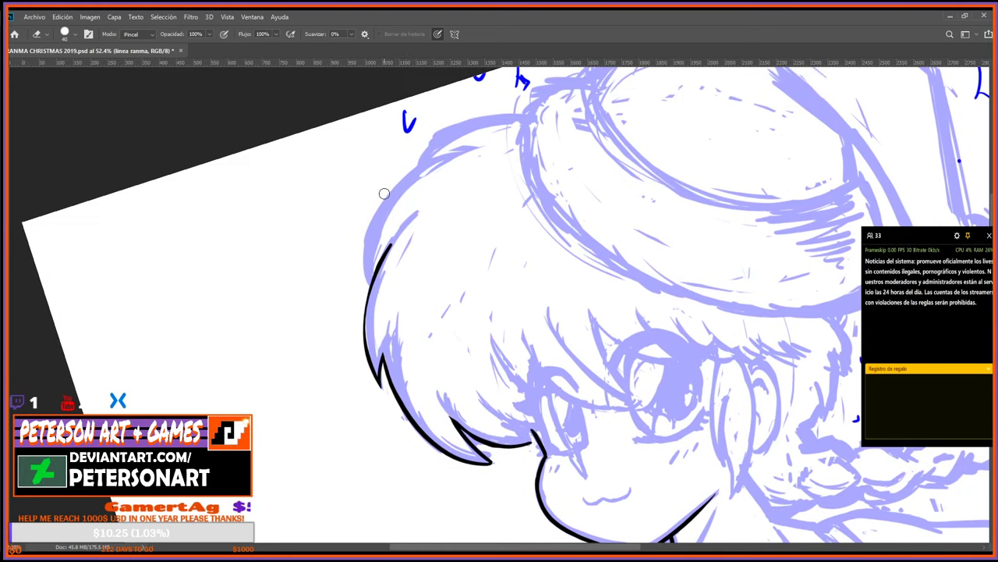
Thicken the second lock's outer contour and extend its upper end to a tapered tip inside the hair.
{"action": "key", "text": "b"}
{"action": "mouse_move", "coordinate": [366, 343]}
{"action": "left_mouse_down"}
{"action": "mouse_move", "coordinate": [371, 297]}
{"action": "mouse_move", "coordinate": [390, 243]}
{"action": "mouse_move", "coordinate": [404, 234]}
{"action": "left_mouse_up"}
{"action": "key", "text": "e"}
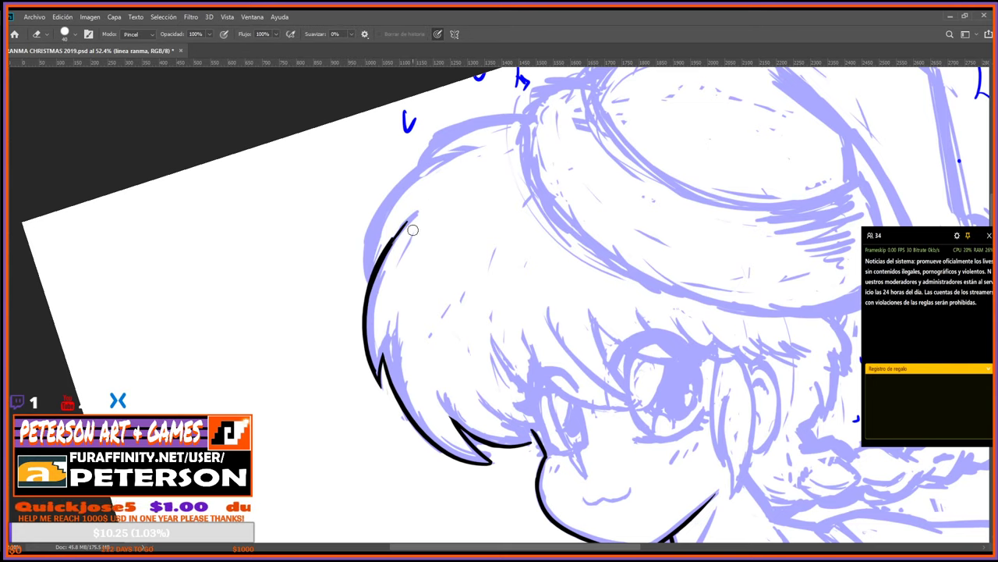
{"action": "key", "text": "b"}
{"action": "mouse_move", "coordinate": [384, 251]}
{"action": "left_mouse_down"}
{"action": "mouse_move", "coordinate": [417, 211]}
{"action": "mouse_move", "coordinate": [404, 231]}
{"action": "left_mouse_up"}
Ink the third lock's outer curve from the second lock up toward the hat, redo it, and taper its upper end.
{"action": "left_click_drag", "start_coordinate": [371, 283], "coordinate": [435, 159]}
{"action": "key", "text": "r"}
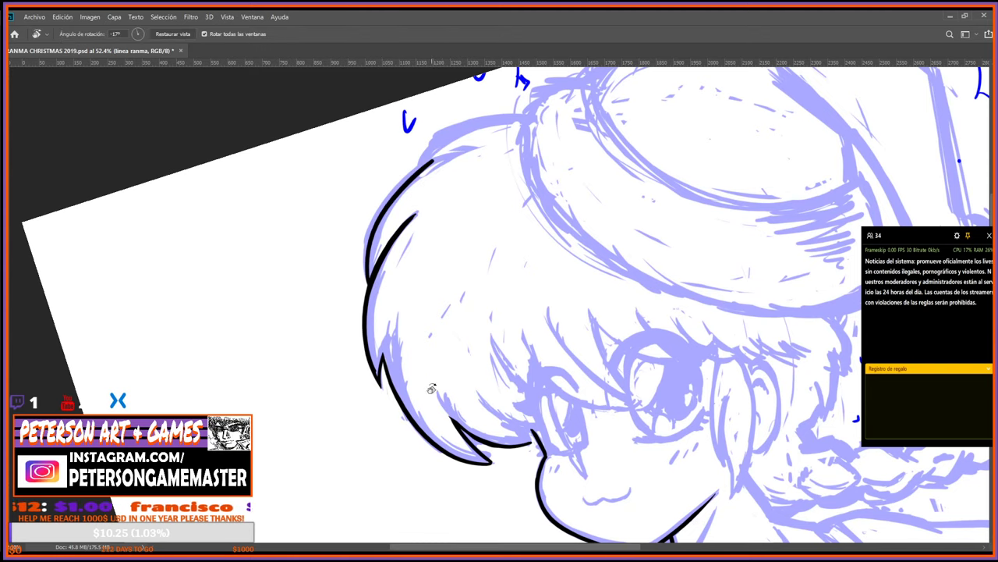
{"action": "mouse_move", "coordinate": [432, 388]}
{"action": "left_mouse_down"}
{"action": "mouse_move", "coordinate": [510, 446]}
{"action": "mouse_move", "coordinate": [474, 406]}
{"action": "mouse_move", "coordinate": [516, 425]}
{"action": "left_mouse_up"}
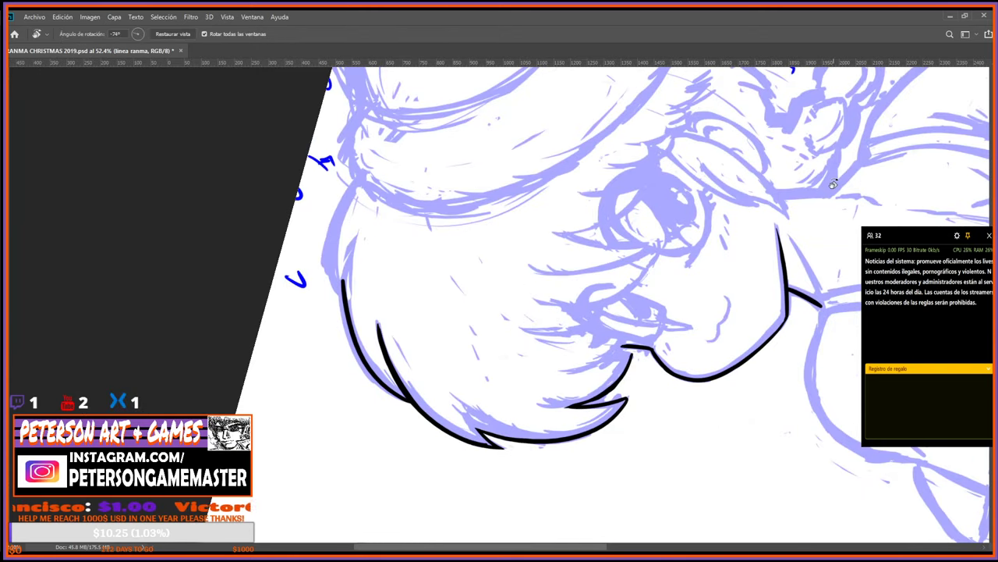
{"action": "left_click_drag", "start_coordinate": [764, 305], "coordinate": [758, 356]}
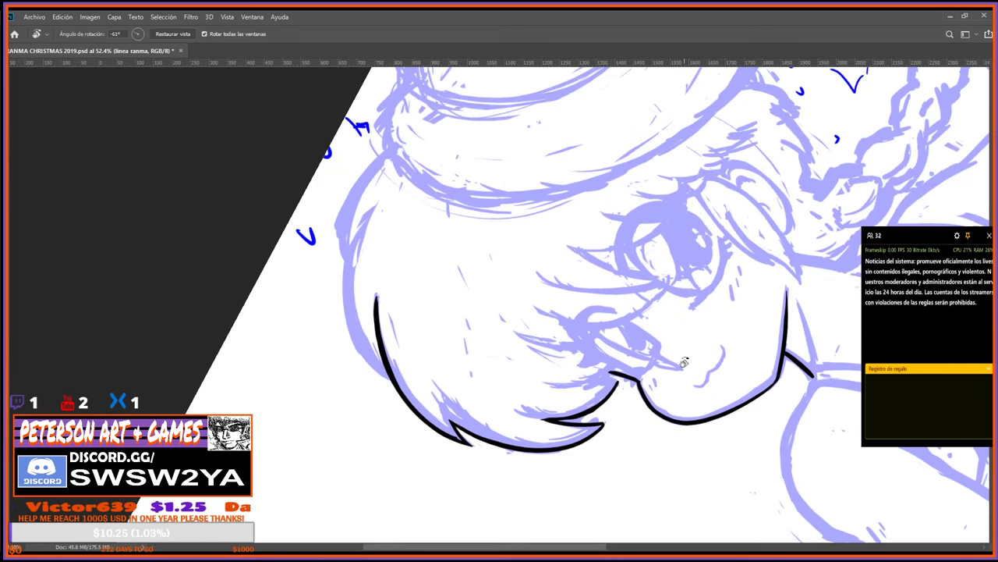
{"action": "key", "text": "b"}
{"action": "left_click_drag", "start_coordinate": [388, 376], "coordinate": [373, 199]}
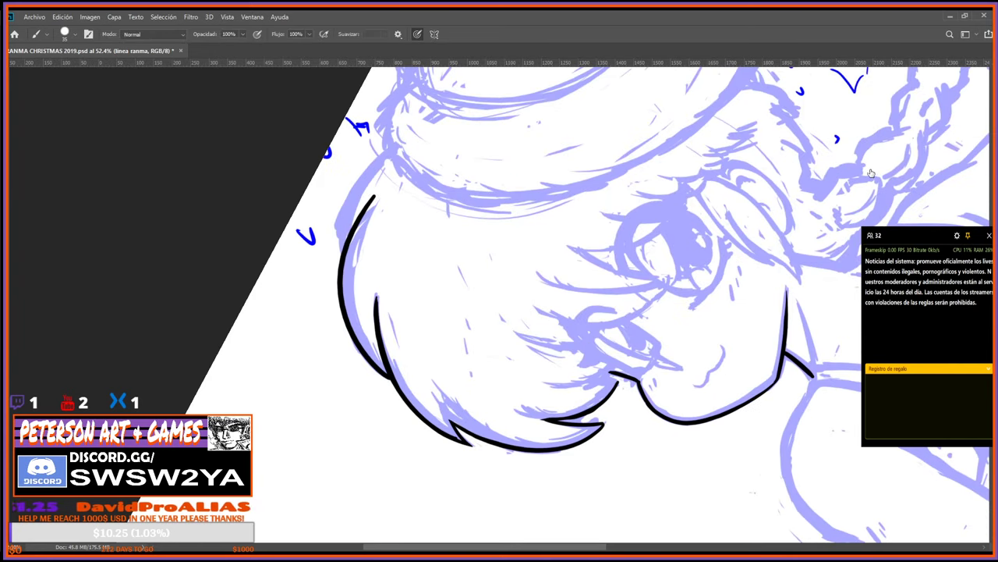
{"action": "key", "text": "ctrl+z"}
{"action": "mouse_move", "coordinate": [387, 374]}
{"action": "left_mouse_down"}
{"action": "mouse_move", "coordinate": [367, 196]}
{"action": "mouse_move", "coordinate": [346, 243]}
{"action": "left_mouse_up"}
{"action": "key", "text": "e"}
{"action": "left_click_drag", "start_coordinate": [370, 206], "coordinate": [344, 254]}
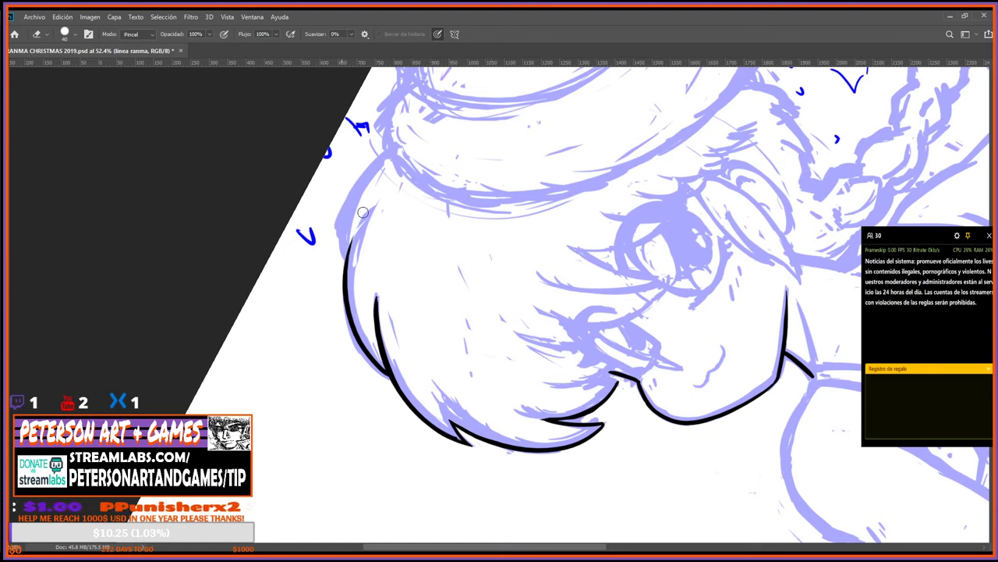
{"action": "key", "text": "b"}
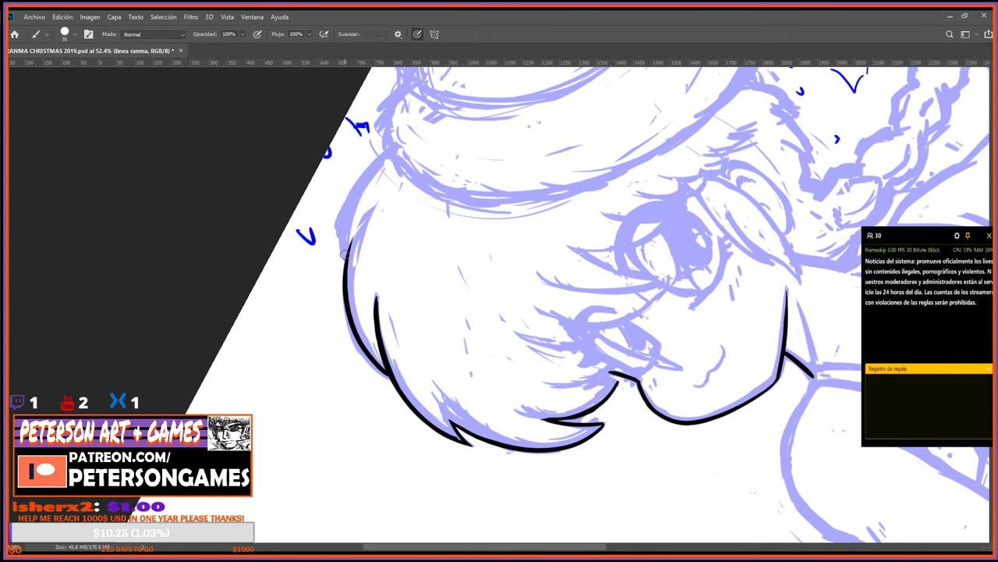
{"action": "left_click_drag", "start_coordinate": [345, 255], "coordinate": [402, 152]}
{"action": "key", "text": "ctrl+z"}
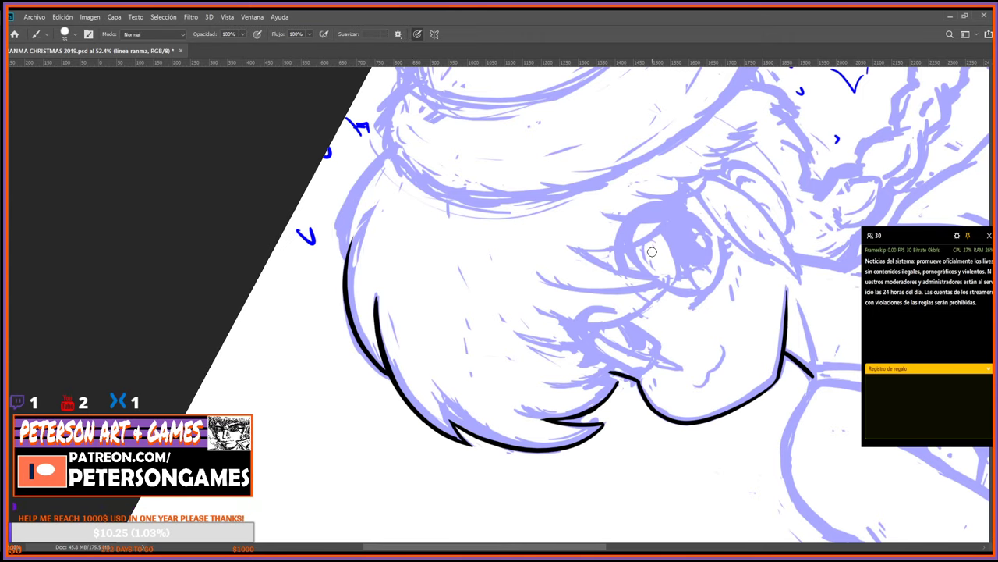
Thin the third lock's upper end with the eraser and re-ink it as a slightly longer pointed tip.
{"action": "left_click_drag", "start_coordinate": [345, 245], "coordinate": [461, 402]}
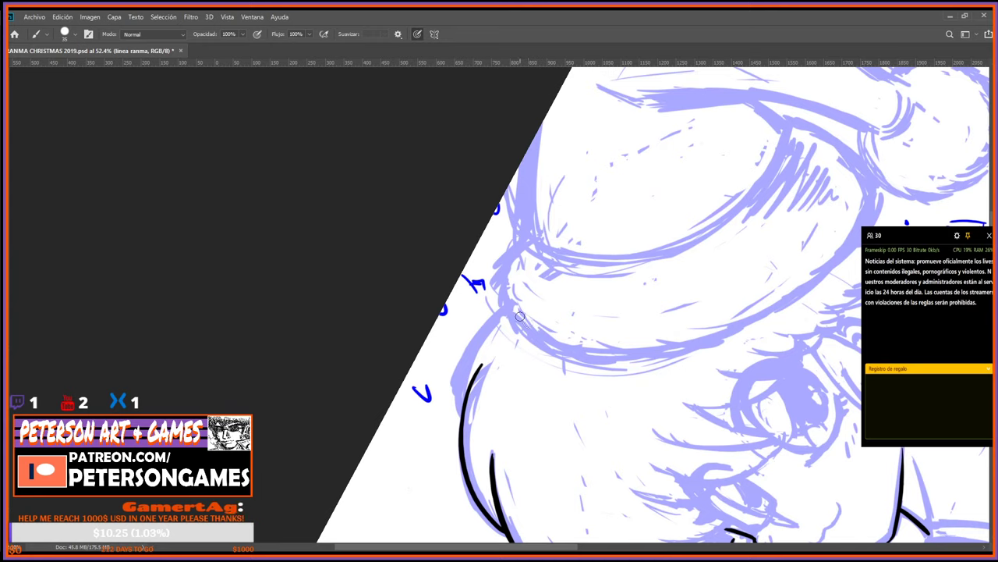
{"action": "key", "text": "e"}
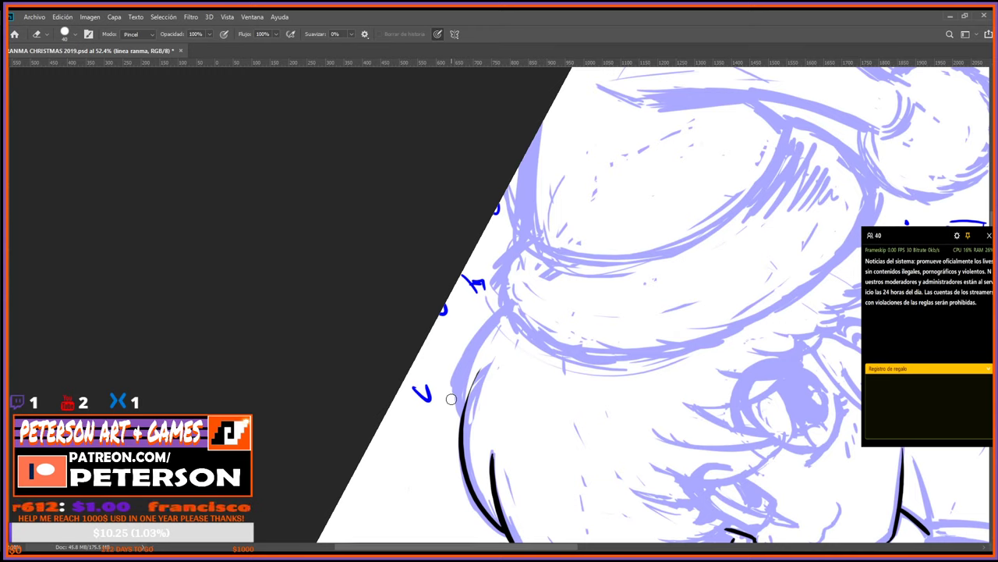
{"action": "key", "text": "b"}
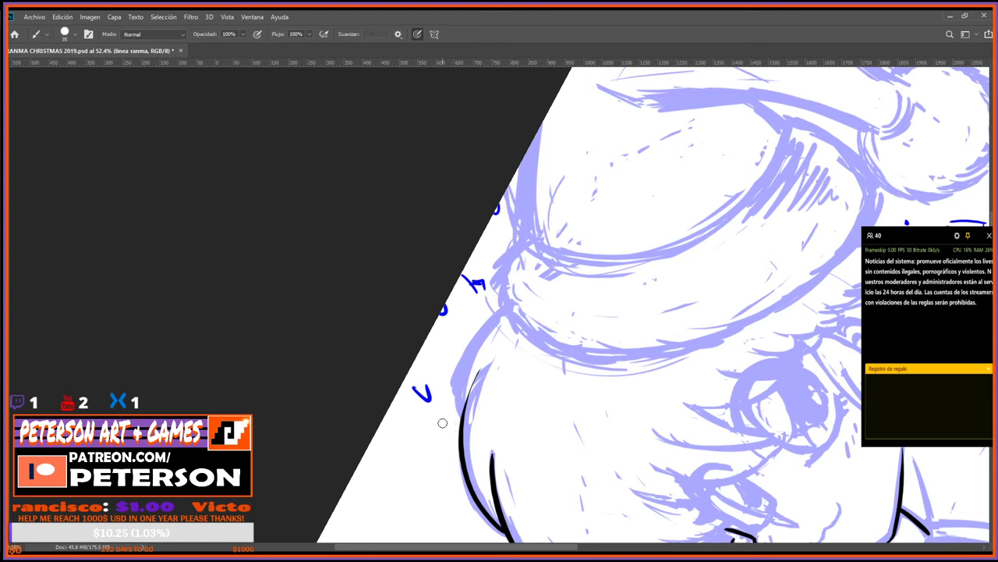
{"action": "left_click_drag", "start_coordinate": [461, 422], "coordinate": [487, 360]}
{"action": "key", "text": "e"}
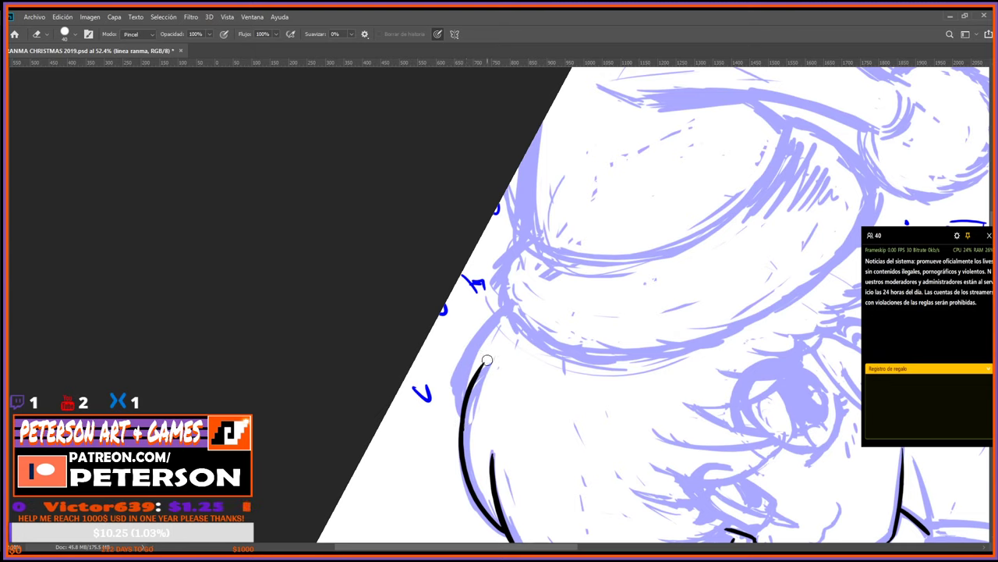
Ink the last outer hair contour from the third lock up to the hat brim, redoing the stroke until it follows the sketch smoothly.
{"action": "key", "text": "b"}
{"action": "left_click_drag", "start_coordinate": [459, 417], "coordinate": [521, 299]}
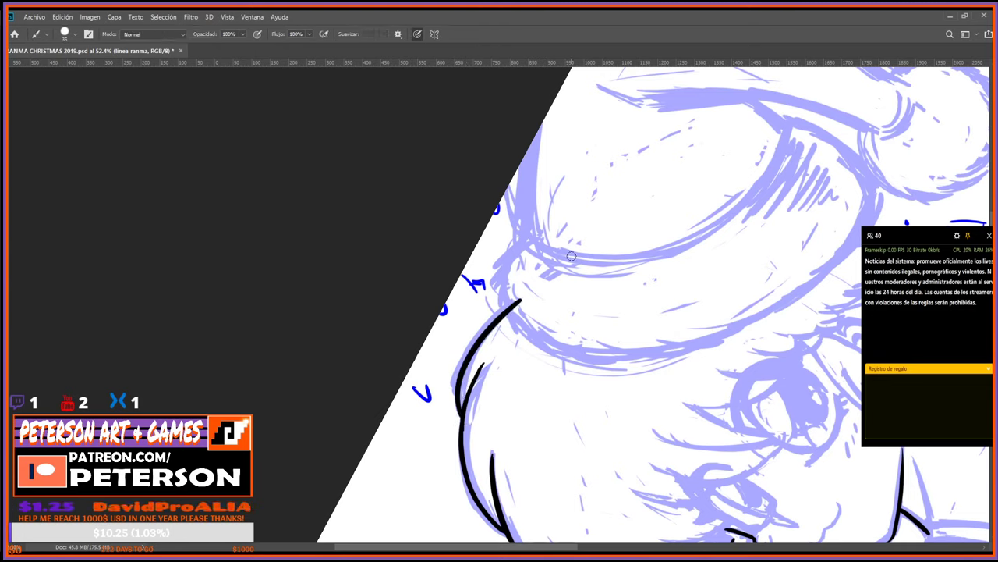
{"action": "key", "text": "ctrl+z"}
{"action": "mouse_move", "coordinate": [461, 407]}
{"action": "left_mouse_down"}
{"action": "mouse_move", "coordinate": [460, 372]}
{"action": "mouse_move", "coordinate": [501, 297]}
{"action": "left_mouse_up"}
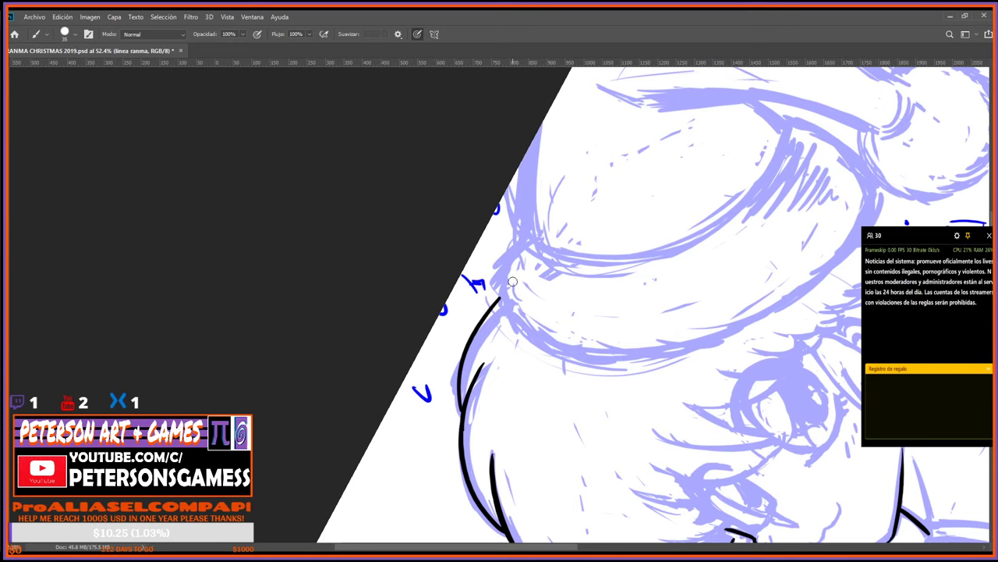
{"action": "key", "text": "ctrl+z"}
{"action": "left_click_drag", "start_coordinate": [460, 412], "coordinate": [493, 318]}
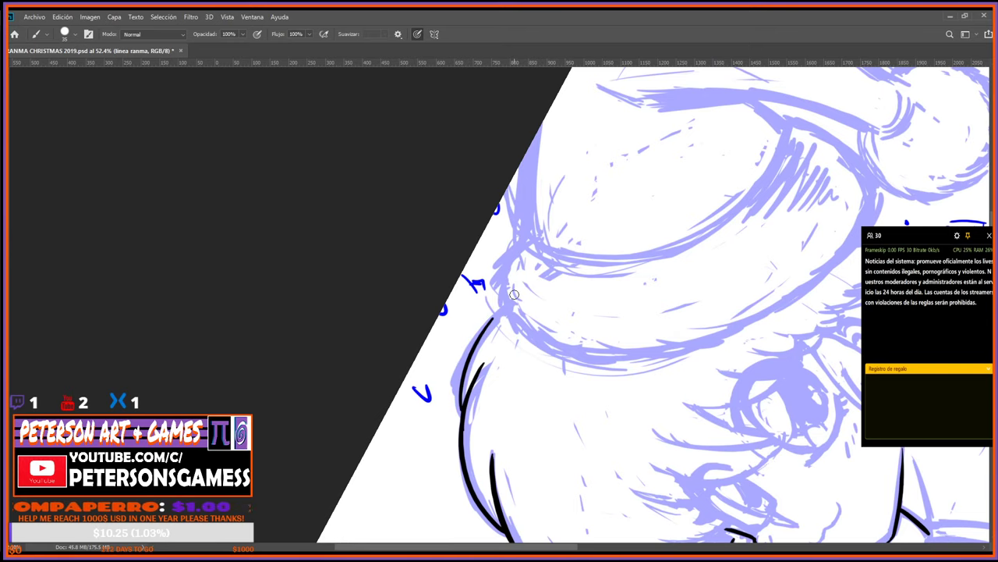
{"action": "key", "text": "ctrl+z"}
{"action": "left_click_drag", "start_coordinate": [461, 409], "coordinate": [523, 288]}
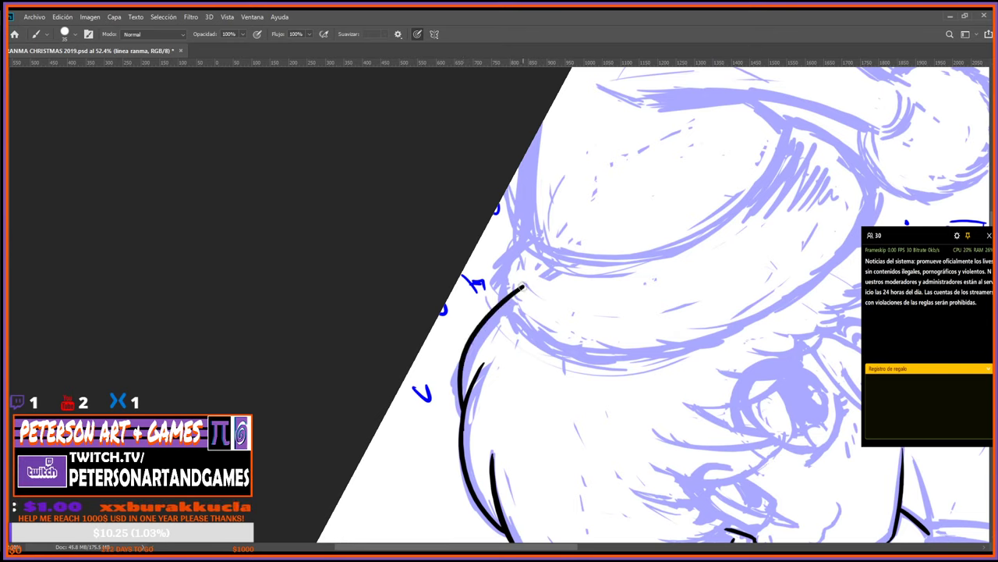
Trim the end of the last outer hair contour back to where it meets the hat's fur brim.
{"action": "key", "text": "Escape"}
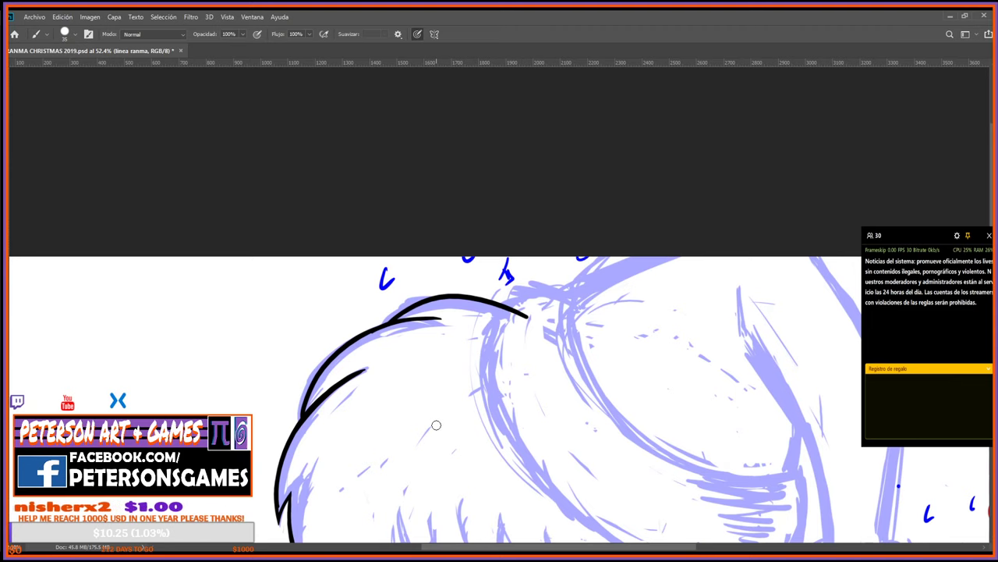
{"action": "key", "text": "r"}
{"action": "mouse_move", "coordinate": [437, 425]}
{"action": "left_mouse_down"}
{"action": "mouse_move", "coordinate": [483, 460]}
{"action": "mouse_move", "coordinate": [588, 445]}
{"action": "left_mouse_up"}
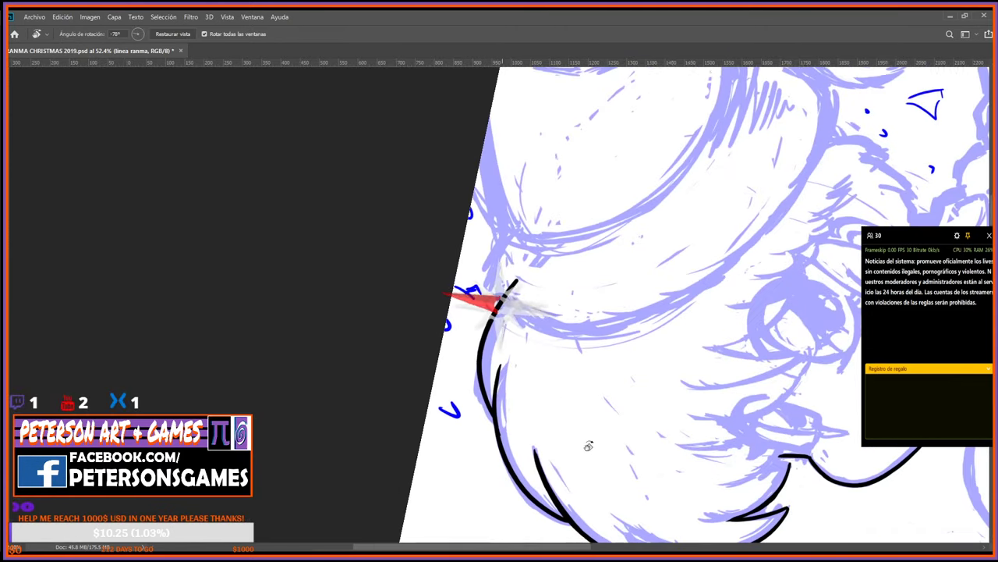
{"action": "key", "text": "e"}
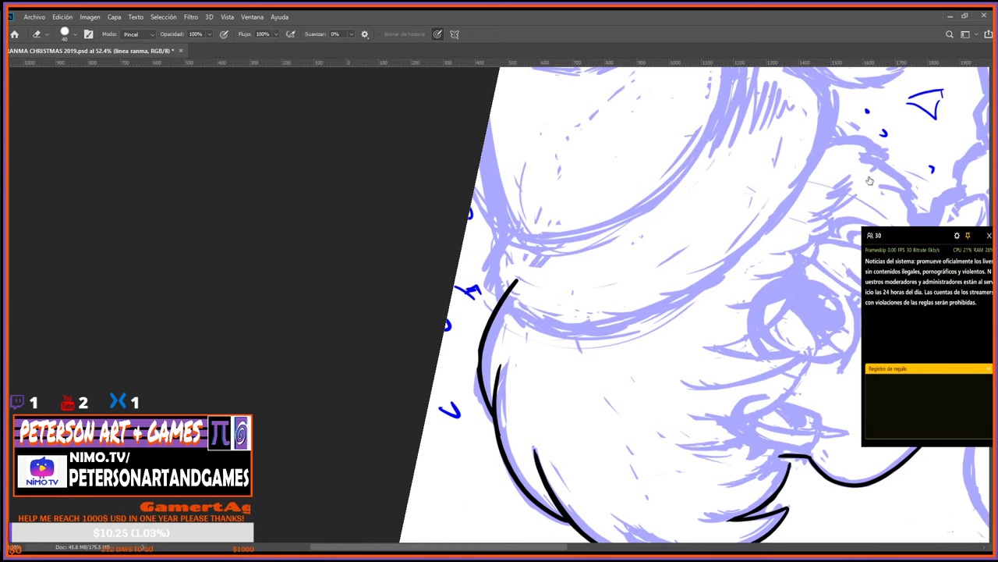
{"action": "key", "text": "Escape"}
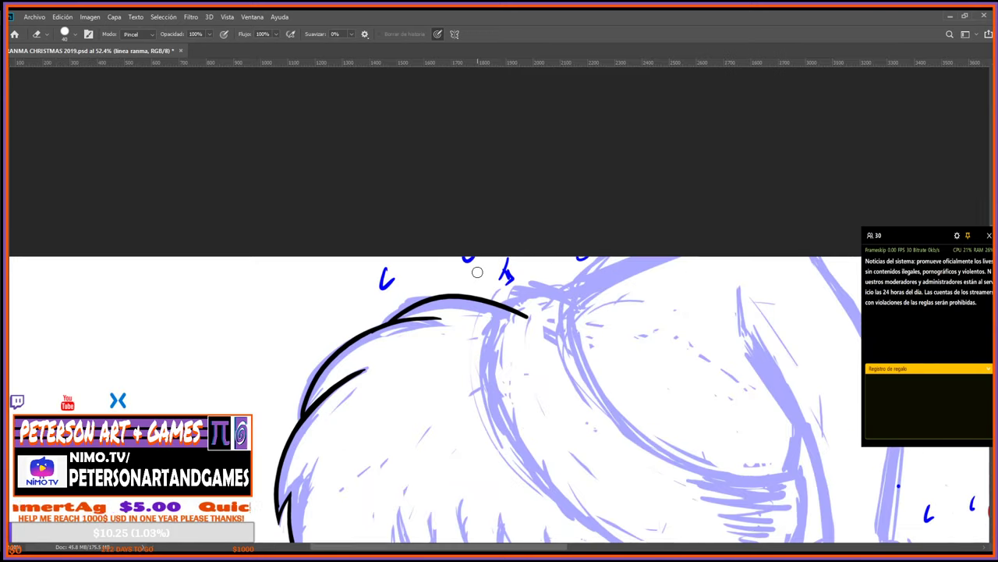
{"action": "key", "text": "r"}
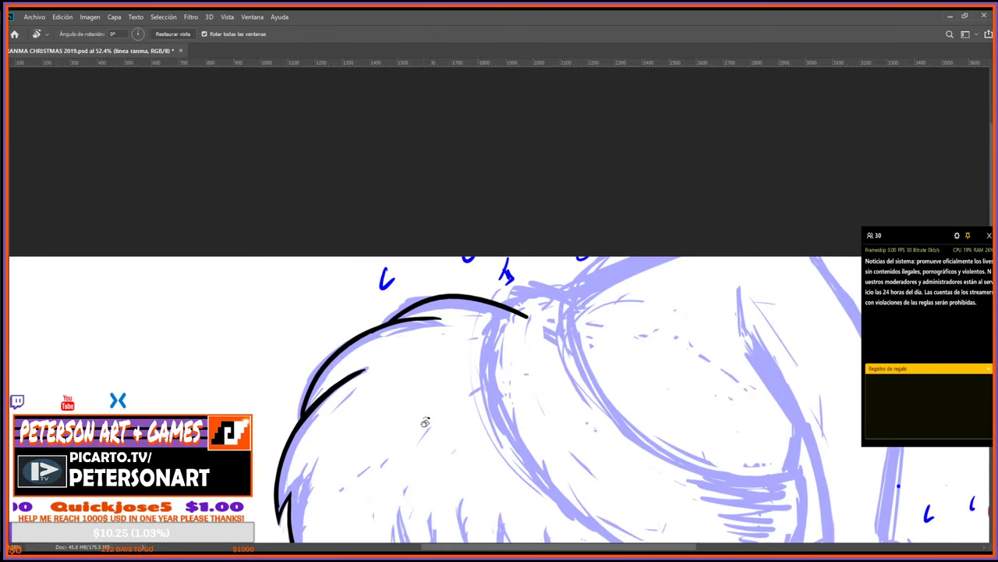
{"action": "mouse_move", "coordinate": [428, 421]}
{"action": "left_mouse_down"}
{"action": "mouse_move", "coordinate": [635, 421]}
{"action": "mouse_move", "coordinate": [631, 414]}
{"action": "left_mouse_up"}
{"action": "key", "text": "e"}
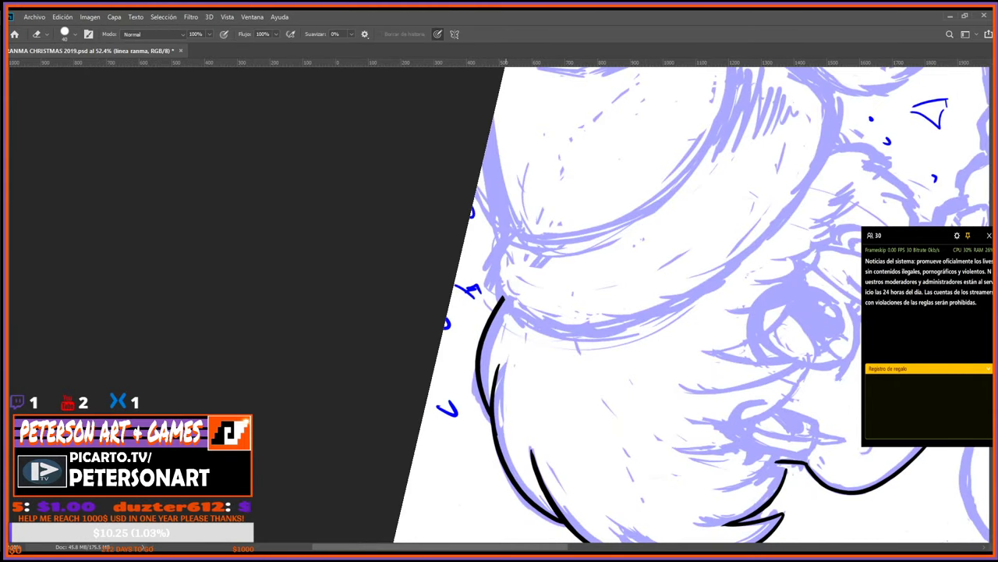
Ink small jagged fur tufts around the rear end of the hat brim, starting from the hair contour.
{"action": "key", "text": "b"}
{"action": "mouse_move", "coordinate": [507, 236]}
{"action": "left_mouse_down"}
{"action": "mouse_move", "coordinate": [484, 272]}
{"action": "mouse_move", "coordinate": [494, 263]}
{"action": "mouse_move", "coordinate": [485, 289]}
{"action": "mouse_move", "coordinate": [494, 281]}
{"action": "mouse_move", "coordinate": [504, 298]}
{"action": "left_mouse_up"}
{"action": "key", "text": "r"}
{"action": "left_click_drag", "start_coordinate": [685, 309], "coordinate": [546, 257]}
{"action": "key", "text": "e"}
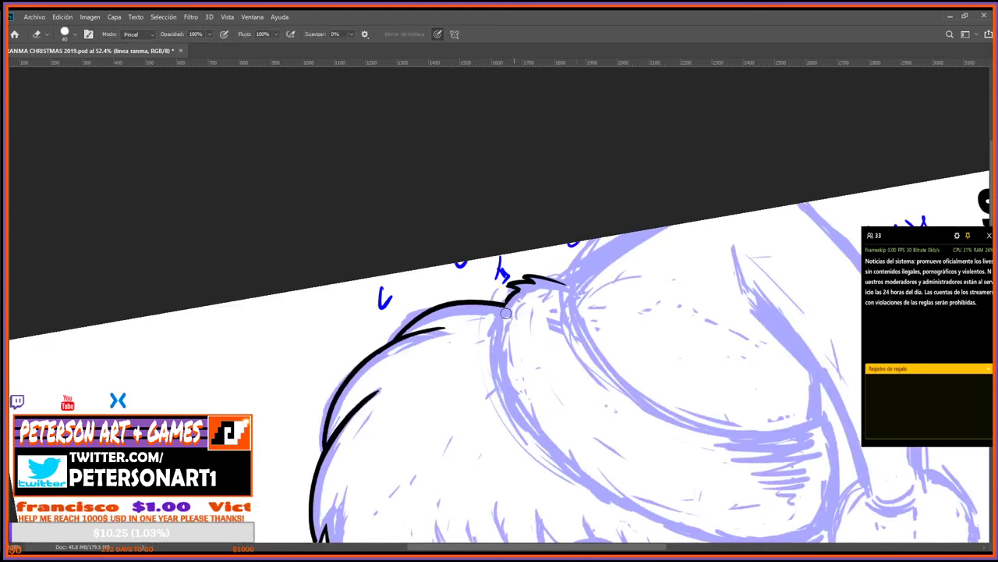
Ink the brim's hair-side edge from the tufts along the top of the hair, with a few fur notches.
{"action": "key", "text": "b"}
{"action": "mouse_move", "coordinate": [506, 298]}
{"action": "left_mouse_down"}
{"action": "mouse_move", "coordinate": [488, 344]}
{"action": "mouse_move", "coordinate": [501, 376]}
{"action": "left_mouse_up"}
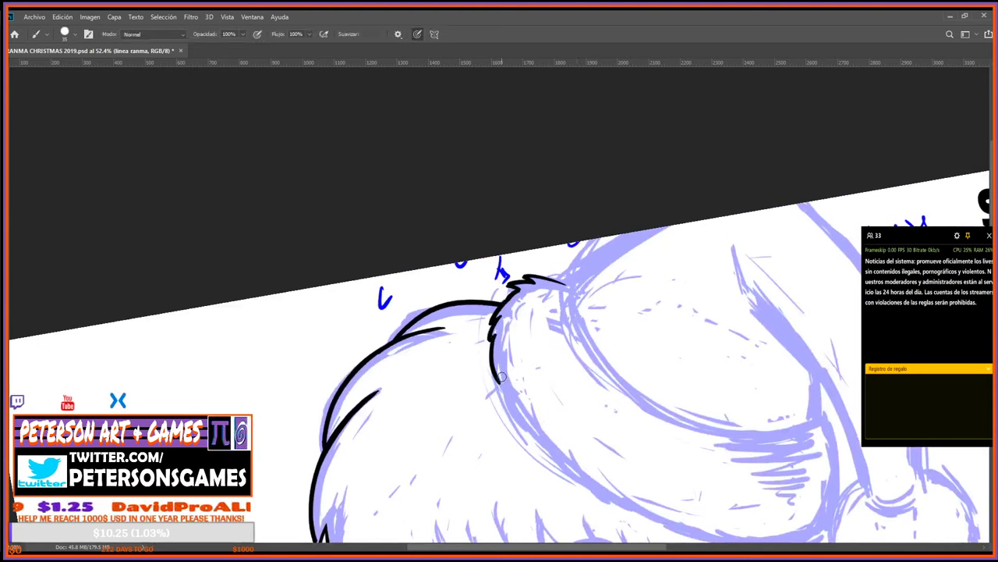
{"action": "key", "text": "r"}
{"action": "mouse_move", "coordinate": [555, 426]}
{"action": "left_mouse_down"}
{"action": "mouse_move", "coordinate": [601, 336]}
{"action": "mouse_move", "coordinate": [613, 266]}
{"action": "left_mouse_up"}
{"action": "key", "text": "e"}
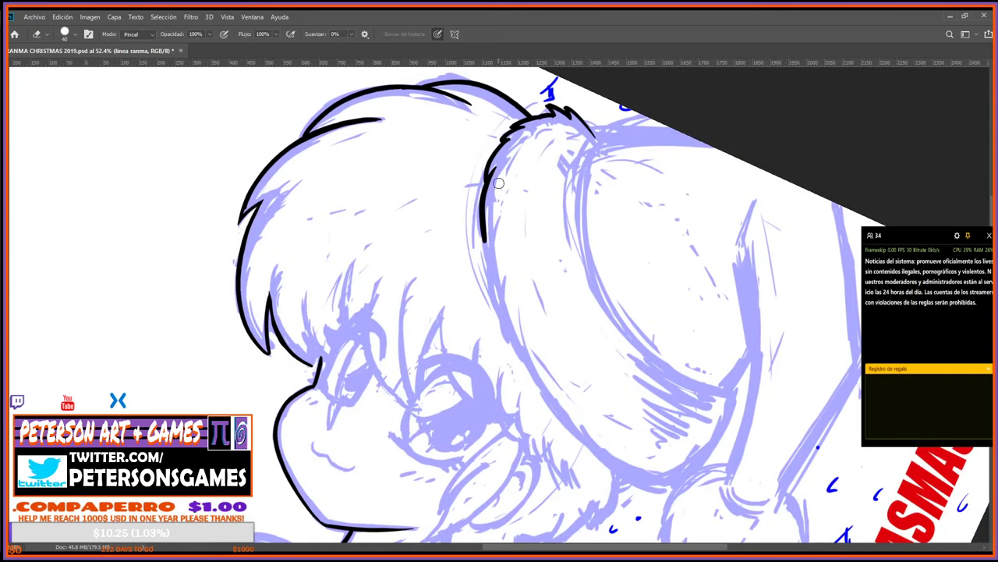
{"action": "key", "text": "b"}
{"action": "mouse_move", "coordinate": [486, 248]}
{"action": "left_mouse_down"}
{"action": "mouse_move", "coordinate": [514, 349]}
{"action": "mouse_move", "coordinate": [515, 281]}
{"action": "mouse_move", "coordinate": [495, 287]}
{"action": "left_mouse_up"}
Clean up the lower end of the inked brim edge with the eraser and extend it slightly along the sketch.
{"action": "key", "text": "r"}
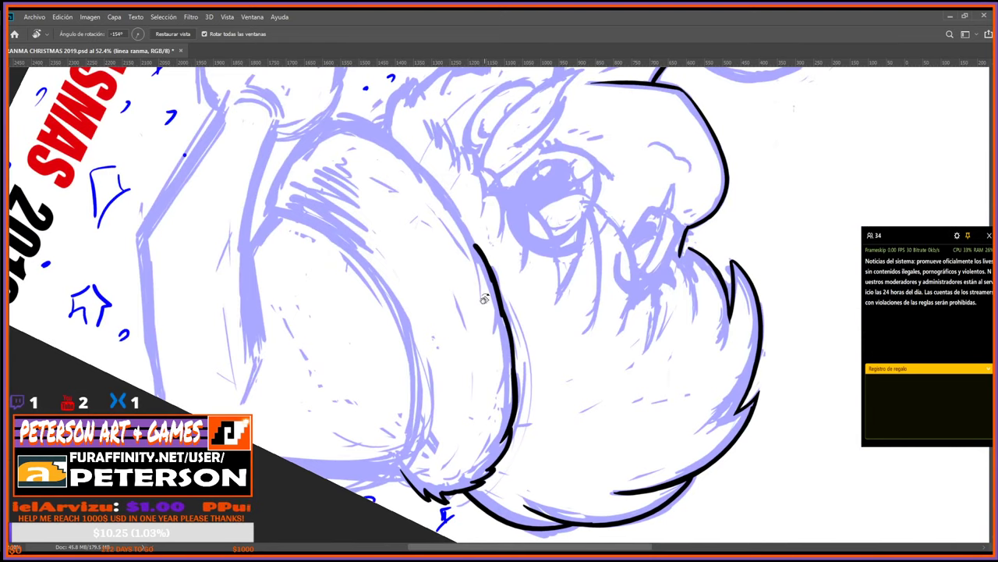
{"action": "key", "text": "e"}
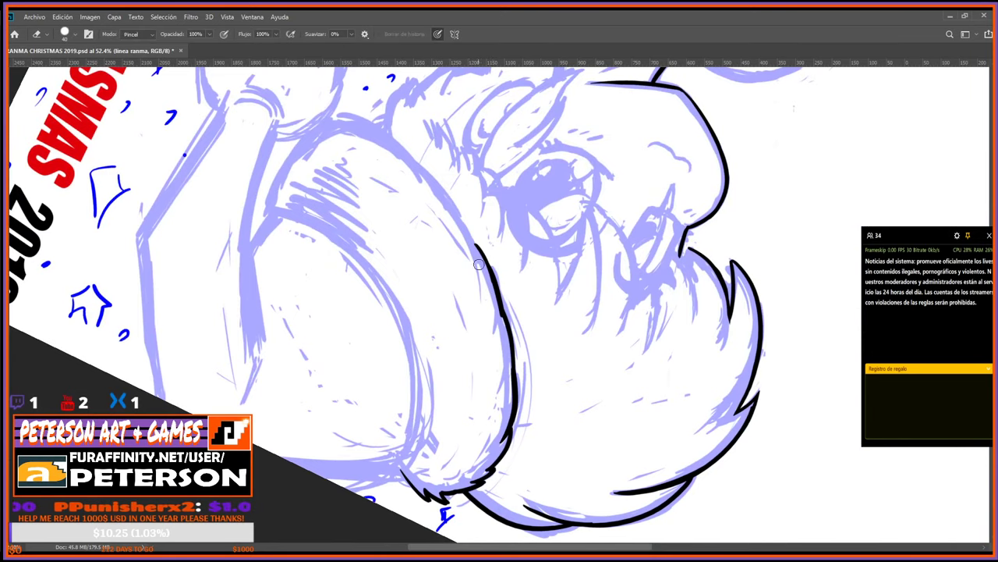
{"action": "key", "text": "r"}
{"action": "mouse_move", "coordinate": [493, 314]}
{"action": "left_mouse_down"}
{"action": "mouse_move", "coordinate": [546, 321]}
{"action": "mouse_move", "coordinate": [550, 257]}
{"action": "left_mouse_up"}
{"action": "left_click_drag", "start_coordinate": [570, 296], "coordinate": [580, 169]}
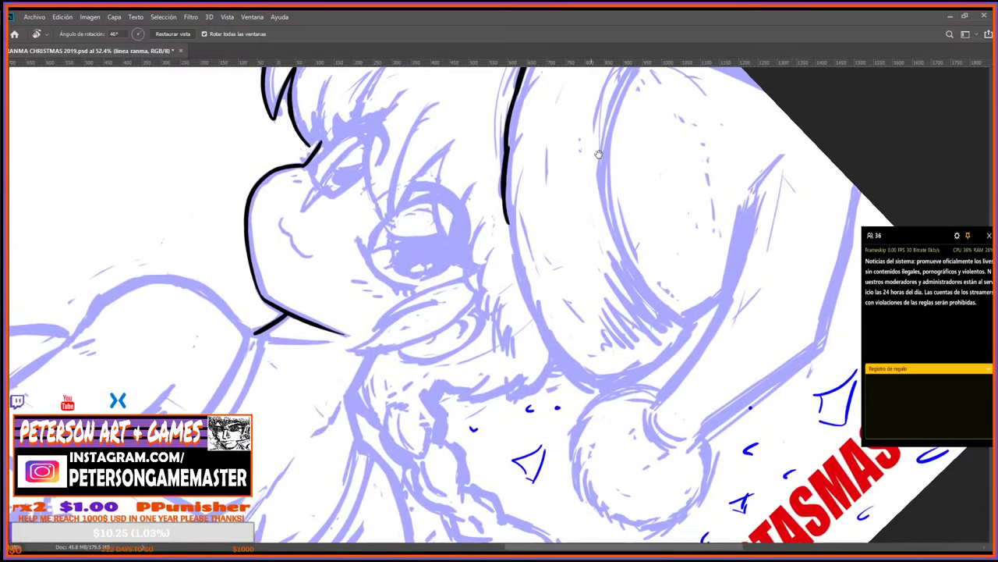
{"action": "key", "text": "e"}
{"action": "left_click_drag", "start_coordinate": [513, 153], "coordinate": [532, 253]}
{"action": "key", "text": "b"}
{"action": "left_click_drag", "start_coordinate": [506, 171], "coordinate": [512, 232]}
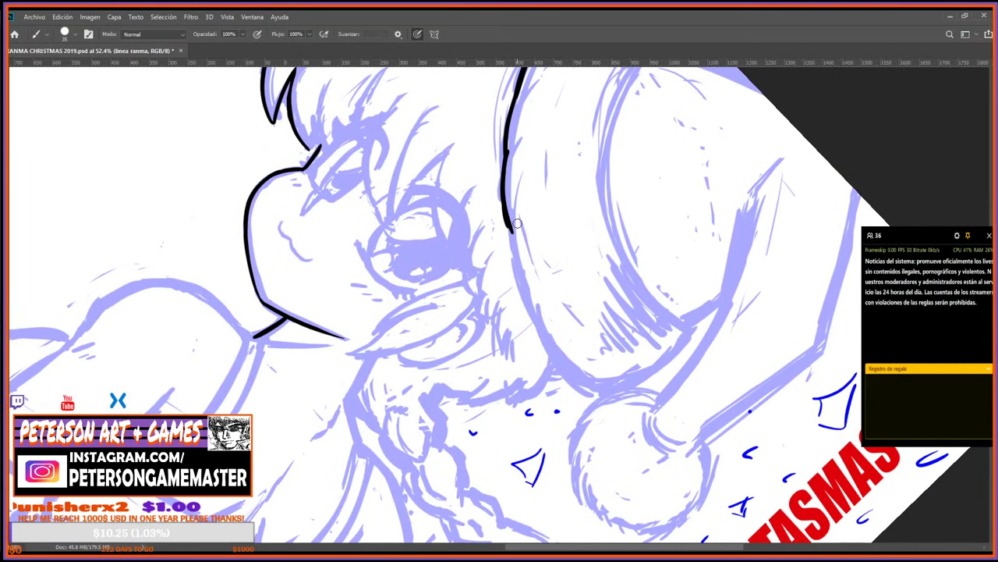
Extend the brim's hair-side edge past the eye toward the ear with another overlapping fur stroke.
{"action": "key", "text": "e"}
{"action": "key", "text": "b"}
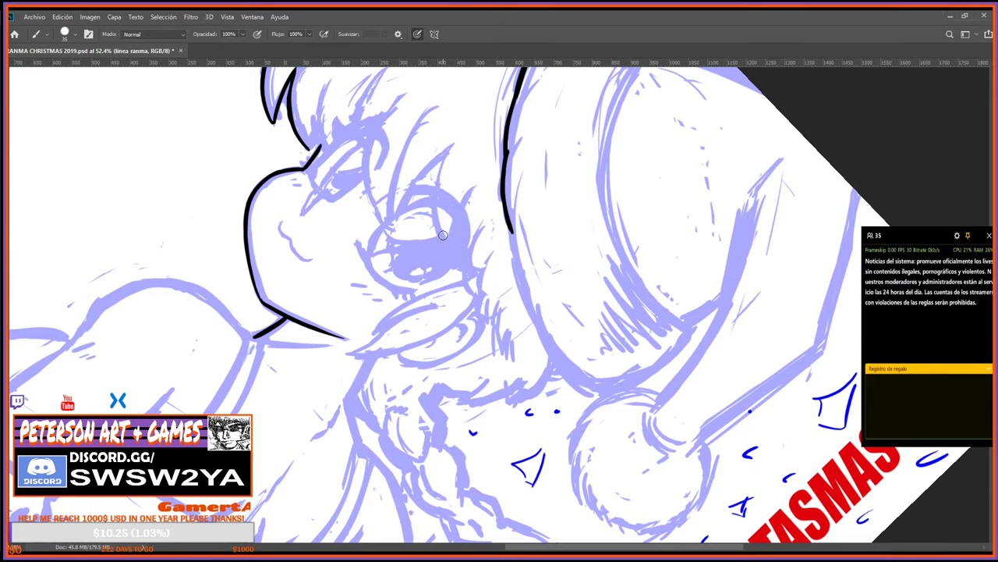
{"action": "key", "text": "r"}
{"action": "left_click_drag", "start_coordinate": [442, 235], "coordinate": [593, 173]}
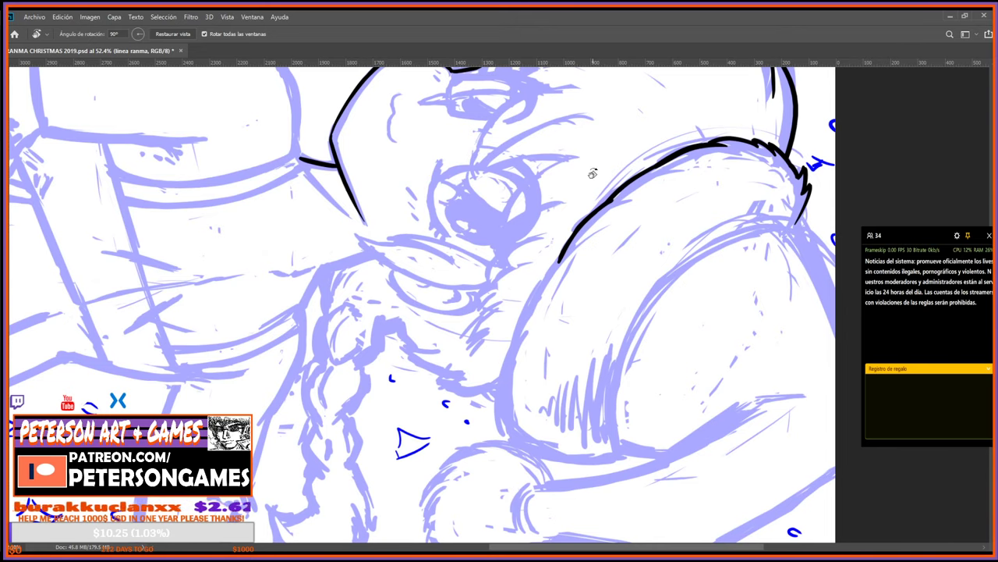
{"action": "left_click_drag", "start_coordinate": [444, 418], "coordinate": [620, 424]}
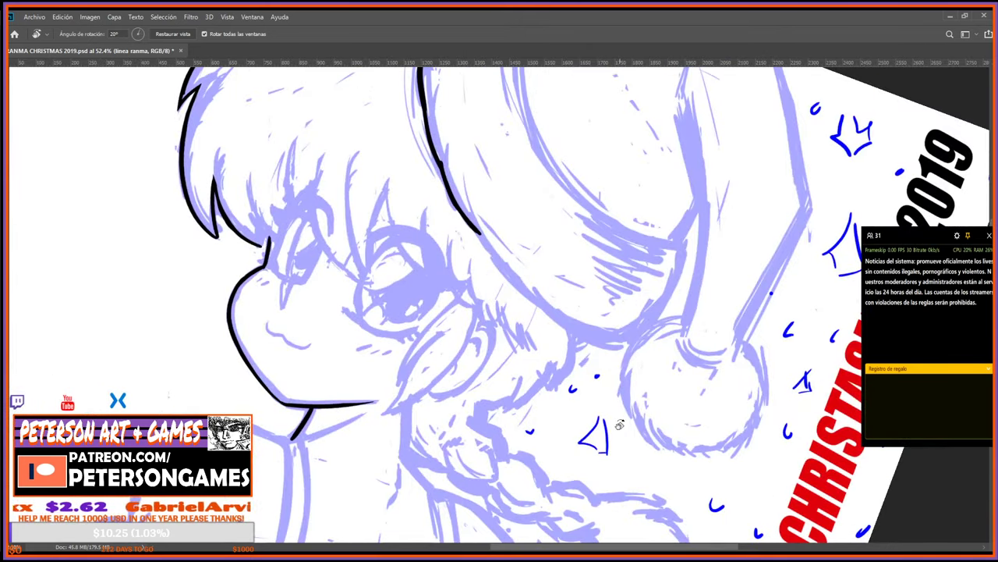
{"action": "key", "text": "e"}
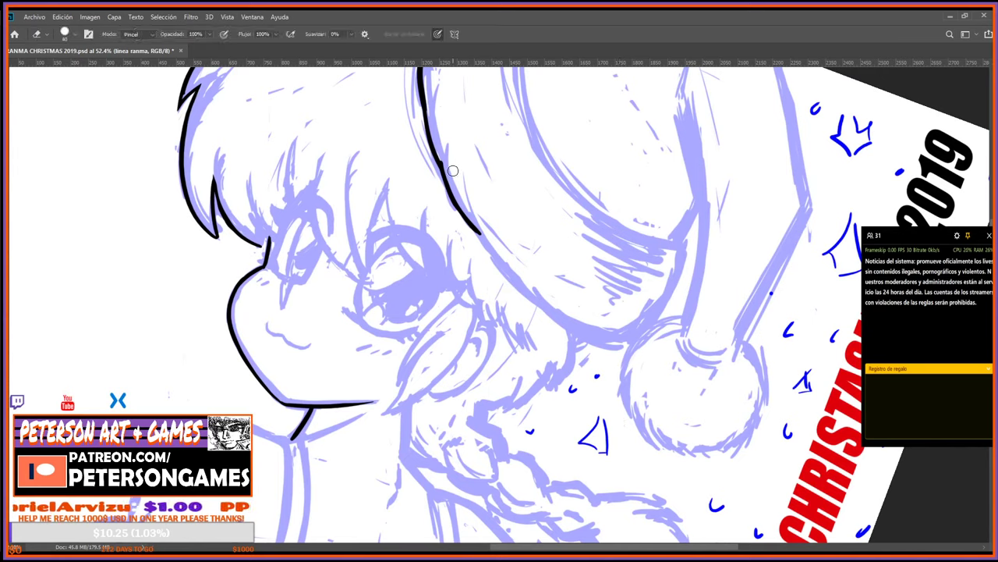
{"action": "key", "text": "b"}
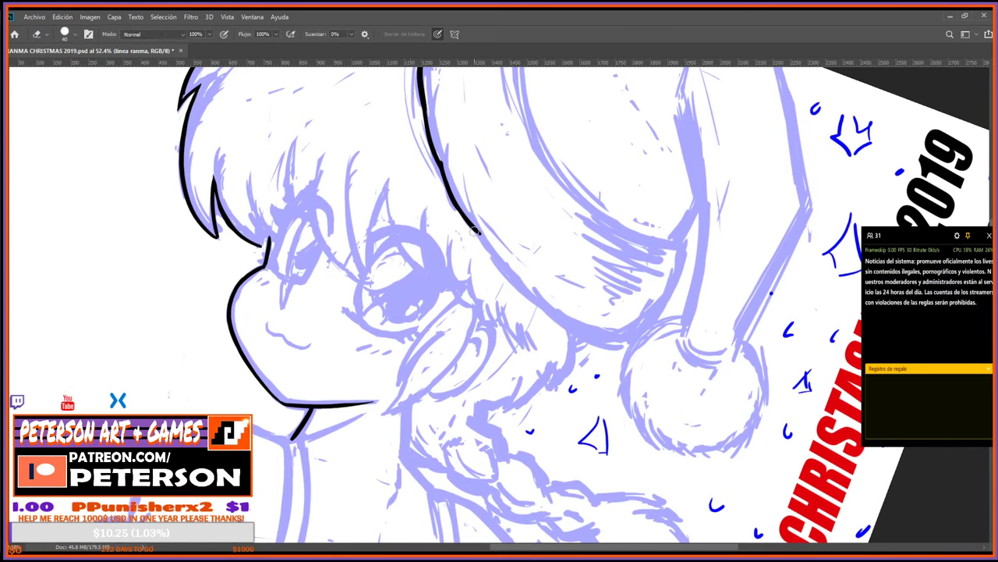
{"action": "left_click_drag", "start_coordinate": [474, 227], "coordinate": [541, 309]}
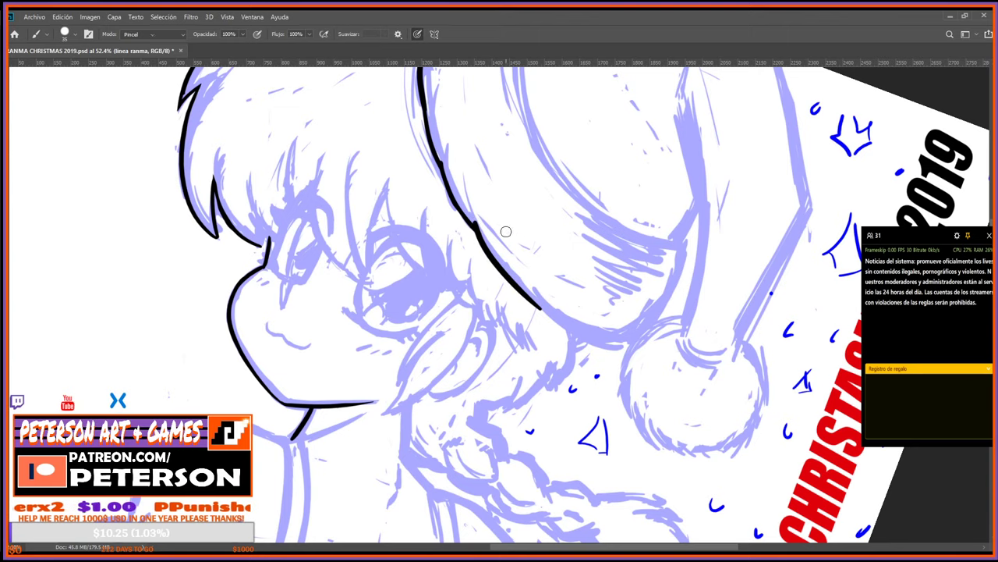
Clean the joint between the brim strokes and continue the edge above the ear with another overlapping stroke.
{"action": "key", "text": "e"}
{"action": "key", "text": "r"}
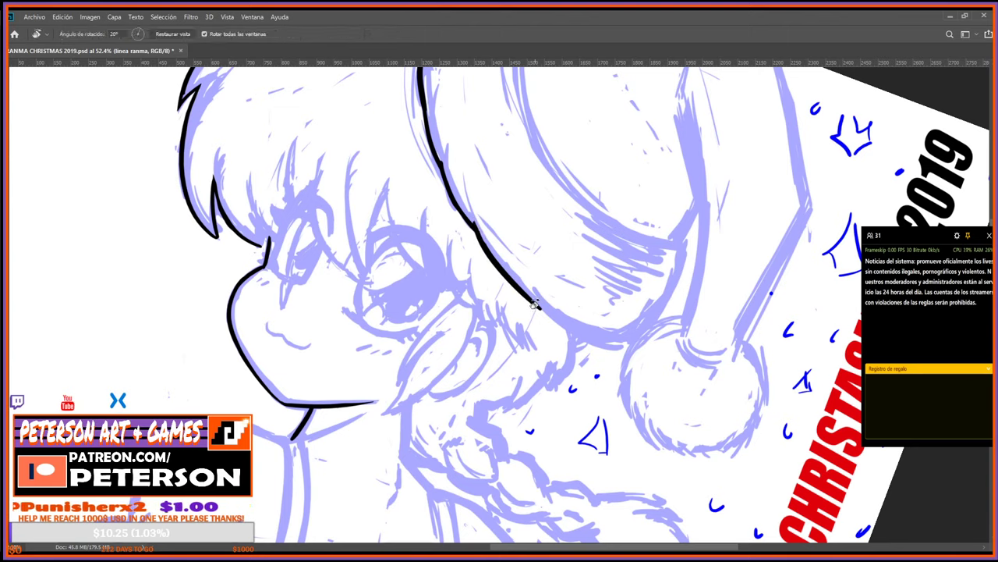
{"action": "key", "text": "e"}
{"action": "mouse_move", "coordinate": [508, 285]}
{"action": "left_mouse_down"}
{"action": "mouse_move", "coordinate": [542, 309]}
{"action": "mouse_move", "coordinate": [527, 295]}
{"action": "mouse_move", "coordinate": [547, 299]}
{"action": "mouse_move", "coordinate": [577, 336]}
{"action": "left_mouse_up"}
{"action": "key", "text": "b"}
{"action": "key", "text": "e"}
{"action": "key", "text": "b"}
{"action": "key", "text": "e"}
{"action": "key", "text": "b"}
Ink the brim's rounded front end, continuing the hair-side edge around to the pompom.
{"action": "key", "text": "r"}
{"action": "left_click_drag", "start_coordinate": [708, 318], "coordinate": [633, 425]}
{"action": "key", "text": "e"}
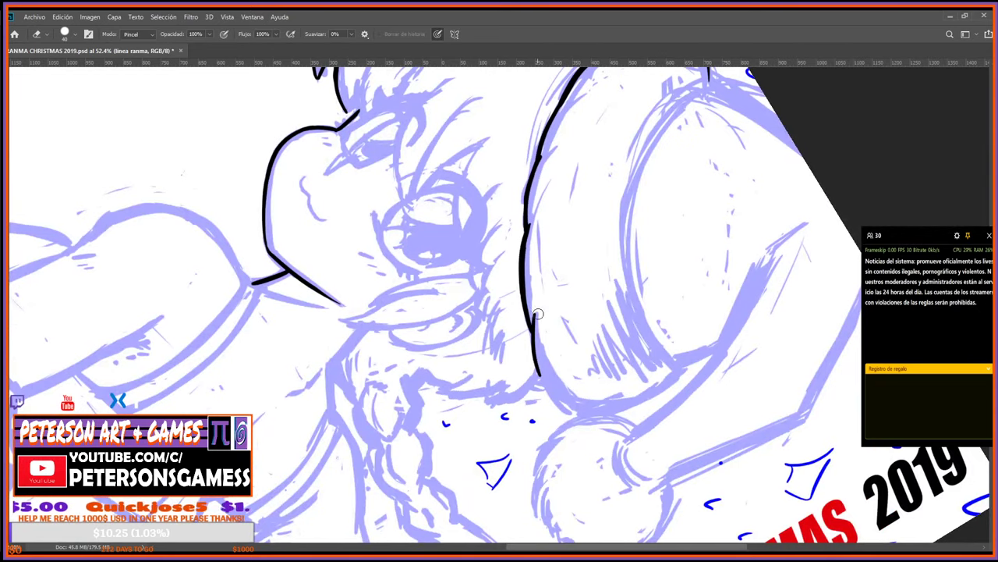
{"action": "key", "text": "b"}
{"action": "mouse_move", "coordinate": [533, 332]}
{"action": "left_mouse_down"}
{"action": "mouse_move", "coordinate": [559, 400]}
{"action": "mouse_move", "coordinate": [498, 162]}
{"action": "left_mouse_up"}
{"action": "key", "text": "r"}
{"action": "key", "text": "b"}
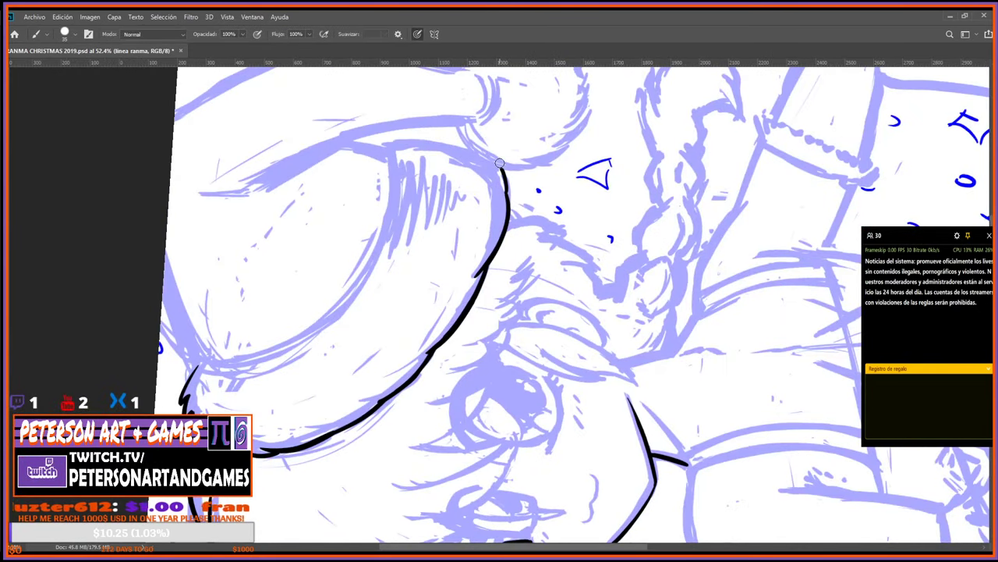
Ink the brim's short edge from the pompom up toward the shaded fold of the hat.
{"action": "key", "text": "r"}
{"action": "mouse_move", "coordinate": [629, 191]}
{"action": "left_mouse_down"}
{"action": "mouse_move", "coordinate": [640, 205]}
{"action": "mouse_move", "coordinate": [595, 397]}
{"action": "left_mouse_up"}
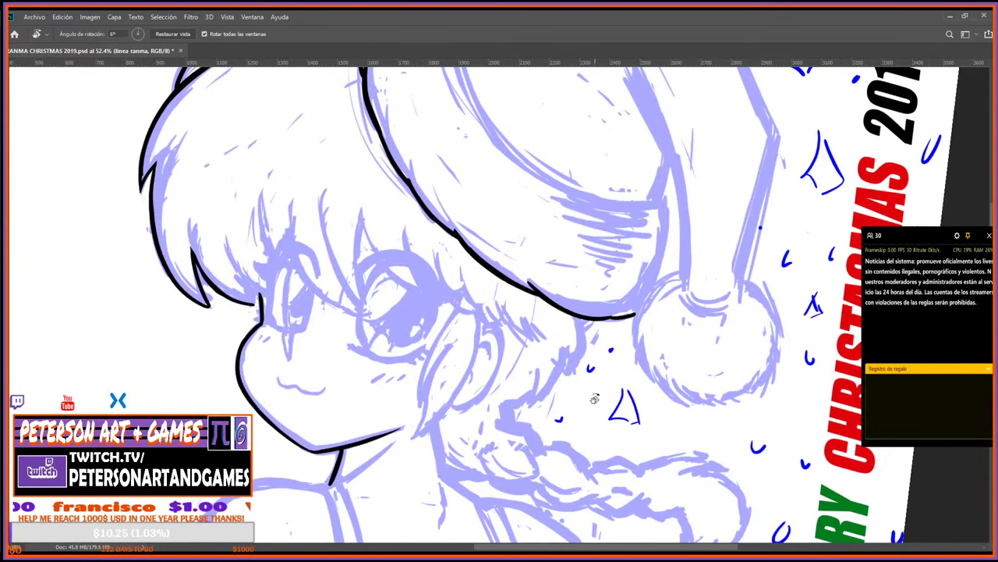
{"action": "mouse_move", "coordinate": [595, 399]}
{"action": "left_mouse_down"}
{"action": "mouse_move", "coordinate": [437, 234]}
{"action": "mouse_move", "coordinate": [635, 398]}
{"action": "mouse_move", "coordinate": [640, 390]}
{"action": "left_mouse_up"}
{"action": "mouse_move", "coordinate": [577, 437]}
{"action": "left_mouse_down"}
{"action": "mouse_move", "coordinate": [659, 393]}
{"action": "mouse_move", "coordinate": [741, 333]}
{"action": "left_mouse_up"}
{"action": "key", "text": "b"}
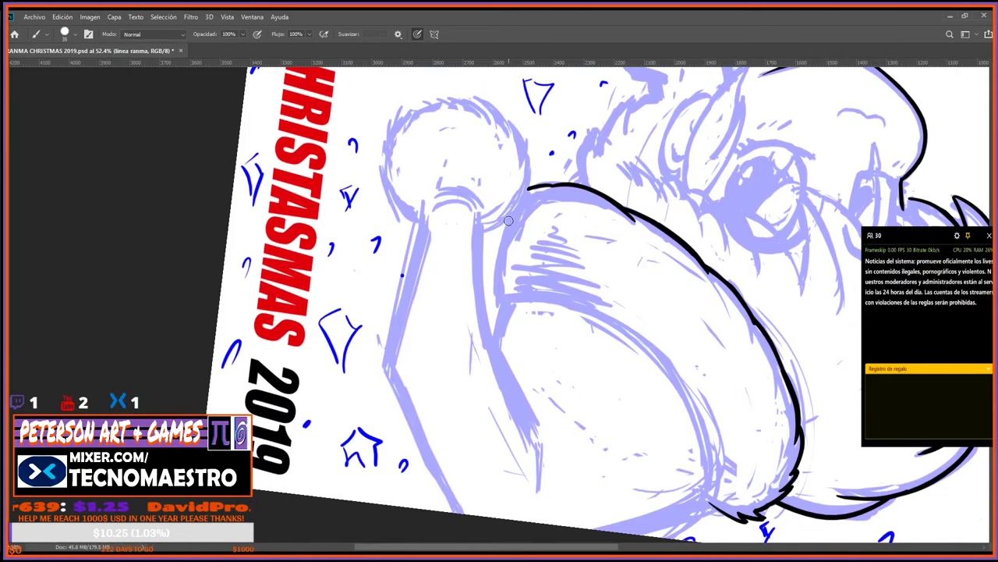
{"action": "left_click_drag", "start_coordinate": [508, 219], "coordinate": [503, 311]}
Ink the pompom's brim-side outline with fur tufts, from the hat's tail down toward its underside.
{"action": "key", "text": "r"}
{"action": "left_click_drag", "start_coordinate": [517, 225], "coordinate": [607, 378]}
{"action": "mouse_move", "coordinate": [586, 346]}
{"action": "left_mouse_down"}
{"action": "mouse_move", "coordinate": [724, 148]}
{"action": "mouse_move", "coordinate": [670, 155]}
{"action": "mouse_move", "coordinate": [667, 208]}
{"action": "mouse_move", "coordinate": [693, 230]}
{"action": "mouse_move", "coordinate": [677, 234]}
{"action": "mouse_move", "coordinate": [686, 243]}
{"action": "mouse_move", "coordinate": [796, 260]}
{"action": "mouse_move", "coordinate": [648, 227]}
{"action": "mouse_move", "coordinate": [599, 241]}
{"action": "mouse_move", "coordinate": [616, 273]}
{"action": "left_mouse_up"}
{"action": "key", "text": "b"}
{"action": "key", "text": "r"}
{"action": "key", "text": "b"}
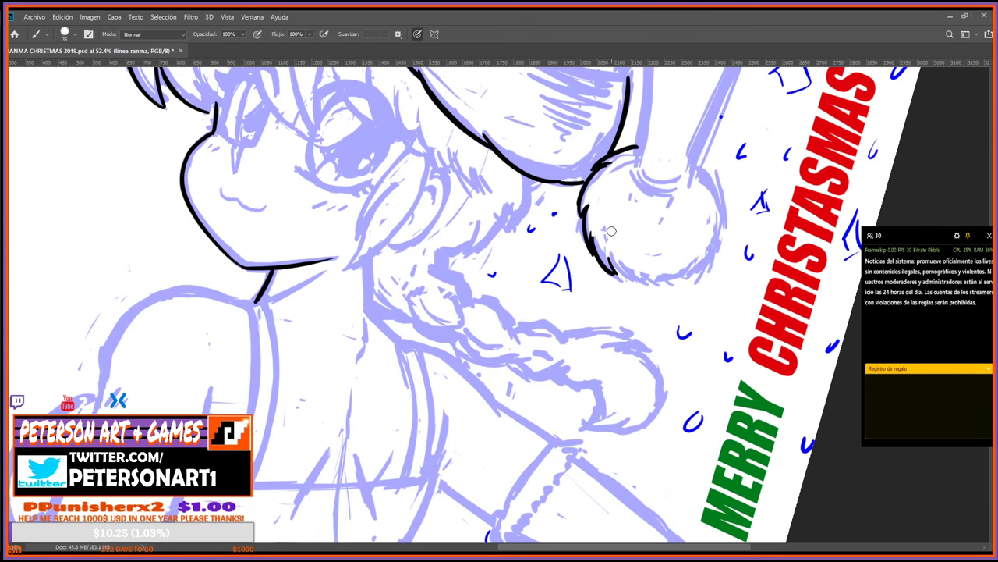
Refine the pompom's brim-side tufts with the eraser and extend the outline toward its underside.
{"action": "key", "text": "r"}
{"action": "left_click_drag", "start_coordinate": [635, 269], "coordinate": [428, 319]}
{"action": "key", "text": "b"}
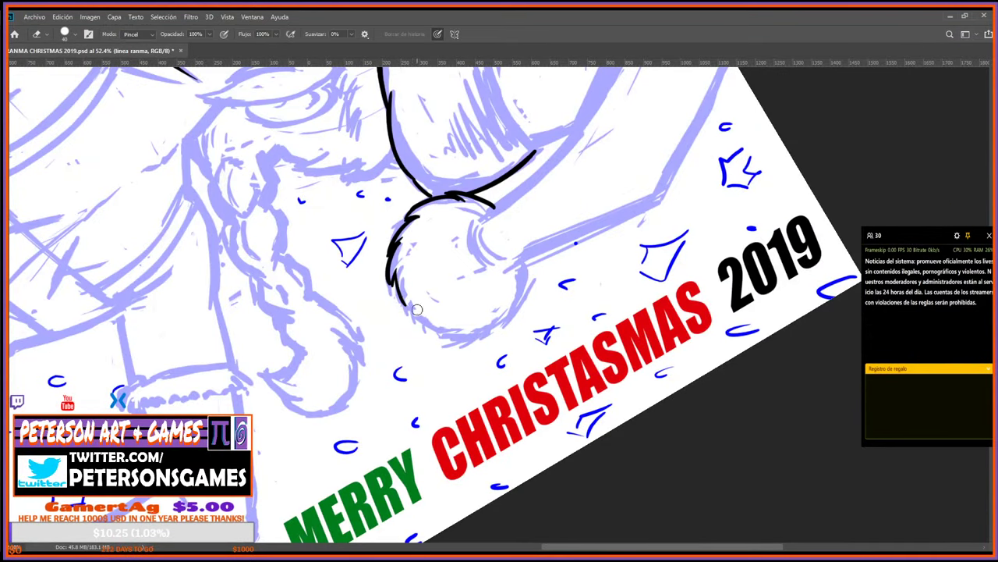
{"action": "key", "text": "e"}
{"action": "left_click_drag", "start_coordinate": [396, 277], "coordinate": [427, 326]}
{"action": "key", "text": "b"}
Ink overlapping fur tufts along the pompom's underside and start its far-side outline beside the hat's tail.
{"action": "mouse_move", "coordinate": [534, 448]}
{"action": "left_mouse_down"}
{"action": "mouse_move", "coordinate": [524, 159]}
{"action": "mouse_move", "coordinate": [455, 168]}
{"action": "left_mouse_up"}
{"action": "key", "text": "b"}
{"action": "left_click_drag", "start_coordinate": [478, 349], "coordinate": [489, 284]}
{"action": "key", "text": "r"}
{"action": "left_click_drag", "start_coordinate": [509, 423], "coordinate": [561, 343]}
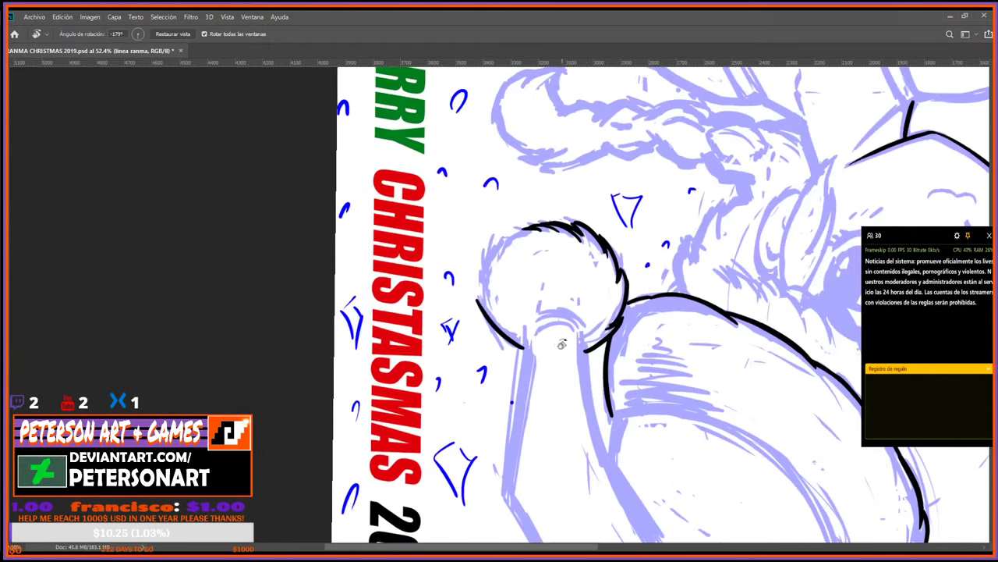
Complete the pompom's far-side outline with fur tufts down to the underside and tidy the stroke ends.
{"action": "key", "text": "e"}
{"action": "mouse_move", "coordinate": [478, 297]}
{"action": "left_mouse_down"}
{"action": "mouse_move", "coordinate": [487, 336]}
{"action": "mouse_move", "coordinate": [488, 253]}
{"action": "mouse_move", "coordinate": [483, 272]}
{"action": "mouse_move", "coordinate": [485, 252]}
{"action": "mouse_move", "coordinate": [489, 282]}
{"action": "mouse_move", "coordinate": [501, 237]}
{"action": "left_mouse_up"}
{"action": "key", "text": "b"}
{"action": "key", "text": "r"}
{"action": "mouse_move", "coordinate": [486, 394]}
{"action": "left_mouse_down"}
{"action": "mouse_move", "coordinate": [576, 348]}
{"action": "mouse_move", "coordinate": [585, 223]}
{"action": "mouse_move", "coordinate": [511, 186]}
{"action": "left_mouse_up"}
{"action": "key", "text": "b"}
{"action": "left_click_drag", "start_coordinate": [507, 353], "coordinate": [497, 370]}
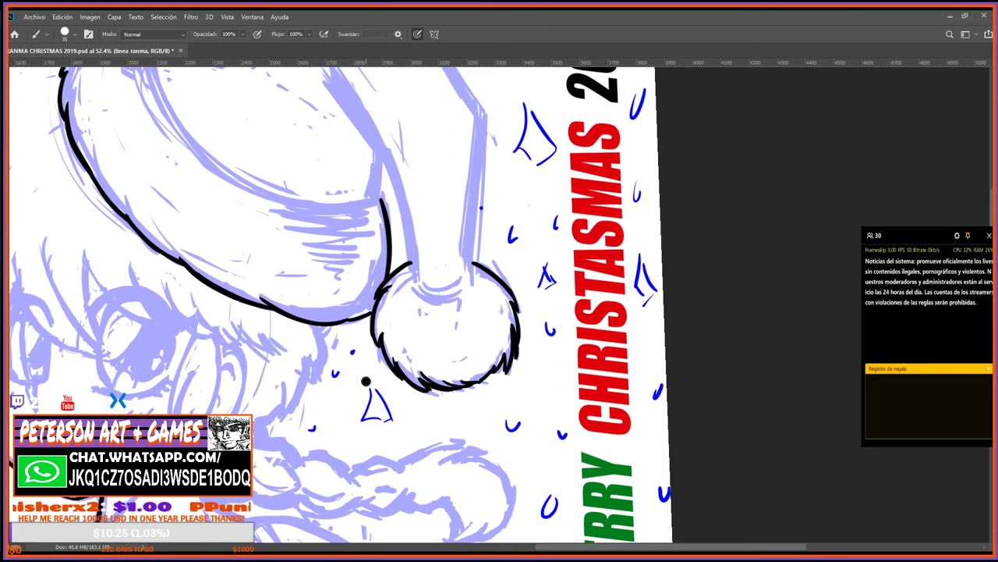
{"action": "key", "text": "e"}
{"action": "key", "text": "b"}
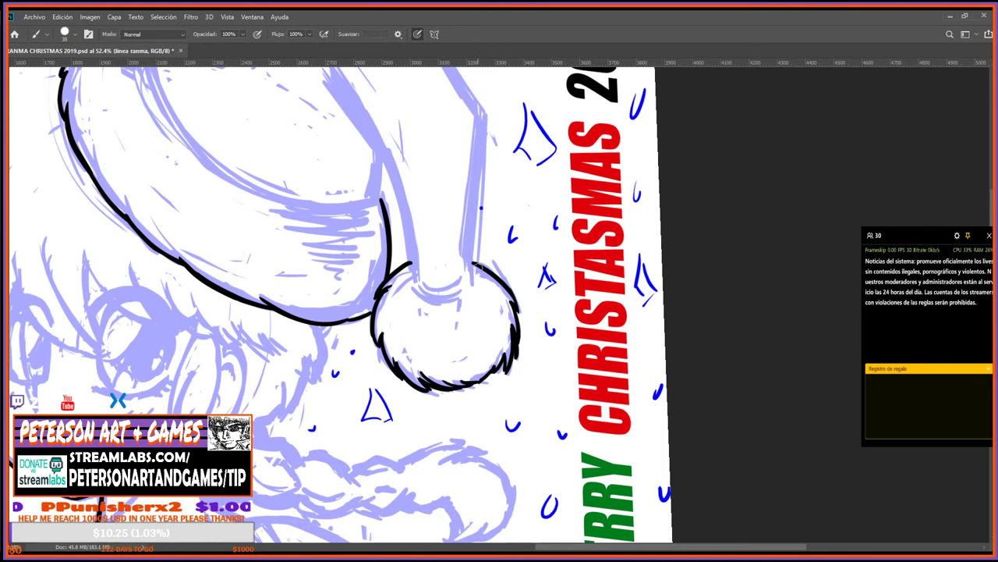
Ink the inner edge of the hat's hanging tail as one long curve from the pompom to the fold.
{"action": "left_click_drag", "start_coordinate": [450, 158], "coordinate": [461, 252]}
{"action": "key", "text": "e"}
{"action": "key", "text": "b"}
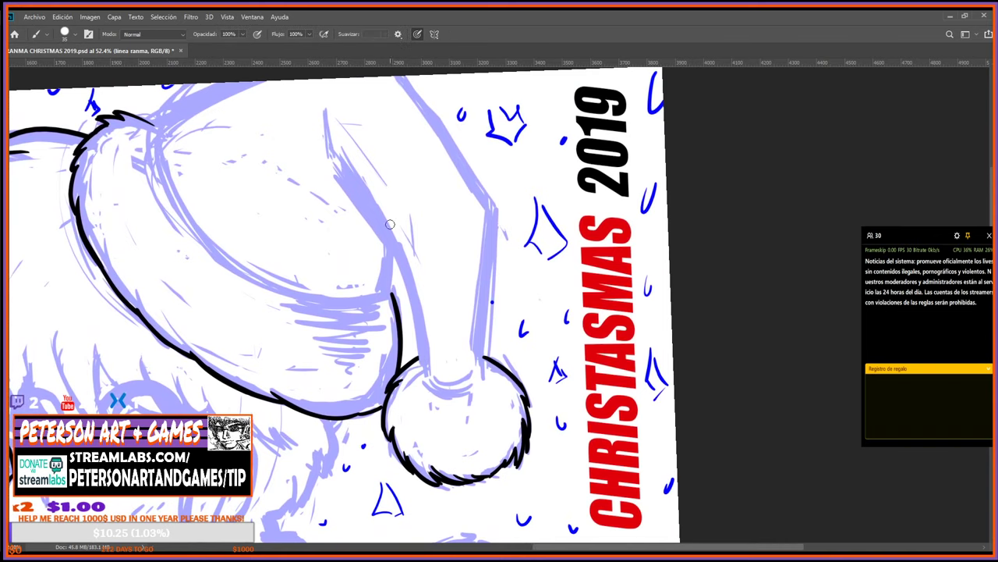
{"action": "key", "text": "r"}
{"action": "mouse_move", "coordinate": [395, 318]}
{"action": "left_mouse_down"}
{"action": "mouse_move", "coordinate": [550, 387]}
{"action": "mouse_move", "coordinate": [588, 292]}
{"action": "mouse_move", "coordinate": [592, 375]}
{"action": "left_mouse_up"}
{"action": "key", "text": "b"}
{"action": "key", "text": "ctrl+z"}
{"action": "key", "text": "r"}
{"action": "left_click_drag", "start_coordinate": [878, 177], "coordinate": [897, 316]}
{"action": "key", "text": "b"}
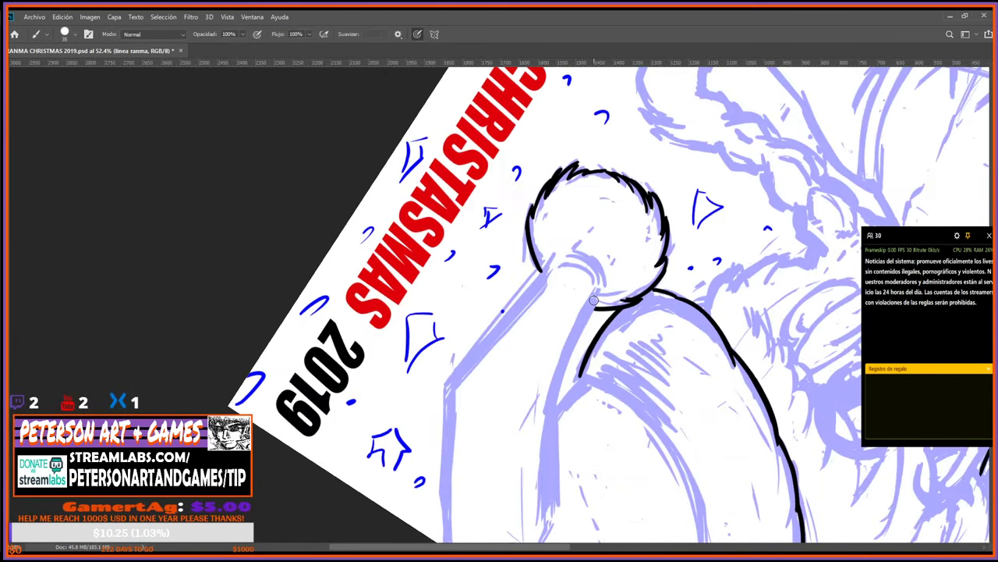
{"action": "mouse_move", "coordinate": [597, 295]}
{"action": "left_mouse_down"}
{"action": "mouse_move", "coordinate": [555, 407]}
{"action": "mouse_move", "coordinate": [557, 504]}
{"action": "left_mouse_up"}
{"action": "mouse_move", "coordinate": [547, 270]}
{"action": "left_mouse_down"}
{"action": "mouse_move", "coordinate": [461, 372]}
{"action": "mouse_move", "coordinate": [453, 525]}
{"action": "left_mouse_up"}
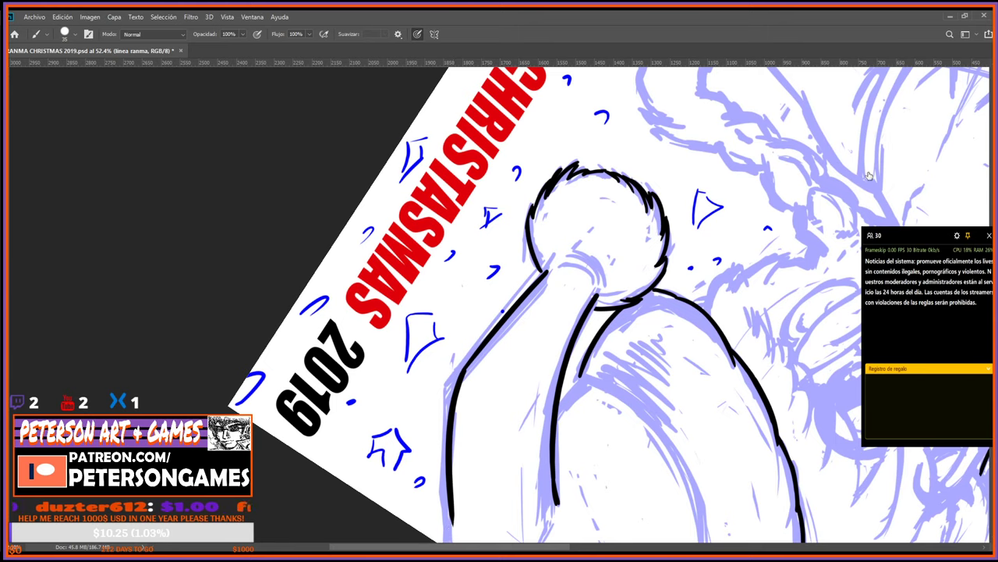
{"action": "key", "text": "ctrl+z"}
{"action": "key", "text": "e"}
{"action": "left_click_drag", "start_coordinate": [548, 270], "coordinate": [465, 371]}
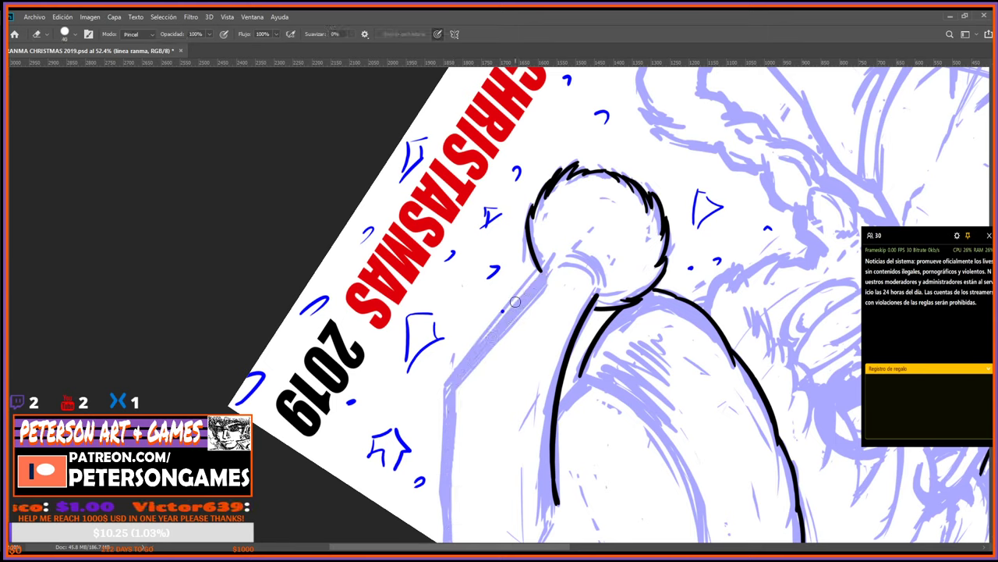
{"action": "key", "text": "b"}
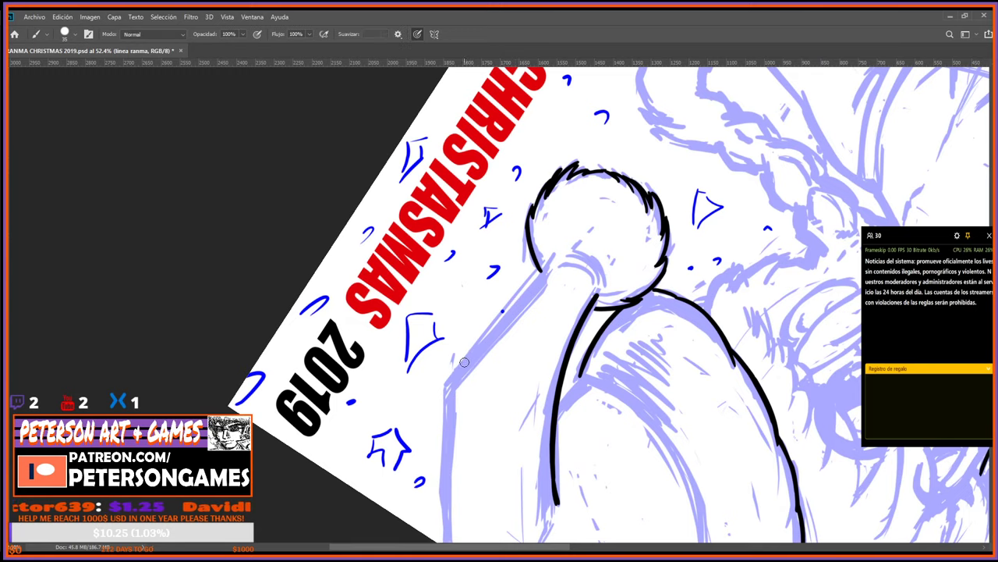
{"action": "left_click_drag", "start_coordinate": [451, 384], "coordinate": [554, 260]}
{"action": "key", "text": "ctrl+z"}
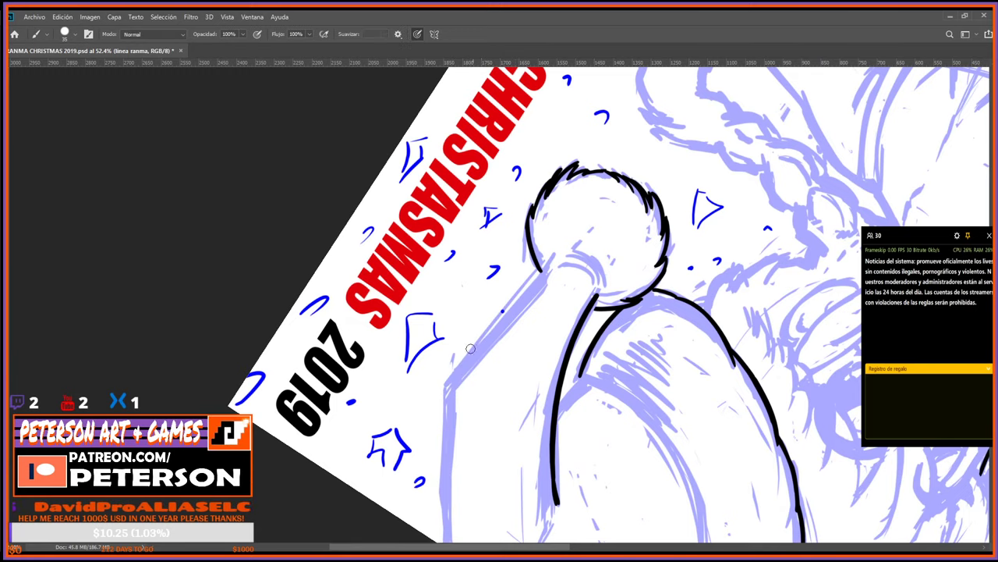
Ink the outer edge of the hat's hanging tail as one stroke from its bend to the pompom.
{"action": "left_click_drag", "start_coordinate": [452, 383], "coordinate": [560, 253]}
{"action": "key", "text": "r"}
{"action": "left_click_drag", "start_coordinate": [619, 348], "coordinate": [550, 452]}
{"action": "key", "text": "b"}
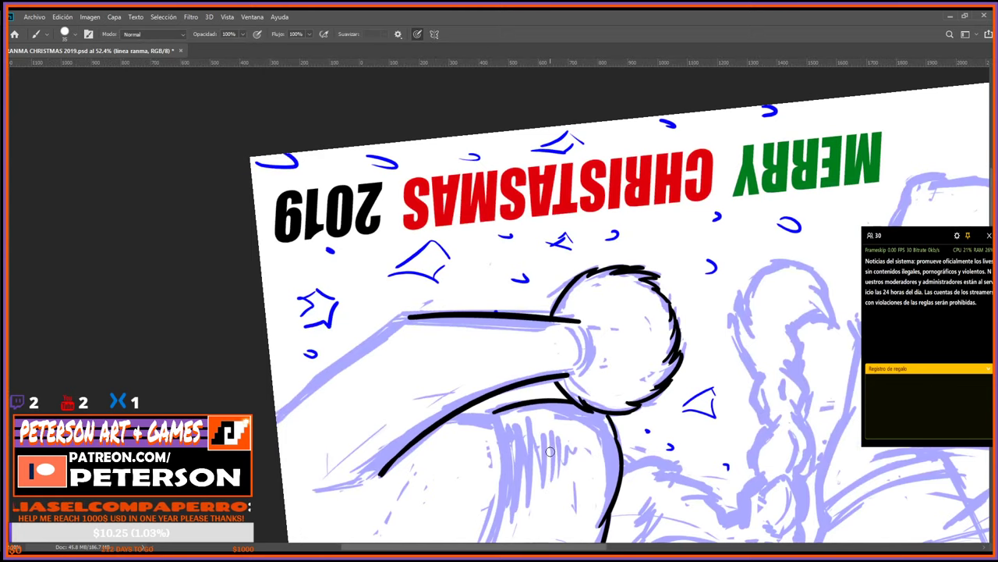
{"action": "left_click_drag", "start_coordinate": [402, 405], "coordinate": [532, 424]}
{"action": "key", "text": "r"}
{"action": "left_click_drag", "start_coordinate": [437, 458], "coordinate": [520, 468]}
{"action": "key", "text": "b"}
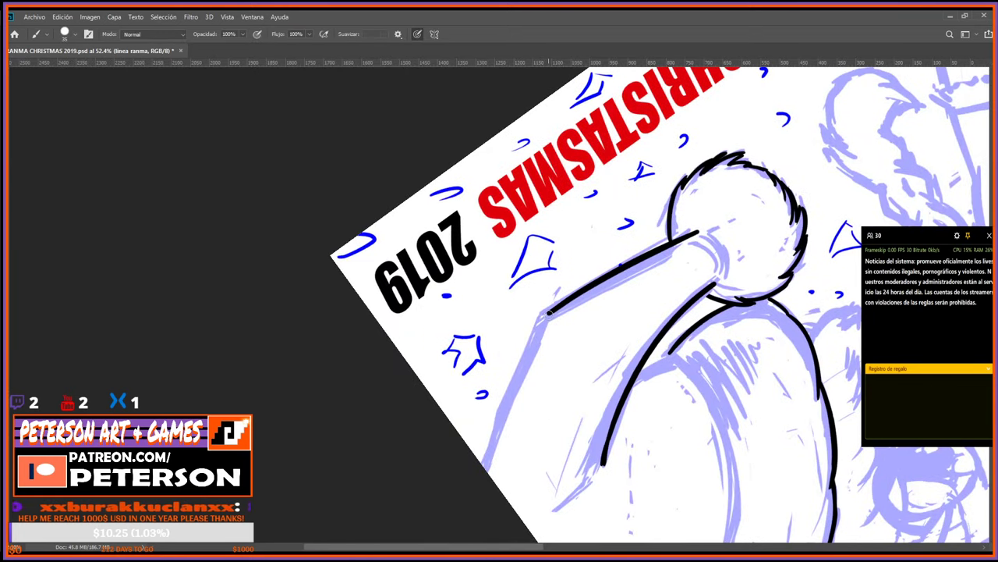
{"action": "left_click_drag", "start_coordinate": [548, 312], "coordinate": [485, 472]}
{"action": "key", "text": "ctrl+z"}
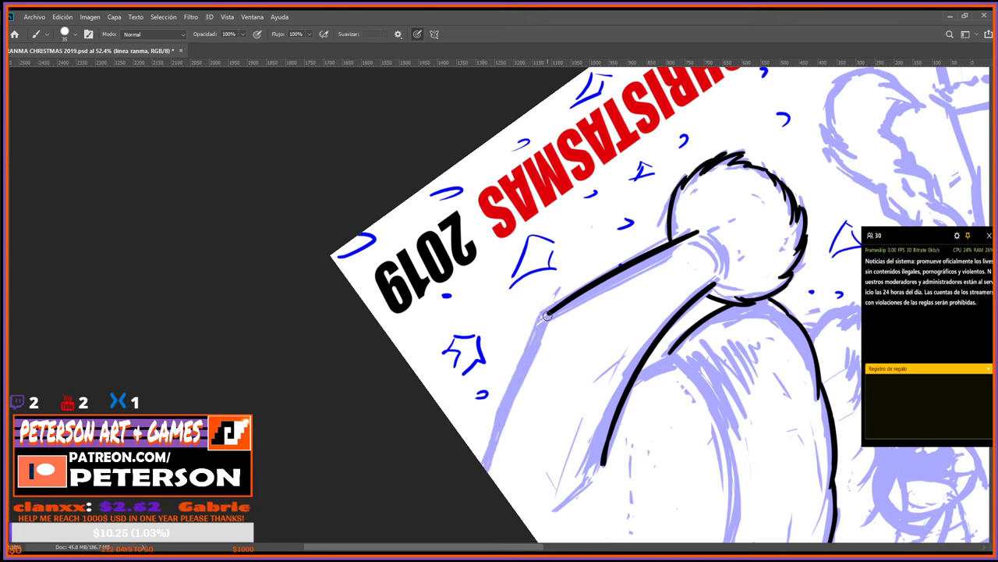
{"action": "left_click_drag", "start_coordinate": [547, 316], "coordinate": [475, 460]}
{"action": "key", "text": "ctrl+z"}
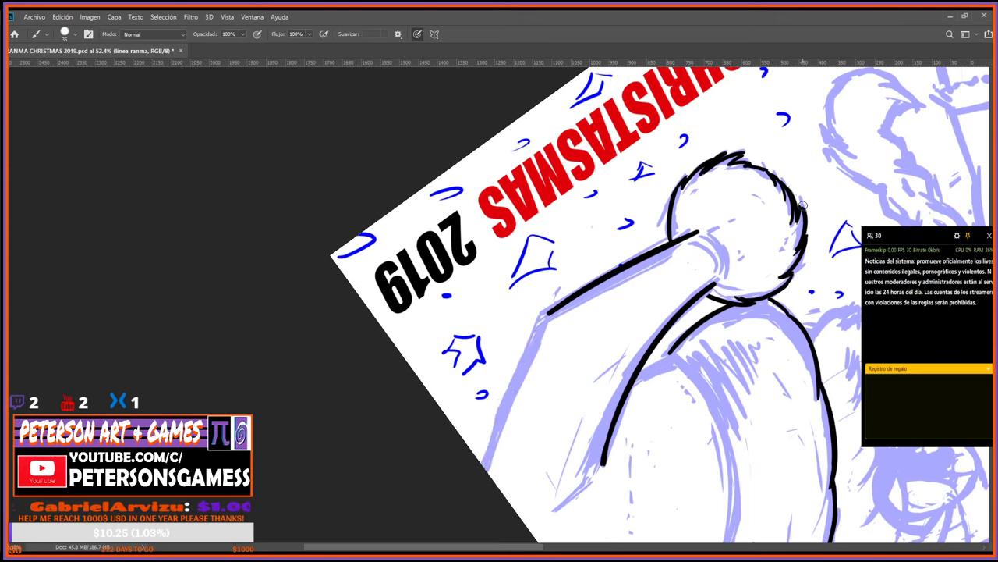
{"action": "left_click_drag", "start_coordinate": [548, 312], "coordinate": [486, 471]}
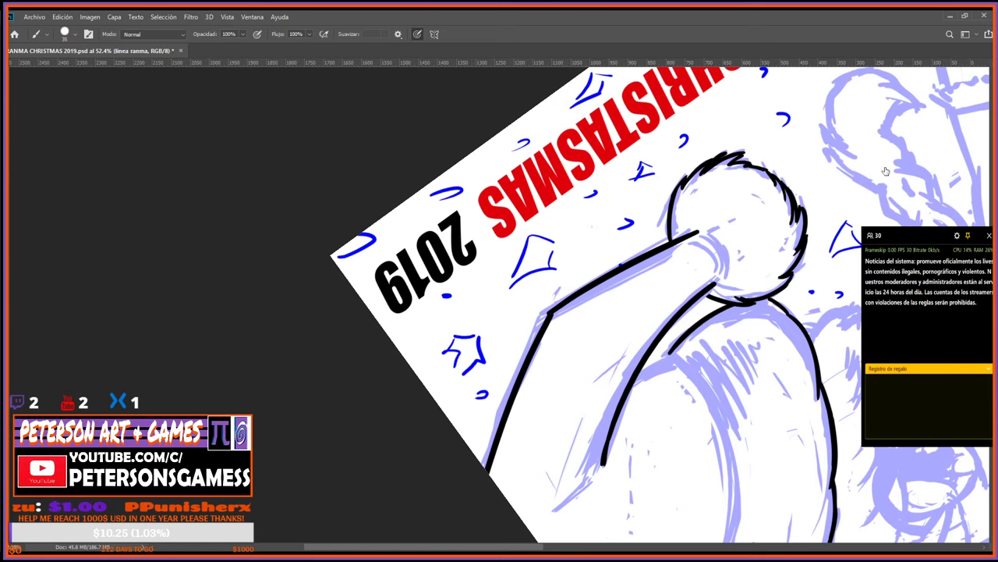
{"action": "key", "text": "ctrl+z"}
Ink the tail's outer edge from the bend to the canvas border and check the hat against the whole figure.
{"action": "left_click_drag", "start_coordinate": [548, 312], "coordinate": [483, 471]}
{"action": "key", "text": "Escape"}
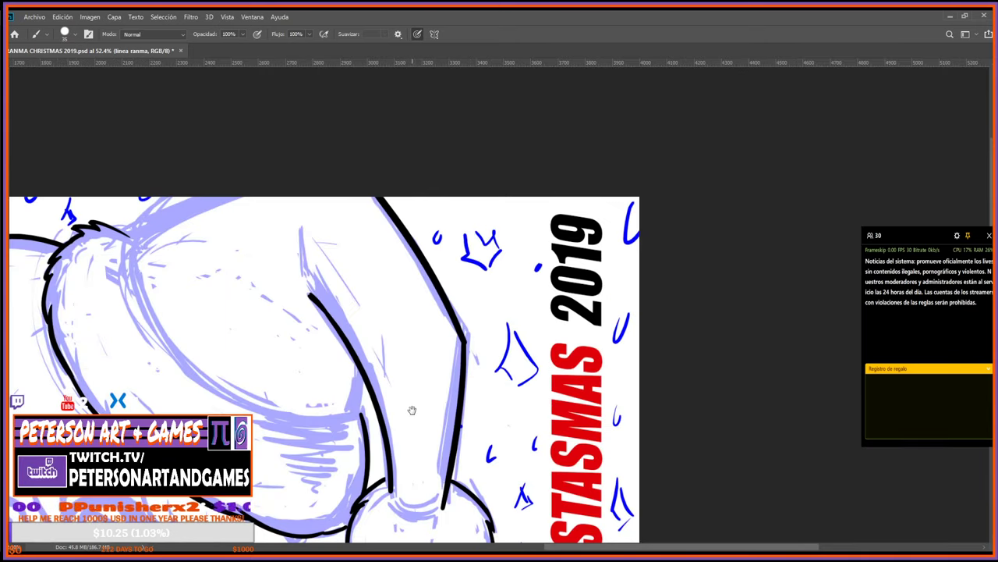
{"action": "left_click_drag", "start_coordinate": [412, 409], "coordinate": [486, 271]}
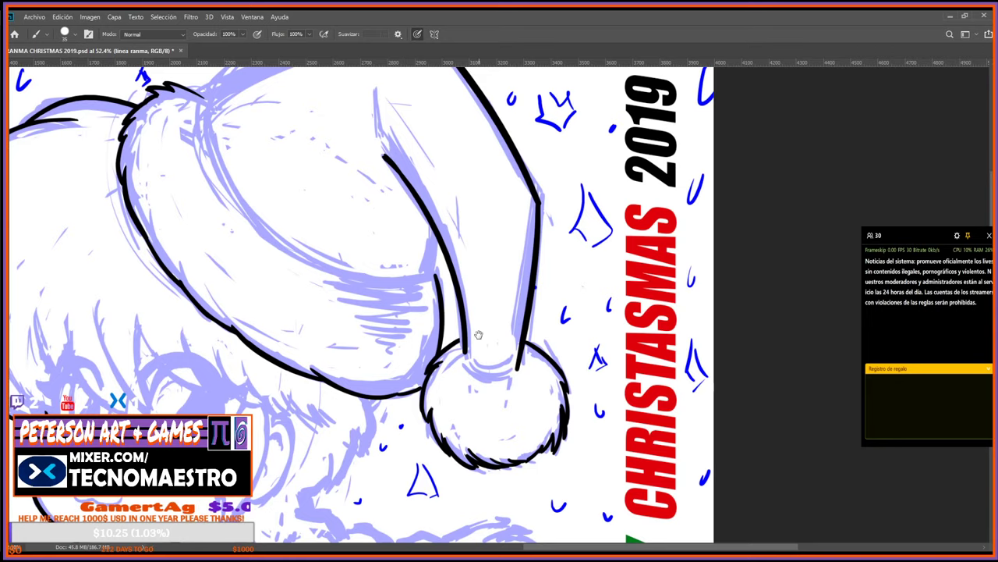
{"action": "left_click_drag", "start_coordinate": [479, 343], "coordinate": [856, 542]}
{"action": "left_click_drag", "start_coordinate": [471, 457], "coordinate": [581, 259]}
{"action": "mouse_move", "coordinate": [666, 239]}
{"action": "left_mouse_down"}
{"action": "mouse_move", "coordinate": [427, 314]}
{"action": "mouse_move", "coordinate": [275, 297]}
{"action": "left_mouse_up"}
{"action": "scroll", "coordinate": [629, 280], "scroll_direction": "down", "scroll_amount": 3}
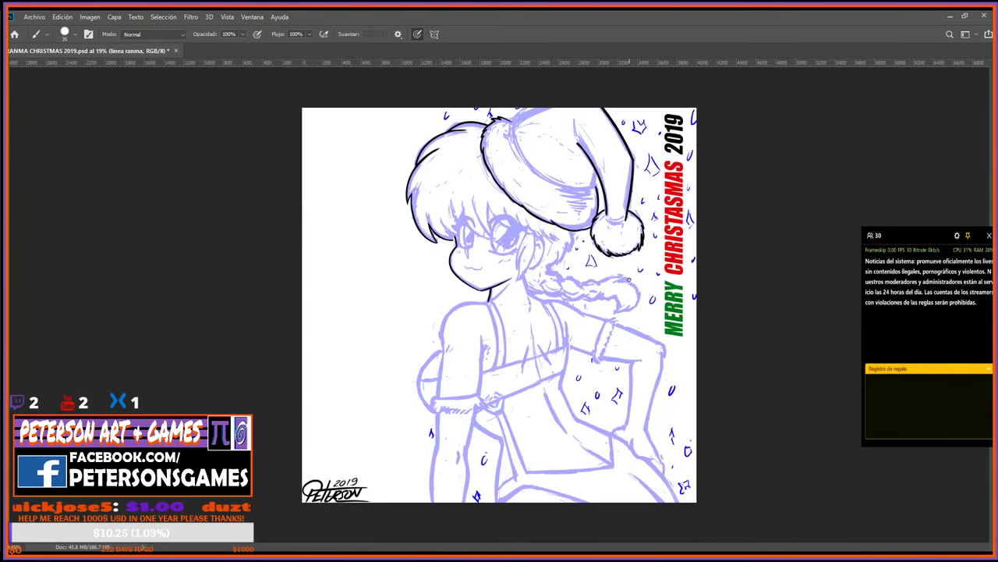
Extend the tail's inner edge slightly into the pompom and try the curve that closes the tail's end.
{"action": "scroll", "coordinate": [659, 143], "scroll_direction": "up", "scroll_amount": 8}
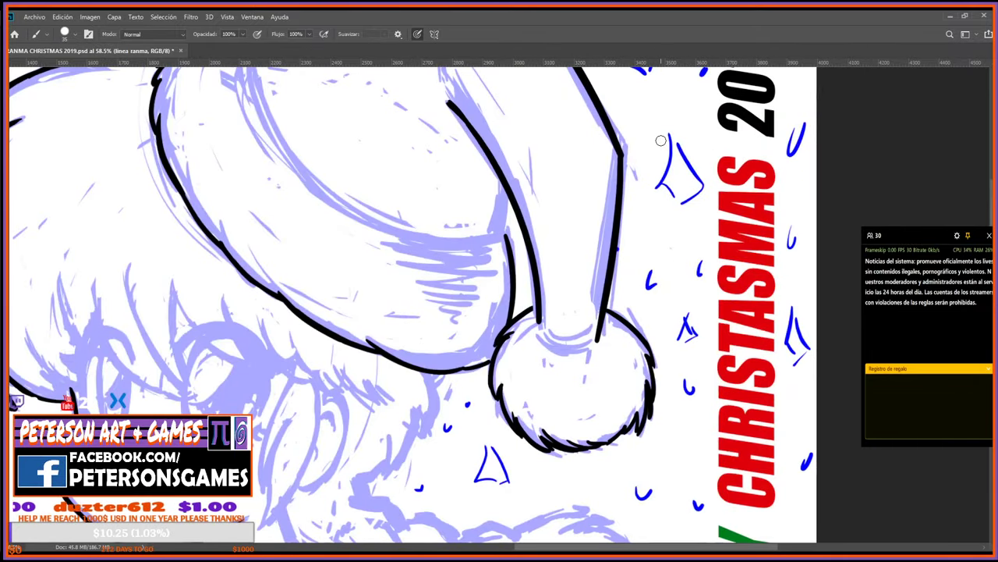
{"action": "key", "text": "r"}
{"action": "left_click_drag", "start_coordinate": [624, 203], "coordinate": [592, 315]}
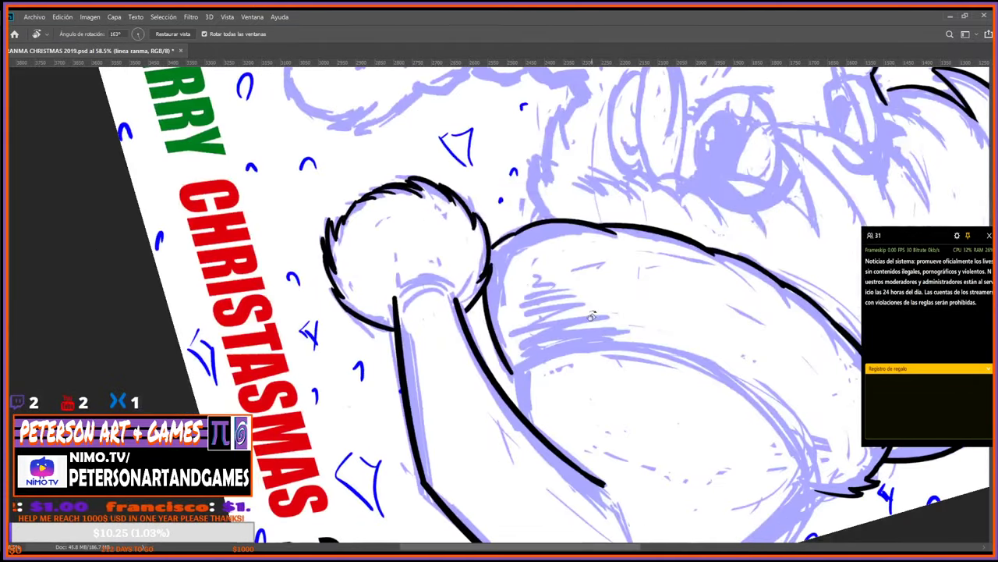
{"action": "key", "text": "b"}
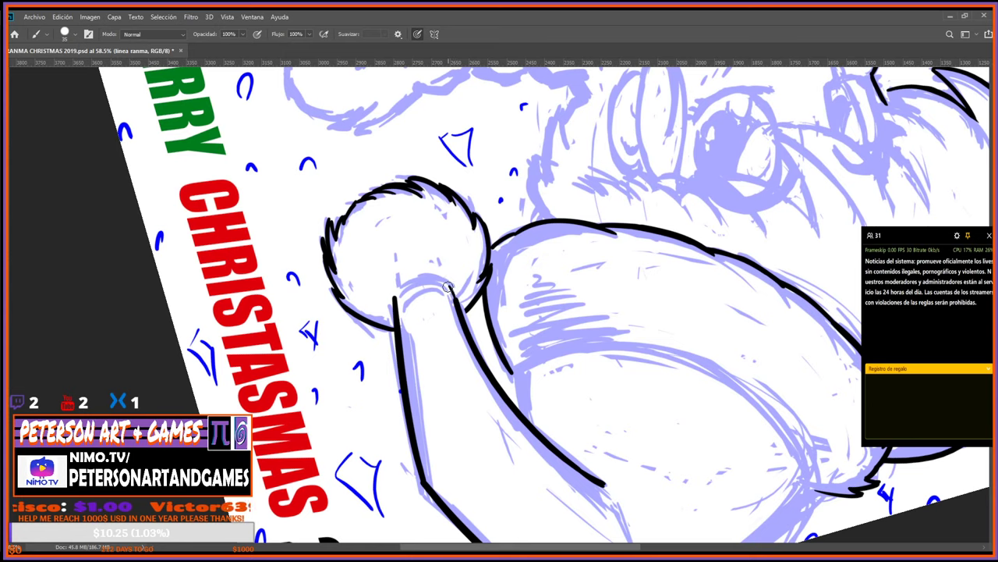
{"action": "key", "text": "r"}
{"action": "mouse_move", "coordinate": [448, 287]}
{"action": "left_mouse_down"}
{"action": "mouse_move", "coordinate": [472, 351]}
{"action": "mouse_move", "coordinate": [578, 360]}
{"action": "left_mouse_up"}
{"action": "key", "text": "b"}
{"action": "key", "text": "r"}
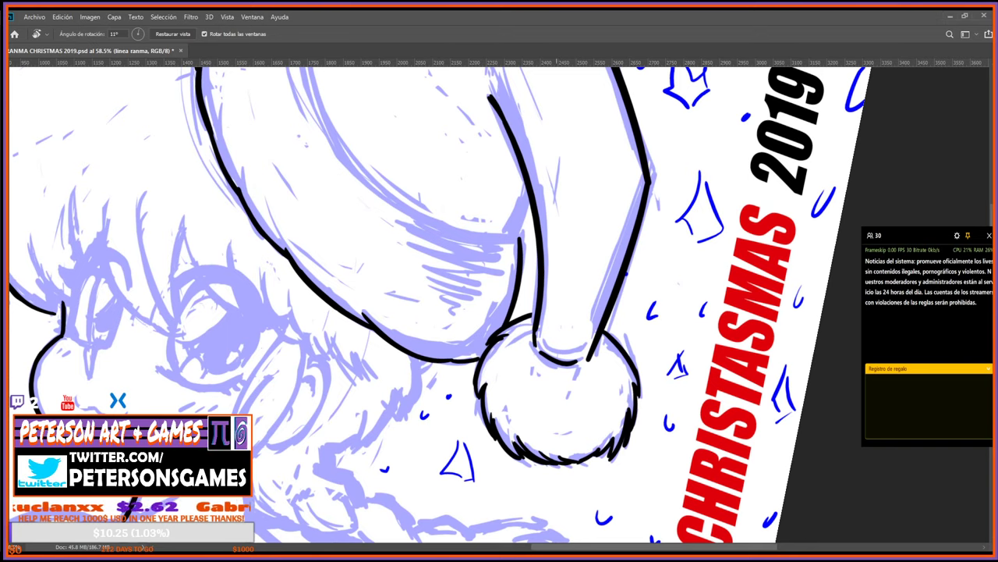
{"action": "left_click_drag", "start_coordinate": [556, 319], "coordinate": [497, 396]}
Ink the rounded end of the tail over the pompom, joining its outer and inner edges.
{"action": "key", "text": "e"}
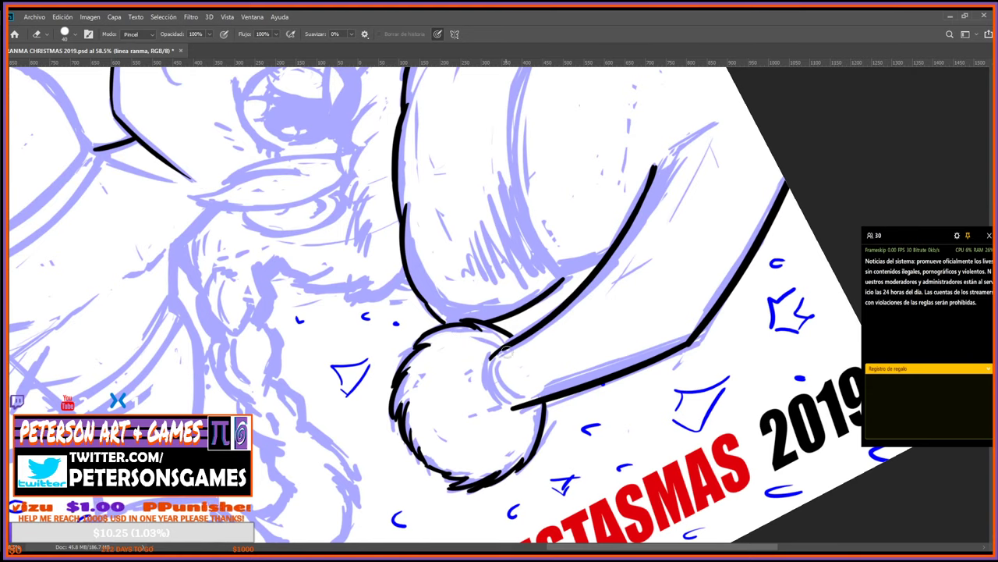
{"action": "key", "text": "b"}
{"action": "mouse_move", "coordinate": [490, 358]}
{"action": "left_mouse_down"}
{"action": "mouse_move", "coordinate": [516, 407]}
{"action": "mouse_move", "coordinate": [680, 339]}
{"action": "mouse_move", "coordinate": [558, 244]}
{"action": "mouse_move", "coordinate": [554, 290]}
{"action": "left_mouse_up"}
{"action": "key", "text": "r"}
{"action": "key", "text": "b"}
{"action": "key", "text": "r"}
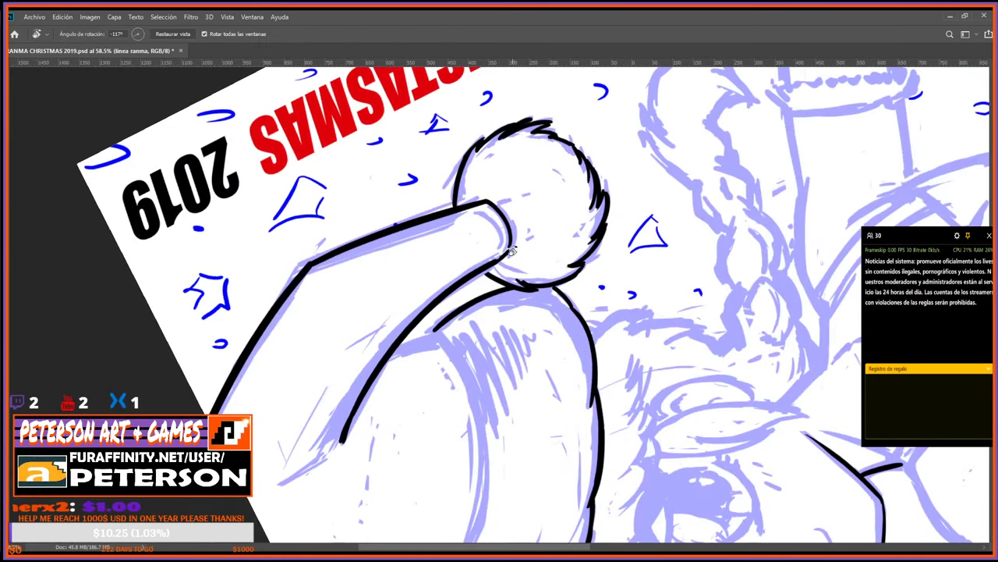
{"action": "left_click_drag", "start_coordinate": [525, 358], "coordinate": [449, 294]}
{"action": "key", "text": "b"}
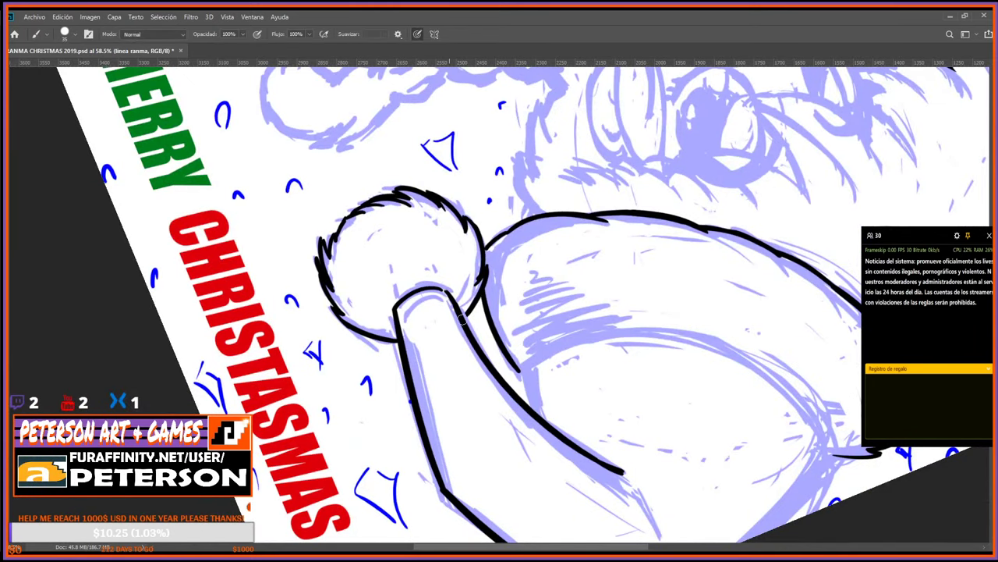
{"action": "key", "text": "r"}
{"action": "mouse_move", "coordinate": [475, 328]}
{"action": "left_mouse_down"}
{"action": "mouse_move", "coordinate": [658, 365]}
{"action": "mouse_move", "coordinate": [660, 221]}
{"action": "mouse_move", "coordinate": [591, 148]}
{"action": "left_mouse_up"}
{"action": "key", "text": "b"}
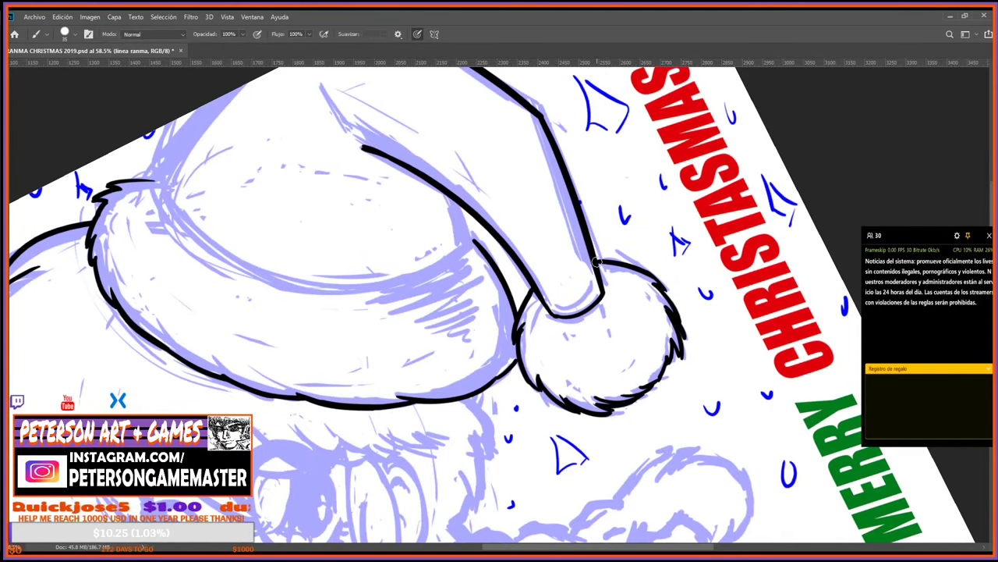
Ink the long curve between the fur brim and the hat's crown, with a short line joining it to the tail.
{"action": "key", "text": "r"}
{"action": "left_click_drag", "start_coordinate": [632, 245], "coordinate": [621, 351]}
{"action": "mouse_move", "coordinate": [499, 521]}
{"action": "left_mouse_down"}
{"action": "mouse_move", "coordinate": [609, 445]}
{"action": "mouse_move", "coordinate": [695, 325]}
{"action": "mouse_move", "coordinate": [691, 461]}
{"action": "mouse_move", "coordinate": [735, 232]}
{"action": "left_mouse_up"}
{"action": "key", "text": "b"}
{"action": "mouse_move", "coordinate": [517, 369]}
{"action": "left_mouse_down"}
{"action": "mouse_move", "coordinate": [531, 415]}
{"action": "mouse_move", "coordinate": [665, 242]}
{"action": "left_mouse_up"}
{"action": "key", "text": "r"}
{"action": "left_click_drag", "start_coordinate": [611, 157], "coordinate": [631, 295]}
{"action": "key", "text": "b"}
{"action": "mouse_move", "coordinate": [575, 407]}
{"action": "left_mouse_down"}
{"action": "mouse_move", "coordinate": [527, 174]}
{"action": "mouse_move", "coordinate": [570, 102]}
{"action": "left_mouse_up"}
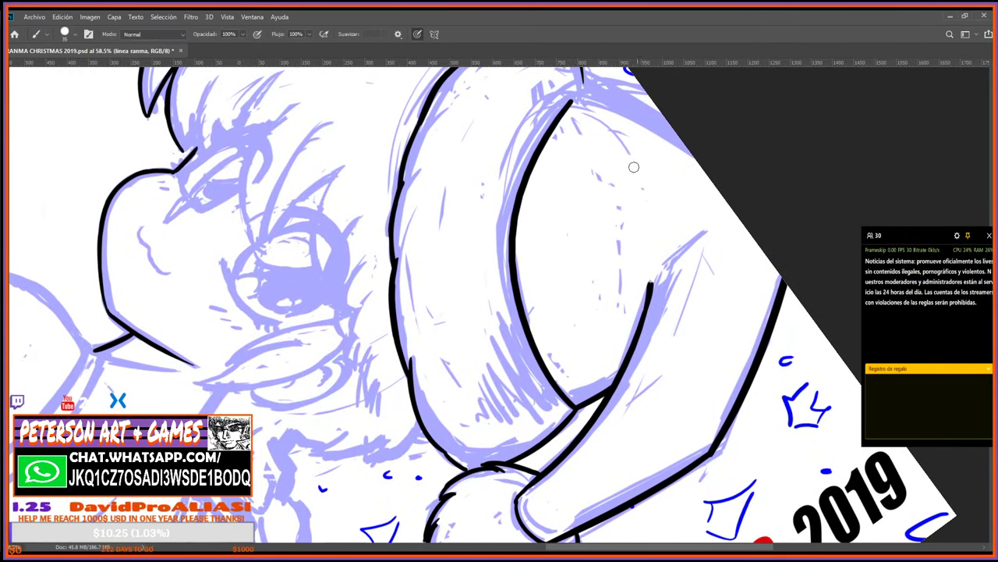
Ink the crown's back edge from the brim's tufted corner to the canvas border and connect the brim curve to that corner.
{"action": "key", "text": "r"}
{"action": "mouse_move", "coordinate": [589, 340]}
{"action": "left_mouse_down"}
{"action": "mouse_move", "coordinate": [549, 183]}
{"action": "mouse_move", "coordinate": [421, 178]}
{"action": "left_mouse_up"}
{"action": "left_click_drag", "start_coordinate": [706, 390], "coordinate": [719, 180]}
{"action": "left_click_drag", "start_coordinate": [668, 267], "coordinate": [676, 132]}
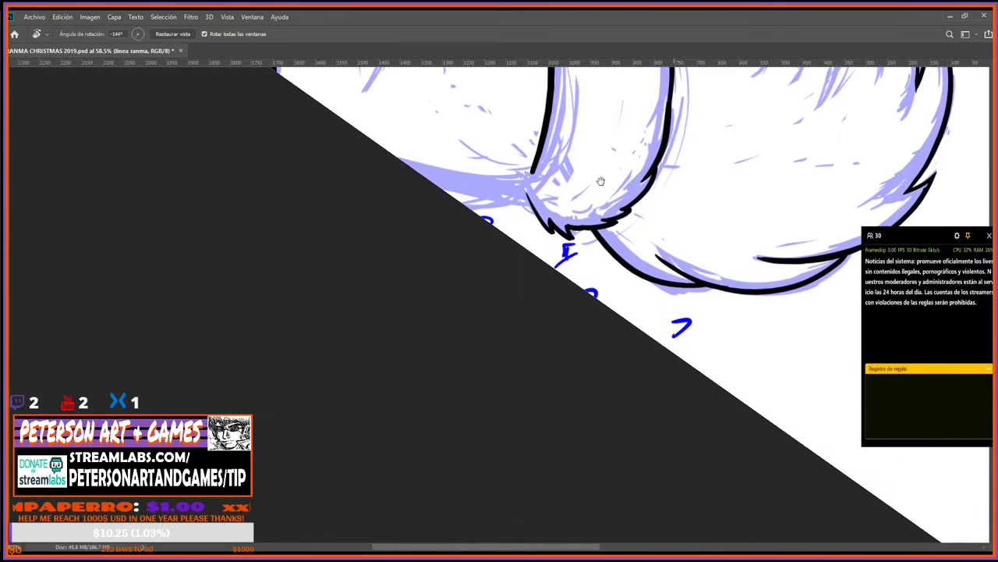
{"action": "scroll", "coordinate": [600, 181], "scroll_direction": "up", "scroll_amount": 5}
{"action": "key", "text": "b"}
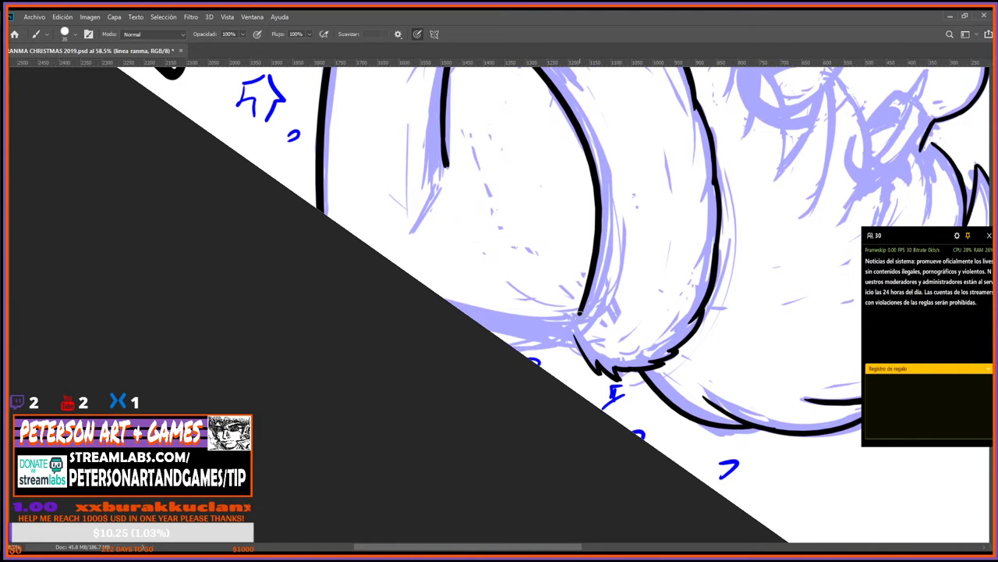
{"action": "key", "text": "r"}
{"action": "mouse_move", "coordinate": [577, 312]}
{"action": "left_mouse_down"}
{"action": "mouse_move", "coordinate": [650, 374]}
{"action": "mouse_move", "coordinate": [575, 307]}
{"action": "mouse_move", "coordinate": [539, 326]}
{"action": "left_mouse_up"}
{"action": "mouse_move", "coordinate": [517, 424]}
{"action": "left_mouse_down"}
{"action": "mouse_move", "coordinate": [651, 459]}
{"action": "mouse_move", "coordinate": [677, 425]}
{"action": "left_mouse_up"}
{"action": "key", "text": "b"}
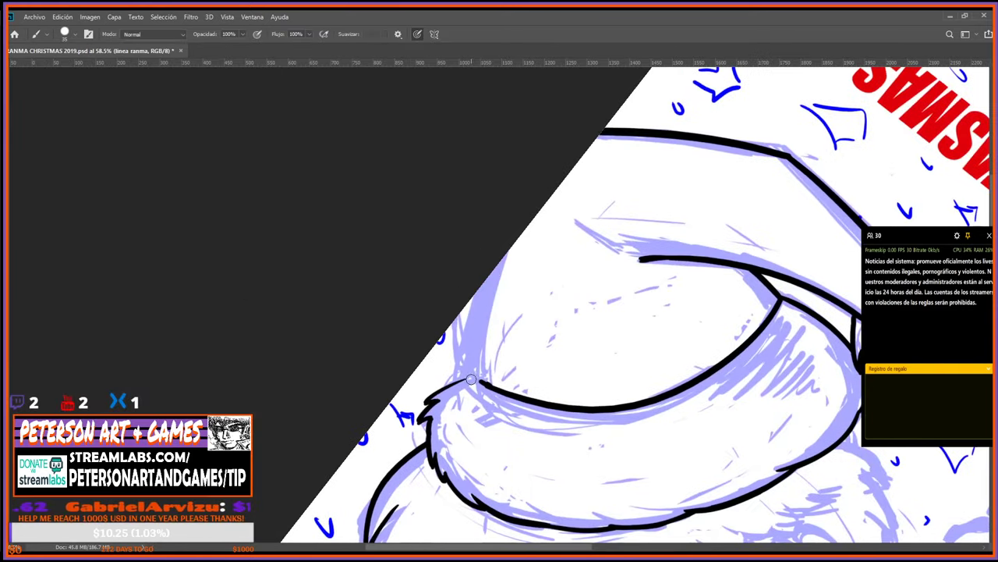
{"action": "mouse_move", "coordinate": [471, 379]}
{"action": "left_mouse_down"}
{"action": "mouse_move", "coordinate": [481, 382]}
{"action": "mouse_move", "coordinate": [498, 262]}
{"action": "left_mouse_up"}
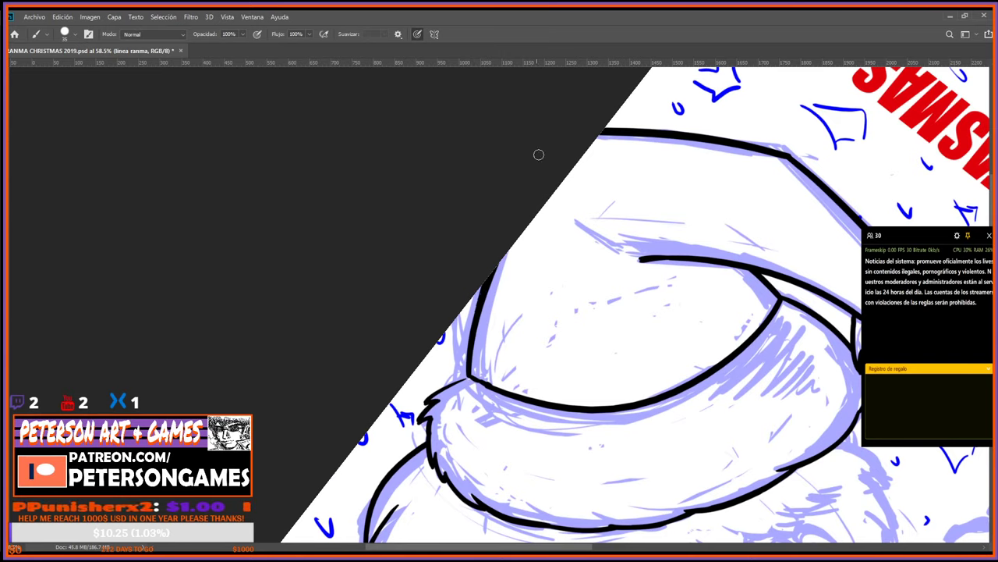
Thin the crown's back-edge stroke and erase it down to the brim's corner.
{"action": "key", "text": "e"}
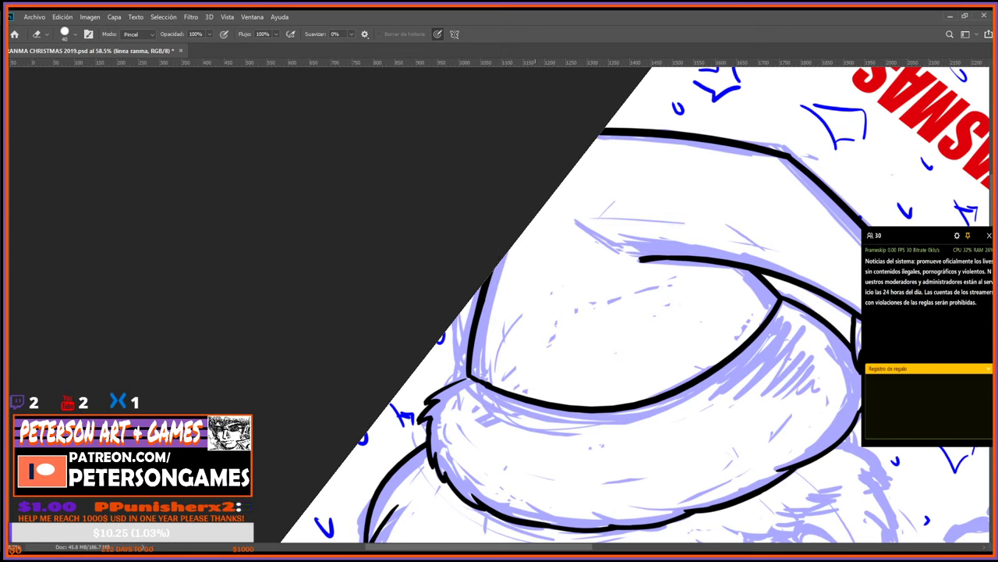
{"action": "left_click_drag", "start_coordinate": [488, 304], "coordinate": [495, 273]}
{"action": "key", "text": "b"}
{"action": "mouse_move", "coordinate": [473, 327]}
{"action": "left_mouse_down"}
{"action": "mouse_move", "coordinate": [496, 269]}
{"action": "mouse_move", "coordinate": [479, 309]}
{"action": "left_mouse_up"}
{"action": "key", "text": "e"}
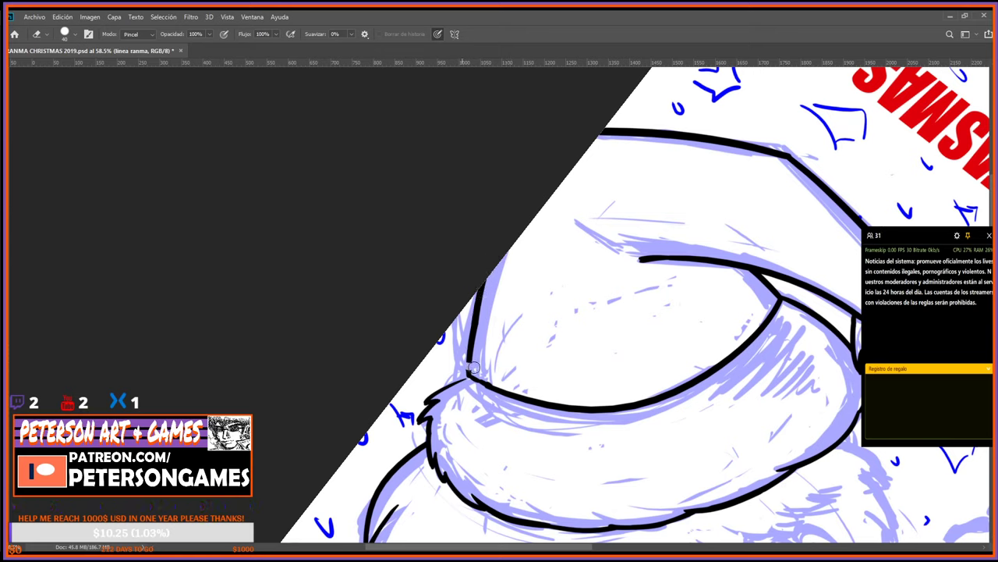
{"action": "left_click_drag", "start_coordinate": [471, 346], "coordinate": [484, 287]}
{"action": "key", "text": "b"}
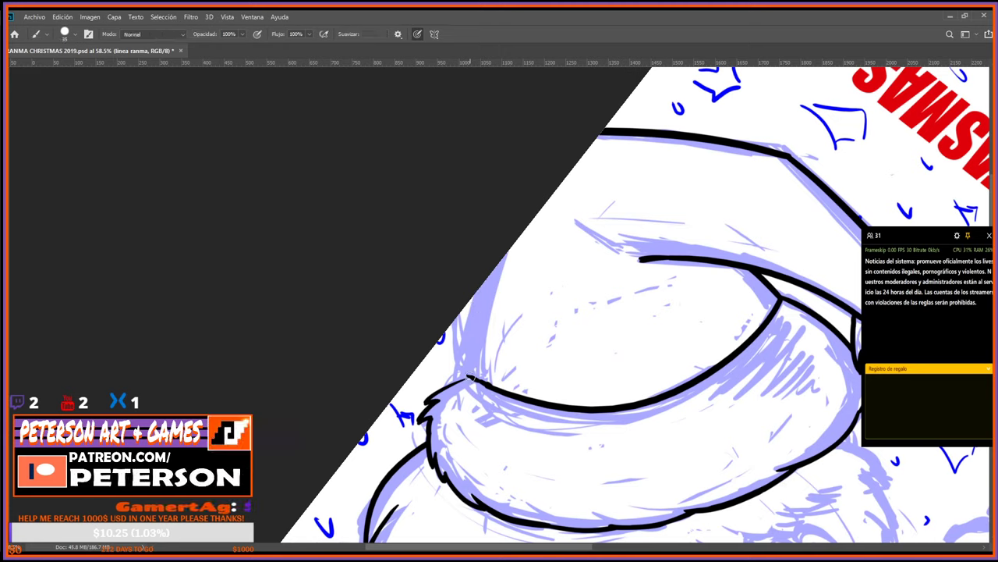
Redraw the crown's back edge from the brim's corner to the canvas border, correcting the stroke with eraser and brush.
{"action": "left_click_drag", "start_coordinate": [470, 376], "coordinate": [488, 273]}
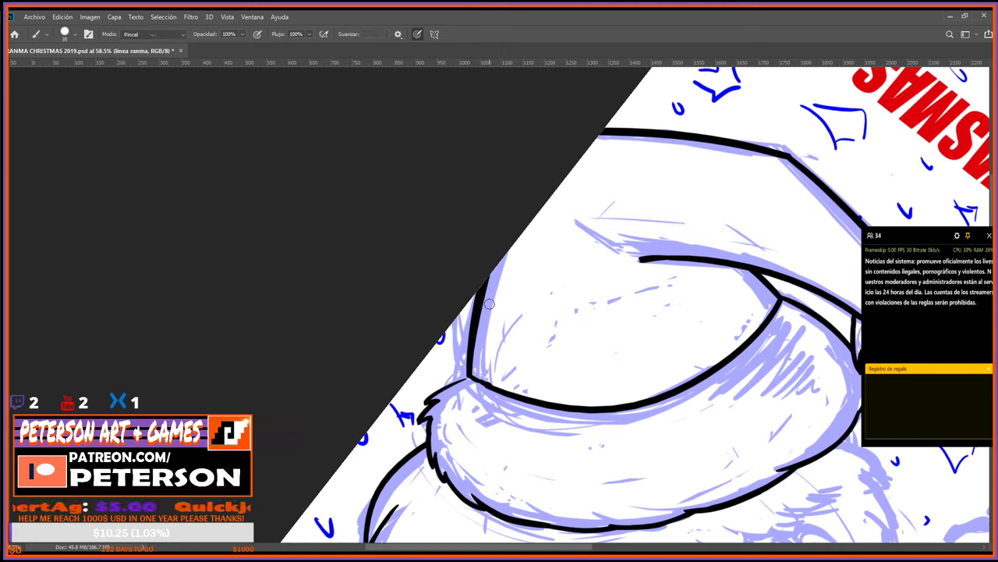
{"action": "key", "text": "e"}
{"action": "left_click_drag", "start_coordinate": [473, 366], "coordinate": [527, 171]}
{"action": "key", "text": "b"}
{"action": "left_click_drag", "start_coordinate": [470, 373], "coordinate": [481, 291]}
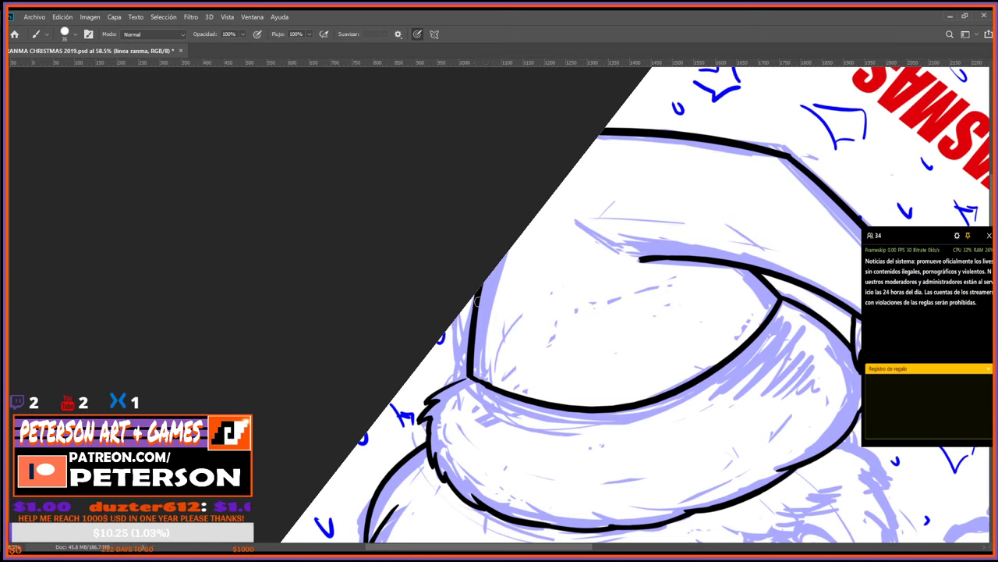
{"action": "left_click_drag", "start_coordinate": [472, 334], "coordinate": [483, 282]}
{"action": "key", "text": "e"}
{"action": "left_click_drag", "start_coordinate": [472, 326], "coordinate": [487, 279]}
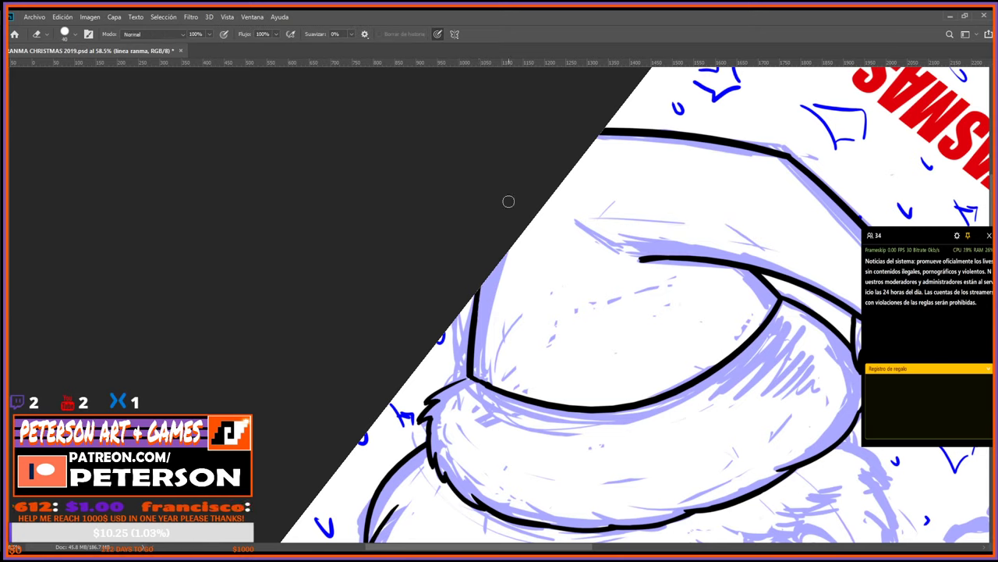
{"action": "key", "text": "b"}
{"action": "left_click_drag", "start_coordinate": [473, 327], "coordinate": [487, 278]}
Clean up the crown's back-edge line where it meets the brim's corner.
{"action": "key", "text": "r"}
{"action": "left_click_drag", "start_coordinate": [478, 316], "coordinate": [508, 261]}
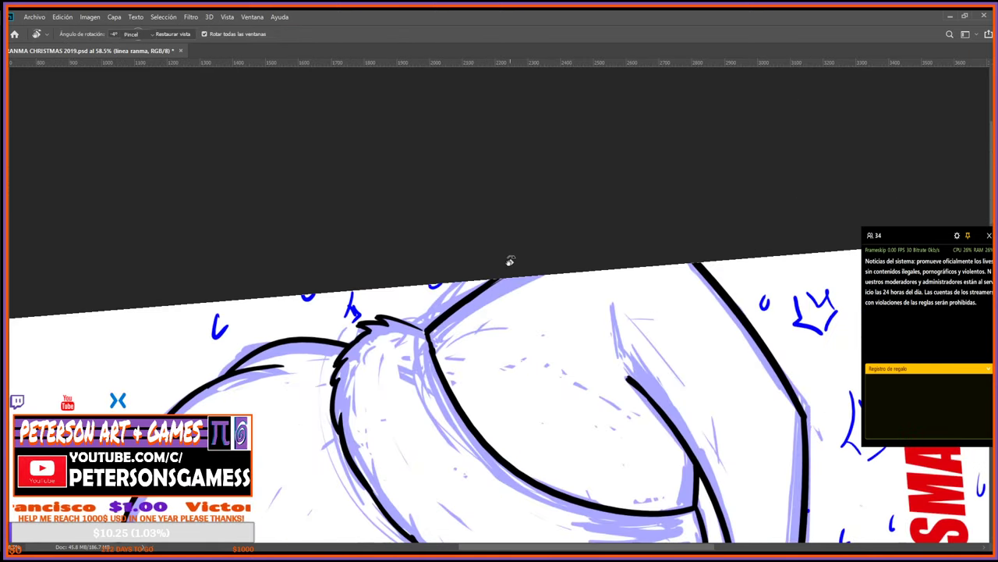
{"action": "key", "text": "e"}
{"action": "left_click_drag", "start_coordinate": [431, 328], "coordinate": [492, 281]}
{"action": "key", "text": "r"}
{"action": "mouse_move", "coordinate": [456, 371]}
{"action": "left_mouse_down"}
{"action": "mouse_move", "coordinate": [518, 383]}
{"action": "mouse_move", "coordinate": [517, 184]}
{"action": "left_mouse_up"}
{"action": "key", "text": "b"}
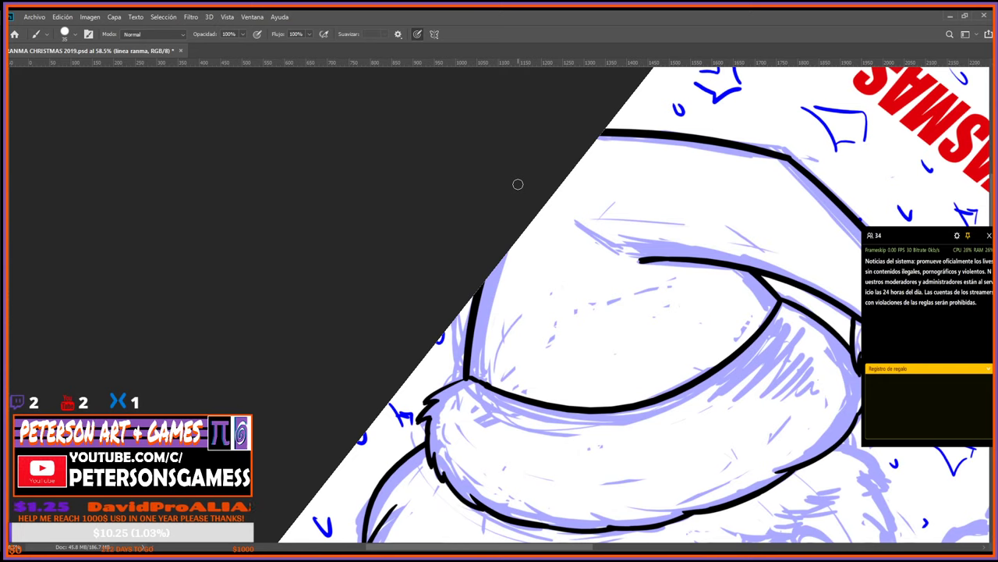
Refine the tufted fur corner of the hat brim with alternating brush and eraser touches along its tufts.
{"action": "key", "text": "r"}
{"action": "left_click_drag", "start_coordinate": [537, 490], "coordinate": [686, 271]}
{"action": "key", "text": "b"}
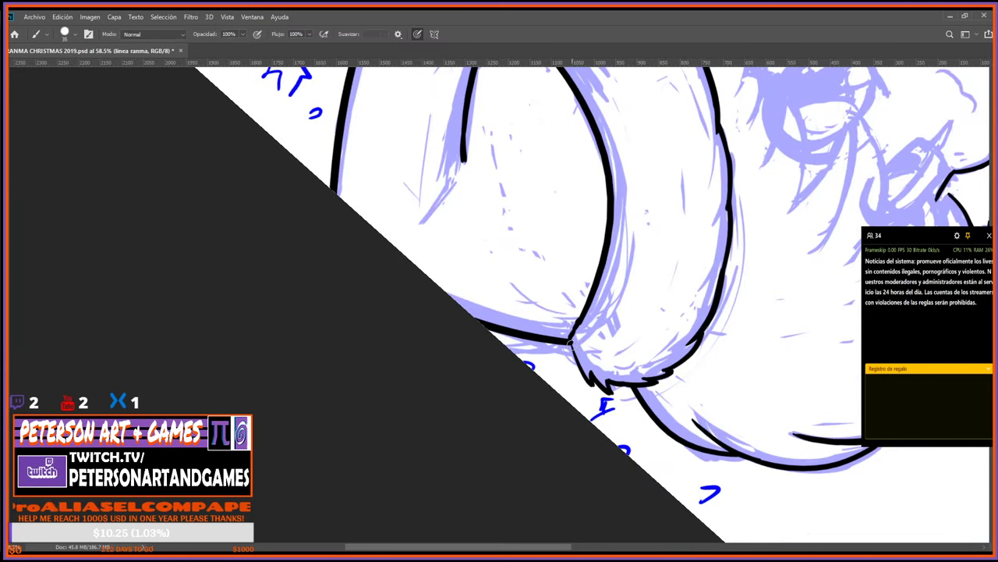
{"action": "key", "text": "e"}
{"action": "key", "text": "b"}
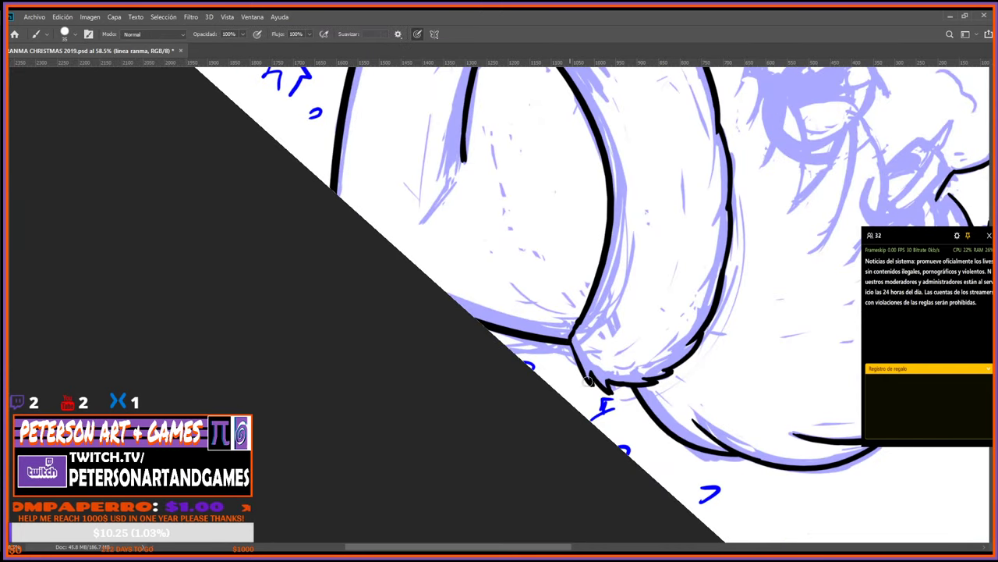
{"action": "key", "text": "e"}
{"action": "key", "text": "b"}
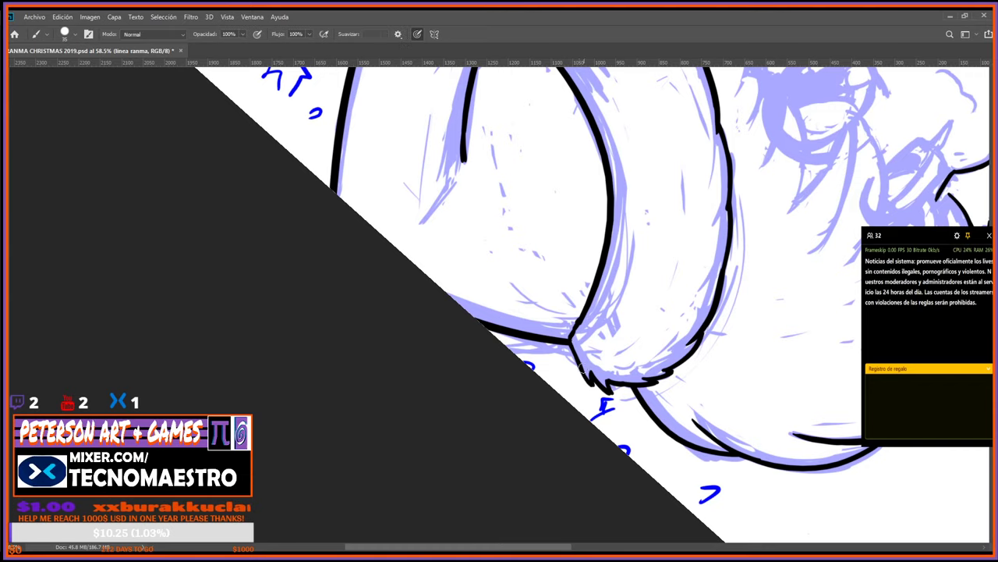
{"action": "key", "text": "e"}
Touch up the crown's back-edge line and its junction with the brim curve, trimming stray ink at the corner.
{"action": "key", "text": "r"}
{"action": "mouse_move", "coordinate": [608, 402]}
{"action": "left_mouse_down"}
{"action": "mouse_move", "coordinate": [694, 253]}
{"action": "mouse_move", "coordinate": [468, 254]}
{"action": "left_mouse_up"}
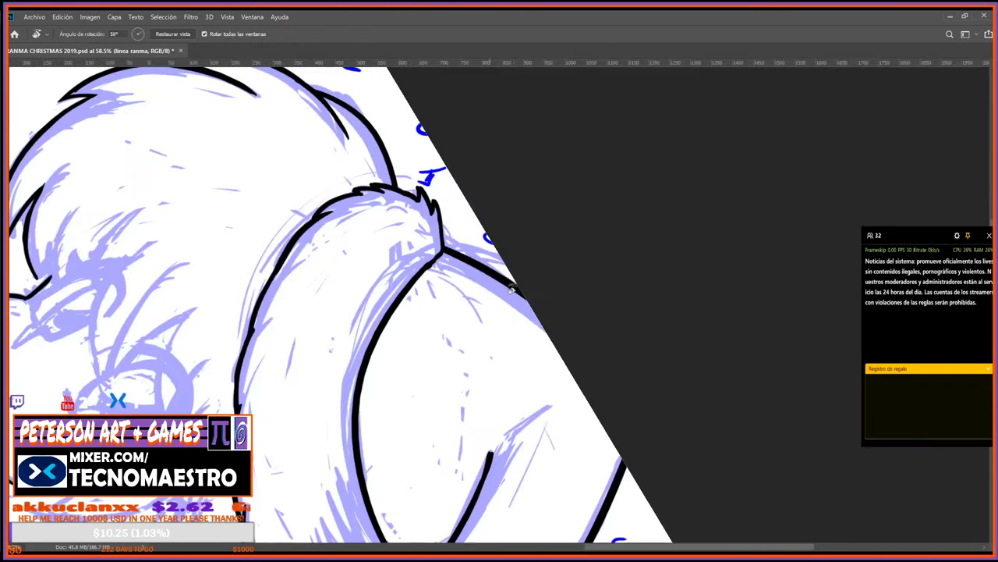
{"action": "left_click_drag", "start_coordinate": [511, 289], "coordinate": [468, 264]}
{"action": "key", "text": "e"}
{"action": "key", "text": "b"}
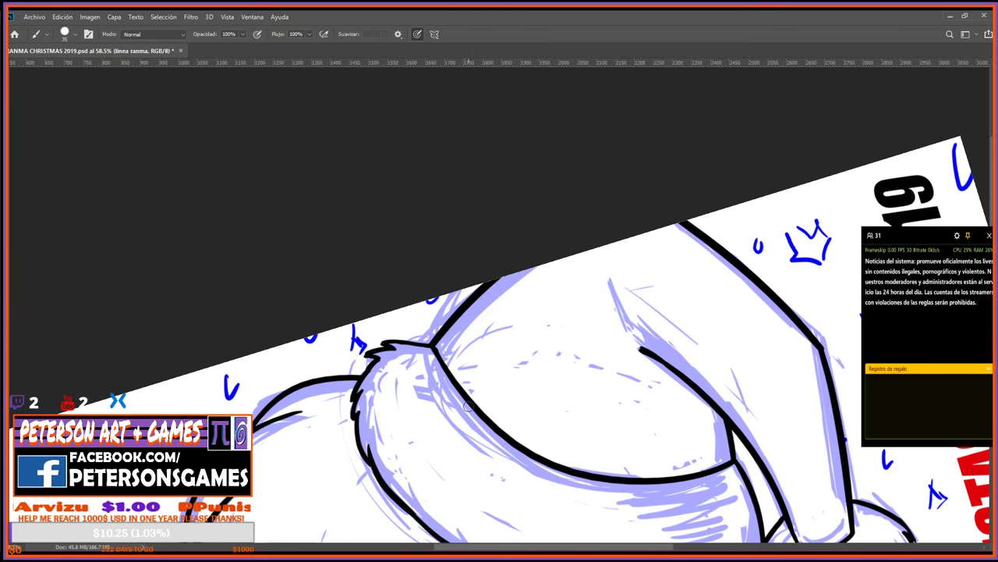
{"action": "key", "text": "r"}
{"action": "mouse_move", "coordinate": [468, 405]}
{"action": "left_mouse_down"}
{"action": "mouse_move", "coordinate": [657, 246]}
{"action": "mouse_move", "coordinate": [592, 164]}
{"action": "mouse_move", "coordinate": [553, 151]}
{"action": "left_mouse_up"}
{"action": "key", "text": "b"}
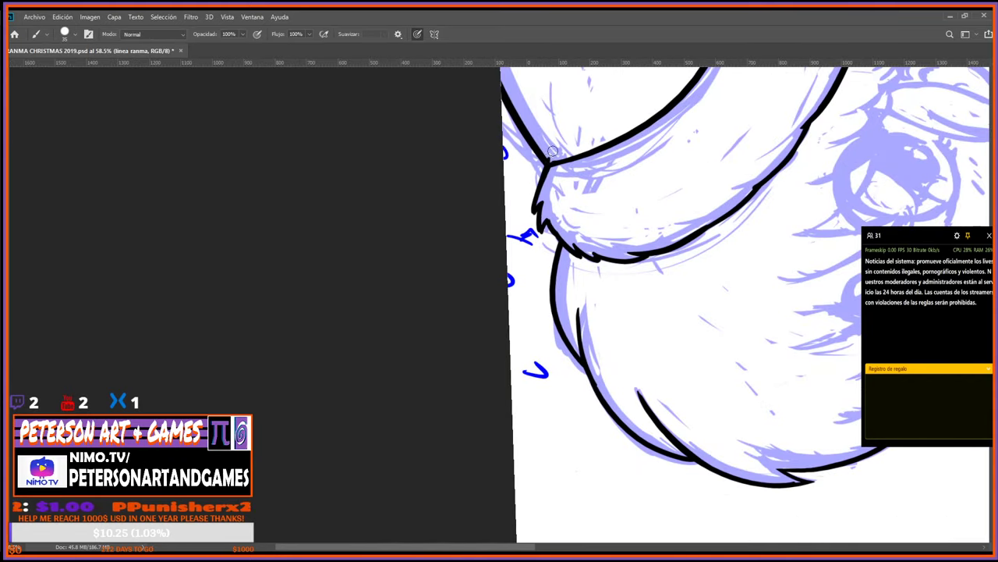
{"action": "key", "text": "e"}
{"action": "key", "text": "b"}
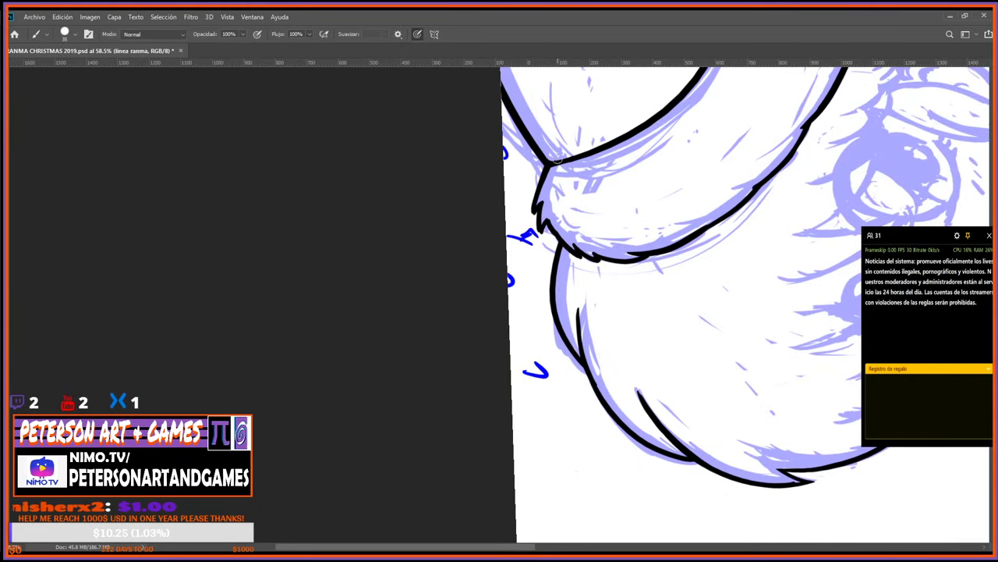
Ink the lower edge of the outermost fringe lock until it meets the face contour beside the far eye.
{"action": "key", "text": "r"}
{"action": "left_click_drag", "start_coordinate": [647, 253], "coordinate": [643, 383]}
{"action": "mouse_move", "coordinate": [656, 534]}
{"action": "left_mouse_down"}
{"action": "mouse_move", "coordinate": [635, 454]}
{"action": "mouse_move", "coordinate": [631, 289]}
{"action": "mouse_move", "coordinate": [655, 289]}
{"action": "left_mouse_up"}
{"action": "key", "text": "b"}
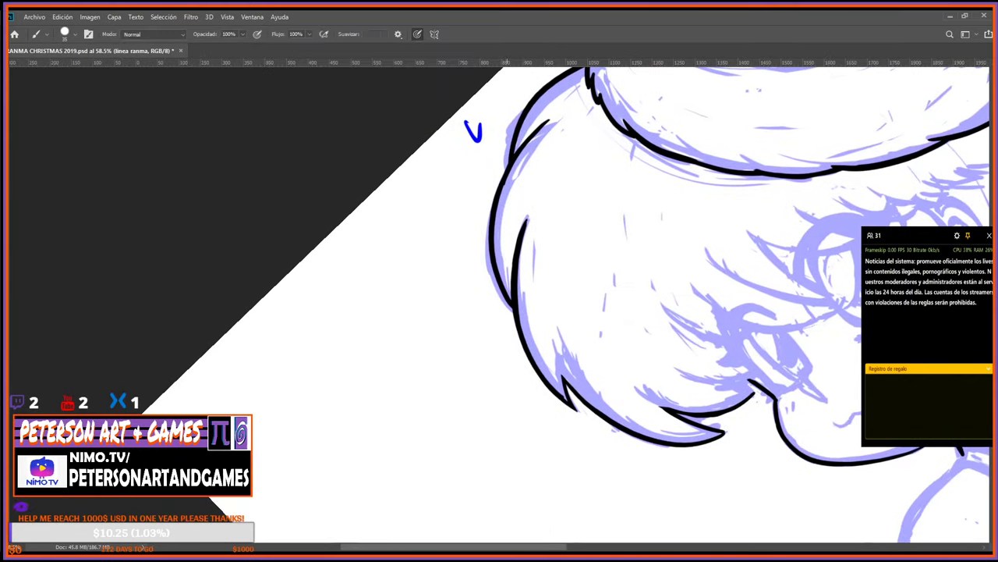
{"action": "key", "text": "r"}
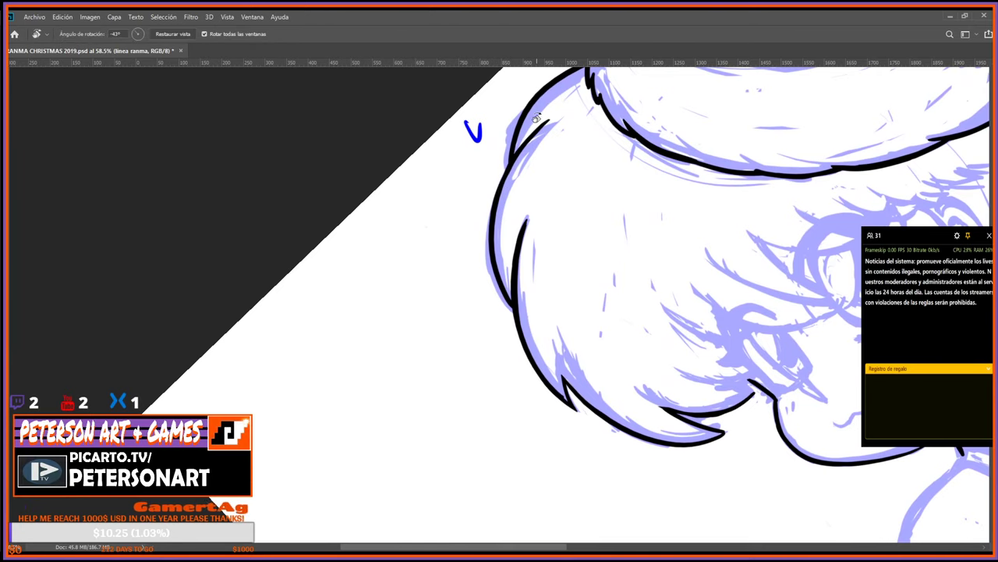
{"action": "mouse_move", "coordinate": [537, 117]}
{"action": "left_mouse_down"}
{"action": "mouse_move", "coordinate": [704, 390]}
{"action": "mouse_move", "coordinate": [643, 448]}
{"action": "left_mouse_up"}
{"action": "key", "text": "b"}
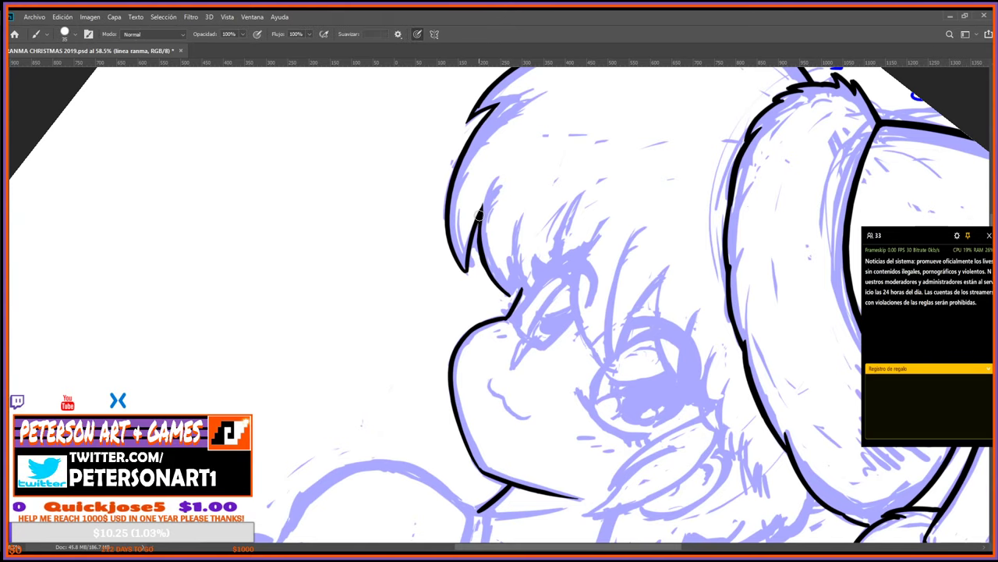
{"action": "left_click_drag", "start_coordinate": [483, 259], "coordinate": [519, 291]}
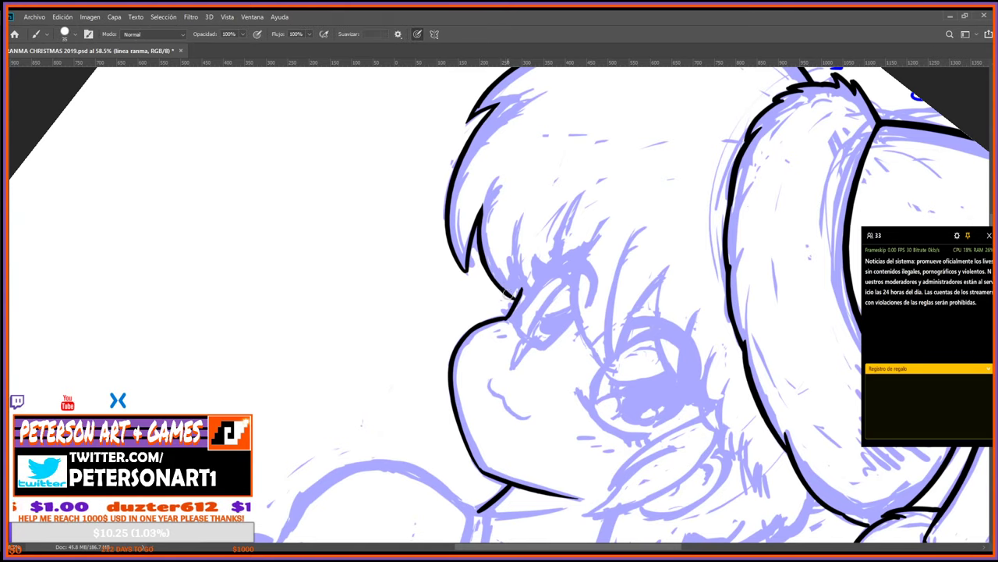
{"action": "left_click_drag", "start_coordinate": [521, 218], "coordinate": [527, 293]}
{"action": "key", "text": "r"}
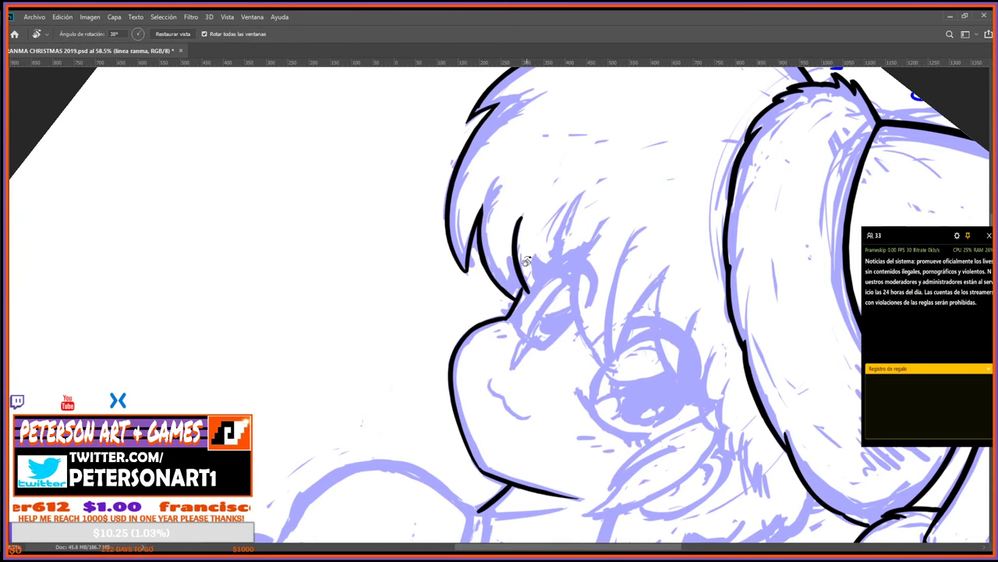
{"action": "mouse_move", "coordinate": [678, 394]}
{"action": "left_mouse_down"}
{"action": "mouse_move", "coordinate": [690, 289]}
{"action": "mouse_move", "coordinate": [735, 174]}
{"action": "left_mouse_up"}
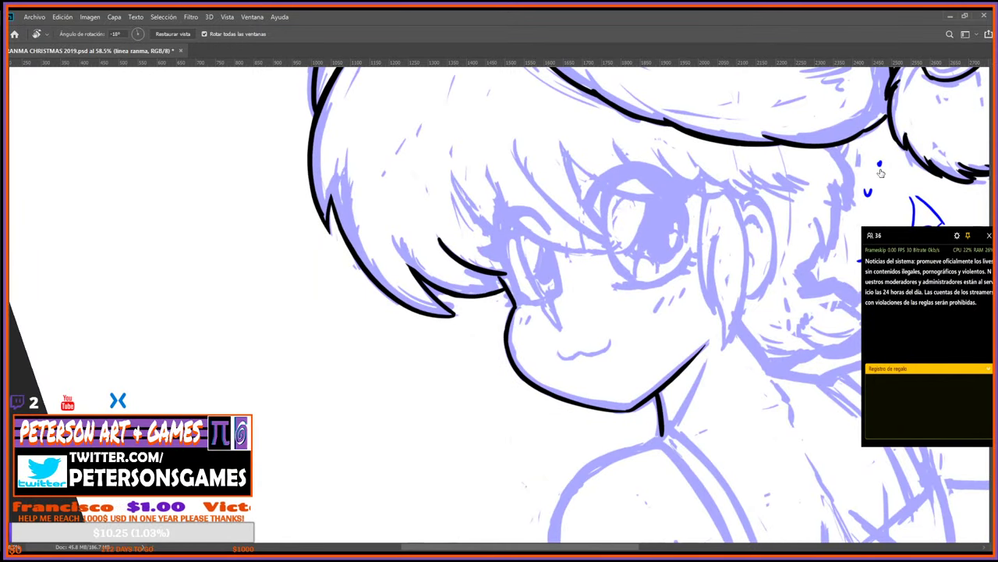
{"action": "left_click_drag", "start_coordinate": [779, 255], "coordinate": [696, 350]}
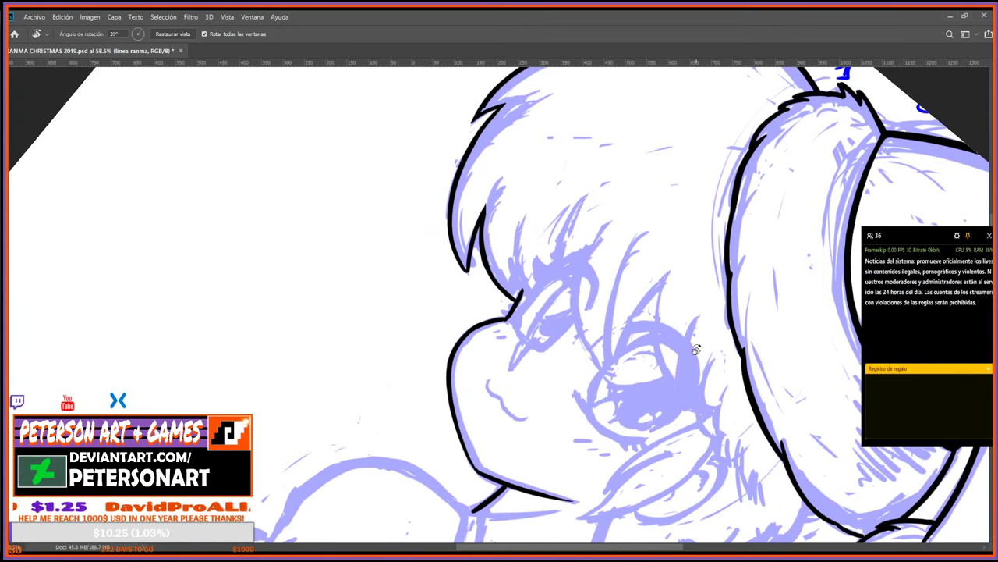
{"action": "key", "text": "b"}
{"action": "left_click_drag", "start_coordinate": [523, 219], "coordinate": [516, 294]}
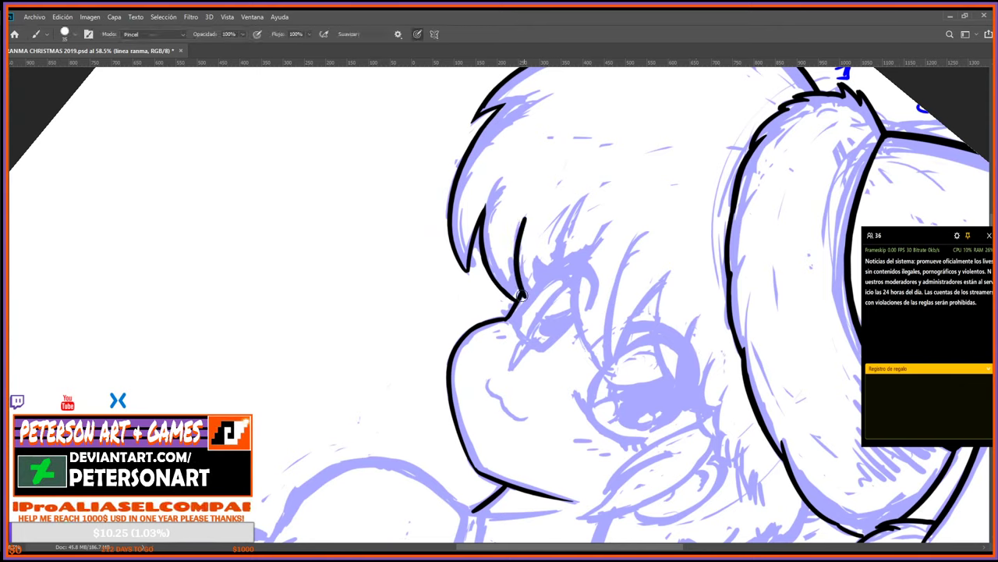
{"action": "key", "text": "ctrl+z"}
Ink a short curved fringe strand rising from the face contour beside the far eye and taper its upper tip with the eraser.
{"action": "key", "text": "b"}
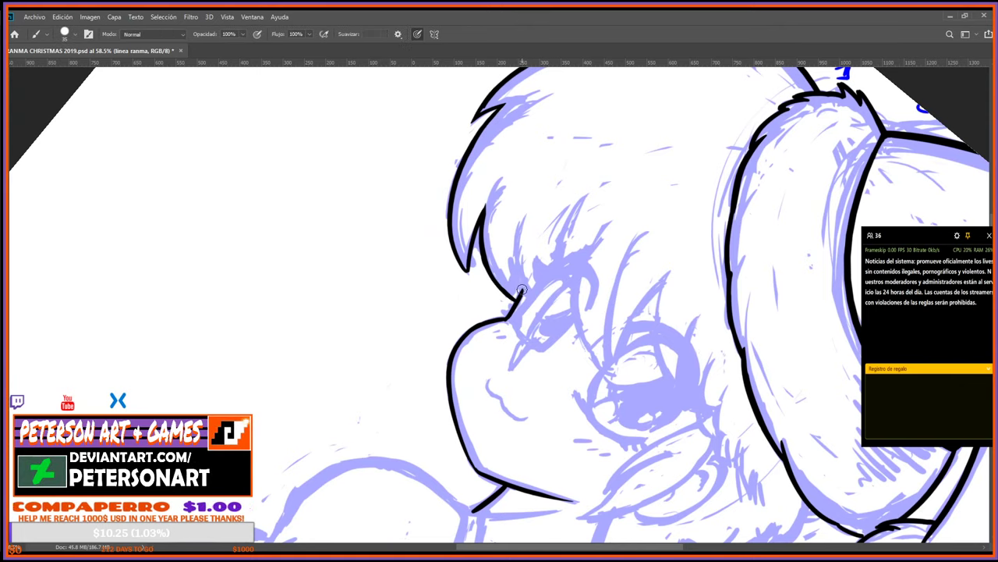
{"action": "mouse_move", "coordinate": [520, 291]}
{"action": "left_mouse_down"}
{"action": "mouse_move", "coordinate": [523, 209]}
{"action": "mouse_move", "coordinate": [509, 255]}
{"action": "left_mouse_up"}
{"action": "key", "text": "e"}
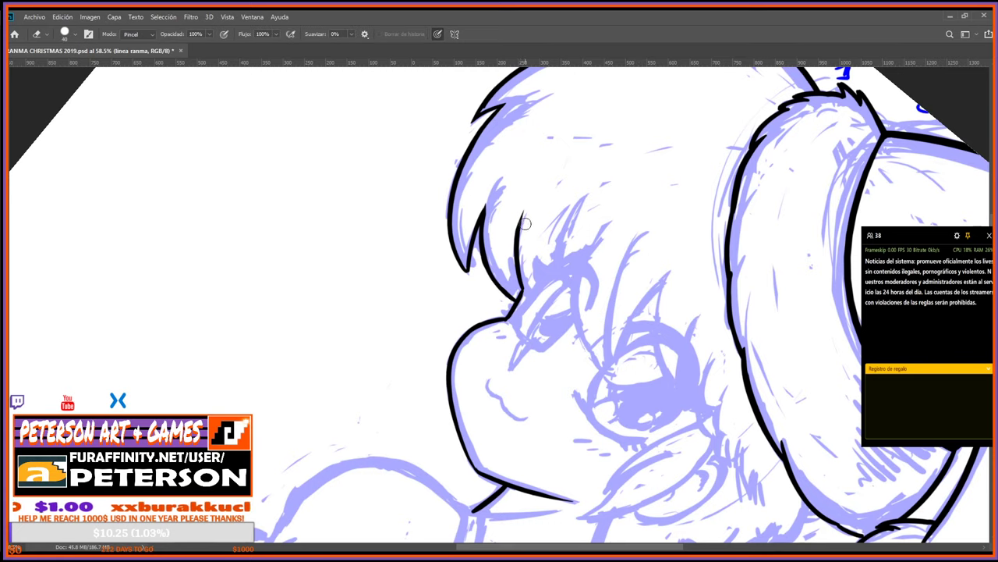
{"action": "mouse_move", "coordinate": [526, 206]}
{"action": "left_mouse_down"}
{"action": "mouse_move", "coordinate": [509, 254]}
{"action": "mouse_move", "coordinate": [541, 238]}
{"action": "mouse_move", "coordinate": [524, 230]}
{"action": "left_mouse_up"}
{"action": "key", "text": "b"}
Extend the line from the face contour upward over the far eye as the edge of the next fringe lock.
{"action": "key", "text": "r"}
{"action": "key", "text": "b"}
{"action": "left_click_drag", "start_coordinate": [512, 295], "coordinate": [511, 252]}
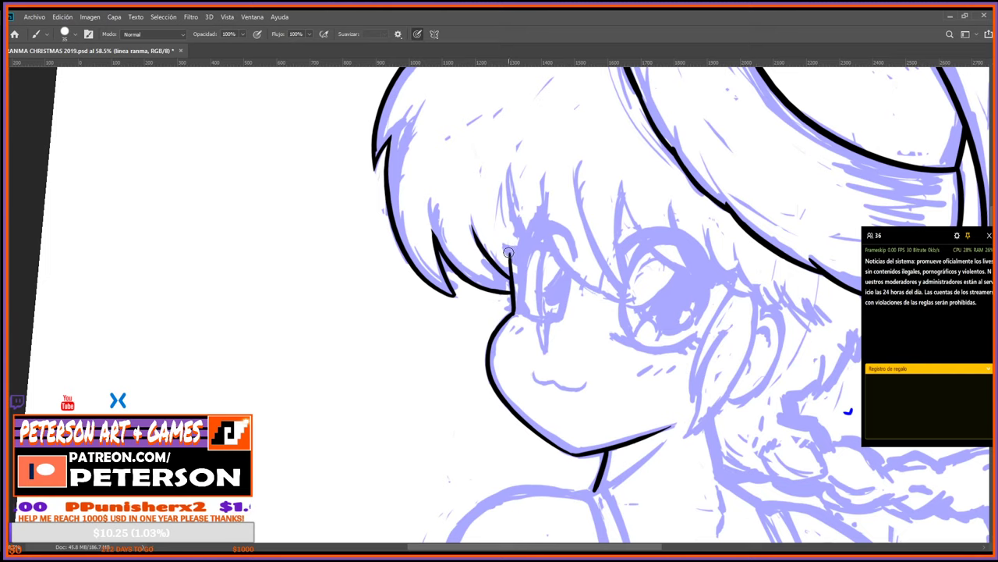
{"action": "left_click_drag", "start_coordinate": [511, 254], "coordinate": [518, 221]}
{"action": "key", "text": "r"}
{"action": "left_click_drag", "start_coordinate": [593, 251], "coordinate": [643, 298]}
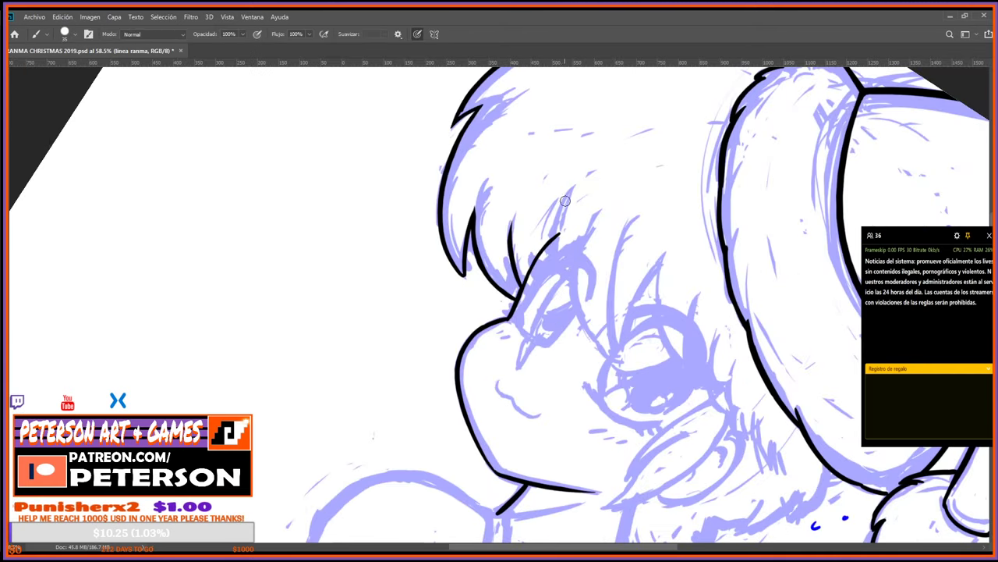
Ink a curved fringe strand above the far eye, crossing the lock edge's end, and clean it with the eraser.
{"action": "left_click_drag", "start_coordinate": [569, 191], "coordinate": [575, 281]}
{"action": "key", "text": "e"}
{"action": "mouse_move", "coordinate": [575, 190]}
{"action": "left_mouse_down"}
{"action": "mouse_move", "coordinate": [574, 265]}
{"action": "mouse_move", "coordinate": [585, 291]}
{"action": "left_mouse_up"}
{"action": "key", "text": "b"}
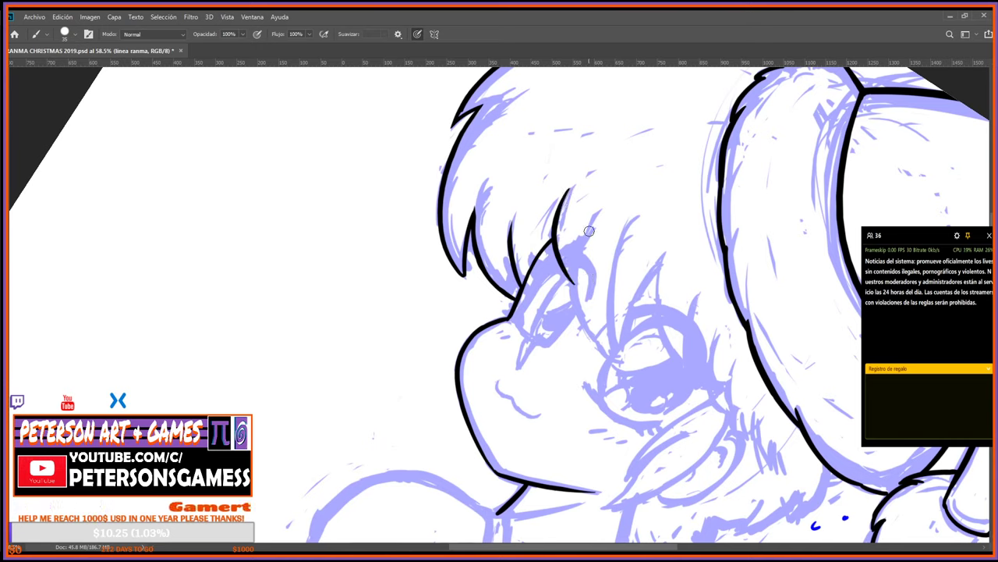
{"action": "left_click_drag", "start_coordinate": [598, 212], "coordinate": [599, 339]}
{"action": "key", "text": "ctrl+z"}
{"action": "mouse_move", "coordinate": [594, 215]}
{"action": "left_mouse_down"}
{"action": "mouse_move", "coordinate": [574, 249]}
{"action": "mouse_move", "coordinate": [603, 357]}
{"action": "left_mouse_up"}
{"action": "key", "text": "ctrl+z"}
Ink the long fringe strand that sweeps down between the eyes to the near eye and trim its lower end.
{"action": "mouse_move", "coordinate": [589, 225]}
{"action": "left_mouse_down"}
{"action": "mouse_move", "coordinate": [602, 353]}
{"action": "mouse_move", "coordinate": [507, 189]}
{"action": "mouse_move", "coordinate": [616, 219]}
{"action": "mouse_move", "coordinate": [647, 312]}
{"action": "mouse_move", "coordinate": [632, 398]}
{"action": "mouse_move", "coordinate": [608, 443]}
{"action": "left_mouse_up"}
{"action": "key", "text": "r"}
{"action": "key", "text": "b"}
{"action": "key", "text": "r"}
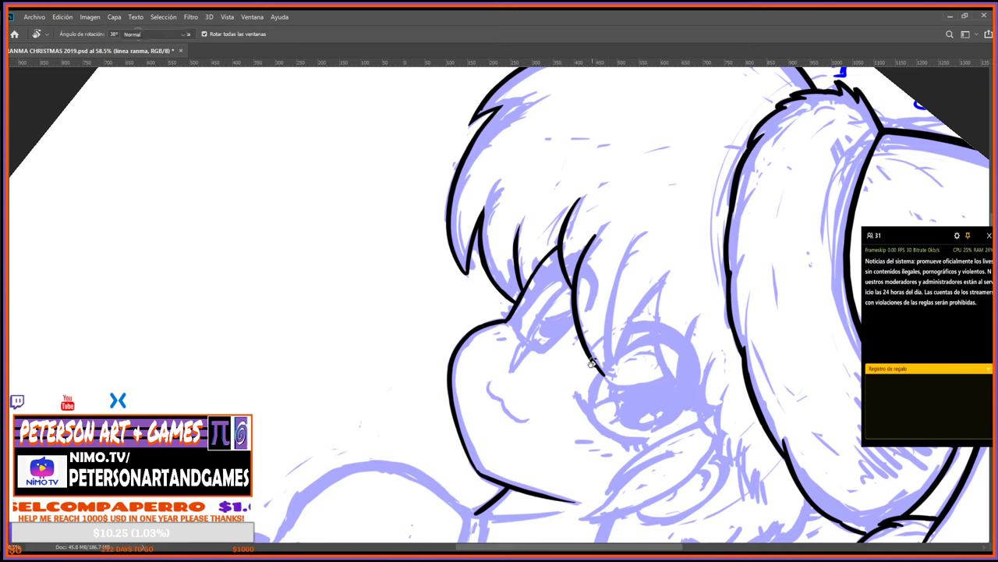
{"action": "key", "text": "b"}
{"action": "key", "text": "e"}
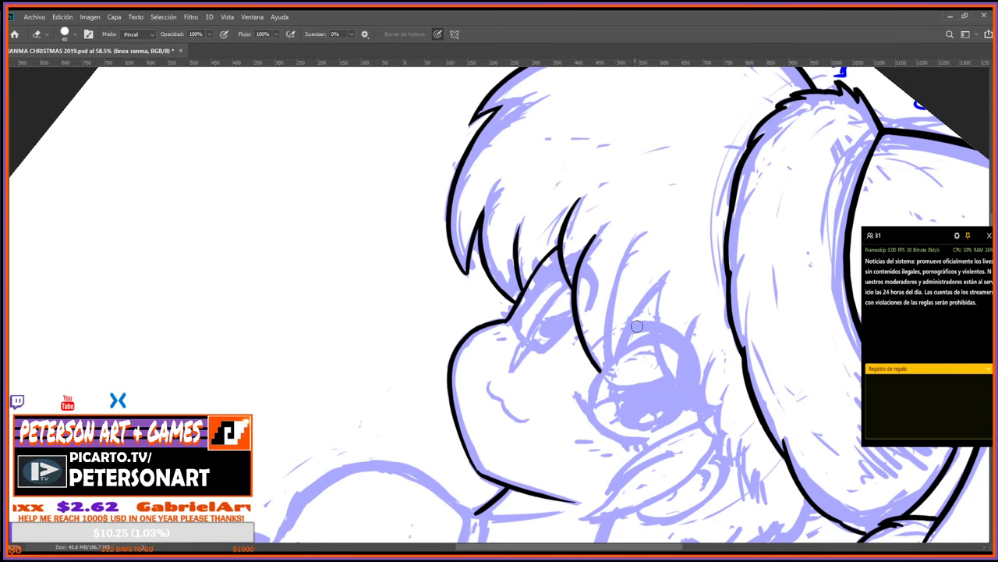
Rework the lower tip of the long fringe strand beside the near eye with brush and eraser.
{"action": "key", "text": "r"}
{"action": "mouse_move", "coordinate": [638, 326]}
{"action": "left_mouse_down"}
{"action": "mouse_move", "coordinate": [538, 234]}
{"action": "mouse_move", "coordinate": [441, 198]}
{"action": "left_mouse_up"}
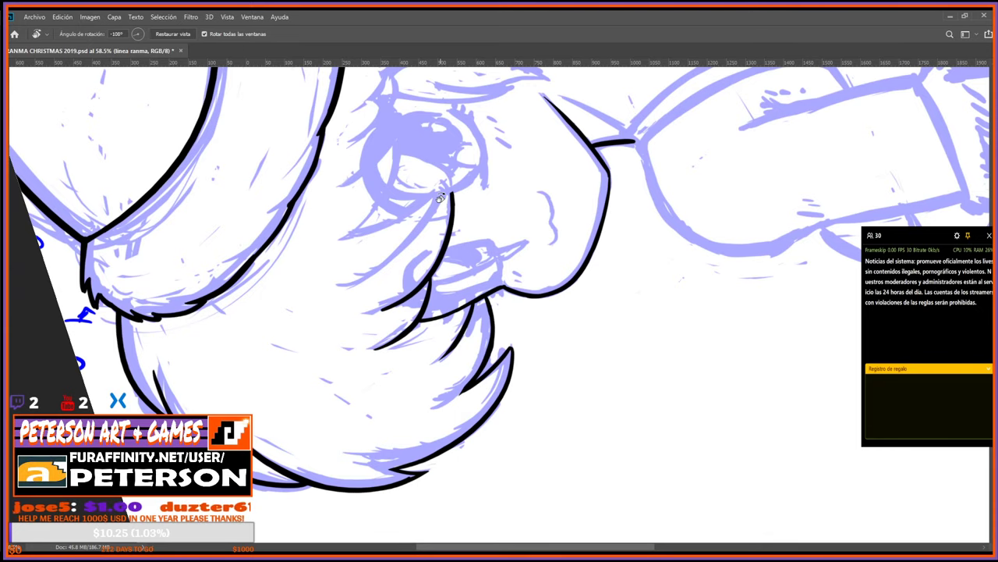
{"action": "mouse_move", "coordinate": [440, 198]}
{"action": "left_mouse_down"}
{"action": "mouse_move", "coordinate": [599, 185]}
{"action": "mouse_move", "coordinate": [693, 360]}
{"action": "left_mouse_up"}
{"action": "key", "text": "b"}
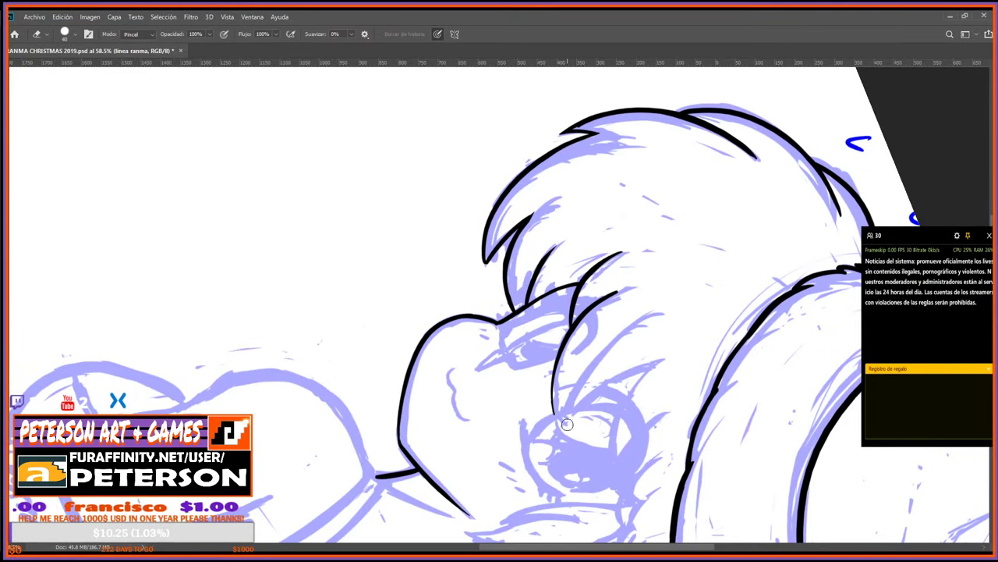
{"action": "key", "text": "b"}
{"action": "mouse_move", "coordinate": [553, 368]}
{"action": "left_mouse_down"}
{"action": "mouse_move", "coordinate": [558, 421]}
{"action": "mouse_move", "coordinate": [618, 340]}
{"action": "mouse_move", "coordinate": [624, 316]}
{"action": "left_mouse_up"}
{"action": "key", "text": "r"}
{"action": "key", "text": "e"}
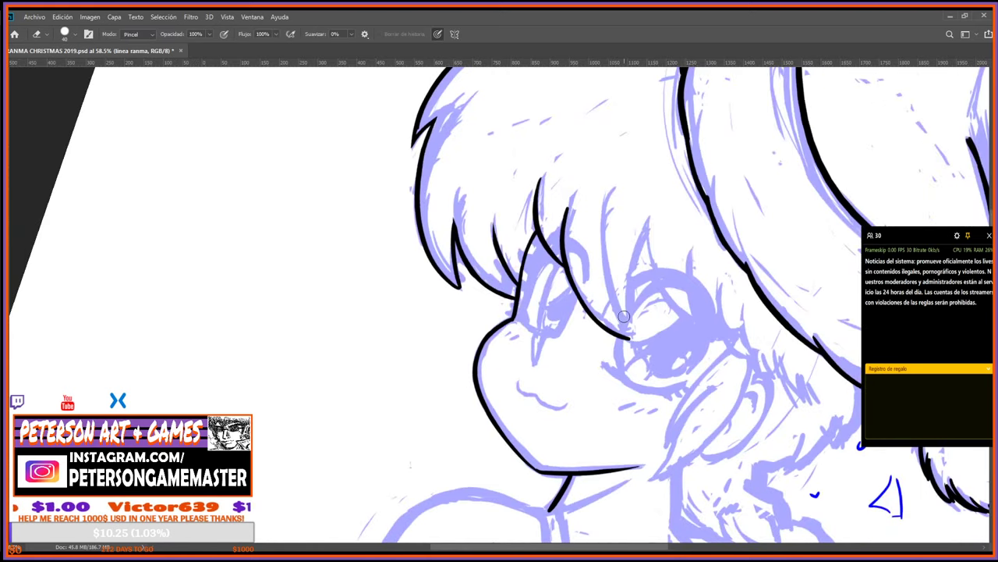
Ink the opposite edge of the long fringe lock so both edges meet in a point at the near eye.
{"action": "key", "text": "b"}
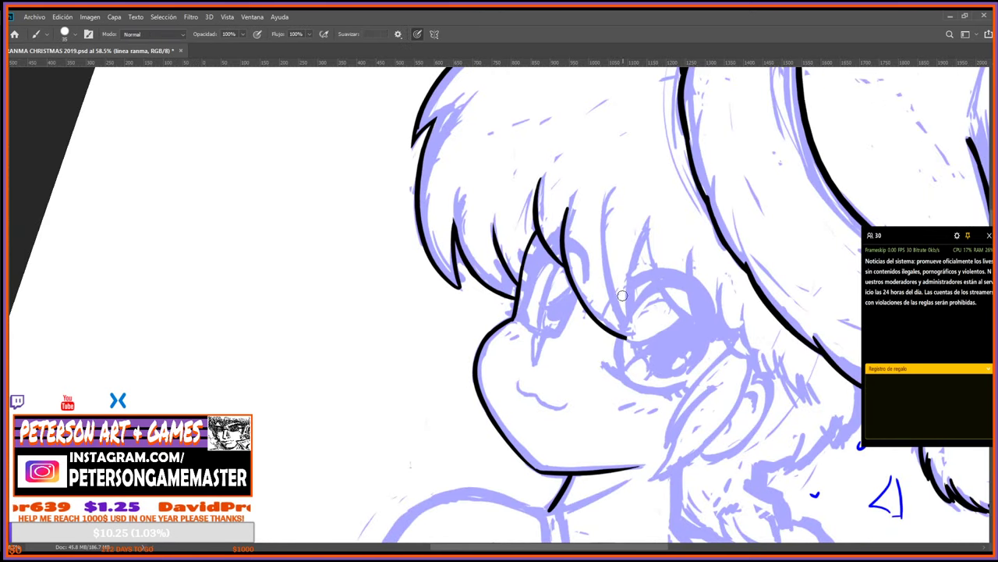
{"action": "left_click_drag", "start_coordinate": [603, 219], "coordinate": [632, 319]}
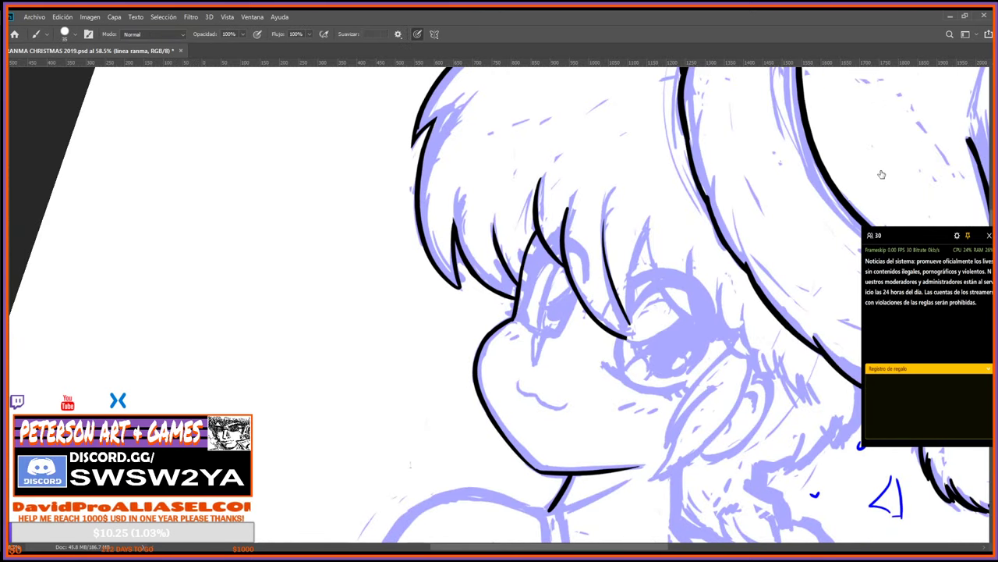
{"action": "key", "text": "ctrl+z"}
{"action": "left_click_drag", "start_coordinate": [606, 231], "coordinate": [630, 335]}
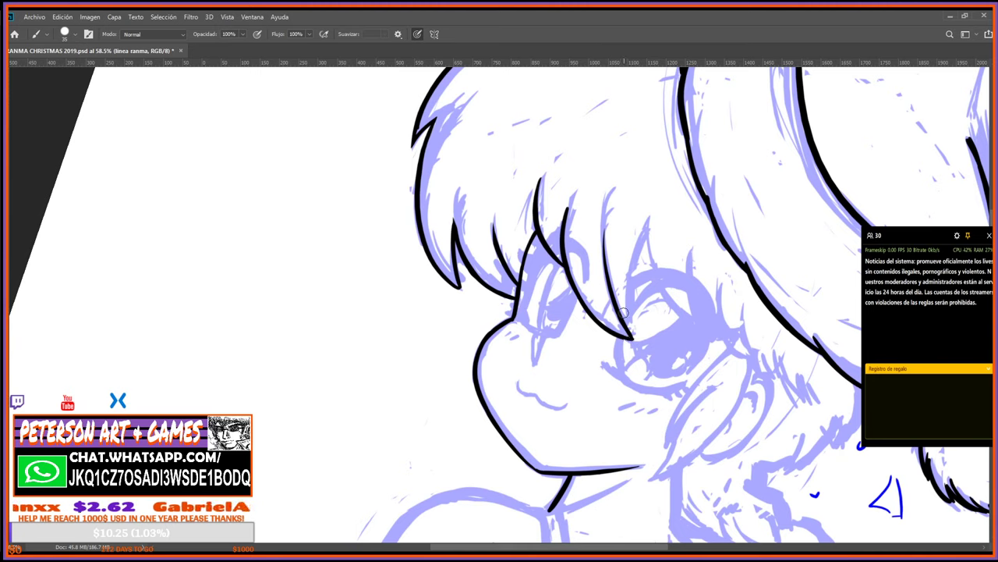
Ink the strand rising from the long lock's tip above the near eye, redrawing it and sharpening its ends with the eraser.
{"action": "mouse_move", "coordinate": [661, 212]}
{"action": "left_mouse_down"}
{"action": "mouse_move", "coordinate": [632, 332]}
{"action": "mouse_move", "coordinate": [647, 237]}
{"action": "left_mouse_up"}
{"action": "key", "text": "ctrl+z"}
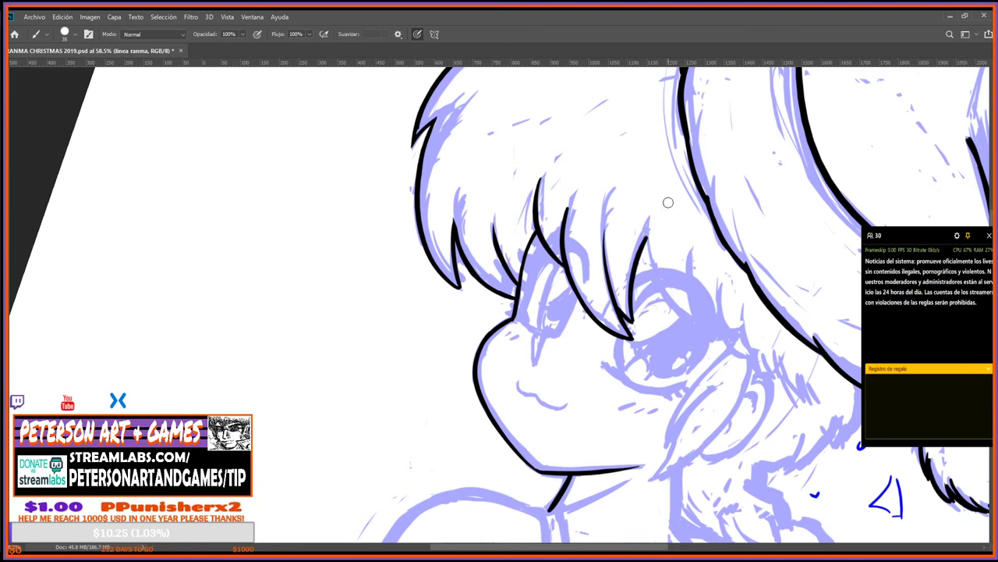
{"action": "key", "text": "ctrl+z"}
{"action": "left_click_drag", "start_coordinate": [634, 326], "coordinate": [647, 236]}
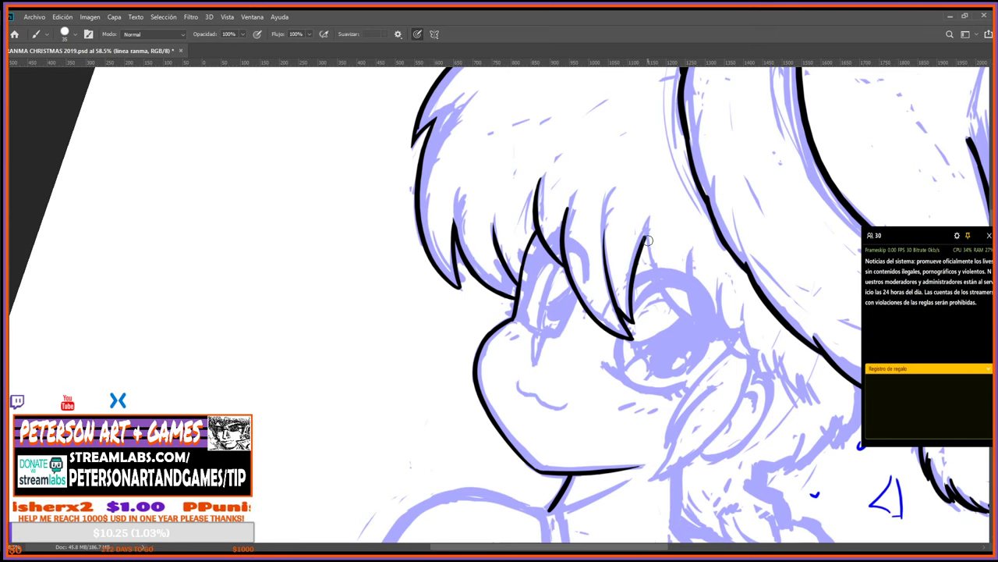
{"action": "key", "text": "e"}
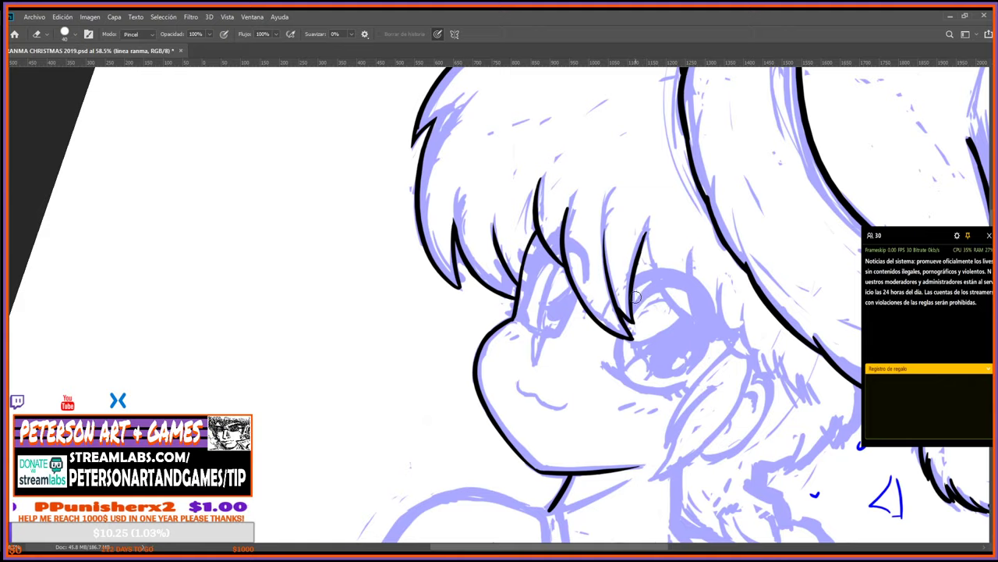
{"action": "key", "text": "b"}
Ink the next fringe strand from that upper tip down across the near eye, then refine it with eraser and brush.
{"action": "key", "text": "r"}
{"action": "mouse_move", "coordinate": [649, 241]}
{"action": "left_mouse_down"}
{"action": "mouse_move", "coordinate": [758, 222]}
{"action": "mouse_move", "coordinate": [598, 304]}
{"action": "mouse_move", "coordinate": [546, 281]}
{"action": "mouse_move", "coordinate": [703, 243]}
{"action": "mouse_move", "coordinate": [670, 279]}
{"action": "mouse_move", "coordinate": [671, 299]}
{"action": "left_mouse_up"}
{"action": "key", "text": "b"}
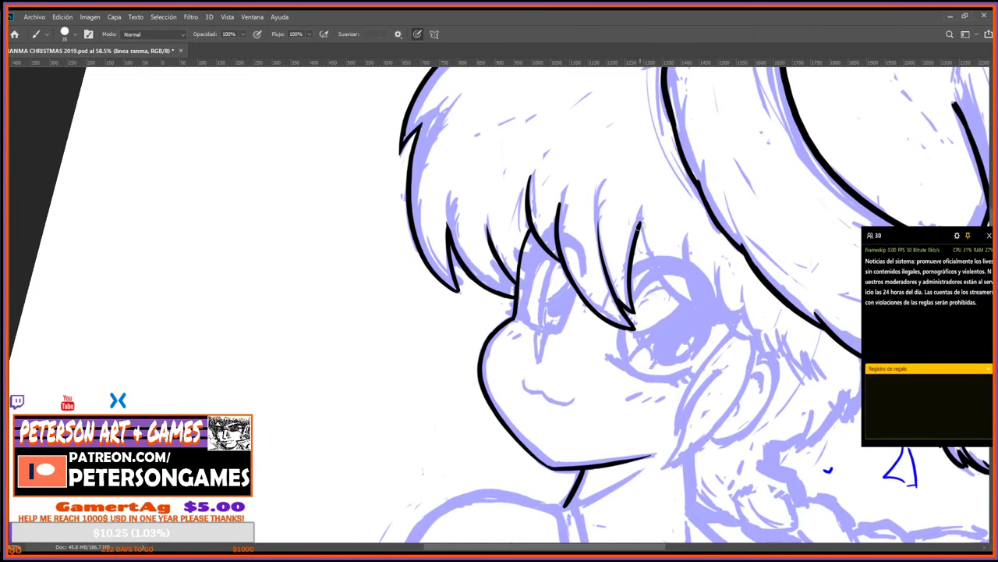
{"action": "left_click_drag", "start_coordinate": [641, 204], "coordinate": [691, 302]}
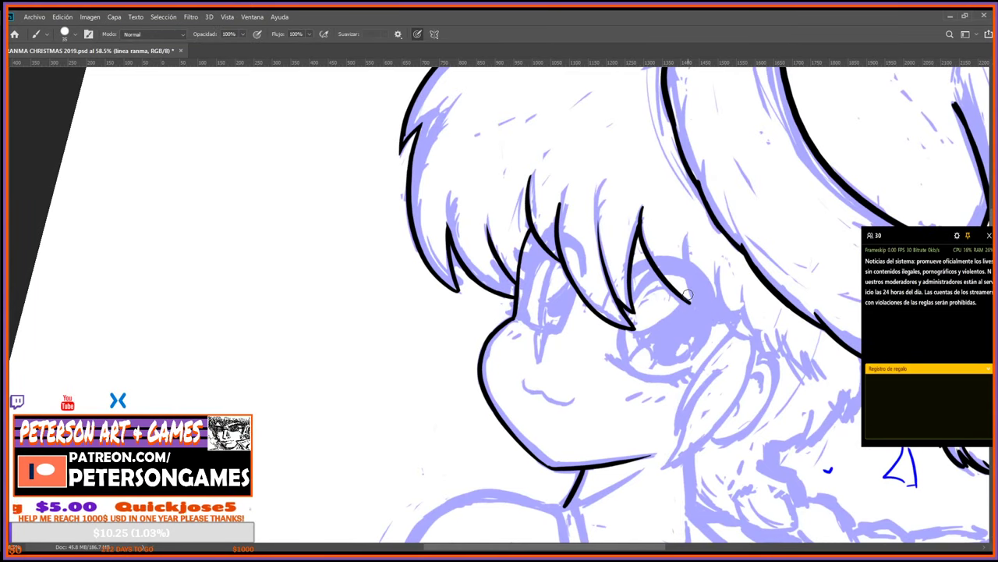
{"action": "key", "text": "r"}
{"action": "left_click_drag", "start_coordinate": [738, 242], "coordinate": [737, 347]}
{"action": "key", "text": "e"}
{"action": "left_click_drag", "start_coordinate": [666, 298], "coordinate": [676, 278]}
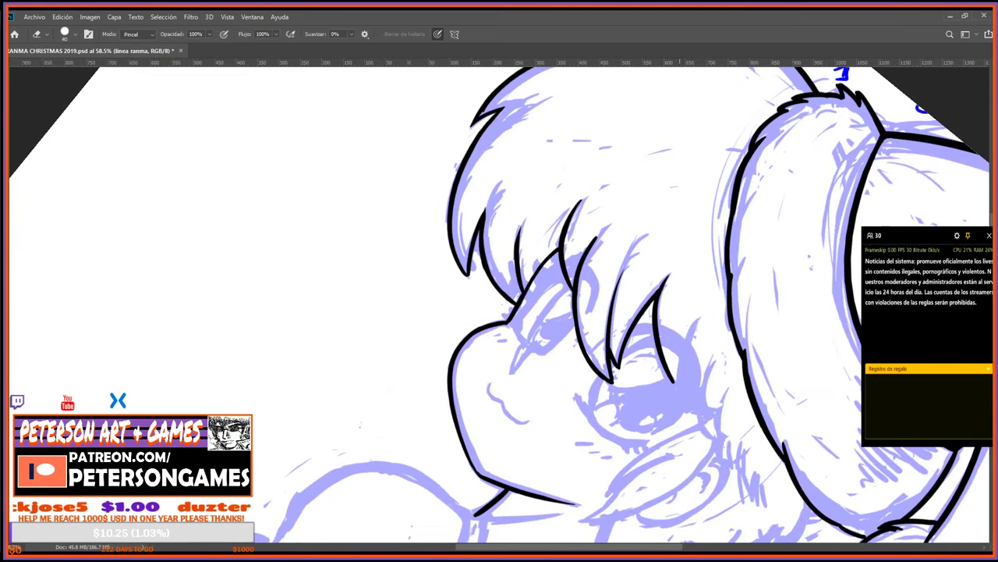
{"action": "key", "text": "b"}
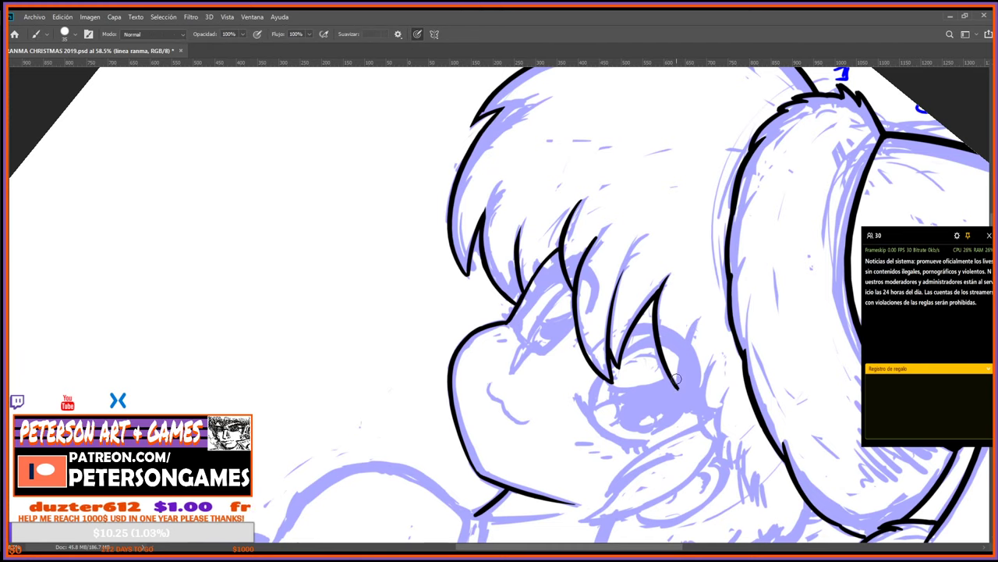
Ink the short top arc of the far eye's upper lash line under the fringe with a 25 px brush.
{"action": "key", "text": "r"}
{"action": "left_click_drag", "start_coordinate": [717, 397], "coordinate": [733, 314]}
{"action": "key", "text": "e"}
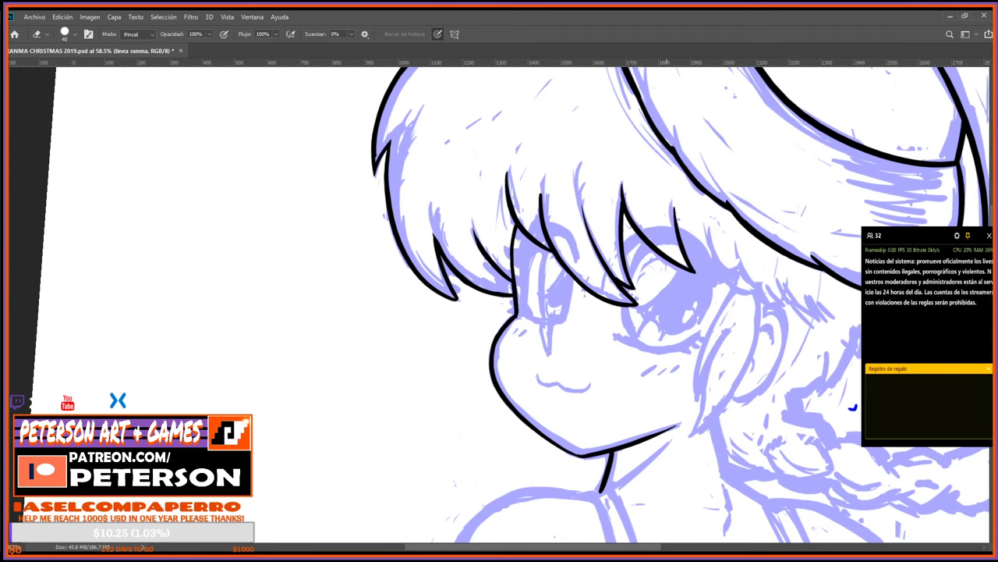
{"action": "mouse_move", "coordinate": [684, 219]}
{"action": "left_mouse_down"}
{"action": "mouse_move", "coordinate": [657, 244]}
{"action": "mouse_move", "coordinate": [717, 201]}
{"action": "left_mouse_up"}
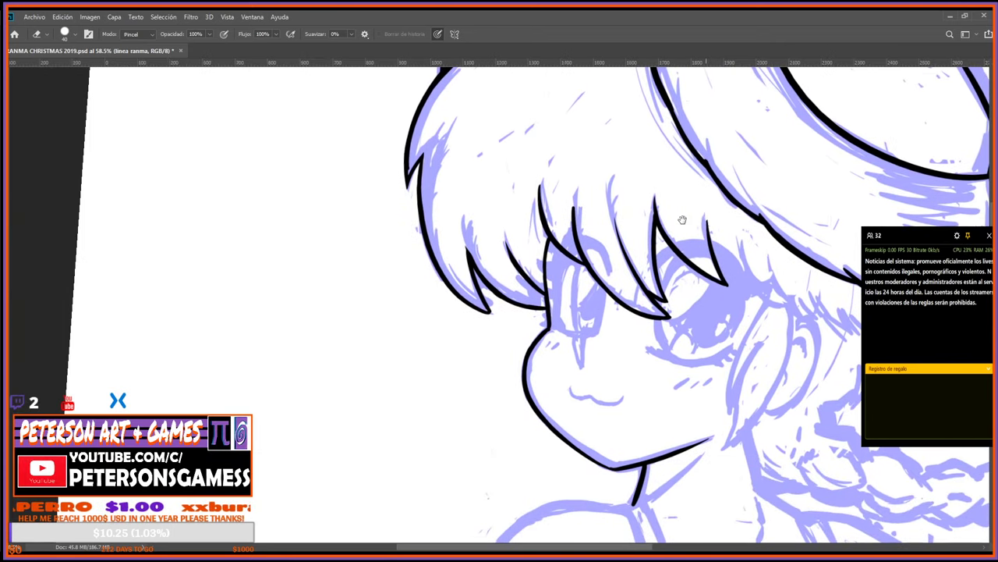
{"action": "key", "text": "b"}
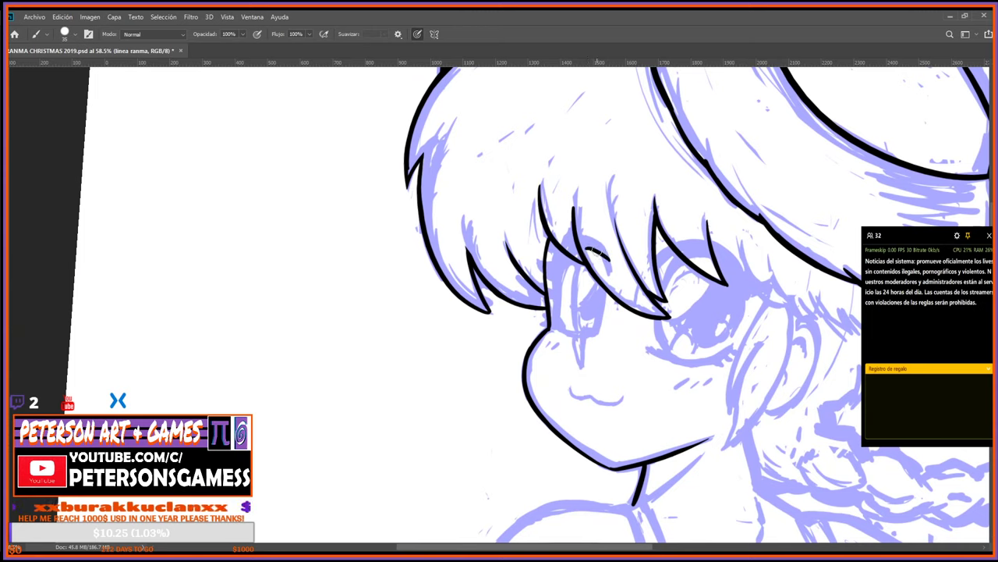
{"action": "mouse_move", "coordinate": [577, 255]}
{"action": "left_mouse_down"}
{"action": "mouse_move", "coordinate": [602, 258]}
{"action": "mouse_move", "coordinate": [609, 273]}
{"action": "mouse_move", "coordinate": [500, 218]}
{"action": "mouse_move", "coordinate": [448, 209]}
{"action": "mouse_move", "coordinate": [468, 207]}
{"action": "mouse_move", "coordinate": [476, 236]}
{"action": "left_mouse_up"}
{"action": "key", "text": "r"}
{"action": "key", "text": "e"}
{"action": "key", "text": "b"}
{"action": "key", "text": "ctrl+z"}
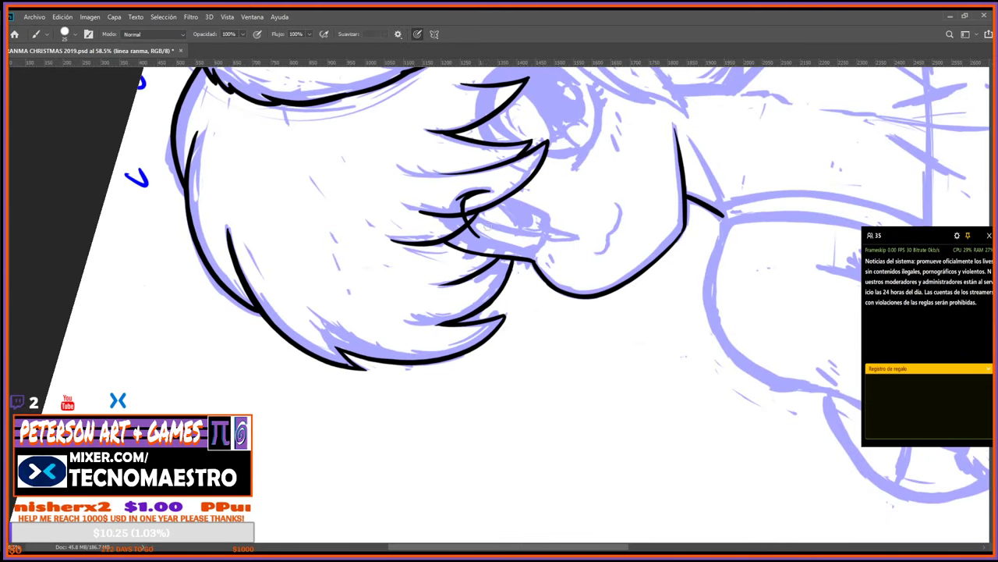
Continue the inner edge of the far eye's lash line down towards the face contour.
{"action": "key", "text": "r"}
{"action": "left_click_drag", "start_coordinate": [702, 203], "coordinate": [673, 325]}
{"action": "key", "text": "b"}
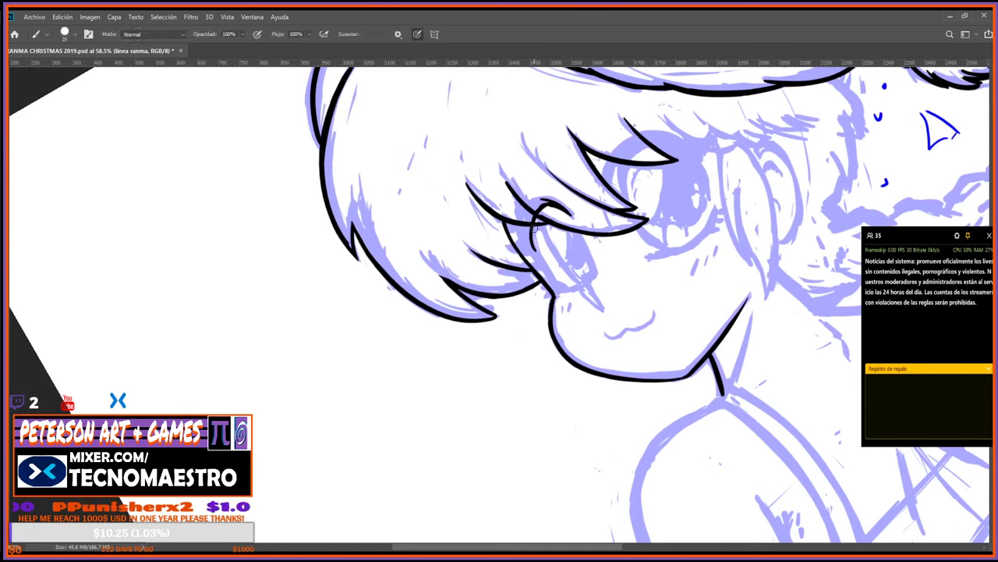
{"action": "left_click_drag", "start_coordinate": [534, 231], "coordinate": [559, 285]}
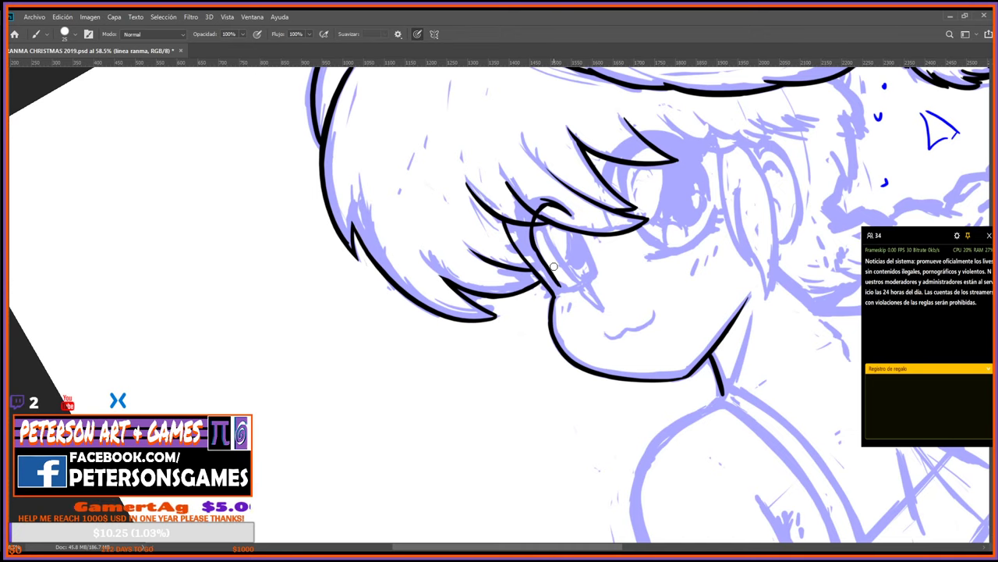
Ink the outer edge of the far eye's upper lash line, roughly parallel to the inner edge.
{"action": "key", "text": "r"}
{"action": "mouse_move", "coordinate": [550, 204]}
{"action": "left_mouse_down"}
{"action": "mouse_move", "coordinate": [419, 231]}
{"action": "mouse_move", "coordinate": [411, 248]}
{"action": "left_mouse_up"}
{"action": "key", "text": "b"}
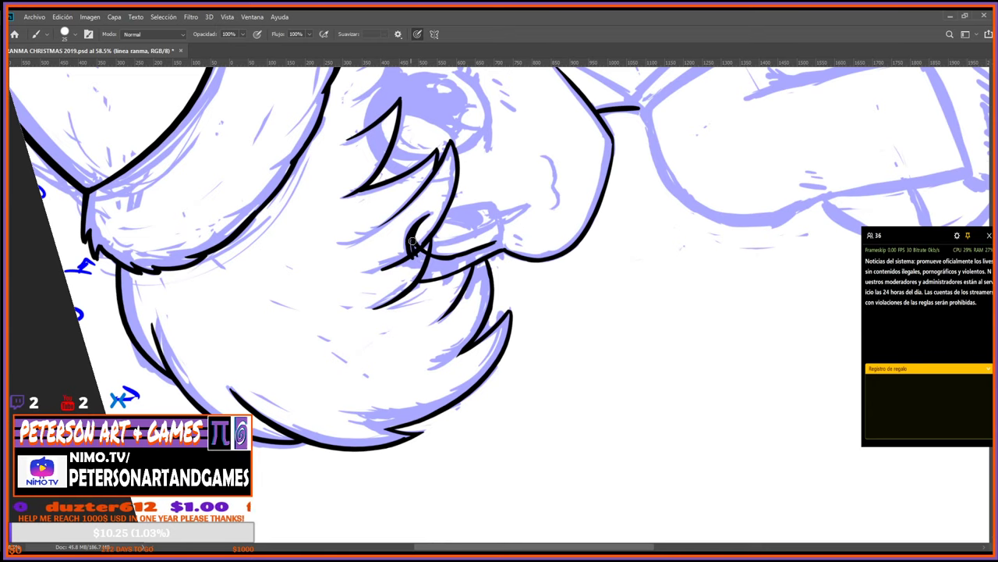
{"action": "key", "text": "r"}
{"action": "mouse_move", "coordinate": [414, 244]}
{"action": "left_mouse_down"}
{"action": "mouse_move", "coordinate": [515, 204]}
{"action": "mouse_move", "coordinate": [508, 226]}
{"action": "mouse_move", "coordinate": [556, 280]}
{"action": "left_mouse_up"}
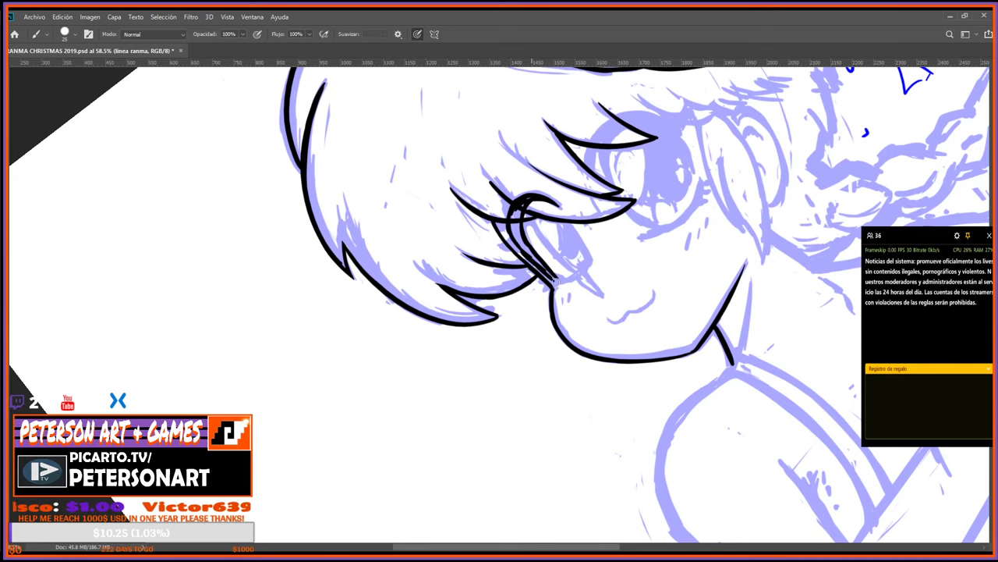
{"action": "key", "text": "e"}
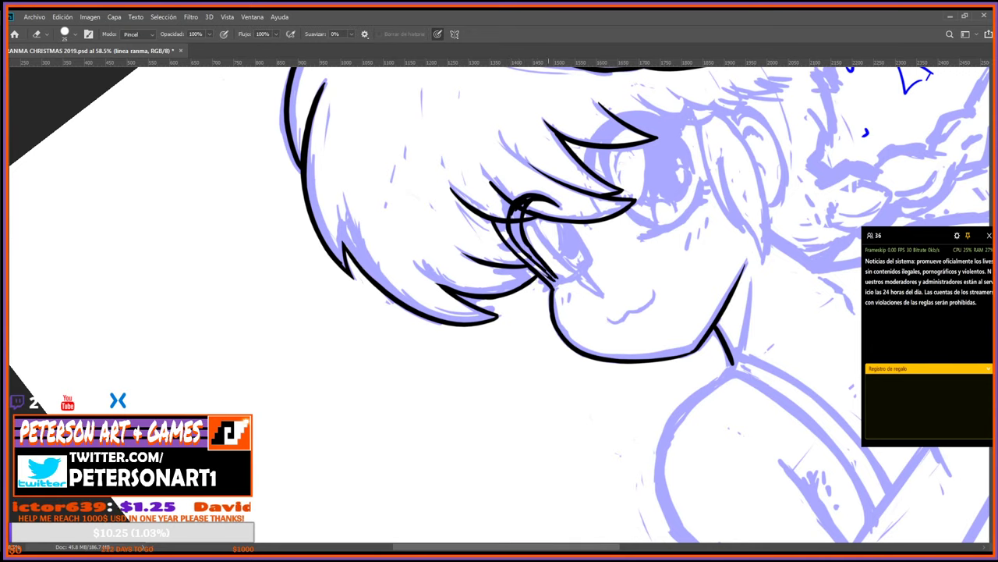
Fill the far eye's upper lash line solid black between its two edges and trim its end with the eraser.
{"action": "key", "text": "r"}
{"action": "left_click_drag", "start_coordinate": [554, 217], "coordinate": [589, 252]}
{"action": "key", "text": "b"}
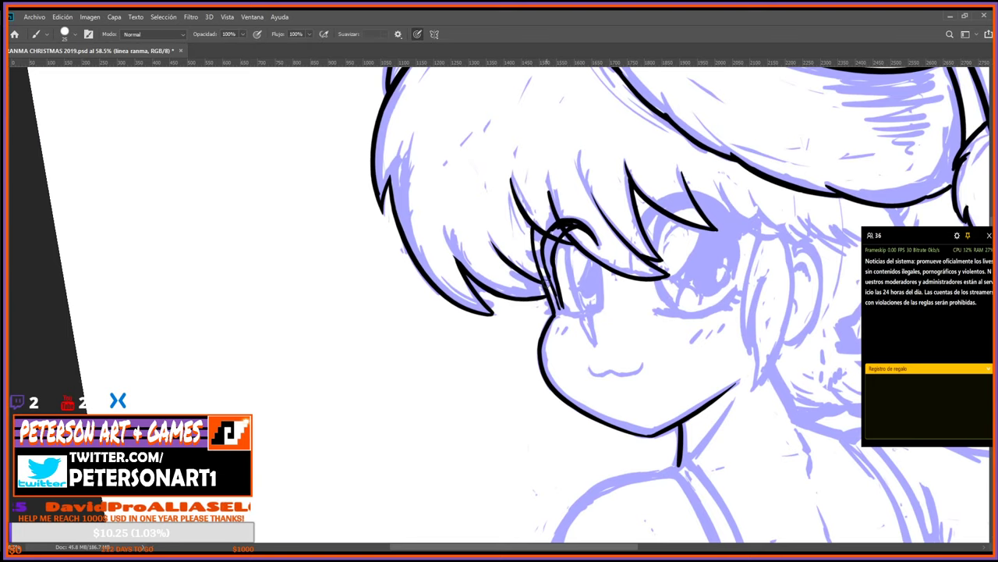
{"action": "mouse_move", "coordinate": [560, 306]}
{"action": "left_mouse_down"}
{"action": "mouse_move", "coordinate": [547, 249]}
{"action": "mouse_move", "coordinate": [550, 258]}
{"action": "mouse_move", "coordinate": [572, 223]}
{"action": "left_mouse_up"}
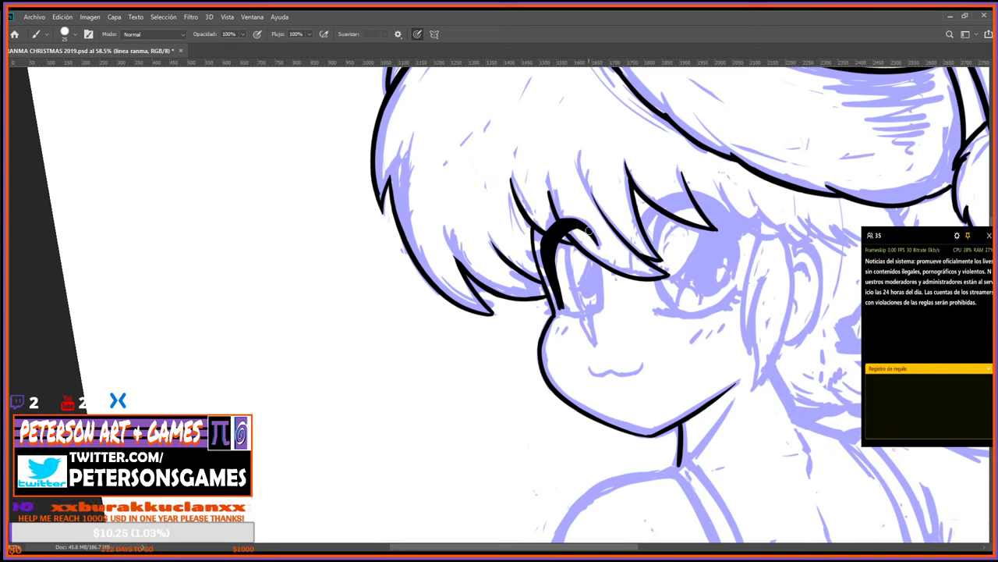
{"action": "key", "text": "e"}
{"action": "mouse_move", "coordinate": [579, 233]}
{"action": "left_mouse_down"}
{"action": "mouse_move", "coordinate": [592, 243]}
{"action": "mouse_move", "coordinate": [580, 229]}
{"action": "mouse_move", "coordinate": [590, 234]}
{"action": "left_mouse_up"}
Add small pointed lashes to the outer side of the far eye's lash line and sharpen them with the eraser.
{"action": "key", "text": "b"}
{"action": "key", "text": "e"}
{"action": "key", "text": "b"}
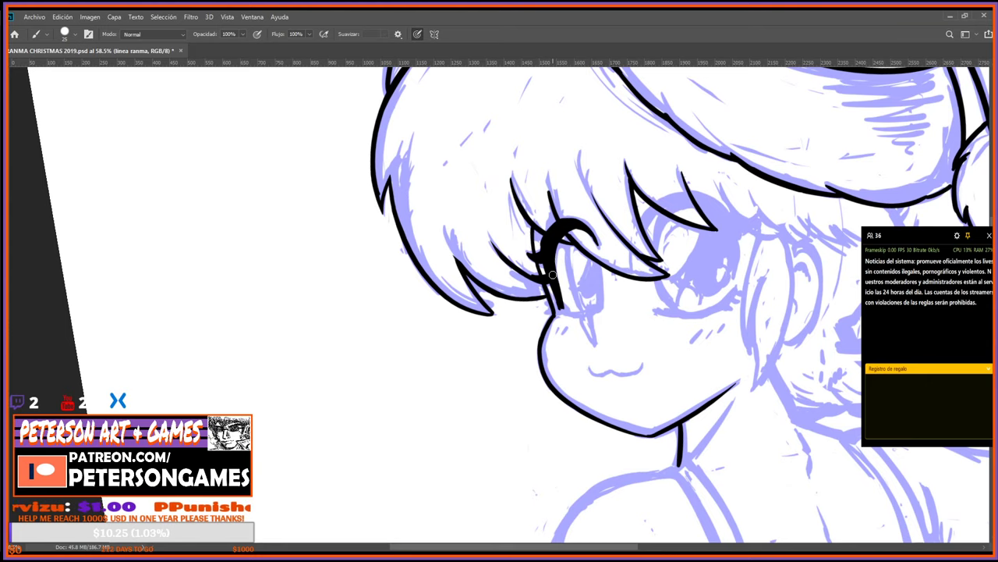
{"action": "key", "text": "e"}
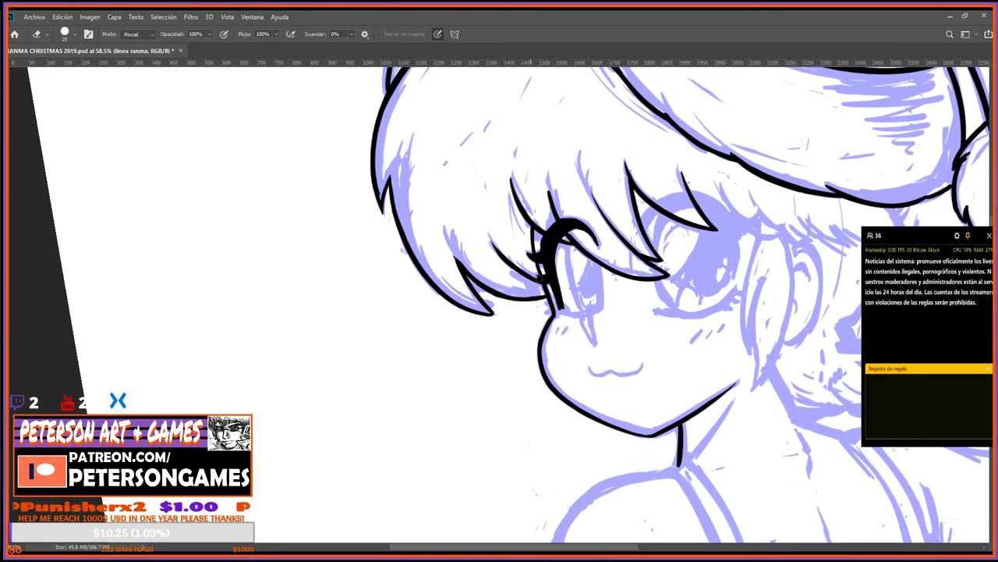
{"action": "key", "text": "b"}
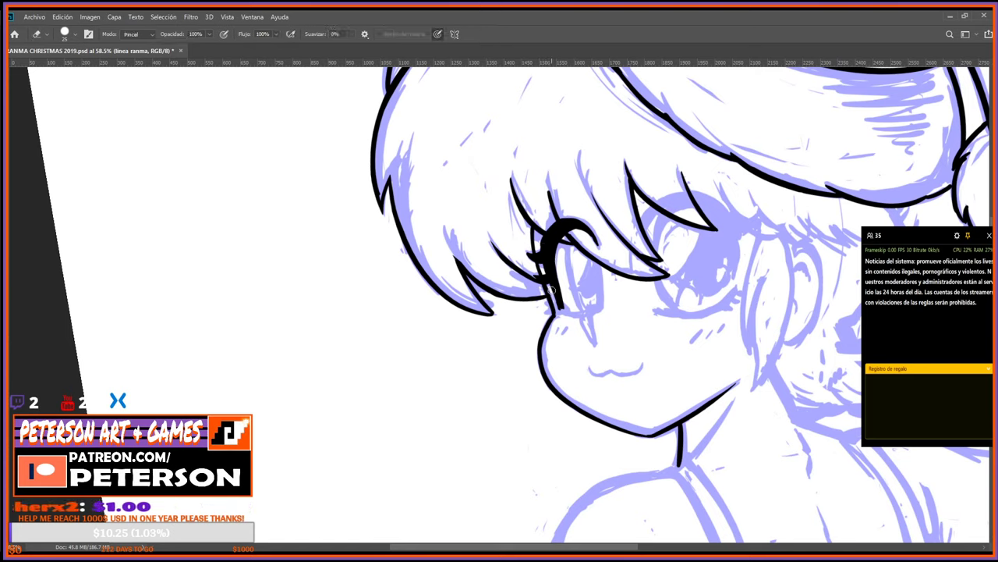
{"action": "key", "text": "e"}
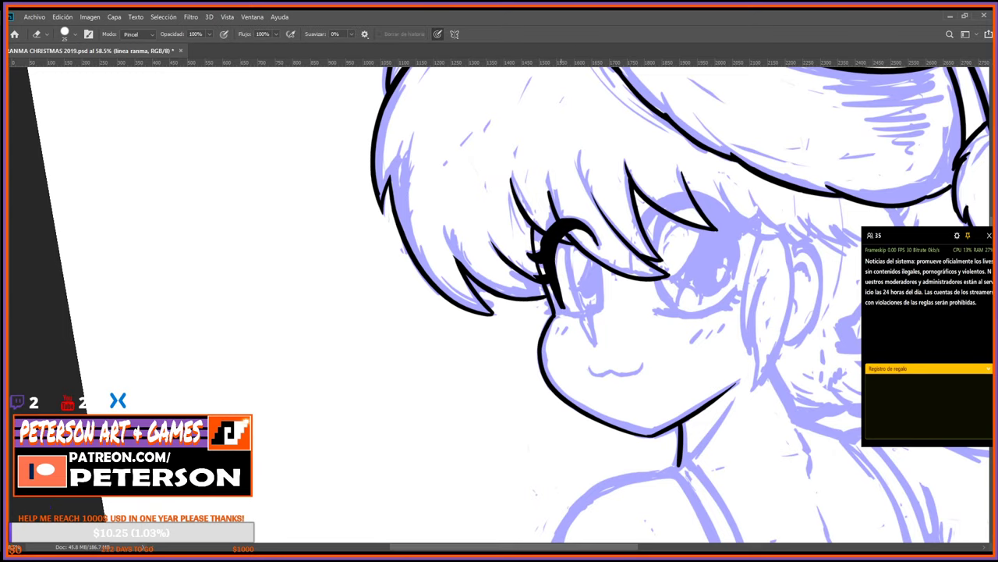
{"action": "key", "text": "b"}
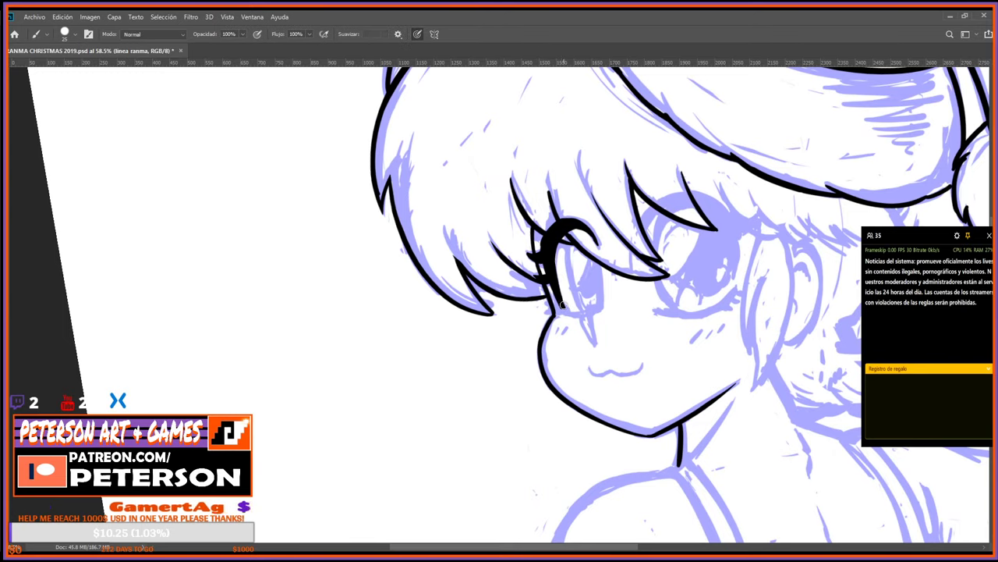
Ink the far eye's lower lid line and the small pointed spike beneath it, cleaning them with the eraser.
{"action": "mouse_move", "coordinate": [563, 306]}
{"action": "left_mouse_down"}
{"action": "mouse_move", "coordinate": [640, 195]}
{"action": "mouse_move", "coordinate": [698, 195]}
{"action": "mouse_move", "coordinate": [676, 245]}
{"action": "mouse_move", "coordinate": [685, 251]}
{"action": "mouse_move", "coordinate": [590, 339]}
{"action": "left_mouse_up"}
{"action": "key", "text": "r"}
{"action": "key", "text": "b"}
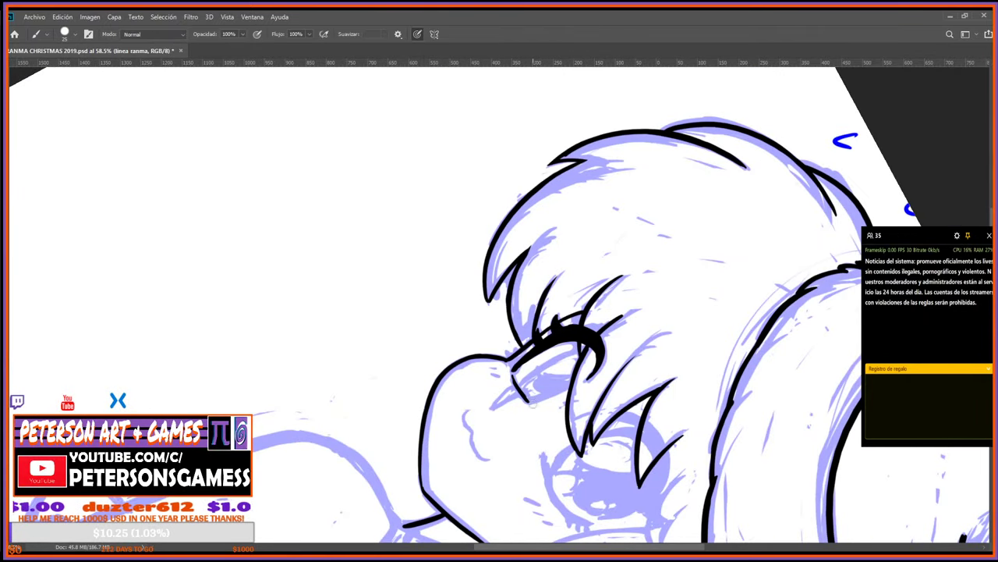
{"action": "key", "text": "r"}
{"action": "mouse_move", "coordinate": [528, 385]}
{"action": "left_mouse_down"}
{"action": "mouse_move", "coordinate": [589, 302]}
{"action": "mouse_move", "coordinate": [603, 305]}
{"action": "mouse_move", "coordinate": [593, 309]}
{"action": "mouse_move", "coordinate": [597, 340]}
{"action": "left_mouse_up"}
{"action": "key", "text": "e"}
{"action": "key", "text": "b"}
{"action": "key", "text": "e"}
{"action": "key", "text": "b"}
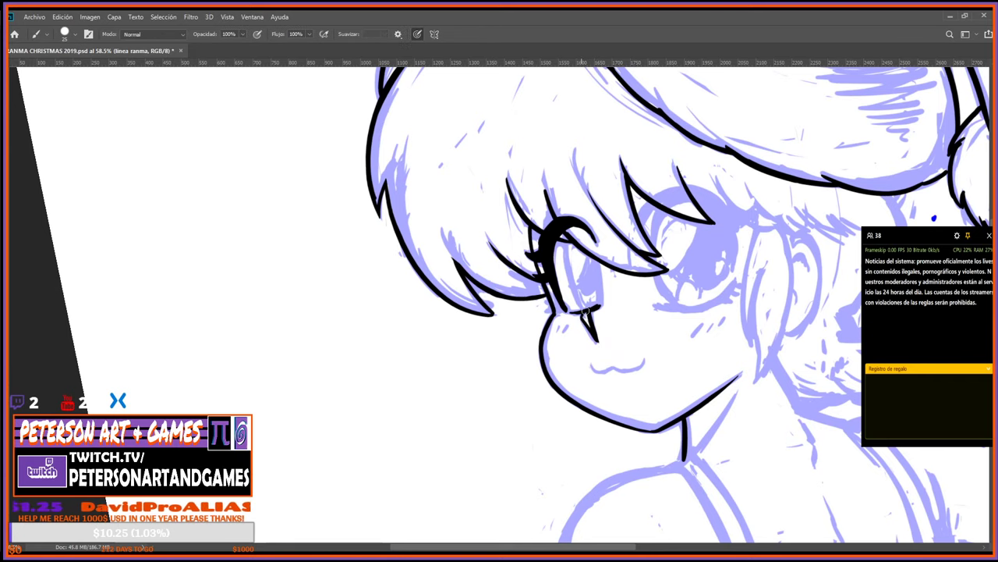
Ink the far eye's inner side edge from the fringe strand down to the lower lid.
{"action": "key", "text": "r"}
{"action": "mouse_move", "coordinate": [642, 302]}
{"action": "left_mouse_down"}
{"action": "mouse_move", "coordinate": [543, 416]}
{"action": "mouse_move", "coordinate": [543, 395]}
{"action": "left_mouse_up"}
{"action": "key", "text": "e"}
{"action": "key", "text": "b"}
{"action": "key", "text": "r"}
{"action": "mouse_move", "coordinate": [529, 393]}
{"action": "left_mouse_down"}
{"action": "mouse_move", "coordinate": [578, 357]}
{"action": "mouse_move", "coordinate": [599, 308]}
{"action": "left_mouse_up"}
{"action": "key", "text": "b"}
{"action": "key", "text": "e"}
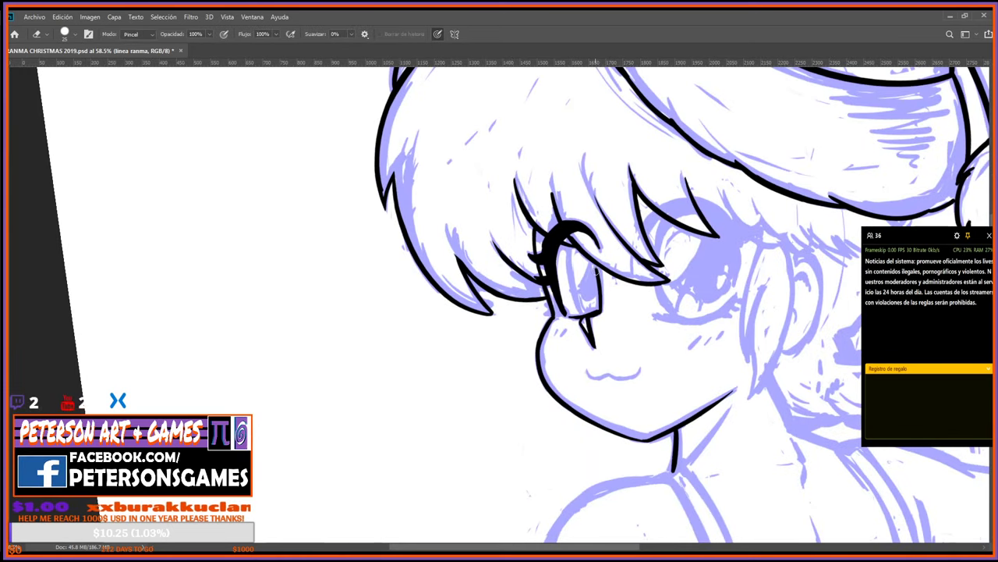
Refine the thickness of the far eye's inner side edge with alternating eraser and brush strokes.
{"action": "left_click_drag", "start_coordinate": [595, 271], "coordinate": [599, 309]}
{"action": "key", "text": "b"}
{"action": "key", "text": "e"}
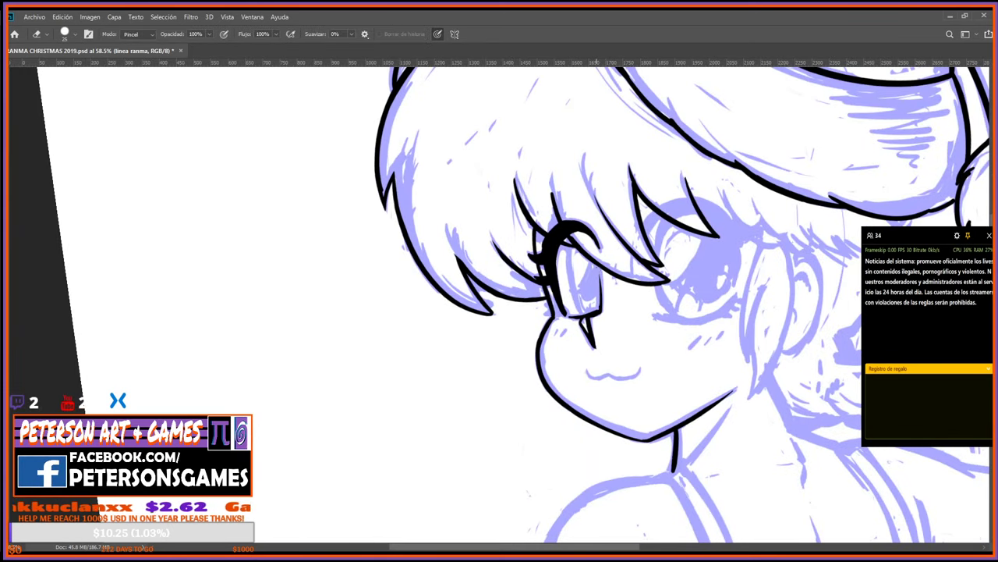
{"action": "key", "text": "b"}
{"action": "left_click_drag", "start_coordinate": [596, 270], "coordinate": [597, 302]}
{"action": "key", "text": "e"}
{"action": "key", "text": "b"}
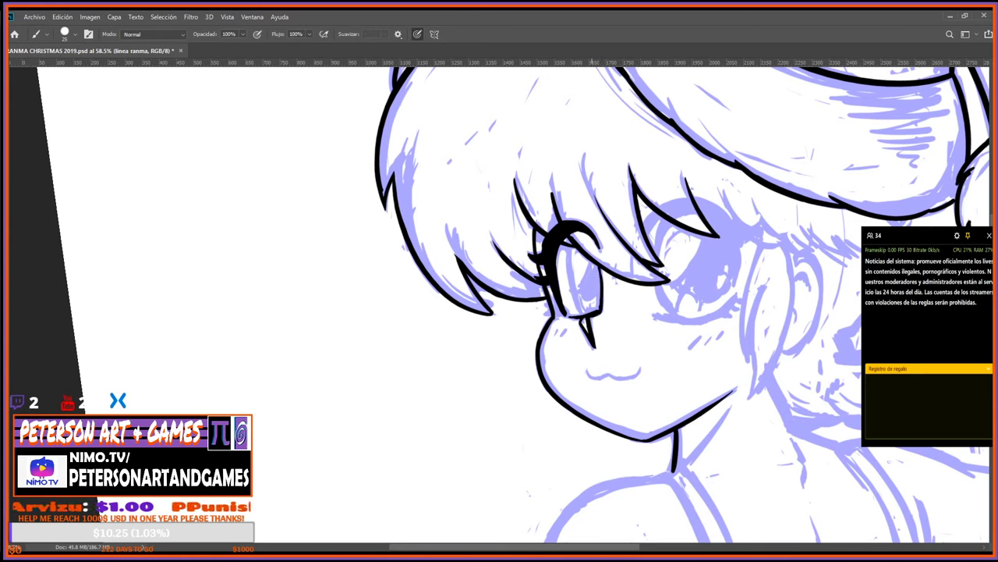
Ink the far eye's solid black pupil and the curved outline of its iris, and touch up the lash end.
{"action": "mouse_move", "coordinate": [590, 260]}
{"action": "left_mouse_down"}
{"action": "mouse_move", "coordinate": [580, 293]}
{"action": "mouse_move", "coordinate": [595, 267]}
{"action": "mouse_move", "coordinate": [598, 289]}
{"action": "mouse_move", "coordinate": [596, 280]}
{"action": "left_mouse_up"}
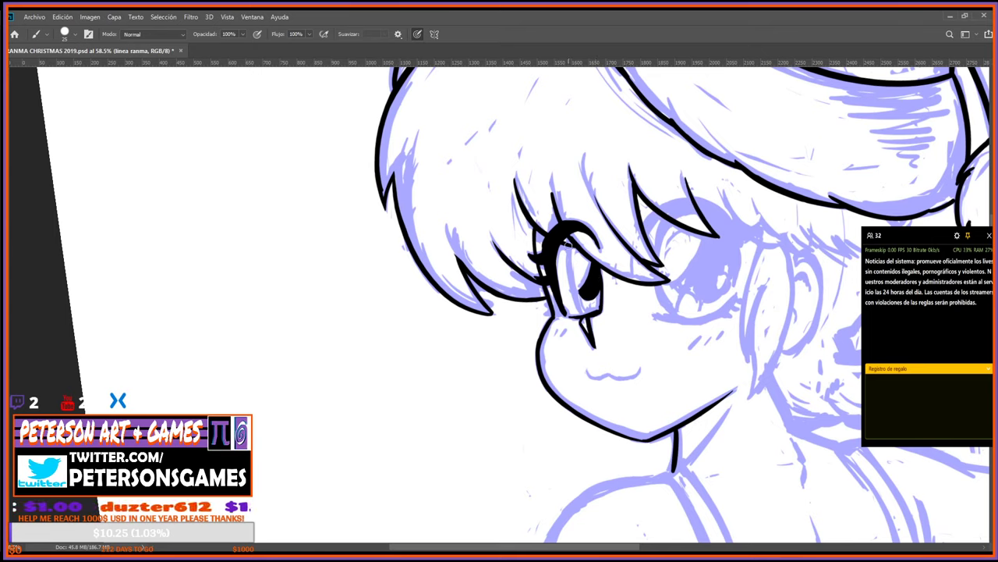
{"action": "left_click_drag", "start_coordinate": [573, 240], "coordinate": [583, 319]}
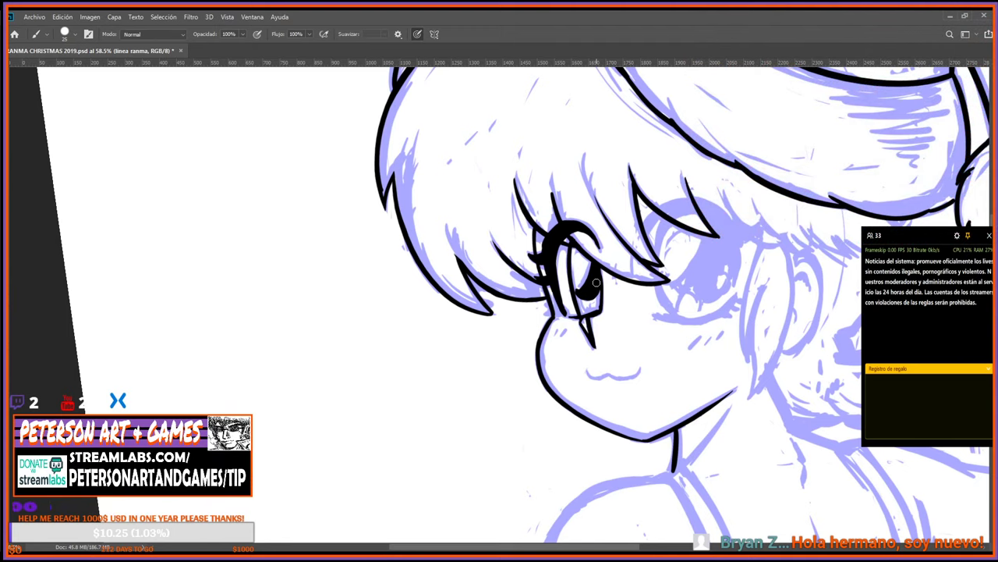
{"action": "left_click_drag", "start_coordinate": [596, 283], "coordinate": [590, 243]}
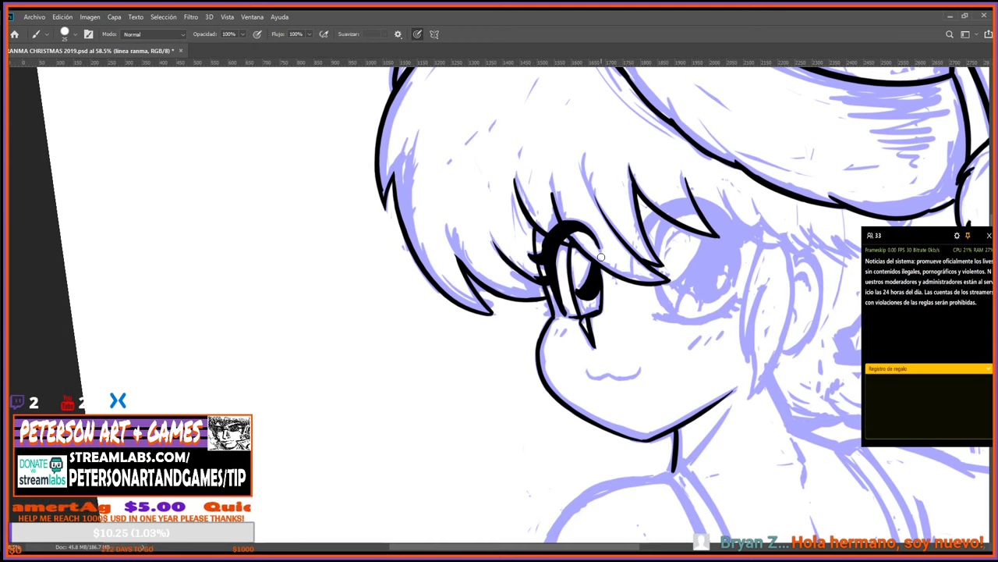
Ink the near eye's contour below the long fringe tip and the curve between the fringe strands, redrawing where needed.
{"action": "left_click_drag", "start_coordinate": [660, 286], "coordinate": [680, 315]}
{"action": "key", "text": "e"}
{"action": "key", "text": "b"}
{"action": "key", "text": "ctrl+z"}
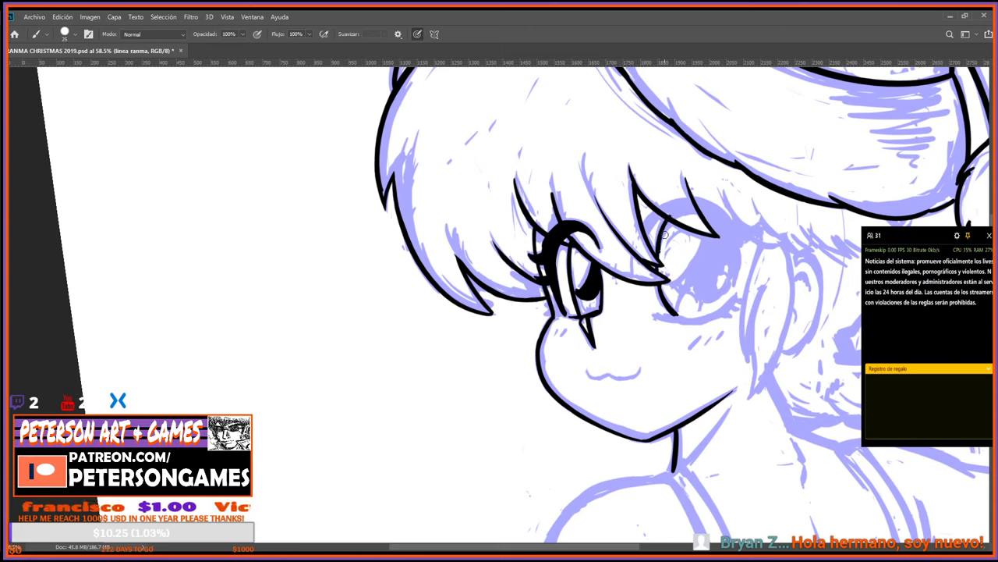
{"action": "key", "text": "e"}
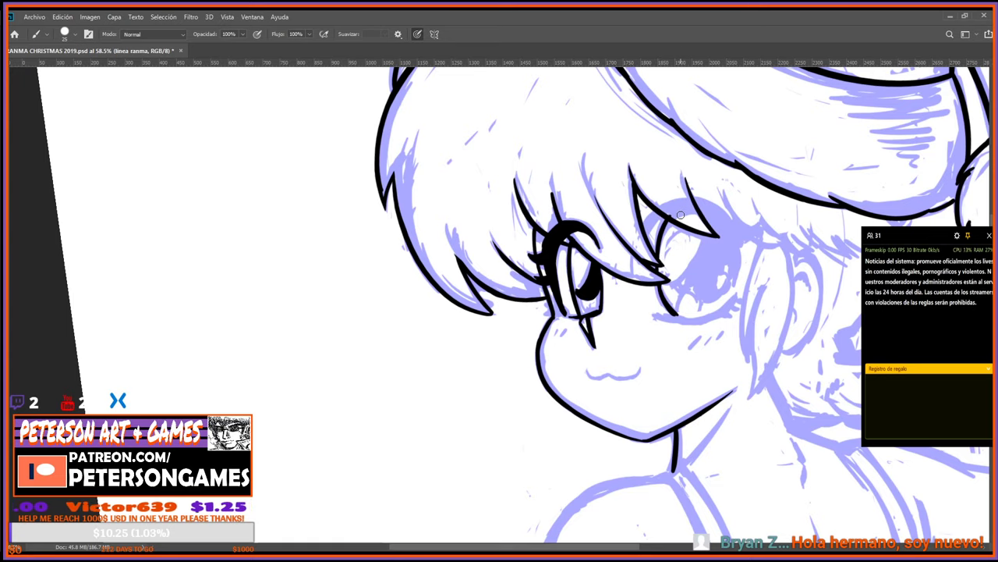
{"action": "key", "text": "r"}
{"action": "mouse_move", "coordinate": [663, 237]}
{"action": "left_mouse_down"}
{"action": "mouse_move", "coordinate": [661, 180]}
{"action": "mouse_move", "coordinate": [697, 312]}
{"action": "left_mouse_up"}
{"action": "key", "text": "e"}
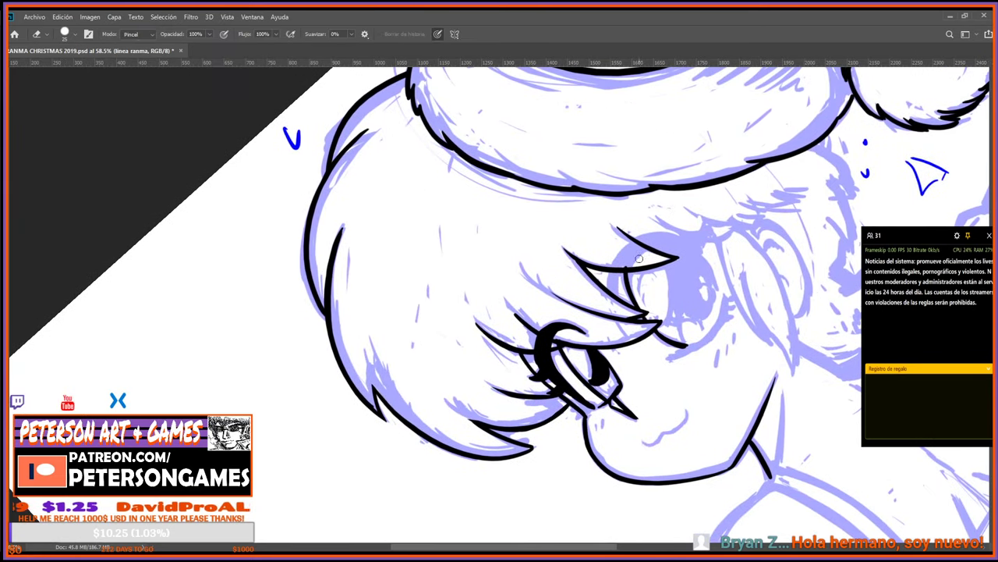
Ink a second edge for the near eye's upper lash line between the fringe strands, fill it black and refine it.
{"action": "key", "text": "r"}
{"action": "left_click_drag", "start_coordinate": [622, 265], "coordinate": [537, 395]}
{"action": "key", "text": "b"}
{"action": "mouse_move", "coordinate": [493, 427]}
{"action": "left_mouse_down"}
{"action": "mouse_move", "coordinate": [538, 476]}
{"action": "mouse_move", "coordinate": [707, 239]}
{"action": "left_mouse_up"}
{"action": "key", "text": "r"}
{"action": "key", "text": "b"}
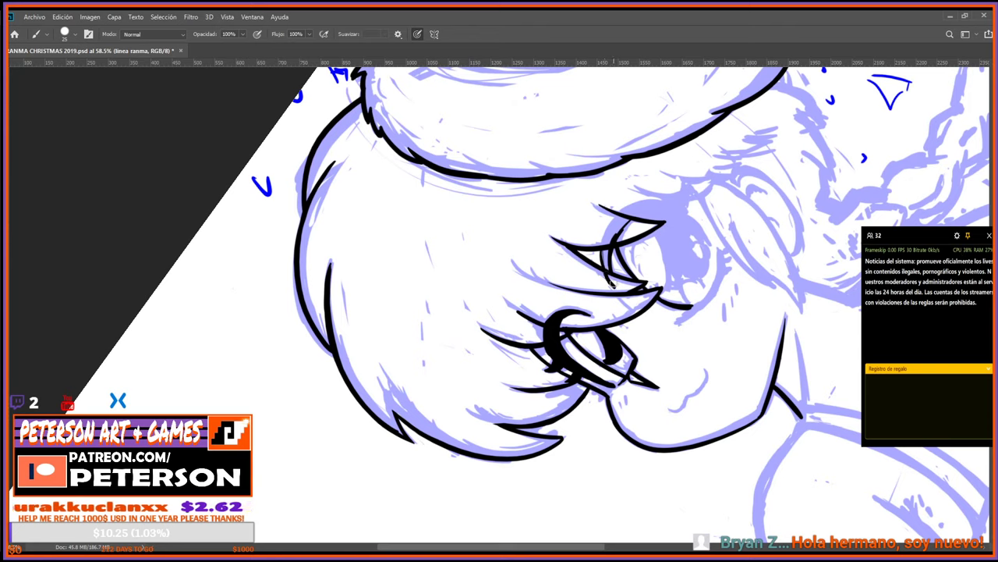
{"action": "left_click_drag", "start_coordinate": [613, 284], "coordinate": [608, 231]}
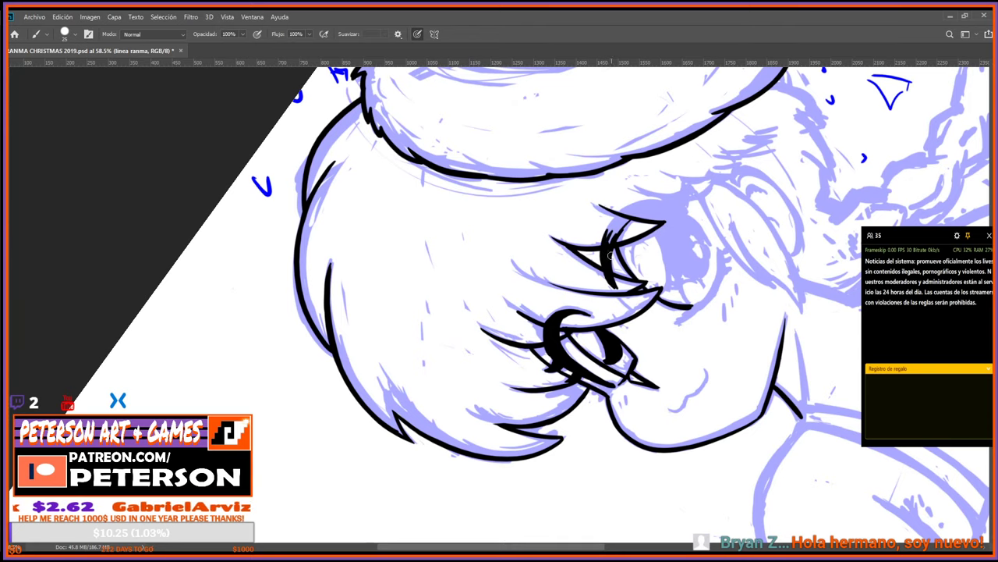
{"action": "key", "text": "e"}
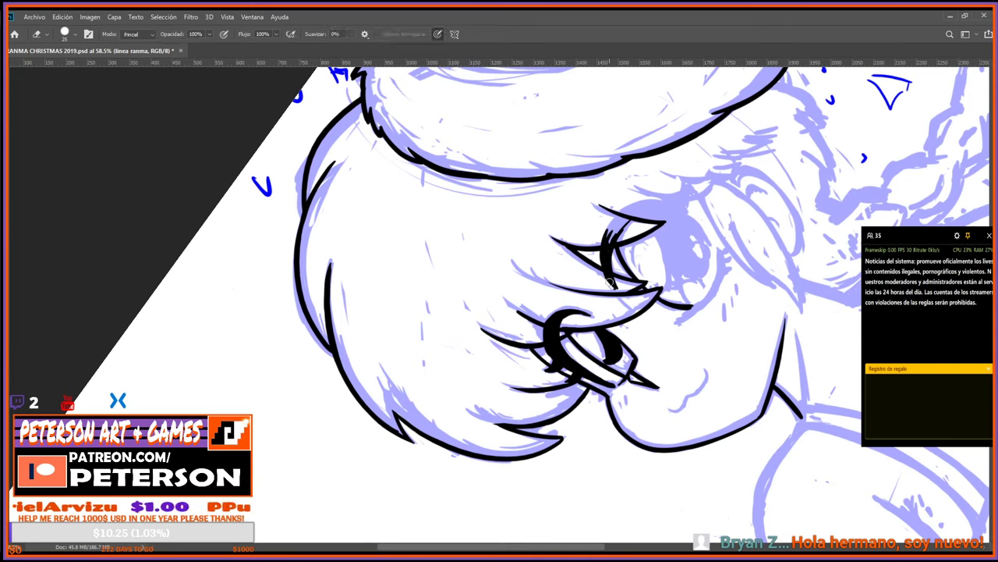
{"action": "key", "text": "b"}
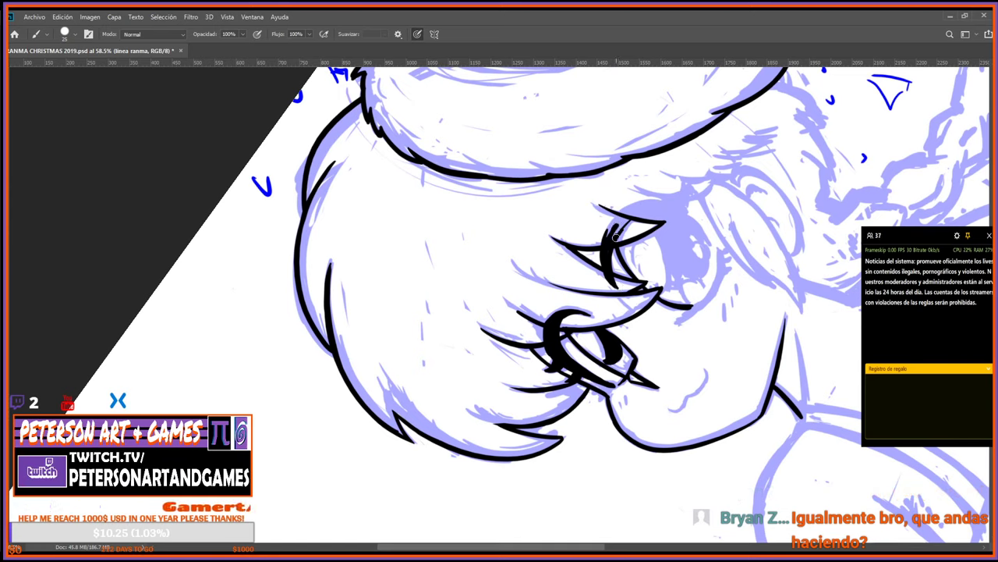
Extend the near eye's thick black upper lash line past the fringe strands toward the eye's outer corner.
{"action": "key", "text": "r"}
{"action": "mouse_move", "coordinate": [616, 399]}
{"action": "left_mouse_down"}
{"action": "mouse_move", "coordinate": [629, 199]}
{"action": "mouse_move", "coordinate": [679, 343]}
{"action": "left_mouse_up"}
{"action": "key", "text": "b"}
{"action": "left_click_drag", "start_coordinate": [563, 310], "coordinate": [573, 265]}
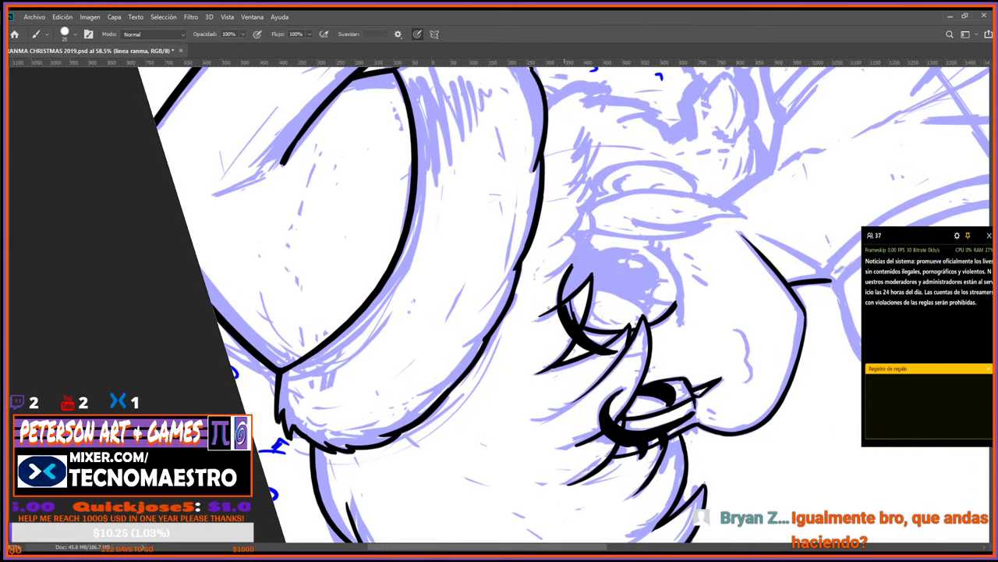
{"action": "mouse_move", "coordinate": [566, 312]}
{"action": "left_mouse_down"}
{"action": "mouse_move", "coordinate": [566, 280]}
{"action": "mouse_move", "coordinate": [571, 302]}
{"action": "mouse_move", "coordinate": [574, 262]}
{"action": "mouse_move", "coordinate": [573, 315]}
{"action": "mouse_move", "coordinate": [588, 255]}
{"action": "mouse_move", "coordinate": [431, 336]}
{"action": "left_mouse_up"}
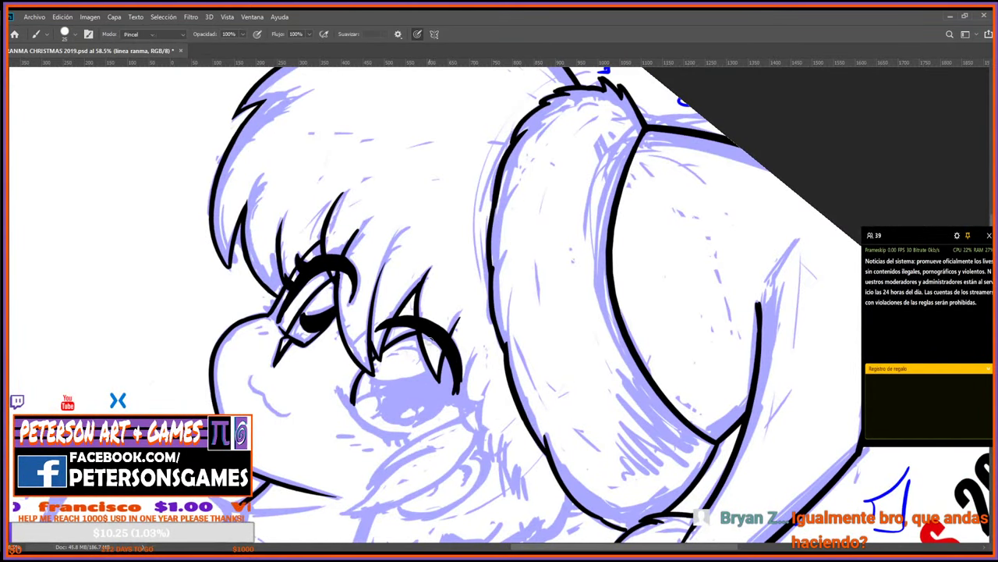
{"action": "key", "text": "e"}
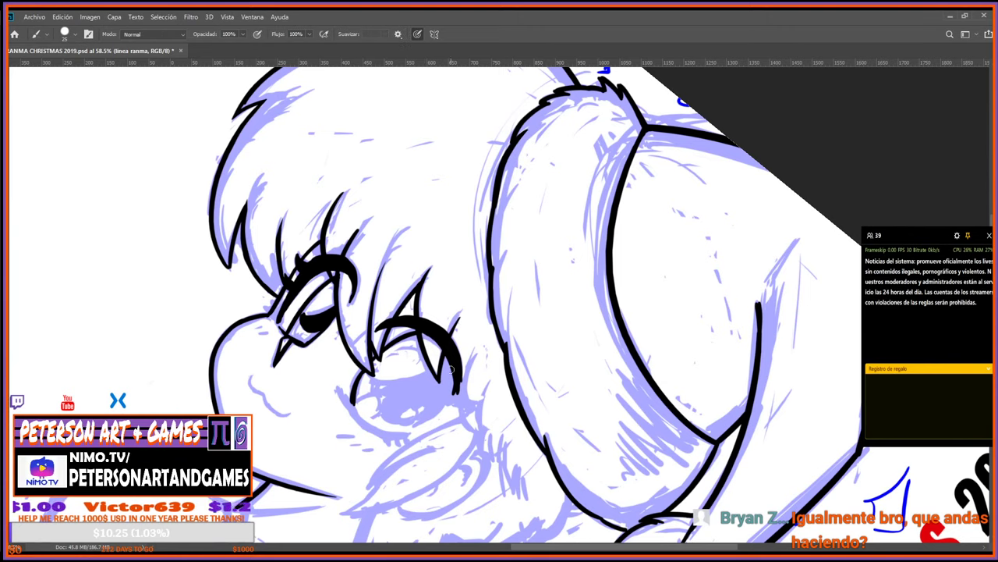
Refine the thickness and the outer end of the near eye's upper lash line with short brush strokes from different canvas angles.
{"action": "key", "text": "r"}
{"action": "left_click_drag", "start_coordinate": [450, 390], "coordinate": [665, 318]}
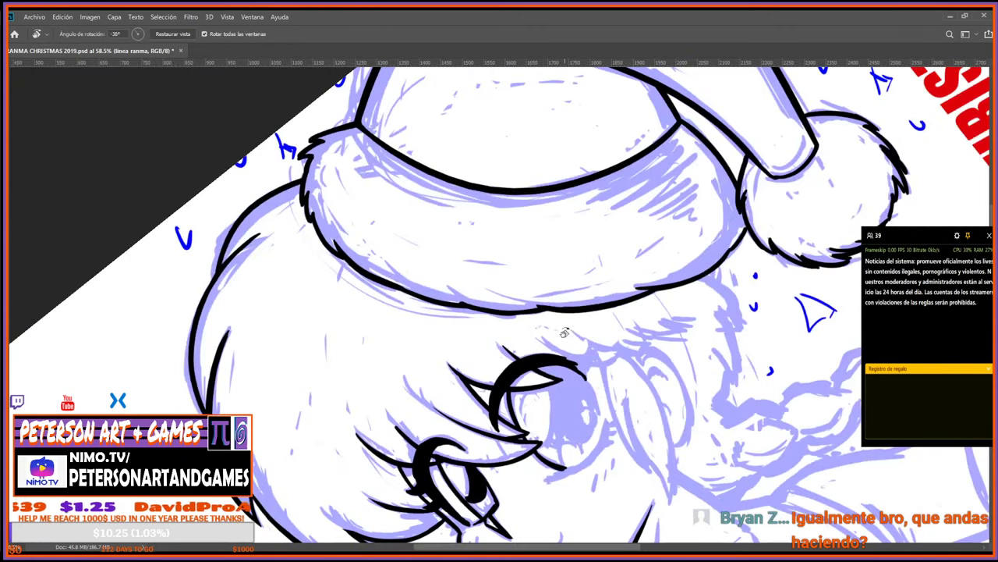
{"action": "left_click_drag", "start_coordinate": [565, 335], "coordinate": [624, 192]}
{"action": "left_click_drag", "start_coordinate": [613, 139], "coordinate": [614, 231]}
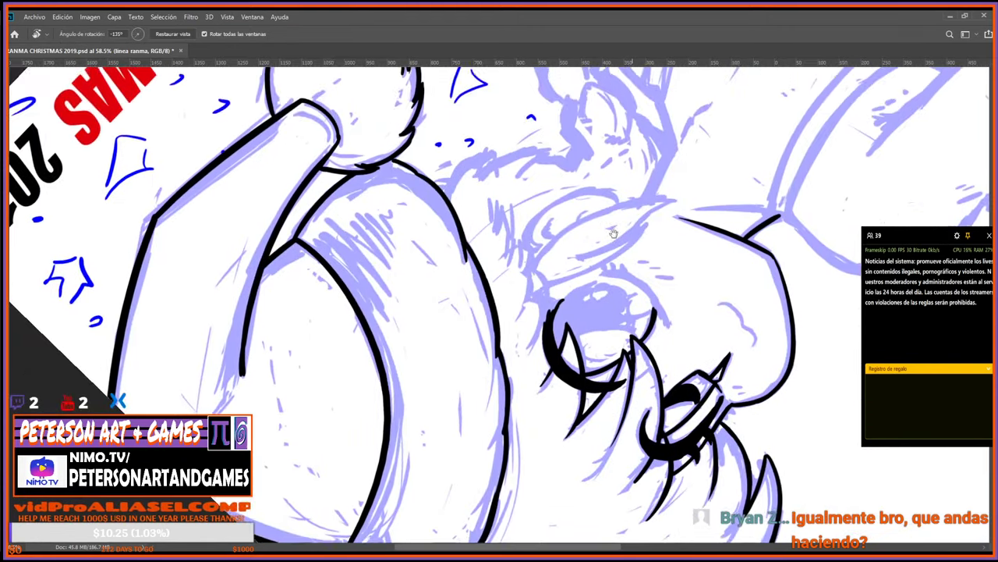
{"action": "key", "text": "b"}
{"action": "mouse_move", "coordinate": [565, 298]}
{"action": "left_mouse_down"}
{"action": "mouse_move", "coordinate": [549, 334]}
{"action": "mouse_move", "coordinate": [569, 295]}
{"action": "left_mouse_up"}
{"action": "key", "text": "r"}
{"action": "left_click_drag", "start_coordinate": [606, 408], "coordinate": [507, 181]}
{"action": "left_click_drag", "start_coordinate": [563, 390], "coordinate": [663, 223]}
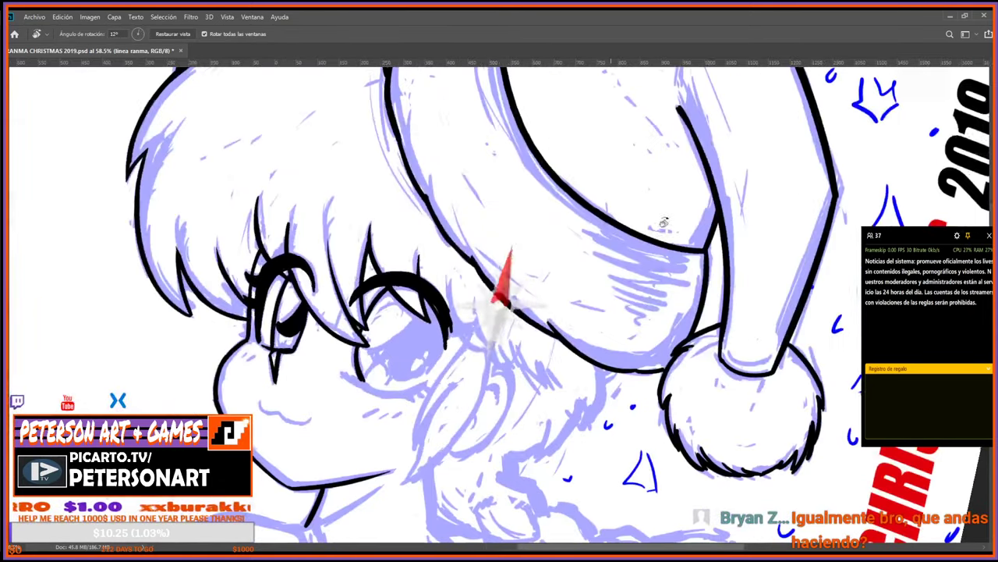
{"action": "key", "text": "b"}
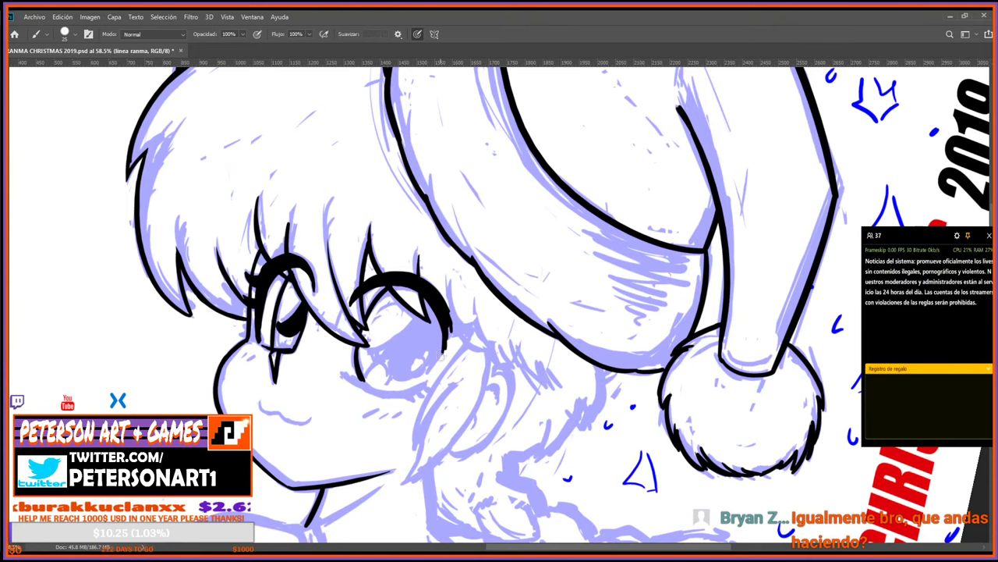
Ink the near eye's outer lash tail and the curved side contour running down from the lash line.
{"action": "key", "text": "r"}
{"action": "mouse_move", "coordinate": [442, 356]}
{"action": "left_mouse_down"}
{"action": "mouse_move", "coordinate": [521, 385]}
{"action": "mouse_move", "coordinate": [493, 394]}
{"action": "mouse_move", "coordinate": [495, 404]}
{"action": "left_mouse_up"}
{"action": "key", "text": "b"}
{"action": "left_click_drag", "start_coordinate": [477, 353], "coordinate": [497, 403]}
{"action": "key", "text": "r"}
{"action": "mouse_move", "coordinate": [546, 355]}
{"action": "left_mouse_down"}
{"action": "mouse_move", "coordinate": [647, 263]}
{"action": "mouse_move", "coordinate": [606, 197]}
{"action": "mouse_move", "coordinate": [543, 320]}
{"action": "mouse_move", "coordinate": [499, 288]}
{"action": "mouse_move", "coordinate": [443, 302]}
{"action": "left_mouse_up"}
{"action": "key", "text": "b"}
{"action": "key", "text": "r"}
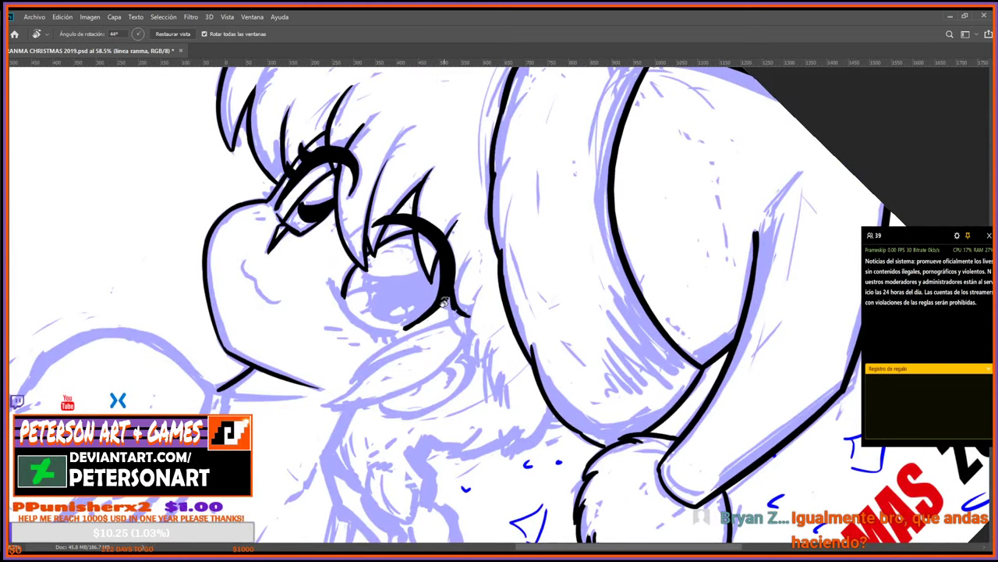
Trim the near eye's lash tail to a sharp point and fill its junction with the side contour black.
{"action": "key", "text": "e"}
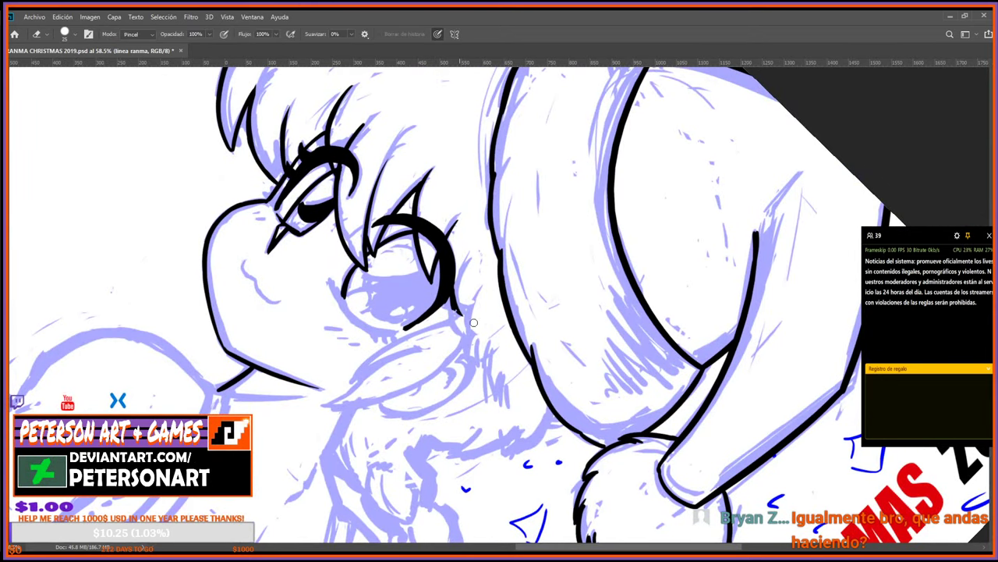
{"action": "key", "text": "b"}
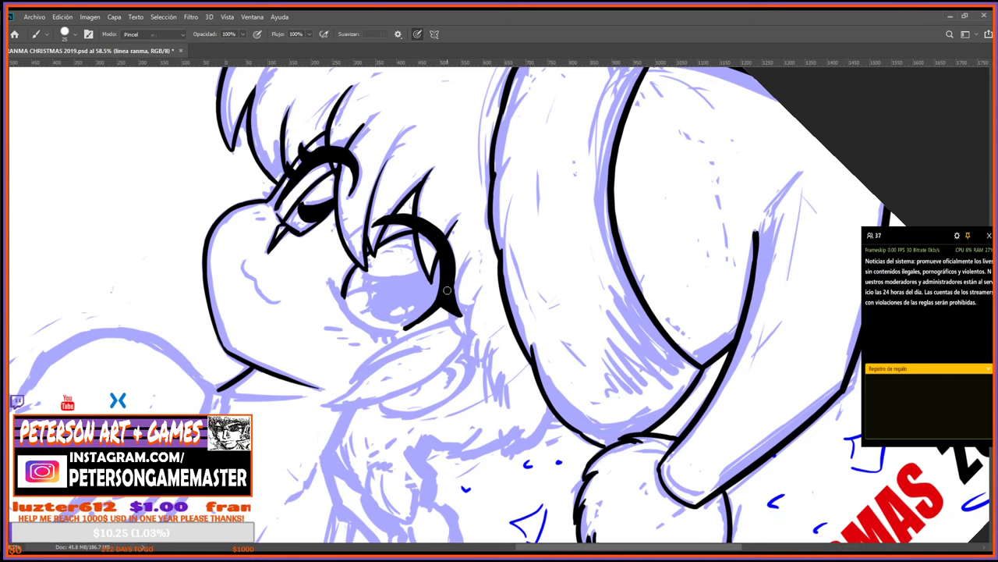
{"action": "key", "text": "e"}
{"action": "key", "text": "b"}
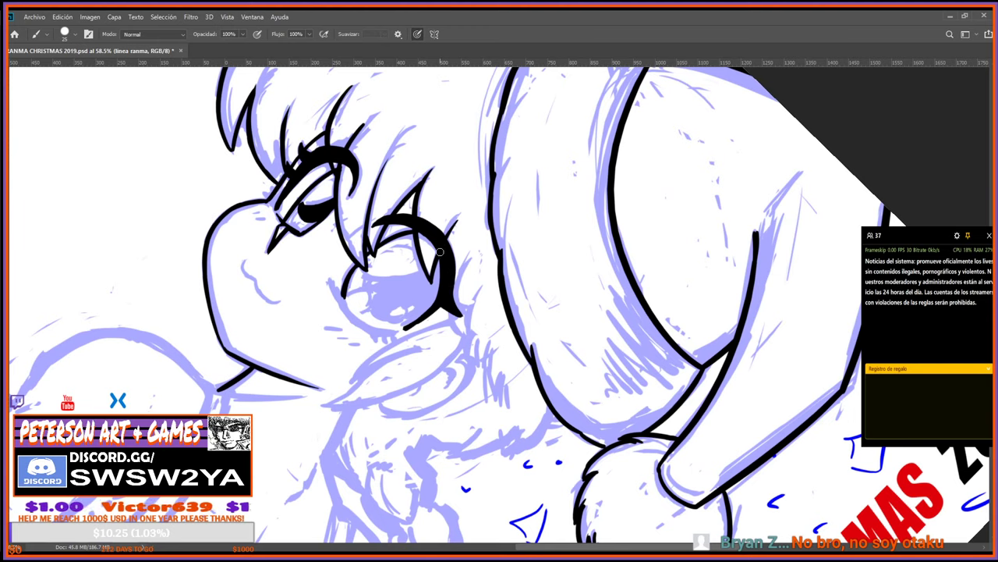
Ink the near eye's large oval pupil solid black, joined to the upper lash line, and draw the iris's inner edge.
{"action": "key", "text": "r"}
{"action": "left_click_drag", "start_coordinate": [517, 285], "coordinate": [461, 377]}
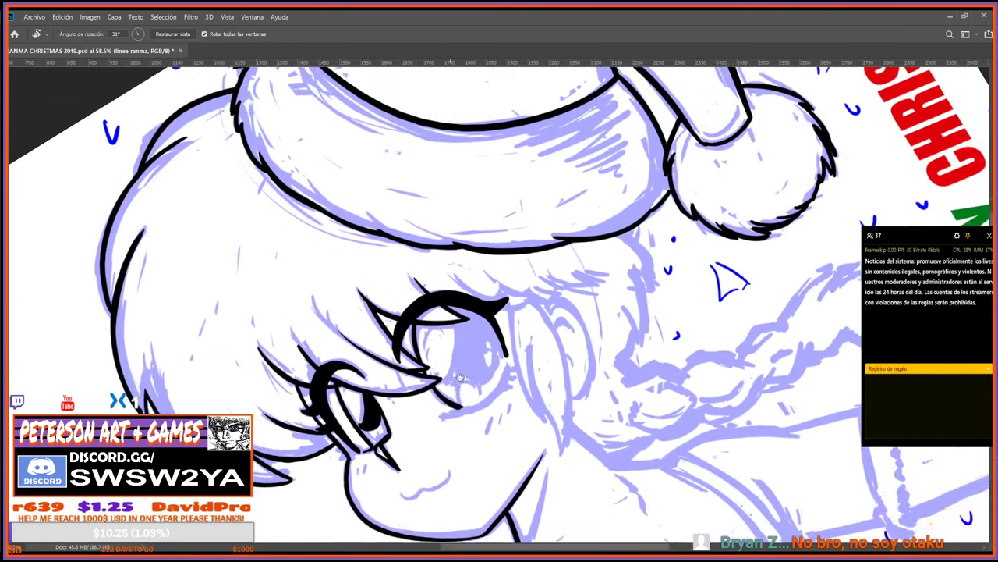
{"action": "key", "text": "Escape"}
{"action": "key", "text": "b"}
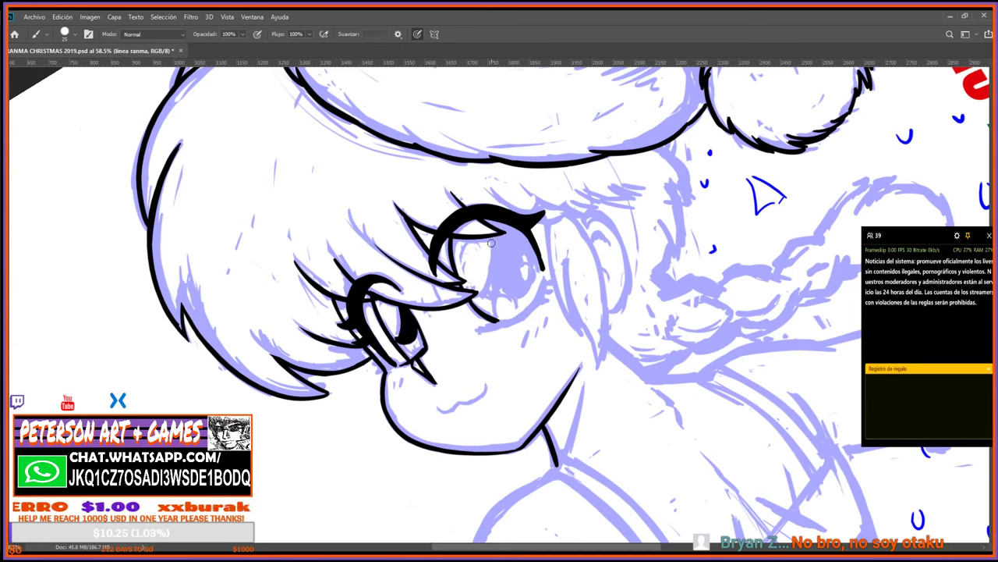
{"action": "mouse_move", "coordinate": [491, 242]}
{"action": "left_mouse_down"}
{"action": "mouse_move", "coordinate": [518, 295]}
{"action": "mouse_move", "coordinate": [532, 282]}
{"action": "mouse_move", "coordinate": [525, 242]}
{"action": "mouse_move", "coordinate": [498, 252]}
{"action": "mouse_move", "coordinate": [496, 241]}
{"action": "mouse_move", "coordinate": [510, 290]}
{"action": "mouse_move", "coordinate": [505, 248]}
{"action": "mouse_move", "coordinate": [514, 290]}
{"action": "mouse_move", "coordinate": [526, 270]}
{"action": "mouse_move", "coordinate": [516, 245]}
{"action": "mouse_move", "coordinate": [523, 290]}
{"action": "left_mouse_up"}
{"action": "mouse_move", "coordinate": [517, 236]}
{"action": "left_mouse_down"}
{"action": "mouse_move", "coordinate": [522, 261]}
{"action": "mouse_move", "coordinate": [512, 238]}
{"action": "mouse_move", "coordinate": [500, 238]}
{"action": "mouse_move", "coordinate": [507, 230]}
{"action": "left_mouse_up"}
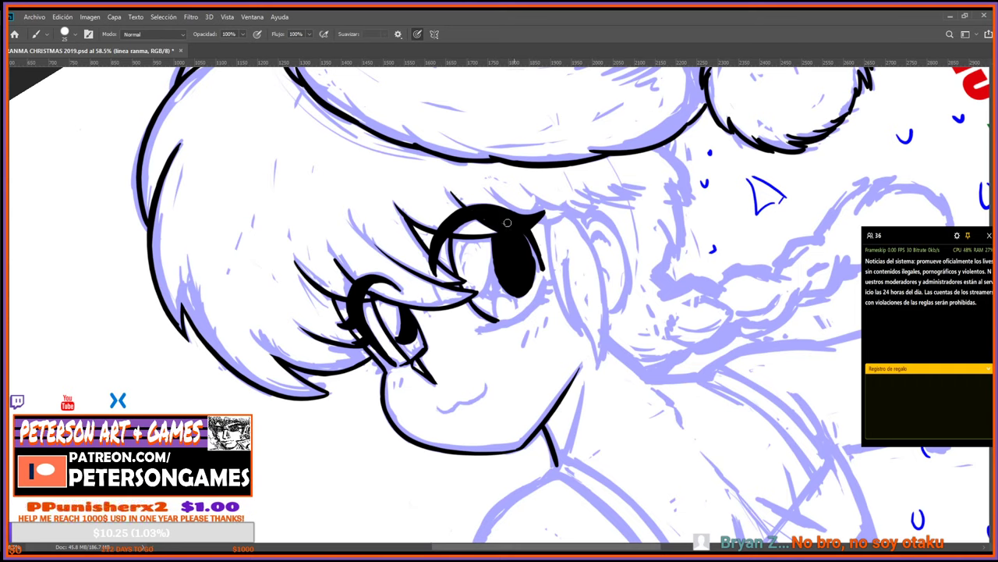
{"action": "mouse_move", "coordinate": [527, 236]}
{"action": "left_mouse_down"}
{"action": "mouse_move", "coordinate": [532, 264]}
{"action": "mouse_move", "coordinate": [481, 295]}
{"action": "mouse_move", "coordinate": [493, 255]}
{"action": "left_mouse_up"}
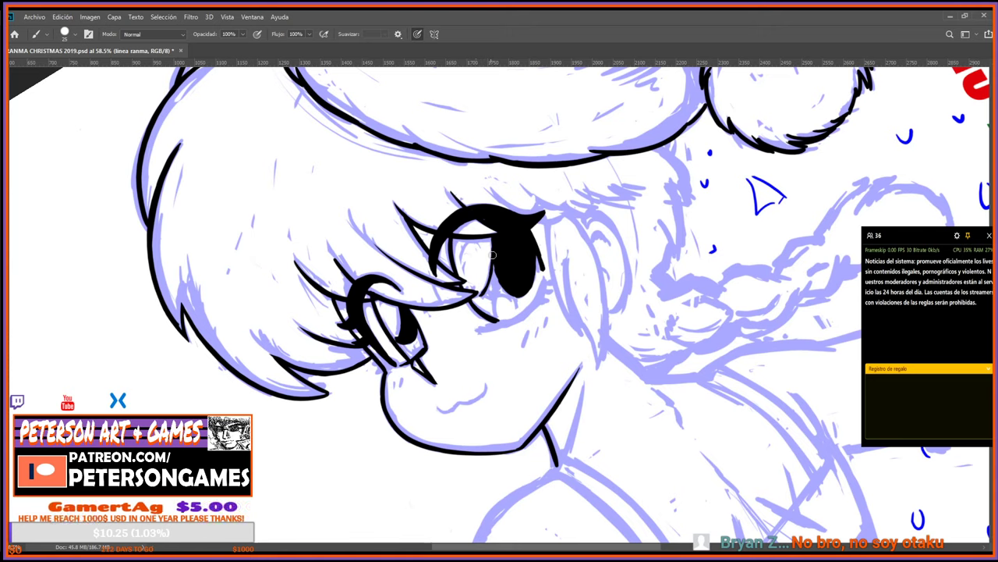
Clean up the edges of the near eye's pupil, iris and side contour with alternating eraser and brush strokes.
{"action": "key", "text": "r"}
{"action": "mouse_move", "coordinate": [612, 267]}
{"action": "left_mouse_down"}
{"action": "mouse_move", "coordinate": [624, 336]}
{"action": "mouse_move", "coordinate": [523, 381]}
{"action": "left_mouse_up"}
{"action": "key", "text": "e"}
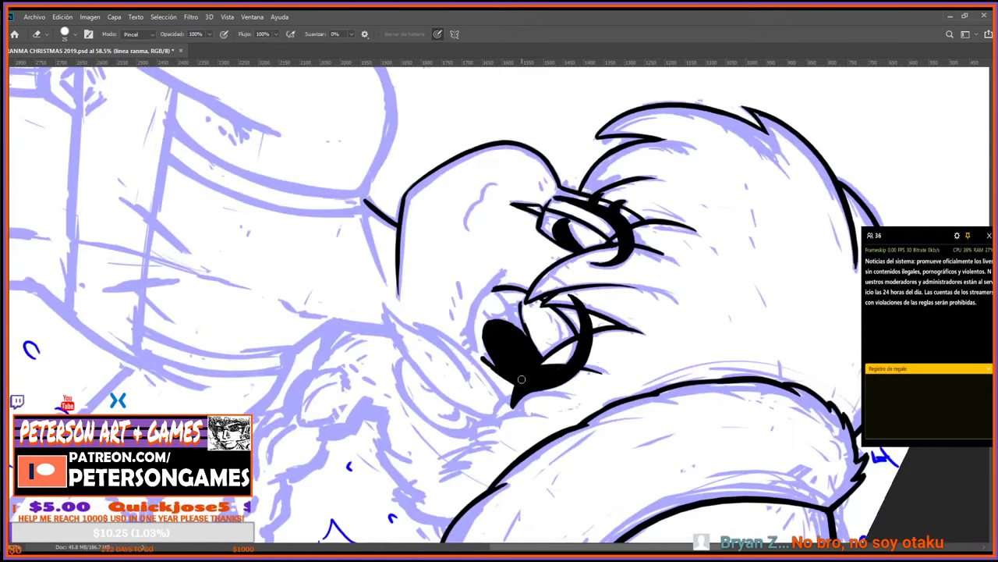
{"action": "mouse_move", "coordinate": [528, 325]}
{"action": "left_mouse_down"}
{"action": "mouse_move", "coordinate": [646, 431]}
{"action": "mouse_move", "coordinate": [681, 406]}
{"action": "left_mouse_up"}
{"action": "key", "text": "r"}
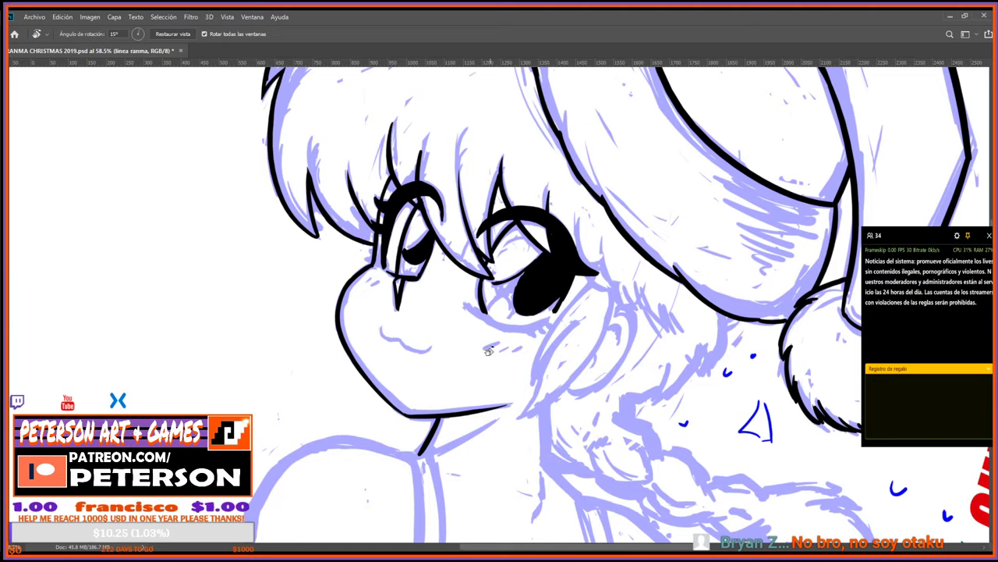
{"action": "left_click_drag", "start_coordinate": [488, 350], "coordinate": [479, 404]}
{"action": "key", "text": "b"}
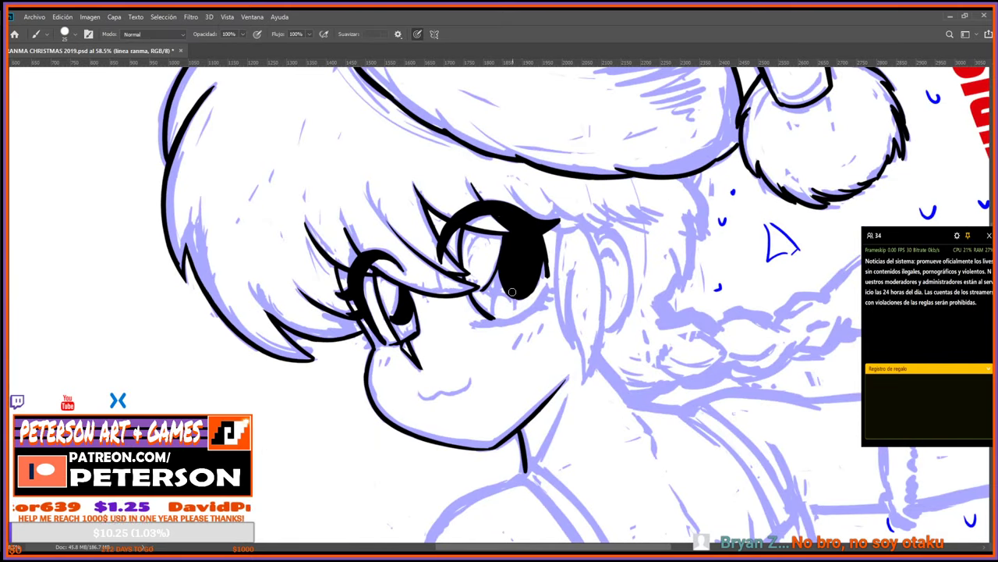
{"action": "key", "text": "e"}
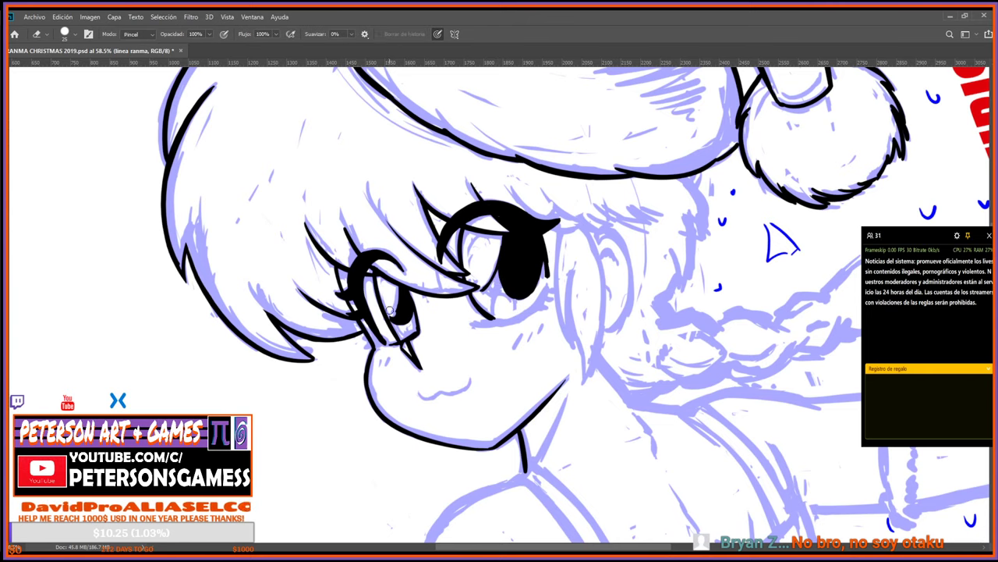
{"action": "key", "text": "b"}
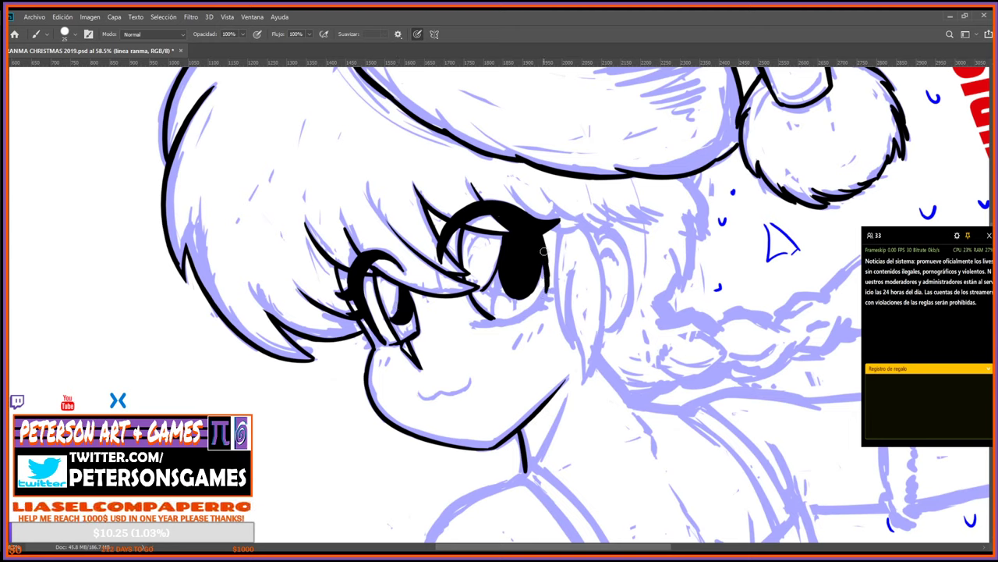
Ink the near eye's curved lower lid, closing the contour between the inner and outer corners.
{"action": "key", "text": "e"}
{"action": "key", "text": "r"}
{"action": "left_click_drag", "start_coordinate": [552, 315], "coordinate": [452, 320]}
{"action": "left_click_drag", "start_coordinate": [586, 403], "coordinate": [611, 341]}
{"action": "left_click_drag", "start_coordinate": [496, 412], "coordinate": [559, 456]}
{"action": "key", "text": "b"}
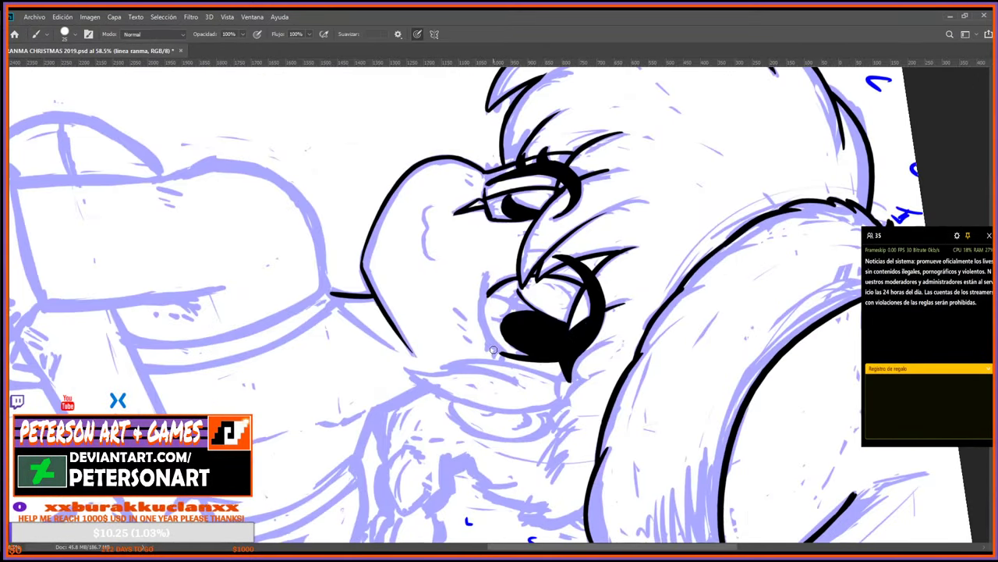
{"action": "mouse_move", "coordinate": [488, 288]}
{"action": "left_mouse_down"}
{"action": "mouse_move", "coordinate": [483, 316]}
{"action": "mouse_move", "coordinate": [507, 355]}
{"action": "mouse_move", "coordinate": [518, 251]}
{"action": "left_mouse_up"}
{"action": "key", "text": "r"}
{"action": "key", "text": "b"}
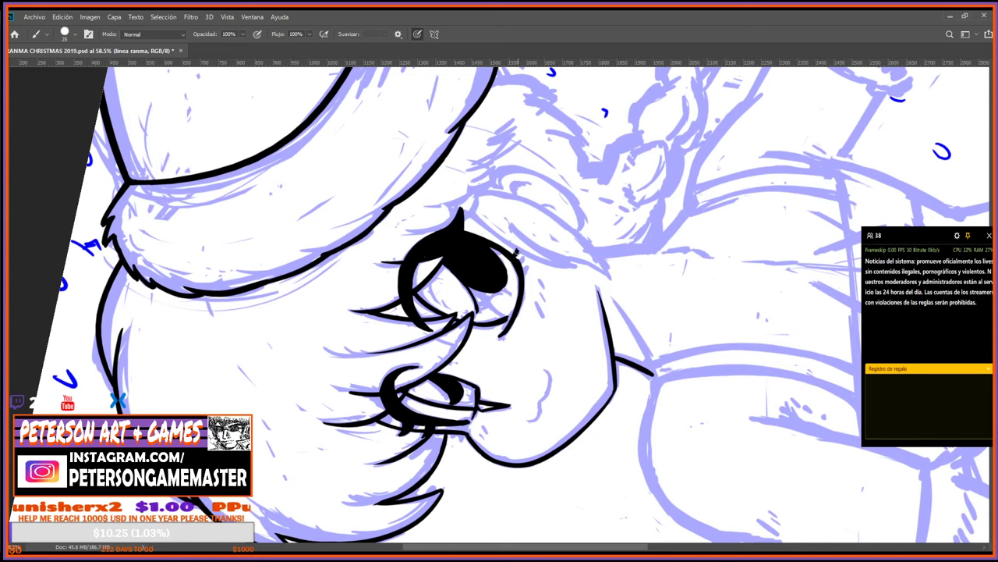
Add small pointed lower lashes at the near eye's outer corner and trim their tips.
{"action": "key", "text": "e"}
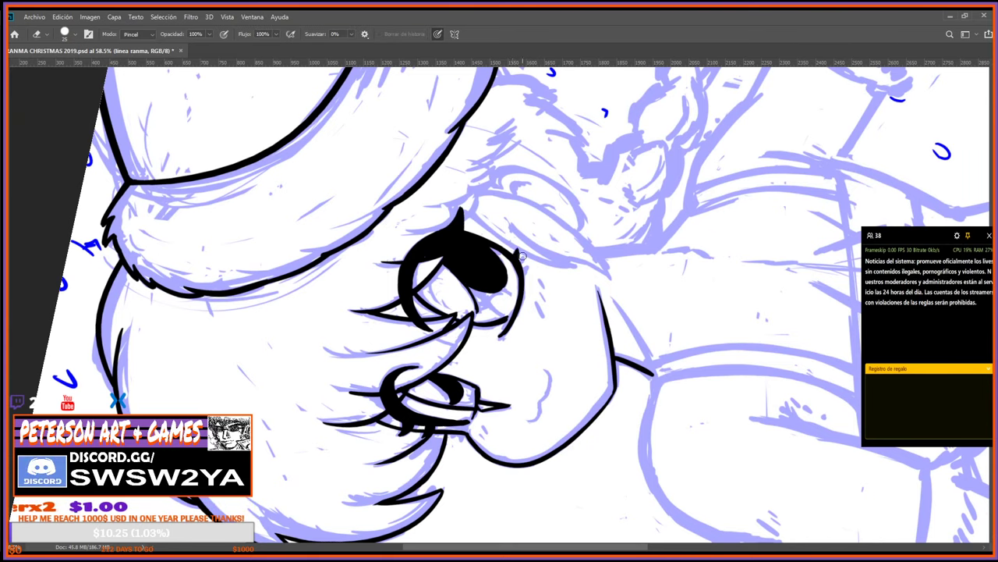
{"action": "key", "text": "b"}
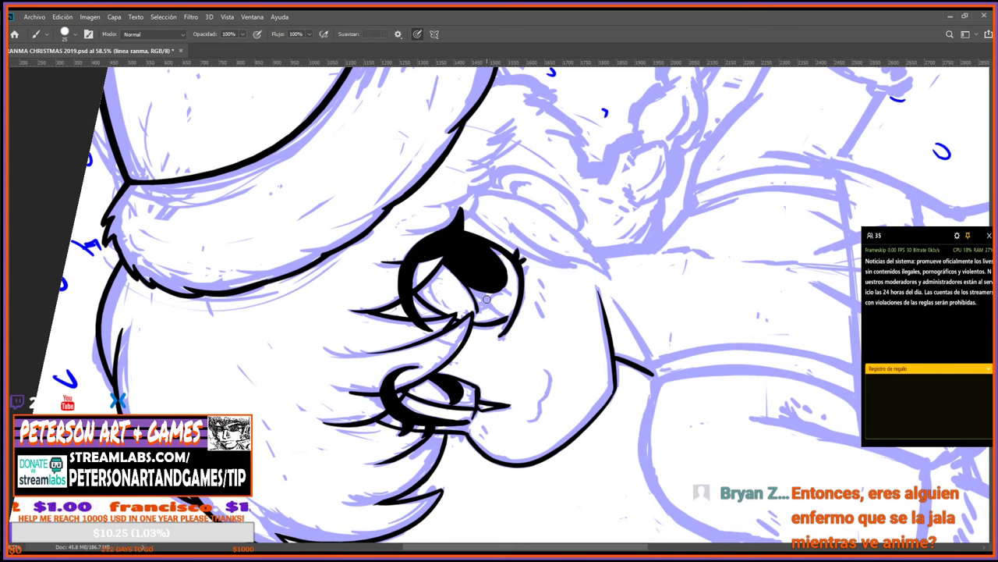
{"action": "key", "text": "e"}
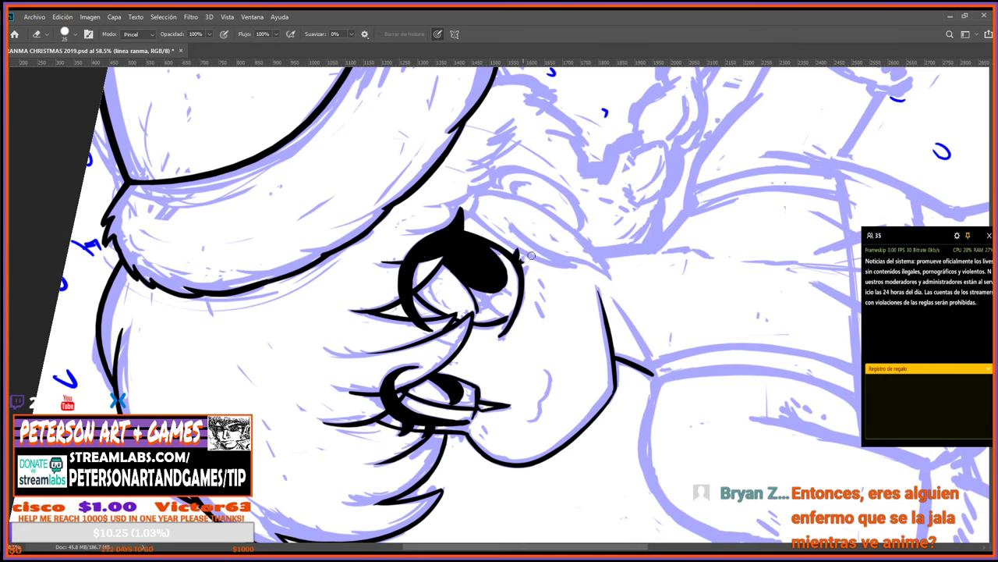
{"action": "key", "text": "b"}
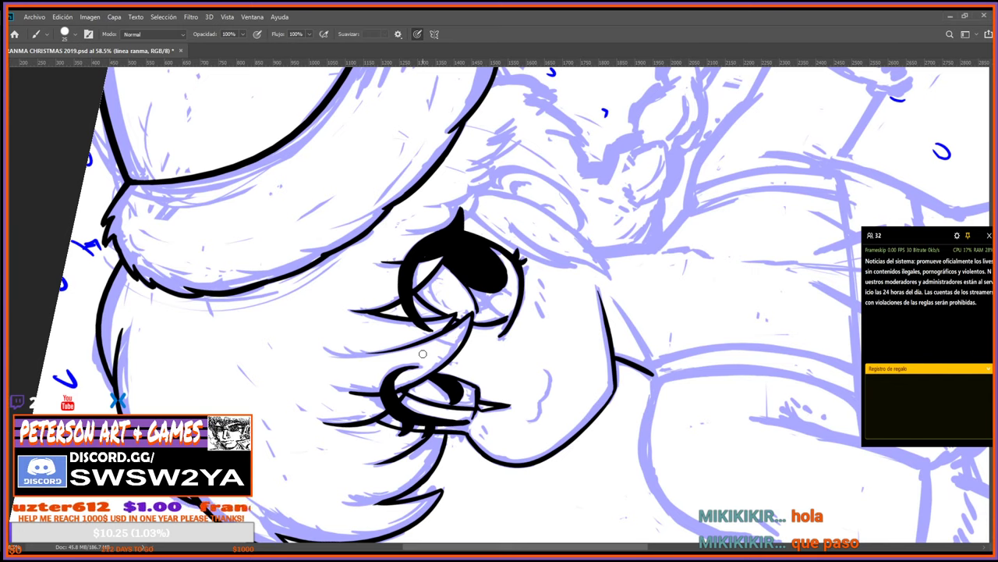
{"action": "key", "text": "r"}
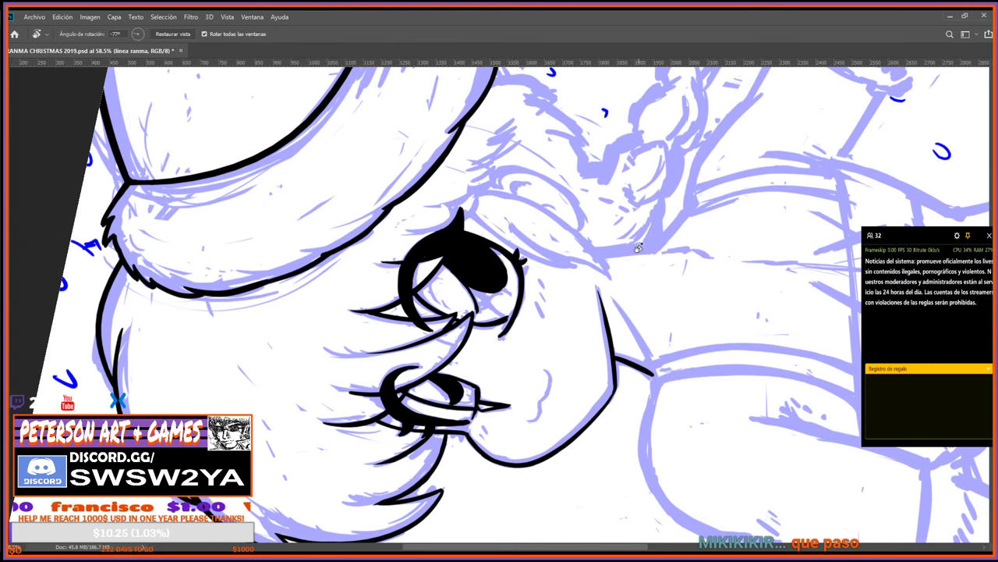
{"action": "mouse_move", "coordinate": [654, 246]}
{"action": "left_mouse_down"}
{"action": "mouse_move", "coordinate": [671, 296]}
{"action": "mouse_move", "coordinate": [491, 470]}
{"action": "left_mouse_up"}
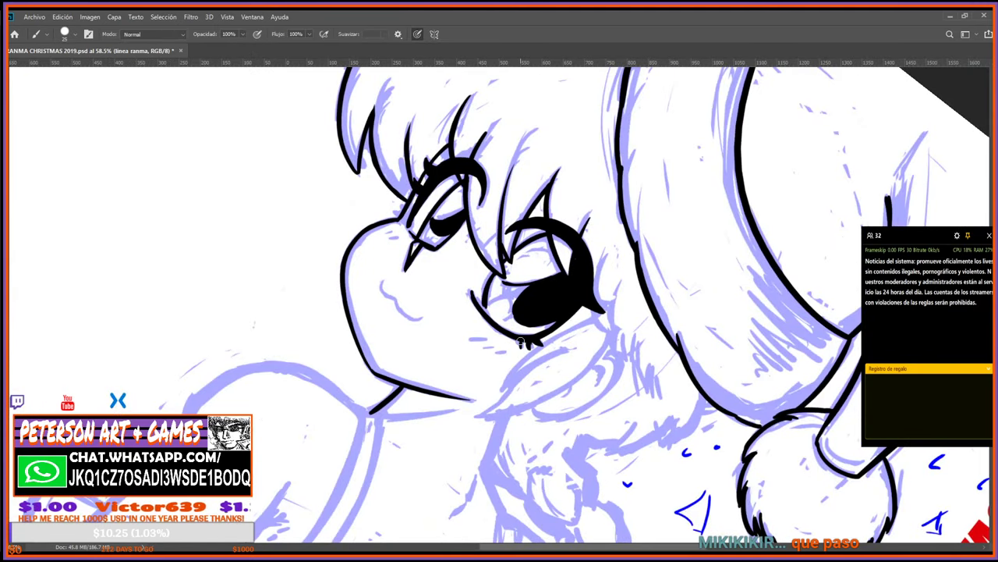
Ink small lower lashes at the far eye's outer corner beside the cheek and clean up their edges.
{"action": "key", "text": "r"}
{"action": "mouse_move", "coordinate": [519, 340]}
{"action": "left_mouse_down"}
{"action": "mouse_move", "coordinate": [593, 304]}
{"action": "mouse_move", "coordinate": [624, 258]}
{"action": "mouse_move", "coordinate": [631, 225]}
{"action": "left_mouse_up"}
{"action": "key", "text": "b"}
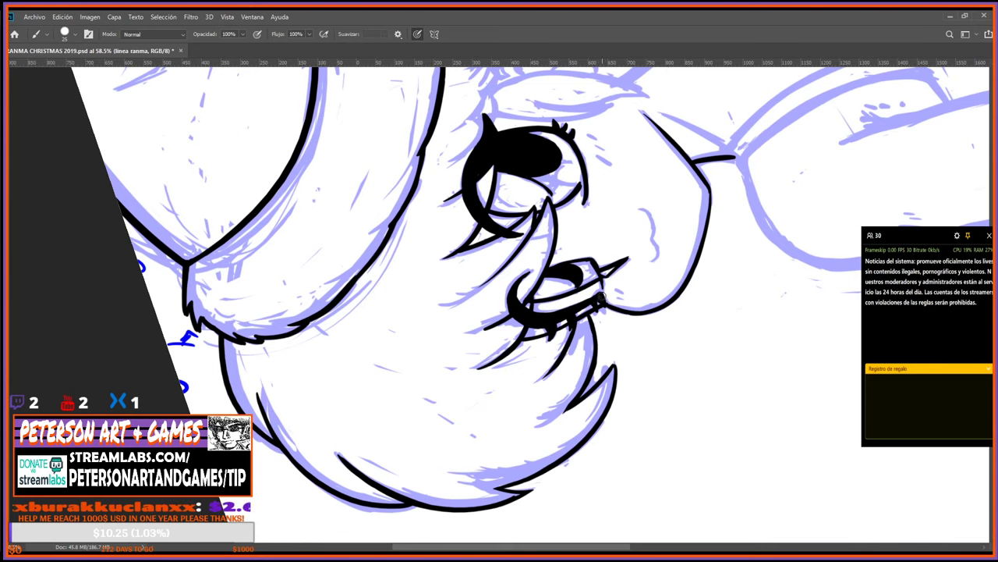
{"action": "key", "text": "r"}
{"action": "mouse_move", "coordinate": [605, 300]}
{"action": "left_mouse_down"}
{"action": "mouse_move", "coordinate": [559, 499]}
{"action": "mouse_move", "coordinate": [471, 501]}
{"action": "left_mouse_up"}
{"action": "key", "text": "b"}
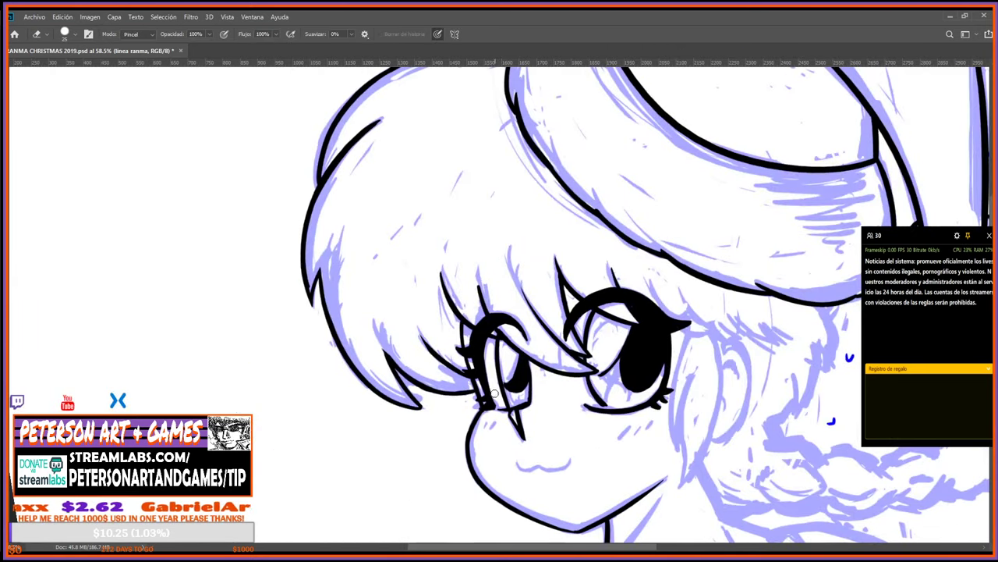
{"action": "key", "text": "b"}
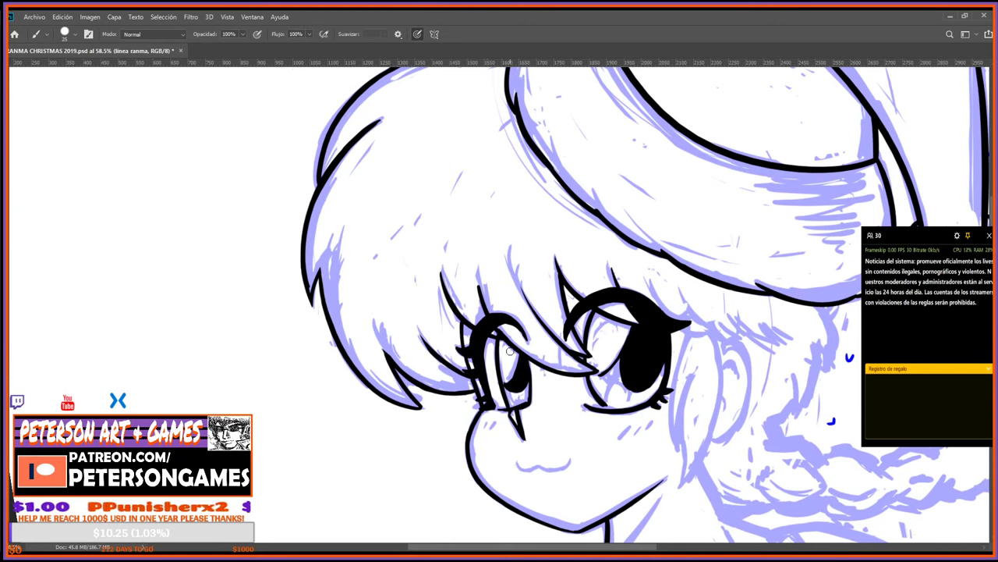
Ink the far eye's inner iris edge up to the fringe strand and touch up the line.
{"action": "left_click_drag", "start_coordinate": [624, 309], "coordinate": [581, 280]}
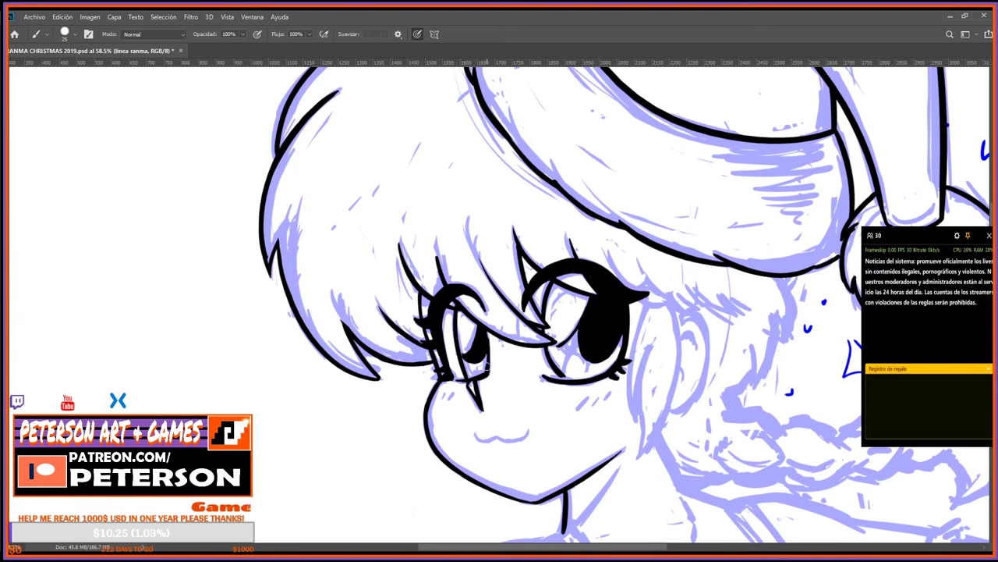
{"action": "key", "text": "e"}
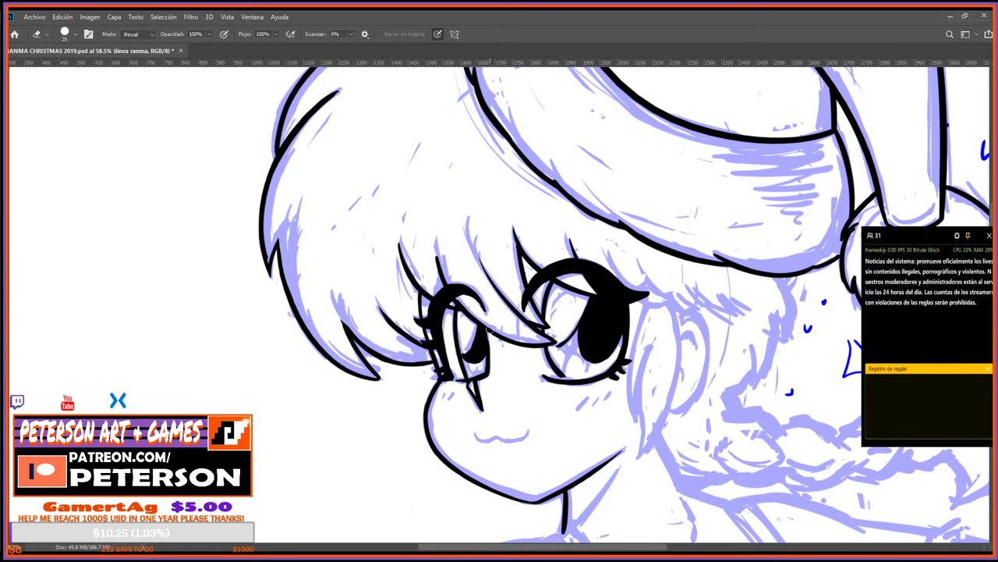
{"action": "key", "text": "b"}
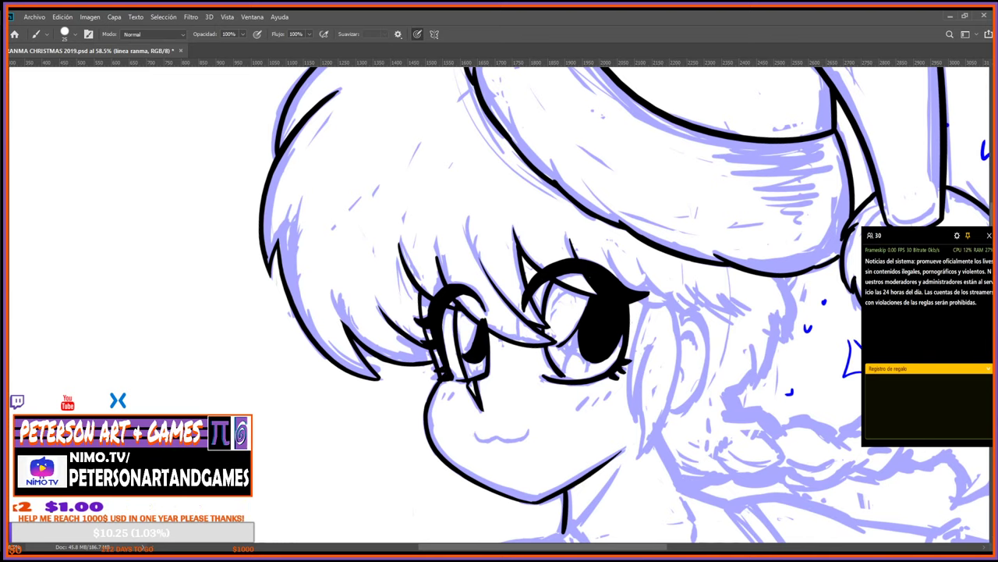
{"action": "key", "text": "e"}
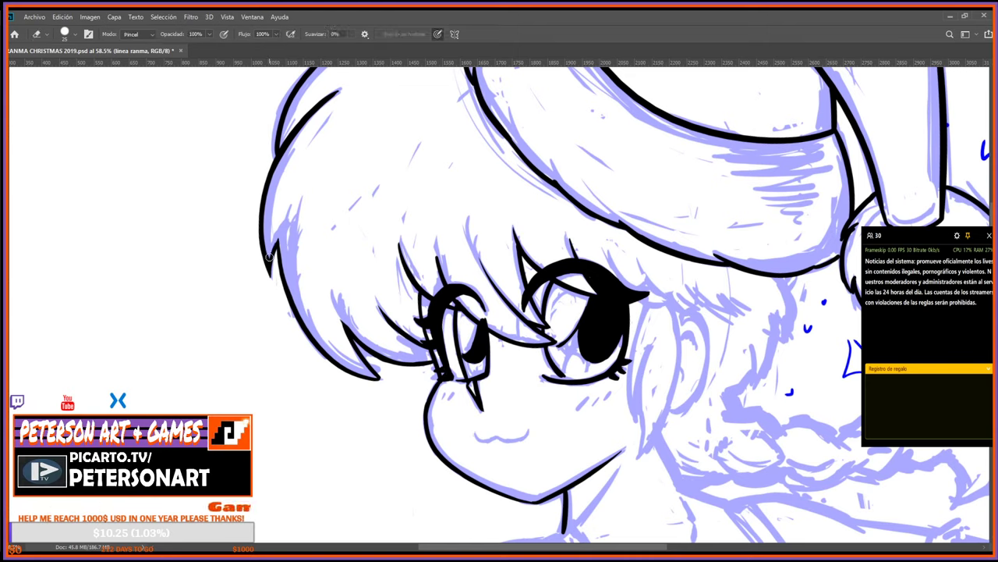
Touch up the notch and pointed tip on the outer edge of the hair, refining the line with brush and eraser.
{"action": "key", "text": "b"}
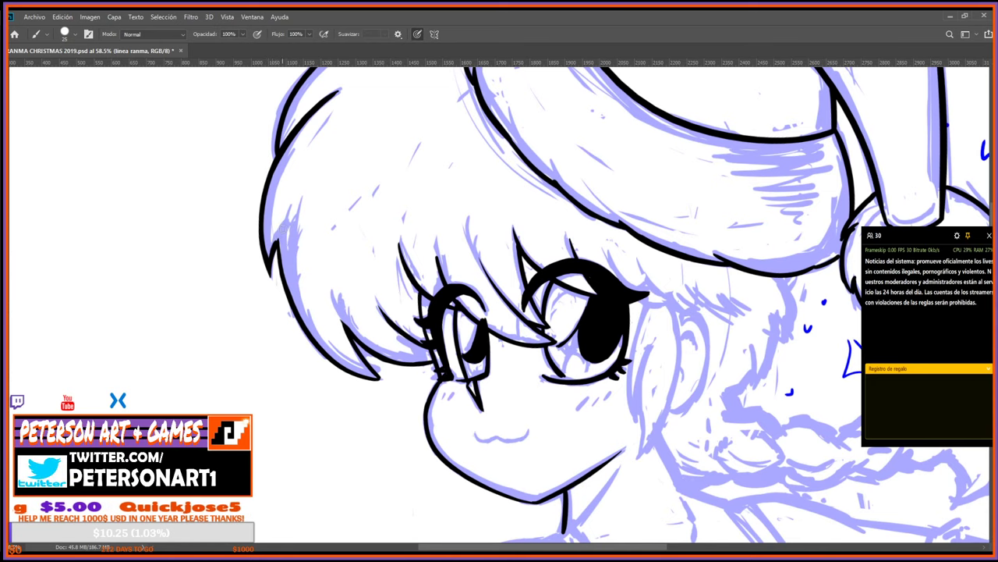
{"action": "key", "text": "e"}
{"action": "key", "text": "b"}
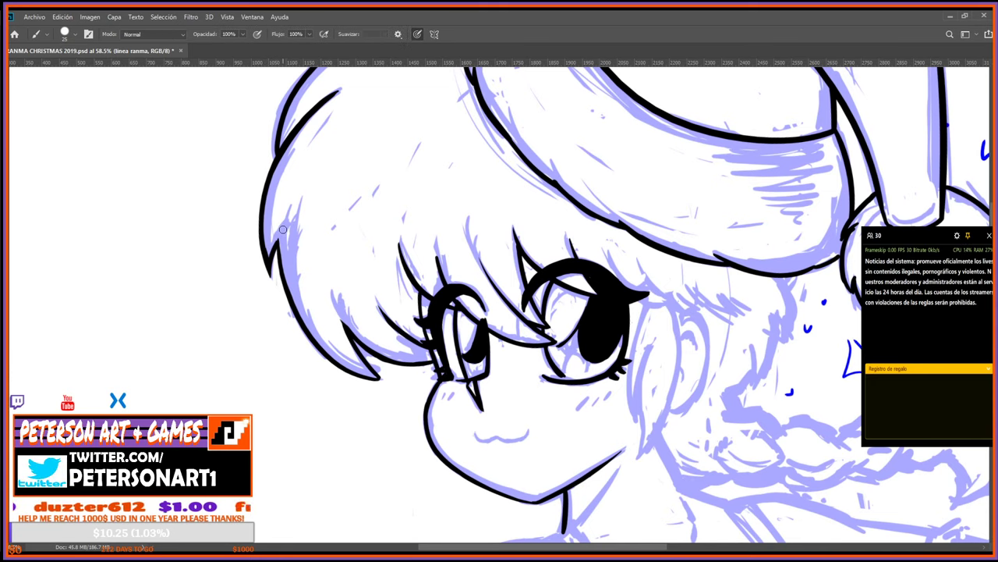
{"action": "key", "text": "e"}
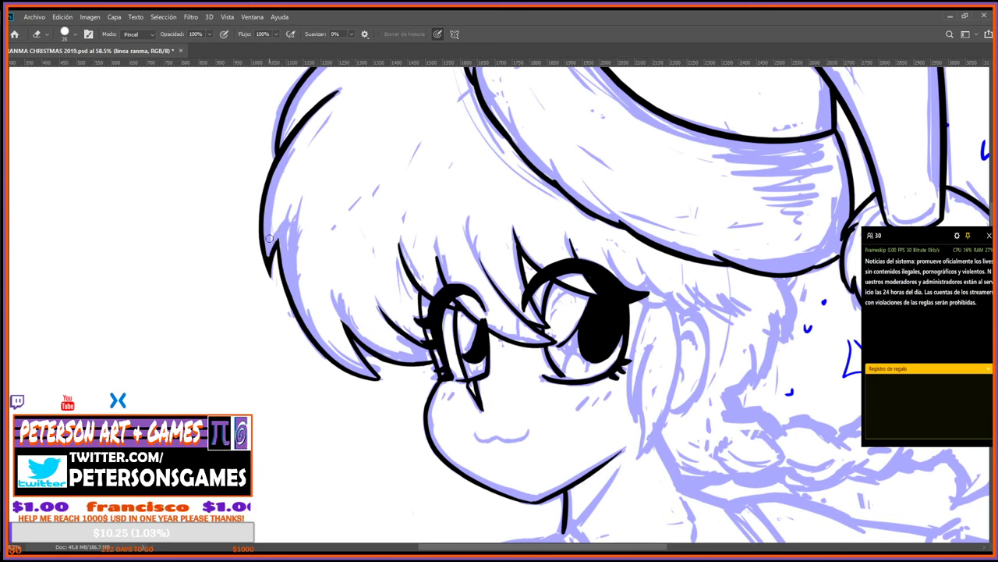
{"action": "key", "text": "b"}
{"action": "key", "text": "e"}
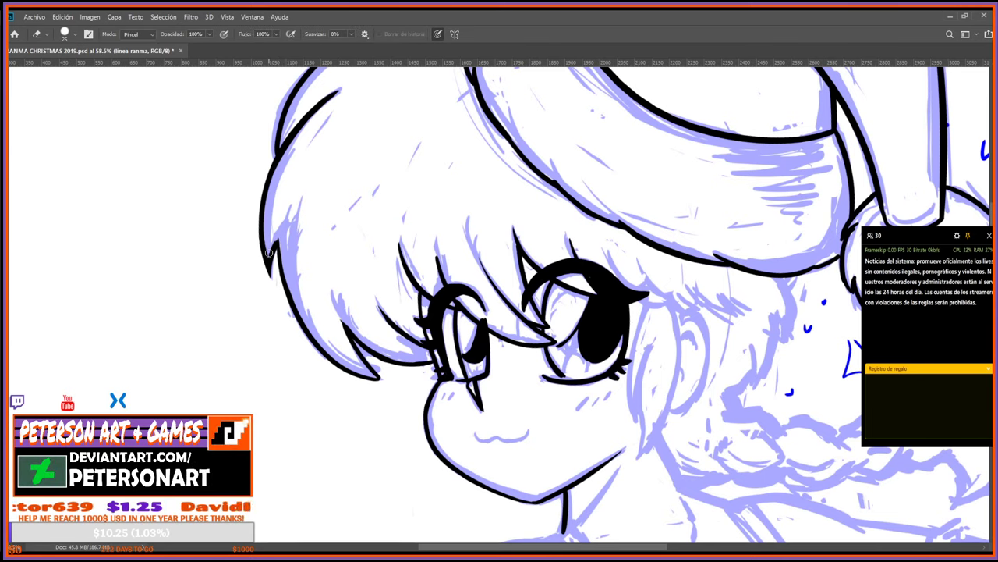
{"action": "key", "text": "b"}
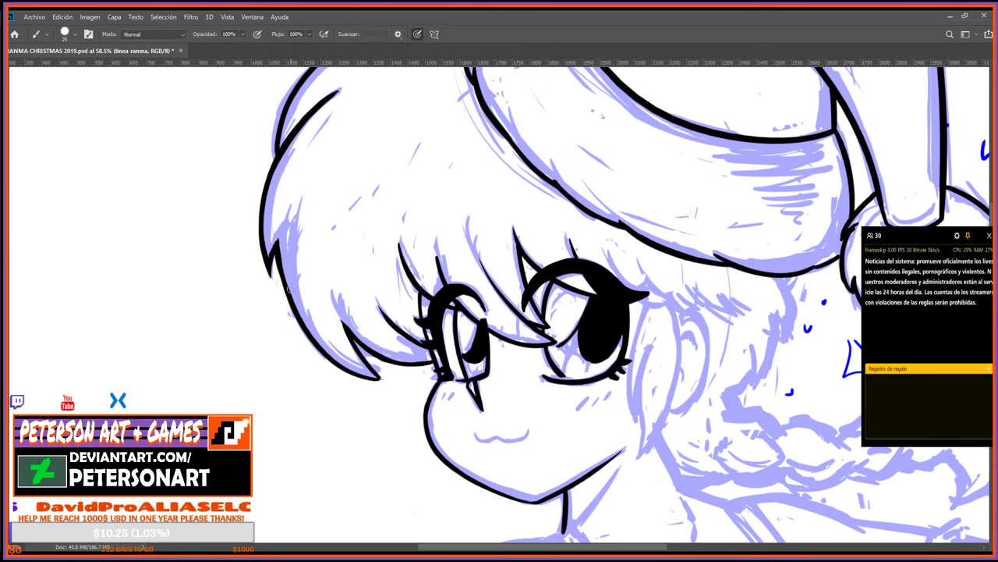
{"action": "key", "text": "e"}
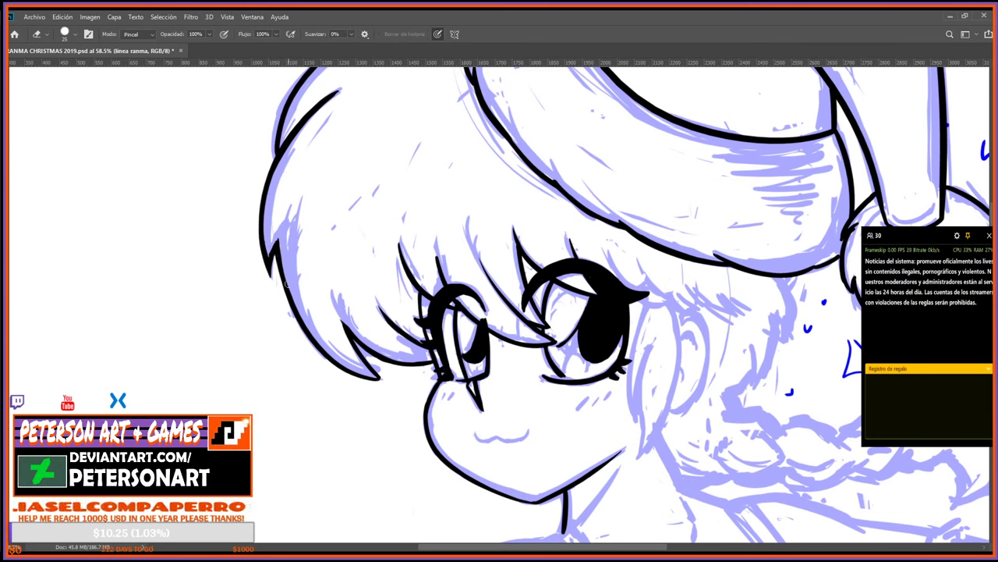
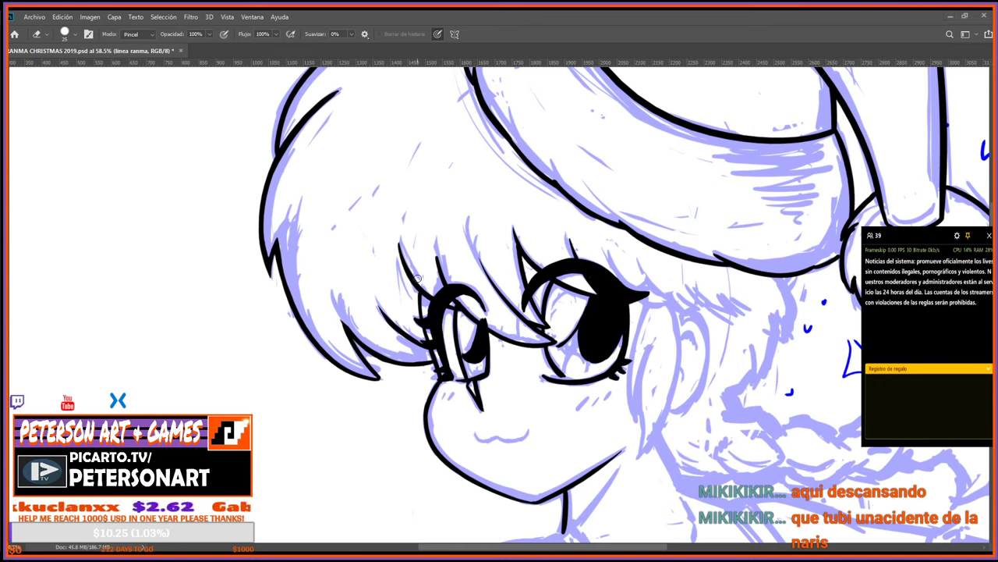
Refine the far eye's outer contour and lower corner beneath the fringe strands, cleaning up the line edges.
{"action": "key", "text": "b"}
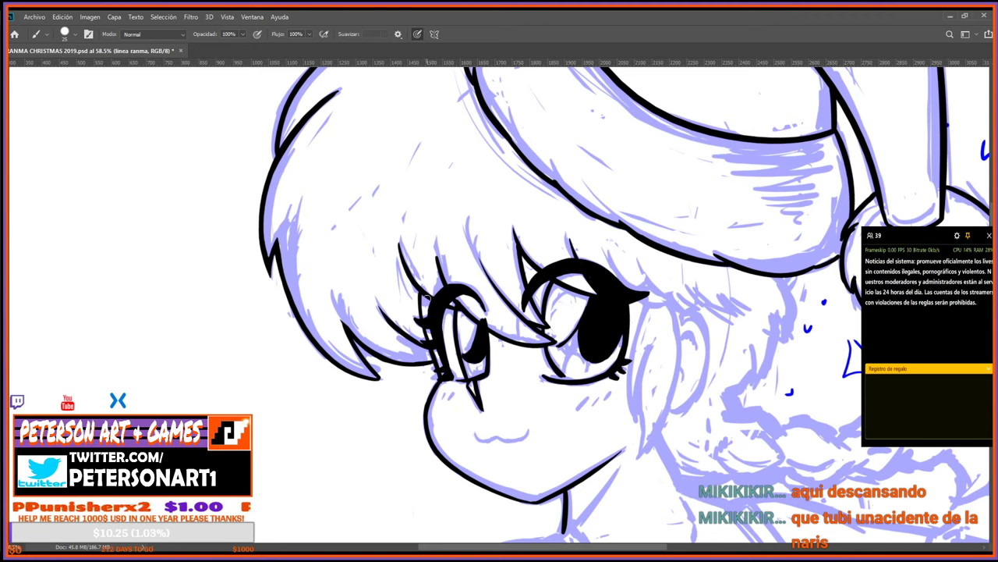
{"action": "key", "text": "e"}
{"action": "key", "text": "b"}
{"action": "key", "text": "e"}
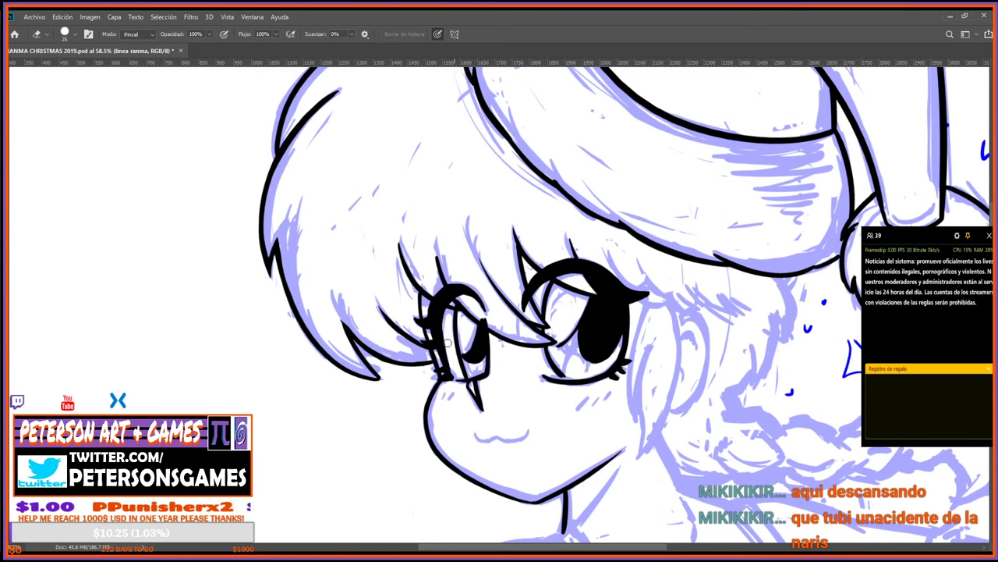
{"action": "key", "text": "b"}
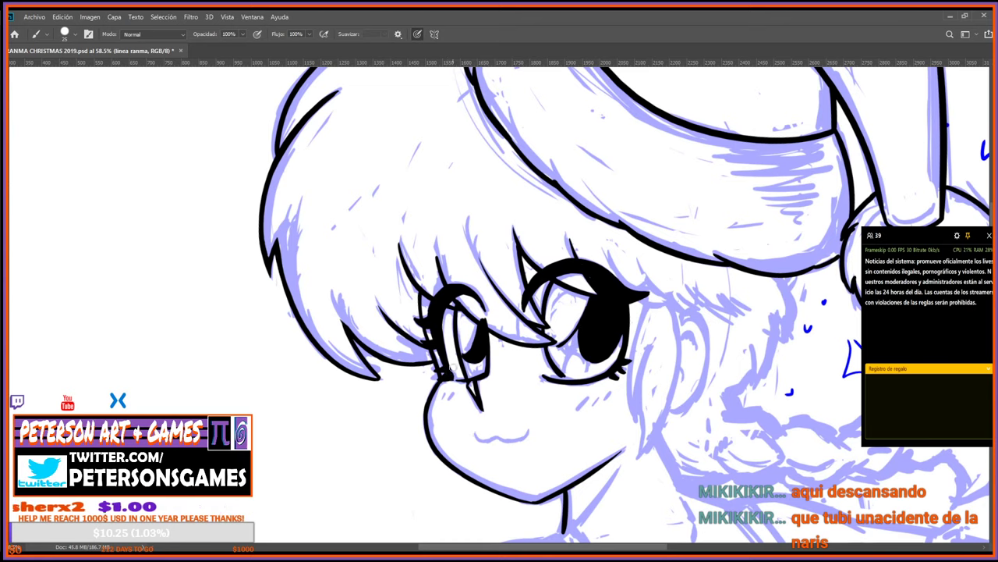
{"action": "key", "text": "e"}
{"action": "key", "text": "b"}
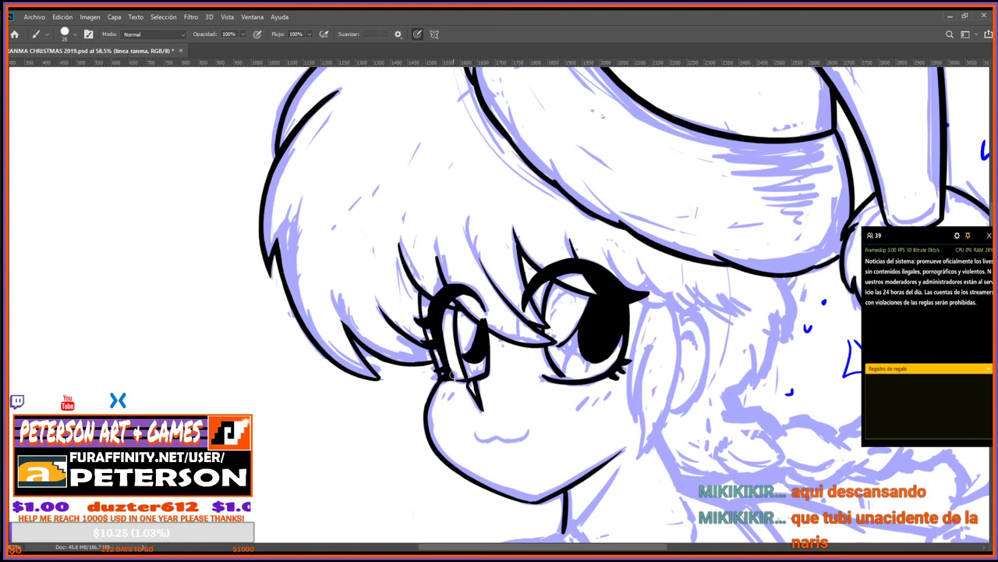
{"action": "key", "text": "e"}
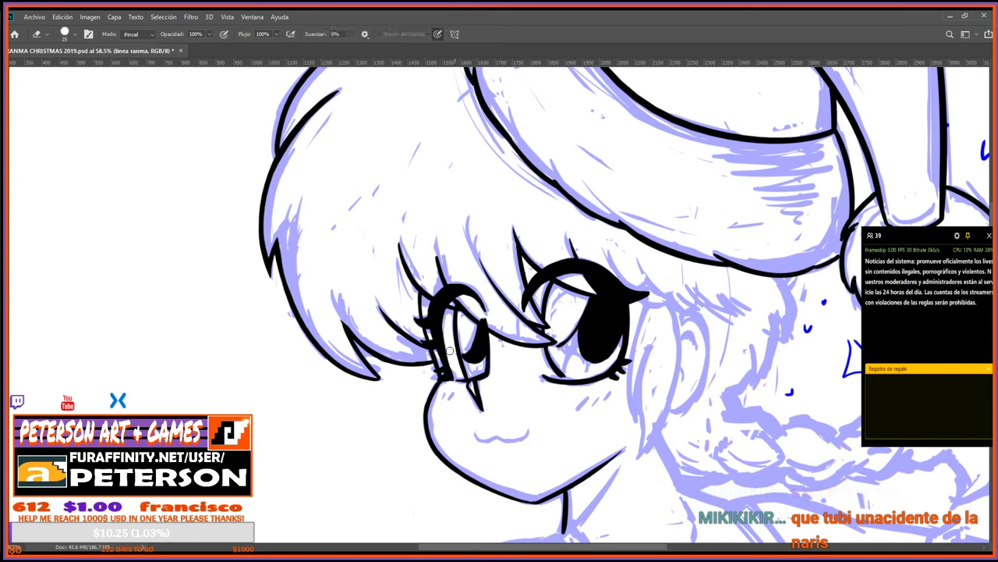
{"action": "key", "text": "b"}
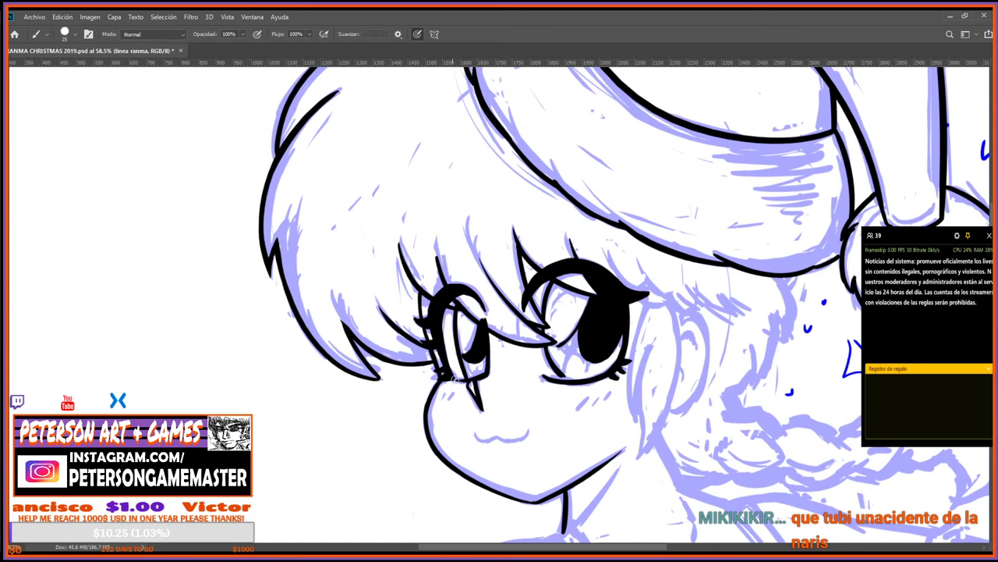
Ink the short diagonal blush marks on the cheeks below the far eye and the near eye.
{"action": "key", "text": "r"}
{"action": "mouse_move", "coordinate": [455, 380]}
{"action": "left_mouse_down"}
{"action": "mouse_move", "coordinate": [733, 404]}
{"action": "mouse_move", "coordinate": [569, 360]}
{"action": "mouse_move", "coordinate": [525, 405]}
{"action": "left_mouse_up"}
{"action": "key", "text": "b"}
{"action": "key", "text": "r"}
{"action": "key", "text": "b"}
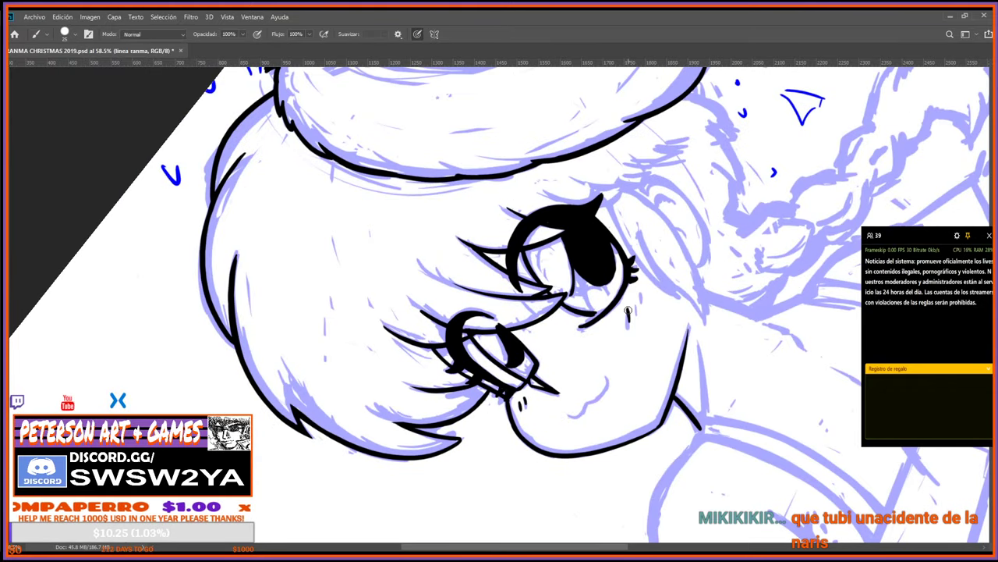
{"action": "mouse_move", "coordinate": [628, 311]}
{"action": "left_mouse_down"}
{"action": "mouse_move", "coordinate": [629, 319]}
{"action": "mouse_move", "coordinate": [639, 295]}
{"action": "mouse_move", "coordinate": [710, 455]}
{"action": "mouse_move", "coordinate": [538, 496]}
{"action": "mouse_move", "coordinate": [804, 212]}
{"action": "mouse_move", "coordinate": [784, 160]}
{"action": "left_mouse_up"}
{"action": "key", "text": "r"}
{"action": "key", "text": "b"}
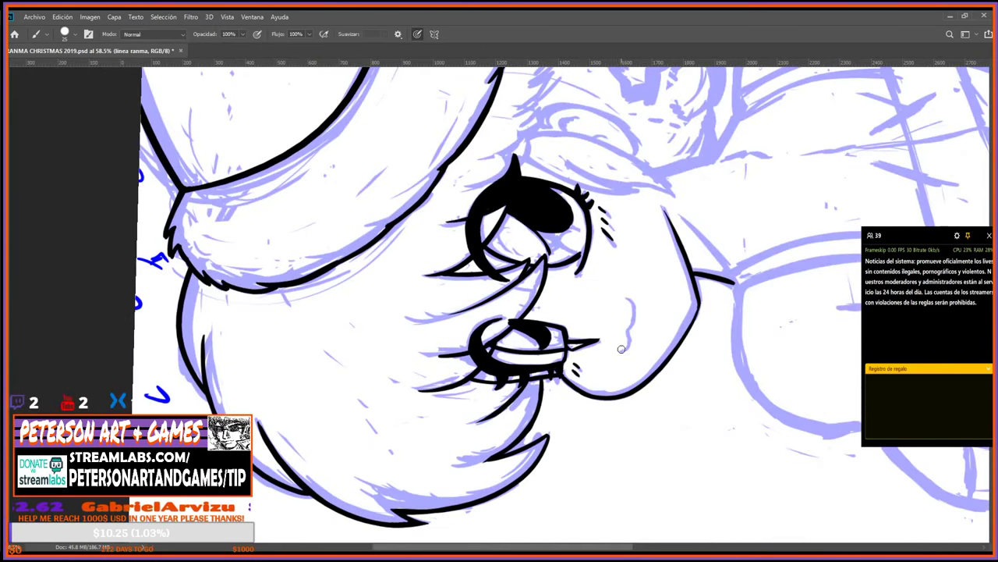
Ink the small wavy cat-like mouth over the sketch and clean up its curved ends.
{"action": "mouse_move", "coordinate": [622, 348]}
{"action": "left_mouse_down"}
{"action": "mouse_move", "coordinate": [629, 297]}
{"action": "mouse_move", "coordinate": [593, 413]}
{"action": "mouse_move", "coordinate": [503, 466]}
{"action": "mouse_move", "coordinate": [381, 356]}
{"action": "left_mouse_up"}
{"action": "key", "text": "e"}
{"action": "key", "text": "b"}
{"action": "key", "text": "e"}
{"action": "key", "text": "b"}
{"action": "key", "text": "r"}
{"action": "key", "text": "b"}
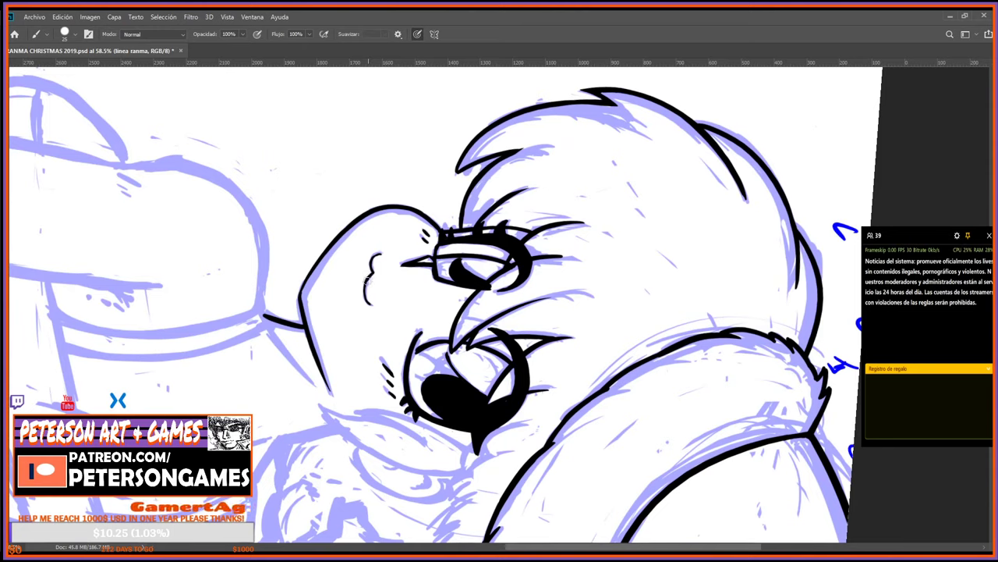
{"action": "left_click_drag", "start_coordinate": [368, 277], "coordinate": [367, 304]}
{"action": "key", "text": "e"}
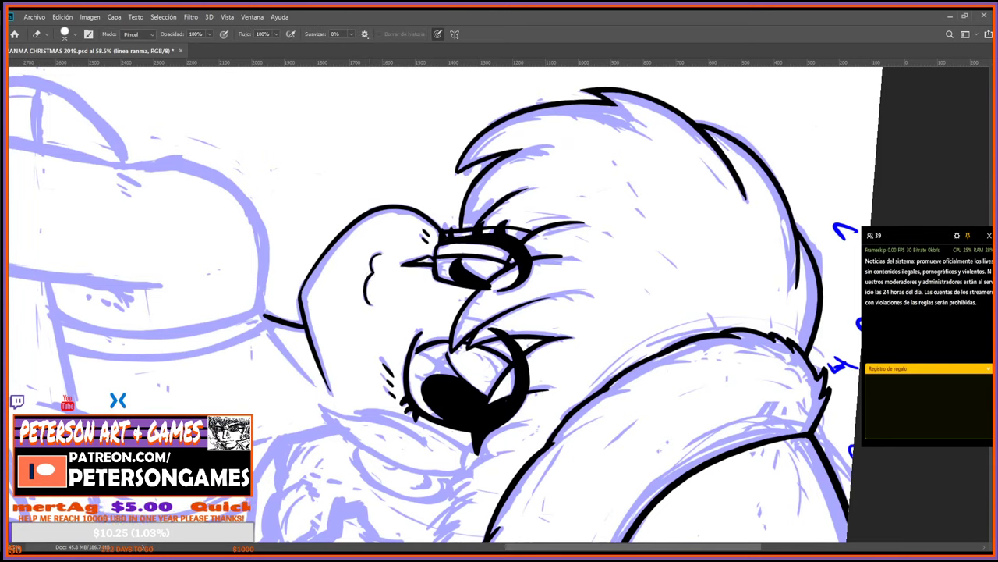
{"action": "key", "text": "b"}
{"action": "key", "text": "e"}
{"action": "key", "text": "b"}
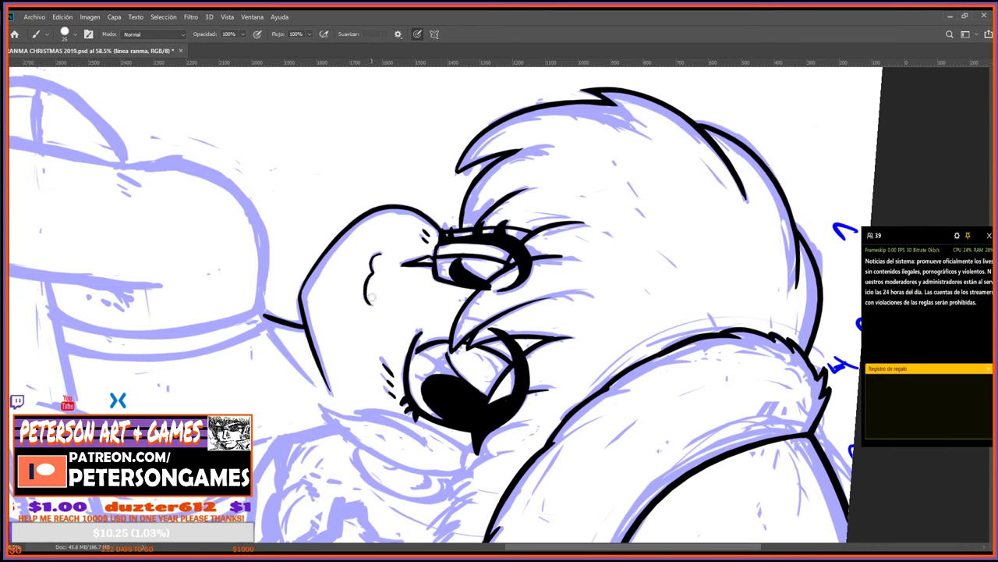
Trim and touch up the diagonal blush marks beneath the near eye.
{"action": "key", "text": "r"}
{"action": "left_click_drag", "start_coordinate": [390, 401], "coordinate": [767, 237]}
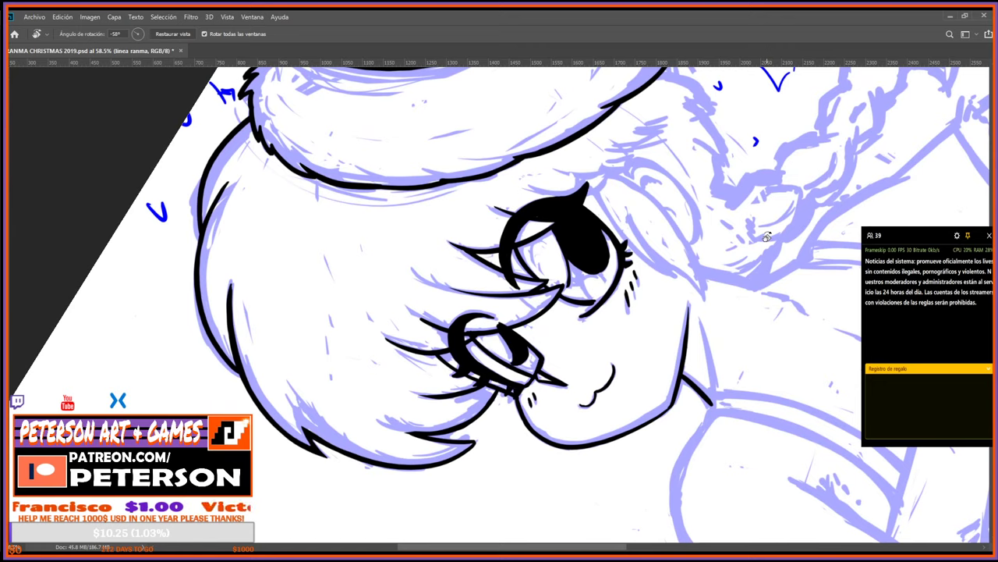
{"action": "key", "text": "e"}
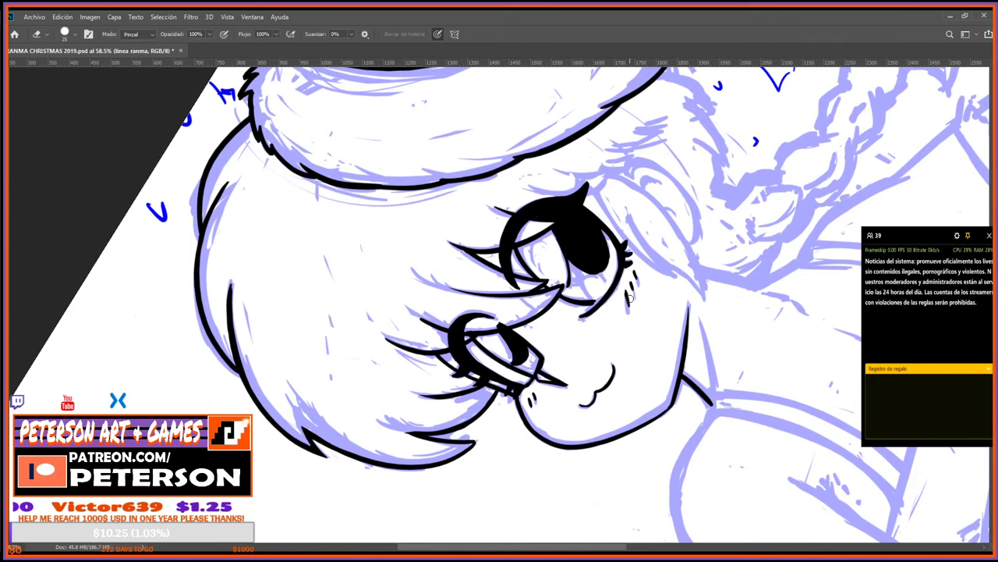
{"action": "key", "text": "b"}
{"action": "key", "text": "e"}
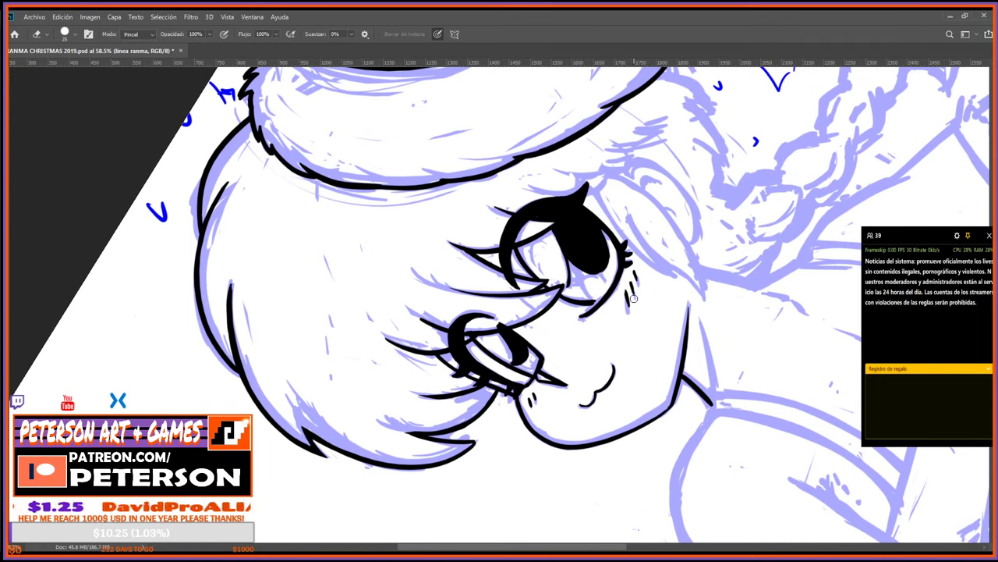
Try to ink the front edge of the side lock running down beside the near eye.
{"action": "key", "text": "r"}
{"action": "left_click_drag", "start_coordinate": [641, 251], "coordinate": [605, 414]}
{"action": "key", "text": "b"}
{"action": "key", "text": "b"}
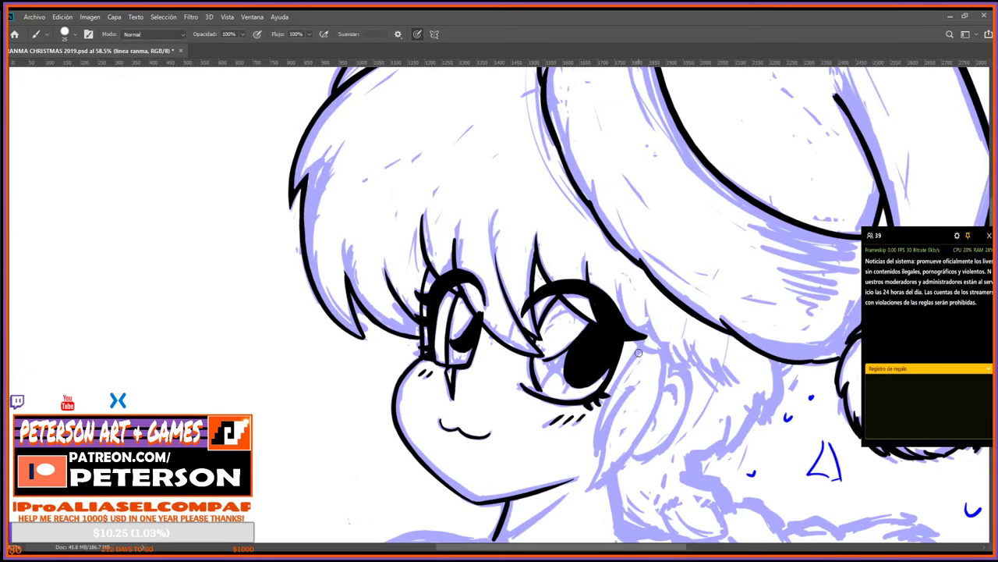
{"action": "mouse_move", "coordinate": [639, 349]}
{"action": "left_mouse_down"}
{"action": "mouse_move", "coordinate": [602, 421]}
{"action": "mouse_move", "coordinate": [602, 449]}
{"action": "left_mouse_up"}
{"action": "key", "text": "ctrl+z"}
{"action": "key", "text": "r"}
{"action": "mouse_move", "coordinate": [632, 372]}
{"action": "left_mouse_down"}
{"action": "mouse_move", "coordinate": [647, 326]}
{"action": "mouse_move", "coordinate": [638, 404]}
{"action": "left_mouse_up"}
{"action": "key", "text": "b"}
{"action": "key", "text": "ctrl+z"}
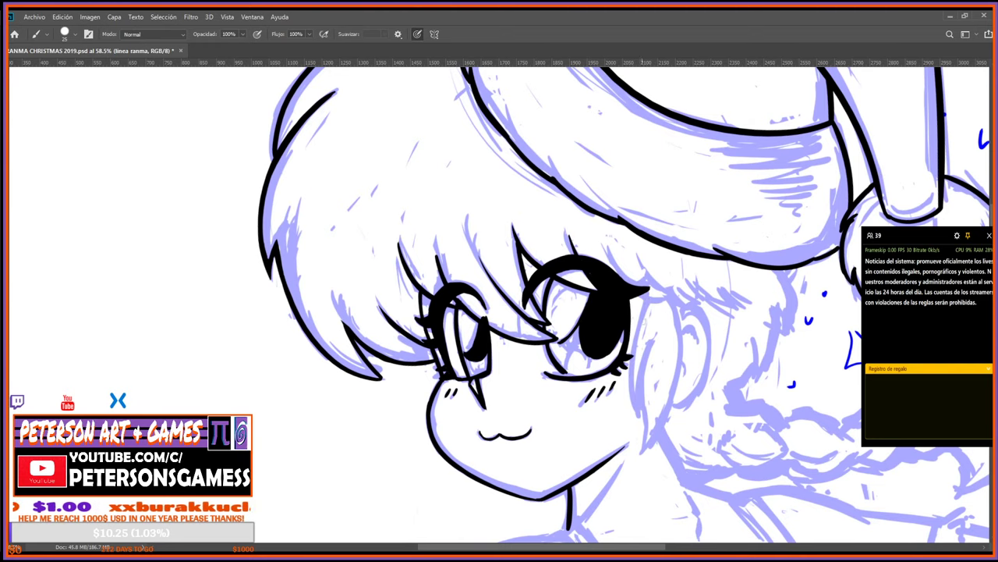
{"action": "left_click_drag", "start_coordinate": [649, 299], "coordinate": [629, 404]}
{"action": "key", "text": "ctrl+z"}
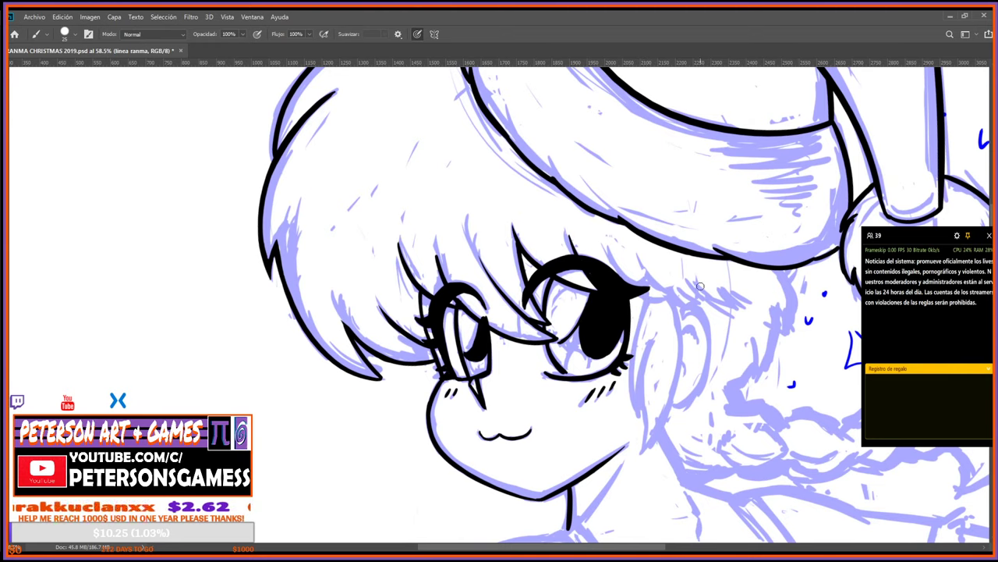
Ink the curved hair strands between the near eye's outer corner and the hat brim, trimming the last strand's tip.
{"action": "key", "text": "r"}
{"action": "left_click_drag", "start_coordinate": [752, 312], "coordinate": [637, 526]}
{"action": "key", "text": "b"}
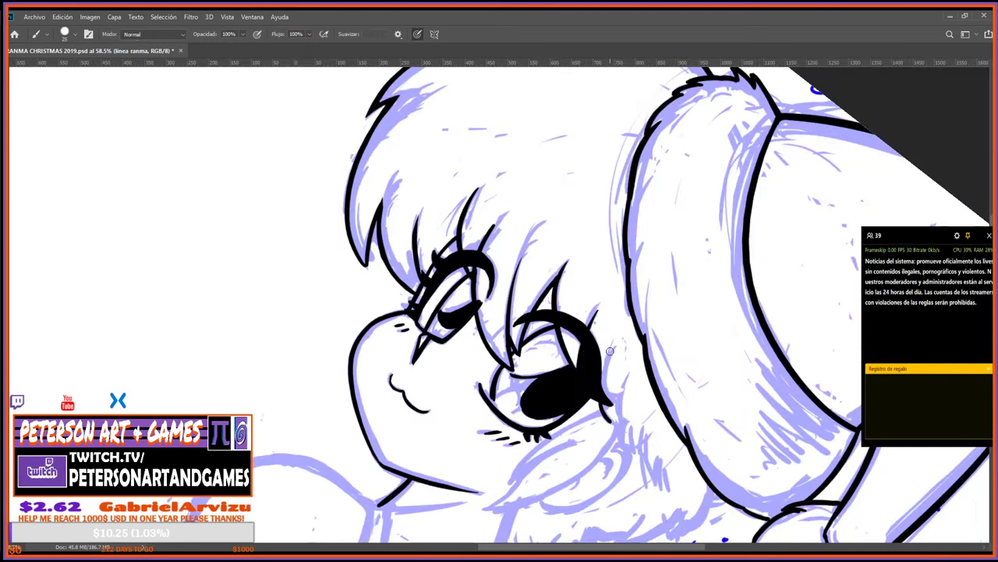
{"action": "left_click_drag", "start_coordinate": [609, 416], "coordinate": [623, 424]}
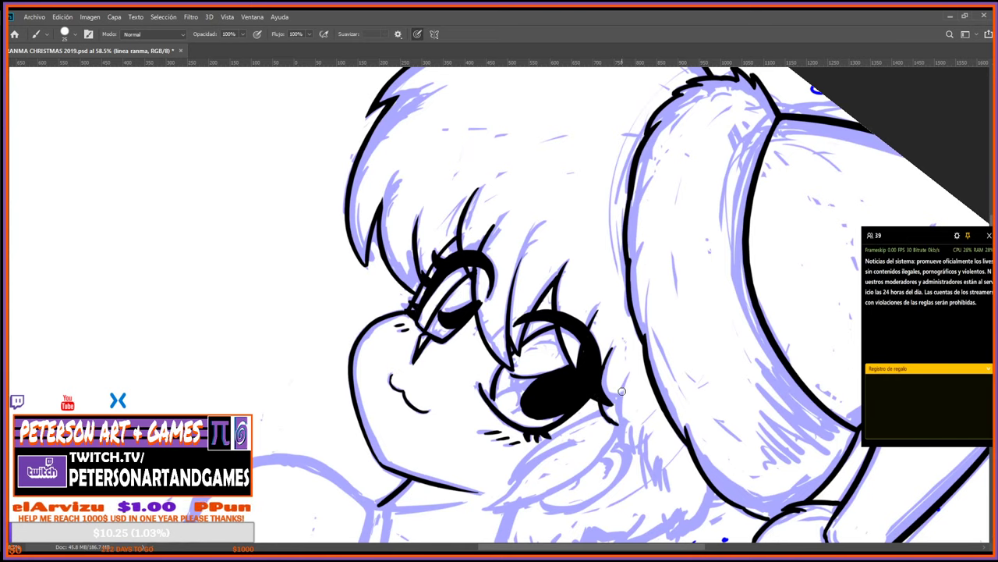
{"action": "mouse_move", "coordinate": [628, 374]}
{"action": "left_mouse_down"}
{"action": "mouse_move", "coordinate": [630, 431]}
{"action": "mouse_move", "coordinate": [735, 364]}
{"action": "left_mouse_up"}
{"action": "key", "text": "r"}
{"action": "key", "text": "e"}
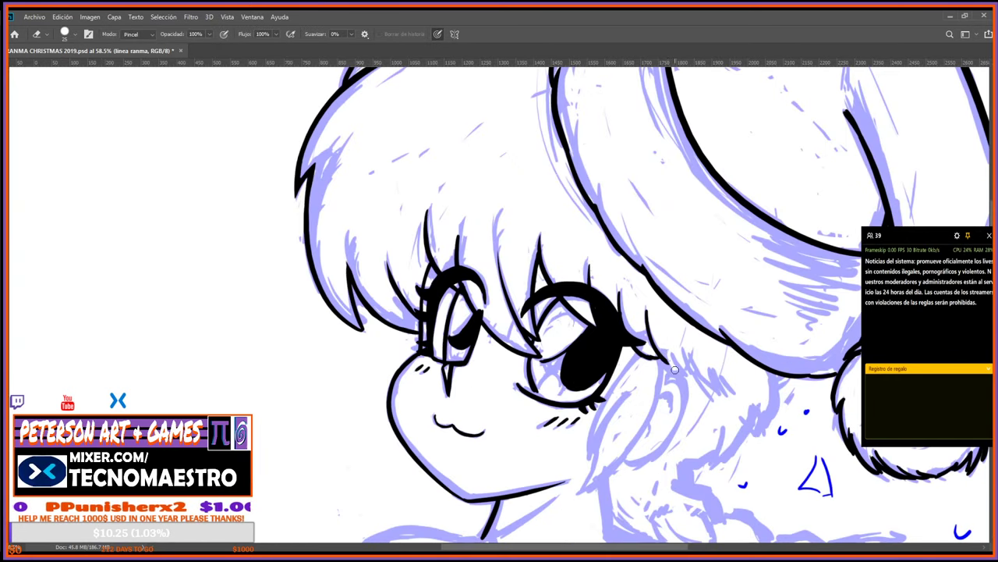
Continue the hairline beneath the hat brim with a row of short jagged hair tips above the ear.
{"action": "key", "text": "b"}
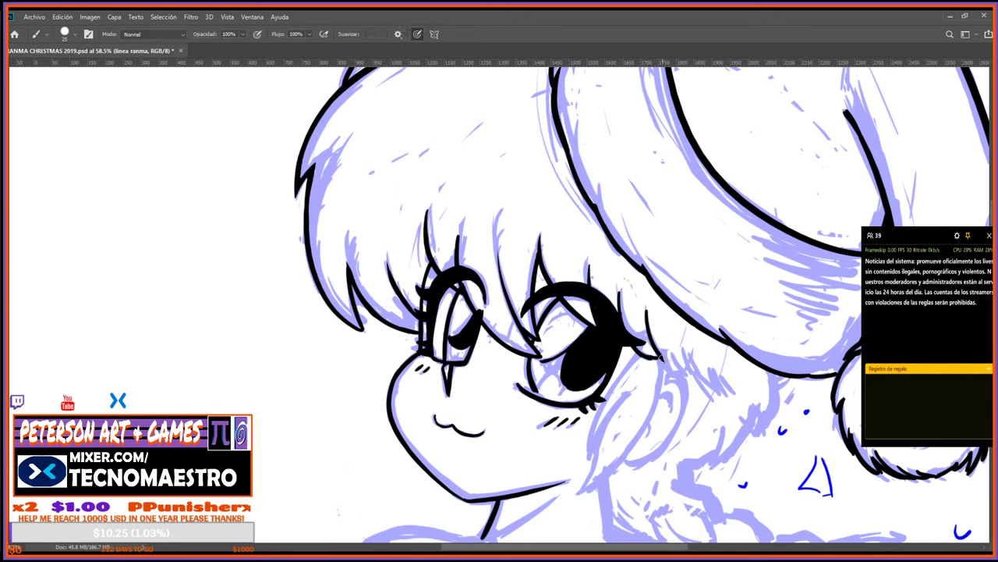
{"action": "mouse_move", "coordinate": [663, 357]}
{"action": "left_mouse_down"}
{"action": "mouse_move", "coordinate": [681, 372]}
{"action": "mouse_move", "coordinate": [672, 353]}
{"action": "mouse_move", "coordinate": [695, 376]}
{"action": "mouse_move", "coordinate": [683, 350]}
{"action": "mouse_move", "coordinate": [700, 376]}
{"action": "mouse_move", "coordinate": [725, 386]}
{"action": "mouse_move", "coordinate": [701, 370]}
{"action": "mouse_move", "coordinate": [711, 395]}
{"action": "mouse_move", "coordinate": [715, 377]}
{"action": "mouse_move", "coordinate": [741, 398]}
{"action": "left_mouse_up"}
{"action": "key", "text": "e"}
{"action": "key", "text": "b"}
Ink the side lock's front edge curving down from the near eye's outer corner along the cheek, redoing the stroke once.
{"action": "key", "text": "r"}
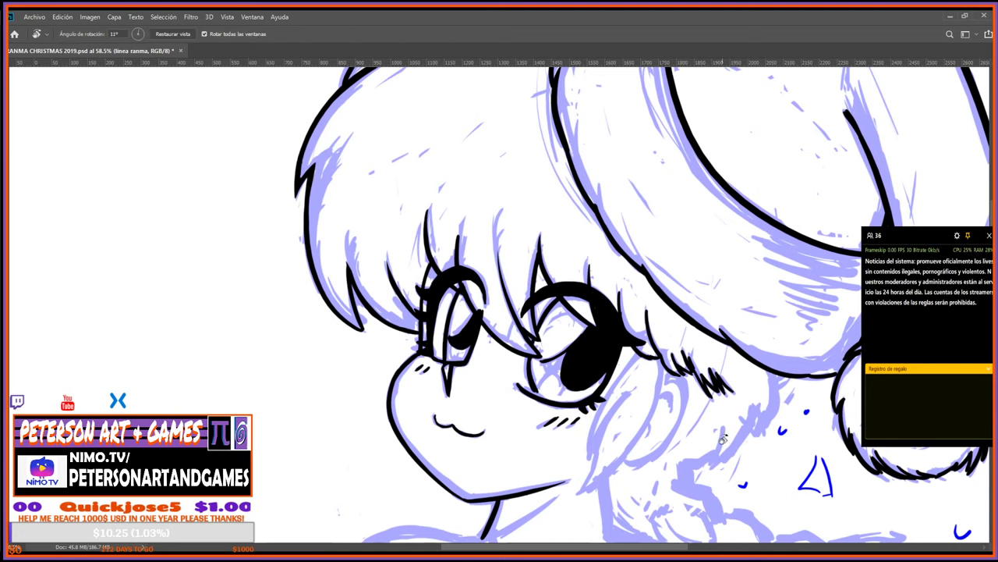
{"action": "mouse_move", "coordinate": [722, 439]}
{"action": "left_mouse_down"}
{"action": "mouse_move", "coordinate": [651, 242]}
{"action": "mouse_move", "coordinate": [667, 343]}
{"action": "left_mouse_up"}
{"action": "key", "text": "b"}
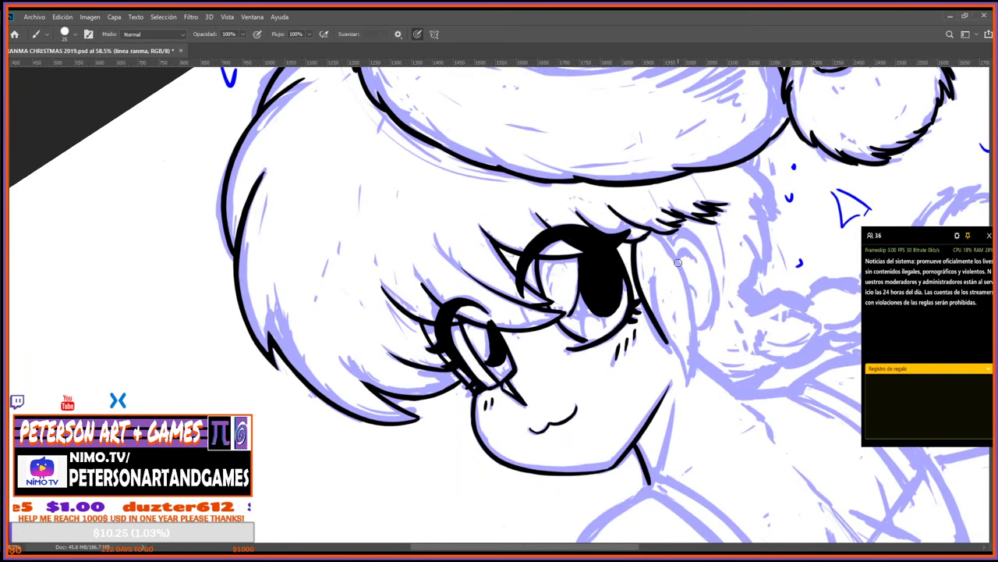
{"action": "key", "text": "ctrl+z"}
{"action": "key", "text": "r"}
{"action": "mouse_move", "coordinate": [903, 174]}
{"action": "left_mouse_down"}
{"action": "mouse_move", "coordinate": [647, 334]}
{"action": "mouse_move", "coordinate": [616, 407]}
{"action": "mouse_move", "coordinate": [618, 451]}
{"action": "mouse_move", "coordinate": [618, 434]}
{"action": "left_mouse_up"}
{"action": "key", "text": "b"}
{"action": "key", "text": "e"}
{"action": "key", "text": "b"}
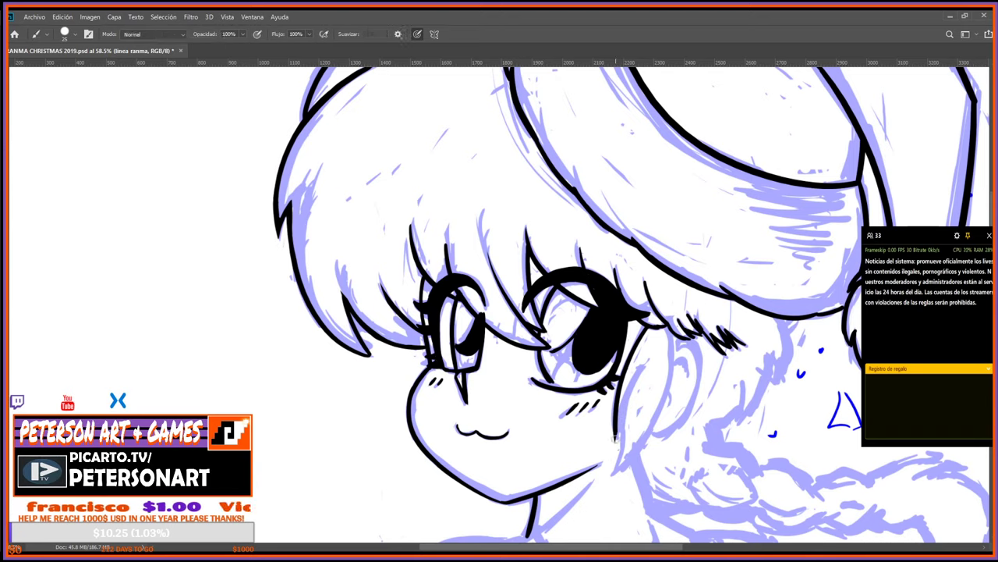
Ink the side lock's inner edge and a second pointed strand reaching toward the jaw, then trim its edge.
{"action": "left_click_drag", "start_coordinate": [642, 369], "coordinate": [616, 427]}
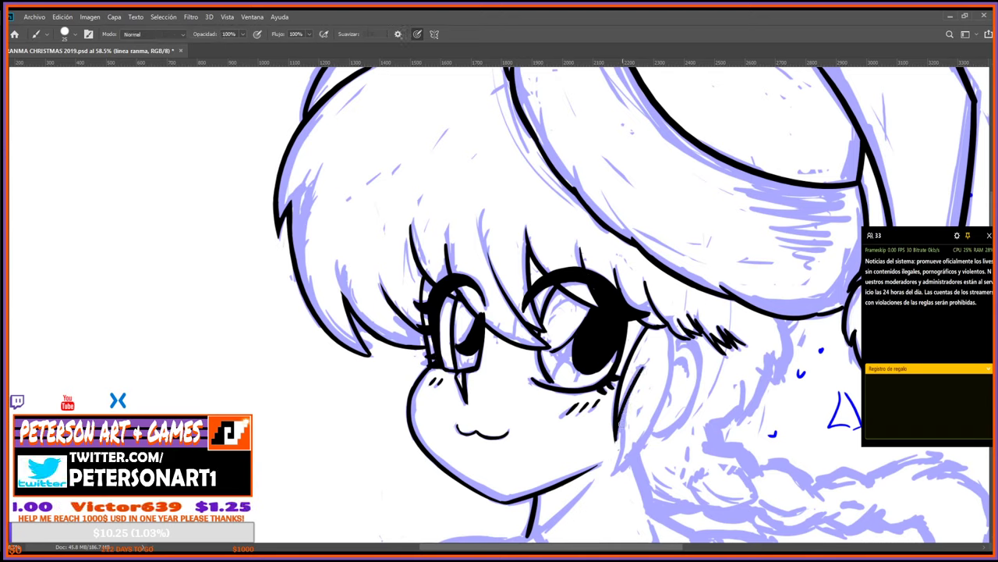
{"action": "key", "text": "e"}
{"action": "key", "text": "b"}
{"action": "left_click_drag", "start_coordinate": [630, 394], "coordinate": [617, 468]}
{"action": "key", "text": "e"}
{"action": "left_click_drag", "start_coordinate": [629, 430], "coordinate": [626, 457]}
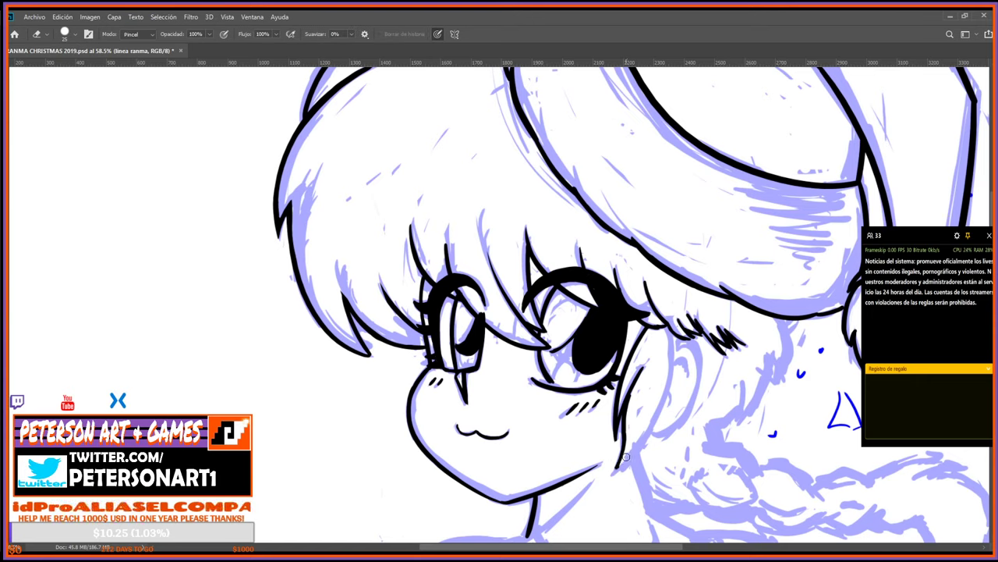
{"action": "key", "text": "r"}
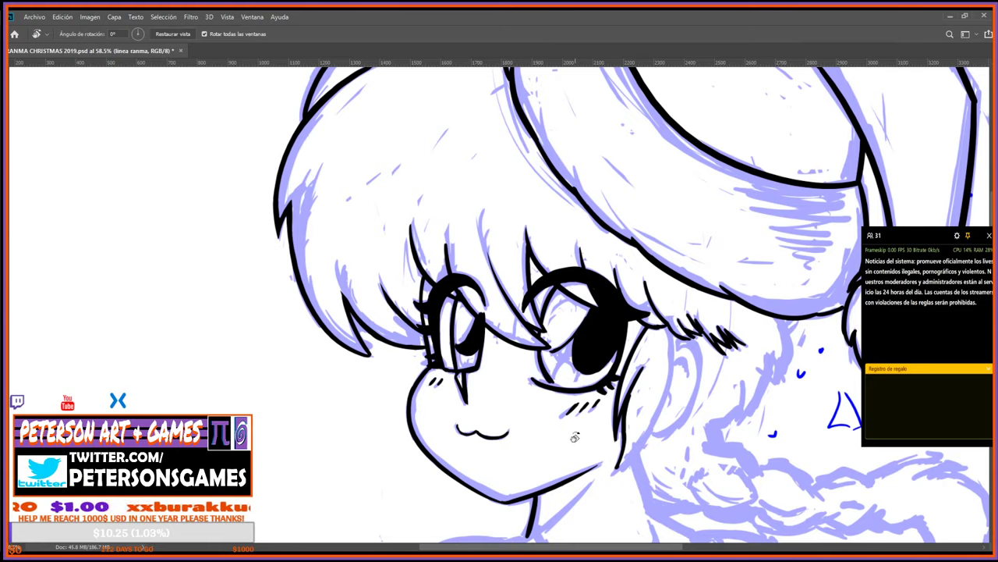
{"action": "mouse_move", "coordinate": [547, 468]}
{"action": "left_mouse_down"}
{"action": "mouse_move", "coordinate": [437, 406]}
{"action": "mouse_move", "coordinate": [460, 376]}
{"action": "mouse_move", "coordinate": [508, 383]}
{"action": "left_mouse_up"}
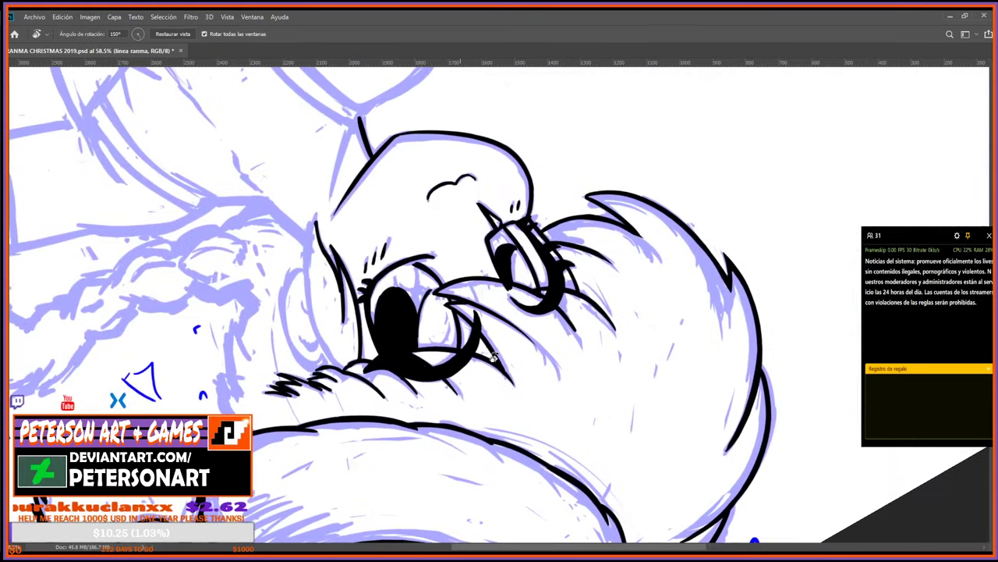
Refine the edges of the pointed hair strand overlapping the near eye.
{"action": "key", "text": "e"}
{"action": "key", "text": "b"}
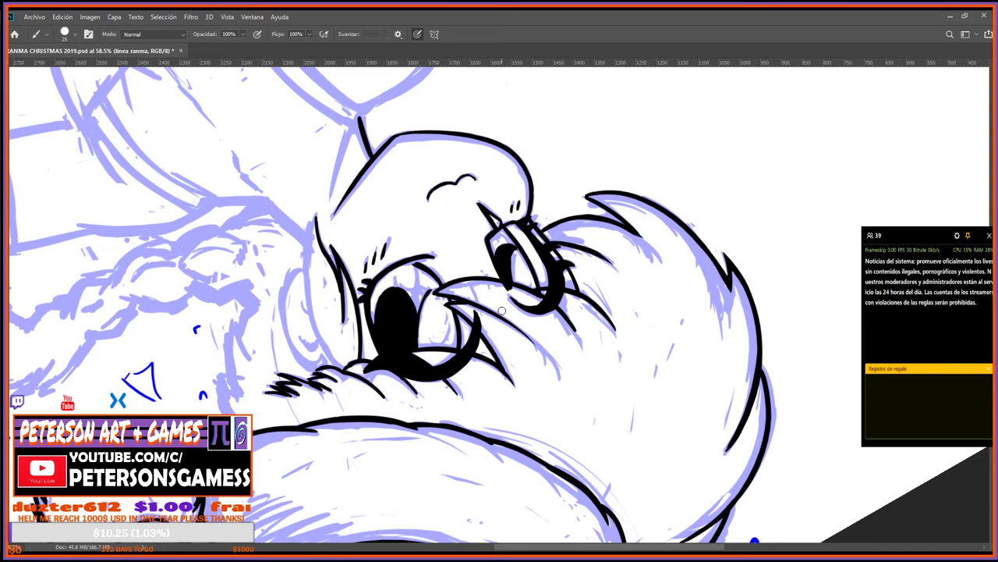
{"action": "key", "text": "r"}
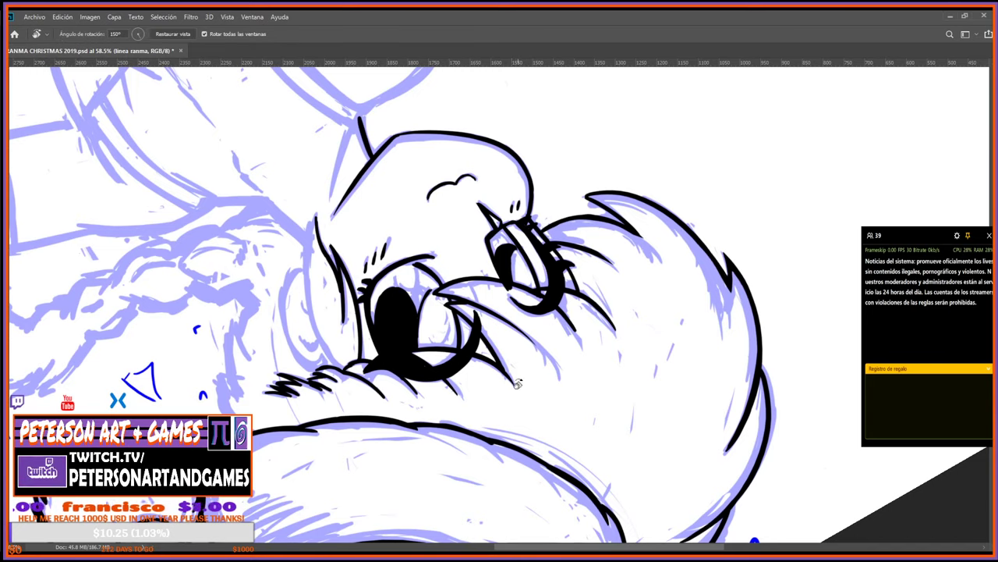
Ink the neck's second line tapering from the neck base toward the jaw, then trim and retouch its edges.
{"action": "left_click_drag", "start_coordinate": [516, 378], "coordinate": [752, 204]}
{"action": "mouse_move", "coordinate": [665, 324]}
{"action": "left_mouse_down"}
{"action": "mouse_move", "coordinate": [722, 192]}
{"action": "mouse_move", "coordinate": [619, 159]}
{"action": "left_mouse_up"}
{"action": "key", "text": "b"}
{"action": "left_click_drag", "start_coordinate": [577, 342], "coordinate": [603, 281]}
{"action": "key", "text": "r"}
{"action": "mouse_move", "coordinate": [442, 196]}
{"action": "left_mouse_down"}
{"action": "mouse_move", "coordinate": [395, 370]}
{"action": "mouse_move", "coordinate": [508, 428]}
{"action": "mouse_move", "coordinate": [410, 316]}
{"action": "left_mouse_up"}
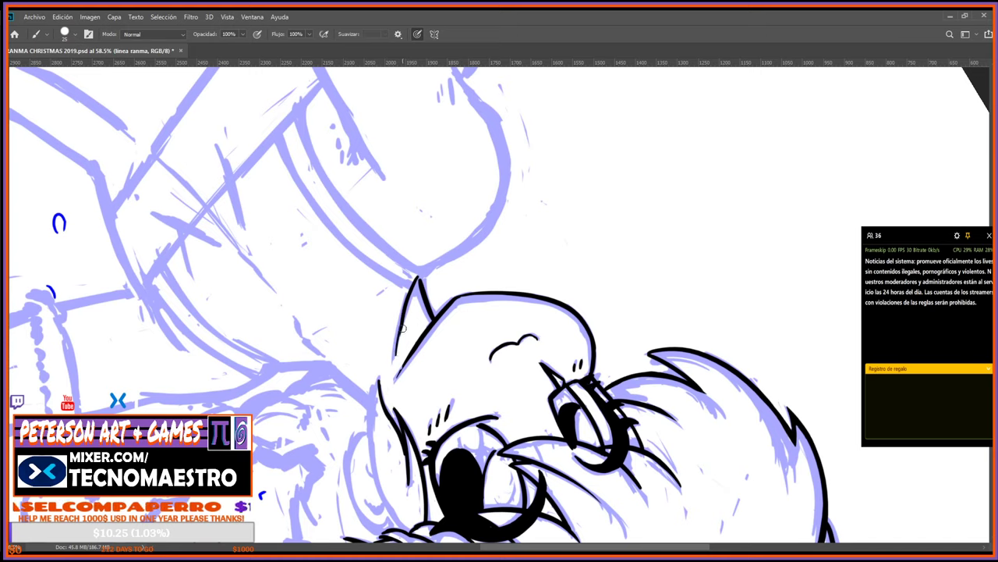
{"action": "key", "text": "e"}
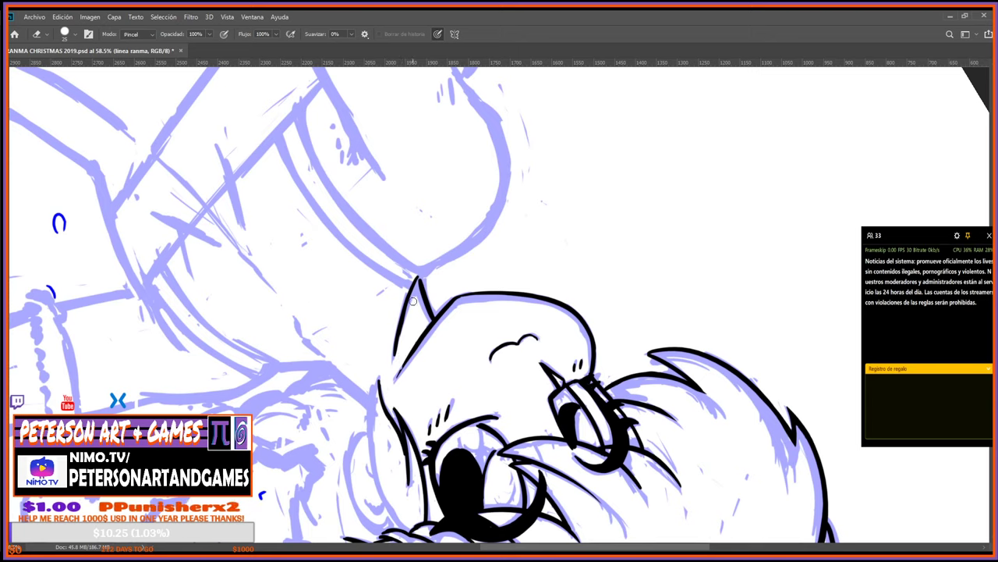
{"action": "key", "text": "b"}
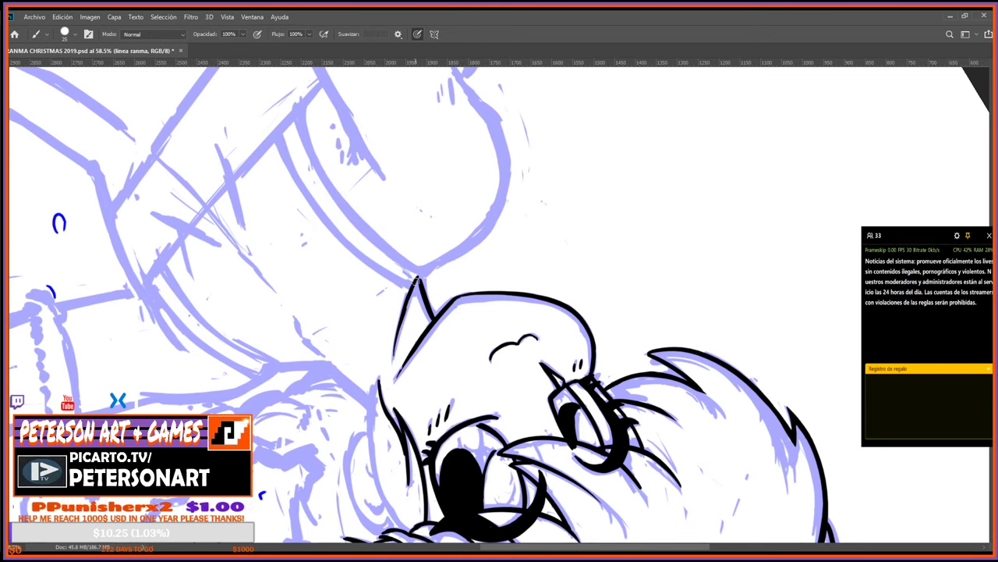
{"action": "key", "text": "e"}
{"action": "key", "text": "b"}
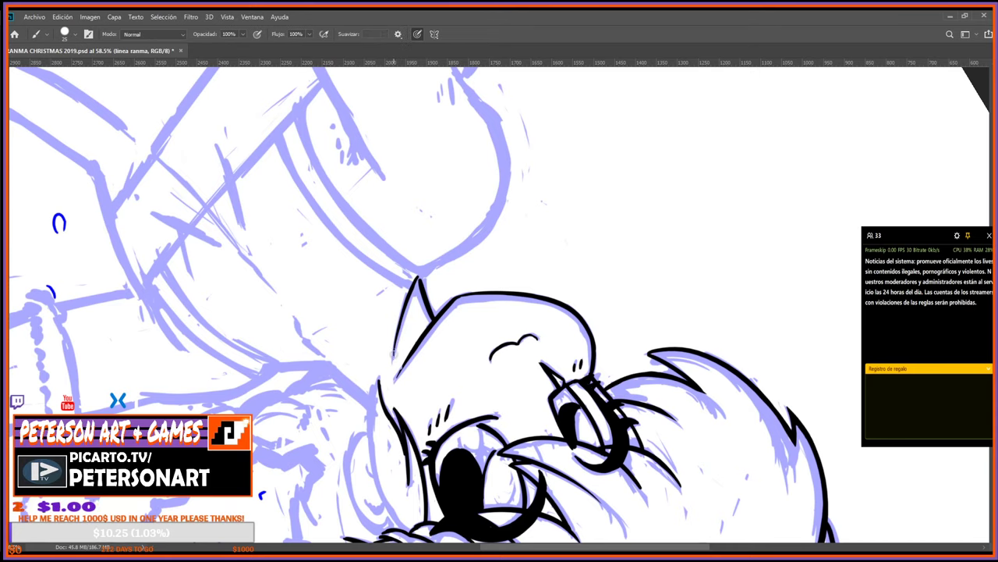
{"action": "key", "text": "e"}
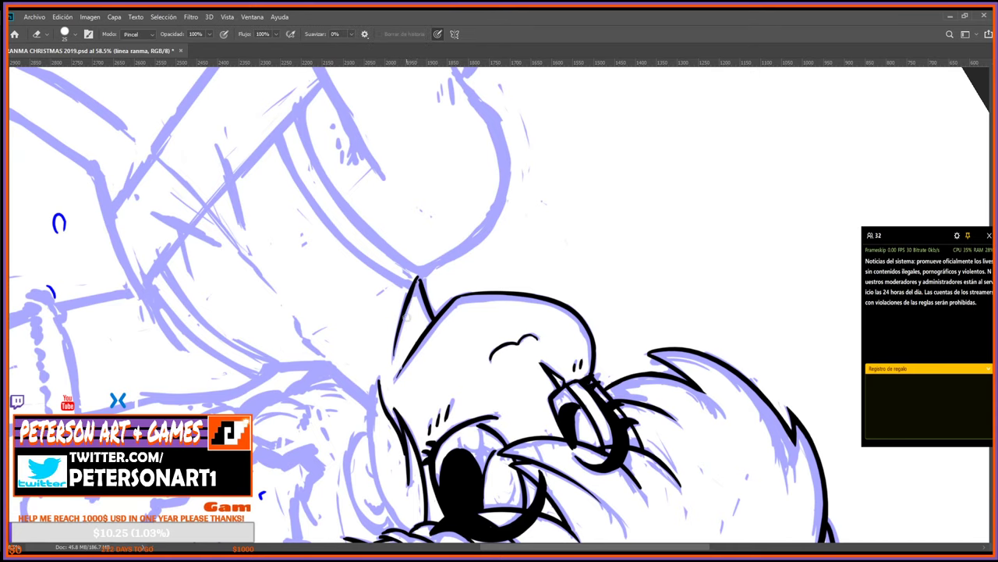
Ink the short collar edge at the base of the neck where the shoulder begins.
{"action": "key", "text": "r"}
{"action": "mouse_move", "coordinate": [407, 317]}
{"action": "left_mouse_down"}
{"action": "mouse_move", "coordinate": [565, 370]}
{"action": "mouse_move", "coordinate": [577, 266]}
{"action": "mouse_move", "coordinate": [553, 233]}
{"action": "left_mouse_up"}
{"action": "key", "text": "b"}
{"action": "key", "text": "r"}
{"action": "key", "text": "e"}
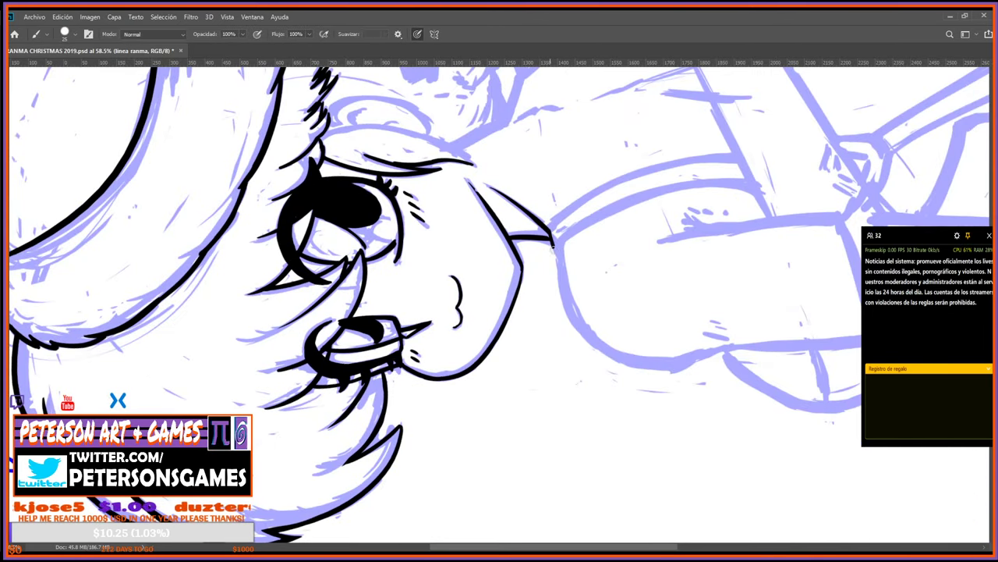
Ink the rounded shoulder outline curving from the neck base over the upper arm.
{"action": "key", "text": "r"}
{"action": "left_click_drag", "start_coordinate": [577, 246], "coordinate": [682, 422]}
{"action": "mouse_move", "coordinate": [692, 347]}
{"action": "left_mouse_down"}
{"action": "mouse_move", "coordinate": [630, 457]}
{"action": "mouse_move", "coordinate": [501, 357]}
{"action": "mouse_move", "coordinate": [558, 258]}
{"action": "mouse_move", "coordinate": [575, 329]}
{"action": "mouse_move", "coordinate": [527, 377]}
{"action": "mouse_move", "coordinate": [532, 460]}
{"action": "mouse_move", "coordinate": [563, 343]}
{"action": "left_mouse_up"}
{"action": "key", "text": "b"}
{"action": "key", "text": "r"}
{"action": "key", "text": "e"}
{"action": "key", "text": "b"}
{"action": "key", "text": "r"}
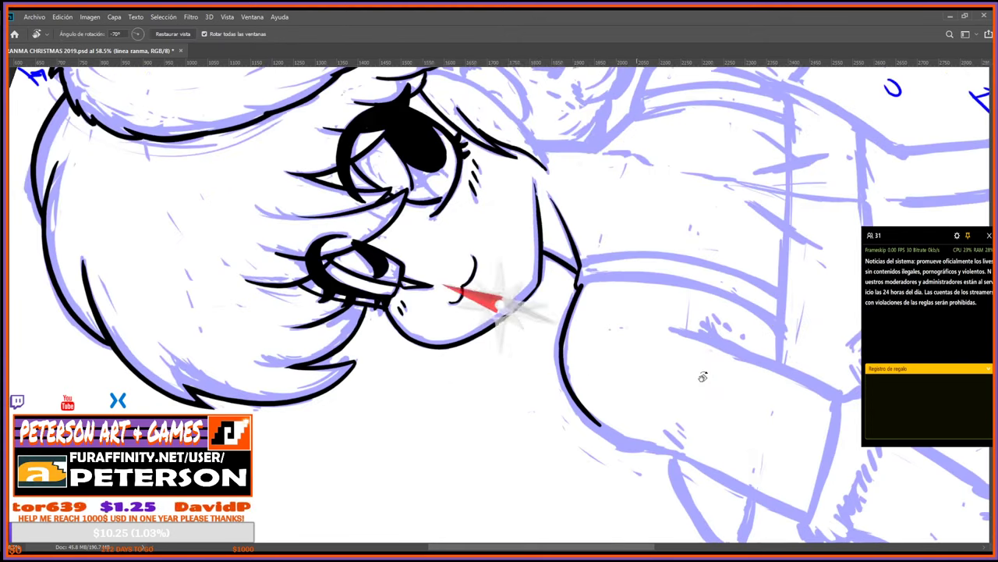
{"action": "key", "text": "b"}
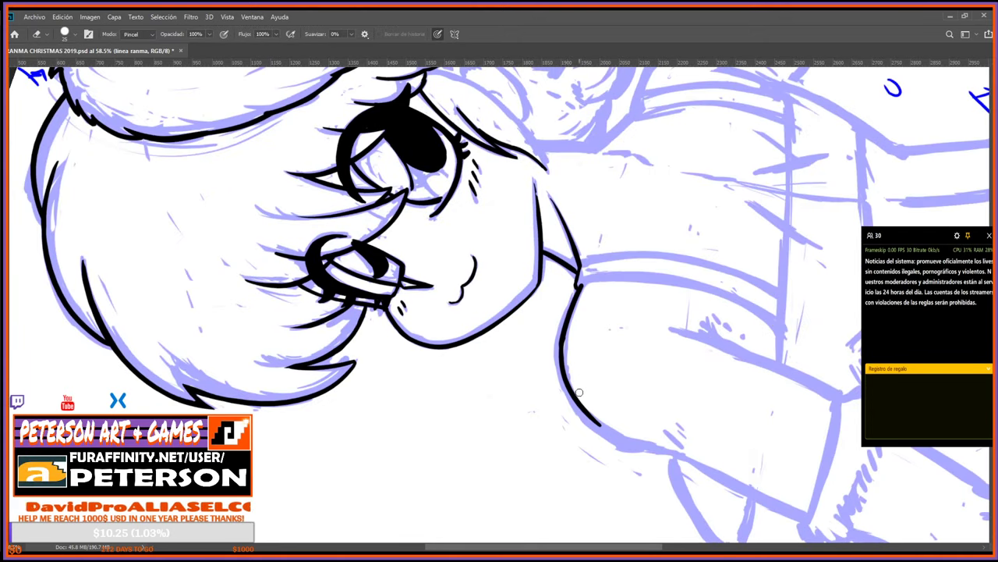
Tidy the inked corner where the shoulder outline meets the collar at the neck base.
{"action": "key", "text": "r"}
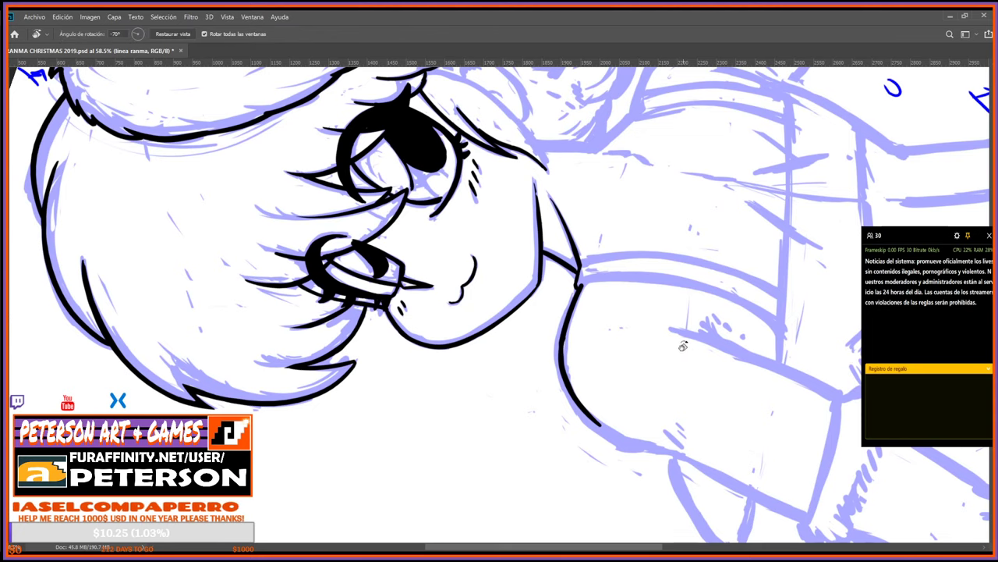
{"action": "left_click_drag", "start_coordinate": [684, 346], "coordinate": [641, 319]}
{"action": "key", "text": "space"}
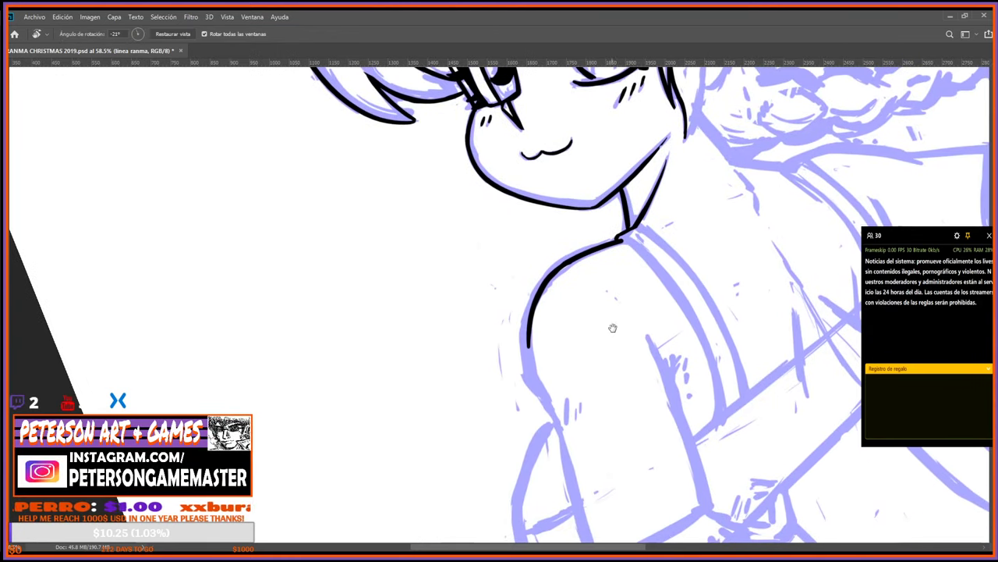
{"action": "left_click_drag", "start_coordinate": [610, 402], "coordinate": [620, 341]}
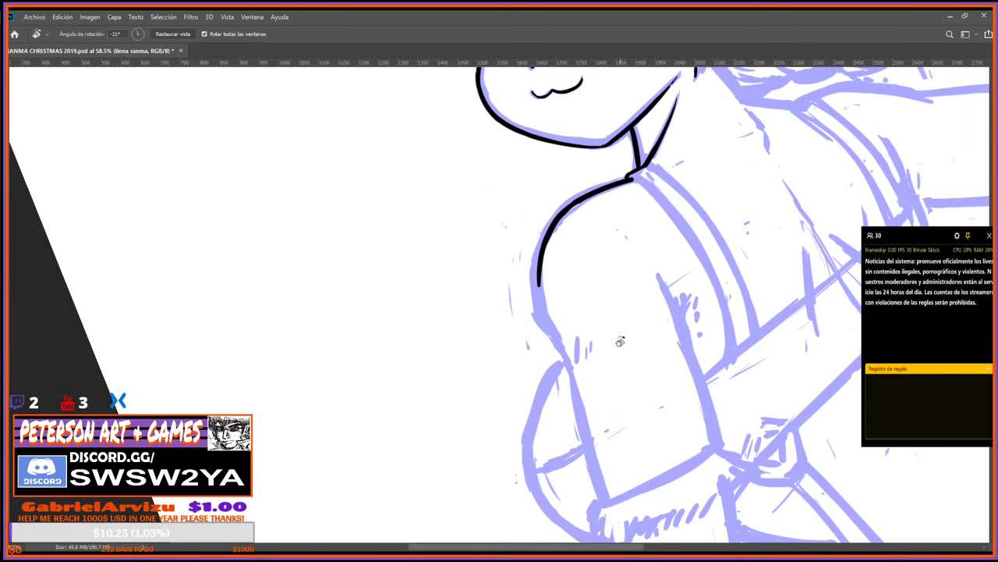
{"action": "left_click_drag", "start_coordinate": [531, 401], "coordinate": [495, 236]}
{"action": "key", "text": "e"}
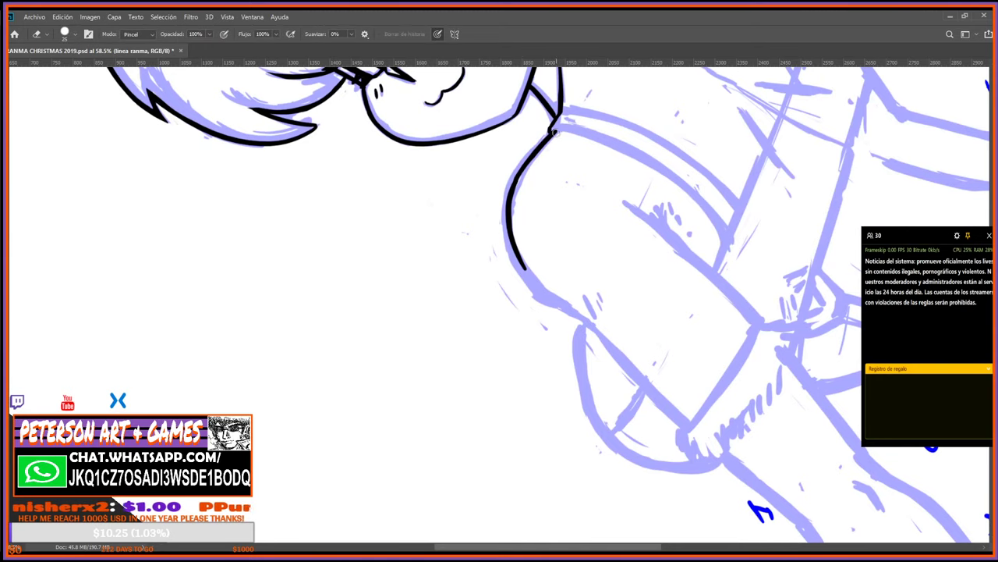
{"action": "key", "text": "r"}
{"action": "mouse_move", "coordinate": [559, 127]}
{"action": "left_mouse_down"}
{"action": "mouse_move", "coordinate": [645, 405]}
{"action": "mouse_move", "coordinate": [677, 267]}
{"action": "mouse_move", "coordinate": [446, 129]}
{"action": "left_mouse_up"}
{"action": "key", "text": "b"}
Ink both parallel edges of the shoulder band from the neck base down to the sketched chest line.
{"action": "key", "text": "r"}
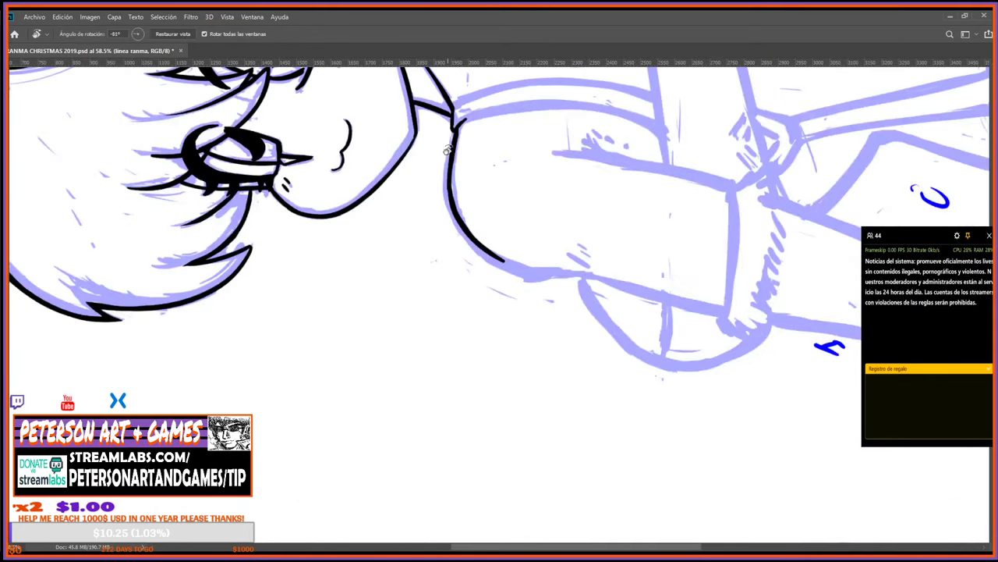
{"action": "left_click_drag", "start_coordinate": [577, 326], "coordinate": [580, 299]}
{"action": "mouse_move", "coordinate": [552, 222]}
{"action": "left_mouse_down"}
{"action": "mouse_move", "coordinate": [561, 377]}
{"action": "mouse_move", "coordinate": [515, 415]}
{"action": "mouse_move", "coordinate": [484, 422]}
{"action": "mouse_move", "coordinate": [513, 312]}
{"action": "left_mouse_up"}
{"action": "key", "text": "b"}
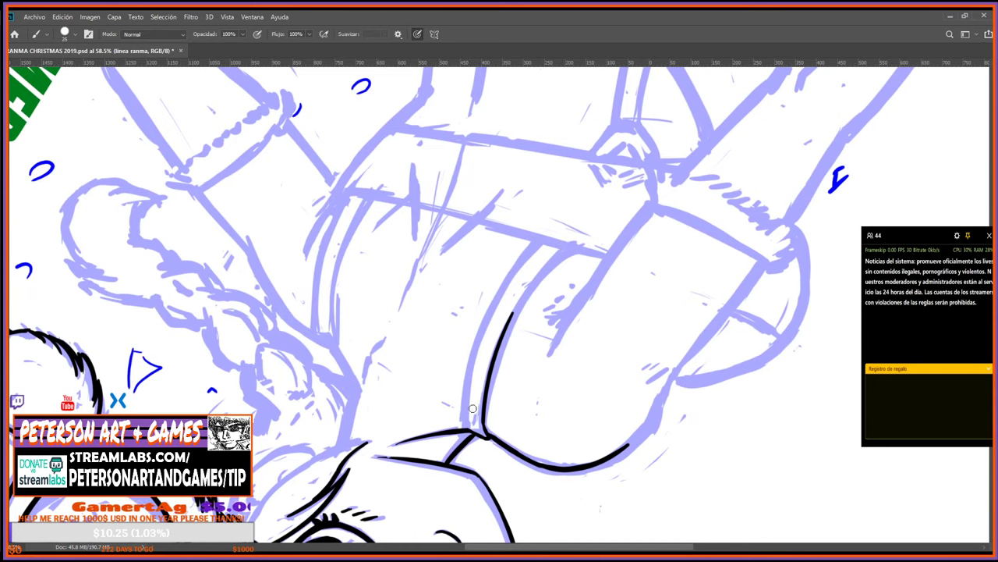
{"action": "mouse_move", "coordinate": [468, 429]}
{"action": "left_mouse_down"}
{"action": "mouse_move", "coordinate": [509, 278]}
{"action": "mouse_move", "coordinate": [535, 243]}
{"action": "left_mouse_up"}
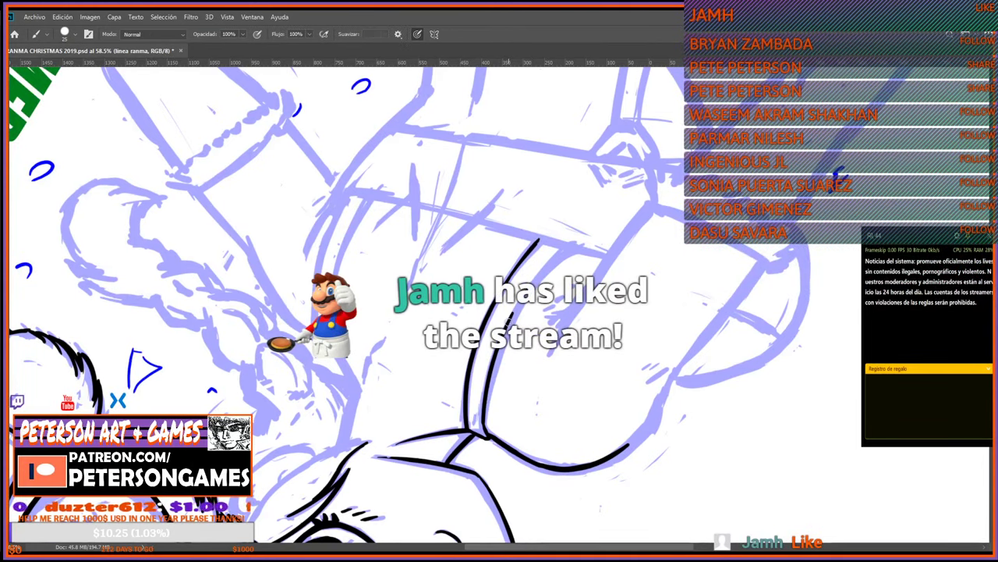
{"action": "left_click_drag", "start_coordinate": [509, 322], "coordinate": [577, 232]}
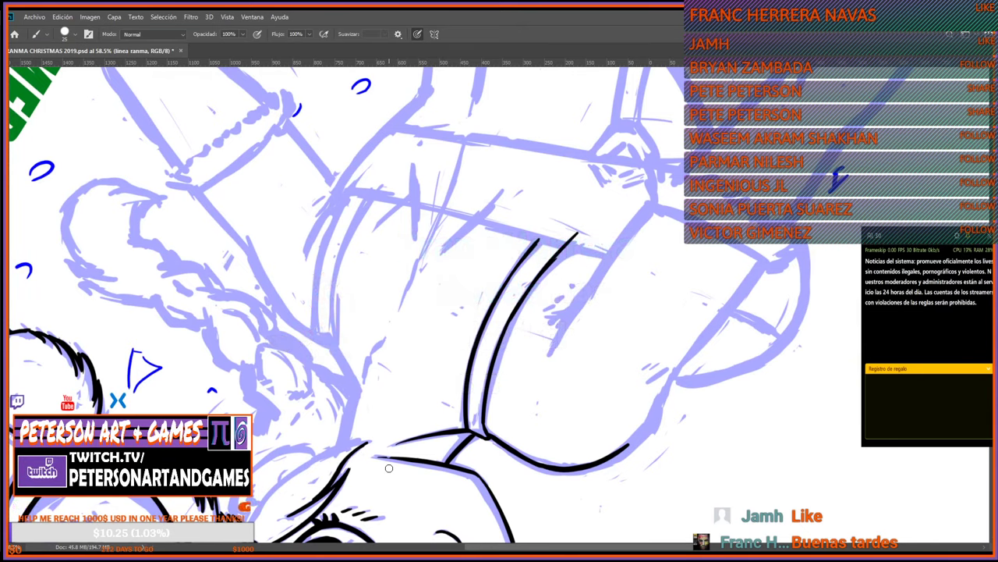
Even out the shoulder band's outer edge and trim the overshoot at its lower end on the chest line.
{"action": "key", "text": "e"}
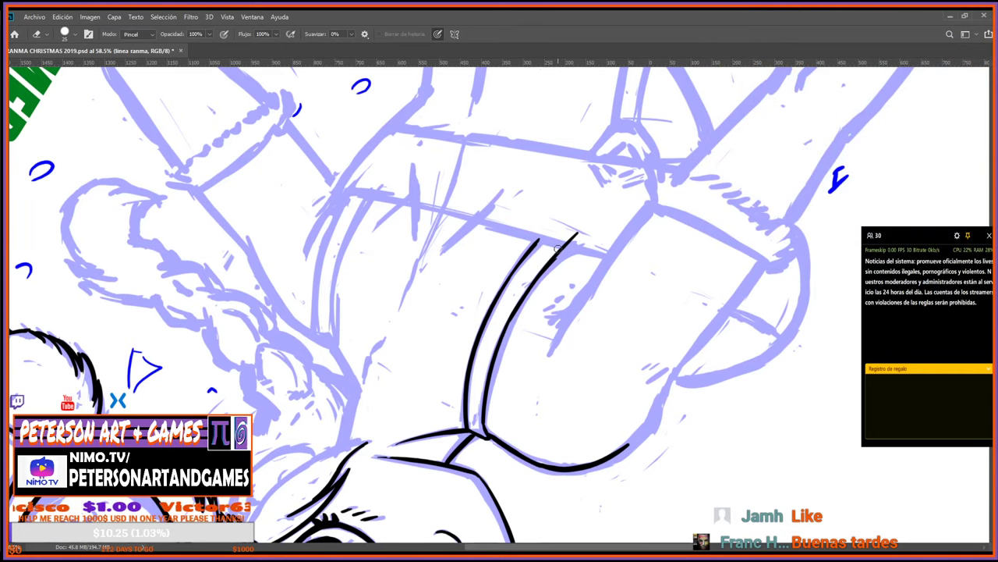
{"action": "key", "text": "b"}
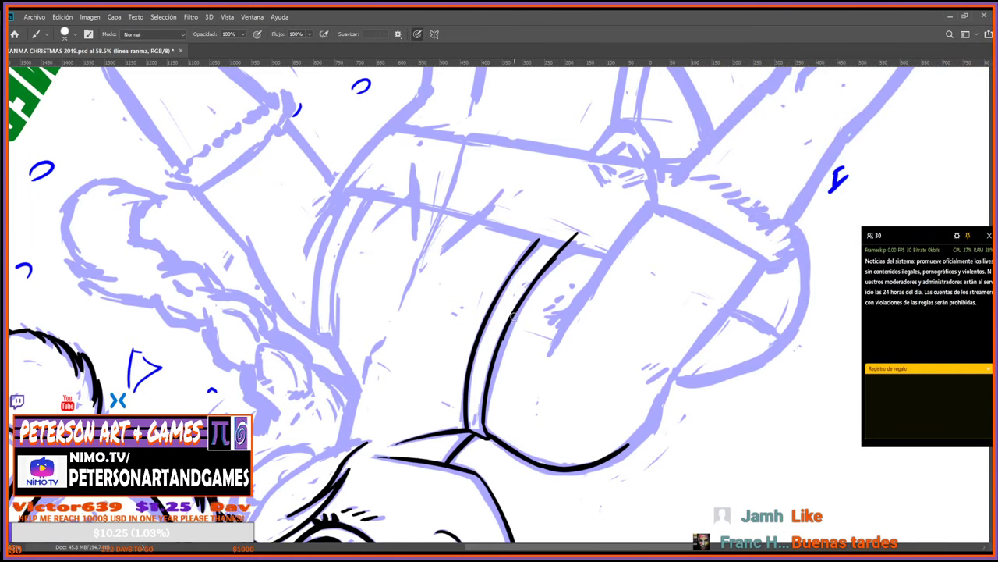
{"action": "key", "text": "e"}
{"action": "key", "text": "b"}
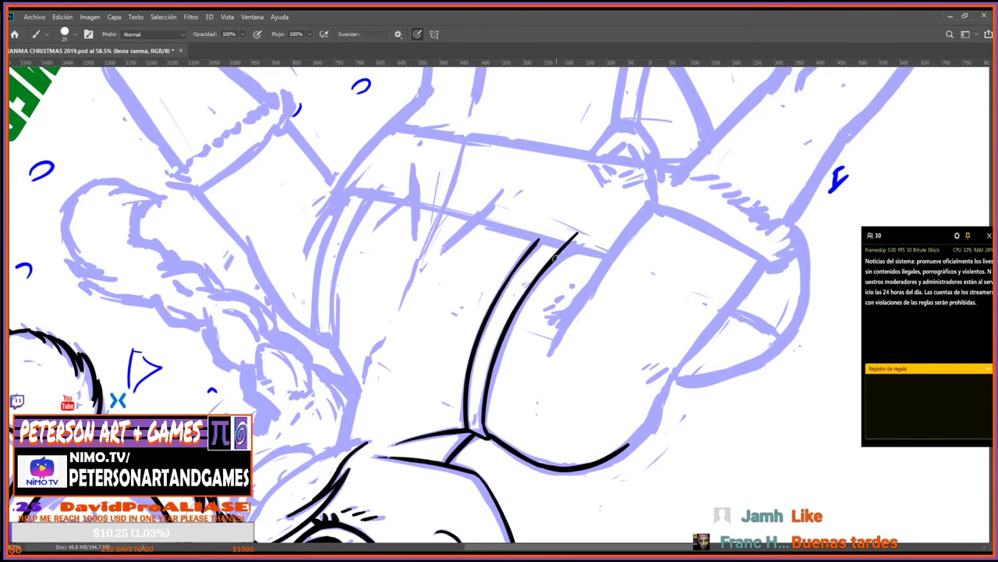
{"action": "left_click_drag", "start_coordinate": [560, 255], "coordinate": [579, 235]}
{"action": "key", "text": "r"}
{"action": "left_click_drag", "start_coordinate": [633, 290], "coordinate": [559, 424]}
{"action": "key", "text": "e"}
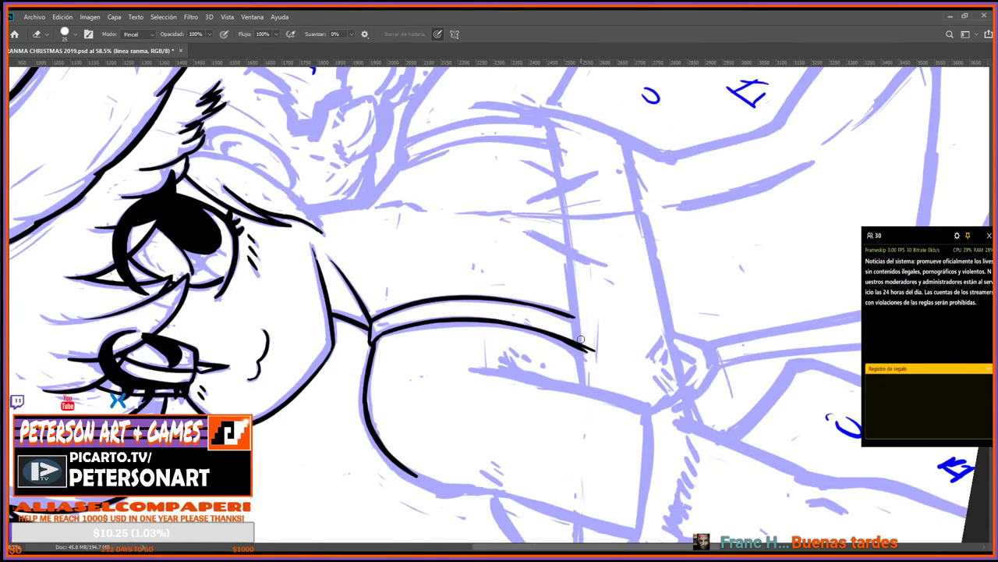
{"action": "key", "text": "r"}
{"action": "mouse_move", "coordinate": [596, 338]}
{"action": "left_mouse_down"}
{"action": "mouse_move", "coordinate": [488, 228]}
{"action": "mouse_move", "coordinate": [487, 260]}
{"action": "mouse_move", "coordinate": [479, 249]}
{"action": "left_mouse_up"}
{"action": "key", "text": "e"}
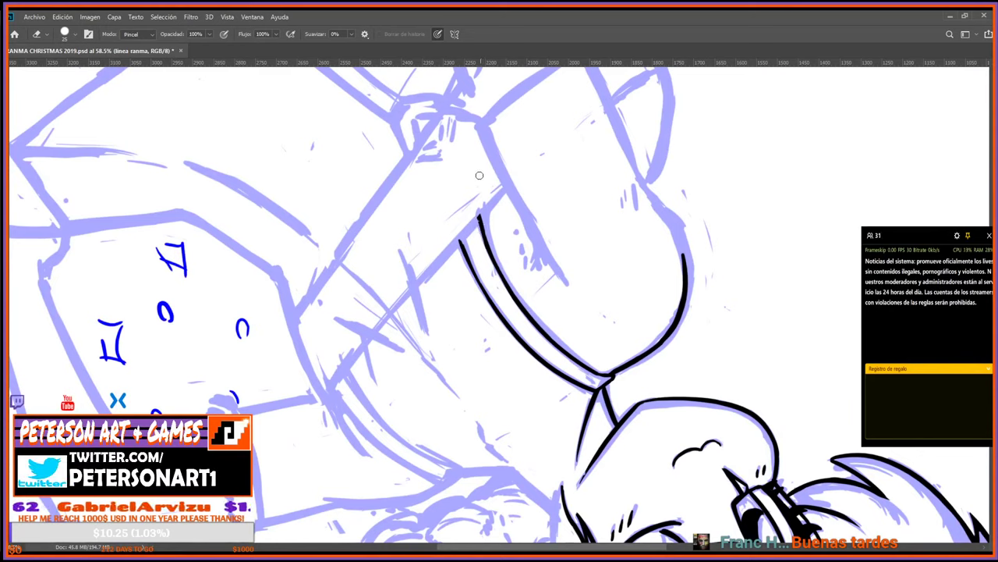
Retouch the jaw outline around the chin with small brush and eraser corrections.
{"action": "key", "text": "r"}
{"action": "left_click_drag", "start_coordinate": [490, 418], "coordinate": [552, 405]}
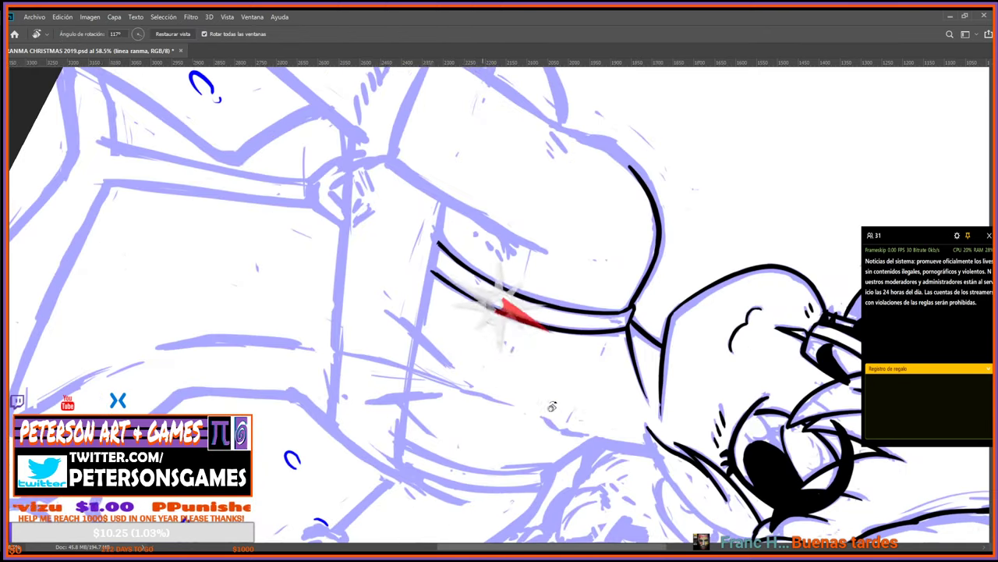
{"action": "mouse_move", "coordinate": [687, 306]}
{"action": "left_mouse_down"}
{"action": "mouse_move", "coordinate": [708, 355]}
{"action": "mouse_move", "coordinate": [649, 221]}
{"action": "left_mouse_up"}
{"action": "key", "text": "b"}
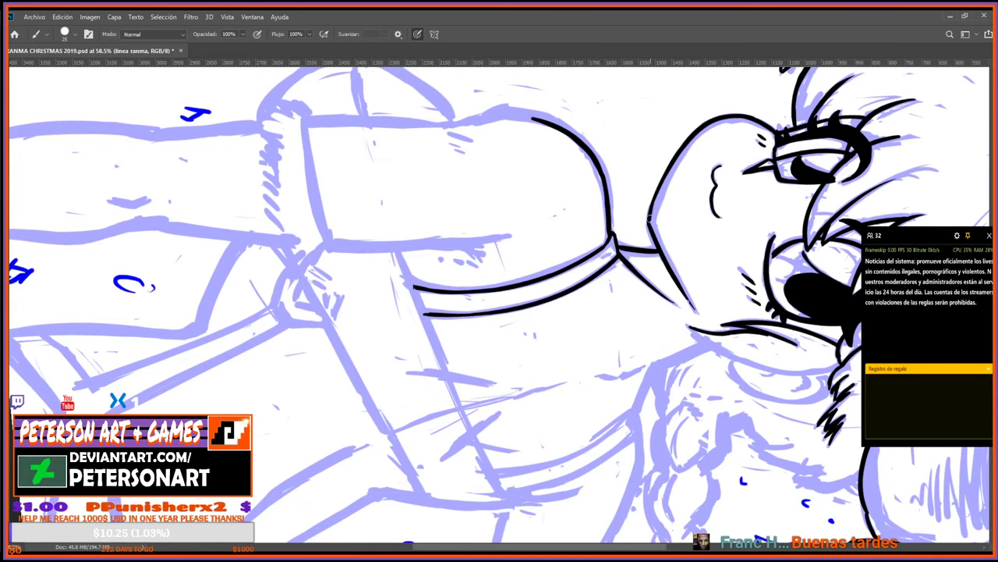
{"action": "key", "text": "e"}
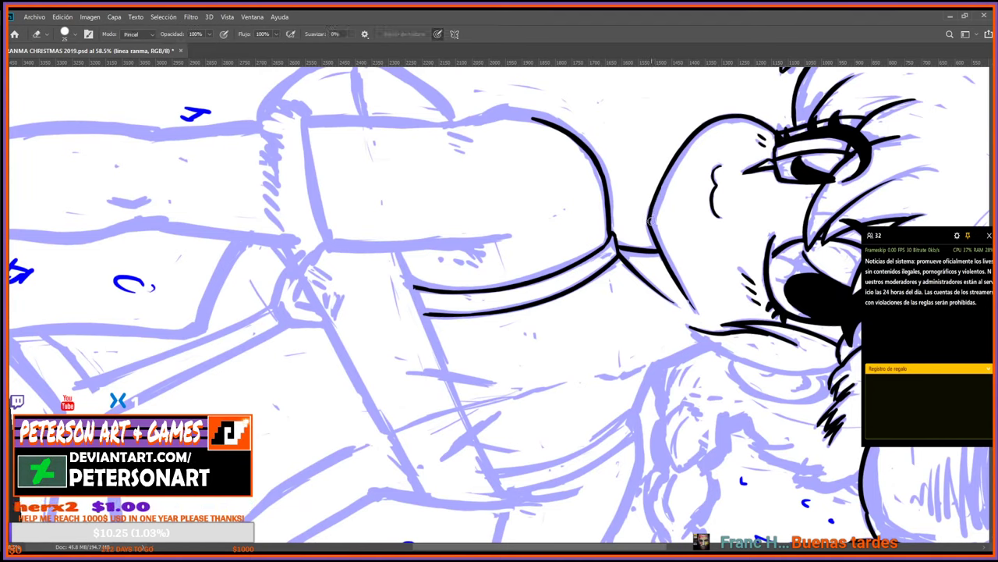
{"action": "key", "text": "b"}
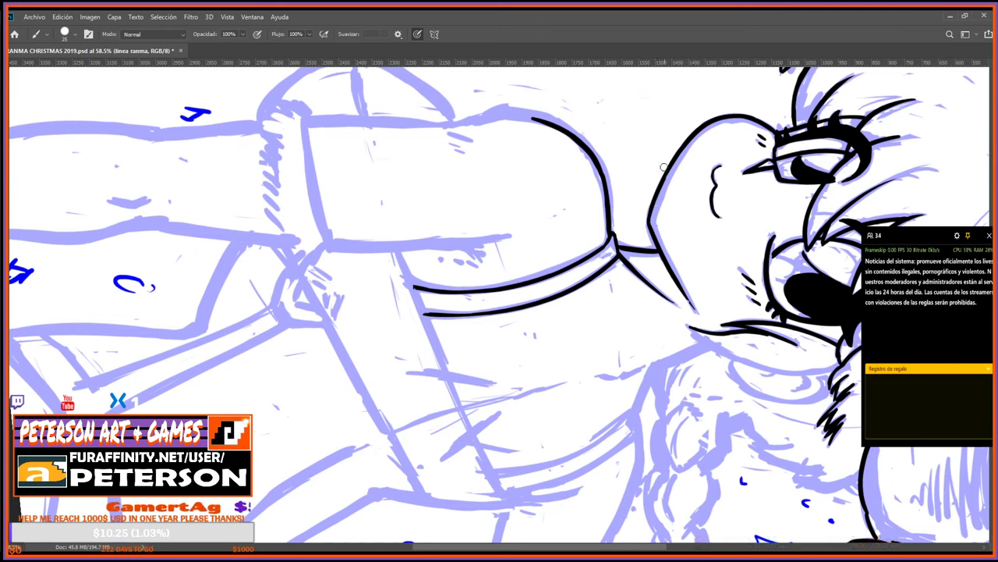
{"action": "key", "text": "e"}
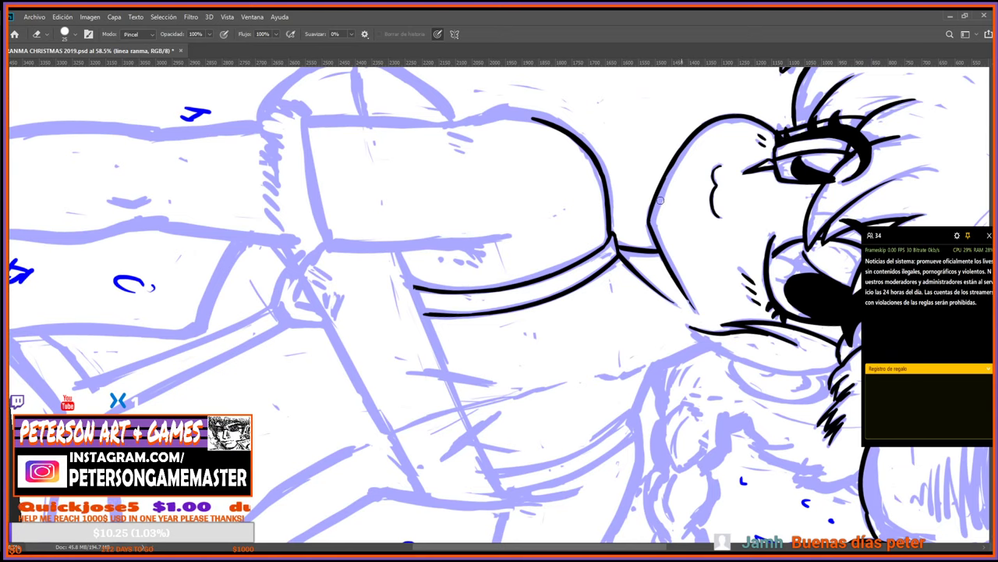
{"action": "key", "text": "r"}
{"action": "mouse_move", "coordinate": [561, 351]}
{"action": "left_mouse_down"}
{"action": "mouse_move", "coordinate": [556, 342]}
{"action": "mouse_move", "coordinate": [511, 351]}
{"action": "mouse_move", "coordinate": [516, 419]}
{"action": "left_mouse_up"}
{"action": "key", "text": "space"}
{"action": "left_click_drag", "start_coordinate": [601, 356], "coordinate": [420, 317]}
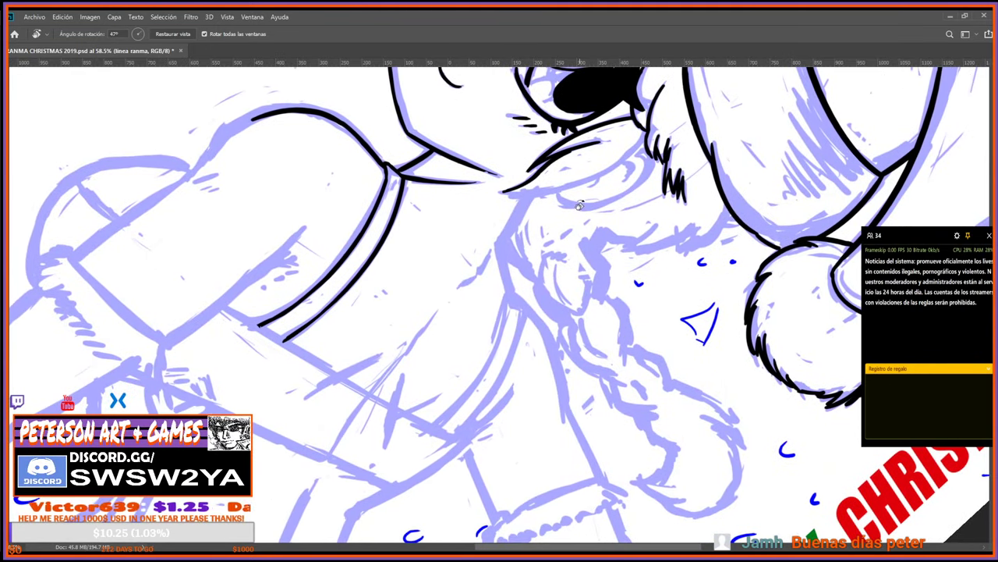
{"action": "key", "text": "space"}
{"action": "left_click_drag", "start_coordinate": [469, 181], "coordinate": [524, 316]}
{"action": "left_click_drag", "start_coordinate": [427, 94], "coordinate": [440, 165]}
{"action": "key", "text": "b"}
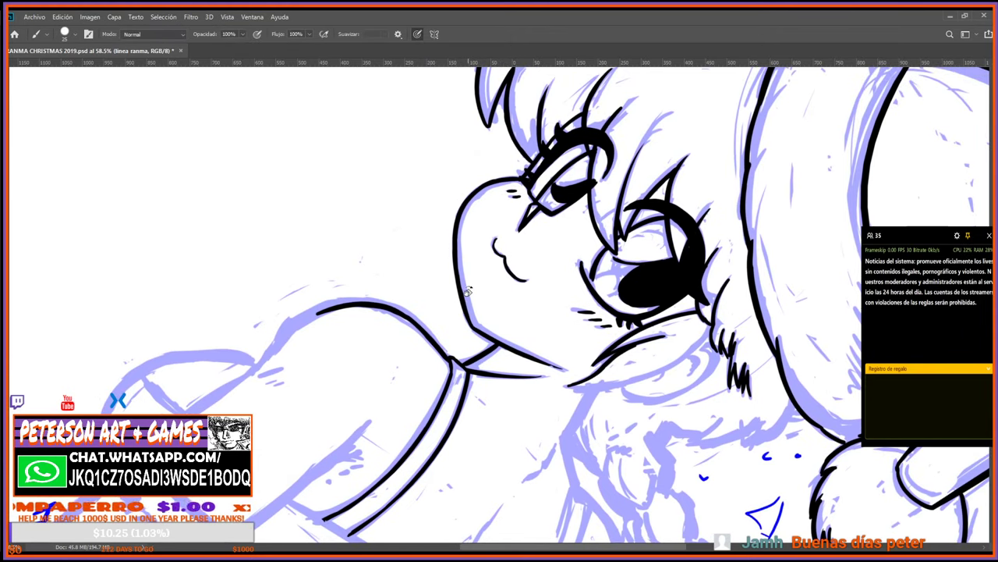
Extend the shoulder outline down the outer arm to the elbow bend beside the sketched rounded shape.
{"action": "left_click_drag", "start_coordinate": [446, 426], "coordinate": [599, 444]}
{"action": "key", "text": "space"}
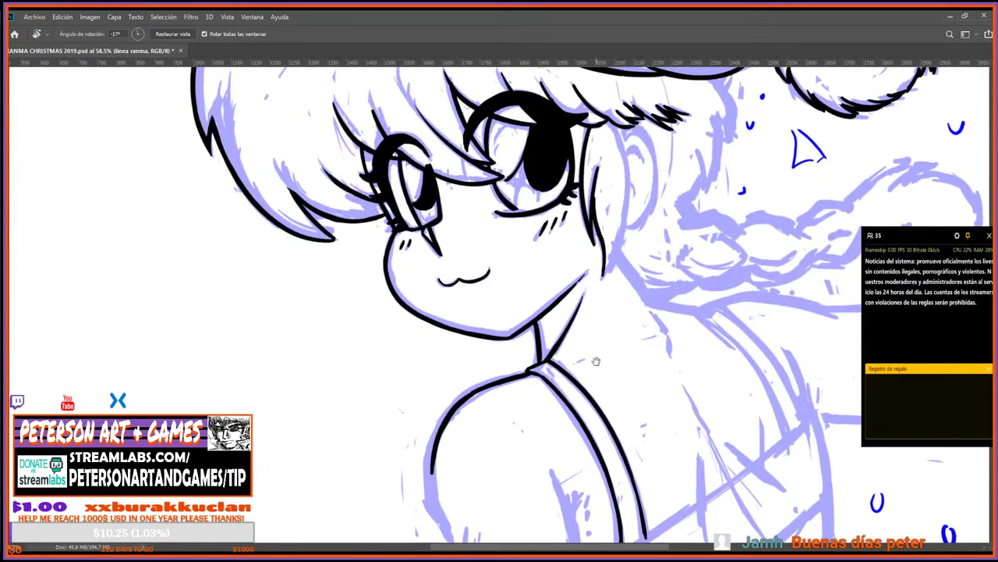
{"action": "left_click_drag", "start_coordinate": [596, 361], "coordinate": [614, 120]}
{"action": "mouse_move", "coordinate": [451, 286]}
{"action": "left_mouse_down"}
{"action": "mouse_move", "coordinate": [432, 342]}
{"action": "mouse_move", "coordinate": [422, 305]}
{"action": "left_mouse_up"}
{"action": "key", "text": "b"}
{"action": "left_click_drag", "start_coordinate": [458, 223], "coordinate": [472, 309]}
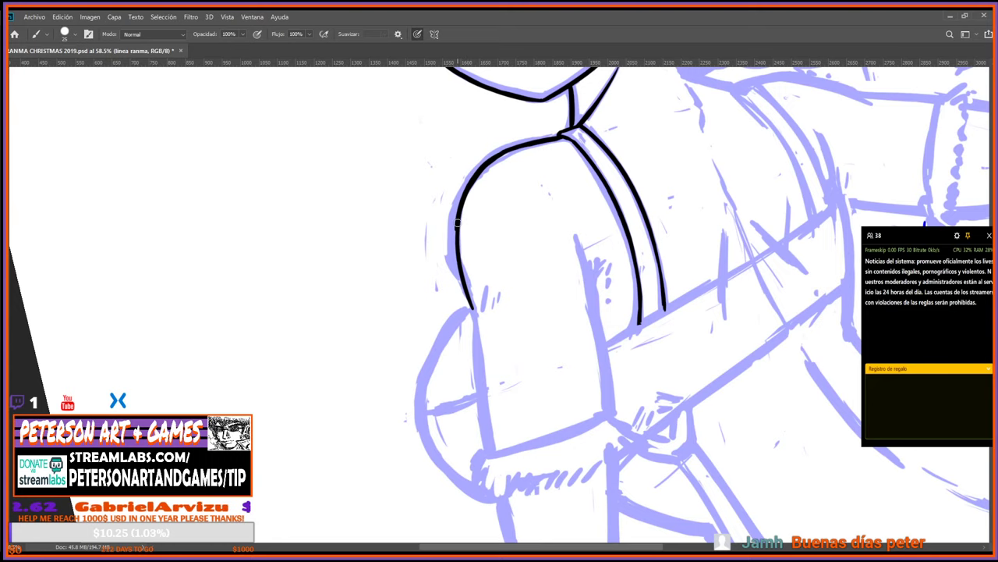
{"action": "left_click_drag", "start_coordinate": [458, 222], "coordinate": [472, 312]}
Thin and clean up the lower end of the outer arm outline at the elbow bend with the eraser.
{"action": "key", "text": "e"}
{"action": "left_click_drag", "start_coordinate": [459, 262], "coordinate": [482, 336]}
{"action": "key", "text": "b"}
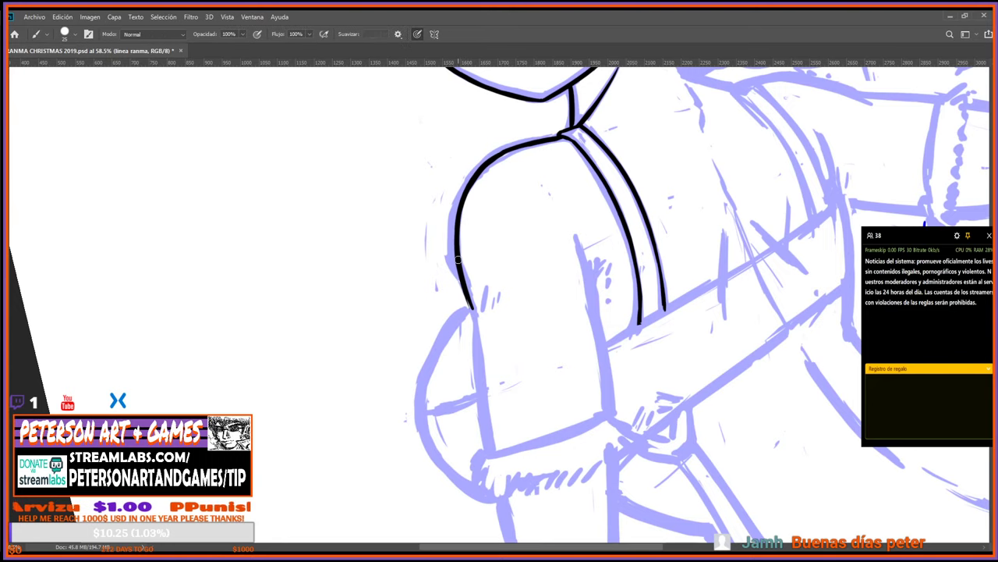
{"action": "key", "text": "r"}
{"action": "left_click_drag", "start_coordinate": [459, 259], "coordinate": [577, 269]}
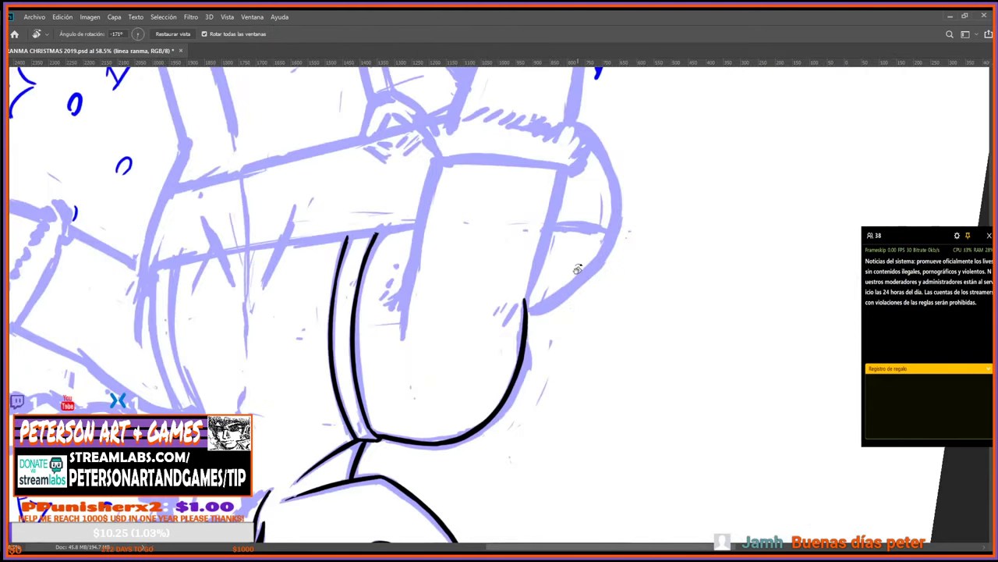
{"action": "key", "text": "b"}
{"action": "key", "text": "e"}
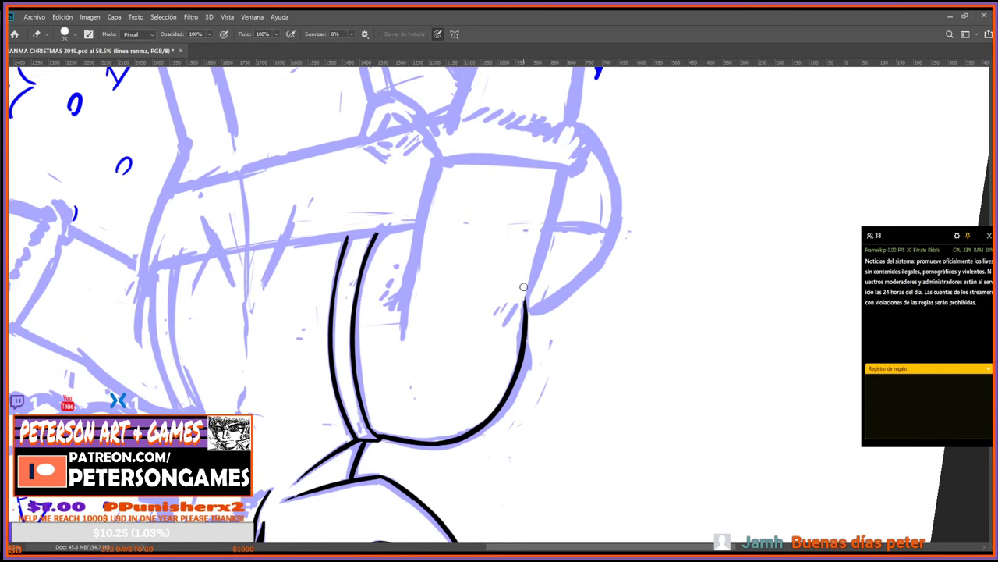
{"action": "key", "text": "r"}
{"action": "mouse_move", "coordinate": [523, 287]}
{"action": "left_mouse_down"}
{"action": "mouse_move", "coordinate": [567, 279]}
{"action": "mouse_move", "coordinate": [576, 352]}
{"action": "mouse_move", "coordinate": [562, 321]}
{"action": "left_mouse_up"}
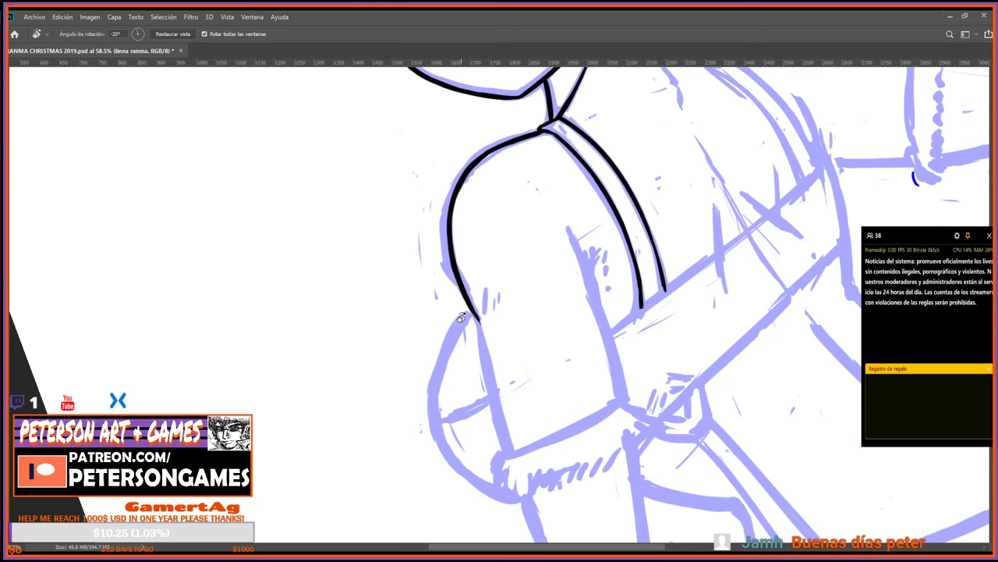
{"action": "scroll", "coordinate": [461, 317], "scroll_direction": "down", "scroll_amount": 2}
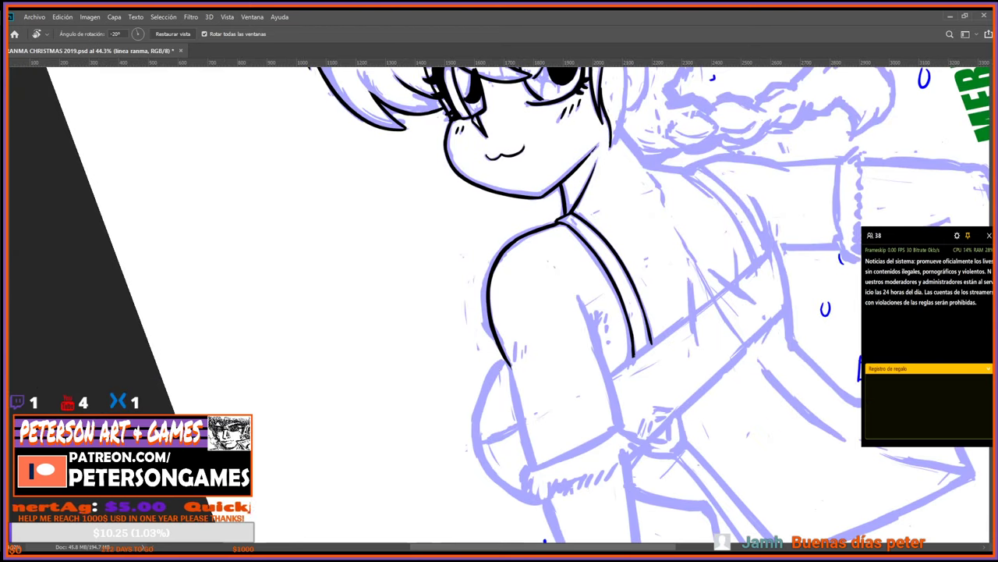
{"action": "key", "text": "b"}
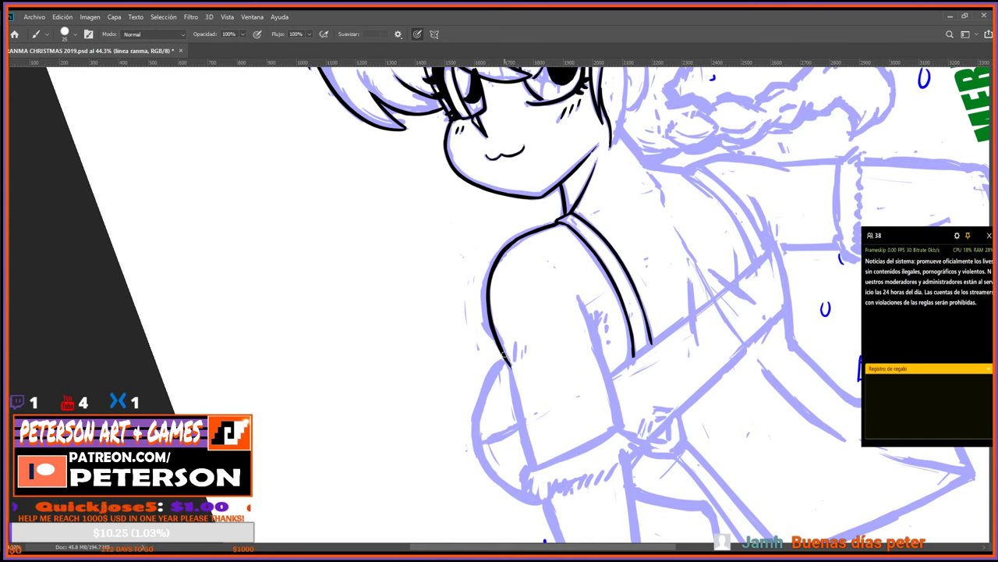
Try to continue the outer arm outline from the elbow bend down to the sketched fur cuff.
{"action": "key", "text": "r"}
{"action": "mouse_move", "coordinate": [512, 380]}
{"action": "left_mouse_down"}
{"action": "mouse_move", "coordinate": [548, 358]}
{"action": "mouse_move", "coordinate": [586, 305]}
{"action": "mouse_move", "coordinate": [597, 320]}
{"action": "left_mouse_up"}
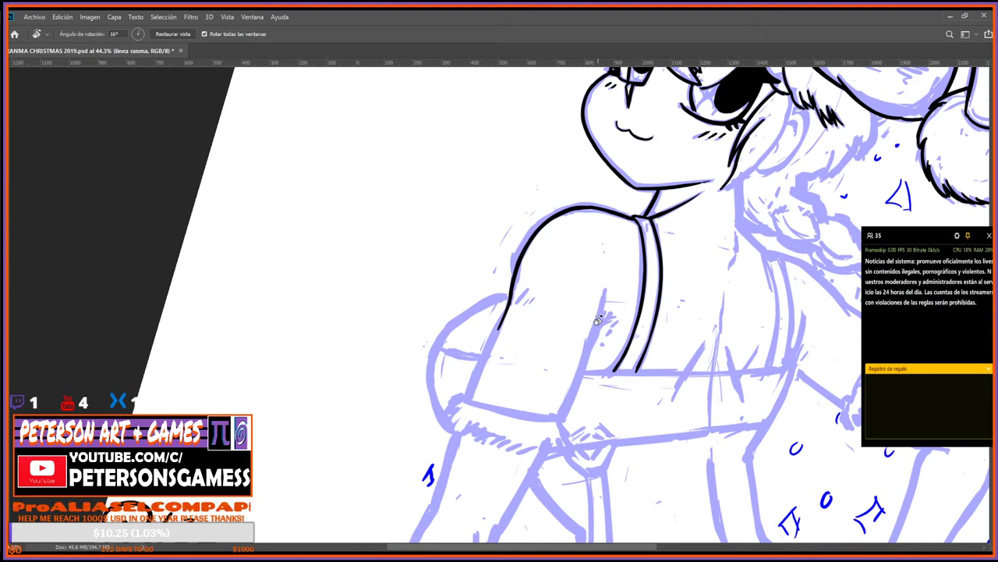
{"action": "key", "text": "b"}
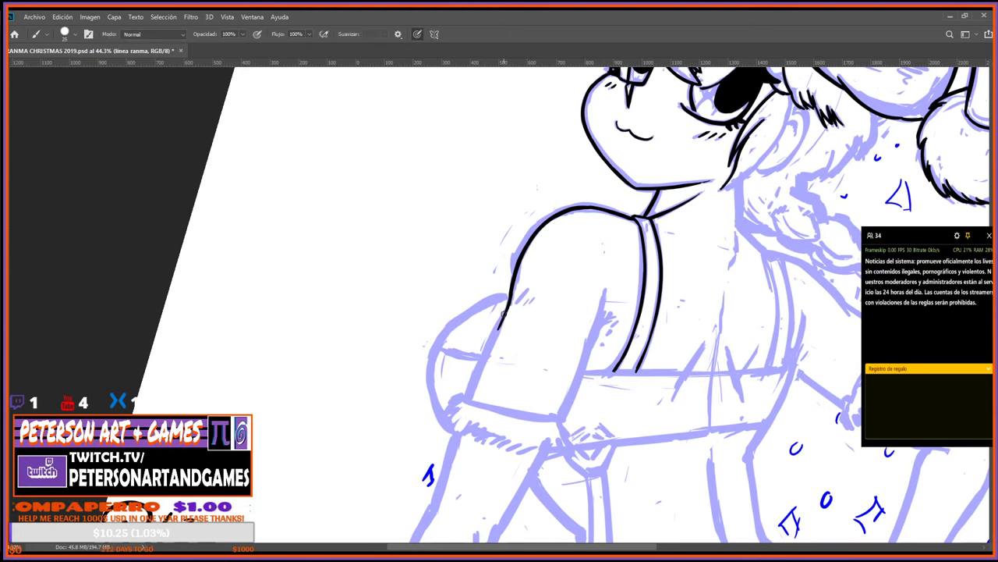
{"action": "left_click_drag", "start_coordinate": [504, 313], "coordinate": [472, 418]}
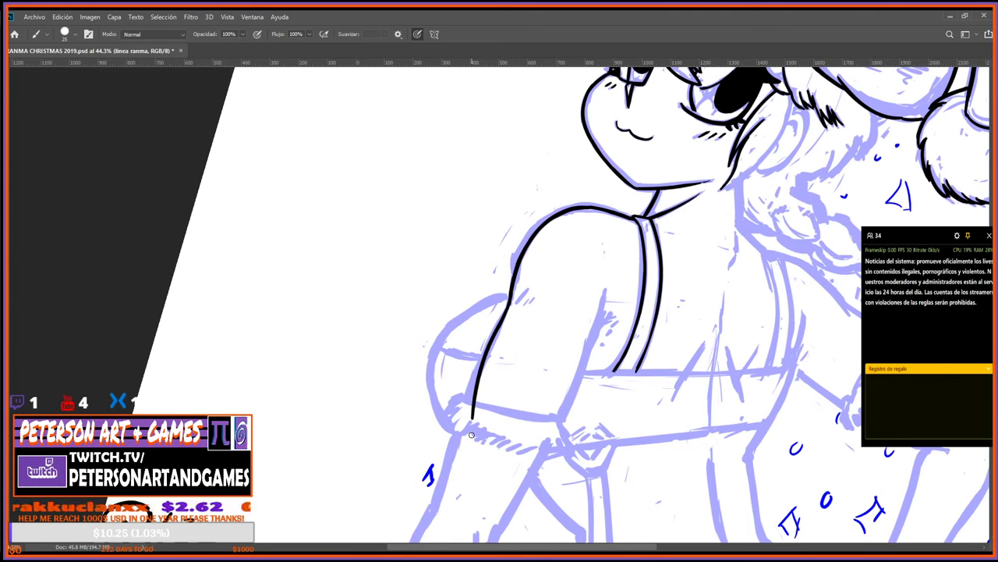
{"action": "key", "text": "e"}
{"action": "mouse_move", "coordinate": [499, 319]}
{"action": "left_mouse_down"}
{"action": "mouse_move", "coordinate": [483, 356]}
{"action": "mouse_move", "coordinate": [494, 322]}
{"action": "mouse_move", "coordinate": [687, 456]}
{"action": "mouse_move", "coordinate": [602, 357]}
{"action": "mouse_move", "coordinate": [680, 249]}
{"action": "left_mouse_up"}
{"action": "key", "text": "r"}
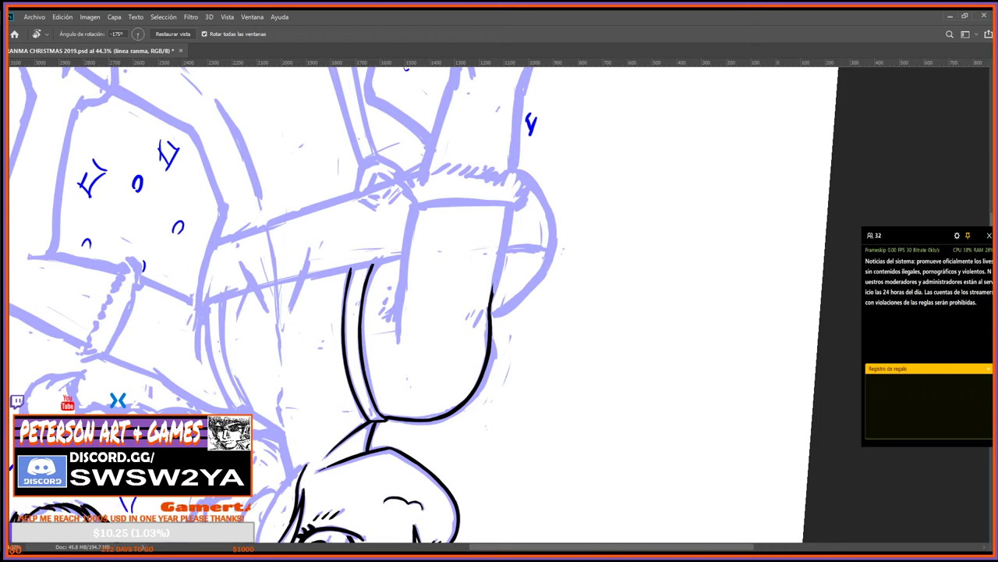
{"action": "key", "text": "Escape"}
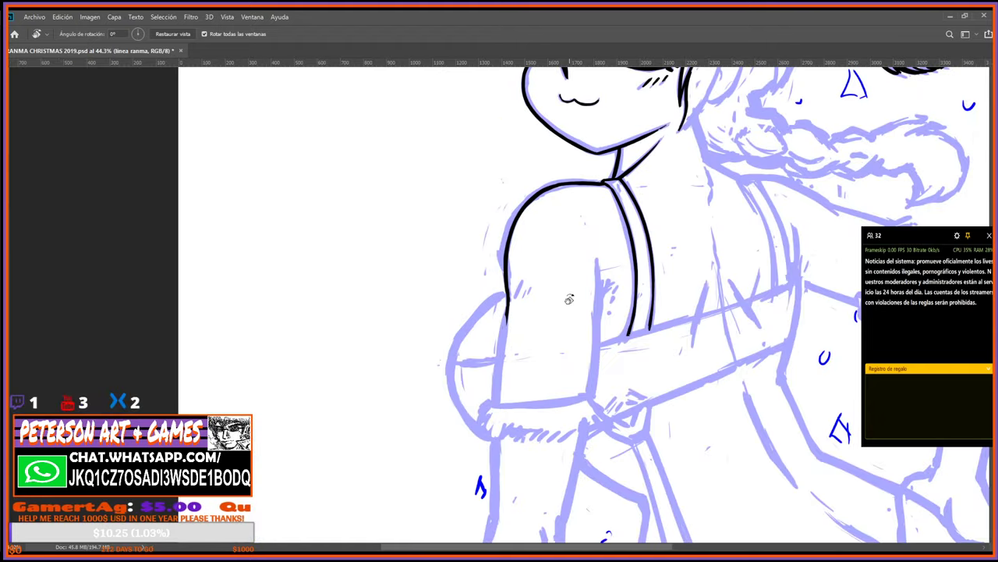
Ink the outer arm outline from the elbow bend down across the sketched fur cuff in one smooth stroke.
{"action": "scroll", "coordinate": [641, 346], "scroll_direction": "down", "scroll_amount": 2}
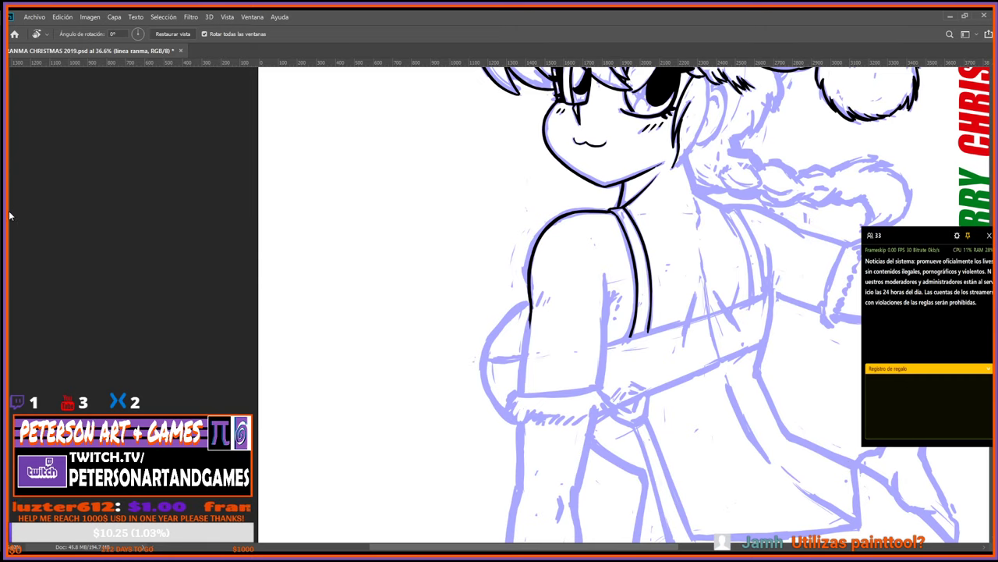
{"action": "key", "text": "z"}
{"action": "left_click", "coordinate": [513, 299]}
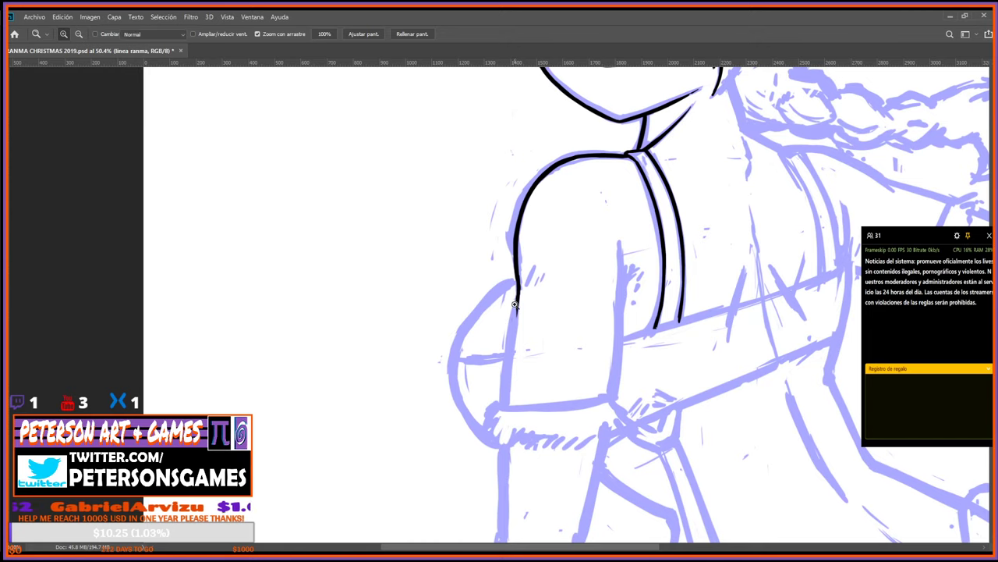
{"action": "key", "text": "r"}
{"action": "left_click_drag", "start_coordinate": [669, 297], "coordinate": [661, 355]}
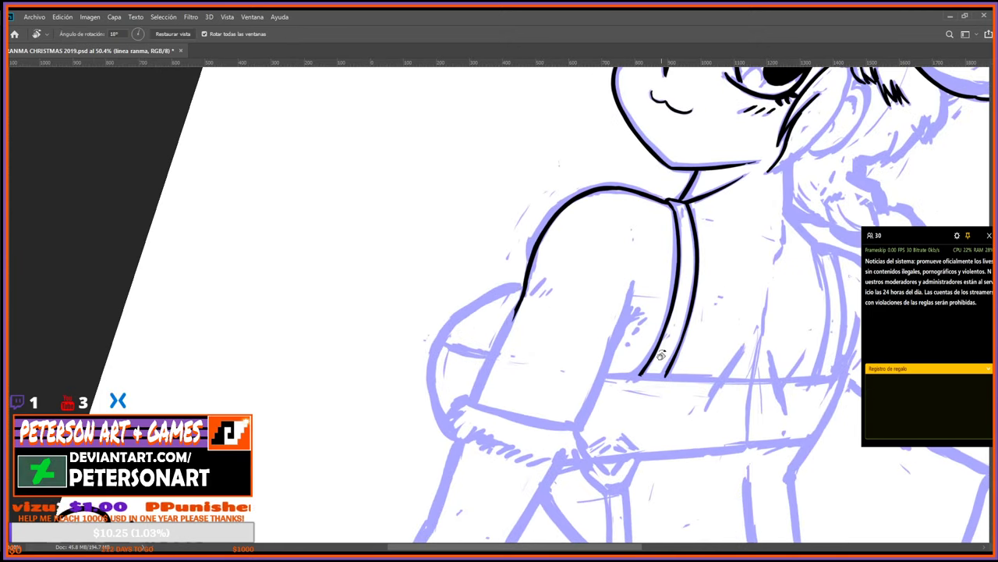
{"action": "scroll", "coordinate": [647, 327], "scroll_direction": "down", "scroll_amount": 5}
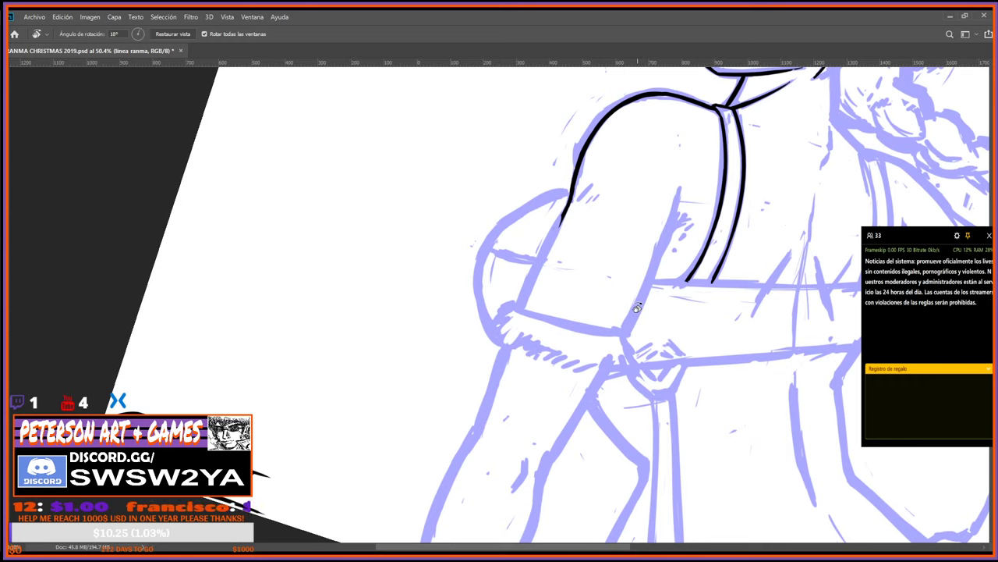
{"action": "key", "text": "b"}
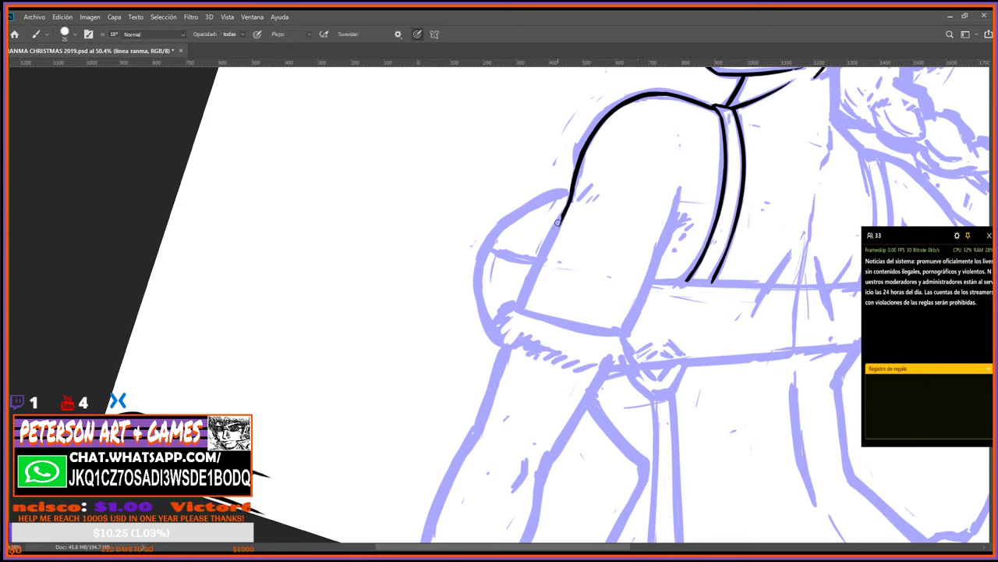
{"action": "left_click_drag", "start_coordinate": [566, 204], "coordinate": [493, 394]}
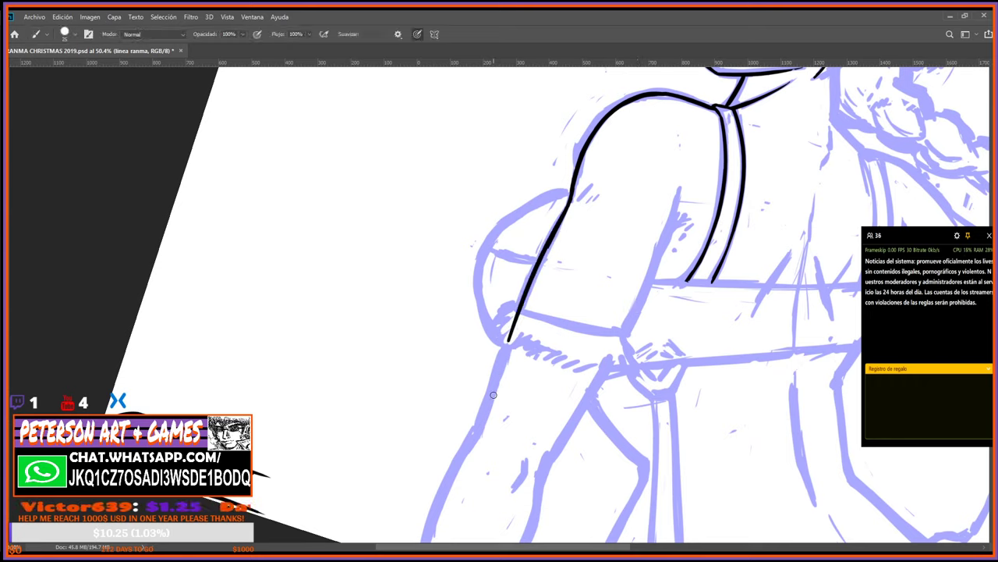
Trim the outer arm outline's overshoot back to the upper edge of the sketched cuff.
{"action": "key", "text": "e"}
{"action": "key", "text": "b"}
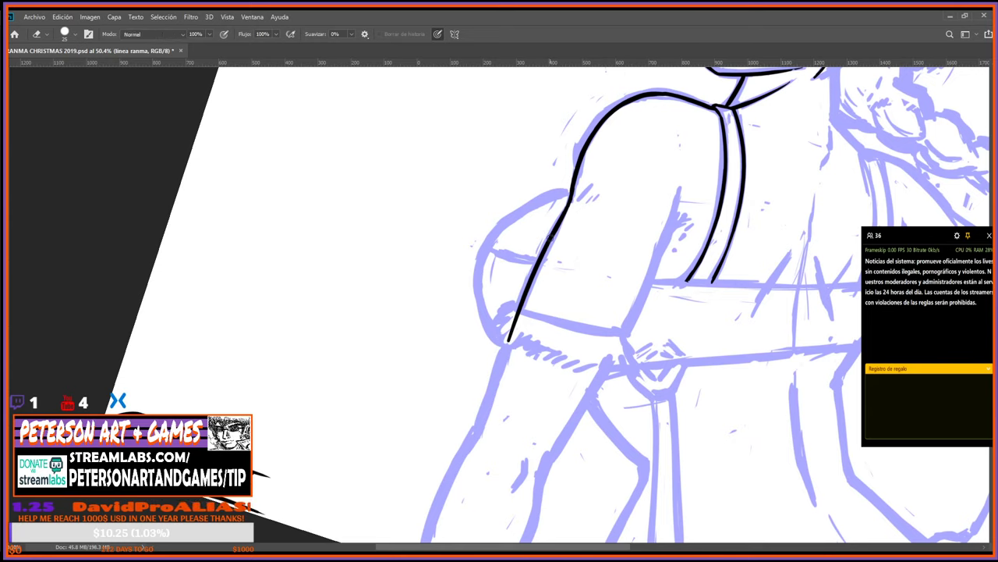
{"action": "key", "text": "b"}
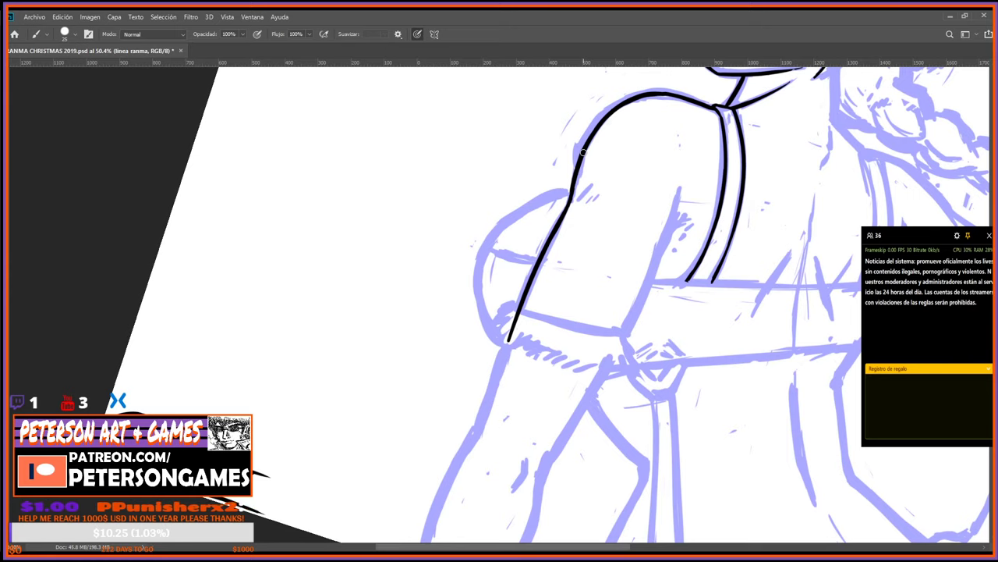
{"action": "key", "text": "Escape"}
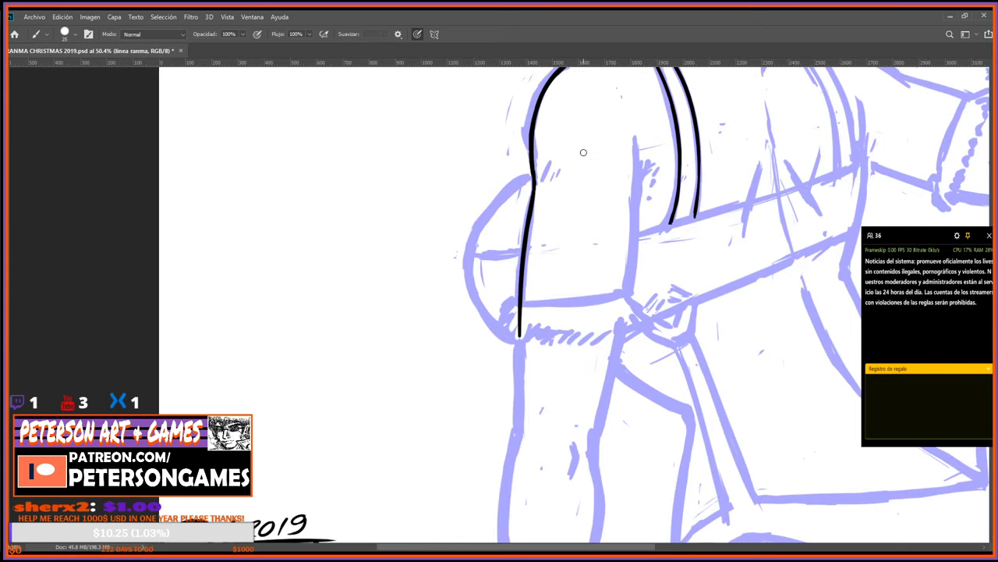
{"action": "key", "text": "e"}
{"action": "left_click_drag", "start_coordinate": [519, 337], "coordinate": [519, 305]}
Ink the inner arm outline between the cuff and the armpit, with a short fold line branching off near its upper end.
{"action": "key", "text": "r"}
{"action": "mouse_move", "coordinate": [553, 524]}
{"action": "left_mouse_down"}
{"action": "mouse_move", "coordinate": [626, 497]}
{"action": "mouse_move", "coordinate": [749, 249]}
{"action": "mouse_move", "coordinate": [574, 144]}
{"action": "left_mouse_up"}
{"action": "left_click_drag", "start_coordinate": [616, 473], "coordinate": [694, 453]}
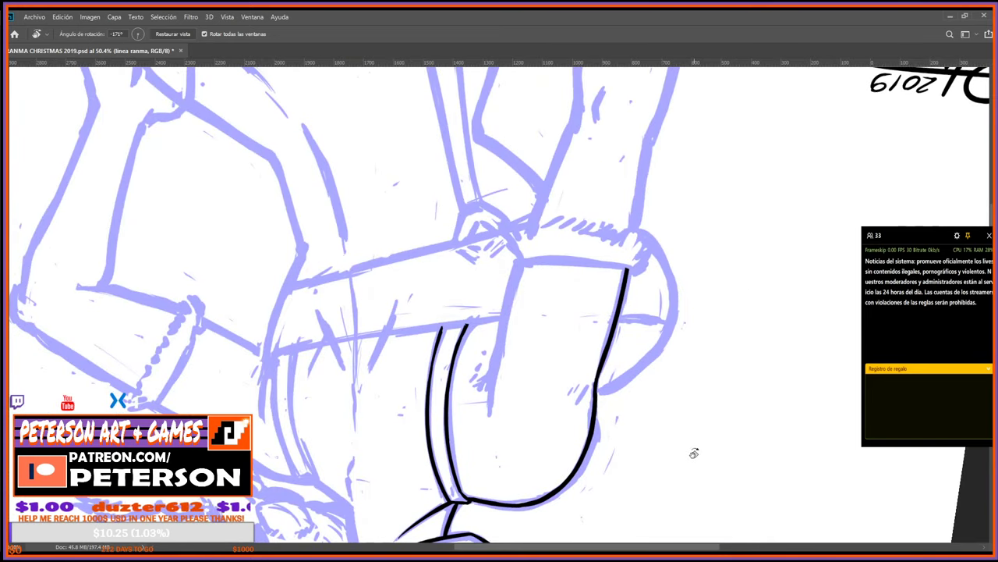
{"action": "key", "text": "b"}
{"action": "mouse_move", "coordinate": [524, 263]}
{"action": "left_mouse_down"}
{"action": "mouse_move", "coordinate": [493, 413]}
{"action": "mouse_move", "coordinate": [488, 386]}
{"action": "mouse_move", "coordinate": [661, 246]}
{"action": "mouse_move", "coordinate": [538, 229]}
{"action": "left_mouse_up"}
{"action": "key", "text": "r"}
Refine the inner arm outline and its armpit fold with eraser and brush corrections, tapering the upper tip.
{"action": "key", "text": "e"}
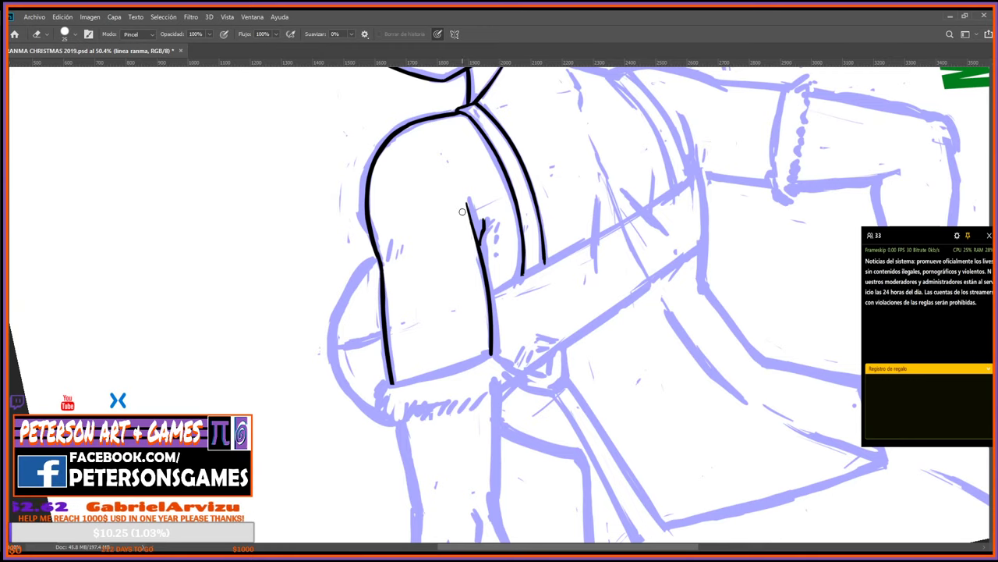
{"action": "mouse_move", "coordinate": [466, 197]}
{"action": "left_mouse_down"}
{"action": "mouse_move", "coordinate": [431, 287]}
{"action": "mouse_move", "coordinate": [472, 375]}
{"action": "mouse_move", "coordinate": [512, 377]}
{"action": "left_mouse_up"}
{"action": "key", "text": "r"}
{"action": "key", "text": "b"}
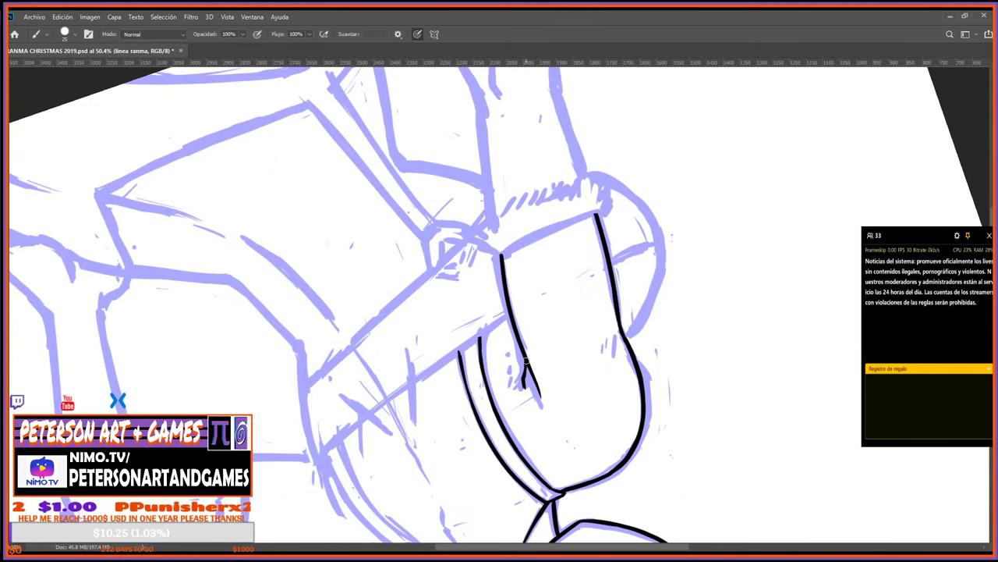
{"action": "left_click_drag", "start_coordinate": [525, 361], "coordinate": [538, 397]}
{"action": "key", "text": "e"}
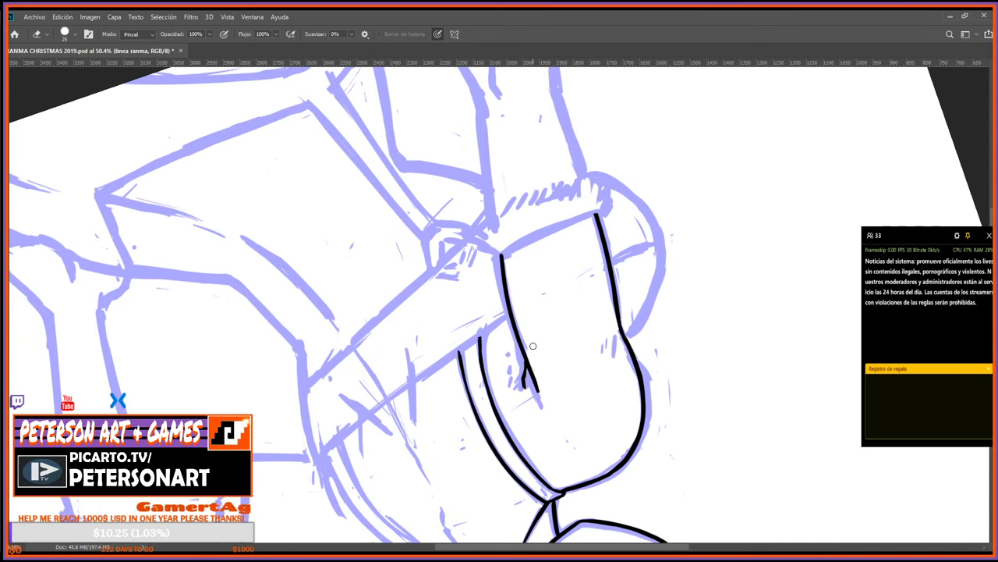
{"action": "key", "text": "Escape"}
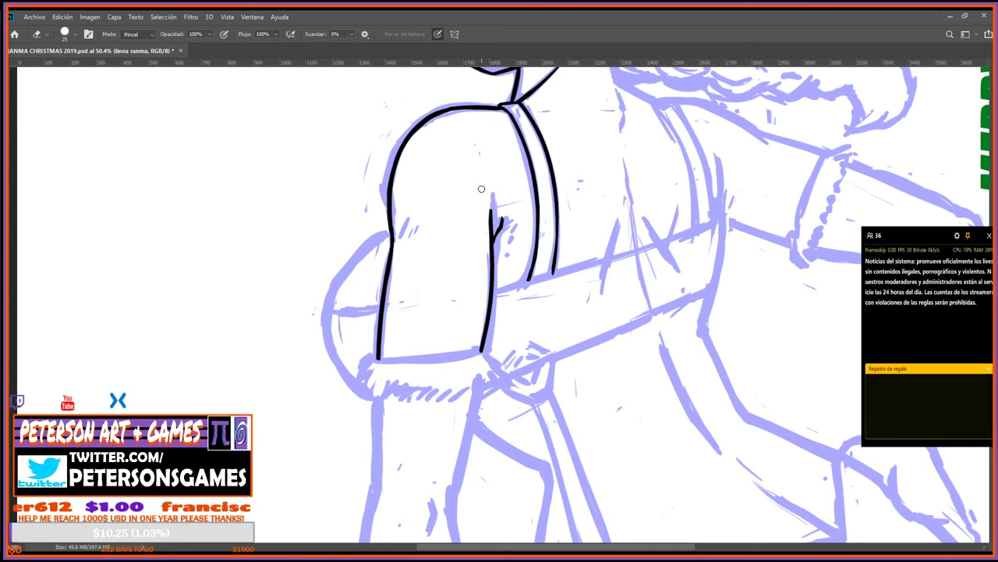
{"action": "key", "text": "i"}
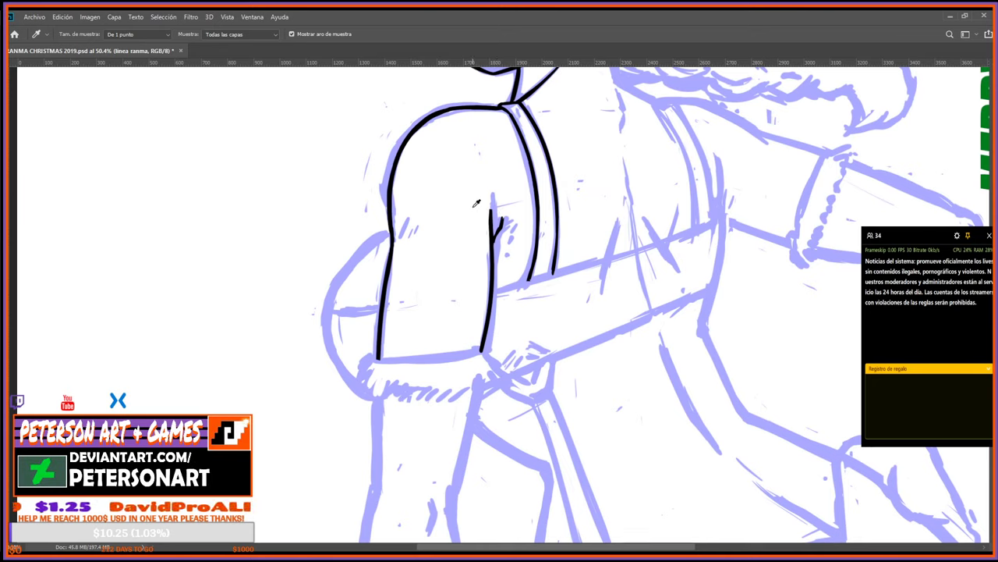
{"action": "key", "text": "b"}
{"action": "key", "text": "e"}
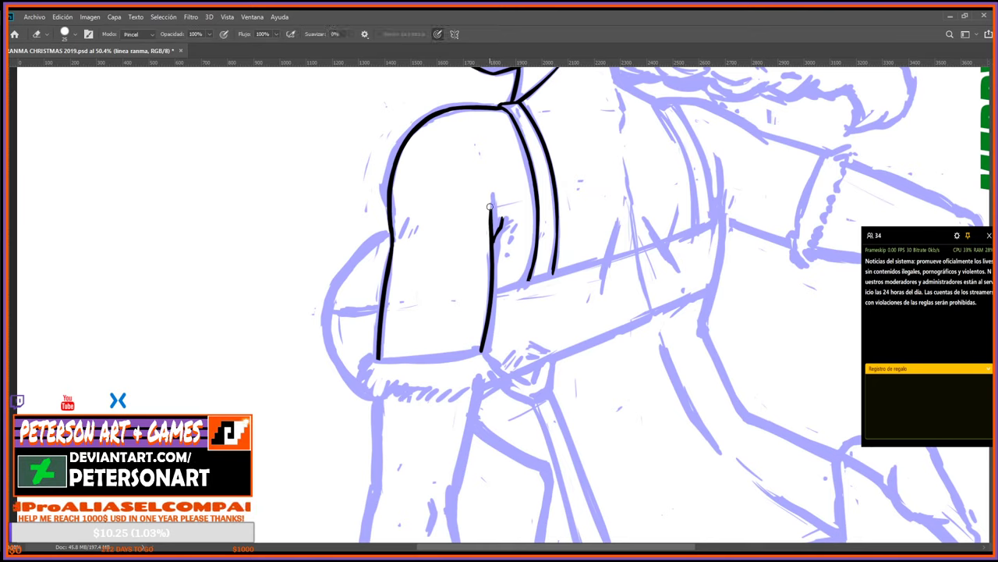
{"action": "mouse_move", "coordinate": [491, 204]}
{"action": "left_mouse_down"}
{"action": "mouse_move", "coordinate": [486, 245]}
{"action": "mouse_move", "coordinate": [493, 204]}
{"action": "left_mouse_up"}
{"action": "key", "text": "b"}
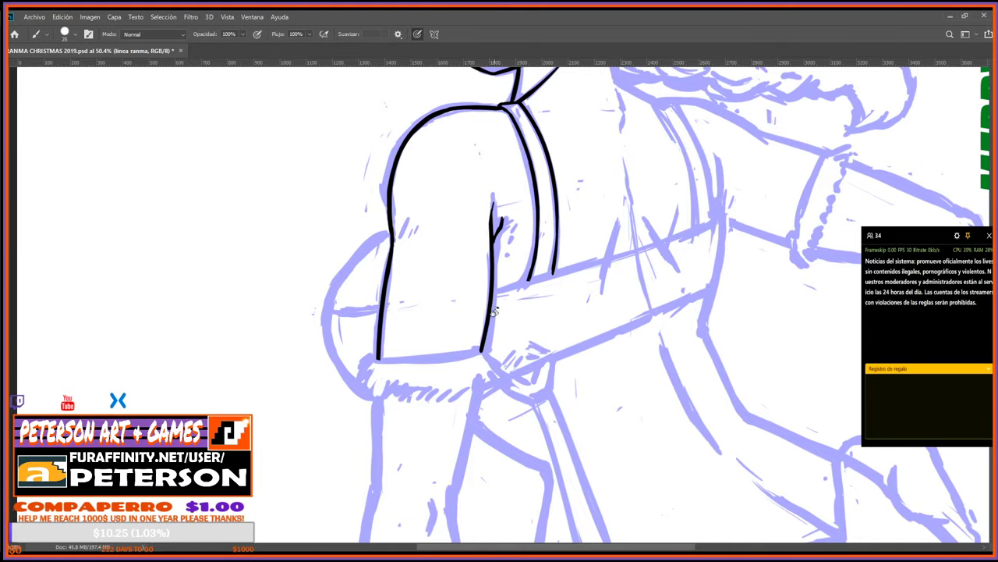
Add short hatched crease strokes inside the arm beside the elbow bend.
{"action": "key", "text": "r"}
{"action": "mouse_move", "coordinate": [496, 312]}
{"action": "left_mouse_down"}
{"action": "mouse_move", "coordinate": [636, 347]}
{"action": "mouse_move", "coordinate": [640, 259]}
{"action": "mouse_move", "coordinate": [588, 455]}
{"action": "mouse_move", "coordinate": [651, 350]}
{"action": "left_mouse_up"}
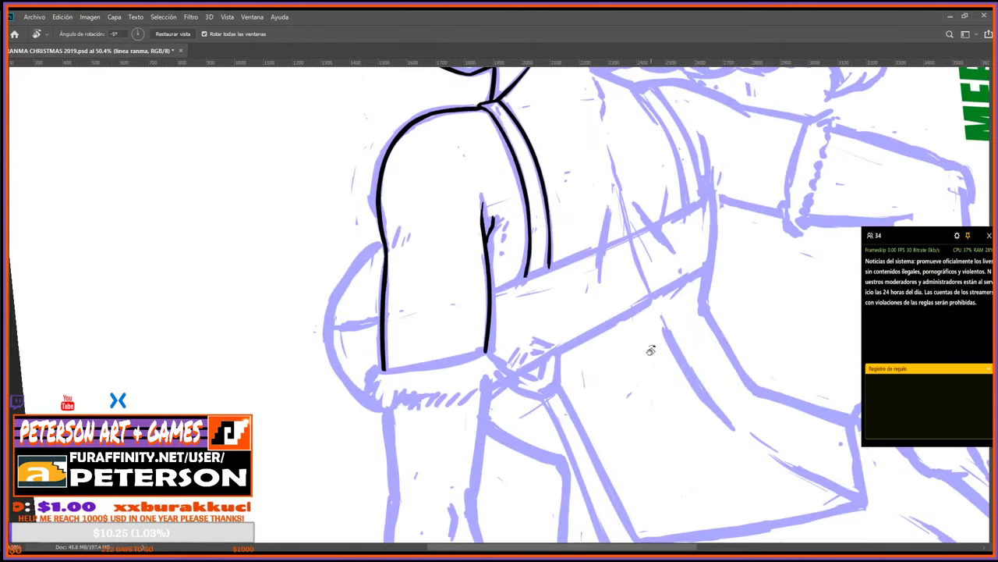
{"action": "left_click_drag", "start_coordinate": [602, 287], "coordinate": [684, 375]}
{"action": "key", "text": "b"}
{"action": "left_click_drag", "start_coordinate": [475, 336], "coordinate": [492, 316]}
{"action": "key", "text": "r"}
{"action": "left_click_drag", "start_coordinate": [639, 320], "coordinate": [598, 439]}
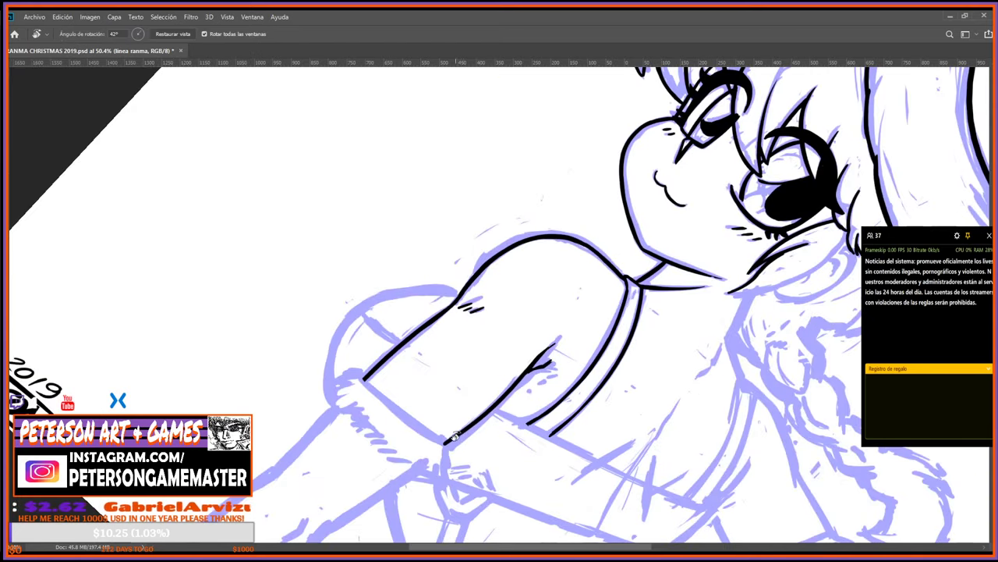
Ink the upper arc of the rounded shape behind the arm, from the elbow bend to its outermost point.
{"action": "scroll", "coordinate": [448, 430], "scroll_direction": "up", "scroll_amount": 5}
{"action": "scroll", "coordinate": [448, 431], "scroll_direction": "down", "scroll_amount": 8}
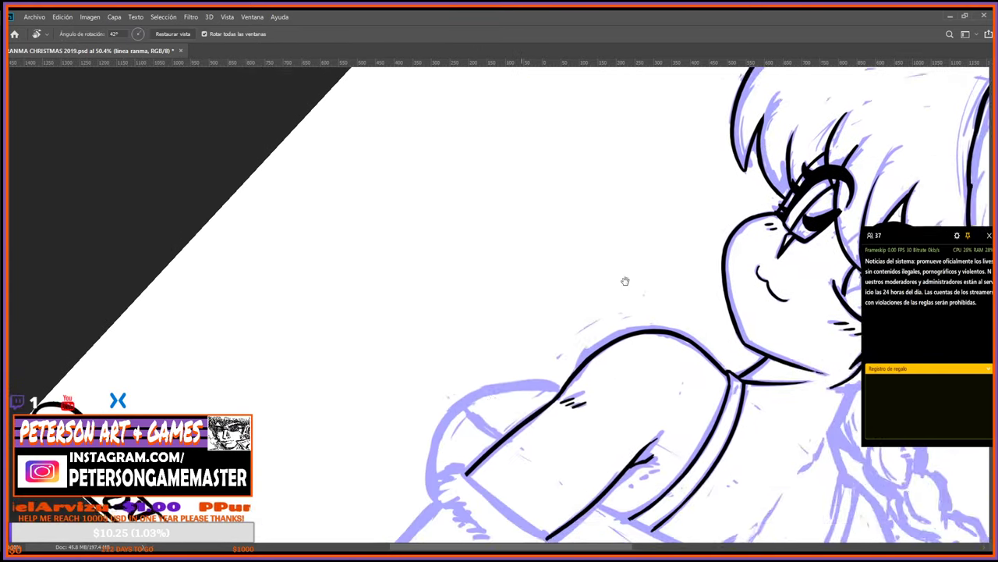
{"action": "mouse_move", "coordinate": [485, 376]}
{"action": "left_mouse_down"}
{"action": "mouse_move", "coordinate": [479, 393]}
{"action": "mouse_move", "coordinate": [416, 340]}
{"action": "mouse_move", "coordinate": [448, 410]}
{"action": "mouse_move", "coordinate": [665, 319]}
{"action": "left_mouse_up"}
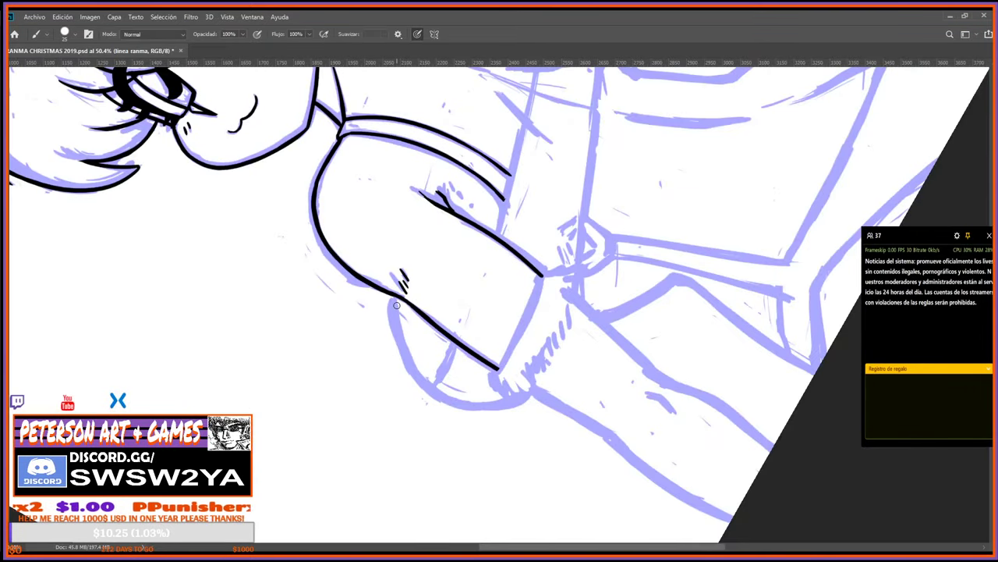
{"action": "mouse_move", "coordinate": [398, 293]}
{"action": "left_mouse_down"}
{"action": "mouse_move", "coordinate": [395, 329]}
{"action": "mouse_move", "coordinate": [434, 400]}
{"action": "left_mouse_up"}
{"action": "key", "text": "r"}
{"action": "left_click_drag", "start_coordinate": [638, 330], "coordinate": [551, 434]}
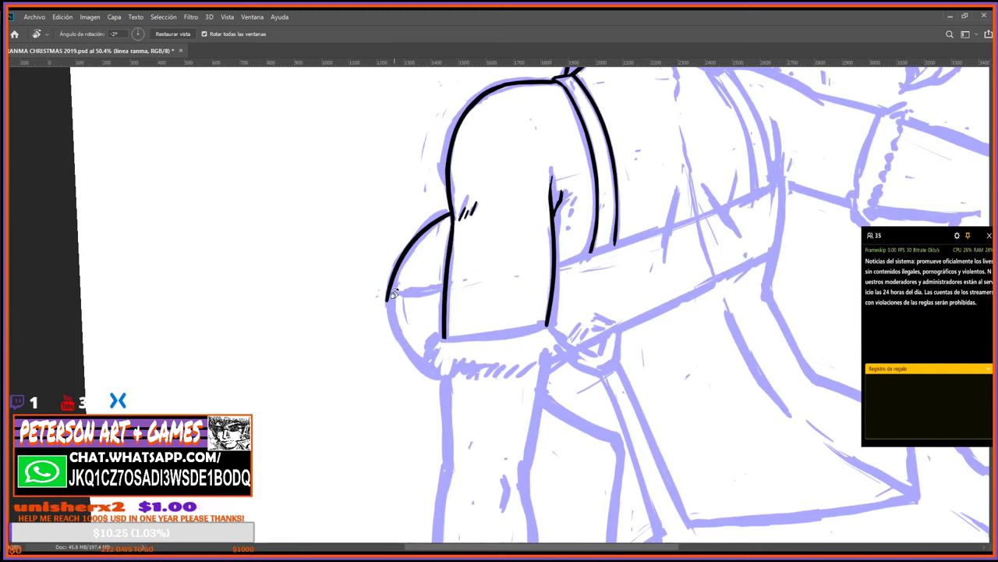
Continue the rounded shape's outline down its lower curve to the edge of the sketched fur cuff.
{"action": "key", "text": "e"}
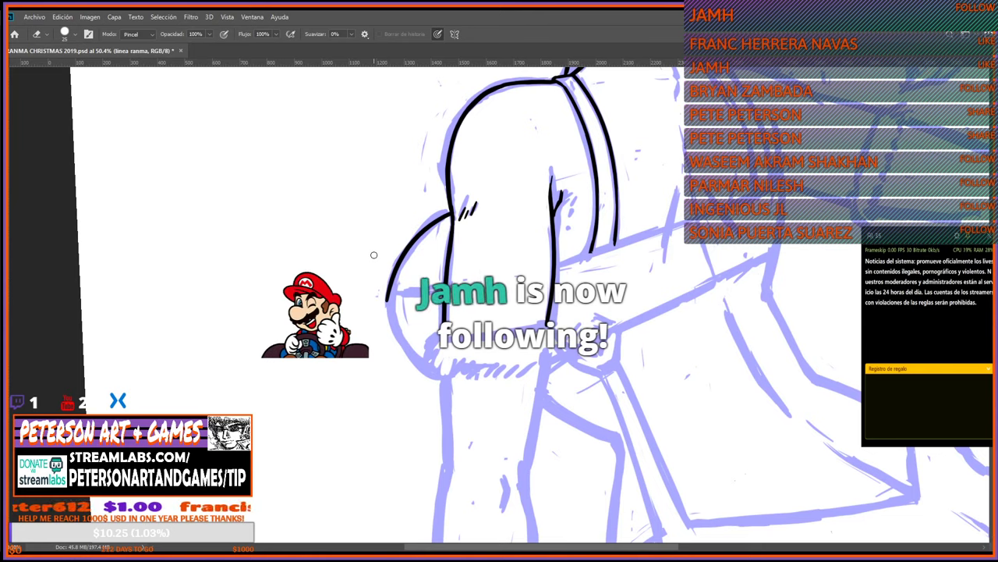
{"action": "key", "text": "b"}
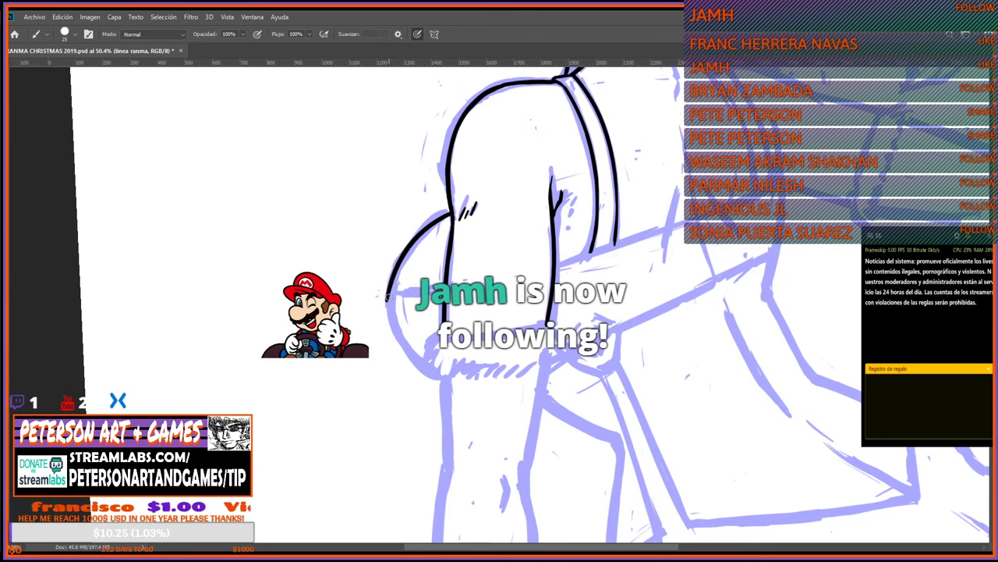
{"action": "mouse_move", "coordinate": [388, 300]}
{"action": "left_mouse_down"}
{"action": "mouse_move", "coordinate": [423, 343]}
{"action": "mouse_move", "coordinate": [411, 316]}
{"action": "mouse_move", "coordinate": [386, 315]}
{"action": "mouse_move", "coordinate": [391, 301]}
{"action": "mouse_move", "coordinate": [432, 373]}
{"action": "mouse_move", "coordinate": [407, 334]}
{"action": "left_mouse_up"}
{"action": "key", "text": "e"}
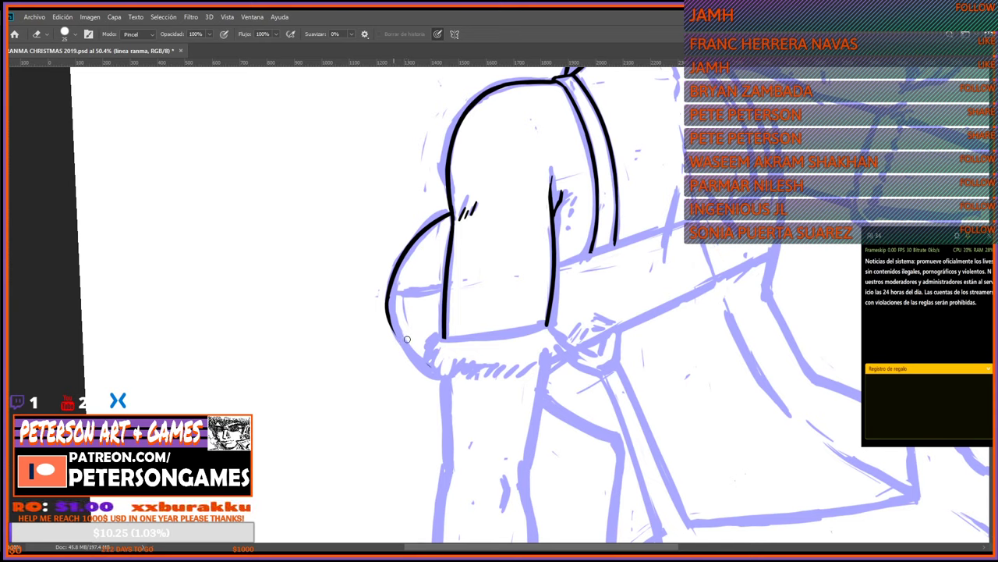
{"action": "key", "text": "b"}
{"action": "left_click_drag", "start_coordinate": [390, 281], "coordinate": [421, 365]}
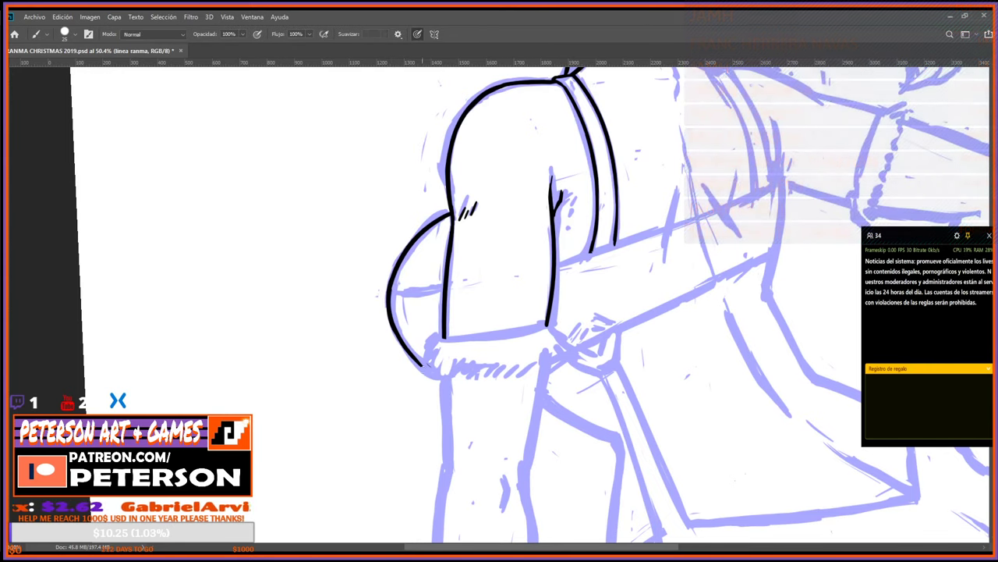
{"action": "key", "text": "r"}
{"action": "left_click_drag", "start_coordinate": [555, 370], "coordinate": [518, 389]}
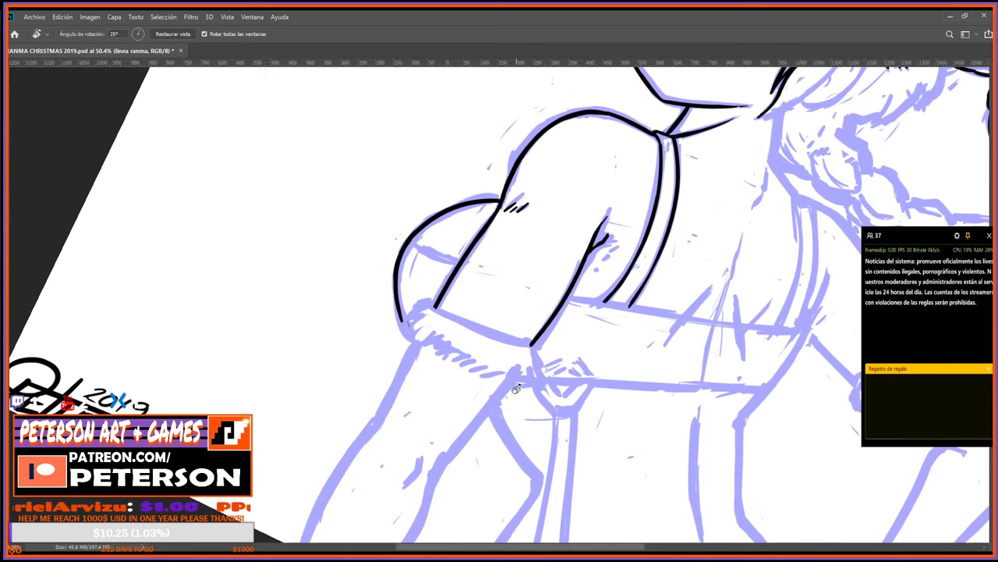
{"action": "key", "text": "e"}
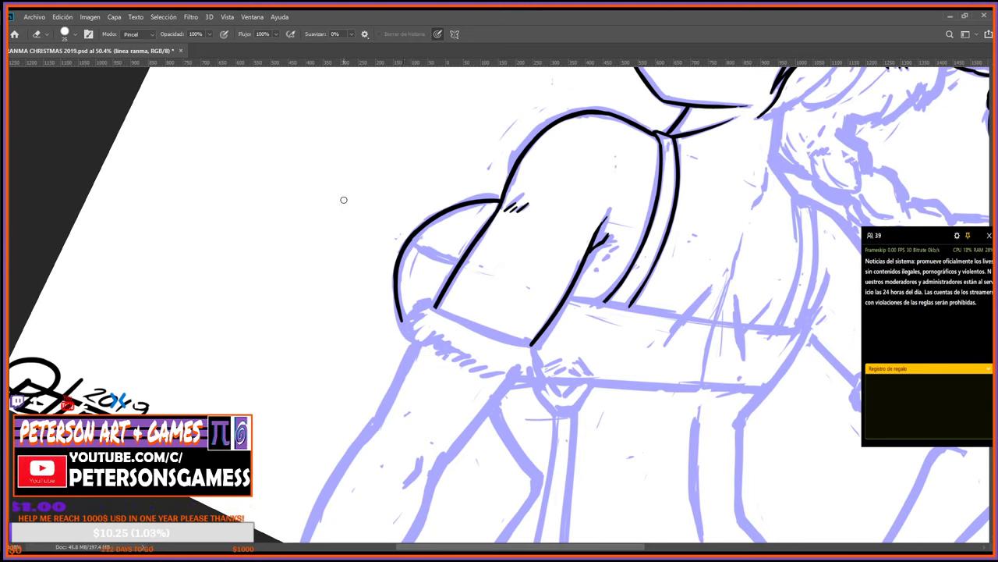
Erase the lower part of the bust's outer curve and re-ink it down to the arm's fur cuff.
{"action": "left_click_drag", "start_coordinate": [396, 258], "coordinate": [400, 319]}
{"action": "key", "text": "b"}
{"action": "mouse_move", "coordinate": [399, 258]}
{"action": "left_mouse_down"}
{"action": "mouse_move", "coordinate": [414, 336]}
{"action": "mouse_move", "coordinate": [461, 195]}
{"action": "mouse_move", "coordinate": [684, 219]}
{"action": "mouse_move", "coordinate": [347, 205]}
{"action": "left_mouse_up"}
{"action": "key", "text": "r"}
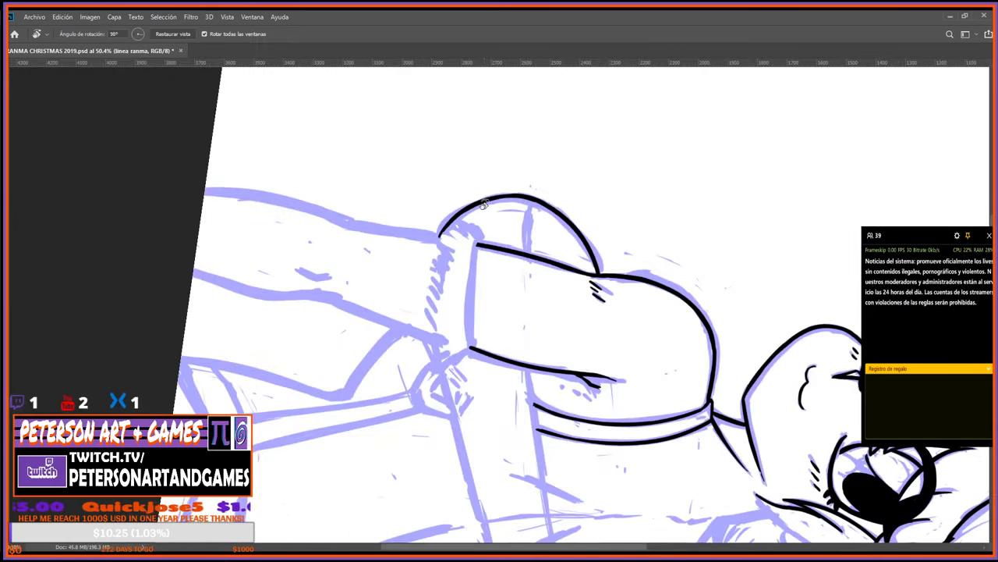
Ink the top edge of the fur cuff across the upper arm, joining both arm lines.
{"action": "key", "text": "b"}
{"action": "mouse_move", "coordinate": [479, 244]}
{"action": "left_mouse_down"}
{"action": "mouse_move", "coordinate": [482, 338]}
{"action": "mouse_move", "coordinate": [481, 361]}
{"action": "left_mouse_up"}
{"action": "key", "text": "e"}
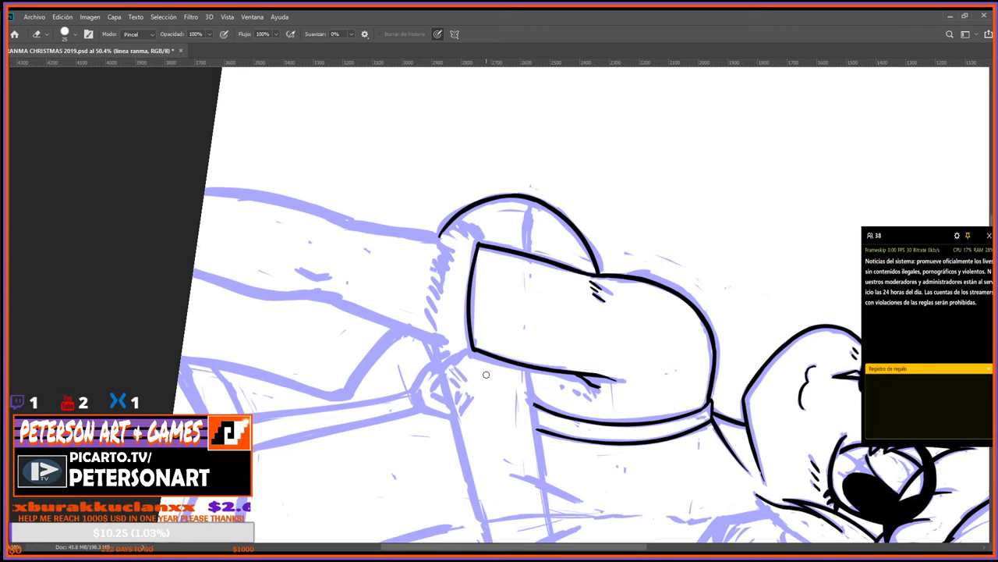
Ink the cuff's fur trim with short side curves and a jagged zigzag lower edge around the arm.
{"action": "key", "text": "r"}
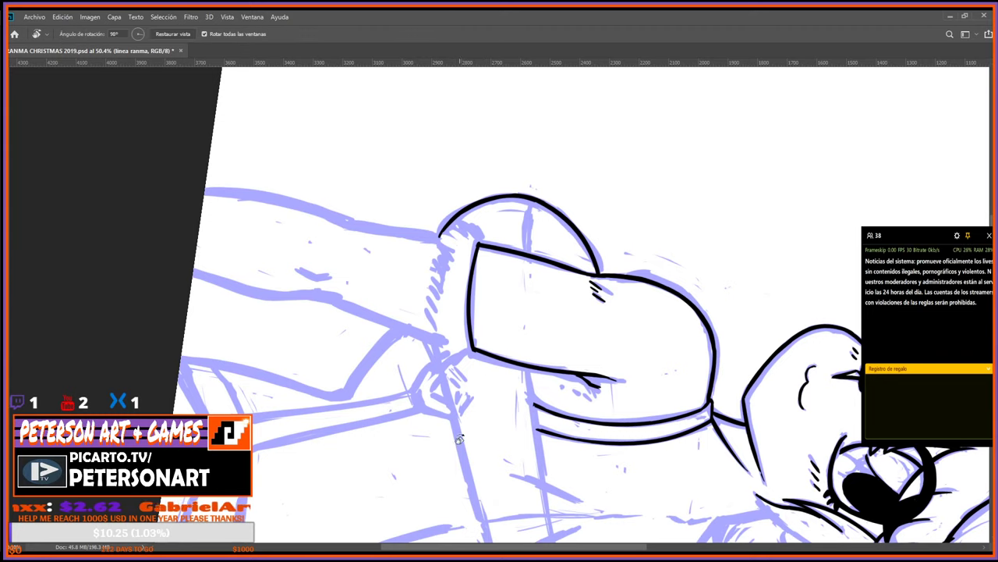
{"action": "mouse_move", "coordinate": [460, 439]}
{"action": "left_mouse_down"}
{"action": "mouse_move", "coordinate": [456, 355]}
{"action": "mouse_move", "coordinate": [447, 371]}
{"action": "mouse_move", "coordinate": [465, 386]}
{"action": "left_mouse_up"}
{"action": "key", "text": "b"}
{"action": "mouse_move", "coordinate": [466, 377]}
{"action": "left_mouse_down"}
{"action": "mouse_move", "coordinate": [474, 393]}
{"action": "mouse_move", "coordinate": [486, 387]}
{"action": "left_mouse_up"}
{"action": "key", "text": "e"}
{"action": "key", "text": "b"}
{"action": "mouse_move", "coordinate": [494, 380]}
{"action": "left_mouse_down"}
{"action": "mouse_move", "coordinate": [519, 355]}
{"action": "mouse_move", "coordinate": [532, 363]}
{"action": "mouse_move", "coordinate": [560, 346]}
{"action": "mouse_move", "coordinate": [555, 273]}
{"action": "mouse_move", "coordinate": [483, 244]}
{"action": "mouse_move", "coordinate": [471, 256]}
{"action": "mouse_move", "coordinate": [473, 218]}
{"action": "mouse_move", "coordinate": [480, 237]}
{"action": "mouse_move", "coordinate": [502, 218]}
{"action": "mouse_move", "coordinate": [569, 461]}
{"action": "mouse_move", "coordinate": [561, 472]}
{"action": "left_mouse_up"}
{"action": "key", "text": "r"}
{"action": "key", "text": "b"}
{"action": "key", "text": "r"}
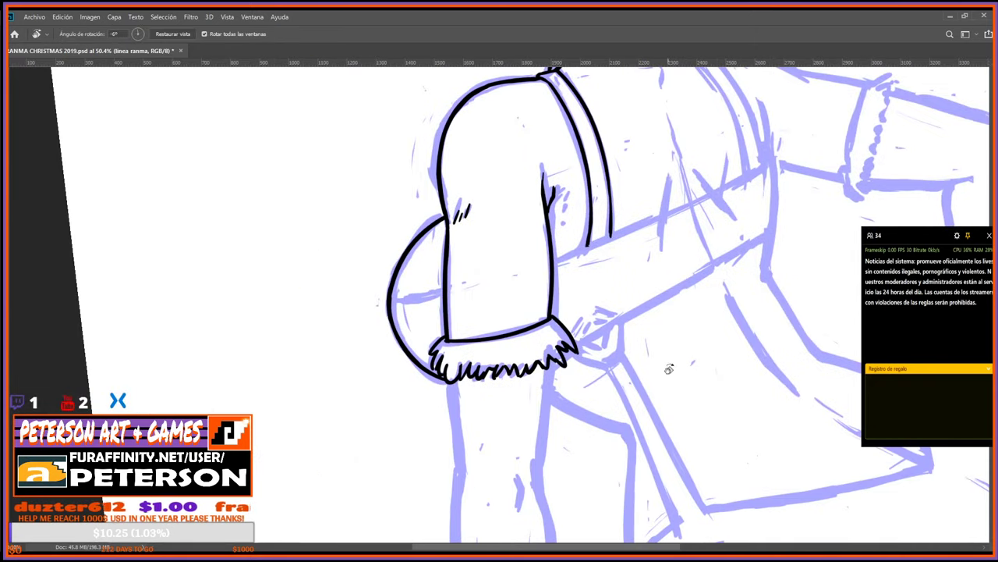
Ink the outer contour of the near forearm from the fur cuff down to the bottom edge of the canvas.
{"action": "left_click_drag", "start_coordinate": [670, 368], "coordinate": [619, 283]}
{"action": "key", "text": "b"}
{"action": "mouse_move", "coordinate": [464, 199]}
{"action": "left_mouse_down"}
{"action": "mouse_move", "coordinate": [431, 303]}
{"action": "mouse_move", "coordinate": [439, 398]}
{"action": "mouse_move", "coordinate": [464, 463]}
{"action": "left_mouse_up"}
{"action": "key", "text": "r"}
{"action": "key", "text": "e"}
{"action": "key", "text": "b"}
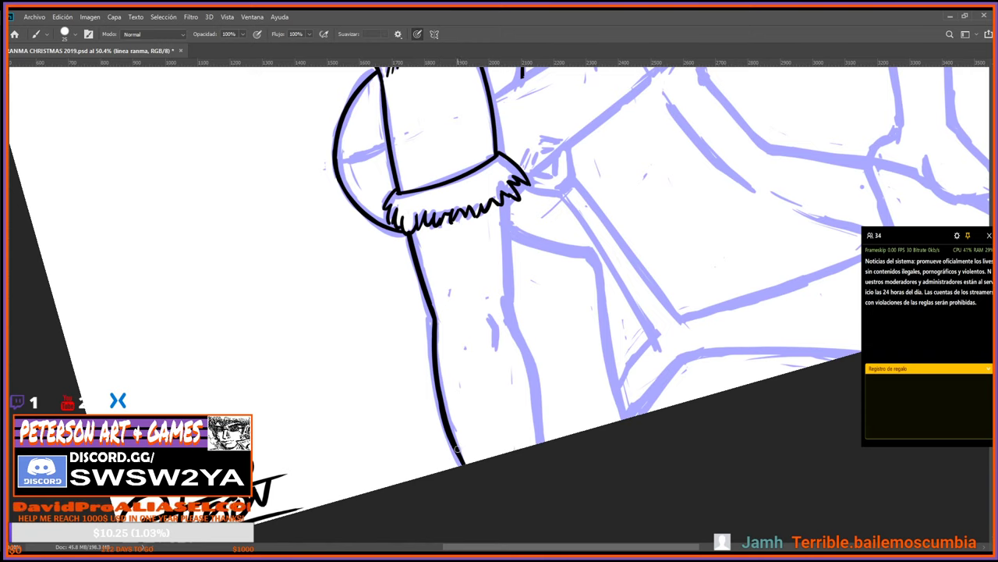
{"action": "key", "text": "r"}
{"action": "mouse_move", "coordinate": [523, 439]}
{"action": "left_mouse_down"}
{"action": "mouse_move", "coordinate": [674, 265]}
{"action": "mouse_move", "coordinate": [572, 282]}
{"action": "left_mouse_up"}
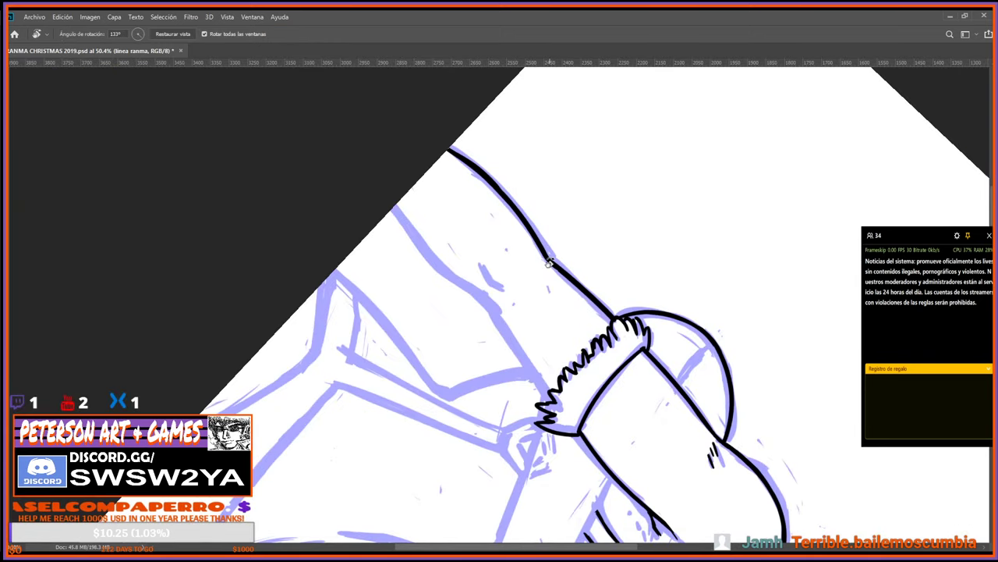
{"action": "key", "text": "b"}
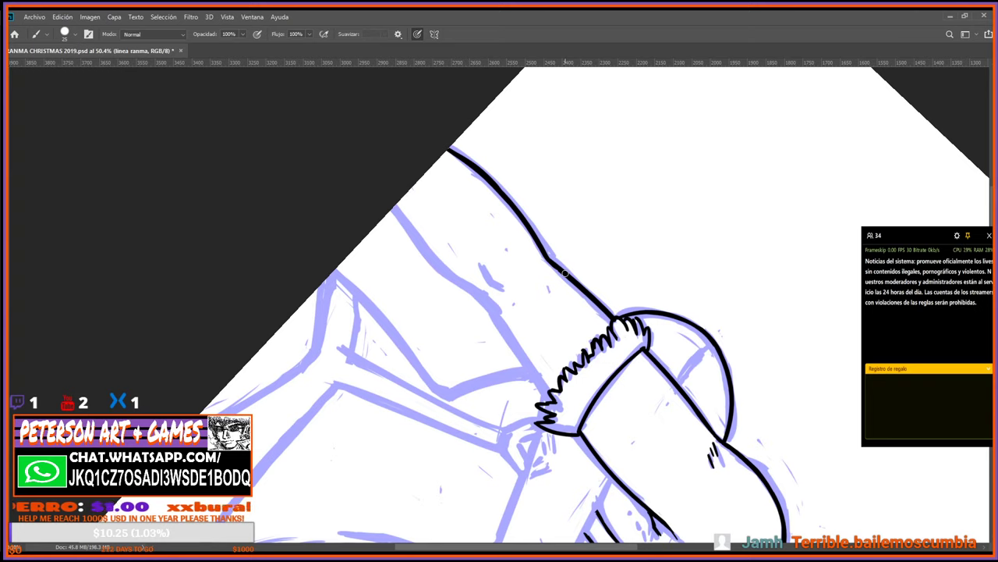
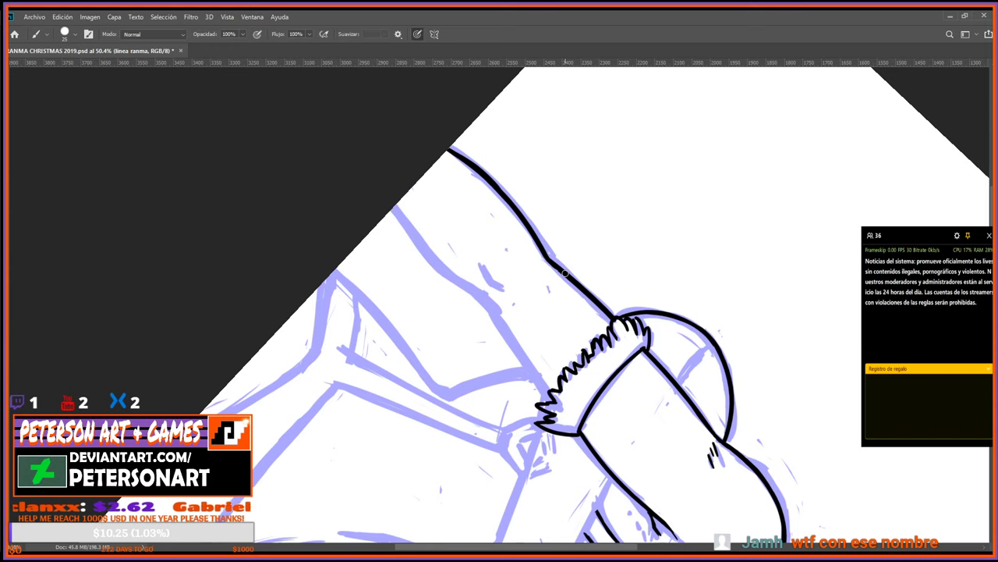
{"action": "key", "text": "Escape"}
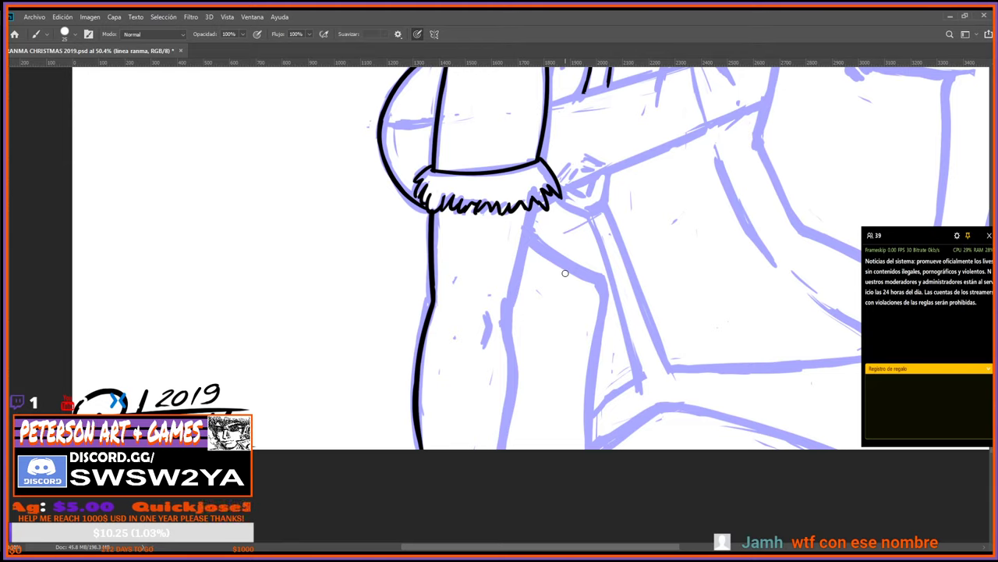
Ink the inner contour of the near forearm from the fur cuff past the elbow to the bottom edge of the canvas.
{"action": "key", "text": "r"}
{"action": "mouse_move", "coordinate": [461, 322]}
{"action": "left_mouse_down"}
{"action": "mouse_move", "coordinate": [569, 338]}
{"action": "mouse_move", "coordinate": [689, 234]}
{"action": "mouse_move", "coordinate": [695, 474]}
{"action": "mouse_move", "coordinate": [698, 461]}
{"action": "mouse_move", "coordinate": [725, 546]}
{"action": "left_mouse_up"}
{"action": "key", "text": "b"}
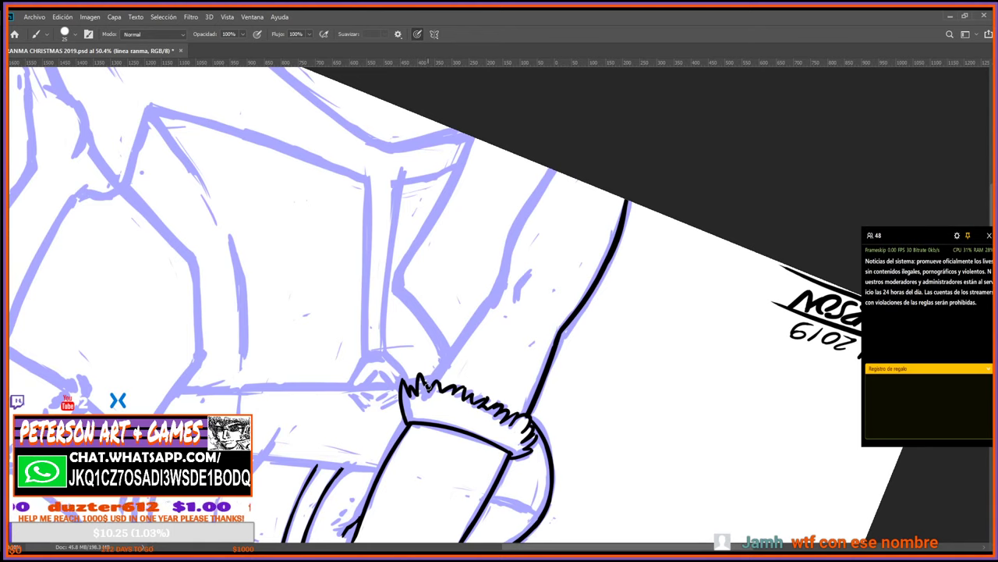
{"action": "left_click_drag", "start_coordinate": [425, 387], "coordinate": [525, 249]}
{"action": "key", "text": "e"}
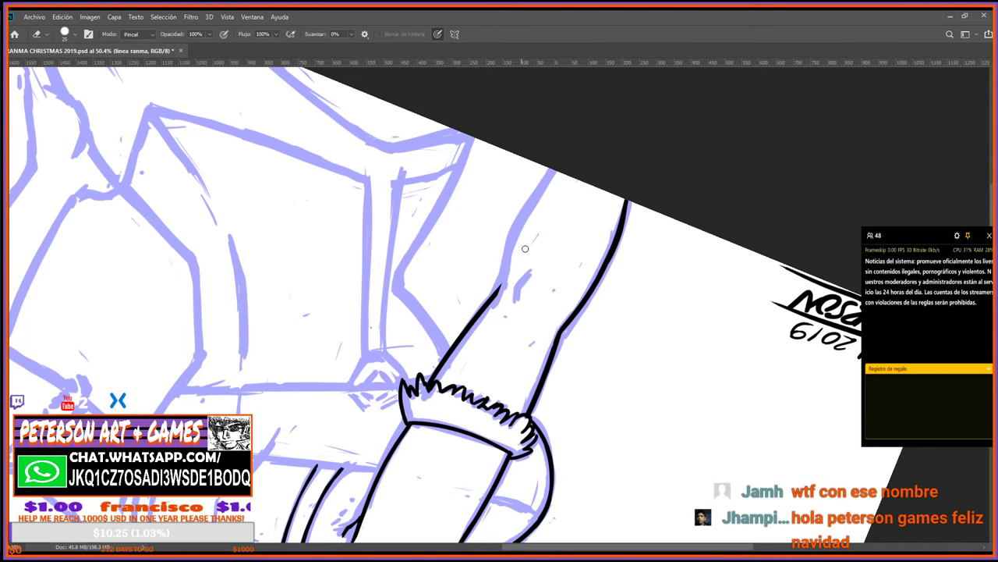
{"action": "key", "text": "b"}
{"action": "mouse_move", "coordinate": [497, 292]}
{"action": "left_mouse_down"}
{"action": "mouse_move", "coordinate": [511, 234]}
{"action": "mouse_move", "coordinate": [554, 168]}
{"action": "left_mouse_up"}
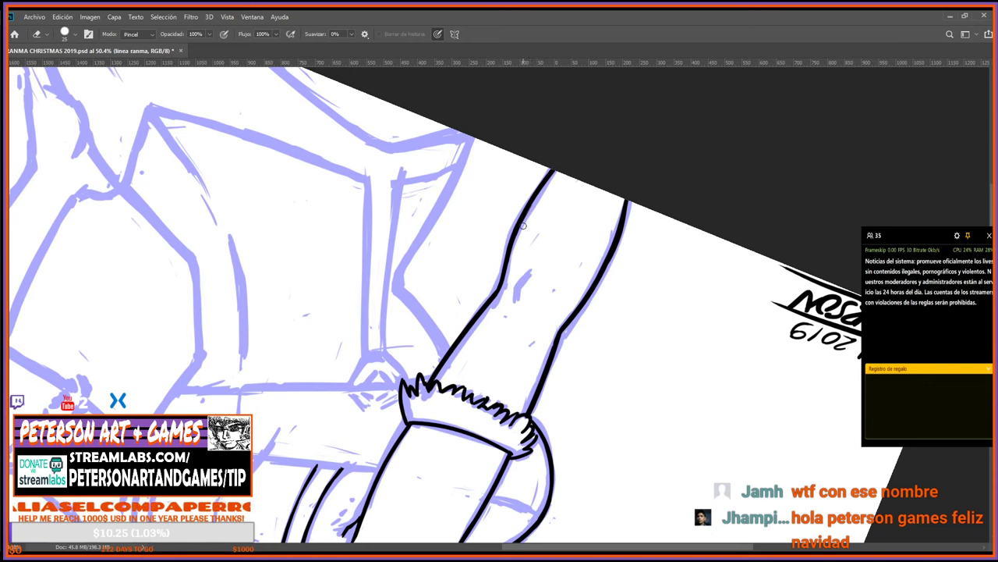
Ink two short crease marks inside the elbow of the near arm.
{"action": "key", "text": "r"}
{"action": "mouse_move", "coordinate": [582, 135]}
{"action": "left_mouse_down"}
{"action": "mouse_move", "coordinate": [700, 257]}
{"action": "mouse_move", "coordinate": [586, 511]}
{"action": "mouse_move", "coordinate": [538, 519]}
{"action": "left_mouse_up"}
{"action": "mouse_move", "coordinate": [489, 315]}
{"action": "left_mouse_down"}
{"action": "mouse_move", "coordinate": [491, 348]}
{"action": "mouse_move", "coordinate": [481, 341]}
{"action": "left_mouse_up"}
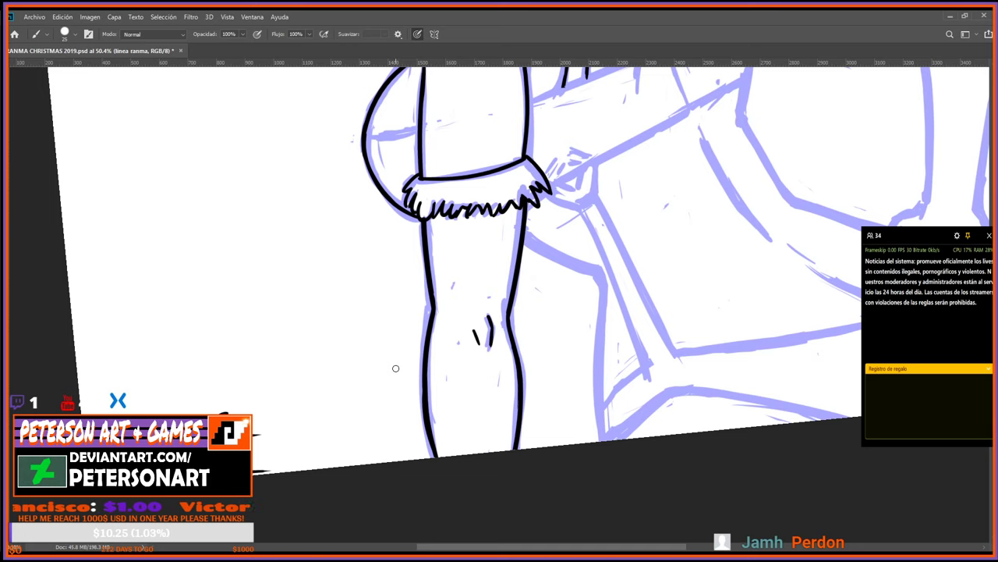
Ink the curved torso line running from the forearm below the fur cuff to the corner of the waist.
{"action": "key", "text": "r"}
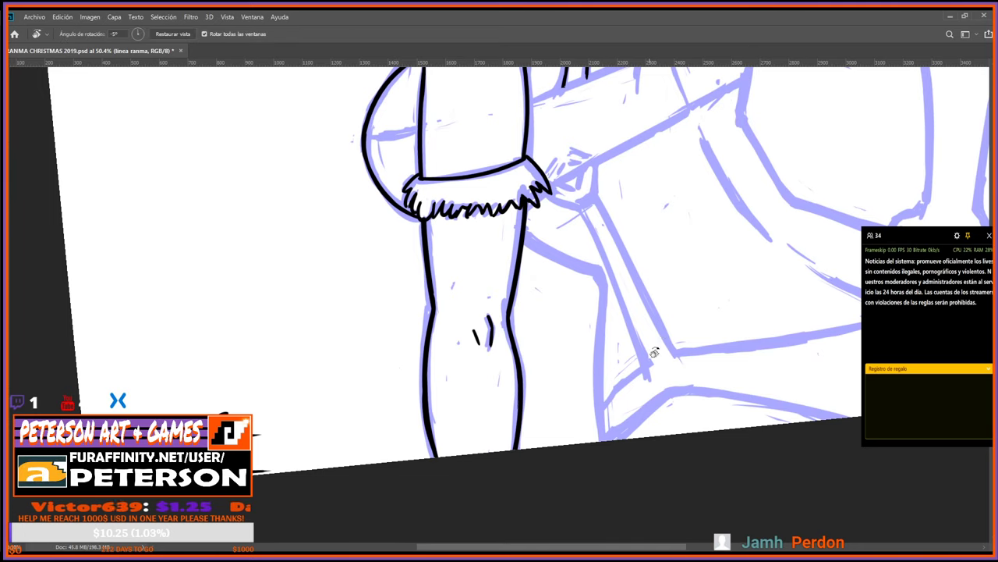
{"action": "left_click_drag", "start_coordinate": [730, 274], "coordinate": [557, 422]}
{"action": "key", "text": "b"}
{"action": "mouse_move", "coordinate": [566, 285]}
{"action": "left_mouse_down"}
{"action": "mouse_move", "coordinate": [579, 357]}
{"action": "mouse_move", "coordinate": [517, 404]}
{"action": "mouse_move", "coordinate": [423, 396]}
{"action": "mouse_move", "coordinate": [546, 368]}
{"action": "left_mouse_up"}
{"action": "key", "text": "r"}
{"action": "key", "text": "b"}
{"action": "key", "text": "r"}
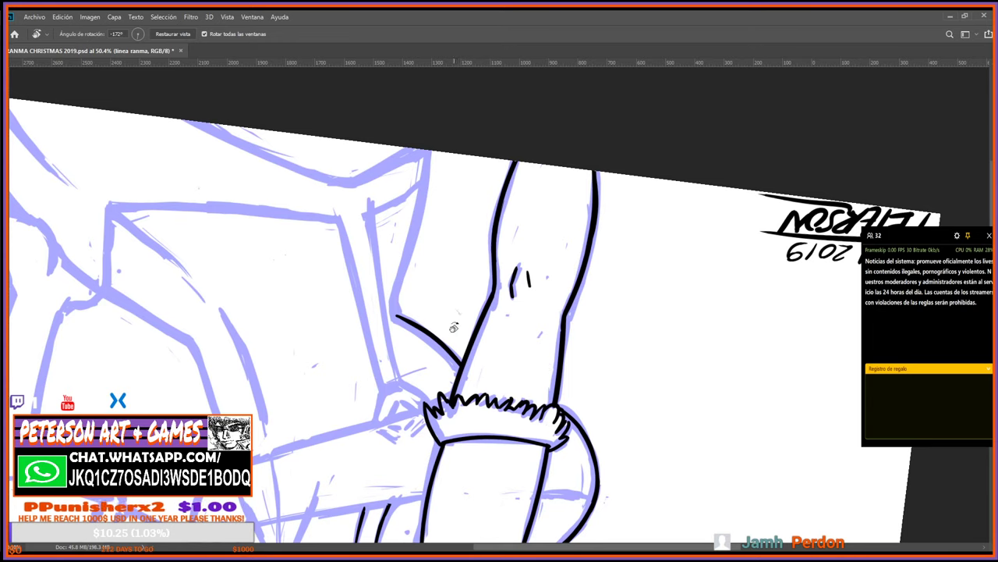
Ink the waist contour from the torso curve down to the bottom edge of the canvas and correct its lower end.
{"action": "mouse_move", "coordinate": [455, 328]}
{"action": "left_mouse_down"}
{"action": "mouse_move", "coordinate": [507, 195]}
{"action": "mouse_move", "coordinate": [703, 170]}
{"action": "left_mouse_up"}
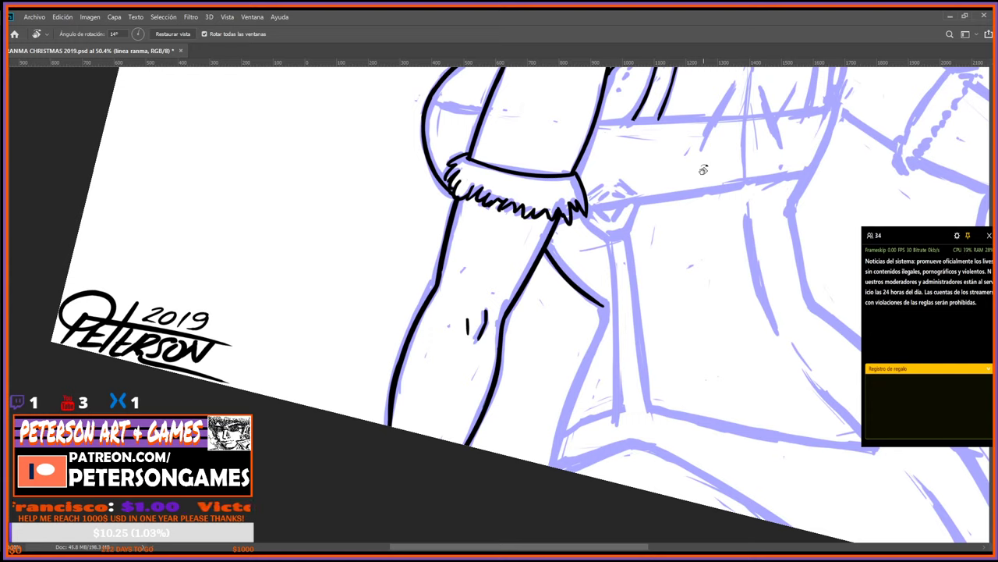
{"action": "key", "text": "b"}
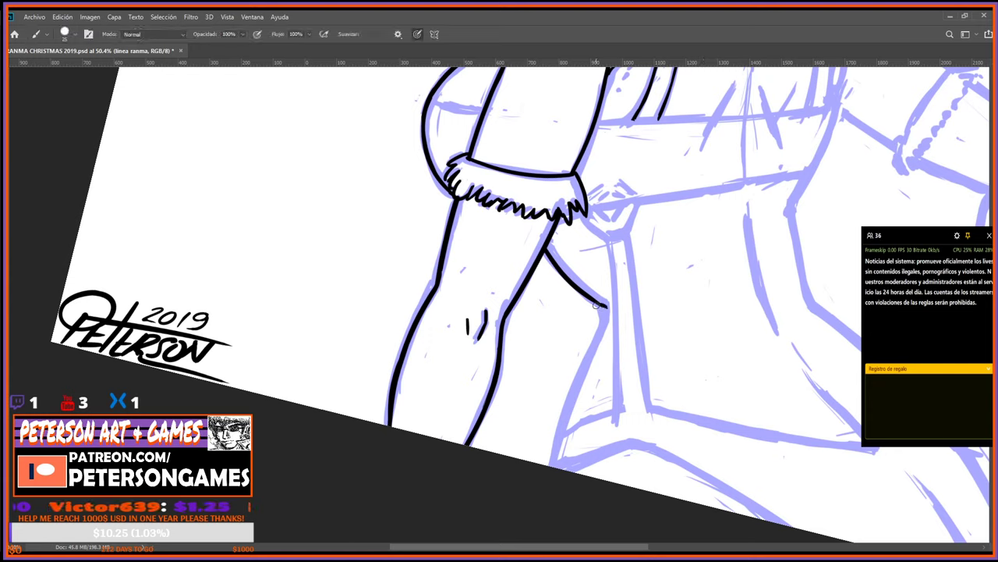
{"action": "mouse_move", "coordinate": [593, 301]}
{"action": "left_mouse_down"}
{"action": "mouse_move", "coordinate": [600, 320]}
{"action": "mouse_move", "coordinate": [546, 465]}
{"action": "left_mouse_up"}
{"action": "key", "text": "e"}
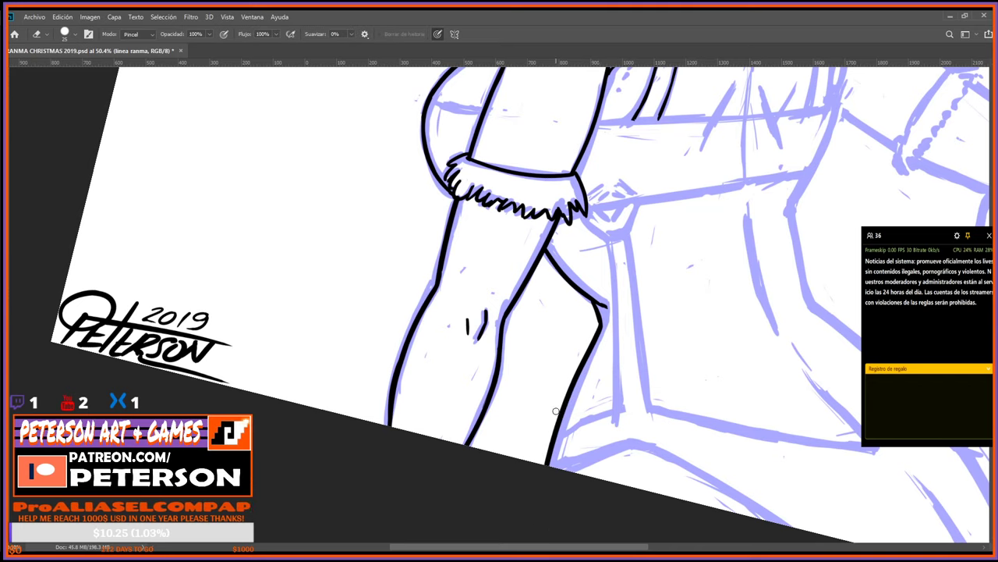
{"action": "mouse_move", "coordinate": [556, 411]}
{"action": "left_mouse_down"}
{"action": "mouse_move", "coordinate": [552, 459]}
{"action": "mouse_move", "coordinate": [559, 394]}
{"action": "mouse_move", "coordinate": [556, 407]}
{"action": "mouse_move", "coordinate": [550, 455]}
{"action": "mouse_move", "coordinate": [567, 395]}
{"action": "mouse_move", "coordinate": [553, 478]}
{"action": "left_mouse_up"}
{"action": "key", "text": "b"}
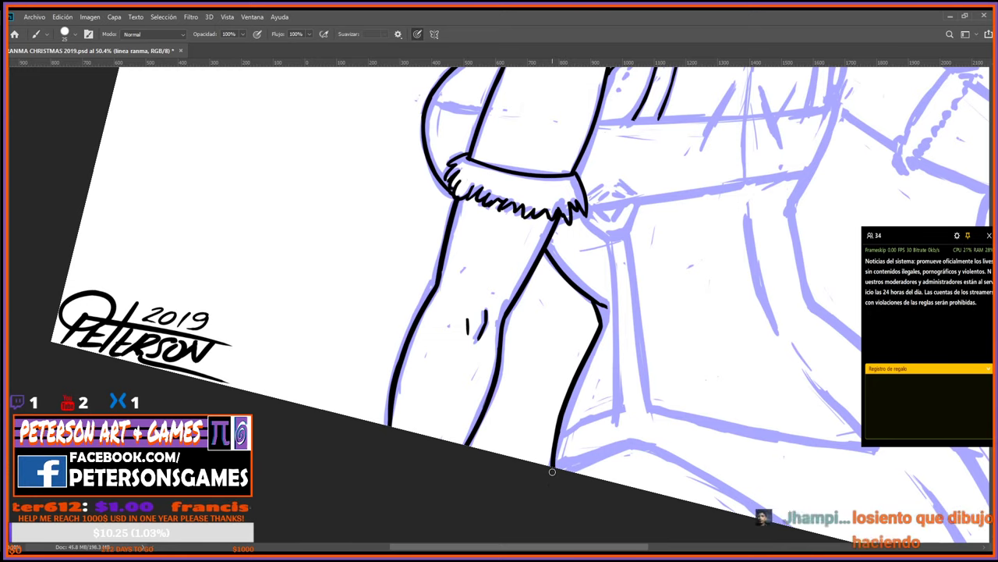
{"action": "key", "text": "e"}
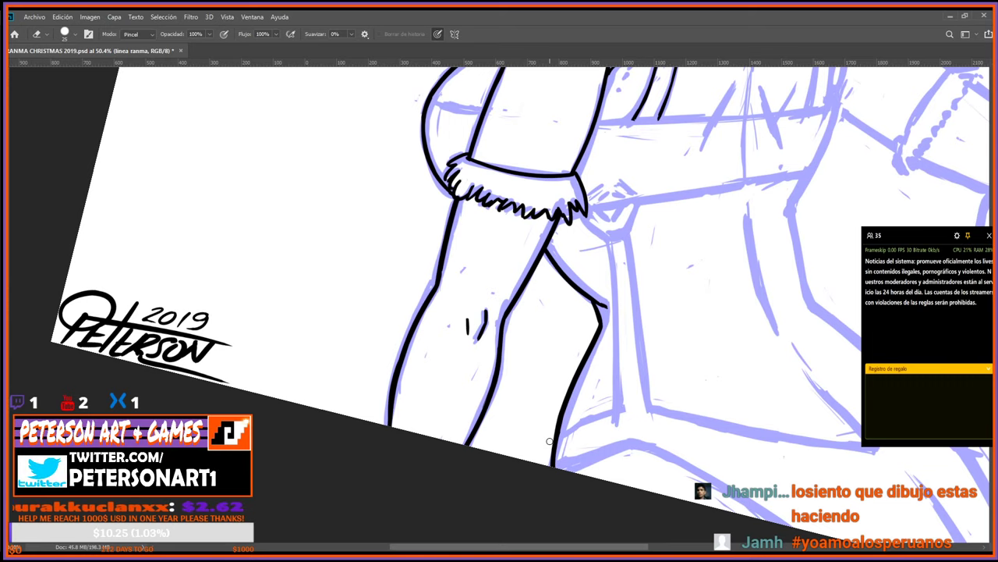
Ink the outer edge of the hair lock in front of the ear and erase the excess at its top.
{"action": "key", "text": "ctrl+0"}
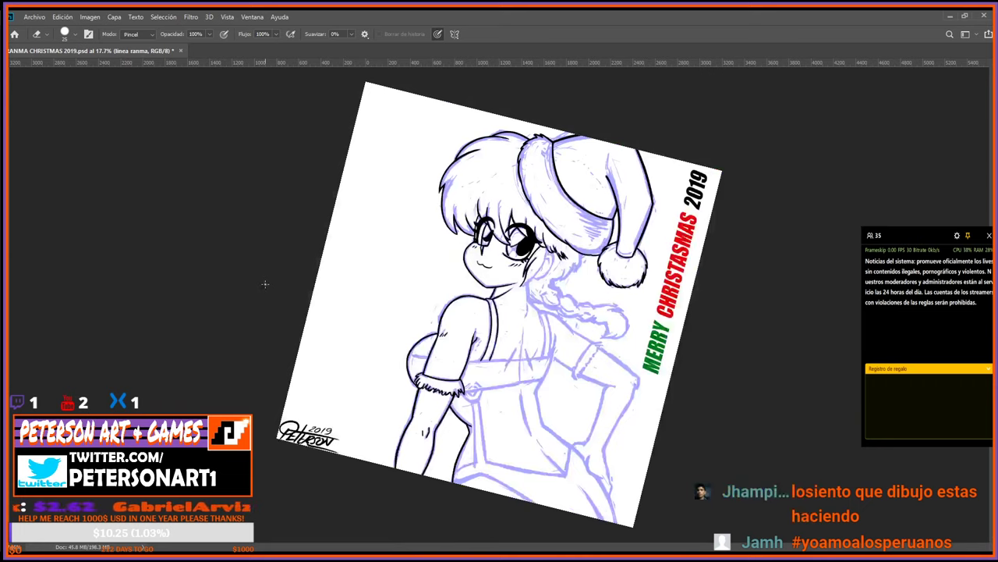
{"action": "key", "text": "Escape"}
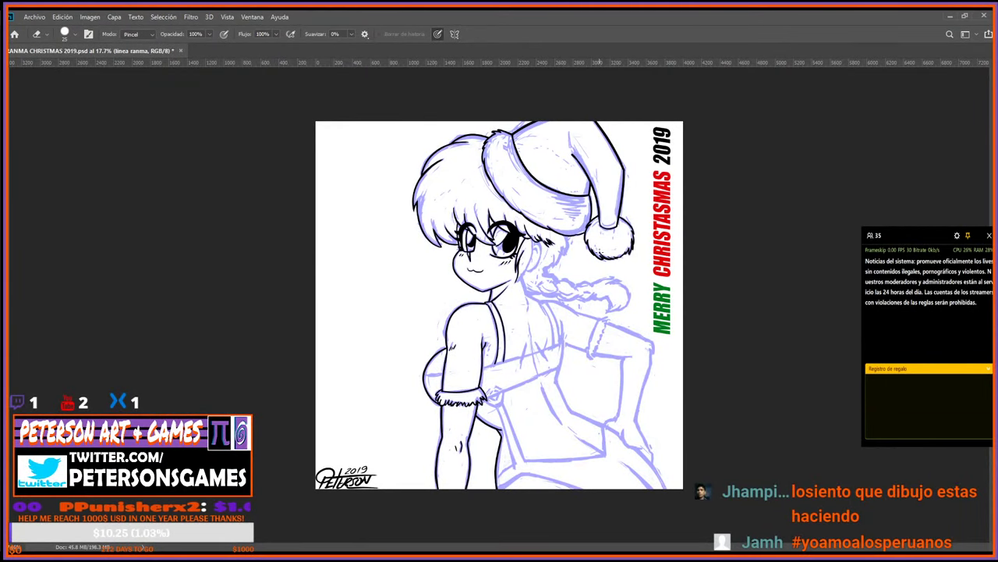
{"action": "scroll", "coordinate": [616, 210], "scroll_direction": "up", "scroll_amount": 2}
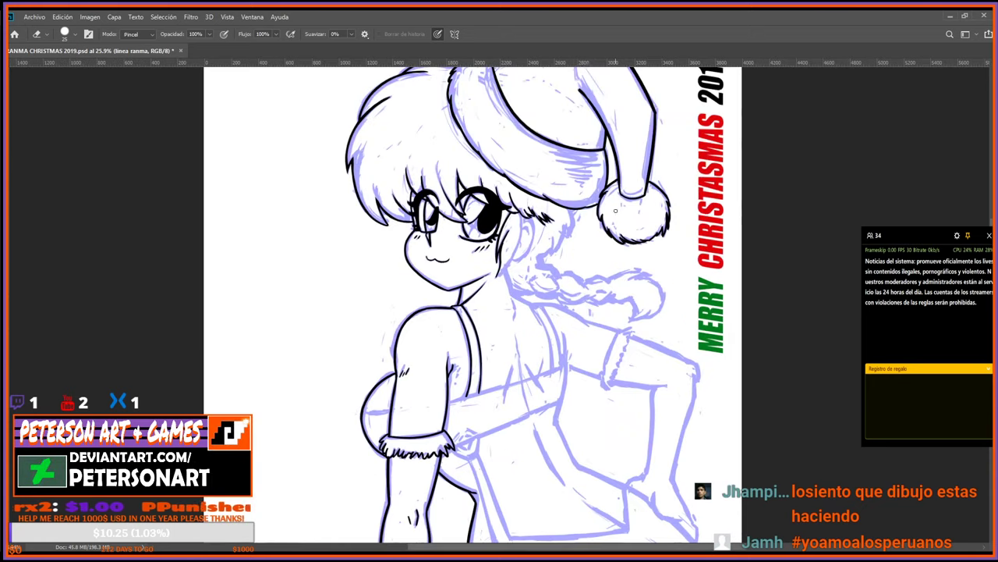
{"action": "scroll", "coordinate": [615, 211], "scroll_direction": "up", "scroll_amount": 2}
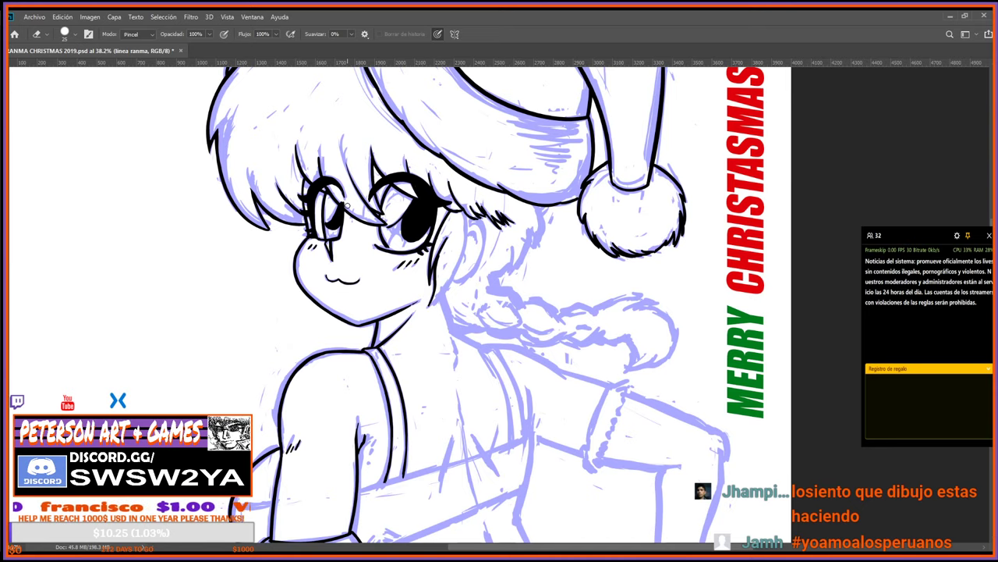
{"action": "scroll", "coordinate": [370, 229], "scroll_direction": "down", "scroll_amount": 6}
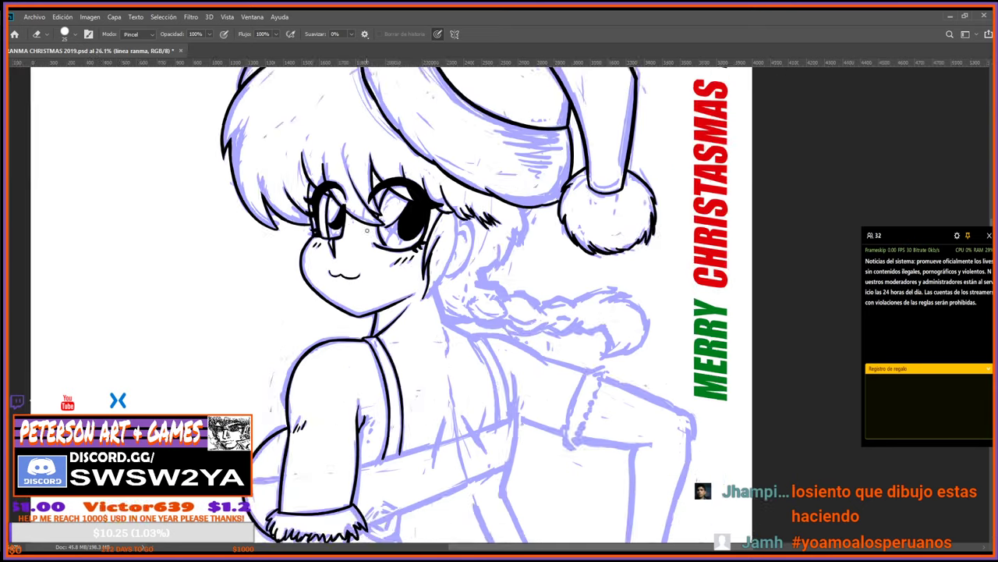
{"action": "scroll", "coordinate": [574, 220], "scroll_direction": "up", "scroll_amount": 6}
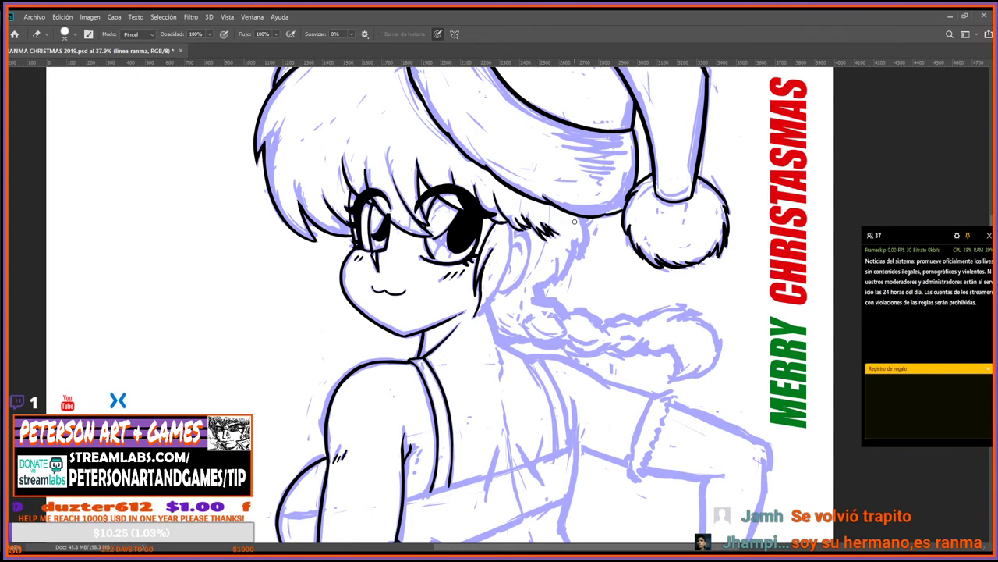
{"action": "key", "text": "r"}
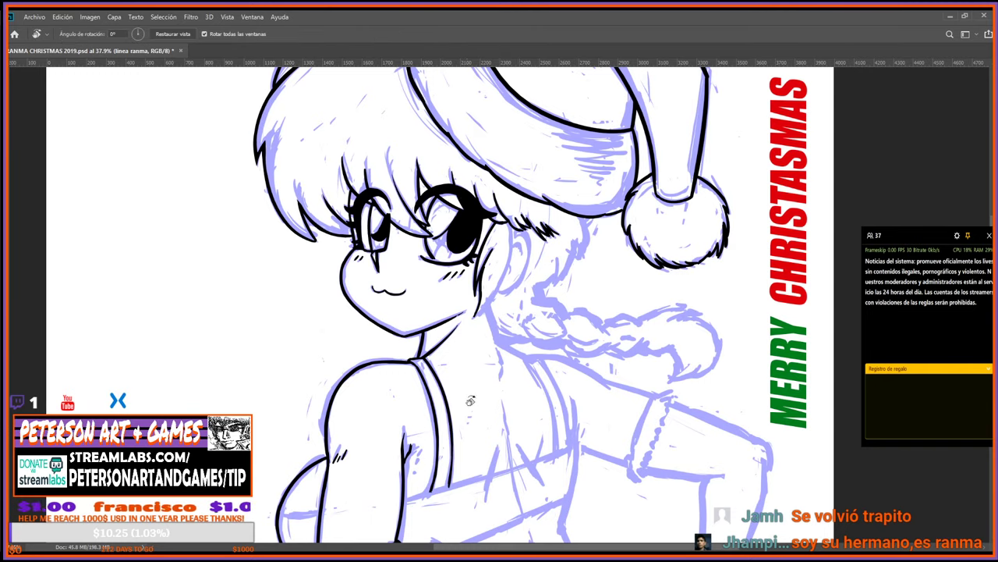
{"action": "left_click_drag", "start_coordinate": [470, 401], "coordinate": [517, 166]}
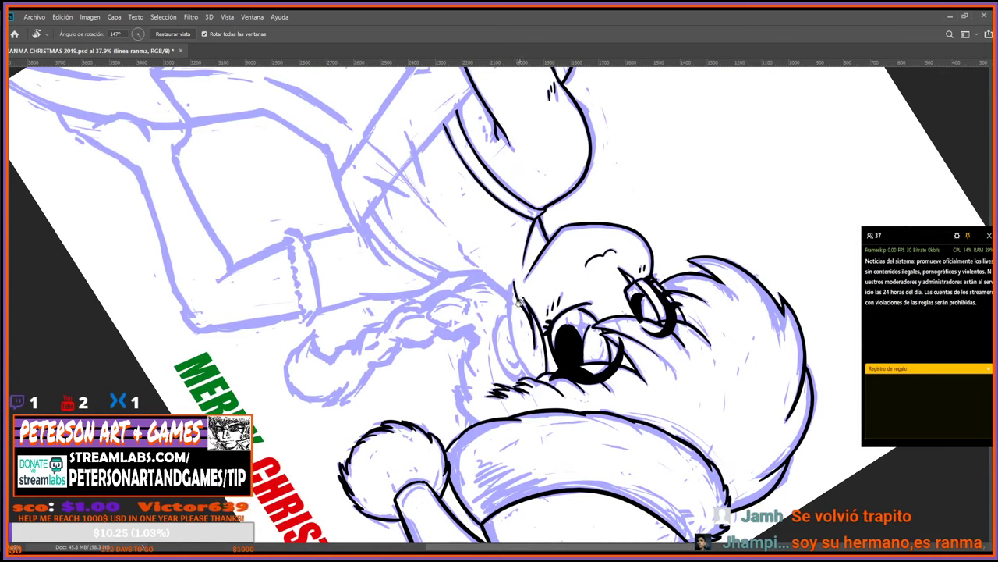
{"action": "key", "text": "b"}
{"action": "left_click_drag", "start_coordinate": [514, 281], "coordinate": [533, 363]}
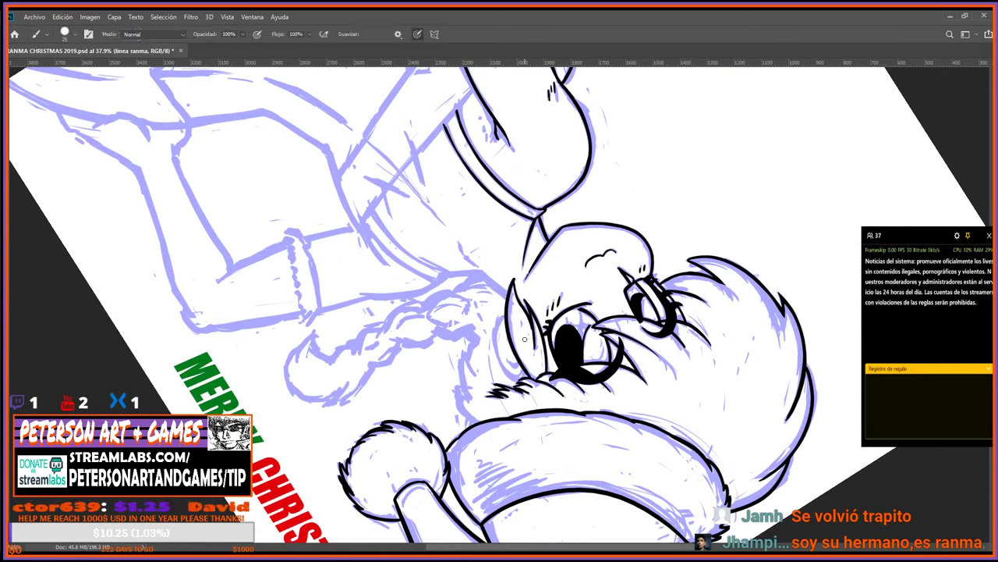
{"action": "key", "text": "ctrl+z"}
{"action": "mouse_move", "coordinate": [515, 283]}
{"action": "left_mouse_down"}
{"action": "mouse_move", "coordinate": [539, 388]}
{"action": "mouse_move", "coordinate": [438, 473]}
{"action": "left_mouse_up"}
{"action": "key", "text": "r"}
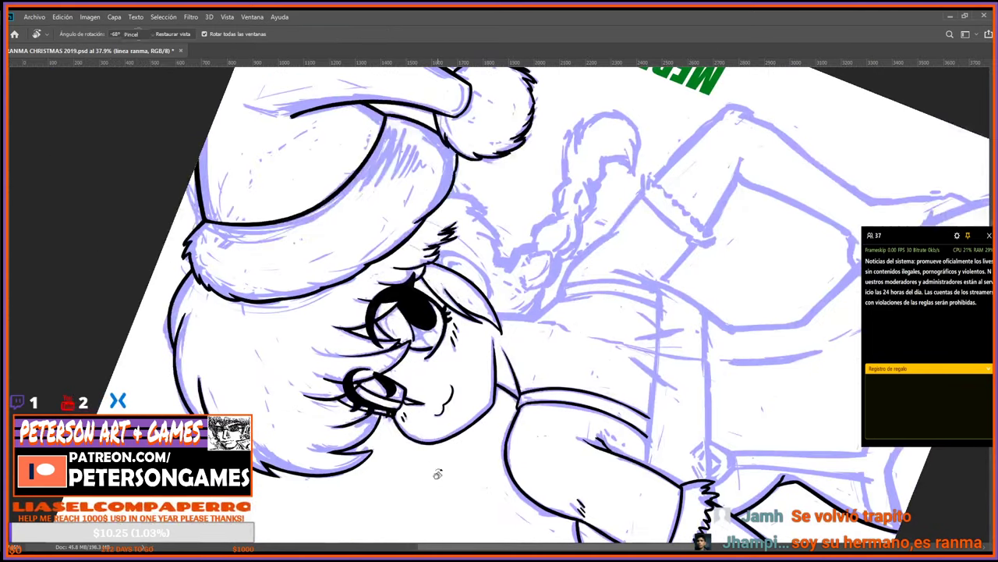
{"action": "key", "text": "e"}
{"action": "left_click_drag", "start_coordinate": [426, 266], "coordinate": [435, 261]}
Ink the outer contour of the ear behind the hair lock, redoing the first stroke.
{"action": "key", "text": "r"}
{"action": "mouse_move", "coordinate": [535, 248]}
{"action": "left_mouse_down"}
{"action": "mouse_move", "coordinate": [526, 334]}
{"action": "mouse_move", "coordinate": [525, 309]}
{"action": "mouse_move", "coordinate": [571, 331]}
{"action": "left_mouse_up"}
{"action": "key", "text": "z"}
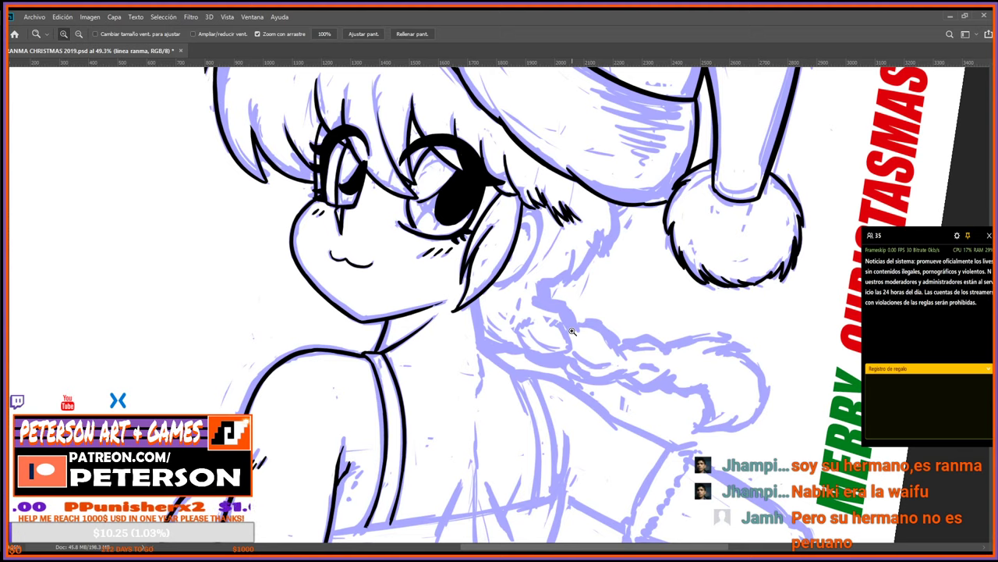
{"action": "key", "text": "r"}
{"action": "left_click_drag", "start_coordinate": [510, 298], "coordinate": [540, 457]}
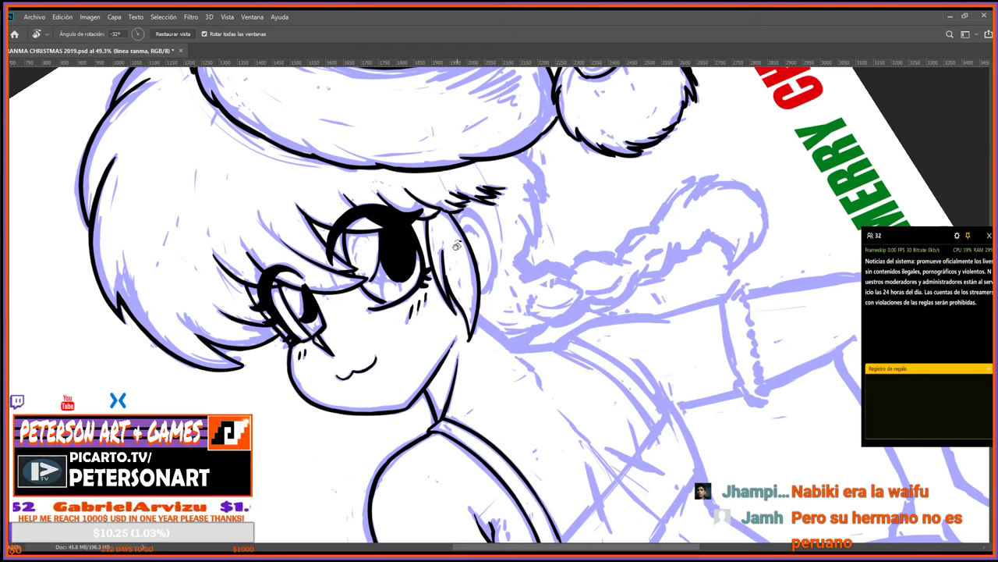
{"action": "key", "text": "b"}
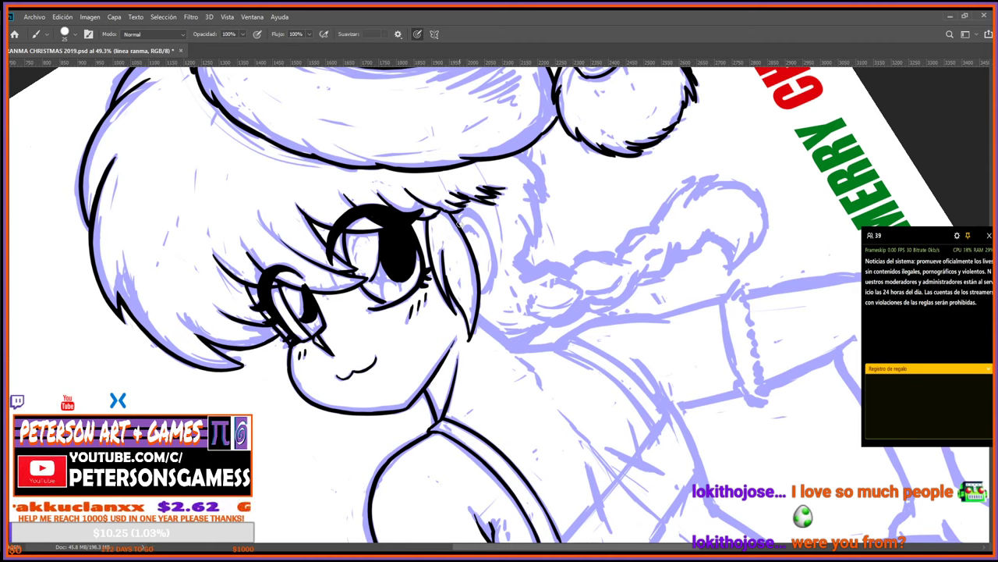
{"action": "mouse_move", "coordinate": [462, 221]}
{"action": "left_mouse_down"}
{"action": "mouse_move", "coordinate": [490, 269]}
{"action": "mouse_move", "coordinate": [637, 390]}
{"action": "mouse_move", "coordinate": [573, 343]}
{"action": "left_mouse_up"}
{"action": "key", "text": "r"}
{"action": "key", "text": "b"}
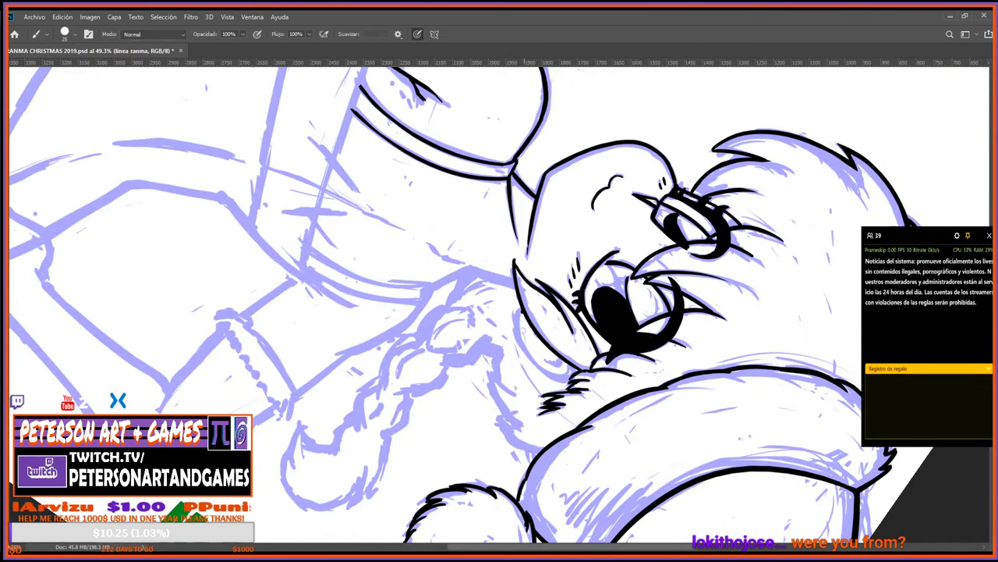
{"action": "key", "text": "ctrl+z"}
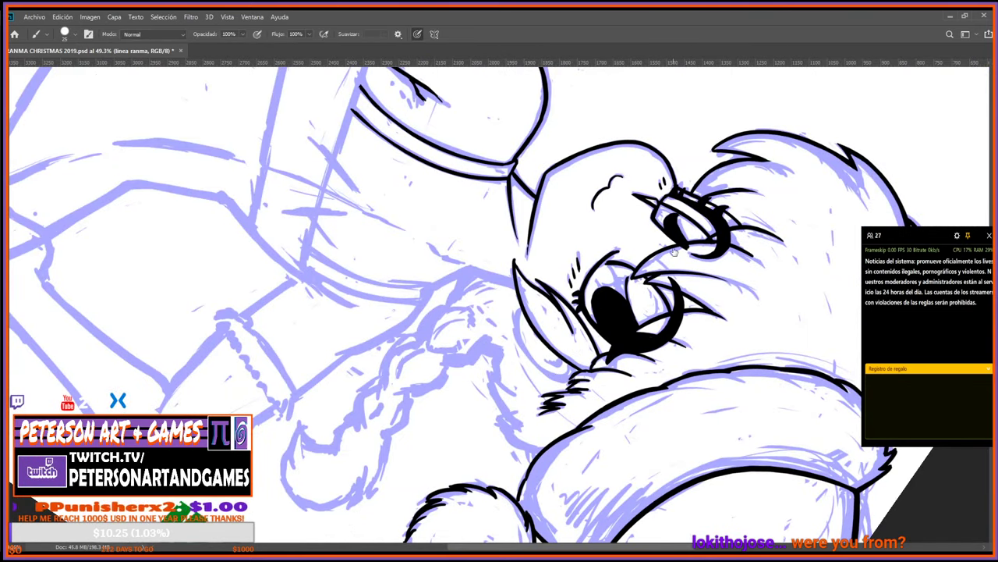
{"action": "left_click_drag", "start_coordinate": [520, 305], "coordinate": [571, 374]}
{"action": "key", "text": "e"}
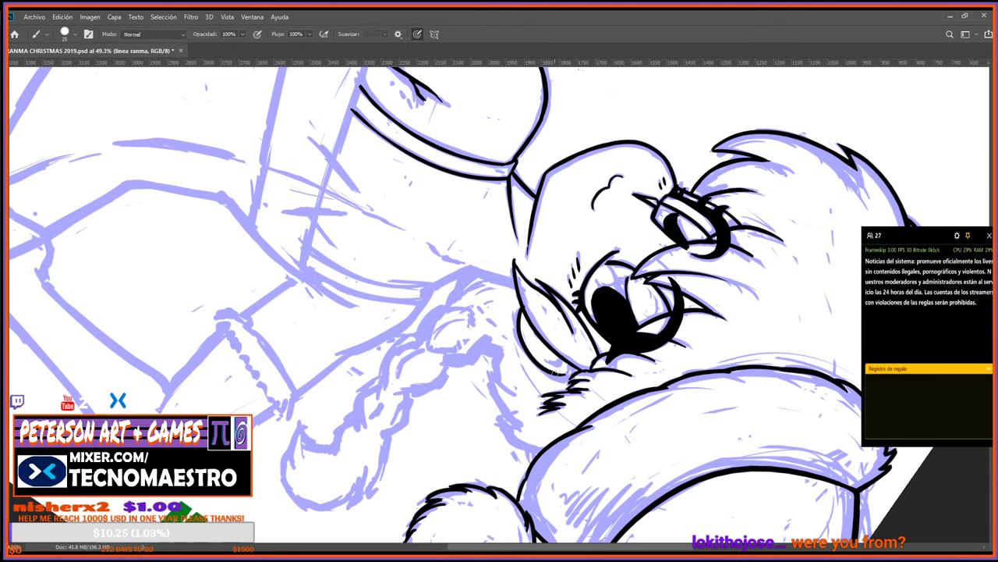
Refine the ear outline where it meets the hair and clean up its ends.
{"action": "key", "text": "r"}
{"action": "mouse_move", "coordinate": [569, 364]}
{"action": "left_mouse_down"}
{"action": "mouse_move", "coordinate": [652, 250]}
{"action": "mouse_move", "coordinate": [599, 250]}
{"action": "left_mouse_up"}
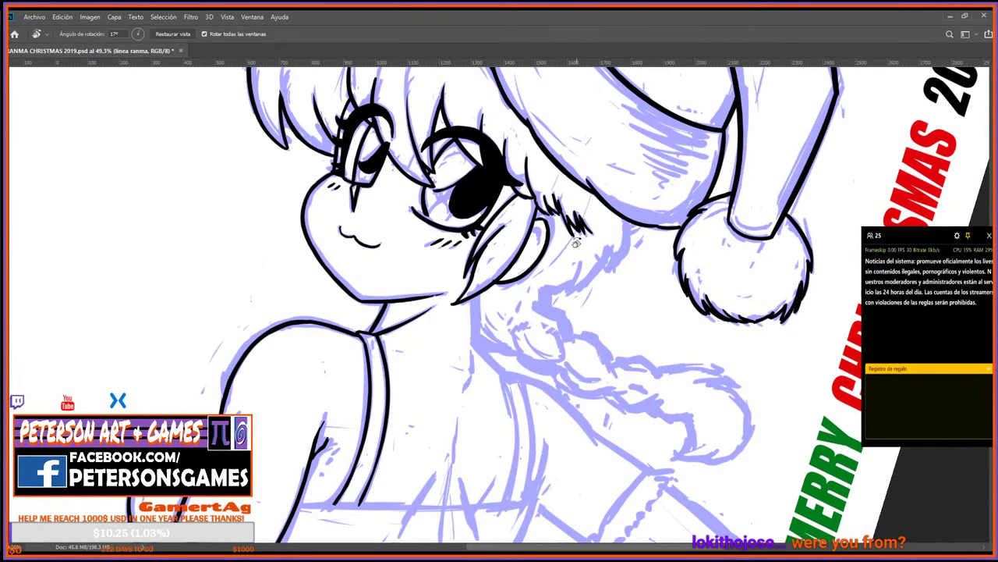
{"action": "left_click_drag", "start_coordinate": [535, 350], "coordinate": [632, 395]}
{"action": "key", "text": "b"}
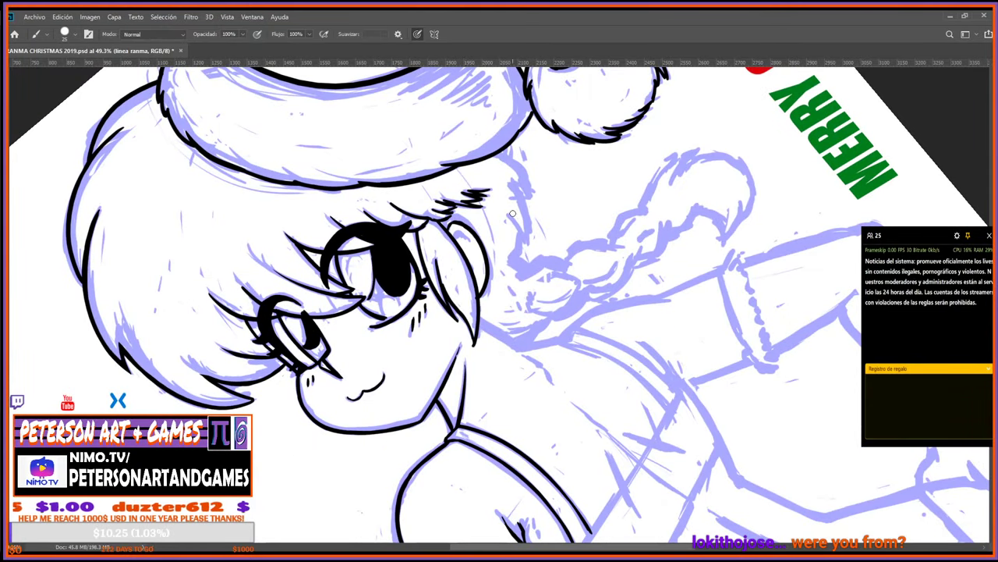
{"action": "key", "text": "r"}
{"action": "left_click_drag", "start_coordinate": [605, 233], "coordinate": [616, 348]}
{"action": "key", "text": "e"}
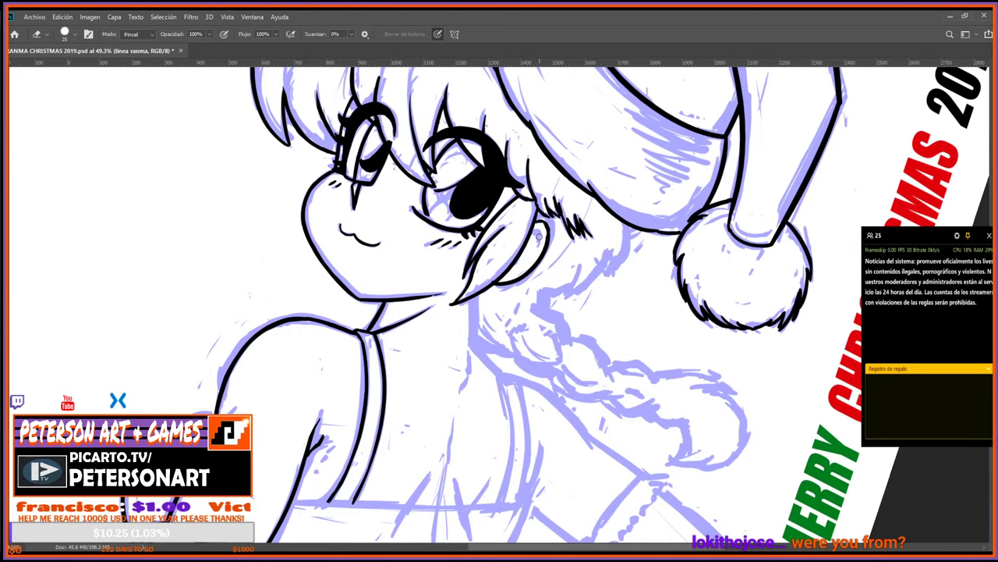
{"action": "key", "text": "r"}
{"action": "left_click_drag", "start_coordinate": [538, 237], "coordinate": [589, 287]}
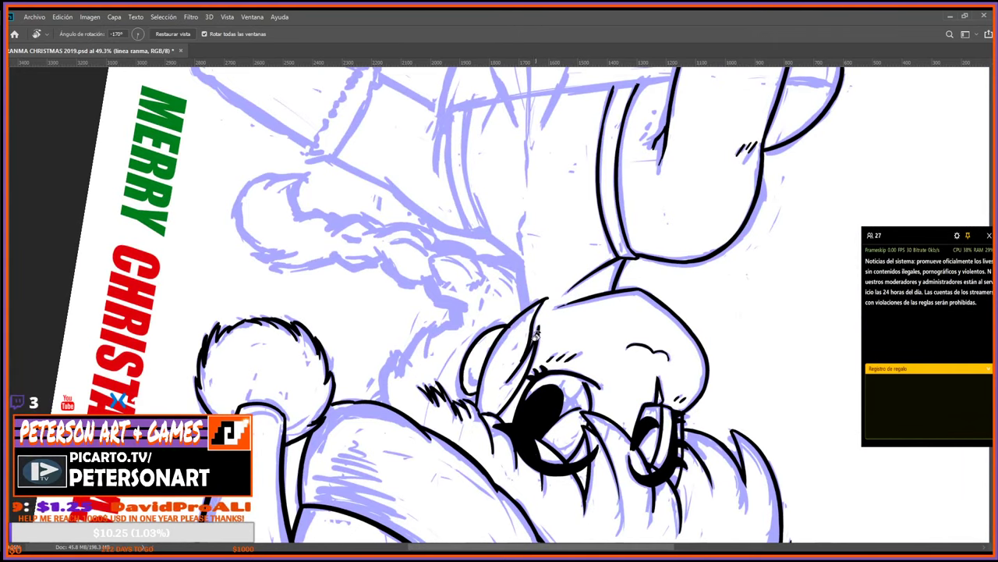
{"action": "left_click_drag", "start_coordinate": [518, 347], "coordinate": [502, 288]}
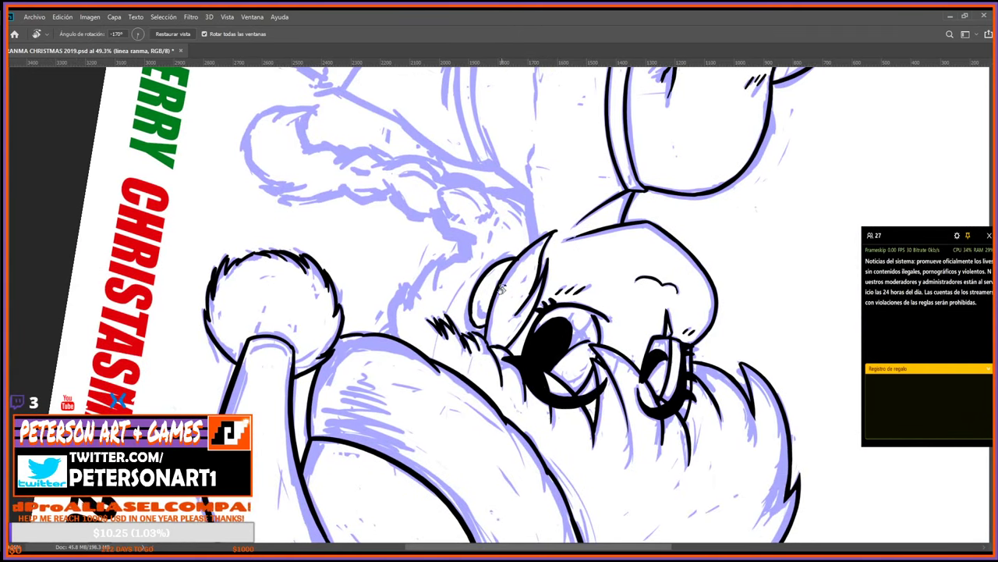
{"action": "key", "text": "e"}
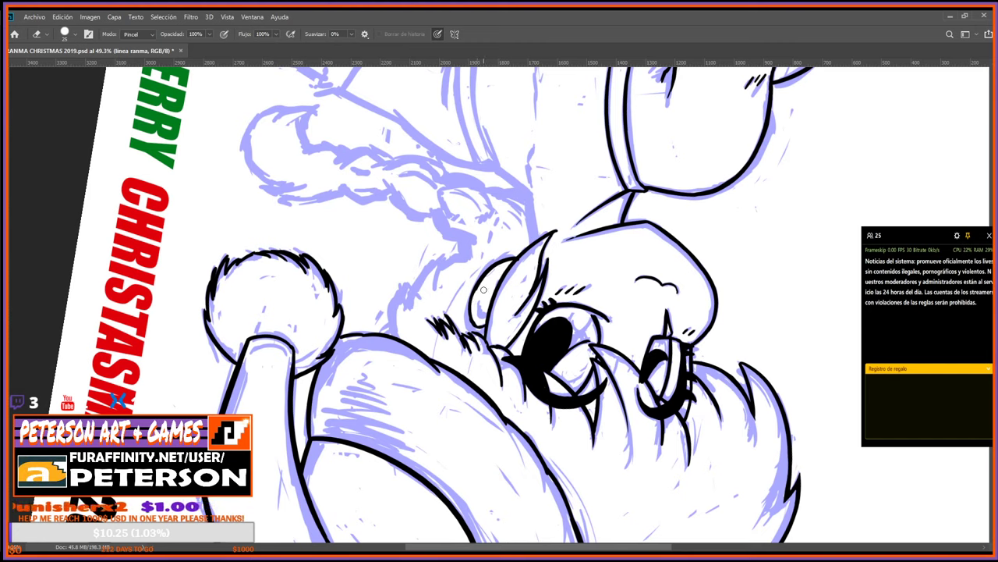
Ink the small inner fold line inside the upper part of the ear.
{"action": "key", "text": "r"}
{"action": "left_click_drag", "start_coordinate": [490, 291], "coordinate": [540, 473]}
{"action": "key", "text": "b"}
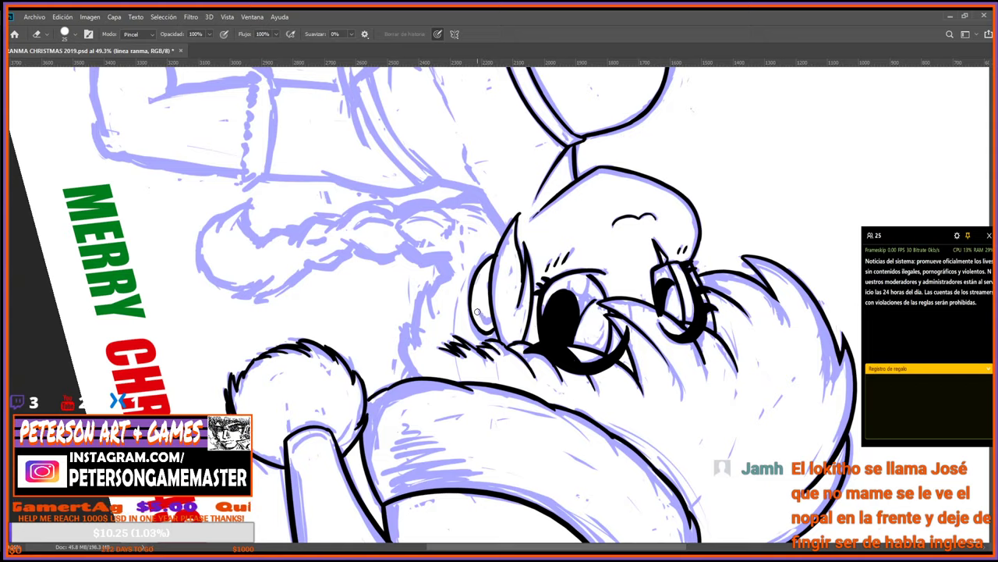
{"action": "key", "text": "r"}
{"action": "mouse_move", "coordinate": [478, 310]}
{"action": "left_mouse_down"}
{"action": "mouse_move", "coordinate": [656, 287]}
{"action": "mouse_move", "coordinate": [660, 214]}
{"action": "mouse_move", "coordinate": [642, 195]}
{"action": "left_mouse_up"}
{"action": "key", "text": "b"}
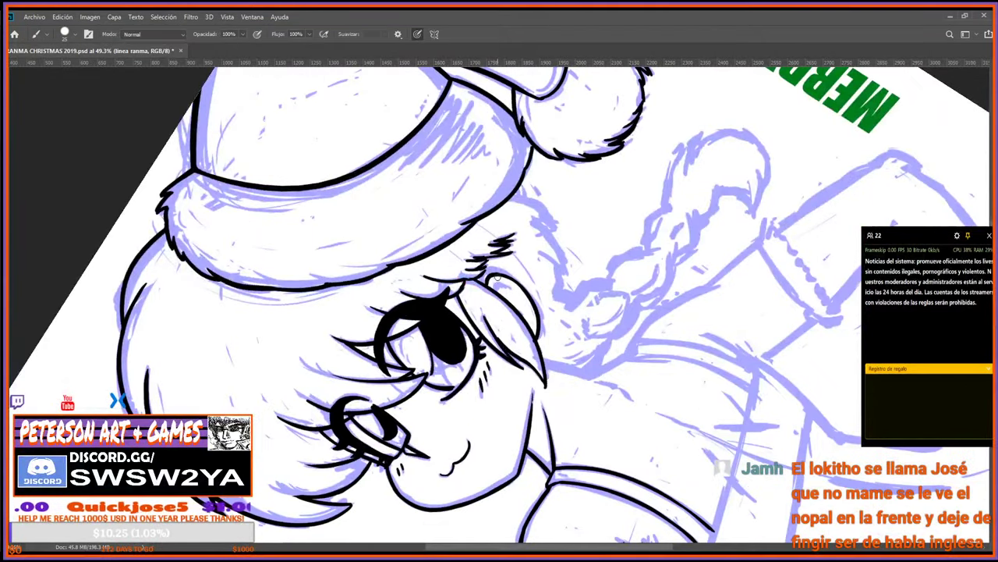
{"action": "key", "text": "r"}
{"action": "left_click_drag", "start_coordinate": [575, 260], "coordinate": [630, 337]}
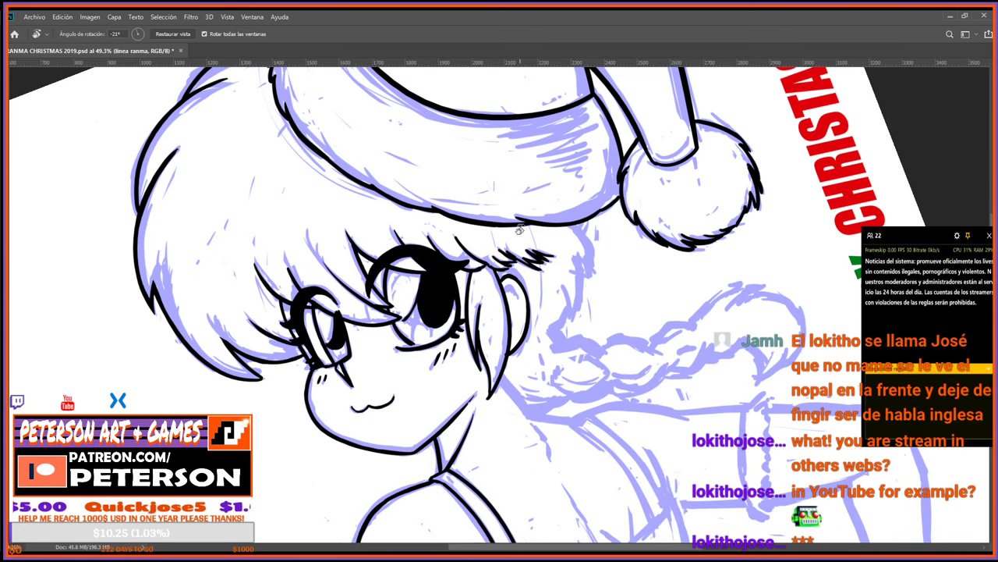
Review the whole composition with the blue sketch of the muscular man temporarily shown beside the girl, and hide that sketch again.
{"action": "scroll", "coordinate": [591, 239], "scroll_direction": "down", "scroll_amount": 3}
{"action": "scroll", "coordinate": [529, 236], "scroll_direction": "down", "scroll_amount": 1}
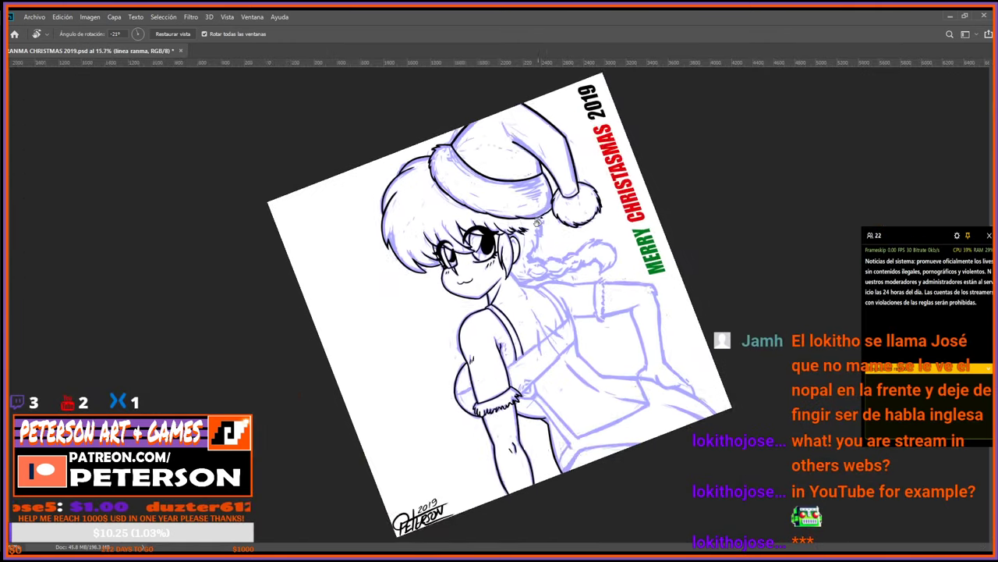
{"action": "scroll", "coordinate": [519, 246], "scroll_direction": "up", "scroll_amount": 4}
{"action": "scroll", "coordinate": [511, 255], "scroll_direction": "down", "scroll_amount": 3}
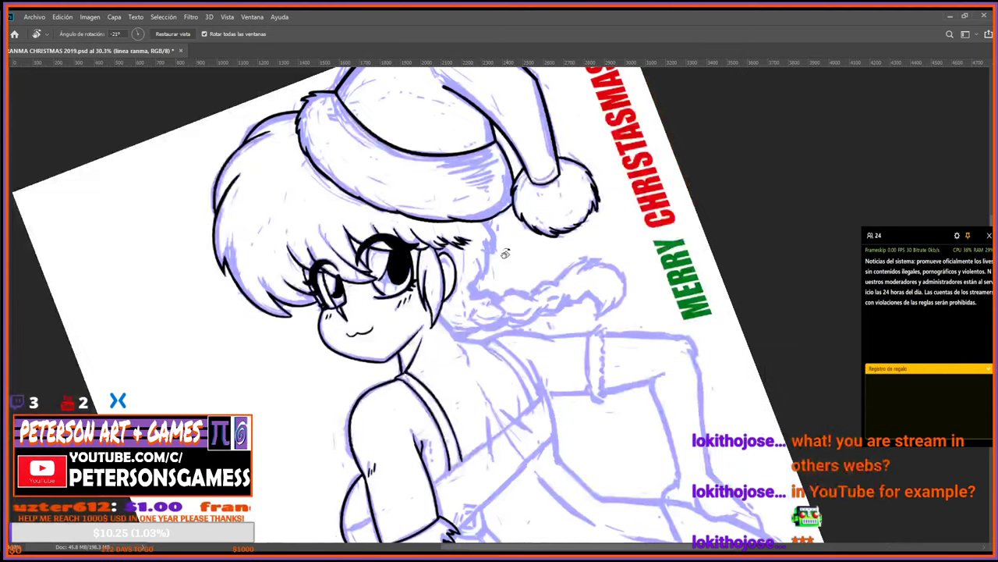
{"action": "scroll", "coordinate": [488, 331], "scroll_direction": "up", "scroll_amount": 3}
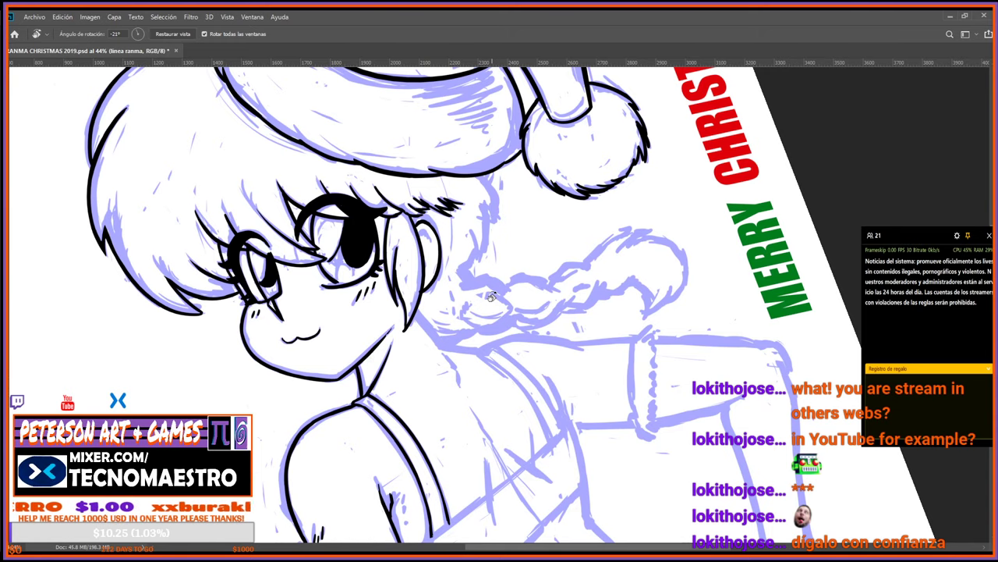
{"action": "key", "text": "ctrl+0"}
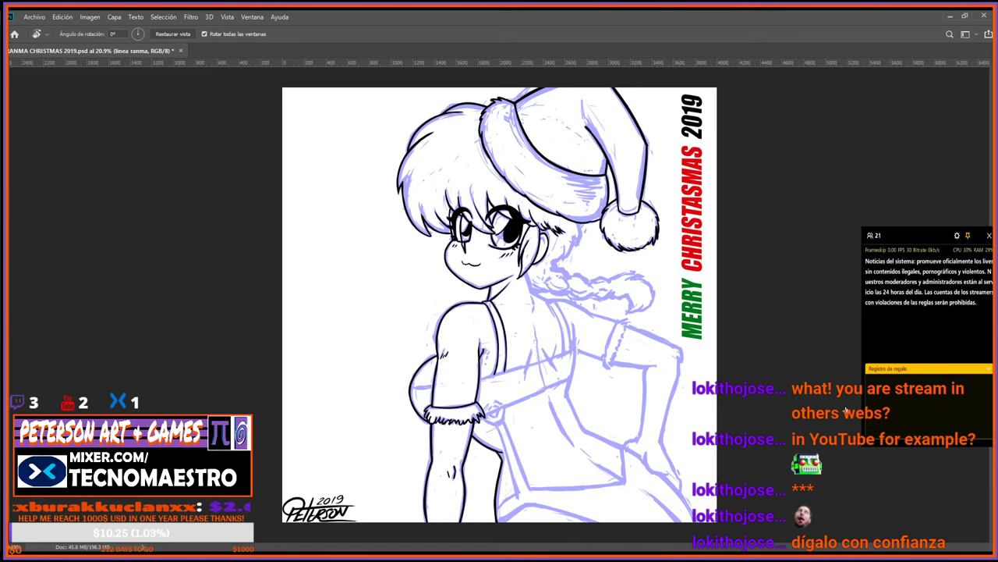
{"action": "left_click", "coordinate": [845, 409]}
{"action": "scroll", "coordinate": [378, 187], "scroll_direction": "down", "scroll_amount": 2}
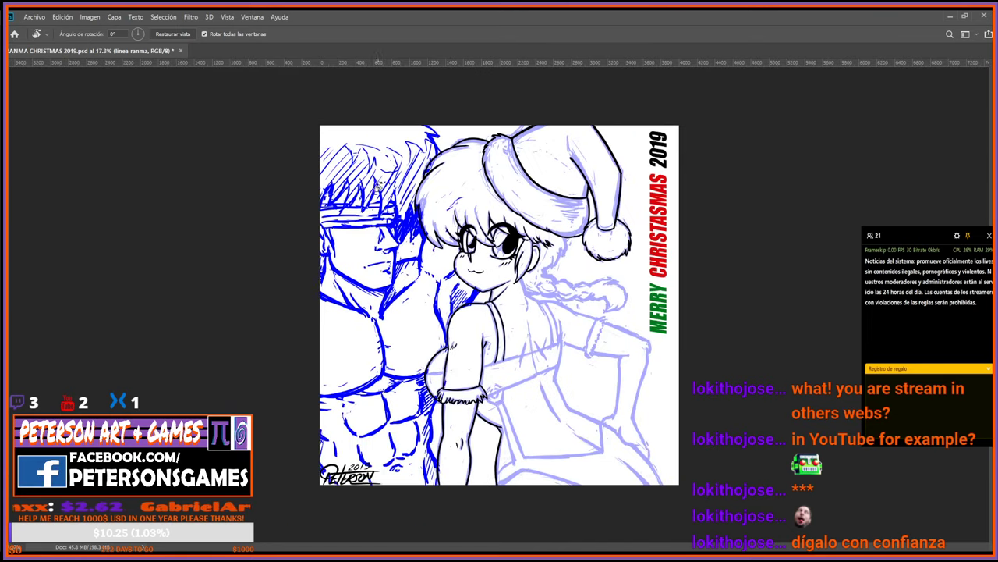
{"action": "scroll", "coordinate": [414, 288], "scroll_direction": "up", "scroll_amount": 6}
{"action": "scroll", "coordinate": [281, 207], "scroll_direction": "down", "scroll_amount": 7}
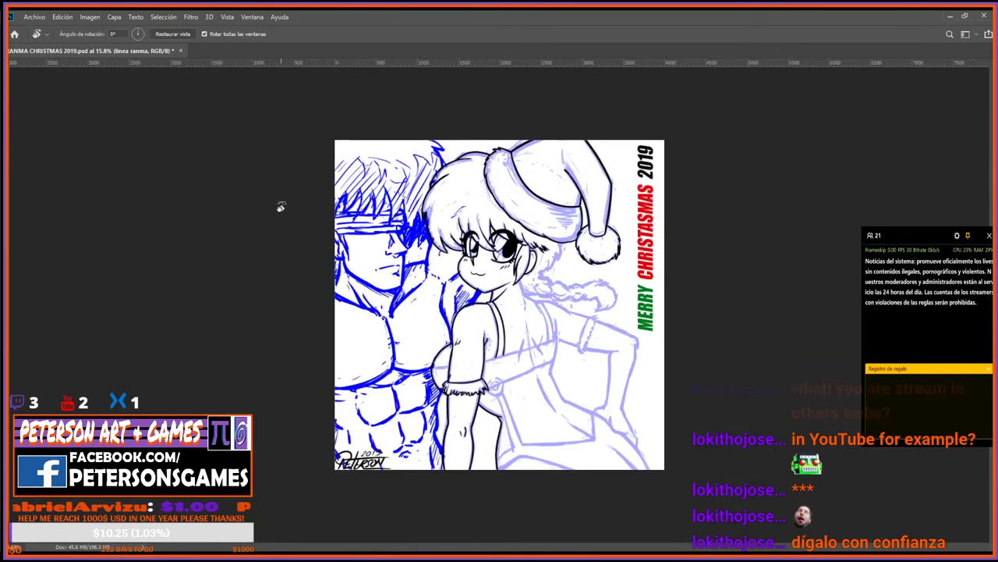
{"action": "scroll", "coordinate": [421, 328], "scroll_direction": "up", "scroll_amount": 5}
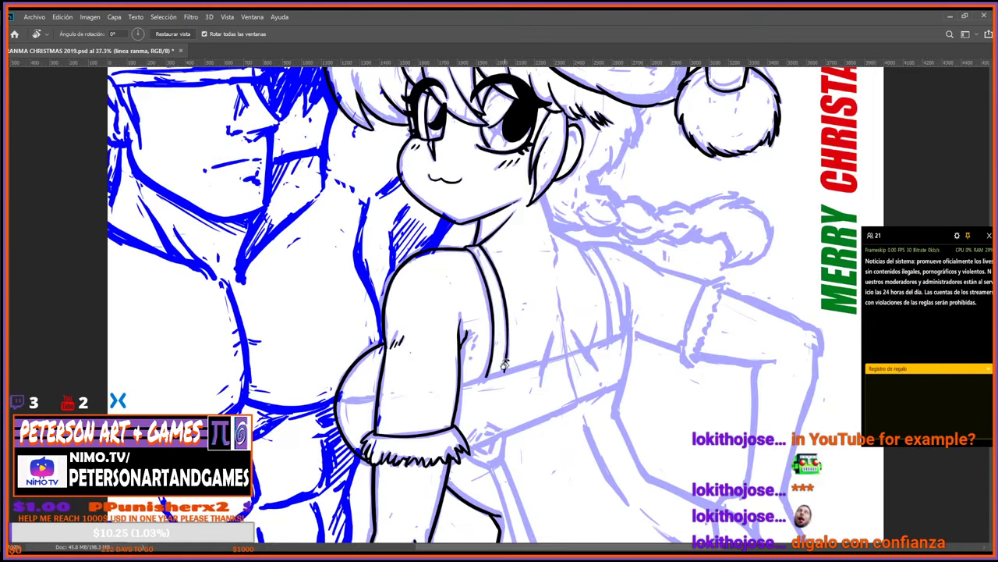
{"action": "scroll", "coordinate": [503, 351], "scroll_direction": "down", "scroll_amount": 1}
{"action": "scroll", "coordinate": [496, 316], "scroll_direction": "down", "scroll_amount": 1}
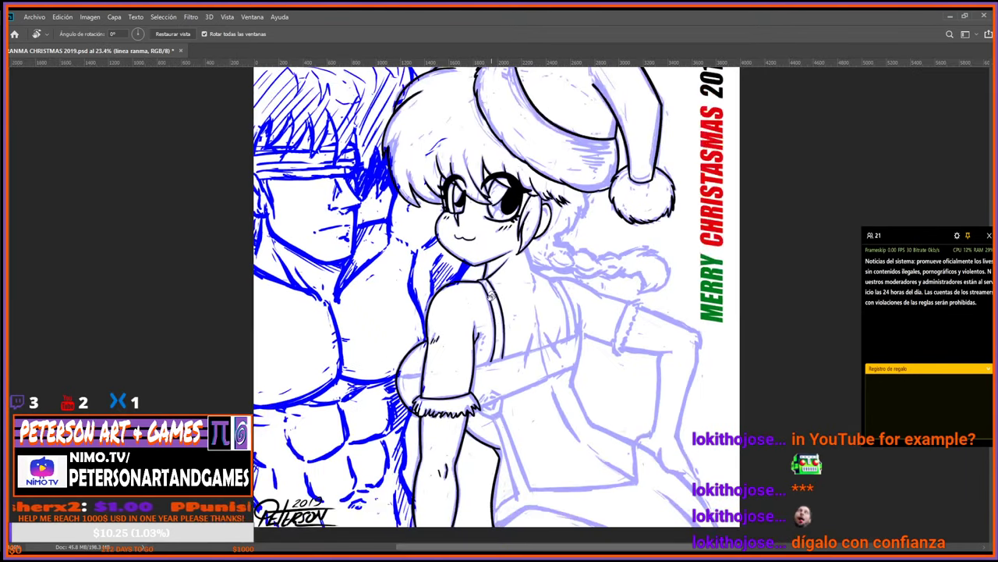
{"action": "scroll", "coordinate": [300, 114], "scroll_direction": "up", "scroll_amount": 2}
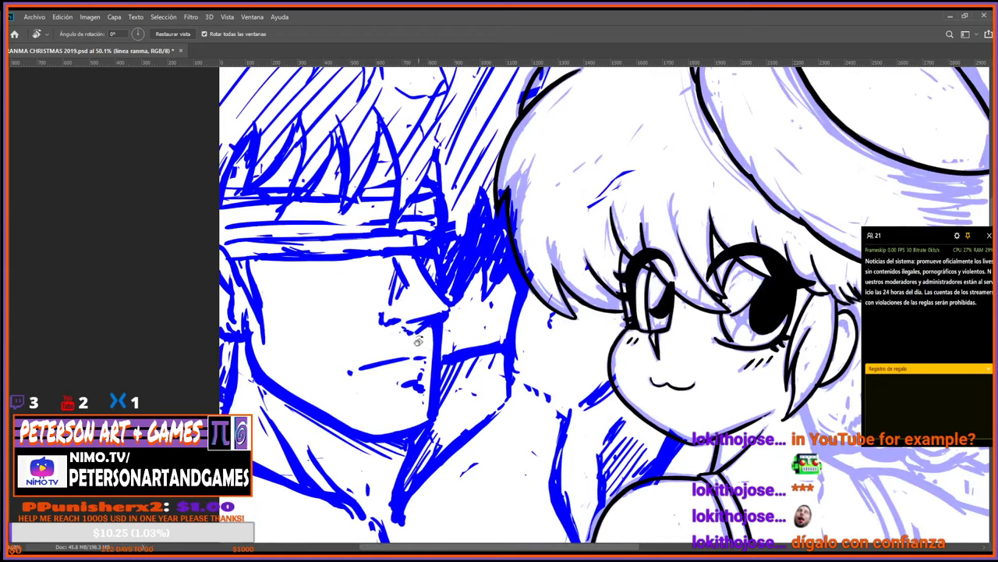
{"action": "scroll", "coordinate": [418, 341], "scroll_direction": "down", "scroll_amount": 3}
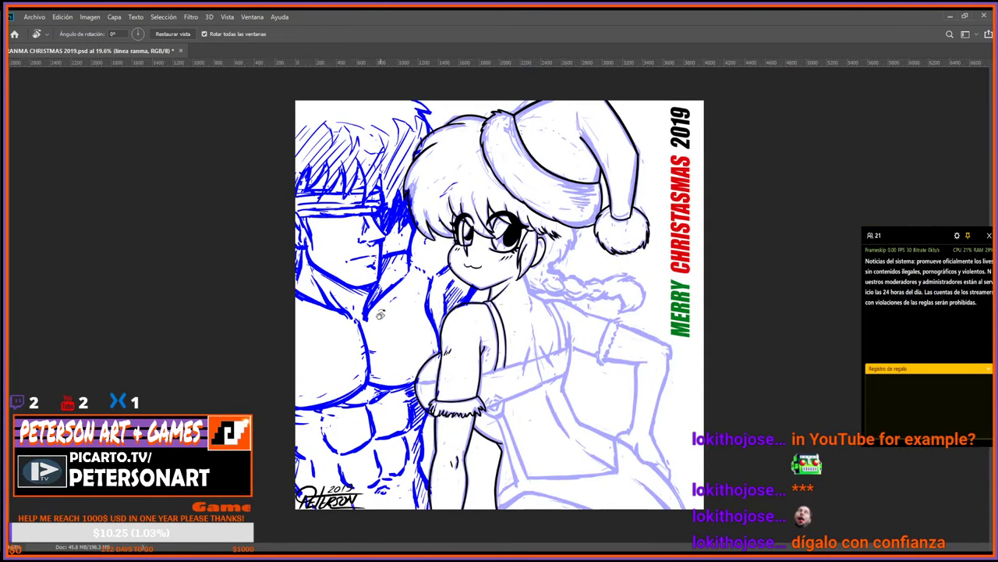
{"action": "scroll", "coordinate": [386, 312], "scroll_direction": "down", "scroll_amount": 1}
{"action": "scroll", "coordinate": [511, 275], "scroll_direction": "up", "scroll_amount": 2}
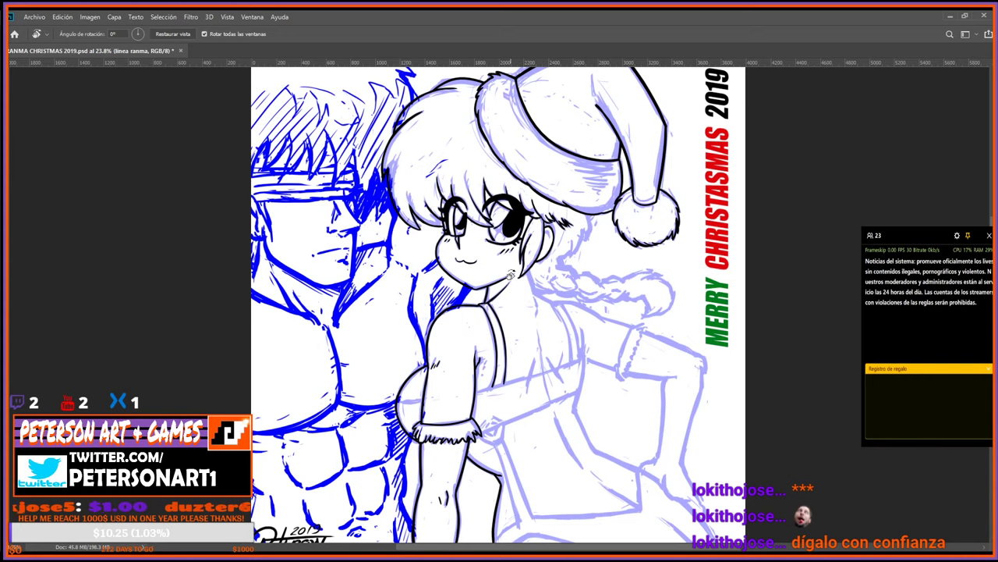
{"action": "left_click", "coordinate": [851, 413]}
{"action": "scroll", "coordinate": [578, 417], "scroll_direction": "down", "scroll_amount": 2}
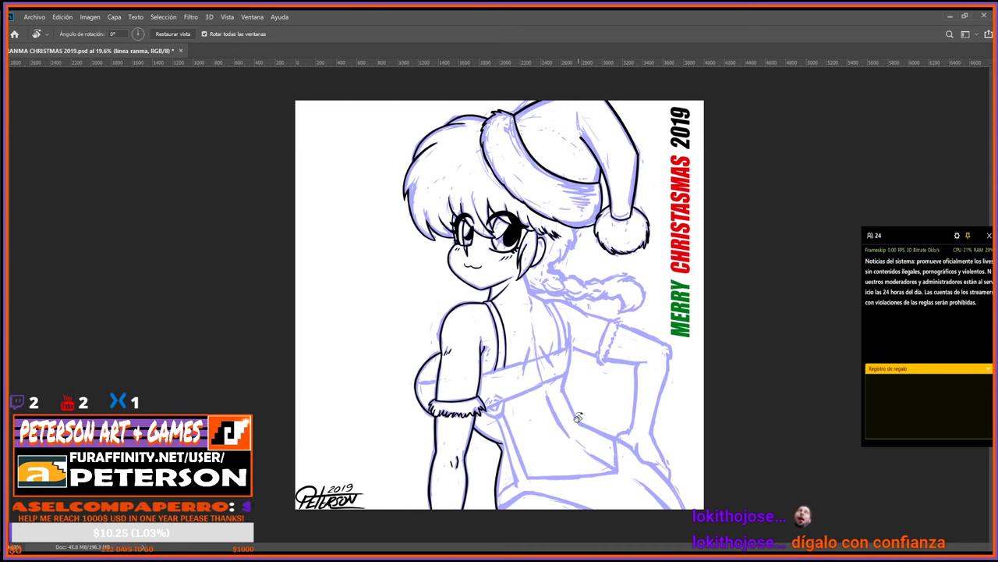
Ink the back line of the neck from below the ear to the shoulder and trim its lower end.
{"action": "key", "text": "z"}
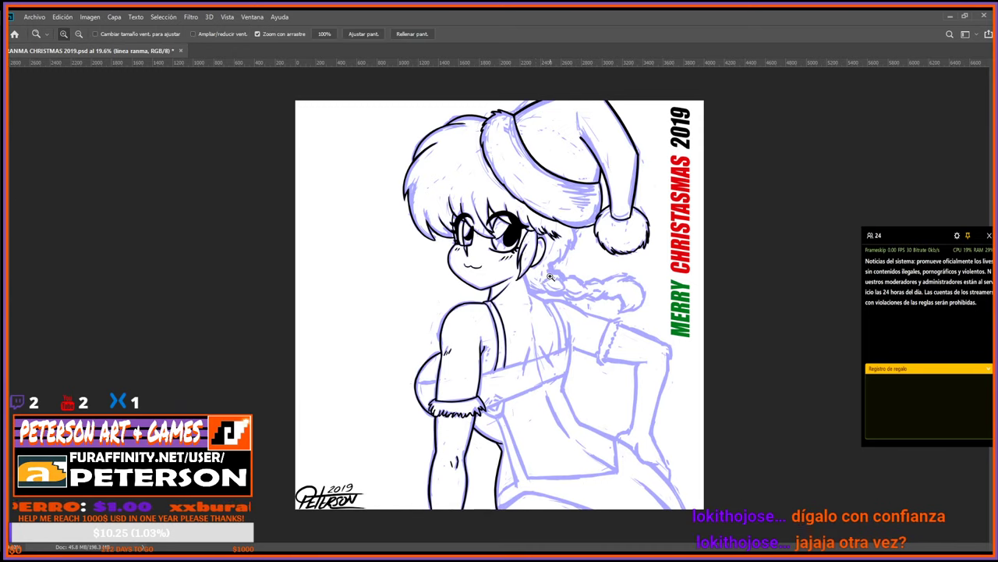
{"action": "left_click_drag", "start_coordinate": [496, 285], "coordinate": [570, 298]}
{"action": "key", "text": "b"}
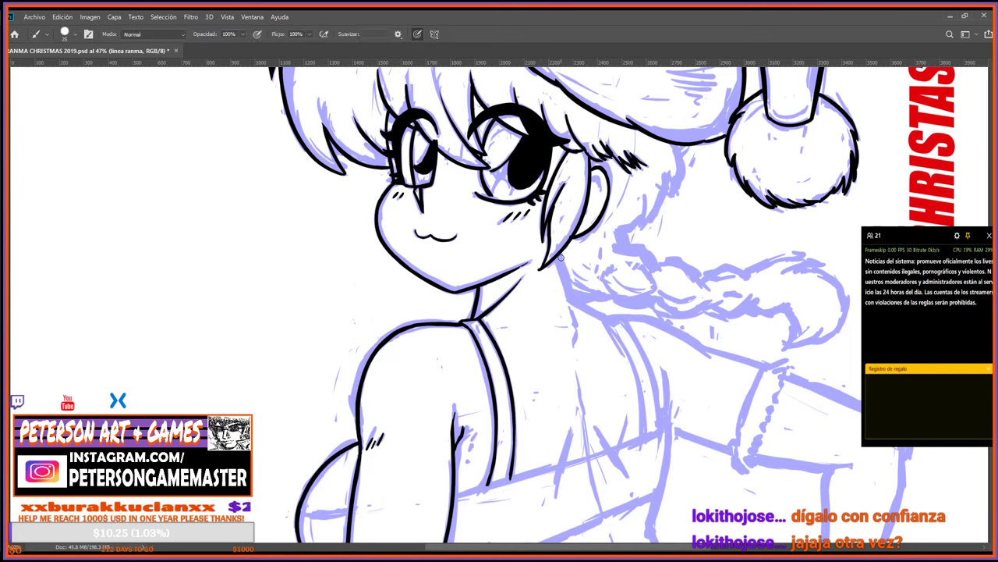
{"action": "left_click_drag", "start_coordinate": [559, 257], "coordinate": [574, 307]}
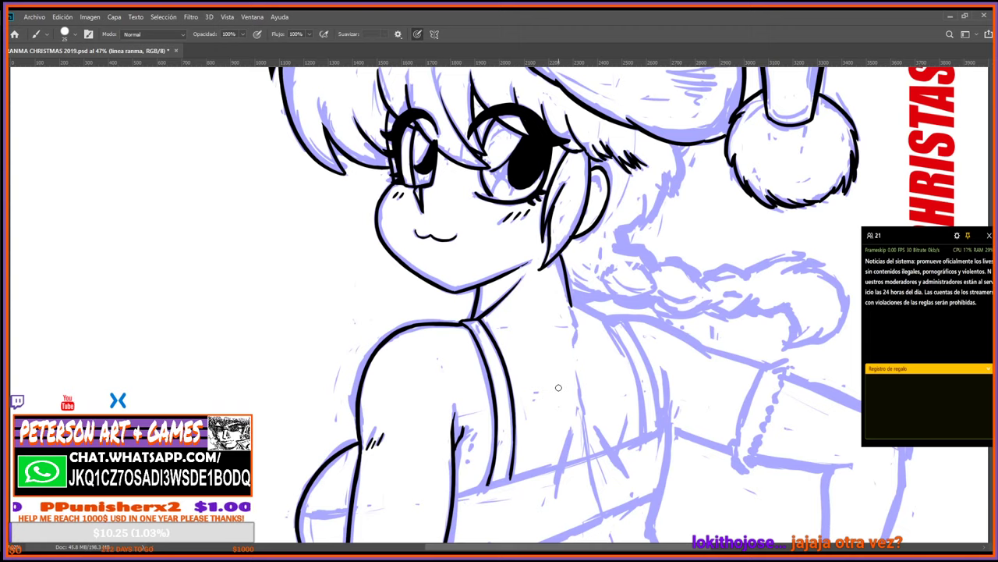
{"action": "key", "text": "e"}
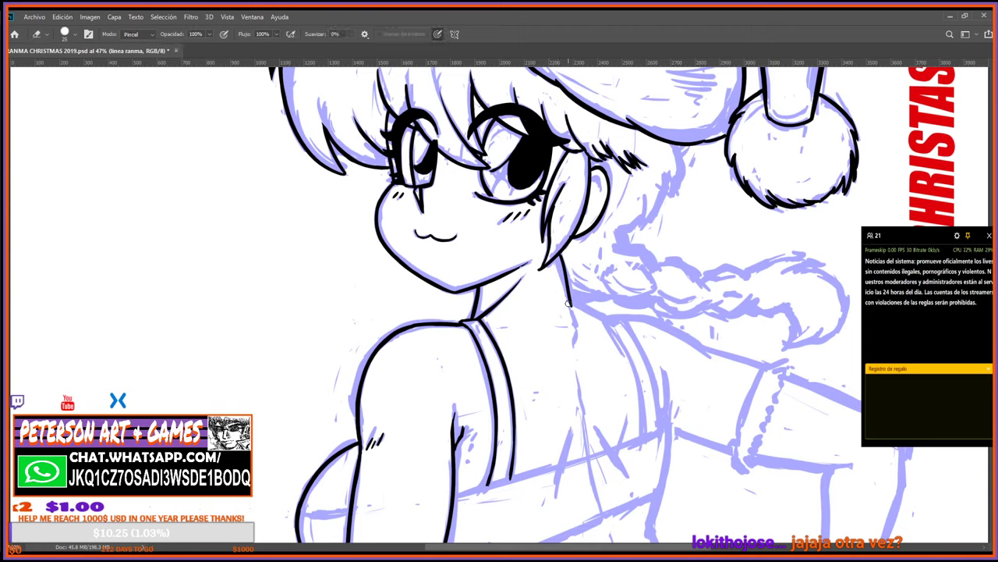
{"action": "key", "text": "b"}
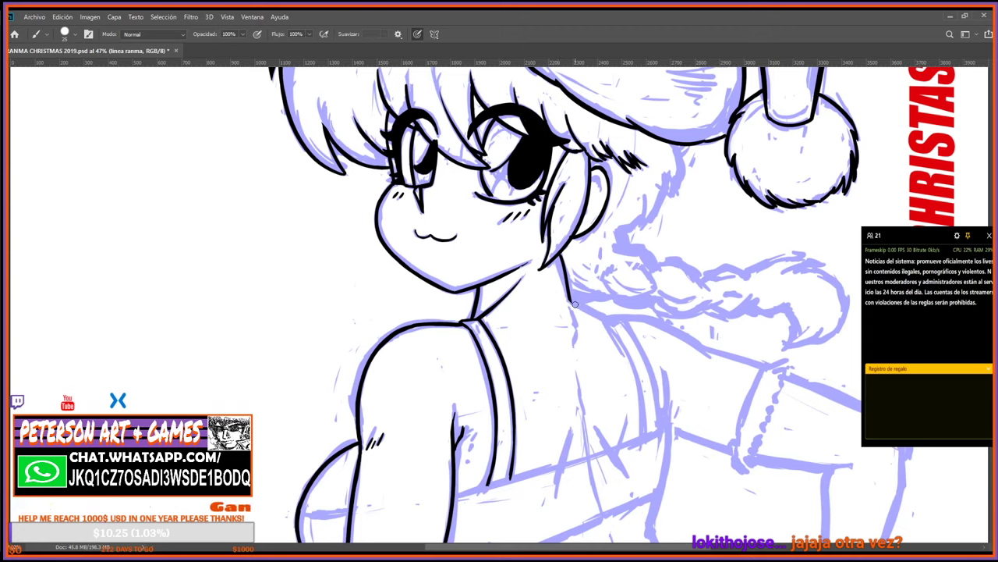
Ink the start of the shoulder line at the base of the neck and the first short nape hair stroke beside it.
{"action": "left_click_drag", "start_coordinate": [577, 304], "coordinate": [610, 320]}
{"action": "key", "text": "r"}
{"action": "left_click_drag", "start_coordinate": [622, 378], "coordinate": [530, 316]}
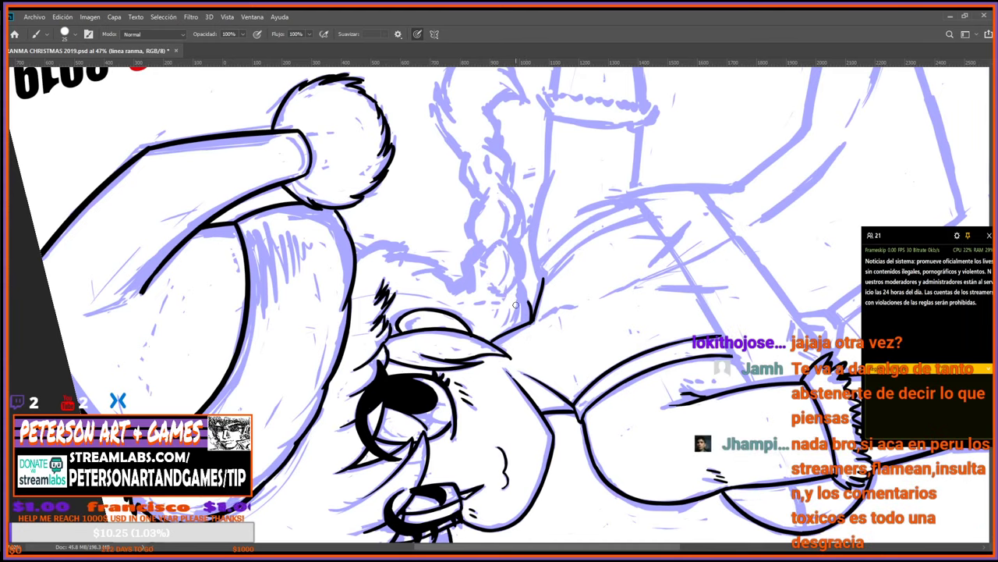
{"action": "key", "text": "r"}
{"action": "left_click_drag", "start_coordinate": [504, 290], "coordinate": [511, 290]}
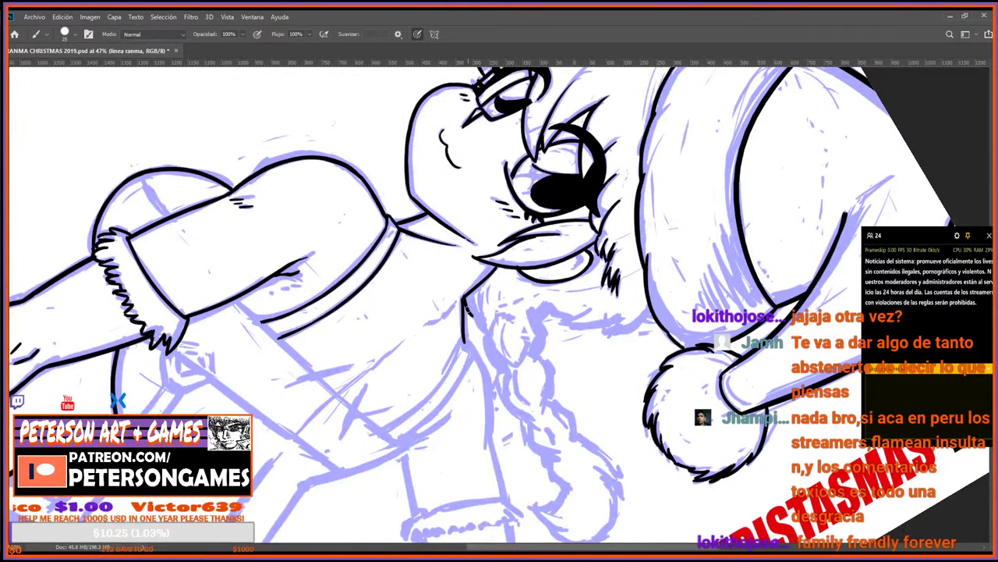
{"action": "key", "text": "b"}
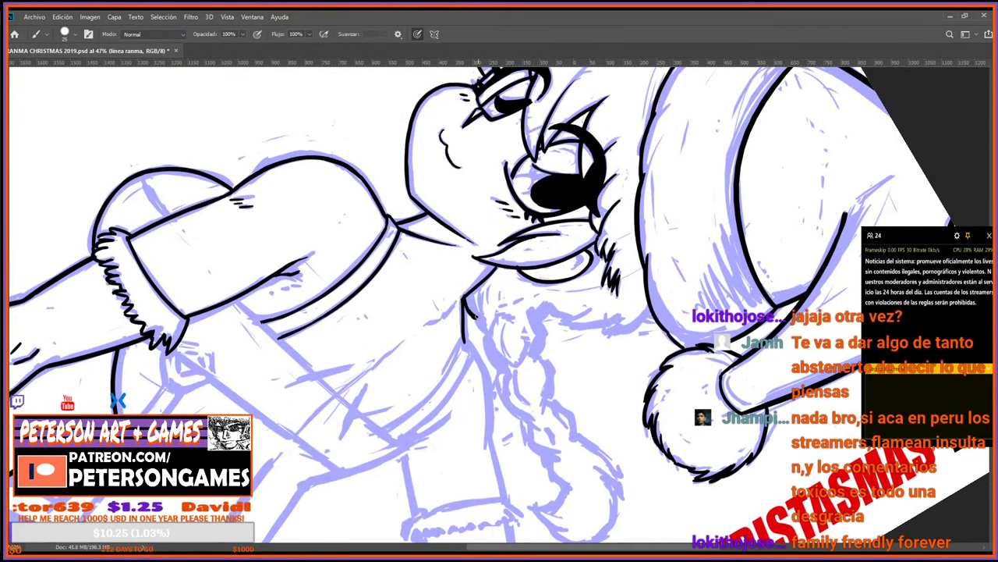
{"action": "key", "text": "e"}
{"action": "key", "text": "b"}
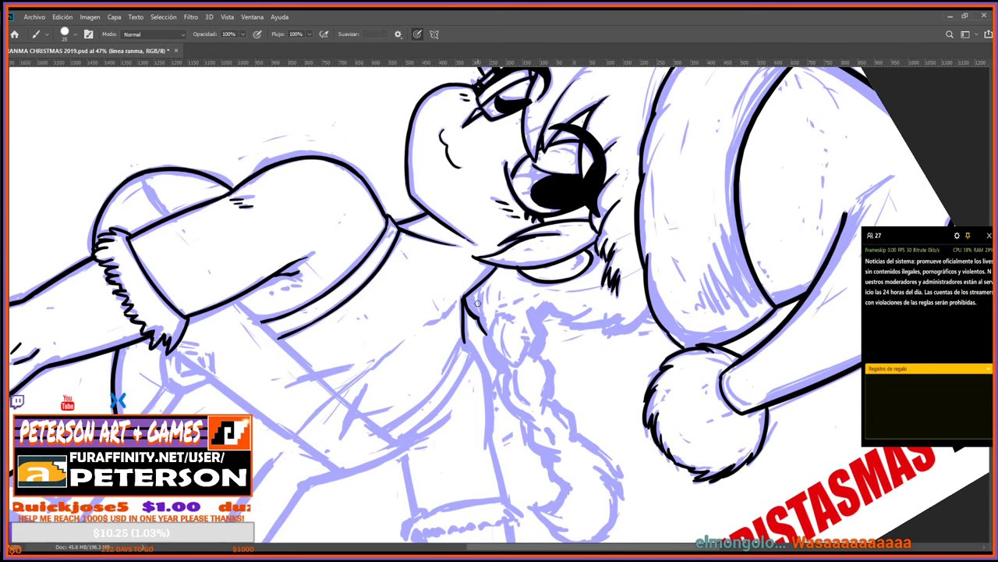
Ink the jagged back hair outline from beneath the Santa hat down toward the base of the braid.
{"action": "key", "text": "r"}
{"action": "mouse_move", "coordinate": [469, 341]}
{"action": "left_mouse_down"}
{"action": "mouse_move", "coordinate": [576, 432]}
{"action": "mouse_move", "coordinate": [553, 308]}
{"action": "left_mouse_up"}
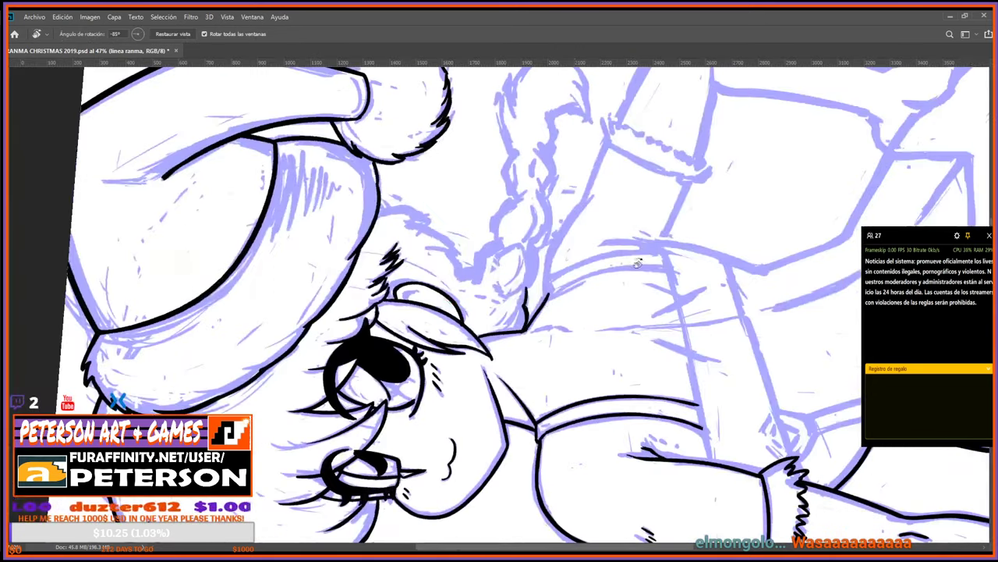
{"action": "key", "text": "e"}
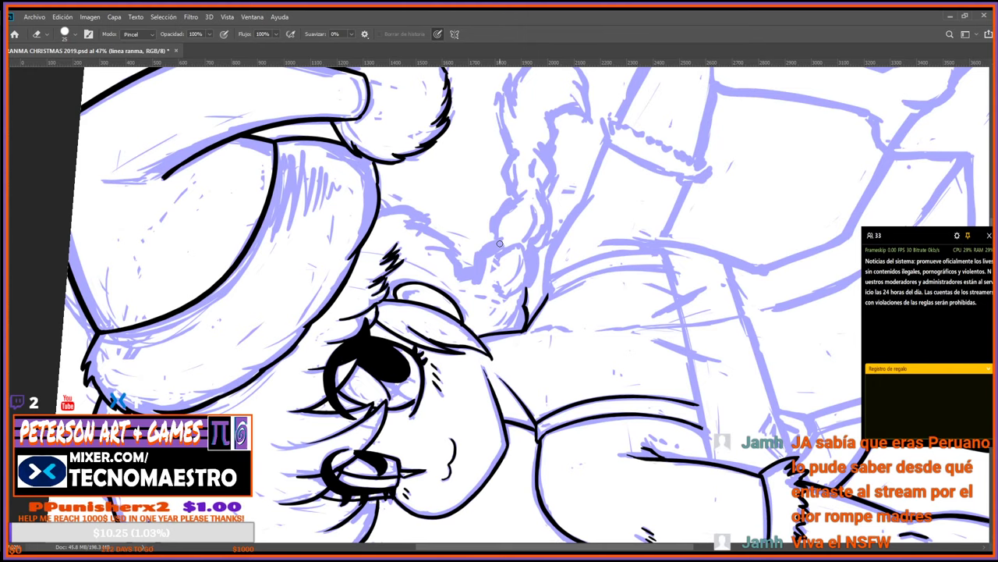
{"action": "key", "text": "r"}
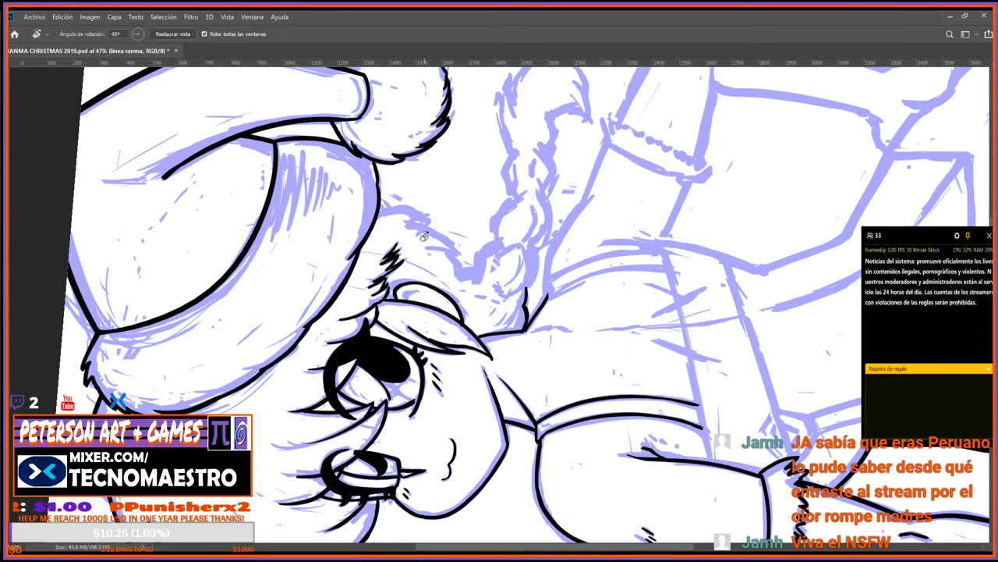
{"action": "mouse_move", "coordinate": [500, 243]}
{"action": "left_mouse_down"}
{"action": "mouse_move", "coordinate": [419, 400]}
{"action": "mouse_move", "coordinate": [465, 424]}
{"action": "mouse_move", "coordinate": [454, 433]}
{"action": "mouse_move", "coordinate": [454, 401]}
{"action": "left_mouse_up"}
{"action": "key", "text": "b"}
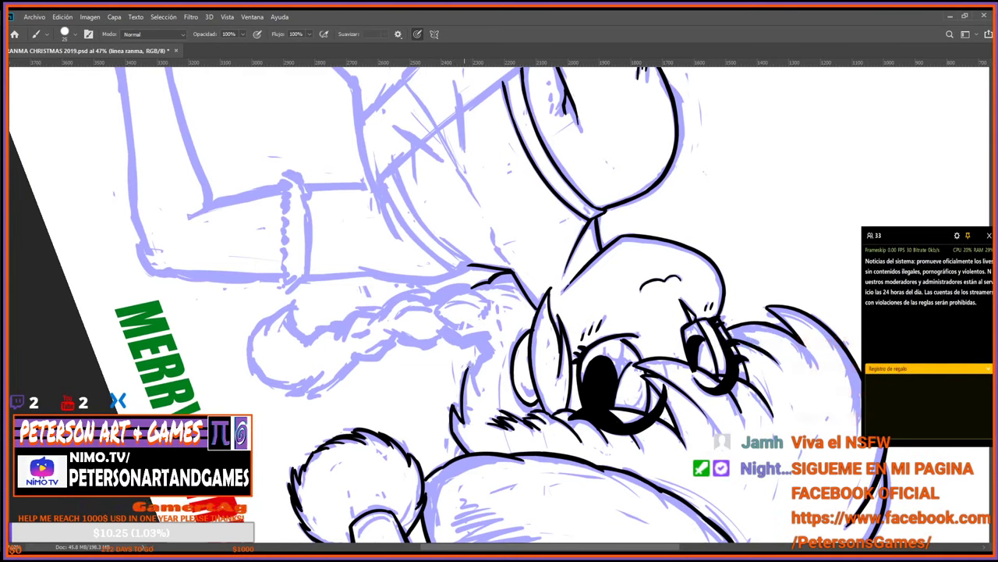
{"action": "mouse_move", "coordinate": [469, 368]}
{"action": "left_mouse_down"}
{"action": "mouse_move", "coordinate": [479, 386]}
{"action": "mouse_move", "coordinate": [484, 358]}
{"action": "left_mouse_up"}
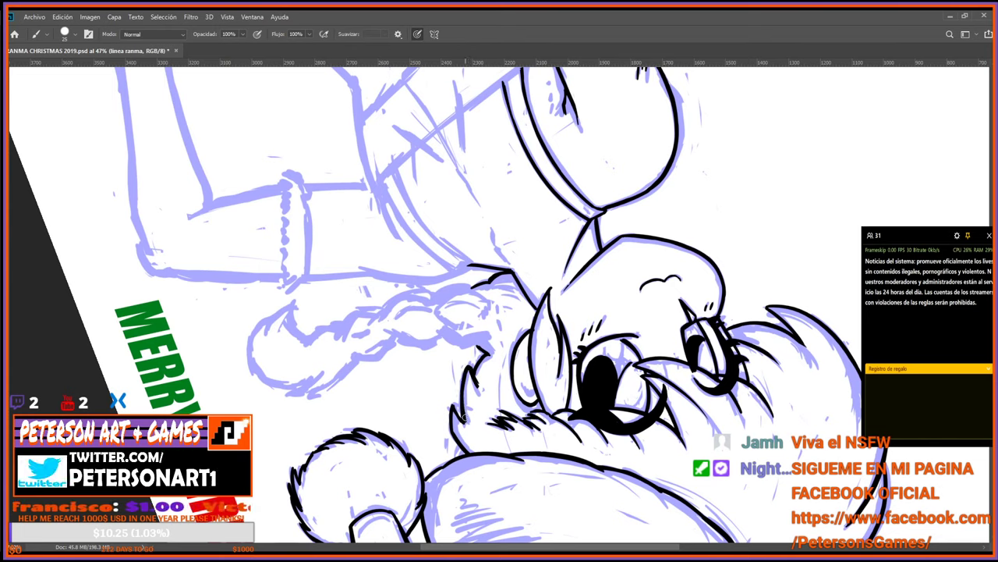
Ink the braid's short first upper edge where it leaves the nape hair and clean up the junction.
{"action": "key", "text": "r"}
{"action": "mouse_move", "coordinate": [459, 431]}
{"action": "left_mouse_down"}
{"action": "mouse_move", "coordinate": [593, 343]}
{"action": "mouse_move", "coordinate": [546, 241]}
{"action": "mouse_move", "coordinate": [544, 282]}
{"action": "mouse_move", "coordinate": [479, 255]}
{"action": "mouse_move", "coordinate": [497, 247]}
{"action": "left_mouse_up"}
{"action": "key", "text": "r"}
{"action": "key", "text": "b"}
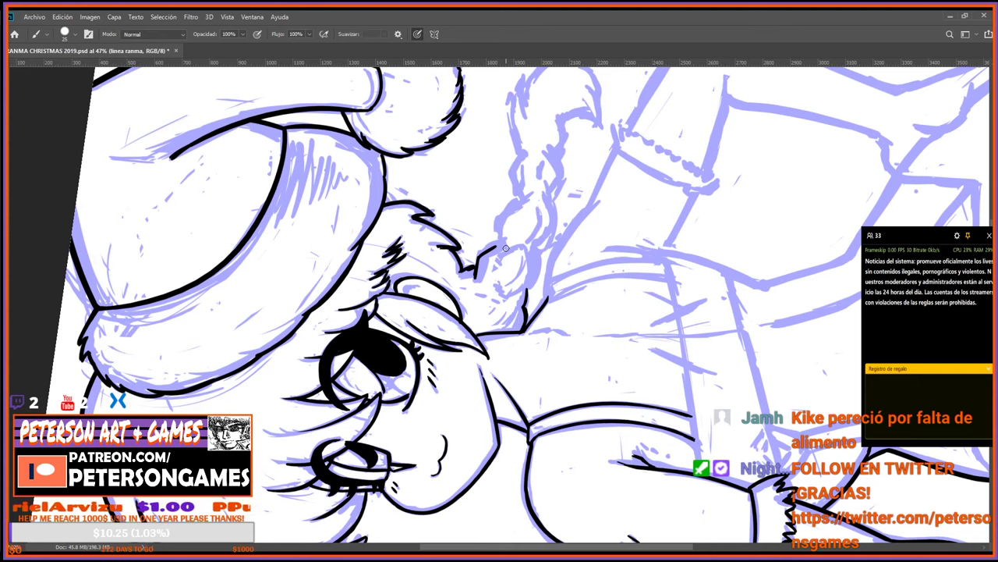
{"action": "key", "text": "g"}
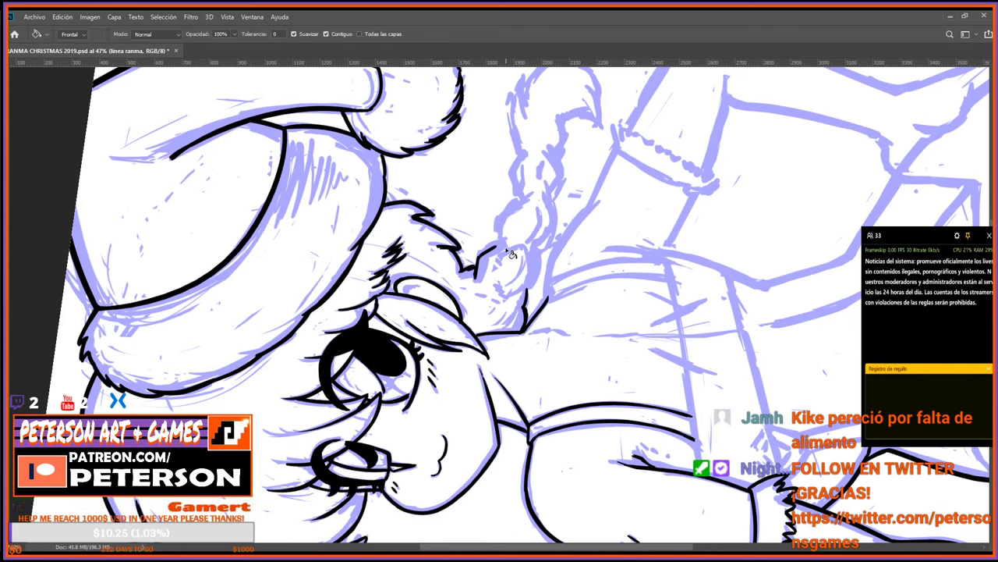
{"action": "key", "text": "Escape"}
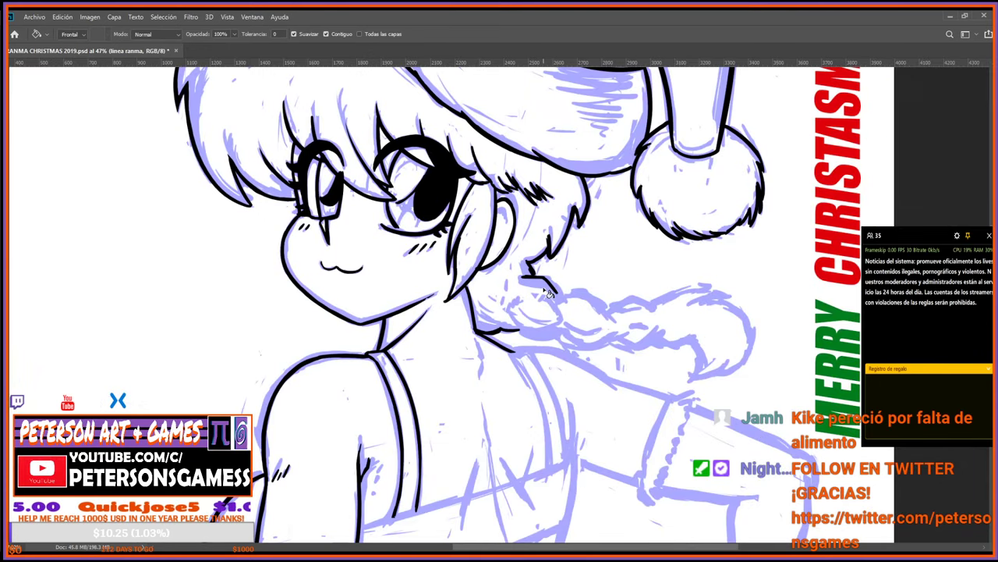
{"action": "key", "text": "b"}
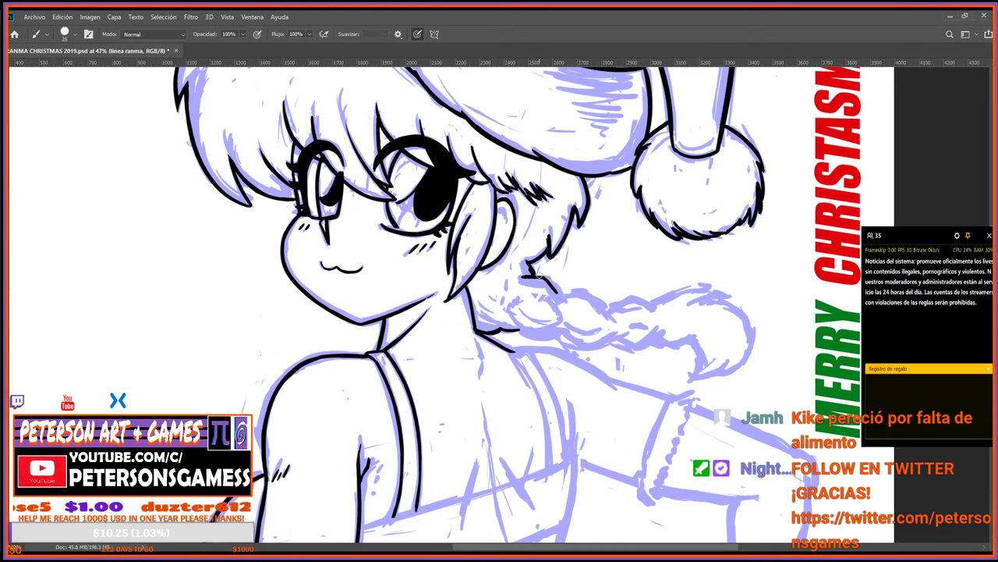
{"action": "key", "text": "e"}
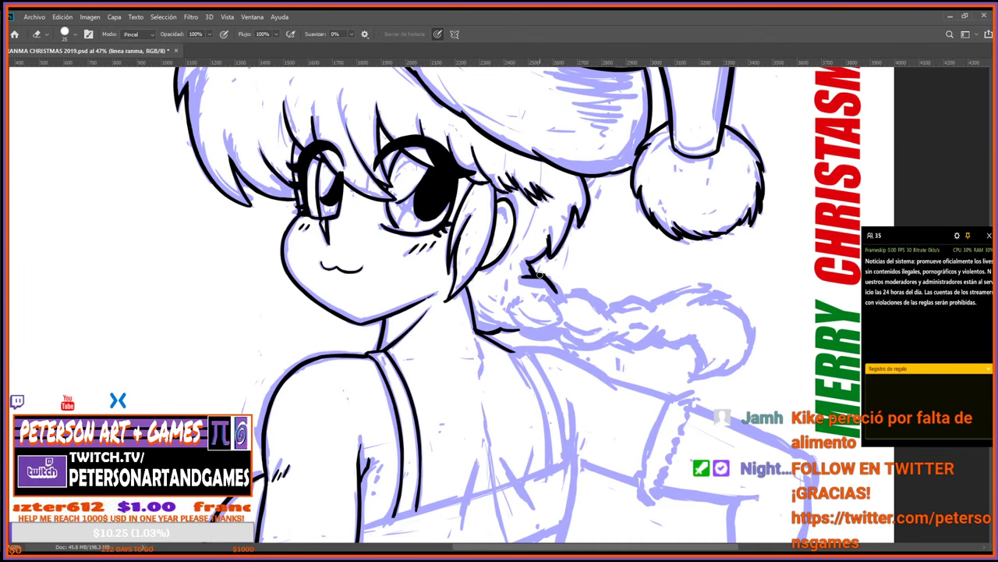
{"action": "key", "text": "r"}
{"action": "mouse_move", "coordinate": [524, 386]}
{"action": "left_mouse_down"}
{"action": "mouse_move", "coordinate": [563, 363]}
{"action": "mouse_move", "coordinate": [550, 242]}
{"action": "left_mouse_up"}
{"action": "key", "text": "b"}
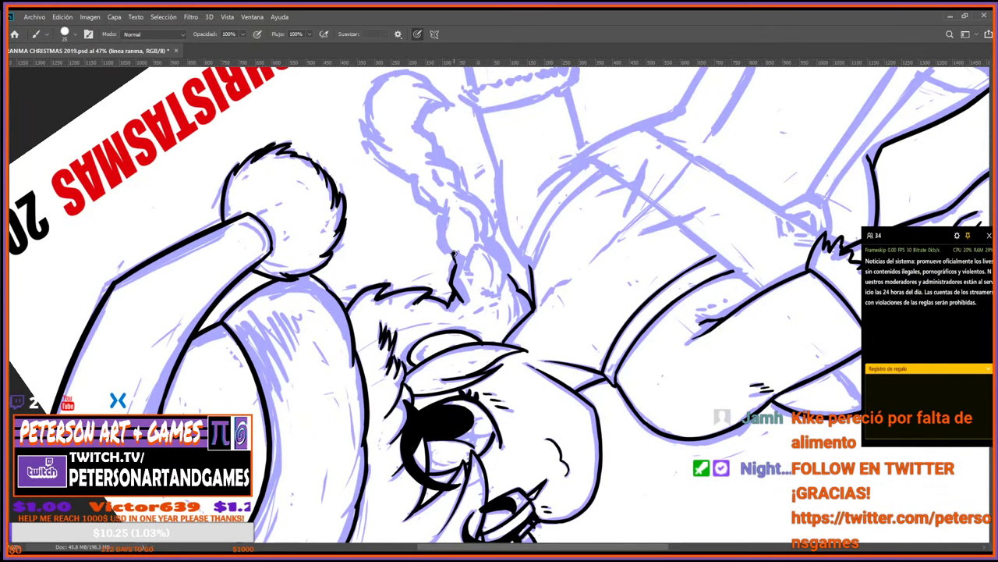
{"action": "key", "text": "e"}
Ink the lower nape hair edge and the rounded underside of the braid's first lock.
{"action": "mouse_move", "coordinate": [456, 254]}
{"action": "left_mouse_down"}
{"action": "mouse_move", "coordinate": [459, 273]}
{"action": "mouse_move", "coordinate": [460, 257]}
{"action": "mouse_move", "coordinate": [521, 326]}
{"action": "left_mouse_up"}
{"action": "key", "text": "b"}
{"action": "key", "text": "r"}
{"action": "key", "text": "b"}
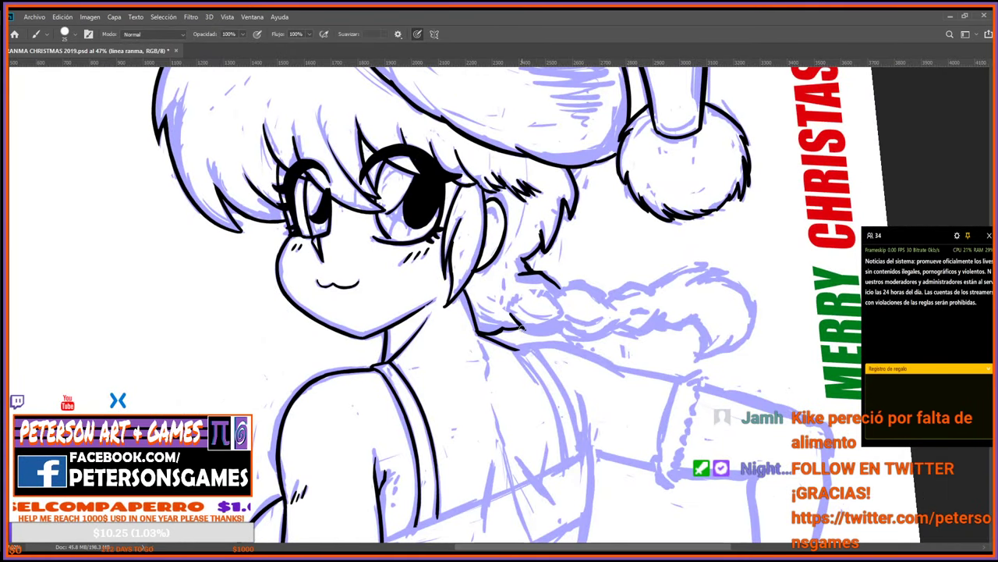
{"action": "key", "text": "r"}
{"action": "mouse_move", "coordinate": [616, 321]}
{"action": "left_mouse_down"}
{"action": "mouse_move", "coordinate": [495, 338]}
{"action": "mouse_move", "coordinate": [531, 360]}
{"action": "left_mouse_up"}
{"action": "key", "text": "b"}
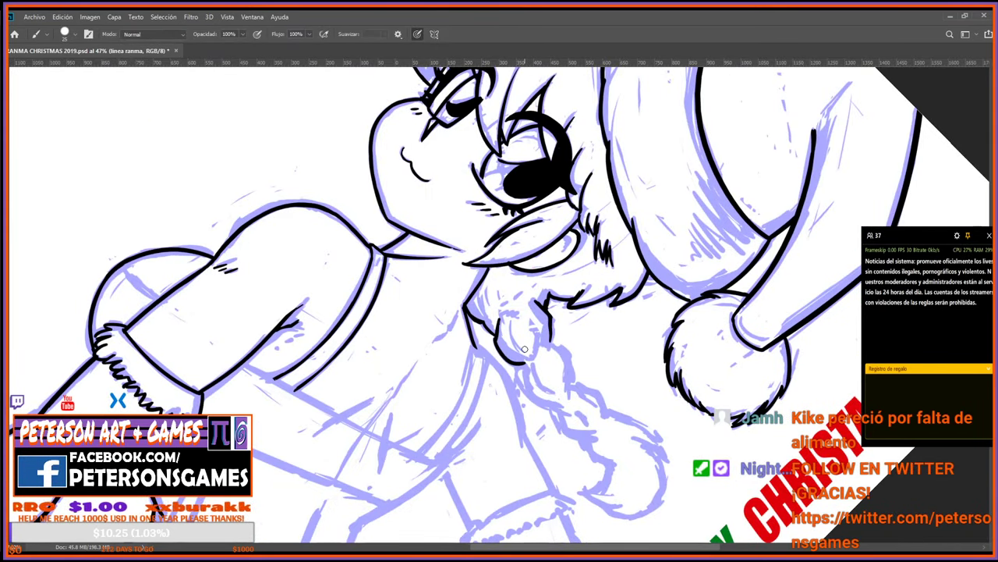
{"action": "key", "text": "r"}
{"action": "key", "text": "b"}
{"action": "key", "text": "r"}
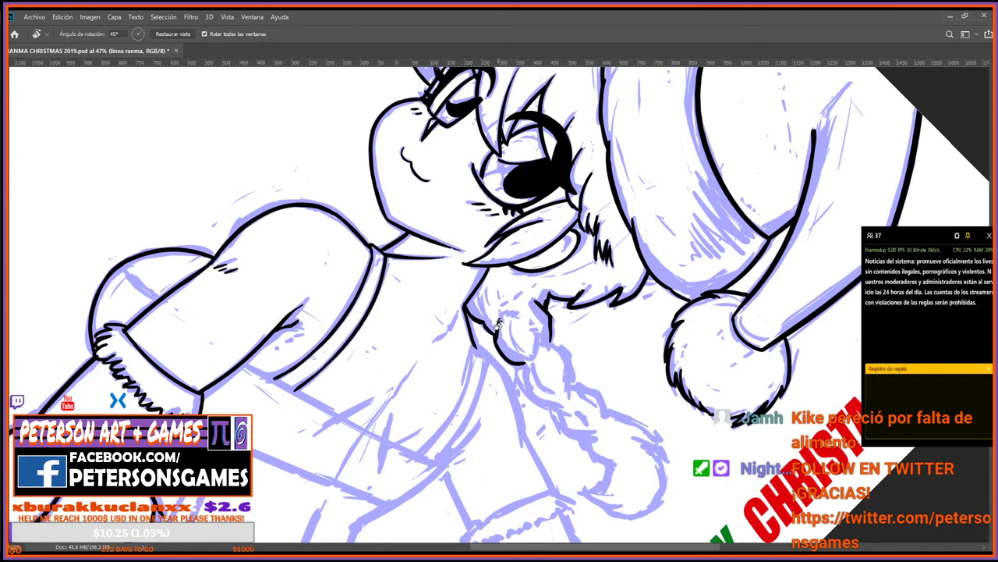
Ink the outer edges of the braid's second lock and the beginning of the third lock.
{"action": "left_click_drag", "start_coordinate": [488, 330], "coordinate": [628, 262]}
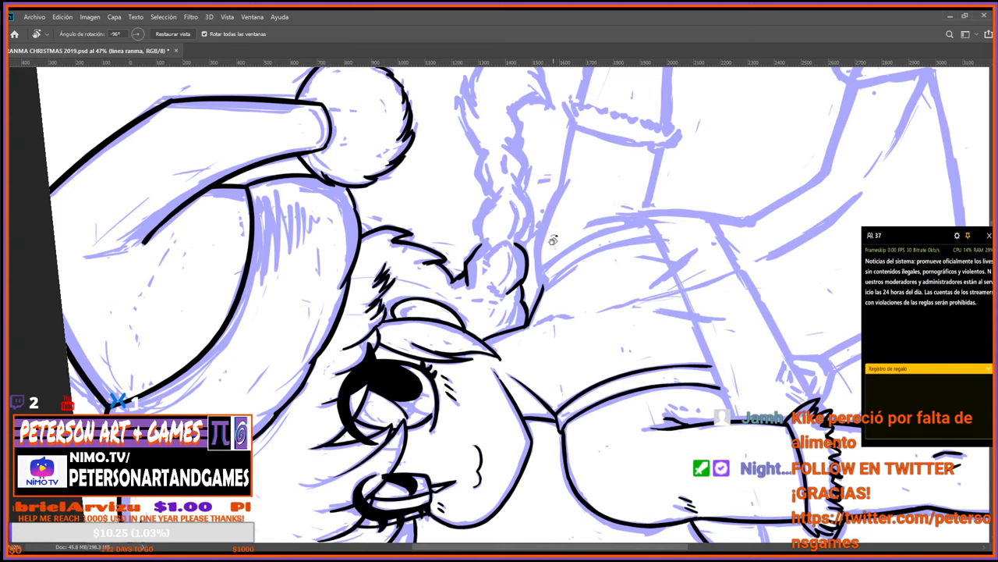
{"action": "key", "text": "space"}
{"action": "left_click_drag", "start_coordinate": [568, 237], "coordinate": [451, 267]}
{"action": "key", "text": "b"}
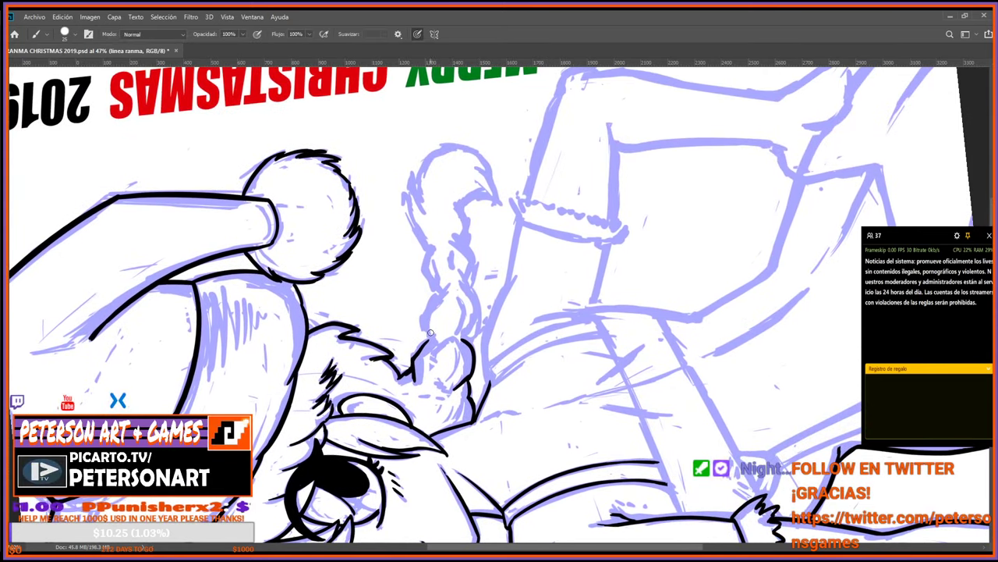
{"action": "mouse_move", "coordinate": [429, 340]}
{"action": "left_mouse_down"}
{"action": "mouse_move", "coordinate": [442, 290]}
{"action": "mouse_move", "coordinate": [430, 266]}
{"action": "mouse_move", "coordinate": [424, 295]}
{"action": "left_mouse_up"}
{"action": "mouse_move", "coordinate": [429, 259]}
{"action": "left_mouse_down"}
{"action": "mouse_move", "coordinate": [422, 282]}
{"action": "mouse_move", "coordinate": [423, 268]}
{"action": "mouse_move", "coordinate": [455, 269]}
{"action": "mouse_move", "coordinate": [466, 292]}
{"action": "left_mouse_up"}
{"action": "key", "text": "r"}
{"action": "left_click", "coordinate": [513, 405]}
{"action": "mouse_move", "coordinate": [513, 405]}
{"action": "left_mouse_down"}
{"action": "mouse_move", "coordinate": [414, 343]}
{"action": "mouse_move", "coordinate": [402, 304]}
{"action": "left_mouse_up"}
{"action": "key", "text": "b"}
Ink the inner strand line along the lower side of the braid's second lock.
{"action": "key", "text": "r"}
{"action": "left_click_drag", "start_coordinate": [546, 301], "coordinate": [508, 266]}
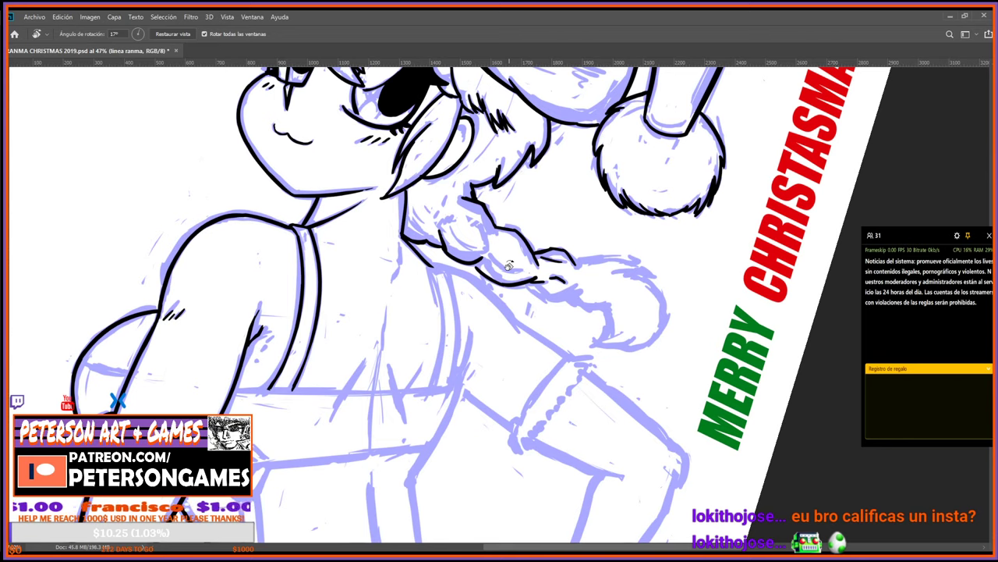
{"action": "key", "text": "b"}
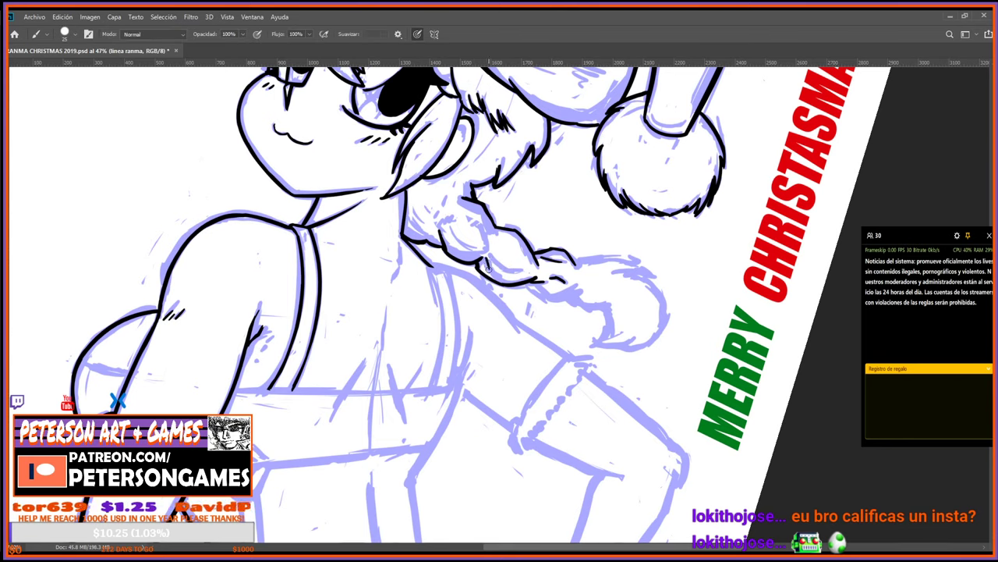
Ink the inner contour of the braid's first lock and add short strand strokes at its base.
{"action": "key", "text": "r"}
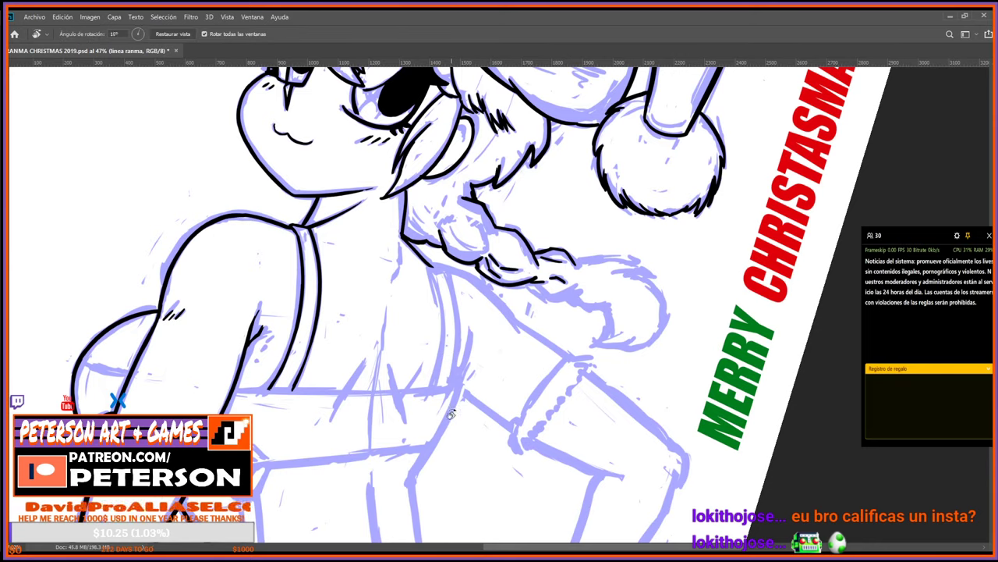
{"action": "mouse_move", "coordinate": [481, 241]}
{"action": "left_mouse_down"}
{"action": "mouse_move", "coordinate": [527, 443]}
{"action": "mouse_move", "coordinate": [591, 406]}
{"action": "mouse_move", "coordinate": [629, 261]}
{"action": "mouse_move", "coordinate": [620, 238]}
{"action": "left_mouse_up"}
{"action": "key", "text": "b"}
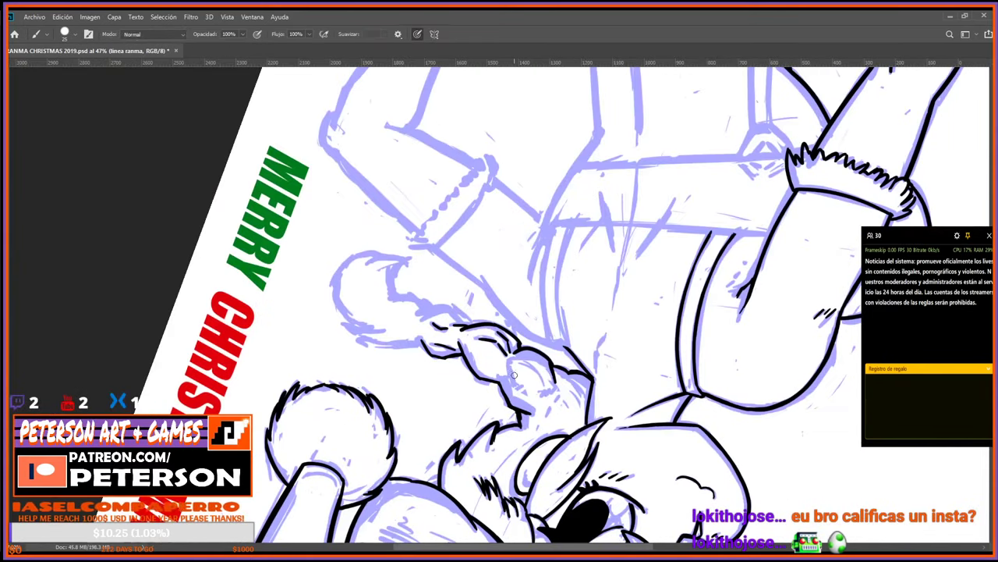
{"action": "mouse_move", "coordinate": [507, 360]}
{"action": "left_mouse_down"}
{"action": "mouse_move", "coordinate": [518, 389]}
{"action": "mouse_move", "coordinate": [527, 391]}
{"action": "mouse_move", "coordinate": [535, 364]}
{"action": "mouse_move", "coordinate": [546, 385]}
{"action": "mouse_move", "coordinate": [612, 402]}
{"action": "left_mouse_up"}
{"action": "key", "text": "r"}
{"action": "key", "text": "b"}
{"action": "key", "text": "r"}
{"action": "mouse_move", "coordinate": [583, 337]}
{"action": "left_mouse_down"}
{"action": "mouse_move", "coordinate": [568, 260]}
{"action": "mouse_move", "coordinate": [504, 237]}
{"action": "left_mouse_up"}
{"action": "key", "text": "b"}
{"action": "key", "text": "r"}
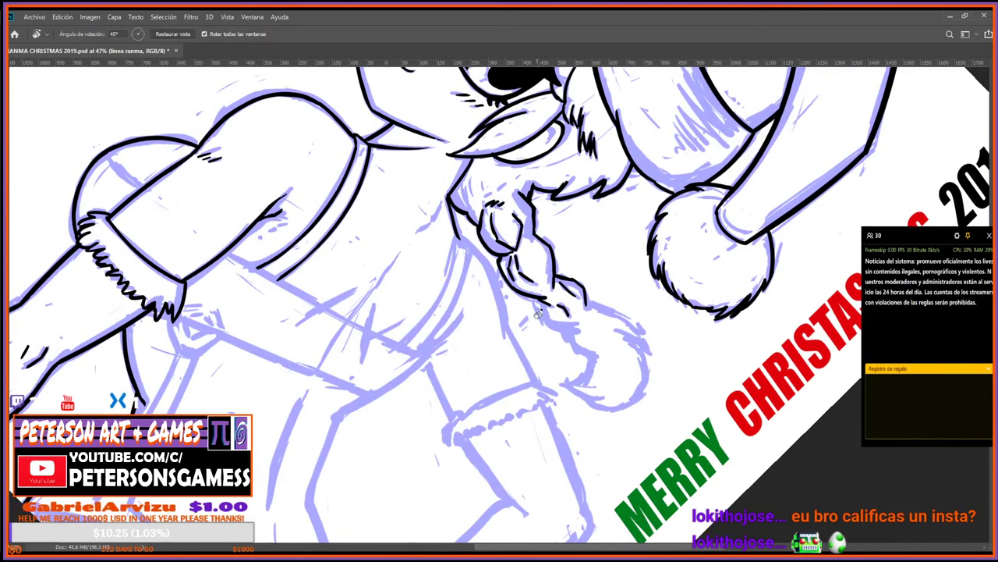
Inspect the inked back hair and braid from several canvas angles.
{"action": "mouse_move", "coordinate": [593, 234]}
{"action": "left_mouse_down"}
{"action": "mouse_move", "coordinate": [493, 253]}
{"action": "mouse_move", "coordinate": [528, 337]}
{"action": "left_mouse_up"}
{"action": "key", "text": "space"}
{"action": "key", "text": "b"}
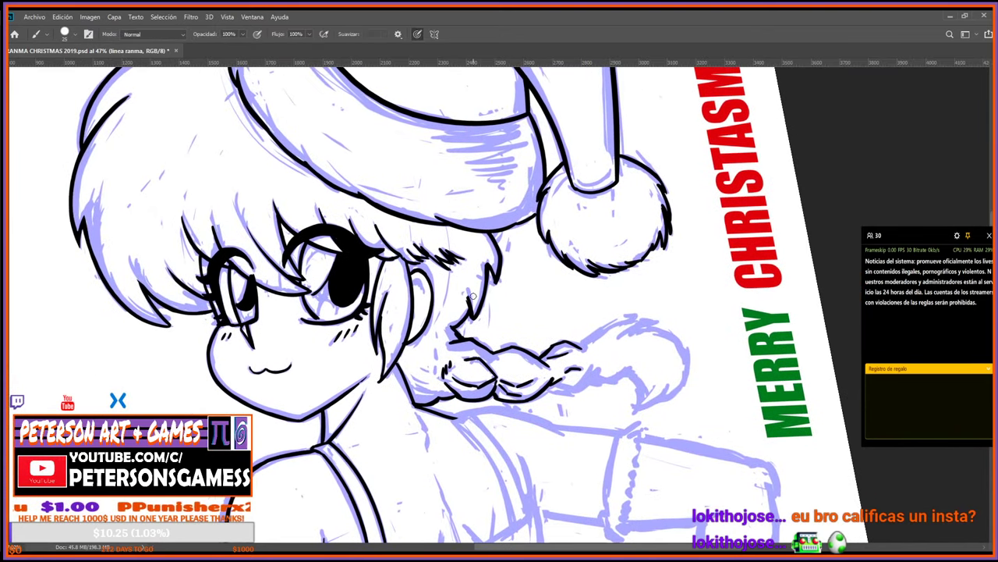
{"action": "key", "text": "e"}
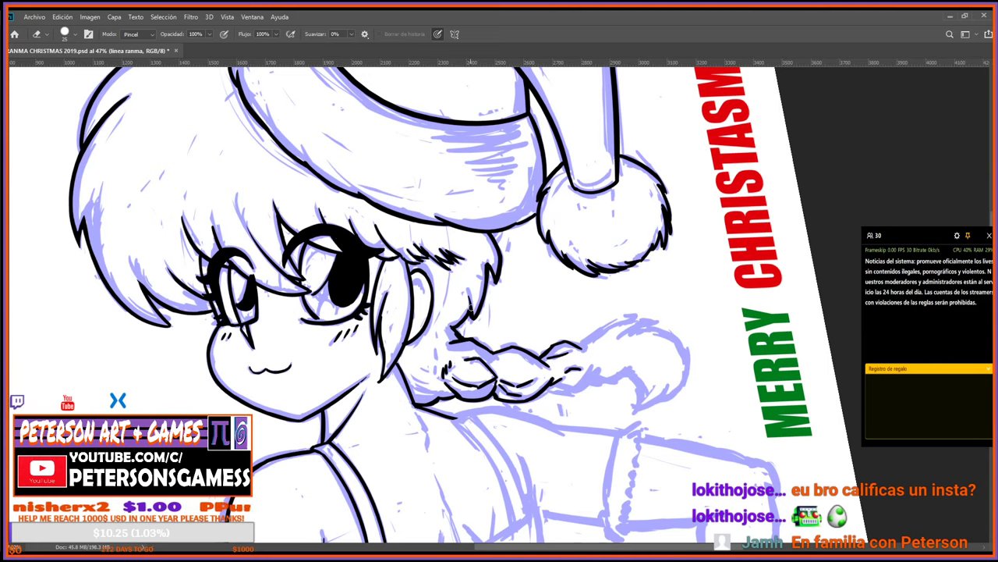
{"action": "key", "text": "r"}
{"action": "left_click_drag", "start_coordinate": [469, 308], "coordinate": [457, 306]}
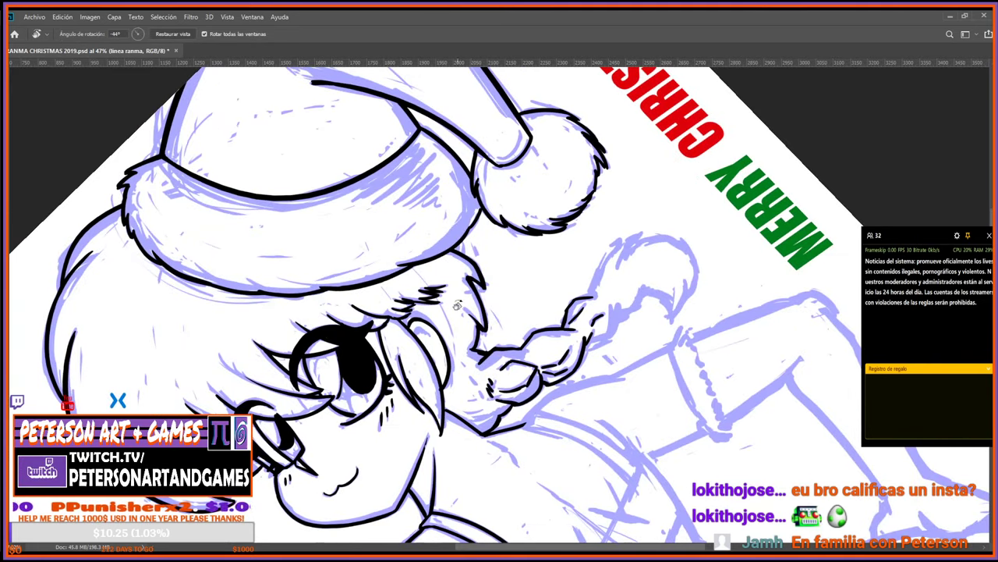
{"action": "left_click_drag", "start_coordinate": [556, 344], "coordinate": [541, 393]}
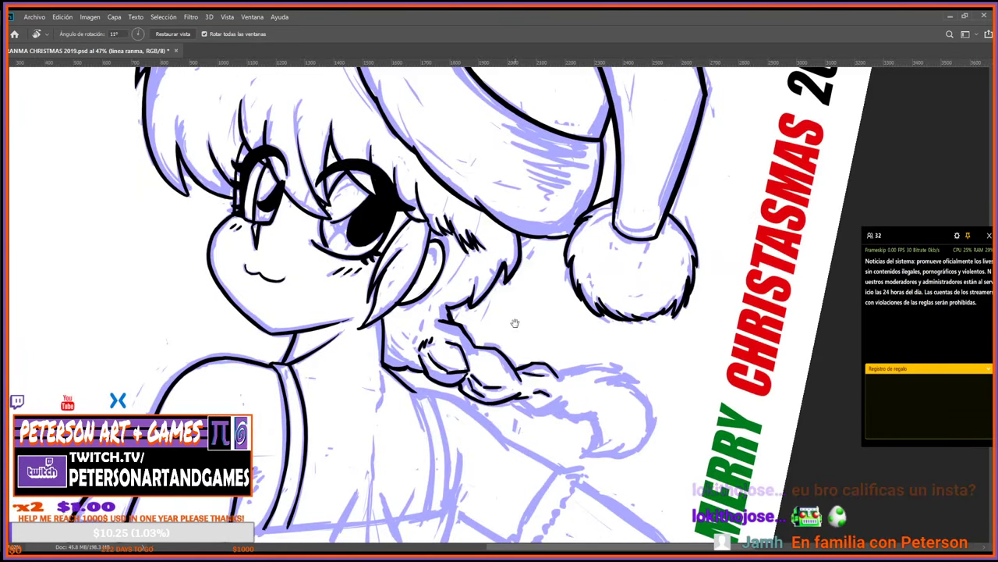
{"action": "left_click_drag", "start_coordinate": [515, 322], "coordinate": [435, 272]}
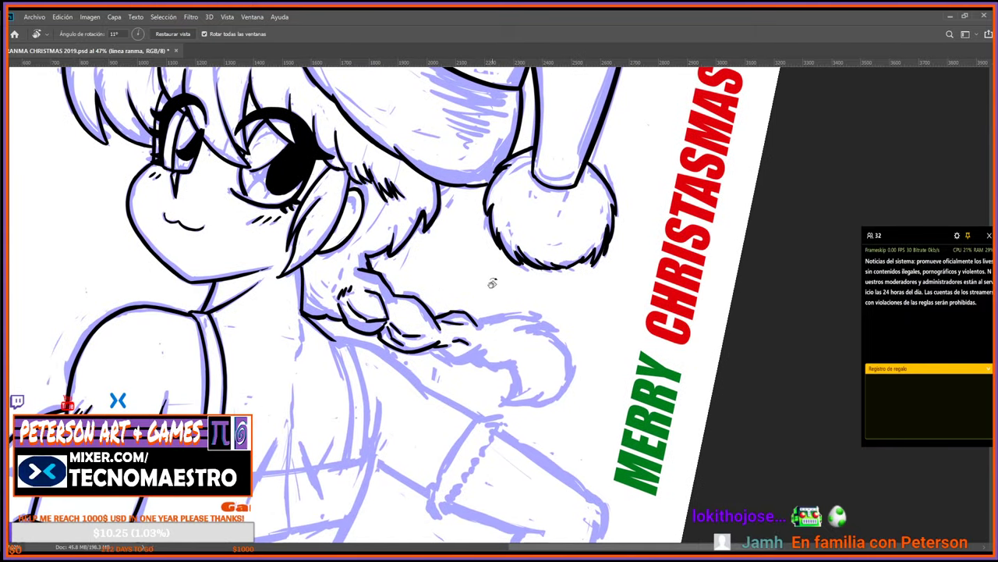
{"action": "left_click_drag", "start_coordinate": [484, 294], "coordinate": [471, 137]}
{"action": "left_click_drag", "start_coordinate": [611, 326], "coordinate": [616, 366]}
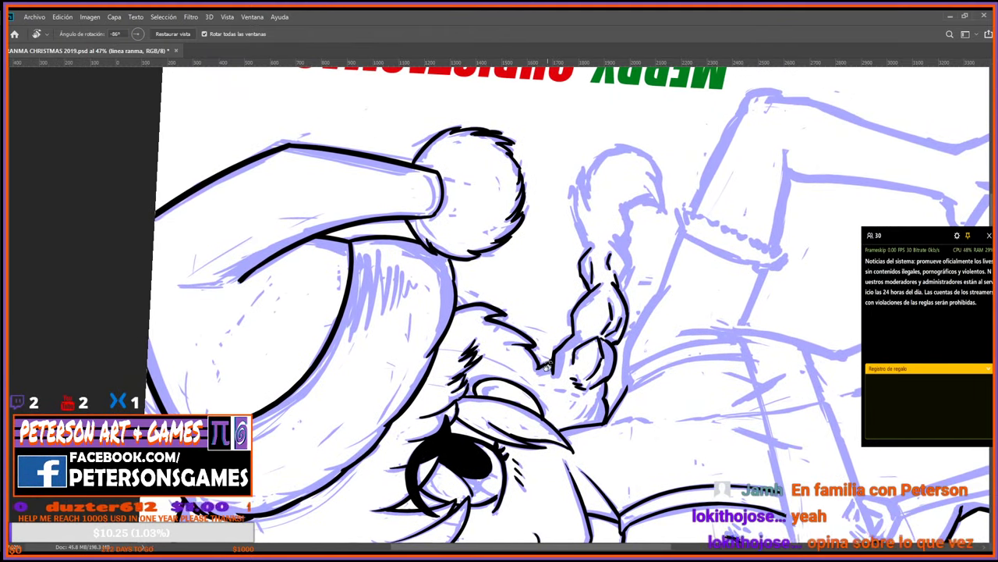
Ink the curved inner line across the hat's tip beside the pompom and clean up its end.
{"action": "left_click_drag", "start_coordinate": [661, 304], "coordinate": [511, 465]}
{"action": "key", "text": "b"}
{"action": "key", "text": "r"}
{"action": "mouse_move", "coordinate": [665, 274]}
{"action": "left_mouse_down"}
{"action": "mouse_move", "coordinate": [645, 388]}
{"action": "mouse_move", "coordinate": [596, 435]}
{"action": "left_mouse_up"}
{"action": "key", "text": "b"}
{"action": "left_click_drag", "start_coordinate": [608, 355], "coordinate": [627, 391]}
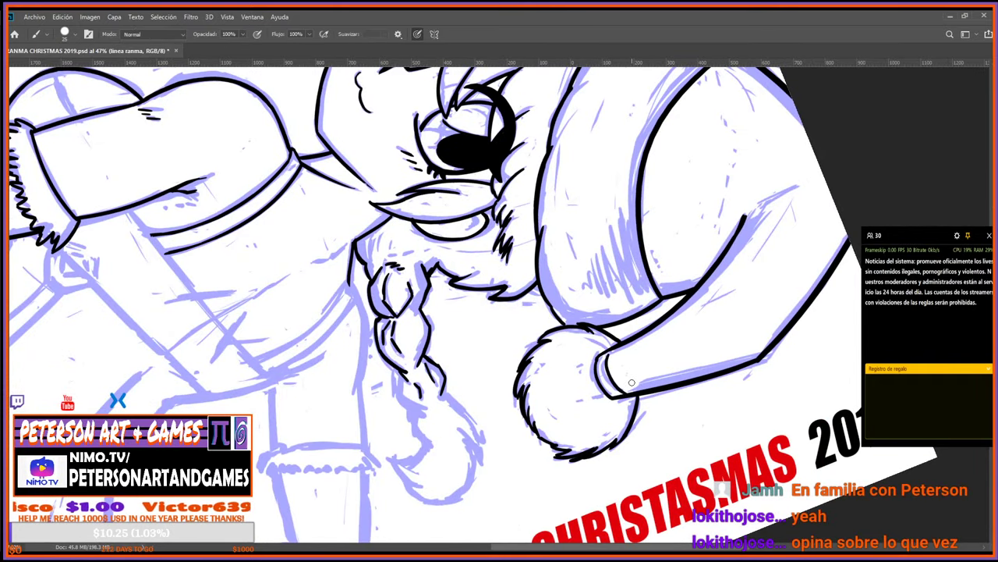
{"action": "key", "text": "e"}
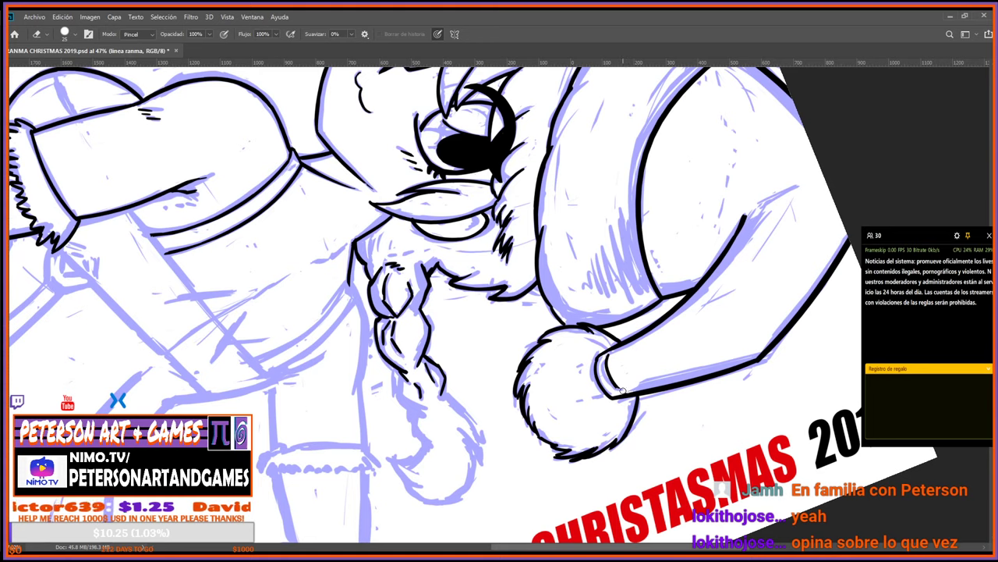
{"action": "key", "text": "b"}
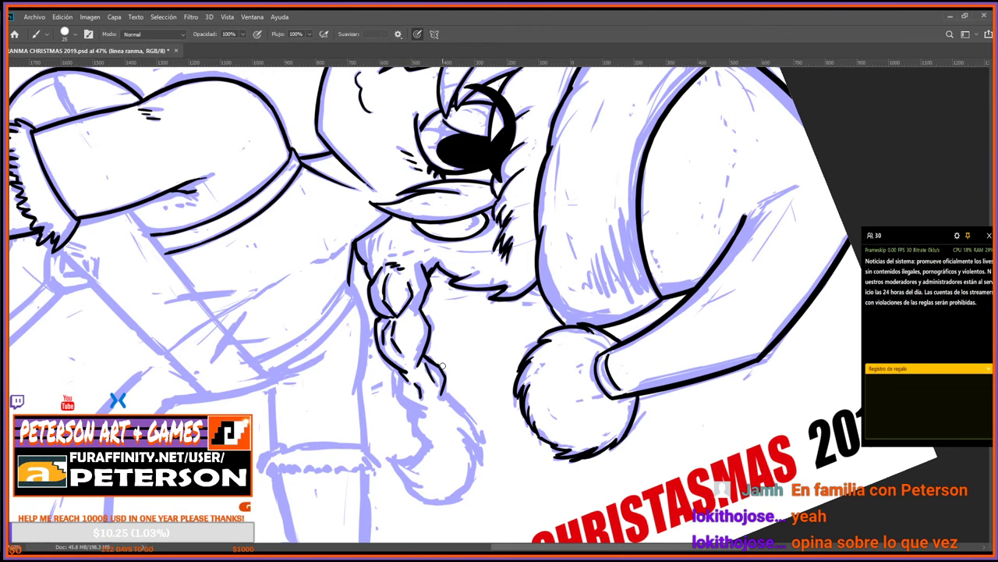
{"action": "key", "text": "Escape"}
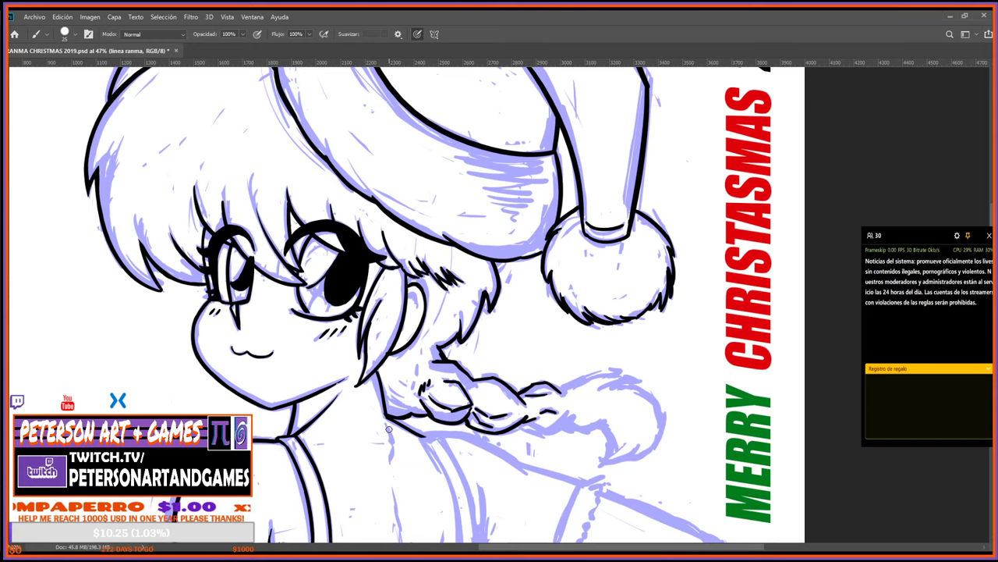
Ink and clean up the nape line running from the ear-side hair lock to the base of the braid.
{"action": "key", "text": "e"}
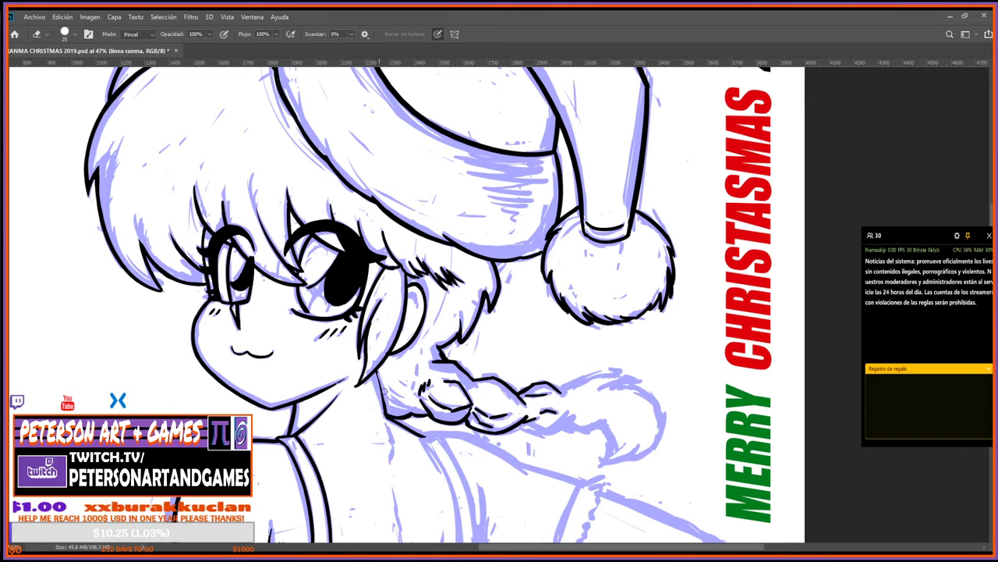
{"action": "key", "text": "r"}
{"action": "left_click_drag", "start_coordinate": [381, 388], "coordinate": [637, 278]}
{"action": "key", "text": "b"}
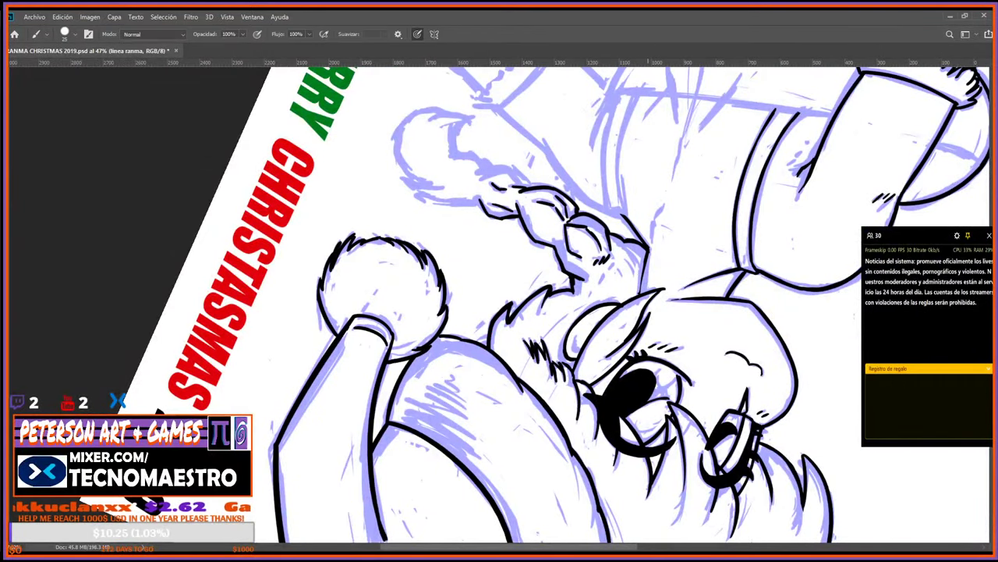
{"action": "key", "text": "e"}
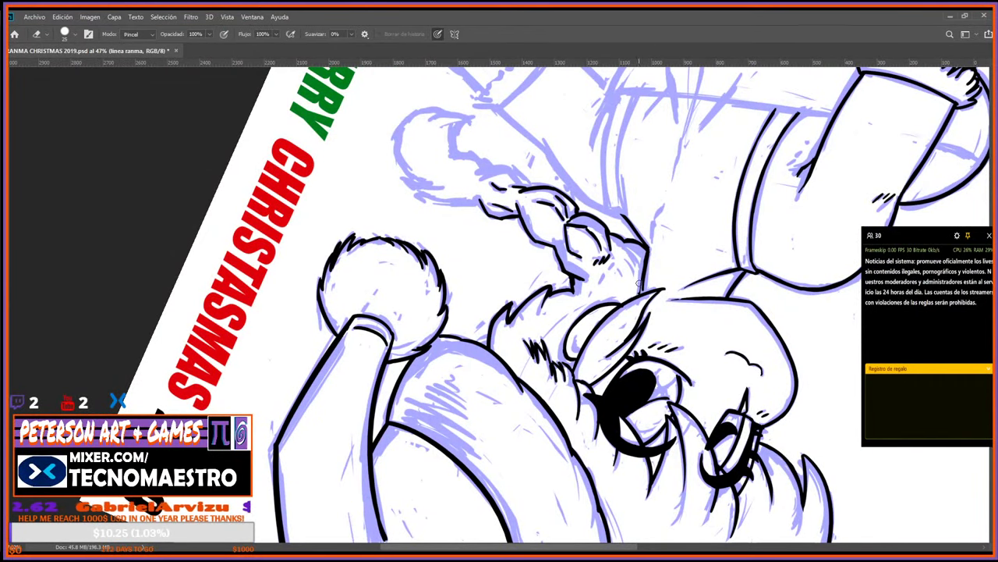
{"action": "key", "text": "b"}
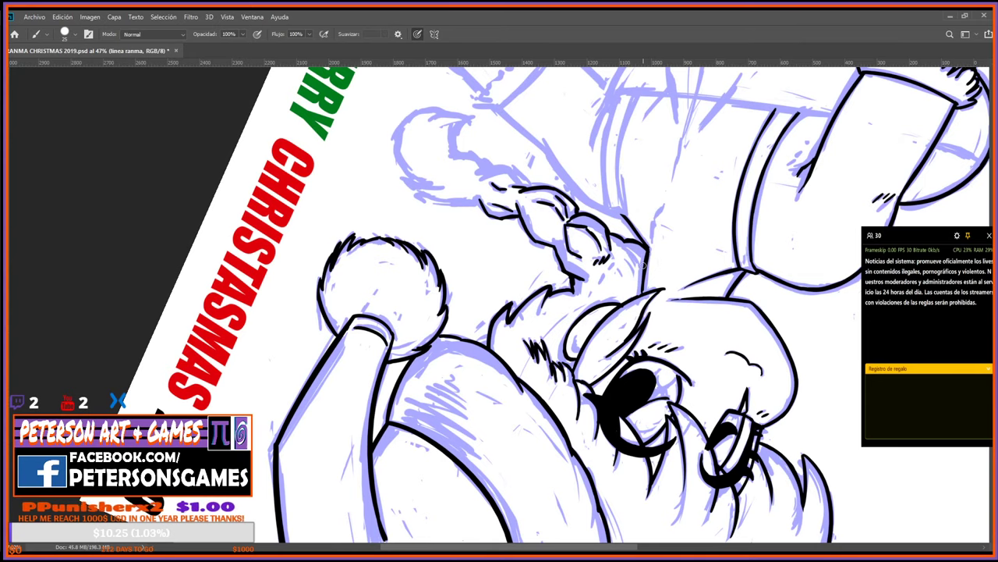
{"action": "key", "text": "r"}
{"action": "left_click_drag", "start_coordinate": [643, 266], "coordinate": [599, 243]}
{"action": "key", "text": "e"}
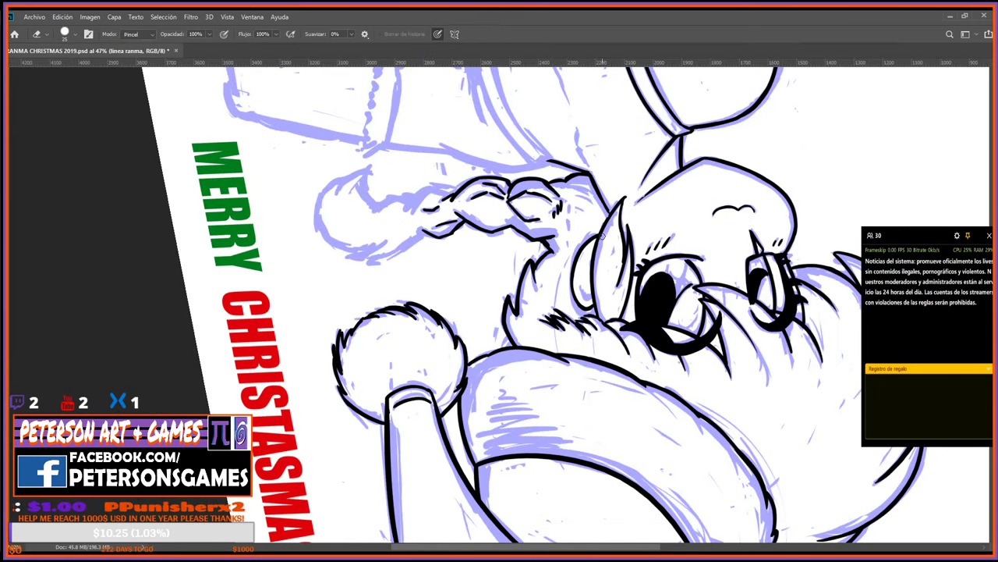
{"action": "key", "text": "b"}
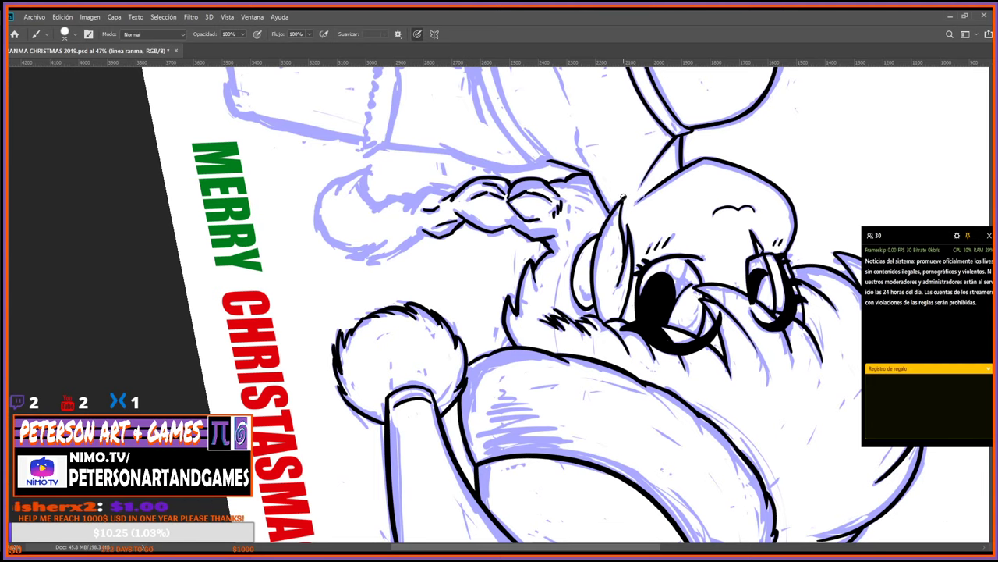
Ink the curved inner fold of the ear behind the side hair lock.
{"action": "key", "text": "r"}
{"action": "mouse_move", "coordinate": [622, 198]}
{"action": "left_mouse_down"}
{"action": "mouse_move", "coordinate": [531, 437]}
{"action": "mouse_move", "coordinate": [468, 516]}
{"action": "left_mouse_up"}
{"action": "key", "text": "b"}
{"action": "key", "text": "r"}
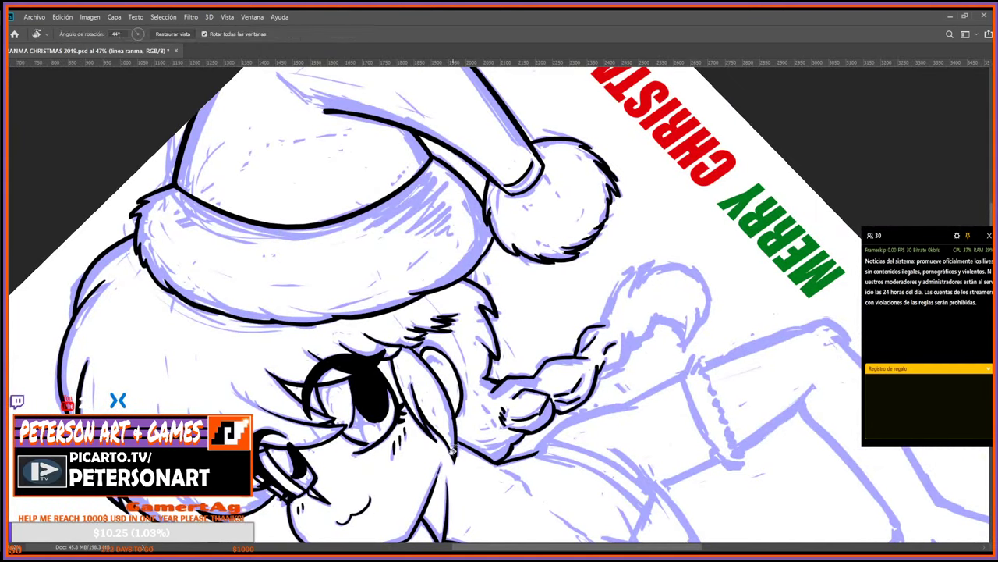
{"action": "left_click_drag", "start_coordinate": [691, 404], "coordinate": [482, 521]}
{"action": "left_click_drag", "start_coordinate": [456, 430], "coordinate": [546, 451]}
{"action": "key", "text": "b"}
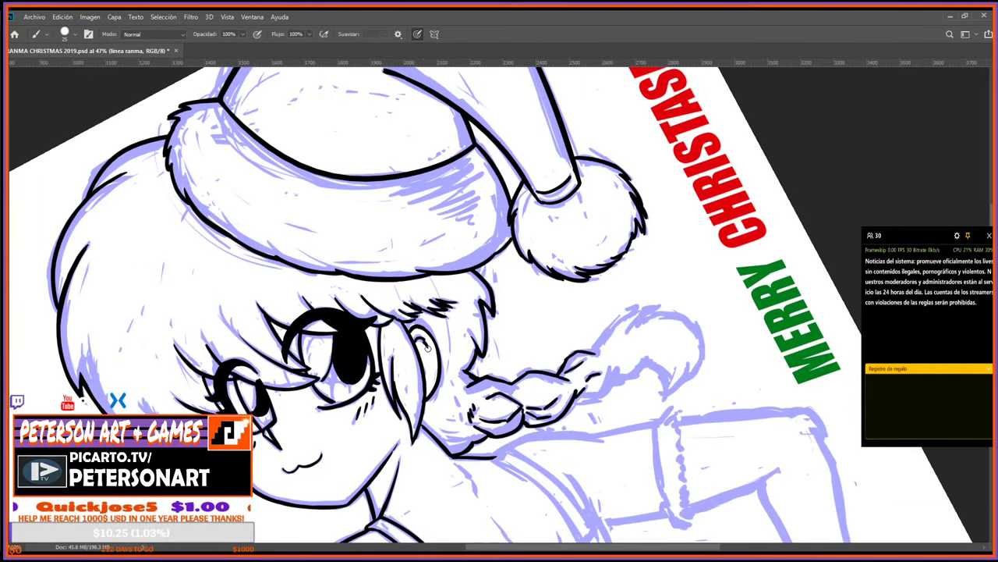
{"action": "key", "text": "e"}
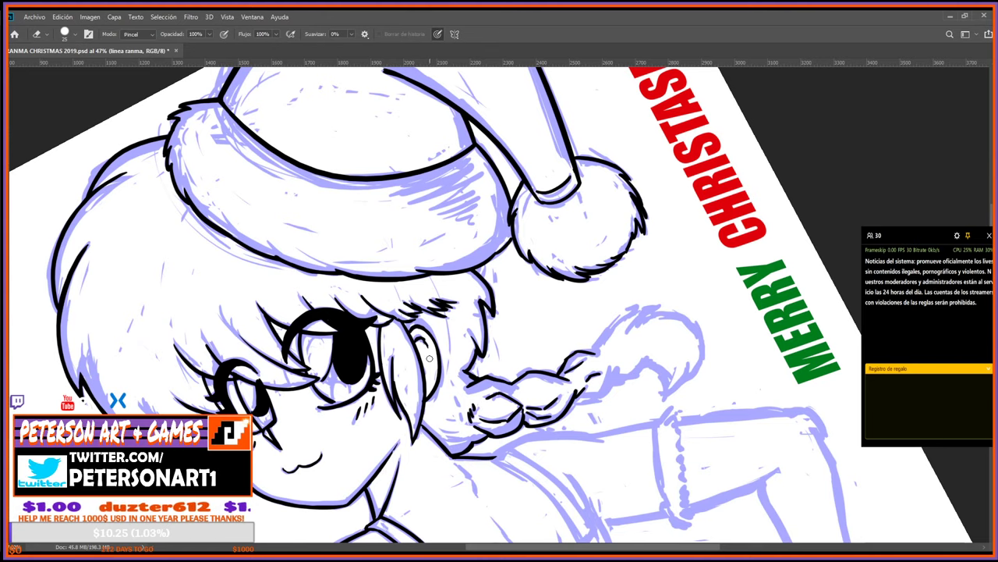
Ink a tapered strand line in the bangs above the space between the eyes.
{"action": "key", "text": "r"}
{"action": "mouse_move", "coordinate": [430, 356]}
{"action": "left_mouse_down"}
{"action": "mouse_move", "coordinate": [644, 293]}
{"action": "mouse_move", "coordinate": [535, 431]}
{"action": "mouse_move", "coordinate": [452, 401]}
{"action": "left_mouse_up"}
{"action": "left_click_drag", "start_coordinate": [483, 187], "coordinate": [511, 410]}
{"action": "key", "text": "b"}
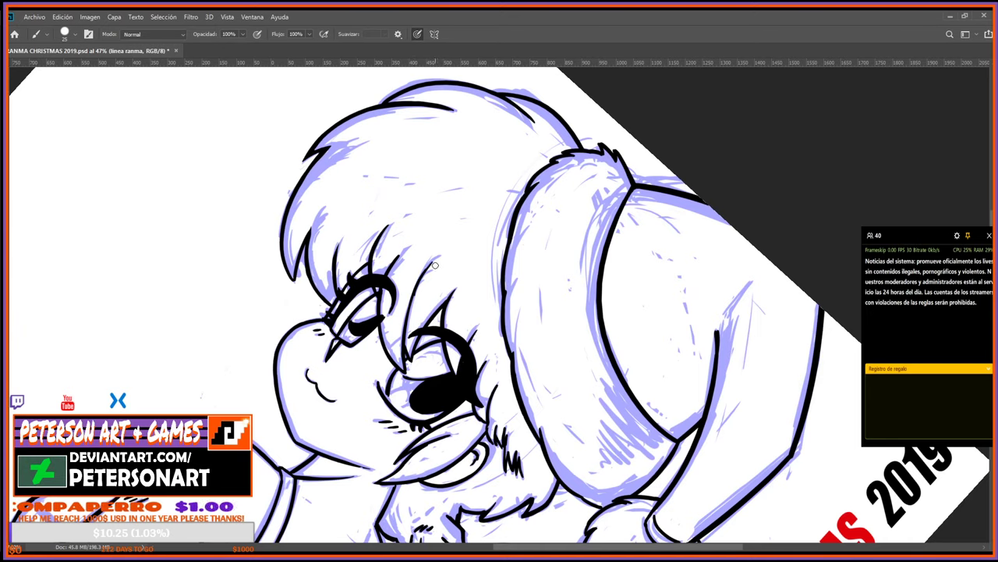
{"action": "key", "text": "e"}
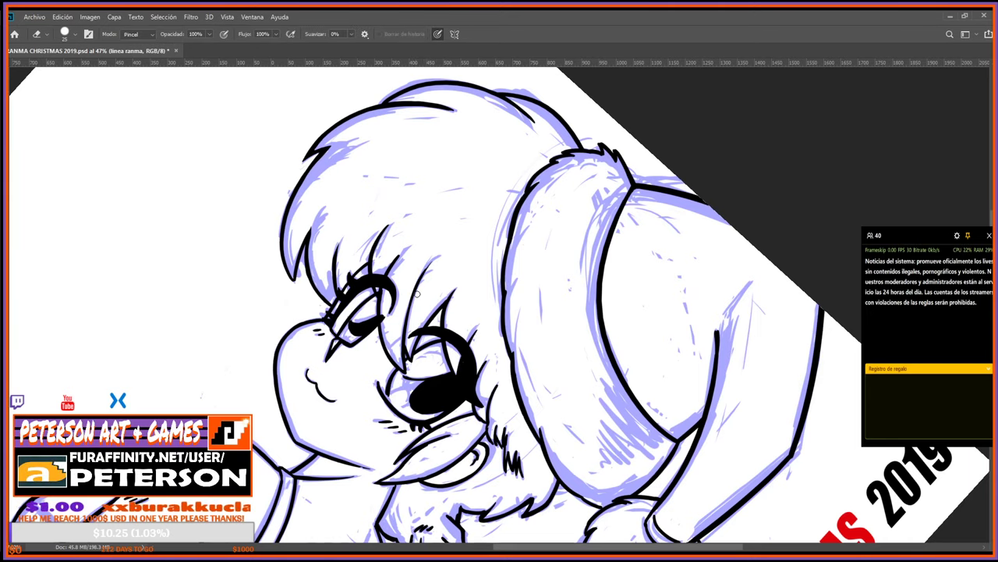
Ink short broken accent strokes on the upper back just below the nape.
{"action": "key", "text": "r"}
{"action": "left_click_drag", "start_coordinate": [473, 439], "coordinate": [604, 394]}
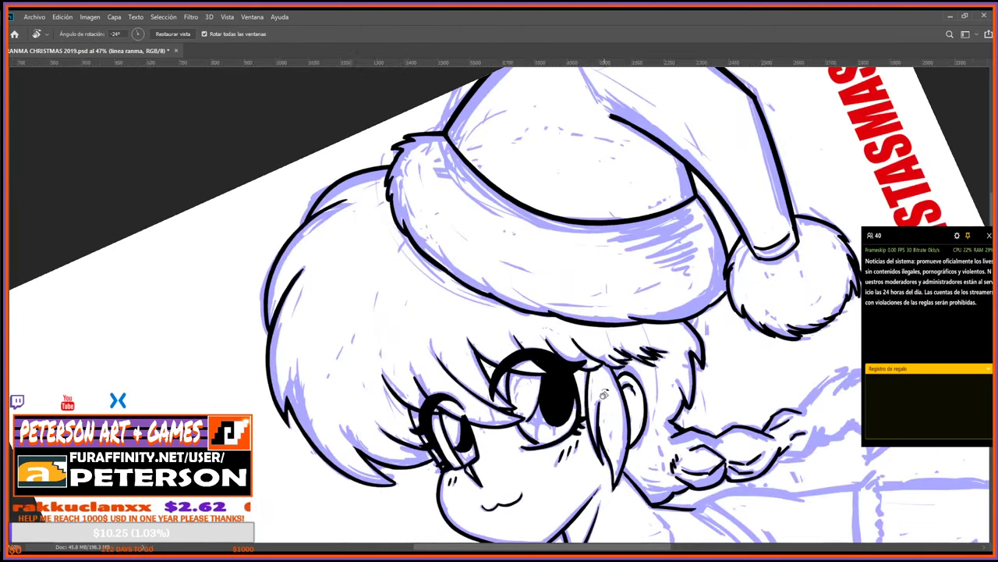
{"action": "key", "text": "space"}
{"action": "left_click_drag", "start_coordinate": [621, 337], "coordinate": [578, 317]}
{"action": "left_click_drag", "start_coordinate": [797, 441], "coordinate": [571, 325]}
{"action": "key", "text": "b"}
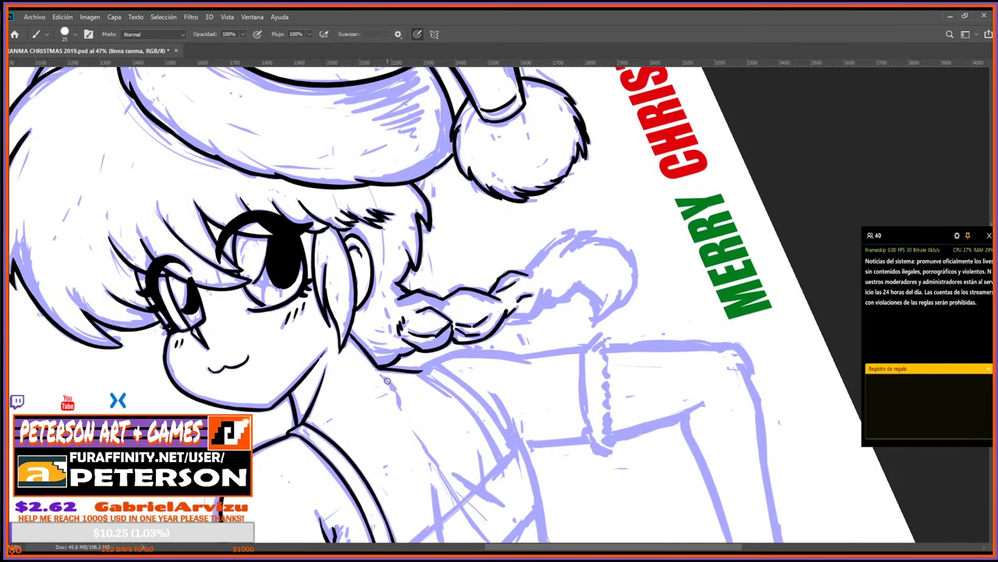
{"action": "left_click_drag", "start_coordinate": [383, 378], "coordinate": [391, 384]}
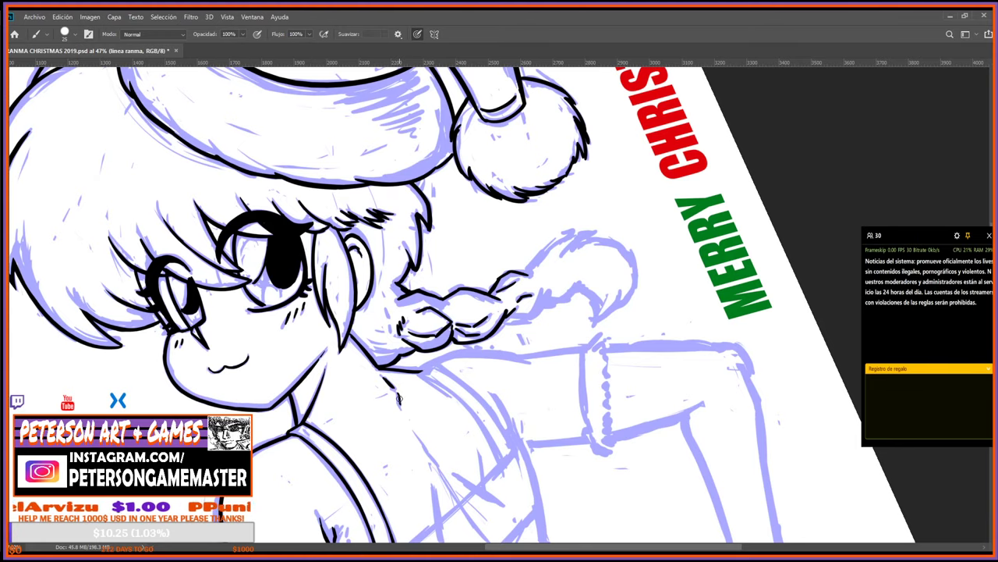
Ink the start of the upper contour of the hair tuft at the braid's end and taper its tip.
{"action": "key", "text": "r"}
{"action": "mouse_move", "coordinate": [400, 405]}
{"action": "left_mouse_down"}
{"action": "mouse_move", "coordinate": [435, 204]}
{"action": "mouse_move", "coordinate": [648, 176]}
{"action": "left_mouse_up"}
{"action": "key", "text": "b"}
{"action": "key", "text": "r"}
{"action": "key", "text": "b"}
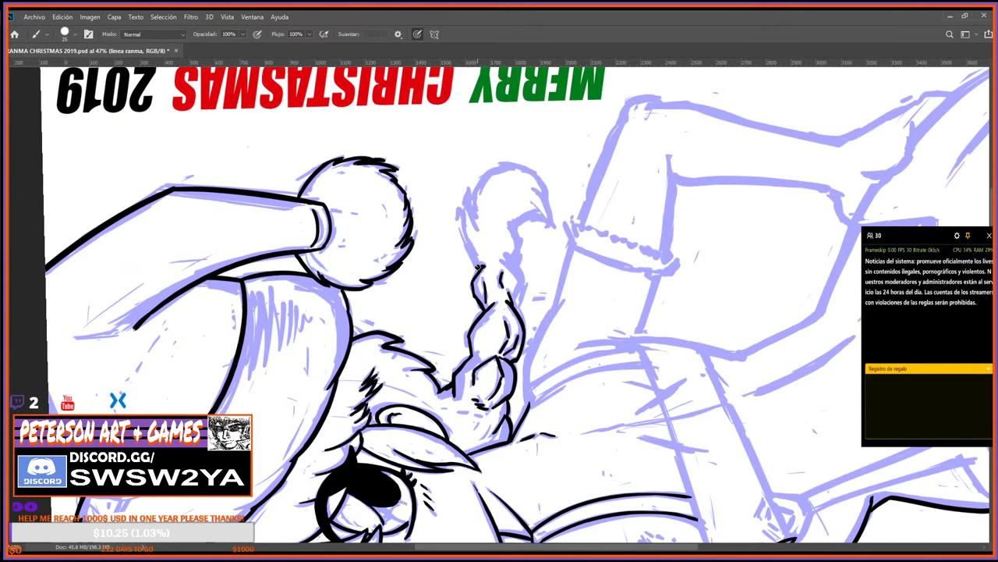
{"action": "mouse_move", "coordinate": [479, 267]}
{"action": "left_mouse_down"}
{"action": "mouse_move", "coordinate": [462, 224]}
{"action": "mouse_move", "coordinate": [471, 251]}
{"action": "mouse_move", "coordinate": [464, 236]}
{"action": "left_mouse_up"}
{"action": "key", "text": "e"}
{"action": "key", "text": "b"}
{"action": "key", "text": "e"}
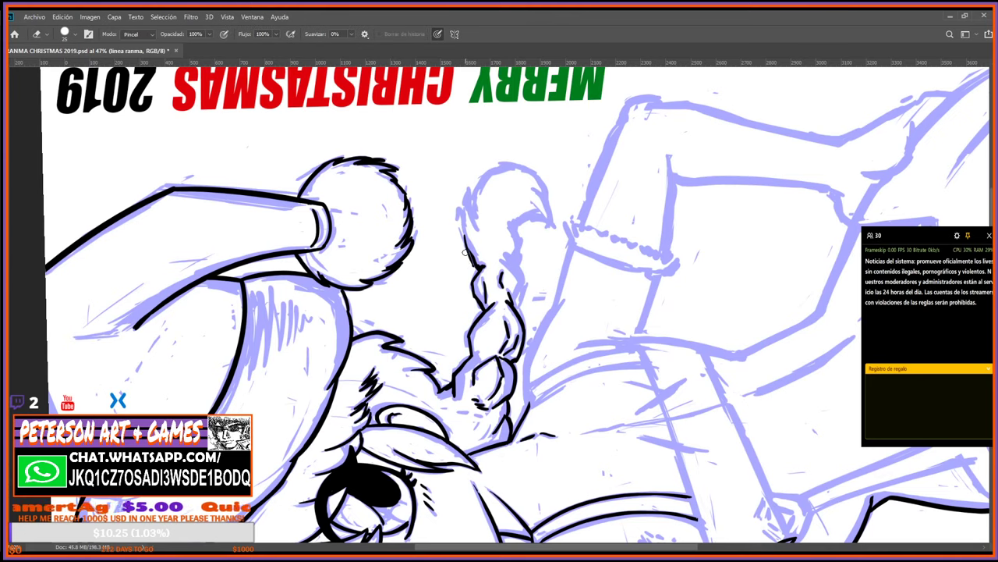
{"action": "key", "text": "b"}
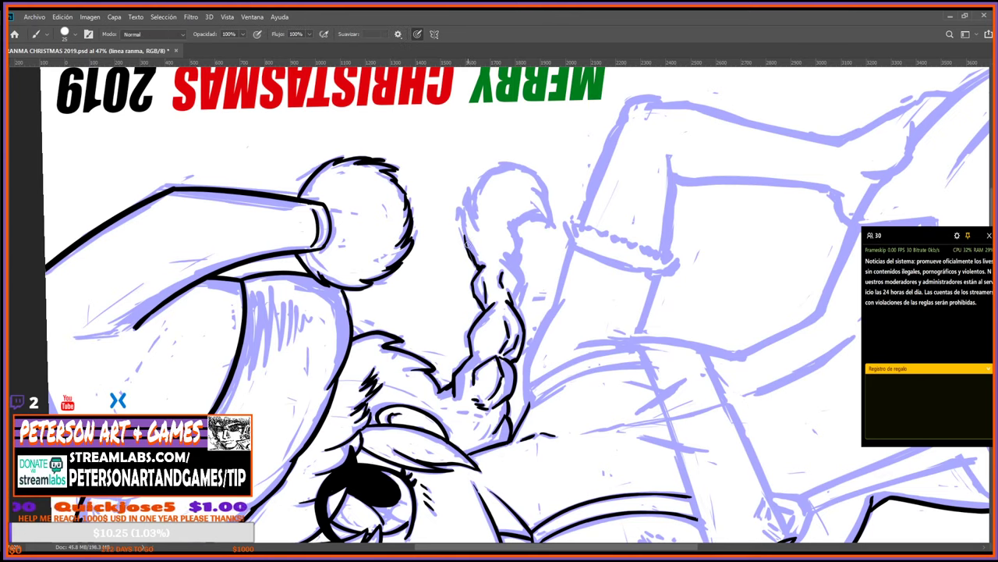
{"action": "left_click_drag", "start_coordinate": [470, 248], "coordinate": [462, 212]}
{"action": "key", "text": "e"}
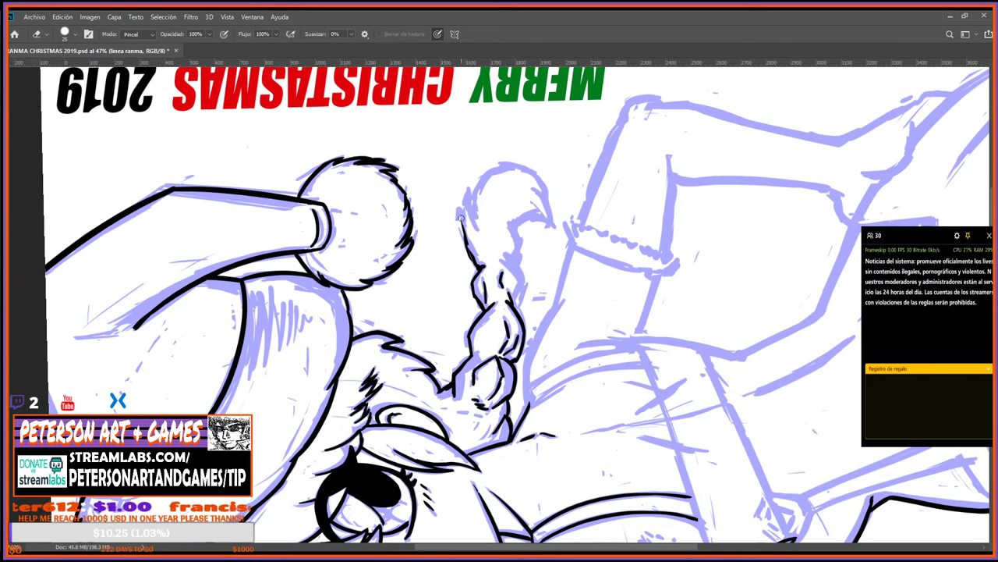
Ink the inner lower edge of the braid's end tuft, curving out to its pointed tip.
{"action": "key", "text": "r"}
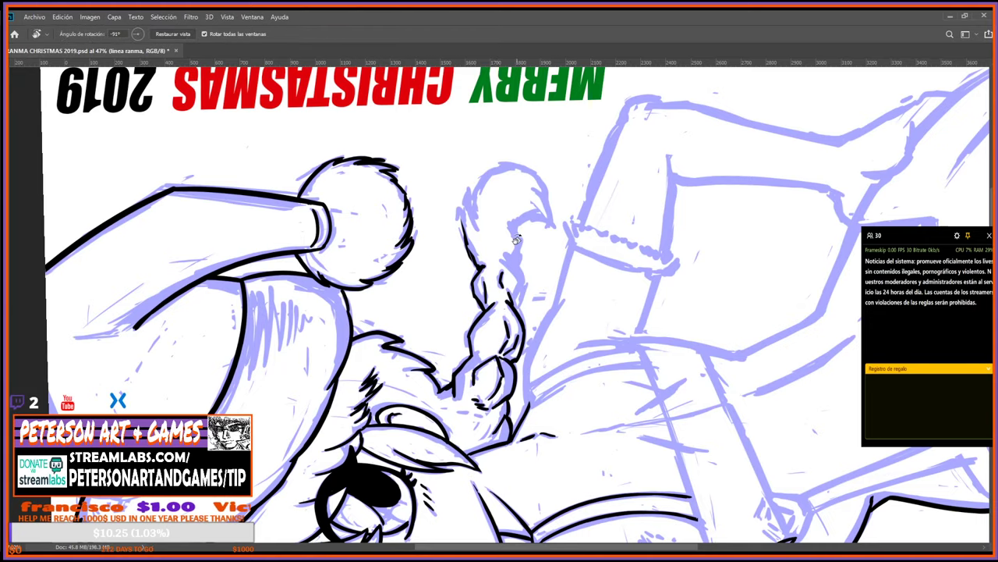
{"action": "mouse_move", "coordinate": [501, 242]}
{"action": "left_mouse_down"}
{"action": "mouse_move", "coordinate": [524, 302]}
{"action": "mouse_move", "coordinate": [579, 361]}
{"action": "mouse_move", "coordinate": [588, 400]}
{"action": "mouse_move", "coordinate": [573, 403]}
{"action": "left_mouse_up"}
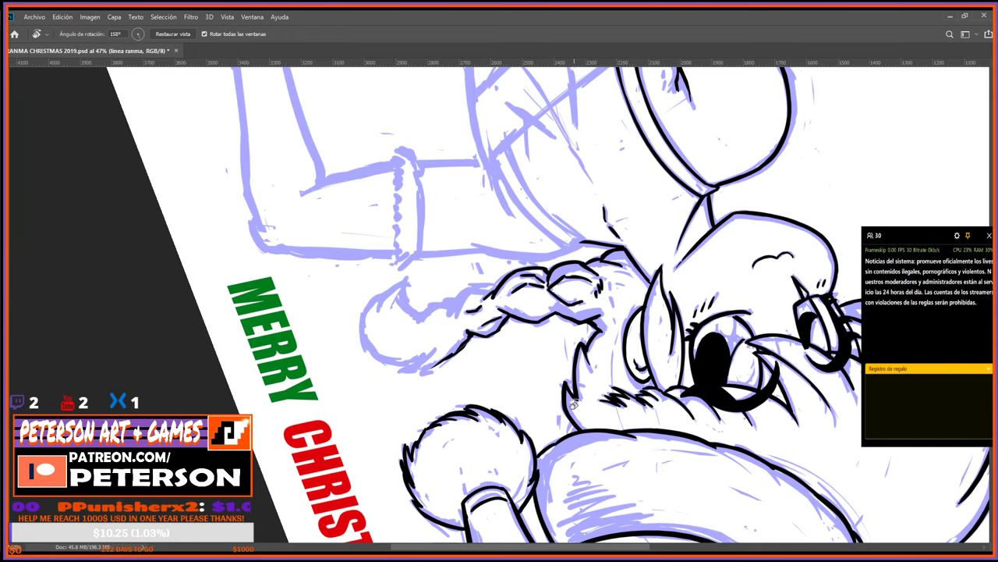
{"action": "key", "text": "Escape"}
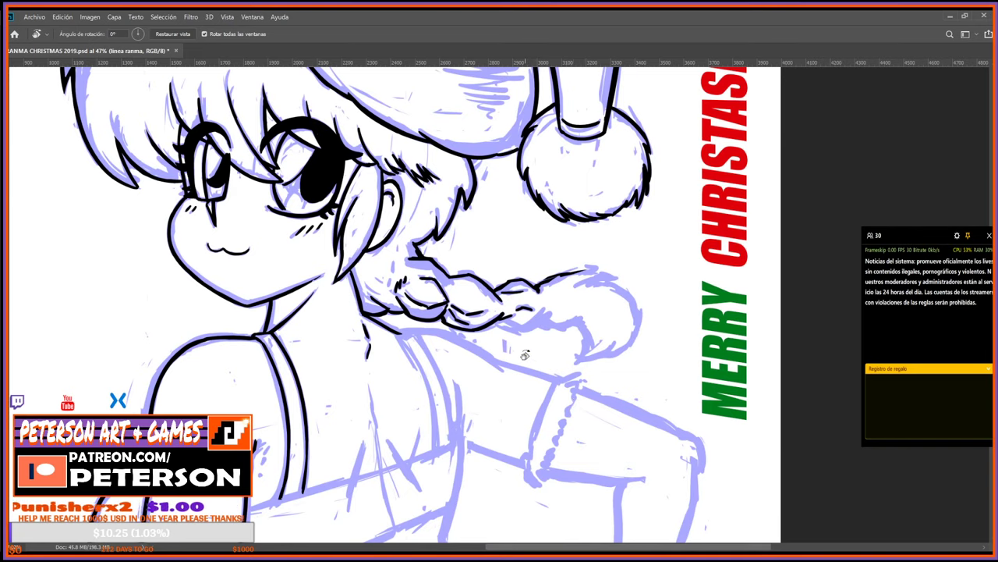
{"action": "mouse_move", "coordinate": [525, 355]}
{"action": "left_mouse_down"}
{"action": "mouse_move", "coordinate": [497, 318]}
{"action": "mouse_move", "coordinate": [493, 342]}
{"action": "mouse_move", "coordinate": [515, 346]}
{"action": "mouse_move", "coordinate": [515, 368]}
{"action": "mouse_move", "coordinate": [529, 376]}
{"action": "left_mouse_up"}
{"action": "key", "text": "b"}
{"action": "key", "text": "r"}
{"action": "mouse_move", "coordinate": [582, 437]}
{"action": "left_mouse_down"}
{"action": "mouse_move", "coordinate": [630, 389]}
{"action": "mouse_move", "coordinate": [527, 233]}
{"action": "left_mouse_up"}
{"action": "key", "text": "b"}
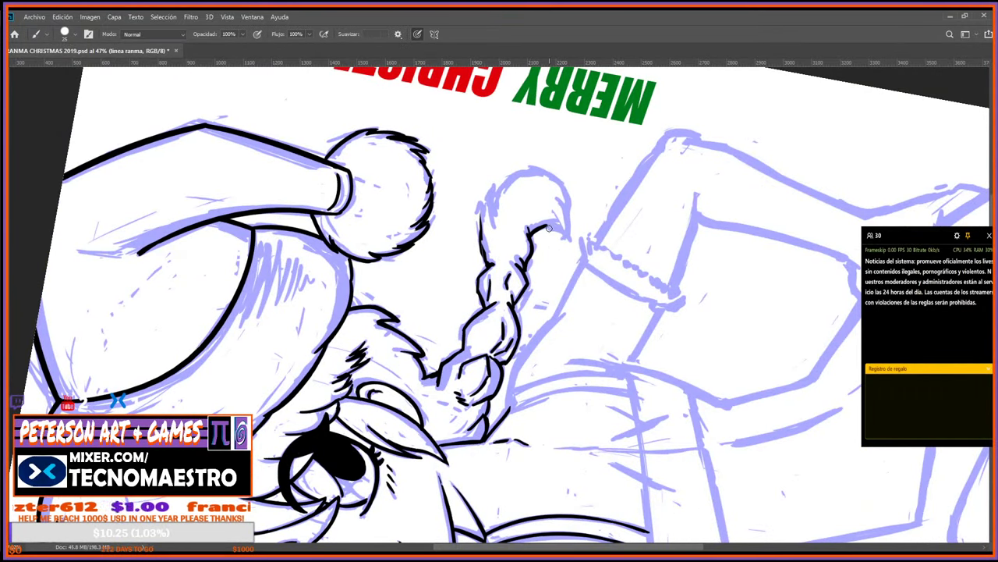
{"action": "left_click_drag", "start_coordinate": [552, 228], "coordinate": [566, 238]}
Ink furry strokes along the braid tuft's upper edge and continue the contour around its outer side.
{"action": "key", "text": "r"}
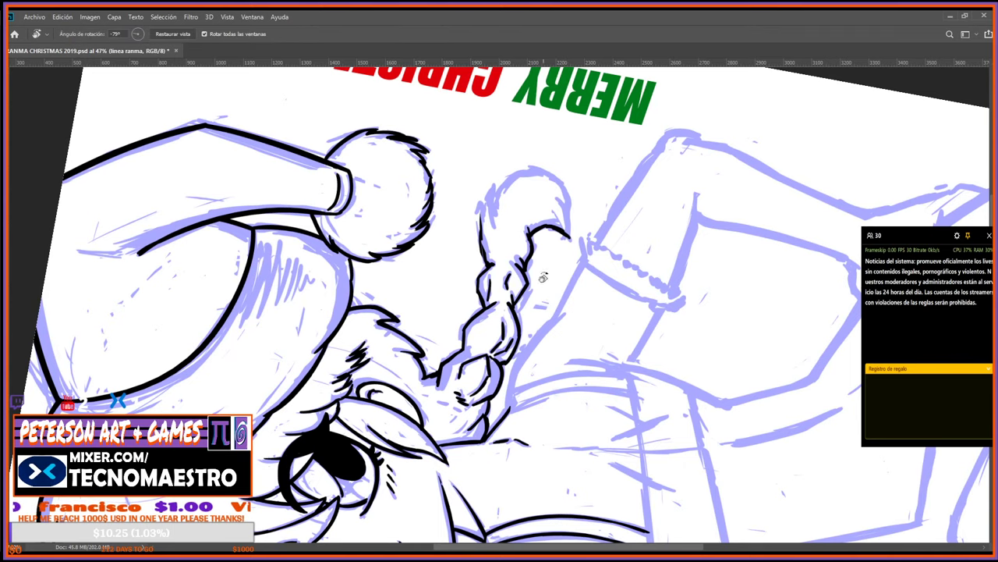
{"action": "key", "text": "b"}
{"action": "mouse_move", "coordinate": [483, 221]}
{"action": "left_mouse_down"}
{"action": "mouse_move", "coordinate": [488, 203]}
{"action": "mouse_move", "coordinate": [622, 285]}
{"action": "mouse_move", "coordinate": [577, 335]}
{"action": "mouse_move", "coordinate": [485, 353]}
{"action": "mouse_move", "coordinate": [592, 265]}
{"action": "left_mouse_up"}
{"action": "key", "text": "r"}
{"action": "key", "text": "e"}
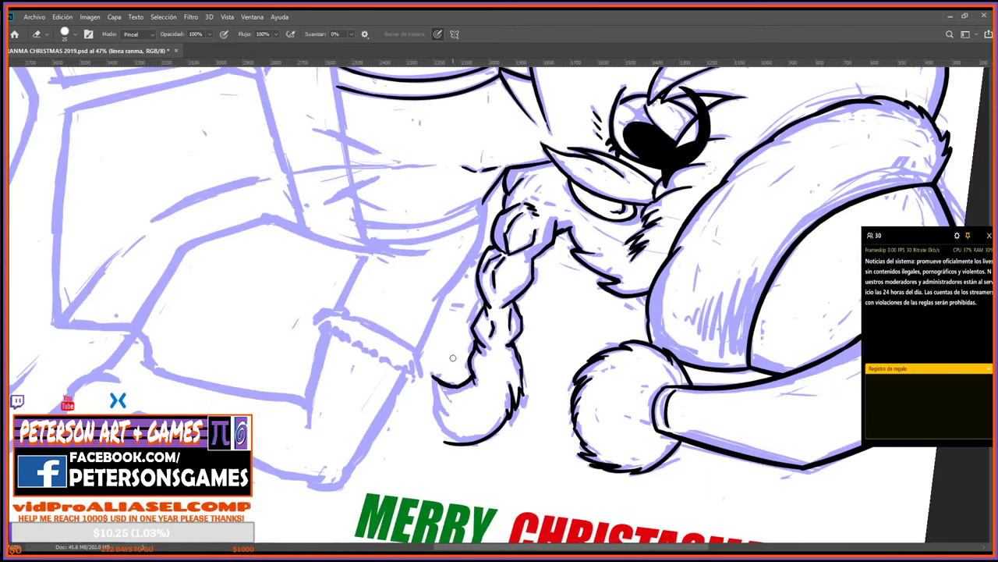
Extend the rounded outer contour at the end of the braid's tuft and clean up the line.
{"action": "key", "text": "r"}
{"action": "left_click_drag", "start_coordinate": [663, 332], "coordinate": [585, 463]}
{"action": "key", "text": "e"}
{"action": "left_click_drag", "start_coordinate": [375, 380], "coordinate": [383, 396]}
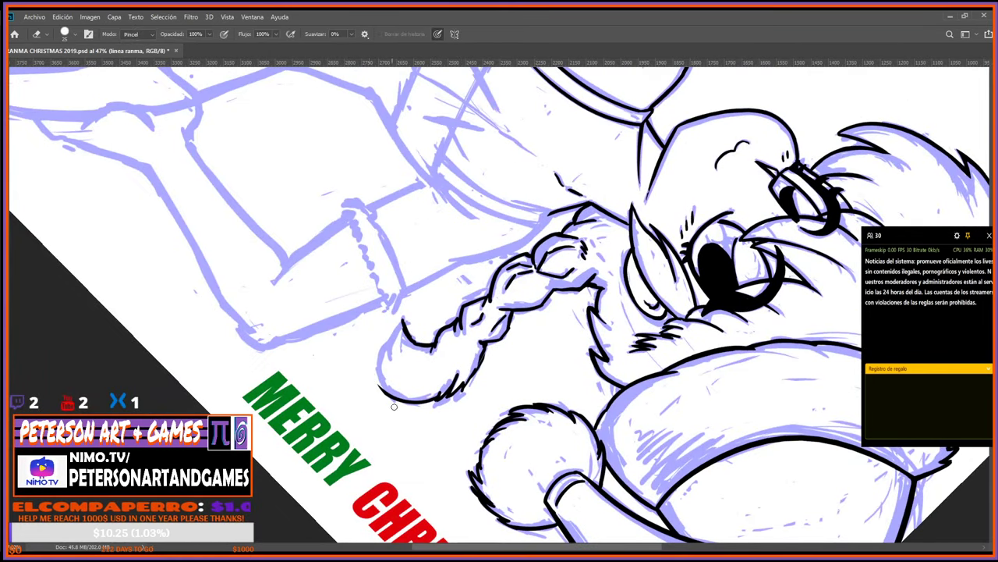
{"action": "key", "text": "b"}
{"action": "mouse_move", "coordinate": [382, 375]}
{"action": "left_mouse_down"}
{"action": "mouse_move", "coordinate": [397, 397]}
{"action": "mouse_move", "coordinate": [382, 354]}
{"action": "left_mouse_up"}
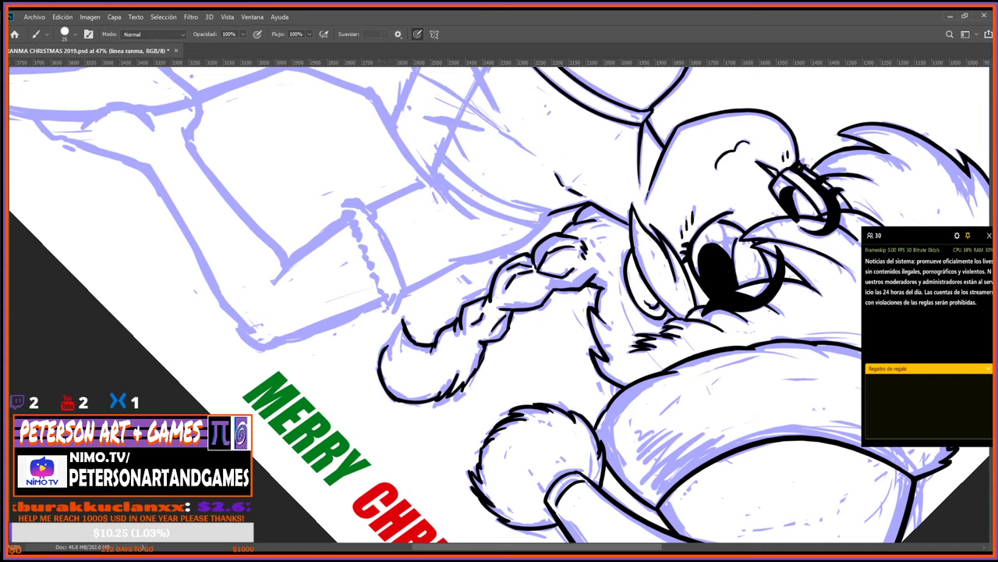
{"action": "key", "text": "e"}
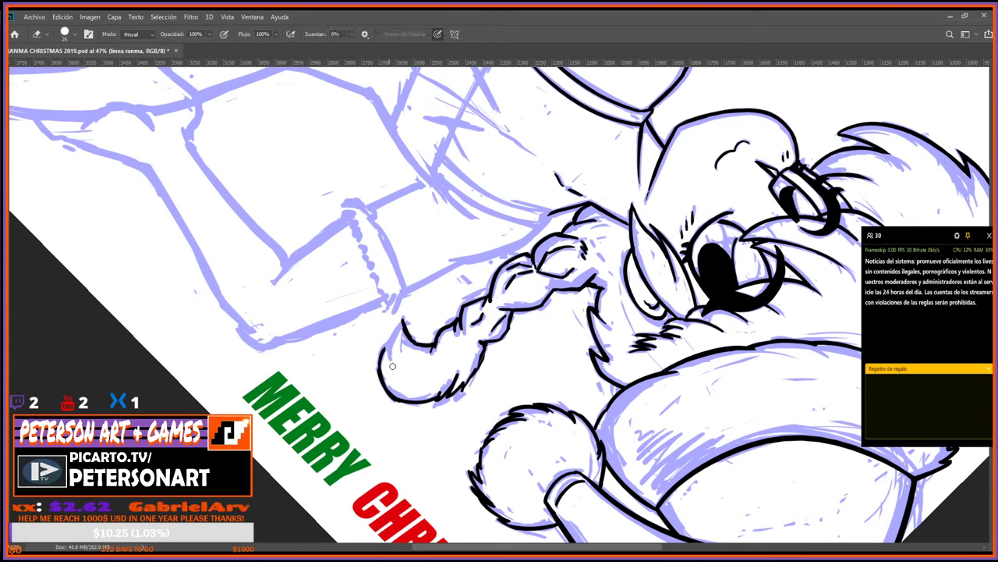
Close the braid tuft's outline at its pointed tip and refine the joining strokes.
{"action": "key", "text": "b"}
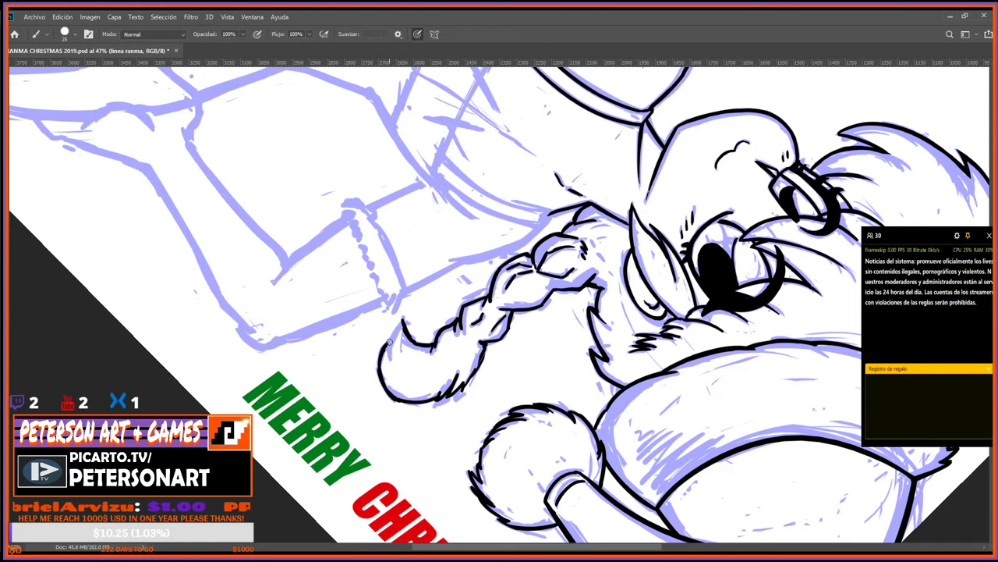
{"action": "left_click_drag", "start_coordinate": [389, 342], "coordinate": [385, 359]}
{"action": "key", "text": "r"}
{"action": "mouse_move", "coordinate": [403, 326]}
{"action": "left_mouse_down"}
{"action": "mouse_move", "coordinate": [437, 344]}
{"action": "mouse_move", "coordinate": [546, 195]}
{"action": "mouse_move", "coordinate": [639, 215]}
{"action": "mouse_move", "coordinate": [604, 176]}
{"action": "left_mouse_up"}
{"action": "key", "text": "e"}
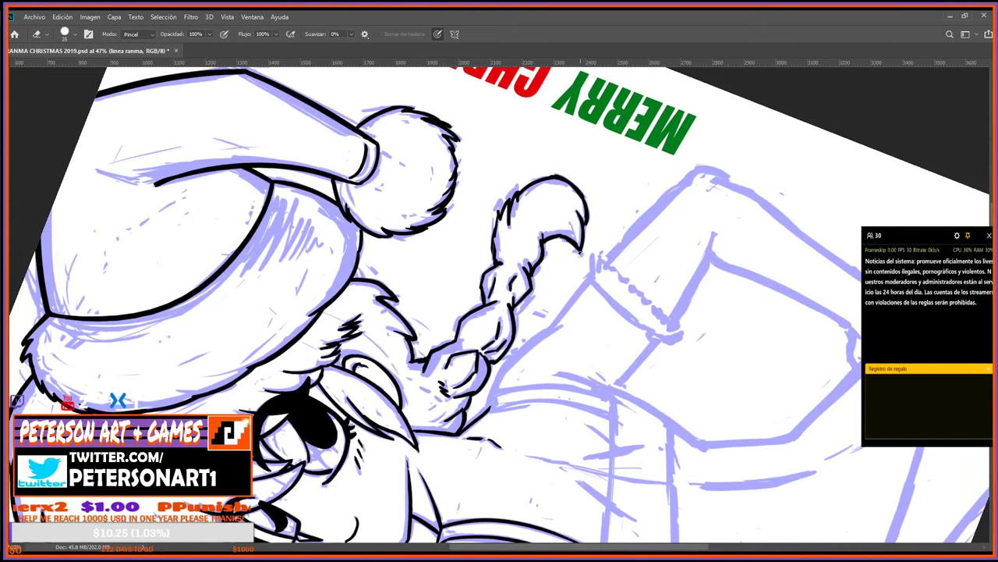
{"action": "key", "text": "r"}
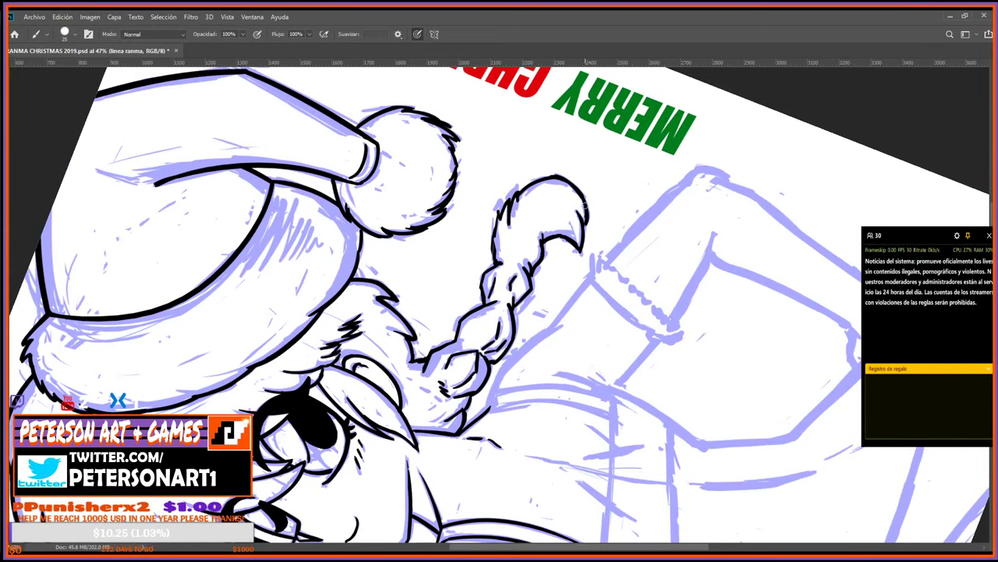
{"action": "left_click_drag", "start_coordinate": [664, 175], "coordinate": [634, 369]}
{"action": "mouse_move", "coordinate": [626, 406]}
{"action": "left_mouse_down"}
{"action": "mouse_move", "coordinate": [638, 275]}
{"action": "mouse_move", "coordinate": [619, 326]}
{"action": "left_mouse_up"}
{"action": "key", "text": "e"}
{"action": "key", "text": "r"}
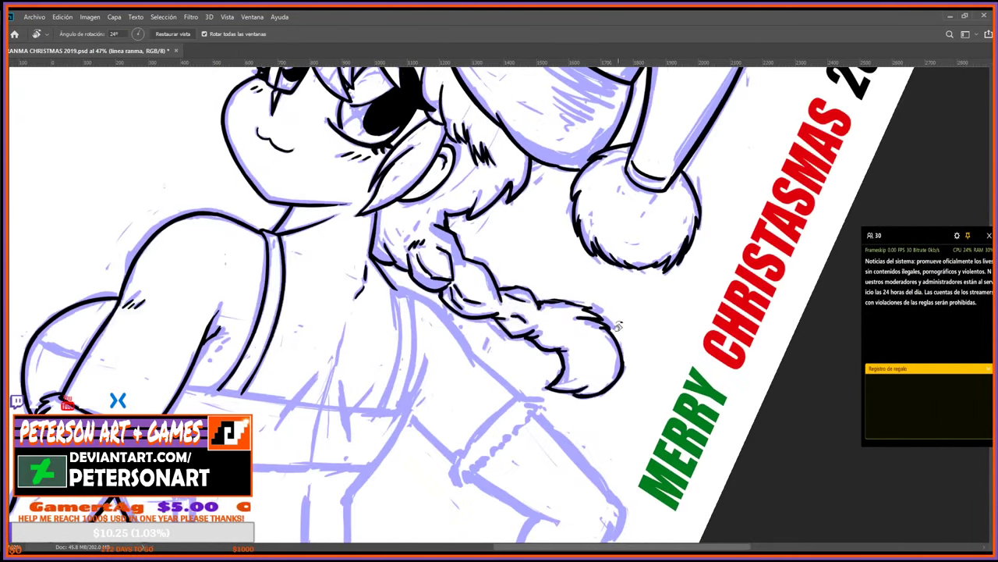
Ink the shoulder line running from the braid's base beneath the braid and trim its outer end.
{"action": "mouse_move", "coordinate": [476, 300]}
{"action": "left_mouse_down"}
{"action": "mouse_move", "coordinate": [643, 234]}
{"action": "mouse_move", "coordinate": [565, 364]}
{"action": "mouse_move", "coordinate": [563, 318]}
{"action": "mouse_move", "coordinate": [601, 254]}
{"action": "left_mouse_up"}
{"action": "key", "text": "b"}
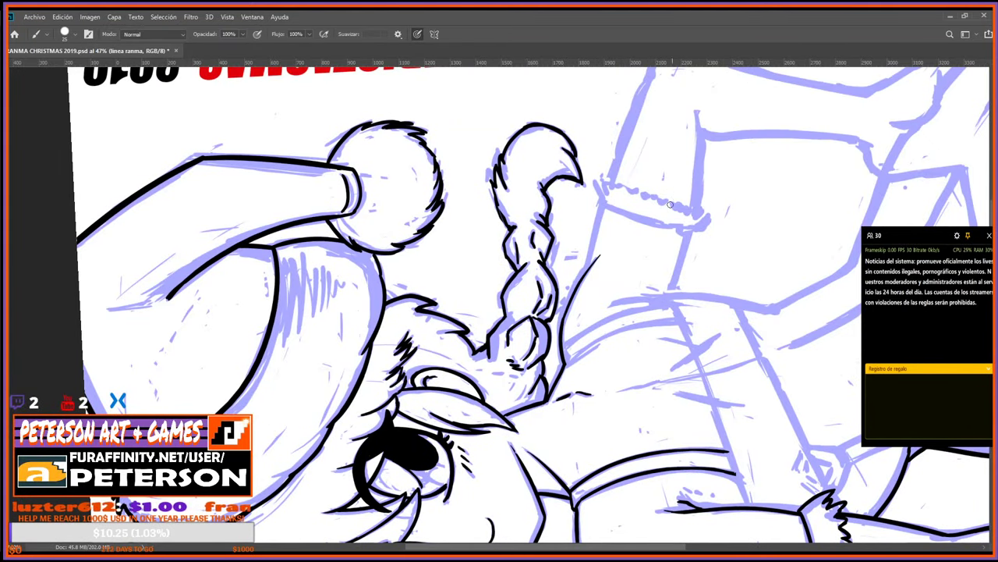
{"action": "left_click_drag", "start_coordinate": [567, 310], "coordinate": [588, 267]}
{"action": "key", "text": "e"}
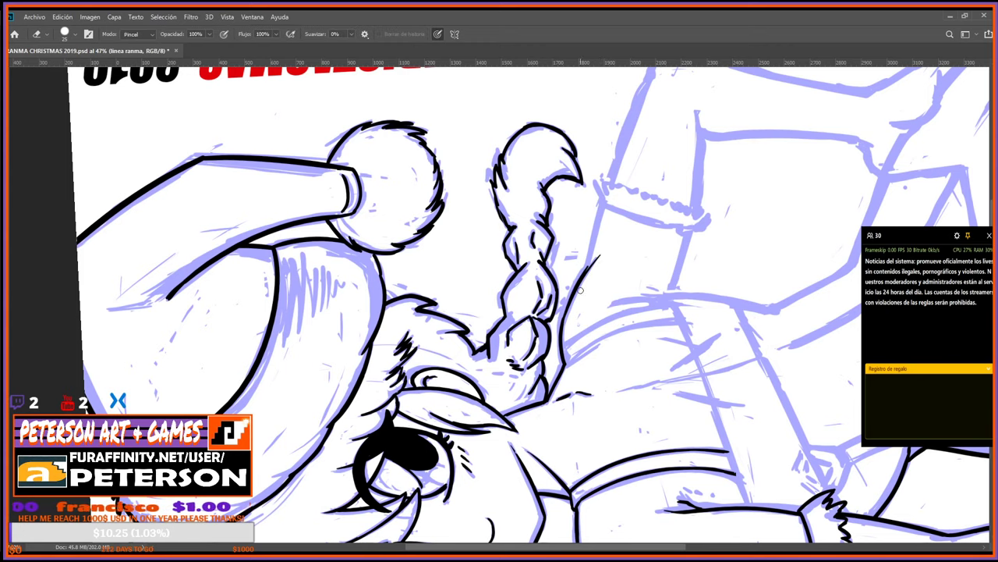
{"action": "left_click_drag", "start_coordinate": [570, 312], "coordinate": [579, 287]}
{"action": "key", "text": "b"}
{"action": "left_click_drag", "start_coordinate": [561, 321], "coordinate": [601, 253]}
{"action": "key", "text": "e"}
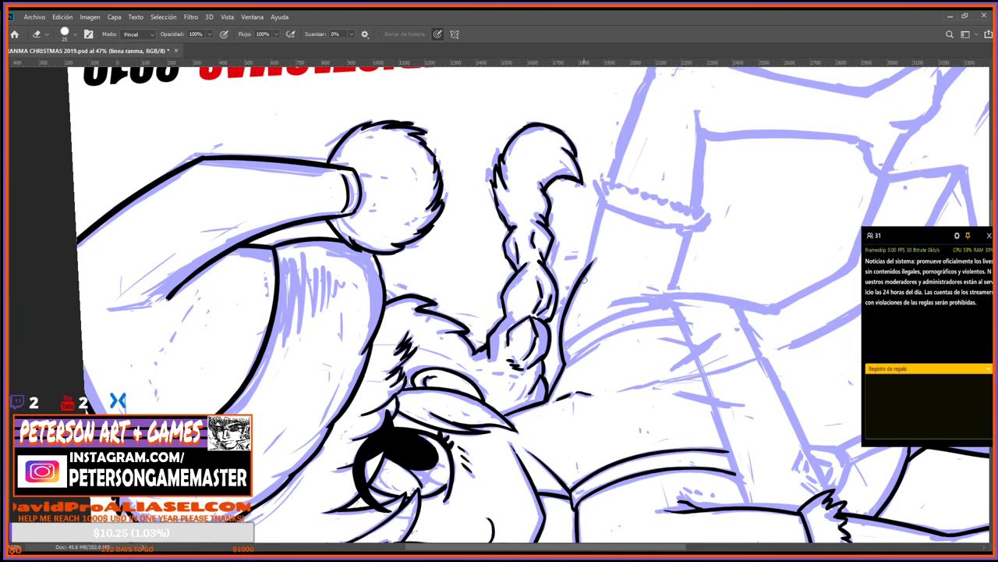
{"action": "key", "text": "r"}
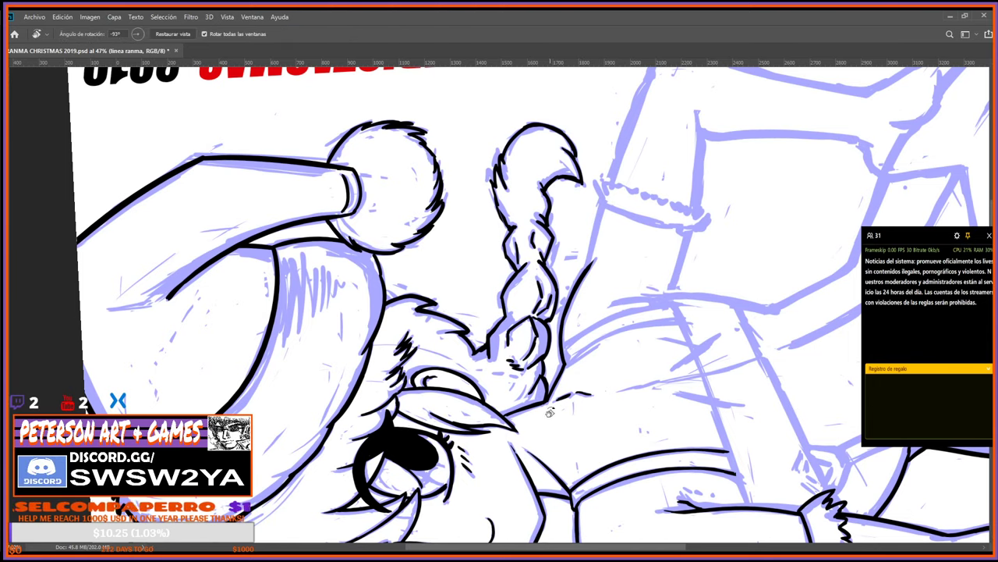
Refine the tip of the shoulder line and ink the far sleeve's outer edge from it down to the fur cuff.
{"action": "left_click_drag", "start_coordinate": [552, 410], "coordinate": [592, 377]}
{"action": "key", "text": "e"}
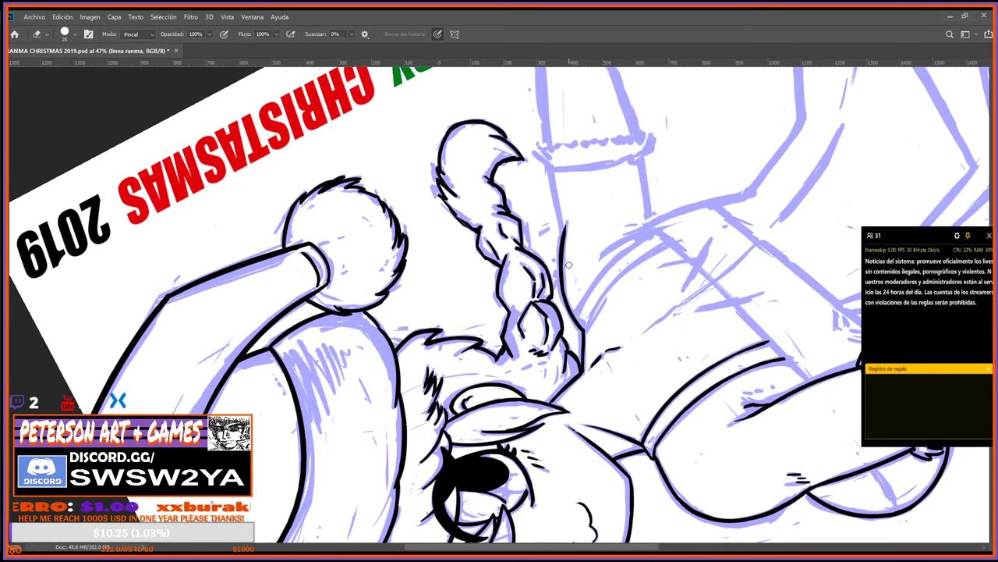
{"action": "key", "text": "b"}
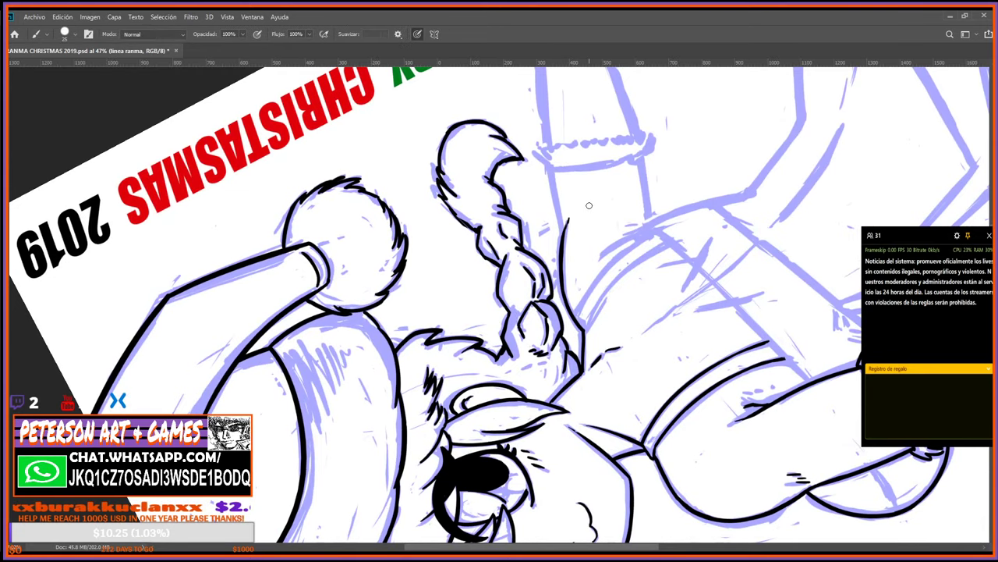
{"action": "key", "text": "r"}
{"action": "left_click_drag", "start_coordinate": [589, 206], "coordinate": [578, 318]}
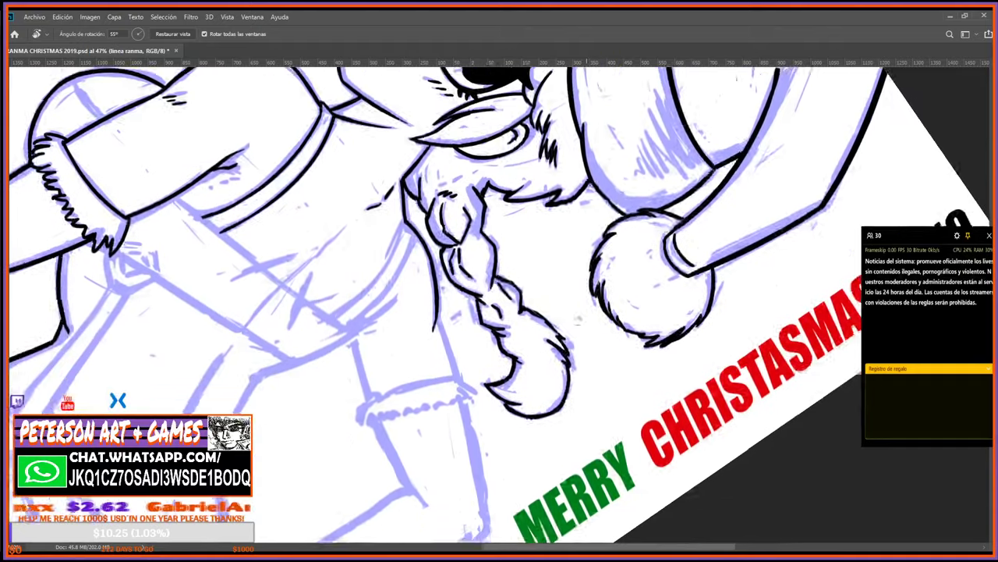
{"action": "mouse_move", "coordinate": [618, 437]}
{"action": "left_mouse_down"}
{"action": "mouse_move", "coordinate": [605, 289]}
{"action": "mouse_move", "coordinate": [609, 307]}
{"action": "left_mouse_up"}
{"action": "key", "text": "b"}
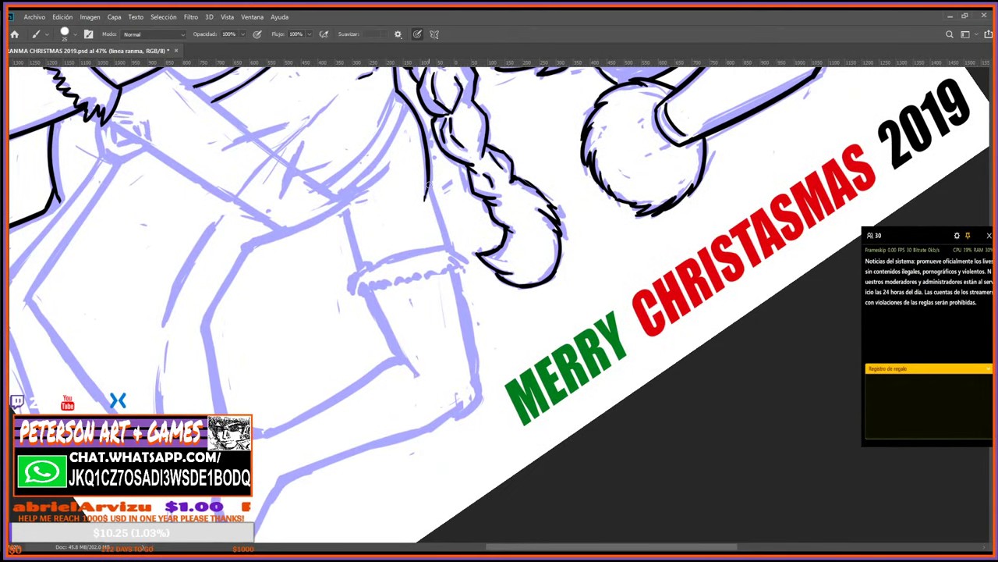
{"action": "key", "text": "r"}
{"action": "mouse_move", "coordinate": [428, 184]}
{"action": "left_mouse_down"}
{"action": "mouse_move", "coordinate": [600, 206]}
{"action": "mouse_move", "coordinate": [571, 170]}
{"action": "left_mouse_up"}
{"action": "key", "text": "b"}
{"action": "left_click_drag", "start_coordinate": [469, 299], "coordinate": [480, 238]}
Ink the far sleeve's inner edge between the torso and the fur cuff and touch up its lower end.
{"action": "key", "text": "r"}
{"action": "mouse_move", "coordinate": [613, 273]}
{"action": "left_mouse_down"}
{"action": "mouse_move", "coordinate": [577, 366]}
{"action": "mouse_move", "coordinate": [539, 312]}
{"action": "mouse_move", "coordinate": [543, 290]}
{"action": "left_mouse_up"}
{"action": "key", "text": "b"}
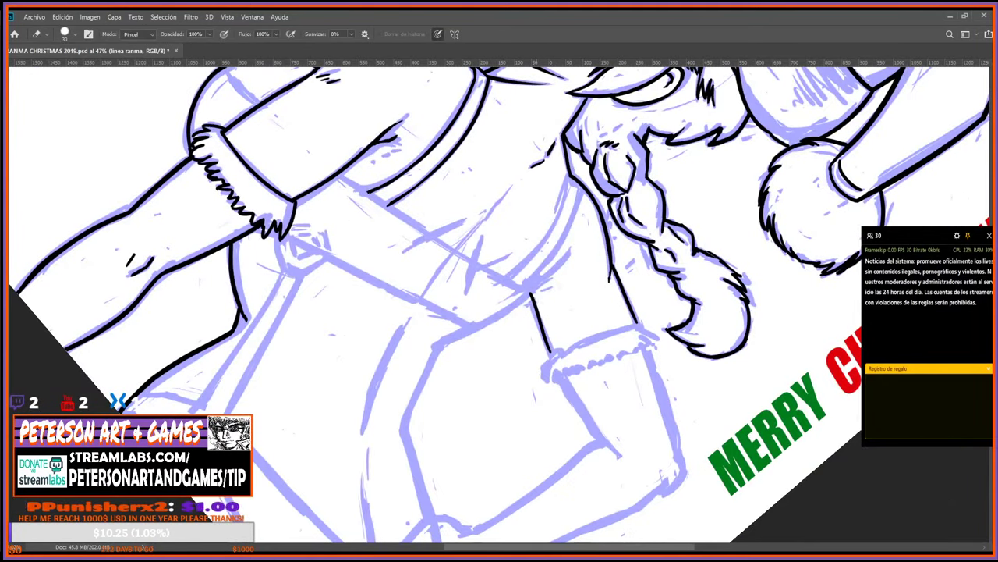
{"action": "key", "text": "bracketright"}
{"action": "key", "text": "bracketright"}
{"action": "mouse_move", "coordinate": [550, 350]}
{"action": "left_mouse_down"}
{"action": "mouse_move", "coordinate": [529, 290]}
{"action": "mouse_move", "coordinate": [552, 354]}
{"action": "left_mouse_up"}
{"action": "key", "text": "b"}
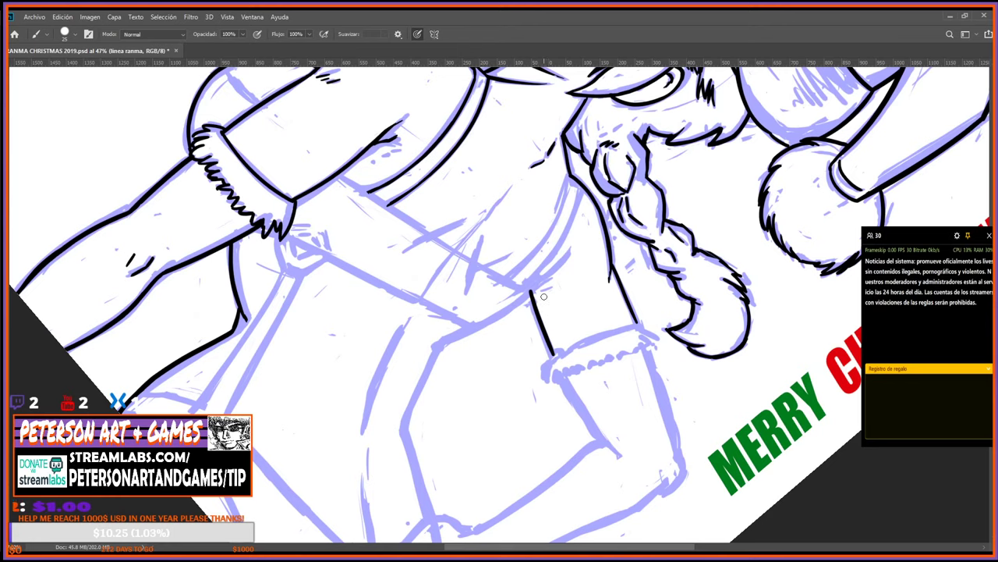
Ink the torso's curved side contour beneath the far arm and trim the line where the sleeve meets it.
{"action": "key", "text": "r"}
{"action": "key", "text": "Escape"}
{"action": "key", "text": "e"}
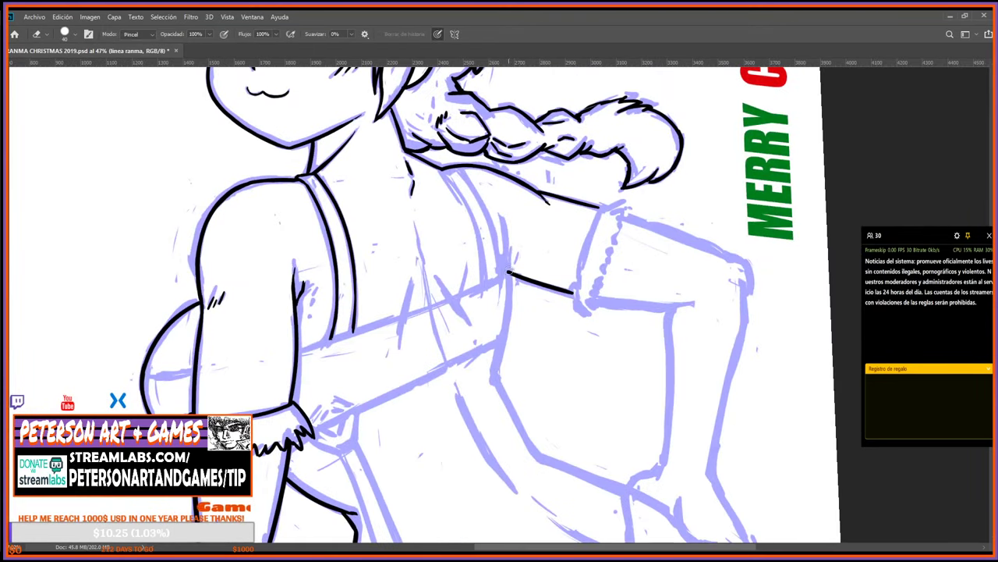
{"action": "key", "text": "r"}
{"action": "mouse_move", "coordinate": [508, 312]}
{"action": "left_mouse_down"}
{"action": "mouse_move", "coordinate": [496, 246]}
{"action": "mouse_move", "coordinate": [494, 356]}
{"action": "left_mouse_up"}
{"action": "key", "text": "b"}
{"action": "key", "text": "e"}
{"action": "key", "text": "b"}
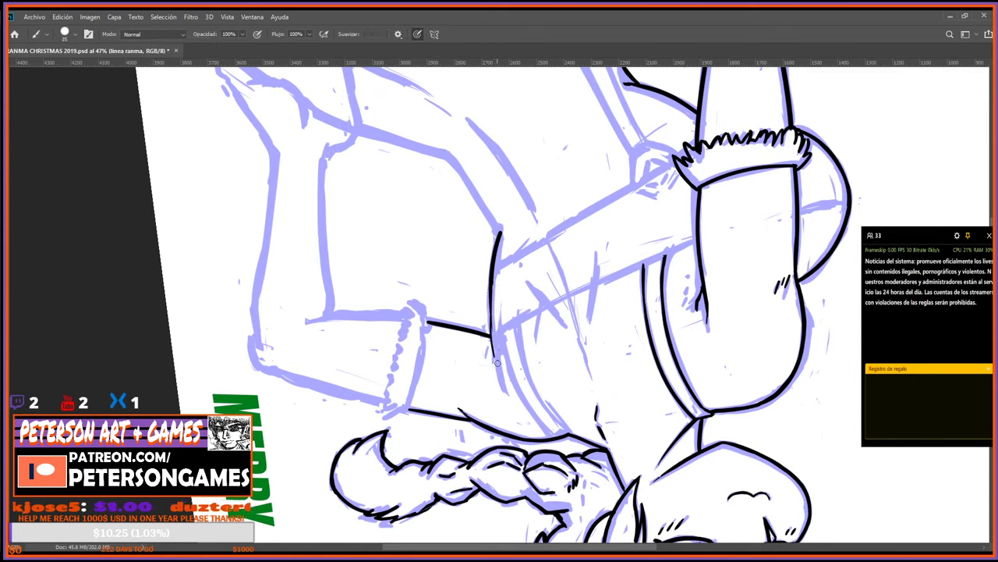
{"action": "key", "text": "e"}
{"action": "left_click_drag", "start_coordinate": [491, 308], "coordinate": [496, 363]}
{"action": "key", "text": "b"}
{"action": "mouse_move", "coordinate": [492, 289]}
{"action": "left_mouse_down"}
{"action": "mouse_move", "coordinate": [495, 355]}
{"action": "mouse_move", "coordinate": [495, 326]}
{"action": "left_mouse_up"}
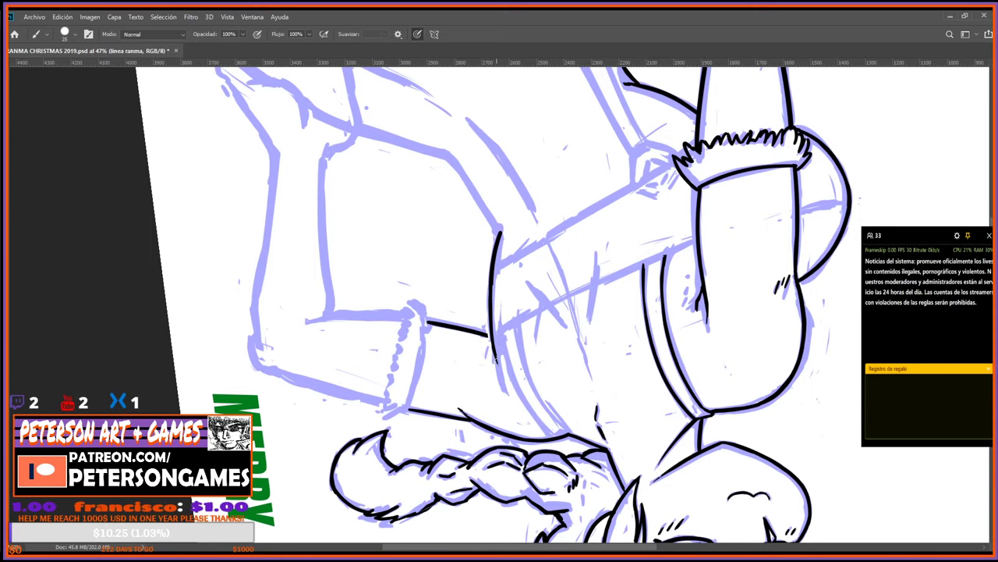
Ink the seam line where the far sleeve joins its fur cuff and round off the cuff's inner corner.
{"action": "key", "text": "r"}
{"action": "left_click_drag", "start_coordinate": [544, 409], "coordinate": [553, 227]}
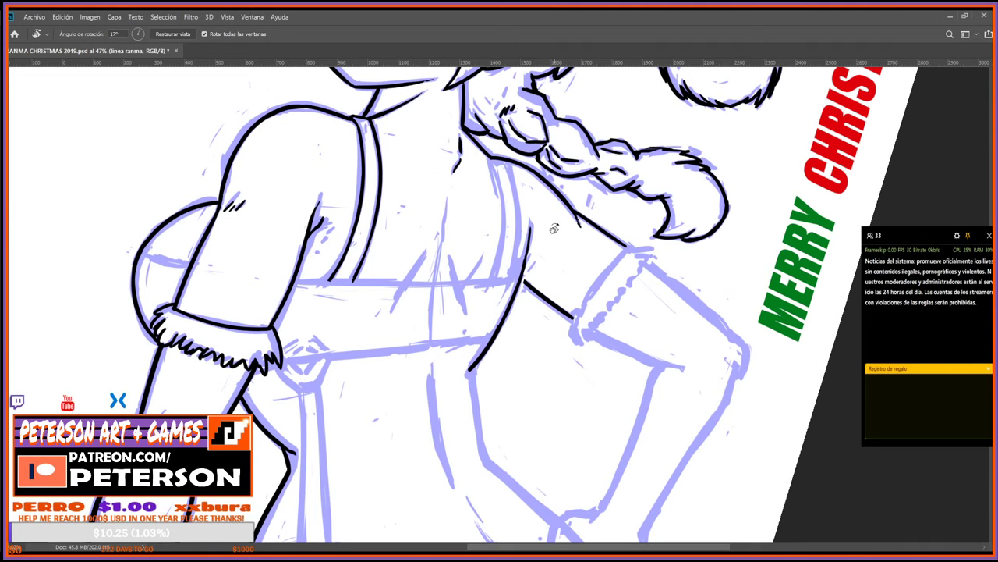
{"action": "left_click_drag", "start_coordinate": [691, 272], "coordinate": [597, 432]}
{"action": "key", "text": "b"}
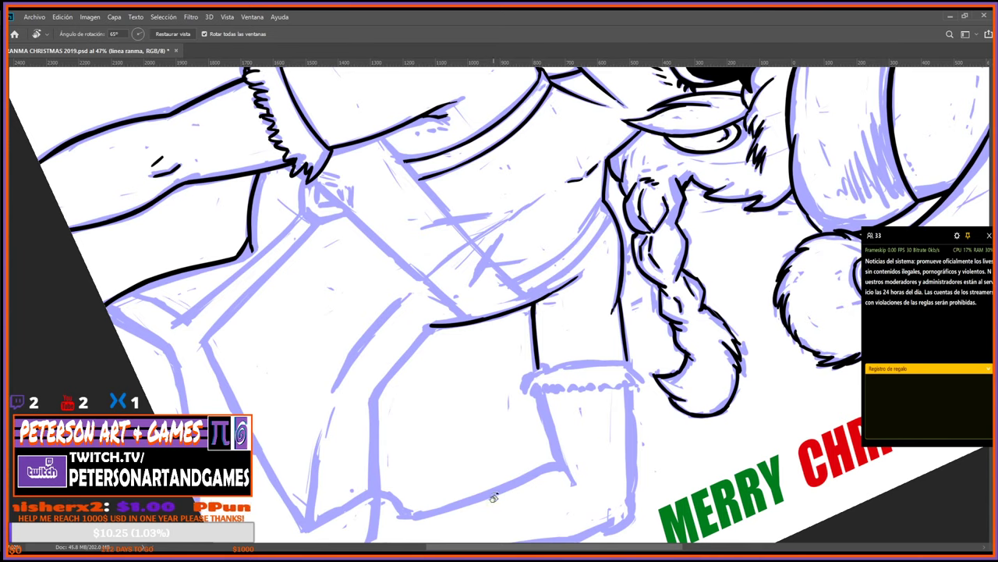
{"action": "mouse_move", "coordinate": [493, 498]}
{"action": "left_mouse_down"}
{"action": "mouse_move", "coordinate": [546, 437]}
{"action": "mouse_move", "coordinate": [583, 235]}
{"action": "mouse_move", "coordinate": [602, 344]}
{"action": "left_mouse_up"}
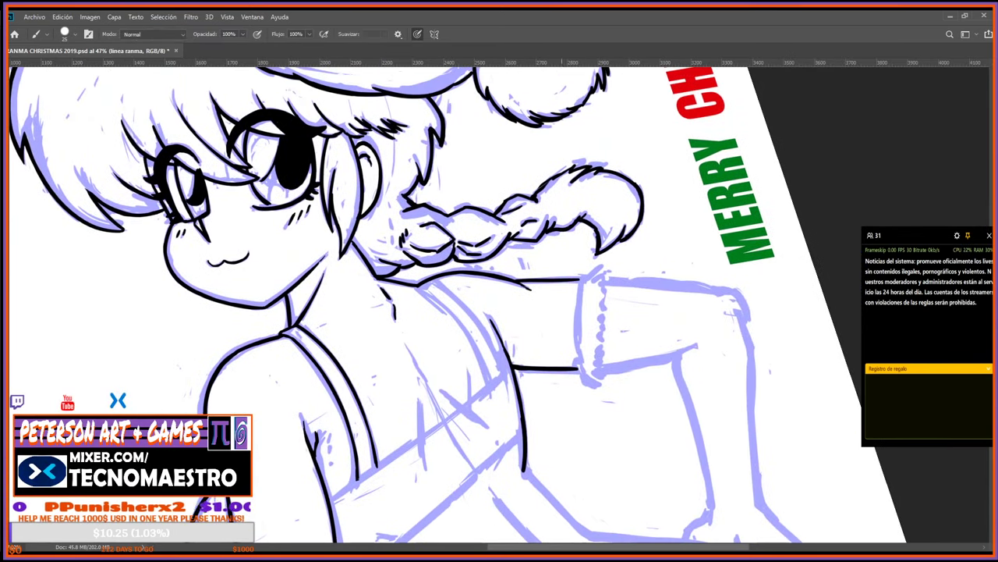
{"action": "left_click_drag", "start_coordinate": [580, 281], "coordinate": [580, 372]}
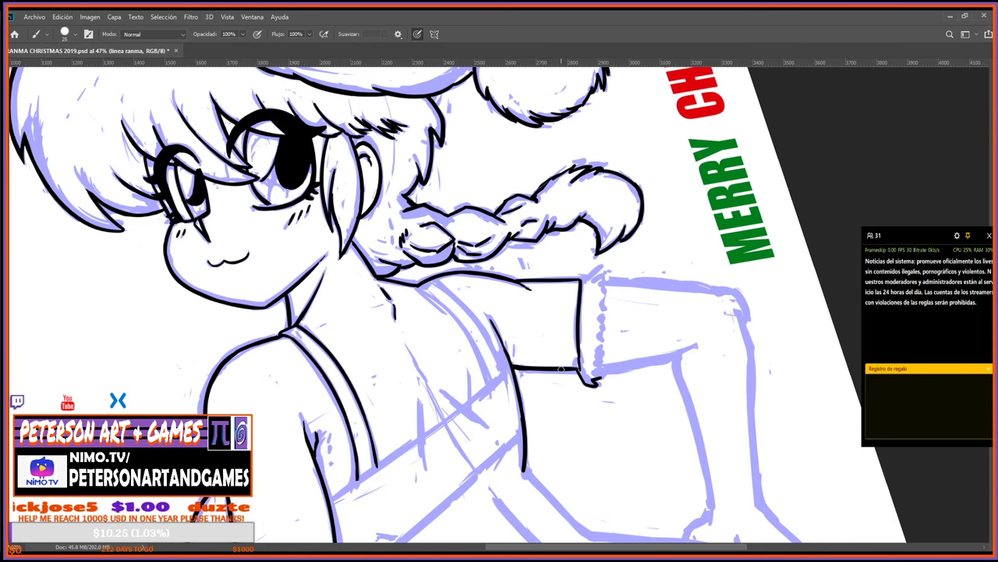
Ink short fur spikes at the outer corner of the far sleeve's cuff and clean up the strokes.
{"action": "key", "text": "r"}
{"action": "left_click_drag", "start_coordinate": [593, 388], "coordinate": [628, 268]}
{"action": "key", "text": "b"}
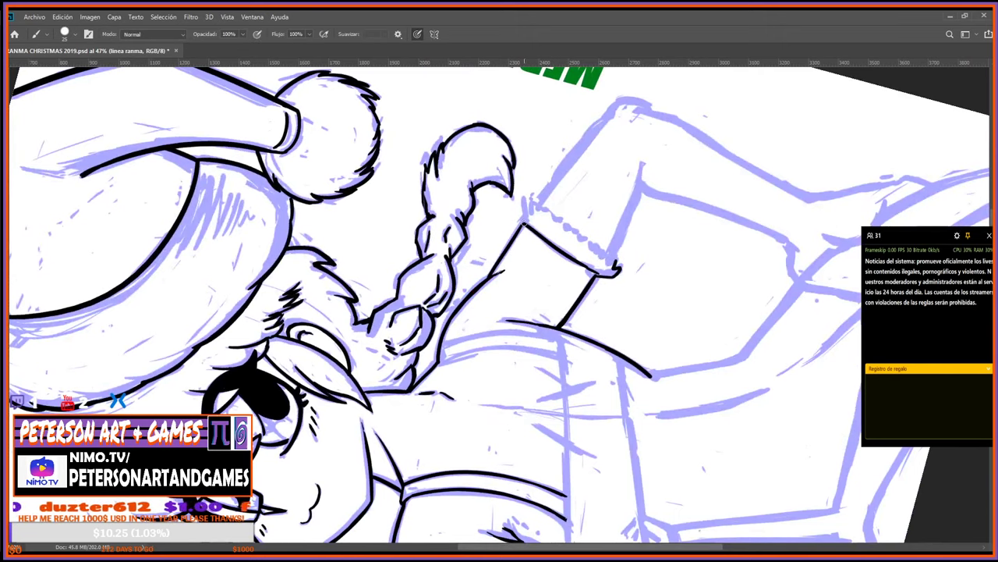
{"action": "left_click_drag", "start_coordinate": [523, 223], "coordinate": [527, 200]}
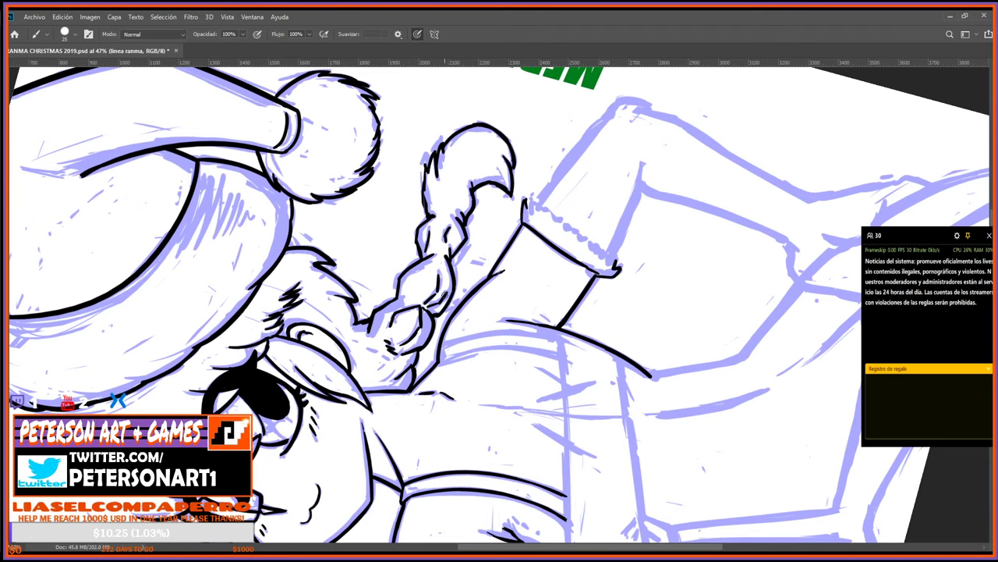
{"action": "key", "text": "e"}
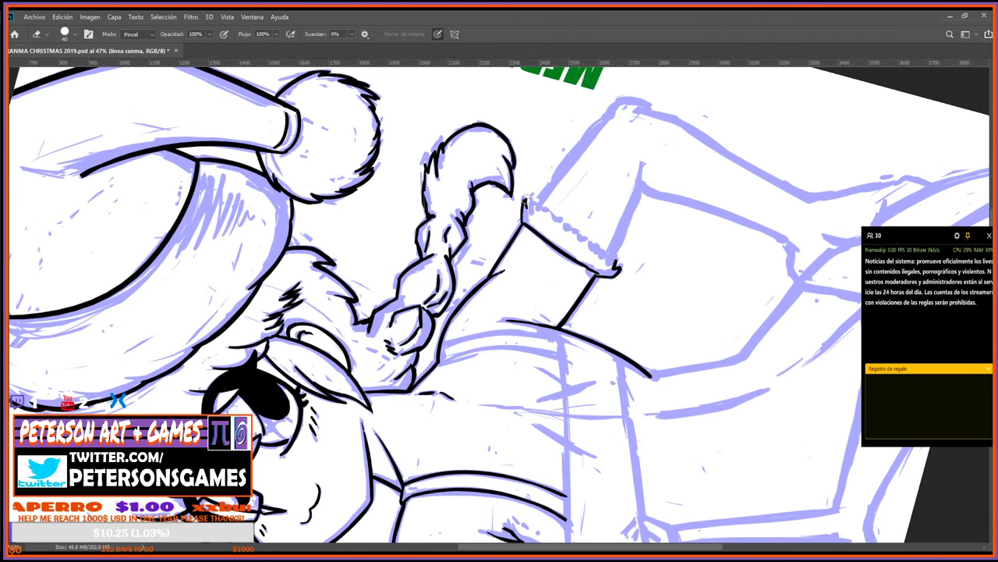
{"action": "key", "text": "b"}
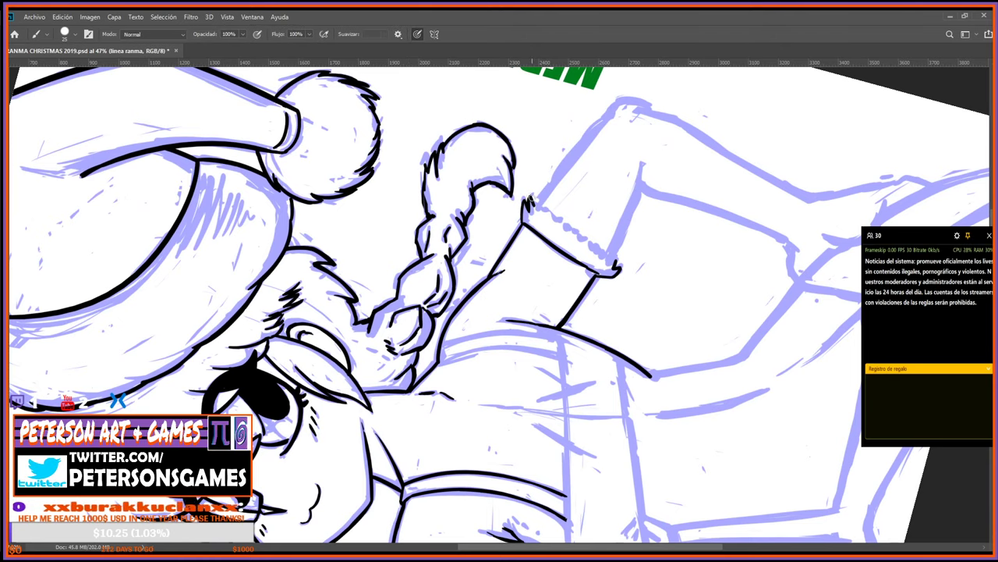
Ink the zigzag fur edge along the far sleeve's cuff, joining its two corners.
{"action": "key", "text": "r"}
{"action": "mouse_move", "coordinate": [624, 394]}
{"action": "left_mouse_down"}
{"action": "mouse_move", "coordinate": [669, 192]}
{"action": "mouse_move", "coordinate": [564, 140]}
{"action": "left_mouse_up"}
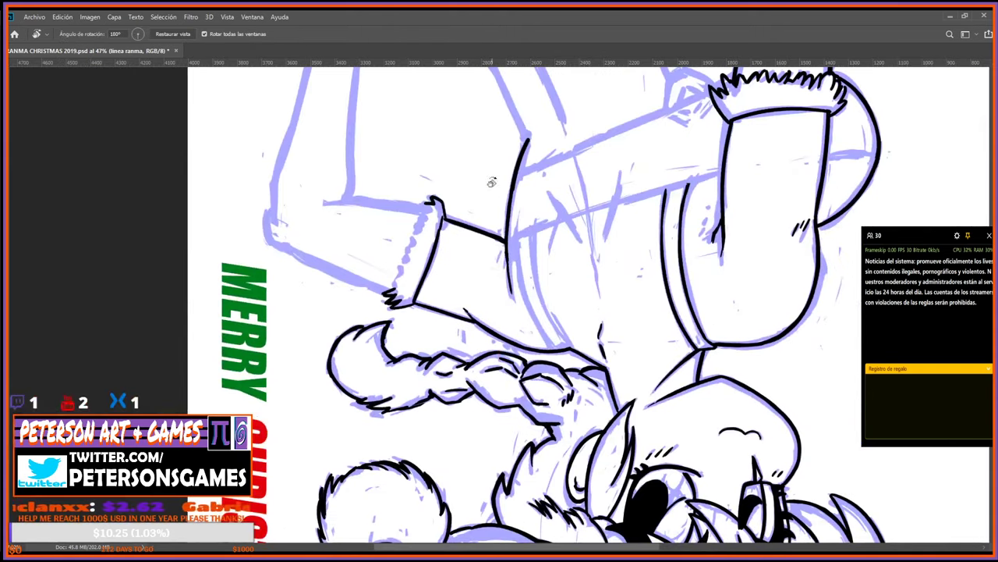
{"action": "left_click_drag", "start_coordinate": [484, 217], "coordinate": [532, 247]}
{"action": "key", "text": "b"}
{"action": "mouse_move", "coordinate": [444, 313]}
{"action": "left_mouse_down"}
{"action": "mouse_move", "coordinate": [451, 285]}
{"action": "mouse_move", "coordinate": [457, 291]}
{"action": "mouse_move", "coordinate": [482, 235]}
{"action": "left_mouse_up"}
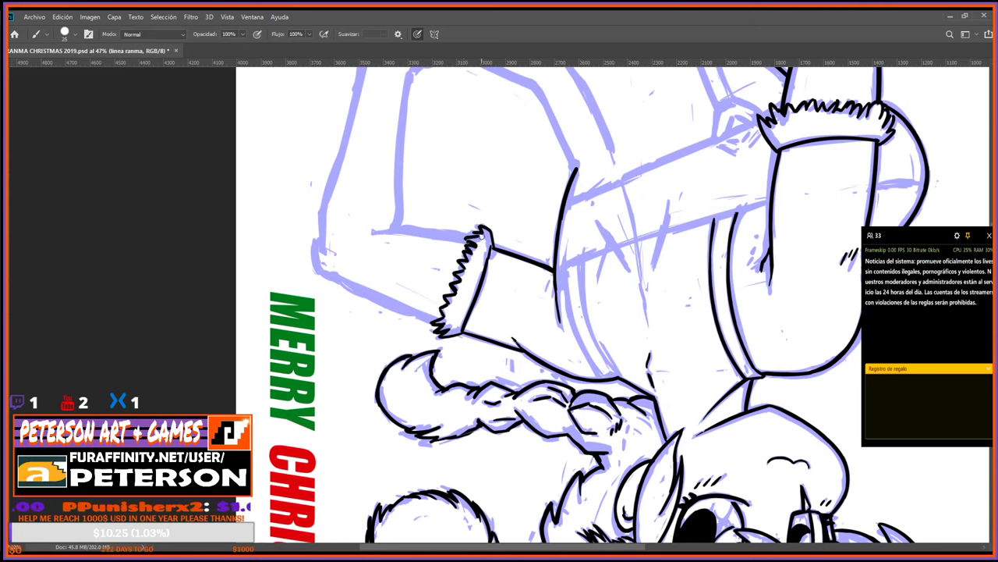
Ink the bare arm's inner line from the fur cuff to the elbow crease, redoing the stroke and thinning its end.
{"action": "key", "text": "r"}
{"action": "left_click_drag", "start_coordinate": [602, 317], "coordinate": [621, 165]}
{"action": "left_click_drag", "start_coordinate": [527, 291], "coordinate": [522, 114]}
{"action": "left_click_drag", "start_coordinate": [456, 186], "coordinate": [490, 266]}
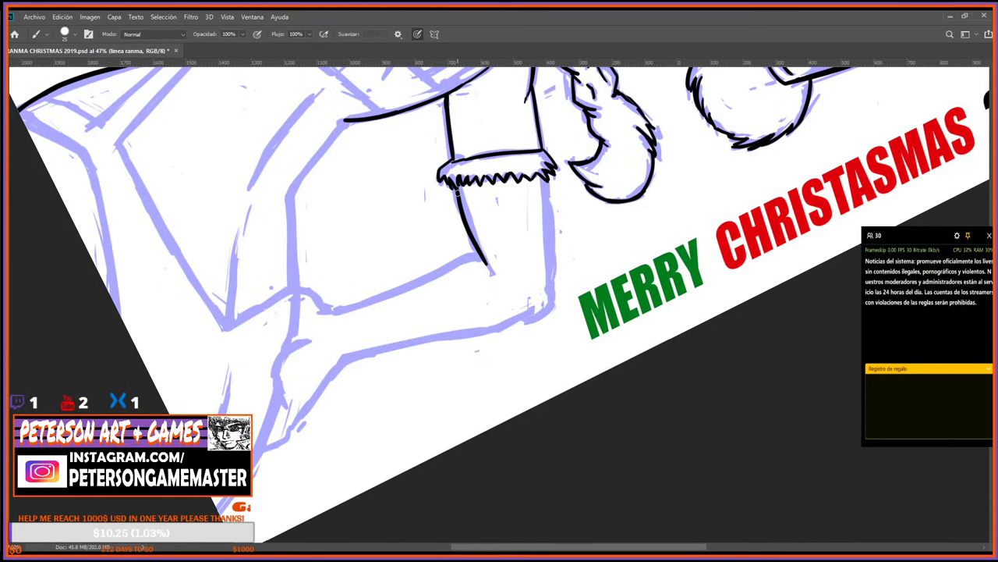
{"action": "key", "text": "ctrl+z"}
{"action": "left_click_drag", "start_coordinate": [457, 192], "coordinate": [492, 269]}
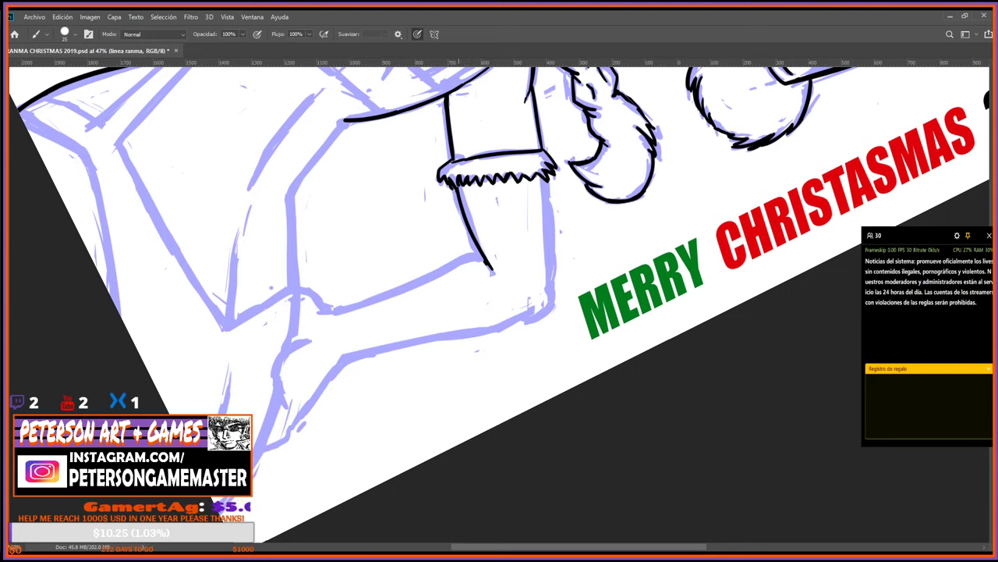
{"action": "key", "text": "e"}
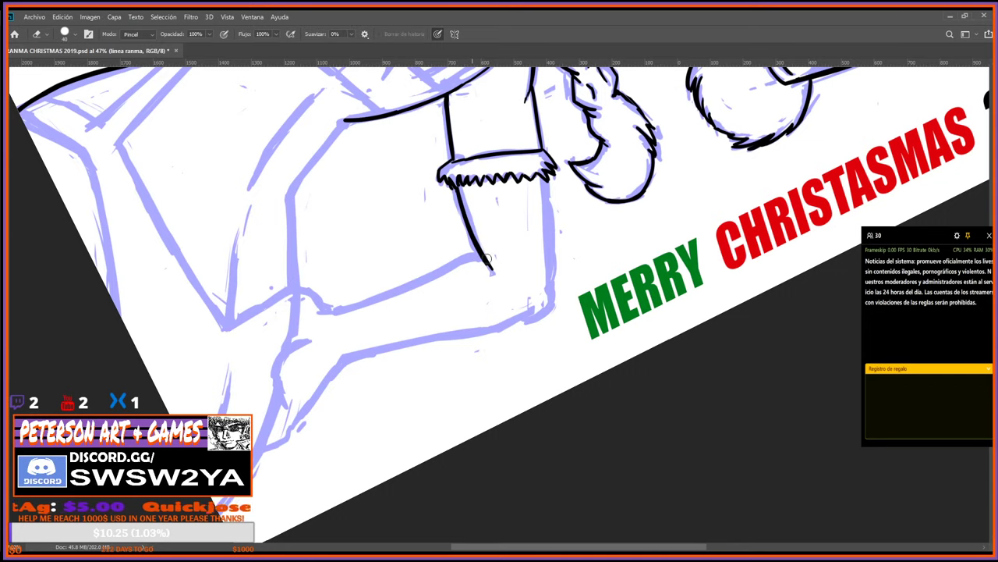
{"action": "key", "text": "r"}
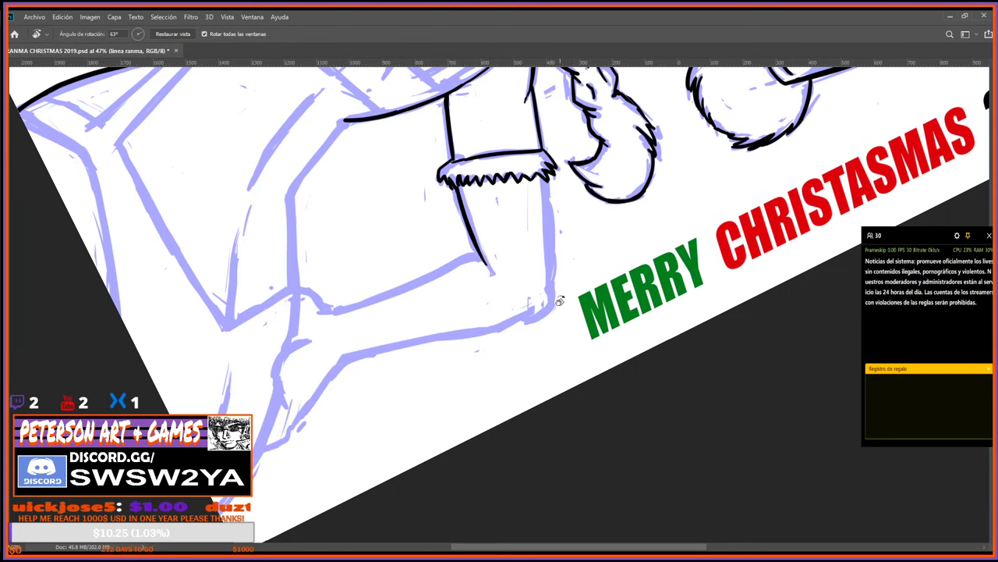
Rework the far sleeve's inner edge between the torso and the cuff with brush and eraser for a cleaner line.
{"action": "left_click_drag", "start_coordinate": [532, 311], "coordinate": [618, 280]}
{"action": "mouse_move", "coordinate": [553, 396]}
{"action": "left_mouse_down"}
{"action": "mouse_move", "coordinate": [597, 339]}
{"action": "mouse_move", "coordinate": [538, 207]}
{"action": "left_mouse_up"}
{"action": "left_click_drag", "start_coordinate": [591, 323], "coordinate": [504, 223]}
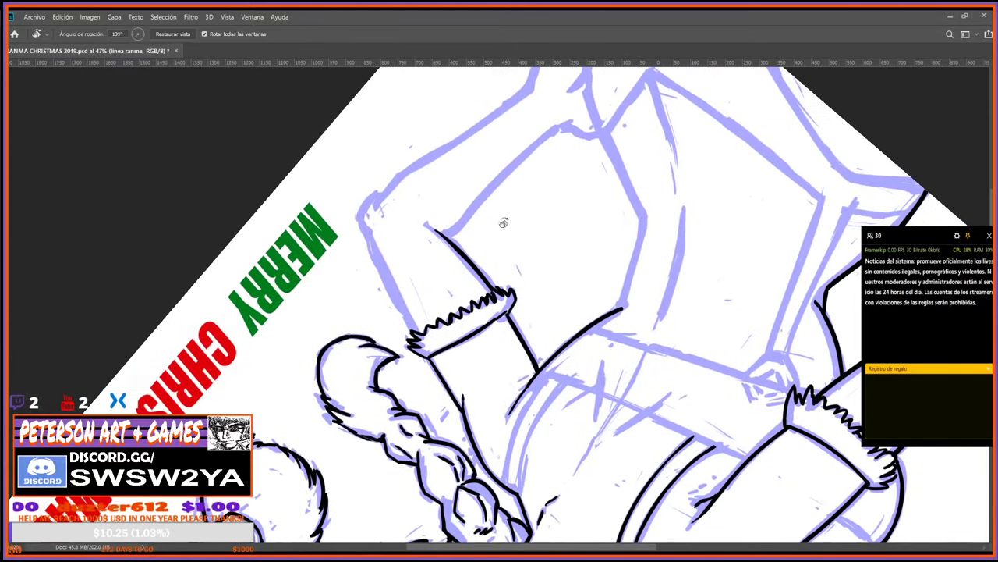
{"action": "key", "text": "b"}
{"action": "key", "text": "b"}
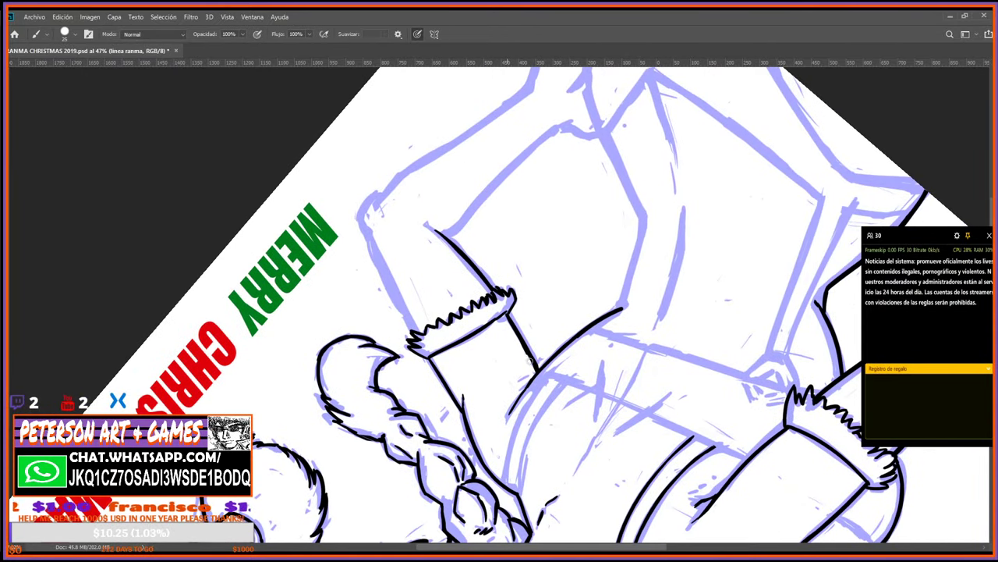
{"action": "key", "text": "r"}
{"action": "mouse_move", "coordinate": [533, 366]}
{"action": "left_mouse_down"}
{"action": "mouse_move", "coordinate": [630, 294]}
{"action": "mouse_move", "coordinate": [712, 82]}
{"action": "left_mouse_up"}
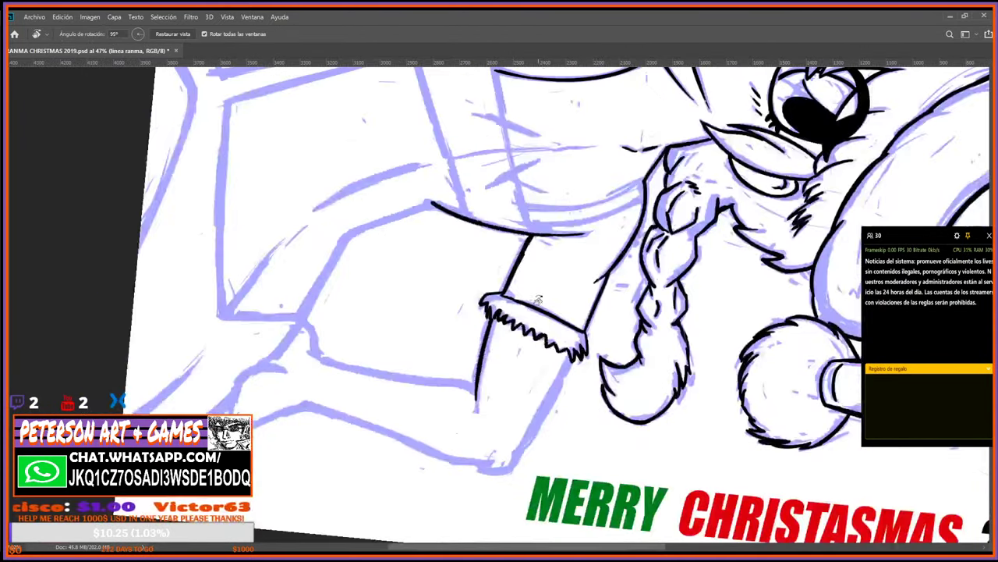
{"action": "left_click_drag", "start_coordinate": [537, 300], "coordinate": [524, 286]}
{"action": "key", "text": "e"}
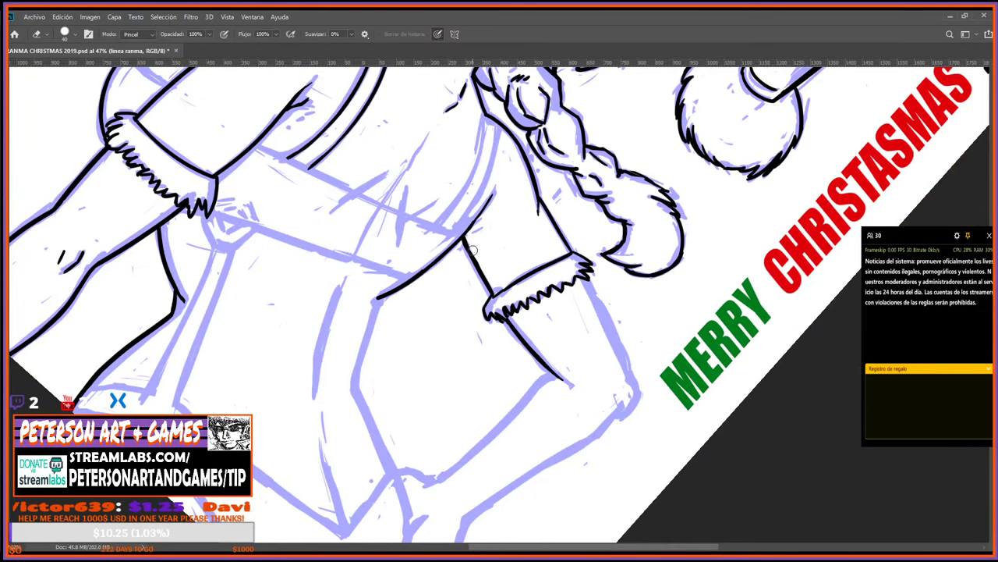
{"action": "key", "text": "b"}
{"action": "left_click_drag", "start_coordinate": [461, 241], "coordinate": [493, 296]}
{"action": "key", "text": "e"}
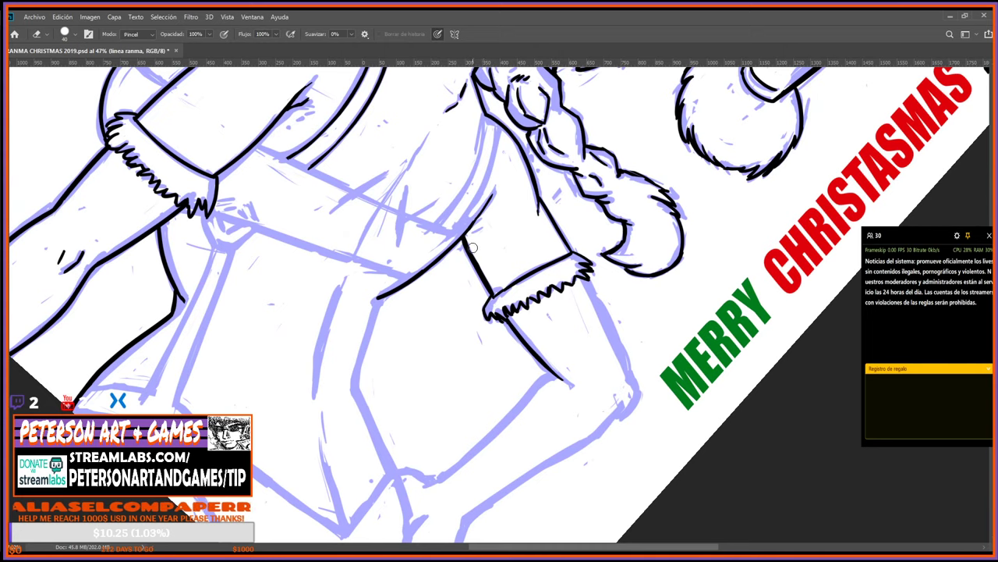
{"action": "mouse_move", "coordinate": [473, 248]}
{"action": "left_mouse_down"}
{"action": "mouse_move", "coordinate": [468, 241]}
{"action": "mouse_move", "coordinate": [494, 288]}
{"action": "left_mouse_up"}
Clean up both ends of the far sleeve's inner edge, where it meets the torso contour and the cuff.
{"action": "key", "text": "r"}
{"action": "mouse_move", "coordinate": [492, 367]}
{"action": "left_mouse_down"}
{"action": "mouse_move", "coordinate": [613, 296]}
{"action": "mouse_move", "coordinate": [588, 232]}
{"action": "left_mouse_up"}
{"action": "key", "text": "b"}
{"action": "key", "text": "e"}
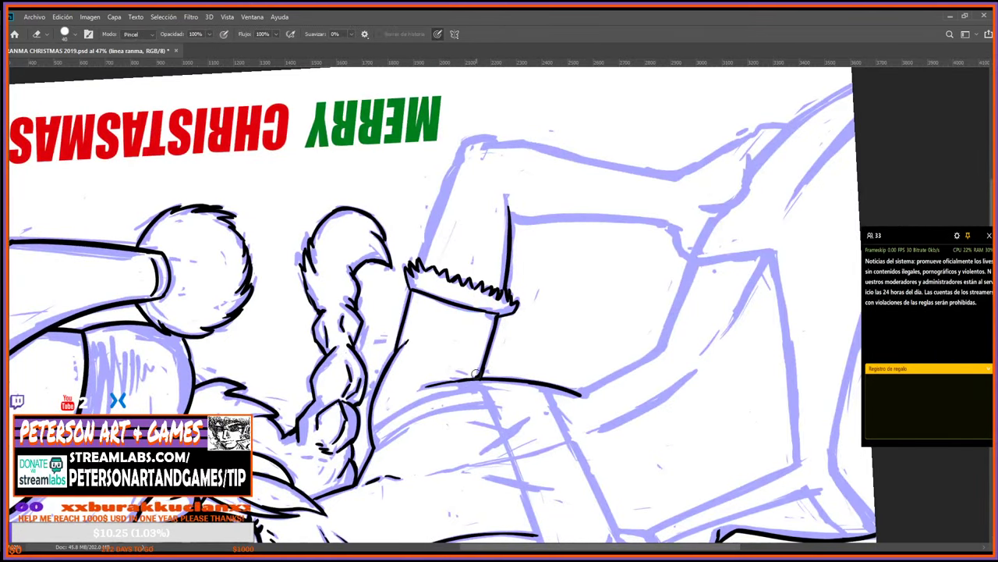
{"action": "left_click_drag", "start_coordinate": [478, 373], "coordinate": [481, 367]}
{"action": "key", "text": "b"}
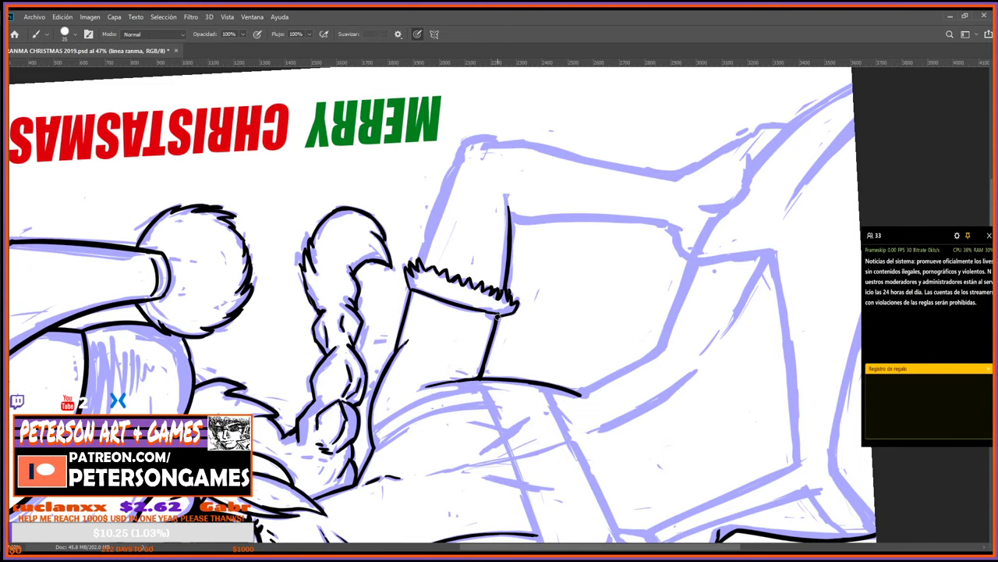
{"action": "key", "text": "e"}
{"action": "key", "text": "b"}
Touch up the torso's side contour around its junction with the far sleeve's inner edge.
{"action": "key", "text": "r"}
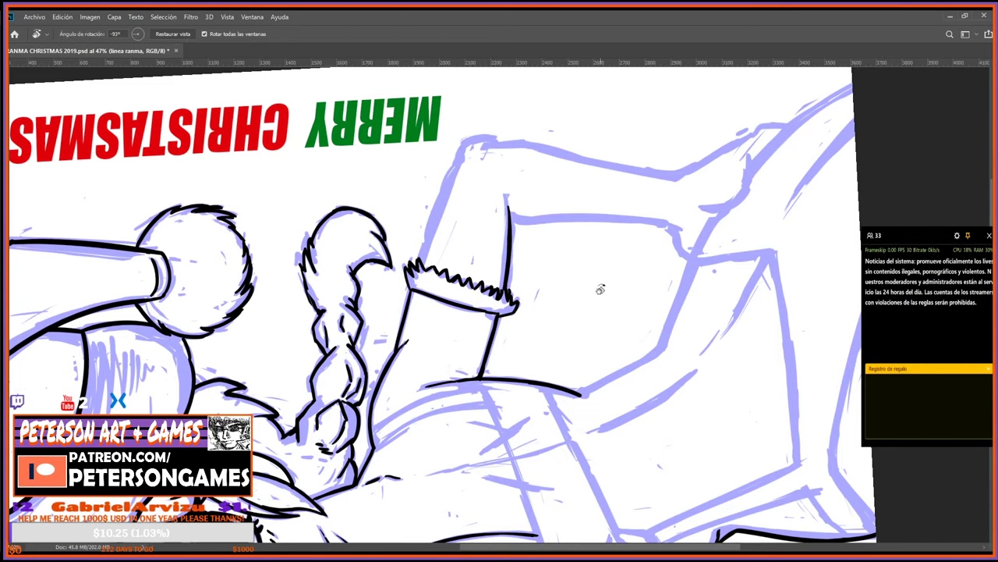
{"action": "mouse_move", "coordinate": [601, 289]}
{"action": "left_mouse_down"}
{"action": "mouse_move", "coordinate": [491, 312]}
{"action": "mouse_move", "coordinate": [477, 226]}
{"action": "left_mouse_up"}
{"action": "key", "text": "e"}
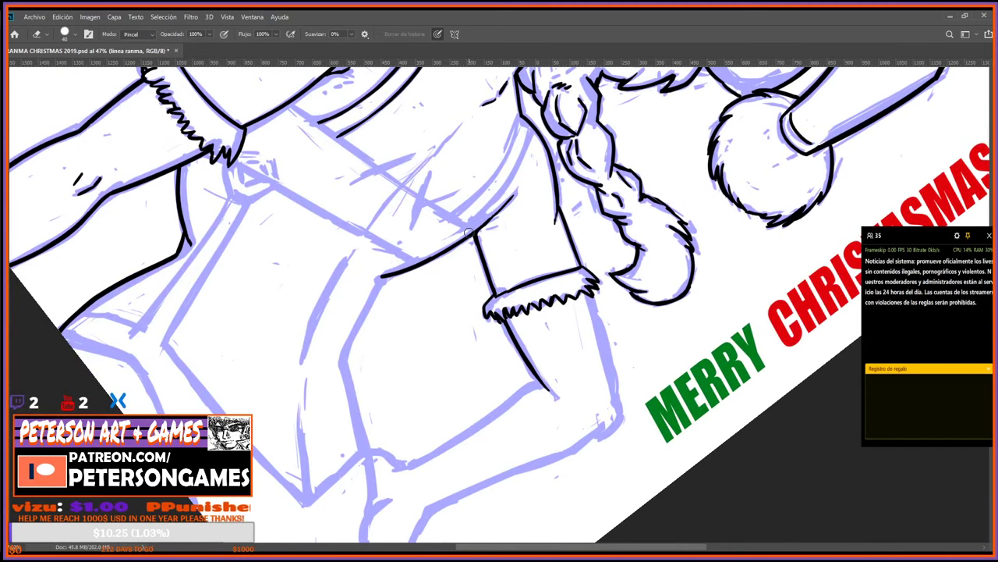
{"action": "key", "text": "r"}
{"action": "left_click_drag", "start_coordinate": [475, 231], "coordinate": [431, 345]}
{"action": "key", "text": "b"}
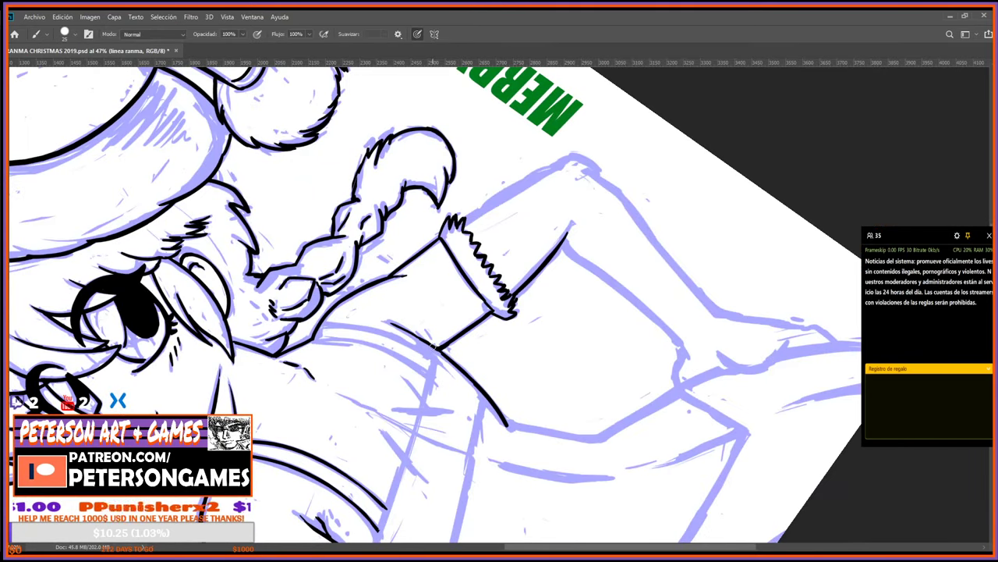
Ink the bare arm's outer line from the fur cuff to the elbow.
{"action": "key", "text": "r"}
{"action": "mouse_move", "coordinate": [468, 365]}
{"action": "left_mouse_down"}
{"action": "mouse_move", "coordinate": [546, 327]}
{"action": "mouse_move", "coordinate": [691, 371]}
{"action": "left_mouse_up"}
{"action": "left_click_drag", "start_coordinate": [546, 189], "coordinate": [524, 238]}
{"action": "left_click_drag", "start_coordinate": [563, 160], "coordinate": [523, 229]}
{"action": "key", "text": "b"}
{"action": "key", "text": "r"}
{"action": "left_click_drag", "start_coordinate": [402, 365], "coordinate": [440, 378]}
{"action": "key", "text": "b"}
{"action": "left_click_drag", "start_coordinate": [394, 413], "coordinate": [441, 283]}
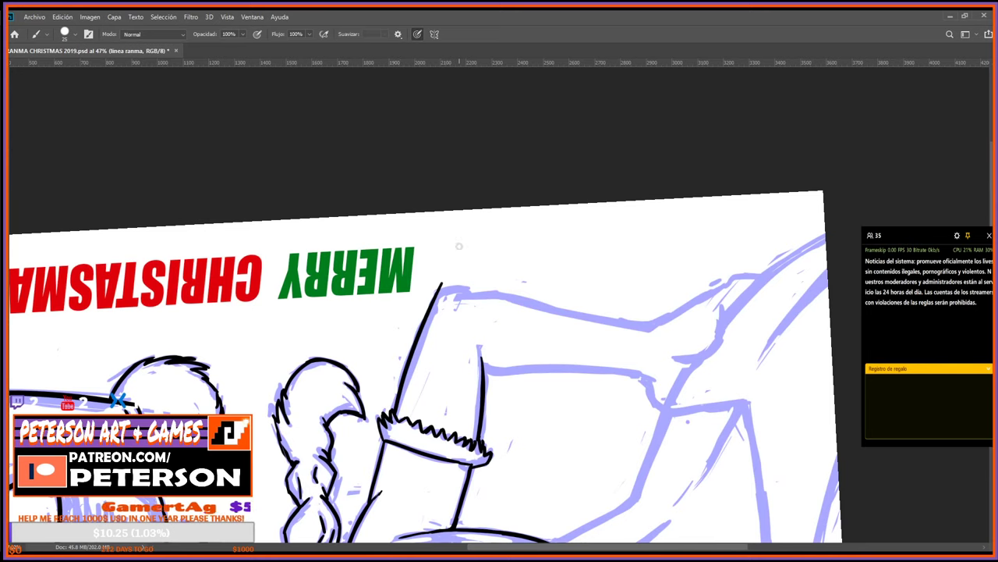
Ink the bent corner of the elbow, joining it to the arm's outer line.
{"action": "key", "text": "r"}
{"action": "mouse_move", "coordinate": [459, 245]}
{"action": "left_mouse_down"}
{"action": "mouse_move", "coordinate": [479, 301]}
{"action": "mouse_move", "coordinate": [445, 343]}
{"action": "mouse_move", "coordinate": [462, 323]}
{"action": "left_mouse_up"}
{"action": "key", "text": "b"}
{"action": "key", "text": "r"}
{"action": "left_click_drag", "start_coordinate": [524, 392], "coordinate": [580, 277]}
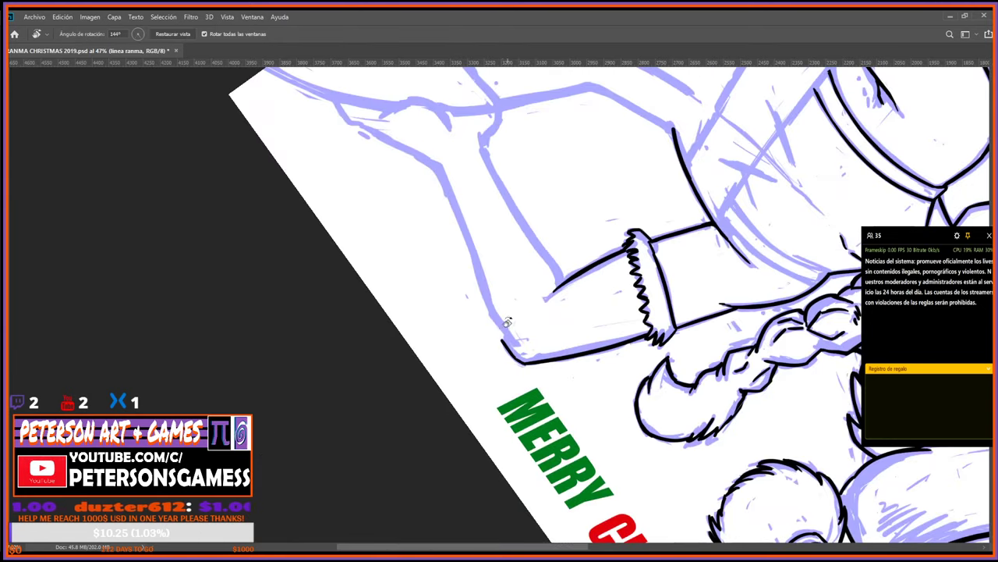
Refine the elbow's inked corner and extend it into the start of the forearm's outer line.
{"action": "key", "text": "b"}
{"action": "key", "text": "e"}
{"action": "key", "text": "b"}
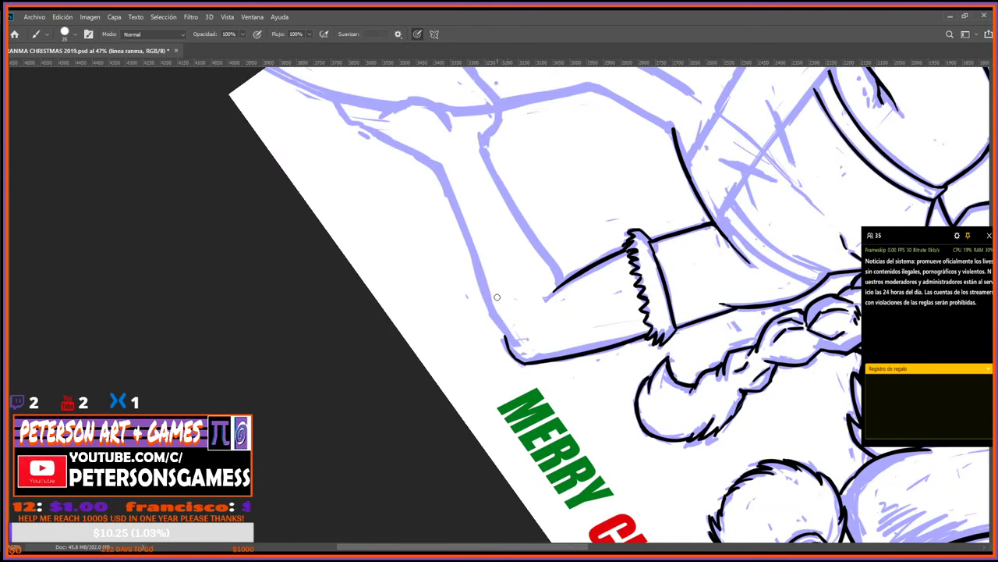
{"action": "key", "text": "r"}
{"action": "mouse_move", "coordinate": [497, 297]}
{"action": "left_mouse_down"}
{"action": "mouse_move", "coordinate": [592, 195]}
{"action": "mouse_move", "coordinate": [710, 149]}
{"action": "left_mouse_up"}
{"action": "key", "text": "b"}
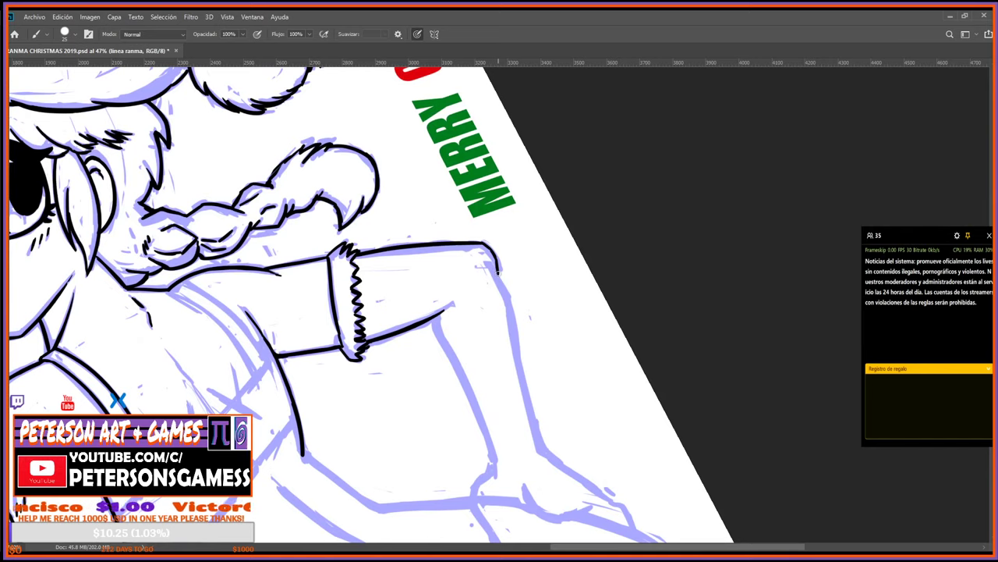
{"action": "left_click_drag", "start_coordinate": [496, 270], "coordinate": [505, 291]}
{"action": "key", "text": "r"}
{"action": "mouse_move", "coordinate": [546, 234]}
{"action": "left_mouse_down"}
{"action": "mouse_move", "coordinate": [593, 297]}
{"action": "mouse_move", "coordinate": [488, 336]}
{"action": "left_mouse_up"}
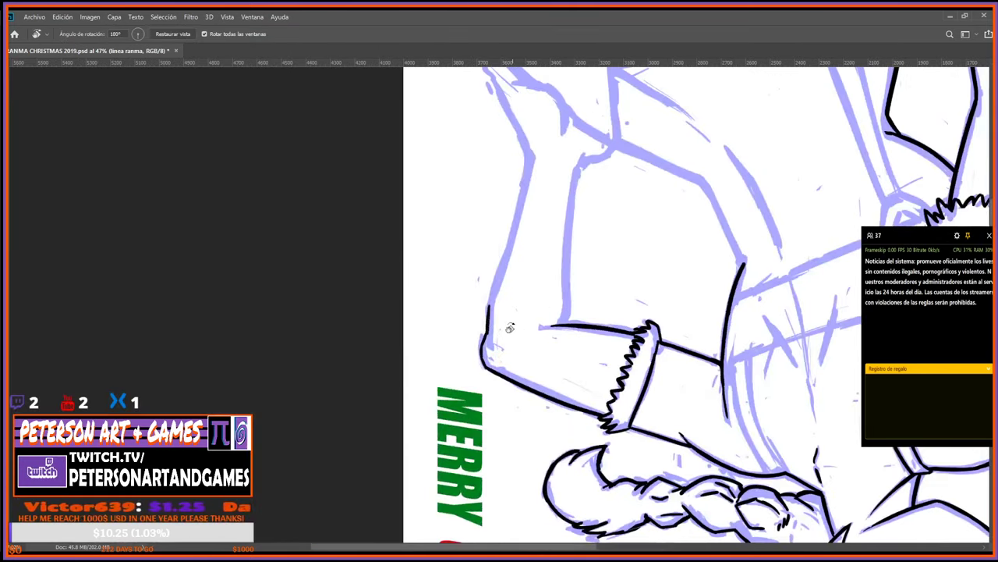
{"action": "key", "text": "b"}
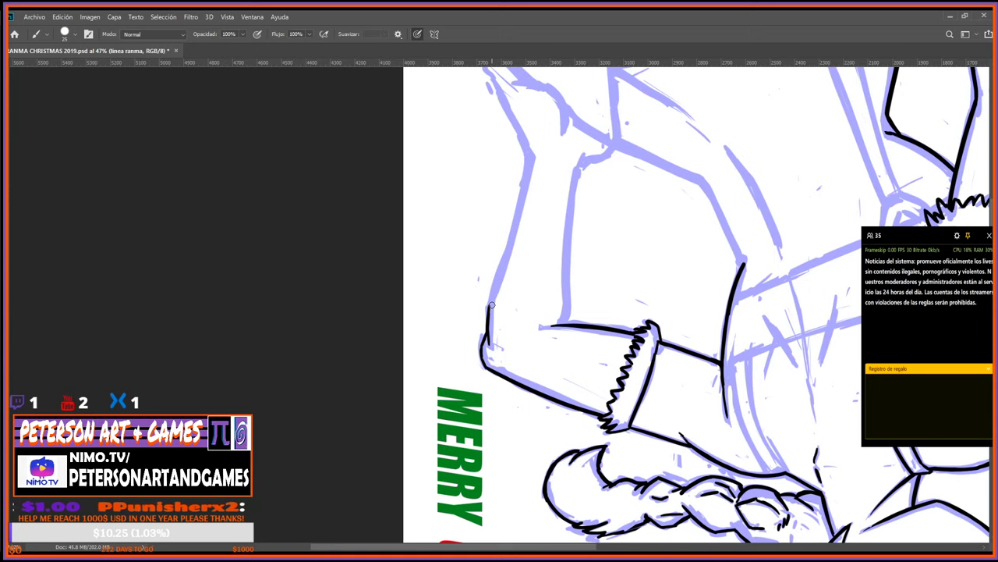
Ink the forearm's inner line from the elbow crease to just before the wrist.
{"action": "key", "text": "r"}
{"action": "left_click_drag", "start_coordinate": [652, 244], "coordinate": [669, 320]}
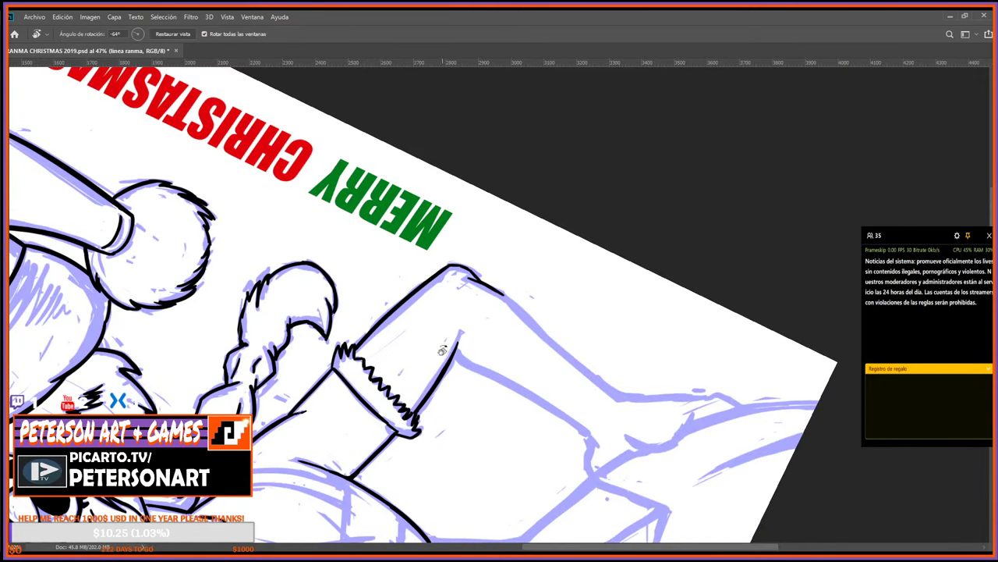
{"action": "left_click_drag", "start_coordinate": [508, 432], "coordinate": [571, 140]}
{"action": "mouse_move", "coordinate": [638, 154]}
{"action": "left_mouse_down"}
{"action": "mouse_move", "coordinate": [718, 304]}
{"action": "mouse_move", "coordinate": [640, 468]}
{"action": "mouse_move", "coordinate": [474, 537]}
{"action": "mouse_move", "coordinate": [352, 486]}
{"action": "left_mouse_up"}
{"action": "left_click_drag", "start_coordinate": [628, 430], "coordinate": [579, 335]}
{"action": "key", "text": "b"}
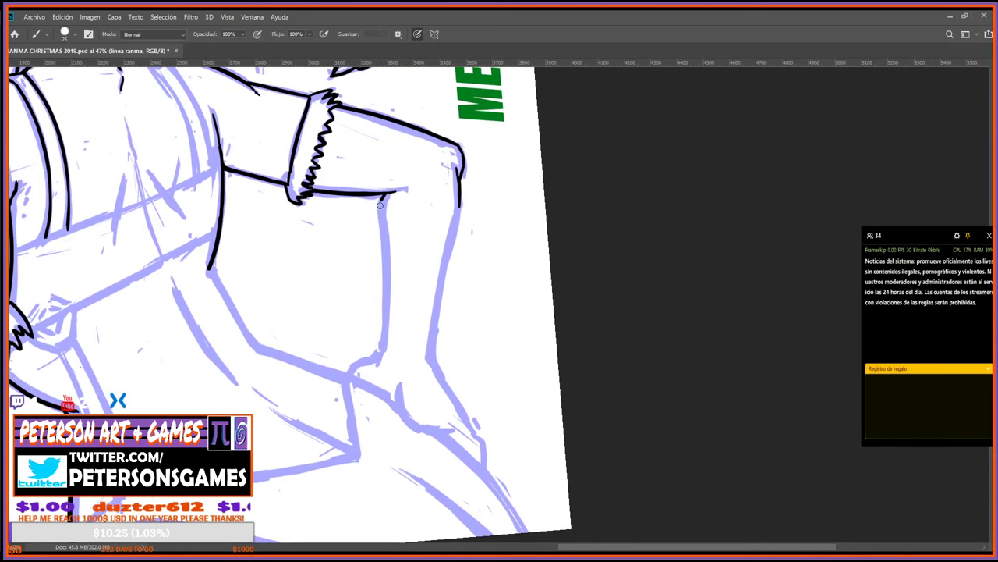
{"action": "mouse_move", "coordinate": [382, 200]}
{"action": "left_mouse_down"}
{"action": "mouse_move", "coordinate": [387, 303]}
{"action": "mouse_move", "coordinate": [681, 203]}
{"action": "mouse_move", "coordinate": [671, 196]}
{"action": "left_mouse_up"}
{"action": "key", "text": "r"}
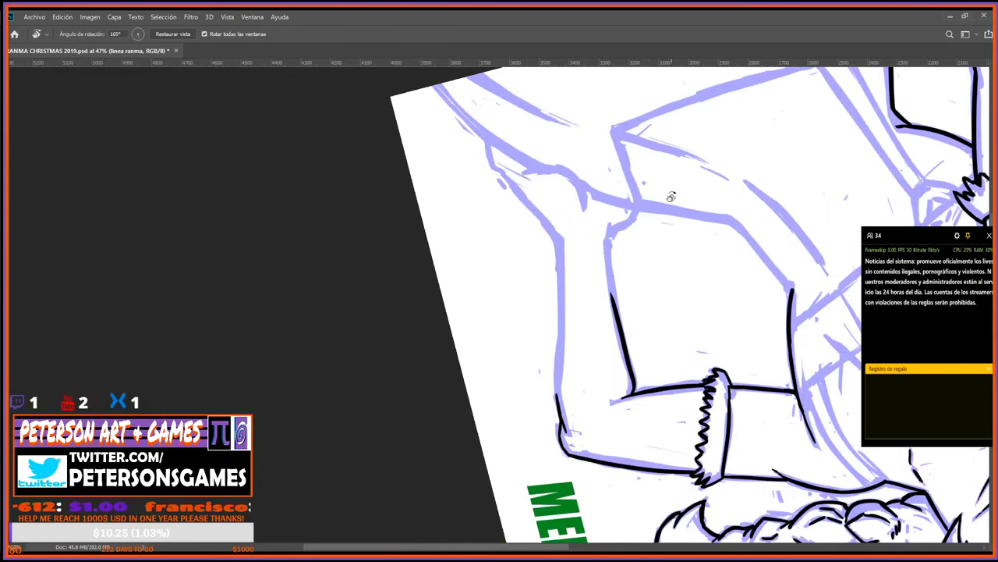
{"action": "key", "text": "b"}
{"action": "left_click_drag", "start_coordinate": [607, 262], "coordinate": [609, 286]}
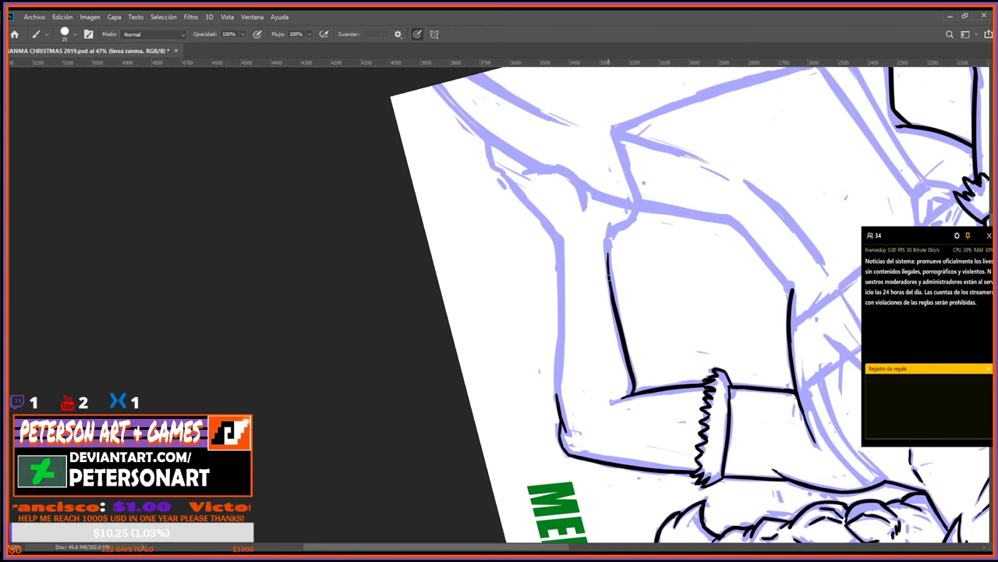
{"action": "left_click_drag", "start_coordinate": [608, 242], "coordinate": [614, 300]}
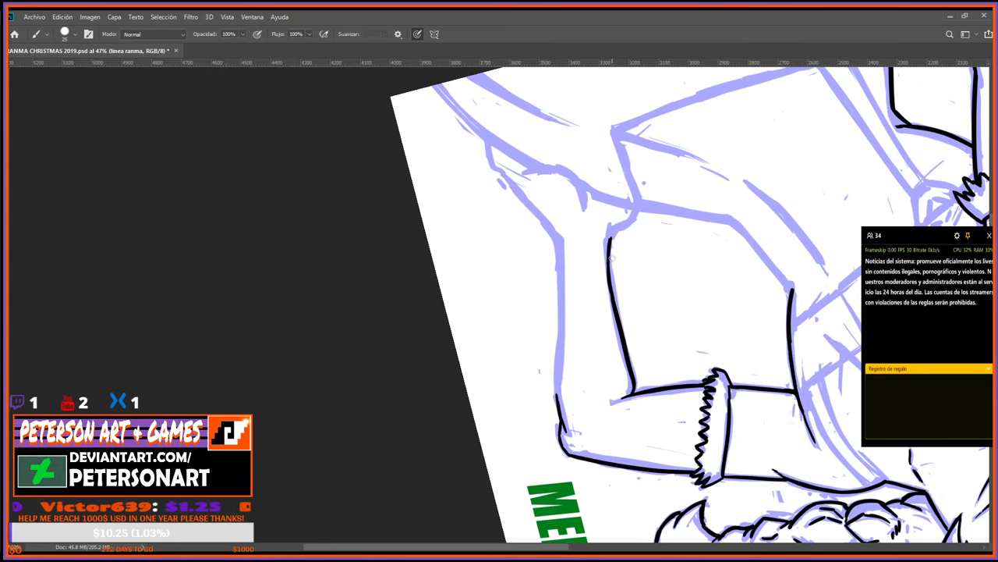
Ink the short curve at the wrist that joins the forearm's inner line to the sketched body contour.
{"action": "key", "text": "r"}
{"action": "mouse_move", "coordinate": [614, 231]}
{"action": "left_mouse_down"}
{"action": "mouse_move", "coordinate": [616, 379]}
{"action": "mouse_move", "coordinate": [644, 236]}
{"action": "mouse_move", "coordinate": [662, 237]}
{"action": "left_mouse_up"}
{"action": "left_click_drag", "start_coordinate": [485, 431], "coordinate": [490, 443]}
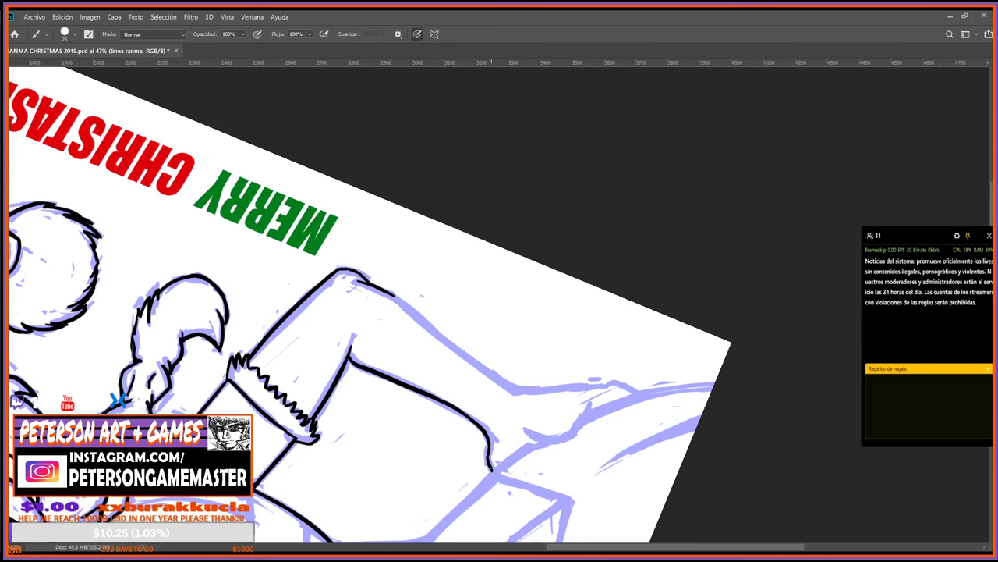
{"action": "key", "text": "r"}
{"action": "left_click_drag", "start_coordinate": [638, 411], "coordinate": [606, 523]}
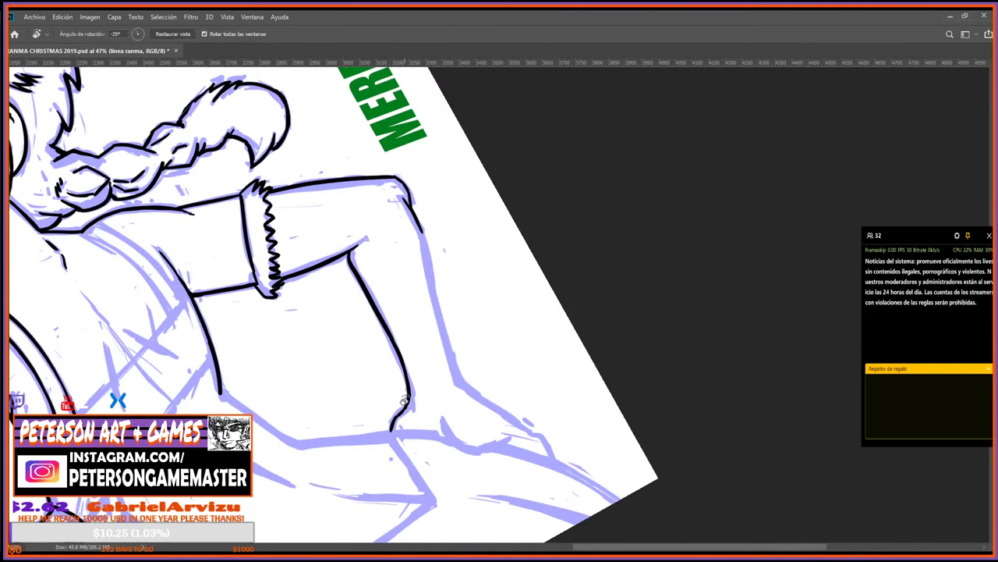
Touch up the bend at the wrist end of the forearm's inner line, alternating ink and eraser.
{"action": "key", "text": "b"}
{"action": "key", "text": "r"}
{"action": "left_click_drag", "start_coordinate": [454, 486], "coordinate": [553, 301]}
{"action": "key", "text": "e"}
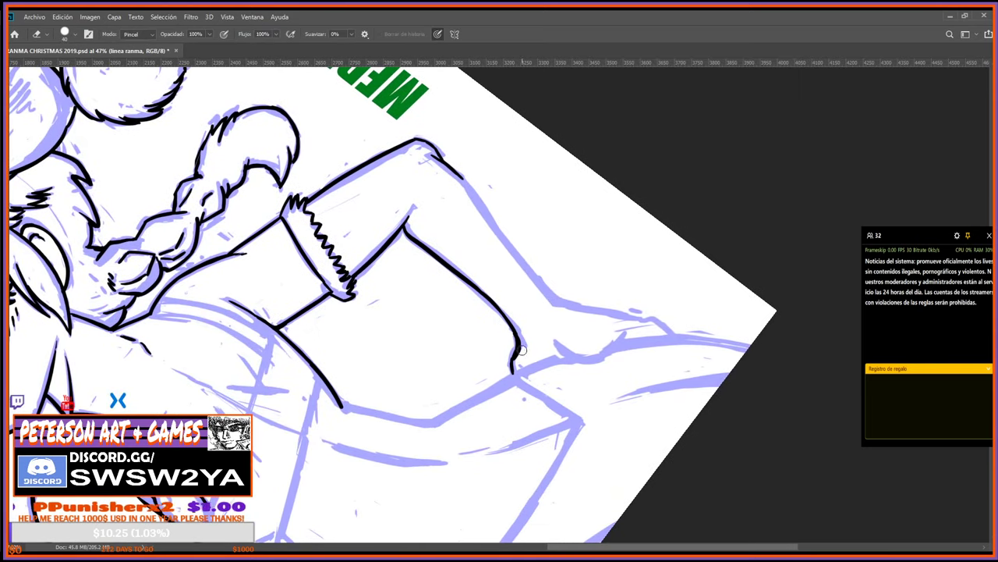
{"action": "key", "text": "b"}
{"action": "left_click_drag", "start_coordinate": [512, 361], "coordinate": [511, 334]}
{"action": "key", "text": "e"}
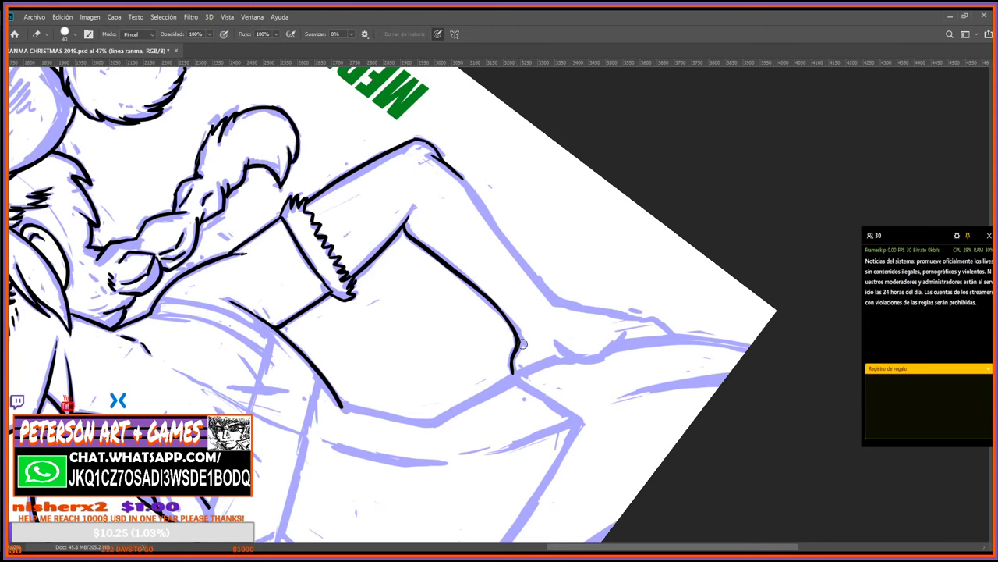
{"action": "key", "text": "b"}
{"action": "key", "text": "e"}
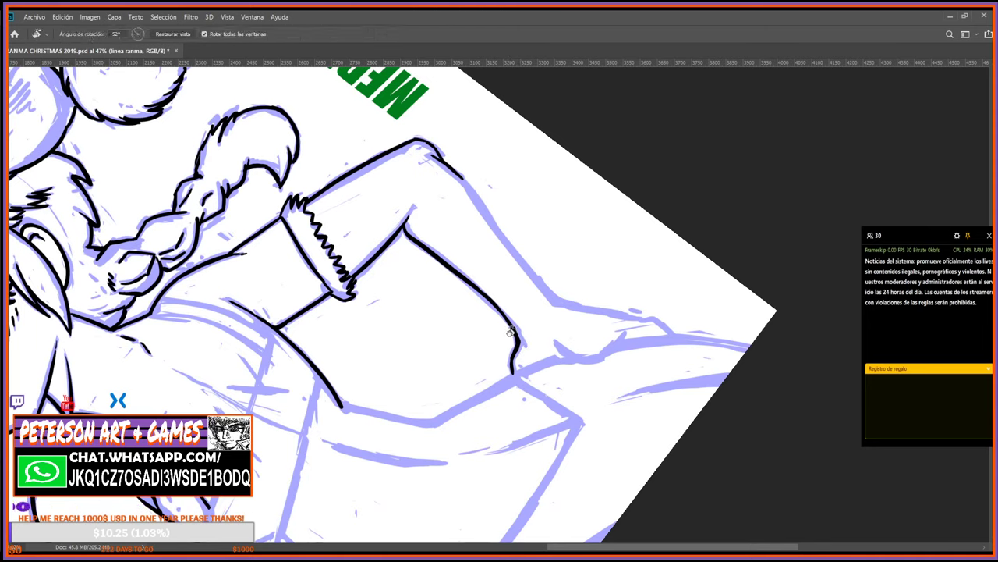
Smooth and even out the forearm's inner line just before the wrist bend.
{"action": "key", "text": "r"}
{"action": "mouse_move", "coordinate": [512, 341]}
{"action": "left_mouse_down"}
{"action": "mouse_move", "coordinate": [611, 299]}
{"action": "mouse_move", "coordinate": [519, 252]}
{"action": "mouse_move", "coordinate": [505, 292]}
{"action": "left_mouse_up"}
{"action": "key", "text": "b"}
{"action": "key", "text": "e"}
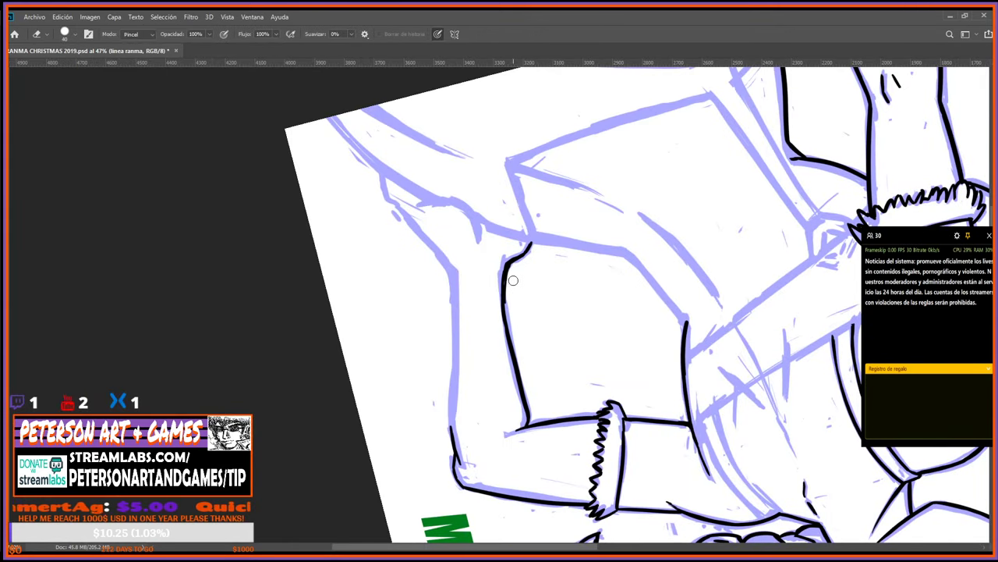
{"action": "key", "text": "b"}
{"action": "left_click_drag", "start_coordinate": [509, 269], "coordinate": [506, 321]}
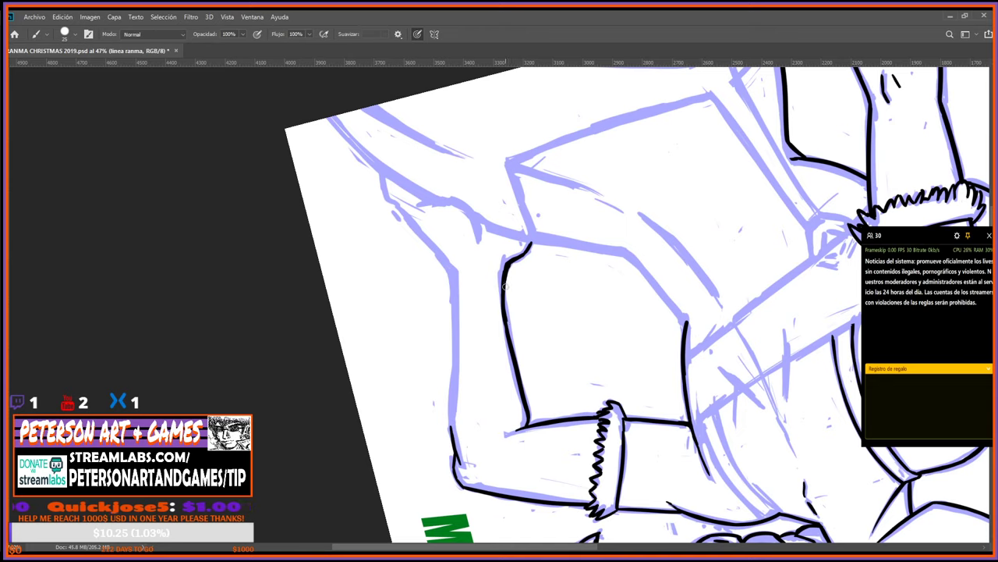
{"action": "key", "text": "e"}
{"action": "key", "text": "b"}
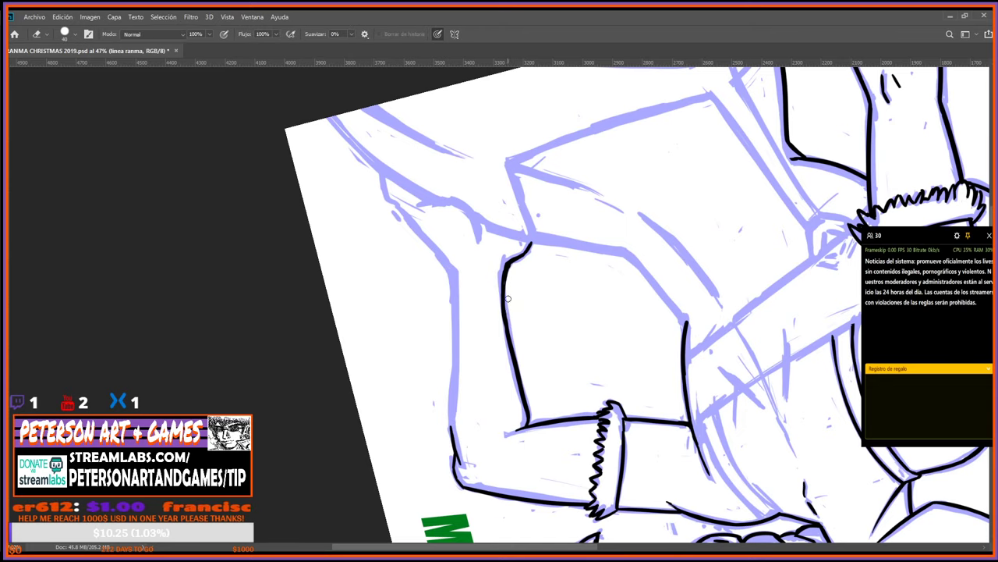
Ink the forearm's outer line from below the elbow to the wrist.
{"action": "key", "text": "r"}
{"action": "left_click_drag", "start_coordinate": [508, 267], "coordinate": [490, 448]}
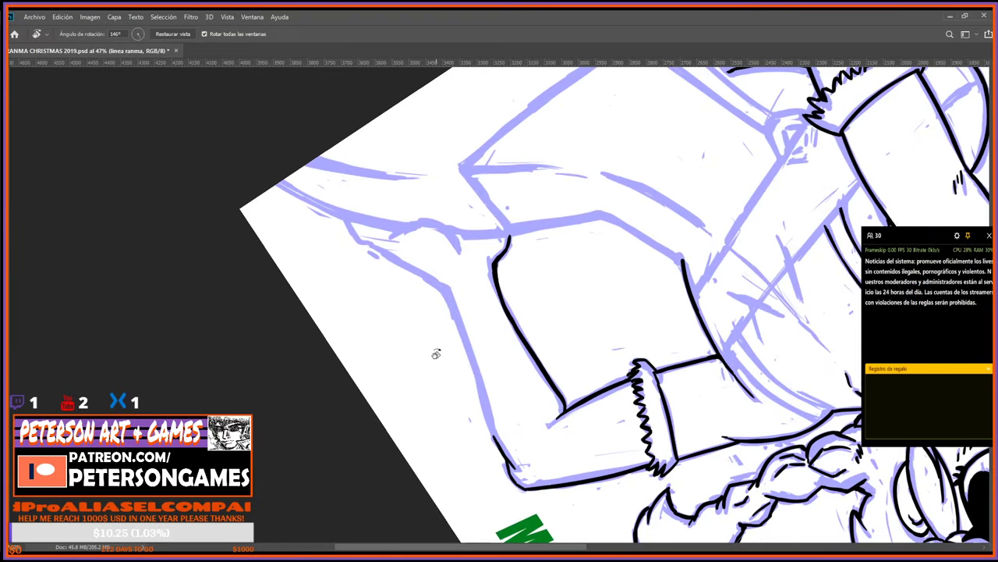
{"action": "mouse_move", "coordinate": [620, 287]}
{"action": "left_mouse_down"}
{"action": "mouse_move", "coordinate": [613, 346]}
{"action": "mouse_move", "coordinate": [431, 393]}
{"action": "mouse_move", "coordinate": [472, 394]}
{"action": "mouse_move", "coordinate": [470, 457]}
{"action": "mouse_move", "coordinate": [504, 457]}
{"action": "left_mouse_up"}
{"action": "key", "text": "b"}
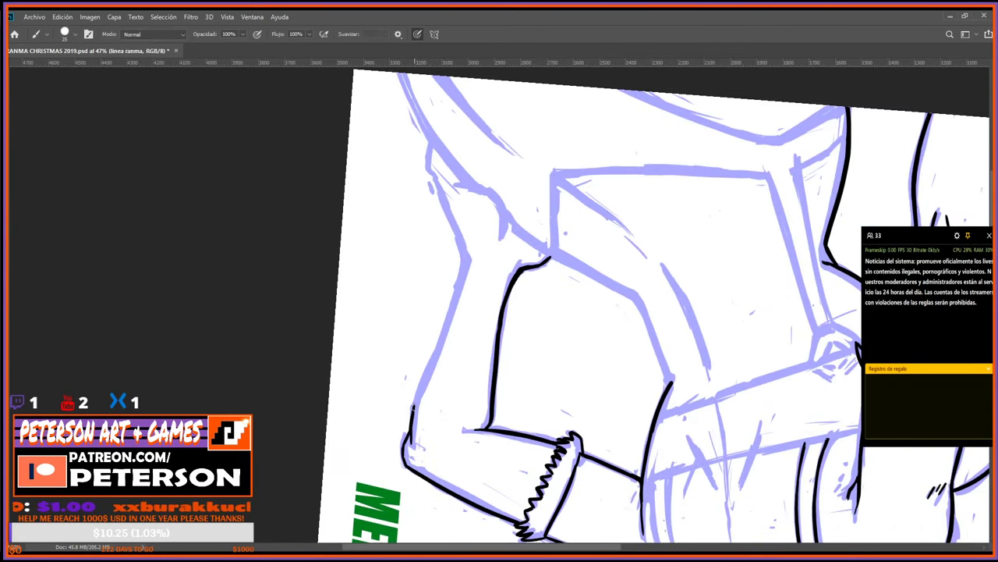
{"action": "left_click_drag", "start_coordinate": [414, 407], "coordinate": [468, 260]}
{"action": "key", "text": "r"}
{"action": "mouse_move", "coordinate": [445, 390]}
{"action": "left_mouse_down"}
{"action": "mouse_move", "coordinate": [635, 328]}
{"action": "mouse_move", "coordinate": [659, 160]}
{"action": "left_mouse_up"}
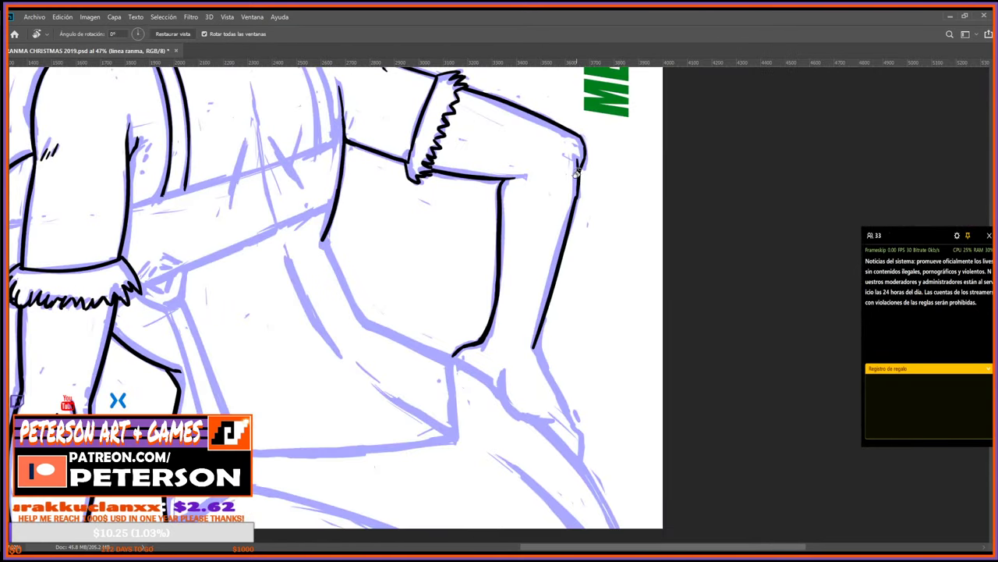
Erase the uneven parts of the forearm's outer line and redraw it cleanly down to the wrist.
{"action": "key", "text": "b"}
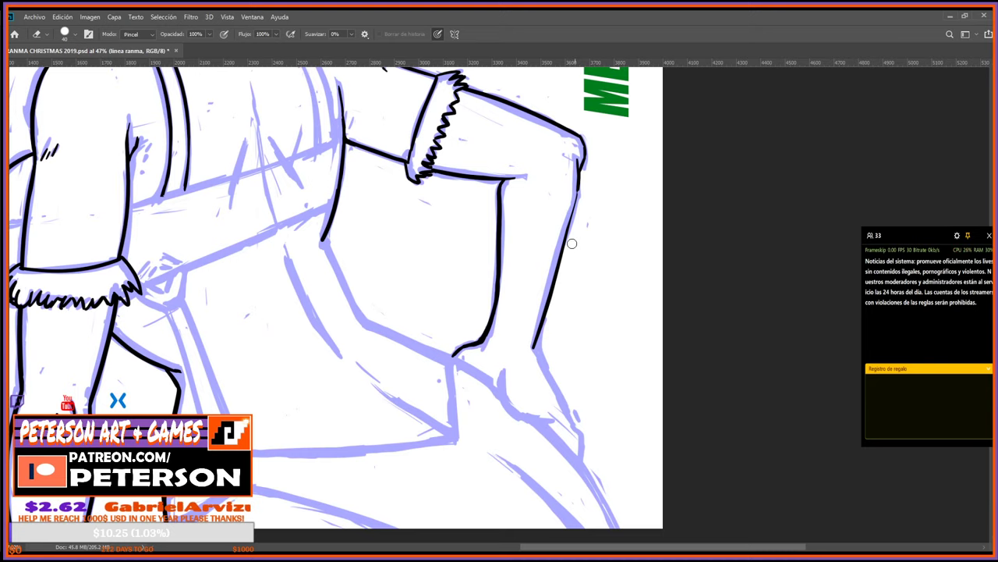
{"action": "left_click_drag", "start_coordinate": [541, 303], "coordinate": [535, 347]}
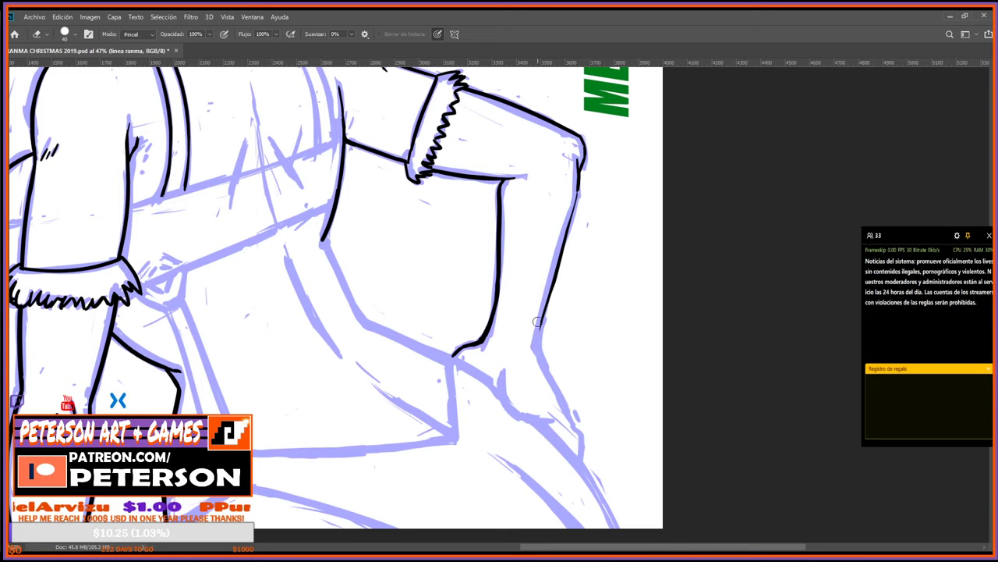
{"action": "key", "text": "b"}
{"action": "left_click_drag", "start_coordinate": [578, 185], "coordinate": [550, 285]}
{"action": "key", "text": "e"}
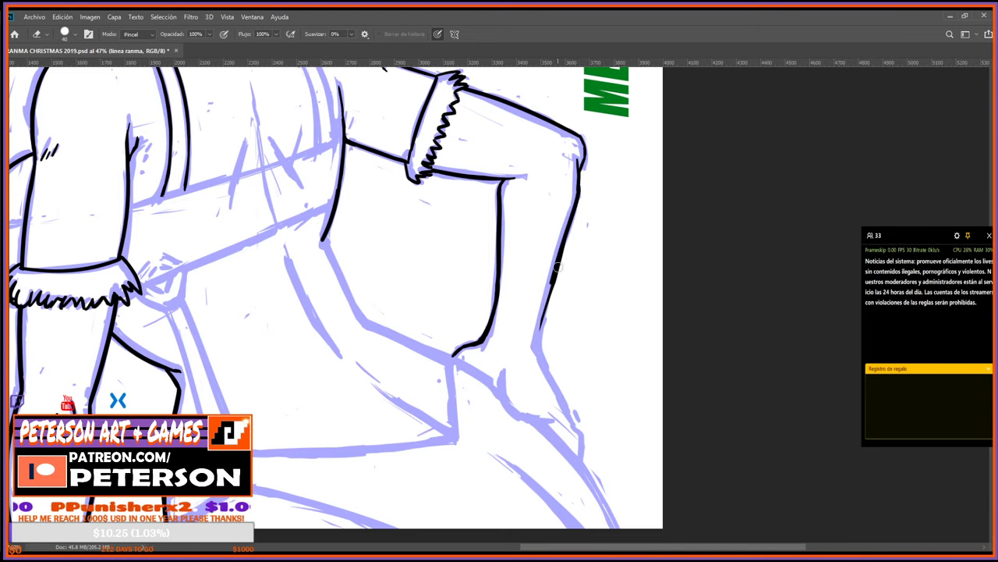
{"action": "left_click_drag", "start_coordinate": [568, 240], "coordinate": [541, 294]}
{"action": "key", "text": "b"}
{"action": "left_click_drag", "start_coordinate": [563, 248], "coordinate": [536, 343]}
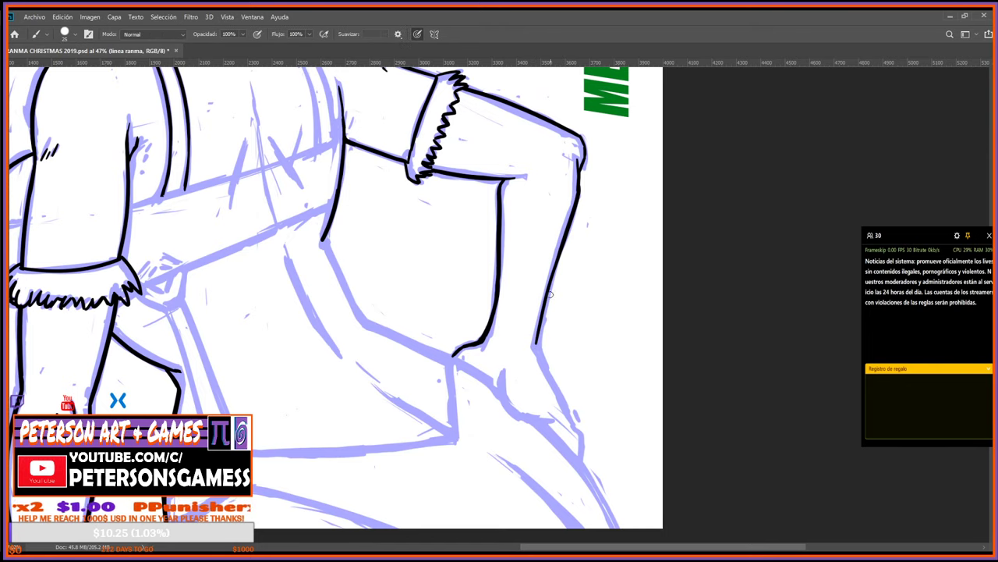
{"action": "key", "text": "e"}
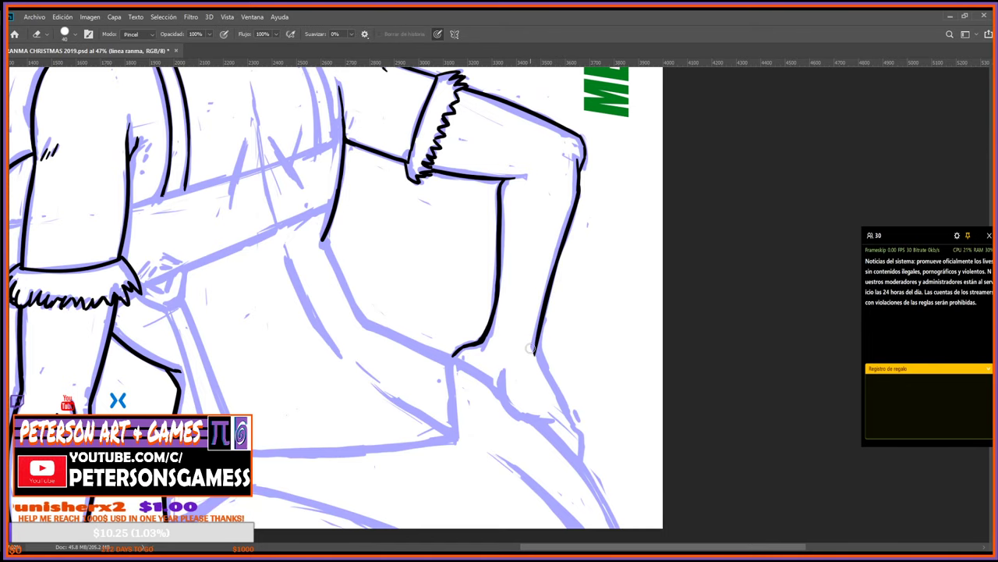
Ink the outer edge of the hand from the wrist toward the fingers.
{"action": "key", "text": "b"}
{"action": "mouse_move", "coordinate": [535, 345]}
{"action": "left_mouse_down"}
{"action": "mouse_move", "coordinate": [552, 379]}
{"action": "mouse_move", "coordinate": [656, 370]}
{"action": "mouse_move", "coordinate": [681, 118]}
{"action": "left_mouse_up"}
{"action": "key", "text": "r"}
{"action": "key", "text": "e"}
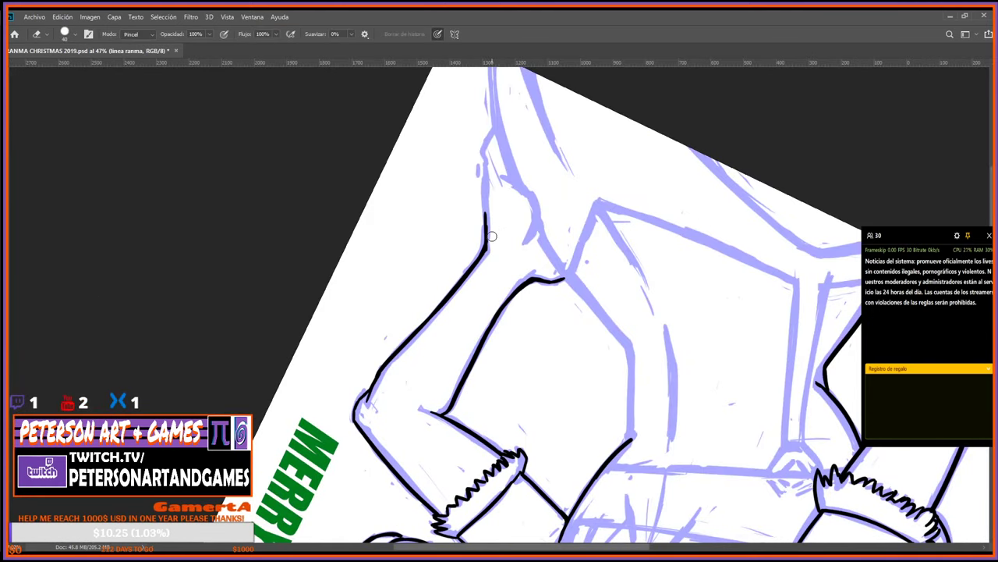
{"action": "key", "text": "b"}
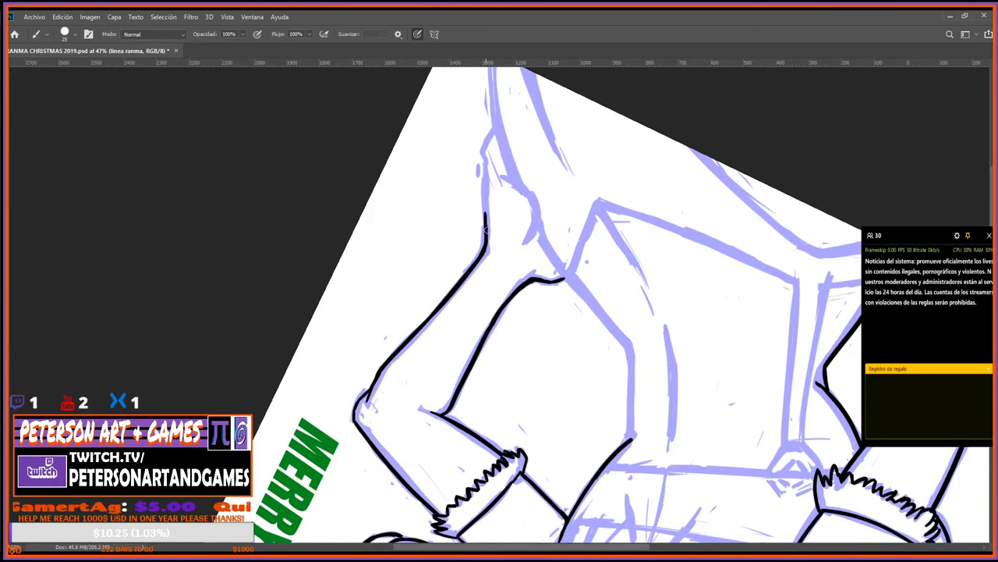
{"action": "left_click_drag", "start_coordinate": [485, 234], "coordinate": [483, 184]}
{"action": "key", "text": "r"}
{"action": "mouse_move", "coordinate": [633, 254]}
{"action": "left_mouse_down"}
{"action": "mouse_move", "coordinate": [645, 248]}
{"action": "mouse_move", "coordinate": [624, 406]}
{"action": "mouse_move", "coordinate": [551, 517]}
{"action": "left_mouse_up"}
{"action": "key", "text": "b"}
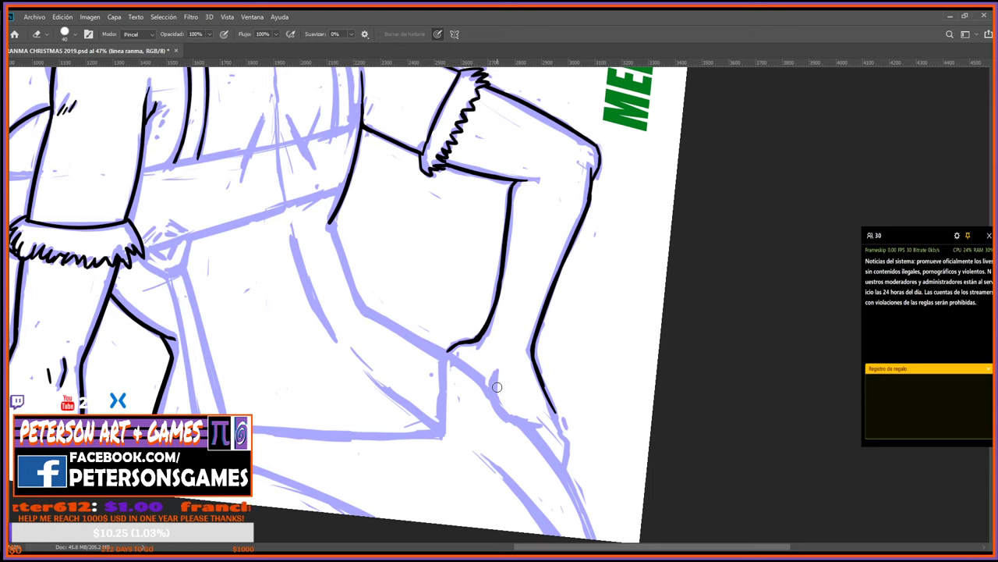
Thicken the hand's outer edge and extend it around the small bend to the sketched body contour.
{"action": "key", "text": "b"}
{"action": "key", "text": "e"}
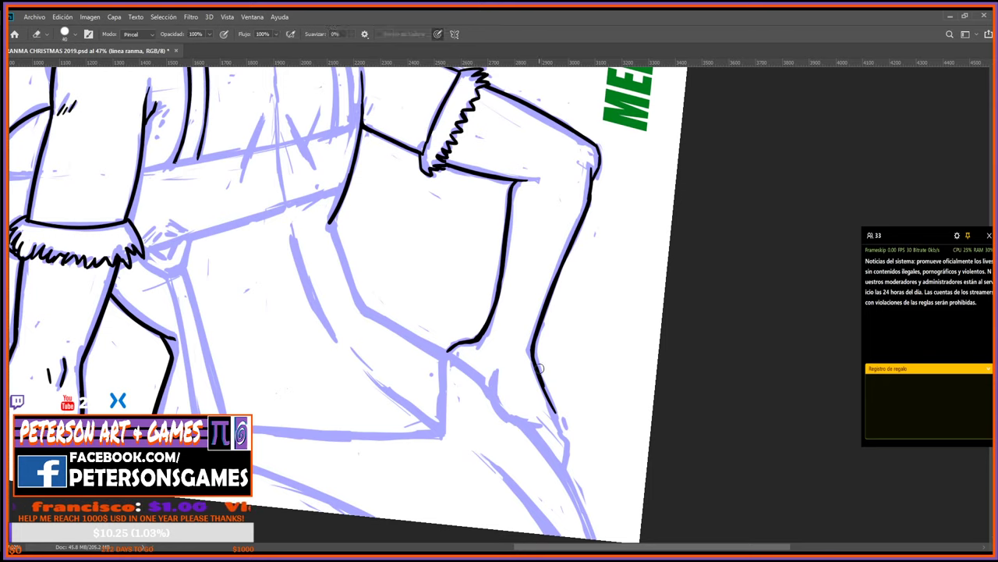
{"action": "key", "text": "b"}
{"action": "left_click_drag", "start_coordinate": [535, 361], "coordinate": [567, 469]}
{"action": "key", "text": "e"}
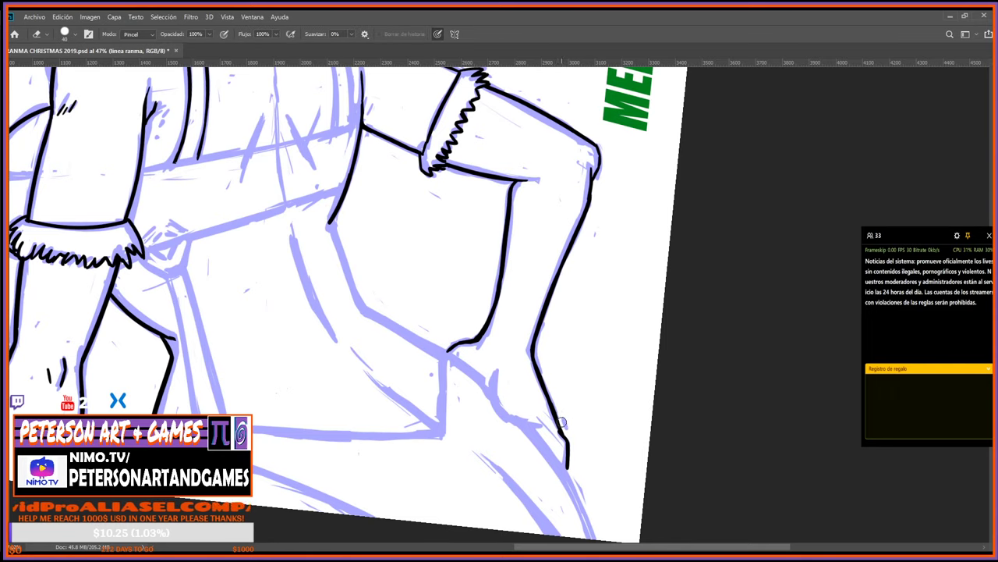
Clean up the small bend near the far end of the hand's outer edge.
{"action": "key", "text": "r"}
{"action": "mouse_move", "coordinate": [562, 422]}
{"action": "left_mouse_down"}
{"action": "mouse_move", "coordinate": [454, 195]}
{"action": "mouse_move", "coordinate": [459, 223]}
{"action": "left_mouse_up"}
{"action": "key", "text": "b"}
{"action": "key", "text": "e"}
{"action": "left_click_drag", "start_coordinate": [442, 179], "coordinate": [455, 225]}
{"action": "key", "text": "b"}
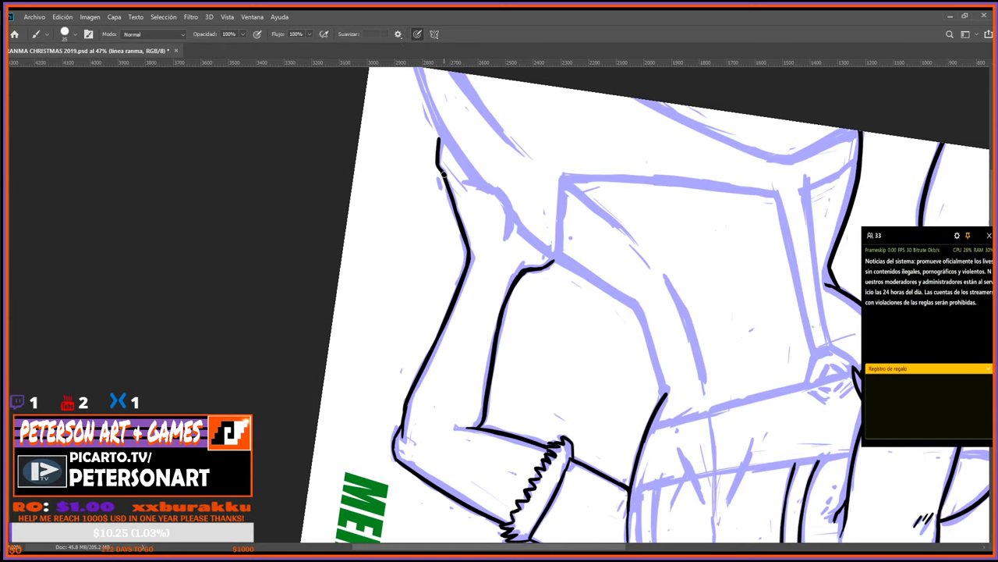
Touch up the elbow's outer corner, closing the line between the upper arm and the forearm.
{"action": "key", "text": "r"}
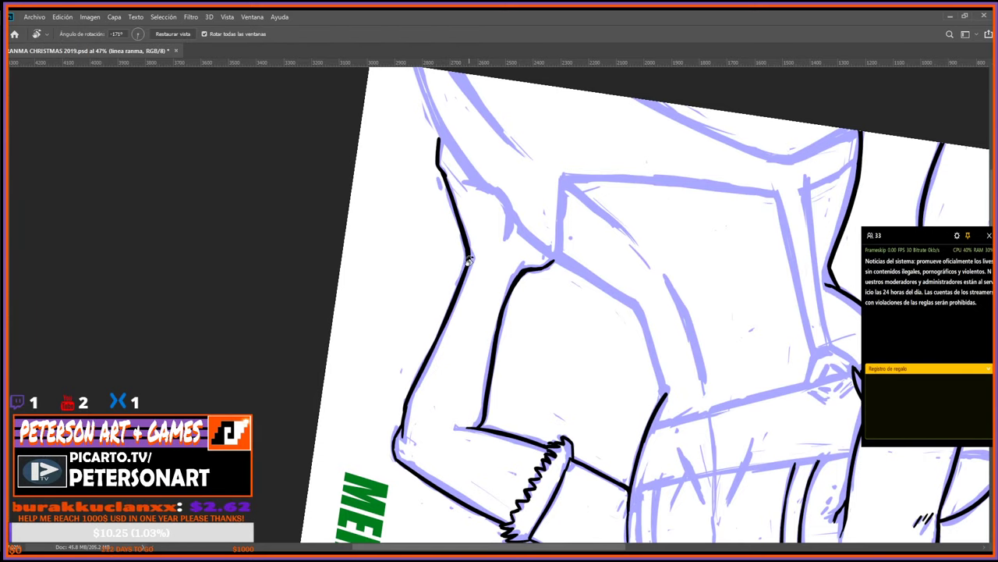
{"action": "mouse_move", "coordinate": [468, 260]}
{"action": "left_mouse_down"}
{"action": "mouse_move", "coordinate": [593, 234]}
{"action": "mouse_move", "coordinate": [551, 324]}
{"action": "left_mouse_up"}
{"action": "key", "text": "b"}
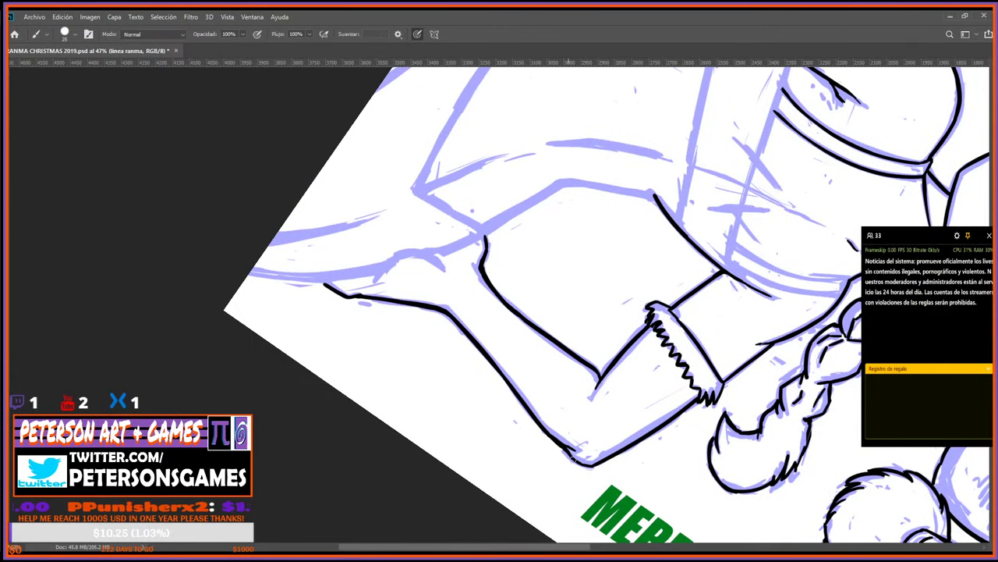
{"action": "left_click_drag", "start_coordinate": [574, 458], "coordinate": [589, 466]}
{"action": "key", "text": "r"}
{"action": "mouse_move", "coordinate": [686, 405]}
{"action": "left_mouse_down"}
{"action": "mouse_move", "coordinate": [729, 367]}
{"action": "mouse_move", "coordinate": [826, 79]}
{"action": "left_mouse_up"}
{"action": "left_click_drag", "start_coordinate": [709, 363], "coordinate": [700, 159]}
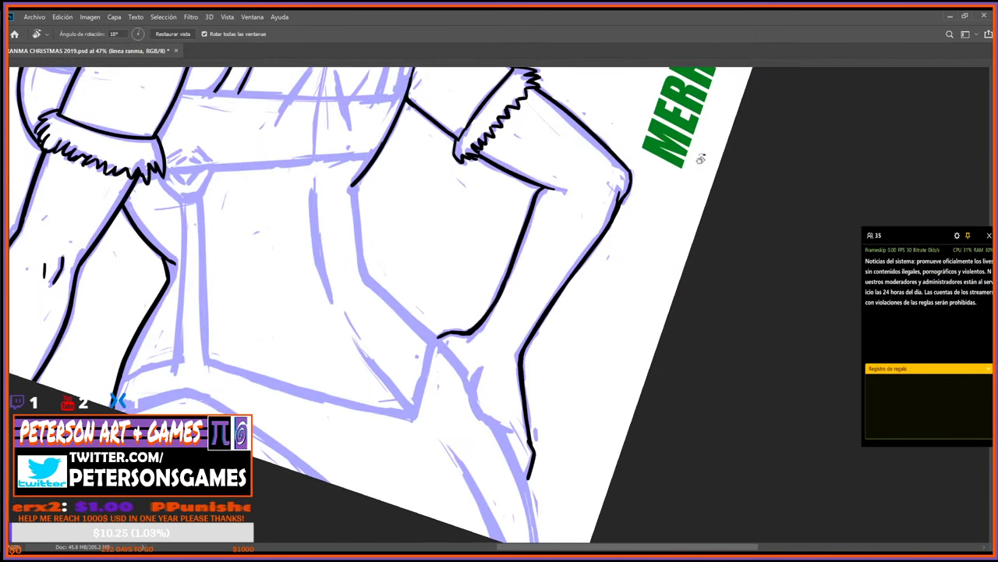
Ink the hand's remaining curved edge where the palm and thumb rest on the hip, following the blue sketch.
{"action": "key", "text": "b"}
{"action": "key", "text": "r"}
{"action": "mouse_move", "coordinate": [587, 364]}
{"action": "left_mouse_down"}
{"action": "mouse_move", "coordinate": [604, 252]}
{"action": "mouse_move", "coordinate": [572, 368]}
{"action": "left_mouse_up"}
{"action": "key", "text": "b"}
{"action": "mouse_move", "coordinate": [488, 370]}
{"action": "left_mouse_down"}
{"action": "mouse_move", "coordinate": [483, 404]}
{"action": "mouse_move", "coordinate": [525, 432]}
{"action": "mouse_move", "coordinate": [629, 290]}
{"action": "mouse_move", "coordinate": [604, 227]}
{"action": "left_mouse_up"}
{"action": "key", "text": "r"}
{"action": "key", "text": "e"}
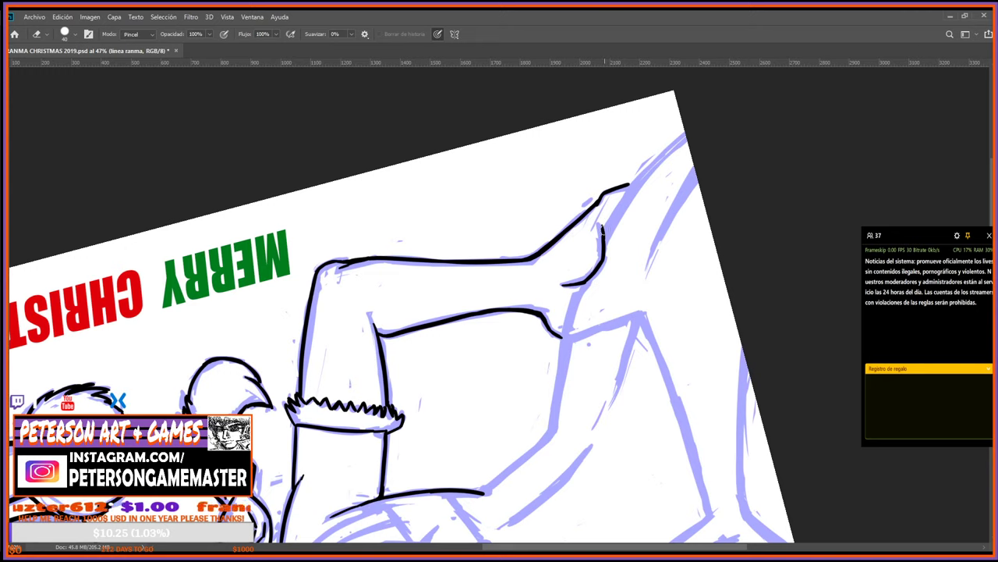
Ink the hip contour on both sides of the hand, out to the canvas edge and toward the waist bend.
{"action": "key", "text": "b"}
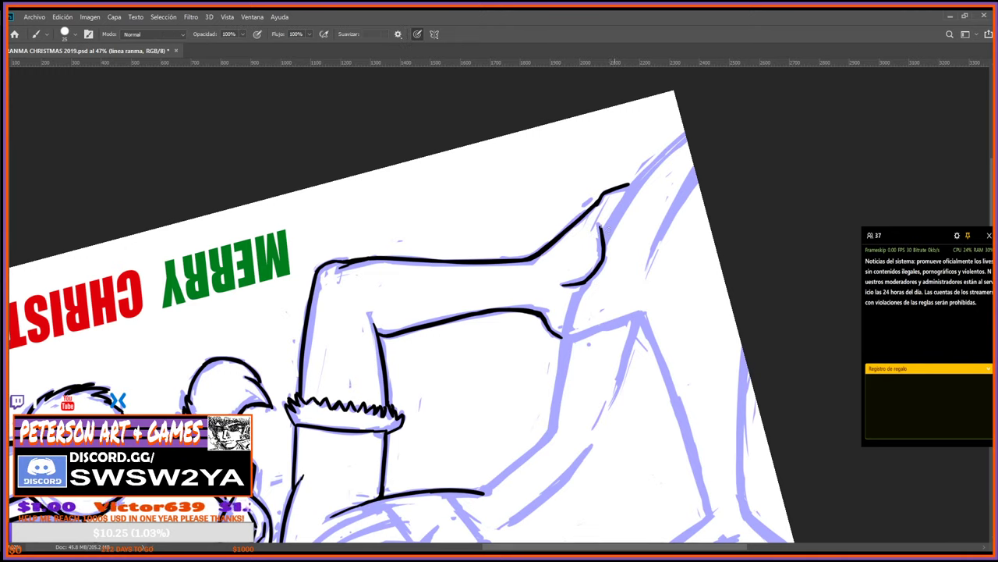
{"action": "mouse_move", "coordinate": [602, 238]}
{"action": "left_mouse_down"}
{"action": "mouse_move", "coordinate": [620, 199]}
{"action": "mouse_move", "coordinate": [686, 134]}
{"action": "left_mouse_up"}
{"action": "mouse_move", "coordinate": [577, 291]}
{"action": "left_mouse_down"}
{"action": "mouse_move", "coordinate": [556, 448]}
{"action": "mouse_move", "coordinate": [613, 423]}
{"action": "left_mouse_up"}
Thicken and clean up the hip contour between the hand and the waist bend.
{"action": "key", "text": "r"}
{"action": "key", "text": "e"}
{"action": "left_click_drag", "start_coordinate": [585, 349], "coordinate": [605, 415]}
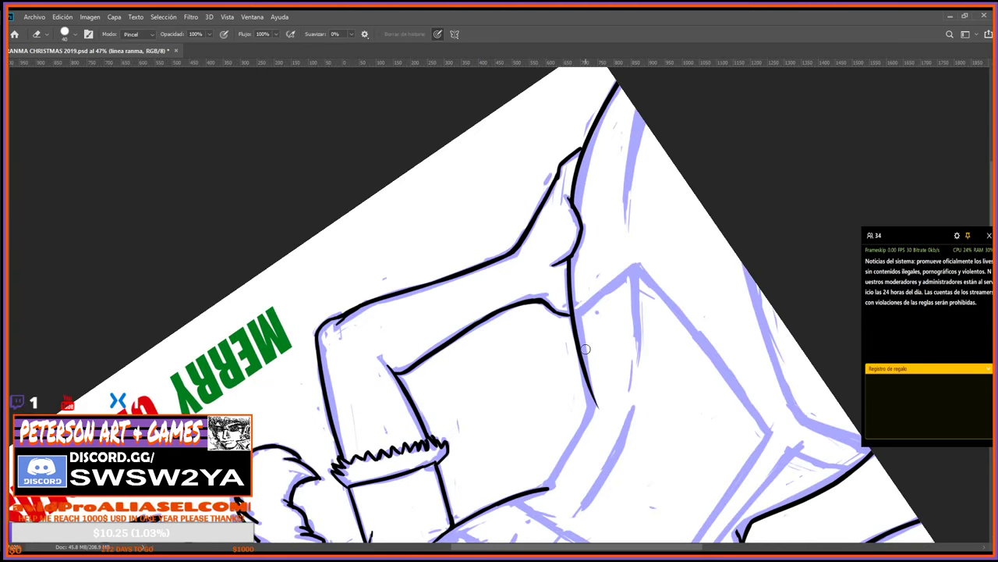
{"action": "key", "text": "b"}
{"action": "left_click_drag", "start_coordinate": [581, 360], "coordinate": [596, 410]}
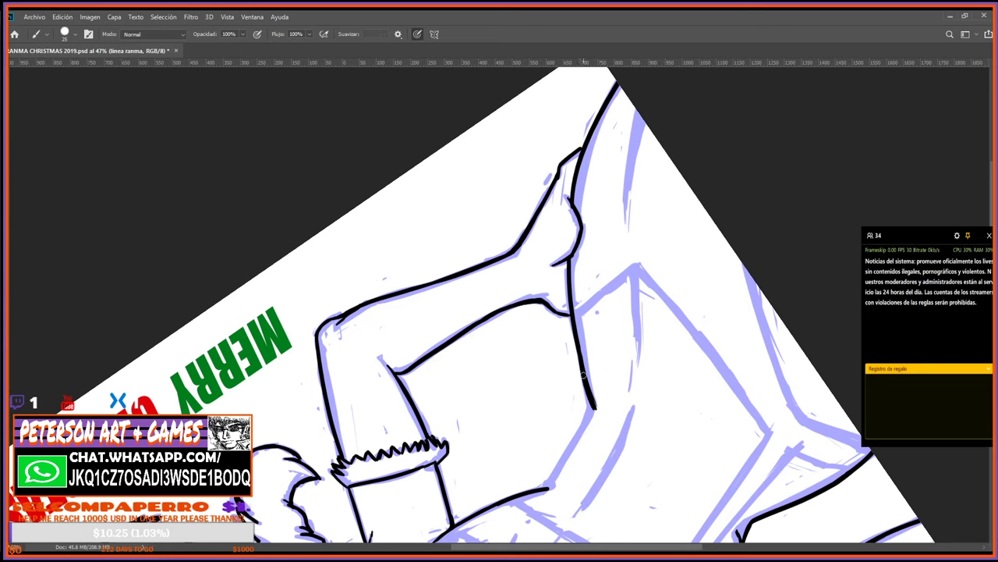
{"action": "key", "text": "e"}
Ink the short line from the hip contour beside the wrist to the corner of the dress's back panel and tidy its tip.
{"action": "key", "text": "r"}
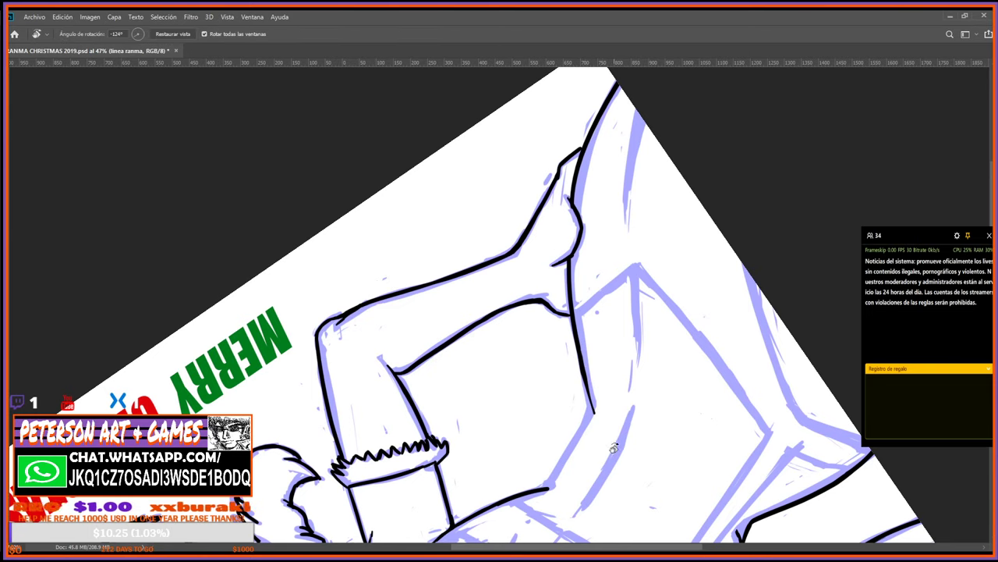
{"action": "mouse_move", "coordinate": [593, 392]}
{"action": "left_mouse_down"}
{"action": "mouse_move", "coordinate": [562, 436]}
{"action": "mouse_move", "coordinate": [499, 437]}
{"action": "mouse_move", "coordinate": [454, 391]}
{"action": "left_mouse_up"}
{"action": "key", "text": "b"}
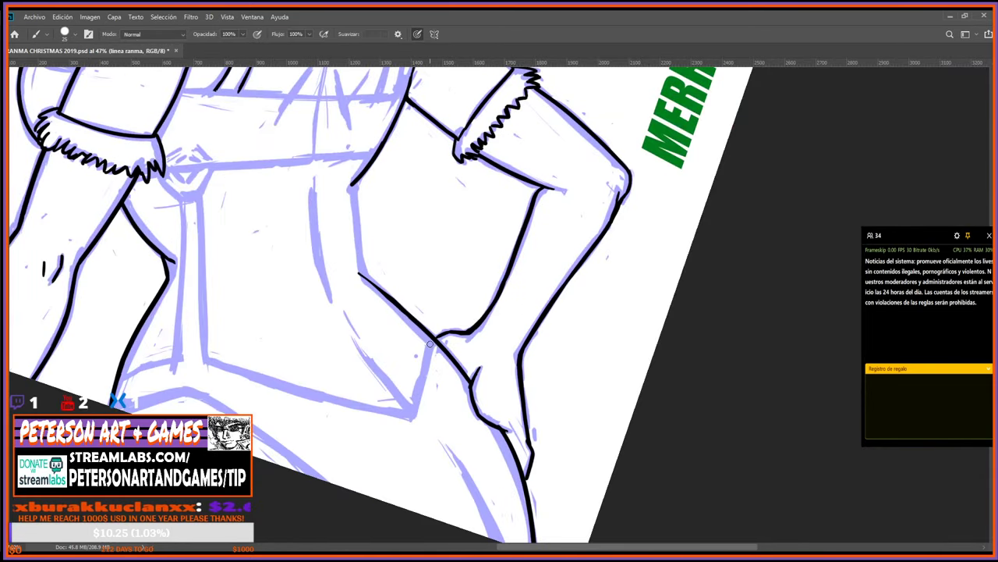
{"action": "mouse_move", "coordinate": [436, 339]}
{"action": "left_mouse_down"}
{"action": "mouse_move", "coordinate": [411, 415]}
{"action": "mouse_move", "coordinate": [407, 389]}
{"action": "mouse_move", "coordinate": [792, 177]}
{"action": "left_mouse_up"}
{"action": "key", "text": "r"}
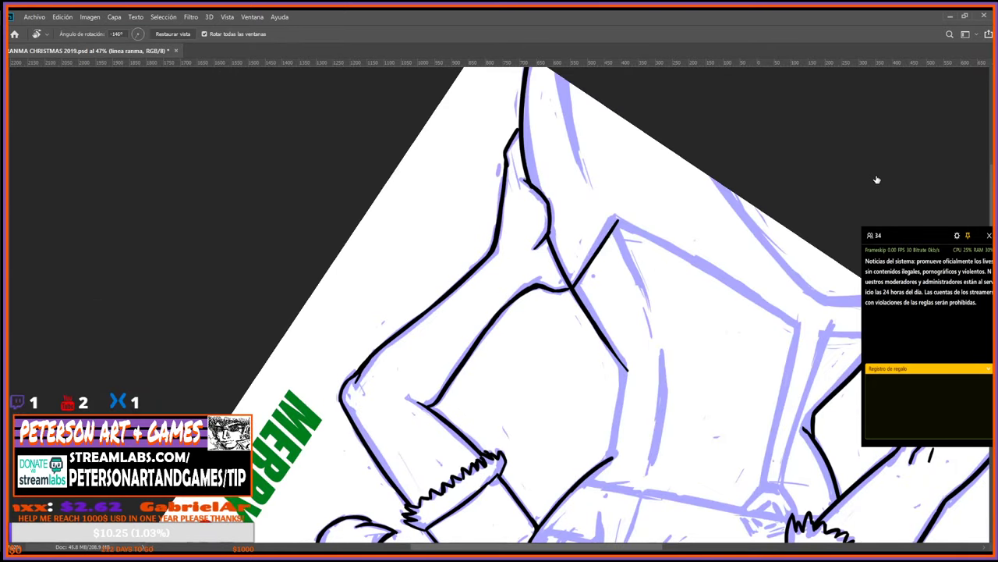
{"action": "key", "text": "b"}
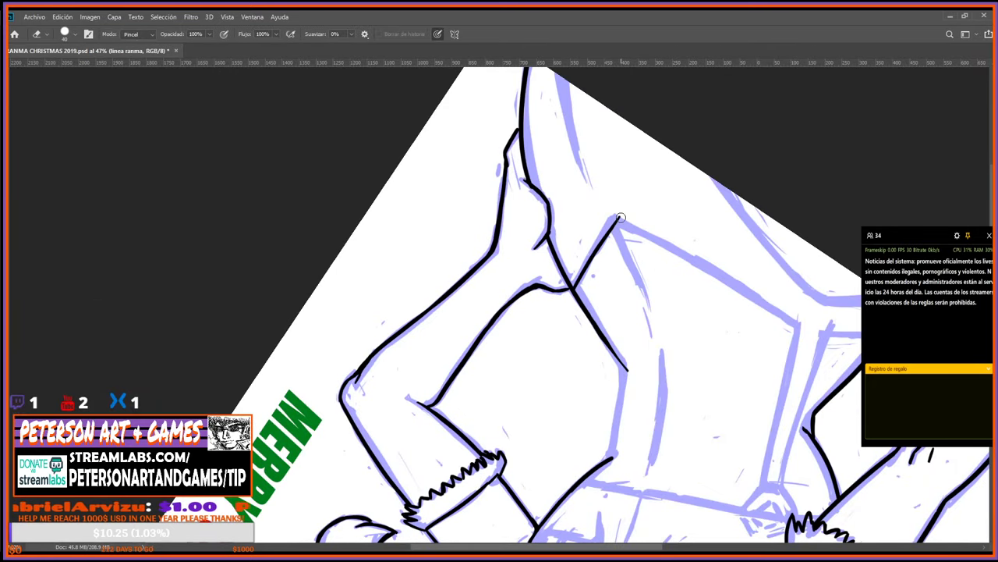
{"action": "left_click_drag", "start_coordinate": [594, 254], "coordinate": [612, 223]}
Extend and thicken the end of the hip contour up to the bend at the waist.
{"action": "key", "text": "r"}
{"action": "mouse_move", "coordinate": [617, 447]}
{"action": "left_mouse_down"}
{"action": "mouse_move", "coordinate": [684, 286]}
{"action": "mouse_move", "coordinate": [609, 208]}
{"action": "mouse_move", "coordinate": [587, 440]}
{"action": "left_mouse_up"}
{"action": "key", "text": "b"}
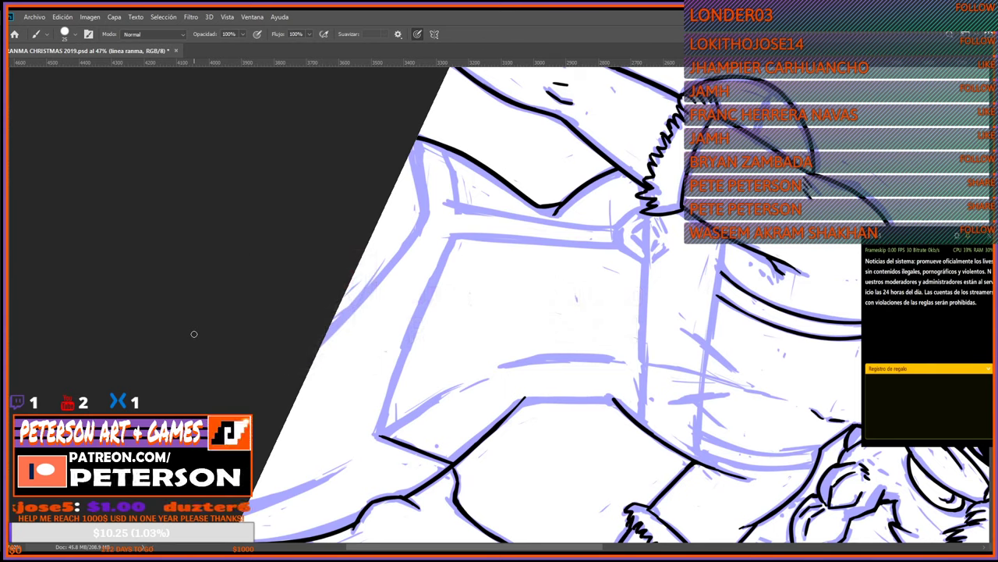
{"action": "key", "text": "r"}
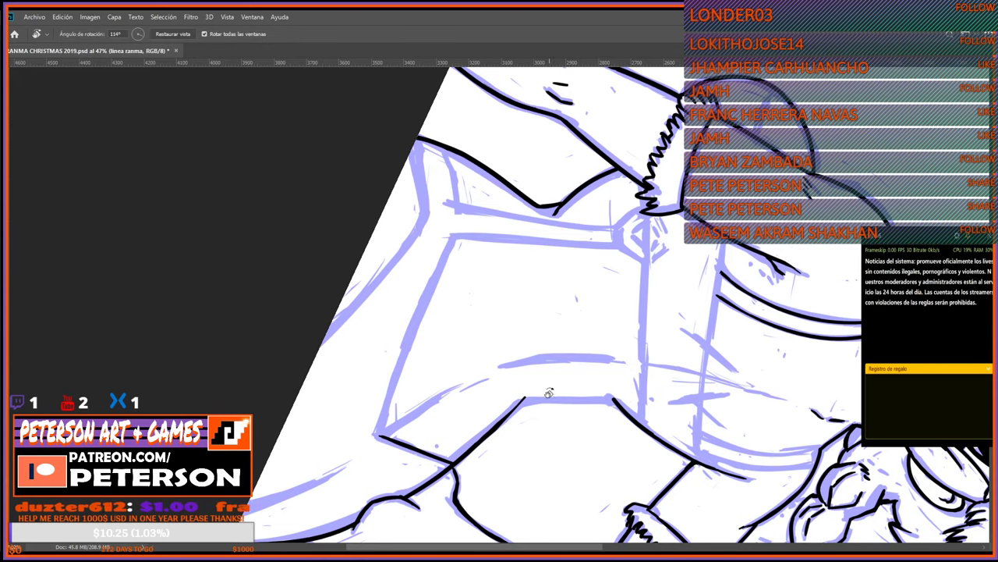
{"action": "left_click_drag", "start_coordinate": [534, 465], "coordinate": [650, 341]}
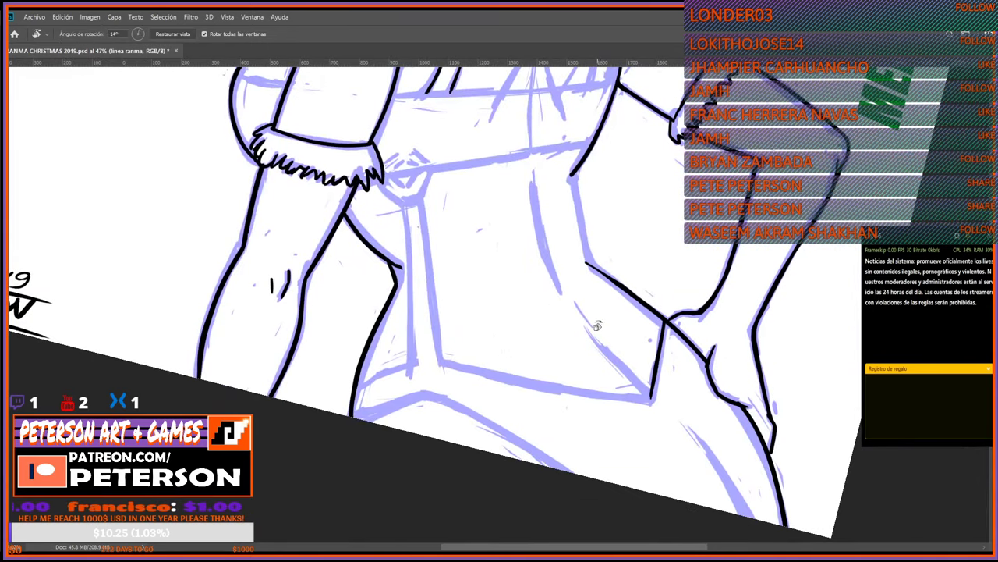
{"action": "key", "text": "b"}
{"action": "key", "text": "e"}
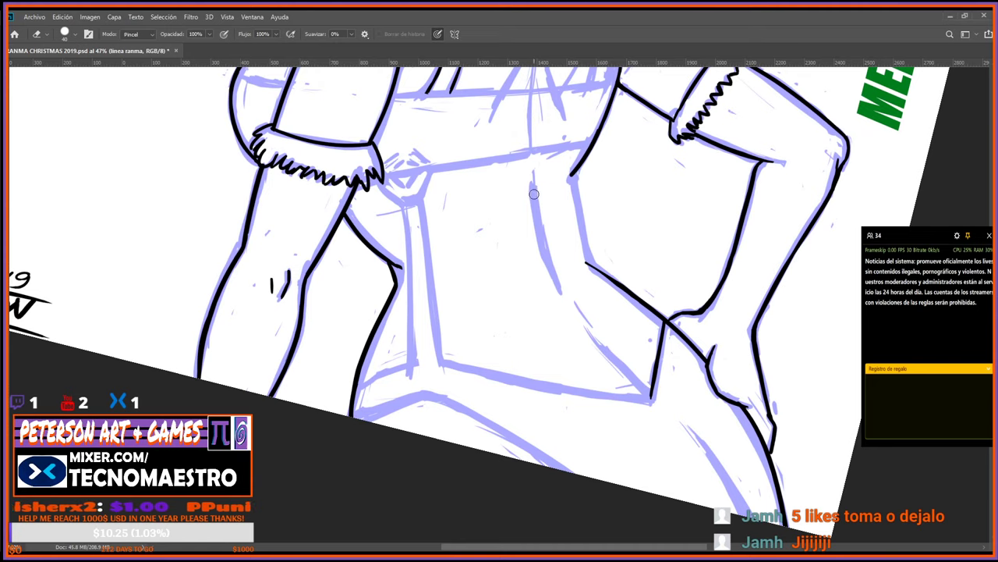
{"action": "key", "text": "b"}
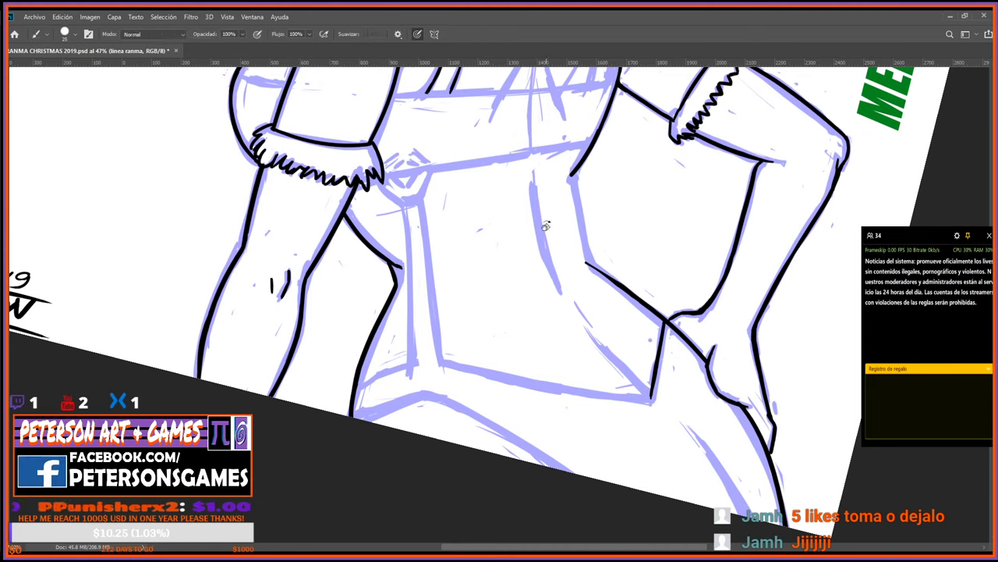
{"action": "key", "text": "r"}
{"action": "mouse_move", "coordinate": [438, 303]}
{"action": "left_mouse_down"}
{"action": "mouse_move", "coordinate": [507, 366]}
{"action": "mouse_move", "coordinate": [573, 352]}
{"action": "left_mouse_up"}
{"action": "key", "text": "b"}
{"action": "key", "text": "e"}
{"action": "key", "text": "b"}
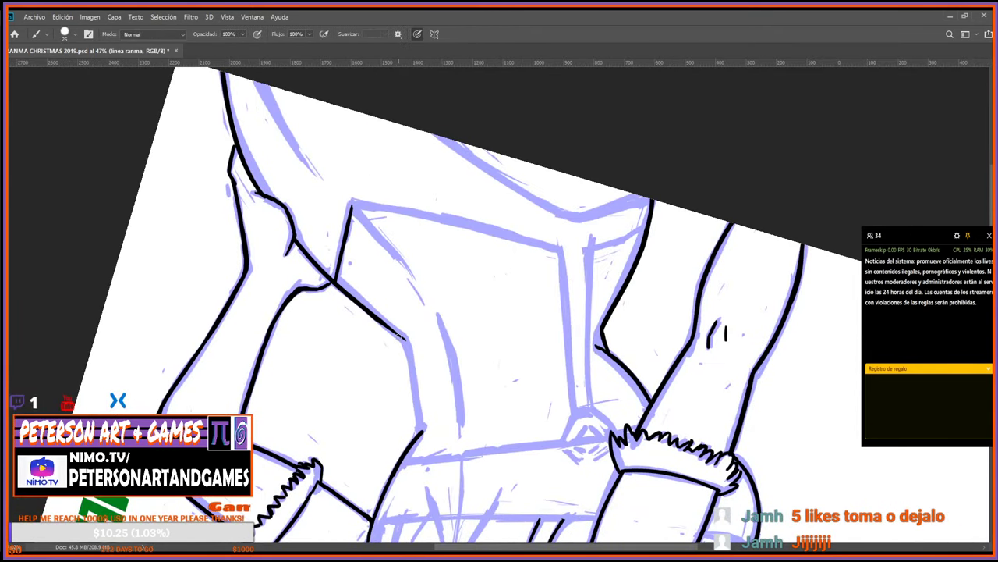
{"action": "left_click_drag", "start_coordinate": [394, 330], "coordinate": [408, 343]}
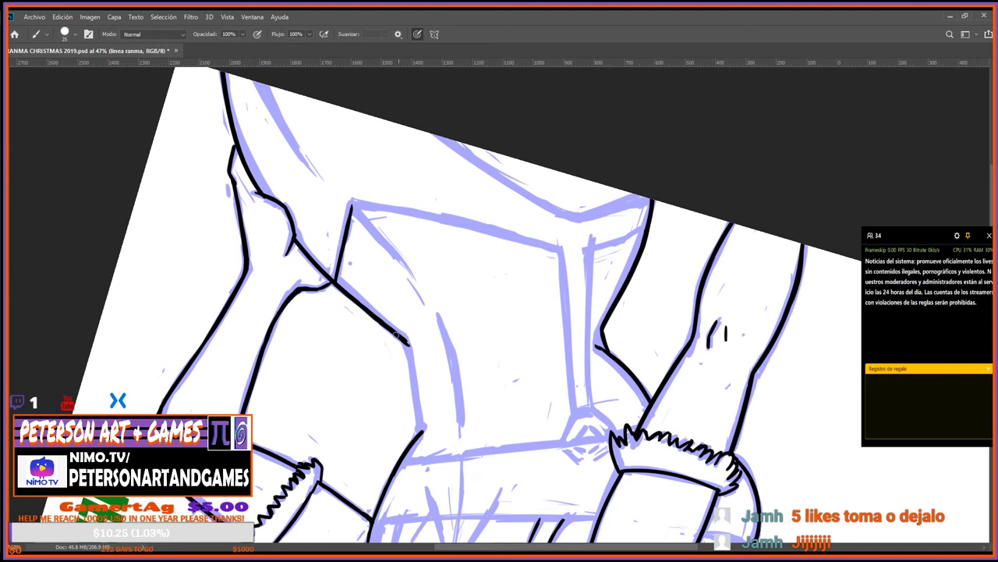
Ink the waist contour from the hip bend up to the end of the inked upper-back line.
{"action": "key", "text": "r"}
{"action": "left_click_drag", "start_coordinate": [402, 339], "coordinate": [683, 152]}
{"action": "key", "text": "b"}
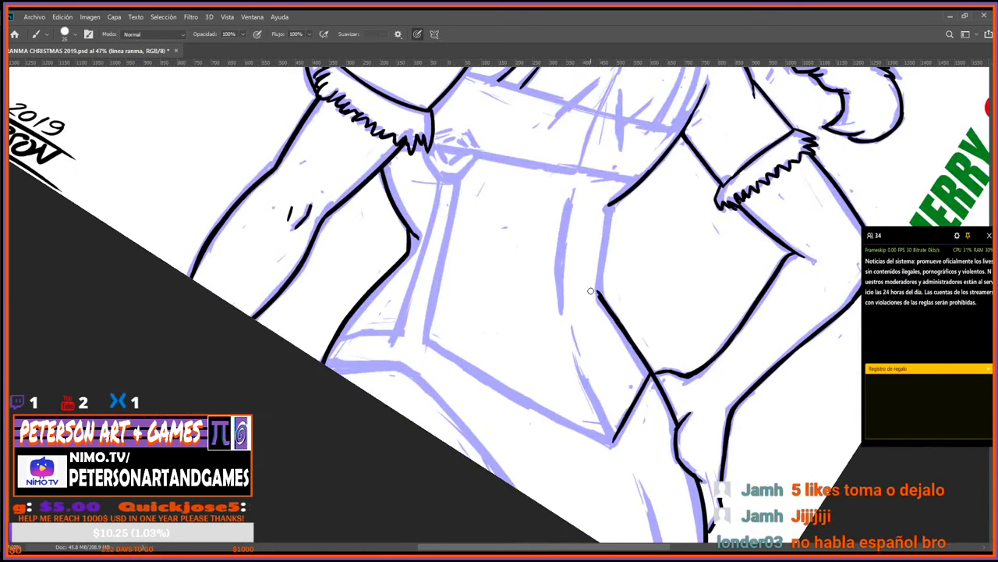
{"action": "mouse_move", "coordinate": [597, 297]}
{"action": "left_mouse_down"}
{"action": "mouse_move", "coordinate": [604, 200]}
{"action": "mouse_move", "coordinate": [601, 336]}
{"action": "mouse_move", "coordinate": [588, 288]}
{"action": "mouse_move", "coordinate": [414, 258]}
{"action": "mouse_move", "coordinate": [423, 422]}
{"action": "left_mouse_up"}
Clean up and thicken the new waist contour, and touch up the corner of the opposite body contour.
{"action": "key", "text": "e"}
{"action": "key", "text": "r"}
{"action": "key", "text": "e"}
{"action": "key", "text": "b"}
{"action": "key", "text": "e"}
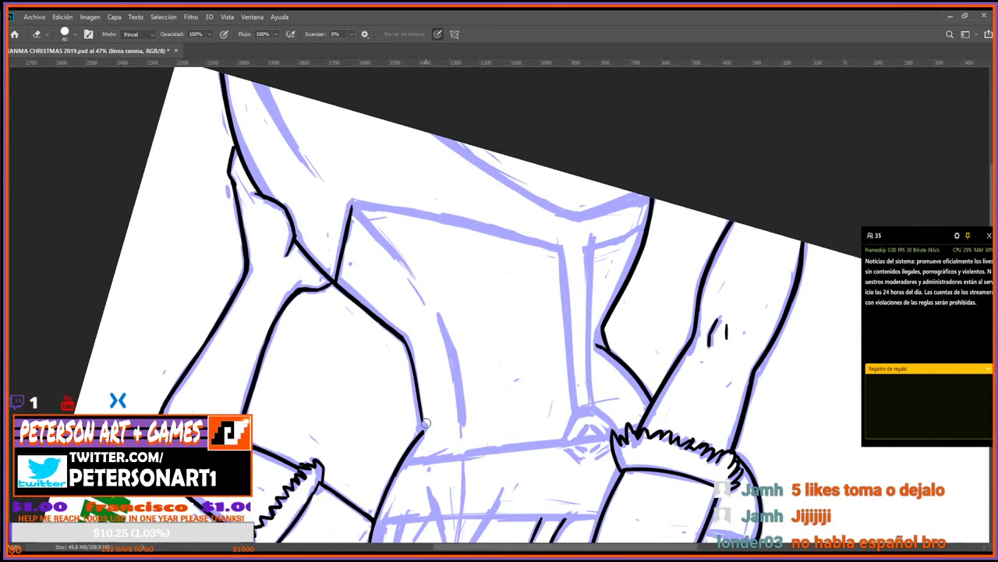
{"action": "key", "text": "b"}
{"action": "left_click_drag", "start_coordinate": [405, 343], "coordinate": [422, 425]}
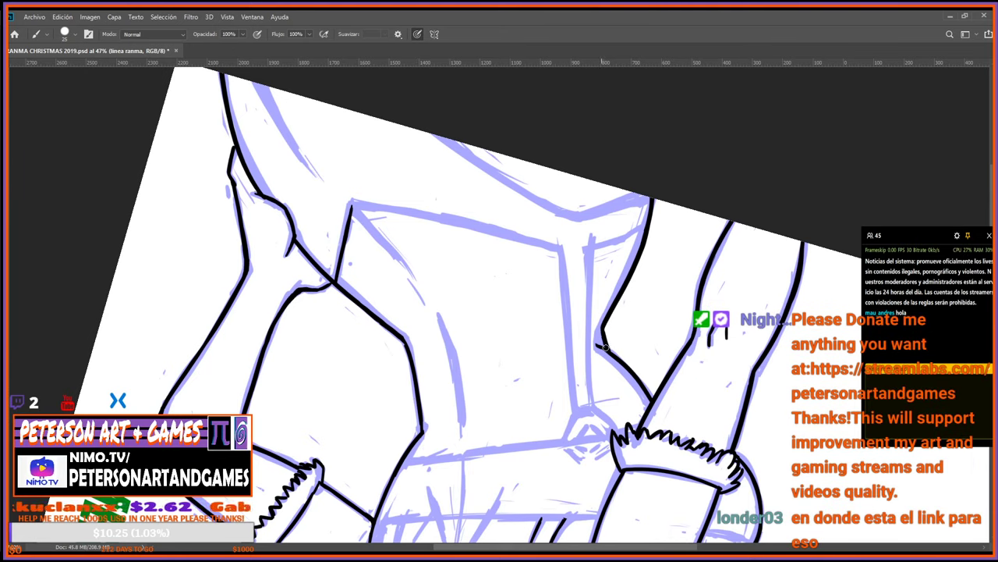
{"action": "key", "text": "e"}
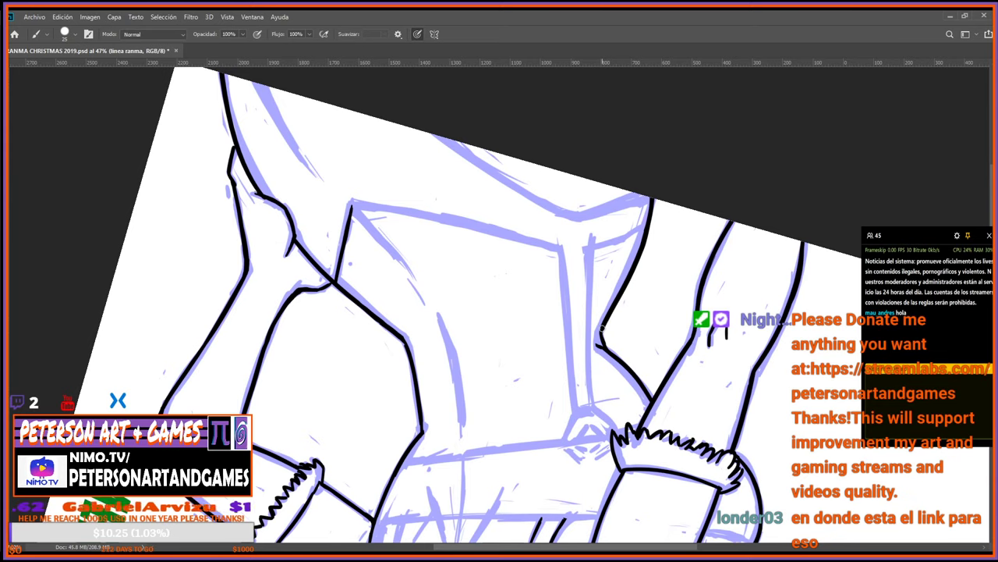
Examine the whole illustration upright, checking the inked lines against the remaining blue sketch.
{"action": "key", "text": "r"}
{"action": "left_click_drag", "start_coordinate": [574, 487], "coordinate": [714, 231]}
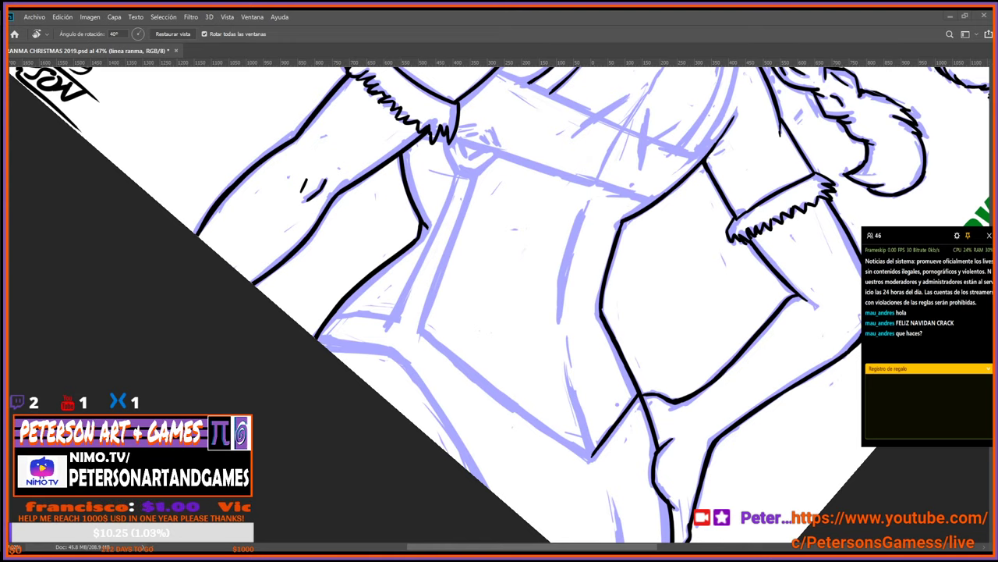
{"action": "scroll", "coordinate": [277, 169], "scroll_direction": "down", "scroll_amount": 5}
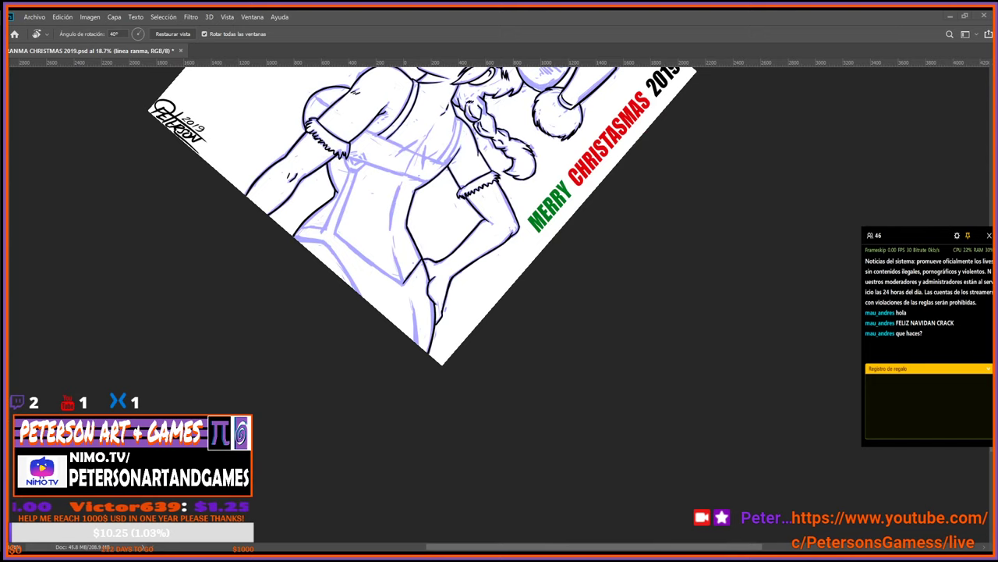
{"action": "scroll", "coordinate": [500, 304], "scroll_direction": "down", "scroll_amount": 1}
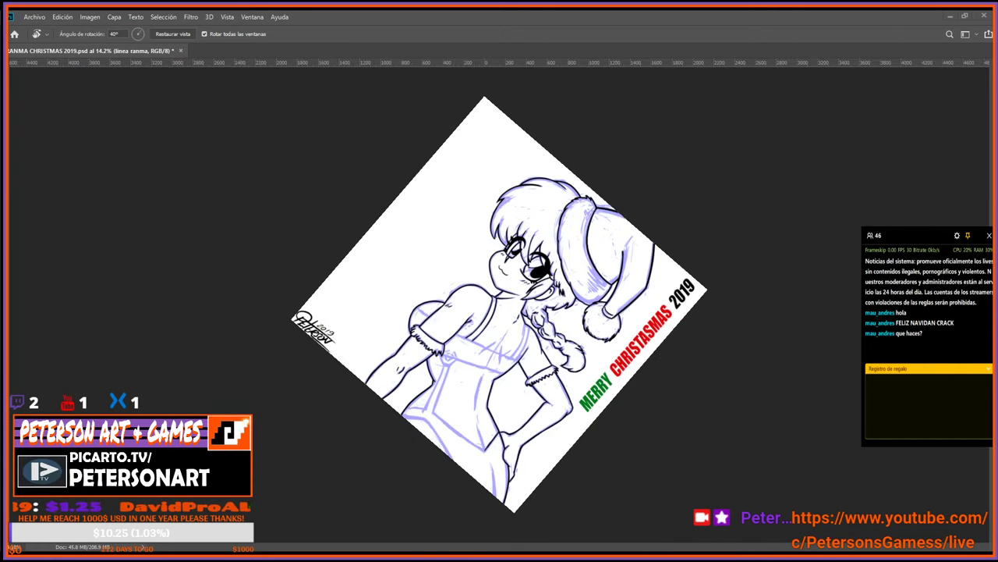
{"action": "key", "text": "Escape"}
{"action": "scroll", "coordinate": [680, 216], "scroll_direction": "up", "scroll_amount": 2}
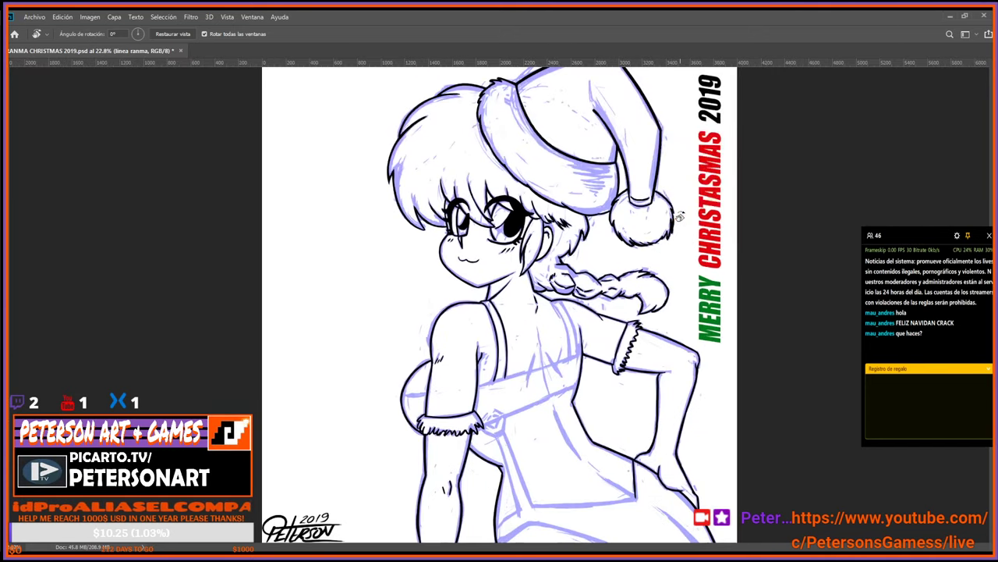
{"action": "scroll", "coordinate": [699, 182], "scroll_direction": "up", "scroll_amount": 1}
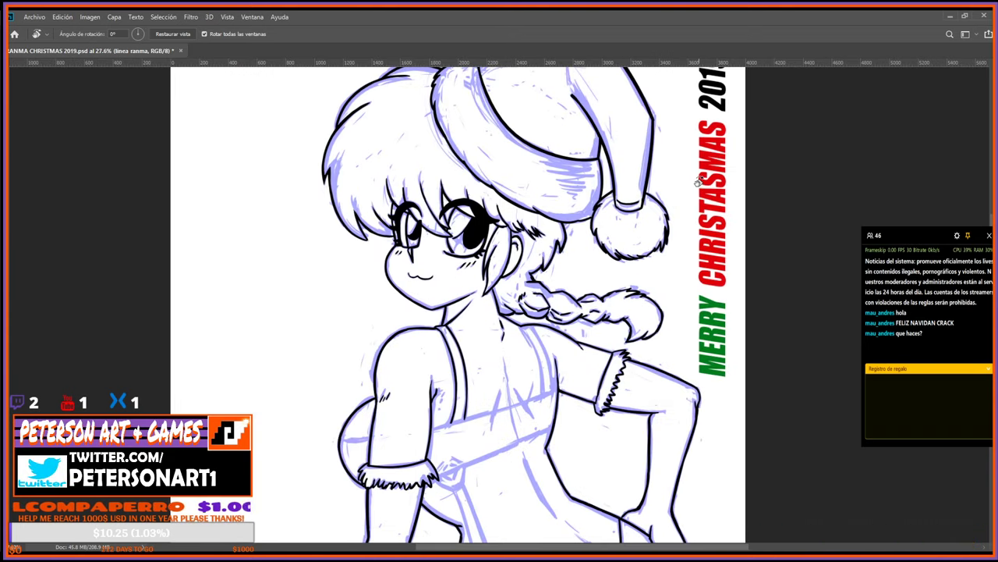
{"action": "scroll", "coordinate": [699, 182], "scroll_direction": "down", "scroll_amount": 2}
{"action": "scroll", "coordinate": [682, 195], "scroll_direction": "up", "scroll_amount": 2}
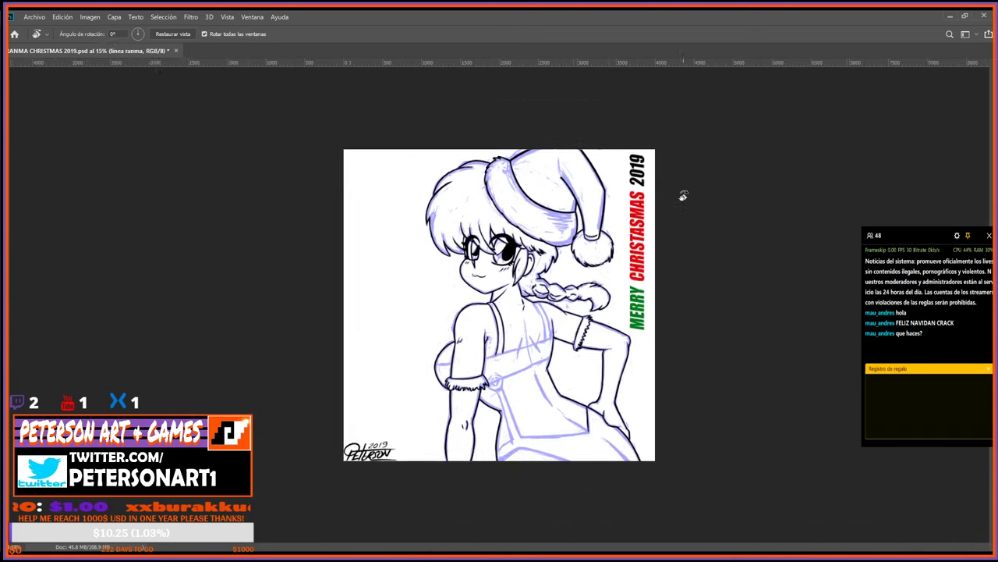
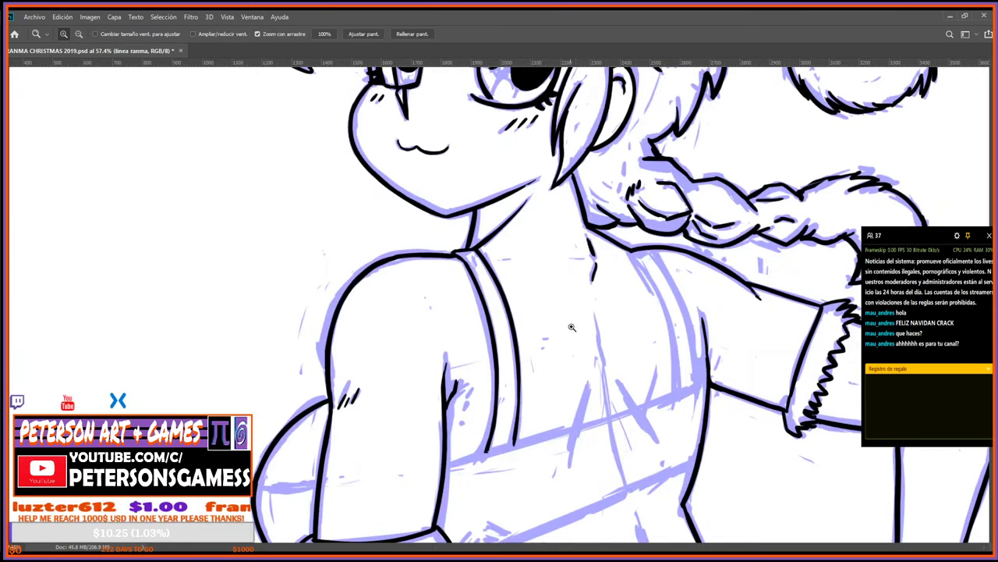
Ink the outer line of the dress strap nearest the braid and clean up its end at the dress edge.
{"action": "scroll", "coordinate": [500, 333], "scroll_direction": "up", "scroll_amount": 3}
{"action": "mouse_move", "coordinate": [532, 312]}
{"action": "left_mouse_down"}
{"action": "mouse_move", "coordinate": [468, 365]}
{"action": "mouse_move", "coordinate": [386, 403]}
{"action": "mouse_move", "coordinate": [405, 421]}
{"action": "mouse_move", "coordinate": [468, 292]}
{"action": "left_mouse_up"}
{"action": "key", "text": "r"}
{"action": "key", "text": "r"}
{"action": "left_click_drag", "start_coordinate": [567, 430], "coordinate": [537, 379]}
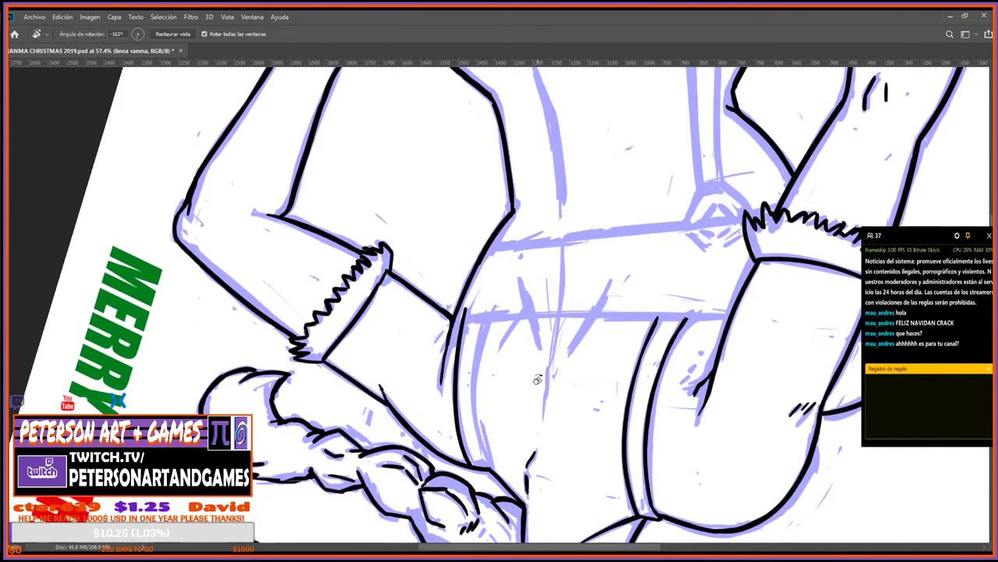
{"action": "key", "text": "e"}
{"action": "left_click_drag", "start_coordinate": [467, 309], "coordinate": [461, 335]}
Ink the inner line of the strap nearest the braid and trim its end at the dress's upper edge.
{"action": "key", "text": "r"}
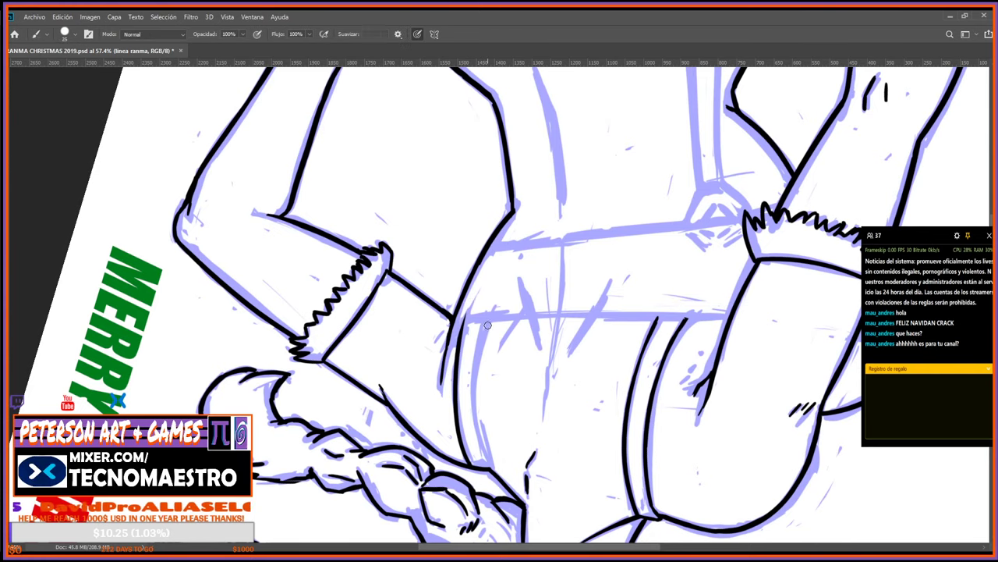
{"action": "left_click_drag", "start_coordinate": [644, 378], "coordinate": [560, 238]}
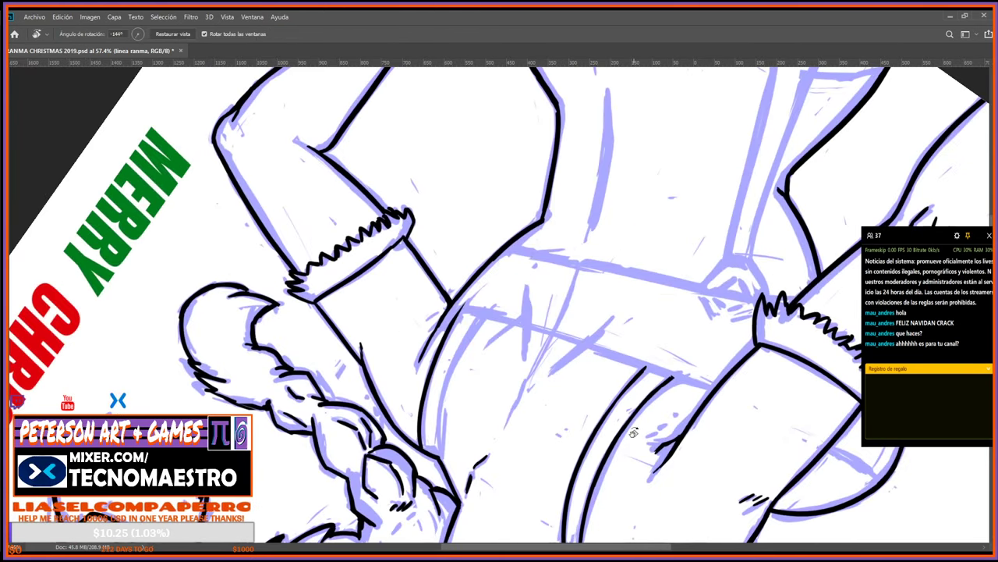
{"action": "key", "text": "b"}
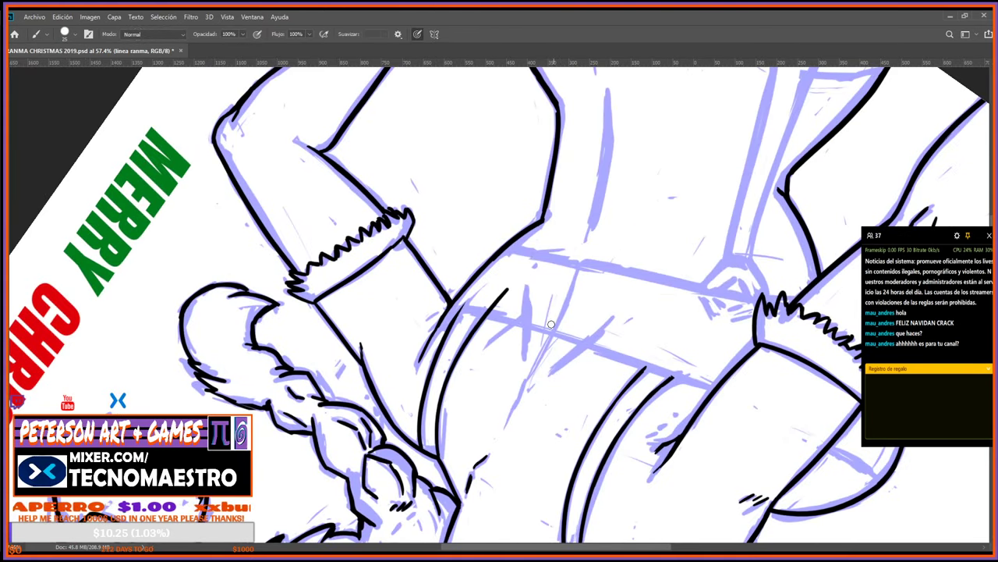
{"action": "key", "text": "r"}
{"action": "left_click_drag", "start_coordinate": [487, 367], "coordinate": [439, 318]}
{"action": "key", "text": "e"}
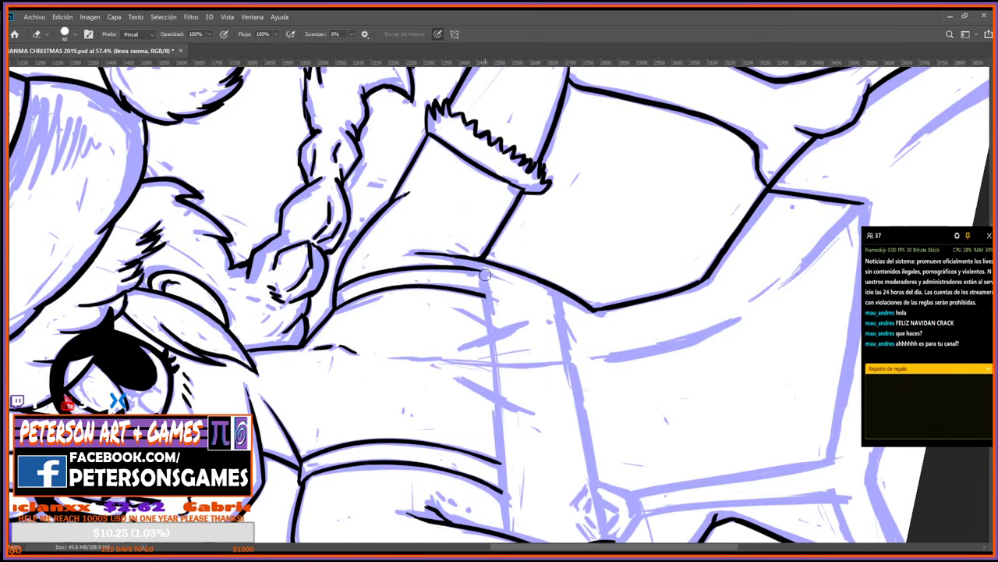
Ink the dress's upper back edge from the side contour past both straps to the opposite arm.
{"action": "key", "text": "r"}
{"action": "mouse_move", "coordinate": [483, 272]}
{"action": "left_mouse_down"}
{"action": "mouse_move", "coordinate": [530, 265]}
{"action": "mouse_move", "coordinate": [640, 289]}
{"action": "mouse_move", "coordinate": [715, 337]}
{"action": "mouse_move", "coordinate": [675, 345]}
{"action": "left_mouse_up"}
{"action": "key", "text": "b"}
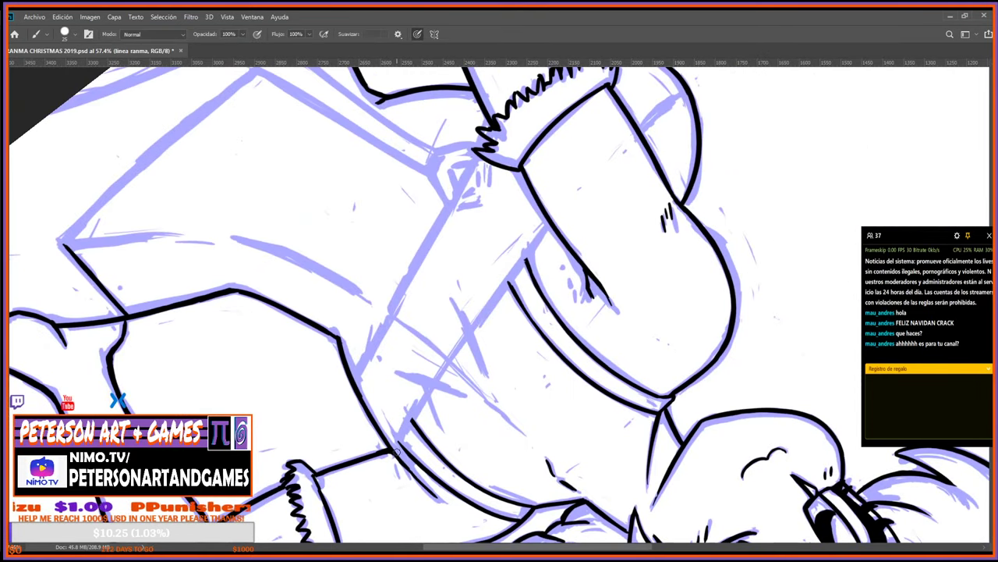
{"action": "left_click_drag", "start_coordinate": [396, 453], "coordinate": [531, 248]}
{"action": "key", "text": "ctrl+z"}
{"action": "mouse_move", "coordinate": [399, 449]}
{"action": "left_mouse_down"}
{"action": "mouse_move", "coordinate": [422, 402]}
{"action": "mouse_move", "coordinate": [546, 228]}
{"action": "left_mouse_up"}
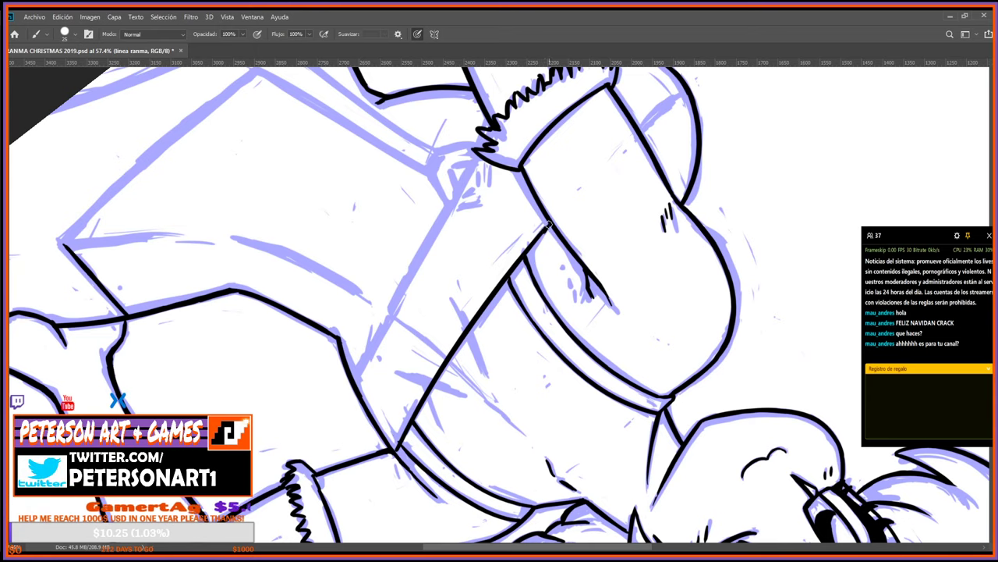
Ink the lower edge of the dress's back band from the furry cuff across to the waist contour.
{"action": "key", "text": "r"}
{"action": "mouse_move", "coordinate": [388, 365]}
{"action": "left_mouse_down"}
{"action": "mouse_move", "coordinate": [452, 406]}
{"action": "mouse_move", "coordinate": [592, 398]}
{"action": "mouse_move", "coordinate": [664, 363]}
{"action": "left_mouse_up"}
{"action": "key", "text": "r"}
{"action": "left_click_drag", "start_coordinate": [557, 469], "coordinate": [437, 98]}
{"action": "left_click_drag", "start_coordinate": [463, 396], "coordinate": [538, 397]}
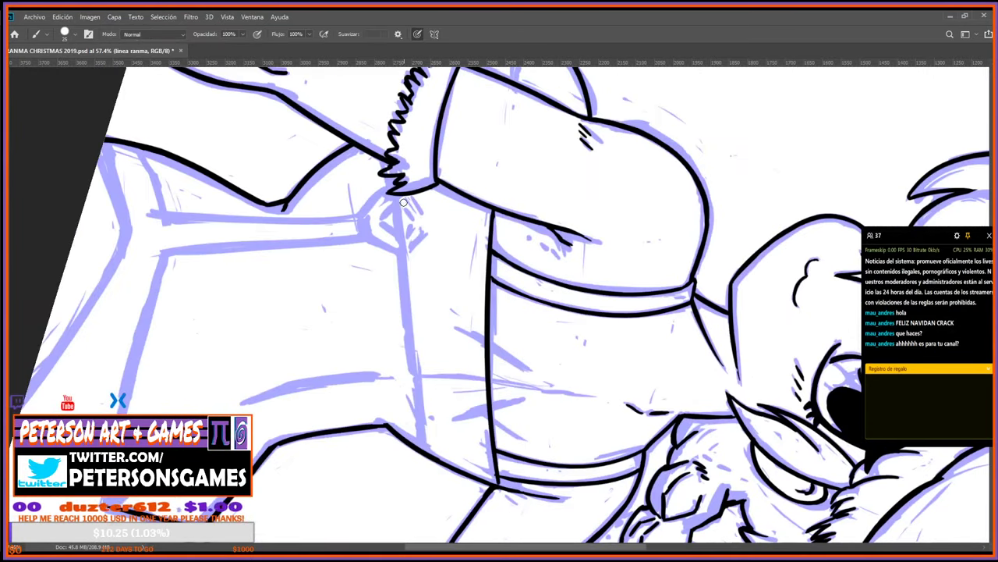
{"action": "left_click_drag", "start_coordinate": [396, 196], "coordinate": [420, 508]}
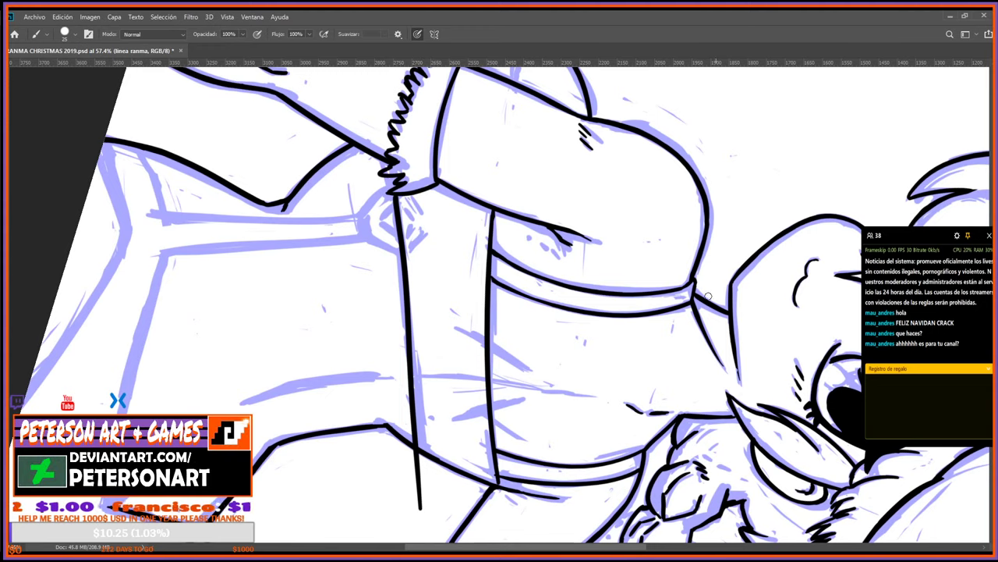
Trim the band line's overshoot past the waist contour and ink two short fold strokes across the band's upper edge.
{"action": "key", "text": "e"}
{"action": "mouse_move", "coordinate": [416, 450]}
{"action": "left_mouse_down"}
{"action": "mouse_move", "coordinate": [424, 509]}
{"action": "mouse_move", "coordinate": [685, 379]}
{"action": "mouse_move", "coordinate": [675, 508]}
{"action": "left_mouse_up"}
{"action": "key", "text": "r"}
{"action": "key", "text": "b"}
{"action": "mouse_move", "coordinate": [544, 248]}
{"action": "left_mouse_down"}
{"action": "mouse_move", "coordinate": [541, 334]}
{"action": "mouse_move", "coordinate": [541, 303]}
{"action": "left_mouse_up"}
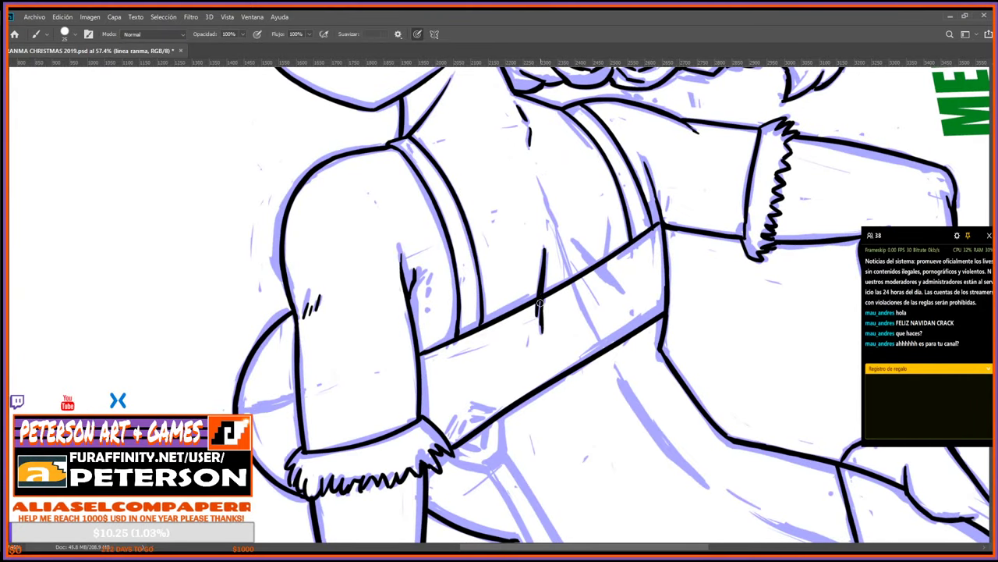
{"action": "key", "text": "r"}
{"action": "mouse_move", "coordinate": [733, 272]}
{"action": "left_mouse_down"}
{"action": "mouse_move", "coordinate": [601, 341]}
{"action": "mouse_move", "coordinate": [596, 377]}
{"action": "left_mouse_up"}
{"action": "key", "text": "b"}
{"action": "left_click_drag", "start_coordinate": [594, 313], "coordinate": [595, 366]}
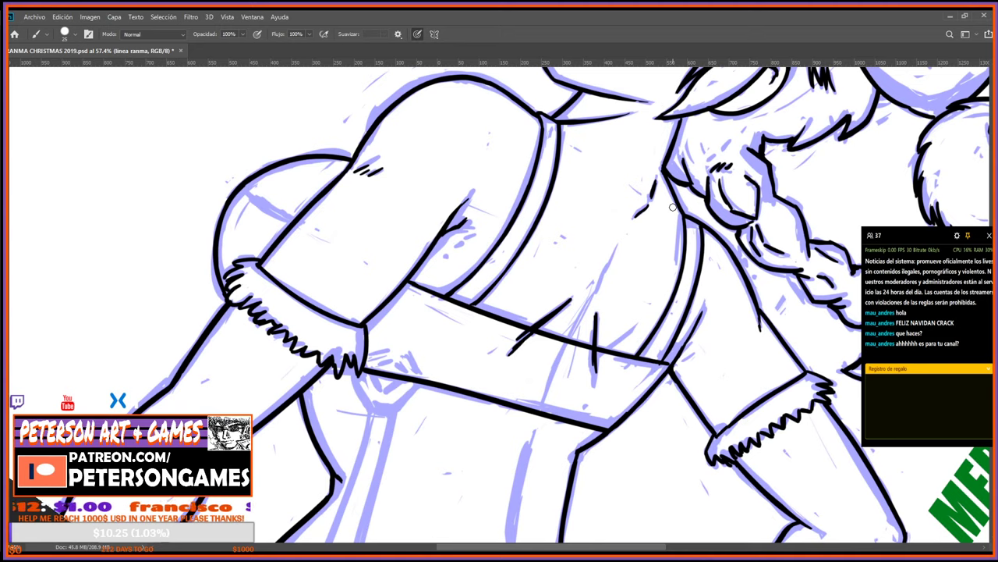
Ink the small inner triangle of the knot beside the furry cuff, against the band's lower edge.
{"action": "key", "text": "r"}
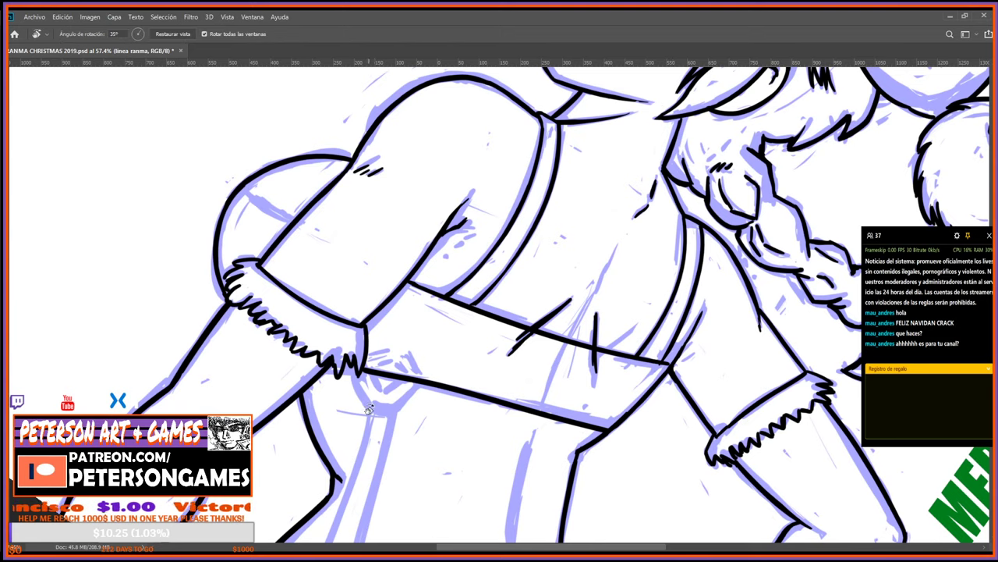
{"action": "mouse_move", "coordinate": [382, 430]}
{"action": "left_mouse_down"}
{"action": "mouse_move", "coordinate": [555, 399]}
{"action": "mouse_move", "coordinate": [556, 349]}
{"action": "mouse_move", "coordinate": [507, 258]}
{"action": "left_mouse_up"}
{"action": "key", "text": "b"}
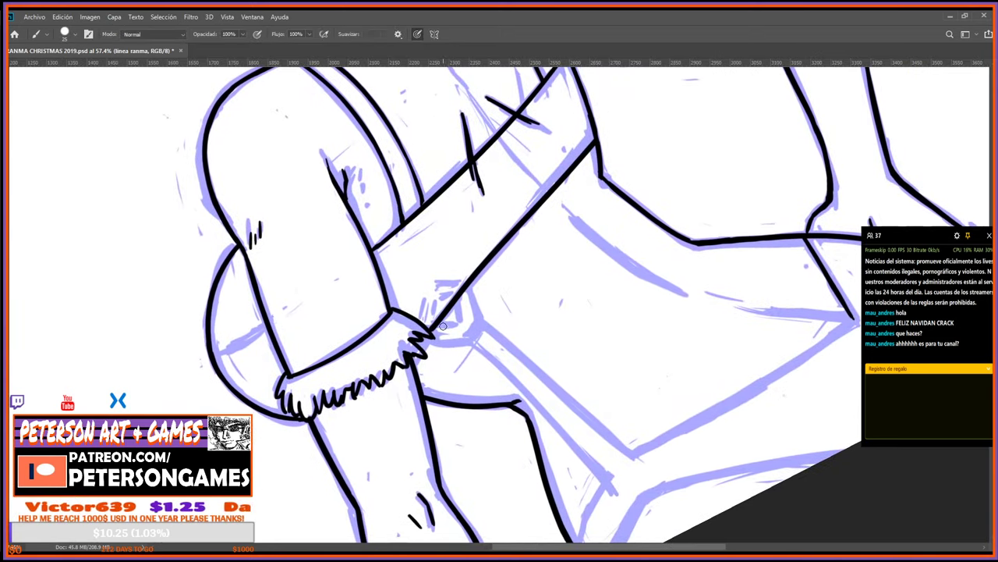
{"action": "mouse_move", "coordinate": [440, 325]}
{"action": "left_mouse_down"}
{"action": "mouse_move", "coordinate": [458, 321]}
{"action": "mouse_move", "coordinate": [460, 297]}
{"action": "left_mouse_up"}
{"action": "key", "text": "r"}
{"action": "left_click_drag", "start_coordinate": [544, 318], "coordinate": [495, 352]}
{"action": "key", "text": "e"}
{"action": "left_click_drag", "start_coordinate": [475, 250], "coordinate": [477, 256]}
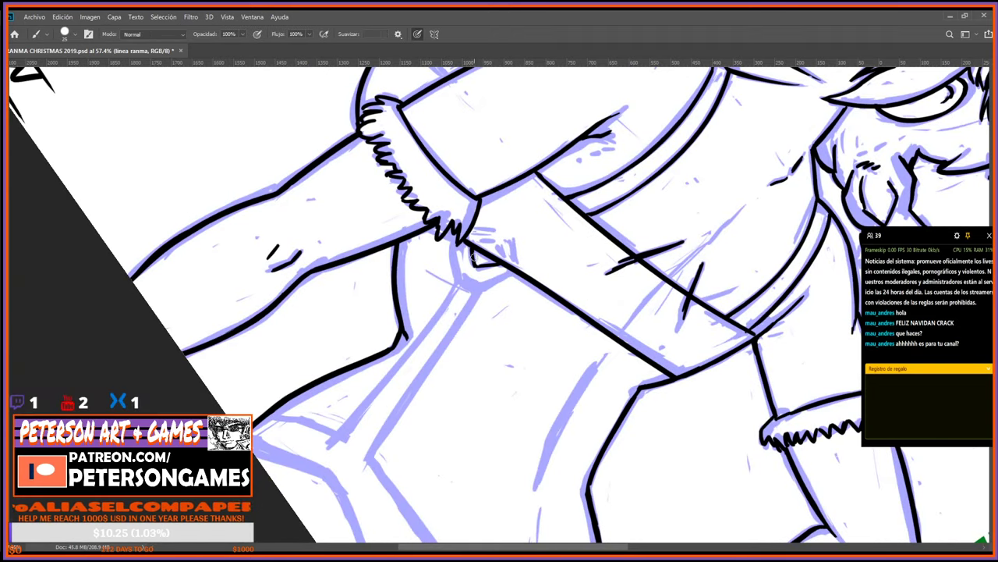
Ink the knot's angular outer outline around the small triangle, from the band's lower edge to the furry cuff.
{"action": "key", "text": "r"}
{"action": "left_click_drag", "start_coordinate": [488, 324], "coordinate": [544, 318]}
{"action": "key", "text": "b"}
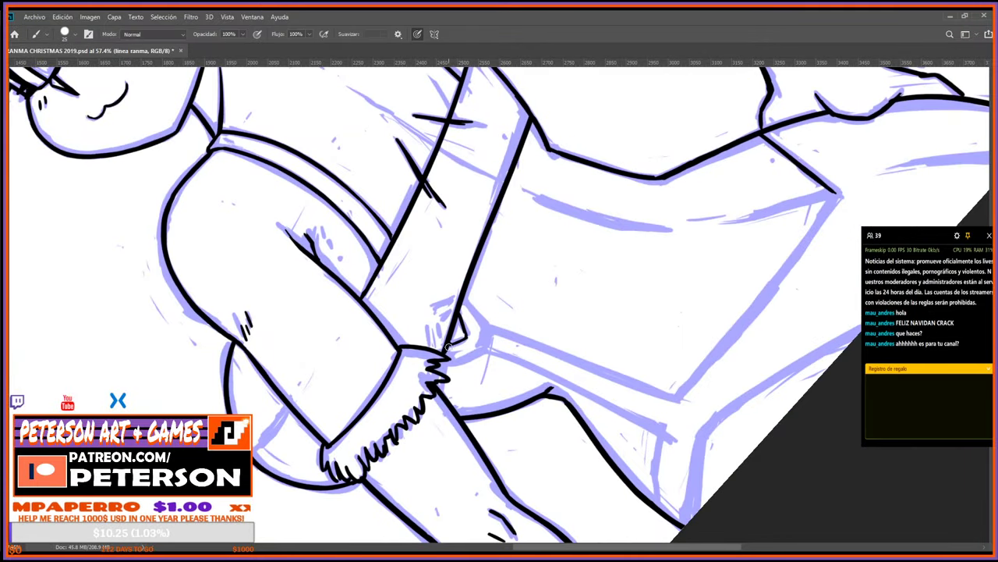
{"action": "mouse_move", "coordinate": [449, 347]}
{"action": "left_mouse_down"}
{"action": "mouse_move", "coordinate": [466, 334]}
{"action": "mouse_move", "coordinate": [538, 443]}
{"action": "mouse_move", "coordinate": [441, 252]}
{"action": "left_mouse_up"}
{"action": "key", "text": "r"}
{"action": "key", "text": "b"}
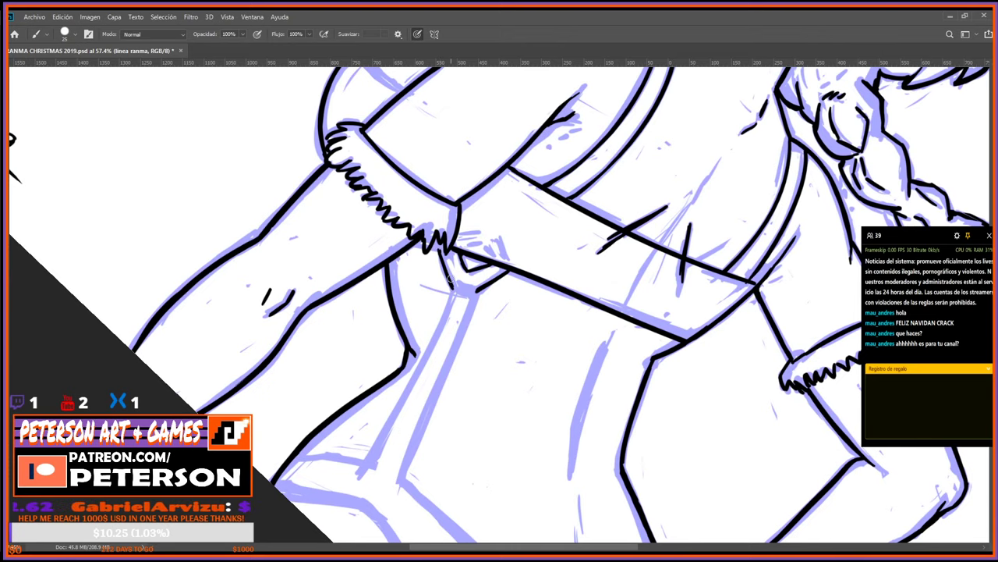
{"action": "key", "text": "r"}
{"action": "left_click_drag", "start_coordinate": [444, 265], "coordinate": [575, 272]}
{"action": "key", "text": "b"}
{"action": "mouse_move", "coordinate": [512, 329]}
{"action": "left_mouse_down"}
{"action": "mouse_move", "coordinate": [524, 349]}
{"action": "mouse_move", "coordinate": [607, 323]}
{"action": "left_mouse_up"}
{"action": "key", "text": "e"}
Ink the two long edges of the narrow strip running from the knot down the dress.
{"action": "key", "text": "r"}
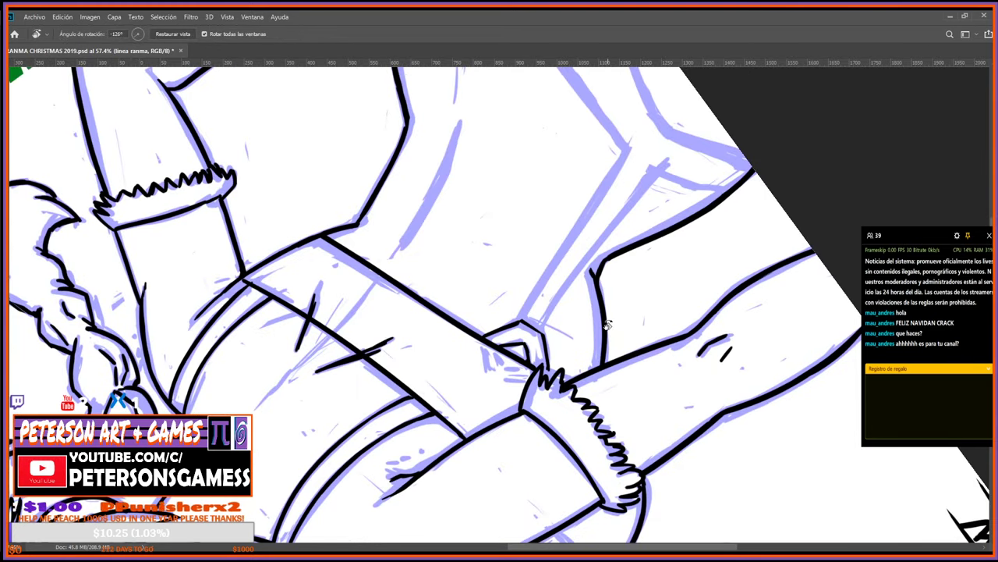
{"action": "left_click_drag", "start_coordinate": [586, 148], "coordinate": [530, 293]}
{"action": "key", "text": "b"}
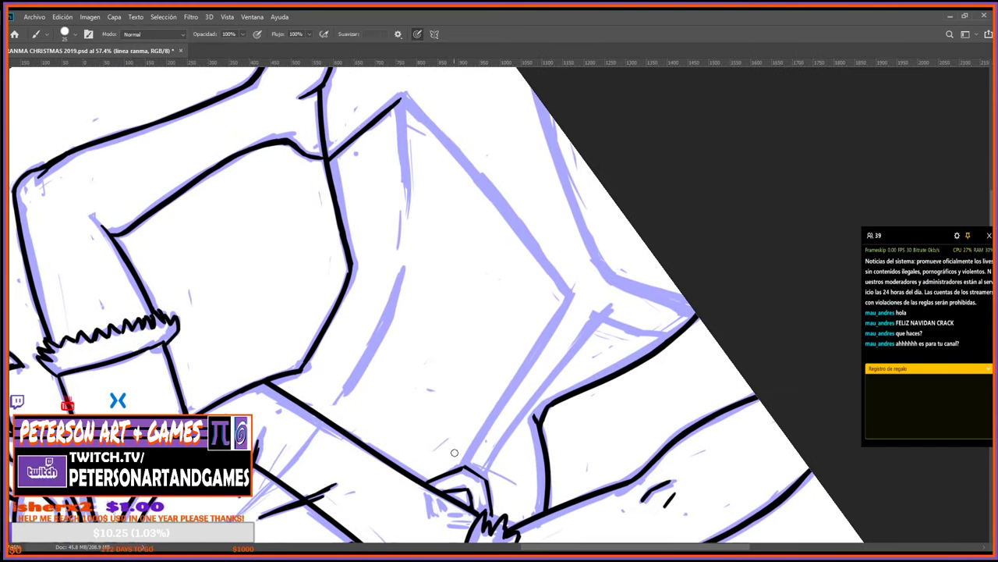
{"action": "left_click_drag", "start_coordinate": [466, 467], "coordinate": [597, 263]}
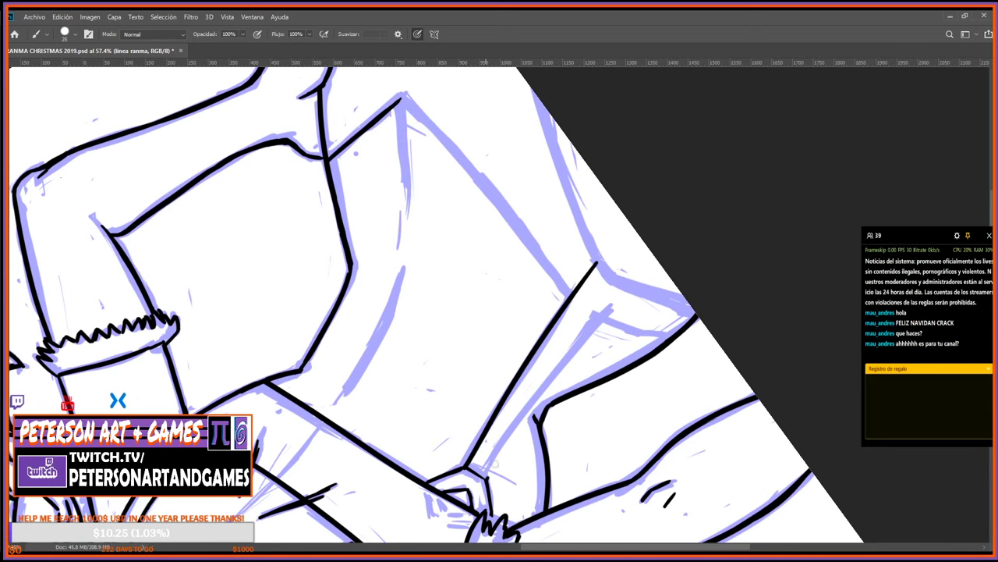
{"action": "mouse_move", "coordinate": [486, 477]}
{"action": "left_mouse_down"}
{"action": "mouse_move", "coordinate": [653, 256]}
{"action": "mouse_move", "coordinate": [611, 423]}
{"action": "mouse_move", "coordinate": [595, 407]}
{"action": "mouse_move", "coordinate": [621, 410]}
{"action": "left_mouse_up"}
{"action": "key", "text": "r"}
{"action": "key", "text": "e"}
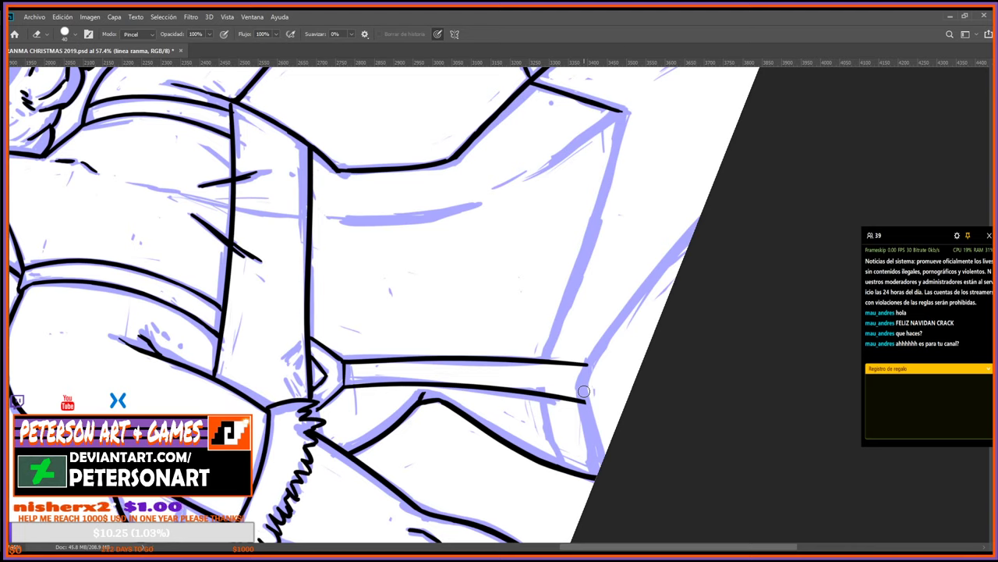
Close the far end of the narrow strip with a short line joining its two edges and tidy it.
{"action": "key", "text": "b"}
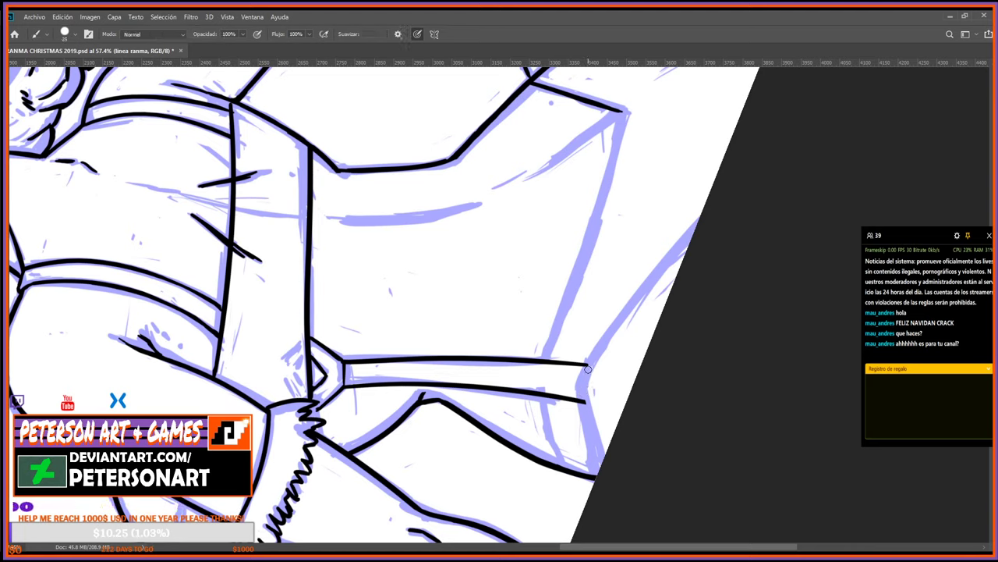
{"action": "left_click_drag", "start_coordinate": [587, 366], "coordinate": [586, 403]}
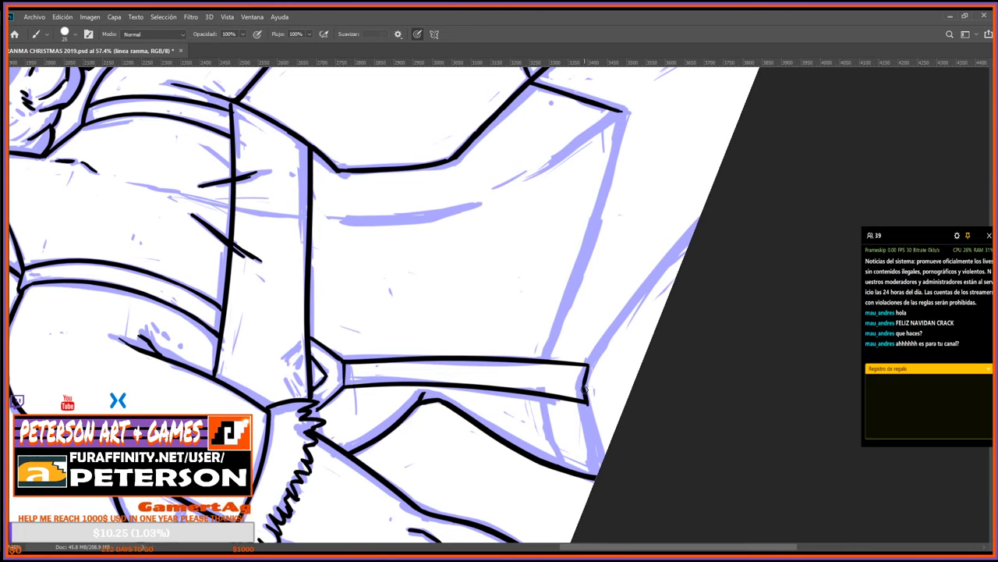
{"action": "key", "text": "e"}
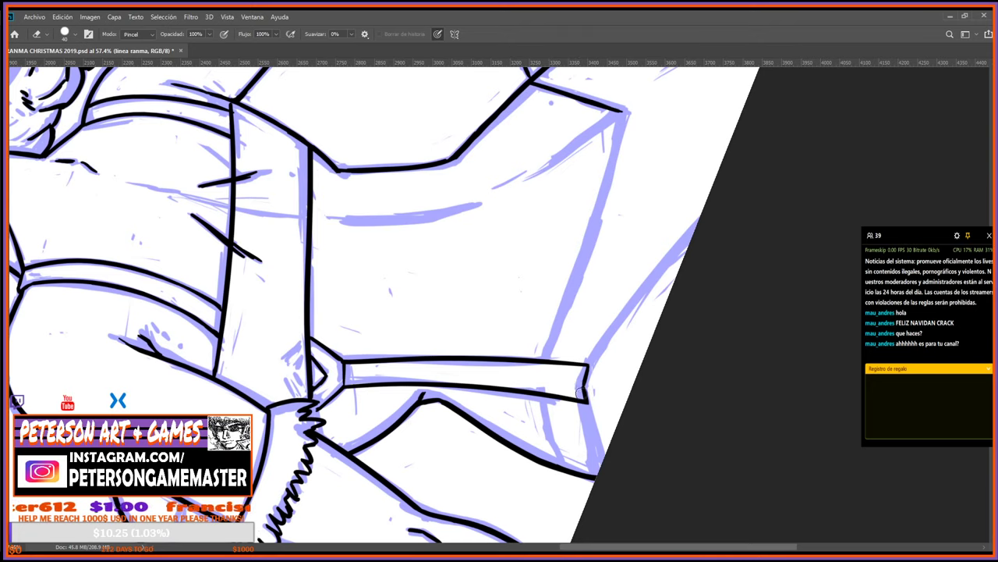
{"action": "key", "text": "b"}
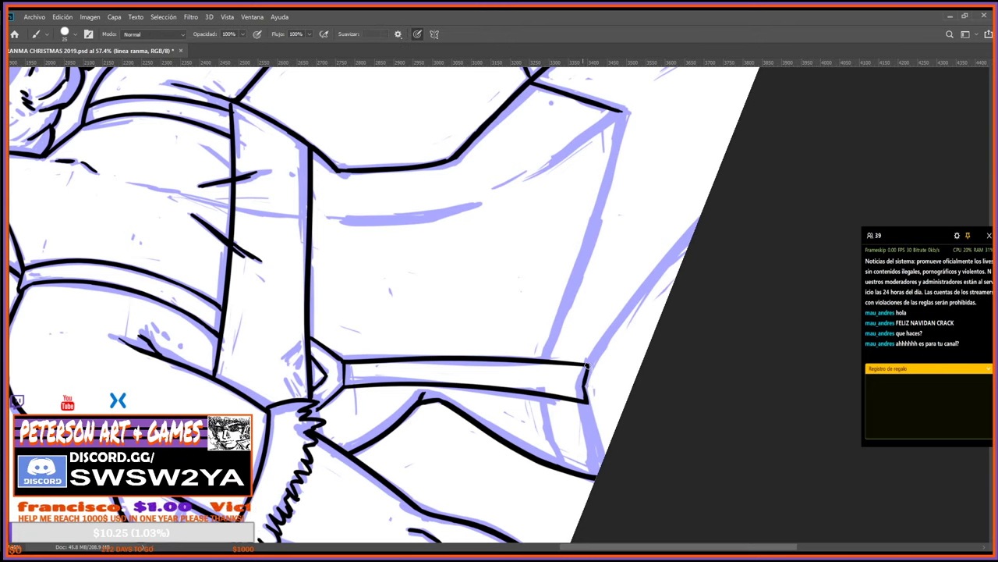
Ink the two short lines linking the strip's far end to the nearby dark contour.
{"action": "key", "text": "r"}
{"action": "left_click_drag", "start_coordinate": [619, 330], "coordinate": [670, 429]}
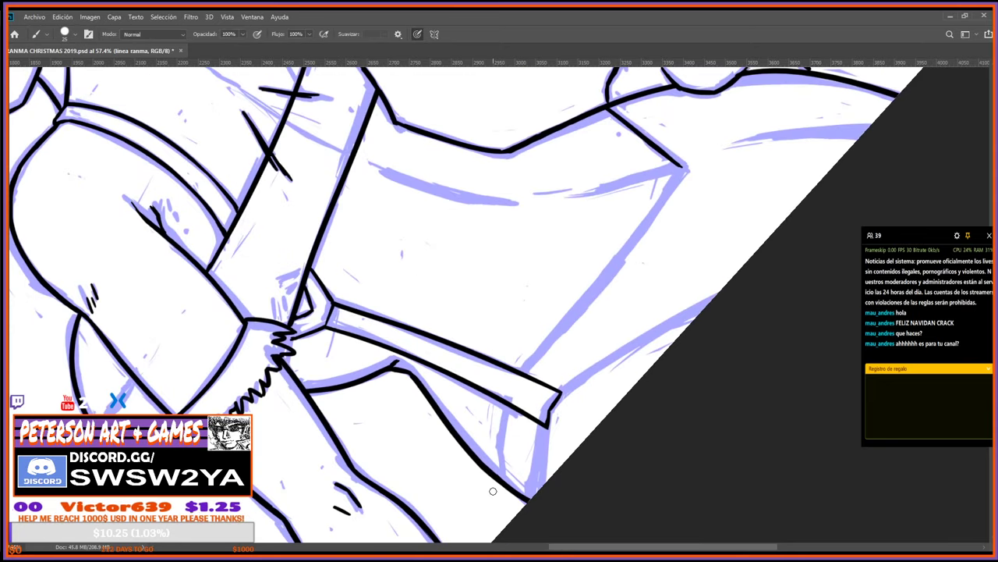
{"action": "left_click_drag", "start_coordinate": [546, 425], "coordinate": [542, 488]}
{"action": "left_click_drag", "start_coordinate": [507, 405], "coordinate": [502, 466]}
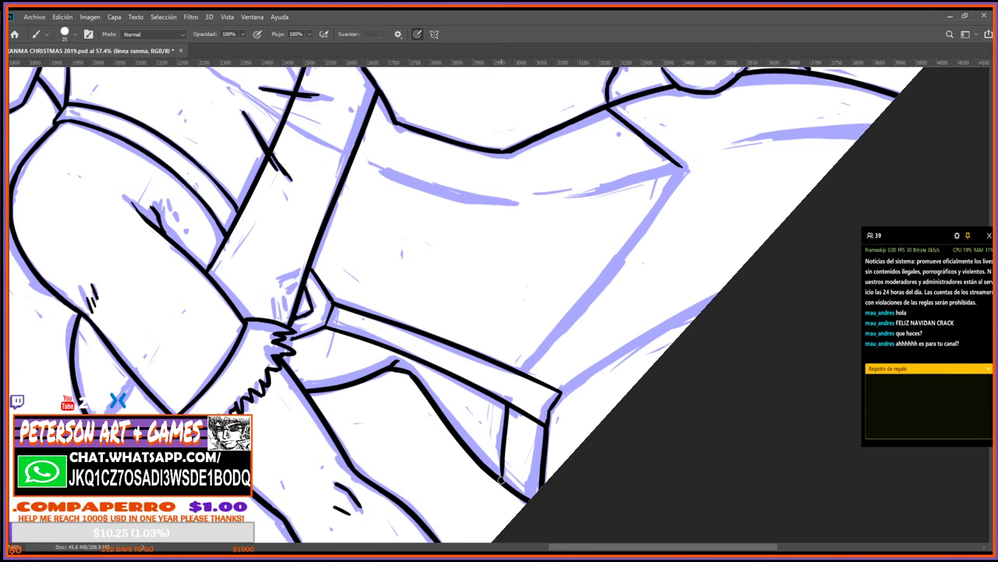
Ink the long dress edge from the narrow strip to the pointed corner near the body contour.
{"action": "key", "text": "r"}
{"action": "left_click_drag", "start_coordinate": [517, 422], "coordinate": [544, 440]}
{"action": "left_click_drag", "start_coordinate": [546, 245], "coordinate": [434, 376]}
{"action": "key", "text": "b"}
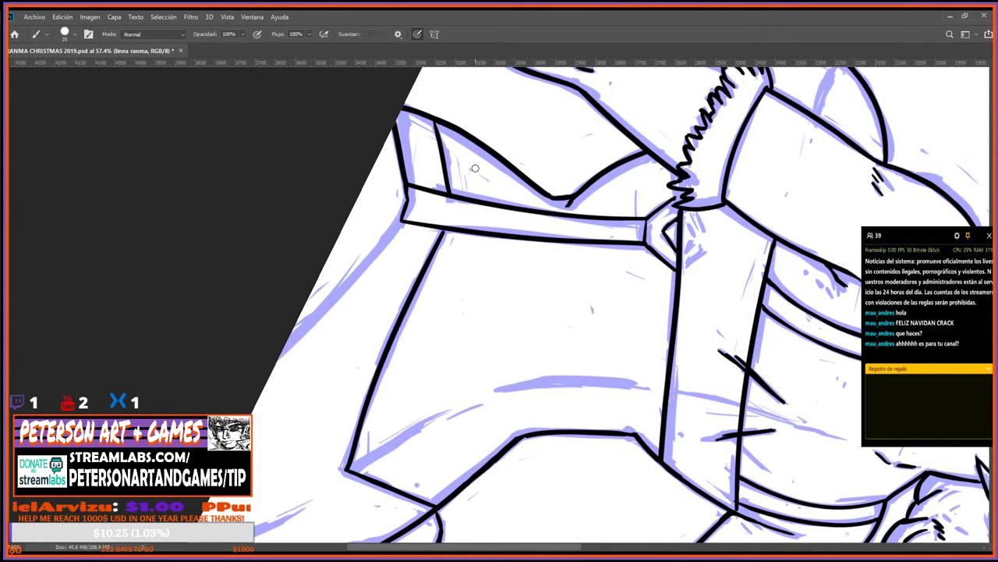
Ink the curved contour from the strip's outer corner to the canvas edge, redoing the first stroke.
{"action": "key", "text": "r"}
{"action": "mouse_move", "coordinate": [490, 218]}
{"action": "left_mouse_down"}
{"action": "mouse_move", "coordinate": [624, 284]}
{"action": "mouse_move", "coordinate": [517, 297]}
{"action": "mouse_move", "coordinate": [364, 190]}
{"action": "left_mouse_up"}
{"action": "mouse_move", "coordinate": [660, 417]}
{"action": "left_mouse_down"}
{"action": "mouse_move", "coordinate": [595, 325]}
{"action": "mouse_move", "coordinate": [608, 312]}
{"action": "mouse_move", "coordinate": [561, 362]}
{"action": "left_mouse_up"}
{"action": "key", "text": "b"}
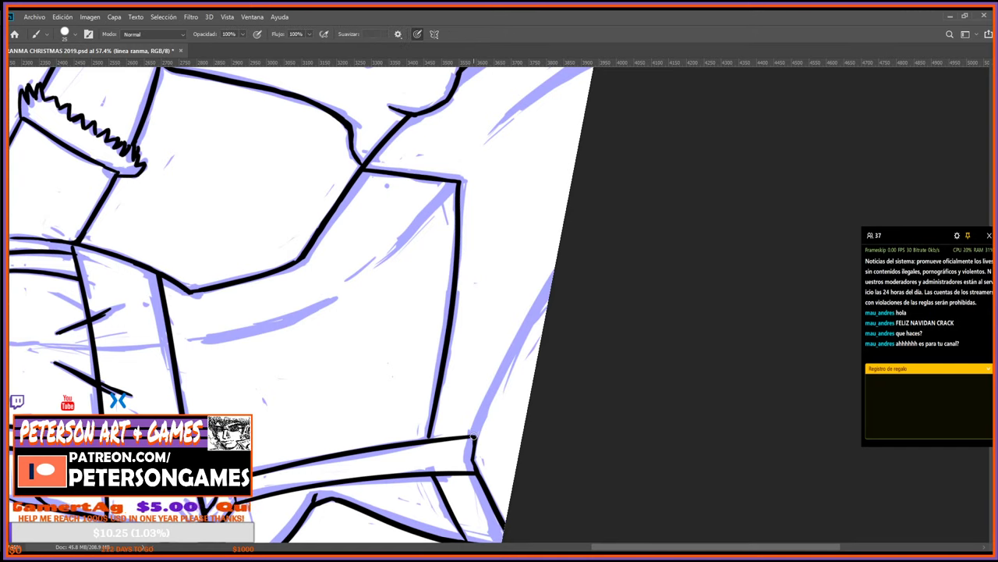
{"action": "left_click_drag", "start_coordinate": [473, 437], "coordinate": [603, 214]}
{"action": "key", "text": "ctrl+z"}
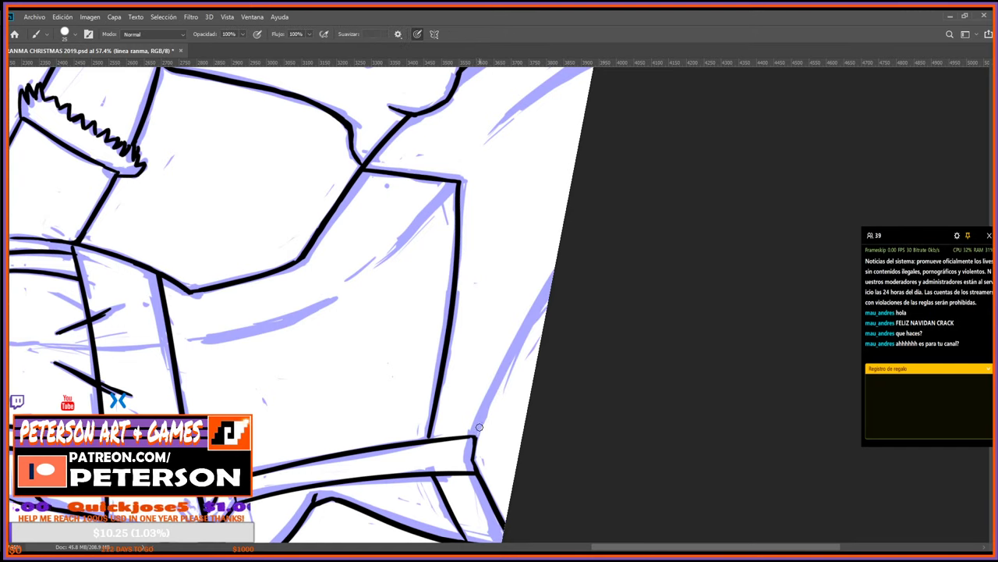
{"action": "left_click_drag", "start_coordinate": [474, 436], "coordinate": [632, 168]}
Redraw and clean the strip's short end line where it meets the new curved contour.
{"action": "key", "text": "r"}
{"action": "left_click_drag", "start_coordinate": [655, 298], "coordinate": [468, 499]}
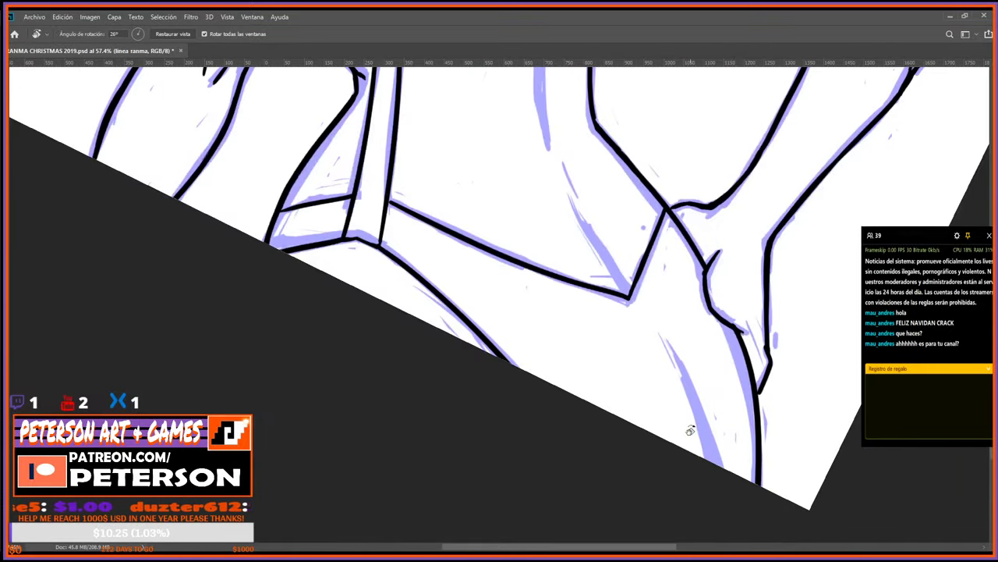
{"action": "left_click_drag", "start_coordinate": [640, 499], "coordinate": [636, 176]}
{"action": "key", "text": "b"}
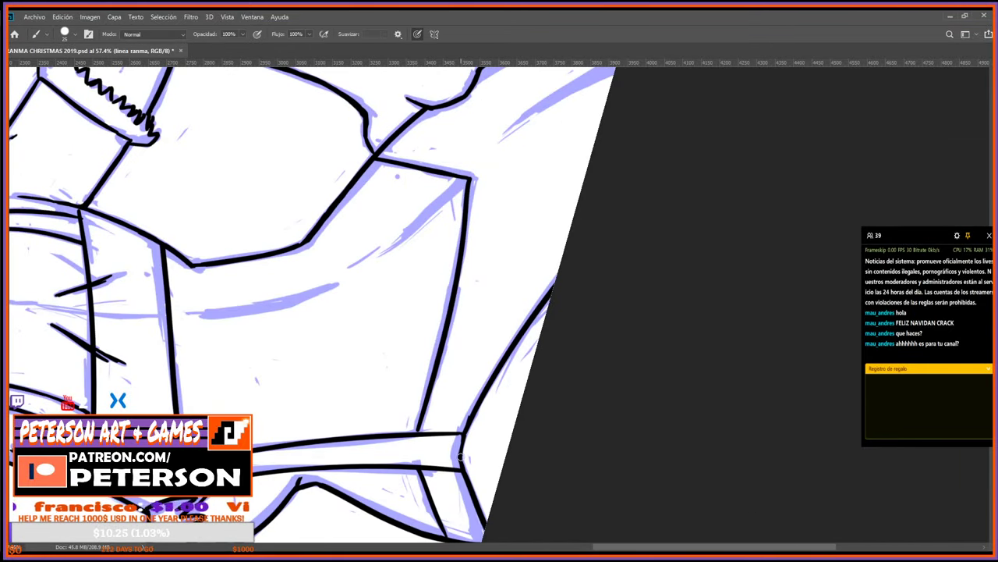
{"action": "left_click_drag", "start_coordinate": [473, 420], "coordinate": [464, 448]}
{"action": "key", "text": "e"}
{"action": "key", "text": "b"}
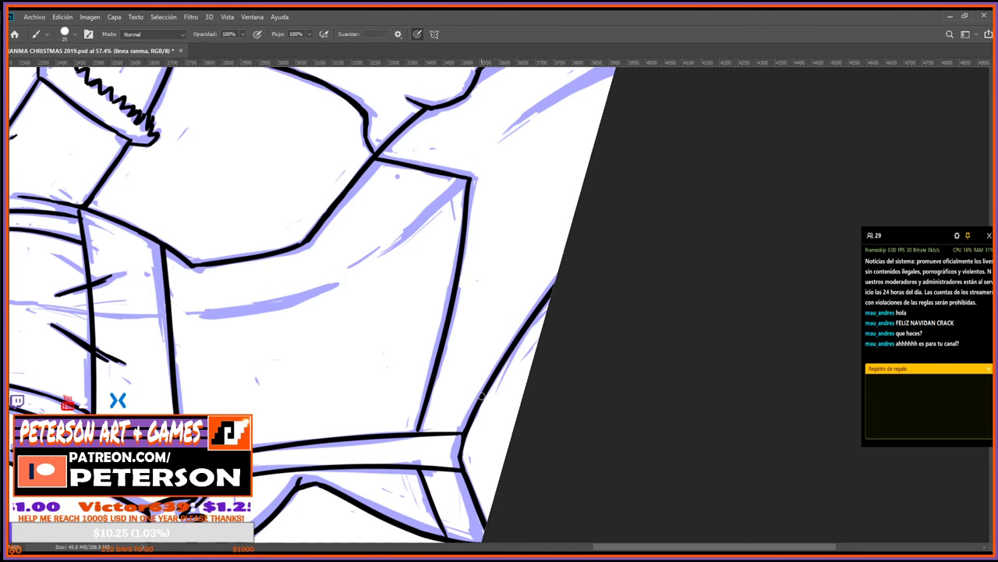
Ink the tapered fold stroke entering from the canvas edge near the hand, thickening its base and trimming its tip.
{"action": "mouse_move", "coordinate": [564, 229]}
{"action": "left_mouse_down"}
{"action": "mouse_move", "coordinate": [522, 362]}
{"action": "mouse_move", "coordinate": [564, 286]}
{"action": "left_mouse_up"}
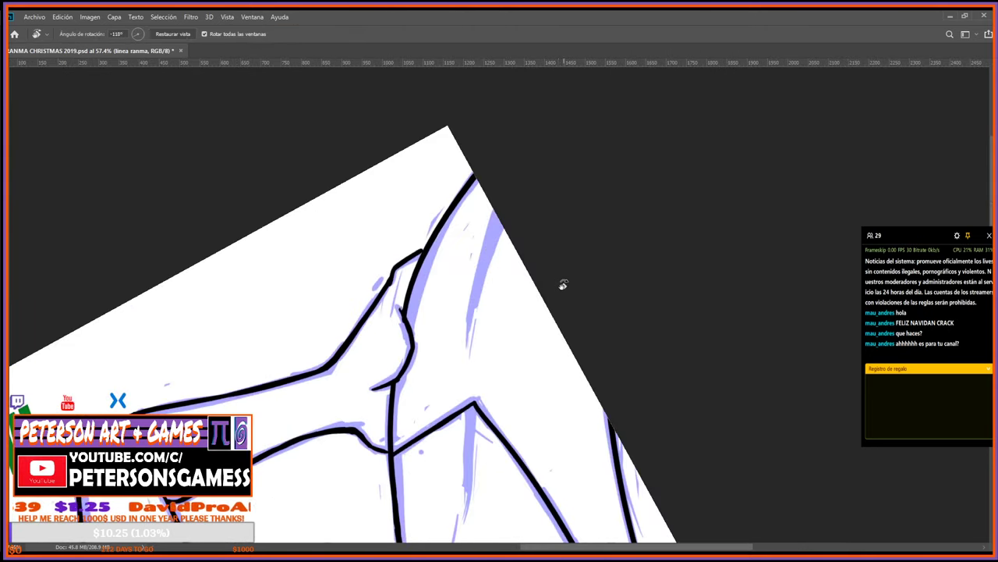
{"action": "left_click_drag", "start_coordinate": [497, 213], "coordinate": [463, 346]}
{"action": "key", "text": "e"}
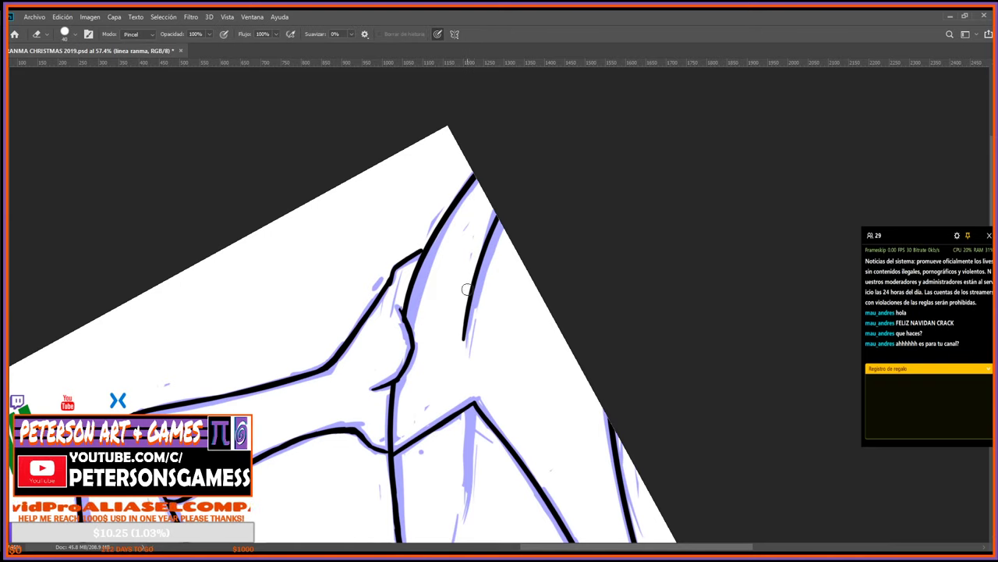
{"action": "left_click_drag", "start_coordinate": [474, 269], "coordinate": [468, 383]}
{"action": "key", "text": "b"}
{"action": "left_click_drag", "start_coordinate": [468, 330], "coordinate": [517, 169]}
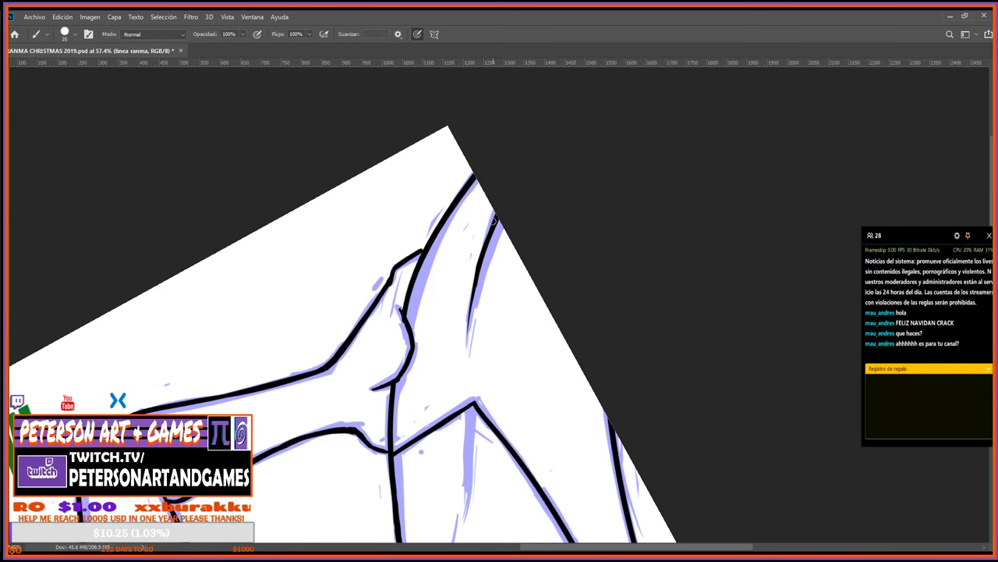
{"action": "key", "text": "e"}
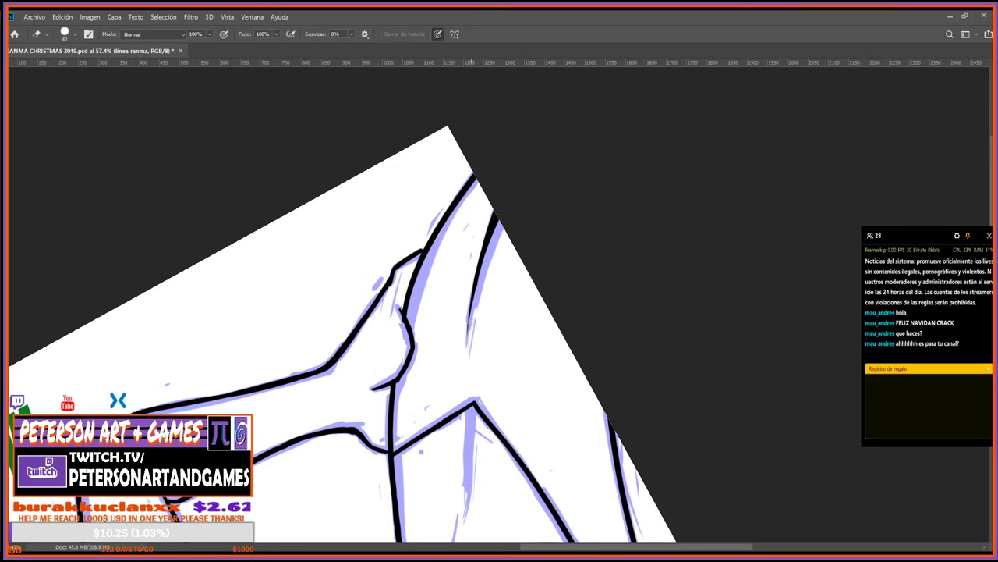
{"action": "key", "text": "b"}
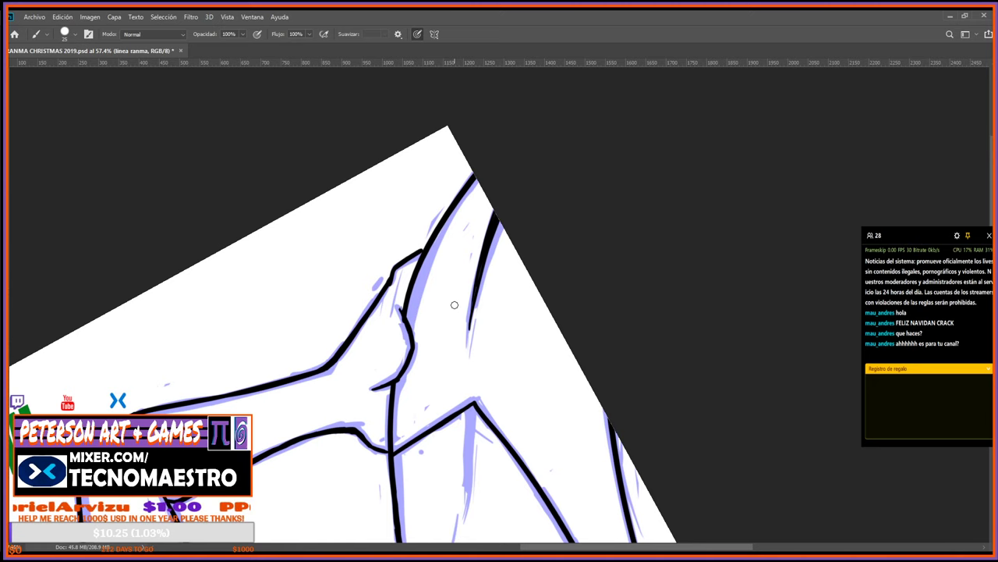
Touch up the dress's pointed corner and the short edge joining it to the body contour.
{"action": "key", "text": "r"}
{"action": "mouse_move", "coordinate": [454, 304]}
{"action": "left_mouse_down"}
{"action": "mouse_move", "coordinate": [613, 289]}
{"action": "mouse_move", "coordinate": [495, 273]}
{"action": "mouse_move", "coordinate": [512, 290]}
{"action": "left_mouse_up"}
{"action": "key", "text": "e"}
{"action": "key", "text": "b"}
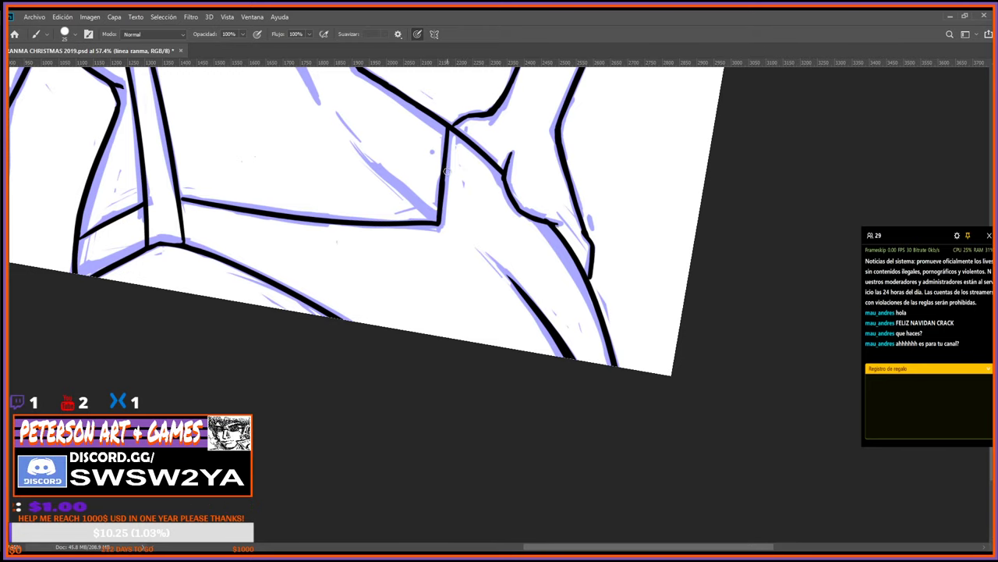
{"action": "key", "text": "r"}
{"action": "mouse_move", "coordinate": [538, 355]}
{"action": "left_mouse_down"}
{"action": "mouse_move", "coordinate": [611, 267]}
{"action": "mouse_move", "coordinate": [619, 318]}
{"action": "mouse_move", "coordinate": [604, 164]}
{"action": "mouse_move", "coordinate": [482, 398]}
{"action": "mouse_move", "coordinate": [613, 223]}
{"action": "left_mouse_up"}
{"action": "key", "text": "e"}
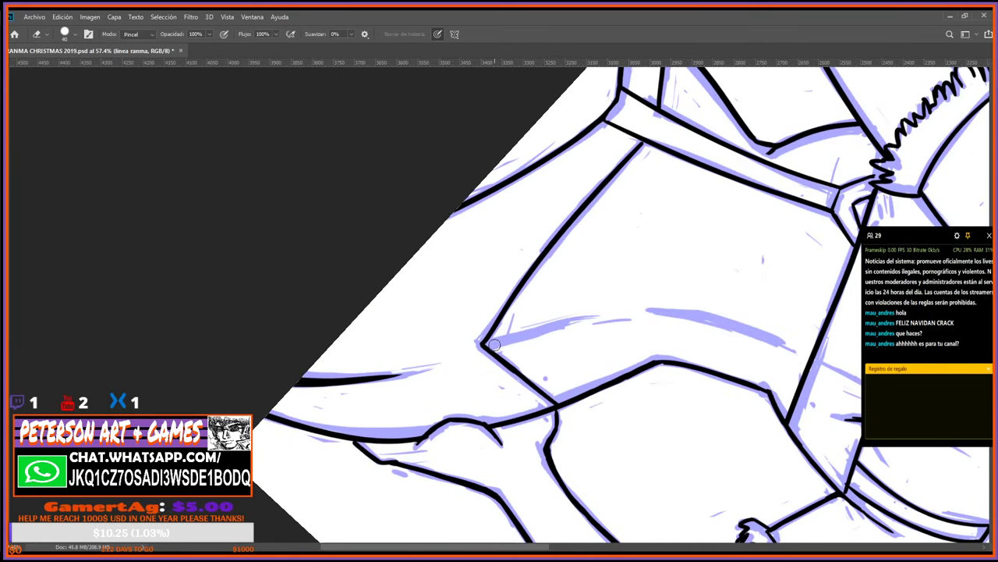
{"action": "key", "text": "b"}
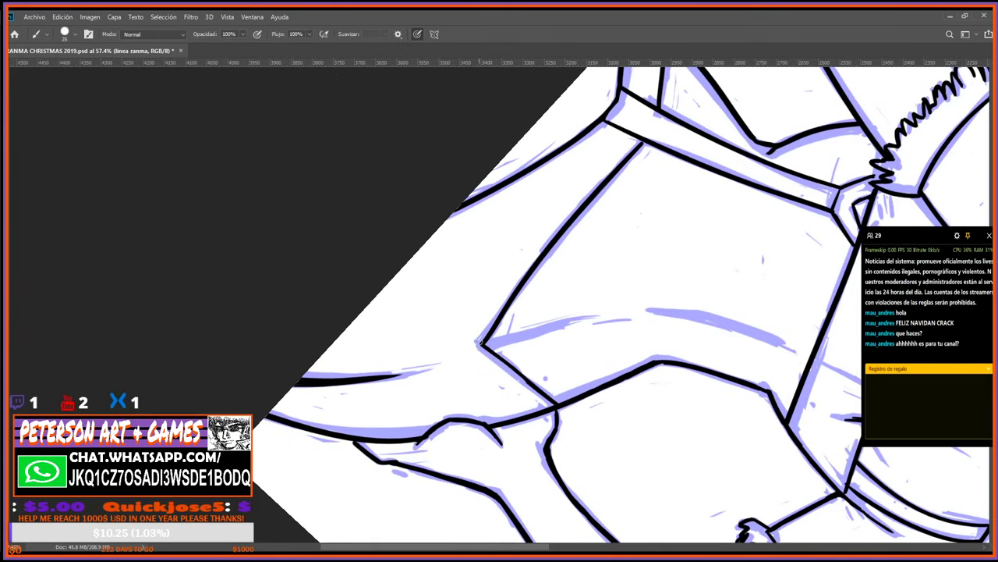
Extend the fold stroke near the hand along the sketch and refine its tip to a finer taper.
{"action": "key", "text": "r"}
{"action": "left_click_drag", "start_coordinate": [482, 355], "coordinate": [543, 345]}
{"action": "key", "text": "e"}
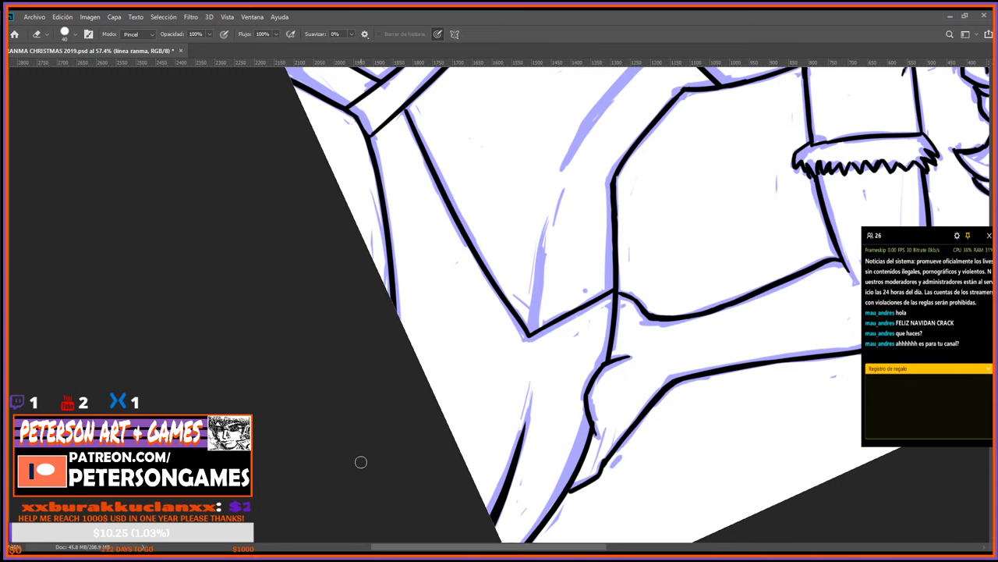
{"action": "key", "text": "r"}
{"action": "mouse_move", "coordinate": [504, 319]}
{"action": "left_mouse_down"}
{"action": "mouse_move", "coordinate": [507, 406]}
{"action": "mouse_move", "coordinate": [638, 261]}
{"action": "mouse_move", "coordinate": [647, 270]}
{"action": "mouse_move", "coordinate": [606, 230]}
{"action": "left_mouse_up"}
{"action": "key", "text": "b"}
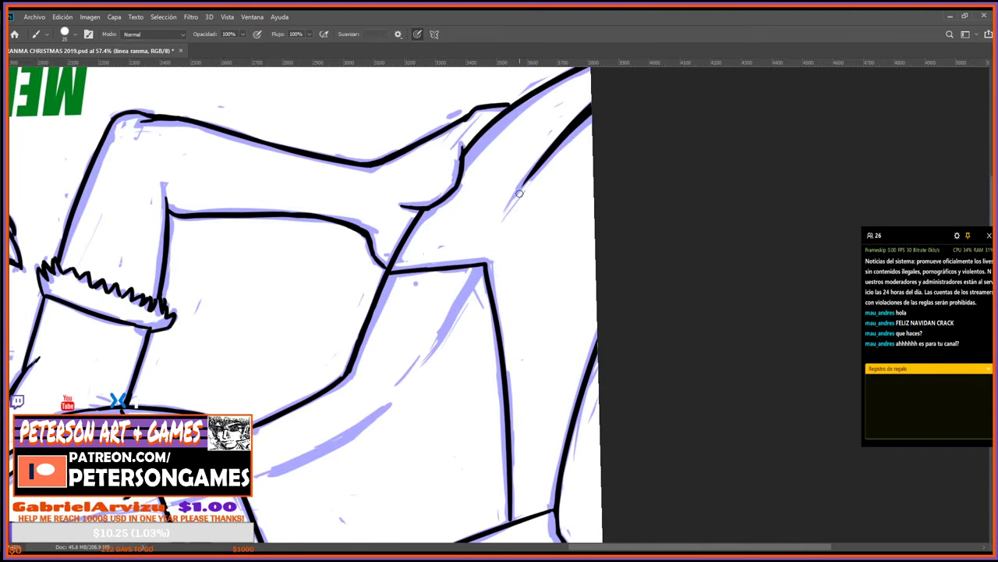
{"action": "key", "text": "e"}
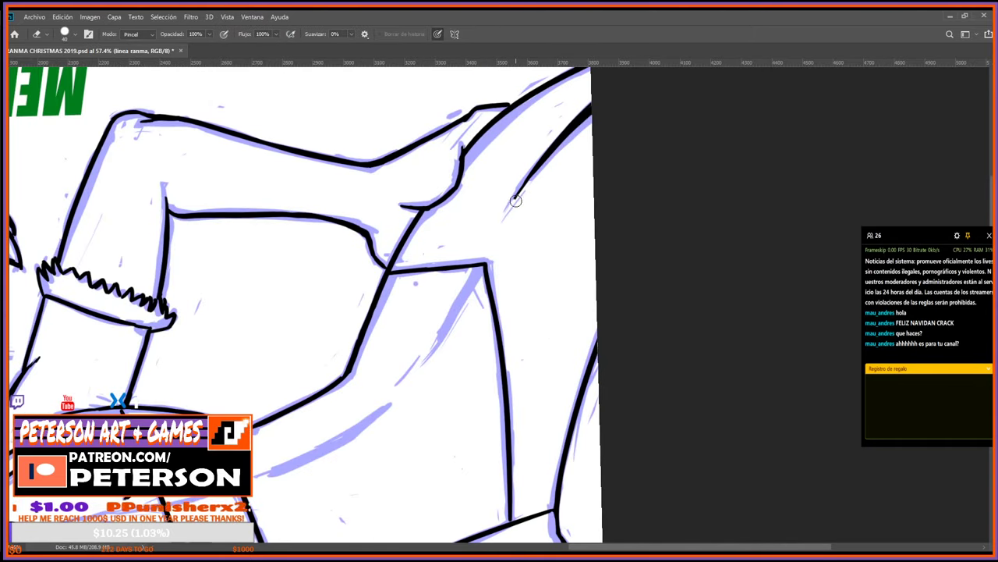
{"action": "key", "text": "b"}
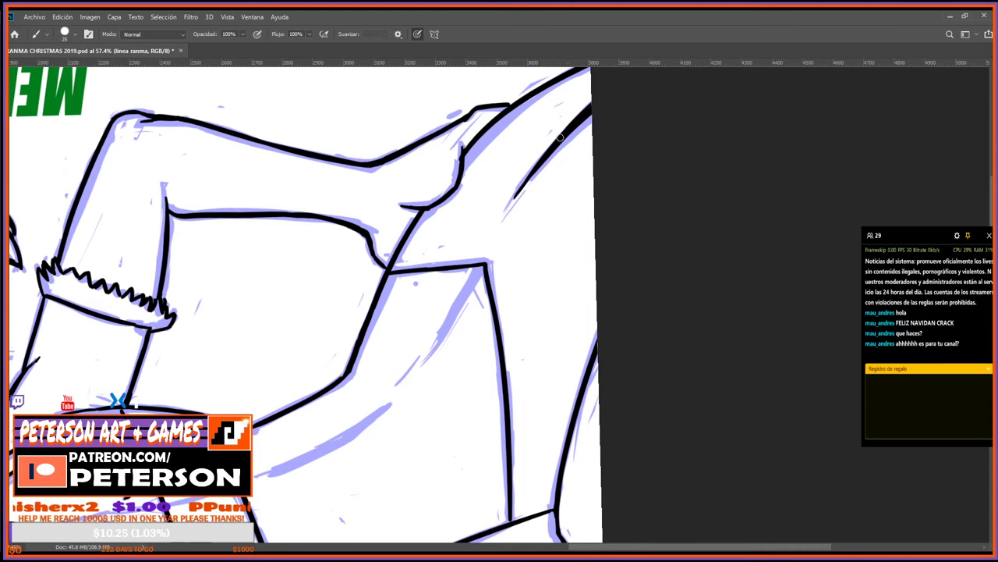
Thicken the fold stroke near the hand, and ink a thin fold line running inward from the dress's pointed corner.
{"action": "left_click_drag", "start_coordinate": [521, 192], "coordinate": [590, 108]}
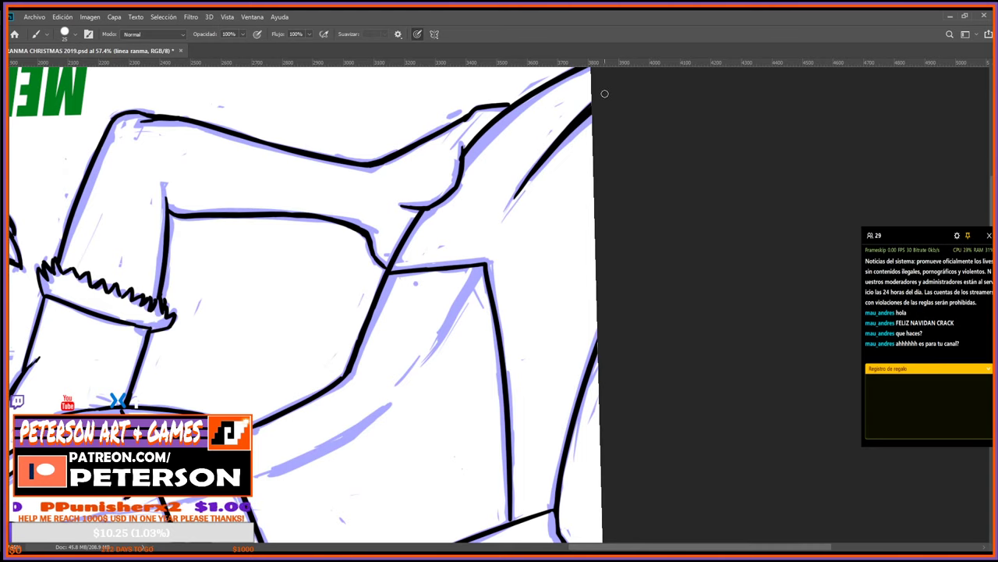
{"action": "key", "text": "r"}
{"action": "left_click_drag", "start_coordinate": [470, 310], "coordinate": [504, 351]}
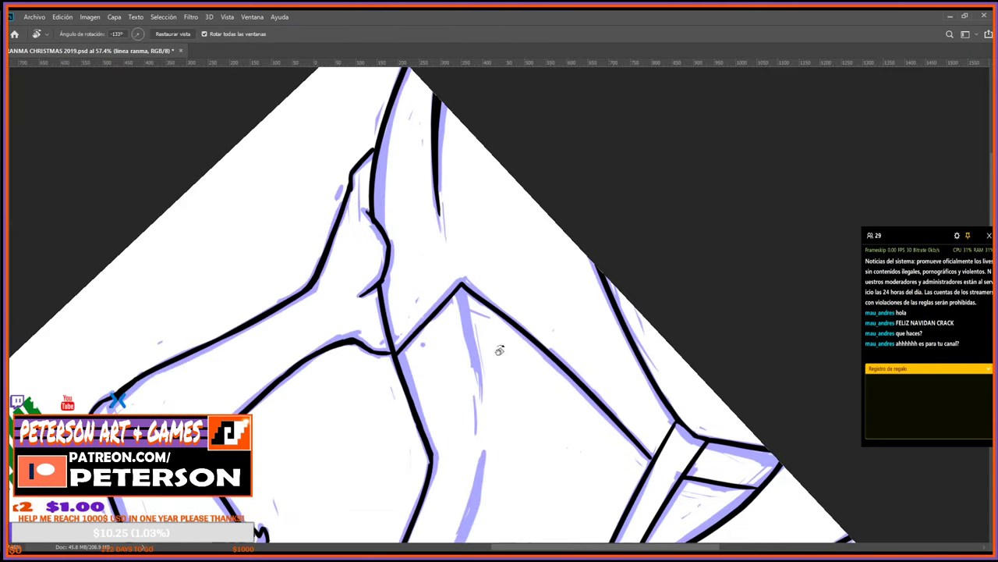
{"action": "mouse_move", "coordinate": [461, 288]}
{"action": "left_mouse_down"}
{"action": "mouse_move", "coordinate": [475, 390]}
{"action": "mouse_move", "coordinate": [628, 247]}
{"action": "mouse_move", "coordinate": [496, 195]}
{"action": "left_mouse_up"}
{"action": "key", "text": "r"}
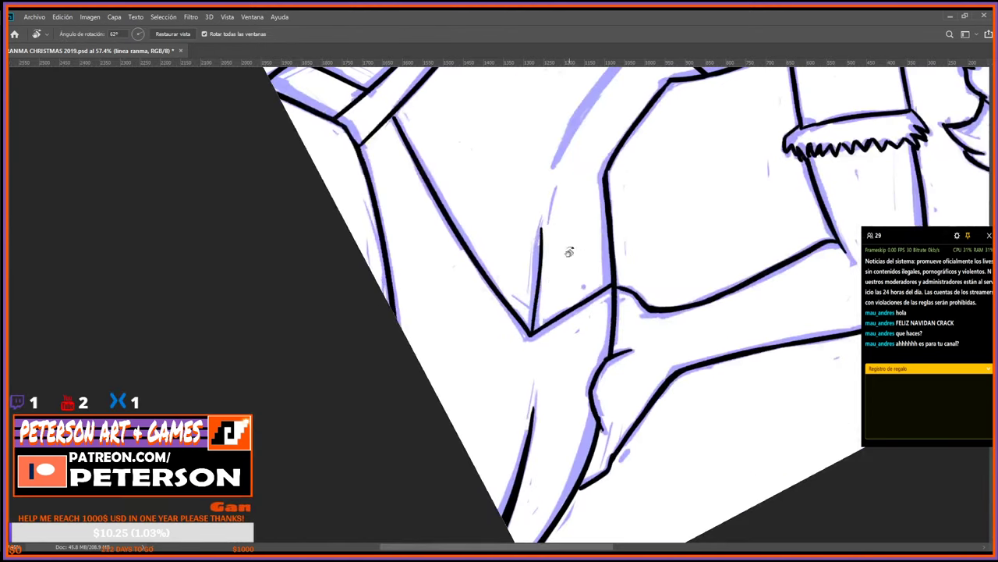
{"action": "key", "text": "b"}
{"action": "left_click_drag", "start_coordinate": [535, 329], "coordinate": [543, 216]}
{"action": "key", "text": "e"}
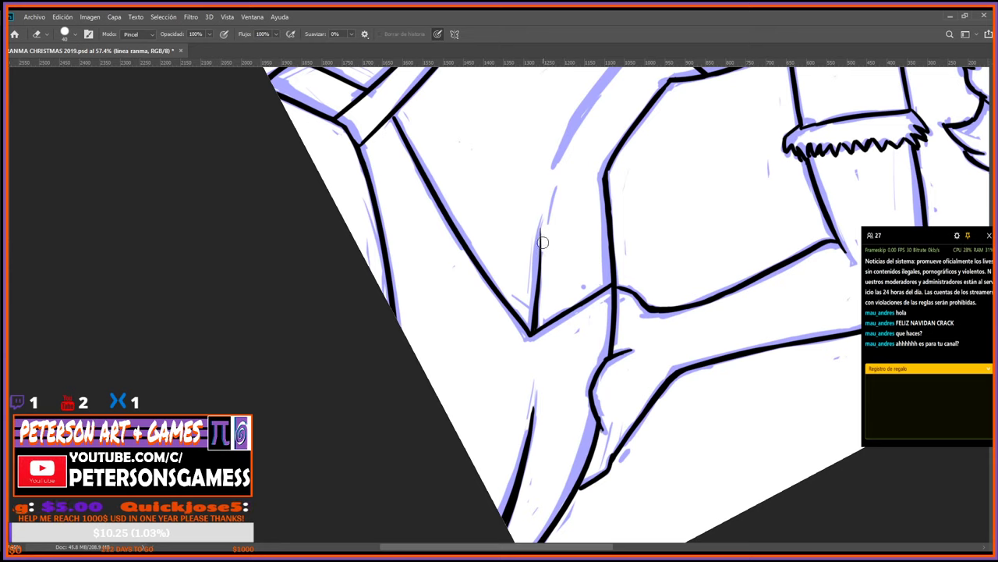
{"action": "key", "text": "b"}
{"action": "key", "text": "e"}
{"action": "mouse_move", "coordinate": [544, 290]}
{"action": "left_mouse_down"}
{"action": "mouse_move", "coordinate": [542, 220]}
{"action": "mouse_move", "coordinate": [535, 313]}
{"action": "left_mouse_up"}
{"action": "key", "text": "b"}
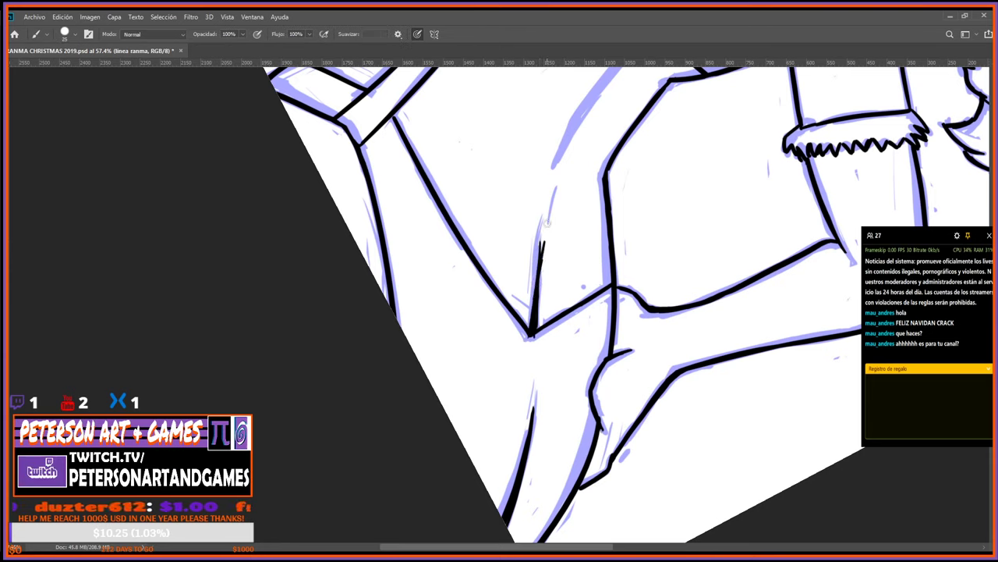
Thicken the base of the new fold line where it meets the dress's pointed corner.
{"action": "key", "text": "e"}
{"action": "key", "text": "r"}
{"action": "left_click_drag", "start_coordinate": [522, 351], "coordinate": [590, 287]}
{"action": "key", "text": "e"}
{"action": "key", "text": "r"}
{"action": "mouse_move", "coordinate": [529, 344]}
{"action": "left_mouse_down"}
{"action": "mouse_move", "coordinate": [593, 310]}
{"action": "mouse_move", "coordinate": [590, 283]}
{"action": "left_mouse_up"}
{"action": "key", "text": "e"}
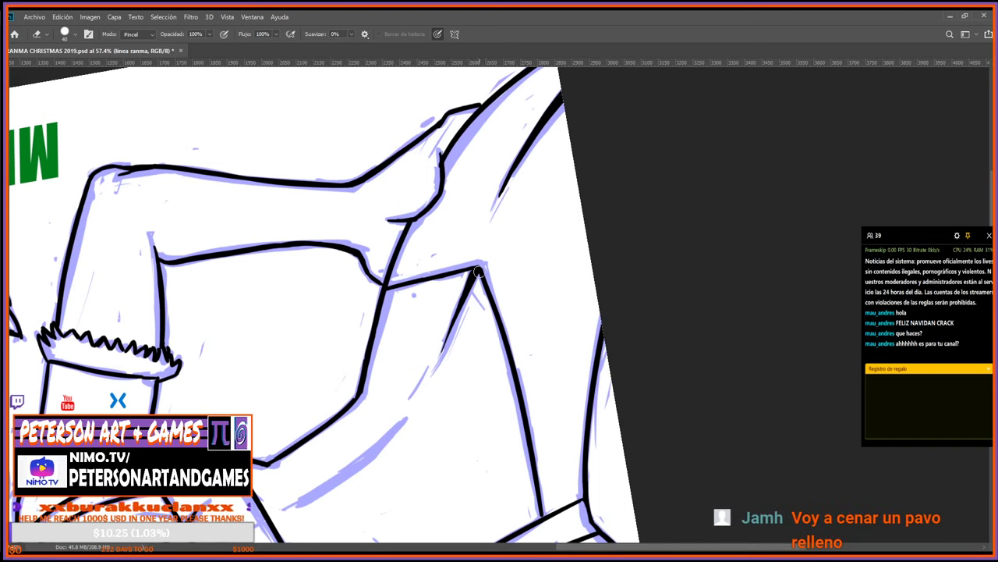
{"action": "key", "text": "b"}
{"action": "key", "text": "e"}
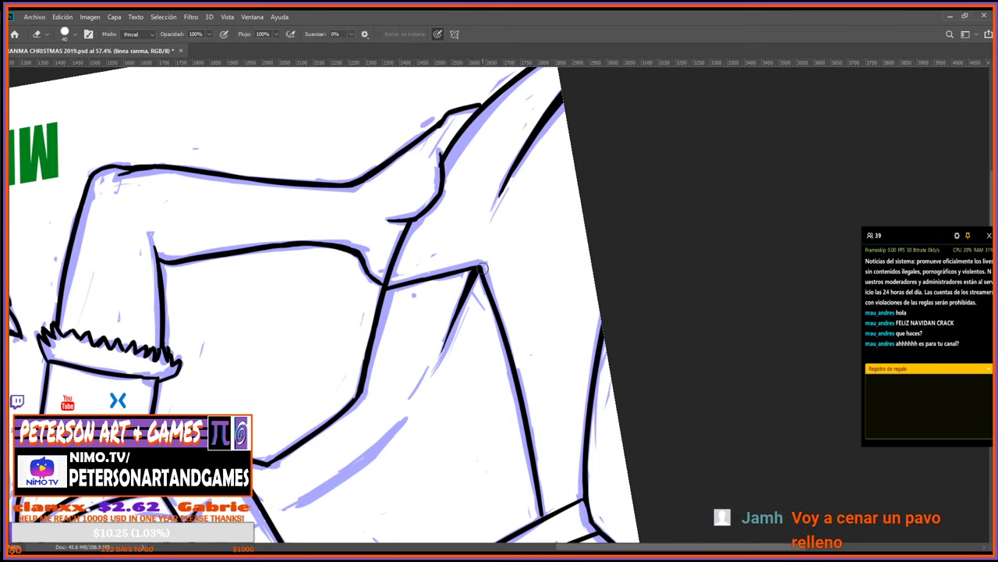
Trim the excess ink around the outer edge of the dress's pointed corner to sharpen it.
{"action": "key", "text": "r"}
{"action": "left_click_drag", "start_coordinate": [481, 259], "coordinate": [448, 309]}
{"action": "key", "text": "b"}
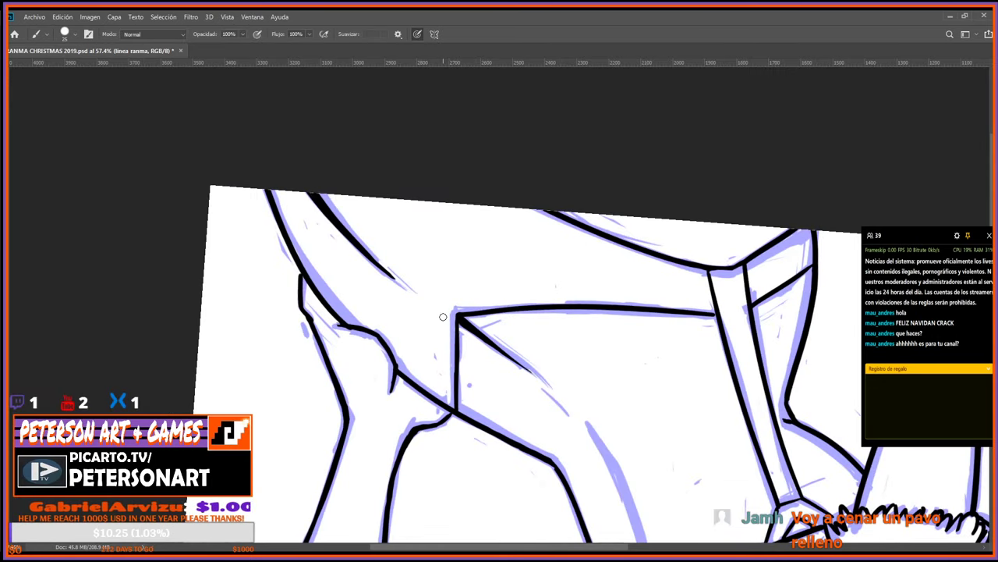
{"action": "key", "text": "e"}
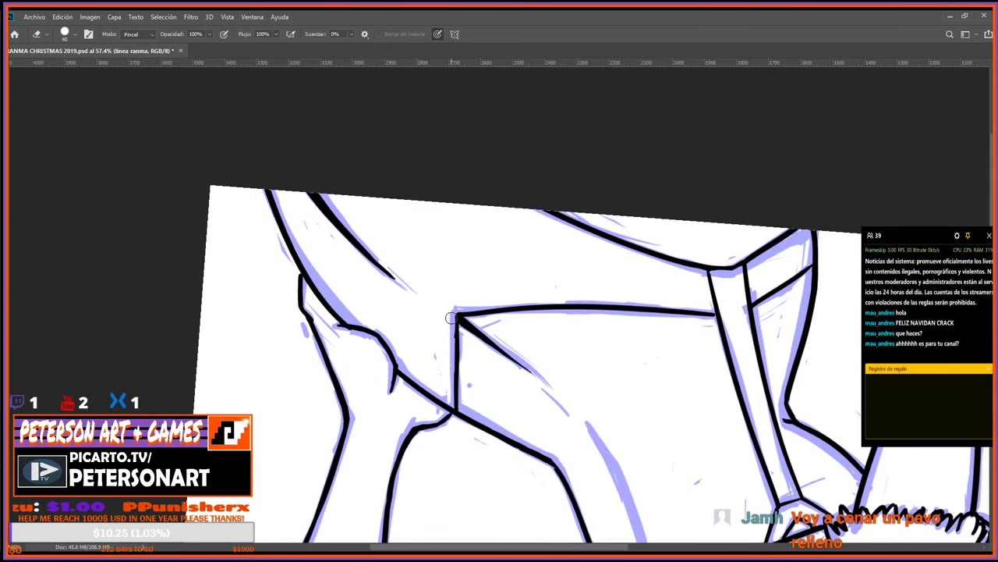
{"action": "mouse_move", "coordinate": [454, 320]}
{"action": "left_mouse_down"}
{"action": "mouse_move", "coordinate": [456, 391]}
{"action": "mouse_move", "coordinate": [461, 316]}
{"action": "left_mouse_up"}
{"action": "key", "text": "b"}
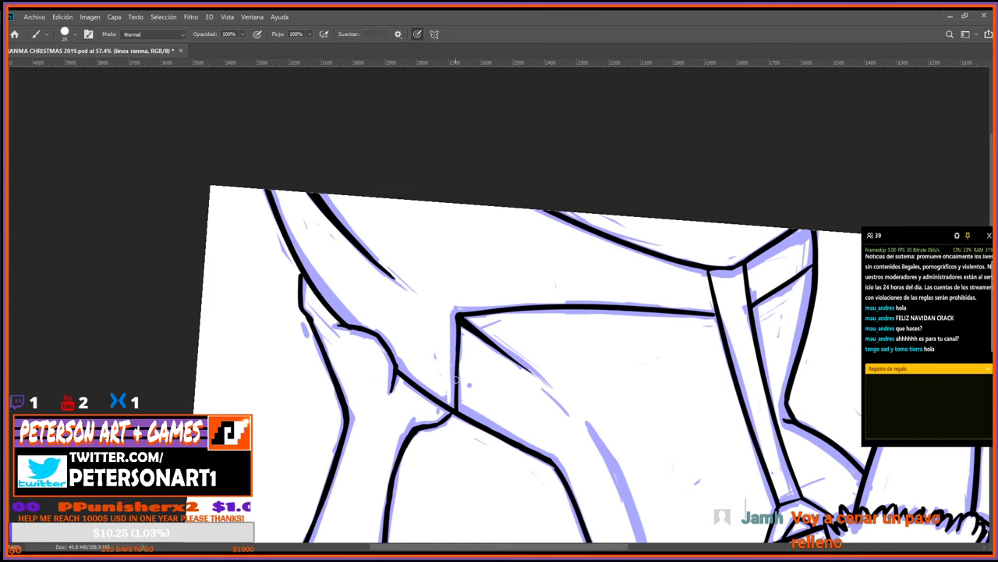
Touch up the short edge between the pointed corner and the body contour, cleaning the junction at its far end.
{"action": "key", "text": "r"}
{"action": "mouse_move", "coordinate": [523, 423]}
{"action": "left_mouse_down"}
{"action": "mouse_move", "coordinate": [647, 296]}
{"action": "mouse_move", "coordinate": [546, 203]}
{"action": "left_mouse_up"}
{"action": "key", "text": "b"}
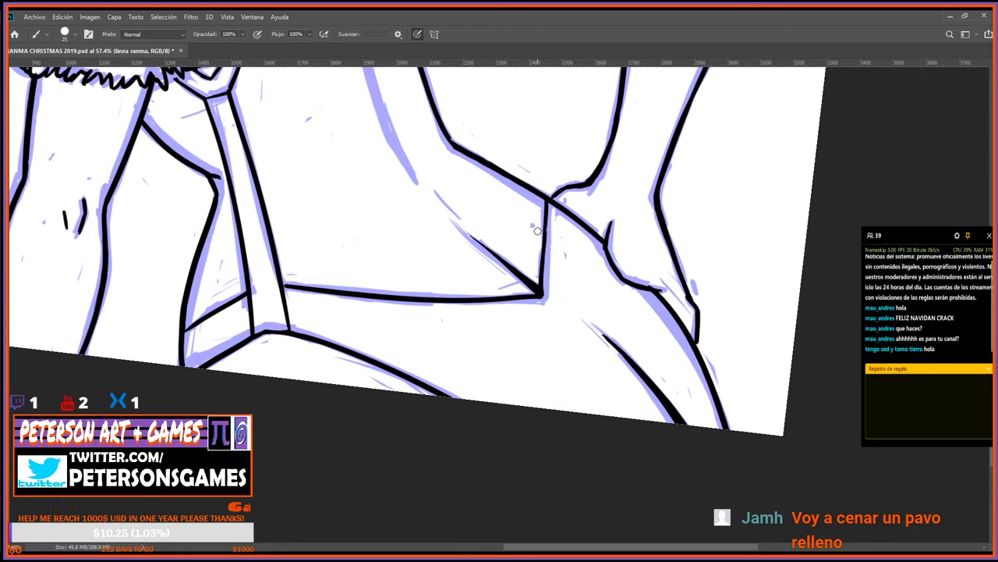
{"action": "key", "text": "e"}
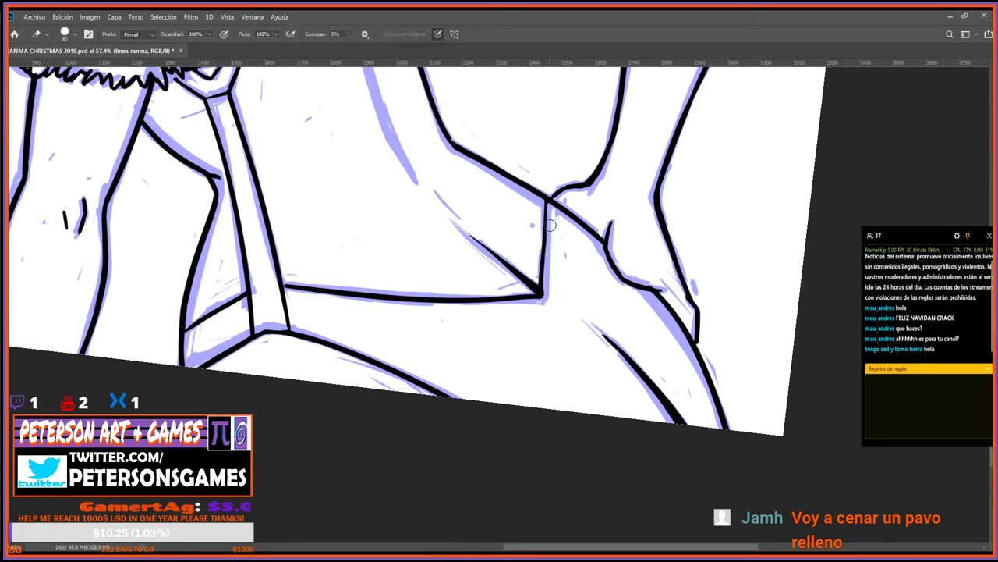
{"action": "key", "text": "b"}
{"action": "key", "text": "r"}
{"action": "mouse_move", "coordinate": [545, 358]}
{"action": "left_mouse_down"}
{"action": "mouse_move", "coordinate": [631, 232]}
{"action": "mouse_move", "coordinate": [468, 190]}
{"action": "left_mouse_up"}
{"action": "left_click_drag", "start_coordinate": [572, 307], "coordinate": [553, 251]}
{"action": "key", "text": "b"}
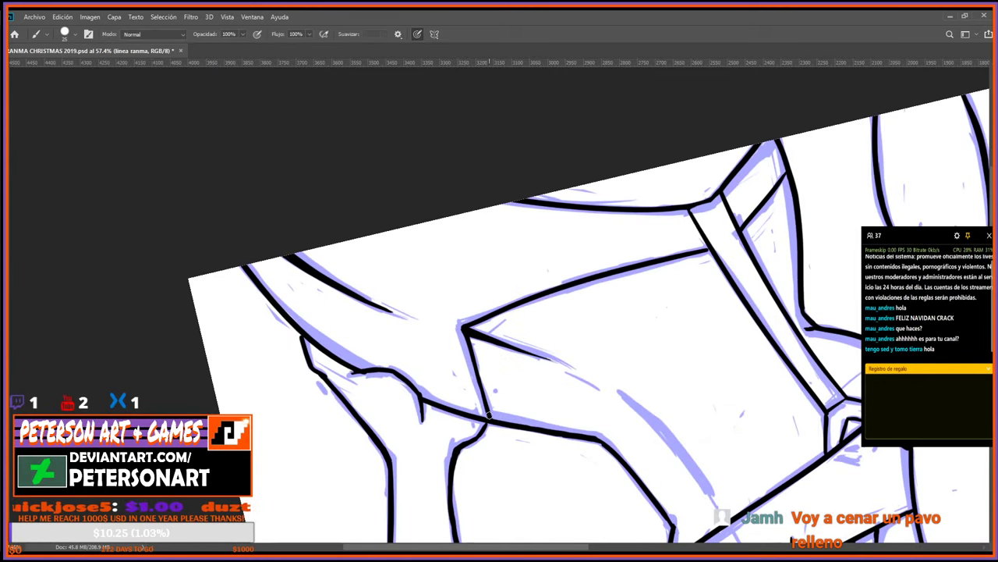
Extend the fold line from the pointed corner along the sketch and taper its tip.
{"action": "key", "text": "r"}
{"action": "mouse_move", "coordinate": [485, 398]}
{"action": "left_mouse_down"}
{"action": "mouse_move", "coordinate": [549, 308]}
{"action": "mouse_move", "coordinate": [622, 296]}
{"action": "mouse_move", "coordinate": [479, 379]}
{"action": "left_mouse_up"}
{"action": "key", "text": "r"}
{"action": "key", "text": "b"}
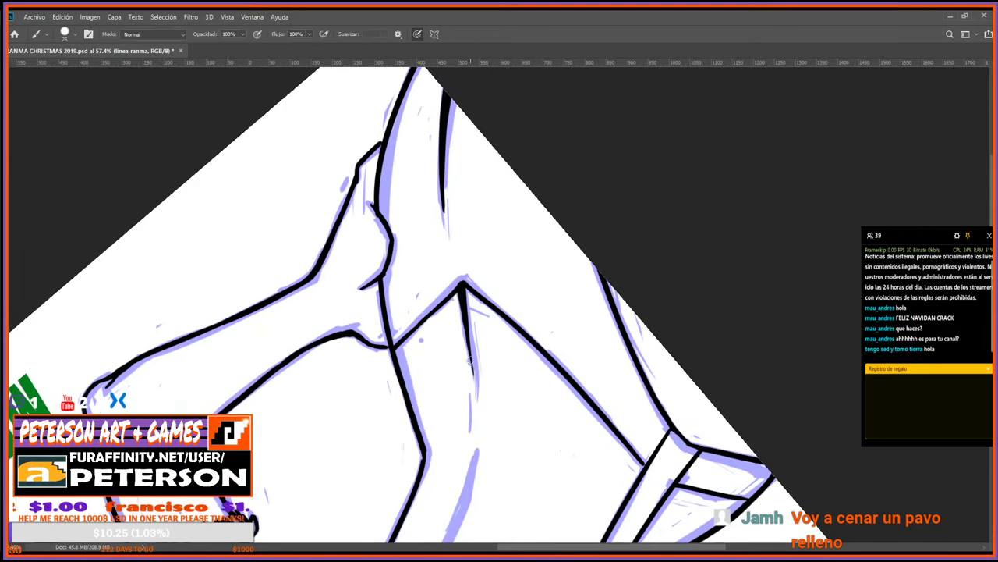
{"action": "left_click_drag", "start_coordinate": [468, 341], "coordinate": [474, 396]}
{"action": "key", "text": "r"}
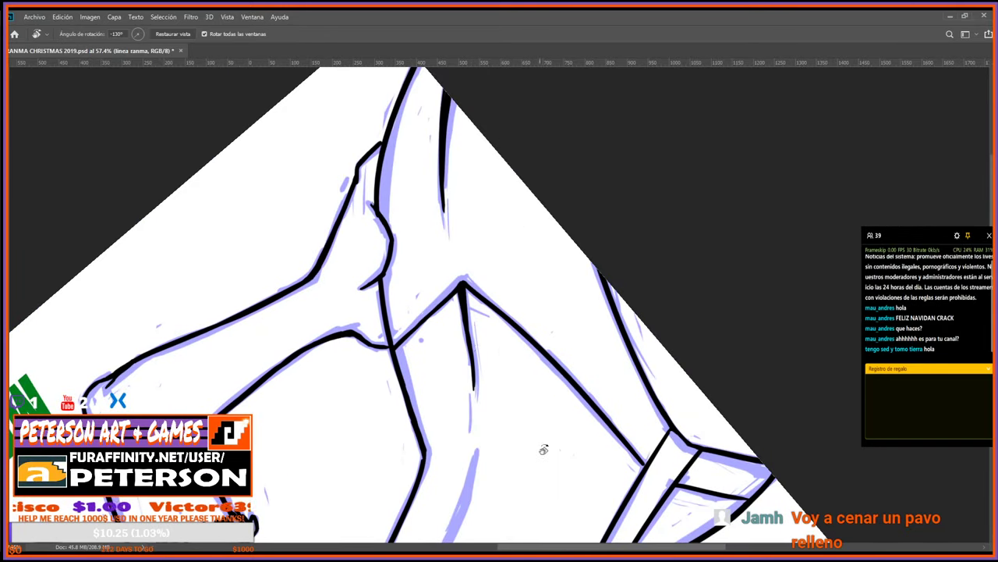
{"action": "mouse_move", "coordinate": [544, 448]}
{"action": "left_mouse_down"}
{"action": "mouse_move", "coordinate": [648, 198]}
{"action": "mouse_move", "coordinate": [539, 234]}
{"action": "left_mouse_up"}
{"action": "key", "text": "e"}
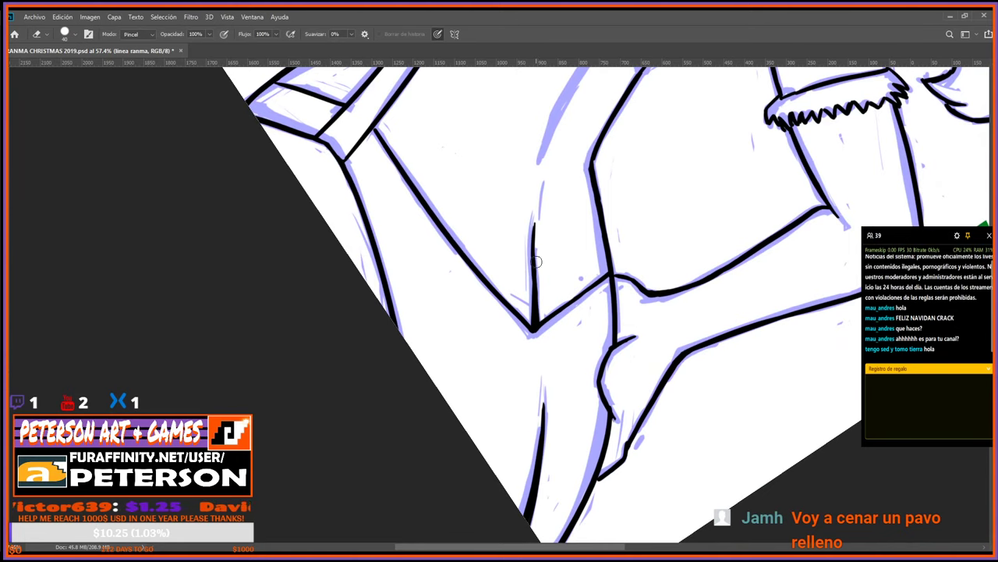
{"action": "left_click_drag", "start_coordinate": [551, 204], "coordinate": [528, 282]}
{"action": "key", "text": "b"}
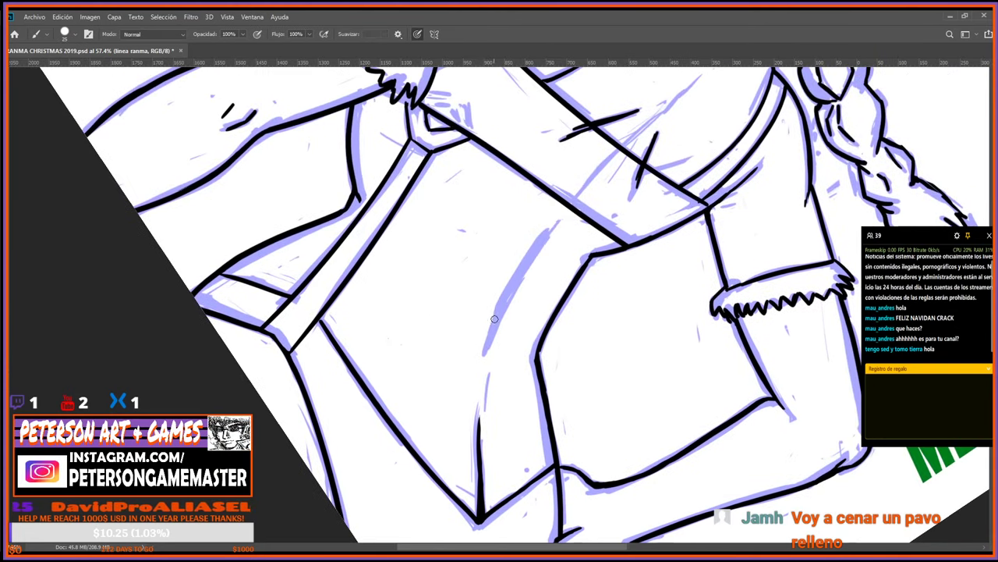
Ink the separate curved fold stroke in the middle of the dress below the waistband, tapering its upper end.
{"action": "mouse_move", "coordinate": [484, 355]}
{"action": "left_mouse_down"}
{"action": "mouse_move", "coordinate": [501, 303]}
{"action": "mouse_move", "coordinate": [553, 217]}
{"action": "left_mouse_up"}
{"action": "key", "text": "r"}
{"action": "mouse_move", "coordinate": [518, 390]}
{"action": "left_mouse_down"}
{"action": "mouse_move", "coordinate": [557, 379]}
{"action": "mouse_move", "coordinate": [582, 353]}
{"action": "left_mouse_up"}
{"action": "key", "text": "e"}
{"action": "mouse_move", "coordinate": [477, 214]}
{"action": "left_mouse_down"}
{"action": "mouse_move", "coordinate": [467, 207]}
{"action": "mouse_move", "coordinate": [490, 267]}
{"action": "left_mouse_up"}
{"action": "key", "text": "b"}
{"action": "key", "text": "e"}
{"action": "left_click_drag", "start_coordinate": [475, 227], "coordinate": [507, 316]}
{"action": "key", "text": "b"}
{"action": "left_click_drag", "start_coordinate": [487, 268], "coordinate": [525, 346]}
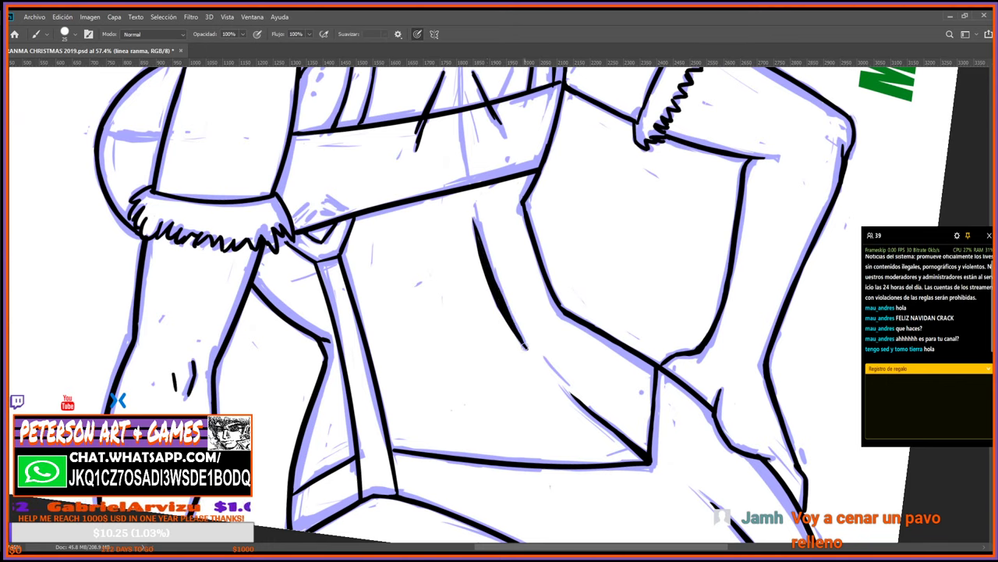
Refine the dress's middle fold stroke, reshaping its upper part into a smooth, thin taper.
{"action": "key", "text": "e"}
{"action": "left_click_drag", "start_coordinate": [474, 227], "coordinate": [517, 319]}
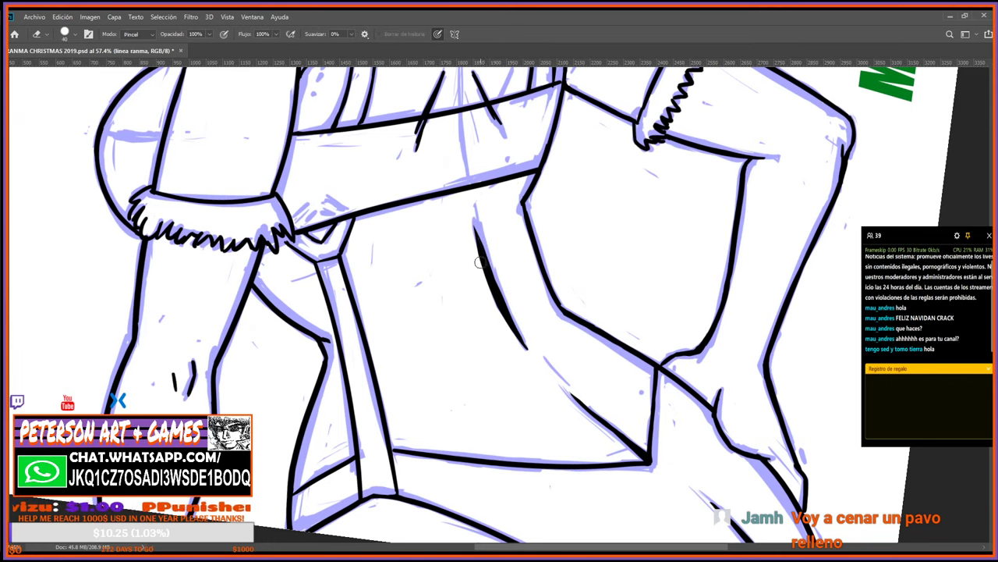
{"action": "key", "text": "b"}
{"action": "mouse_move", "coordinate": [475, 231]}
{"action": "left_mouse_down"}
{"action": "mouse_move", "coordinate": [507, 314]}
{"action": "mouse_move", "coordinate": [493, 281]}
{"action": "left_mouse_up"}
{"action": "key", "text": "e"}
{"action": "mouse_move", "coordinate": [471, 215]}
{"action": "left_mouse_down"}
{"action": "mouse_move", "coordinate": [489, 288]}
{"action": "mouse_move", "coordinate": [523, 329]}
{"action": "left_mouse_up"}
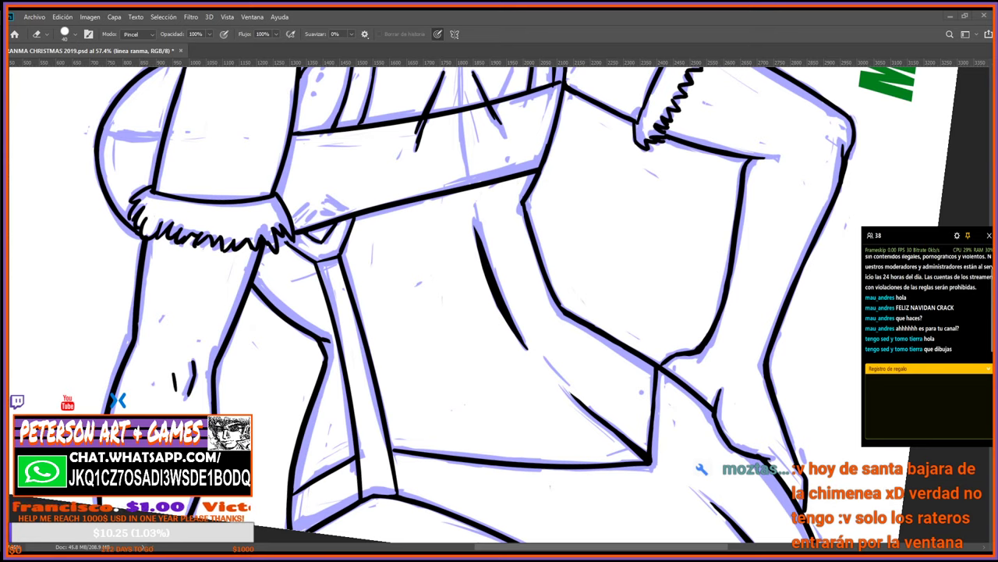
Smooth the bend in the body contour just below the end of the waistband.
{"action": "key", "text": "b"}
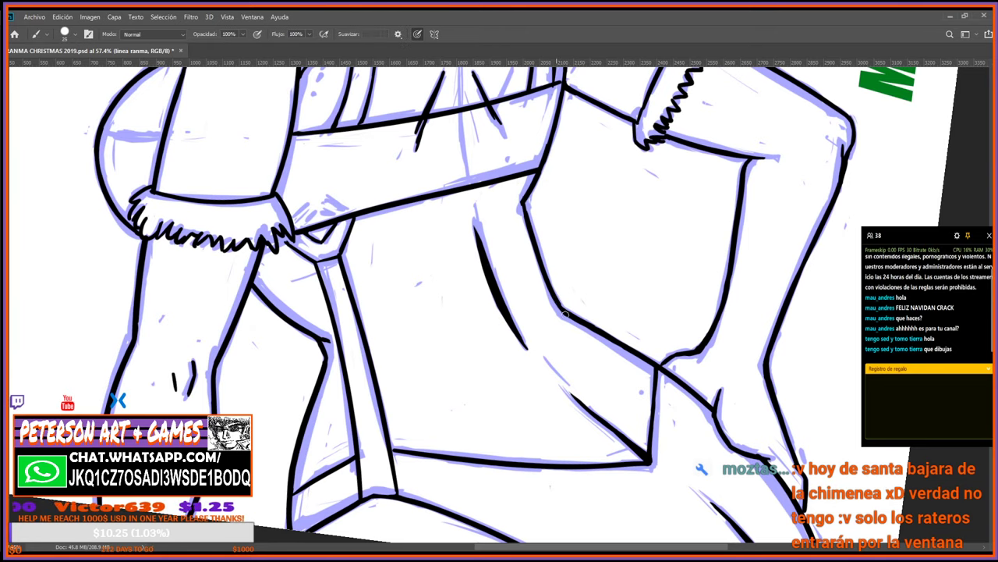
{"action": "key", "text": "r"}
{"action": "mouse_move", "coordinate": [564, 399]}
{"action": "left_mouse_down"}
{"action": "mouse_move", "coordinate": [599, 250]}
{"action": "mouse_move", "coordinate": [429, 252]}
{"action": "left_mouse_up"}
{"action": "left_click_drag", "start_coordinate": [602, 320], "coordinate": [591, 256]}
{"action": "left_click_drag", "start_coordinate": [604, 294], "coordinate": [593, 343]}
{"action": "key", "text": "e"}
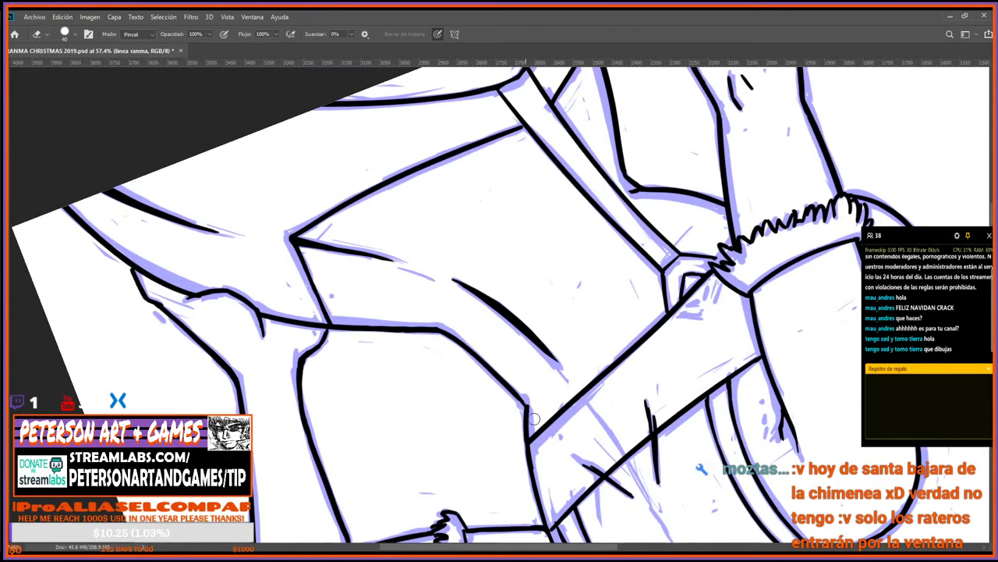
{"action": "key", "text": "b"}
{"action": "key", "text": "r"}
{"action": "left_click_drag", "start_coordinate": [522, 404], "coordinate": [671, 215]}
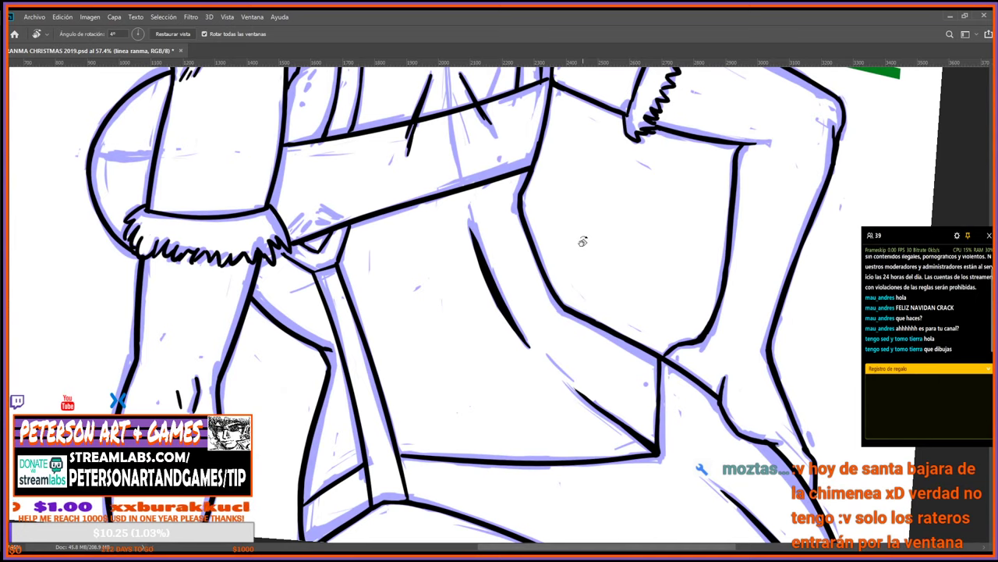
Ink the short curved line crossing the rounded shape behind the upper sleeve.
{"action": "scroll", "coordinate": [538, 98], "scroll_direction": "up", "scroll_amount": 3}
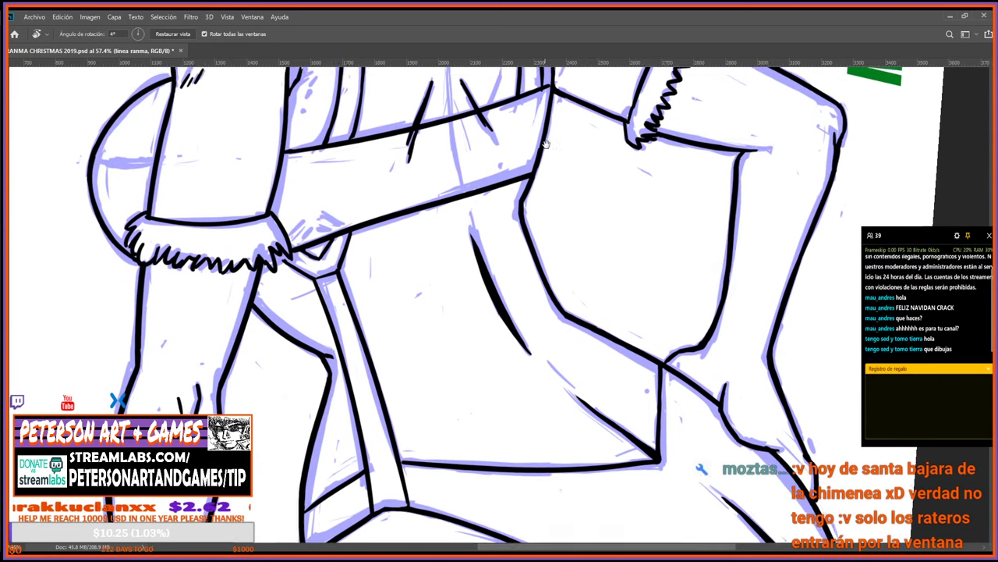
{"action": "key", "text": "b"}
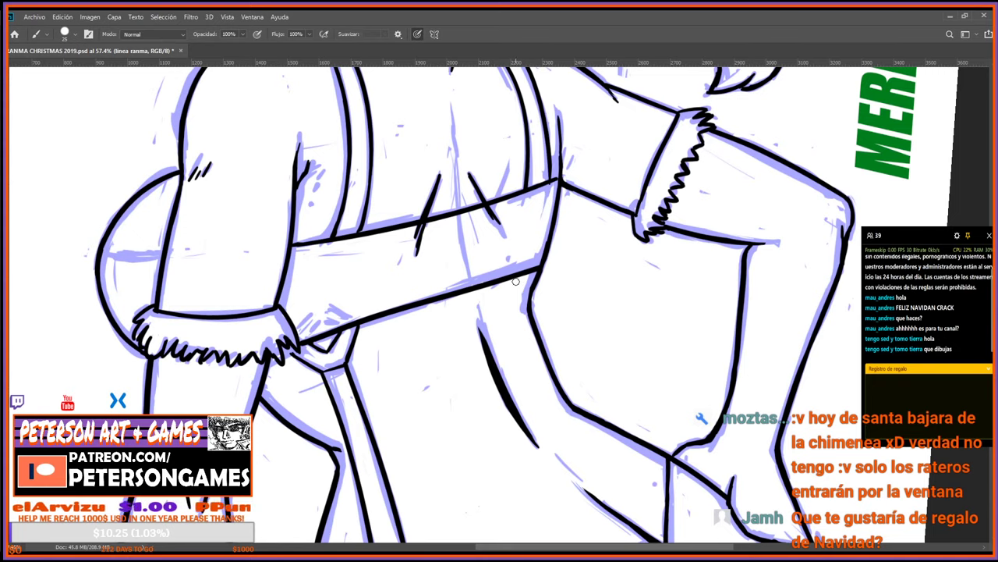
{"action": "left_click_drag", "start_coordinate": [511, 304], "coordinate": [535, 323]}
{"action": "left_click_drag", "start_coordinate": [535, 360], "coordinate": [530, 316]}
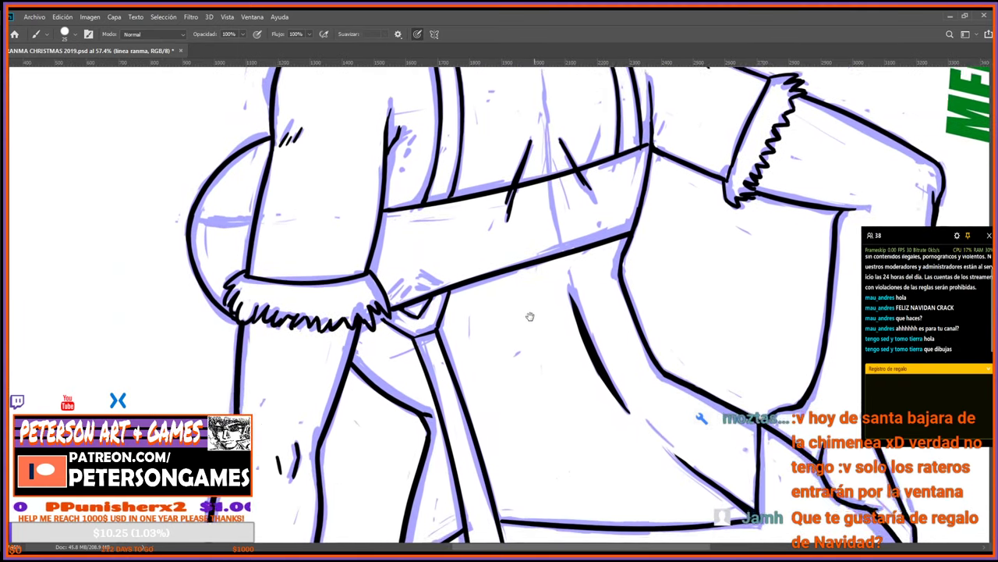
{"action": "left_click_drag", "start_coordinate": [473, 276], "coordinate": [520, 323]}
{"action": "mouse_move", "coordinate": [355, 205]}
{"action": "left_mouse_down"}
{"action": "mouse_move", "coordinate": [448, 264]}
{"action": "mouse_move", "coordinate": [490, 269]}
{"action": "left_mouse_up"}
{"action": "key", "text": "r"}
{"action": "left_click_drag", "start_coordinate": [476, 345], "coordinate": [547, 288]}
{"action": "key", "text": "b"}
{"action": "left_click_drag", "start_coordinate": [516, 366], "coordinate": [545, 424]}
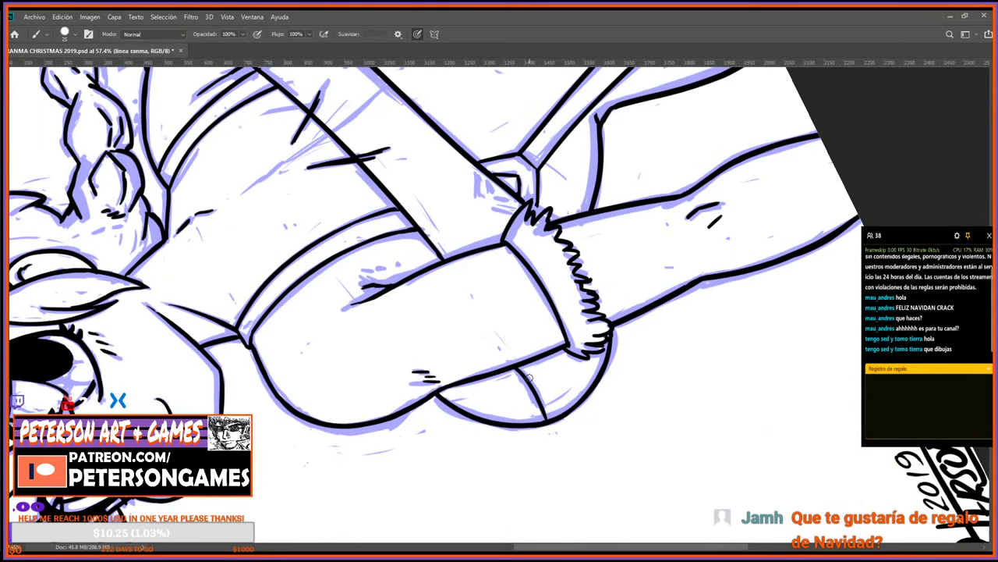
Clean up the end of the short curved line where it meets the rounded shape's outer contour.
{"action": "key", "text": "r"}
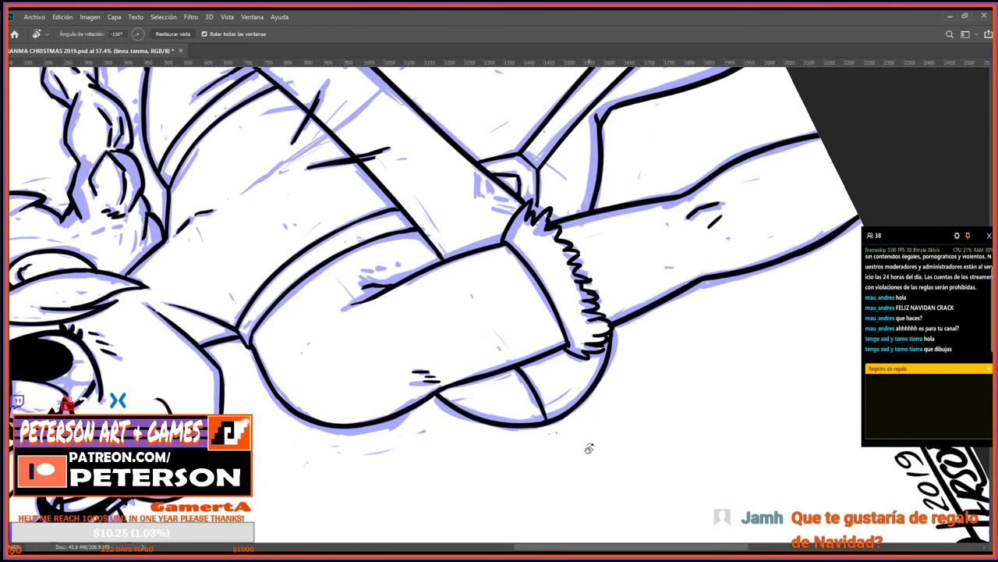
{"action": "left_click", "coordinate": [640, 442]}
{"action": "mouse_move", "coordinate": [639, 442]}
{"action": "left_mouse_down"}
{"action": "mouse_move", "coordinate": [587, 357]}
{"action": "mouse_move", "coordinate": [578, 284]}
{"action": "left_mouse_up"}
{"action": "key", "text": "e"}
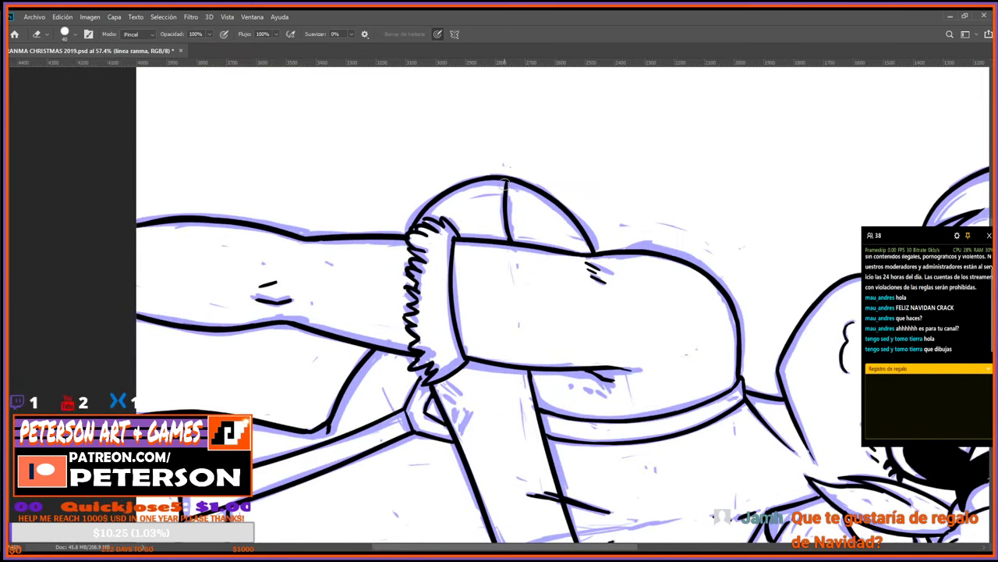
{"action": "key", "text": "b"}
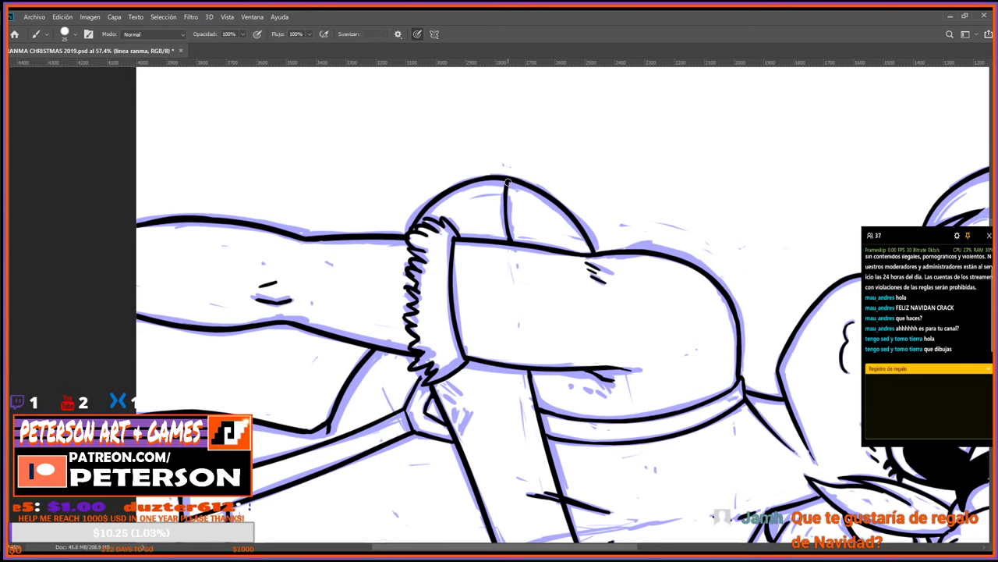
Trim the upper end of the crease line at the nearer arm's armpit with the eraser.
{"action": "key", "text": "r"}
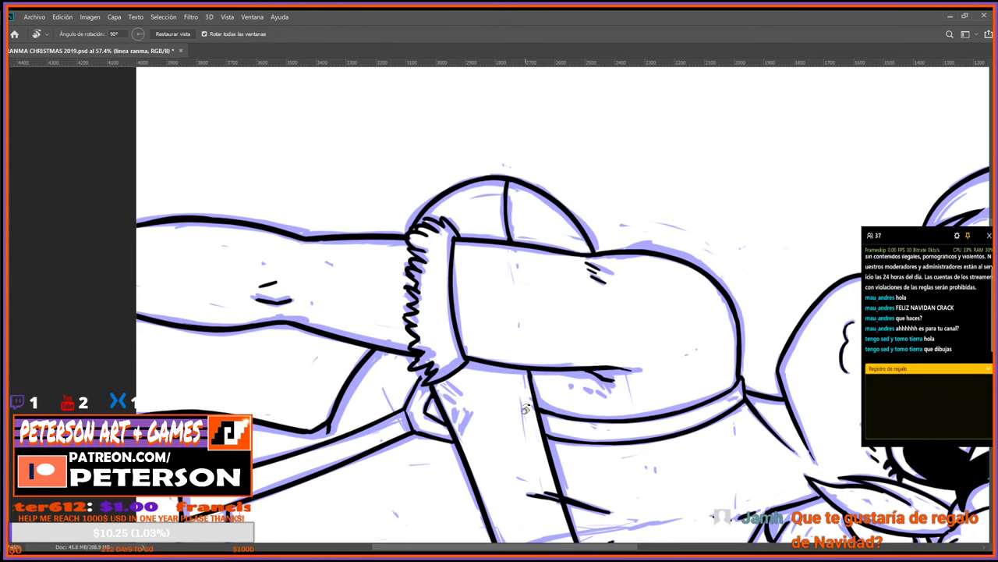
{"action": "mouse_move", "coordinate": [520, 356]}
{"action": "left_mouse_down"}
{"action": "mouse_move", "coordinate": [502, 433]}
{"action": "mouse_move", "coordinate": [527, 459]}
{"action": "left_mouse_up"}
{"action": "left_click_drag", "start_coordinate": [551, 209], "coordinate": [527, 312]}
{"action": "left_click_drag", "start_coordinate": [677, 356], "coordinate": [568, 243]}
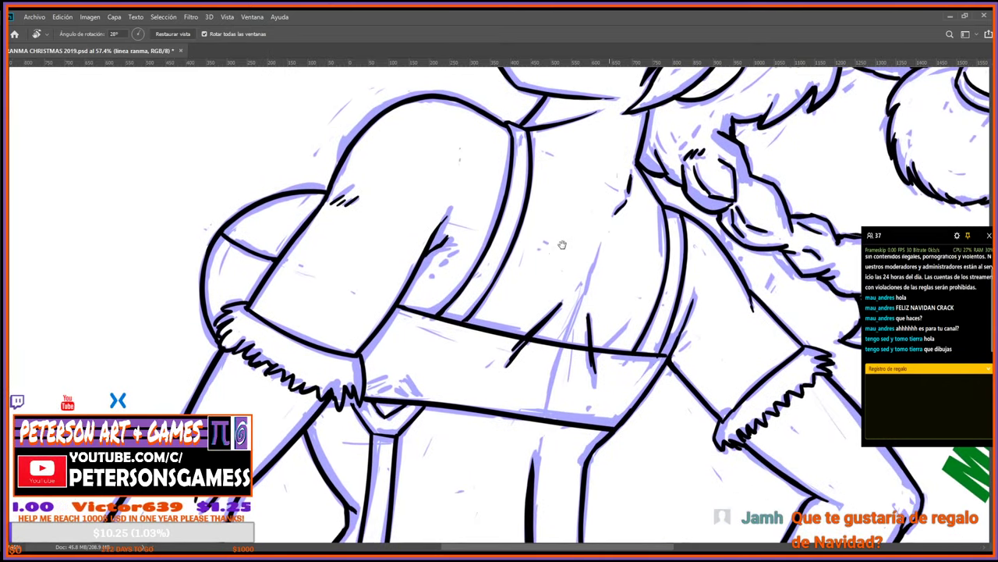
{"action": "left_click_drag", "start_coordinate": [538, 319], "coordinate": [564, 477]}
{"action": "mouse_move", "coordinate": [555, 368]}
{"action": "left_mouse_down"}
{"action": "mouse_move", "coordinate": [588, 277]}
{"action": "mouse_move", "coordinate": [579, 283]}
{"action": "left_mouse_up"}
{"action": "key", "text": "e"}
{"action": "left_click_drag", "start_coordinate": [467, 337], "coordinate": [450, 323]}
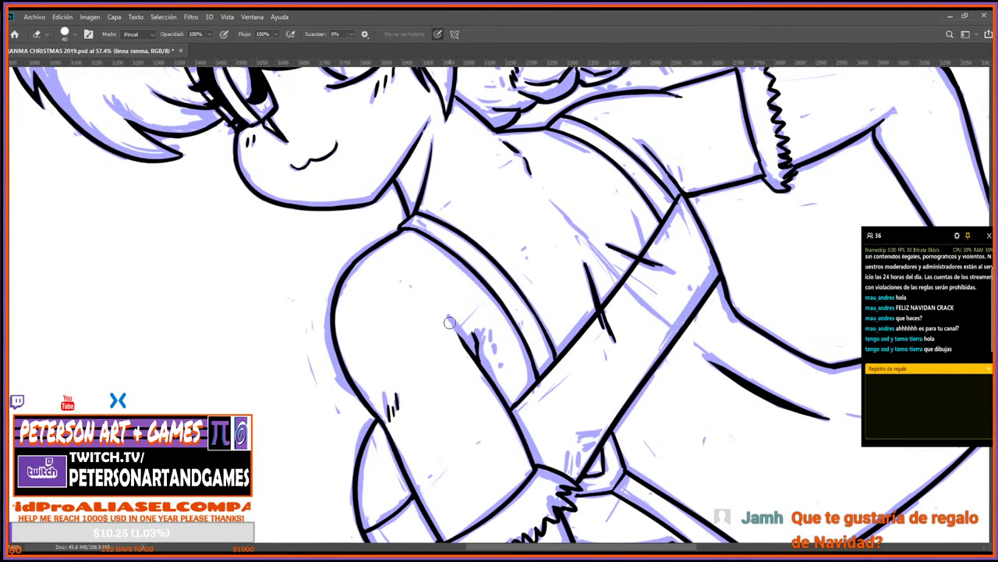
Extend the armpit crease over the blue sketch and finish its upper end in a thin taper.
{"action": "key", "text": "r"}
{"action": "mouse_move", "coordinate": [477, 367]}
{"action": "left_mouse_down"}
{"action": "mouse_move", "coordinate": [686, 374]}
{"action": "mouse_move", "coordinate": [712, 64]}
{"action": "left_mouse_up"}
{"action": "key", "text": "b"}
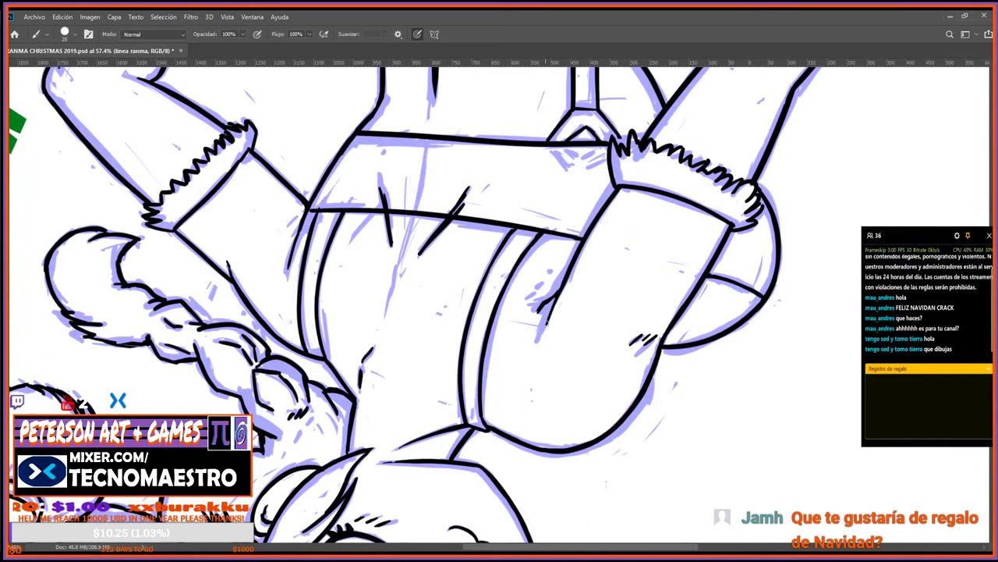
{"action": "left_click_drag", "start_coordinate": [570, 267], "coordinate": [546, 320]}
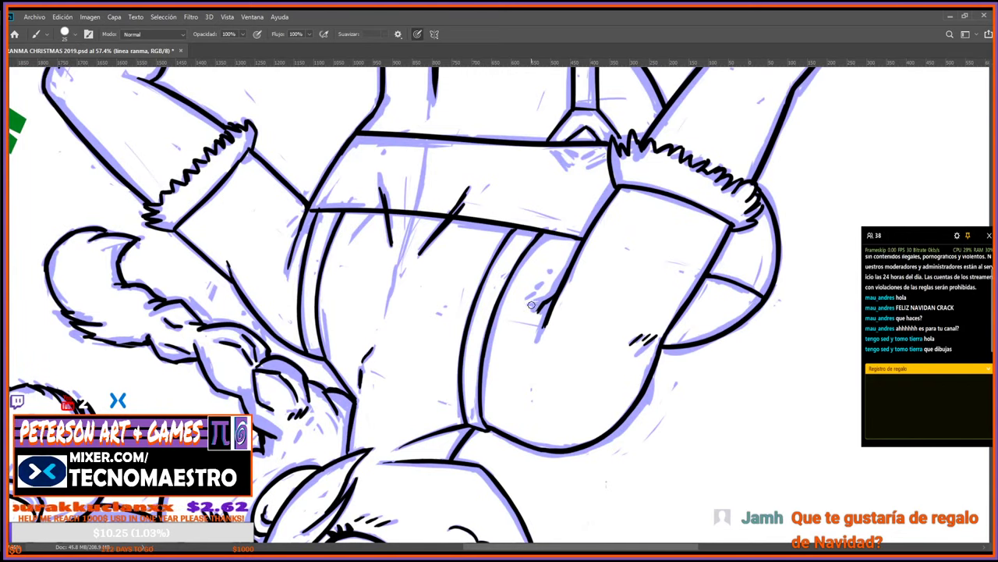
{"action": "key", "text": "r"}
{"action": "mouse_move", "coordinate": [569, 277]}
{"action": "left_mouse_down"}
{"action": "mouse_move", "coordinate": [573, 330]}
{"action": "mouse_move", "coordinate": [486, 381]}
{"action": "mouse_move", "coordinate": [464, 374]}
{"action": "left_mouse_up"}
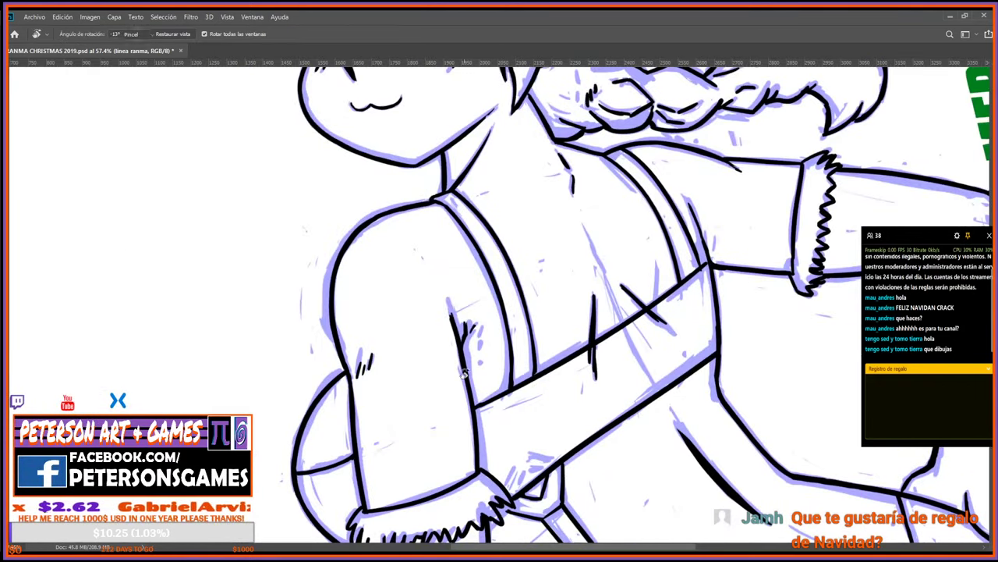
{"action": "key", "text": "b"}
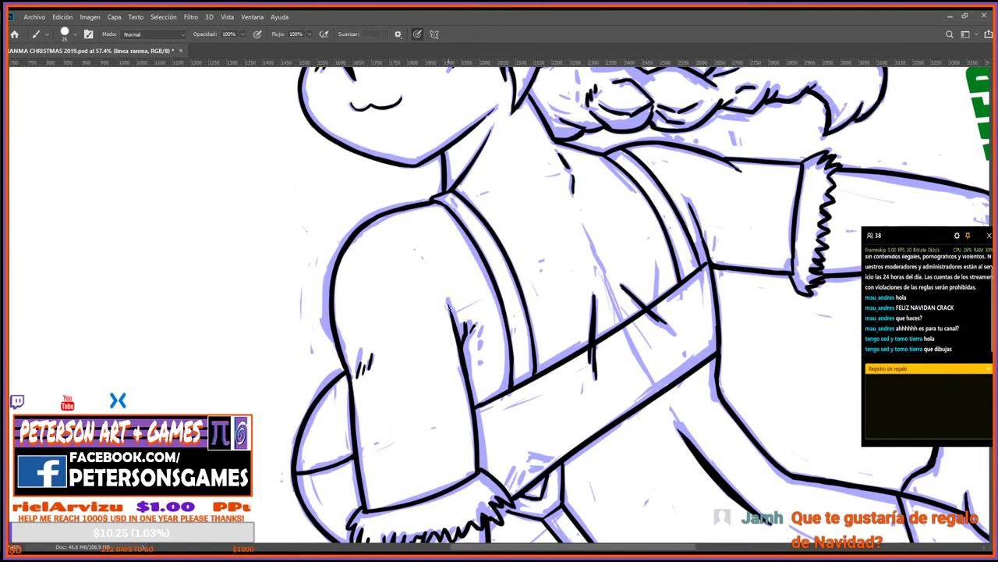
Examine the inked lines of the Santa hat, its fur brim and the pom-pom.
{"action": "left_click_drag", "start_coordinate": [581, 195], "coordinate": [576, 333]}
{"action": "left_click_drag", "start_coordinate": [594, 141], "coordinate": [600, 288]}
{"action": "left_click_drag", "start_coordinate": [604, 225], "coordinate": [600, 261]}
{"action": "left_click_drag", "start_coordinate": [624, 144], "coordinate": [580, 321]}
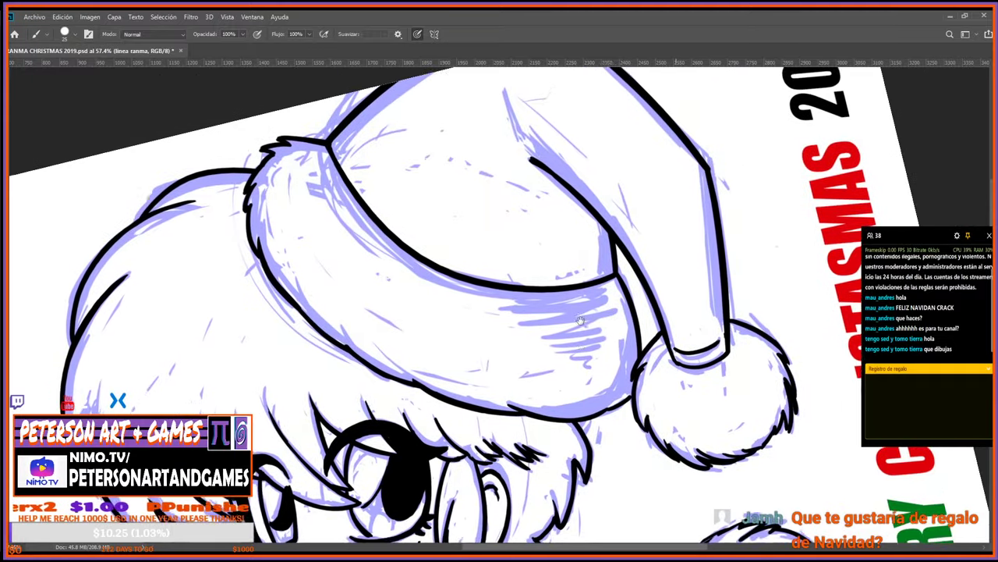
{"action": "key", "text": "r"}
{"action": "left_click_drag", "start_coordinate": [644, 429], "coordinate": [614, 353]}
{"action": "left_click_drag", "start_coordinate": [700, 382], "coordinate": [432, 507]}
{"action": "key", "text": "b"}
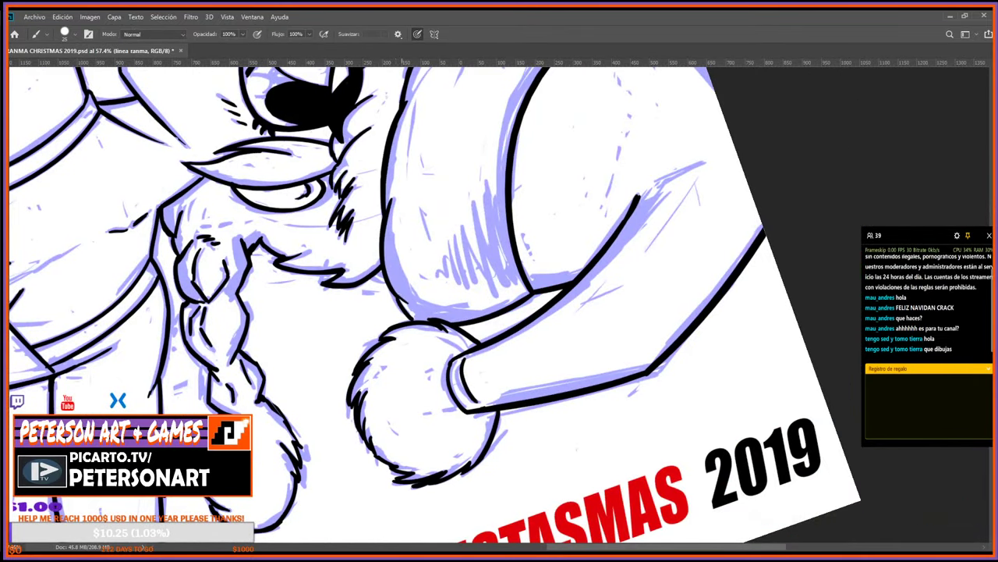
Add short parallel hair strokes near the base of the braid's end tuft.
{"action": "key", "text": "r"}
{"action": "left_click_drag", "start_coordinate": [510, 457], "coordinate": [638, 318]}
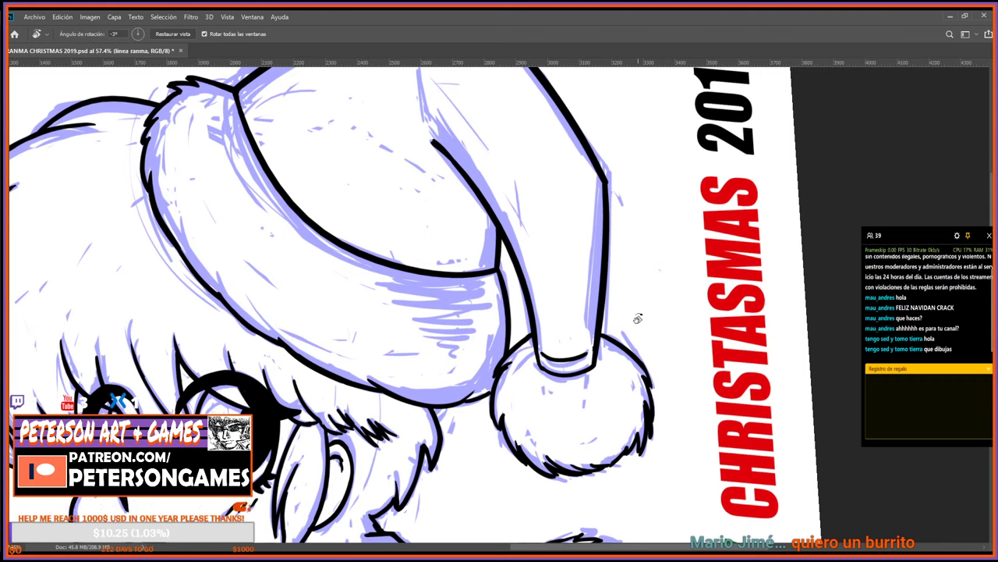
{"action": "left_click", "coordinate": [12, 216]}
{"action": "left_click_drag", "start_coordinate": [475, 336], "coordinate": [398, 353]}
{"action": "key", "text": "ctrl+0"}
{"action": "left_click_drag", "start_coordinate": [525, 361], "coordinate": [525, 380]}
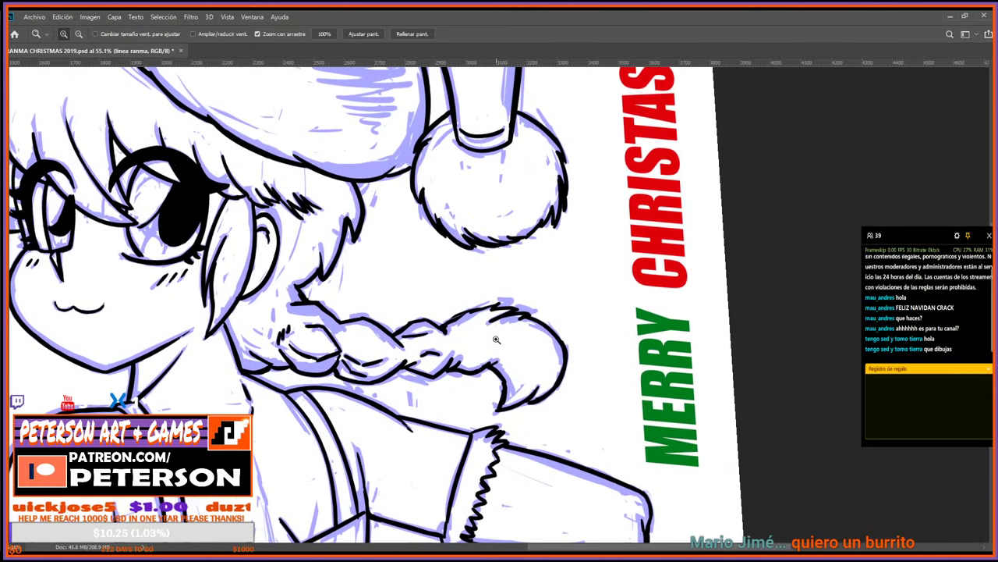
{"action": "key", "text": "b"}
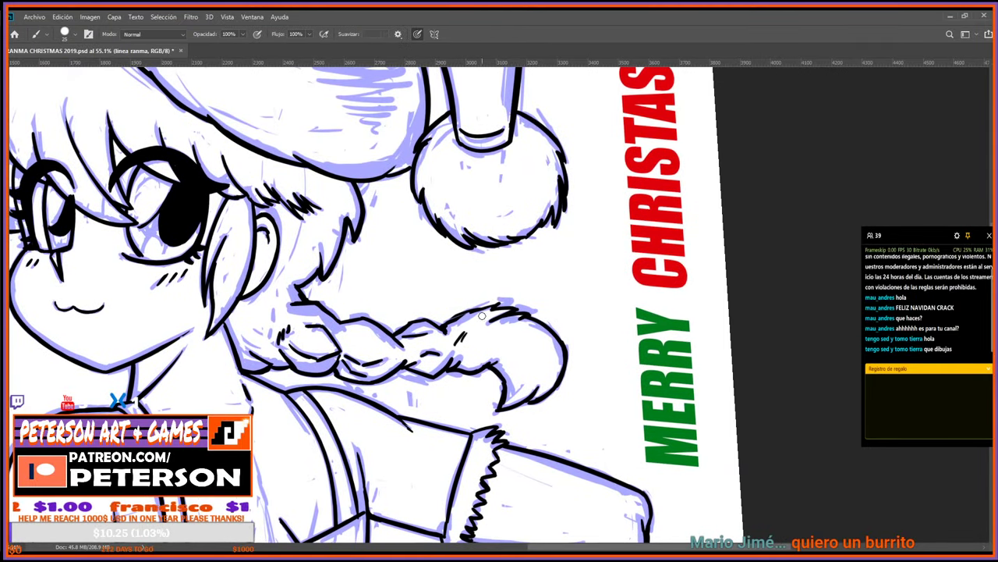
{"action": "key", "text": "r"}
{"action": "mouse_move", "coordinate": [428, 415]}
{"action": "left_mouse_down"}
{"action": "mouse_move", "coordinate": [422, 410]}
{"action": "mouse_move", "coordinate": [546, 420]}
{"action": "left_mouse_up"}
{"action": "key", "text": "e"}
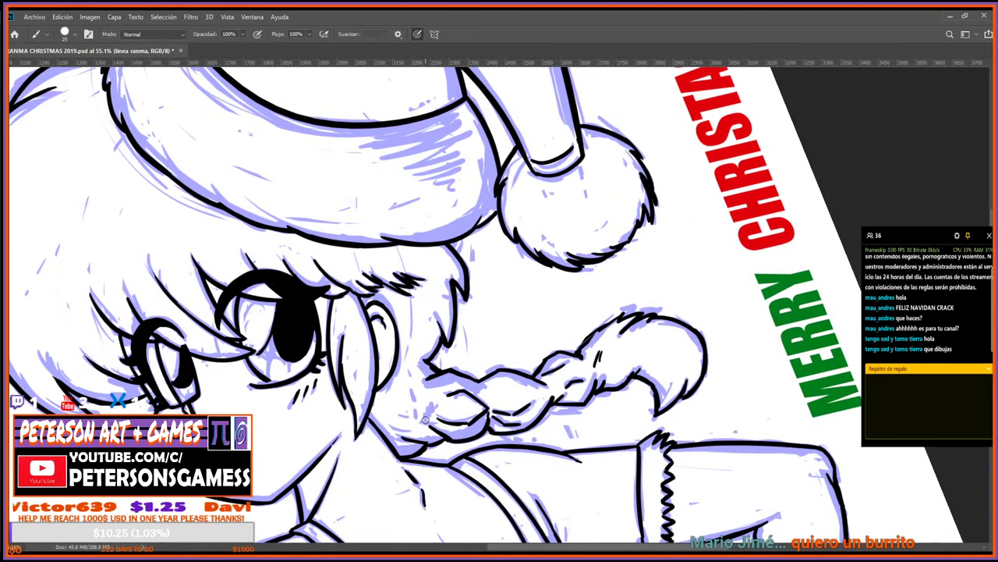
Touch up the smaller eye's inner contour and the fringe strand beside the larger eye.
{"action": "key", "text": "r"}
{"action": "mouse_move", "coordinate": [431, 397]}
{"action": "left_mouse_down"}
{"action": "mouse_move", "coordinate": [624, 405]}
{"action": "mouse_move", "coordinate": [605, 424]}
{"action": "left_mouse_up"}
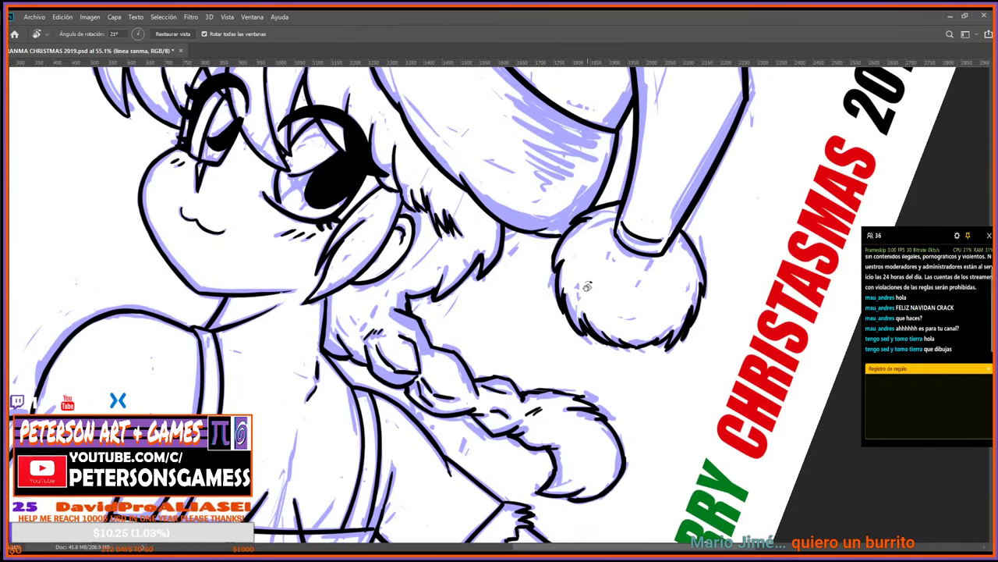
{"action": "mouse_move", "coordinate": [461, 218]}
{"action": "left_mouse_down"}
{"action": "mouse_move", "coordinate": [470, 358]}
{"action": "mouse_move", "coordinate": [507, 373]}
{"action": "left_mouse_up"}
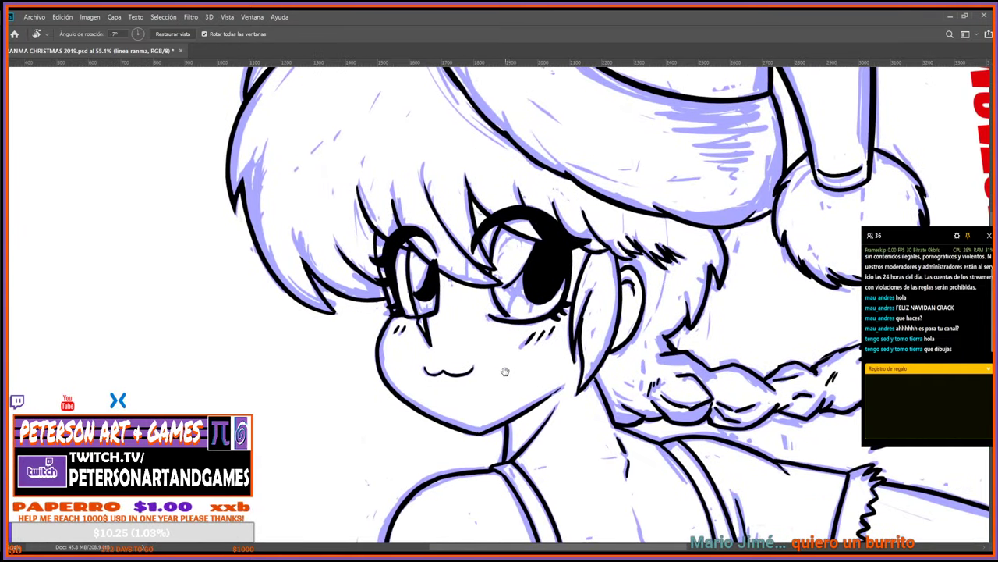
{"action": "key", "text": "b"}
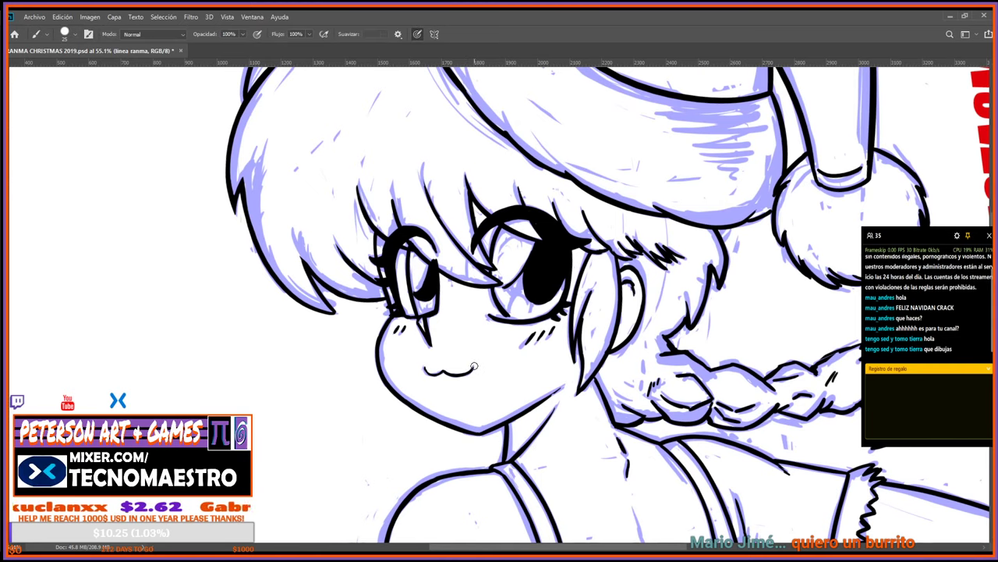
{"action": "left_click_drag", "start_coordinate": [600, 248], "coordinate": [570, 295]}
{"action": "key", "text": "e"}
{"action": "key", "text": "b"}
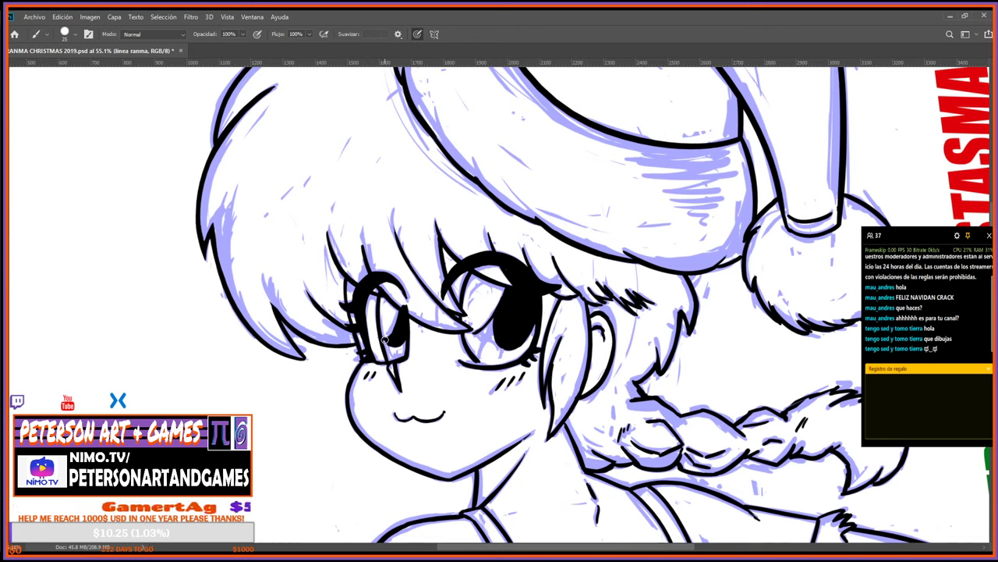
{"action": "key", "text": "e"}
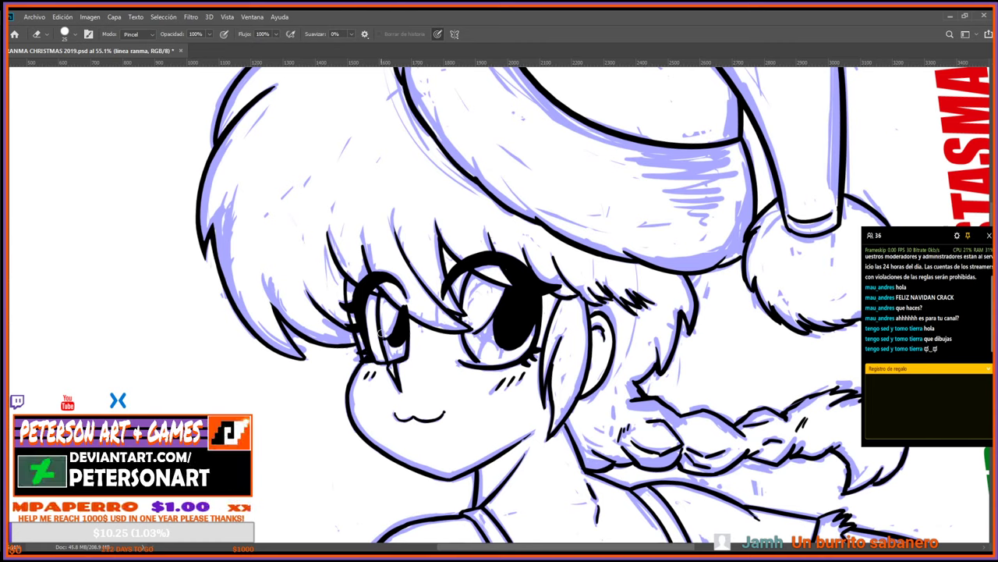
{"action": "key", "text": "b"}
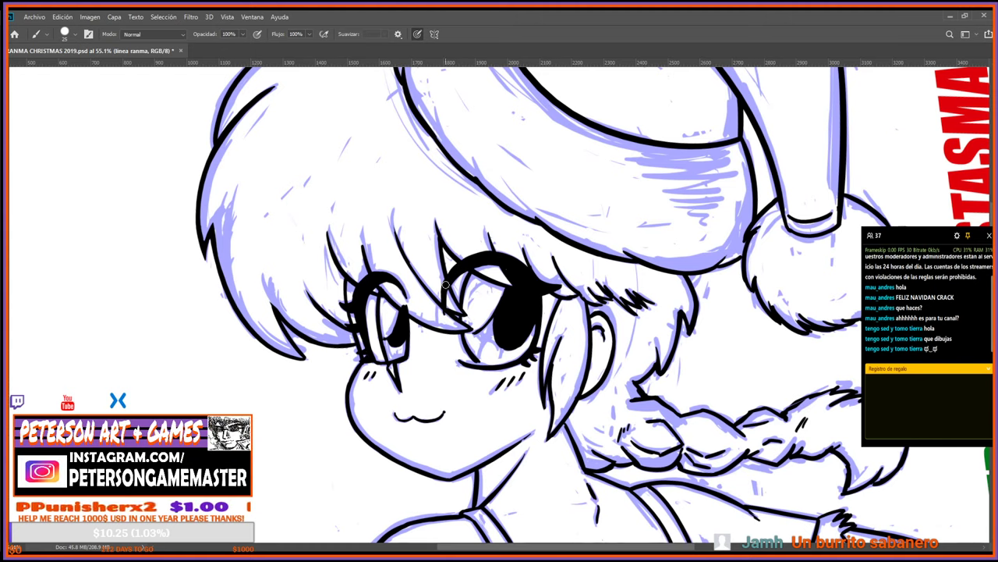
Try short hair strokes beside the pointed lock at the outer edge of the fringe.
{"action": "key", "text": "e"}
{"action": "key", "text": "b"}
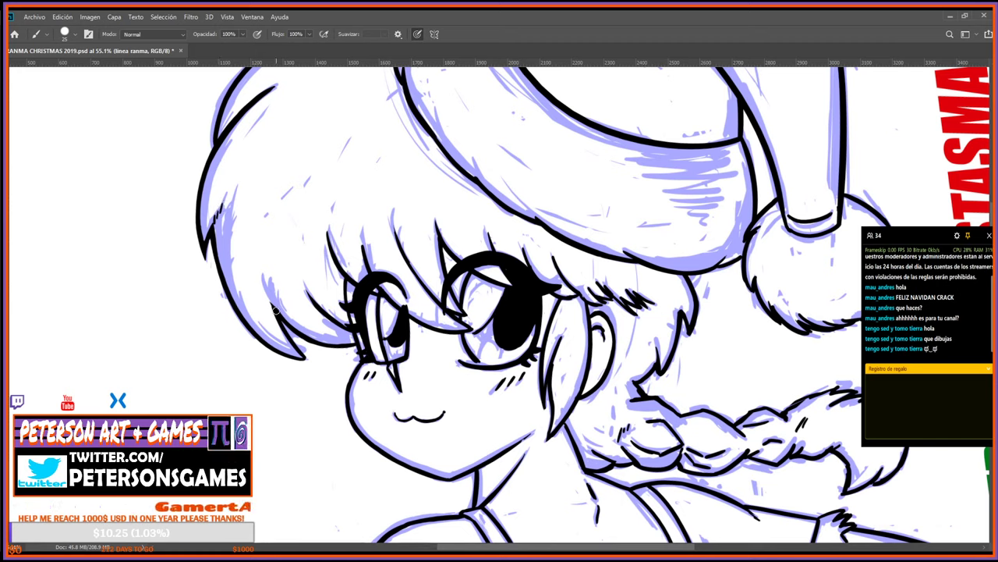
{"action": "key", "text": "e"}
{"action": "key", "text": "b"}
{"action": "key", "text": "e"}
Ink a short, thin fringe strand above the larger eye and clean up the fringe strand tips.
{"action": "key", "text": "b"}
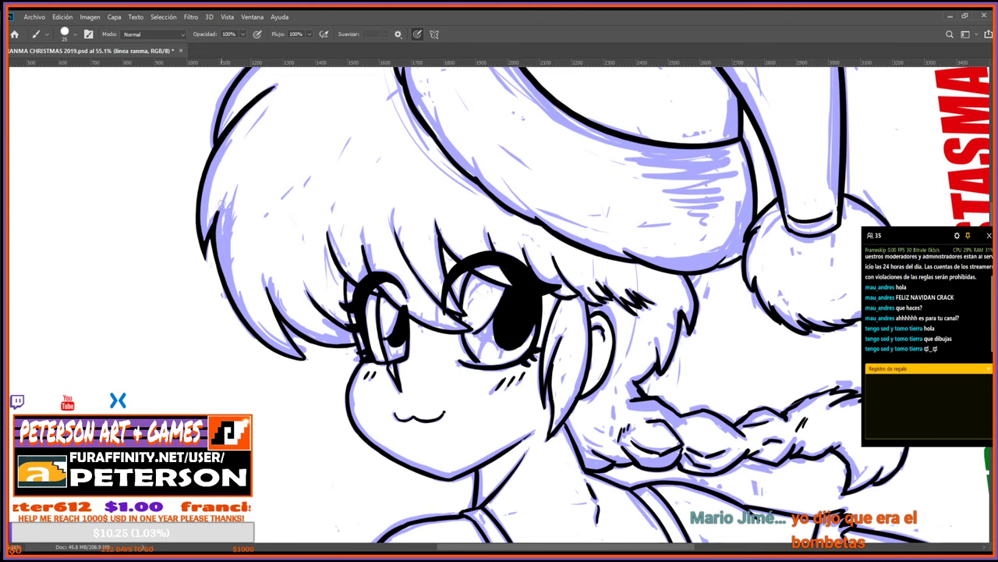
{"action": "key", "text": "e"}
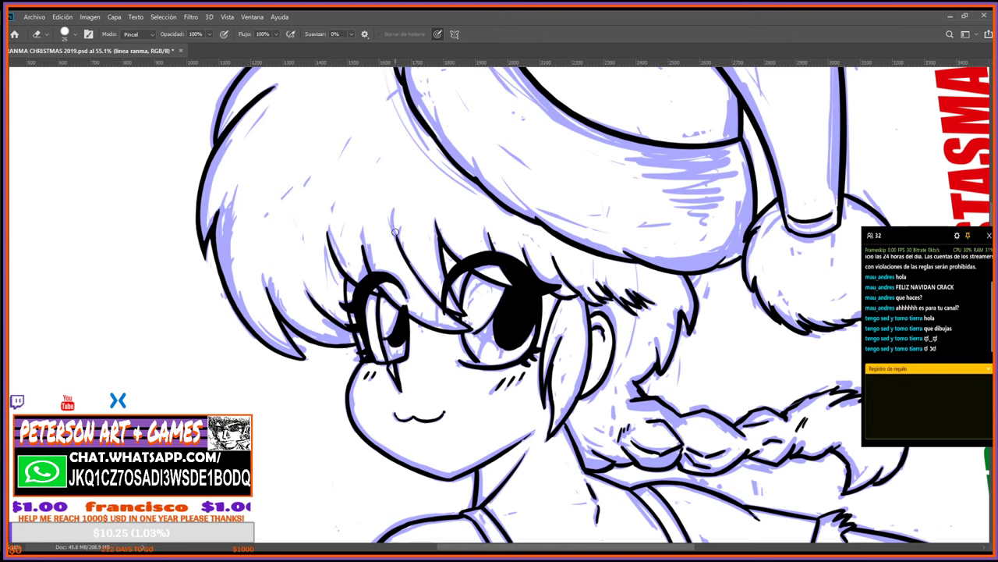
{"action": "key", "text": "r"}
{"action": "left_click", "coordinate": [616, 237]}
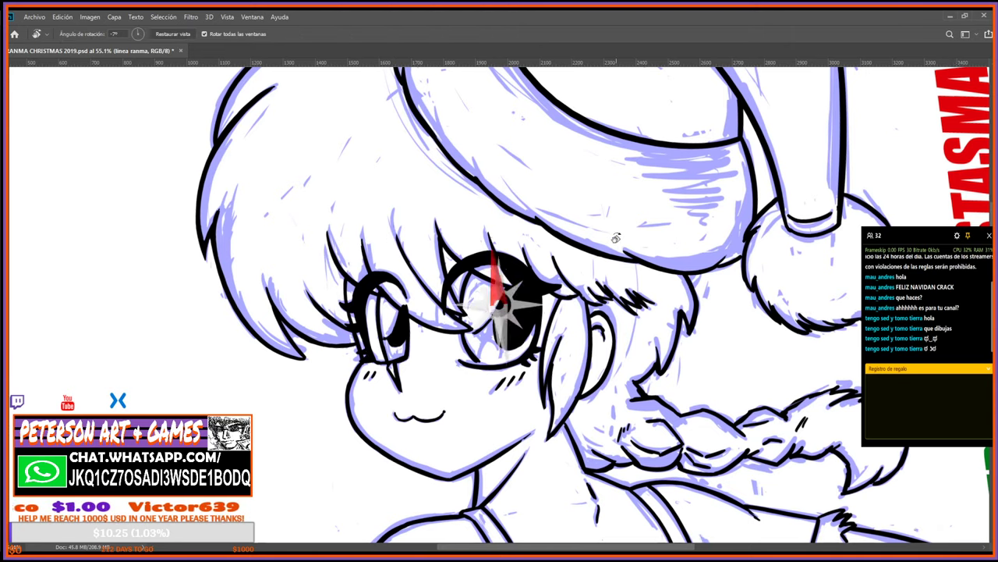
{"action": "mouse_move", "coordinate": [616, 238]}
{"action": "left_mouse_down"}
{"action": "mouse_move", "coordinate": [549, 398]}
{"action": "mouse_move", "coordinate": [427, 266]}
{"action": "mouse_move", "coordinate": [499, 234]}
{"action": "mouse_move", "coordinate": [546, 257]}
{"action": "left_mouse_up"}
{"action": "key", "text": "e"}
Clean up the pom-pom's fur outline where it meets the end of the hat brim.
{"action": "key", "text": "r"}
{"action": "mouse_move", "coordinate": [629, 298]}
{"action": "left_mouse_down"}
{"action": "mouse_move", "coordinate": [356, 293]}
{"action": "mouse_move", "coordinate": [438, 162]}
{"action": "left_mouse_up"}
{"action": "key", "text": "e"}
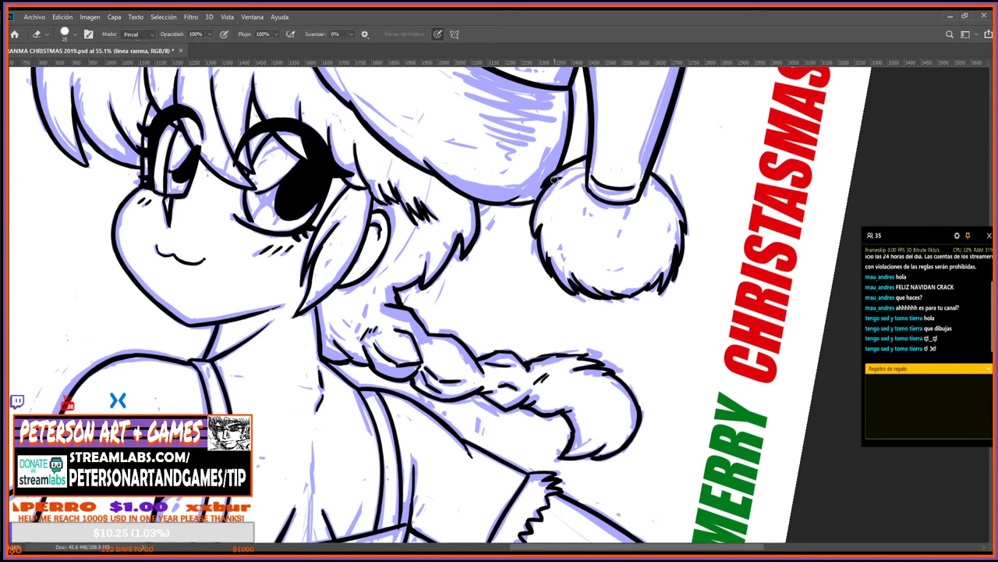
{"action": "key", "text": "r"}
{"action": "left_click_drag", "start_coordinate": [556, 179], "coordinate": [544, 241]}
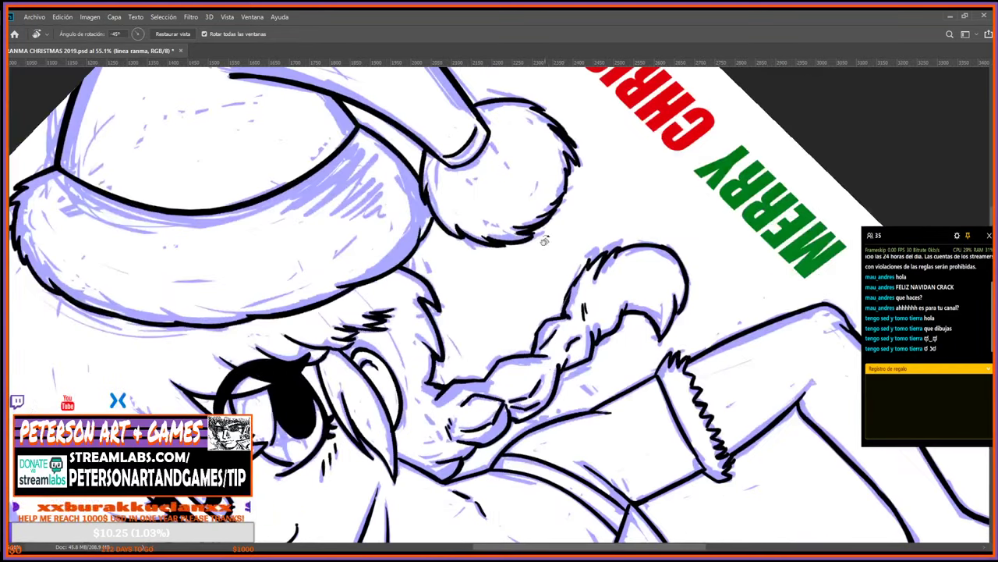
{"action": "key", "text": "e"}
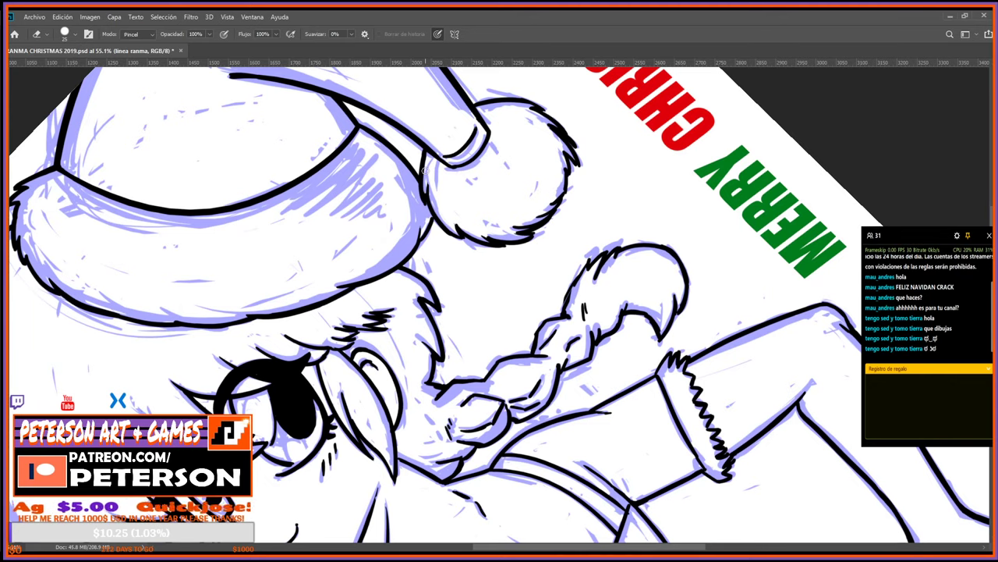
Refine the hair strokes along the outer edge of the braid's end tuft.
{"action": "key", "text": "r"}
{"action": "left_click_drag", "start_coordinate": [653, 382], "coordinate": [669, 270]}
{"action": "key", "text": "b"}
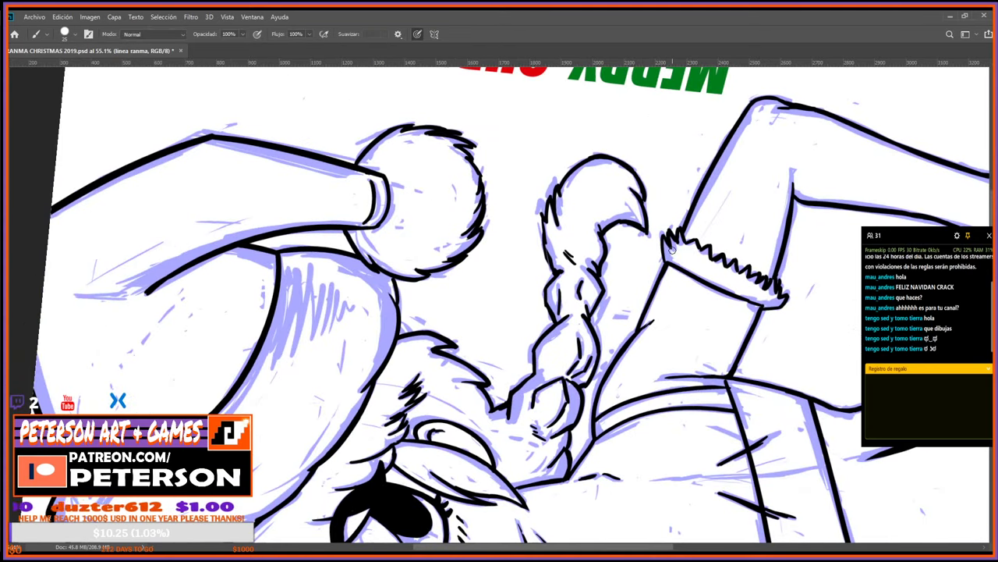
{"action": "key", "text": "Escape"}
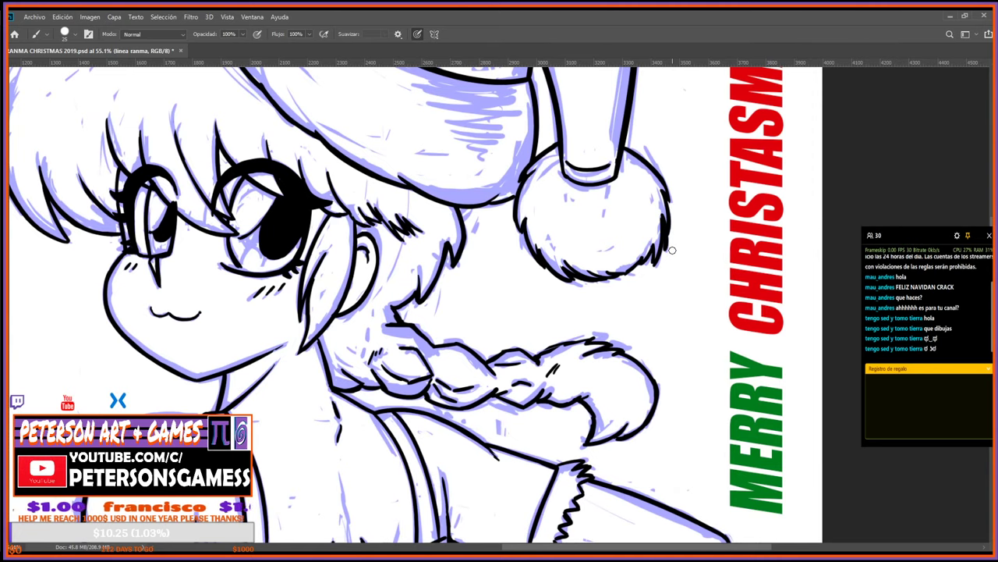
{"action": "key", "text": "r"}
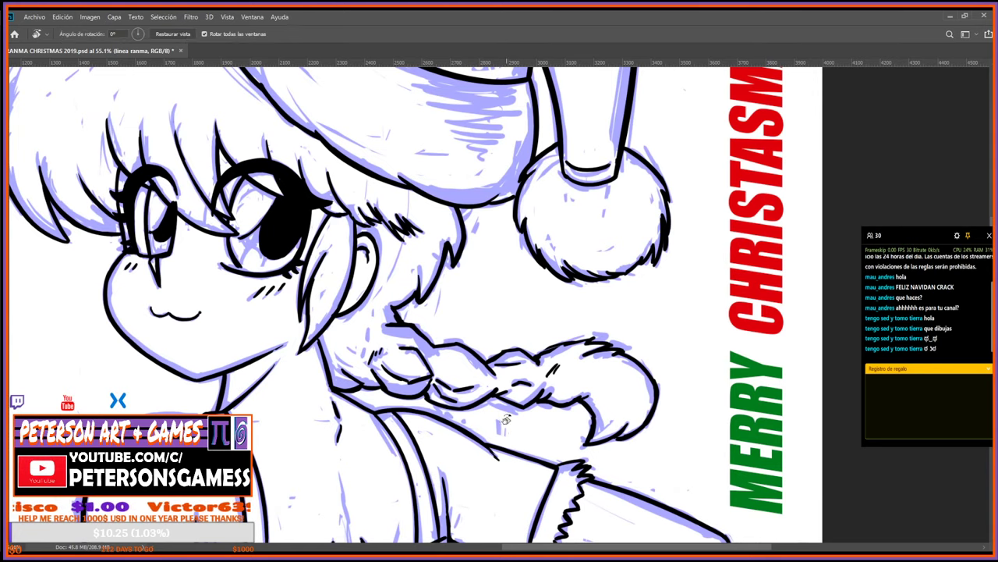
{"action": "mouse_move", "coordinate": [620, 418]}
{"action": "left_mouse_down"}
{"action": "mouse_move", "coordinate": [458, 341]}
{"action": "mouse_move", "coordinate": [537, 273]}
{"action": "mouse_move", "coordinate": [515, 428]}
{"action": "left_mouse_up"}
{"action": "left_click_drag", "start_coordinate": [516, 314], "coordinate": [601, 245]}
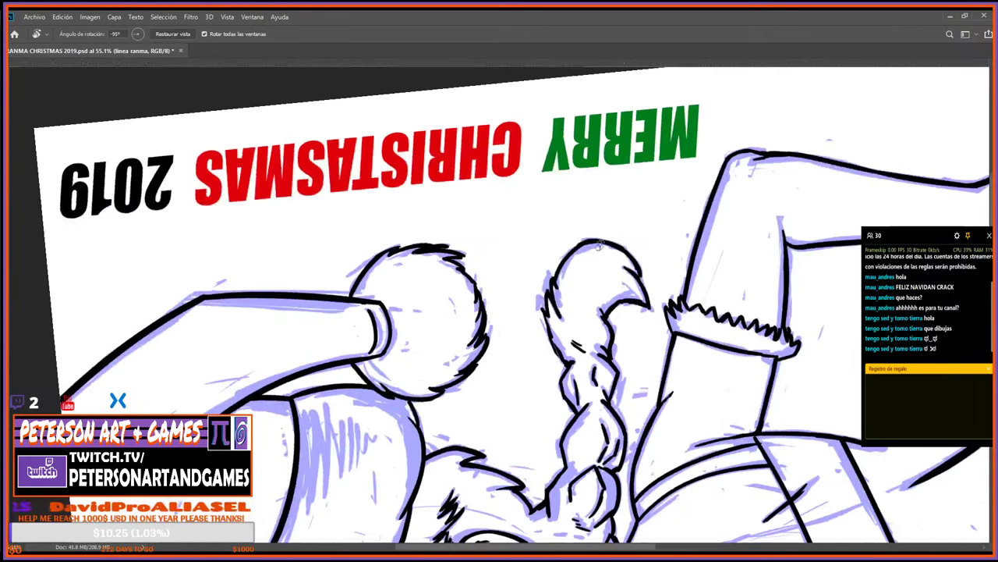
{"action": "key", "text": "b"}
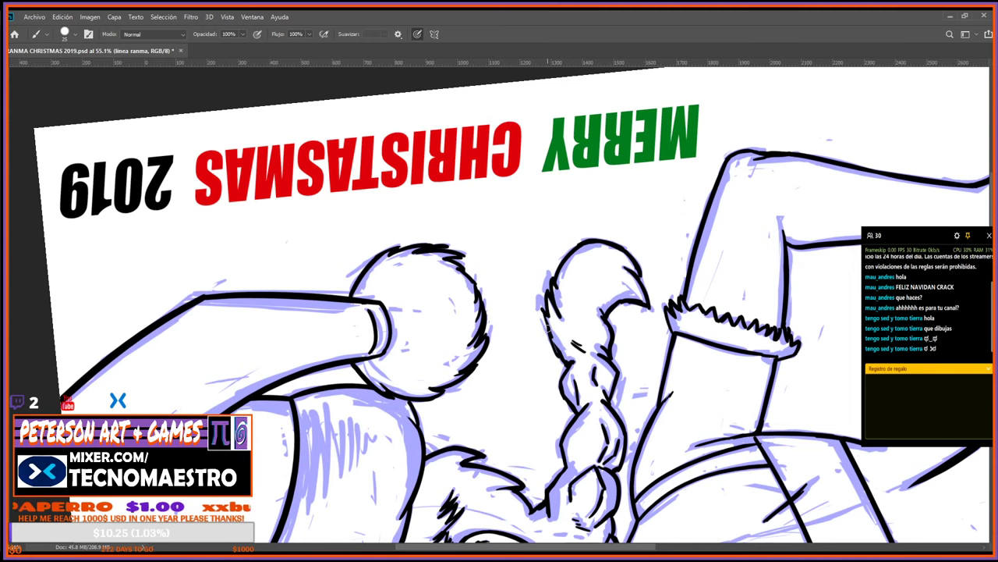
{"action": "key", "text": "Escape"}
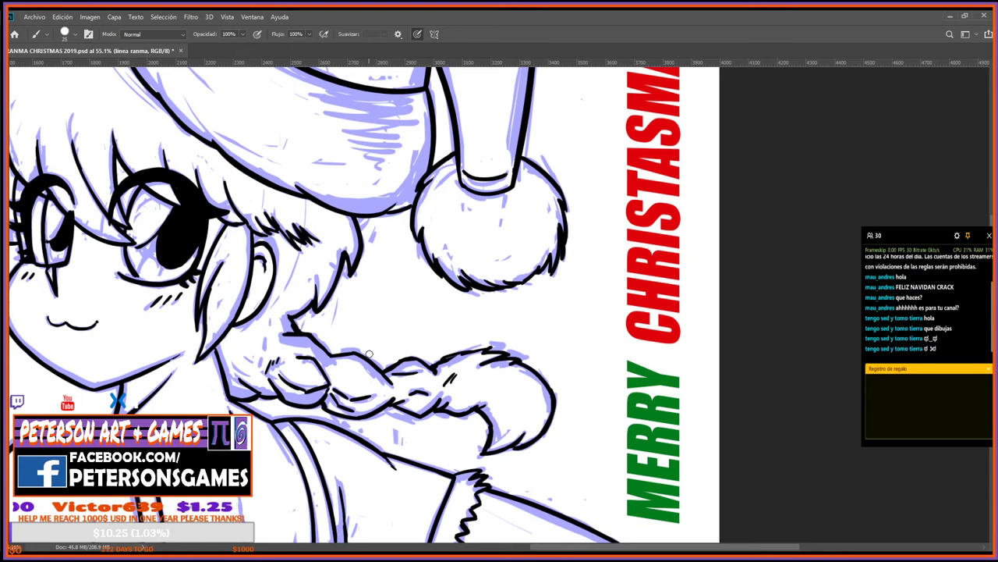
Ink the thin spine line down the middle of the back to the horizontal band, following the blue sketch.
{"action": "scroll", "coordinate": [387, 368], "scroll_direction": "down", "scroll_amount": 2}
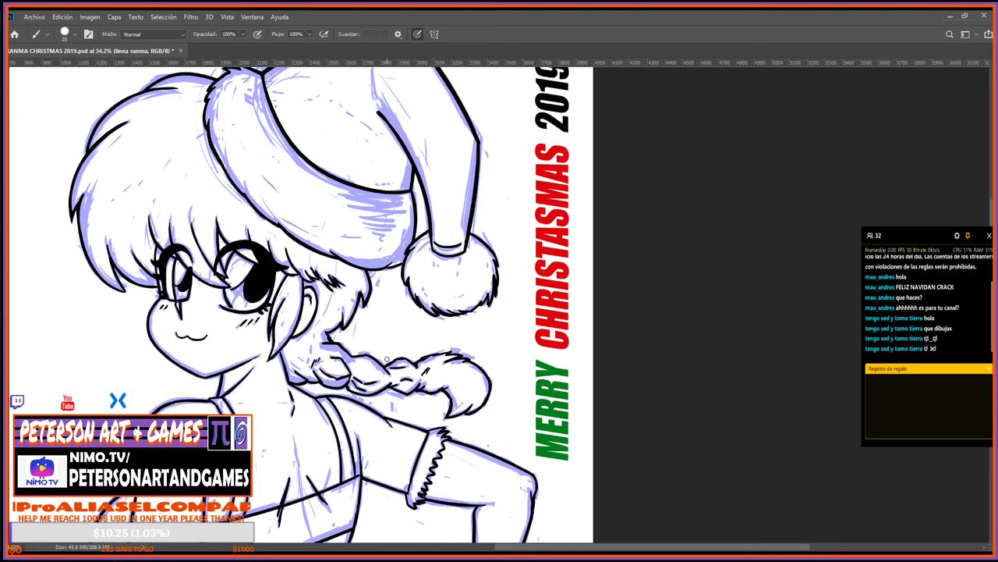
{"action": "scroll", "coordinate": [387, 359], "scroll_direction": "down", "scroll_amount": 2}
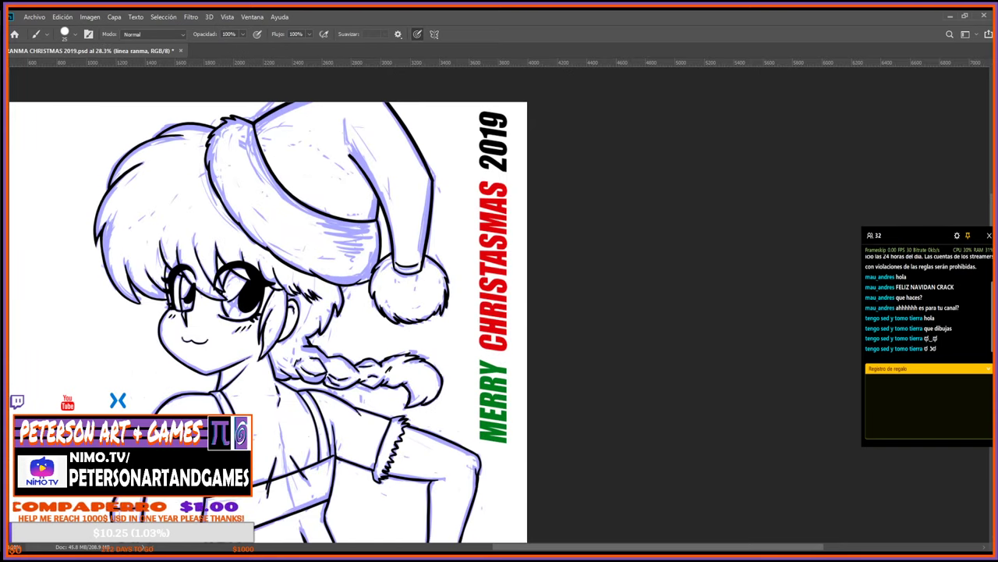
{"action": "scroll", "coordinate": [412, 386], "scroll_direction": "down", "scroll_amount": 2}
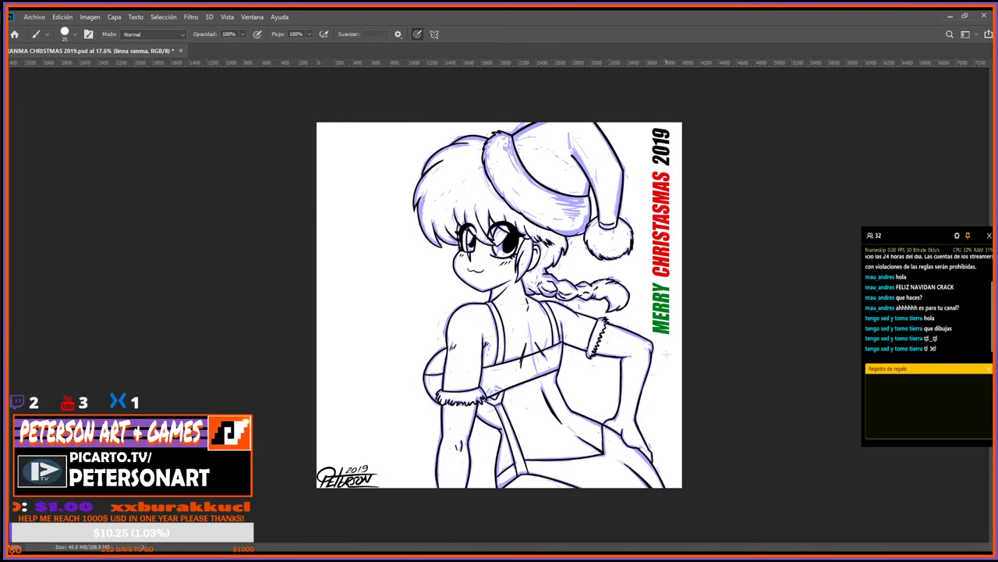
{"action": "scroll", "coordinate": [640, 328], "scroll_direction": "up", "scroll_amount": 3}
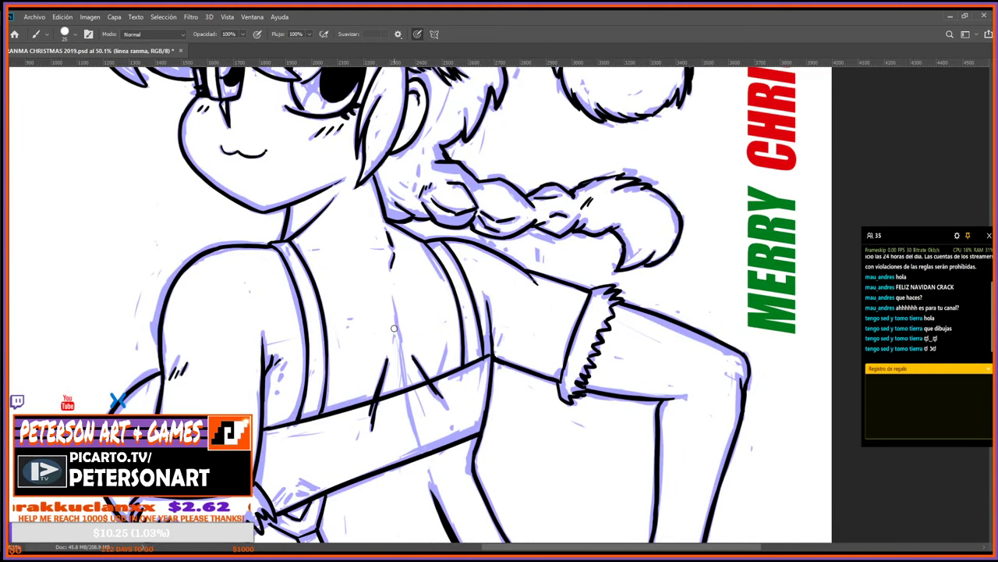
{"action": "key", "text": "r"}
{"action": "left_click_drag", "start_coordinate": [402, 332], "coordinate": [511, 411]}
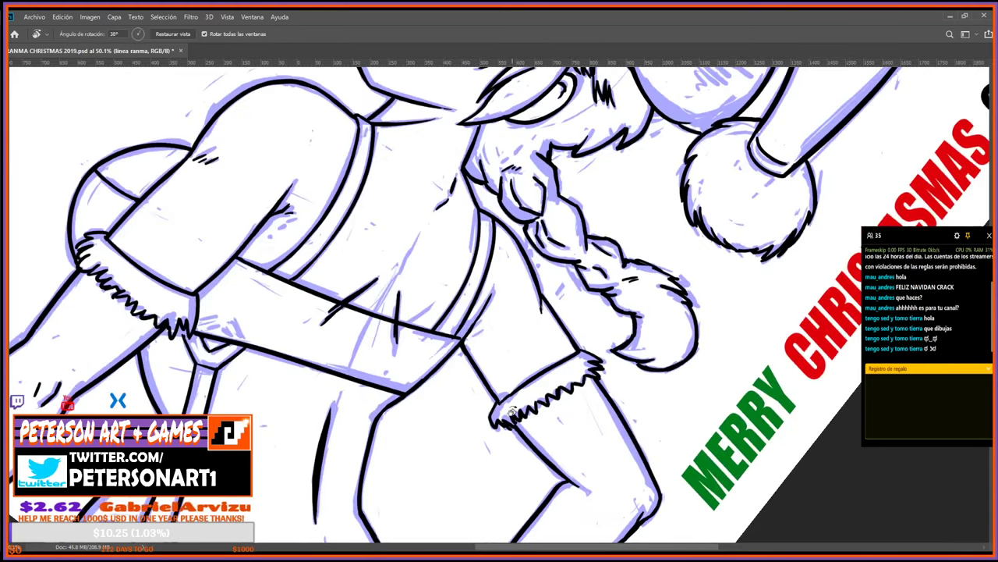
{"action": "key", "text": "b"}
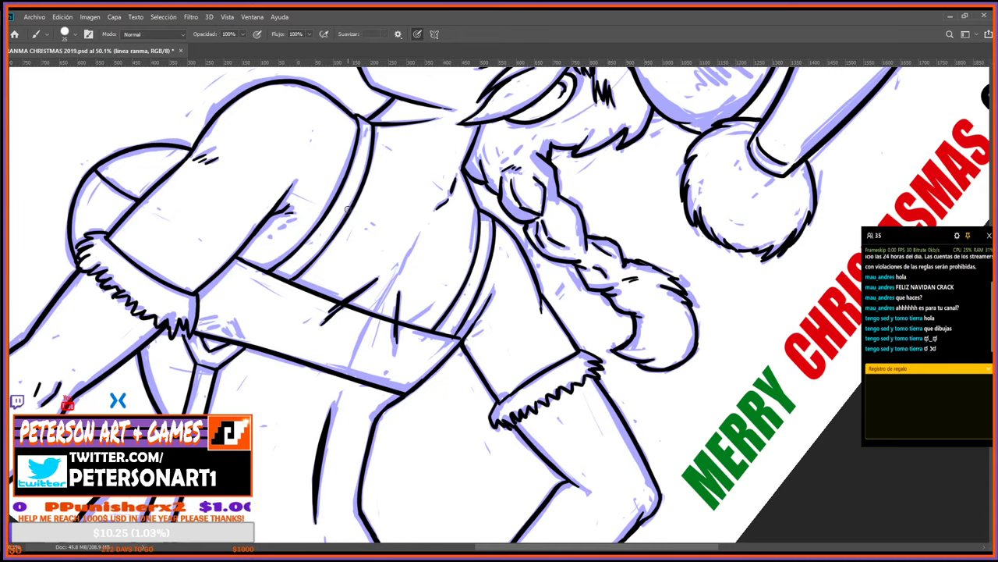
{"action": "key", "text": "r"}
{"action": "mouse_move", "coordinate": [386, 440]}
{"action": "left_mouse_down"}
{"action": "mouse_move", "coordinate": [444, 442]}
{"action": "mouse_move", "coordinate": [644, 333]}
{"action": "mouse_move", "coordinate": [553, 165]}
{"action": "mouse_move", "coordinate": [360, 250]}
{"action": "mouse_move", "coordinate": [422, 431]}
{"action": "left_mouse_up"}
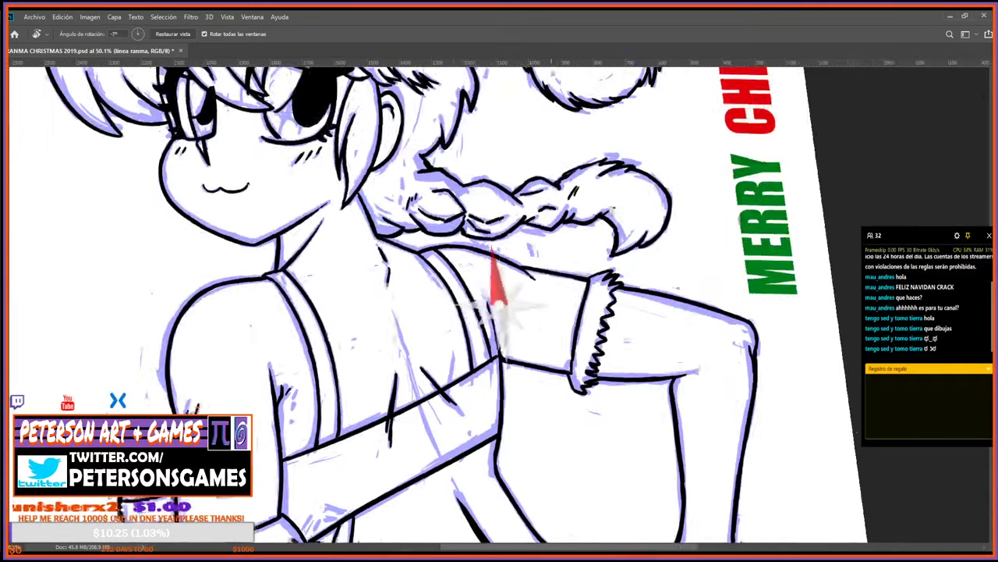
{"action": "key", "text": "b"}
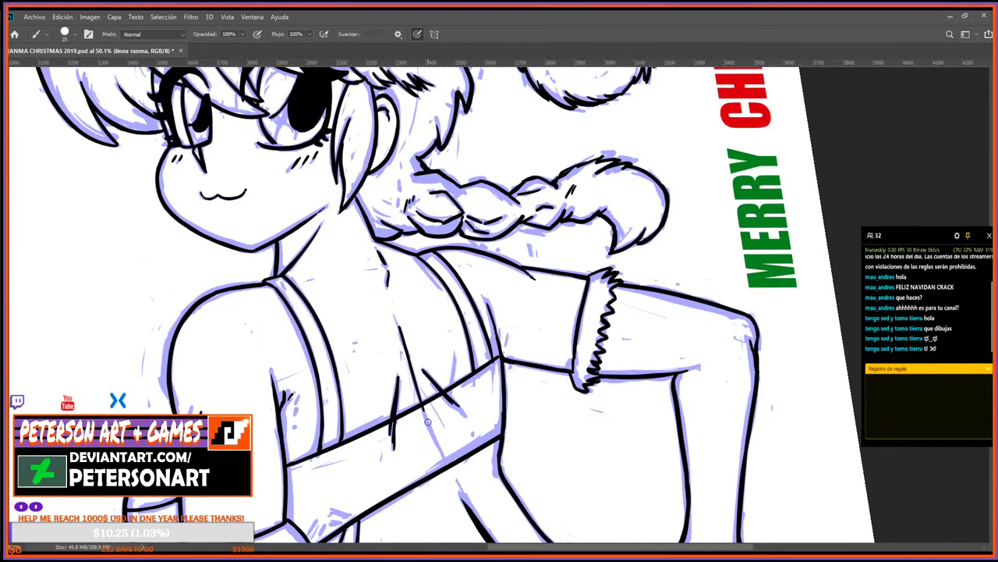
Ink the center back line down through the waist band and slightly past its lower edge, cleaning its rough edges with the eraser.
{"action": "key", "text": "e"}
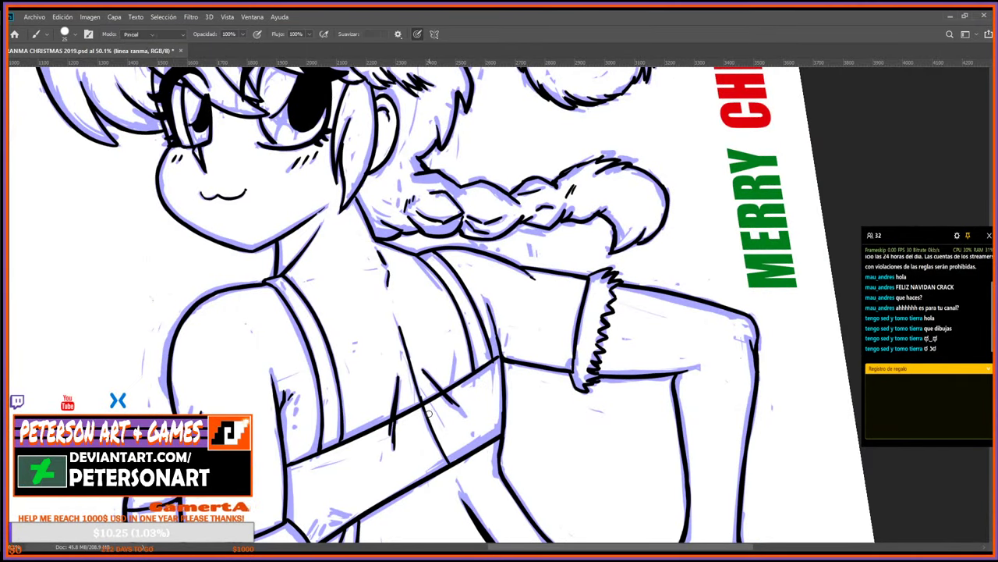
{"action": "key", "text": "r"}
{"action": "left_click_drag", "start_coordinate": [487, 384], "coordinate": [426, 369]}
{"action": "key", "text": "b"}
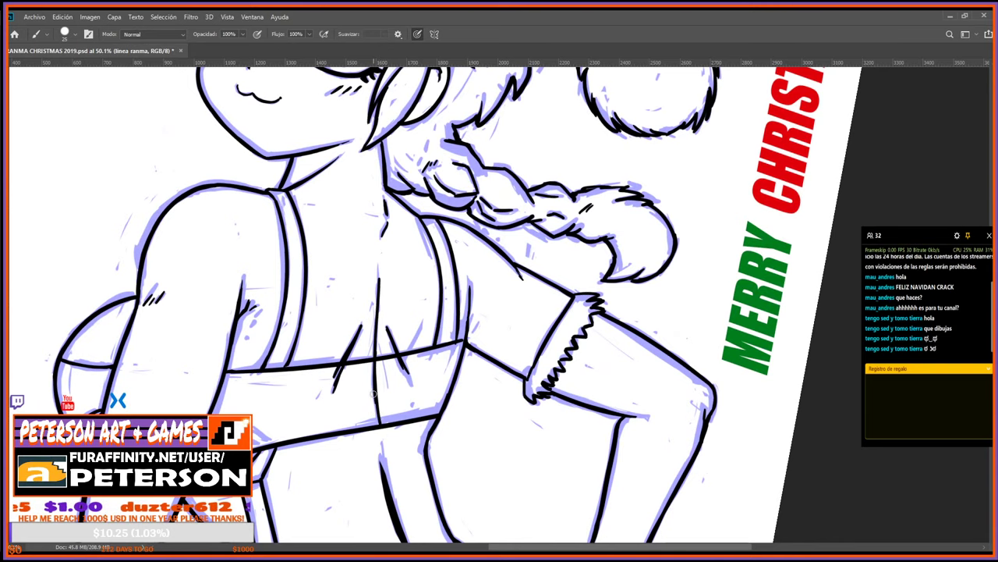
{"action": "left_click_drag", "start_coordinate": [376, 404], "coordinate": [378, 471]}
{"action": "key", "text": "e"}
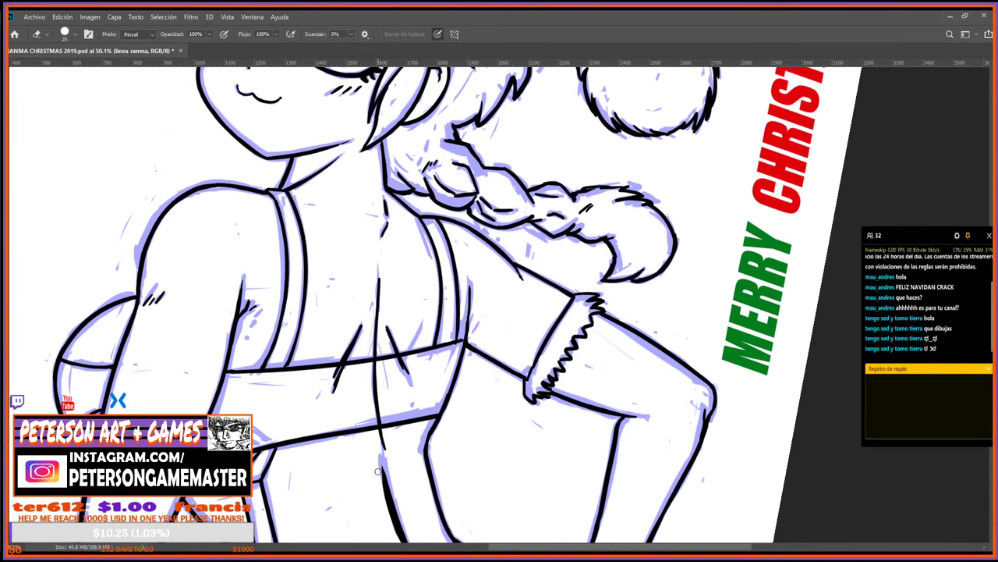
{"action": "left_click_drag", "start_coordinate": [393, 535], "coordinate": [385, 509]}
{"action": "mouse_move", "coordinate": [377, 409]}
{"action": "left_mouse_down"}
{"action": "mouse_move", "coordinate": [380, 424]}
{"action": "mouse_move", "coordinate": [366, 319]}
{"action": "left_mouse_up"}
Strengthen the center back line above and across the waist band and taper its upper end with the eraser.
{"action": "key", "text": "b"}
{"action": "left_click_drag", "start_coordinate": [370, 381], "coordinate": [375, 265]}
{"action": "key", "text": "e"}
{"action": "left_click_drag", "start_coordinate": [372, 321], "coordinate": [372, 289]}
{"action": "key", "text": "b"}
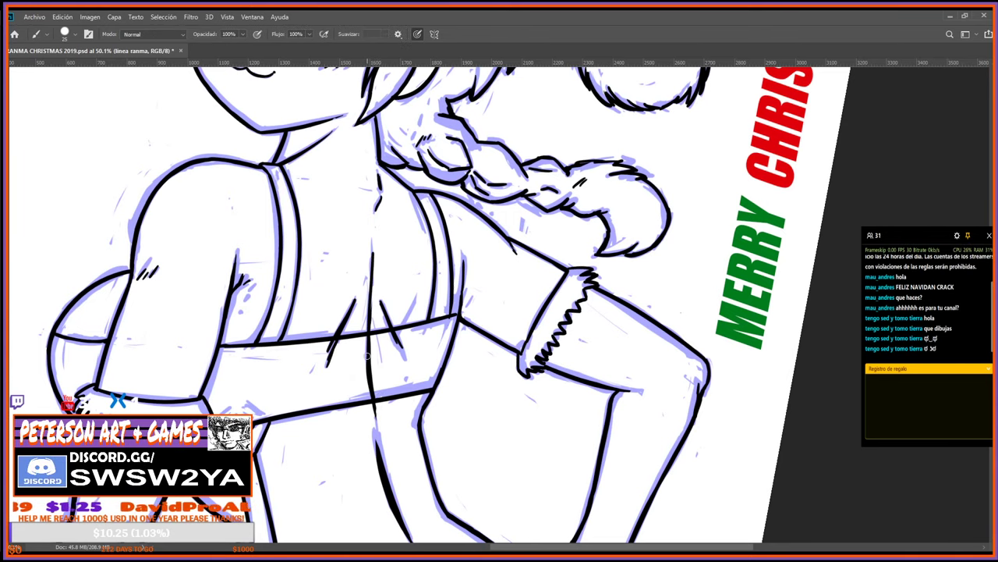
{"action": "key", "text": "e"}
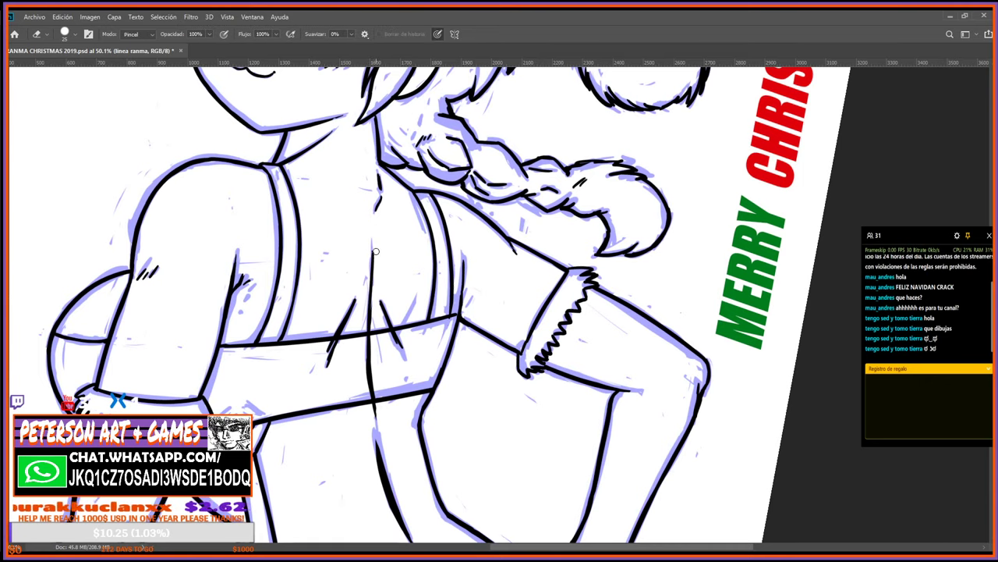
Ink small fold marks on the clothing beside the near arm, following the blue sketch.
{"action": "key", "text": "r"}
{"action": "left_click_drag", "start_coordinate": [377, 346], "coordinate": [408, 382]}
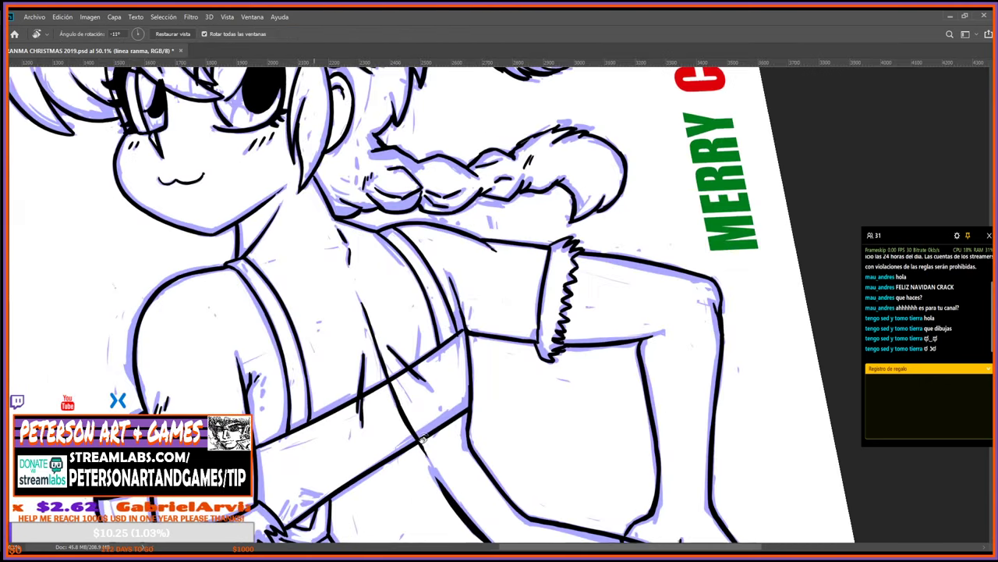
{"action": "mouse_move", "coordinate": [424, 438]}
{"action": "left_mouse_down"}
{"action": "mouse_move", "coordinate": [423, 323]}
{"action": "mouse_move", "coordinate": [433, 311]}
{"action": "left_mouse_up"}
{"action": "key", "text": "b"}
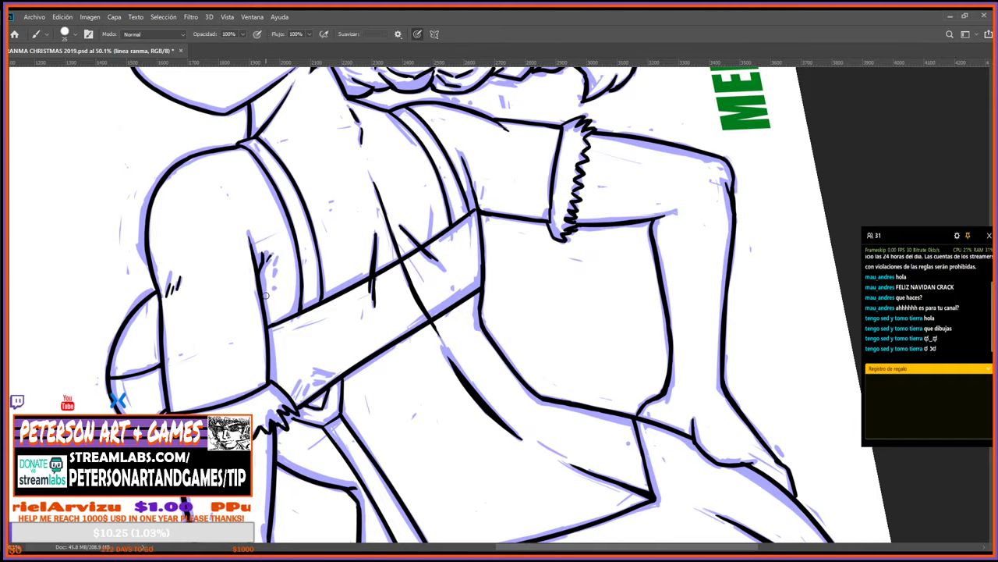
{"action": "left_click_drag", "start_coordinate": [267, 294], "coordinate": [272, 282]}
Ink short fold marks on the waist band between the furry cuff and the knot at its lower edge.
{"action": "key", "text": "r"}
{"action": "left_click_drag", "start_coordinate": [479, 194], "coordinate": [488, 442]}
{"action": "scroll", "coordinate": [458, 364], "scroll_direction": "down", "scroll_amount": 5}
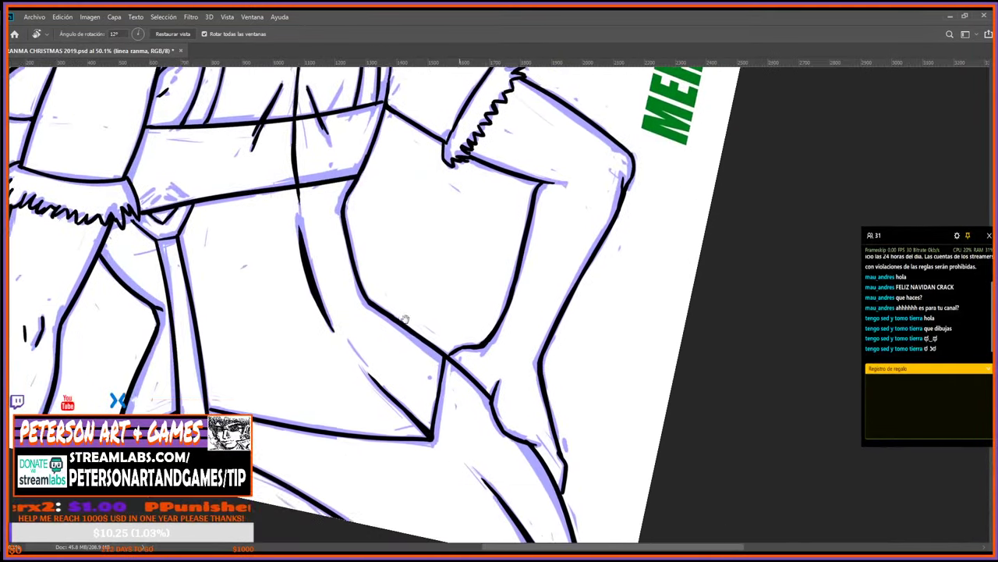
{"action": "key", "text": "b"}
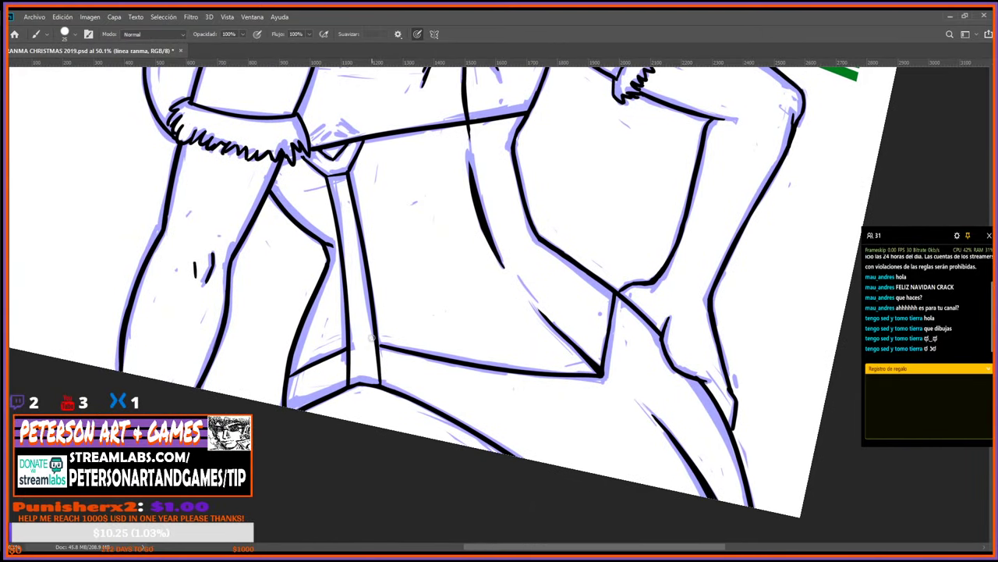
{"action": "key", "text": "r"}
{"action": "left_click_drag", "start_coordinate": [435, 434], "coordinate": [553, 305]}
{"action": "key", "text": "b"}
{"action": "key", "text": "r"}
{"action": "left_click_drag", "start_coordinate": [546, 233], "coordinate": [505, 423]}
{"action": "left_click_drag", "start_coordinate": [461, 324], "coordinate": [572, 235]}
{"action": "scroll", "coordinate": [572, 236], "scroll_direction": "down", "scroll_amount": 1}
{"action": "key", "text": "b"}
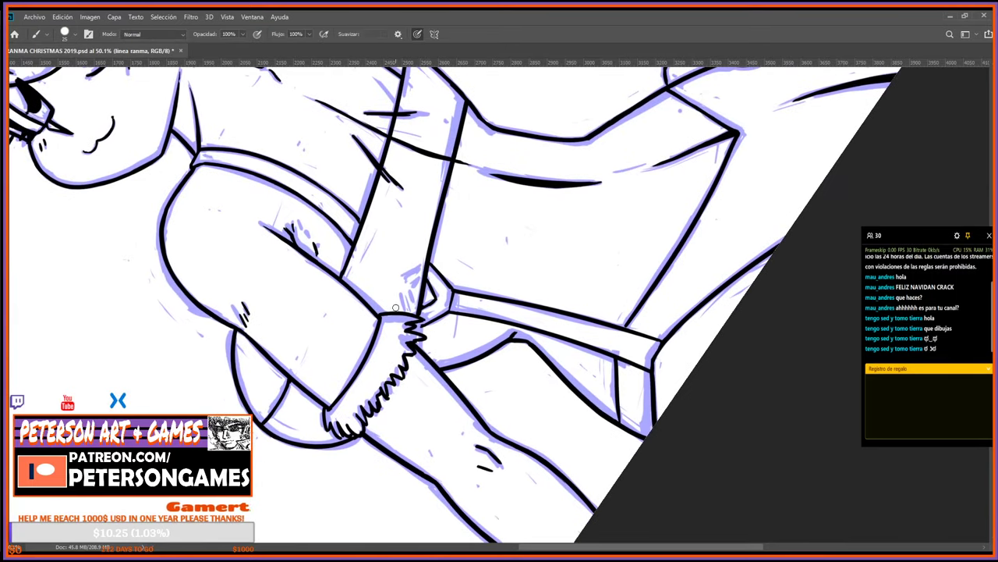
{"action": "mouse_move", "coordinate": [414, 303]}
{"action": "left_mouse_down"}
{"action": "mouse_move", "coordinate": [413, 269]}
{"action": "mouse_move", "coordinate": [425, 258]}
{"action": "left_mouse_up"}
{"action": "key", "text": "r"}
{"action": "mouse_move", "coordinate": [583, 242]}
{"action": "left_mouse_down"}
{"action": "mouse_move", "coordinate": [546, 281]}
{"action": "mouse_move", "coordinate": [557, 225]}
{"action": "left_mouse_up"}
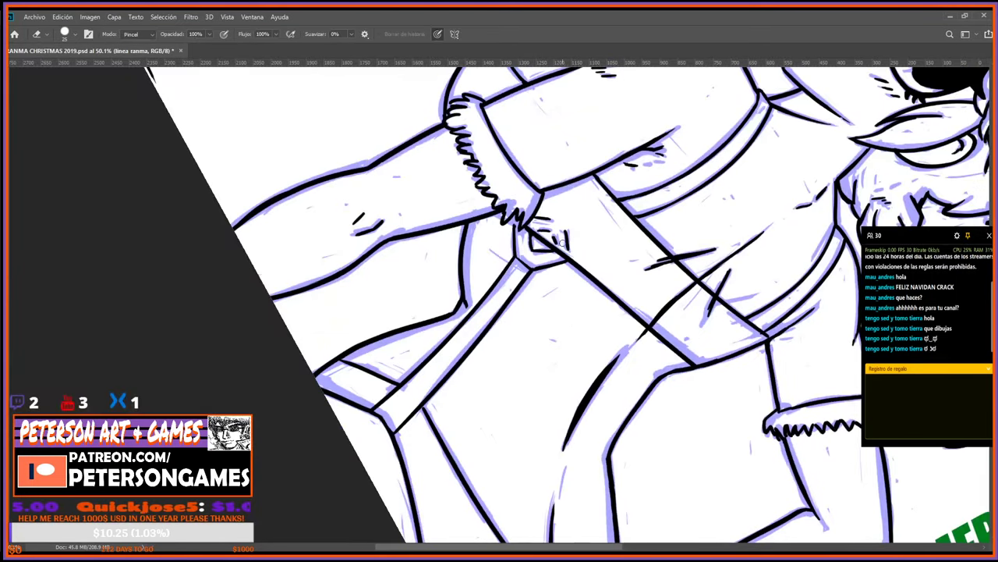
{"action": "key", "text": "e"}
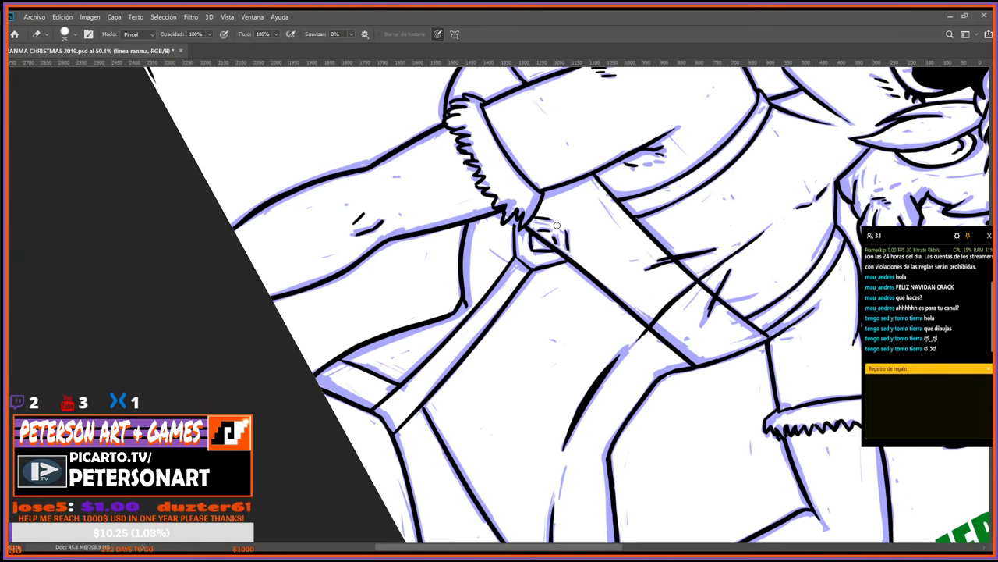
{"action": "key", "text": "Escape"}
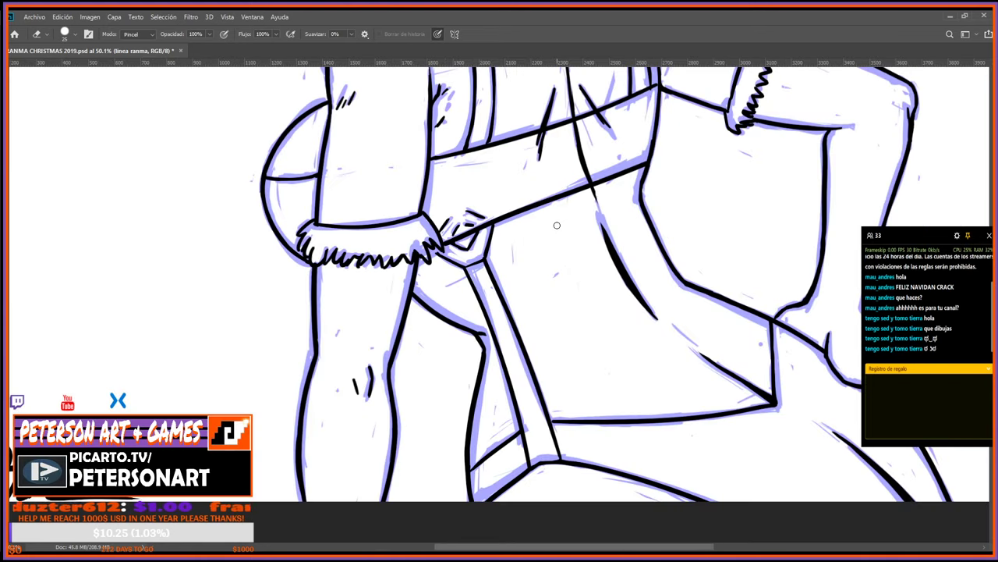
{"action": "scroll", "coordinate": [557, 226], "scroll_direction": "down", "scroll_amount": 2}
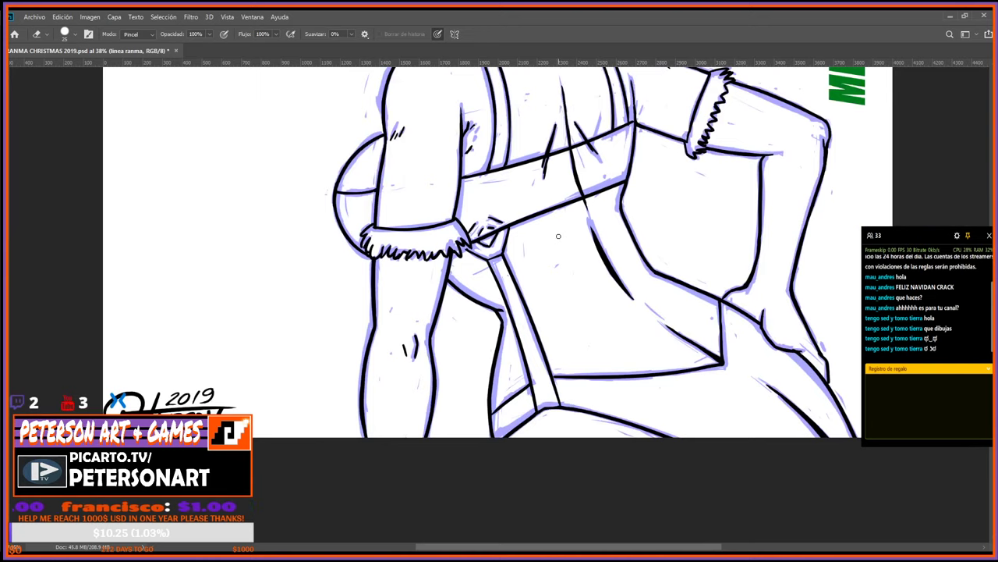
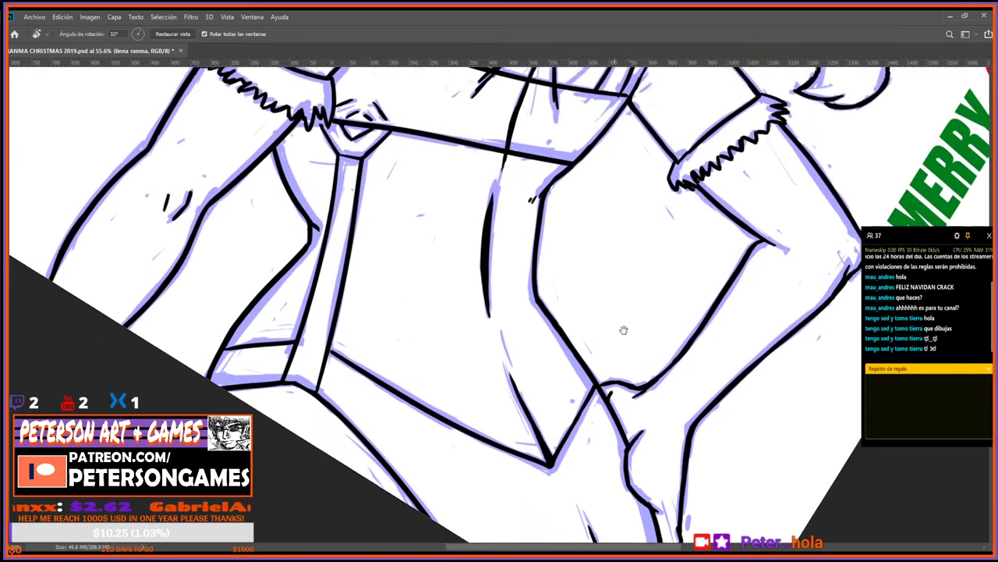
Ink the first eyebrow strokes above the larger eye, between the bangs and the hat's fur trim, and clean them up.
{"action": "left_click_drag", "start_coordinate": [619, 369], "coordinate": [419, 521]}
{"action": "left_click_drag", "start_coordinate": [581, 397], "coordinate": [628, 287]}
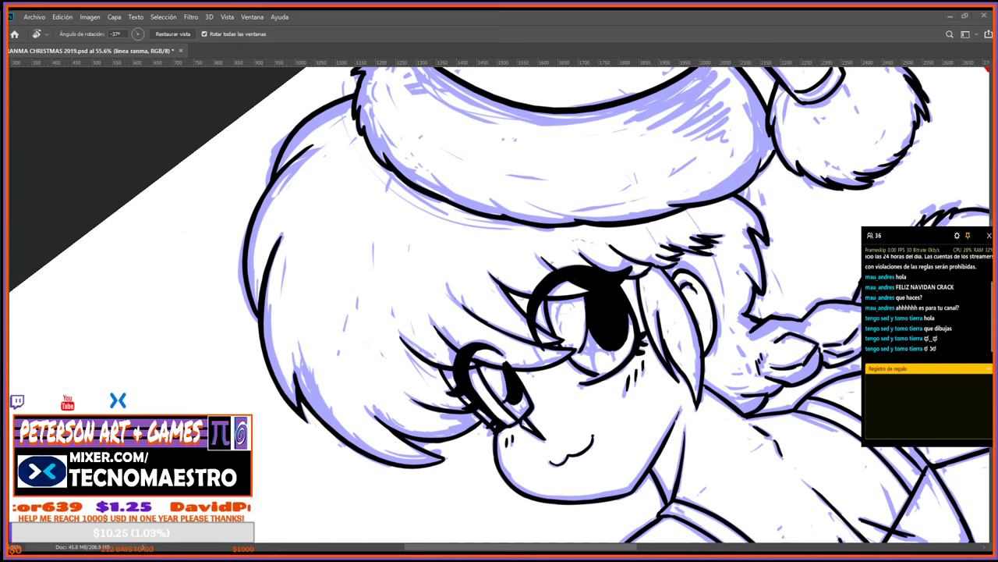
{"action": "key", "text": "b"}
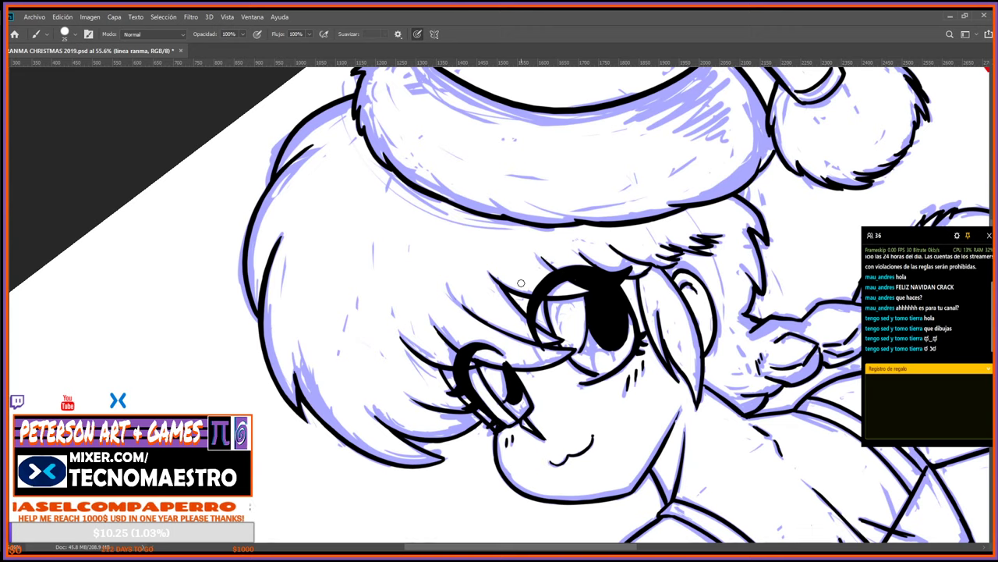
{"action": "key", "text": "r"}
{"action": "mouse_move", "coordinate": [528, 269]}
{"action": "left_mouse_down"}
{"action": "mouse_move", "coordinate": [530, 321]}
{"action": "mouse_move", "coordinate": [546, 326]}
{"action": "mouse_move", "coordinate": [578, 381]}
{"action": "left_mouse_up"}
{"action": "key", "text": "b"}
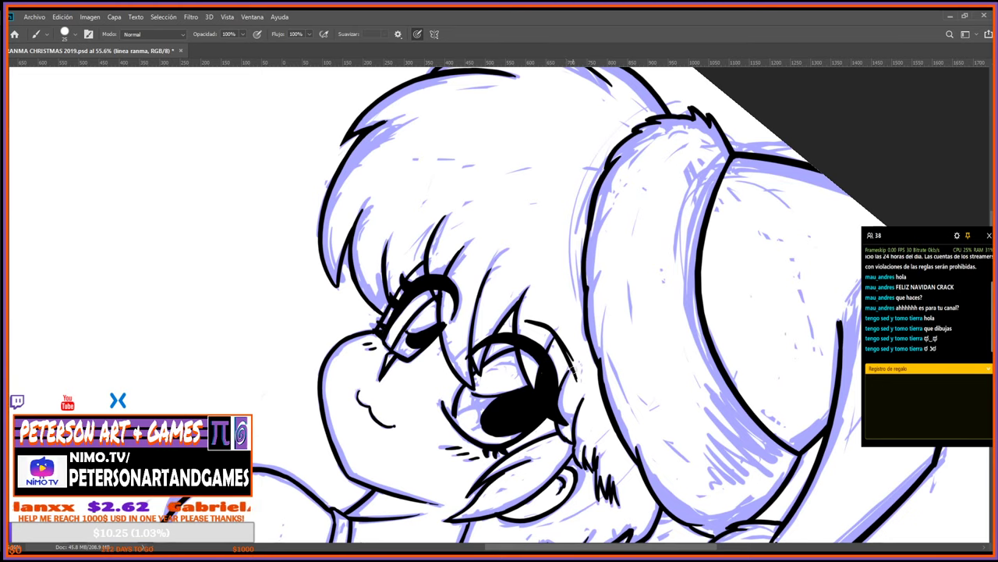
{"action": "key", "text": "e"}
{"action": "key", "text": "b"}
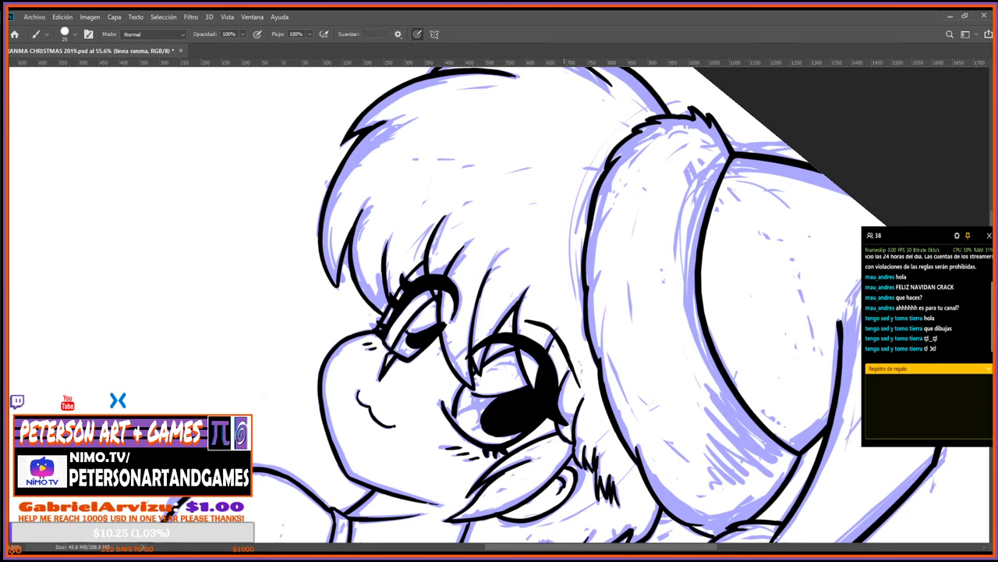
Refine the curve of the eyebrow above the larger eye, alternating brush strokes with eraser trims.
{"action": "key", "text": "r"}
{"action": "mouse_move", "coordinate": [576, 377]}
{"action": "left_mouse_down"}
{"action": "mouse_move", "coordinate": [521, 211]}
{"action": "mouse_move", "coordinate": [507, 209]}
{"action": "left_mouse_up"}
{"action": "key", "text": "b"}
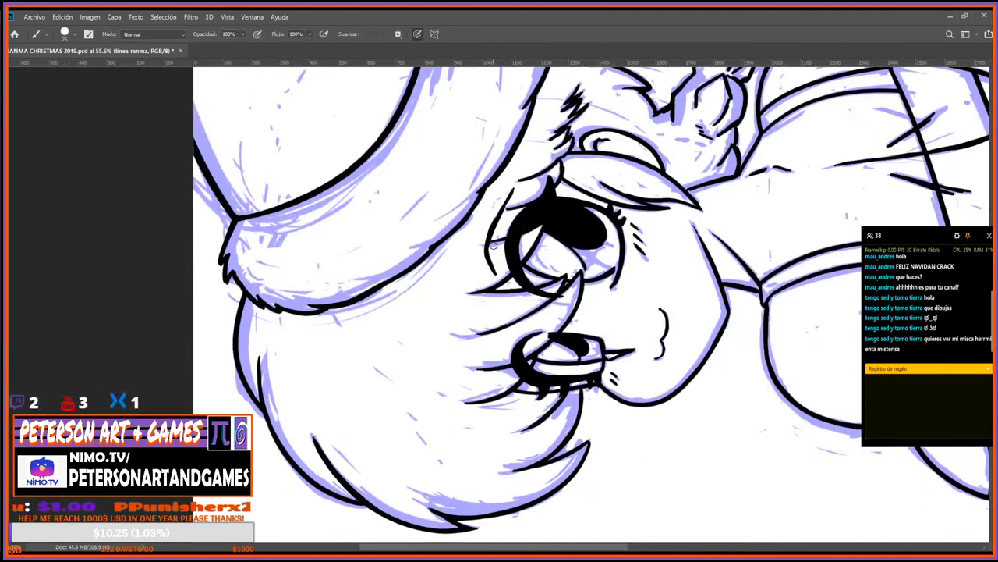
{"action": "key", "text": "e"}
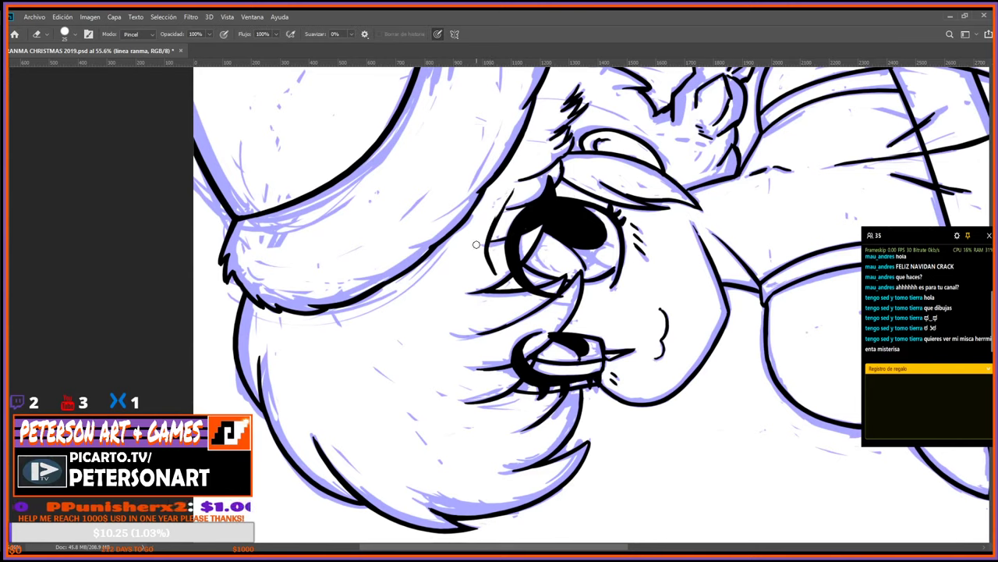
{"action": "key", "text": "b"}
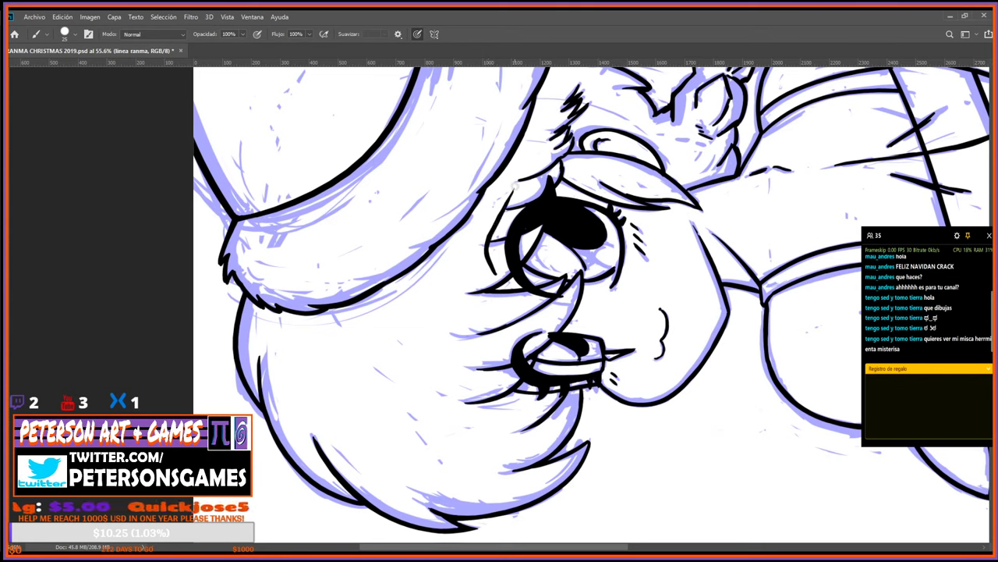
{"action": "key", "text": "e"}
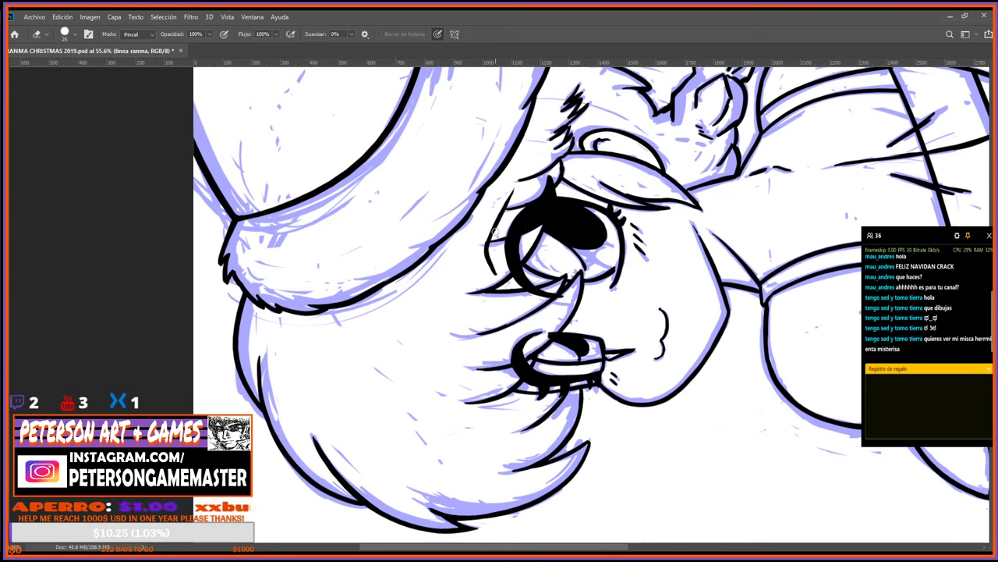
{"action": "key", "text": "b"}
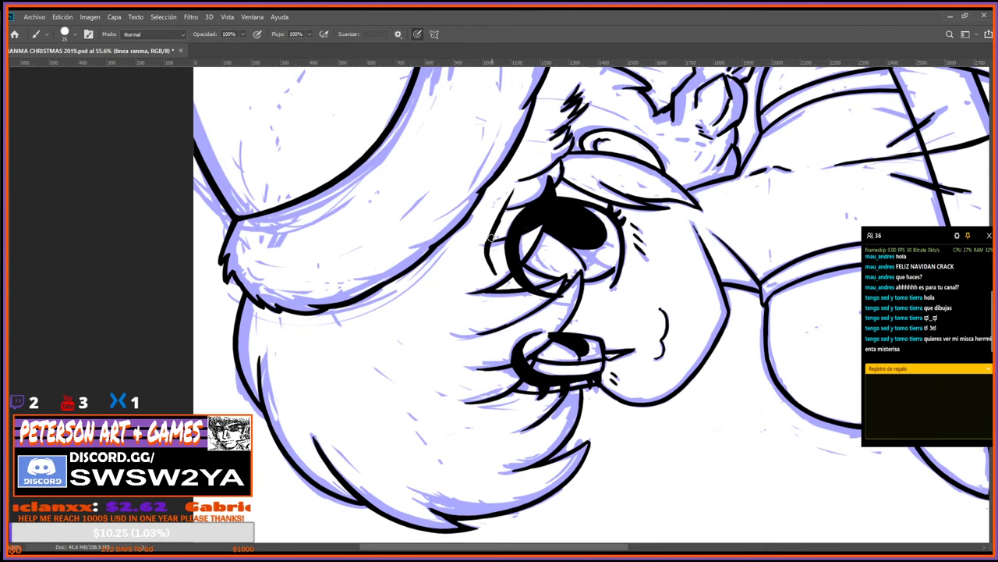
Rework the outer end of the larger eye's eyebrow with repeated strokes and erasures.
{"action": "key", "text": "r"}
{"action": "left_click_drag", "start_coordinate": [492, 235], "coordinate": [590, 321]}
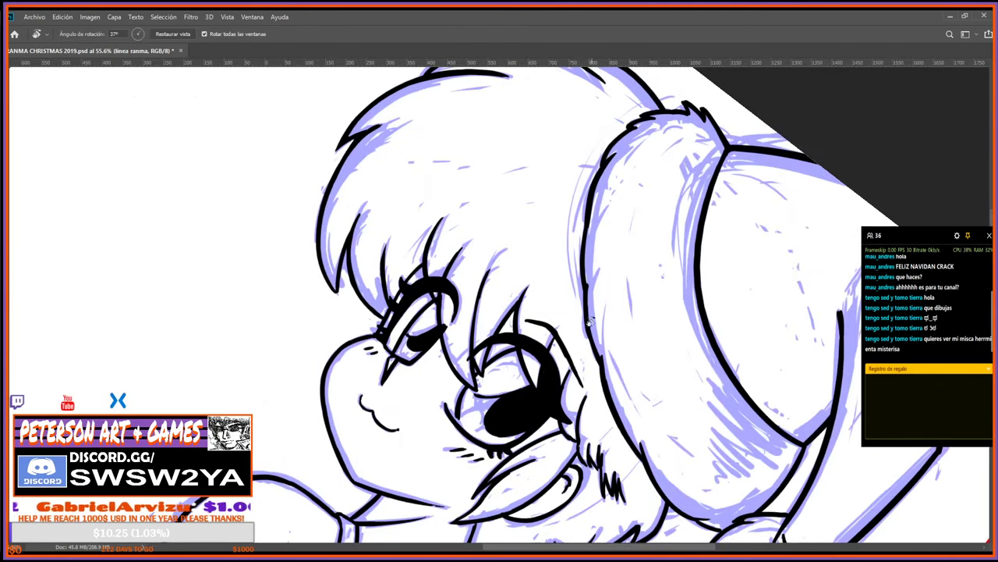
{"action": "key", "text": "b"}
{"action": "key", "text": "e"}
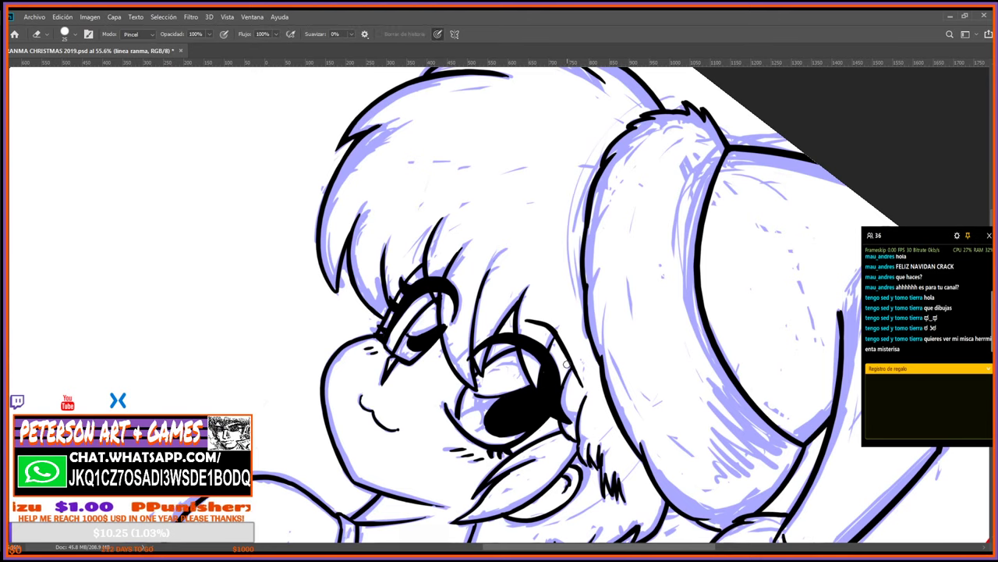
{"action": "key", "text": "b"}
{"action": "key", "text": "e"}
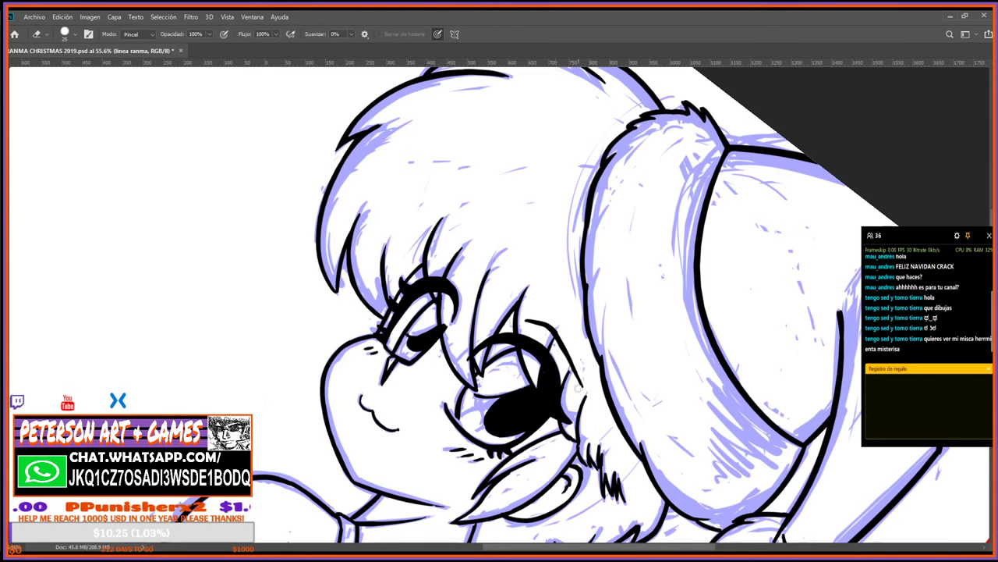
{"action": "key", "text": "b"}
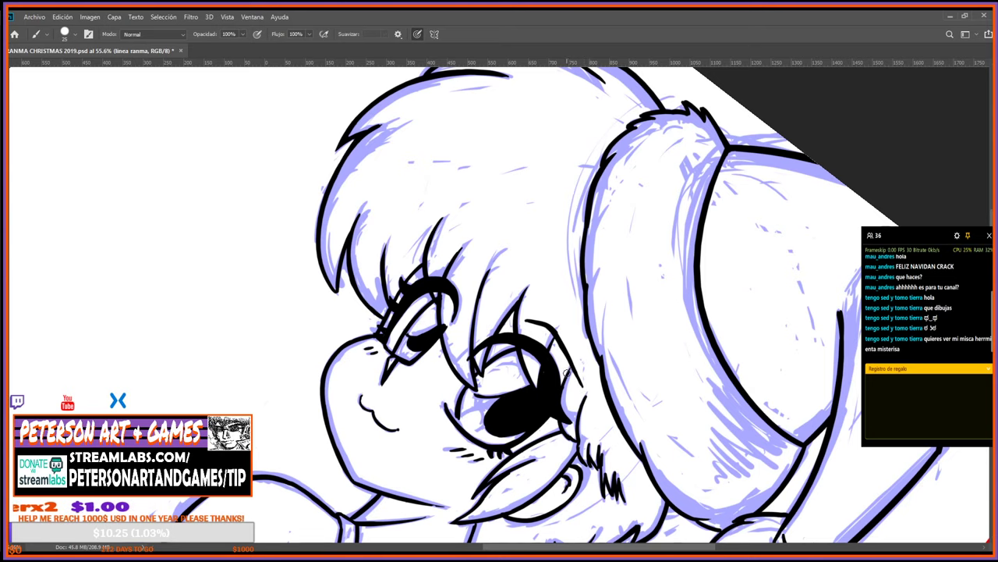
{"action": "key", "text": "e"}
{"action": "key", "text": "b"}
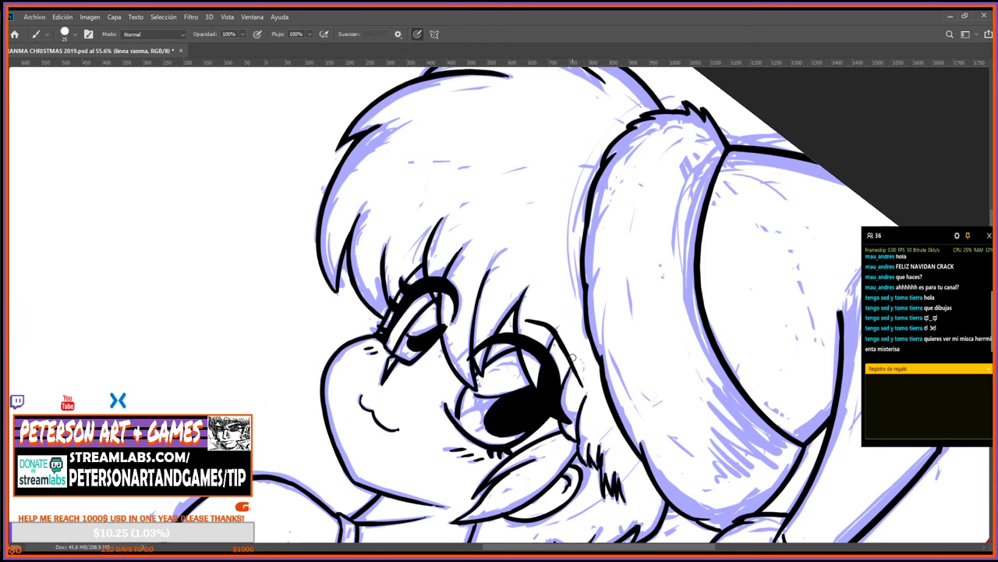
Shorten the eyebrow's outer tip with the eraser and touch up its line.
{"action": "key", "text": "r"}
{"action": "mouse_move", "coordinate": [468, 461]}
{"action": "left_mouse_down"}
{"action": "mouse_move", "coordinate": [636, 402]}
{"action": "mouse_move", "coordinate": [683, 305]}
{"action": "mouse_move", "coordinate": [674, 248]}
{"action": "left_mouse_up"}
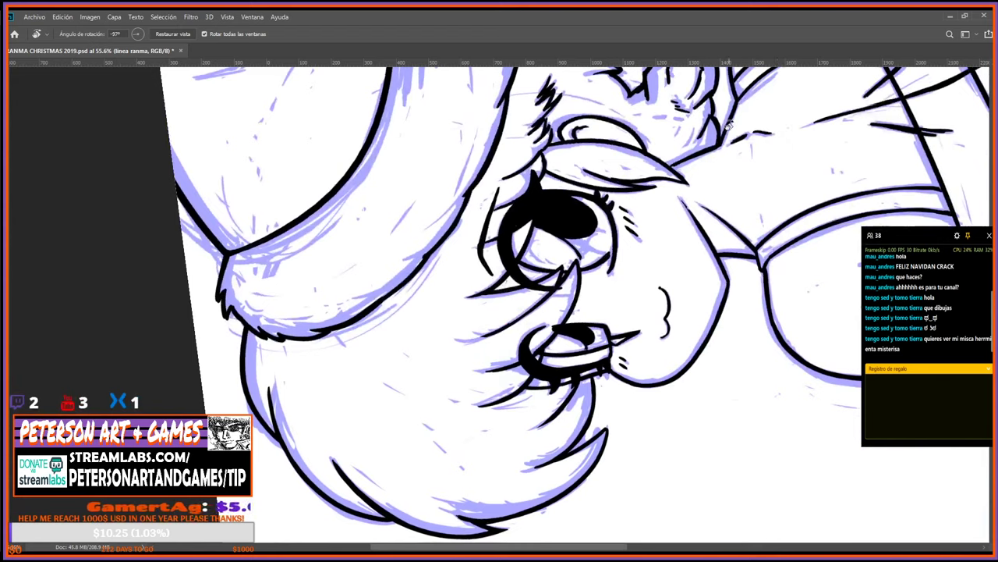
{"action": "key", "text": "e"}
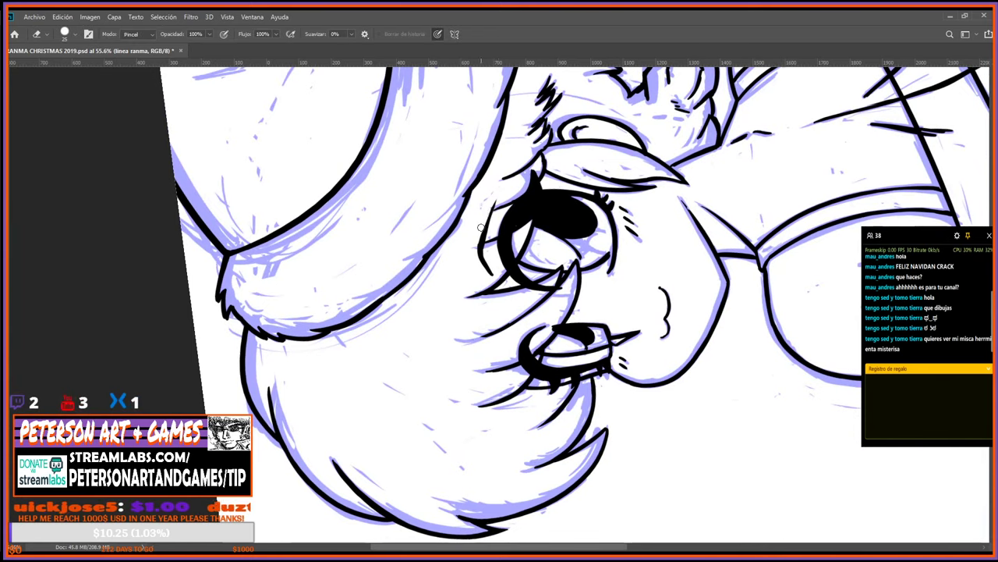
{"action": "key", "text": "b"}
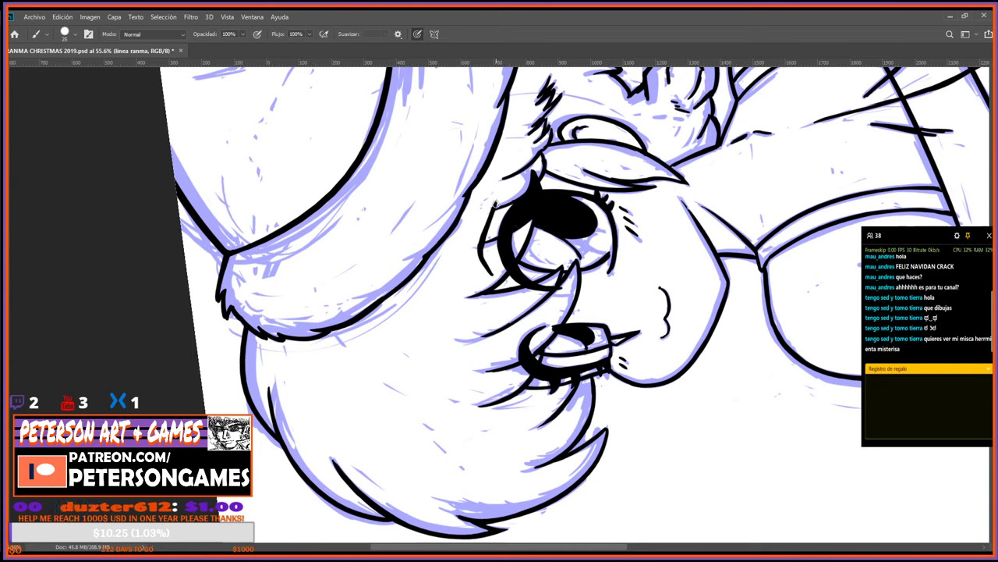
{"action": "key", "text": "e"}
{"action": "key", "text": "r"}
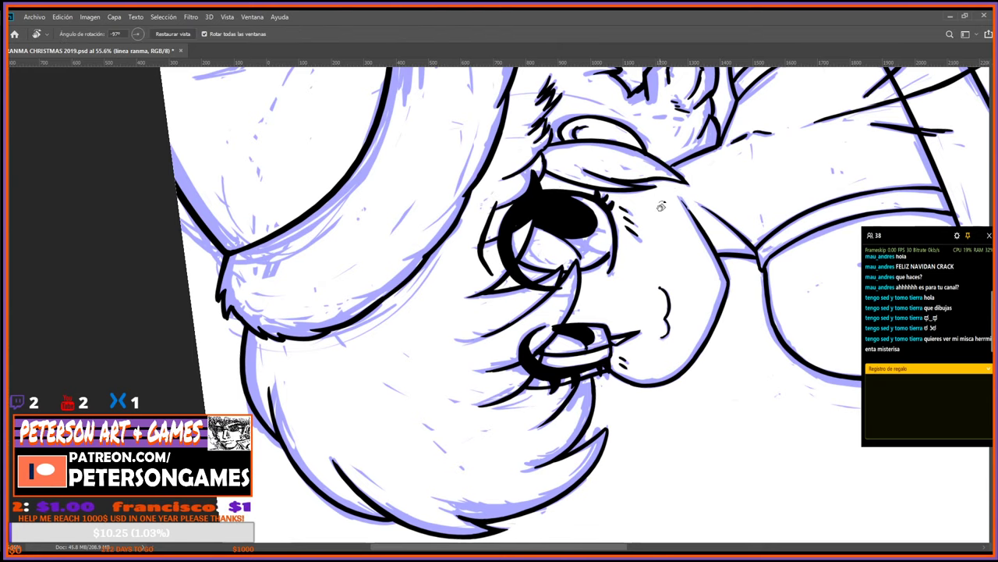
Touch up the eyebrow above the larger eye, refining its thickness and tips with alternating brush strokes and erasures.
{"action": "mouse_move", "coordinate": [468, 251]}
{"action": "left_mouse_down"}
{"action": "mouse_move", "coordinate": [544, 265]}
{"action": "mouse_move", "coordinate": [545, 344]}
{"action": "left_mouse_up"}
{"action": "key", "text": "b"}
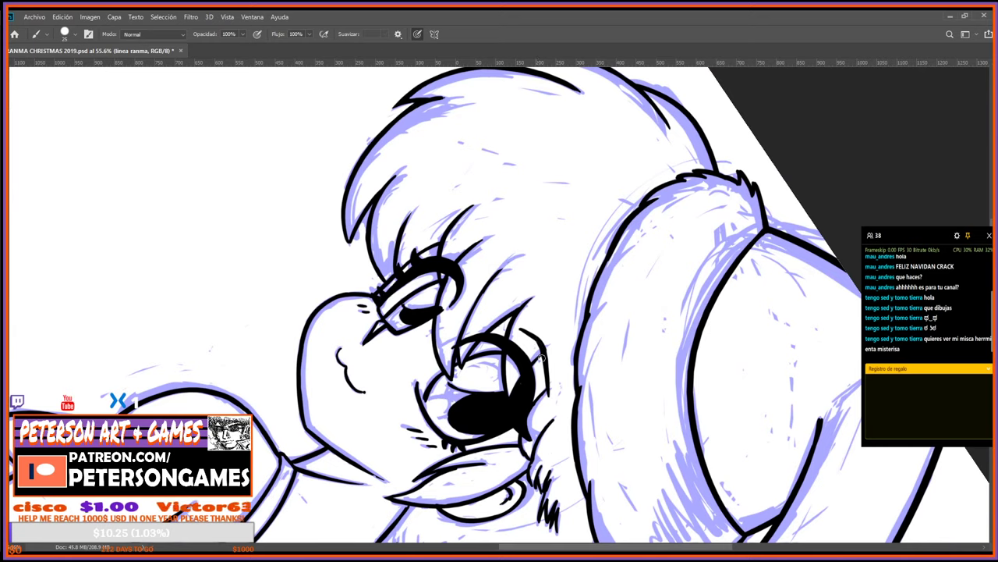
{"action": "key", "text": "e"}
{"action": "key", "text": "b"}
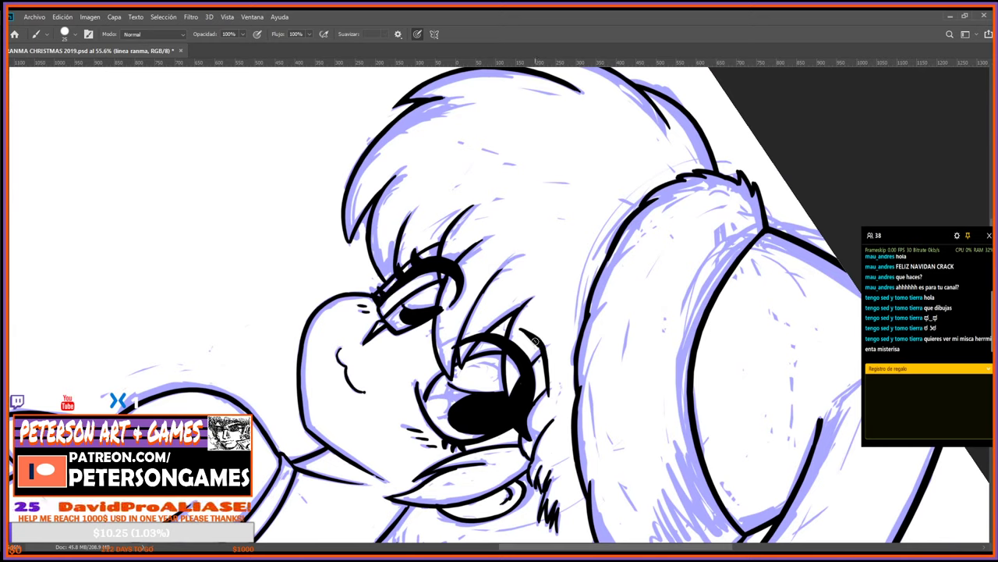
{"action": "key", "text": "e"}
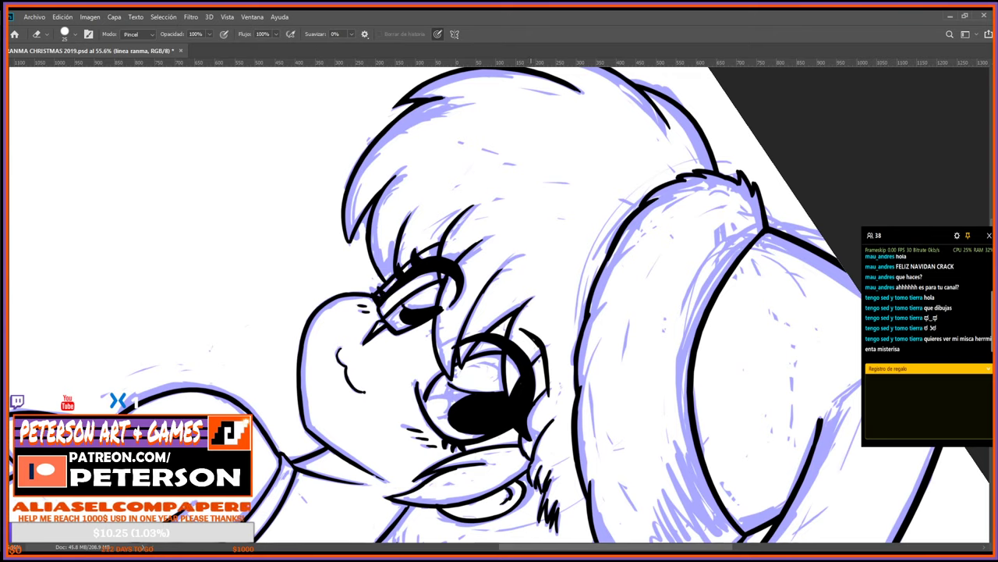
{"action": "key", "text": "b"}
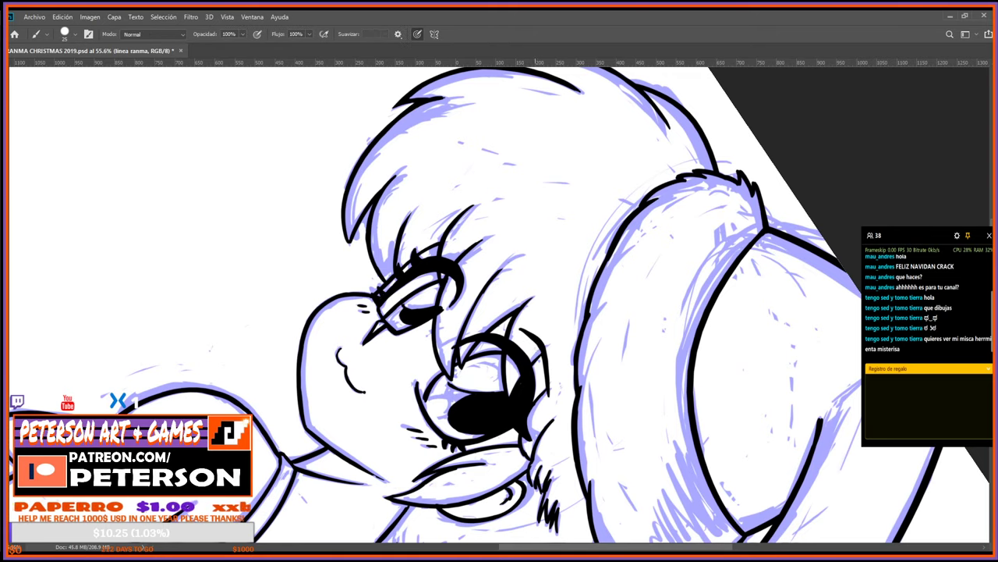
{"action": "key", "text": "r"}
{"action": "mouse_move", "coordinate": [543, 356]}
{"action": "left_mouse_down"}
{"action": "mouse_move", "coordinate": [569, 296]}
{"action": "mouse_move", "coordinate": [480, 253]}
{"action": "left_mouse_up"}
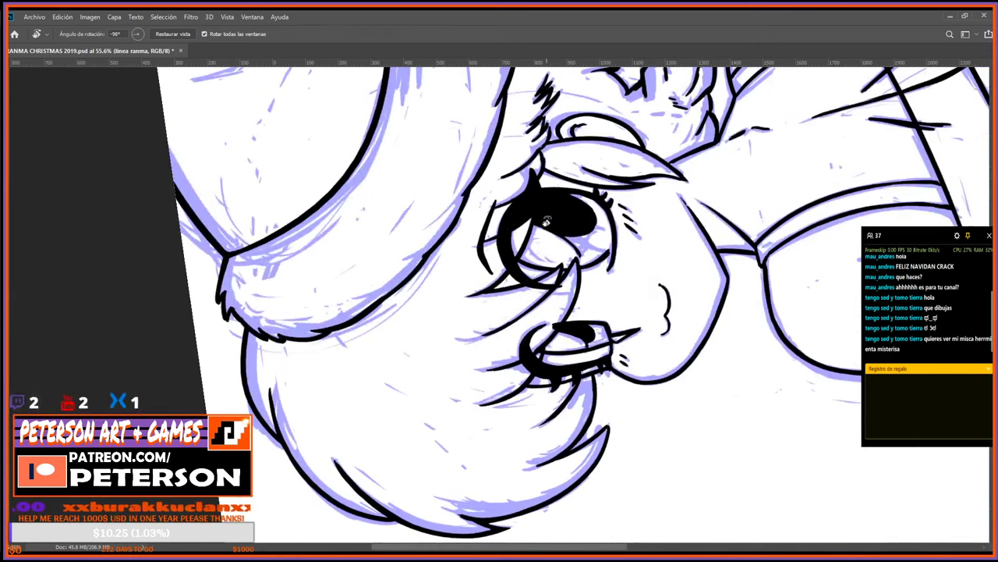
{"action": "key", "text": "e"}
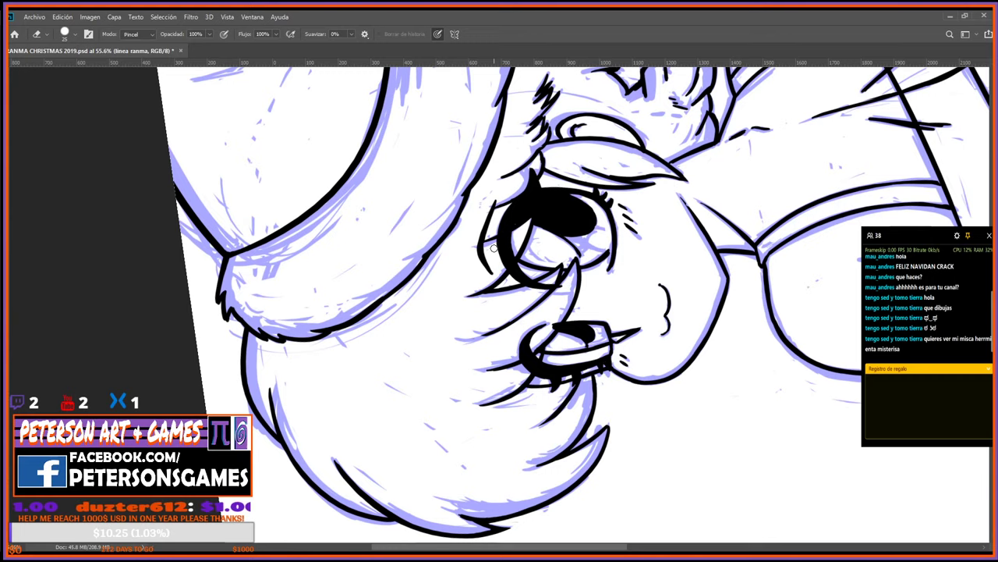
{"action": "key", "text": "r"}
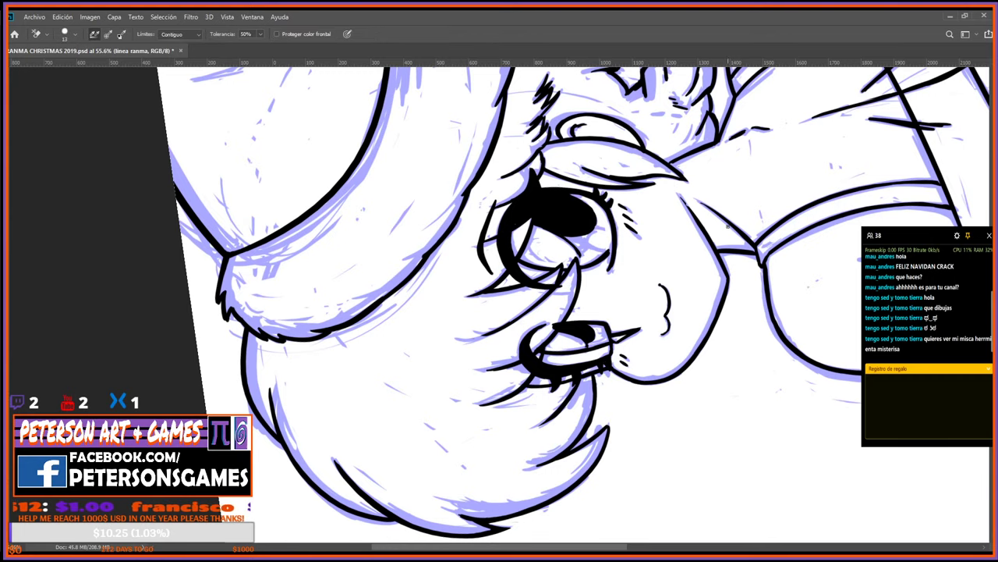
Ink the first strokes of the eyebrow above the smaller eye, just behind the tips of the bangs.
{"action": "mouse_move", "coordinate": [453, 225]}
{"action": "left_mouse_down"}
{"action": "mouse_move", "coordinate": [695, 367]}
{"action": "mouse_move", "coordinate": [642, 452]}
{"action": "mouse_move", "coordinate": [337, 430]}
{"action": "left_mouse_up"}
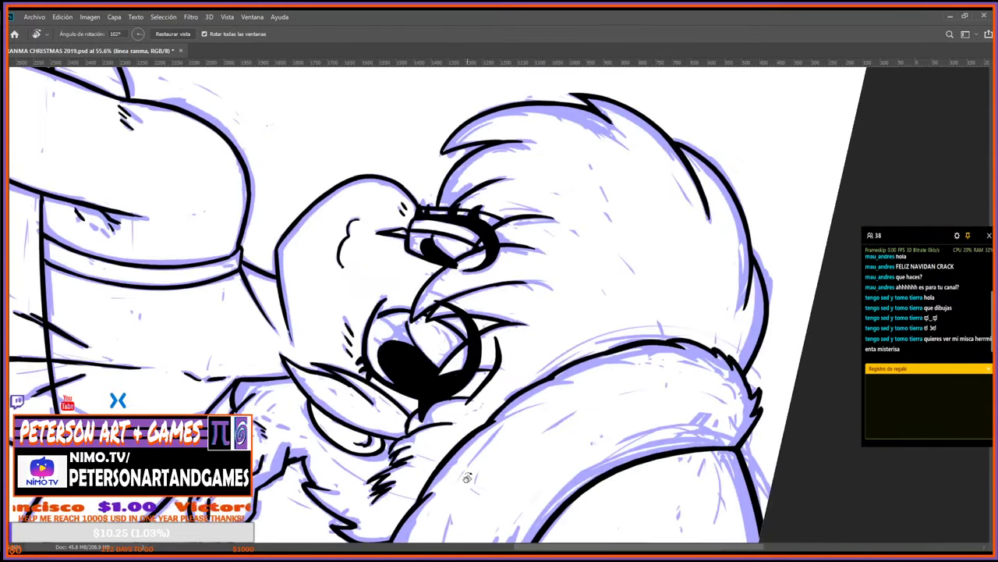
{"action": "key", "text": "b"}
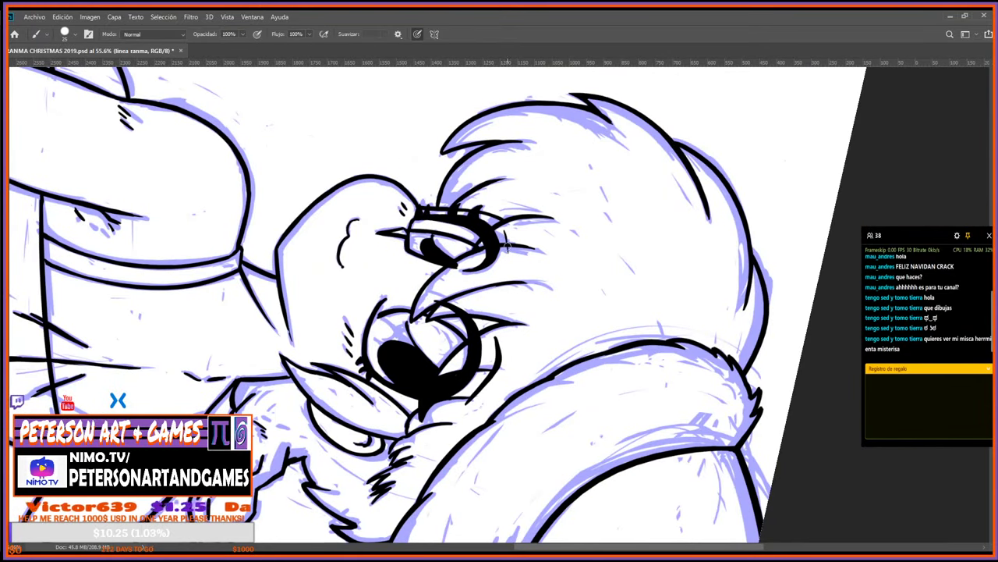
{"action": "key", "text": "r"}
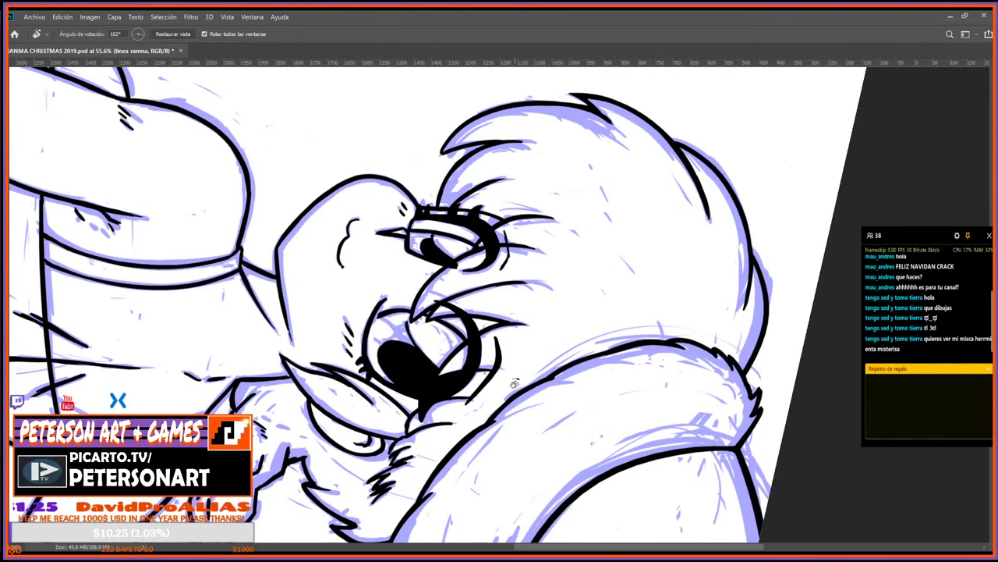
{"action": "left_click_drag", "start_coordinate": [505, 257], "coordinate": [698, 166]}
{"action": "key", "text": "b"}
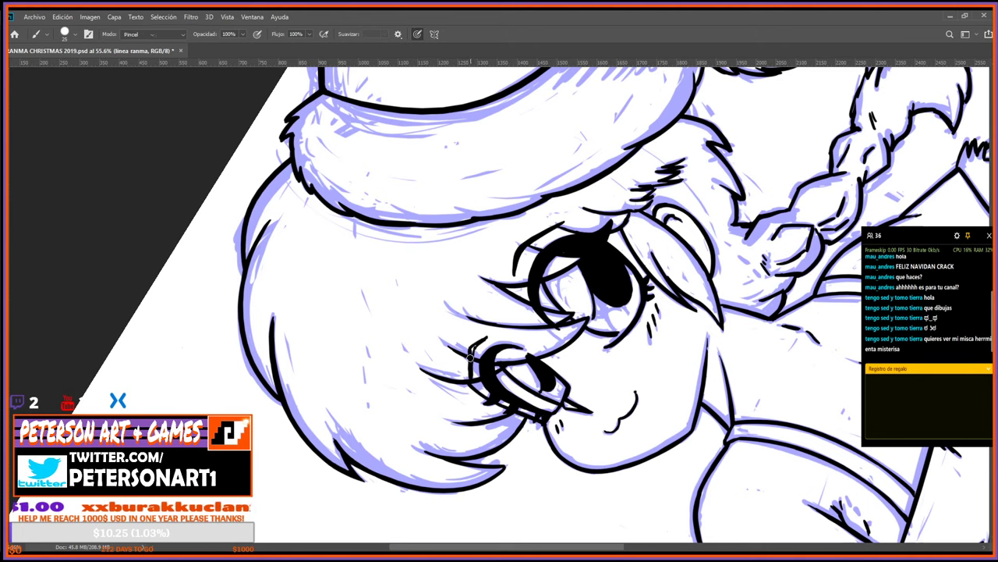
Clean up the smaller eye's eyebrow, trimming its edges with the eraser and redrawing the line toward its inner end.
{"action": "key", "text": "e"}
{"action": "key", "text": "b"}
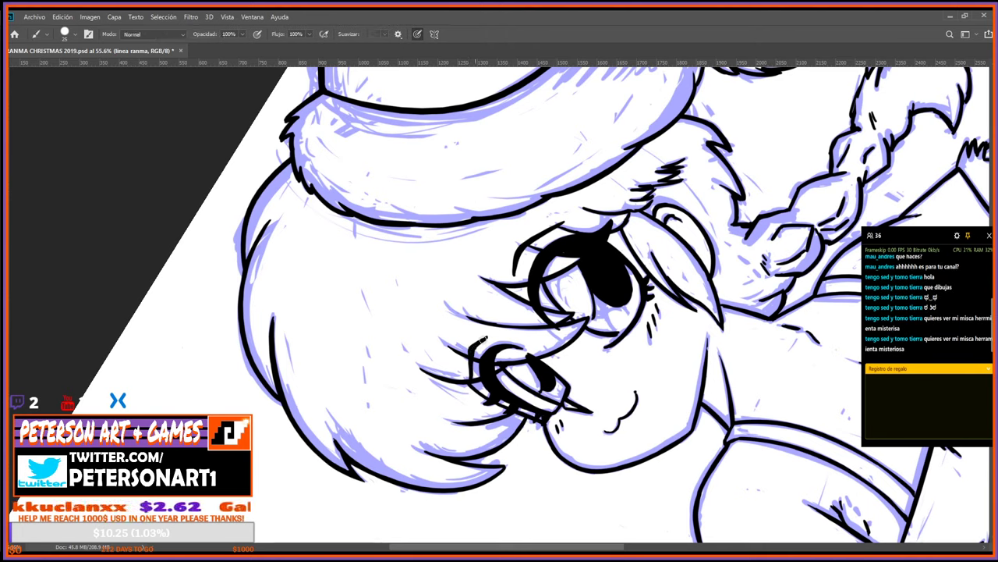
{"action": "key", "text": "e"}
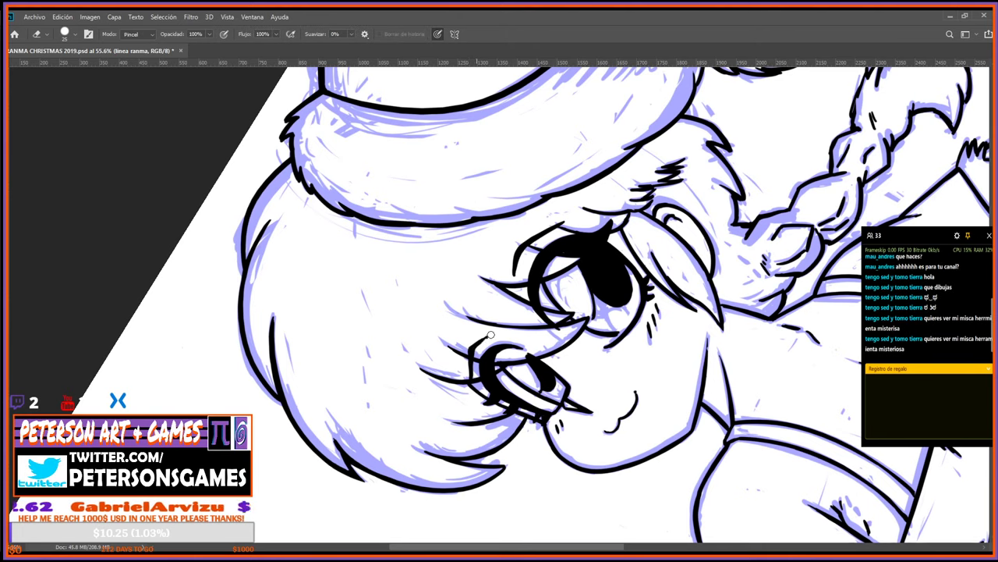
{"action": "key", "text": "b"}
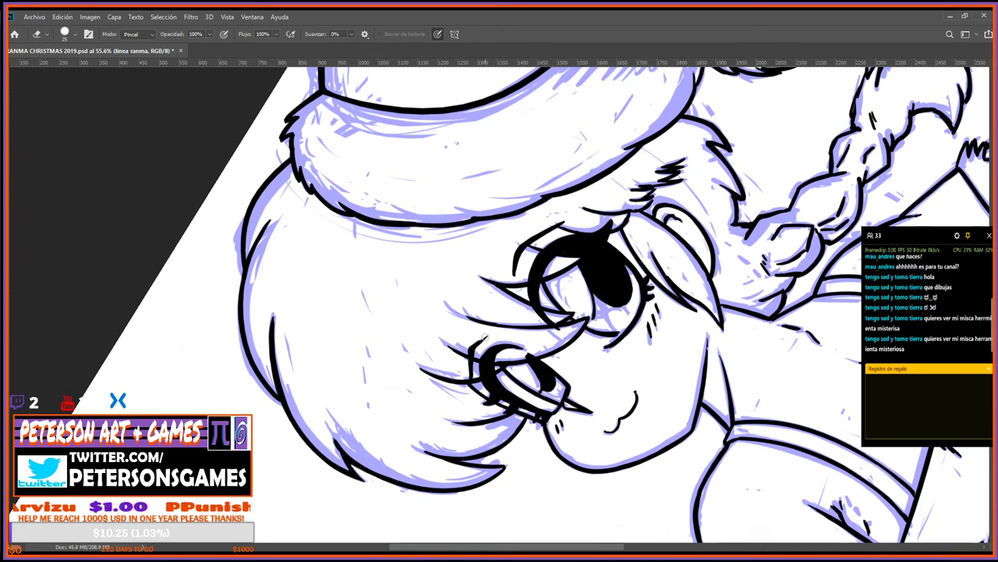
{"action": "key", "text": "r"}
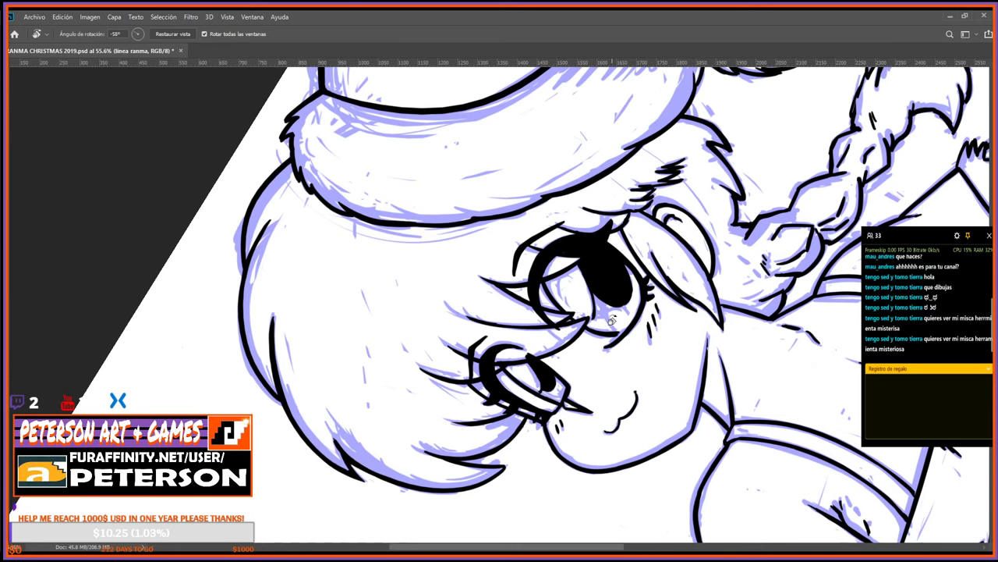
{"action": "mouse_move", "coordinate": [612, 320]}
{"action": "left_mouse_down"}
{"action": "mouse_move", "coordinate": [622, 363]}
{"action": "mouse_move", "coordinate": [601, 431]}
{"action": "mouse_move", "coordinate": [541, 489]}
{"action": "mouse_move", "coordinate": [492, 505]}
{"action": "left_mouse_up"}
{"action": "key", "text": "b"}
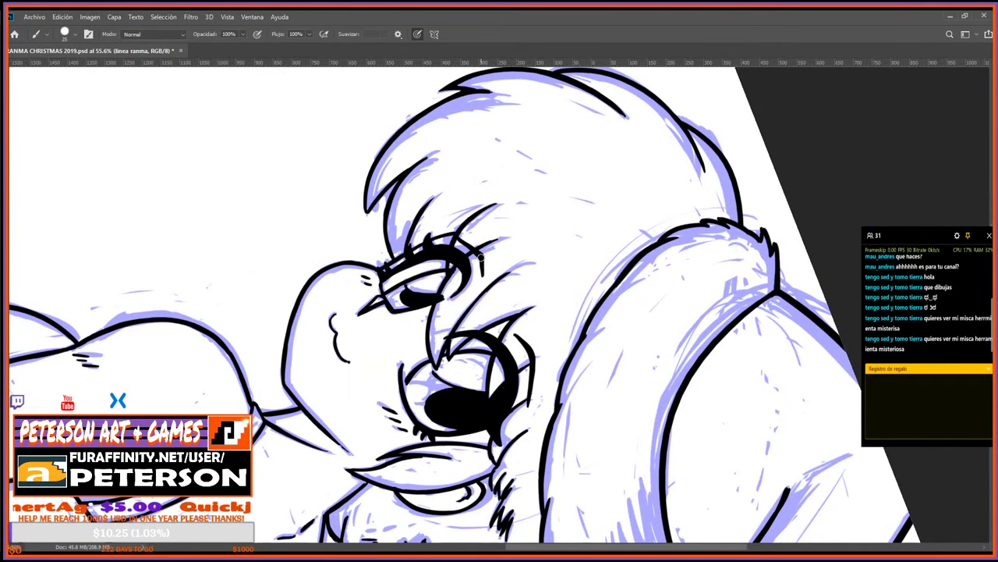
Reshape the inner half of the smaller eye's eyebrow with further brush strokes and eraser corrections.
{"action": "key", "text": "r"}
{"action": "left_click_drag", "start_coordinate": [481, 269], "coordinate": [698, 237]}
{"action": "key", "text": "b"}
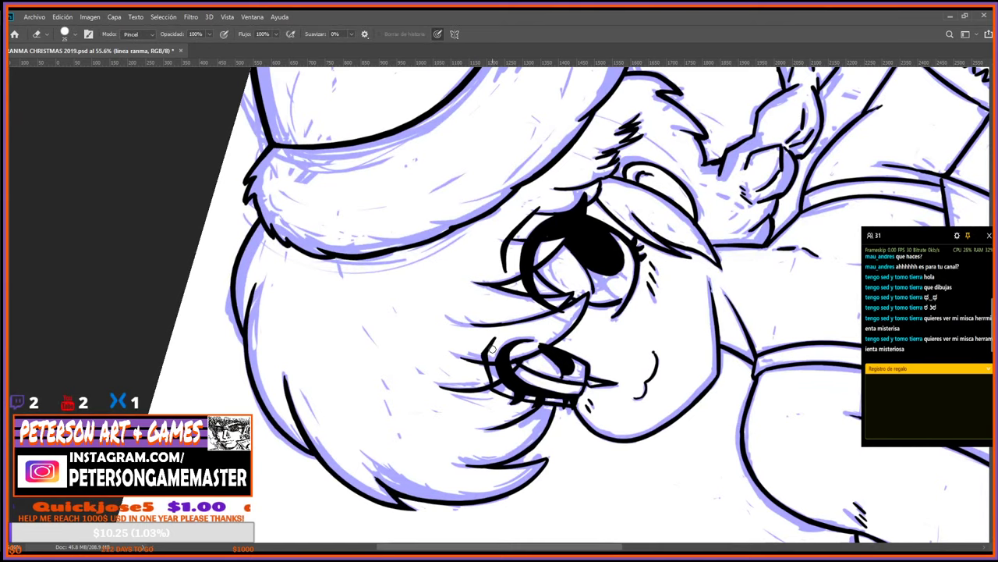
{"action": "key", "text": "r"}
{"action": "left_click_drag", "start_coordinate": [493, 373], "coordinate": [559, 341]}
{"action": "key", "text": "e"}
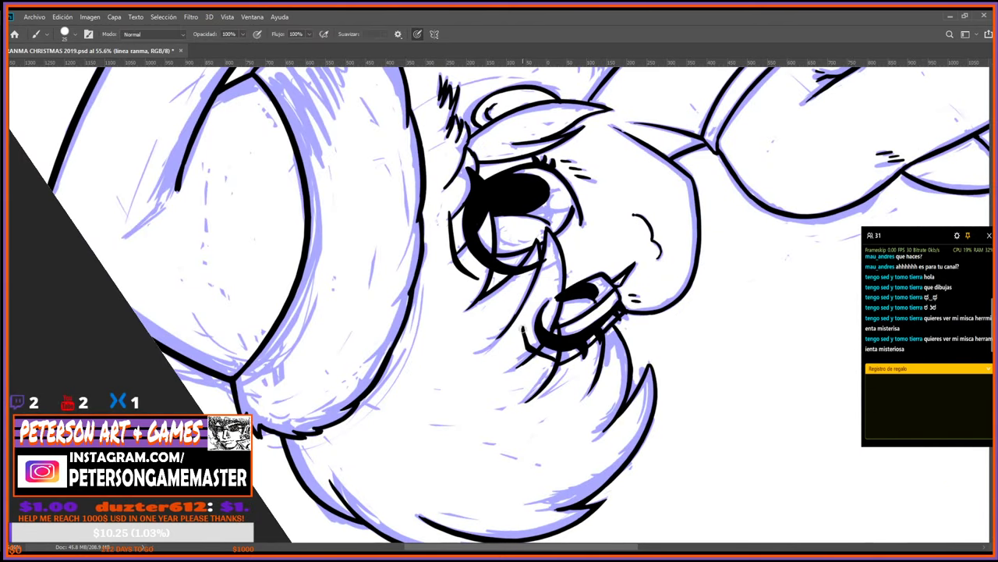
{"action": "key", "text": "r"}
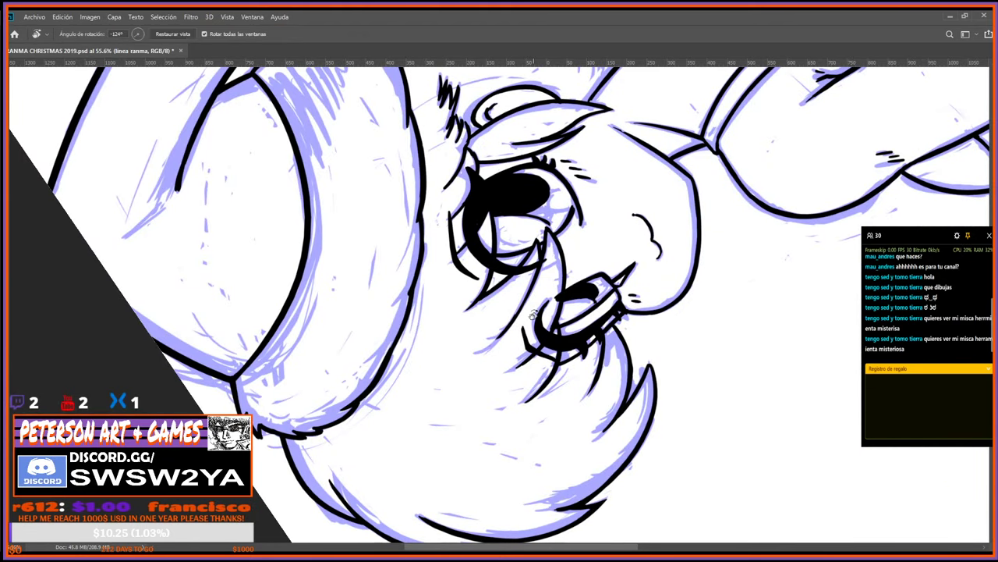
{"action": "mouse_move", "coordinate": [529, 346]}
{"action": "left_mouse_down"}
{"action": "mouse_move", "coordinate": [577, 421]}
{"action": "mouse_move", "coordinate": [548, 465]}
{"action": "left_mouse_up"}
{"action": "key", "text": "b"}
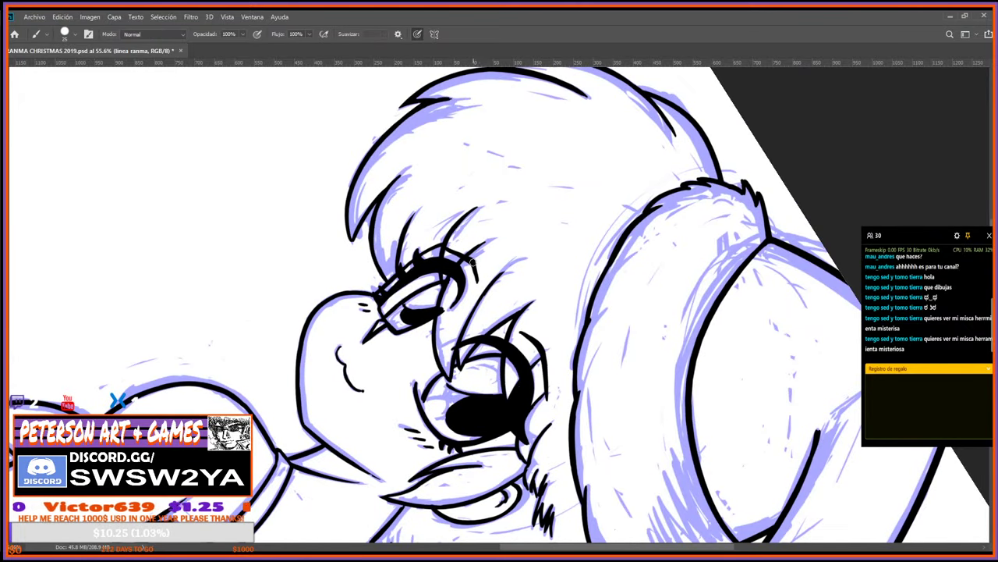
Thicken the bend of the smaller eye's eyebrow and taper its inner tip, alternating brush and eraser.
{"action": "key", "text": "r"}
{"action": "mouse_move", "coordinate": [530, 351]}
{"action": "left_mouse_down"}
{"action": "mouse_move", "coordinate": [546, 335]}
{"action": "mouse_move", "coordinate": [546, 257]}
{"action": "mouse_move", "coordinate": [491, 242]}
{"action": "left_mouse_up"}
{"action": "key", "text": "b"}
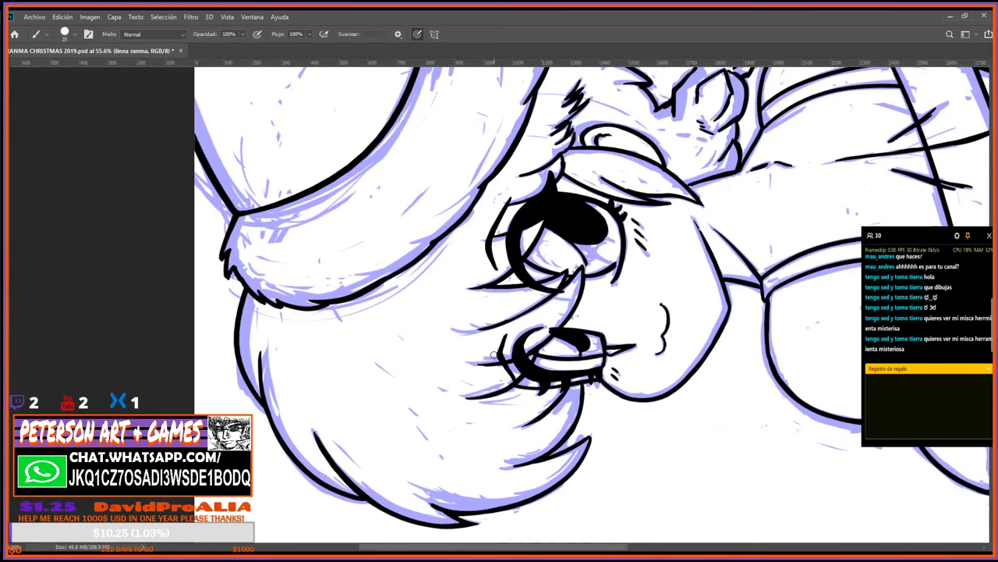
{"action": "key", "text": "e"}
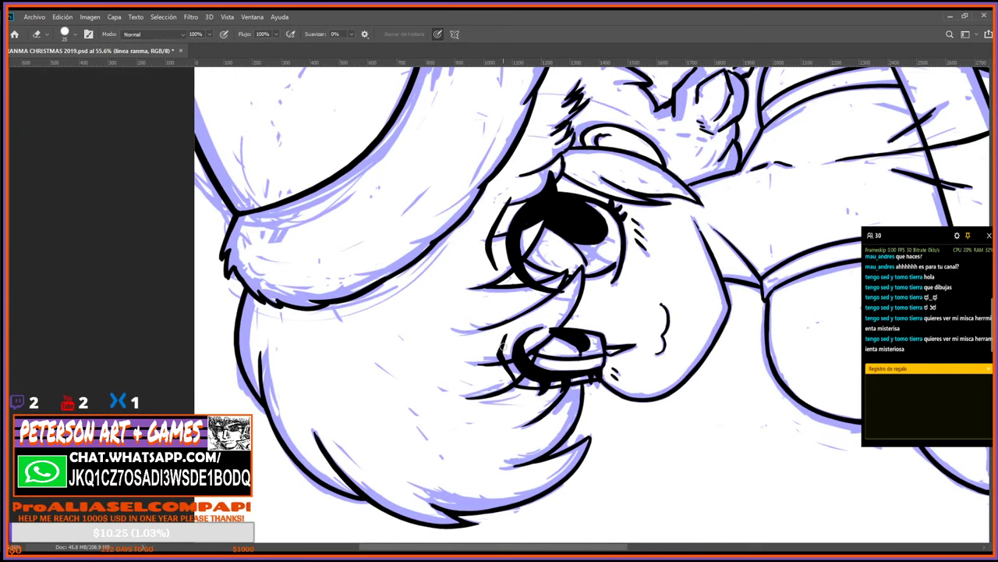
{"action": "key", "text": "b"}
{"action": "key", "text": "e"}
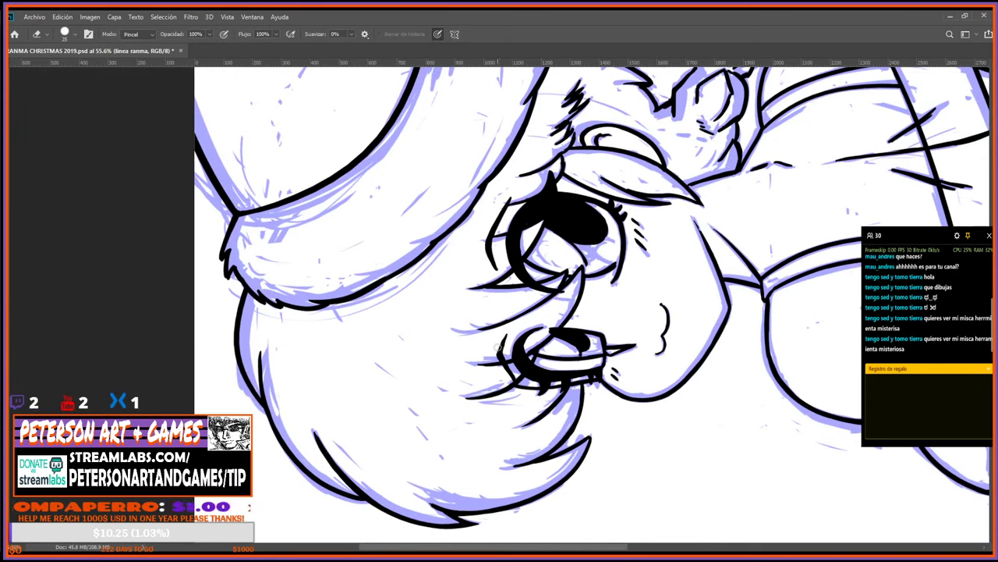
{"action": "key", "text": "b"}
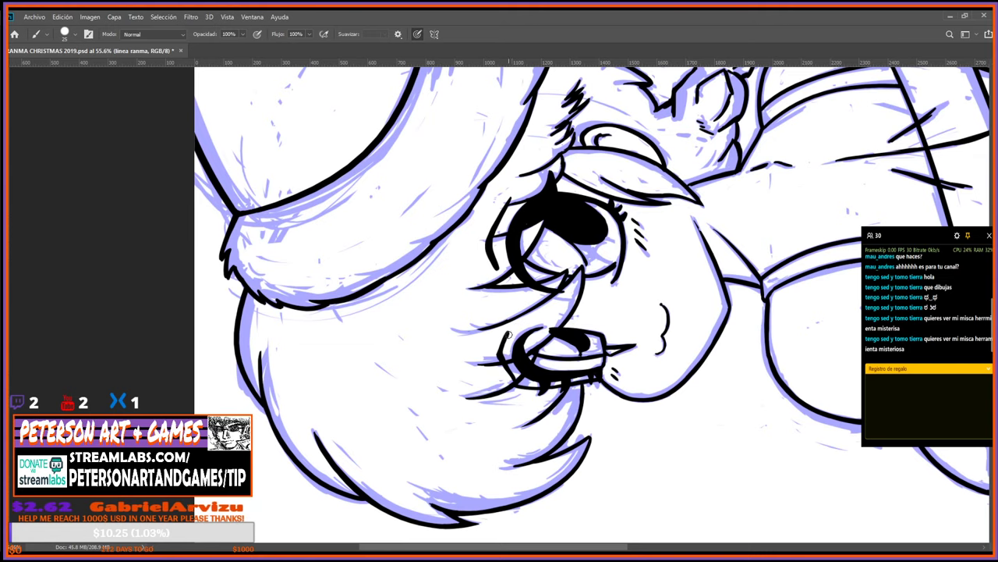
{"action": "left_click_drag", "start_coordinate": [509, 332], "coordinate": [503, 351]}
{"action": "key", "text": "e"}
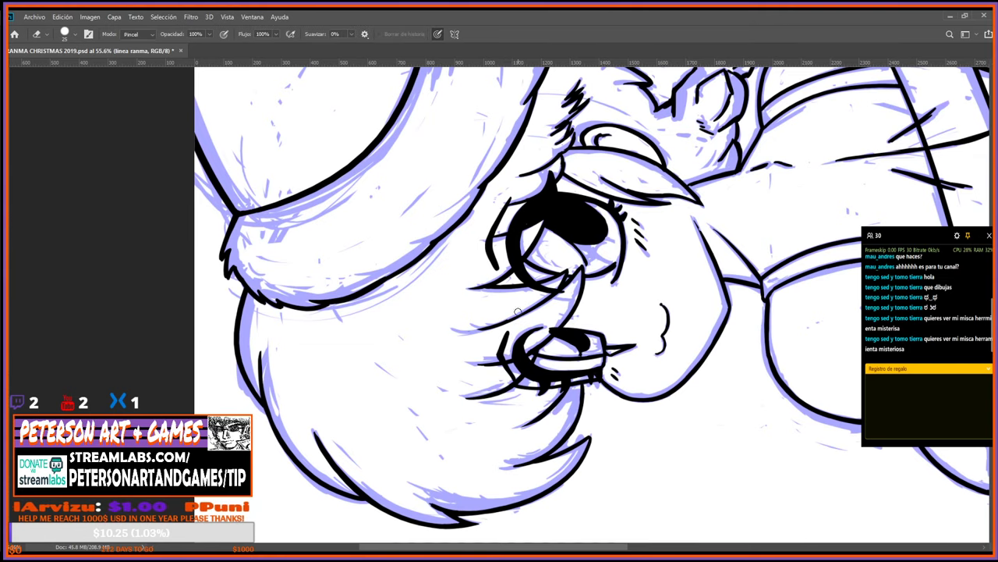
Extend the inner end of the smaller eye's eyebrow with a final brush stroke.
{"action": "key", "text": "r"}
{"action": "mouse_move", "coordinate": [517, 311]}
{"action": "left_mouse_down"}
{"action": "mouse_move", "coordinate": [658, 405]}
{"action": "mouse_move", "coordinate": [609, 456]}
{"action": "left_mouse_up"}
{"action": "key", "text": "b"}
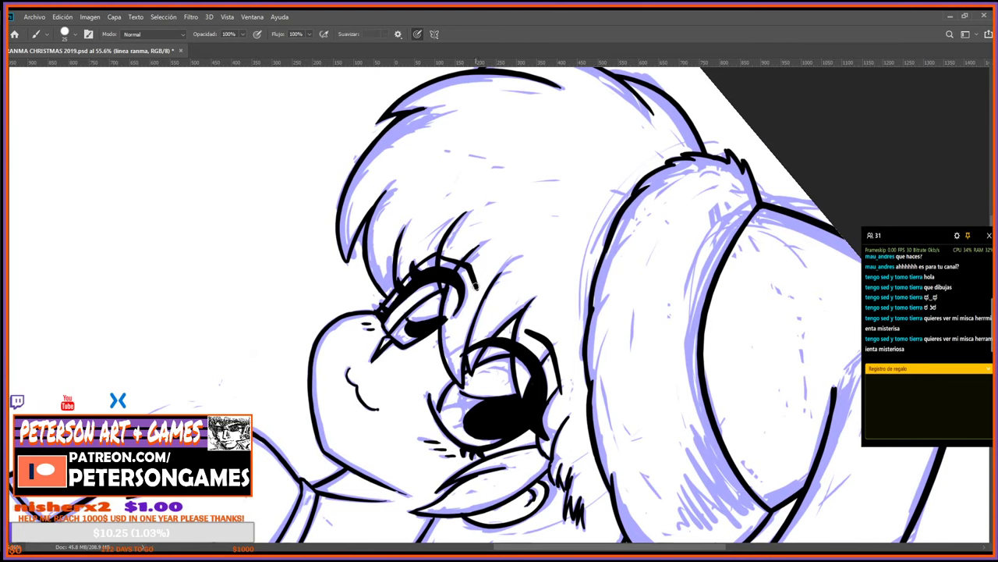
{"action": "key", "text": "r"}
{"action": "mouse_move", "coordinate": [476, 285]}
{"action": "left_mouse_down"}
{"action": "mouse_move", "coordinate": [522, 443]}
{"action": "mouse_move", "coordinate": [673, 363]}
{"action": "mouse_move", "coordinate": [680, 337]}
{"action": "left_mouse_up"}
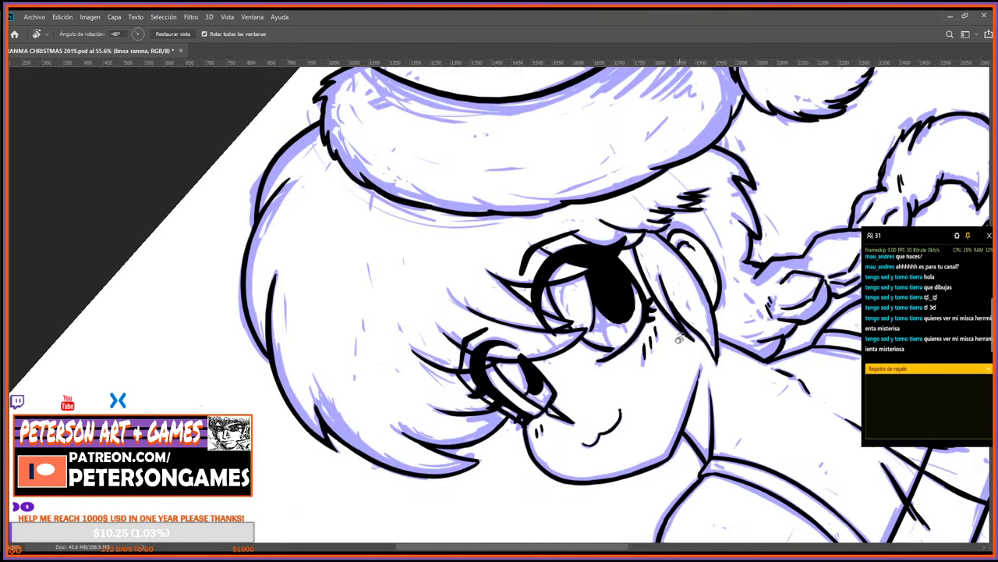
Examine the inked face and the whole illustration upright, from a distance and again close up.
{"action": "key", "text": "Escape"}
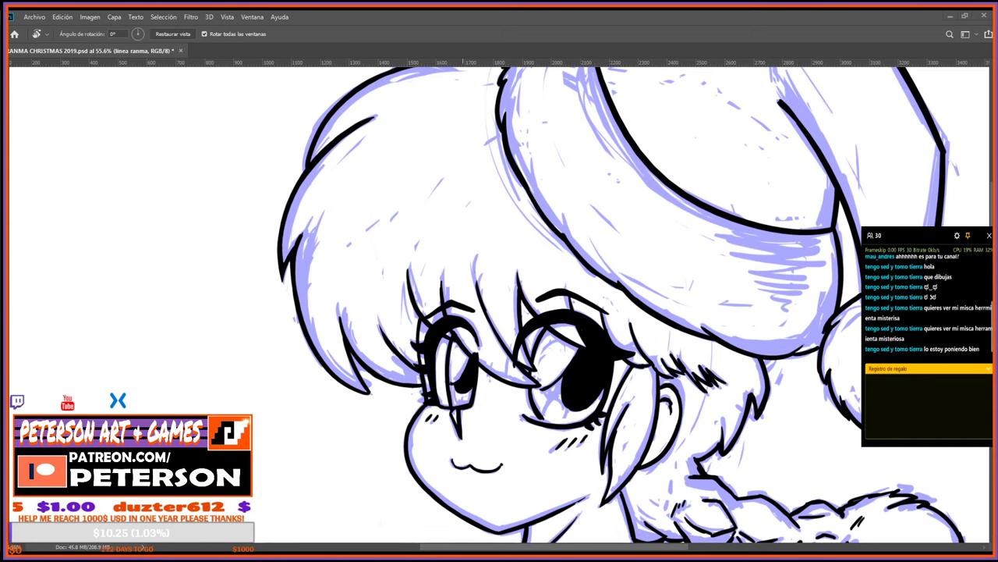
{"action": "scroll", "coordinate": [105, 286], "scroll_direction": "down", "scroll_amount": 1}
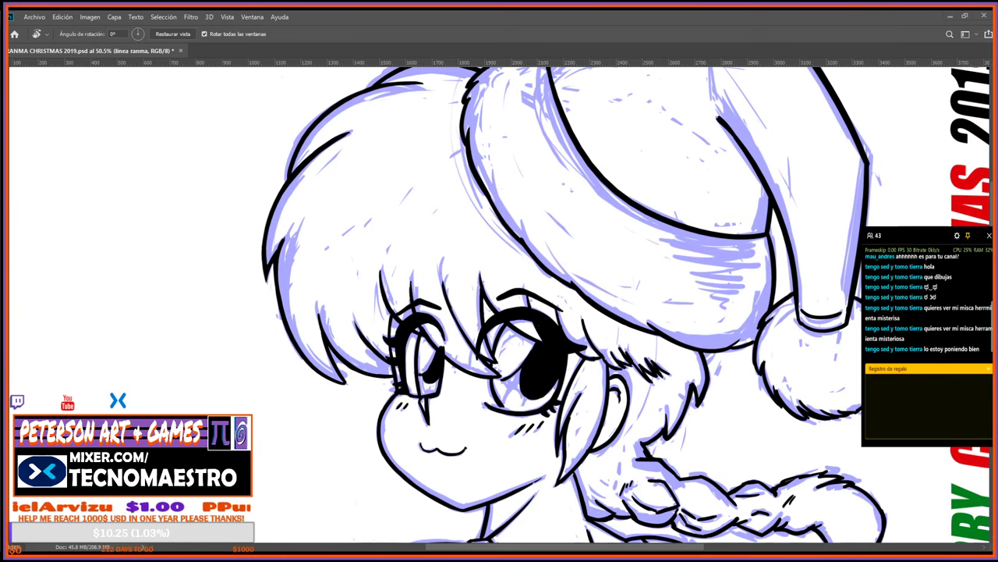
{"action": "scroll", "coordinate": [166, 141], "scroll_direction": "down", "scroll_amount": 6}
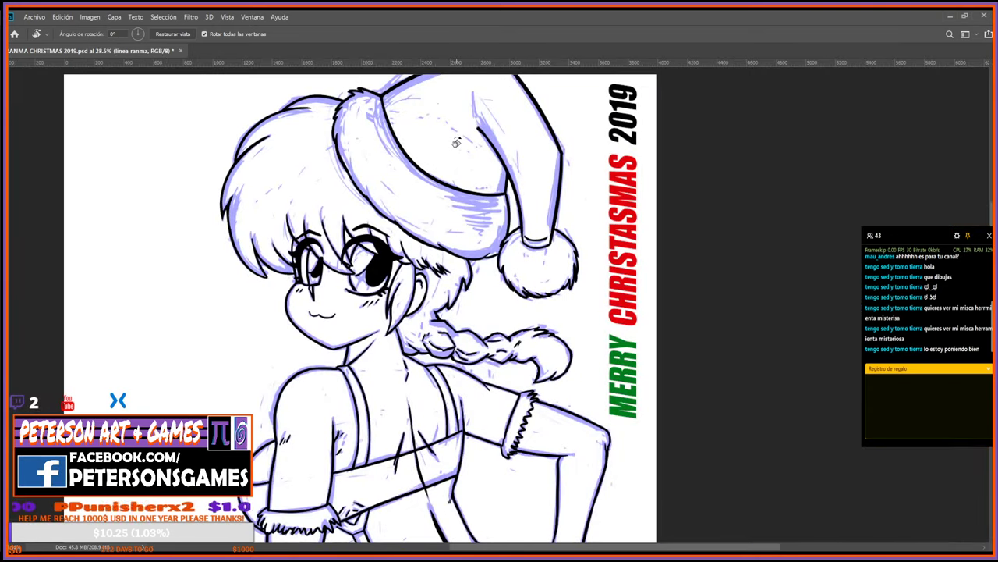
{"action": "scroll", "coordinate": [439, 202], "scroll_direction": "down", "scroll_amount": 1}
{"action": "scroll", "coordinate": [439, 201], "scroll_direction": "down", "scroll_amount": 1}
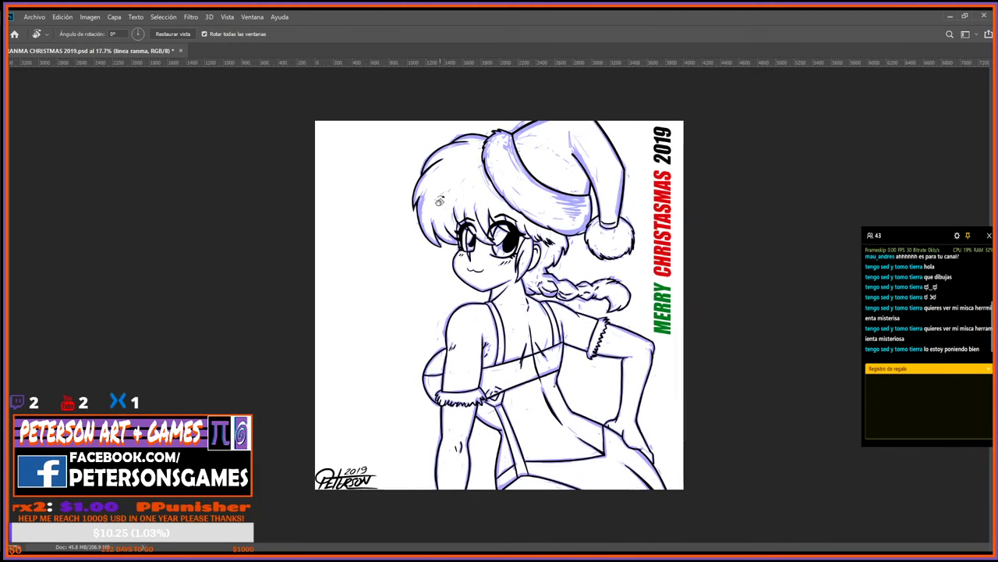
{"action": "scroll", "coordinate": [439, 201], "scroll_direction": "down", "scroll_amount": 1}
{"action": "scroll", "coordinate": [439, 201], "scroll_direction": "up", "scroll_amount": 4}
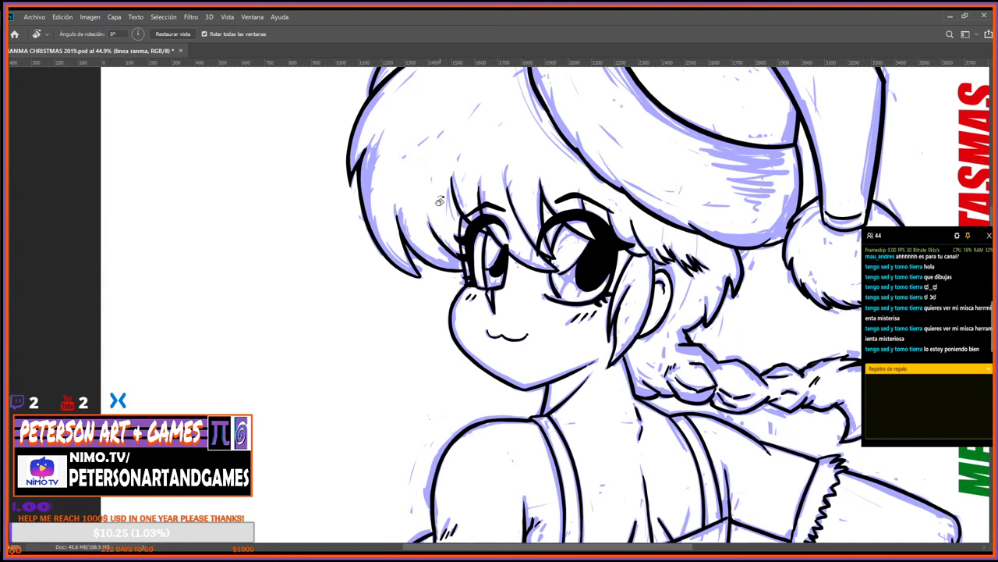
Try a first brush line for the rear hip strap, starting where the hand rests on the hip.
{"action": "key", "text": "b"}
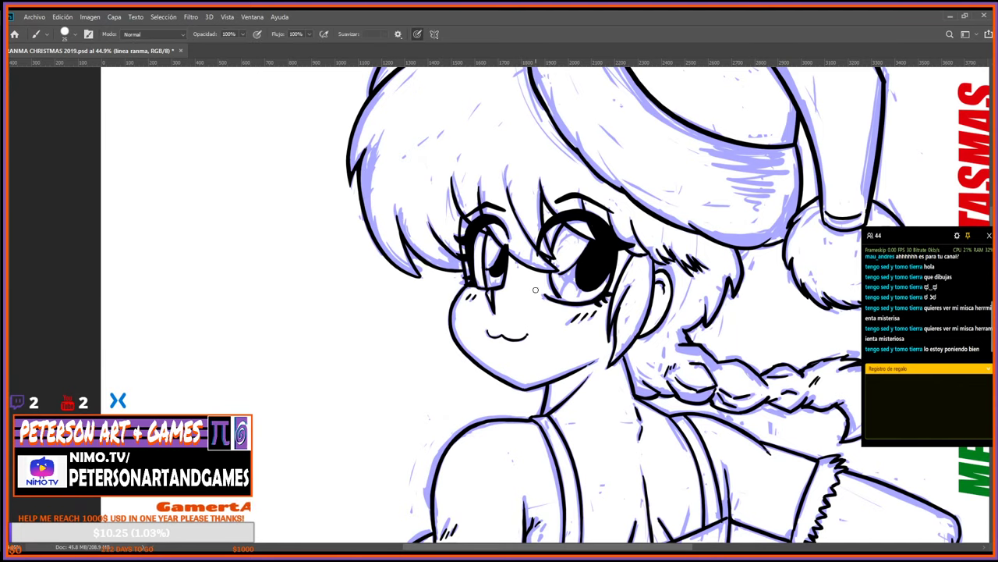
{"action": "key", "text": "space"}
{"action": "left_click_drag", "start_coordinate": [651, 122], "coordinate": [512, 255]}
{"action": "left_click_drag", "start_coordinate": [550, 418], "coordinate": [642, 231]}
{"action": "left_click_drag", "start_coordinate": [591, 411], "coordinate": [563, 244]}
{"action": "mouse_move", "coordinate": [675, 267]}
{"action": "left_mouse_down"}
{"action": "mouse_move", "coordinate": [627, 210]}
{"action": "mouse_move", "coordinate": [623, 234]}
{"action": "mouse_move", "coordinate": [572, 303]}
{"action": "mouse_move", "coordinate": [621, 222]}
{"action": "left_mouse_up"}
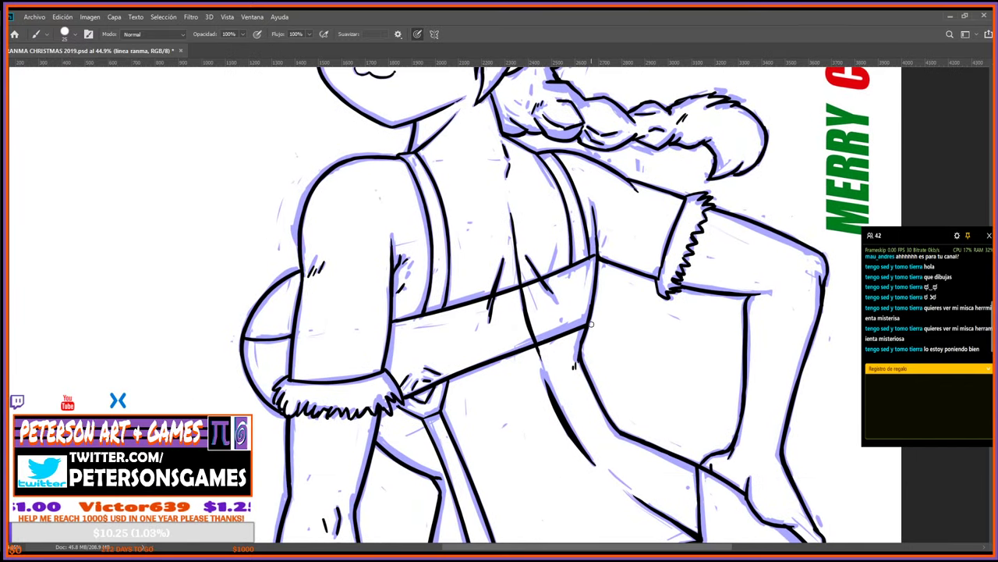
{"action": "mouse_move", "coordinate": [581, 306]}
{"action": "left_mouse_down"}
{"action": "mouse_move", "coordinate": [620, 253]}
{"action": "mouse_move", "coordinate": [850, 180]}
{"action": "mouse_move", "coordinate": [783, 206]}
{"action": "mouse_move", "coordinate": [686, 218]}
{"action": "mouse_move", "coordinate": [669, 235]}
{"action": "mouse_move", "coordinate": [652, 337]}
{"action": "left_mouse_up"}
{"action": "key", "text": "r"}
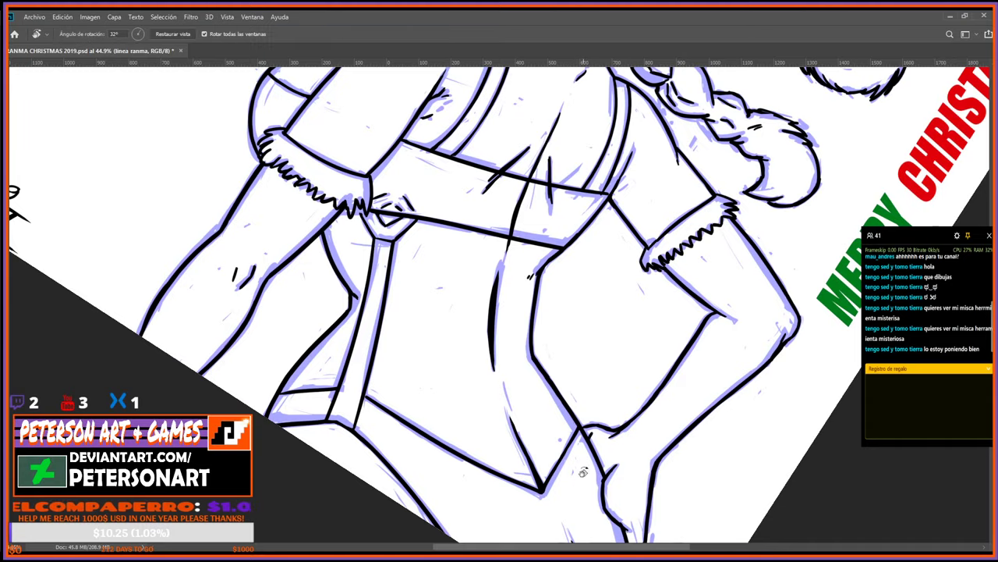
{"action": "left_click_drag", "start_coordinate": [566, 331], "coordinate": [687, 212]}
{"action": "key", "text": "b"}
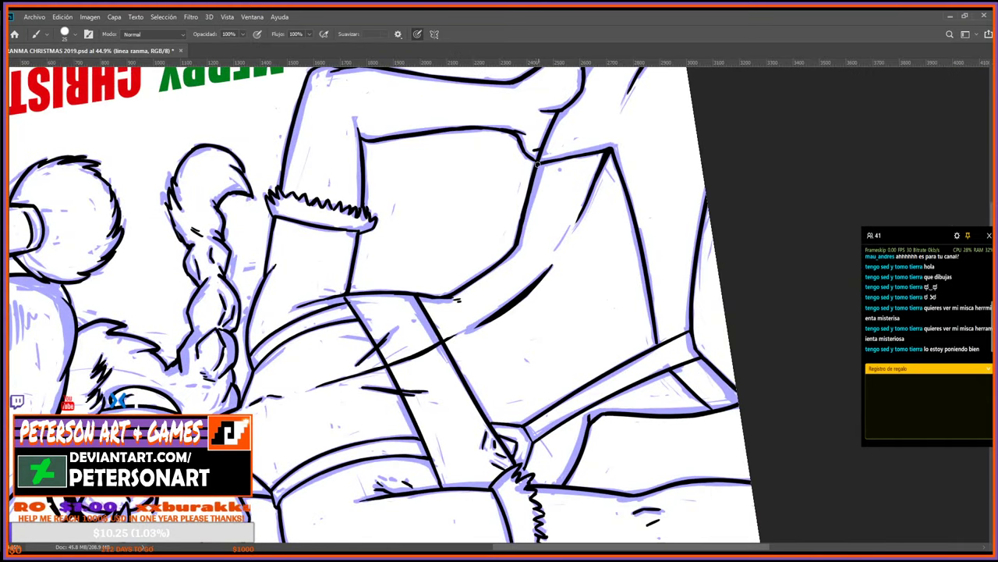
{"action": "mouse_move", "coordinate": [537, 163]}
{"action": "left_mouse_down"}
{"action": "mouse_move", "coordinate": [459, 288]}
{"action": "mouse_move", "coordinate": [421, 374]}
{"action": "mouse_move", "coordinate": [546, 421]}
{"action": "mouse_move", "coordinate": [633, 397]}
{"action": "left_mouse_up"}
{"action": "key", "text": "r"}
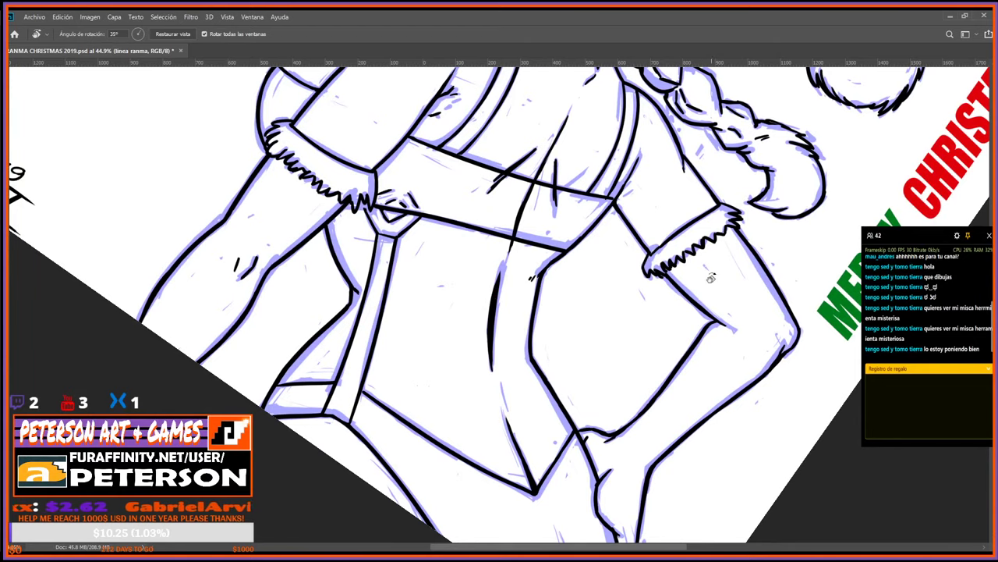
Try to ink a straight strap edge from the hand on the hip towards the waistband and undo it.
{"action": "mouse_move", "coordinate": [639, 472]}
{"action": "left_mouse_down"}
{"action": "mouse_move", "coordinate": [667, 449]}
{"action": "mouse_move", "coordinate": [830, 147]}
{"action": "left_mouse_up"}
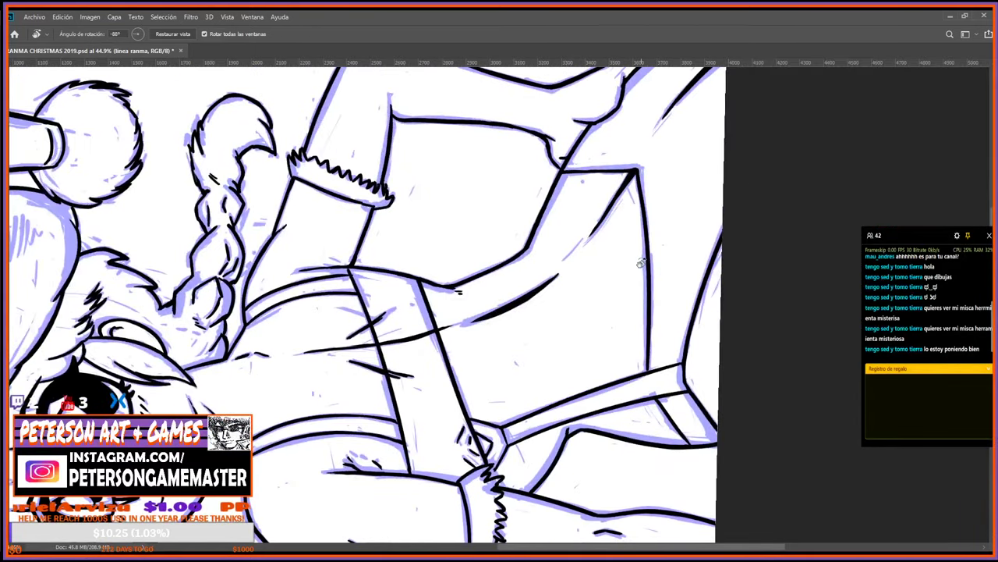
{"action": "key", "text": "b"}
{"action": "left_click_drag", "start_coordinate": [561, 171], "coordinate": [461, 276]}
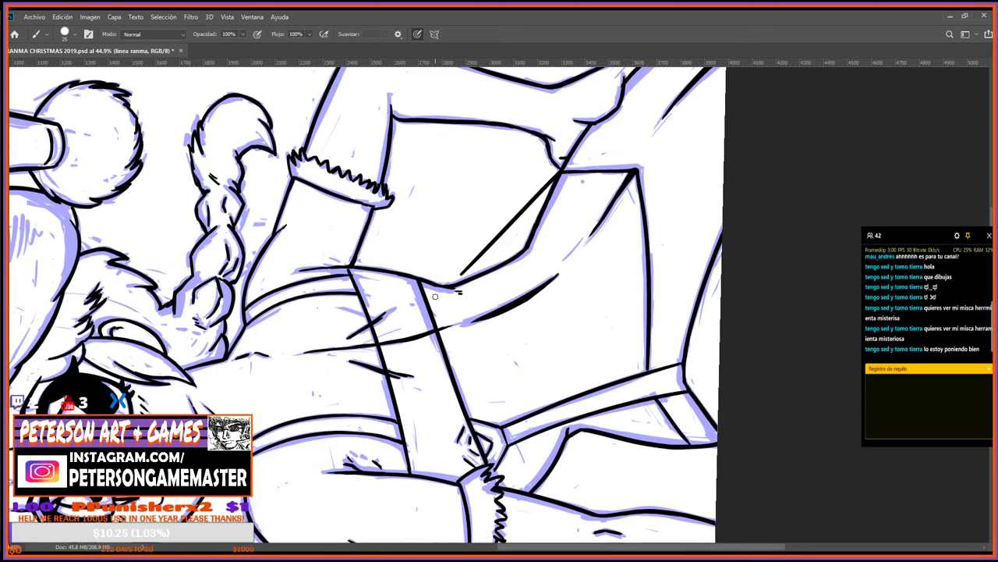
{"action": "key", "text": "r"}
{"action": "left_click_drag", "start_coordinate": [654, 195], "coordinate": [550, 486]}
{"action": "key", "text": "ctrl+z"}
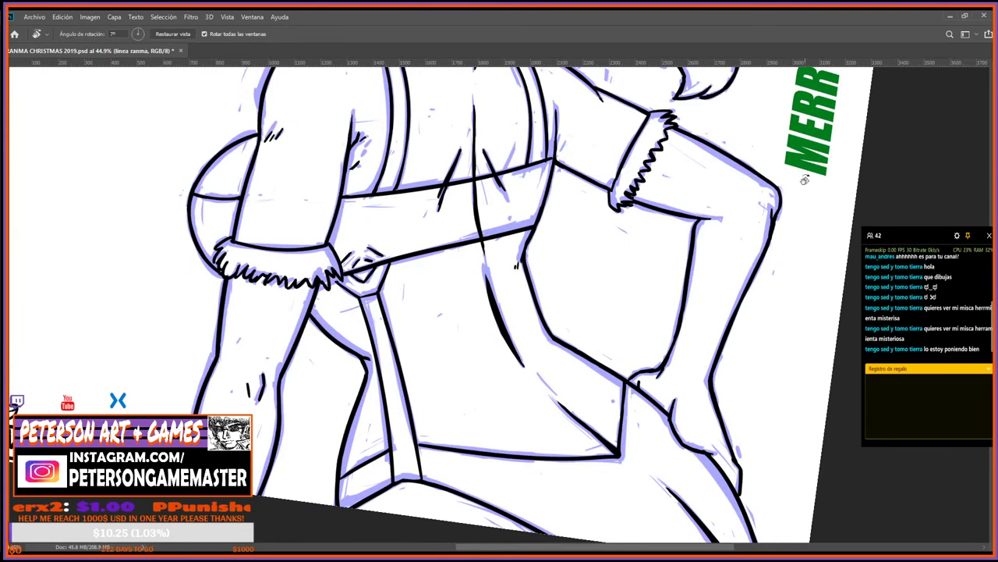
Try to ink the strap edge from the waistband's rear lower corner down to the hand, undoing both strokes.
{"action": "key", "text": "b"}
{"action": "left_click_drag", "start_coordinate": [536, 232], "coordinate": [614, 364]}
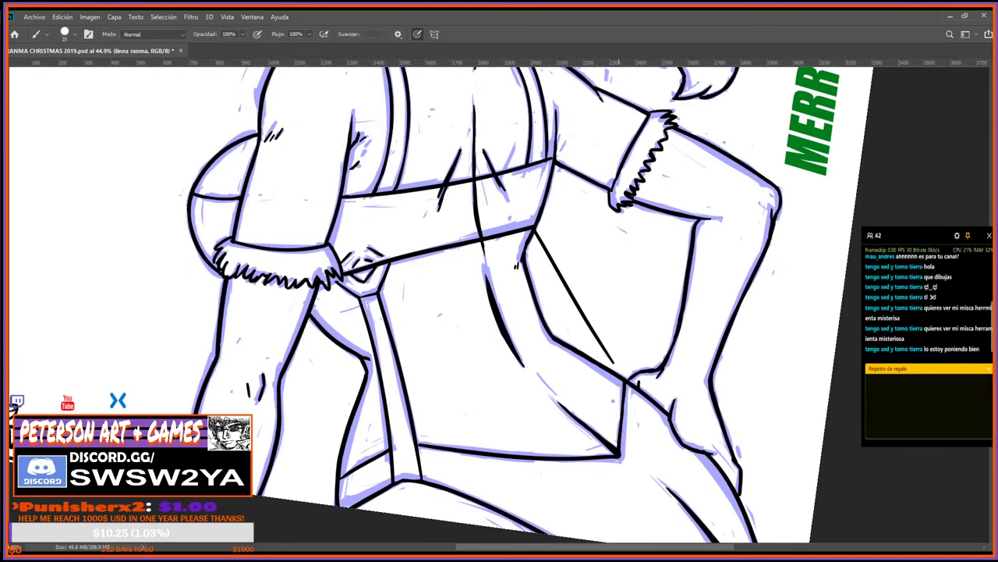
{"action": "key", "text": "ctrl+z"}
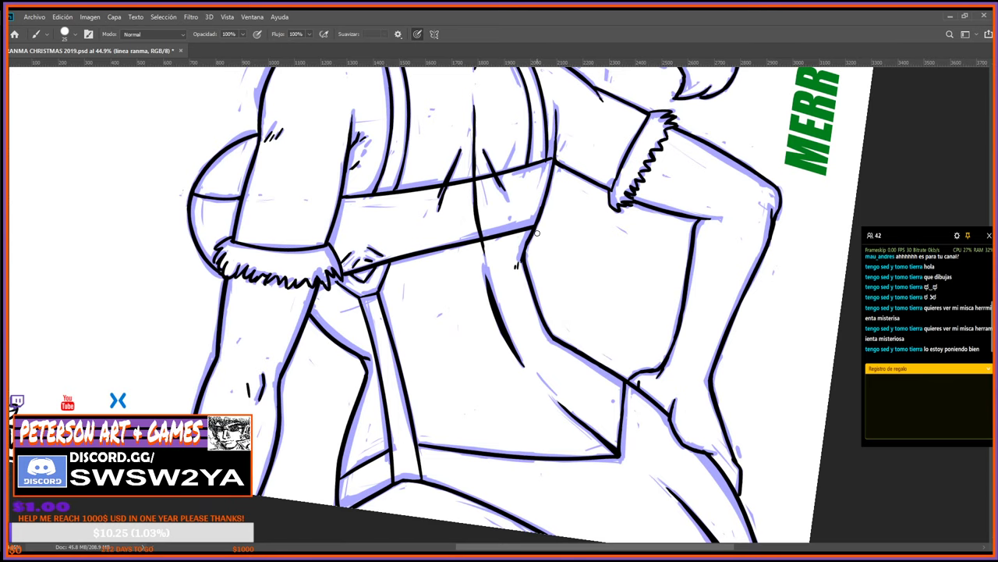
{"action": "left_click_drag", "start_coordinate": [537, 233], "coordinate": [622, 377]}
{"action": "key", "text": "ctrl+z"}
Try the strap edge again from the hand to the waistband's corner with the canvas turned, and undo the stroke.
{"action": "key", "text": "r"}
{"action": "mouse_move", "coordinate": [608, 452]}
{"action": "left_mouse_down"}
{"action": "mouse_move", "coordinate": [854, 127]}
{"action": "mouse_move", "coordinate": [811, 78]}
{"action": "left_mouse_up"}
{"action": "left_click_drag", "start_coordinate": [567, 373], "coordinate": [598, 302]}
{"action": "key", "text": "b"}
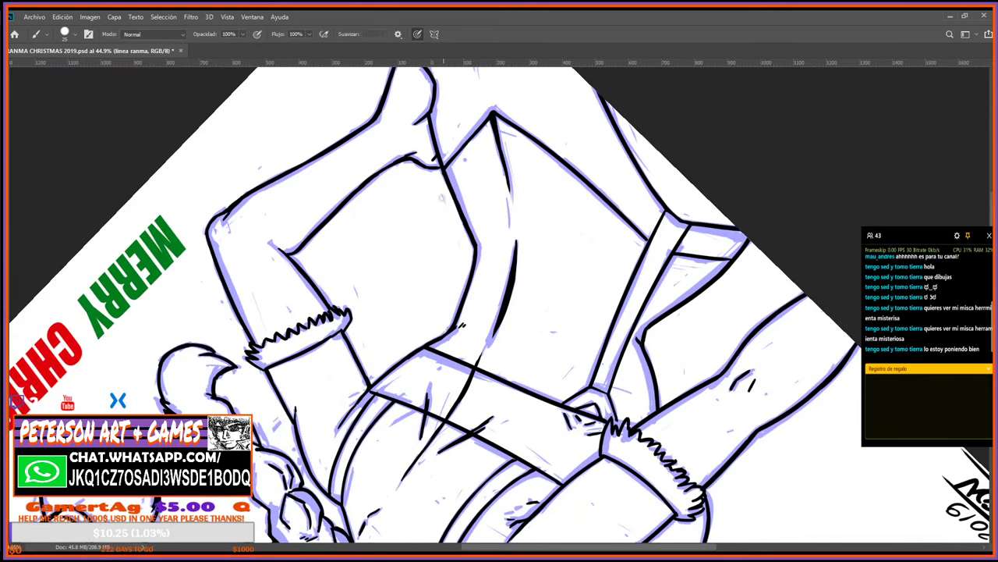
{"action": "mouse_move", "coordinate": [444, 174]}
{"action": "left_mouse_down"}
{"action": "mouse_move", "coordinate": [428, 342]}
{"action": "mouse_move", "coordinate": [577, 343]}
{"action": "mouse_move", "coordinate": [655, 253]}
{"action": "left_mouse_up"}
{"action": "key", "text": "r"}
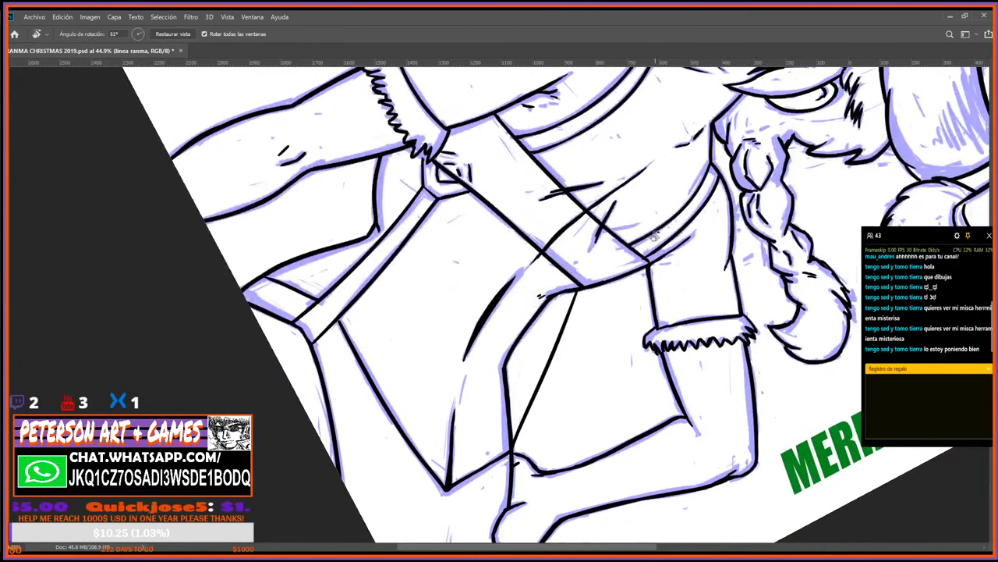
{"action": "key", "text": "ctrl+z"}
{"action": "left_click_drag", "start_coordinate": [711, 327], "coordinate": [624, 457]}
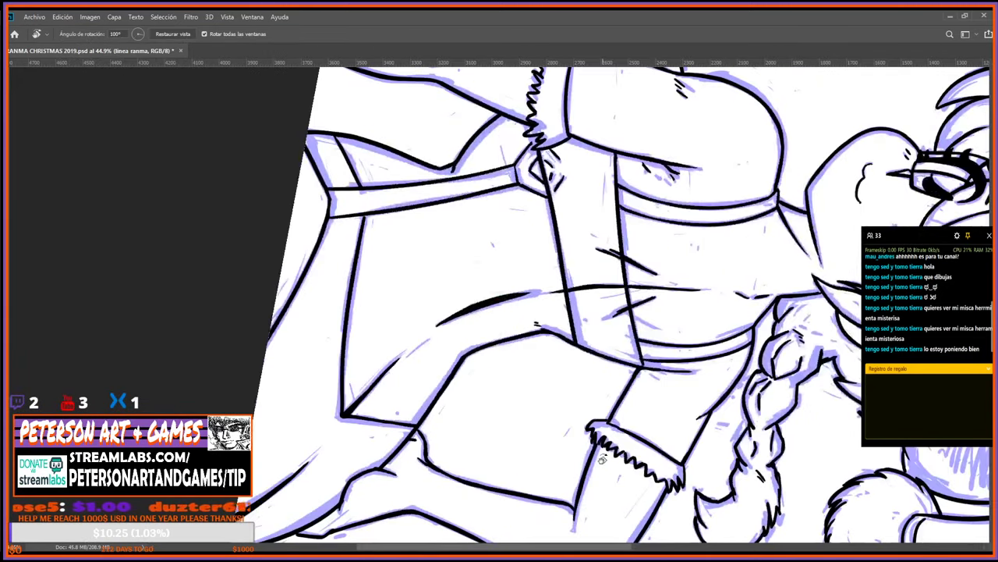
Ink the strap's outer edge as one straight stroke from the hand on the hip to the waistband's rear lower corner.
{"action": "key", "text": "b"}
{"action": "key", "text": "r"}
{"action": "left_click_drag", "start_coordinate": [479, 439], "coordinate": [544, 401]}
{"action": "key", "text": "b"}
{"action": "key", "text": "b"}
{"action": "left_click_drag", "start_coordinate": [460, 451], "coordinate": [578, 319]}
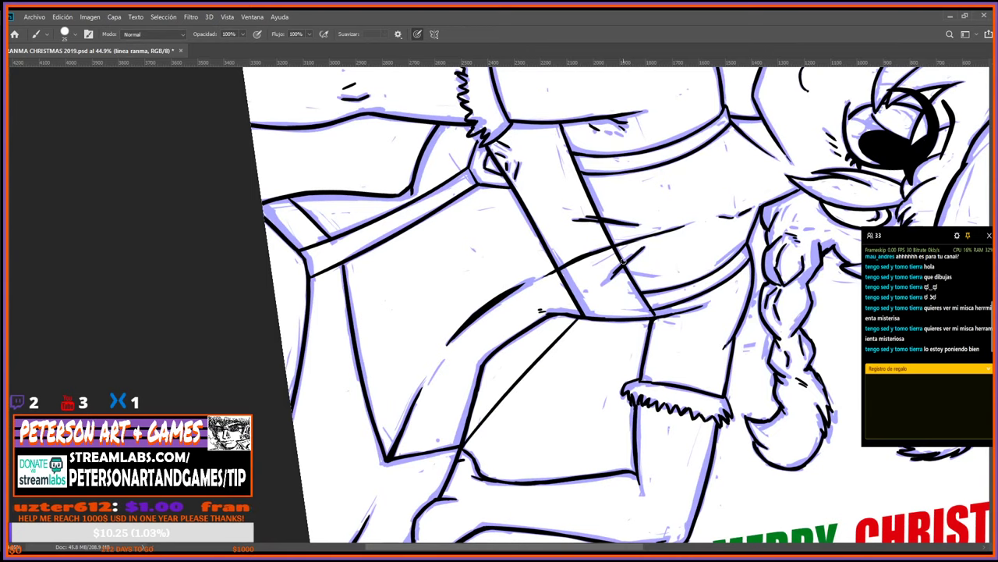
{"action": "key", "text": "r"}
{"action": "left_click_drag", "start_coordinate": [509, 390], "coordinate": [537, 396]}
{"action": "key", "text": "b"}
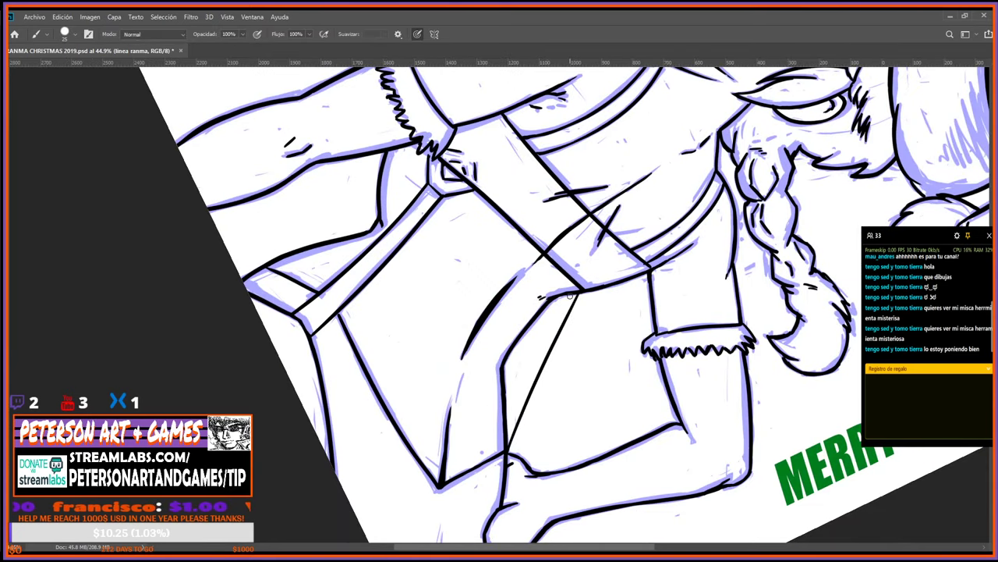
Add a short cross line below the waistband's corner and ink the strap's inner edge down to the hip contour.
{"action": "key", "text": "e"}
{"action": "key", "text": "b"}
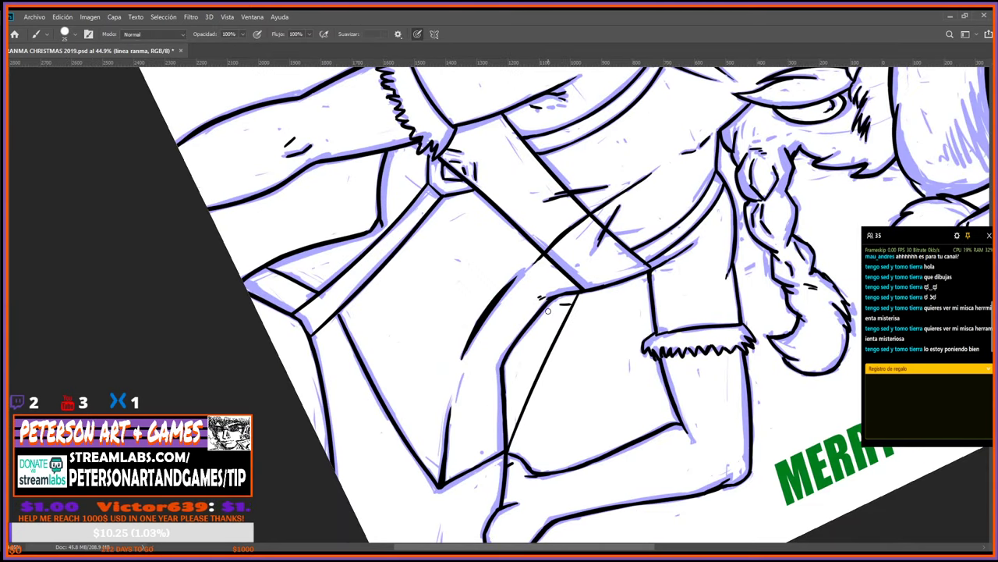
{"action": "left_click_drag", "start_coordinate": [562, 298], "coordinate": [507, 394]}
{"action": "key", "text": "r"}
{"action": "left_click_drag", "start_coordinate": [581, 299], "coordinate": [613, 292]}
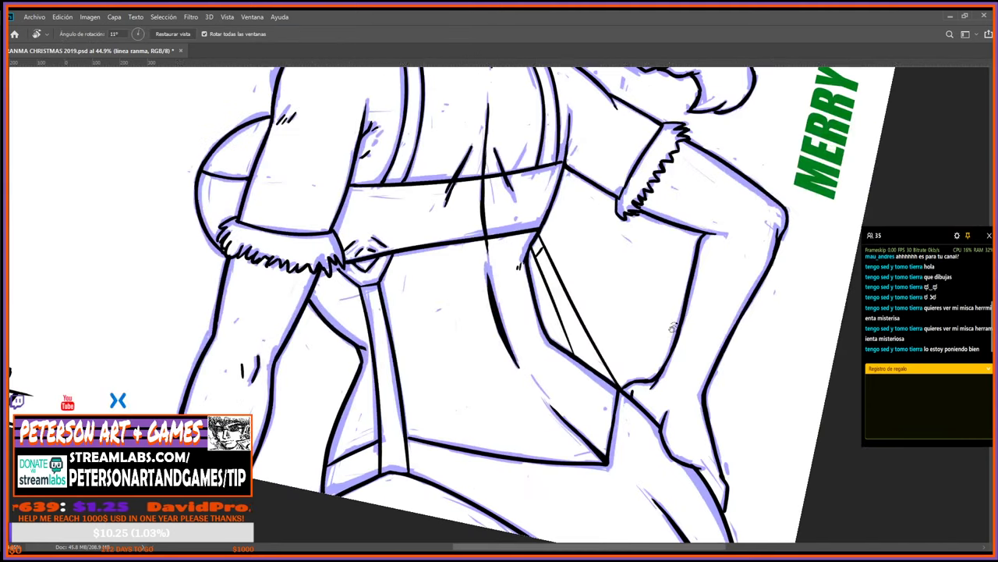
{"action": "key", "text": "b"}
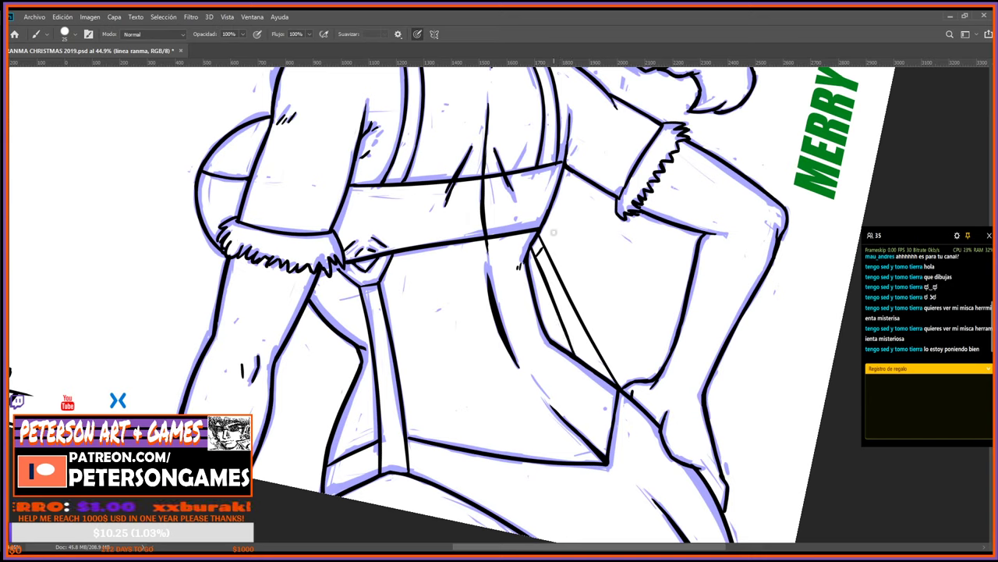
Shape the rear strap's joint with the waistband into a small knot, alternating eraser and brush.
{"action": "key", "text": "e"}
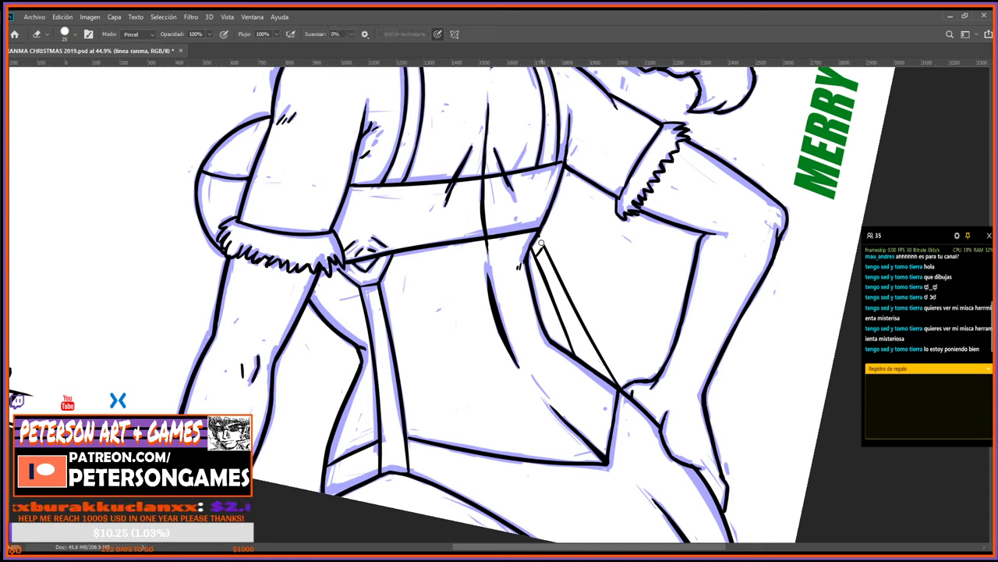
{"action": "key", "text": "b"}
{"action": "key", "text": "e"}
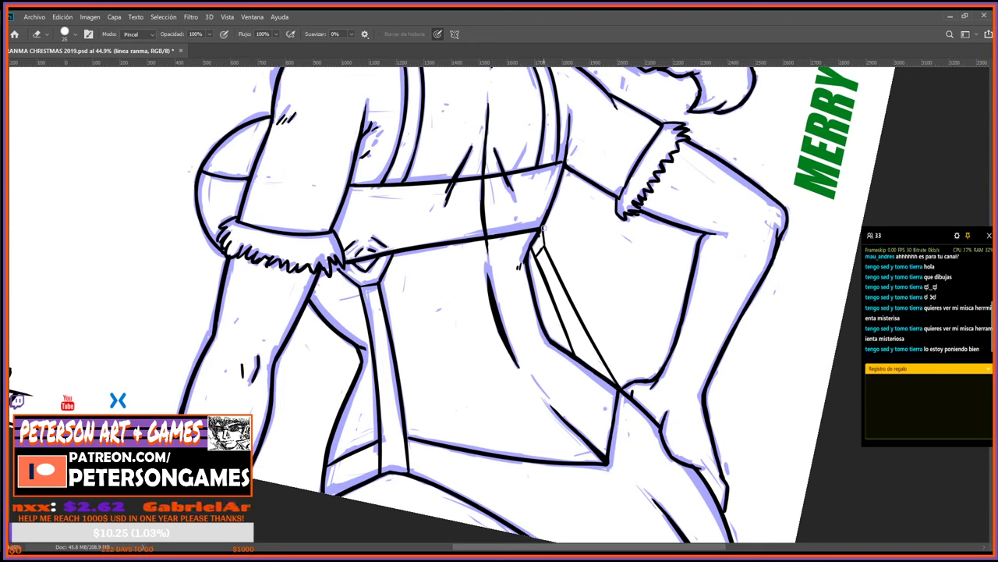
{"action": "key", "text": "b"}
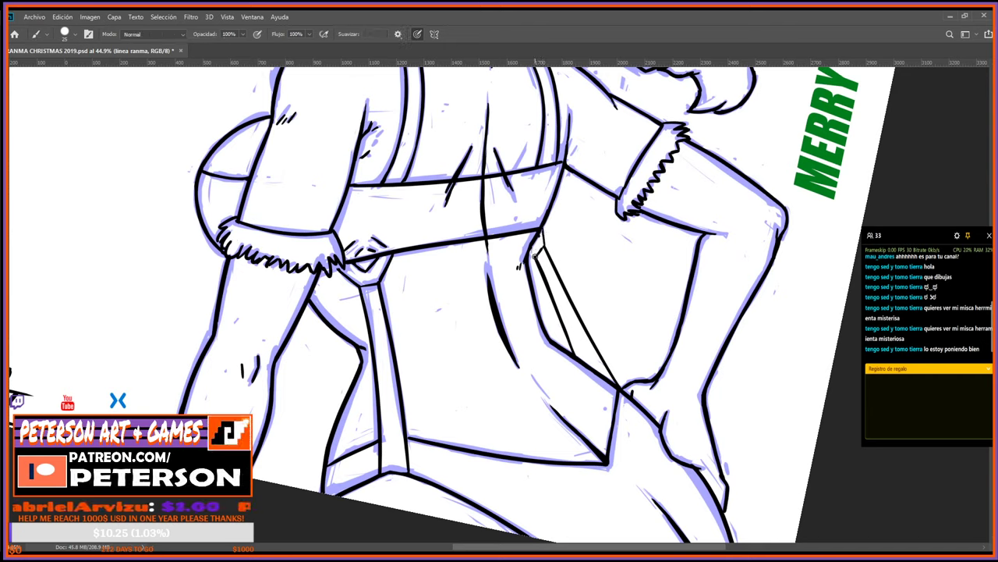
{"action": "key", "text": "e"}
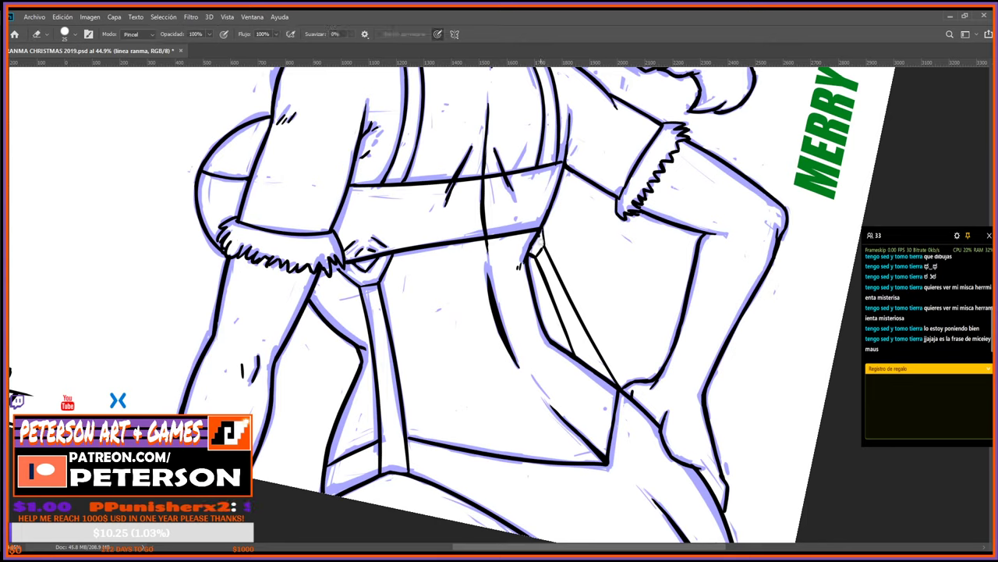
{"action": "key", "text": "b"}
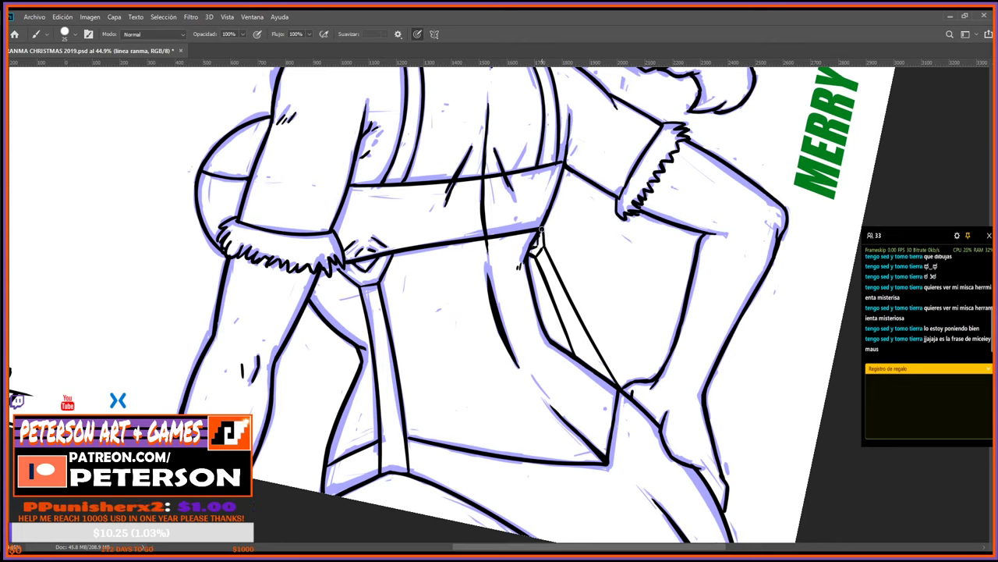
Refine the rear knot's outline and inner lines close up with alternating eraser and brush touches.
{"action": "key", "text": "r"}
{"action": "key", "text": "Escape"}
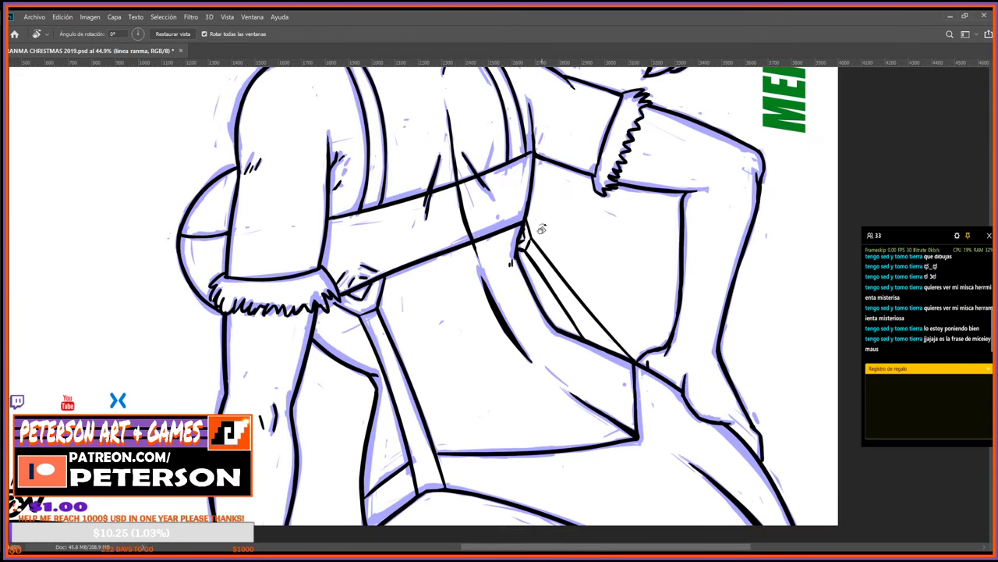
{"action": "scroll", "coordinate": [642, 239], "scroll_direction": "down", "scroll_amount": 2}
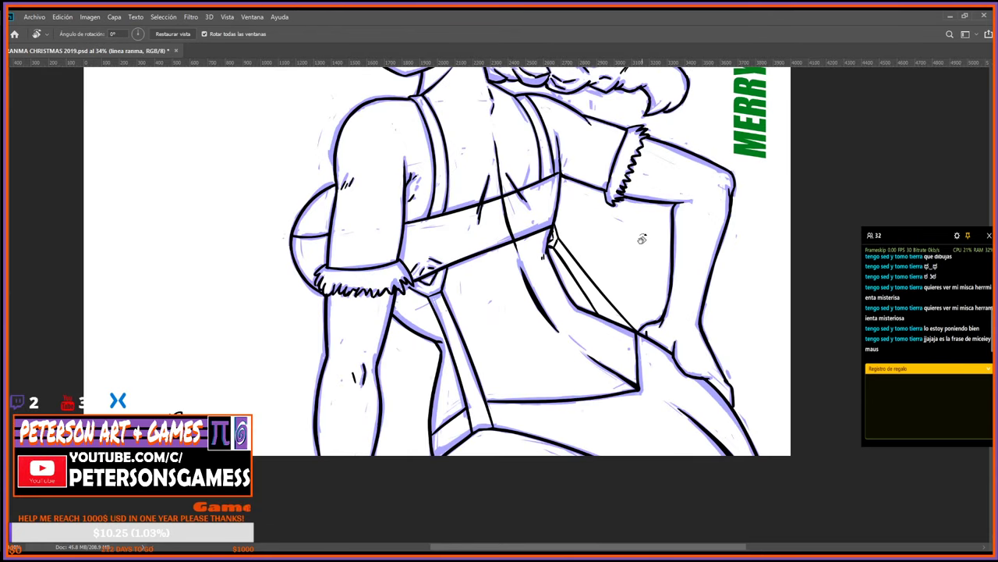
{"action": "scroll", "coordinate": [642, 240], "scroll_direction": "up", "scroll_amount": 4}
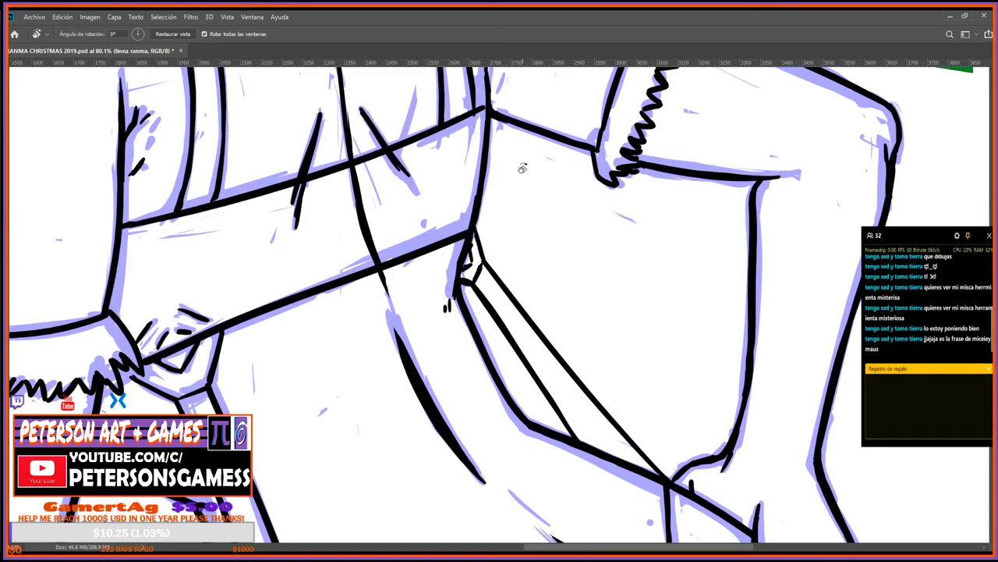
{"action": "key", "text": "e"}
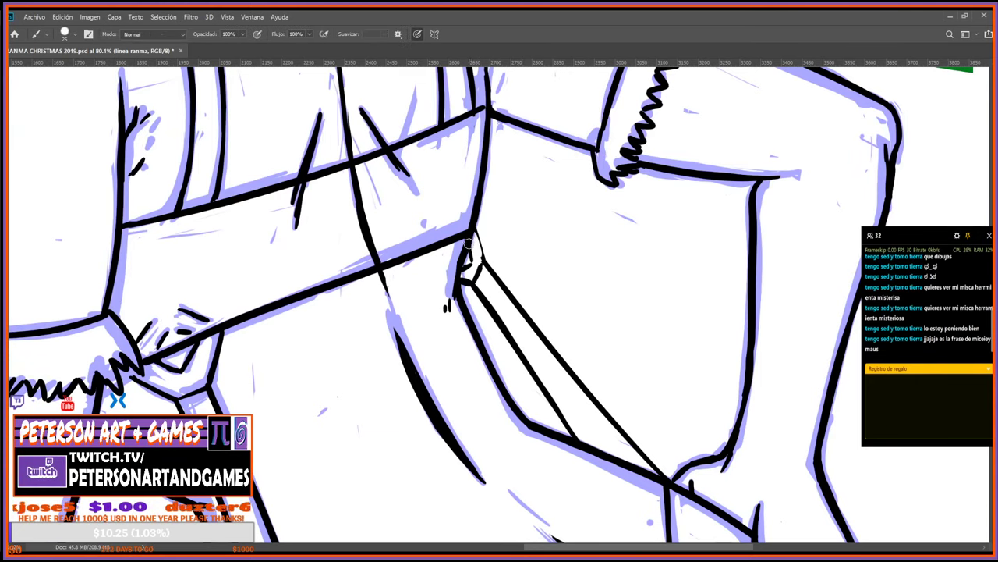
{"action": "key", "text": "b"}
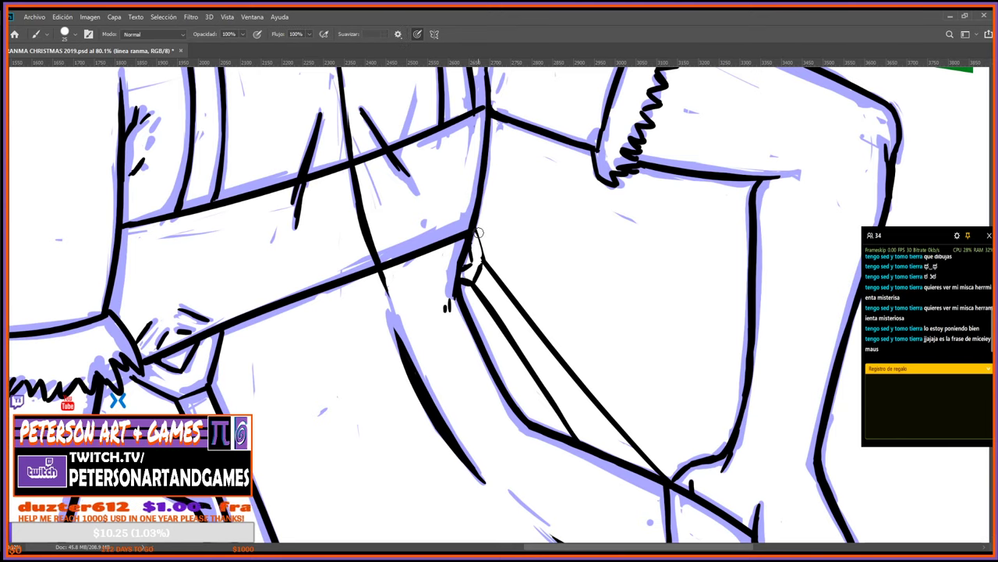
{"action": "key", "text": "e"}
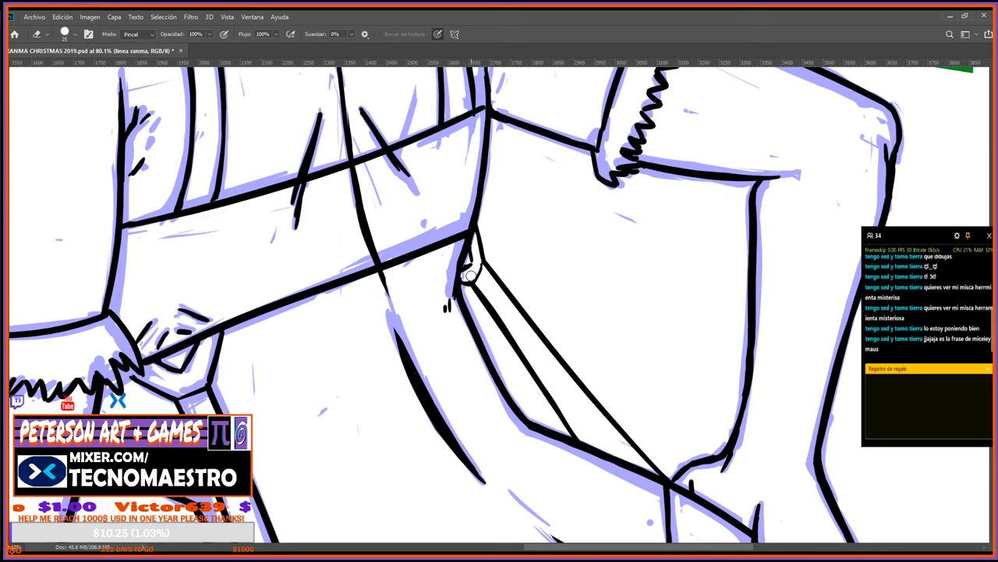
{"action": "key", "text": "b"}
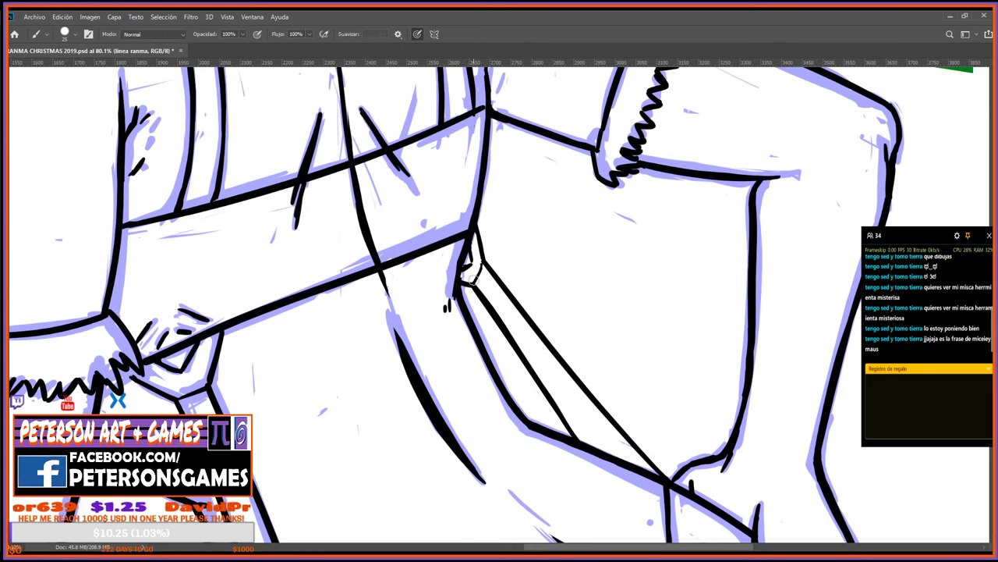
{"action": "key", "text": "e"}
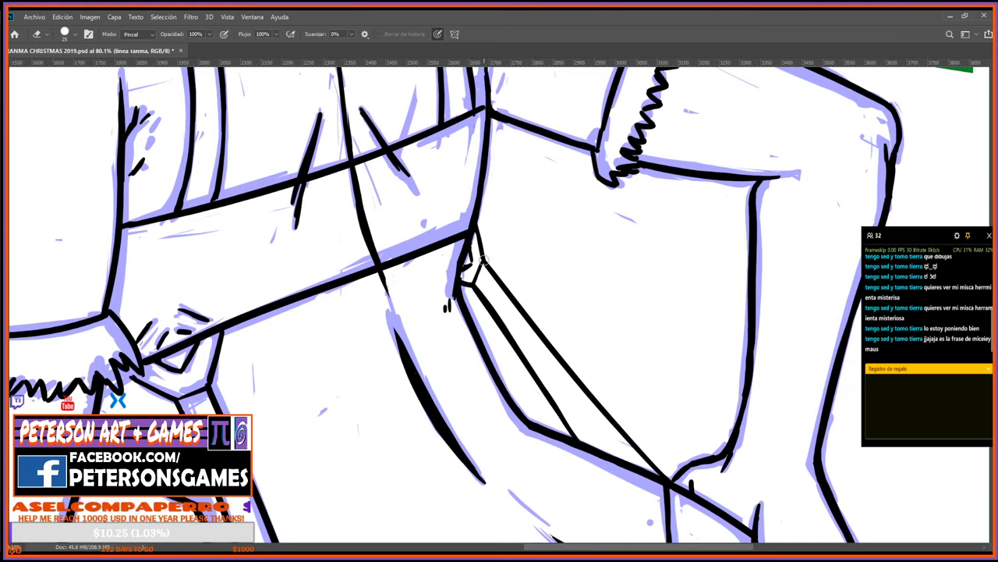
Clean the lower corner of the front strap's knot and reinforce the short line across the strap's top.
{"action": "key", "text": "r"}
{"action": "mouse_move", "coordinate": [484, 262]}
{"action": "left_mouse_down"}
{"action": "mouse_move", "coordinate": [500, 340]}
{"action": "mouse_move", "coordinate": [664, 94]}
{"action": "left_mouse_up"}
{"action": "mouse_move", "coordinate": [433, 402]}
{"action": "left_mouse_down"}
{"action": "mouse_move", "coordinate": [614, 271]}
{"action": "mouse_move", "coordinate": [452, 320]}
{"action": "left_mouse_up"}
{"action": "key", "text": "b"}
{"action": "key", "text": "b"}
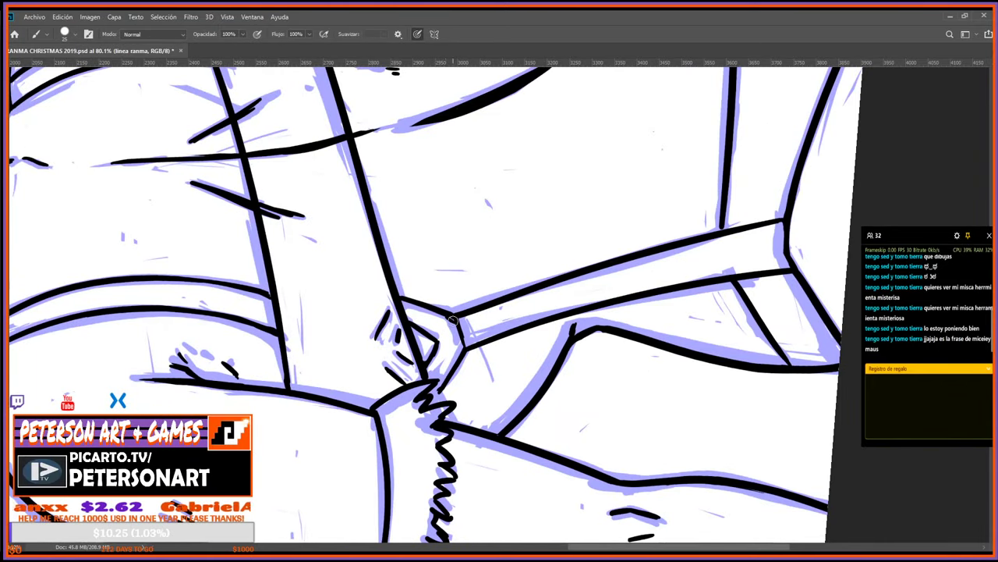
{"action": "key", "text": "e"}
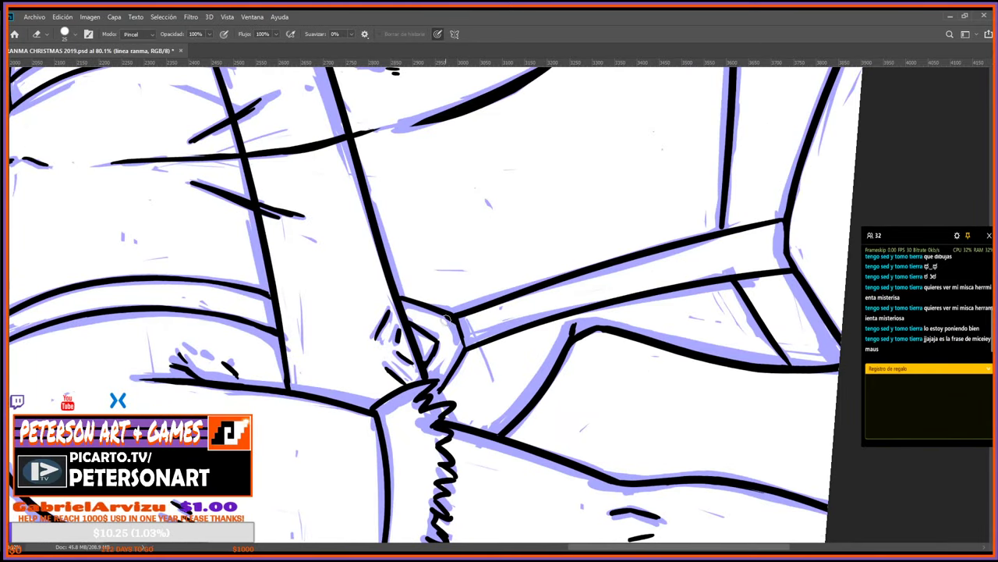
{"action": "key", "text": "b"}
{"action": "left_click_drag", "start_coordinate": [455, 318], "coordinate": [466, 348]}
Erase the small inner lines and the stray short line from the rear strap's knot, alternating eraser and brush.
{"action": "key", "text": "r"}
{"action": "mouse_move", "coordinate": [448, 200]}
{"action": "left_mouse_down"}
{"action": "mouse_move", "coordinate": [480, 185]}
{"action": "mouse_move", "coordinate": [616, 330]}
{"action": "mouse_move", "coordinate": [593, 366]}
{"action": "mouse_move", "coordinate": [546, 382]}
{"action": "mouse_move", "coordinate": [460, 331]}
{"action": "mouse_move", "coordinate": [585, 307]}
{"action": "mouse_move", "coordinate": [526, 410]}
{"action": "left_mouse_up"}
{"action": "key", "text": "b"}
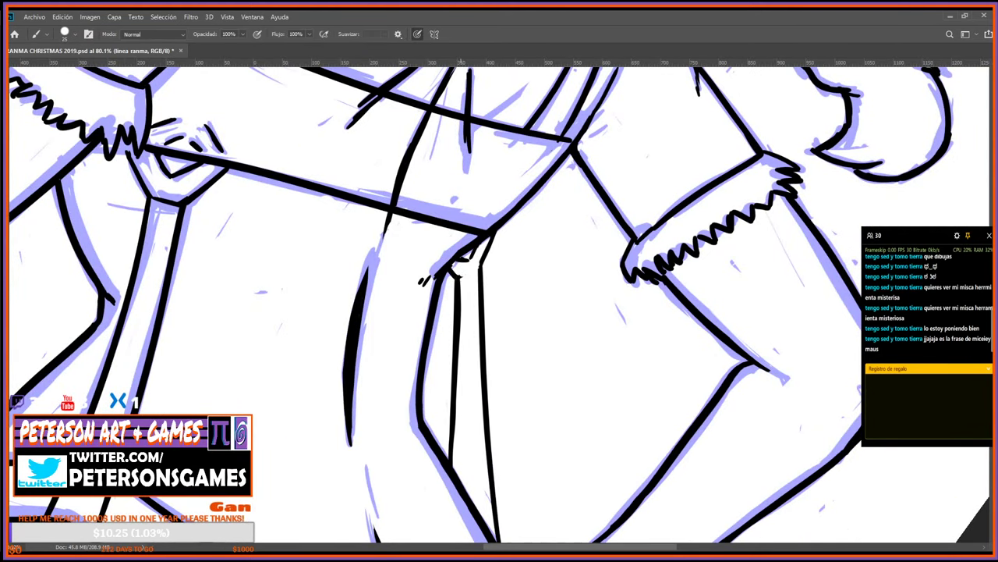
{"action": "key", "text": "e"}
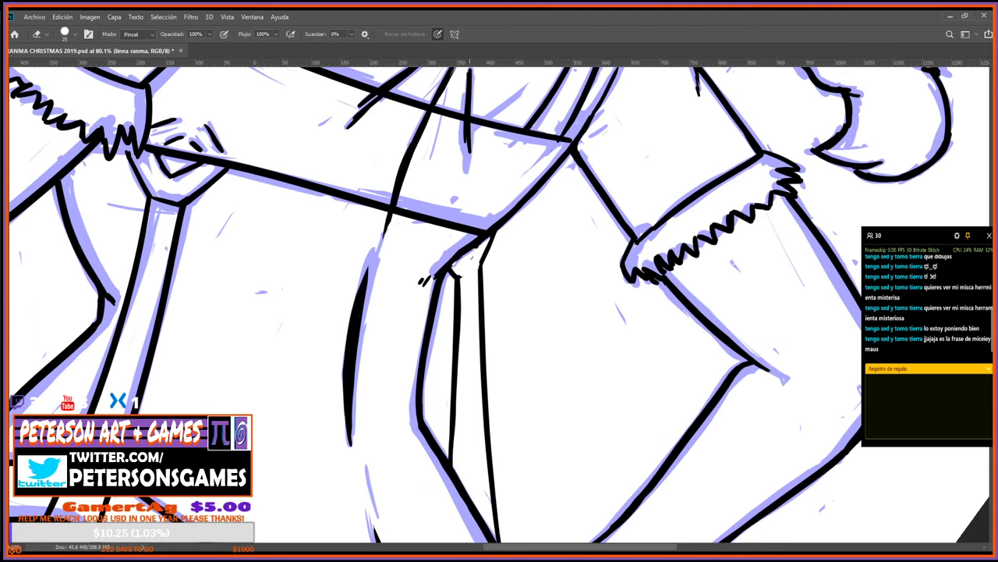
{"action": "key", "text": "b"}
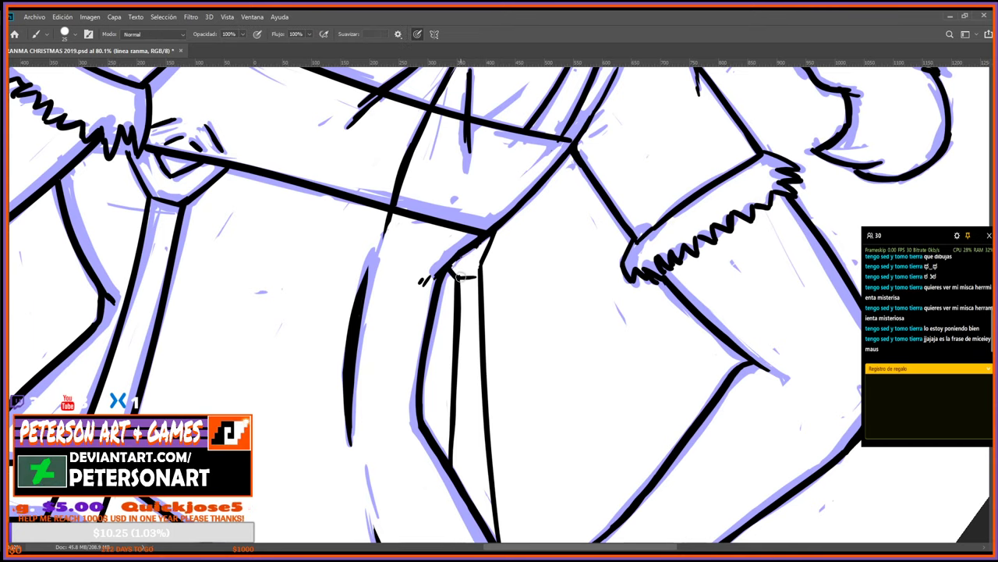
{"action": "key", "text": "e"}
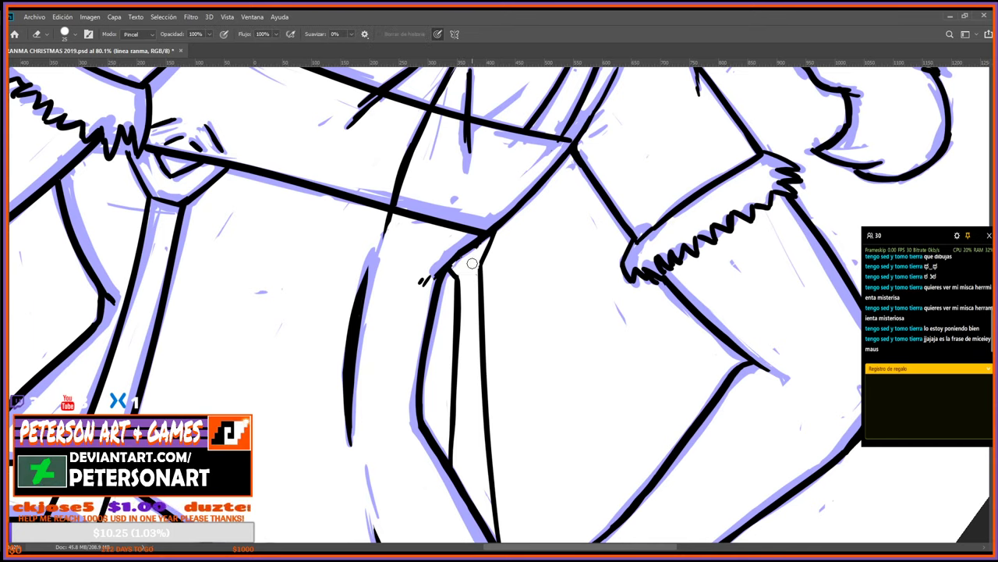
{"action": "key", "text": "Escape"}
Redraw the rear knot's lower edge across the strap and ink its small inner fold lines.
{"action": "key", "text": "b"}
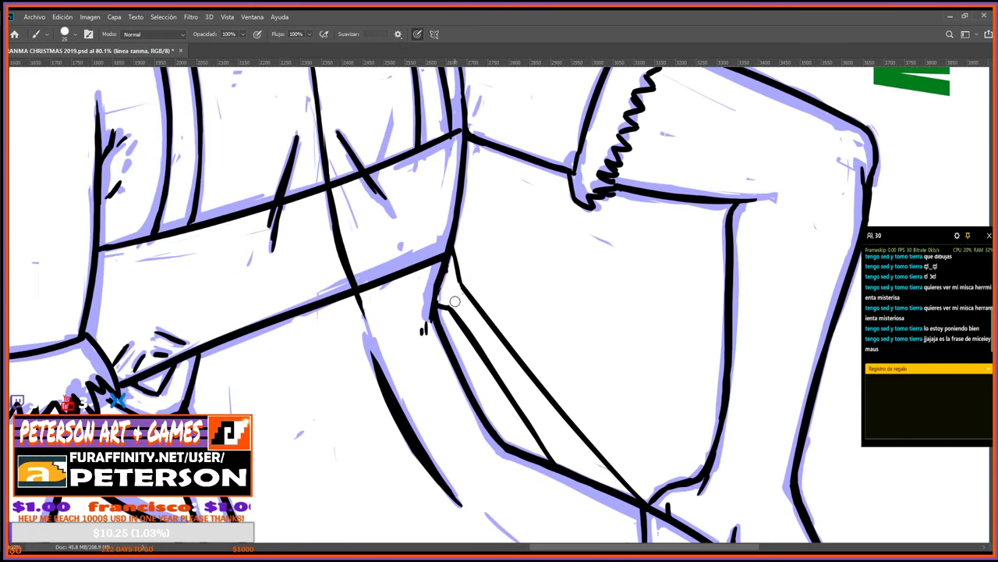
{"action": "key", "text": "e"}
{"action": "key", "text": "b"}
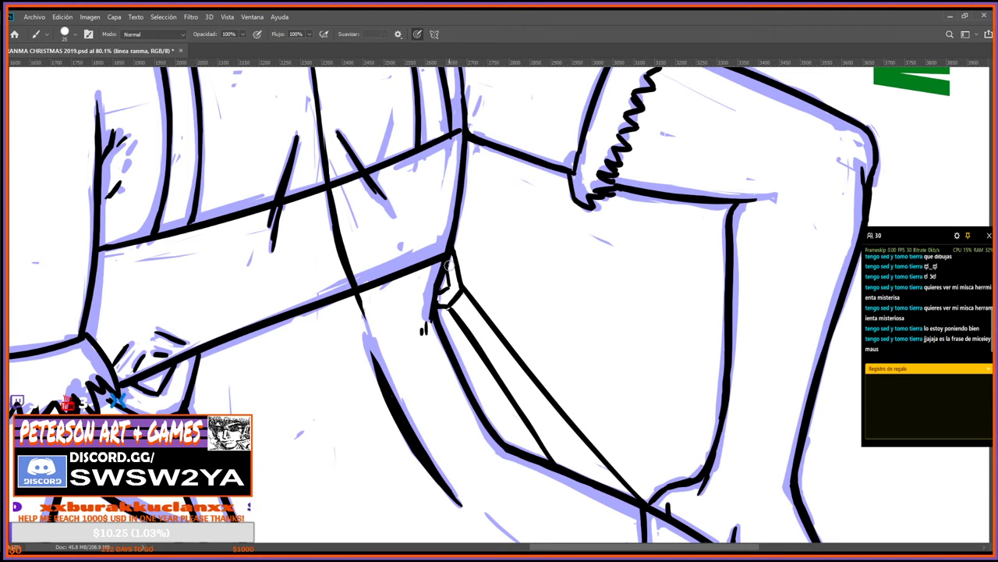
Refine the joint between the rear knot's lower corner and the strap's inner edge close up.
{"action": "scroll", "coordinate": [447, 265], "scroll_direction": "down", "scroll_amount": 5}
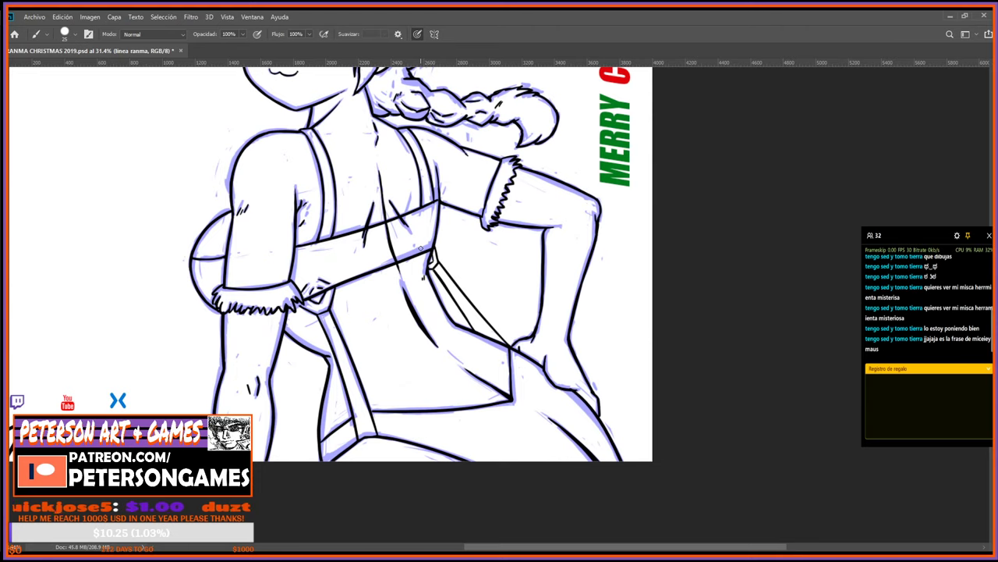
{"action": "key", "text": "z"}
{"action": "left_click_drag", "start_coordinate": [422, 251], "coordinate": [461, 257]}
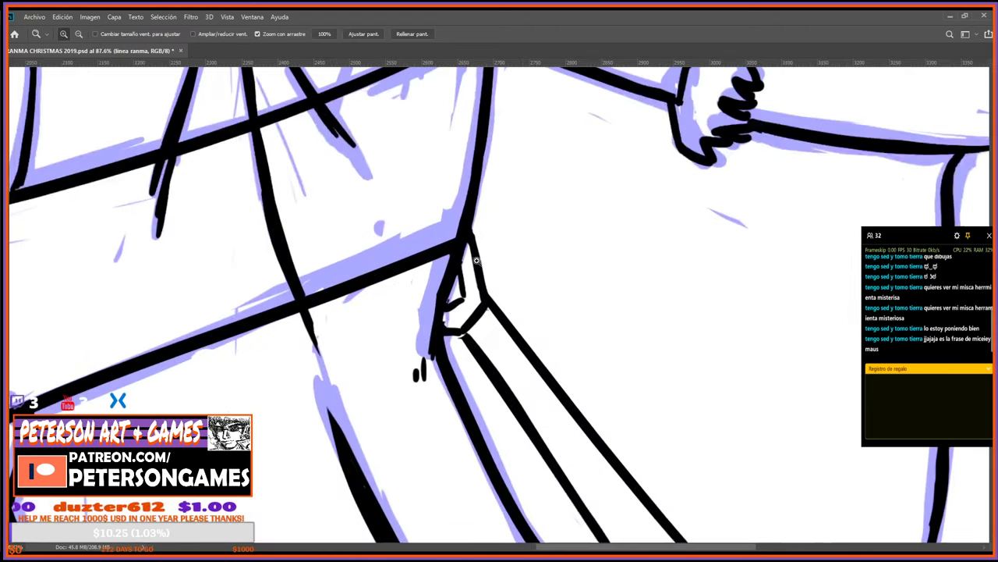
{"action": "key", "text": "e"}
{"action": "key", "text": "b"}
{"action": "left_click_drag", "start_coordinate": [461, 335], "coordinate": [471, 348]}
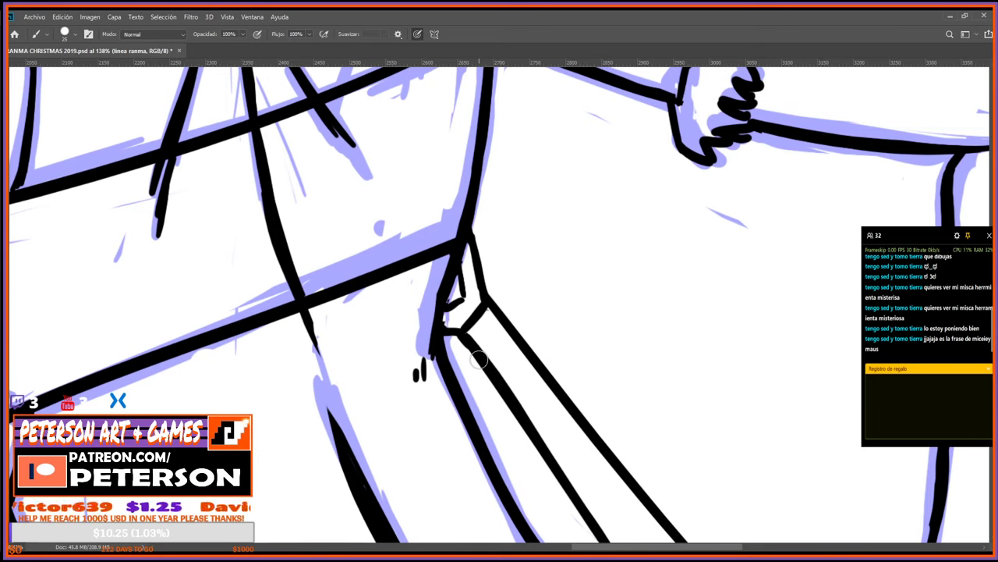
Touch up the rear knot's outline where it meets the body contour, alternating brush and eraser.
{"action": "key", "text": "r"}
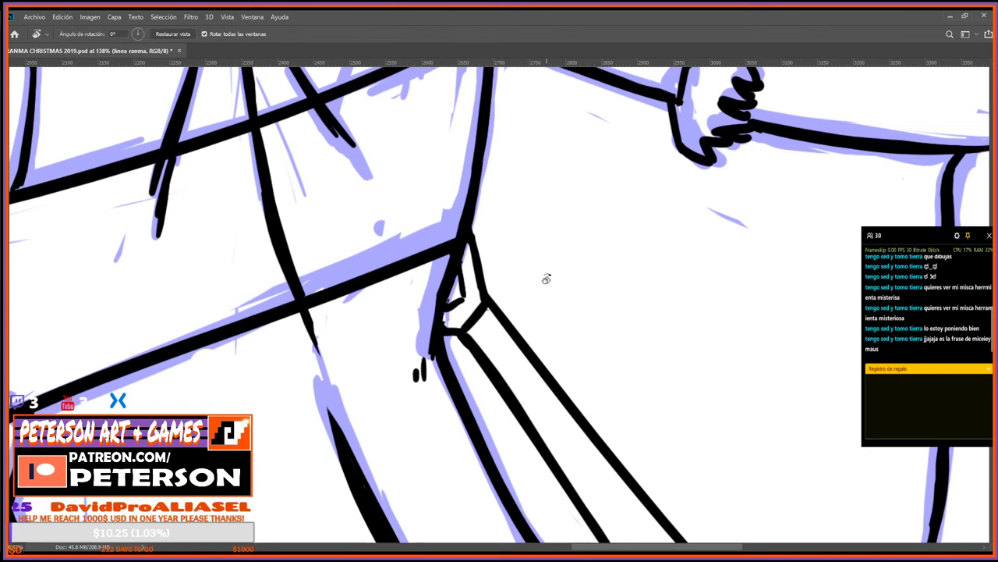
{"action": "mouse_move", "coordinate": [551, 278]}
{"action": "left_mouse_down"}
{"action": "mouse_move", "coordinate": [566, 319]}
{"action": "mouse_move", "coordinate": [528, 361]}
{"action": "left_mouse_up"}
{"action": "key", "text": "b"}
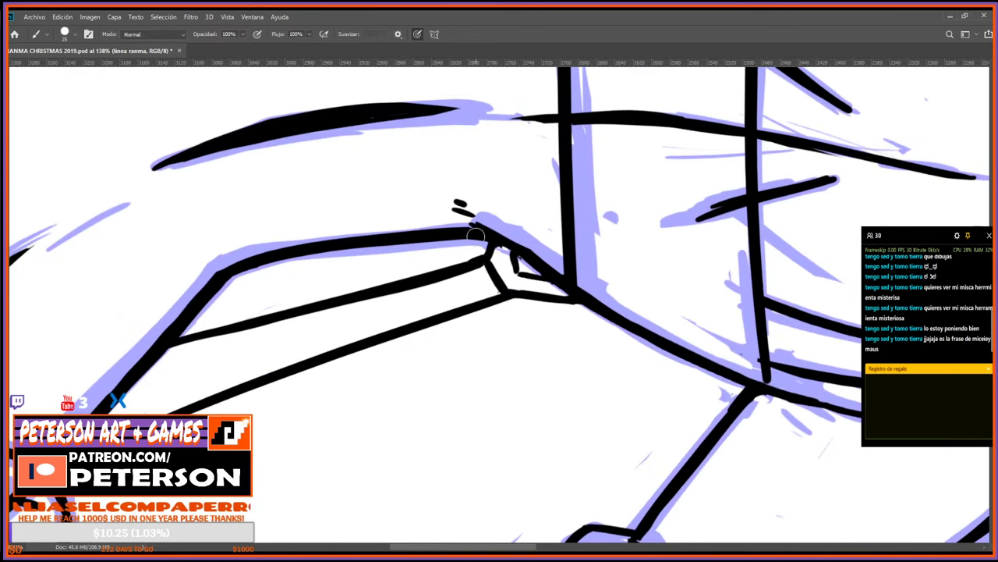
{"action": "key", "text": "e"}
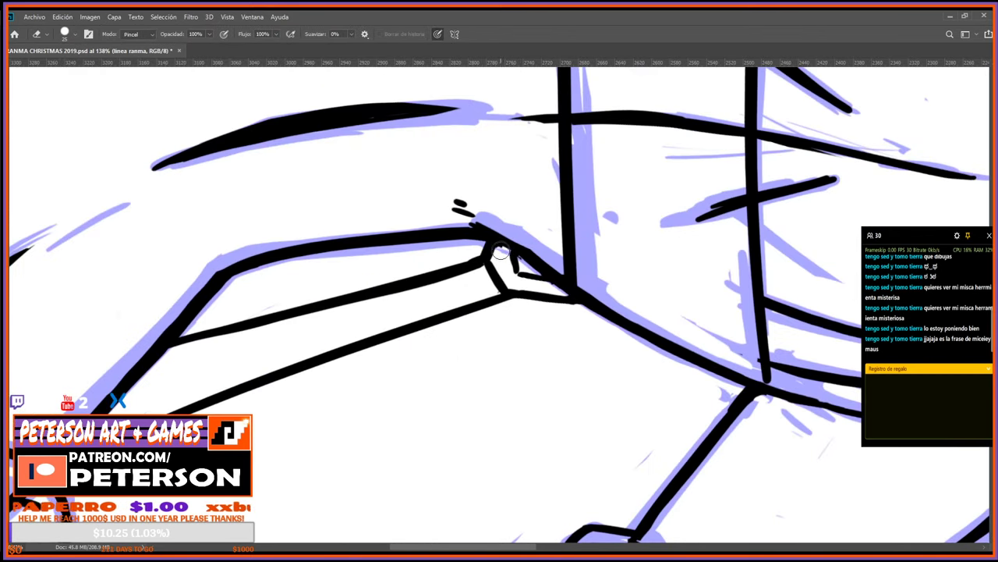
{"action": "key", "text": "r"}
{"action": "mouse_move", "coordinate": [500, 251]}
{"action": "left_mouse_down"}
{"action": "mouse_move", "coordinate": [495, 292]}
{"action": "mouse_move", "coordinate": [489, 283]}
{"action": "mouse_move", "coordinate": [498, 293]}
{"action": "left_mouse_up"}
{"action": "key", "text": "b"}
Thin the cross line between the rear knot and its strap with the eraser and tidy the knot's inner line.
{"action": "key", "text": "r"}
{"action": "left_click_drag", "start_coordinate": [524, 346], "coordinate": [544, 286]}
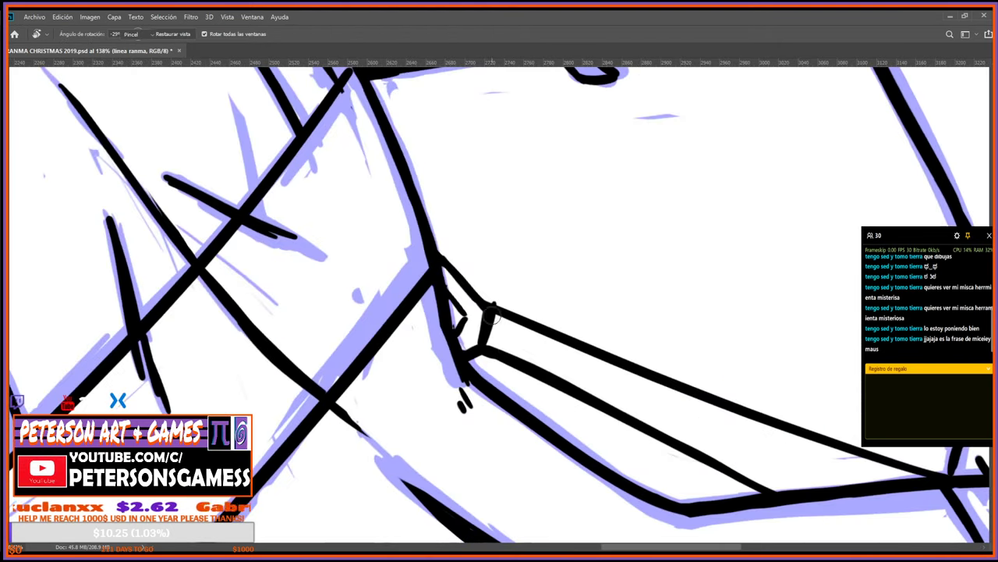
{"action": "key", "text": "e"}
{"action": "left_click_drag", "start_coordinate": [493, 318], "coordinate": [492, 328]}
{"action": "key", "text": "b"}
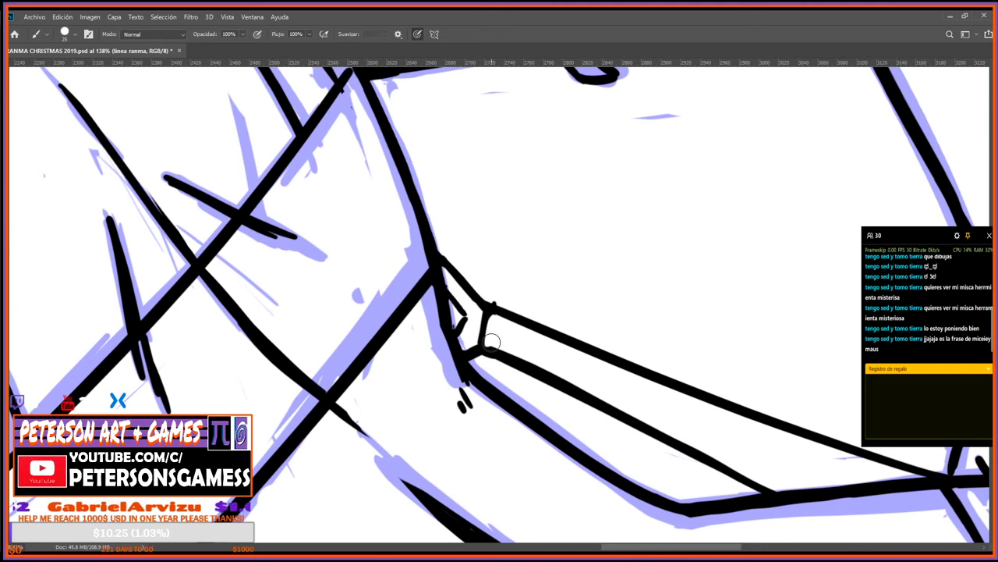
{"action": "key", "text": "r"}
{"action": "left_click_drag", "start_coordinate": [638, 329], "coordinate": [552, 437]}
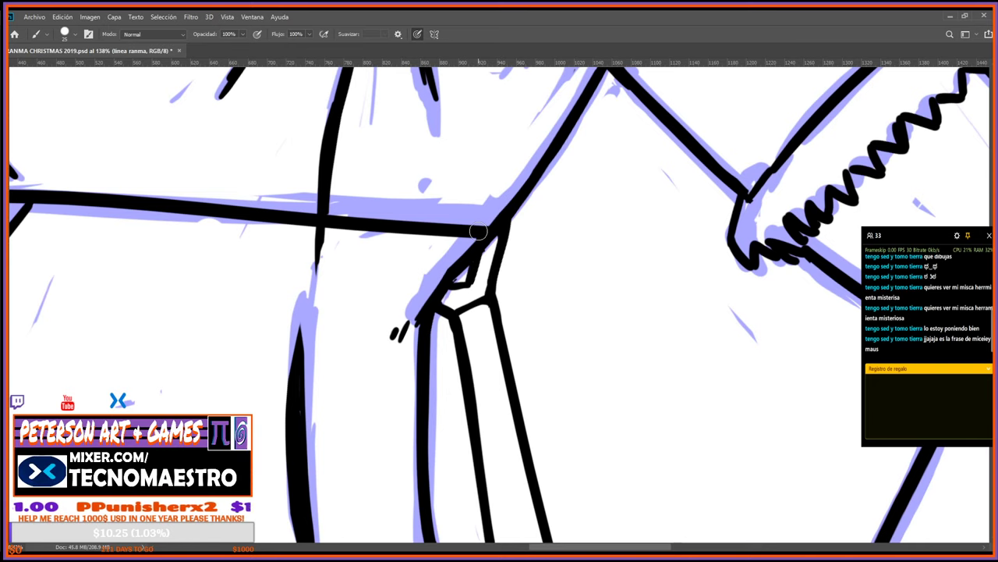
Compare the front and rear straps and their knots from several canvas rotations, finishing with the canvas upright.
{"action": "scroll", "coordinate": [469, 233], "scroll_direction": "down", "scroll_amount": 5}
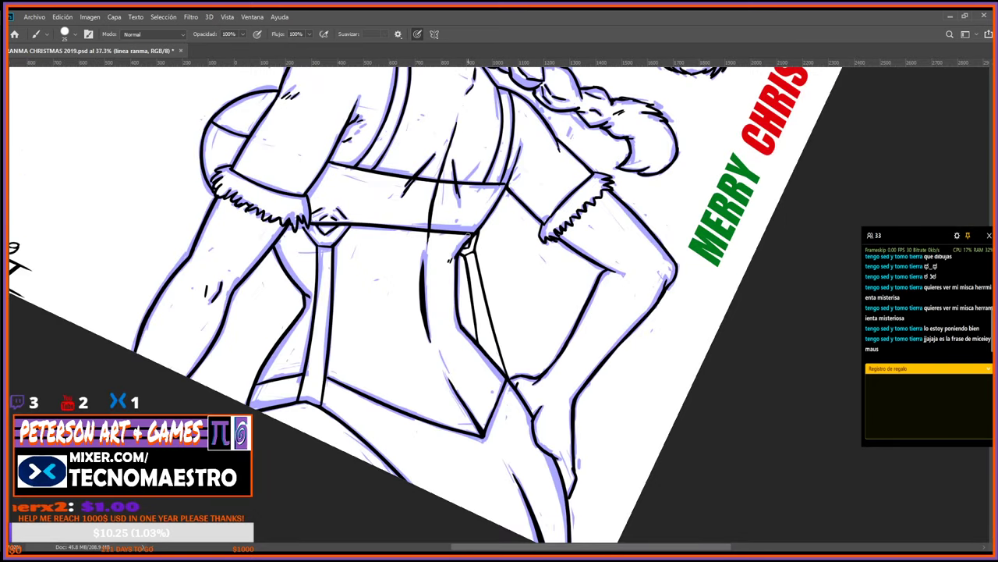
{"action": "scroll", "coordinate": [469, 233], "scroll_direction": "up", "scroll_amount": 3}
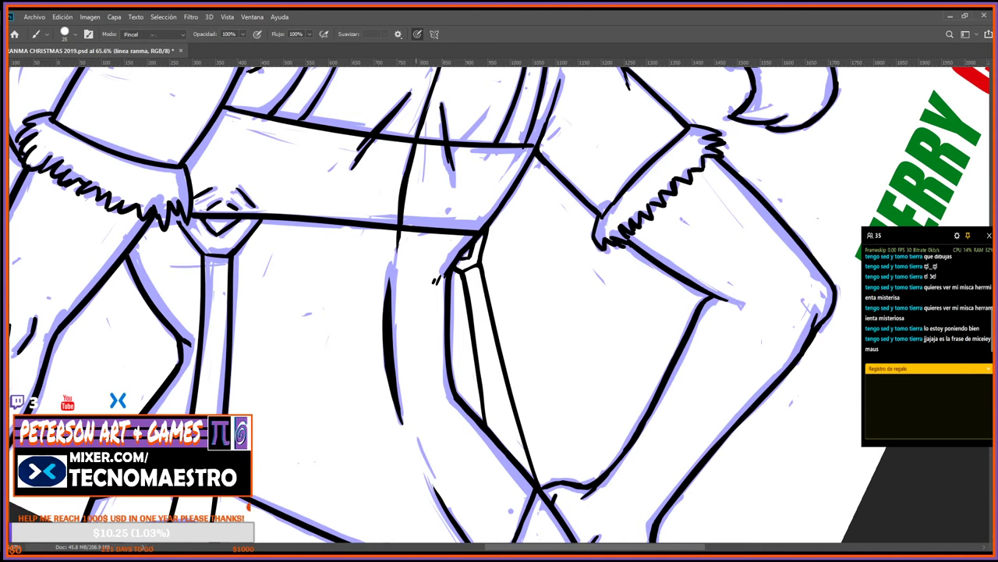
{"action": "key", "text": "b"}
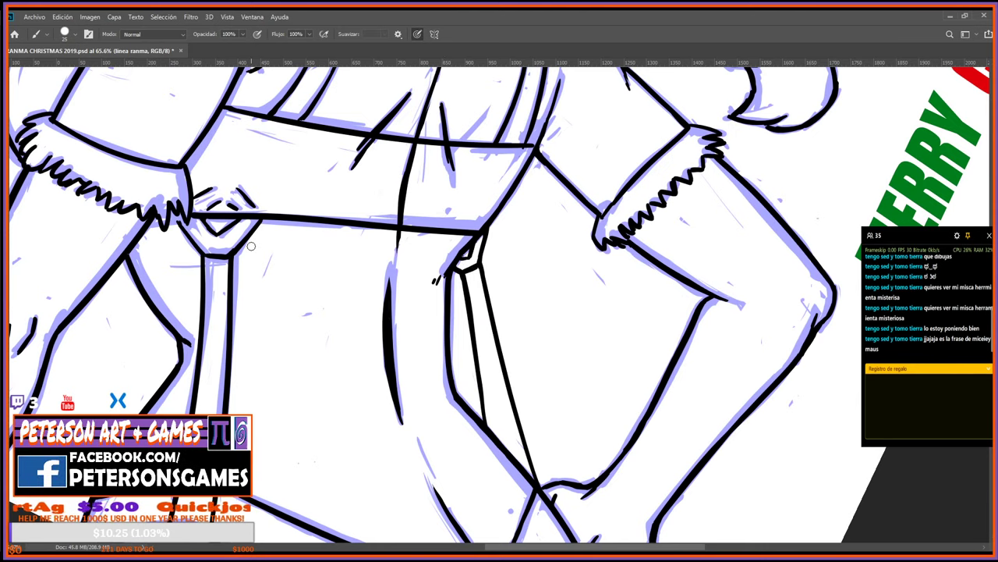
{"action": "key", "text": "r"}
{"action": "left_click_drag", "start_coordinate": [472, 277], "coordinate": [526, 147]}
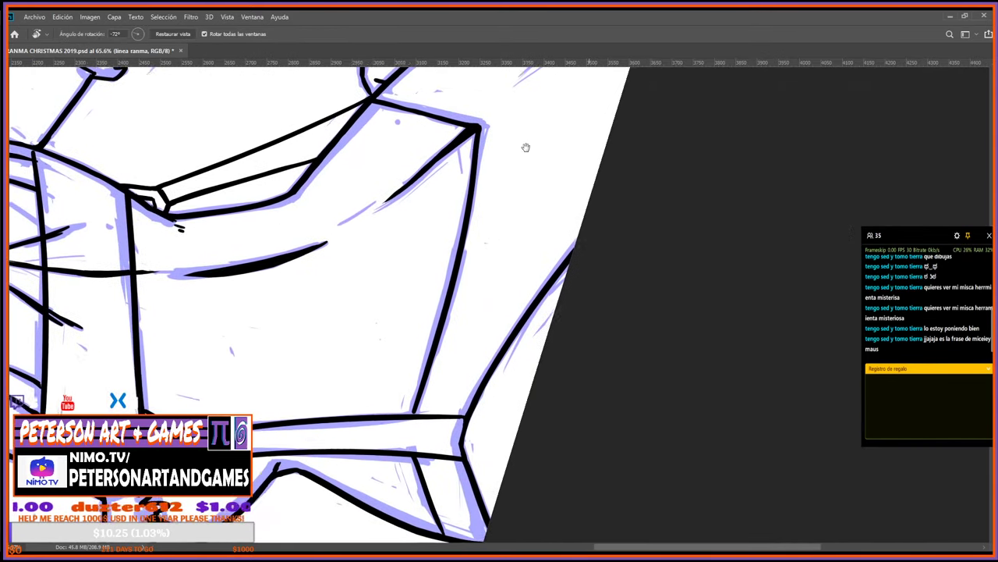
{"action": "left_click_drag", "start_coordinate": [385, 191], "coordinate": [496, 260]}
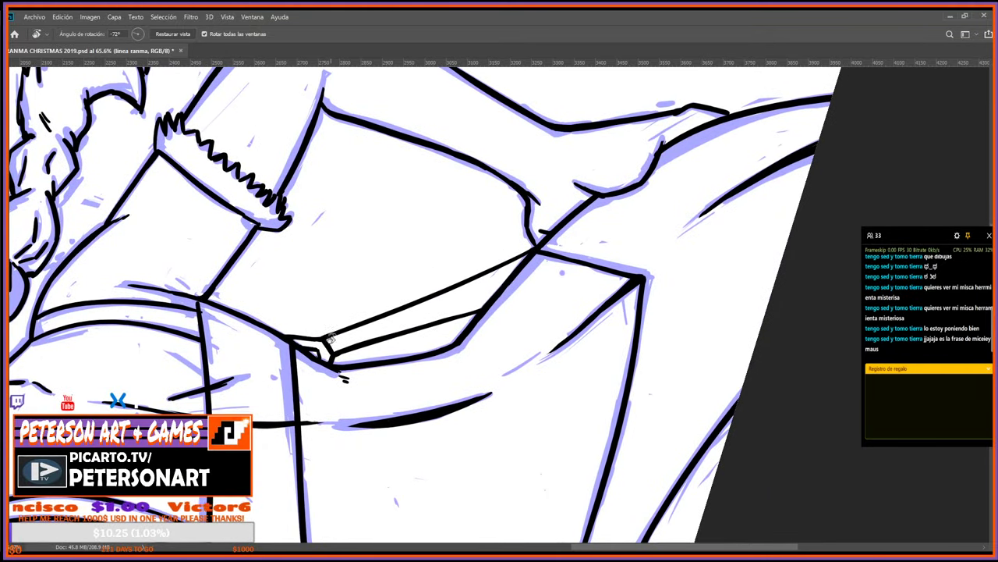
{"action": "left_click_drag", "start_coordinate": [345, 389], "coordinate": [455, 418]}
{"action": "key", "text": "b"}
{"action": "key", "text": "e"}
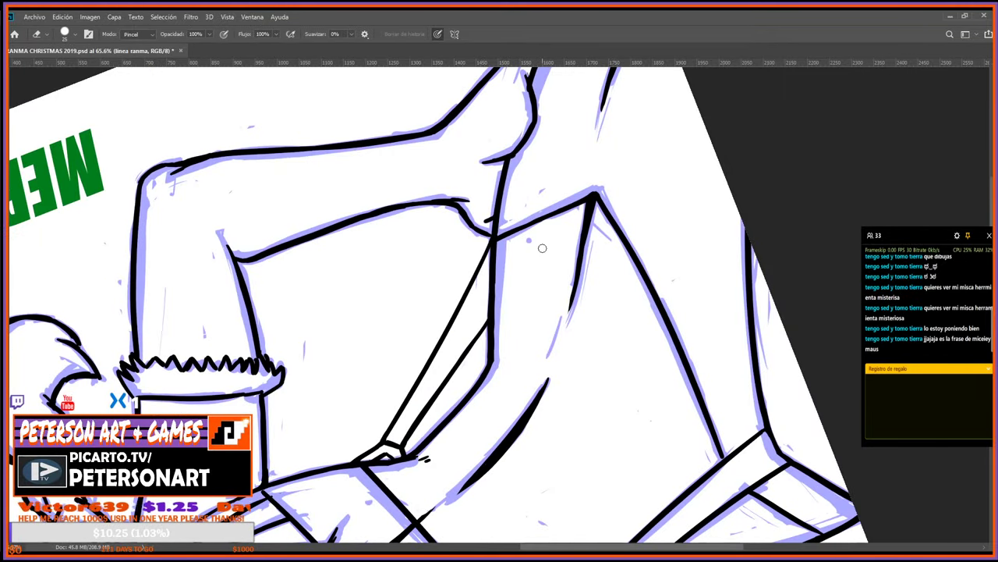
{"action": "scroll", "coordinate": [612, 296], "scroll_direction": "down", "scroll_amount": 5}
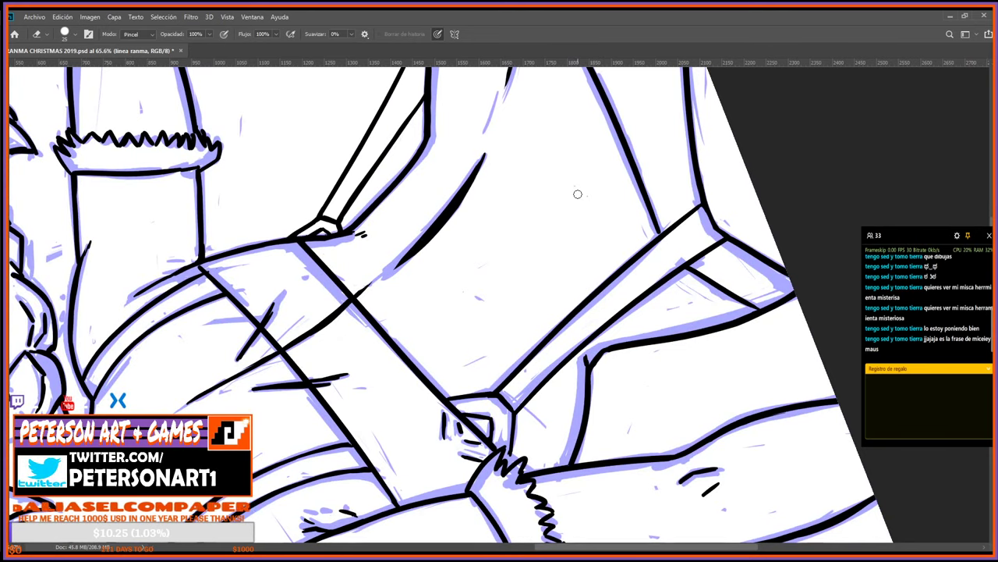
{"action": "scroll", "coordinate": [432, 177], "scroll_direction": "up", "scroll_amount": 6}
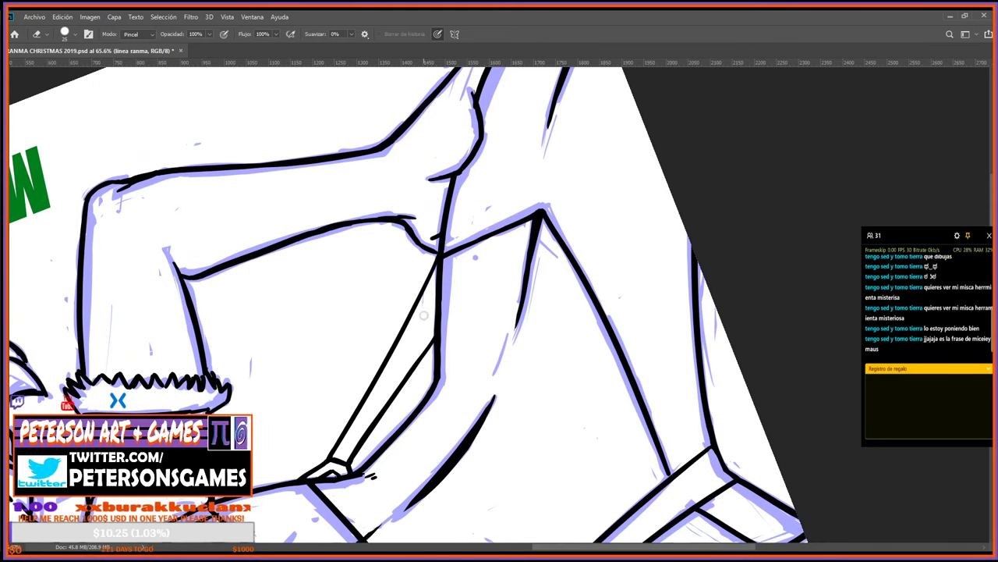
{"action": "key", "text": "r"}
{"action": "left_click_drag", "start_coordinate": [392, 394], "coordinate": [544, 293]}
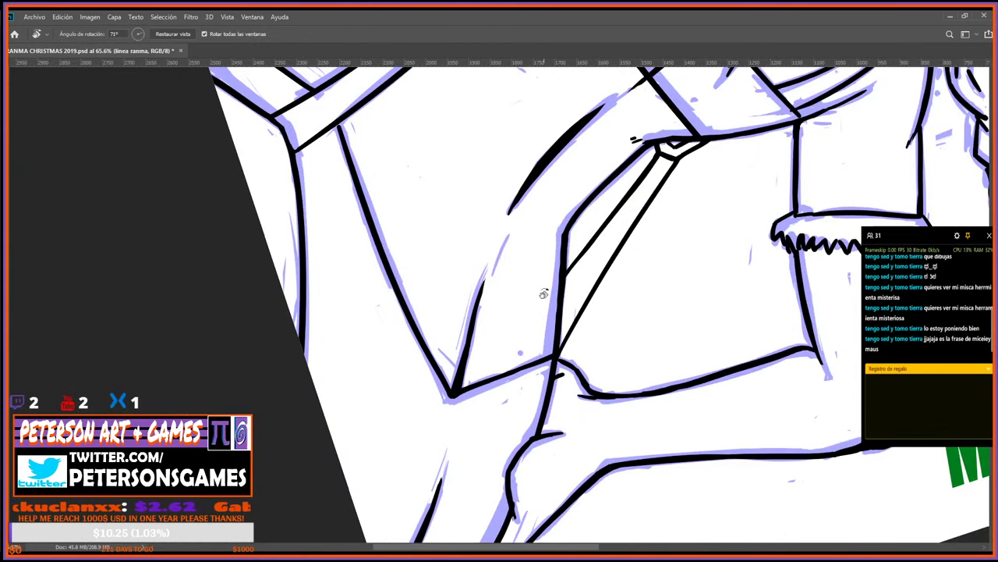
{"action": "scroll", "coordinate": [544, 293], "scroll_direction": "up", "scroll_amount": 5}
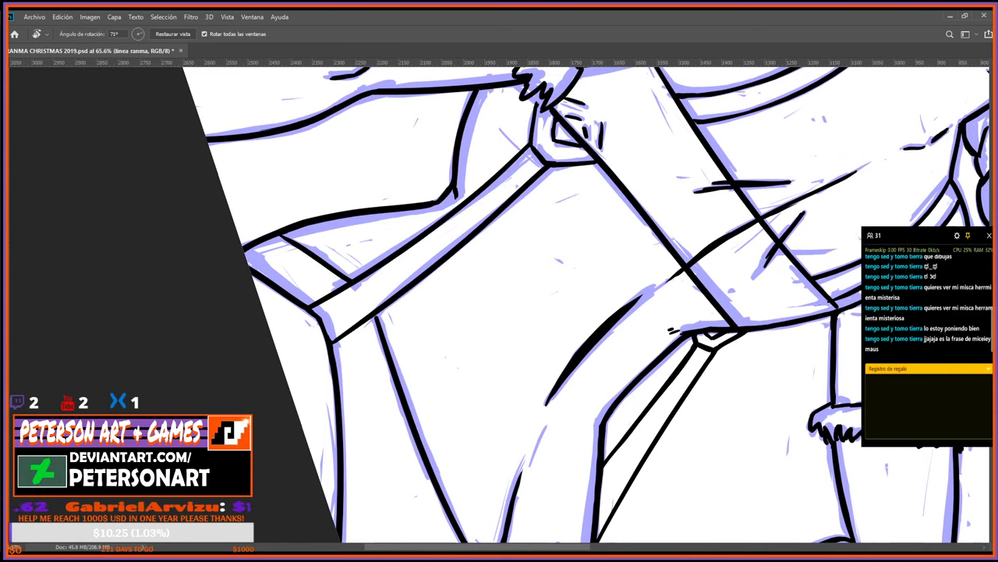
{"action": "left_click", "coordinate": [172, 33]}
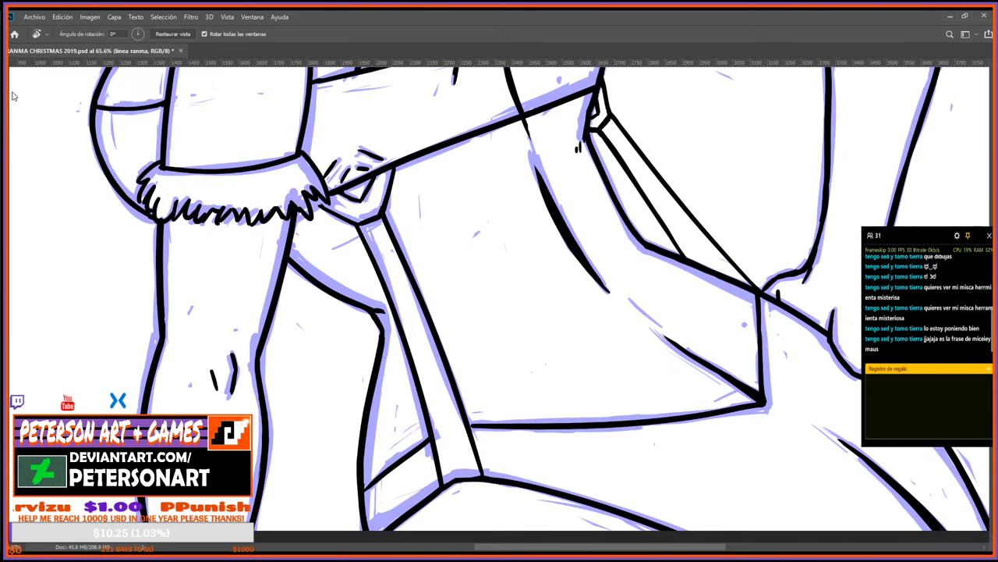
Lasso the front strap with the lower part of its knot, duplicate it onto a new layer and start transforming it.
{"action": "key", "text": "l"}
{"action": "left_click_drag", "start_coordinate": [435, 306], "coordinate": [407, 349]}
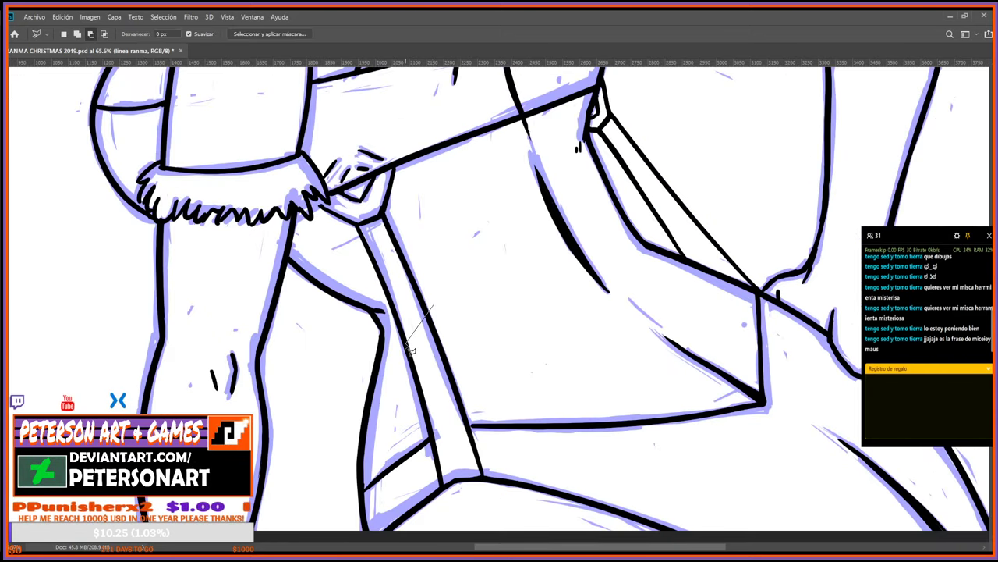
{"action": "key", "text": "Escape"}
{"action": "mouse_move", "coordinate": [355, 199]}
{"action": "left_mouse_down"}
{"action": "mouse_move", "coordinate": [342, 227]}
{"action": "mouse_move", "coordinate": [376, 283]}
{"action": "mouse_move", "coordinate": [427, 456]}
{"action": "mouse_move", "coordinate": [460, 433]}
{"action": "mouse_move", "coordinate": [480, 434]}
{"action": "mouse_move", "coordinate": [484, 372]}
{"action": "mouse_move", "coordinate": [443, 242]}
{"action": "mouse_move", "coordinate": [376, 178]}
{"action": "mouse_move", "coordinate": [360, 195]}
{"action": "left_mouse_up"}
{"action": "key", "text": "ctrl+j"}
{"action": "key", "text": "ctrl+t"}
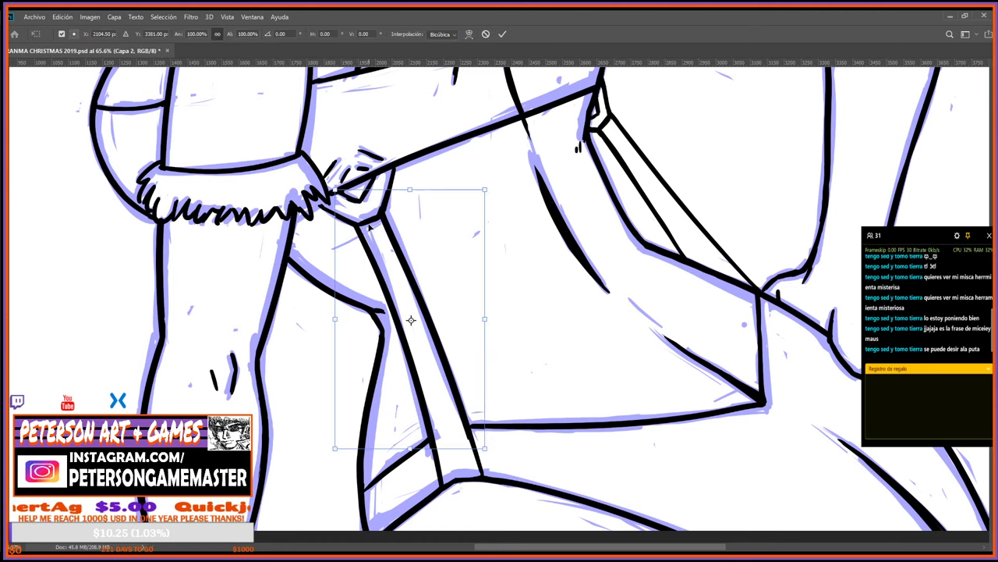
Move the copied strap over the rear strap, flip it horizontally and apply the transform.
{"action": "left_click_drag", "start_coordinate": [443, 330], "coordinate": [703, 258]}
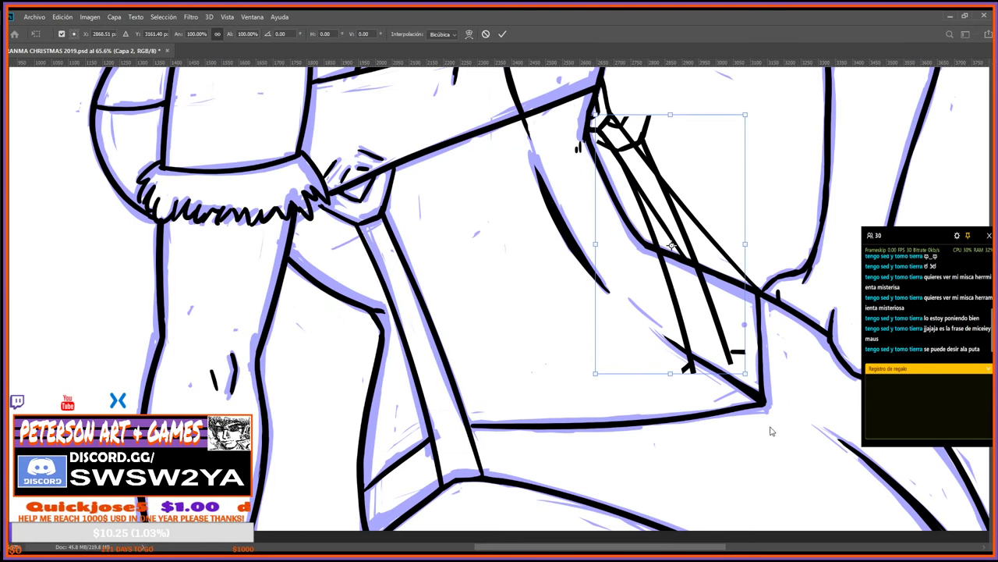
{"action": "key", "text": "ctrl+shift+h"}
{"action": "key", "text": "Return"}
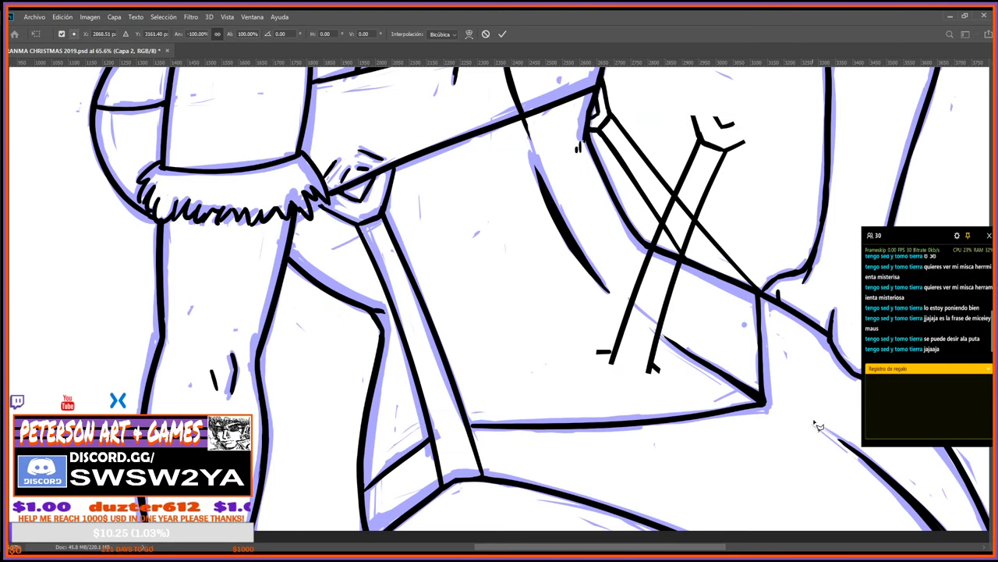
Rotate the copied strap to about -59°, scale it to about 89%, fit it over the rear strap and apply the transform.
{"action": "key", "text": "l"}
{"action": "scroll", "coordinate": [780, 399], "scroll_direction": "down", "scroll_amount": 1}
{"action": "key", "text": "ctrl+t"}
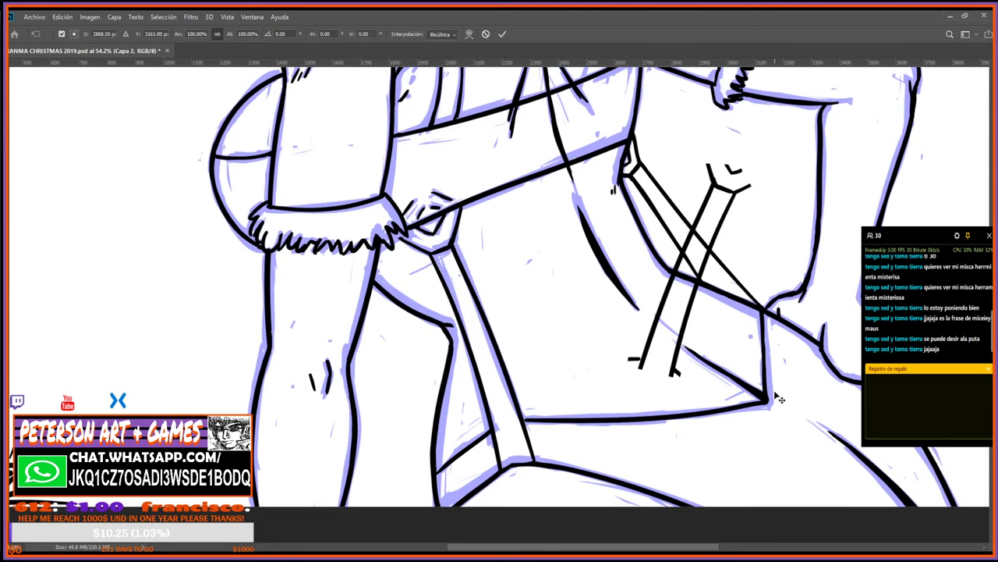
{"action": "left_click_drag", "start_coordinate": [780, 399], "coordinate": [809, 395]}
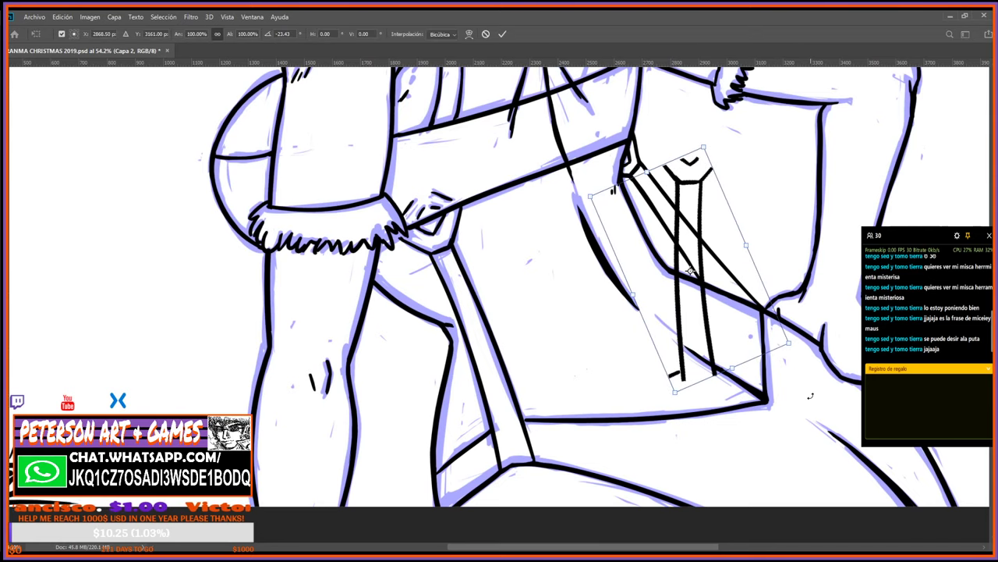
{"action": "scroll", "coordinate": [799, 376], "scroll_direction": "down", "scroll_amount": 1}
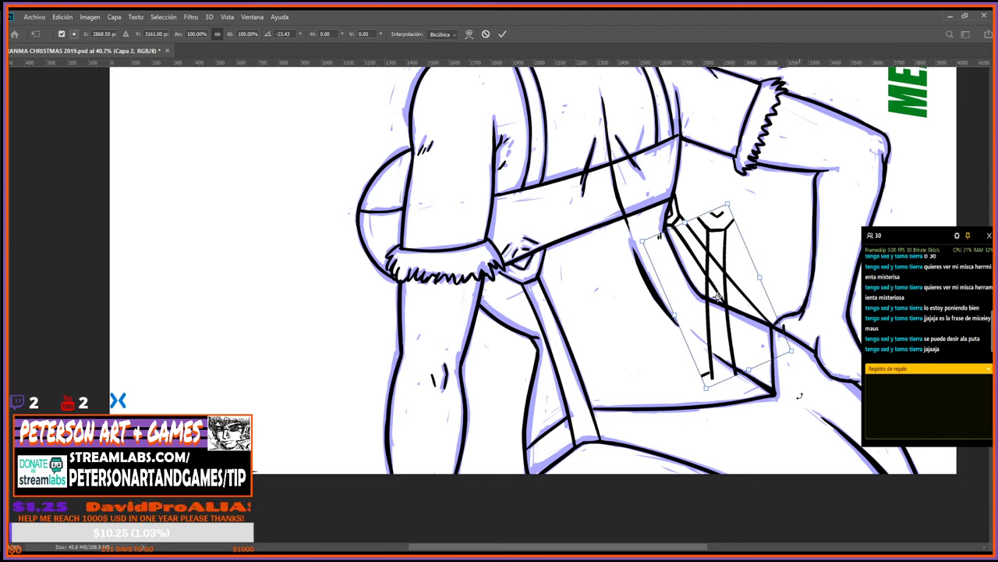
{"action": "left_click_drag", "start_coordinate": [800, 396], "coordinate": [854, 332]}
{"action": "left_click_drag", "start_coordinate": [780, 292], "coordinate": [796, 272]}
{"action": "left_click_drag", "start_coordinate": [805, 333], "coordinate": [797, 348]}
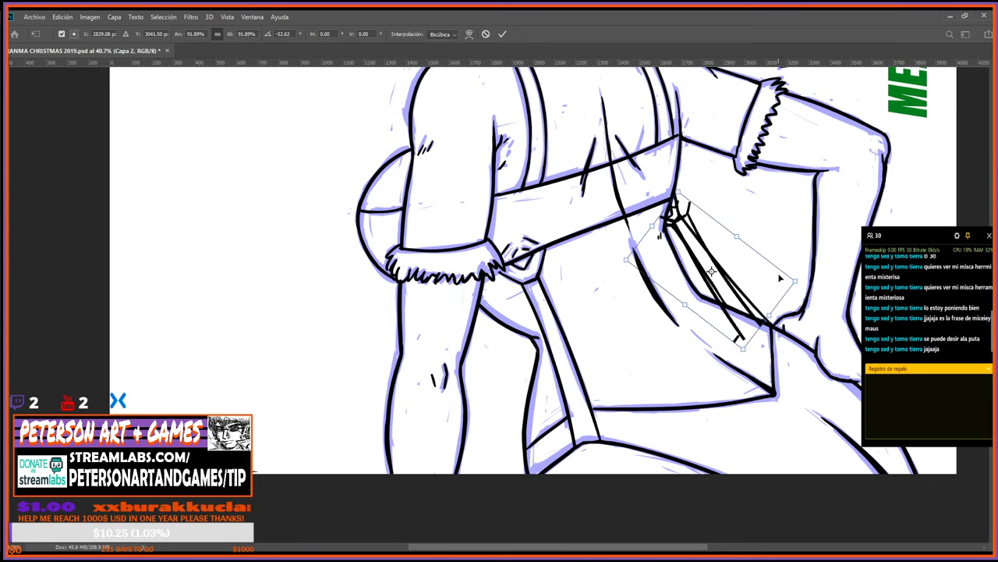
{"action": "left_click_drag", "start_coordinate": [797, 284], "coordinate": [783, 297]}
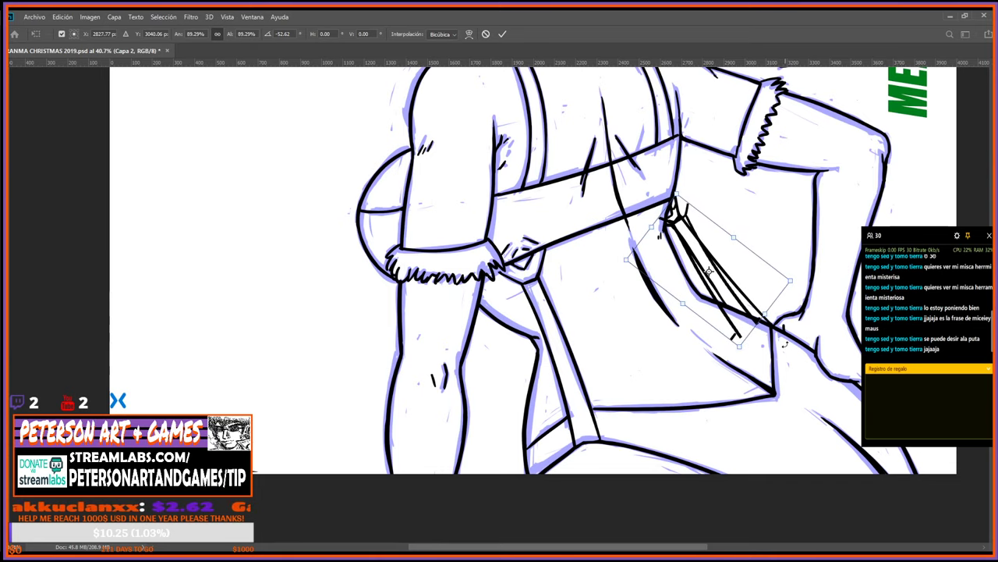
{"action": "left_click_drag", "start_coordinate": [785, 344], "coordinate": [797, 338]}
{"action": "mouse_move", "coordinate": [756, 277]}
{"action": "left_mouse_down"}
{"action": "mouse_move", "coordinate": [758, 252]}
{"action": "mouse_move", "coordinate": [754, 263]}
{"action": "left_mouse_up"}
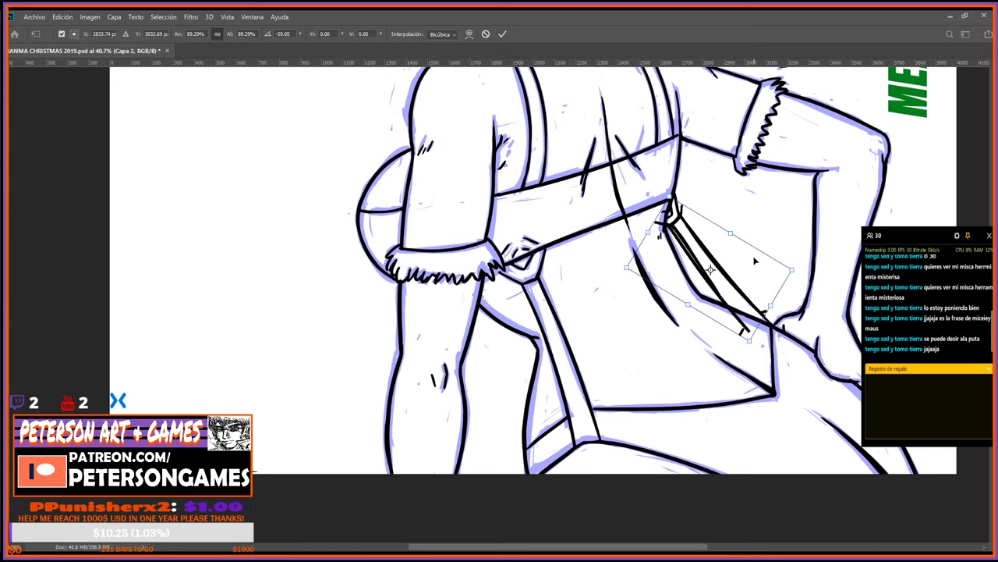
{"action": "left_click", "coordinate": [503, 34]}
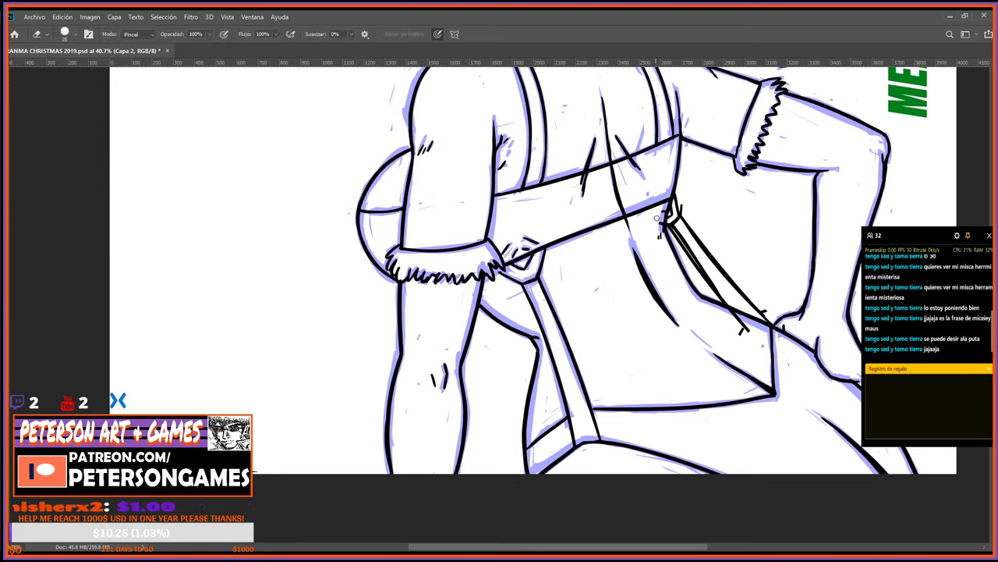
Erase the original rear strap lines on the linea ranma layer, leaving only the copied strap in their place.
{"action": "key", "text": "z"}
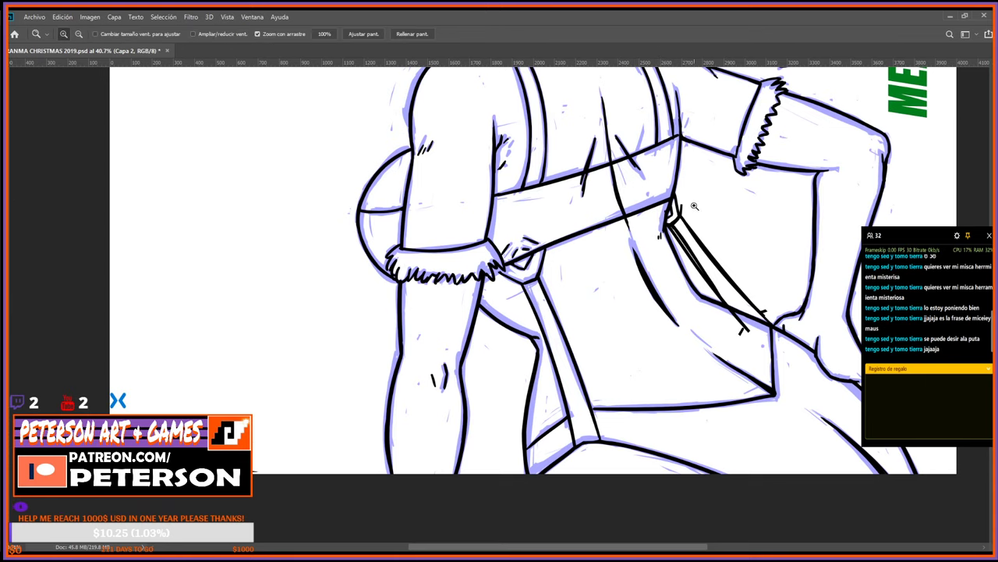
{"action": "mouse_move", "coordinate": [696, 206]}
{"action": "left_mouse_down"}
{"action": "mouse_move", "coordinate": [731, 201]}
{"action": "mouse_move", "coordinate": [556, 248]}
{"action": "mouse_move", "coordinate": [606, 238]}
{"action": "left_mouse_up"}
{"action": "key", "text": "e"}
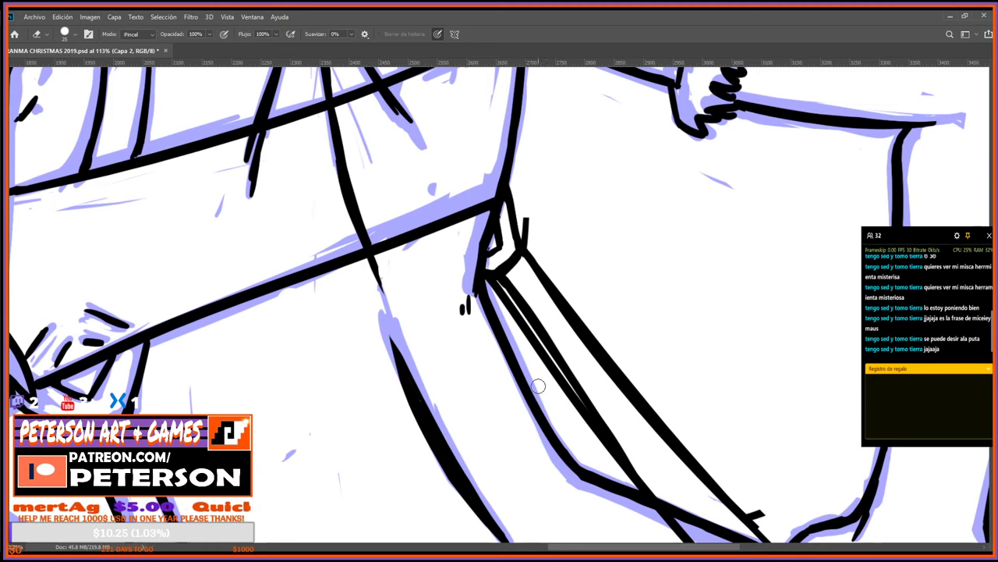
{"action": "scroll", "coordinate": [624, 263], "scroll_direction": "down", "scroll_amount": 3}
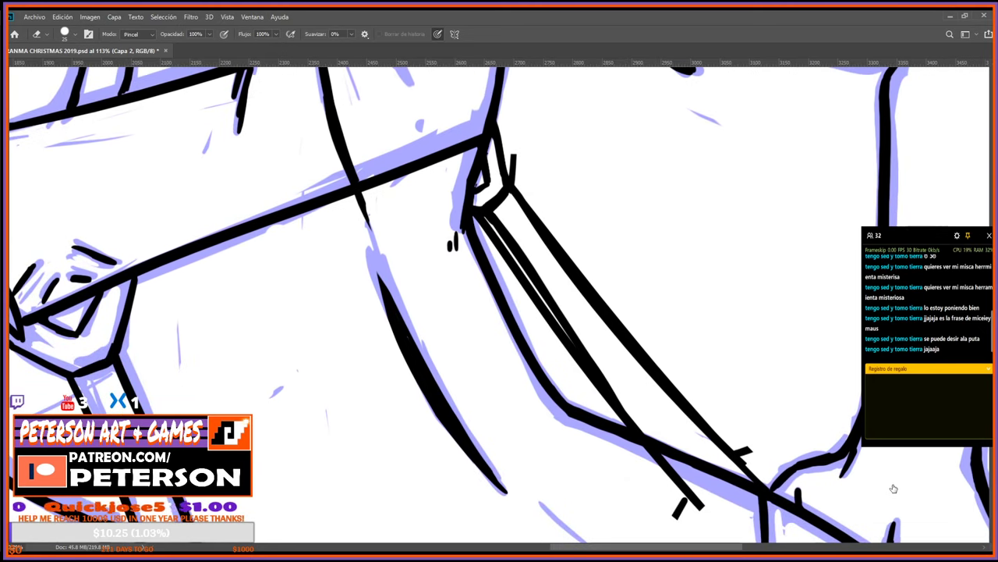
{"action": "left_click", "coordinate": [522, 212], "text": "ctrl"}
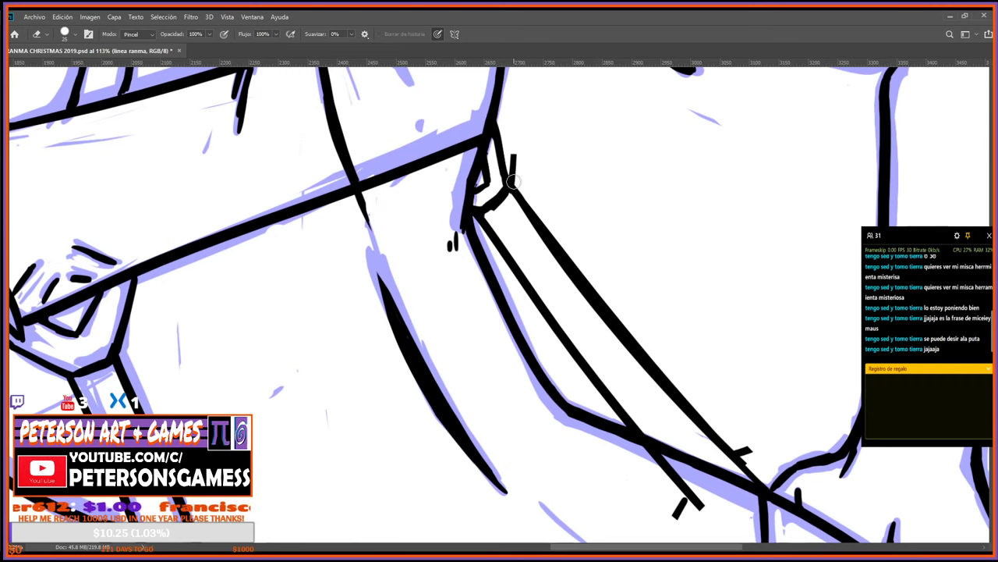
{"action": "mouse_move", "coordinate": [520, 195]}
{"action": "left_mouse_down"}
{"action": "mouse_move", "coordinate": [729, 439]}
{"action": "mouse_move", "coordinate": [685, 390]}
{"action": "mouse_move", "coordinate": [553, 344]}
{"action": "left_mouse_up"}
{"action": "key", "text": "b"}
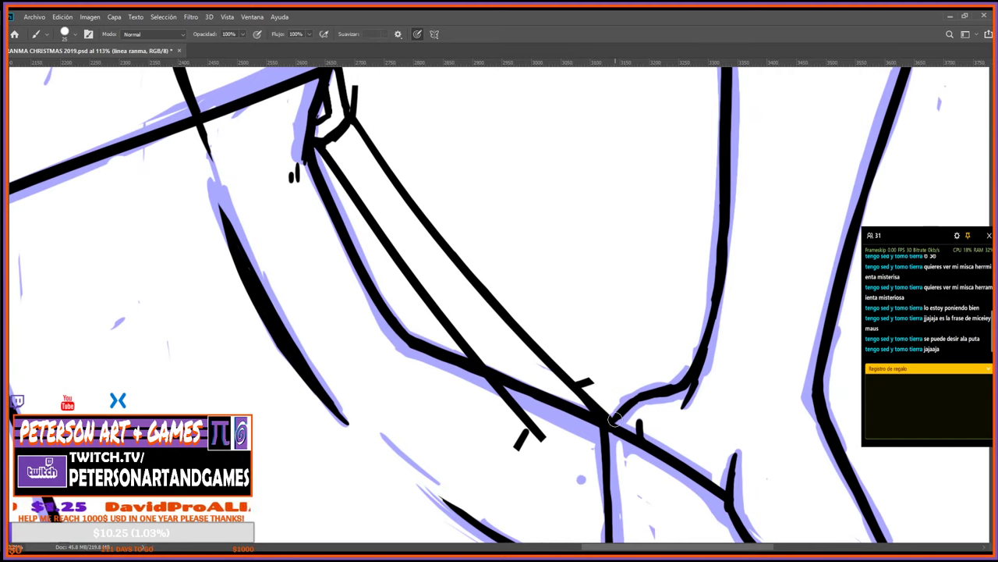
Erase the overshooting lower ends of the copied strap lines on Capa 2 where they meet the garment edge.
{"action": "key", "text": "e"}
{"action": "left_click", "coordinate": [894, 461]}
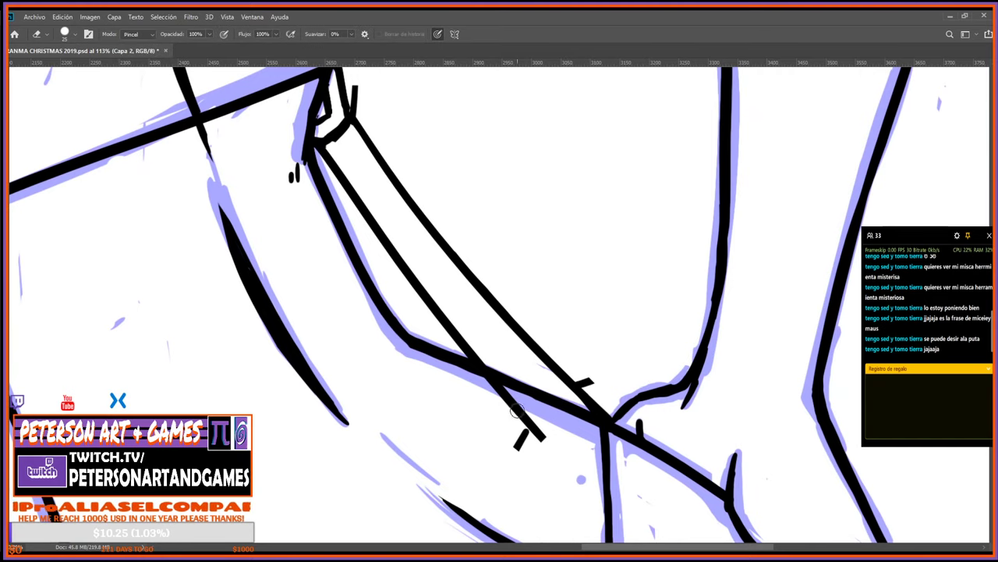
{"action": "mouse_move", "coordinate": [517, 411]}
{"action": "left_mouse_down"}
{"action": "mouse_move", "coordinate": [524, 415]}
{"action": "mouse_move", "coordinate": [470, 375]}
{"action": "left_mouse_up"}
{"action": "left_click_drag", "start_coordinate": [515, 438], "coordinate": [525, 441]}
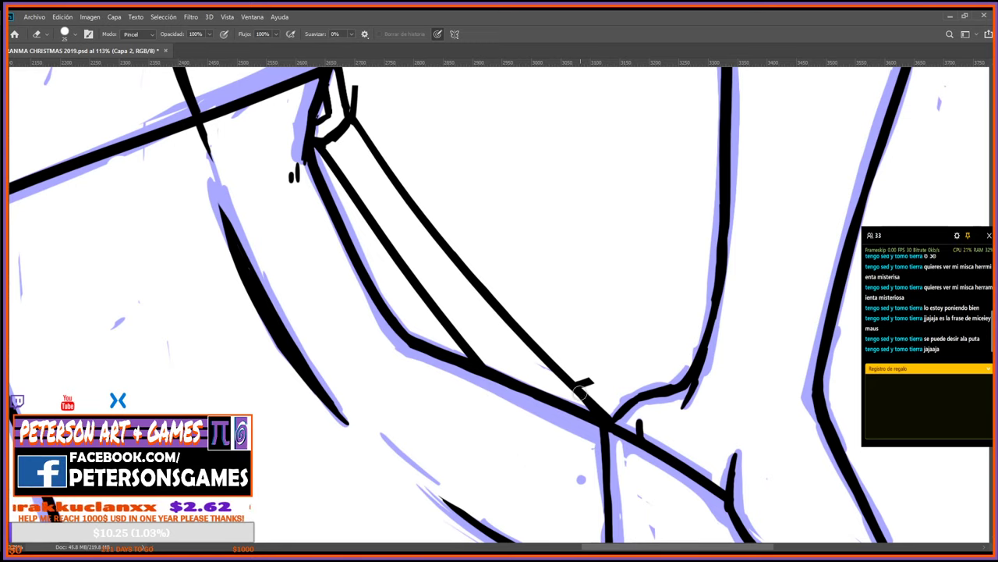
{"action": "left_click_drag", "start_coordinate": [581, 391], "coordinate": [579, 375]}
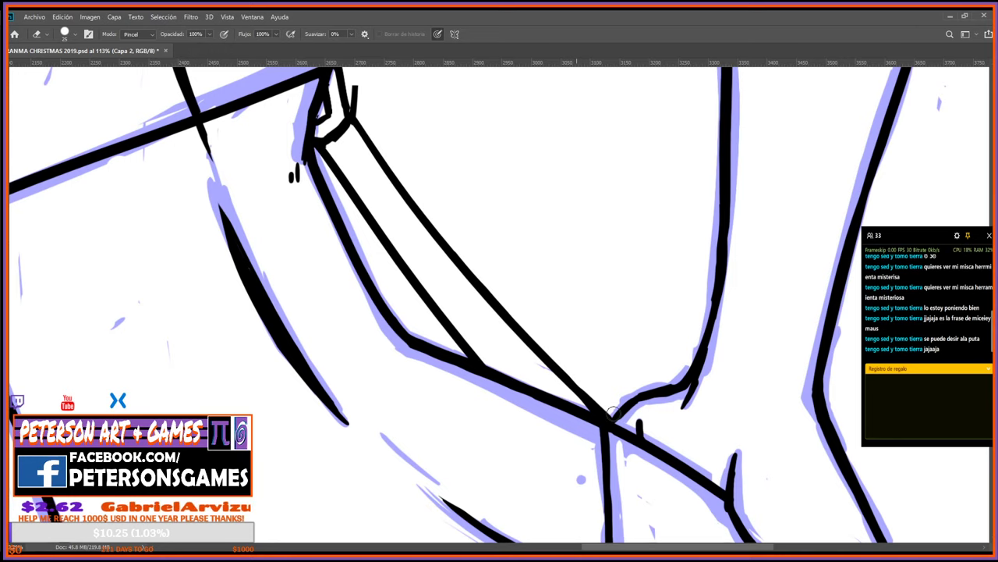
{"action": "left_click", "coordinate": [890, 488]}
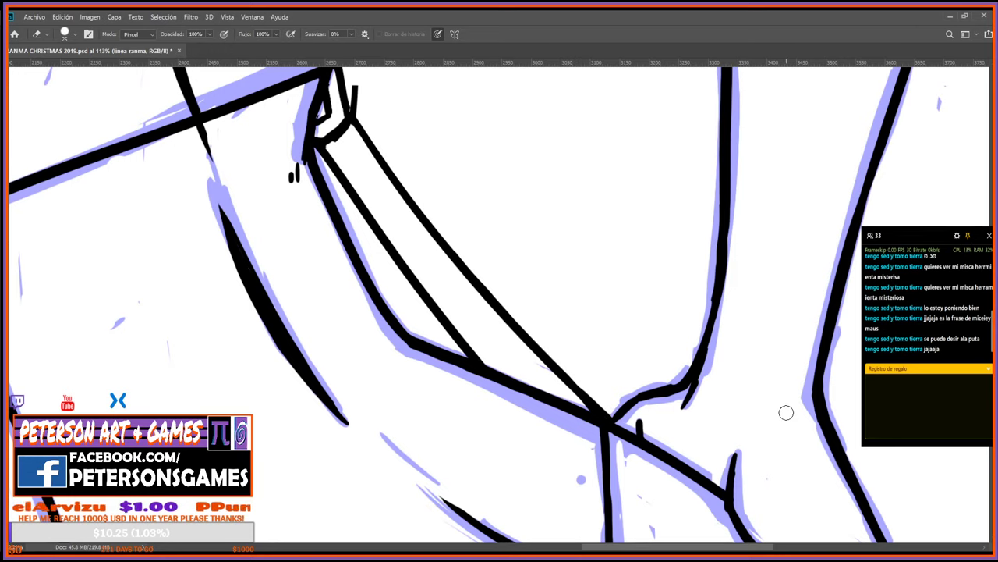
{"action": "key", "text": "b"}
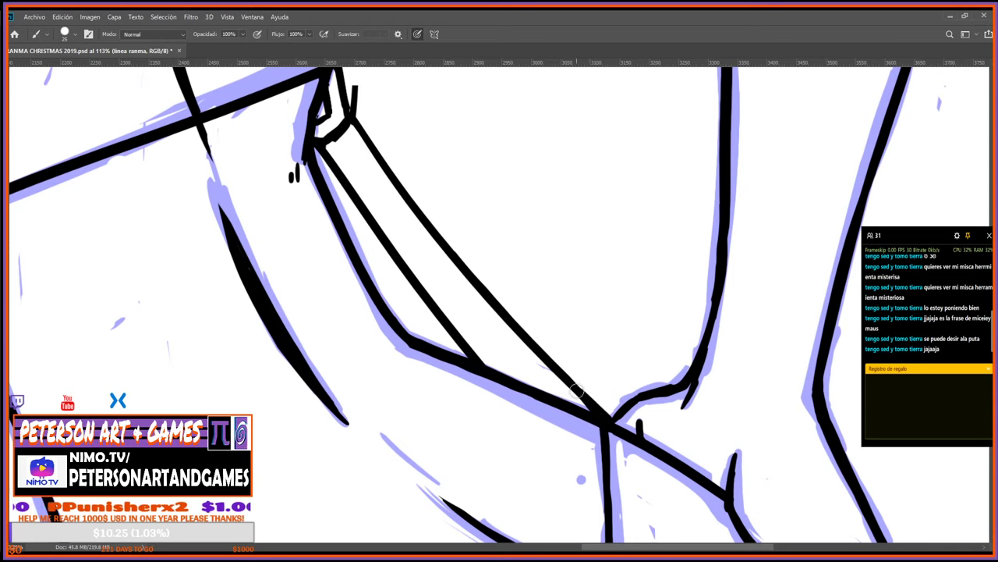
Erase the stray stub of the copied strap beside the rear knot.
{"action": "left_click_drag", "start_coordinate": [552, 284], "coordinate": [656, 491]}
{"action": "key", "text": "e"}
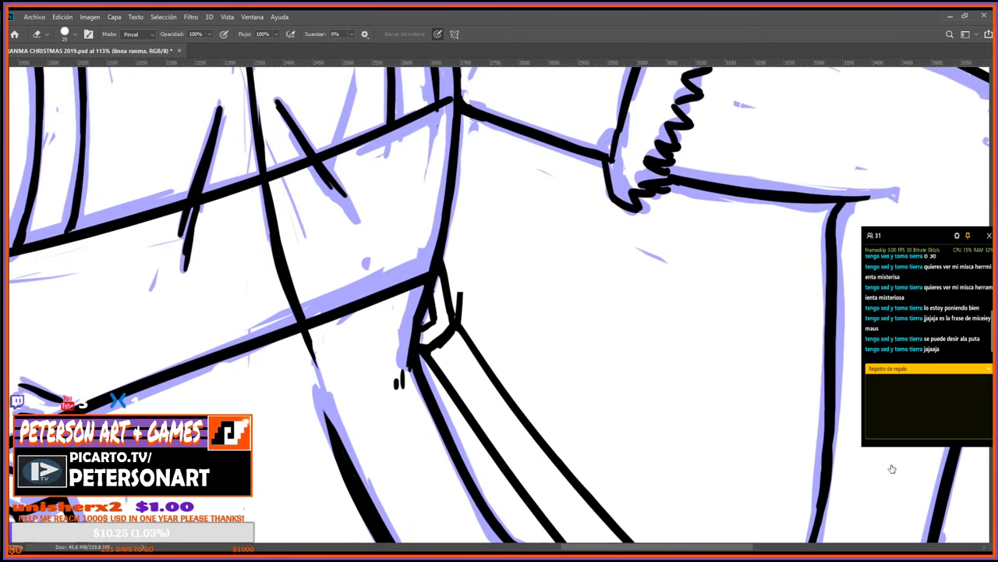
{"action": "key", "text": "alt+bracketleft"}
{"action": "left_click_drag", "start_coordinate": [460, 285], "coordinate": [464, 326]}
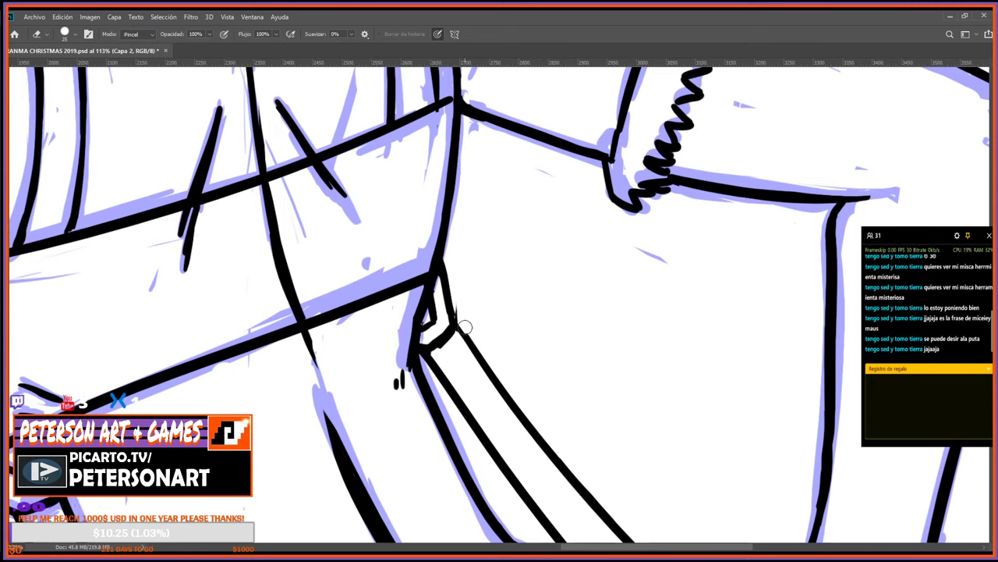
Try to redraw the outer line of the rear knot down to the strap and undo the last strokes.
{"action": "key", "text": "b"}
{"action": "left_click_drag", "start_coordinate": [448, 243], "coordinate": [460, 328]}
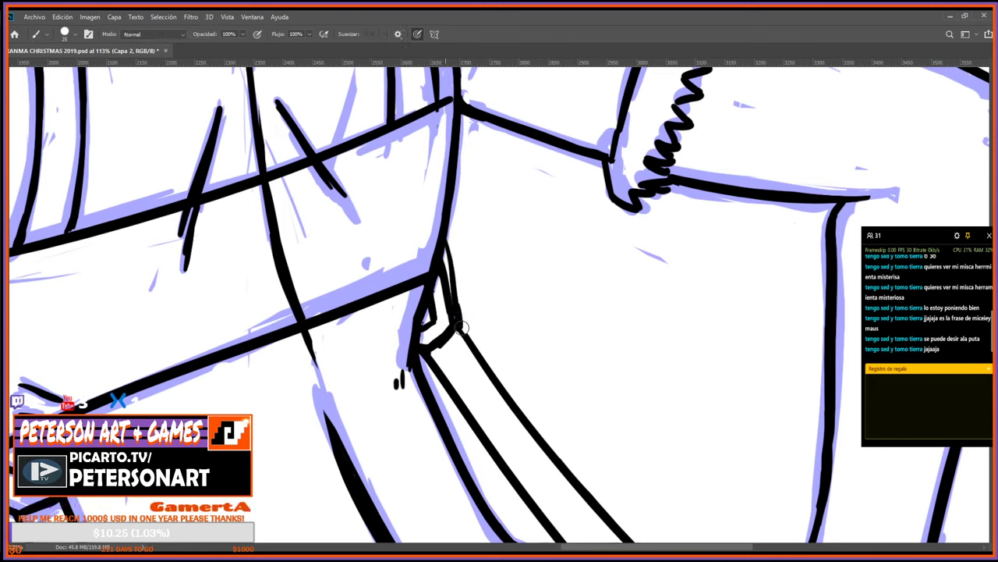
{"action": "key", "text": "ctrl+z"}
{"action": "key", "text": "ctrl+z"}
{"action": "key", "text": "ctrl+z"}
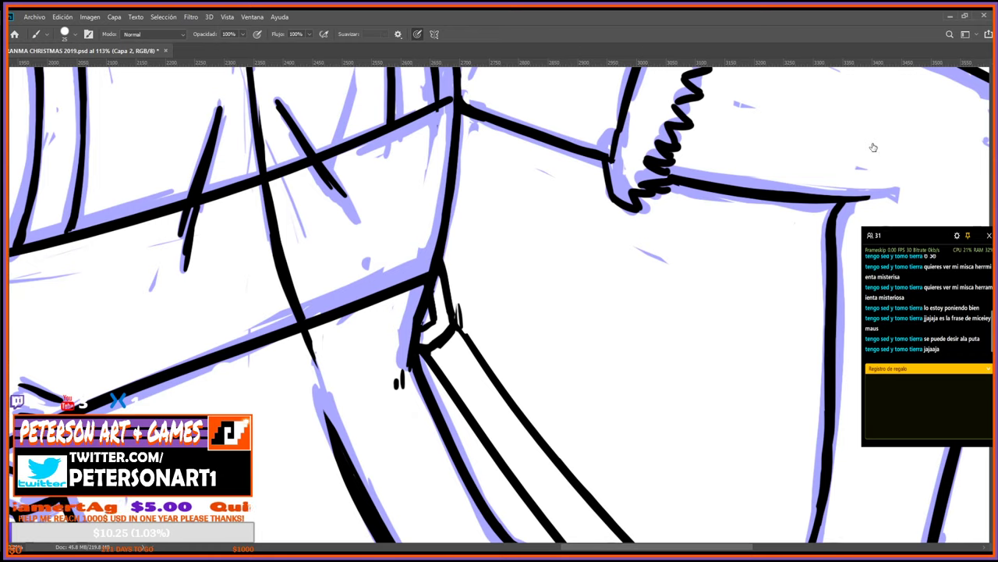
Thin the cross line between the rear knot and its strap on the linea ranma layer and smooth its strap corner.
{"action": "key", "text": "r"}
{"action": "mouse_move", "coordinate": [686, 227]}
{"action": "left_mouse_down"}
{"action": "mouse_move", "coordinate": [729, 304]}
{"action": "mouse_move", "coordinate": [592, 418]}
{"action": "left_mouse_up"}
{"action": "key", "text": "e"}
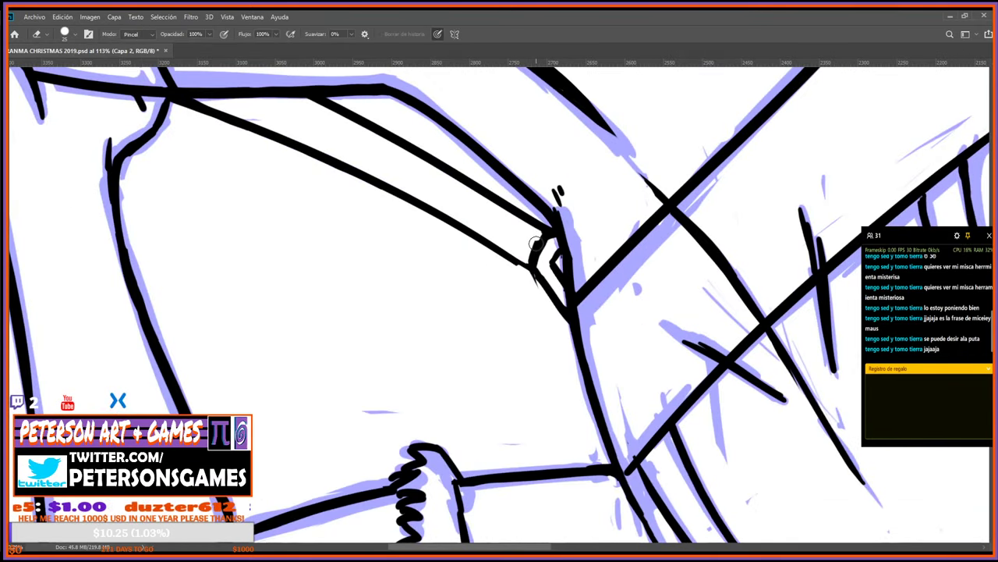
{"action": "left_click", "coordinate": [901, 489]}
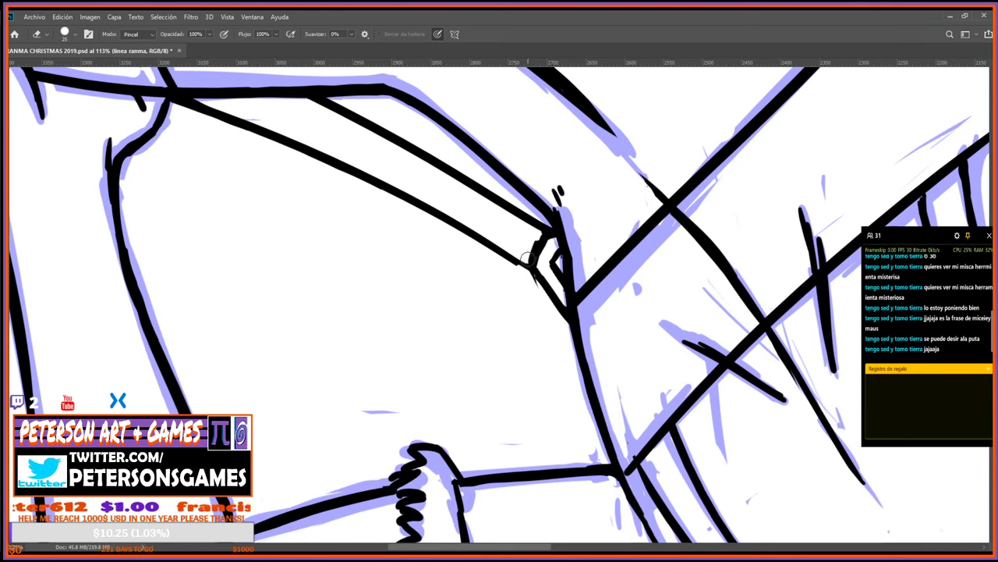
{"action": "left_click_drag", "start_coordinate": [528, 259], "coordinate": [541, 233]}
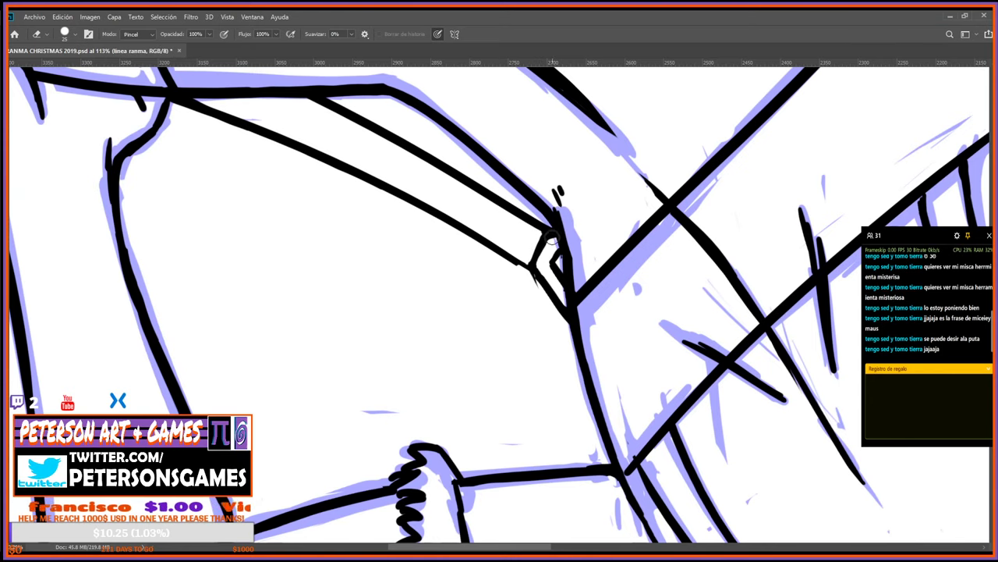
{"action": "key", "text": "b"}
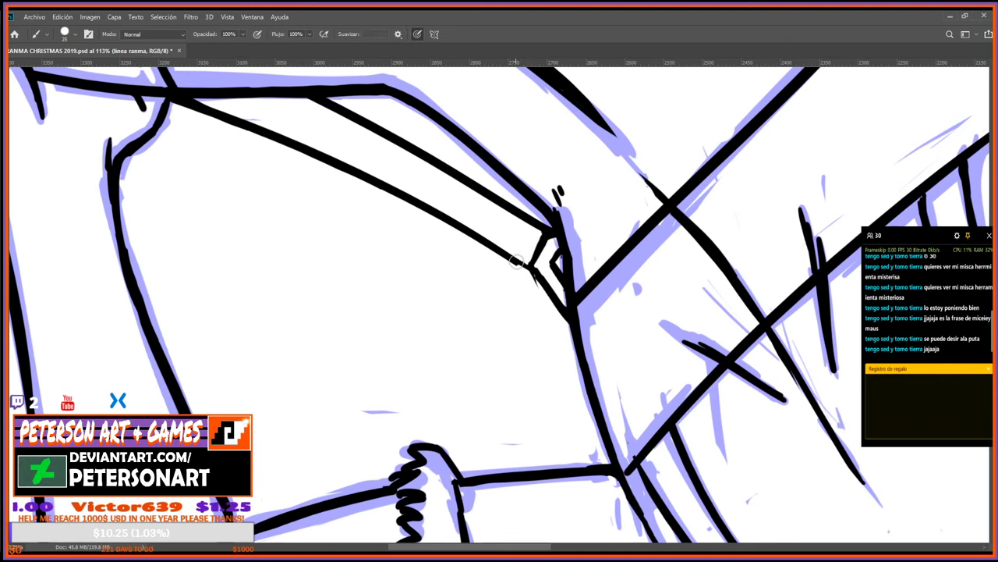
Clean up the rear knot's outer line with brush and eraser, removing the stray marks beside it.
{"action": "key", "text": "r"}
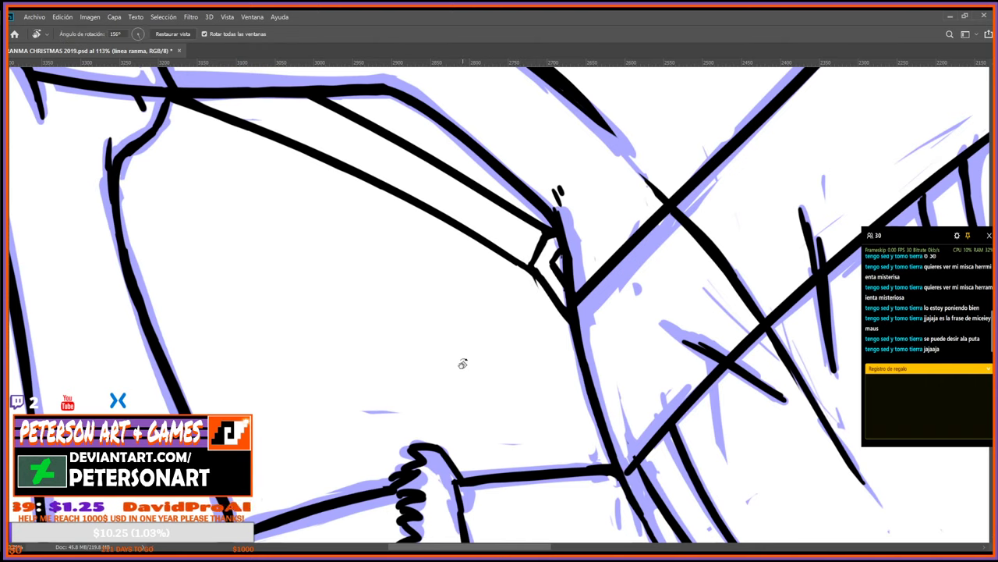
{"action": "mouse_move", "coordinate": [462, 361]}
{"action": "left_mouse_down"}
{"action": "mouse_move", "coordinate": [474, 414]}
{"action": "mouse_move", "coordinate": [539, 279]}
{"action": "left_mouse_up"}
{"action": "key", "text": "e"}
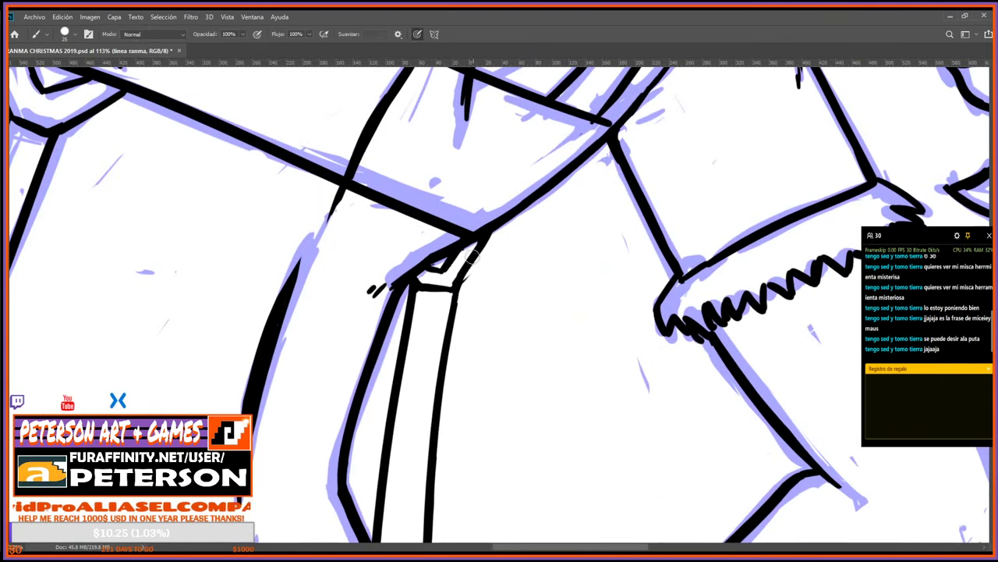
{"action": "key", "text": "b"}
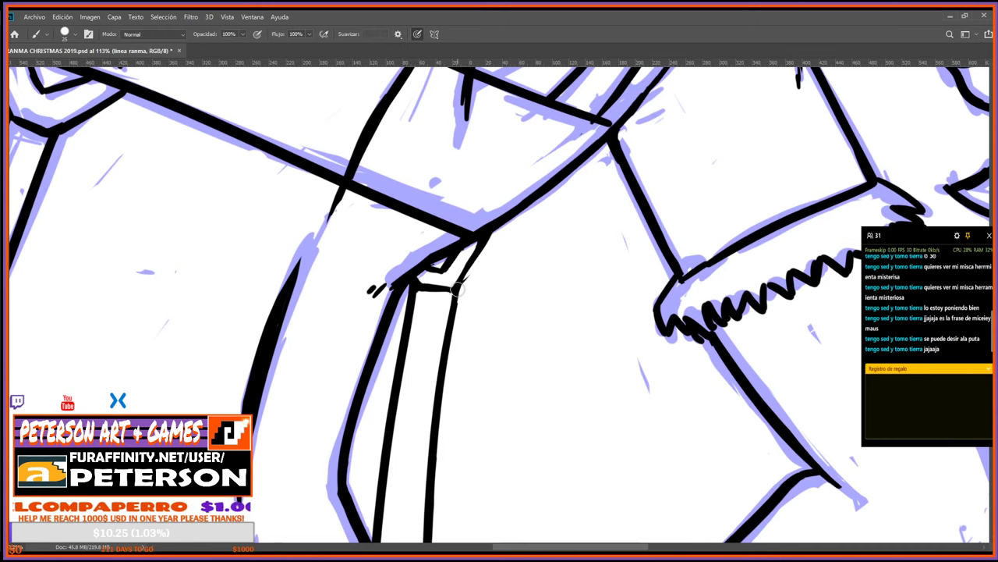
{"action": "key", "text": "e"}
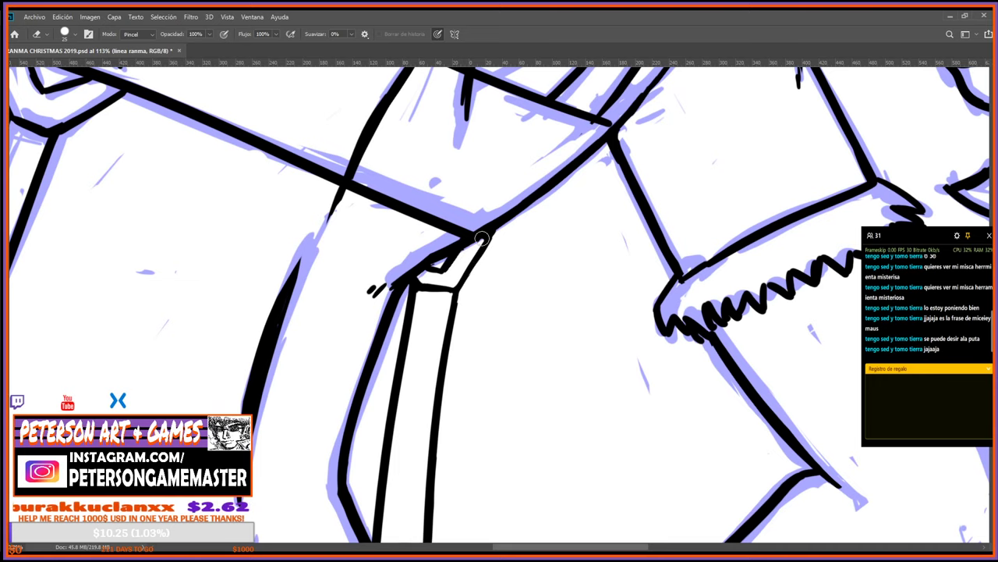
Remove the small inner triangle of the rear knot and redraw the body contour line behind it.
{"action": "key", "text": "r"}
{"action": "left_click_drag", "start_coordinate": [452, 390], "coordinate": [557, 408]}
{"action": "key", "text": "b"}
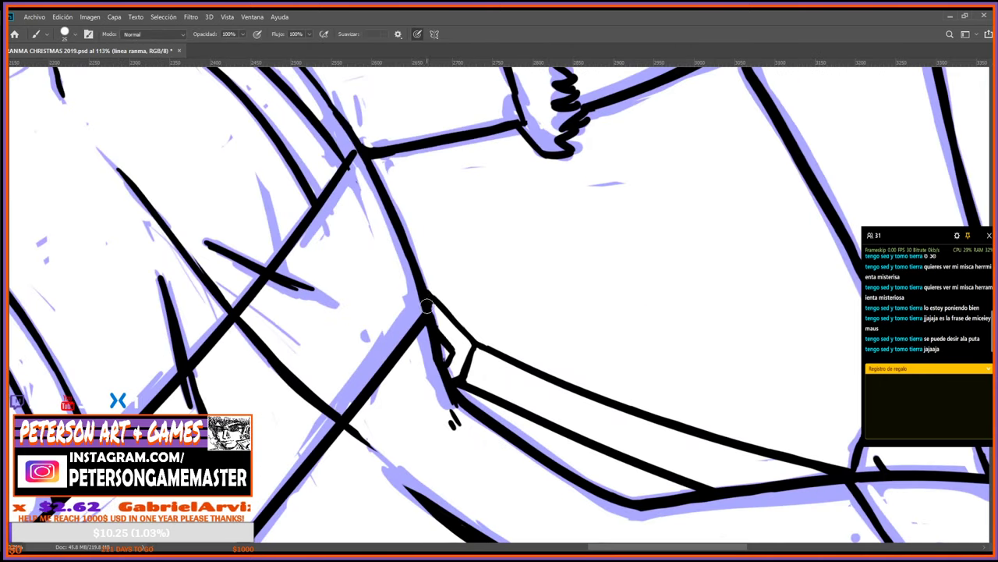
{"action": "left_click_drag", "start_coordinate": [428, 304], "coordinate": [429, 312]}
{"action": "key", "text": "e"}
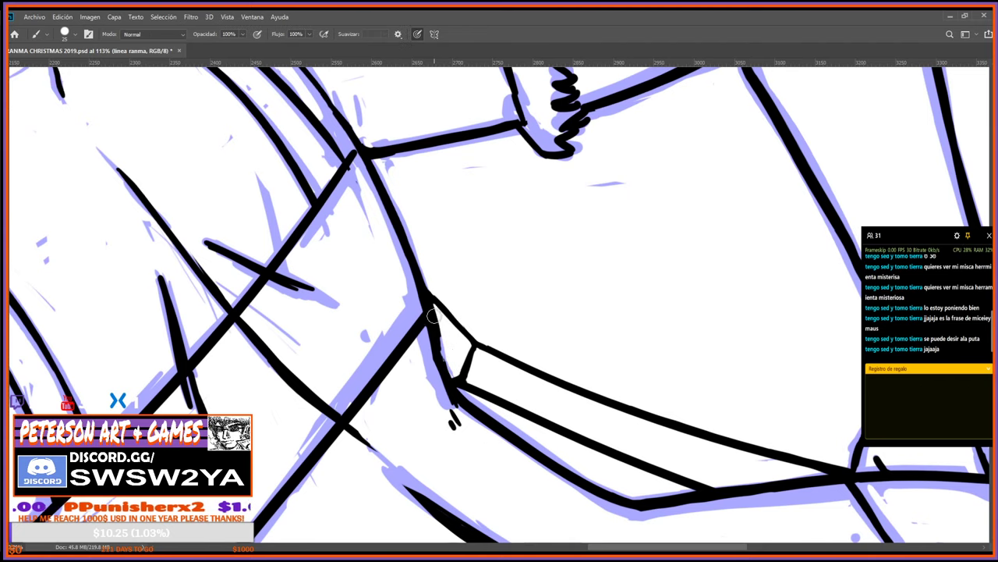
{"action": "key", "text": "b"}
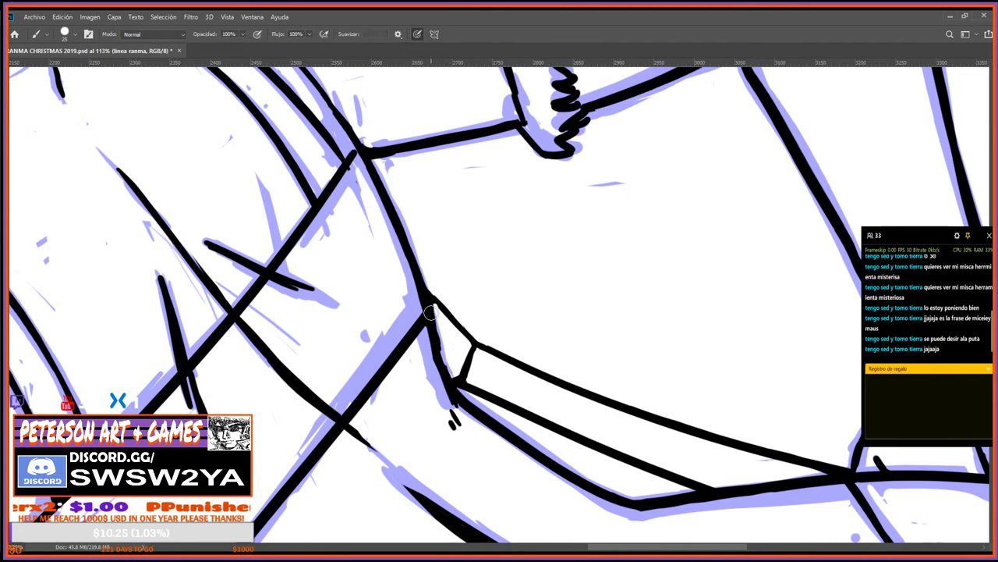
{"action": "key", "text": "e"}
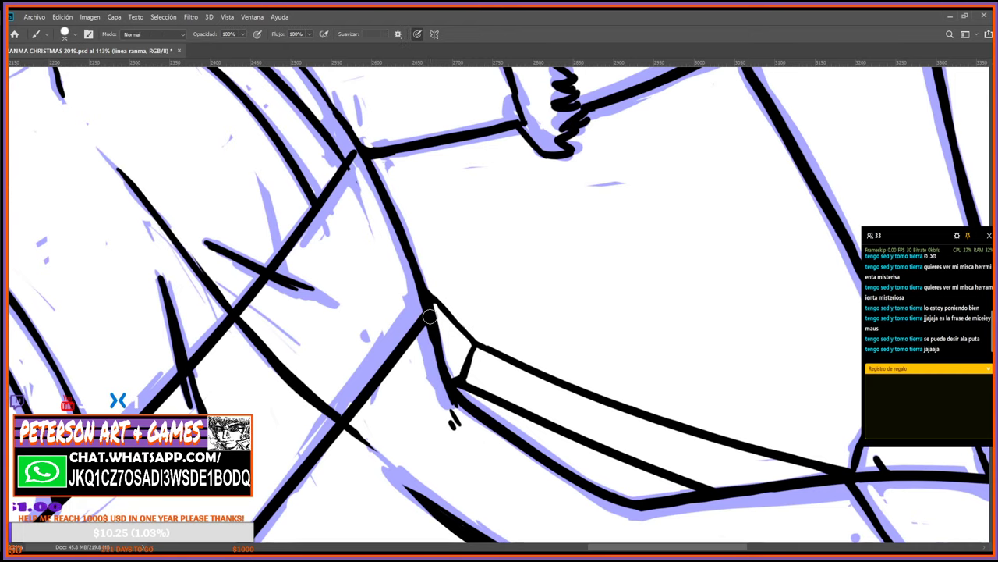
Redraw the rear knot's outer line from the strap corner to the waist and tidy the knot's inner corner.
{"action": "key", "text": "r"}
{"action": "left_click_drag", "start_coordinate": [510, 414], "coordinate": [588, 240]}
{"action": "key", "text": "b"}
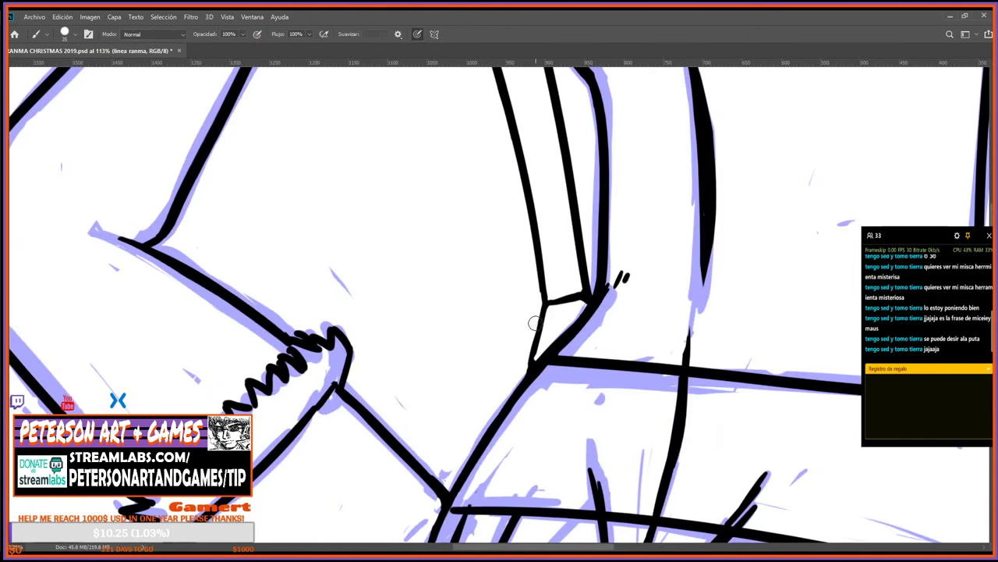
{"action": "left_click_drag", "start_coordinate": [546, 309], "coordinate": [533, 364]}
{"action": "key", "text": "e"}
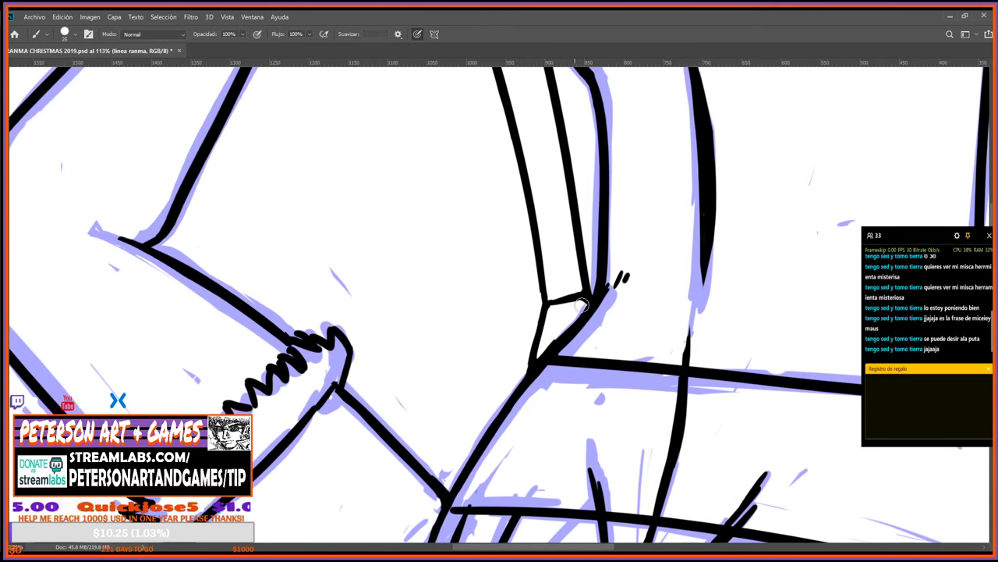
Touch up the inner corner lines of the rear knot beside the waist with eraser and brush.
{"action": "key", "text": "r"}
{"action": "left_click_drag", "start_coordinate": [554, 309], "coordinate": [606, 323]}
{"action": "key", "text": "e"}
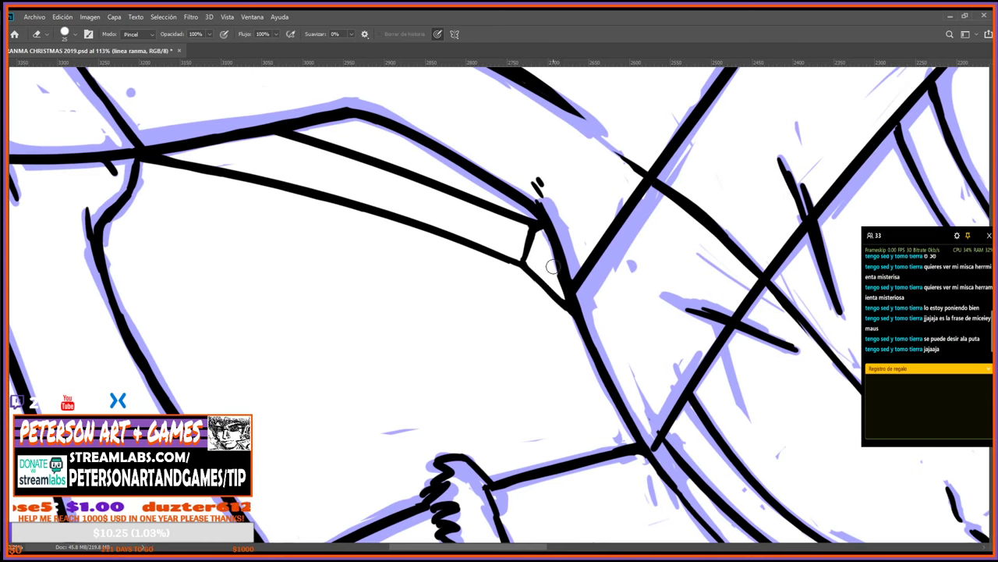
{"action": "key", "text": "b"}
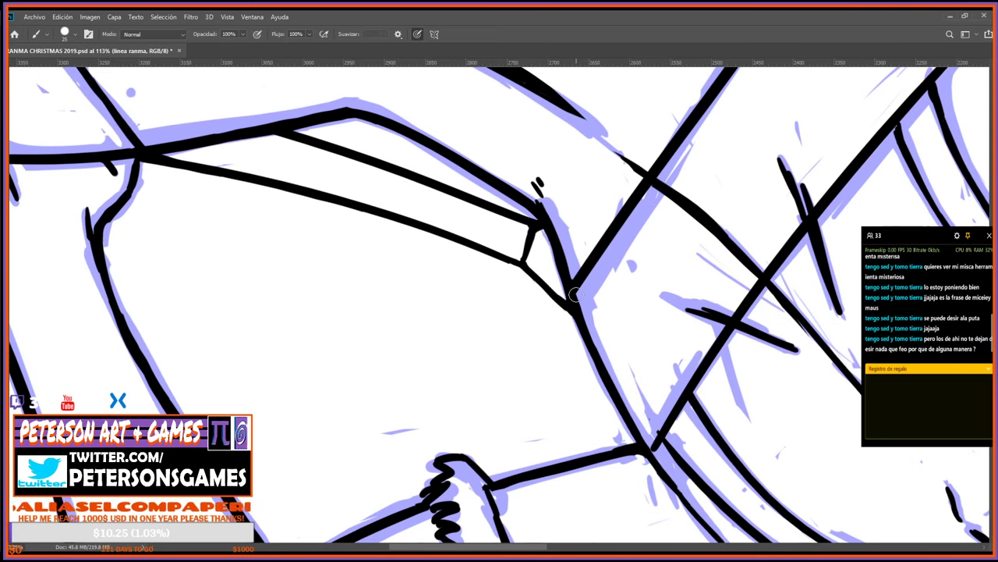
Thicken the rear knot's outer line between the back band and the strap corner.
{"action": "scroll", "coordinate": [574, 294], "scroll_direction": "down", "scroll_amount": 5}
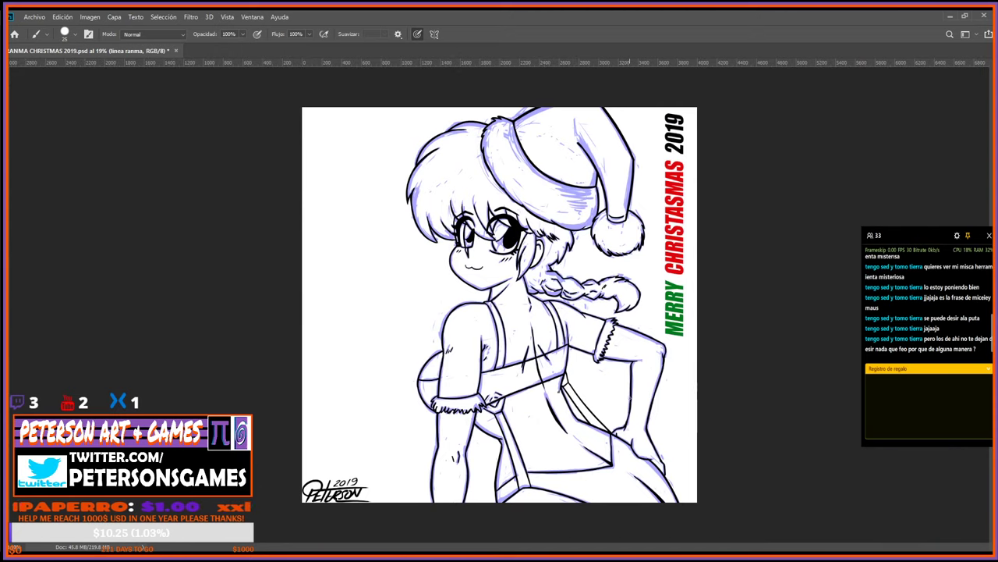
{"action": "scroll", "coordinate": [629, 396], "scroll_direction": "up", "scroll_amount": 4}
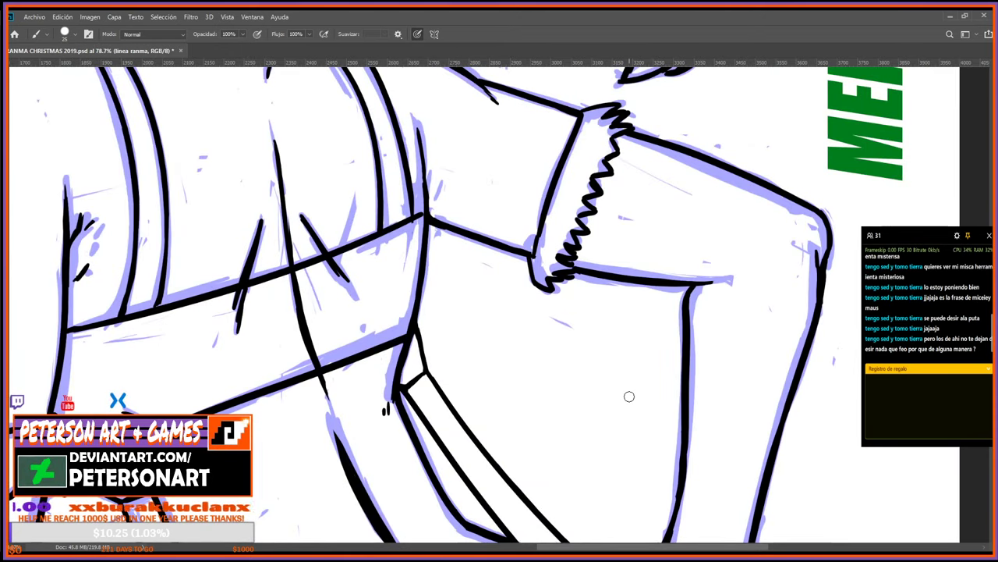
{"action": "left_click_drag", "start_coordinate": [416, 333], "coordinate": [426, 367]}
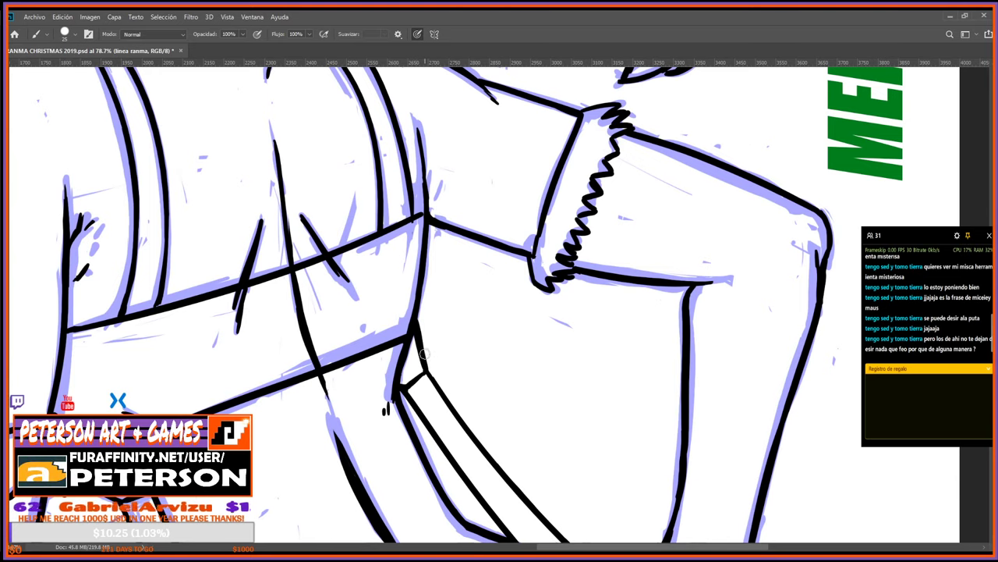
{"action": "key", "text": "r"}
{"action": "left_click_drag", "start_coordinate": [678, 300], "coordinate": [566, 491]}
{"action": "key", "text": "b"}
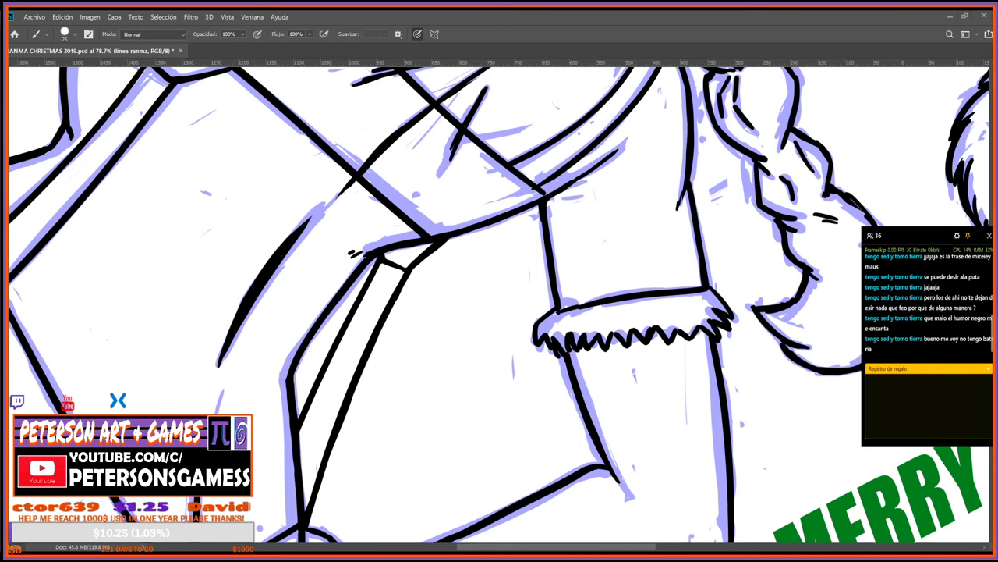
{"action": "scroll", "coordinate": [348, 334], "scroll_direction": "down", "scroll_amount": 10}
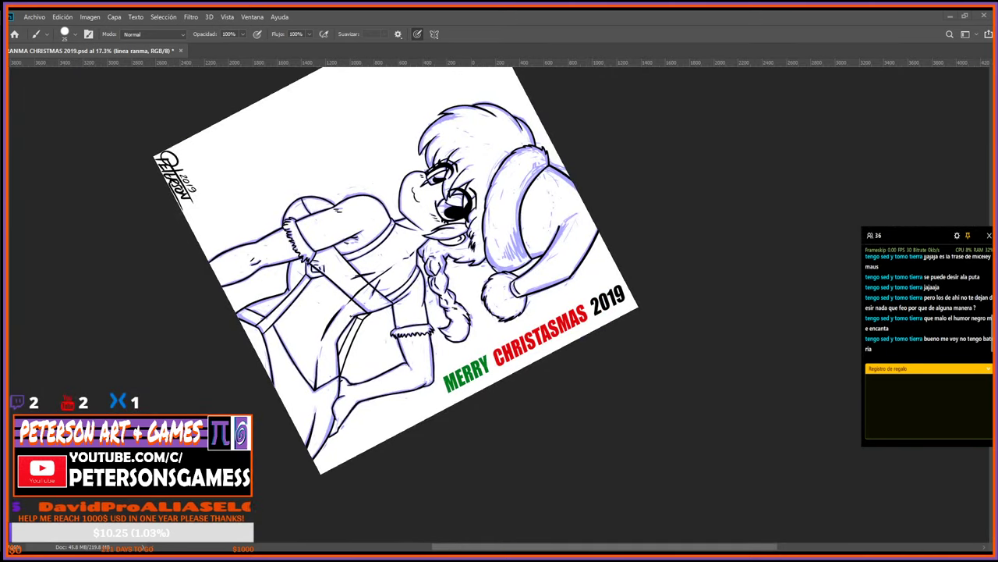
{"action": "scroll", "coordinate": [580, 337], "scroll_direction": "up", "scroll_amount": 6}
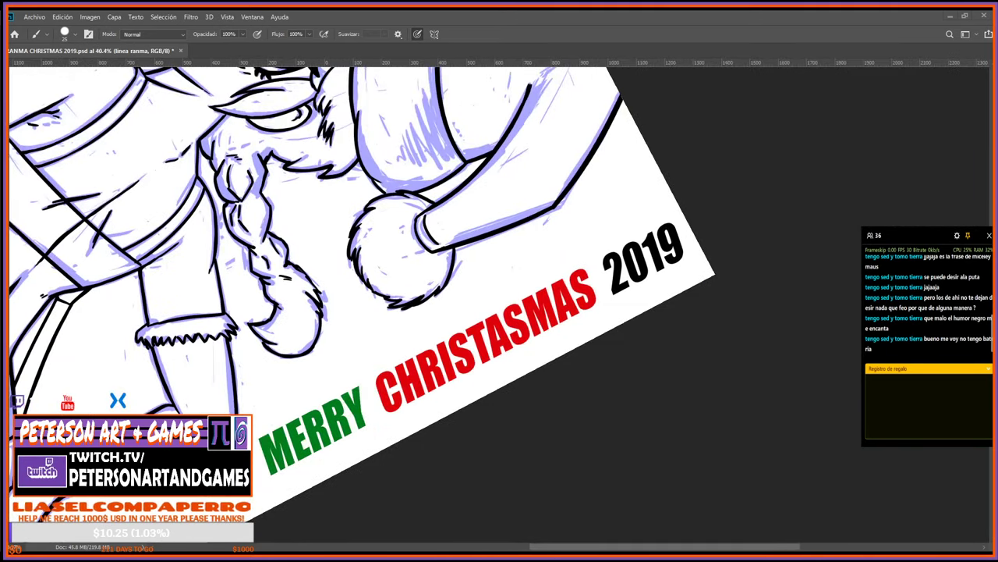
{"action": "scroll", "coordinate": [580, 337], "scroll_direction": "down", "scroll_amount": 7}
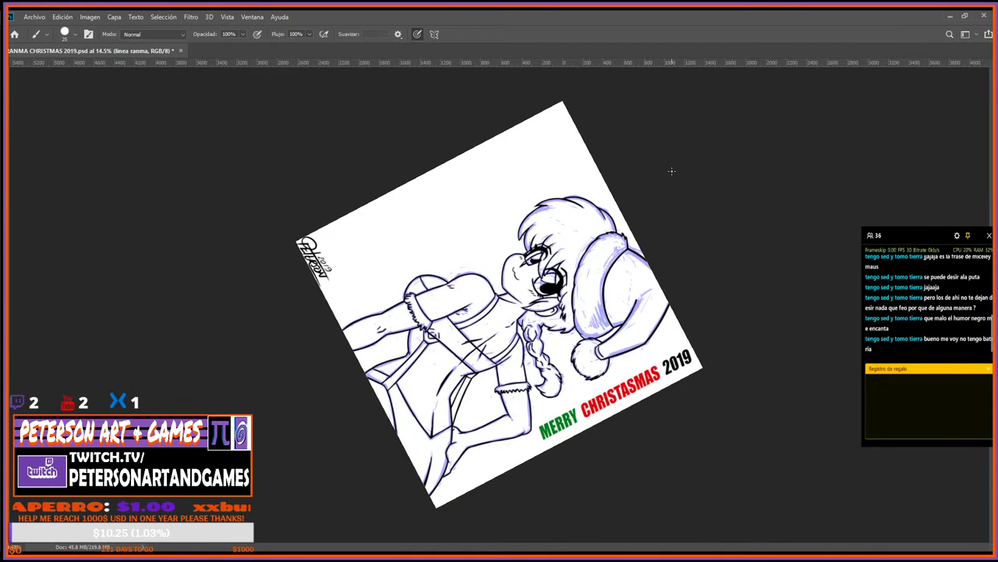
{"action": "key", "text": "Escape"}
{"action": "scroll", "coordinate": [671, 170], "scroll_direction": "up", "scroll_amount": 2}
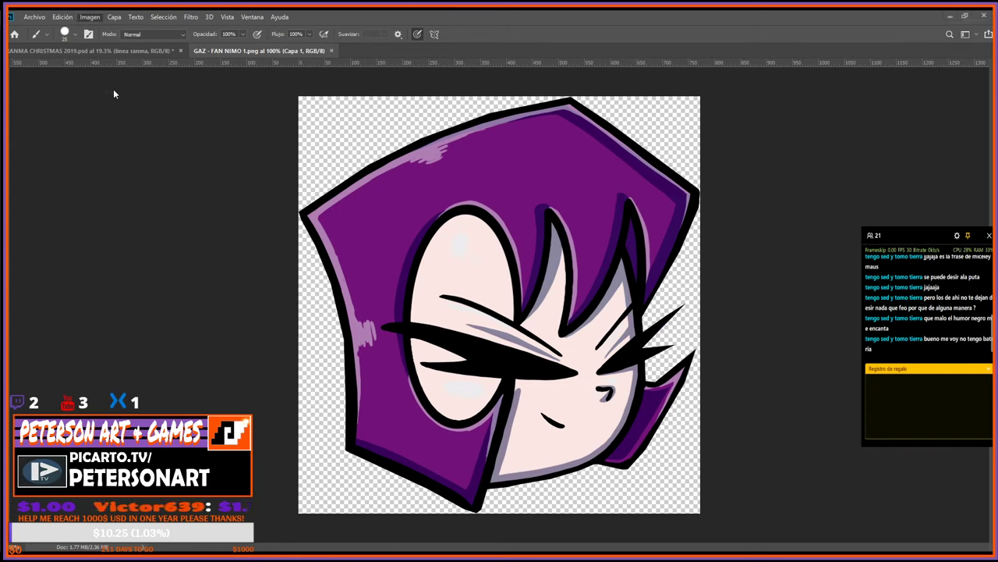
Switch to the GAZ - FAN NIMO 1.png document and scale the image down to a small emote.
{"action": "key", "text": "h"}
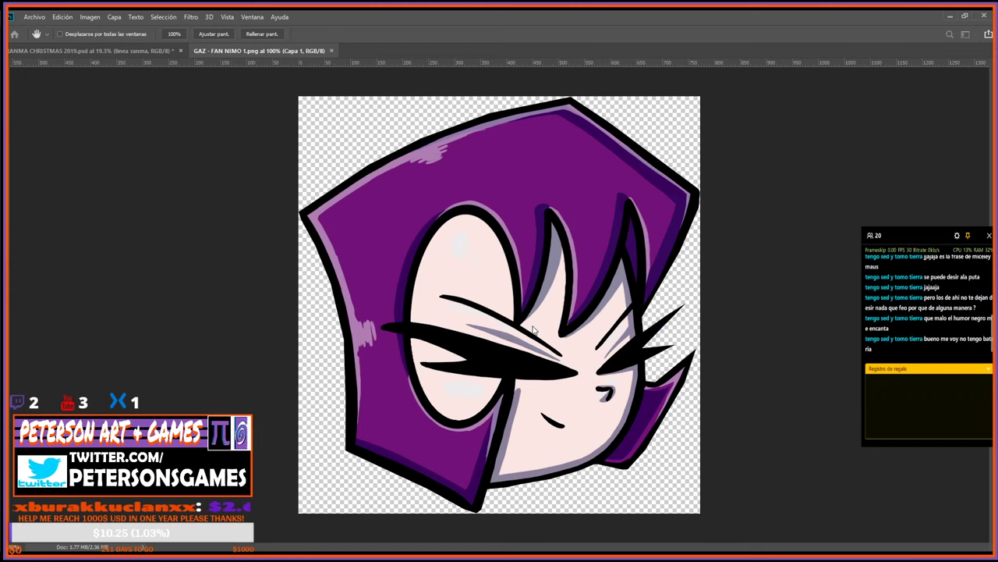
{"action": "key", "text": "Return"}
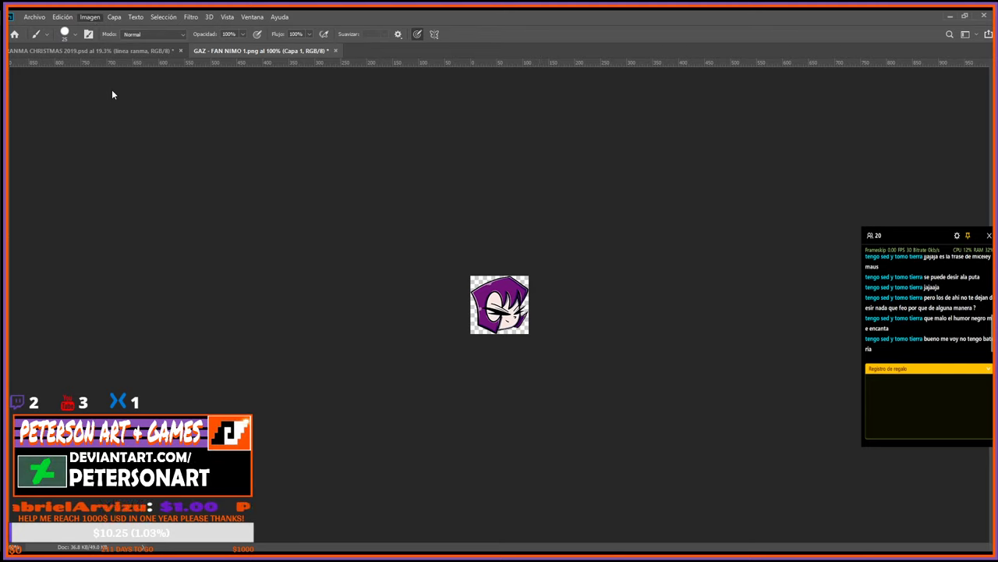
{"action": "key", "text": "h"}
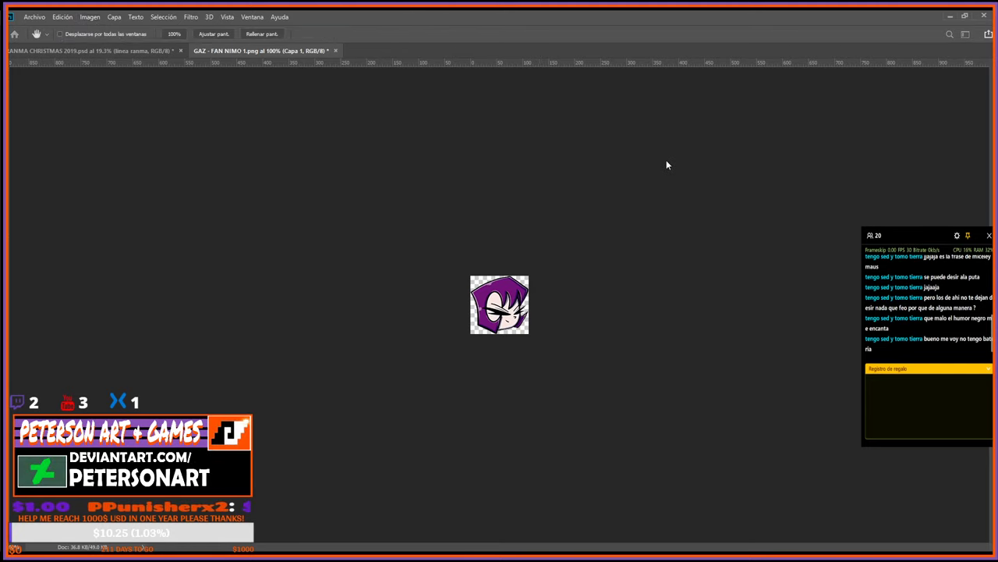
{"action": "key", "text": "b"}
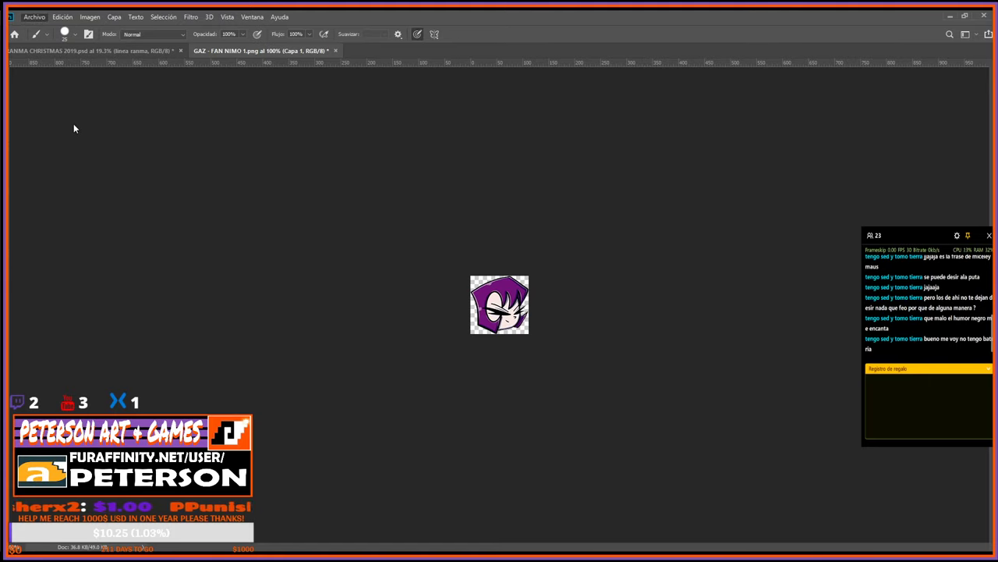
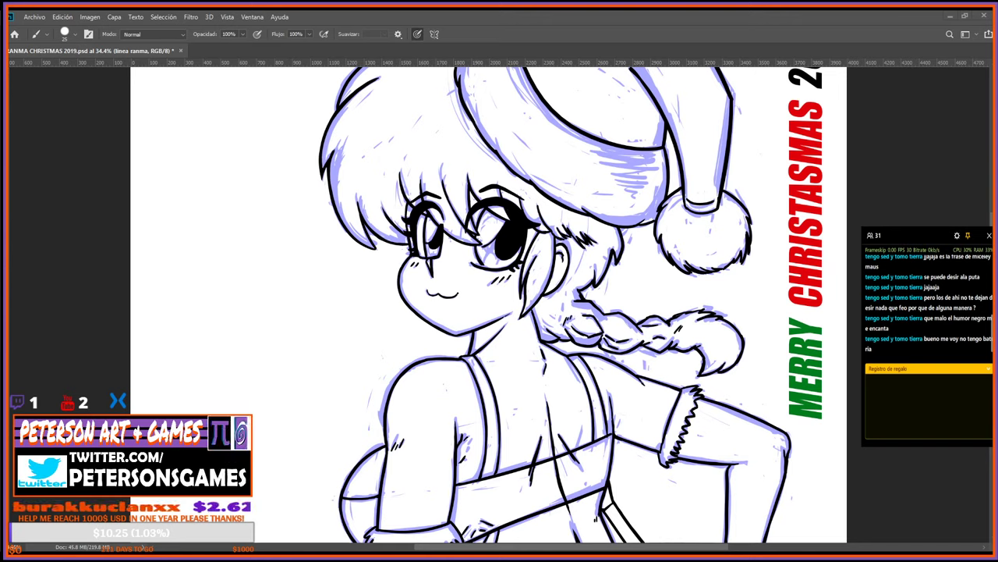
Refine the inner contour of Ranma's ear with brush and eraser on the linea ranma layer.
{"action": "scroll", "coordinate": [292, 382], "scroll_direction": "down", "scroll_amount": 3}
{"action": "scroll", "coordinate": [292, 382], "scroll_direction": "up", "scroll_amount": 2}
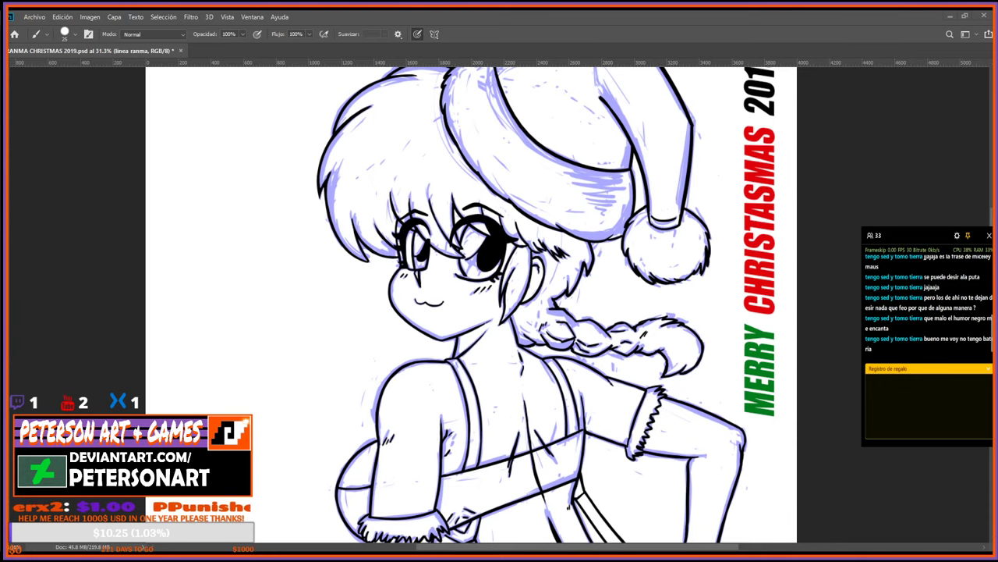
{"action": "scroll", "coordinate": [527, 224], "scroll_direction": "down", "scroll_amount": 4}
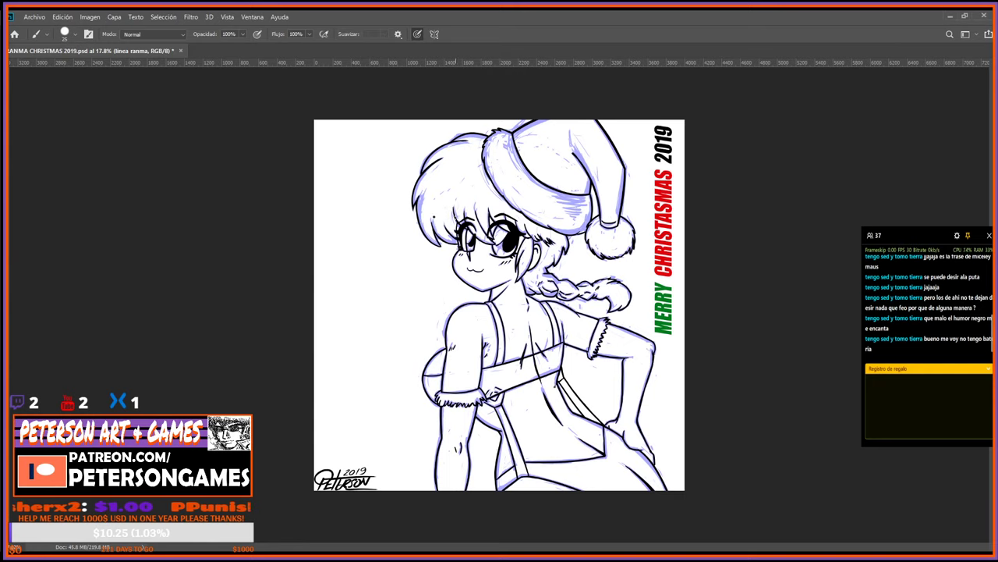
{"action": "left_click", "coordinate": [11, 212]}
{"action": "left_click_drag", "start_coordinate": [555, 256], "coordinate": [601, 293]}
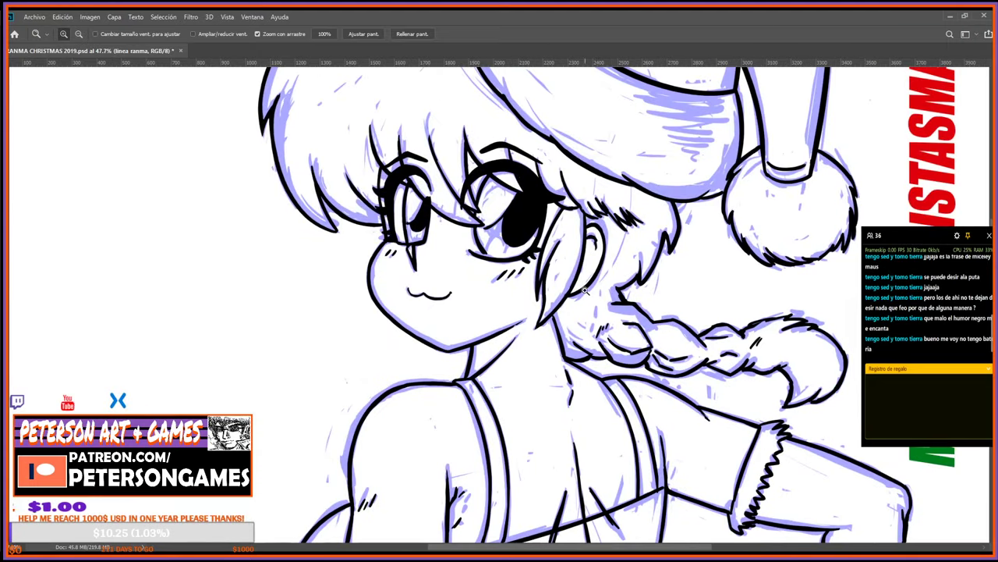
{"action": "left_click_drag", "start_coordinate": [599, 335], "coordinate": [518, 237]}
{"action": "left_click_drag", "start_coordinate": [643, 281], "coordinate": [644, 345]}
{"action": "key", "text": "b"}
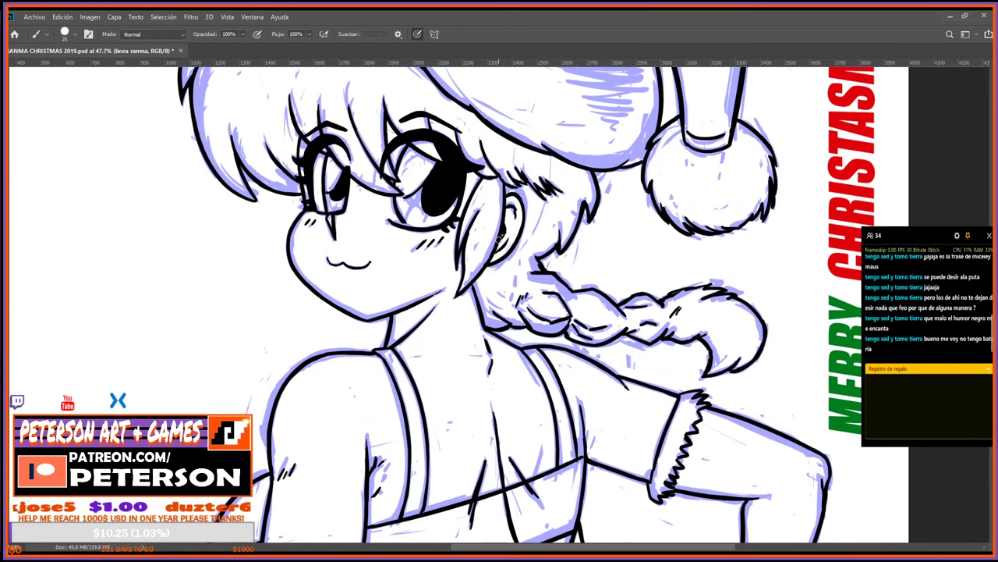
{"action": "key", "text": "e"}
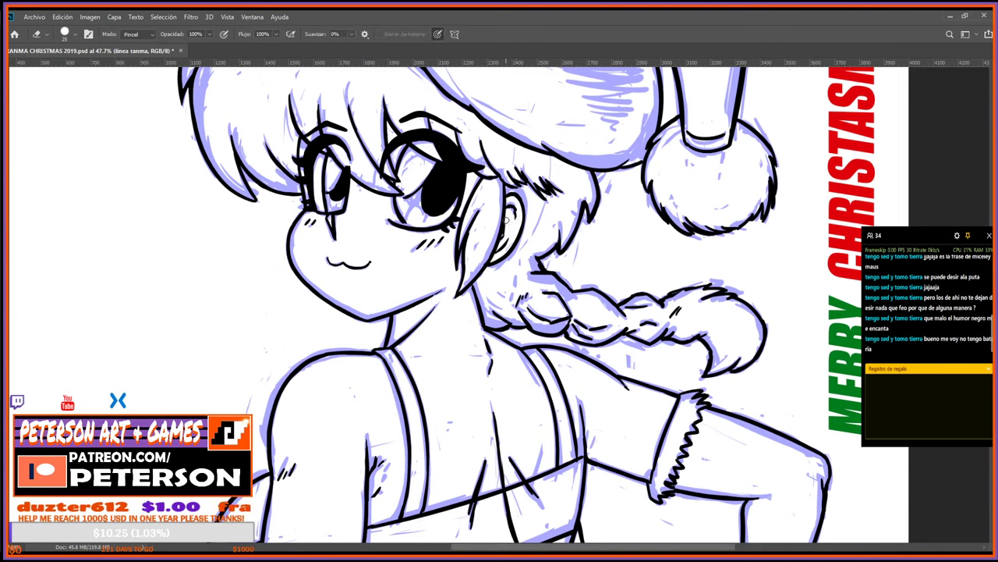
{"action": "key", "text": "b"}
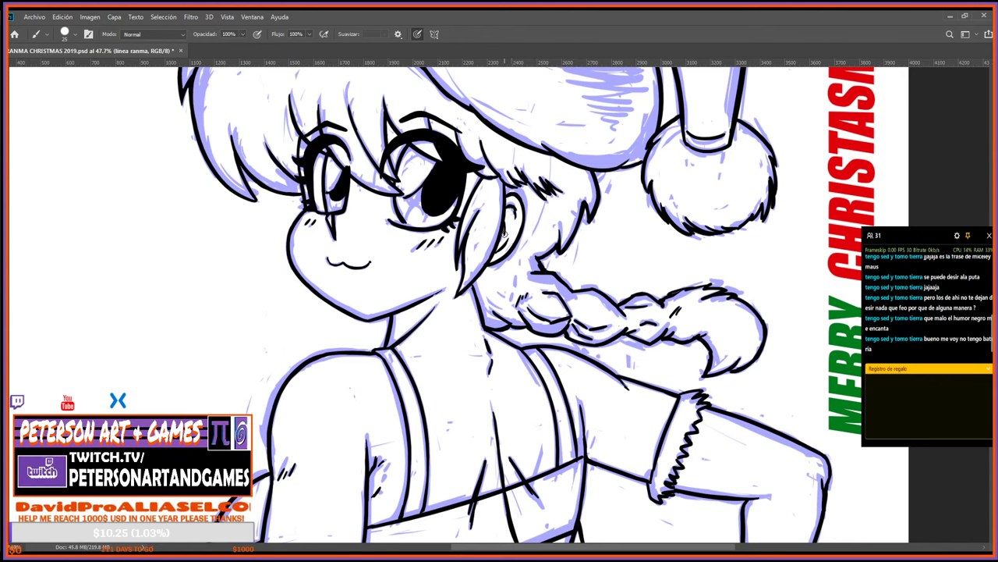
{"action": "key", "text": "e"}
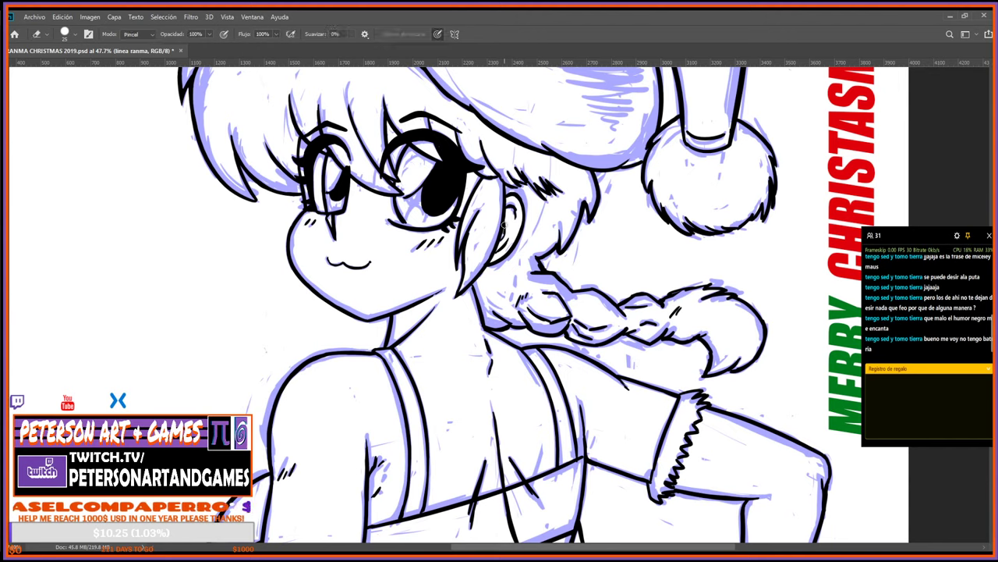
{"action": "key", "text": "b"}
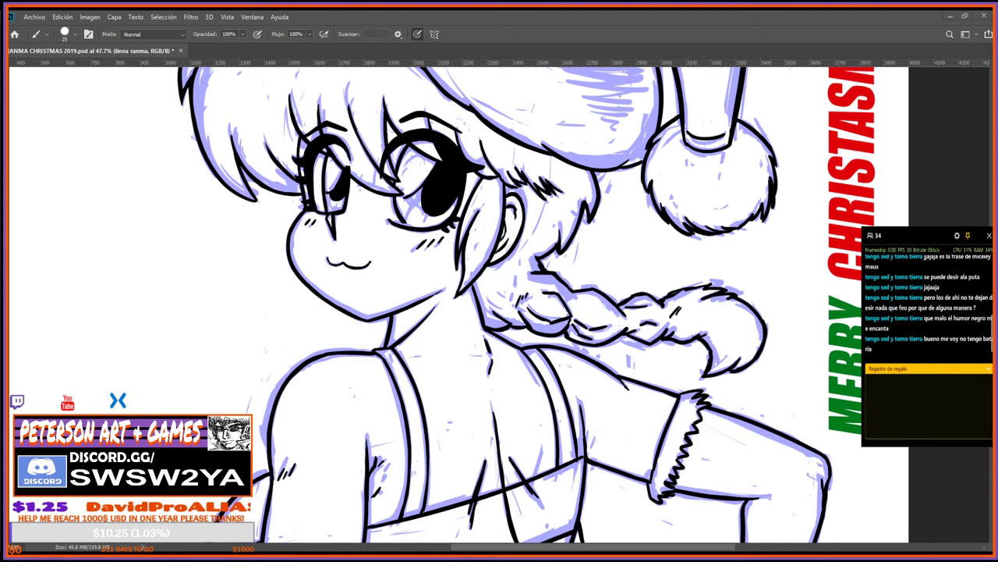
Show the sketch kuno layer and lower its opacity to 50%.
{"action": "key", "text": "z"}
{"action": "mouse_move", "coordinate": [567, 248]}
{"action": "left_mouse_down"}
{"action": "mouse_move", "coordinate": [537, 267]}
{"action": "mouse_move", "coordinate": [549, 248]}
{"action": "left_mouse_up"}
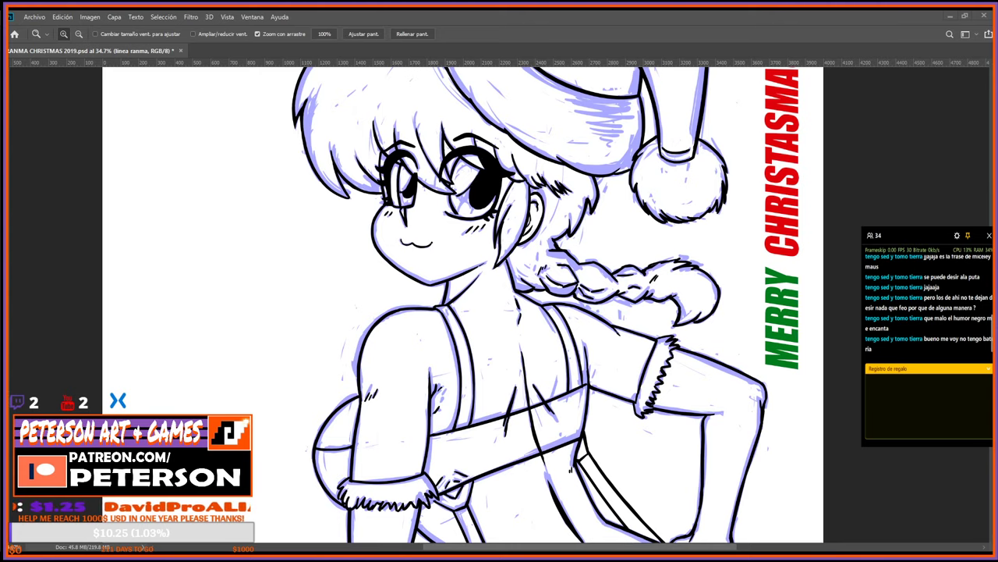
{"action": "left_click_drag", "start_coordinate": [565, 191], "coordinate": [515, 234]}
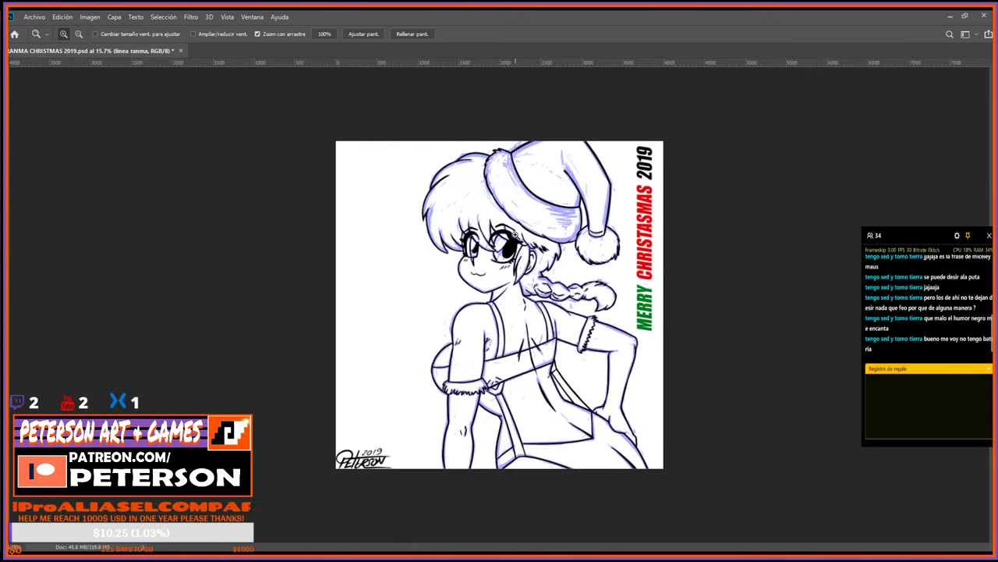
{"action": "left_click_drag", "start_coordinate": [568, 271], "coordinate": [613, 268]}
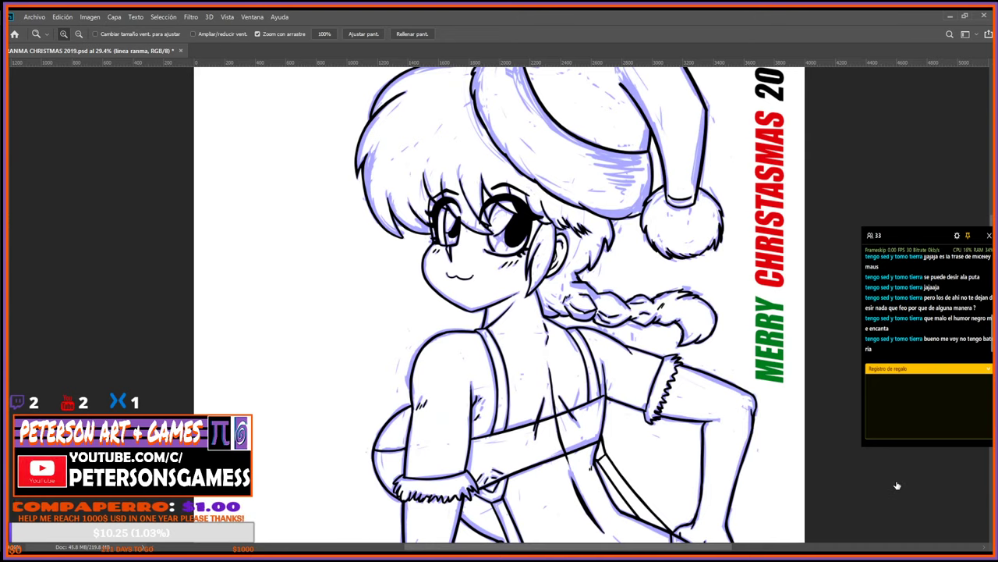
{"action": "left_click", "coordinate": [899, 451]}
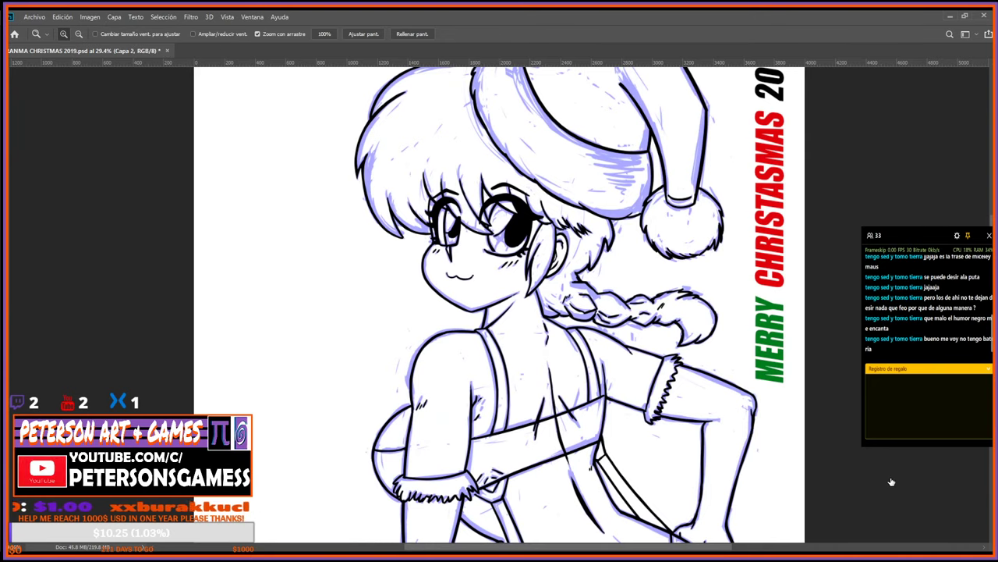
{"action": "left_click", "coordinate": [890, 481]}
{"action": "left_click", "coordinate": [850, 463]}
{"action": "mouse_move", "coordinate": [488, 240]}
{"action": "left_mouse_down"}
{"action": "mouse_move", "coordinate": [391, 230]}
{"action": "mouse_move", "coordinate": [425, 228]}
{"action": "mouse_move", "coordinate": [411, 228]}
{"action": "left_mouse_up"}
{"action": "left_click_drag", "start_coordinate": [324, 267], "coordinate": [324, 267]}
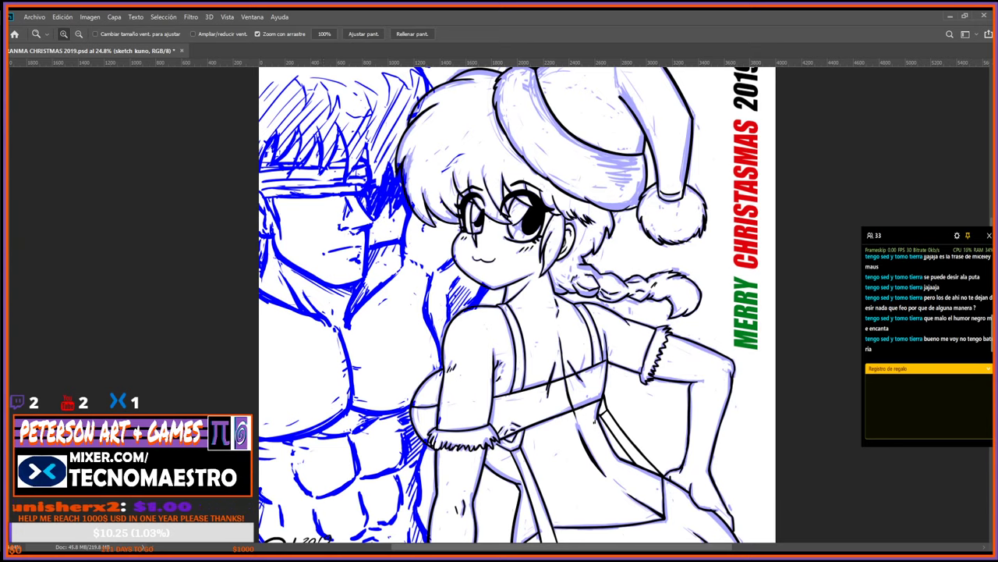
{"action": "key", "text": "5"}
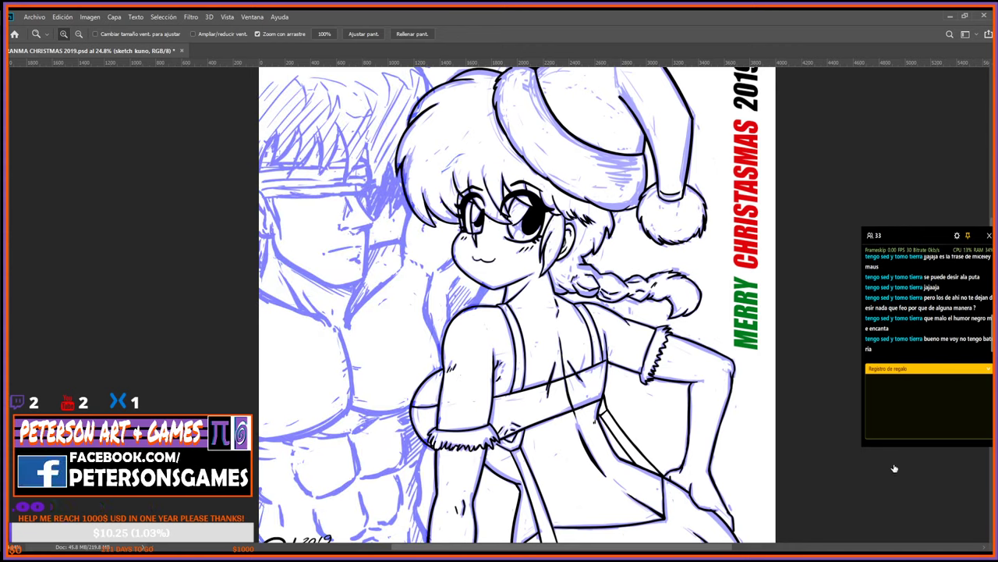
Rename the Capa 2 layer as linea kuno for the male figure's line art.
{"action": "left_click", "coordinate": [890, 429]}
{"action": "left_click", "coordinate": [848, 425]}
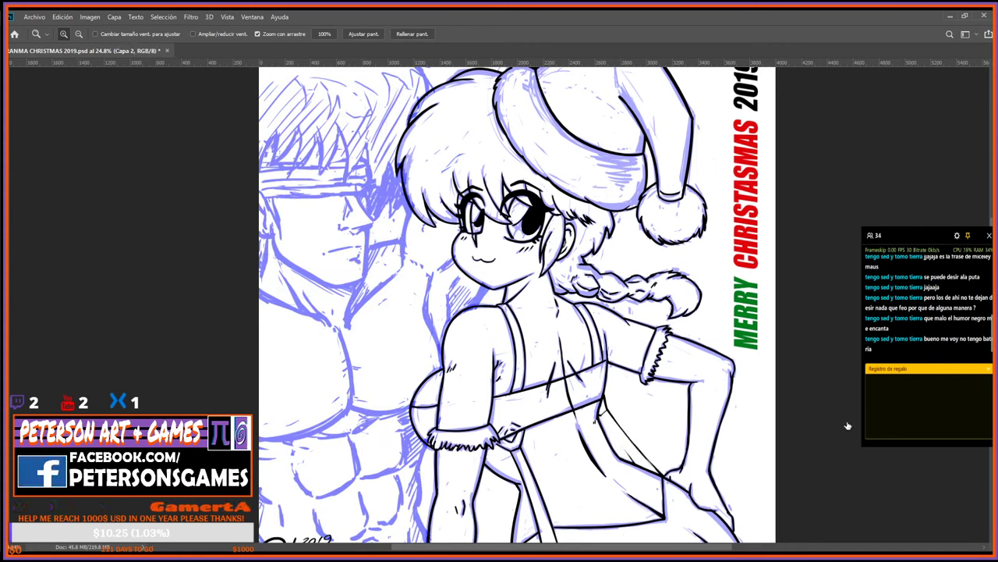
{"action": "left_click", "coordinate": [848, 425]}
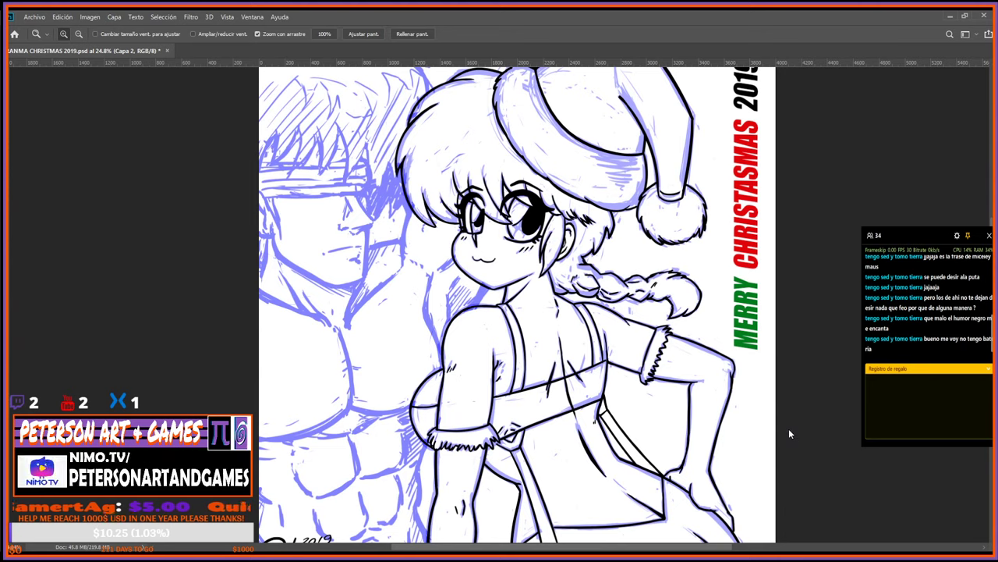
{"action": "key", "text": "alt+bracketright"}
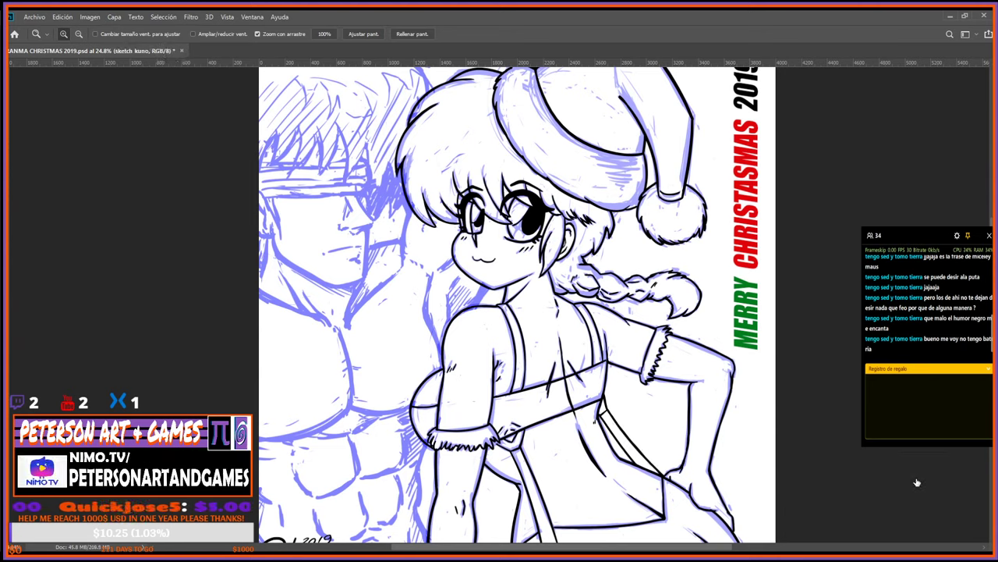
{"action": "key", "text": "alt+bracketleft"}
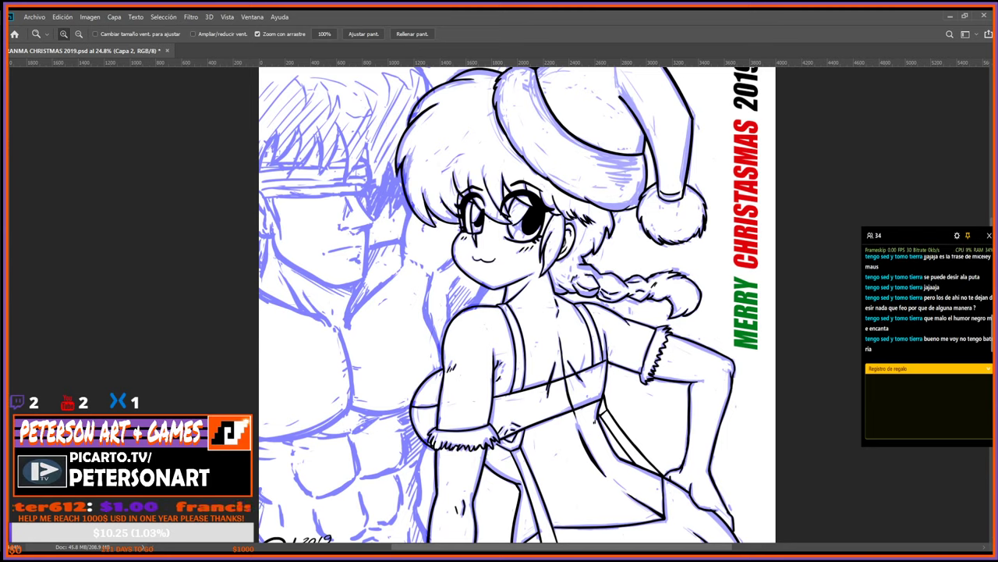
{"action": "key", "text": "Return"}
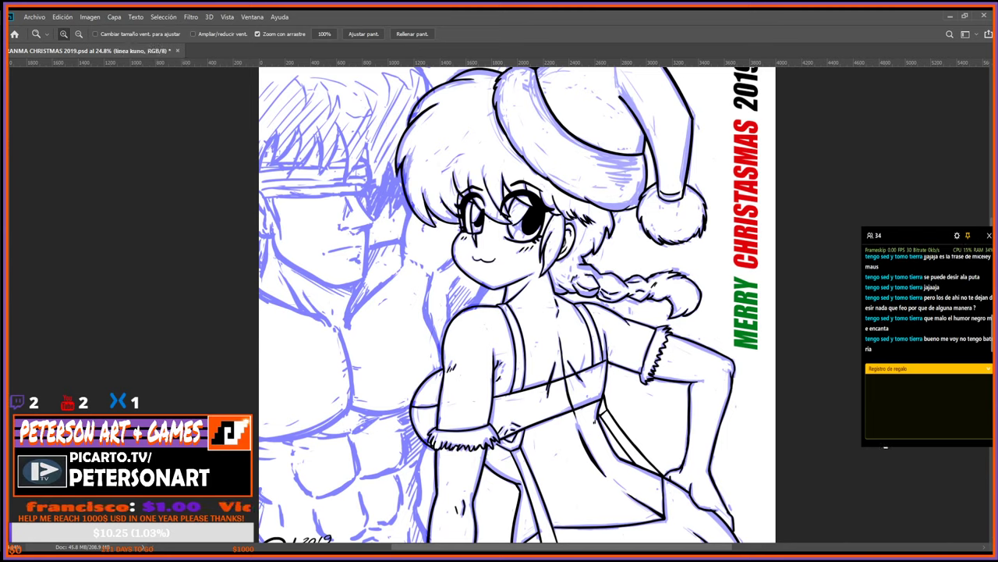
Ink the first pointed lock of Kuno's fringe at the canvas edge, just above the headband, on the linea kuno layer.
{"action": "mouse_move", "coordinate": [435, 241]}
{"action": "left_mouse_down"}
{"action": "mouse_move", "coordinate": [505, 305]}
{"action": "mouse_move", "coordinate": [667, 404]}
{"action": "left_mouse_up"}
{"action": "left_click_drag", "start_coordinate": [552, 278], "coordinate": [587, 279]}
{"action": "key", "text": "b"}
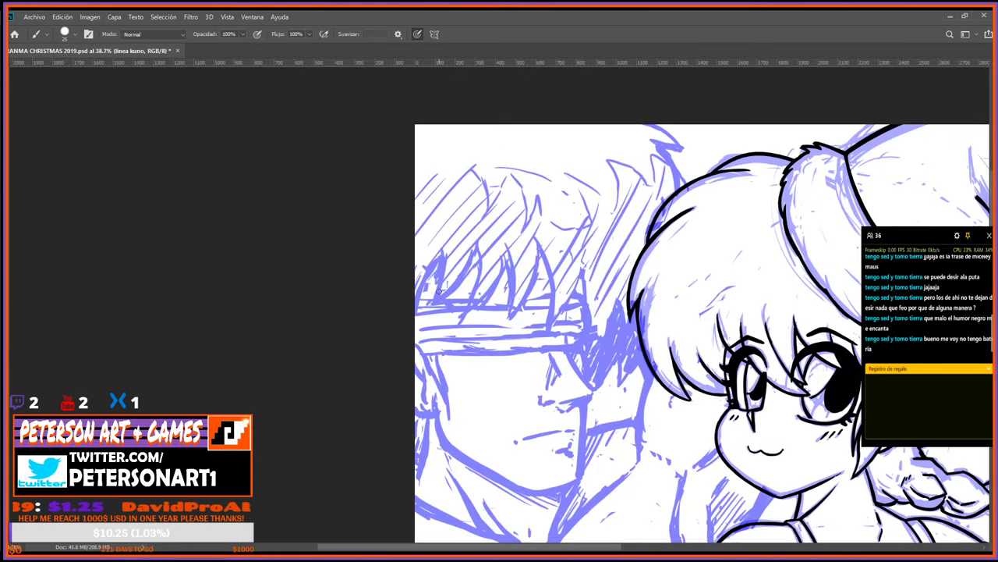
{"action": "left_click_drag", "start_coordinate": [415, 310], "coordinate": [439, 257]}
{"action": "key", "text": "r"}
{"action": "left_click_drag", "start_coordinate": [474, 227], "coordinate": [439, 249]}
{"action": "key", "text": "b"}
{"action": "left_click_drag", "start_coordinate": [425, 291], "coordinate": [439, 328]}
Lower the opacity of the sketch kuno layer further and make linea kuno the active layer again.
{"action": "left_click", "coordinate": [904, 450]}
{"action": "left_click", "coordinate": [906, 451]}
{"action": "left_click", "coordinate": [905, 464]}
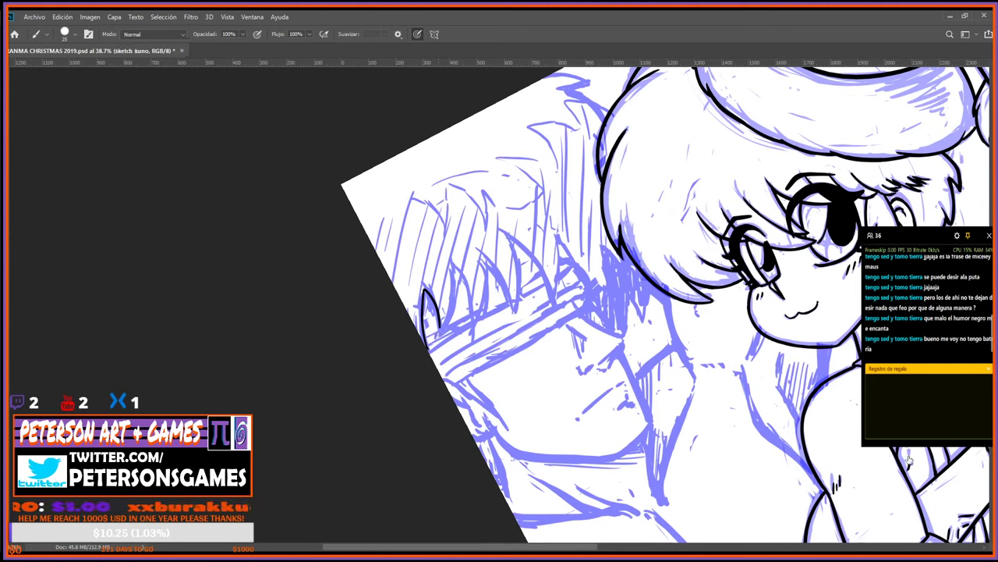
{"action": "left_click", "coordinate": [910, 485]}
{"action": "left_click", "coordinate": [920, 465]}
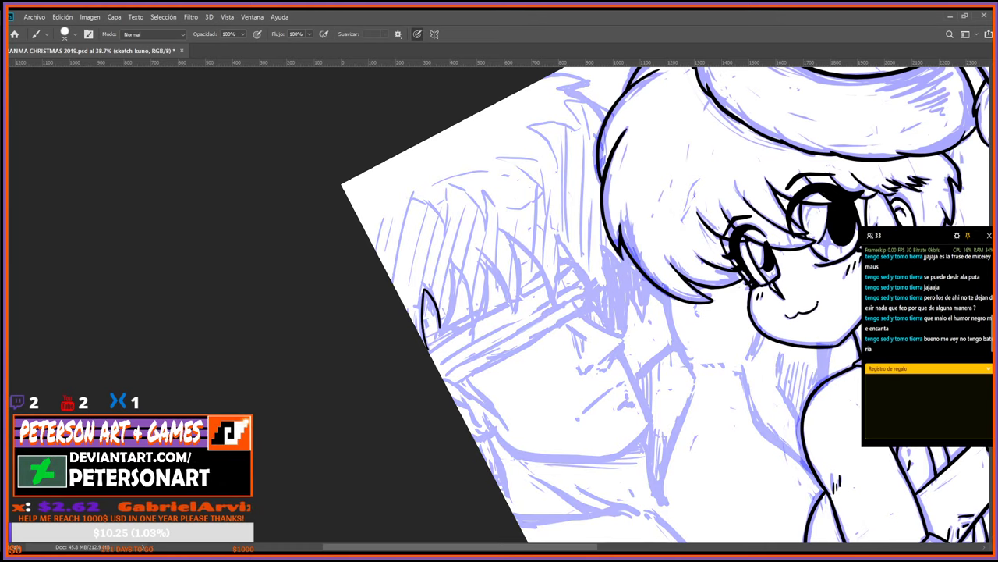
{"action": "key", "text": "alt+]"}
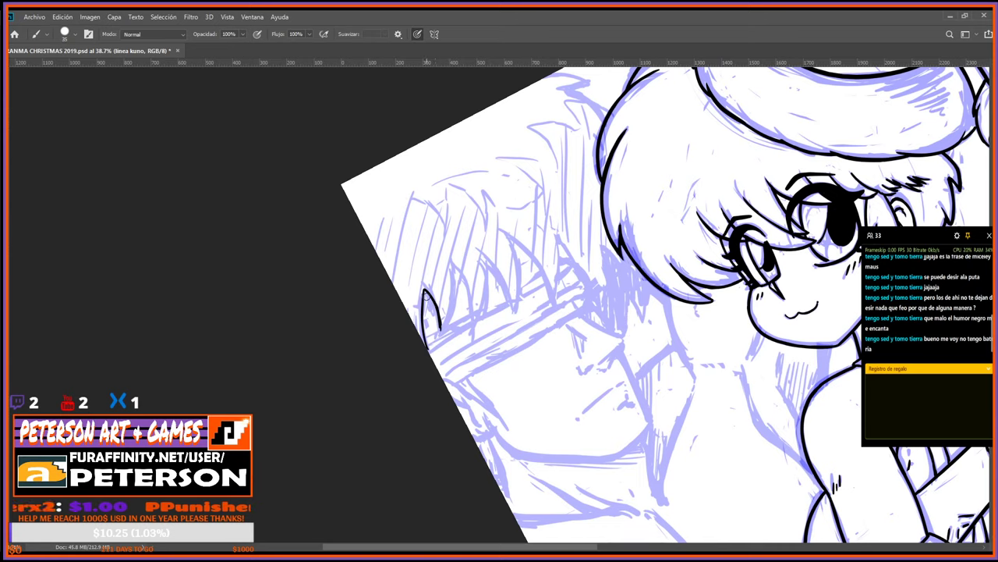
Ink the second pointed lock of Kuno's fringe and the rising edge of the third one.
{"action": "mouse_move", "coordinate": [425, 293]}
{"action": "left_mouse_down"}
{"action": "mouse_move", "coordinate": [430, 362]}
{"action": "mouse_move", "coordinate": [455, 267]}
{"action": "mouse_move", "coordinate": [472, 330]}
{"action": "left_mouse_up"}
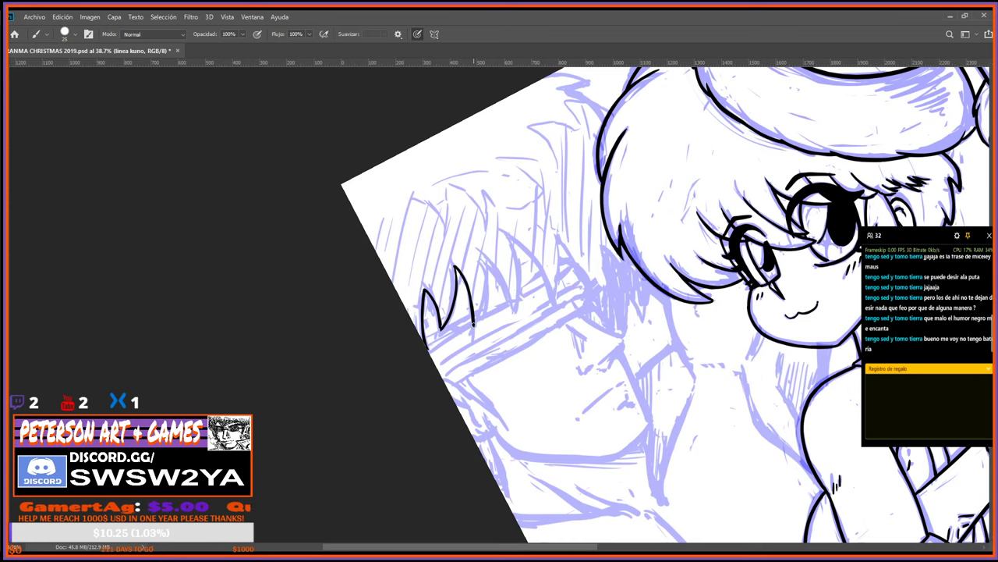
{"action": "key", "text": "r"}
{"action": "mouse_move", "coordinate": [472, 322]}
{"action": "left_mouse_down"}
{"action": "mouse_move", "coordinate": [619, 145]}
{"action": "mouse_move", "coordinate": [649, 173]}
{"action": "left_mouse_up"}
{"action": "key", "text": "b"}
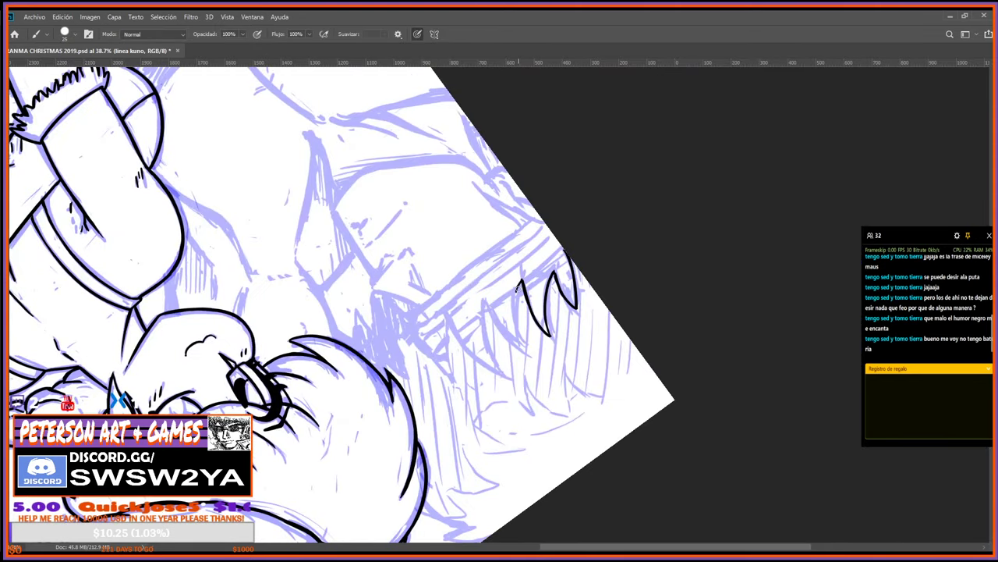
{"action": "left_click_drag", "start_coordinate": [523, 280], "coordinate": [522, 347]}
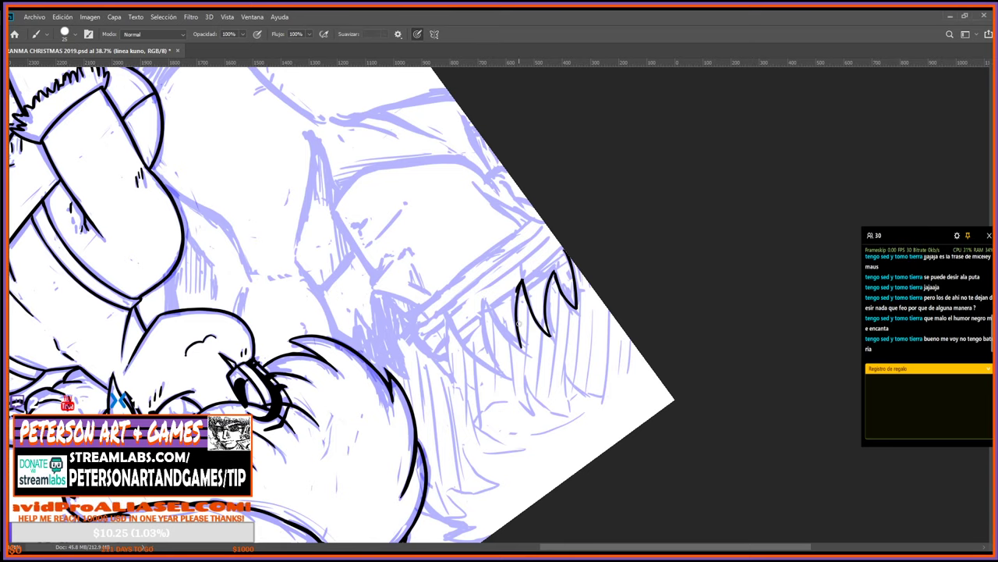
{"action": "key", "text": "e"}
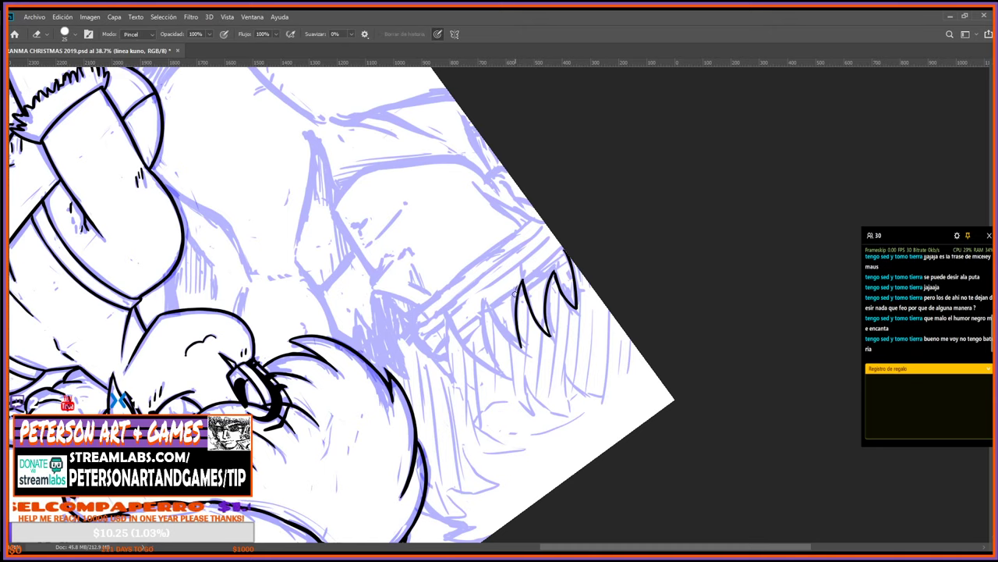
Ink the falling edge of the third fringe lock and the rising edge of the fourth, following Kuno's sketch.
{"action": "key", "text": "r"}
{"action": "mouse_move", "coordinate": [528, 263]}
{"action": "left_mouse_down"}
{"action": "mouse_move", "coordinate": [619, 272]}
{"action": "mouse_move", "coordinate": [591, 221]}
{"action": "left_mouse_up"}
{"action": "key", "text": "b"}
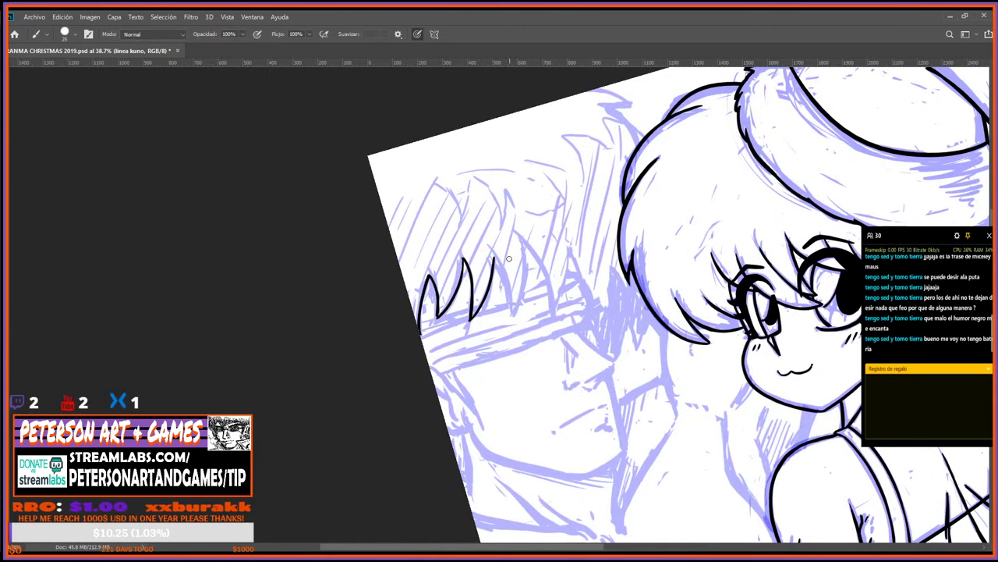
{"action": "mouse_move", "coordinate": [495, 261]}
{"action": "left_mouse_down"}
{"action": "mouse_move", "coordinate": [513, 315]}
{"action": "mouse_move", "coordinate": [501, 316]}
{"action": "mouse_move", "coordinate": [514, 418]}
{"action": "mouse_move", "coordinate": [624, 295]}
{"action": "mouse_move", "coordinate": [613, 384]}
{"action": "left_mouse_up"}
{"action": "key", "text": "e"}
{"action": "key", "text": "r"}
{"action": "key", "text": "b"}
{"action": "key", "text": "r"}
{"action": "key", "text": "b"}
{"action": "mouse_move", "coordinate": [482, 298]}
{"action": "left_mouse_down"}
{"action": "mouse_move", "coordinate": [487, 373]}
{"action": "mouse_move", "coordinate": [568, 439]}
{"action": "mouse_move", "coordinate": [503, 397]}
{"action": "left_mouse_up"}
{"action": "key", "text": "e"}
Ink the long falling edge of Kuno's fourth fringe lock and the rising edge of the last lock.
{"action": "key", "text": "r"}
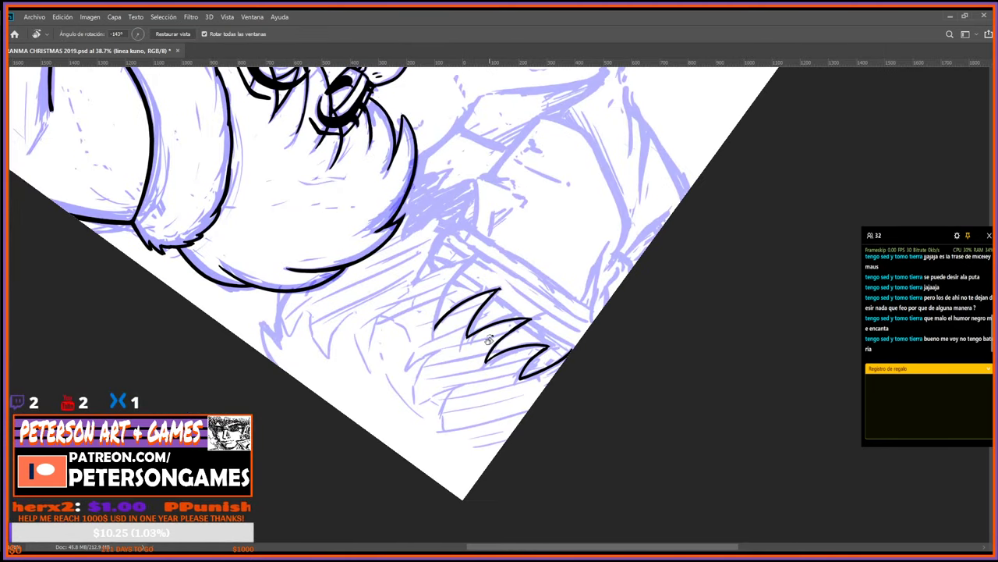
{"action": "key", "text": "b"}
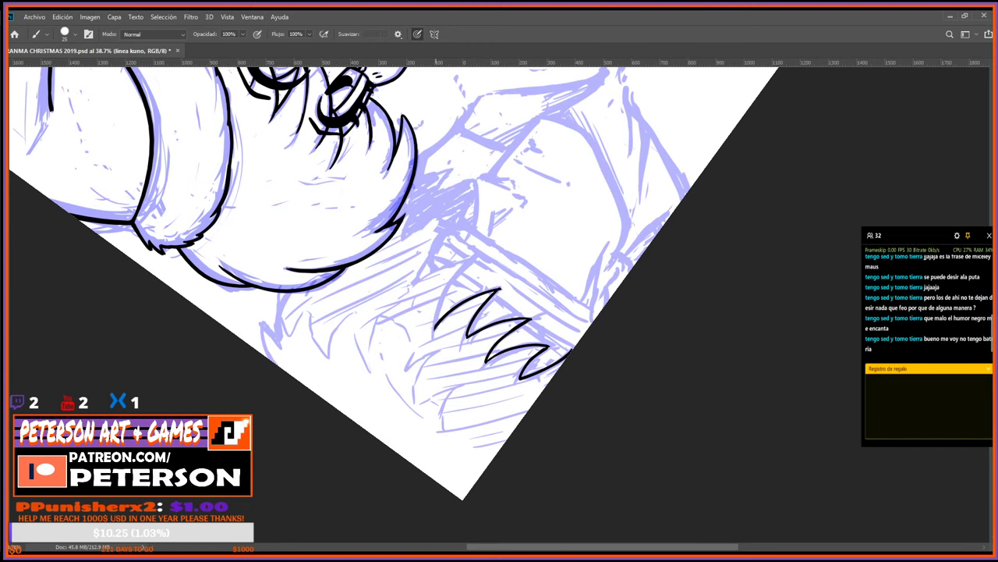
{"action": "left_click_drag", "start_coordinate": [434, 327], "coordinate": [486, 248]}
{"action": "key", "text": "r"}
{"action": "left_click_drag", "start_coordinate": [552, 213], "coordinate": [549, 312]}
{"action": "key", "text": "e"}
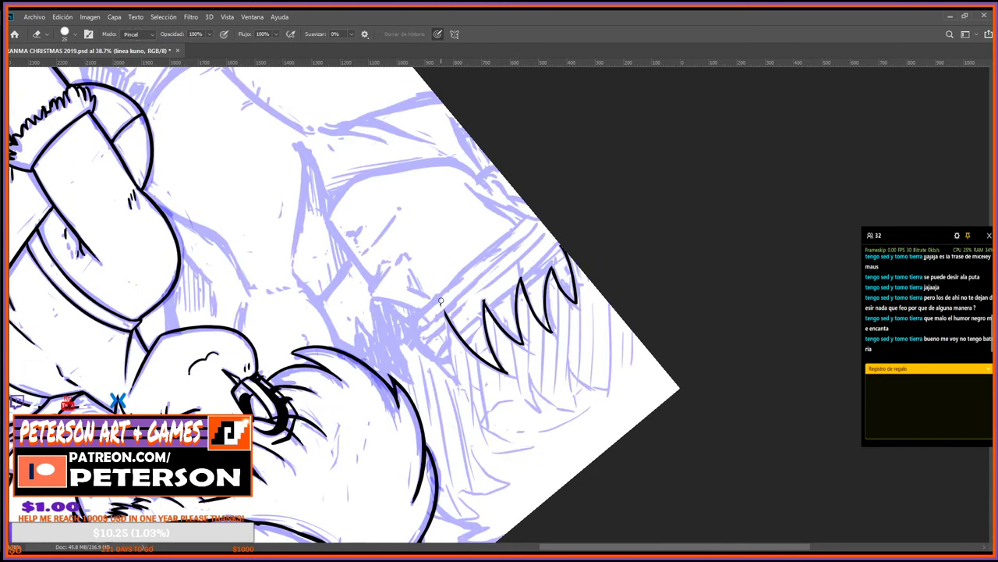
{"action": "key", "text": "b"}
{"action": "mouse_move", "coordinate": [446, 313]}
{"action": "left_mouse_down"}
{"action": "mouse_move", "coordinate": [460, 382]}
{"action": "mouse_move", "coordinate": [568, 261]}
{"action": "left_mouse_up"}
{"action": "key", "text": "r"}
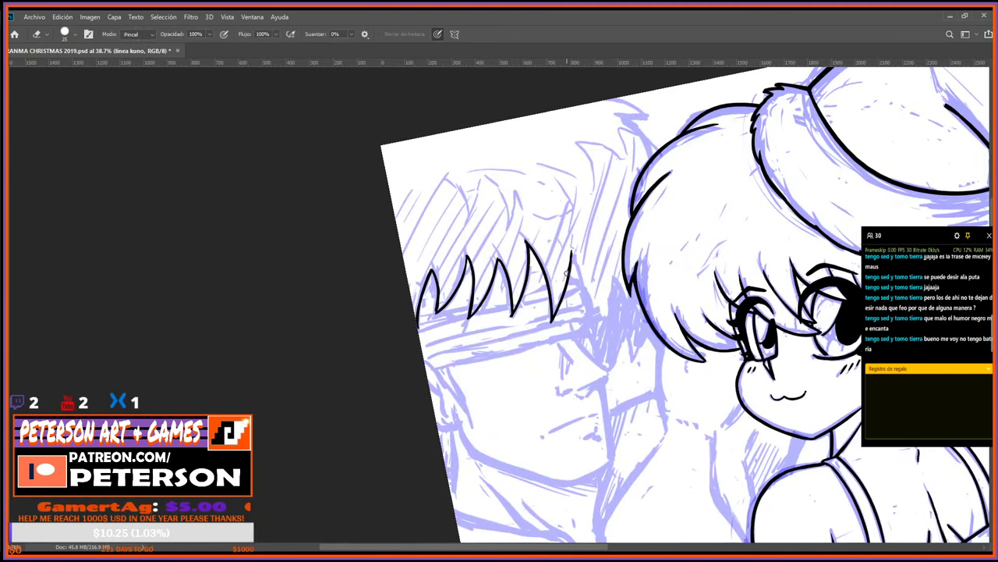
{"action": "key", "text": "e"}
{"action": "key", "text": "b"}
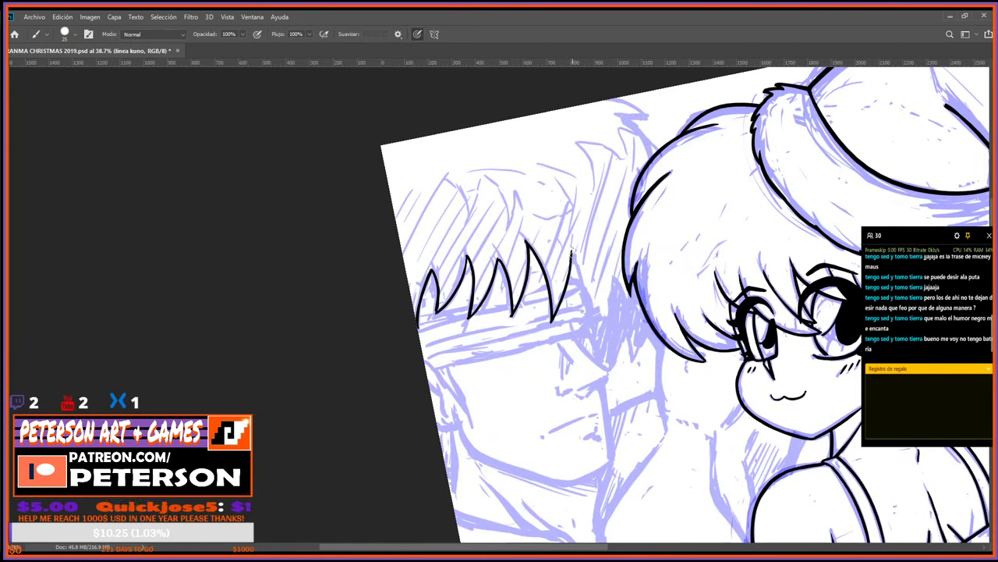
Clean up the tip of Kuno's last fringe lock and reset the canvas rotation to 0°.
{"action": "key", "text": "r"}
{"action": "left_click_drag", "start_coordinate": [572, 254], "coordinate": [630, 321]}
{"action": "key", "text": "e"}
{"action": "mouse_move", "coordinate": [554, 229]}
{"action": "left_mouse_down"}
{"action": "mouse_move", "coordinate": [605, 305]}
{"action": "mouse_move", "coordinate": [586, 339]}
{"action": "left_mouse_up"}
{"action": "key", "text": "r"}
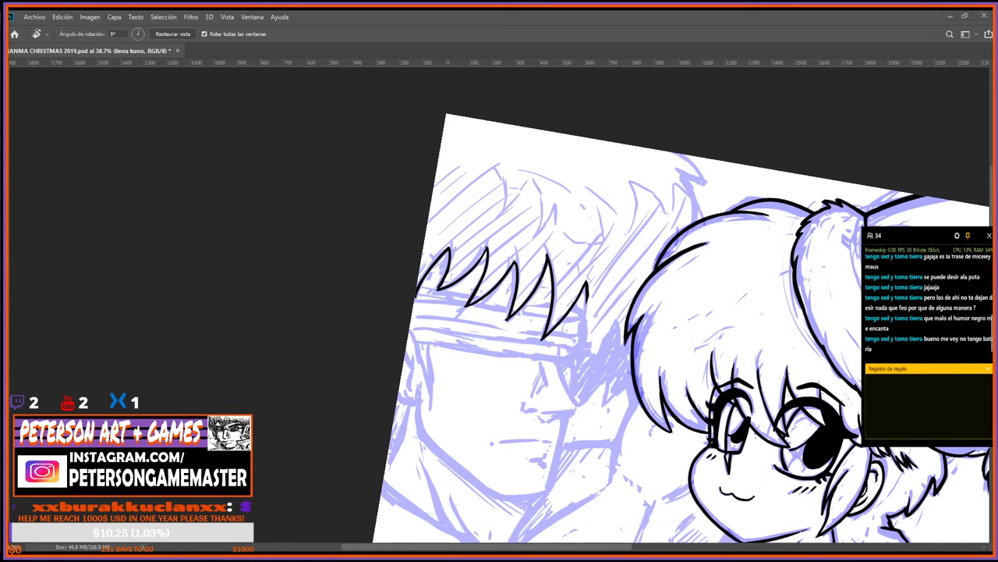
{"action": "key", "text": "Escape"}
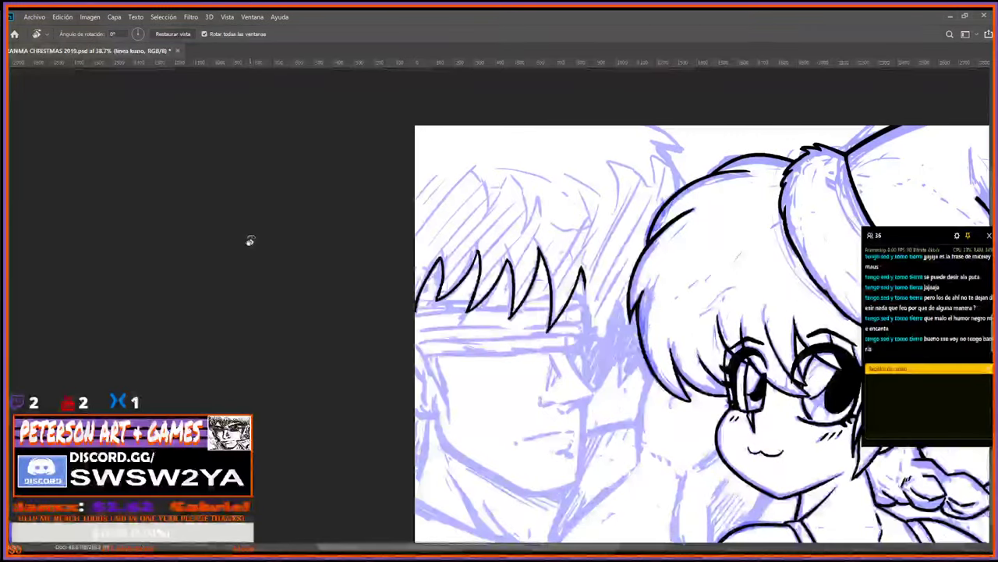
Open the MUERDAGO_-_FC2_-_SFW.PNG image and examine the coloured Ranma drawing, both close up and as a whole.
{"action": "scroll", "coordinate": [250, 241], "scroll_direction": "down", "scroll_amount": 4}
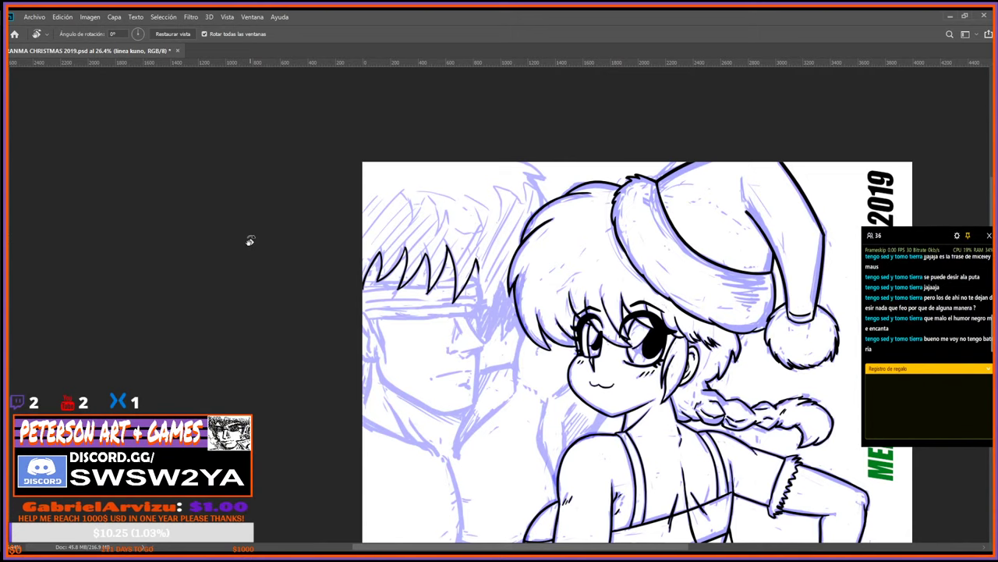
{"action": "scroll", "coordinate": [248, 241], "scroll_direction": "down", "scroll_amount": 2}
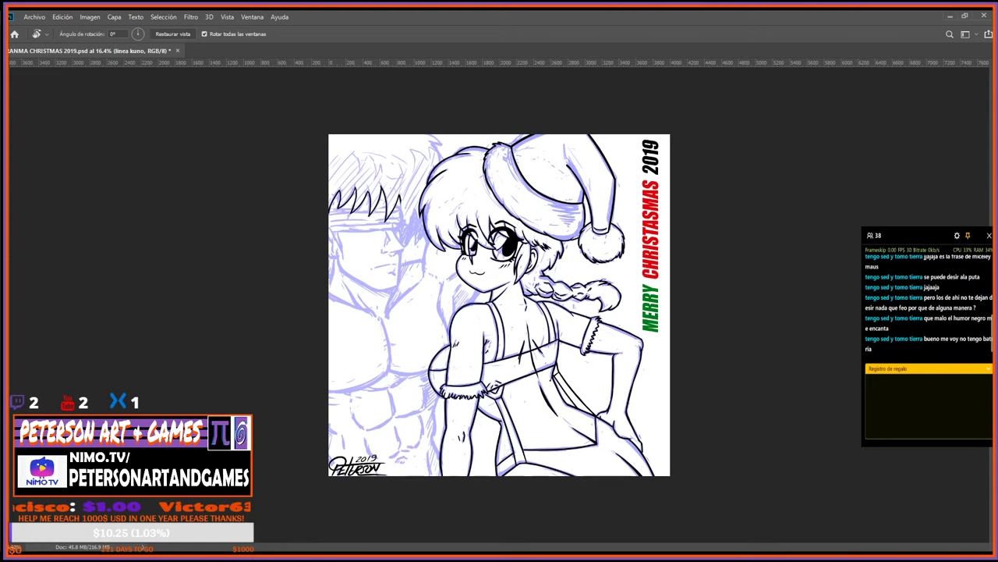
{"action": "key", "text": "i"}
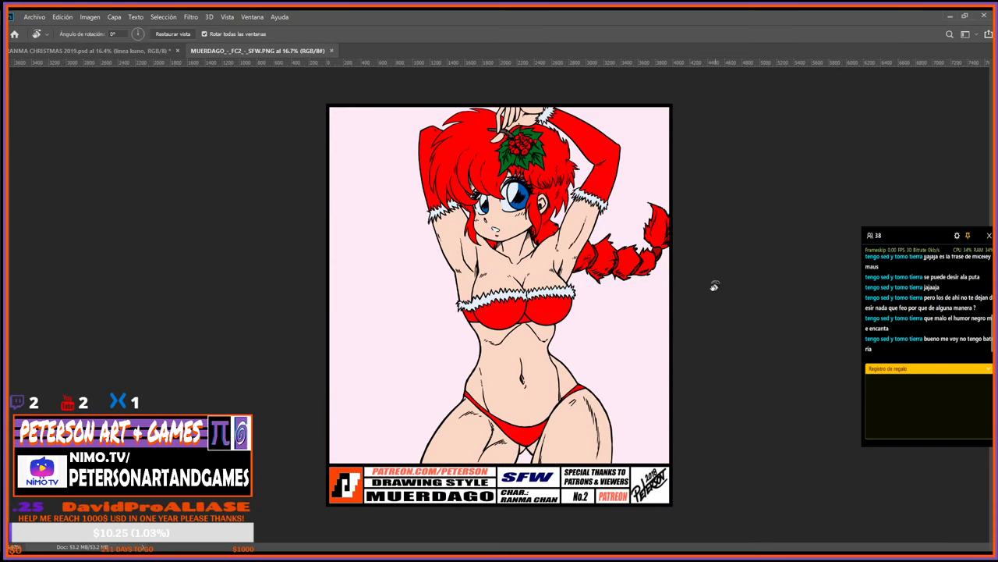
{"action": "scroll", "coordinate": [568, 165], "scroll_direction": "up", "scroll_amount": 4}
{"action": "scroll", "coordinate": [568, 165], "scroll_direction": "down", "scroll_amount": 3}
{"action": "scroll", "coordinate": [549, 236], "scroll_direction": "up", "scroll_amount": 2}
{"action": "scroll", "coordinate": [548, 235], "scroll_direction": "down", "scroll_amount": 2}
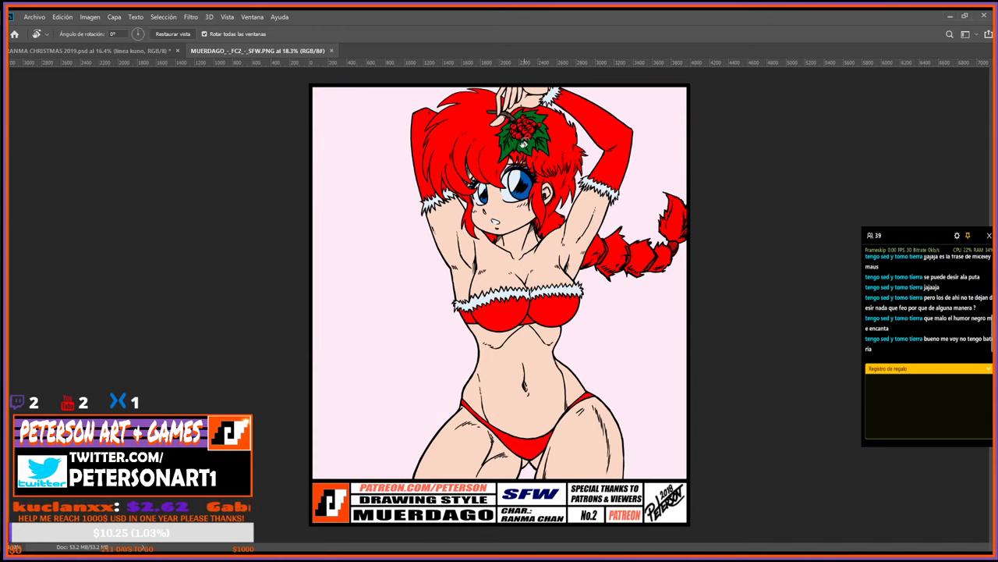
{"action": "scroll", "coordinate": [525, 143], "scroll_direction": "up", "scroll_amount": 5}
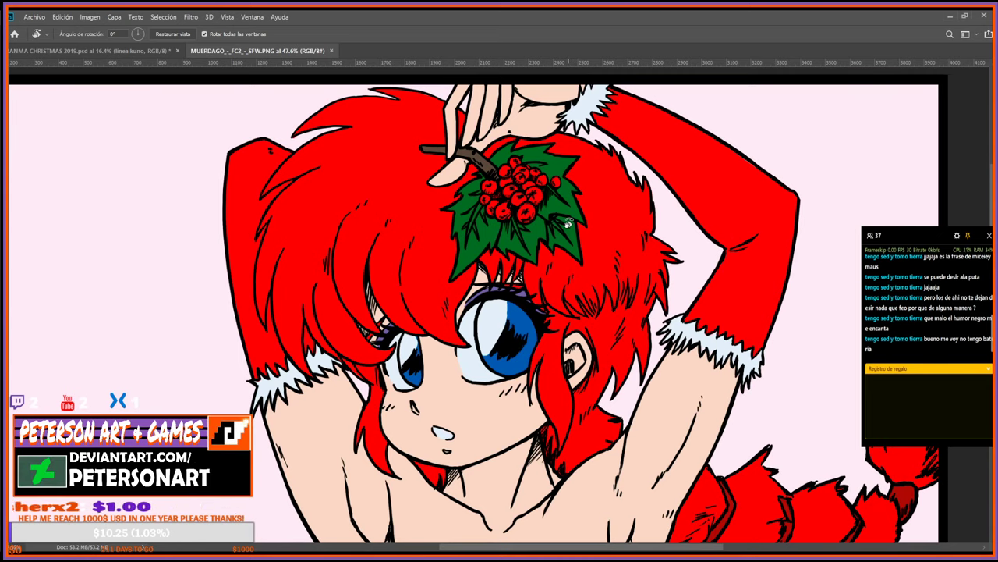
{"action": "scroll", "coordinate": [520, 153], "scroll_direction": "up", "scroll_amount": 3}
{"action": "scroll", "coordinate": [520, 154], "scroll_direction": "down", "scroll_amount": 5}
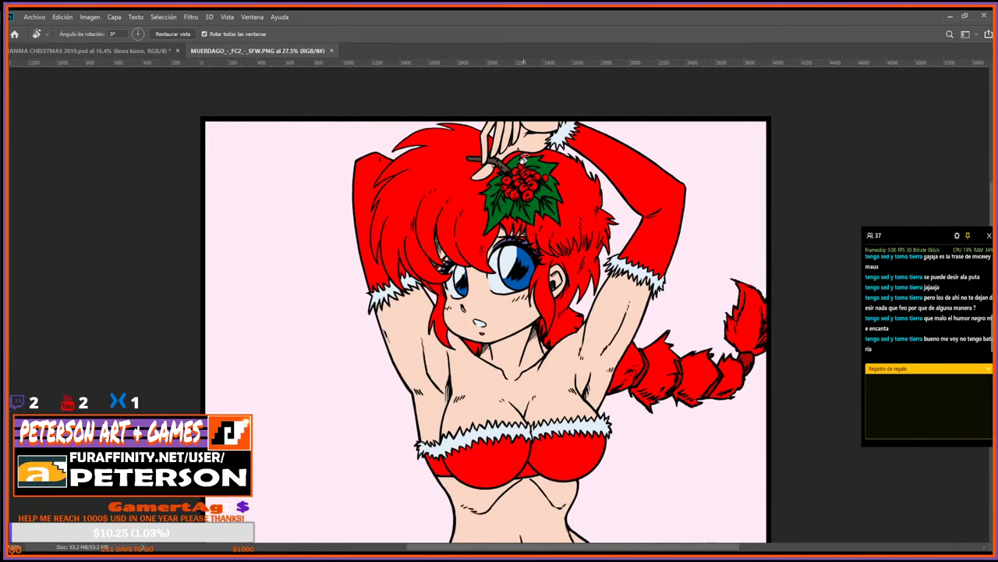
{"action": "scroll", "coordinate": [521, 154], "scroll_direction": "down", "scroll_amount": 3}
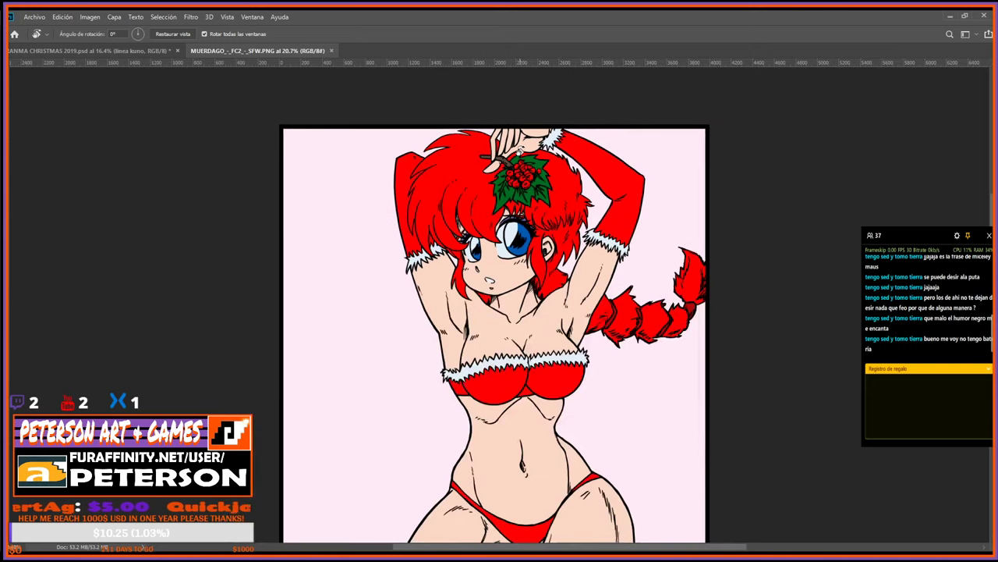
{"action": "scroll", "coordinate": [658, 154], "scroll_direction": "up", "scroll_amount": 1}
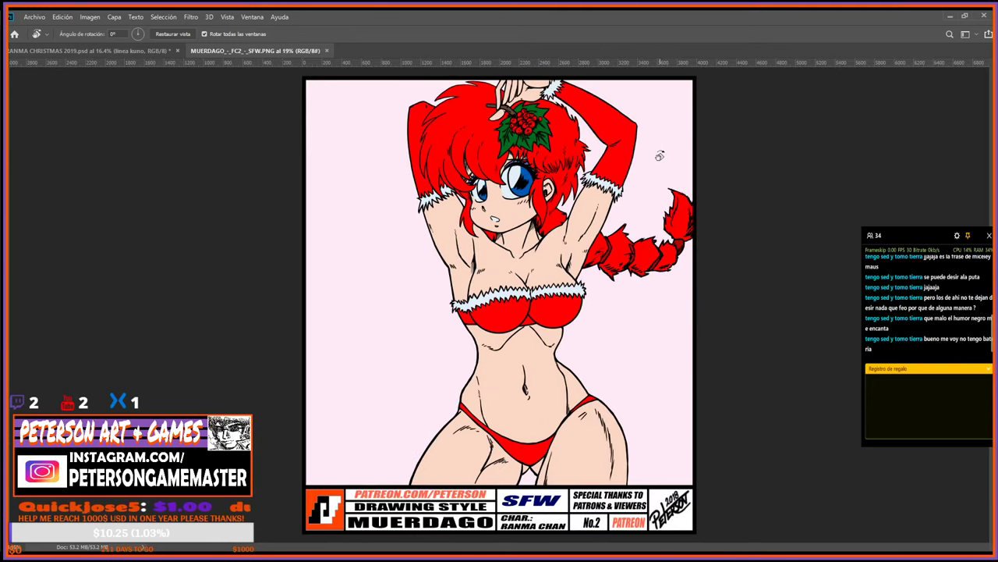
{"action": "scroll", "coordinate": [657, 151], "scroll_direction": "up", "scroll_amount": 1}
{"action": "scroll", "coordinate": [657, 145], "scroll_direction": "down", "scroll_amount": 1}
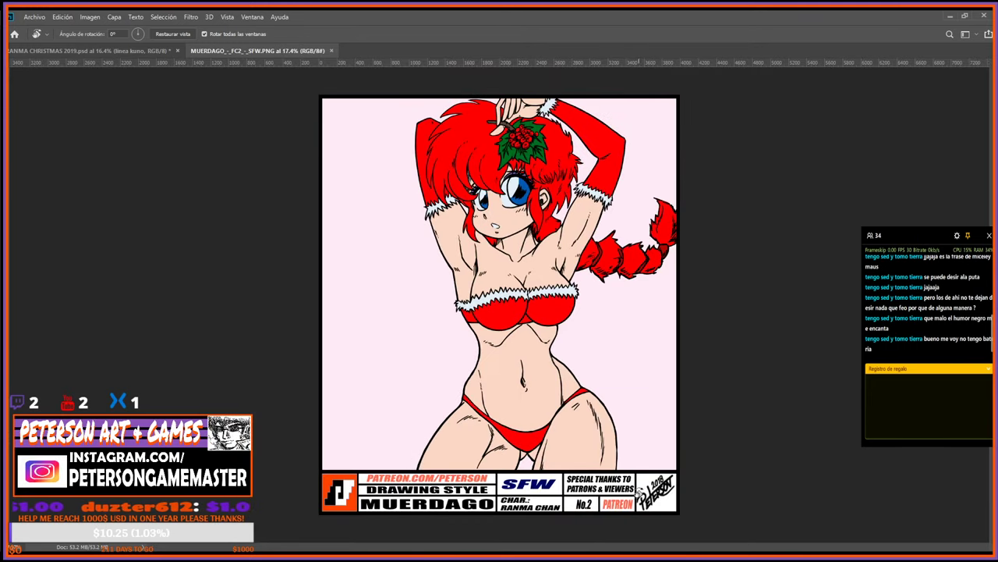
{"action": "scroll", "coordinate": [695, 418], "scroll_direction": "up", "scroll_amount": 1}
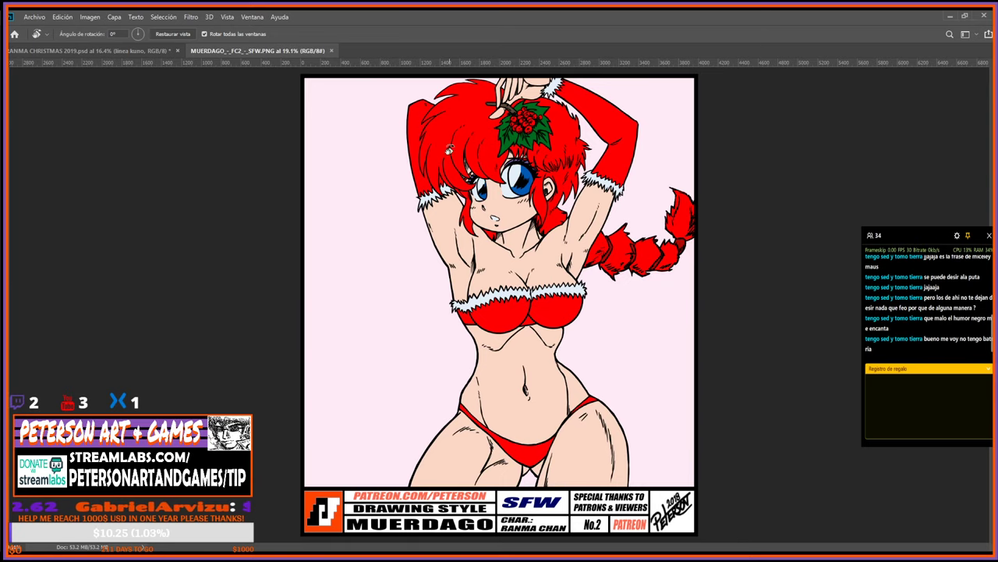
{"action": "scroll", "coordinate": [613, 226], "scroll_direction": "up", "scroll_amount": 1}
{"action": "scroll", "coordinate": [612, 225], "scroll_direction": "down", "scroll_amount": 1}
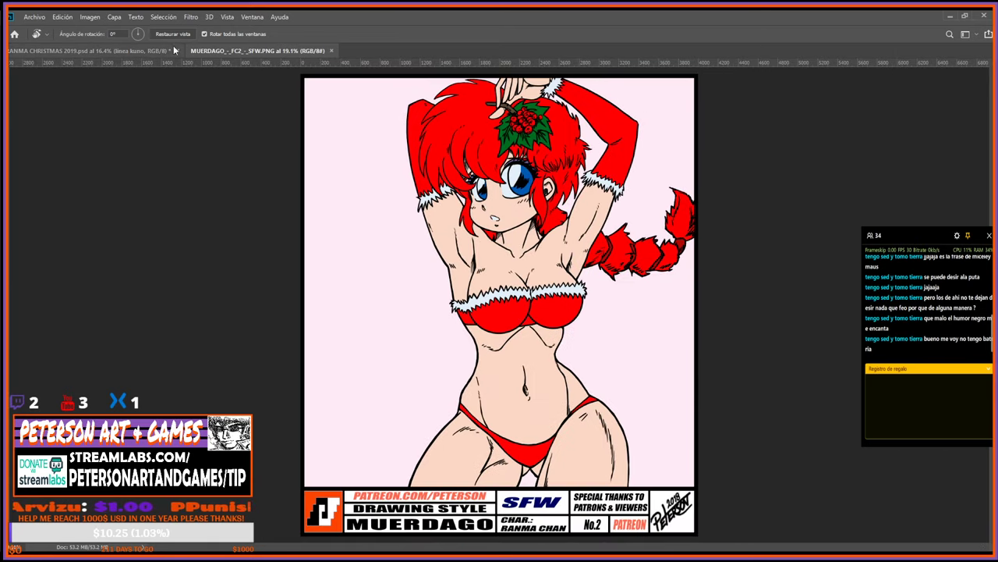
Close the MUERDAGO_-_FC2_-_SFW.PNG document and return to RANMA CHRISTMAS 2019.psd.
{"action": "left_click", "coordinate": [114, 49]}
{"action": "left_click", "coordinate": [323, 54]}
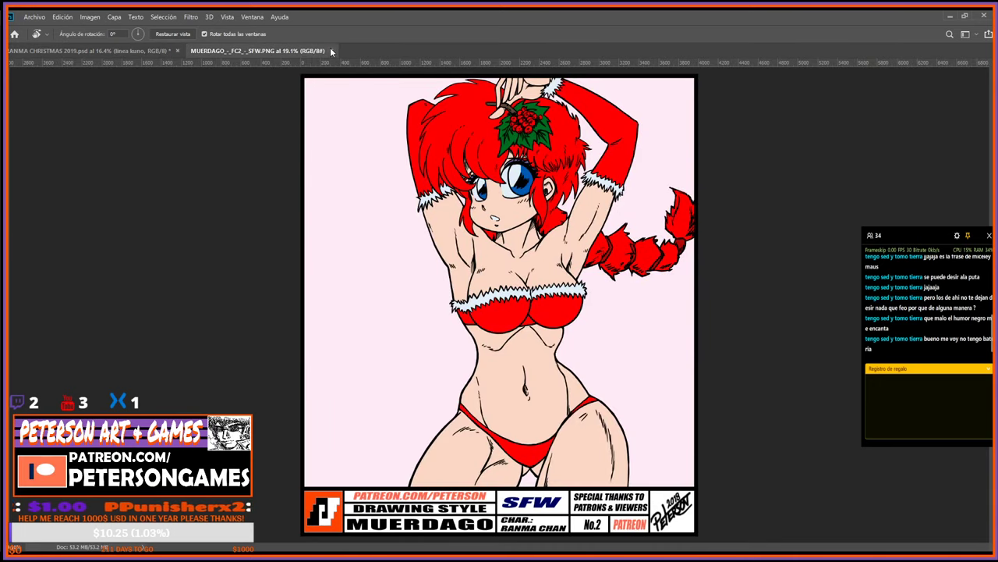
{"action": "left_click", "coordinate": [331, 51]}
Ink the short outer edge of Kuno's last fringe lock, down from its tip toward the headband.
{"action": "scroll", "coordinate": [501, 289], "scroll_direction": "down", "scroll_amount": 3}
{"action": "scroll", "coordinate": [501, 289], "scroll_direction": "up", "scroll_amount": 5}
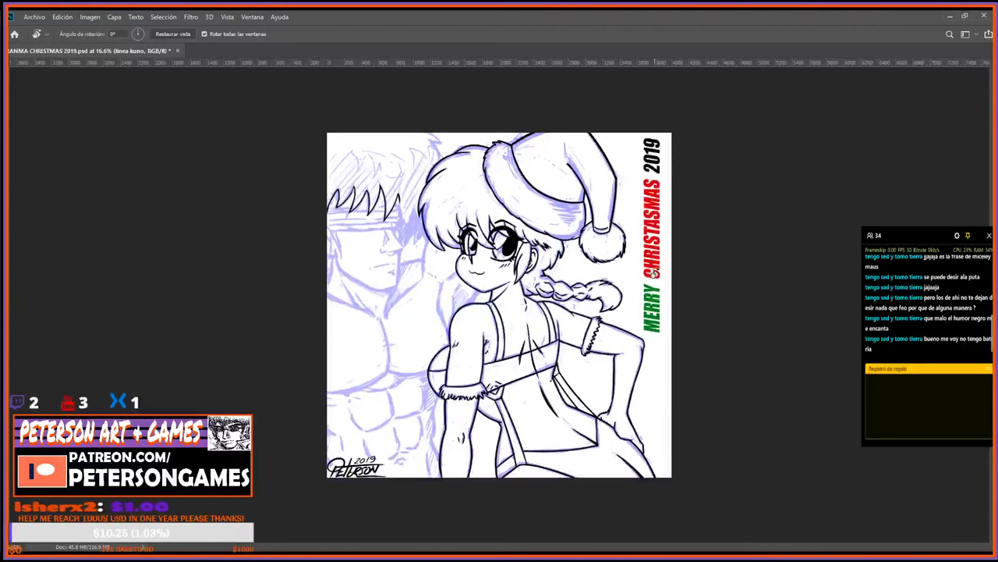
{"action": "scroll", "coordinate": [312, 155], "scroll_direction": "up", "scroll_amount": 2}
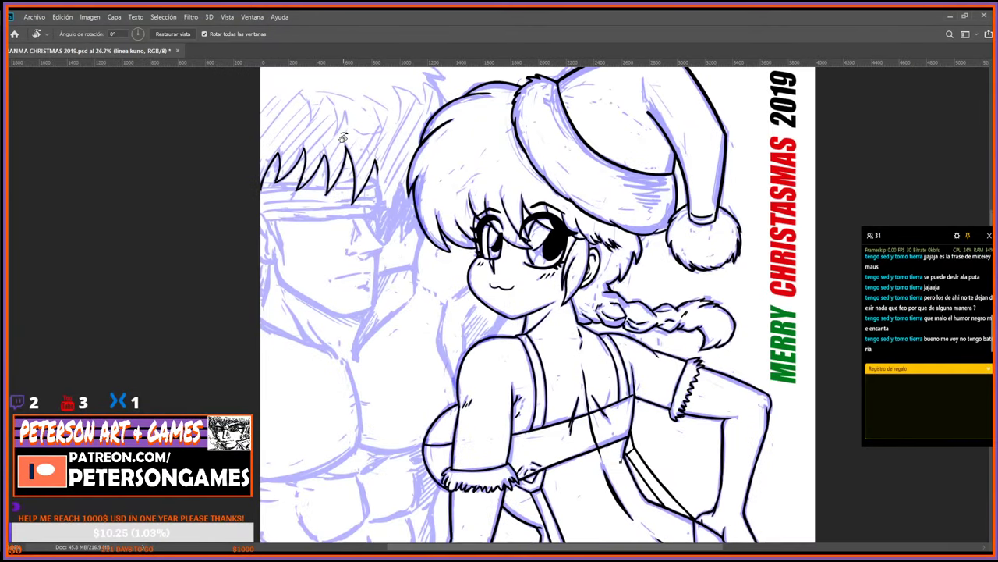
{"action": "scroll", "coordinate": [343, 138], "scroll_direction": "up", "scroll_amount": 1}
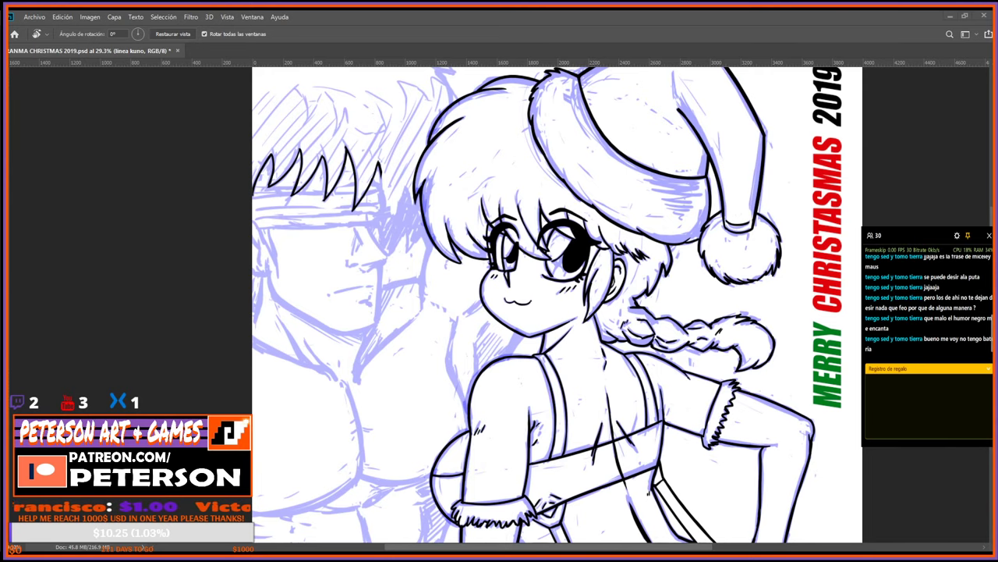
{"action": "key", "text": "z"}
{"action": "left_click_drag", "start_coordinate": [375, 191], "coordinate": [387, 192]}
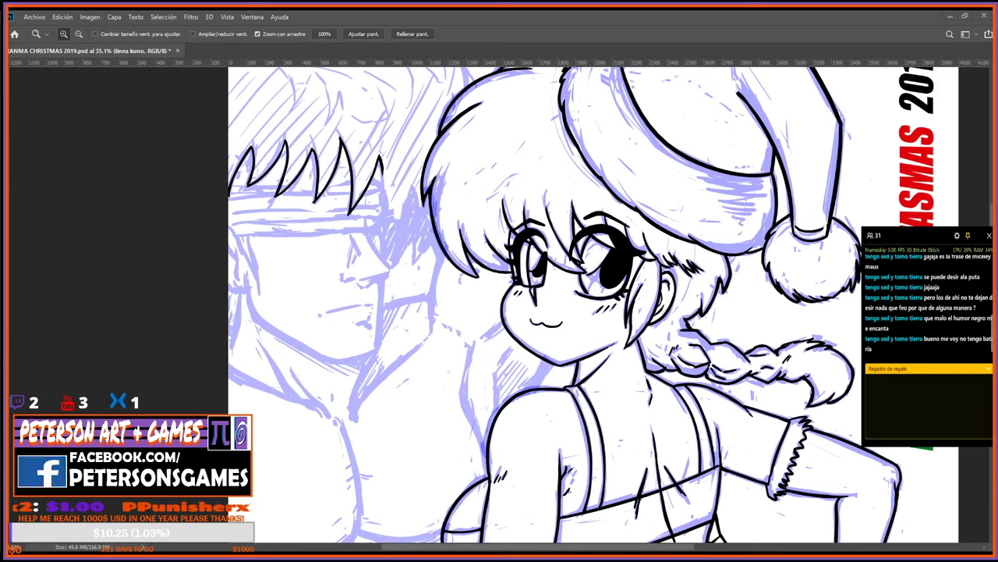
{"action": "scroll", "coordinate": [414, 134], "scroll_direction": "up", "scroll_amount": 2}
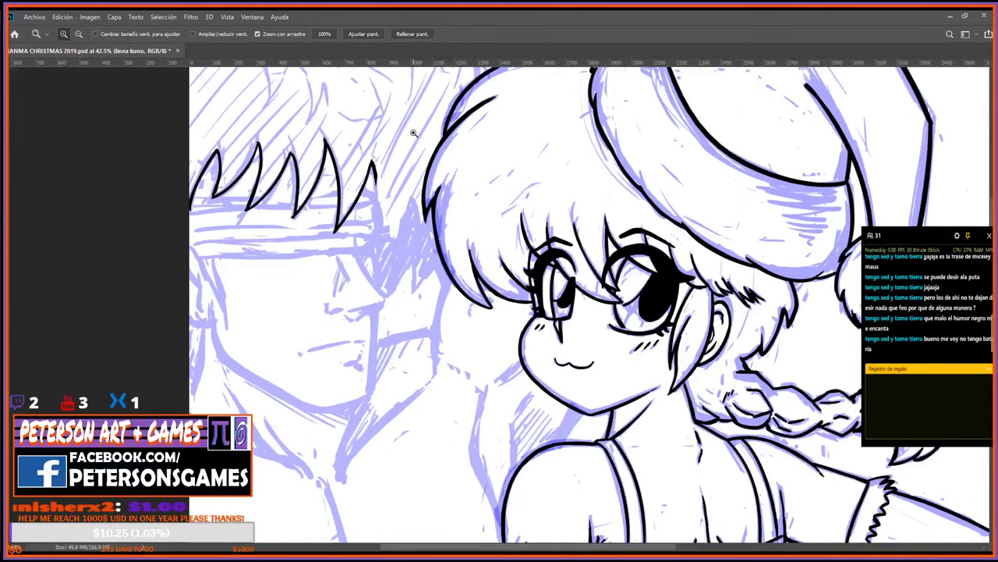
{"action": "left_click_drag", "start_coordinate": [370, 167], "coordinate": [368, 204]}
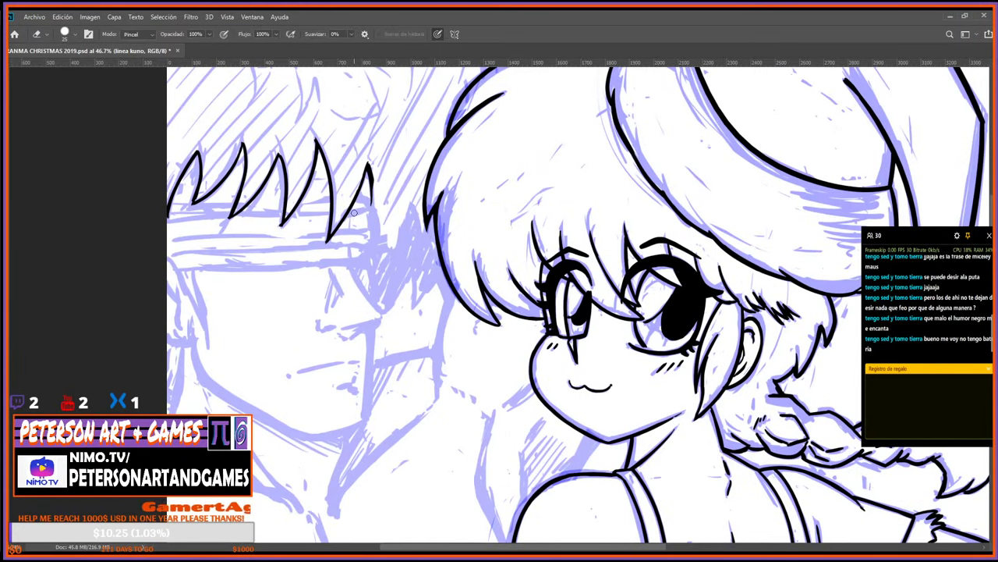
Extend the tip of Kuno's long fringe lock down to the headband's lower edge and trim it to a sharp point.
{"action": "key", "text": "e"}
{"action": "key", "text": "b"}
{"action": "left_click_drag", "start_coordinate": [342, 206], "coordinate": [326, 270]}
{"action": "left_click_drag", "start_coordinate": [345, 214], "coordinate": [331, 273]}
{"action": "key", "text": "e"}
{"action": "key", "text": "b"}
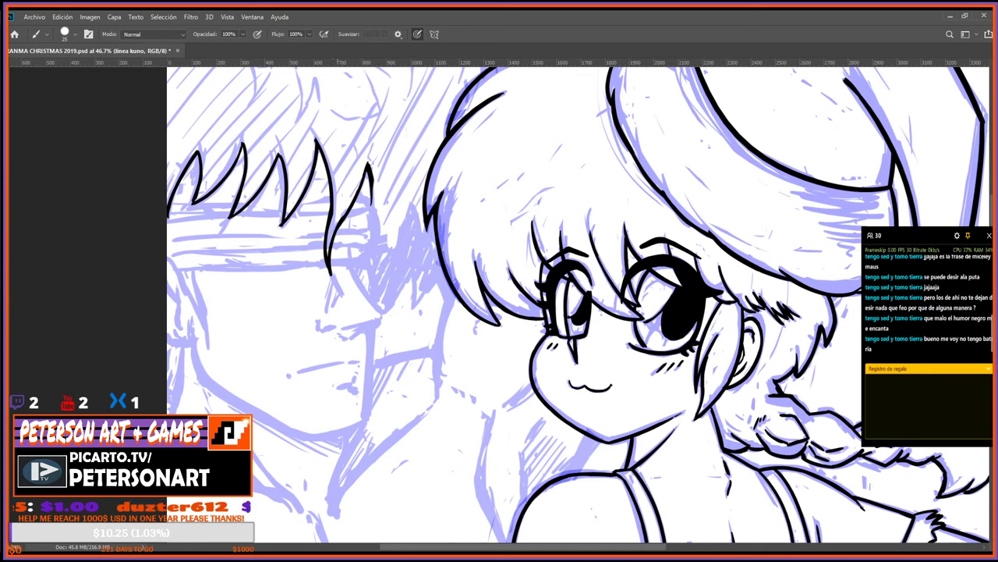
{"action": "key", "text": "e"}
{"action": "key", "text": "b"}
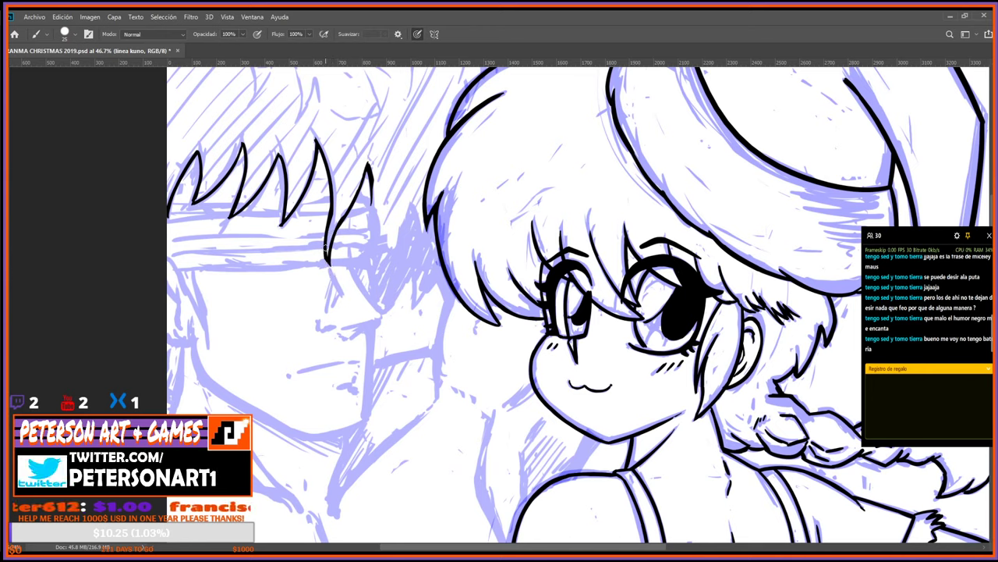
{"action": "left_click_drag", "start_coordinate": [327, 251], "coordinate": [330, 268]}
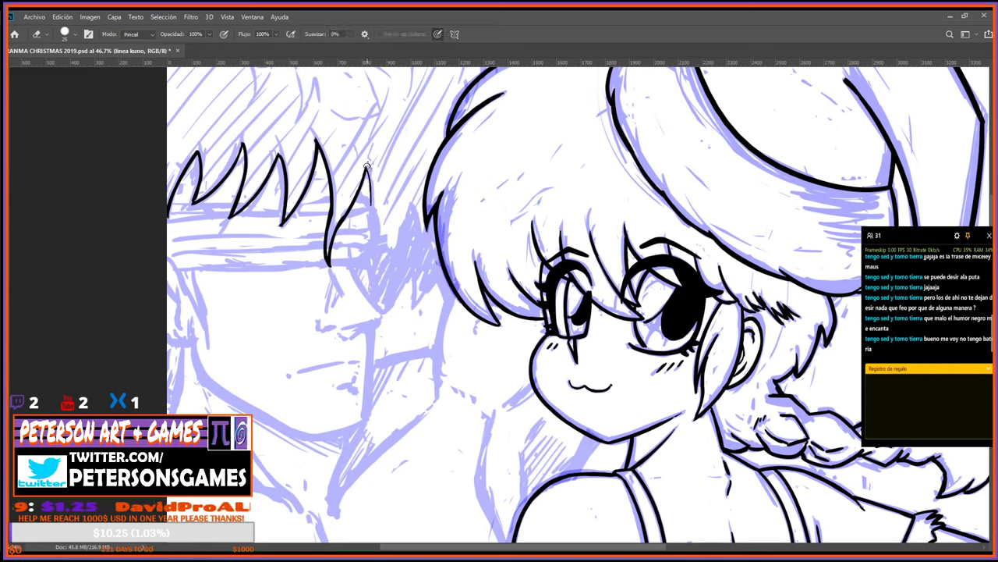
Ink the outer edge of Kuno's last fringe lock across the headband and outline a small pointed lock beside it.
{"action": "left_click_drag", "start_coordinate": [365, 170], "coordinate": [364, 261]}
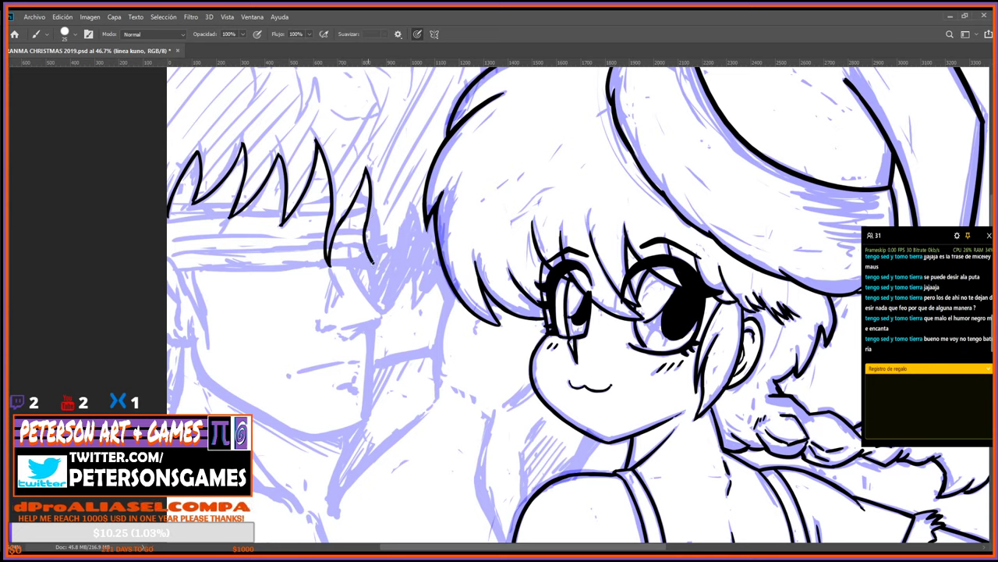
{"action": "key", "text": "e"}
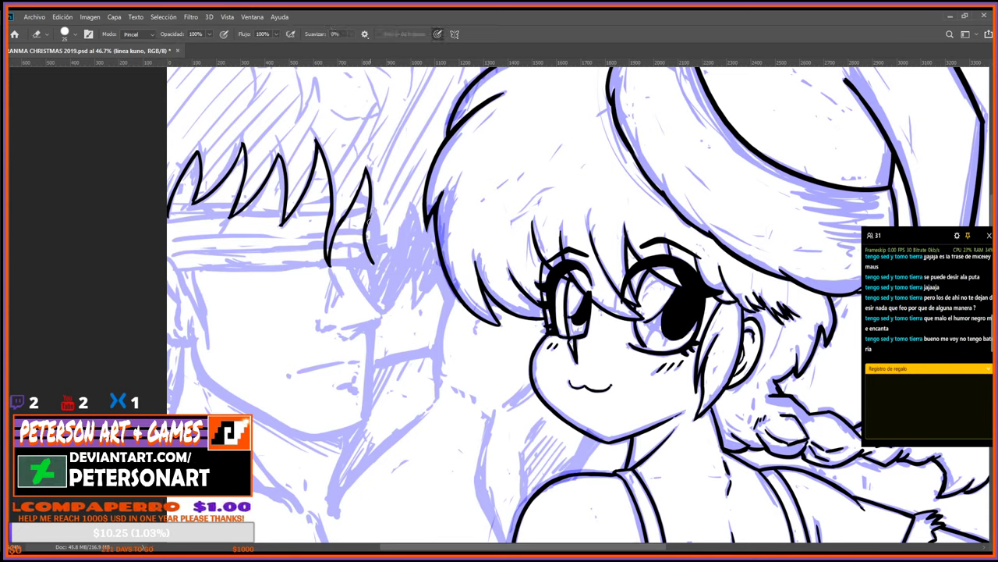
{"action": "left_click_drag", "start_coordinate": [367, 234], "coordinate": [368, 214]}
{"action": "key", "text": "b"}
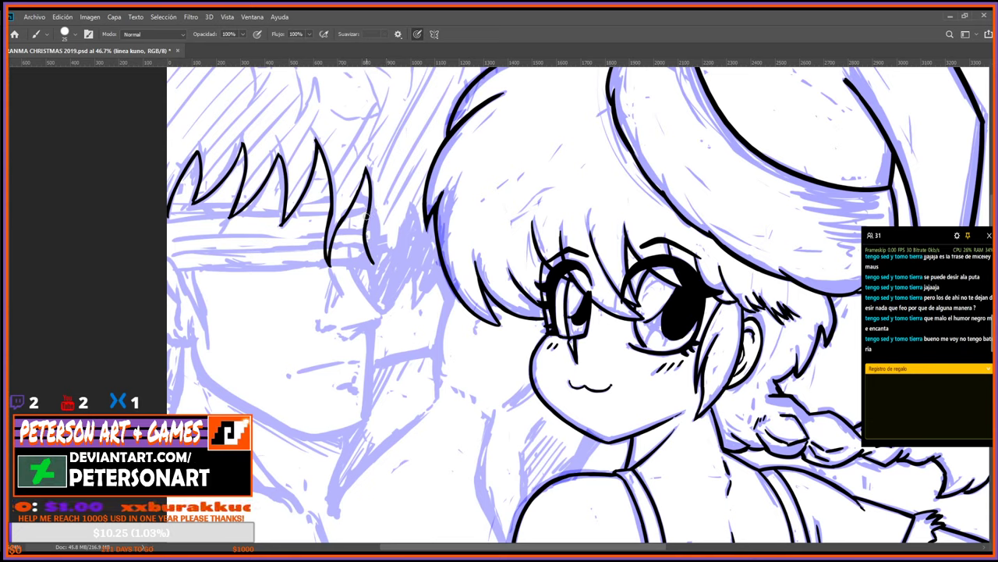
{"action": "mouse_move", "coordinate": [374, 267]}
{"action": "left_mouse_down"}
{"action": "mouse_move", "coordinate": [379, 211]}
{"action": "mouse_move", "coordinate": [377, 276]}
{"action": "left_mouse_up"}
{"action": "key", "text": "ctrl+z"}
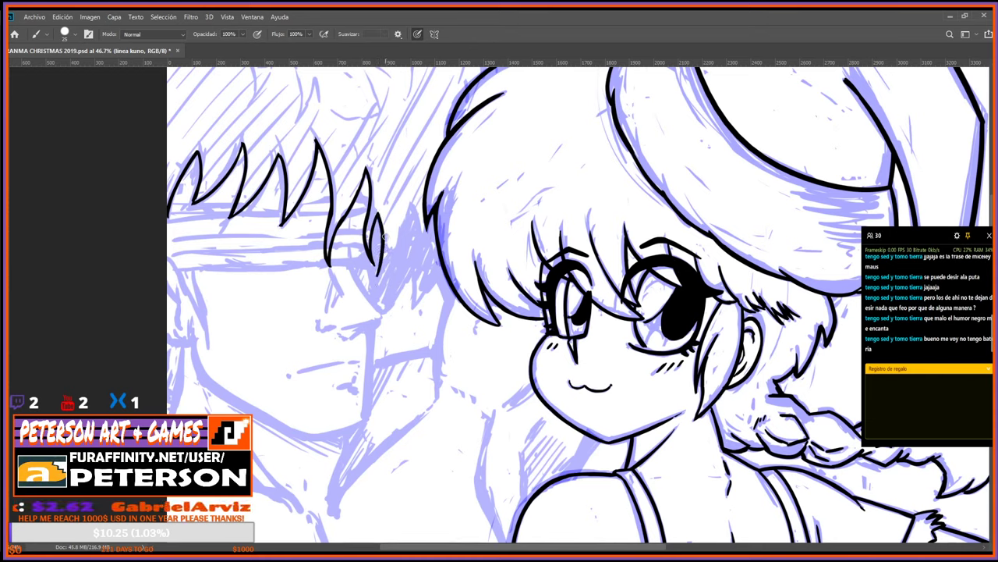
{"action": "left_click_drag", "start_coordinate": [378, 210], "coordinate": [381, 229]}
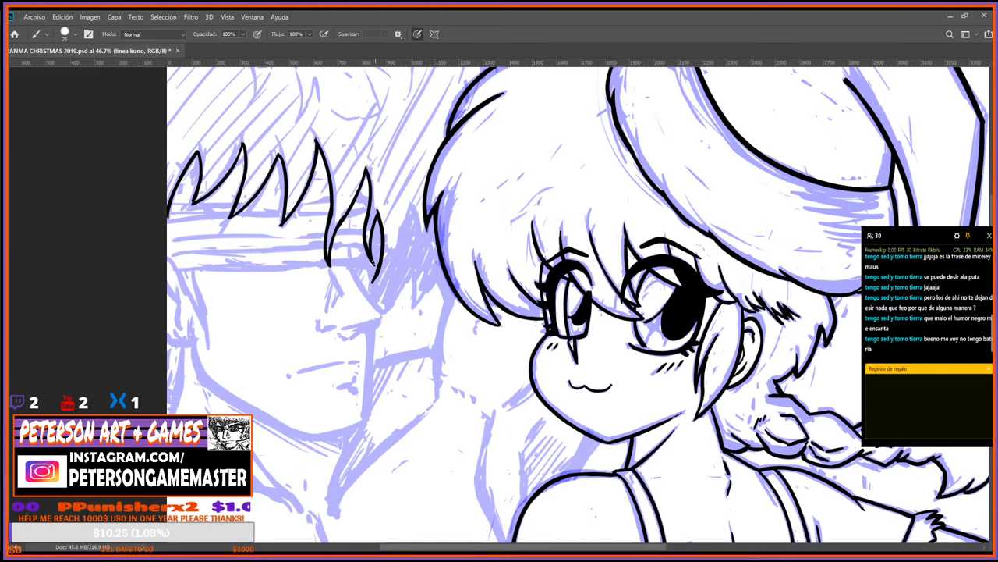
Ink the lower edge of Kuno's headband as one long straight line running from the fringe tips toward the canvas border.
{"action": "key", "text": "r"}
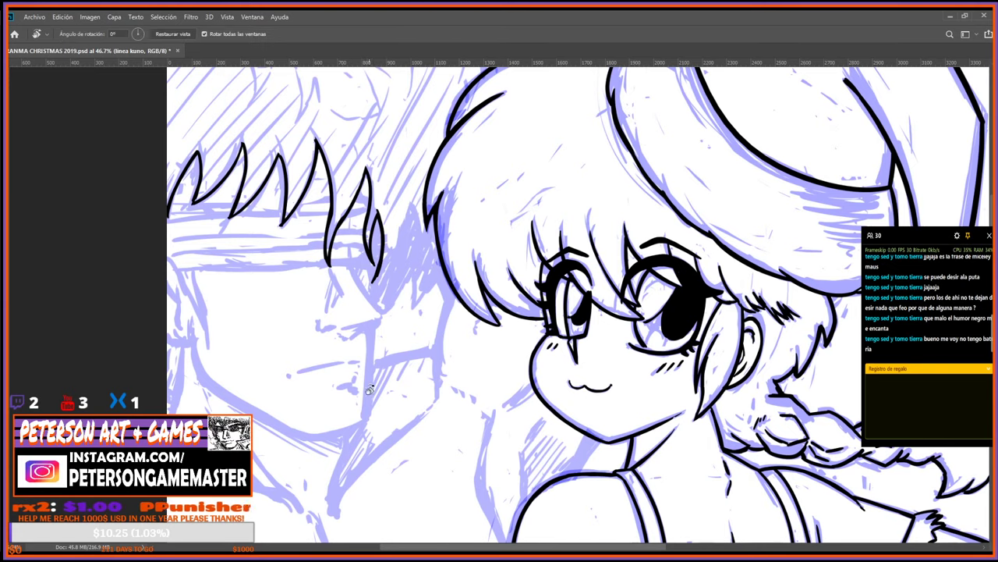
{"action": "left_click_drag", "start_coordinate": [360, 269], "coordinate": [473, 368]}
{"action": "key", "text": "b"}
{"action": "mouse_move", "coordinate": [401, 398]}
{"action": "left_mouse_down"}
{"action": "mouse_move", "coordinate": [371, 451]}
{"action": "mouse_move", "coordinate": [390, 468]}
{"action": "mouse_move", "coordinate": [417, 473]}
{"action": "mouse_move", "coordinate": [577, 433]}
{"action": "left_mouse_up"}
{"action": "key", "text": "r"}
{"action": "key", "text": "b"}
{"action": "mouse_move", "coordinate": [499, 316]}
{"action": "left_mouse_down"}
{"action": "mouse_move", "coordinate": [553, 300]}
{"action": "mouse_move", "coordinate": [626, 188]}
{"action": "left_mouse_up"}
{"action": "key", "text": "ctrl+z"}
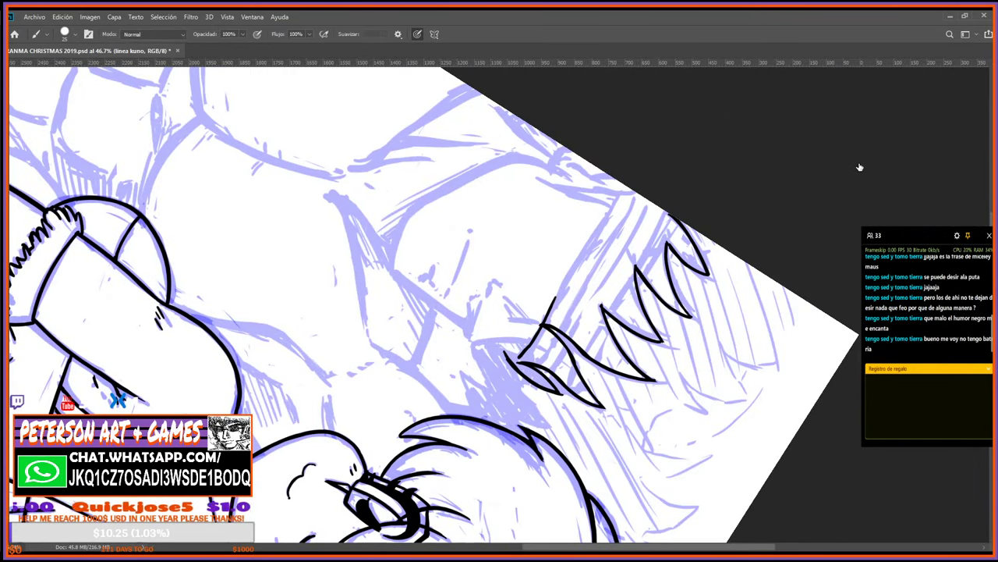
{"action": "mouse_move", "coordinate": [549, 309]}
{"action": "left_mouse_down"}
{"action": "mouse_move", "coordinate": [641, 169]}
{"action": "mouse_move", "coordinate": [622, 197]}
{"action": "left_mouse_up"}
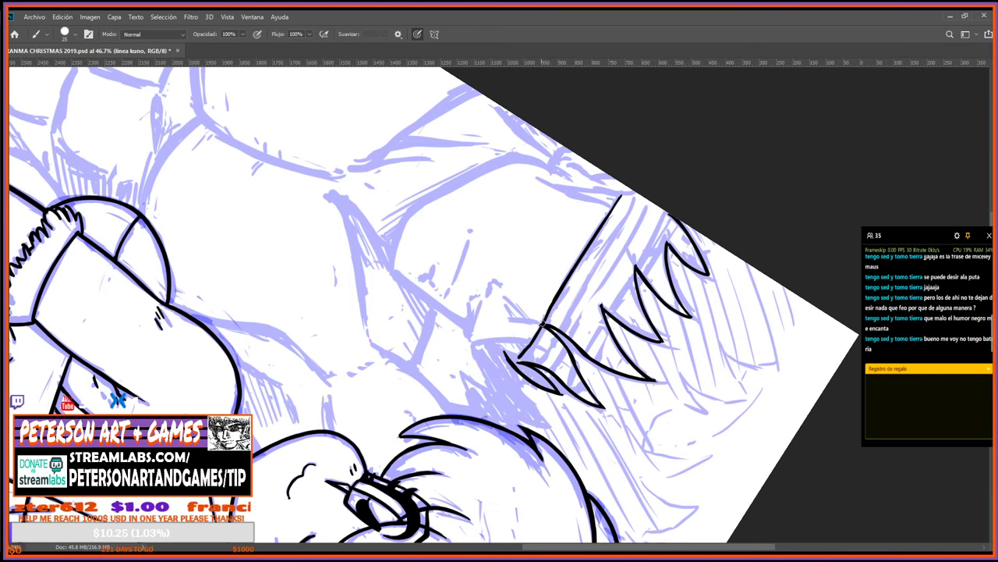
Ink the jagged hair tips between Kuno's headband and Ranma's hair.
{"action": "key", "text": "r"}
{"action": "left_click_drag", "start_coordinate": [570, 441], "coordinate": [558, 307]}
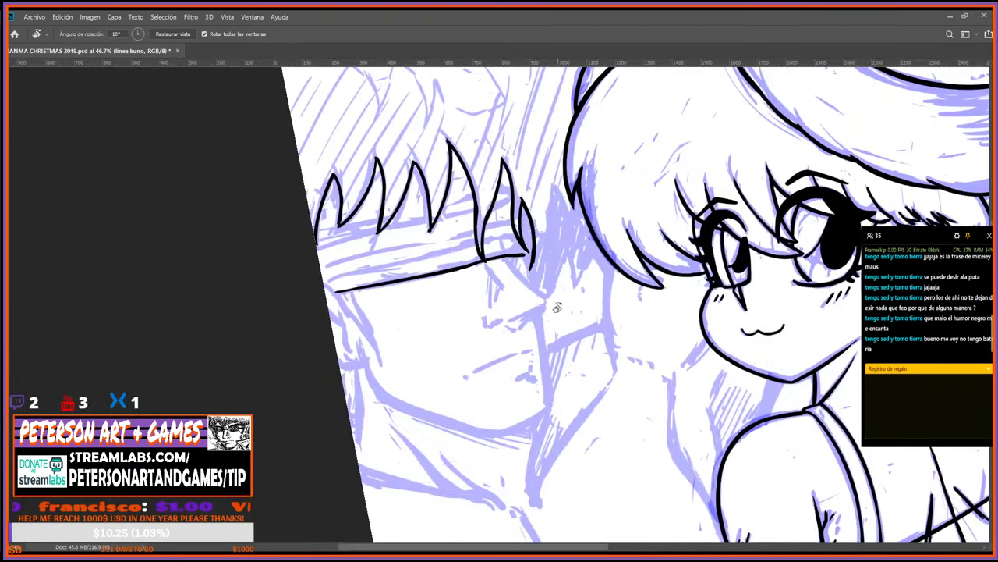
{"action": "key", "text": "b"}
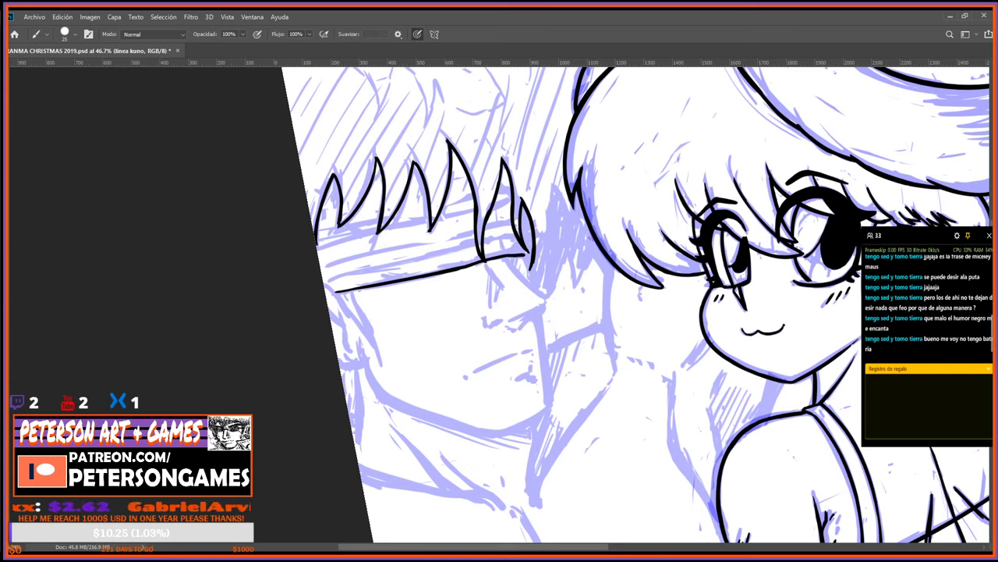
{"action": "left_click_drag", "start_coordinate": [546, 295], "coordinate": [566, 250]}
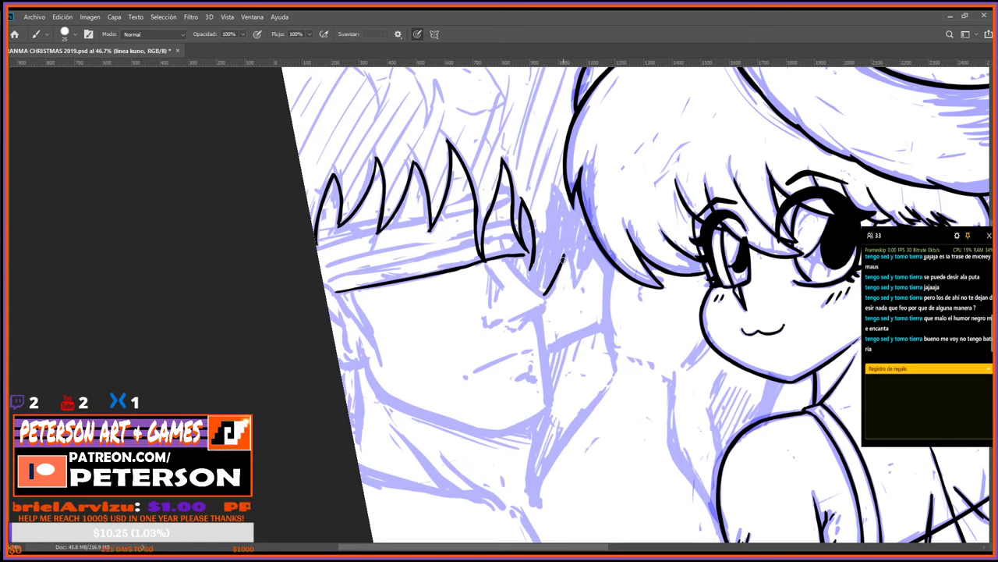
{"action": "mouse_move", "coordinate": [565, 256]}
{"action": "left_mouse_down"}
{"action": "mouse_move", "coordinate": [567, 279]}
{"action": "mouse_move", "coordinate": [581, 250]}
{"action": "mouse_move", "coordinate": [598, 251]}
{"action": "left_mouse_up"}
{"action": "left_click_drag", "start_coordinate": [595, 69], "coordinate": [573, 207]}
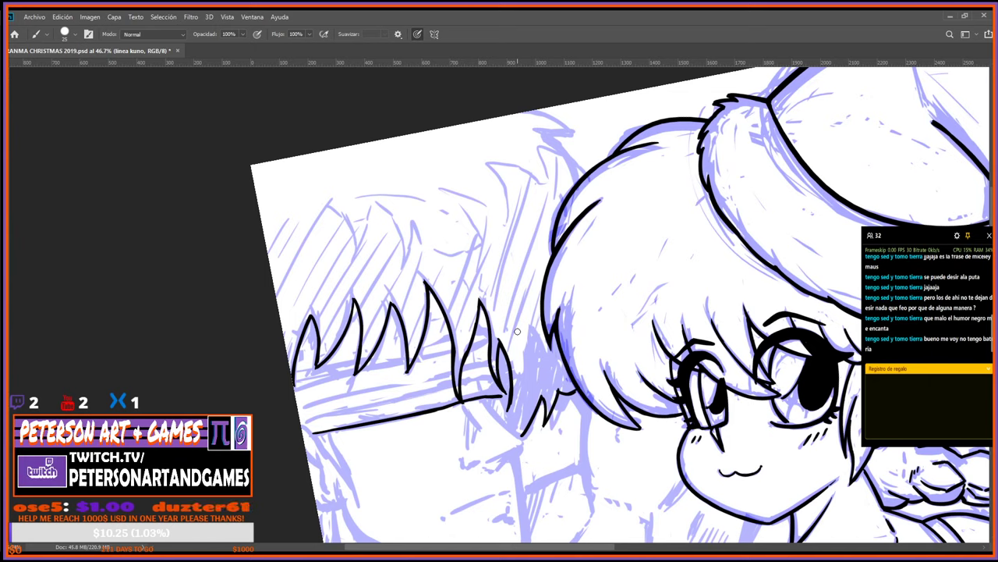
Erase the outer edge of Kuno's small side lock and redraw it with a wider curve.
{"action": "key", "text": "e"}
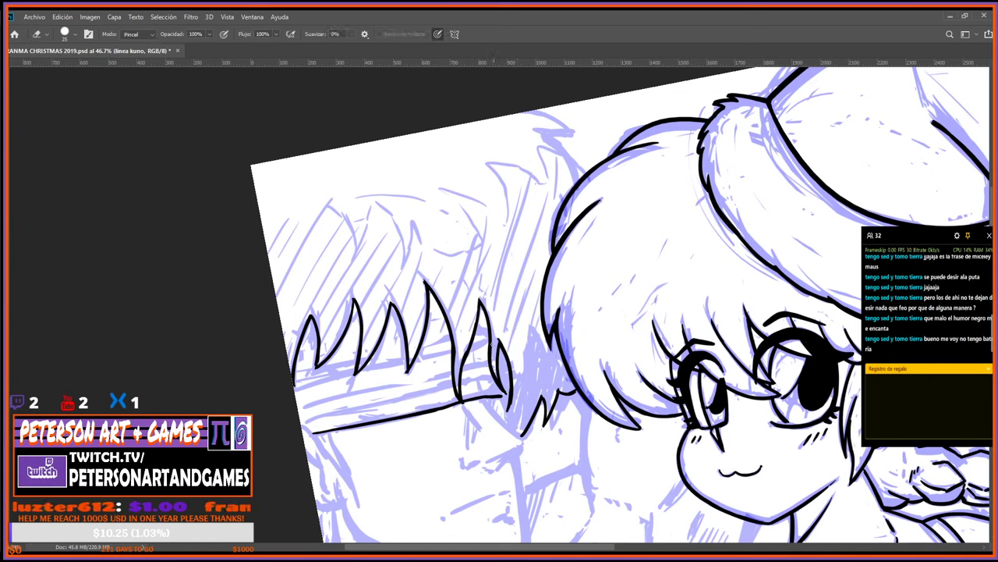
{"action": "left_click_drag", "start_coordinate": [500, 342], "coordinate": [510, 407]}
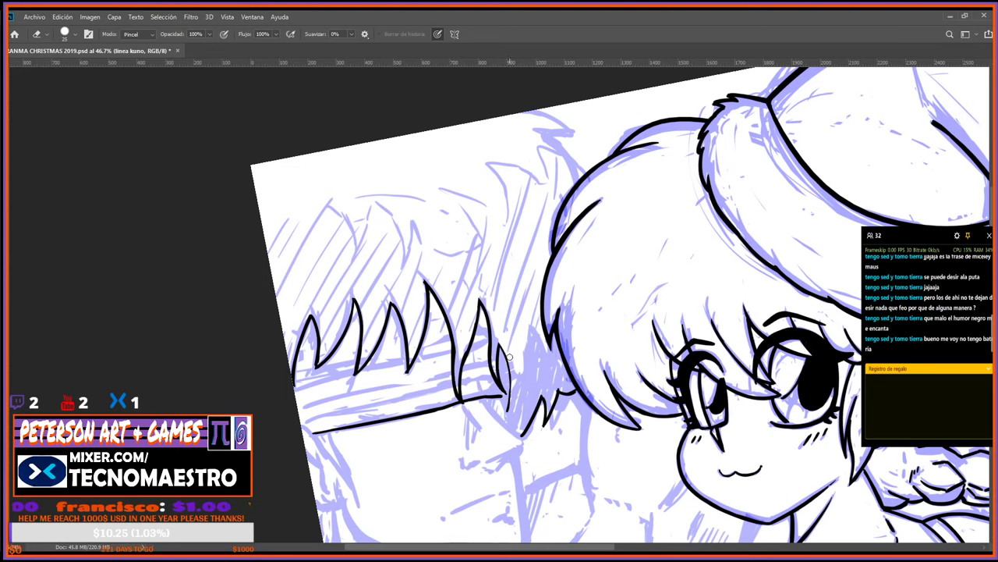
{"action": "left_click_drag", "start_coordinate": [500, 346], "coordinate": [511, 410]}
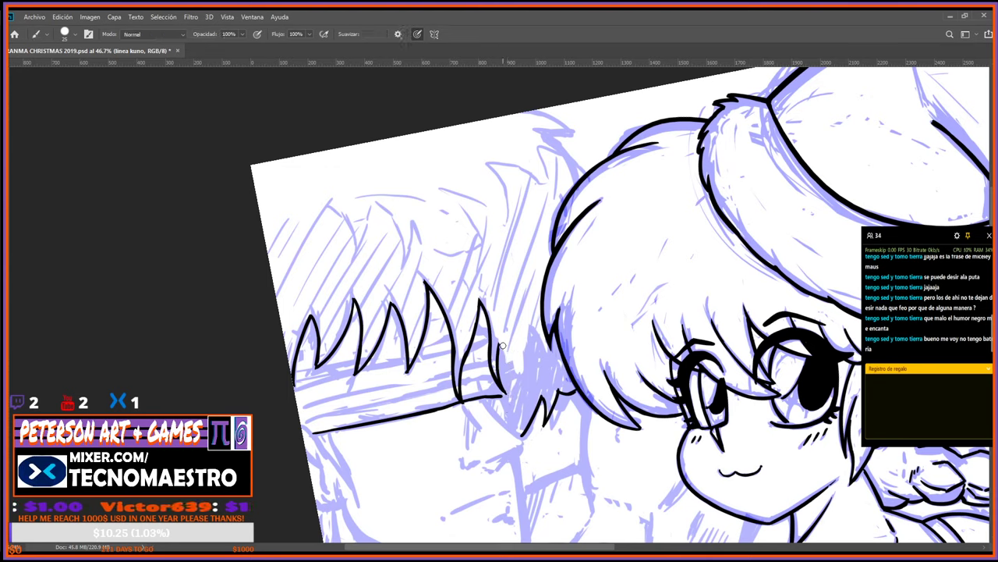
{"action": "key", "text": "b"}
{"action": "left_click_drag", "start_coordinate": [503, 346], "coordinate": [515, 396]}
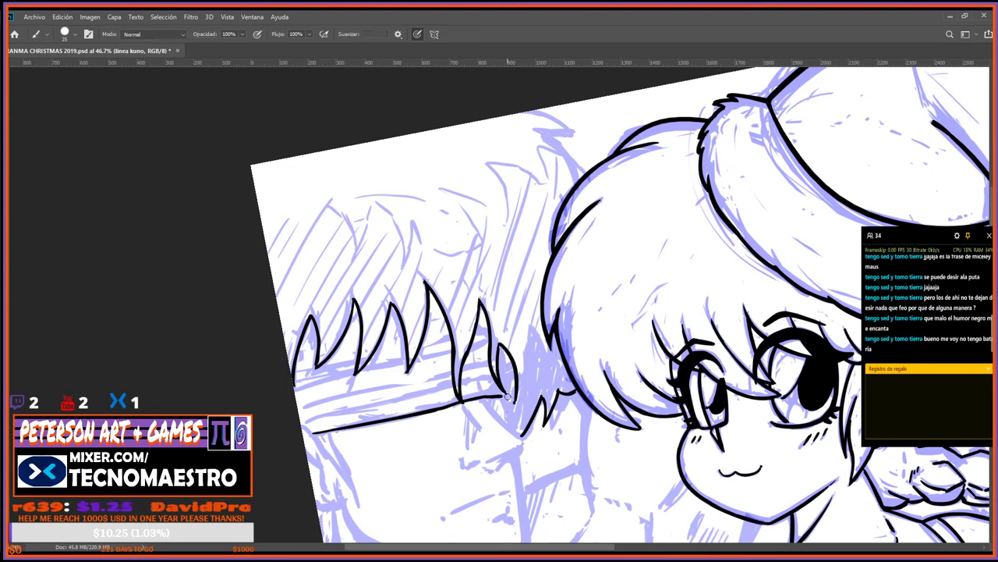
Ink the trim line inside Kuno's headband, parallel to its lower edge, including the bit showing through the small lock.
{"action": "key", "text": "r"}
{"action": "left_click_drag", "start_coordinate": [504, 394], "coordinate": [555, 369]}
{"action": "key", "text": "e"}
{"action": "key", "text": "b"}
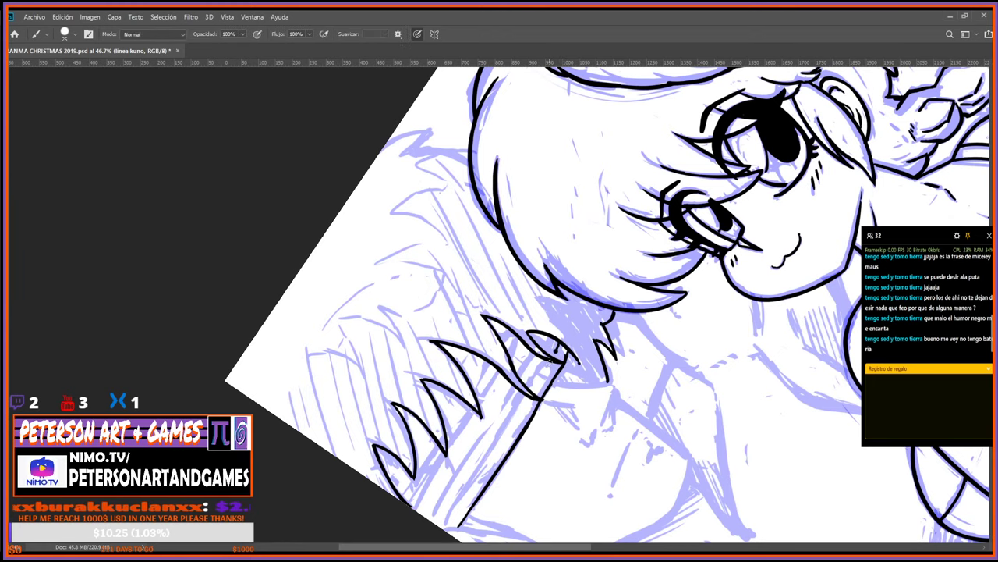
{"action": "mouse_move", "coordinate": [525, 395]}
{"action": "left_mouse_down"}
{"action": "mouse_move", "coordinate": [493, 451]}
{"action": "mouse_move", "coordinate": [590, 424]}
{"action": "mouse_move", "coordinate": [605, 408]}
{"action": "left_mouse_up"}
{"action": "key", "text": "r"}
{"action": "key", "text": "e"}
{"action": "key", "text": "b"}
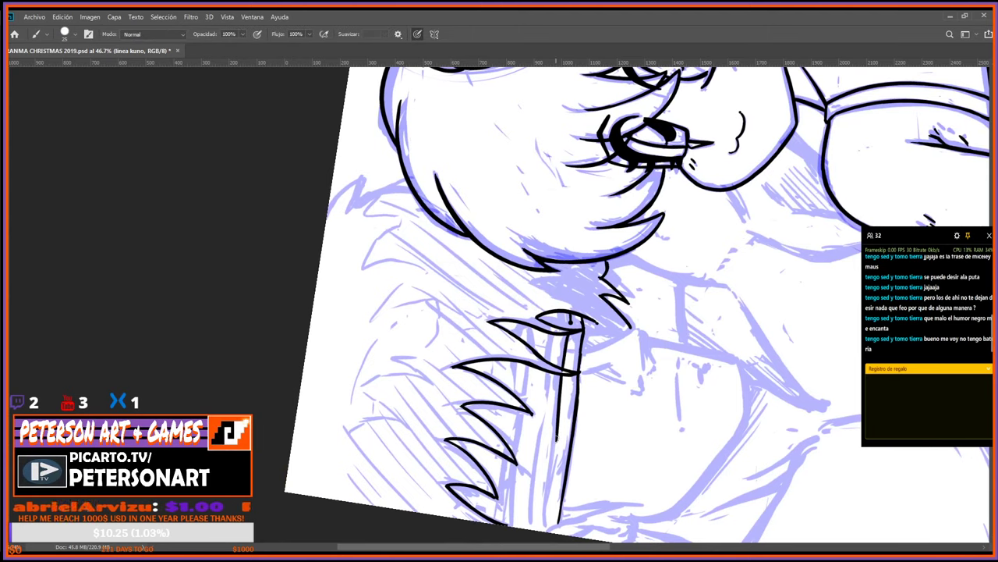
{"action": "left_click_drag", "start_coordinate": [559, 433], "coordinate": [544, 515]}
{"action": "key", "text": "e"}
{"action": "key", "text": "b"}
{"action": "left_click_drag", "start_coordinate": [550, 470], "coordinate": [543, 523]}
Ink the second trim line in segments between Kuno's fringe locks, cleaning up its ends around the small side lock.
{"action": "left_click_drag", "start_coordinate": [541, 433], "coordinate": [529, 518]}
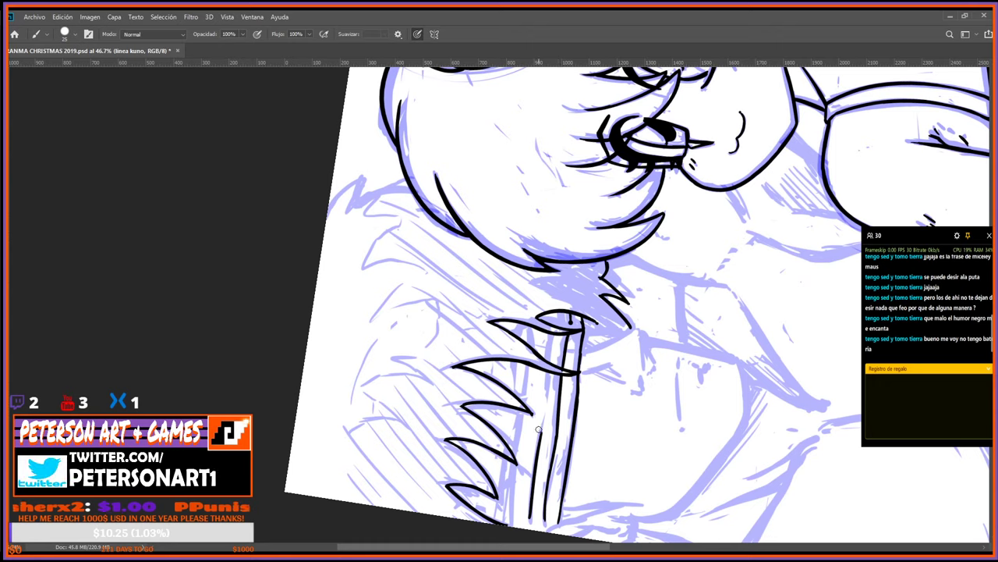
{"action": "key", "text": "e"}
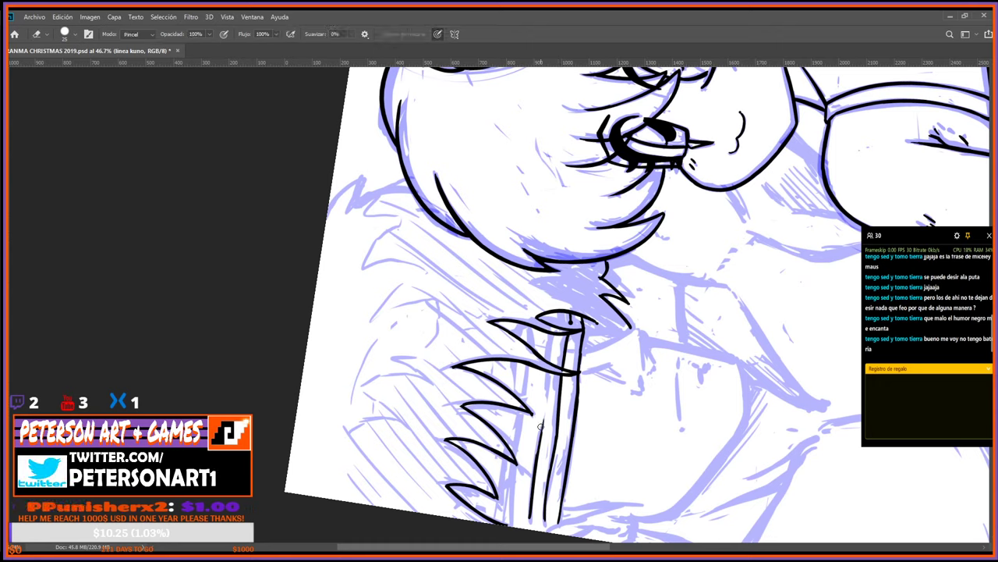
{"action": "key", "text": "b"}
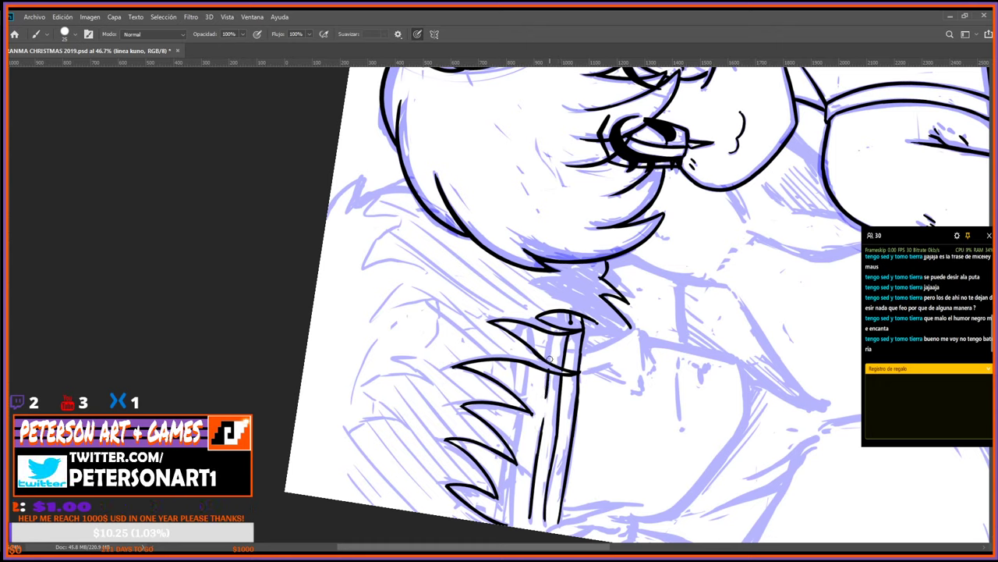
{"action": "key", "text": "e"}
{"action": "key", "text": "r"}
{"action": "mouse_move", "coordinate": [552, 367]}
{"action": "left_mouse_down"}
{"action": "mouse_move", "coordinate": [468, 372]}
{"action": "mouse_move", "coordinate": [434, 341]}
{"action": "left_mouse_up"}
{"action": "key", "text": "b"}
{"action": "key", "text": "e"}
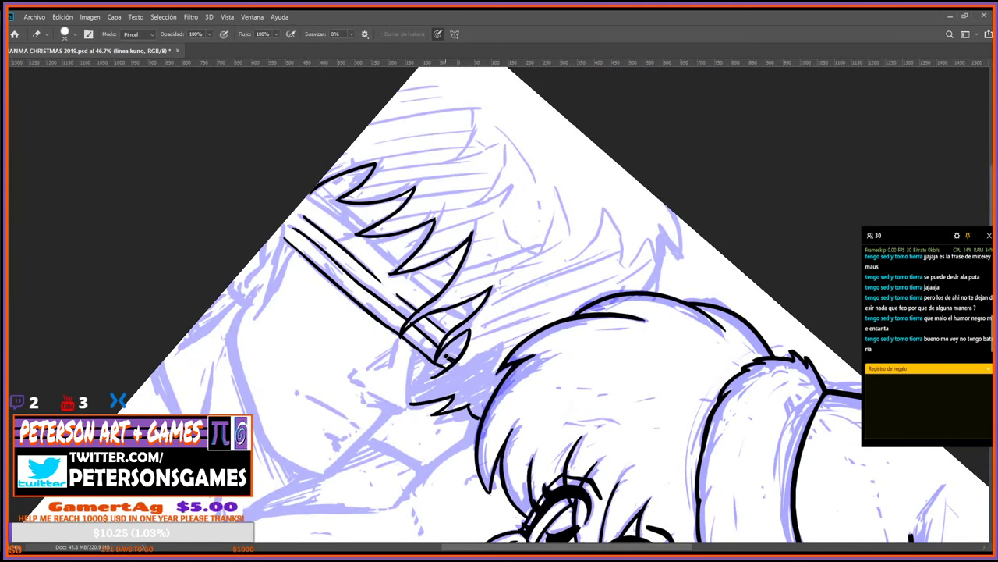
{"action": "key", "text": "b"}
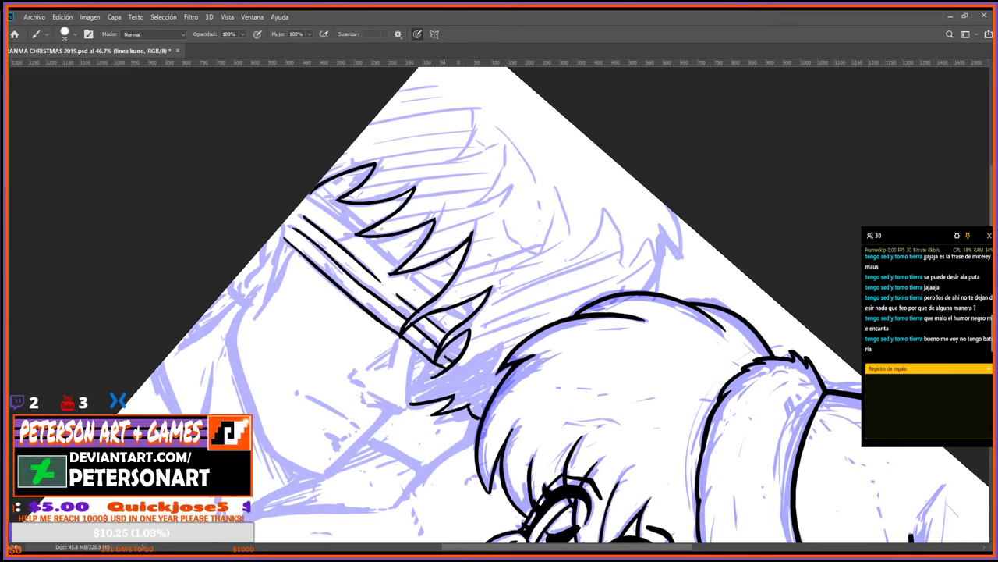
Ink the bridge of Kuno's nose from the headband out to the tip, plus the short strokes of its underside.
{"action": "key", "text": "r"}
{"action": "mouse_move", "coordinate": [459, 351]}
{"action": "left_mouse_down"}
{"action": "mouse_move", "coordinate": [538, 397]}
{"action": "mouse_move", "coordinate": [593, 335]}
{"action": "mouse_move", "coordinate": [488, 406]}
{"action": "mouse_move", "coordinate": [470, 404]}
{"action": "left_mouse_up"}
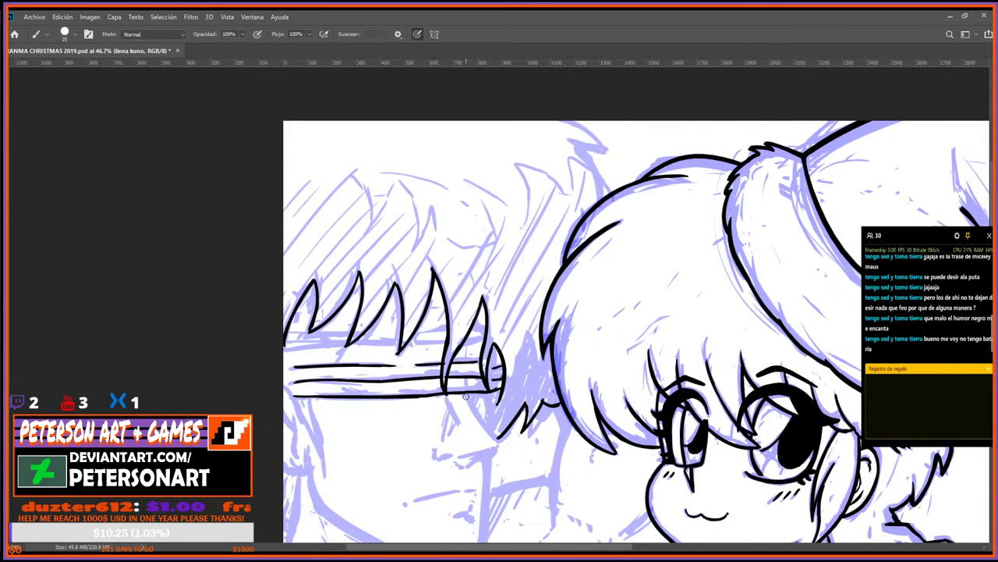
{"action": "key", "text": "r"}
{"action": "left_click_drag", "start_coordinate": [592, 448], "coordinate": [551, 445]}
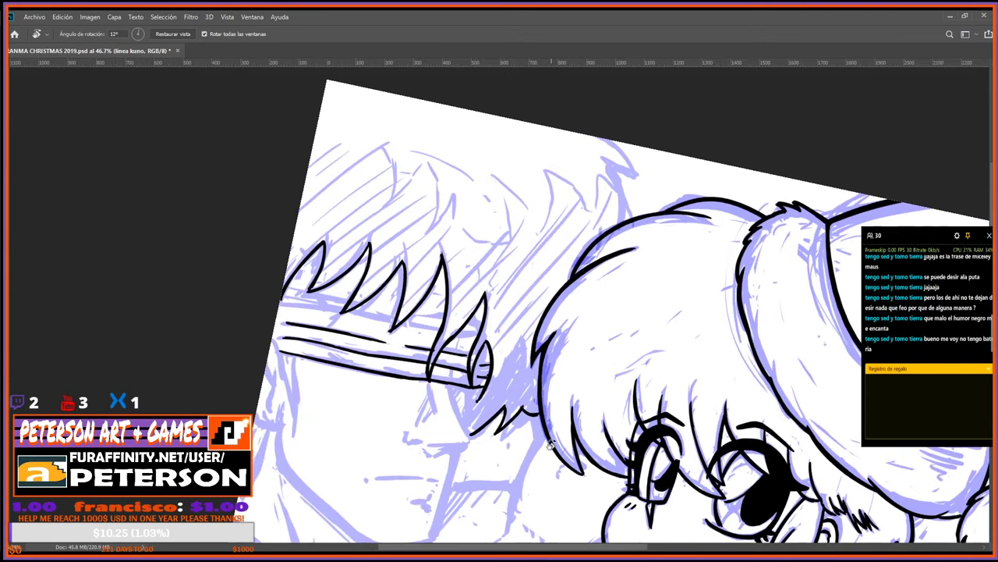
{"action": "key", "text": "b"}
{"action": "mouse_move", "coordinate": [450, 384]}
{"action": "left_mouse_down"}
{"action": "mouse_move", "coordinate": [472, 445]}
{"action": "mouse_move", "coordinate": [616, 381]}
{"action": "left_mouse_up"}
{"action": "key", "text": "r"}
{"action": "key", "text": "e"}
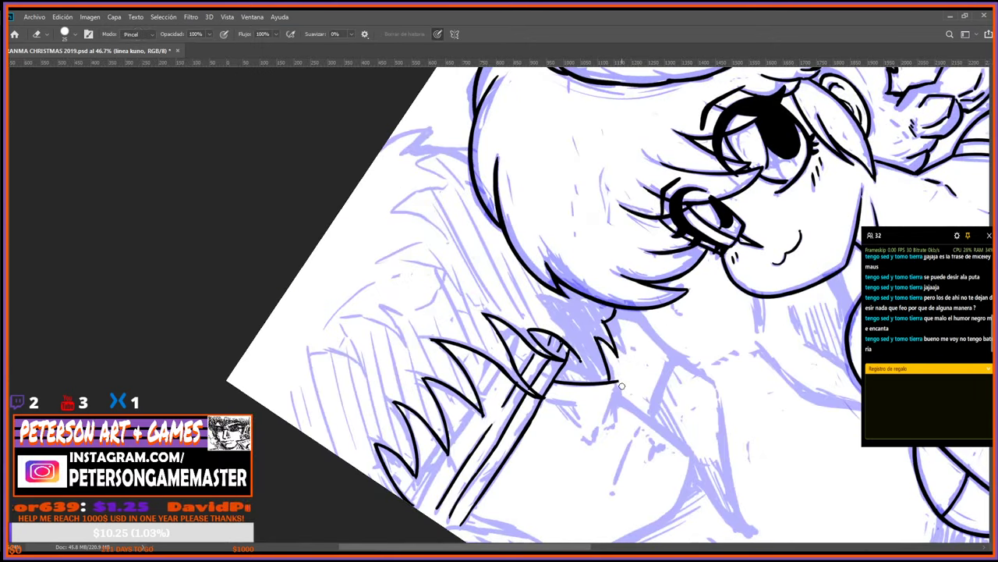
{"action": "key", "text": "b"}
{"action": "mouse_move", "coordinate": [616, 385]}
{"action": "left_mouse_down"}
{"action": "mouse_move", "coordinate": [616, 421]}
{"action": "mouse_move", "coordinate": [605, 422]}
{"action": "mouse_move", "coordinate": [630, 444]}
{"action": "left_mouse_up"}
Ink the jagged hair spikes between Kuno's small side lock and the nose tip, trimming their ends clean.
{"action": "key", "text": "r"}
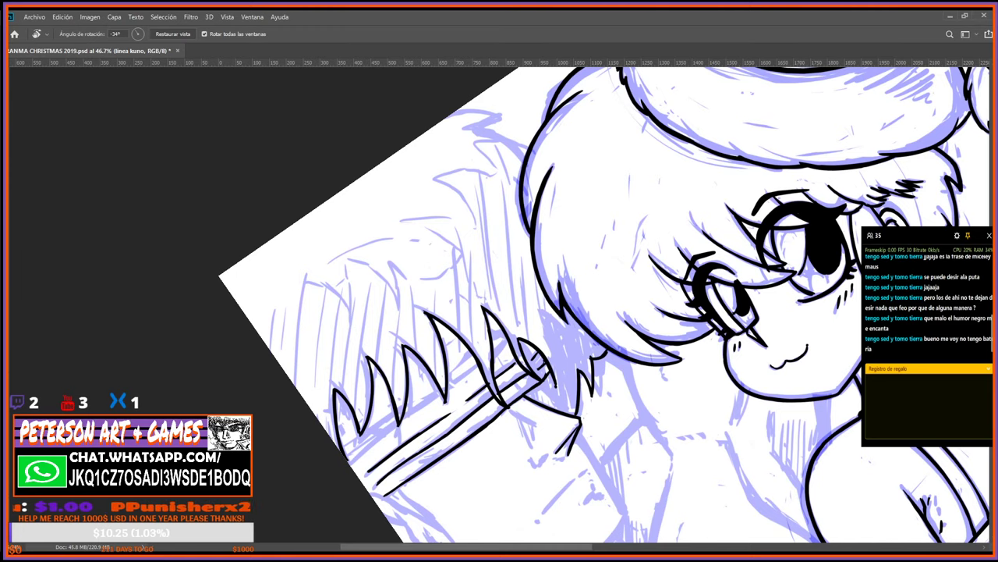
{"action": "left_click_drag", "start_coordinate": [608, 460], "coordinate": [628, 389]}
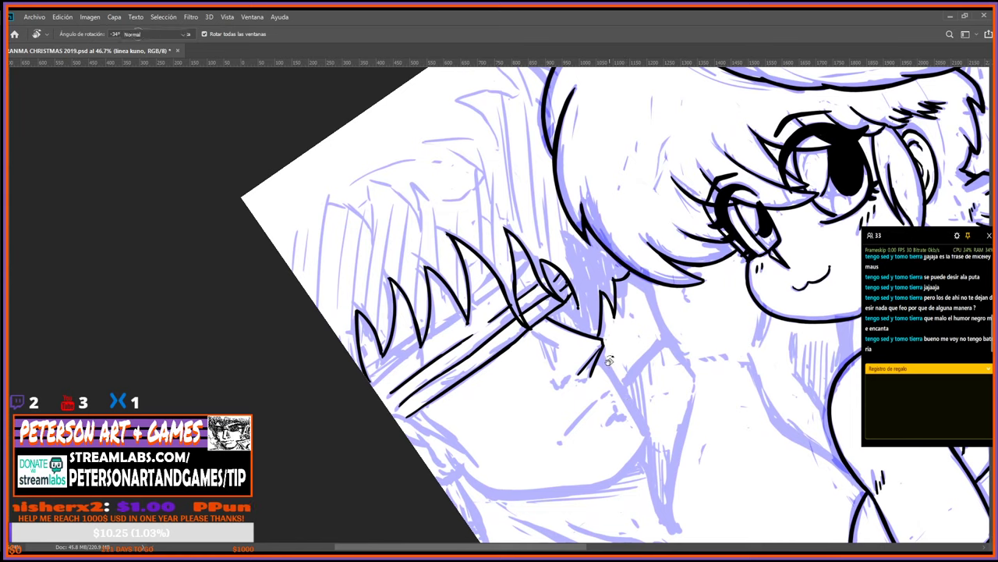
{"action": "key", "text": "b"}
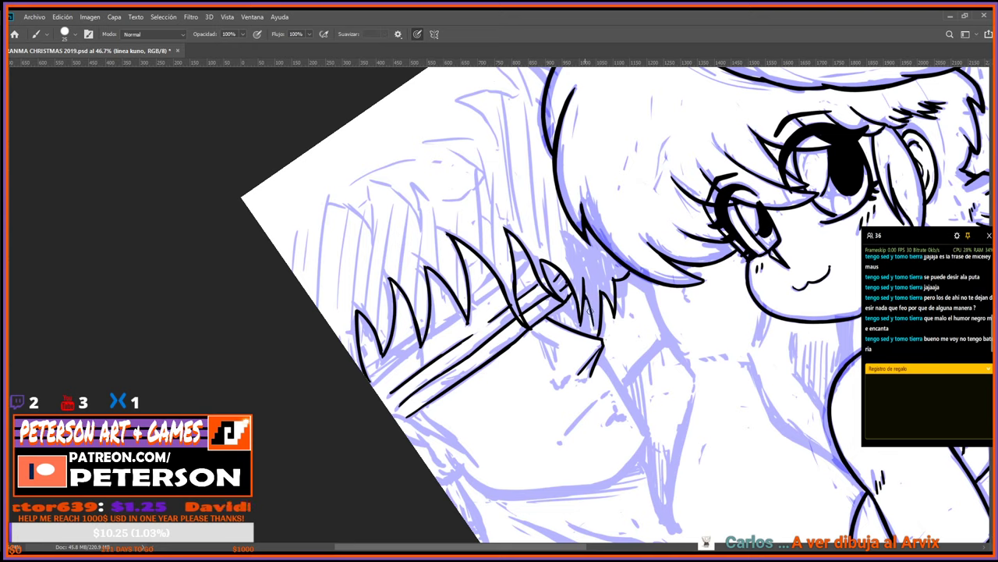
{"action": "key", "text": "e"}
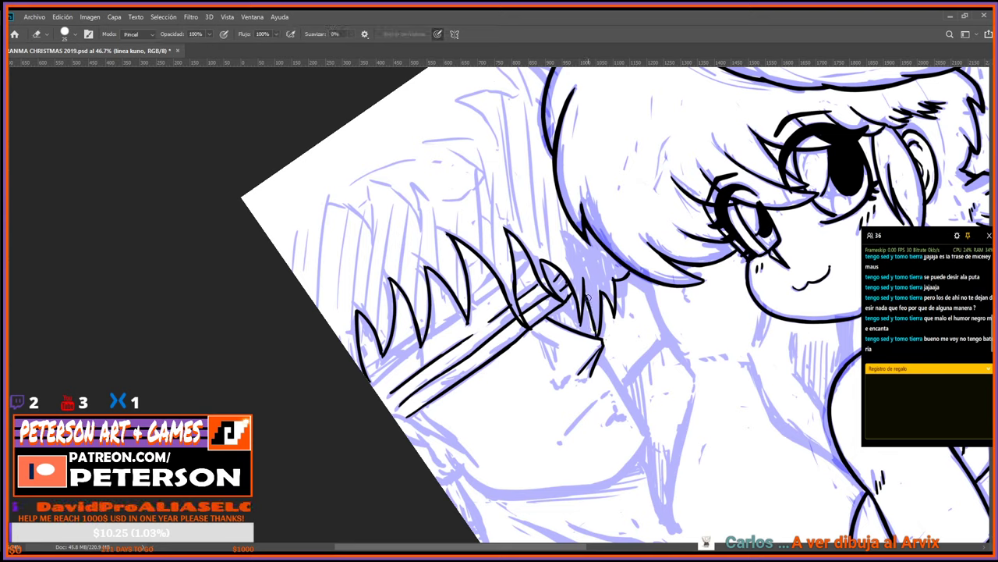
{"action": "key", "text": "b"}
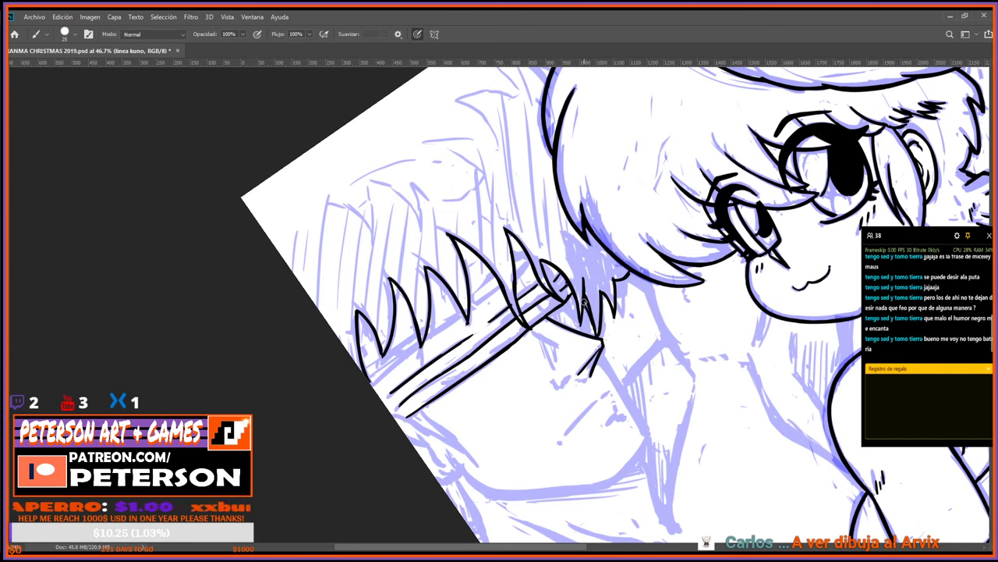
{"action": "key", "text": "e"}
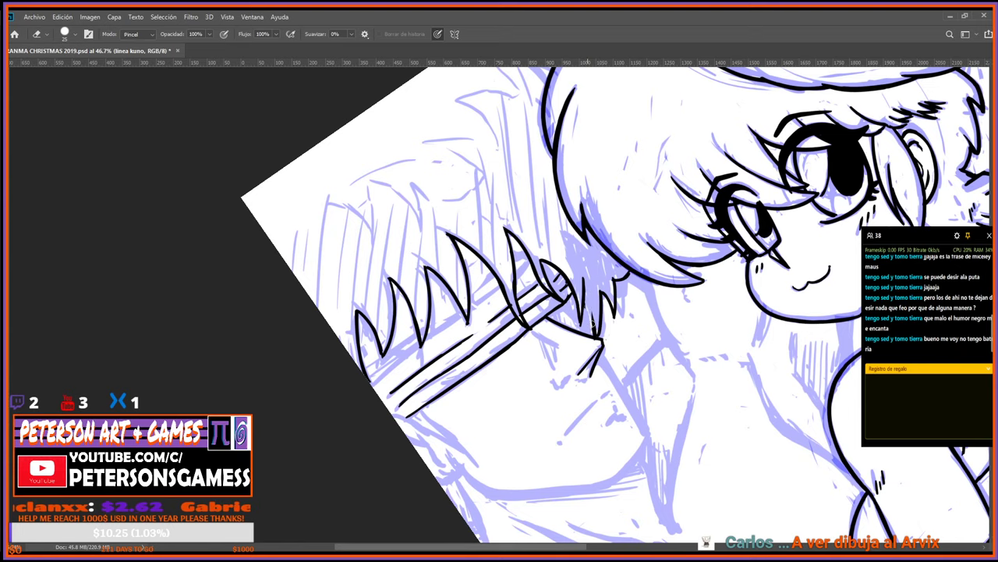
Retouch the innermost hair spike where it runs from the end of Kuno's headband to the tip of the nose.
{"action": "key", "text": "r"}
{"action": "left_click_drag", "start_coordinate": [596, 332], "coordinate": [550, 392]}
{"action": "key", "text": "b"}
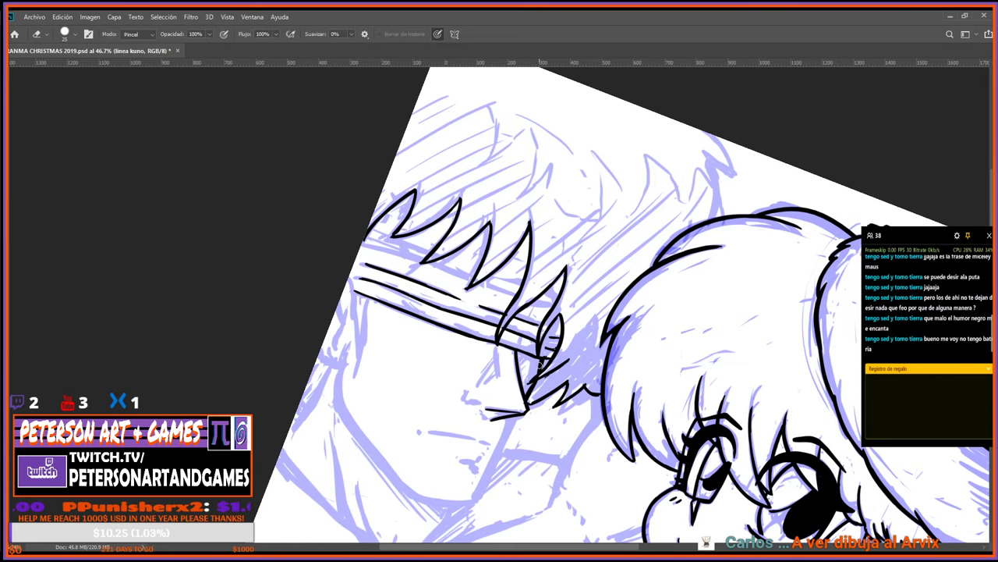
{"action": "key", "text": "r"}
{"action": "mouse_move", "coordinate": [540, 366]}
{"action": "left_mouse_down"}
{"action": "mouse_move", "coordinate": [636, 390]}
{"action": "mouse_move", "coordinate": [546, 328]}
{"action": "mouse_move", "coordinate": [468, 241]}
{"action": "left_mouse_up"}
{"action": "key", "text": "b"}
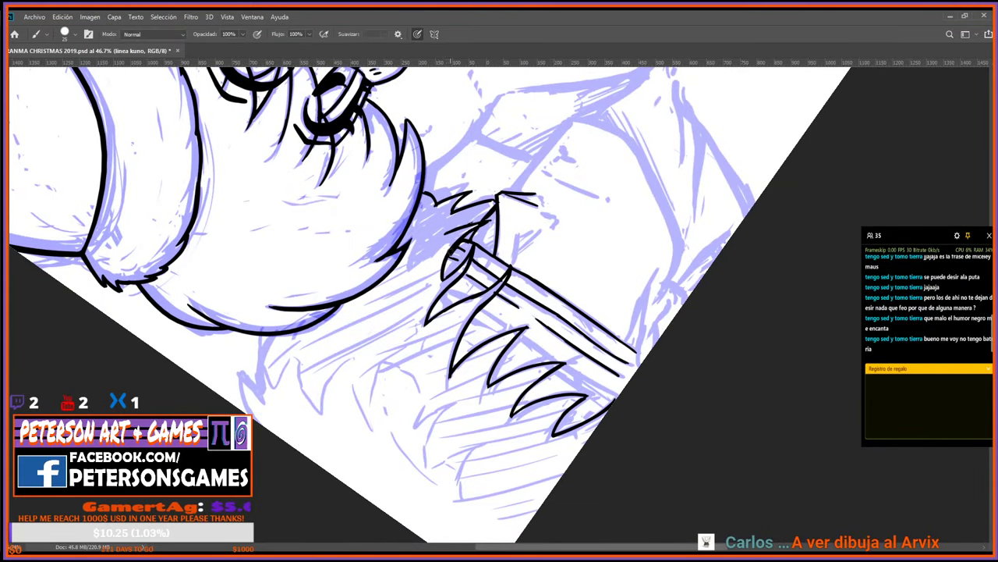
Clean up and re-ink the lower tip of Kuno's small side lock where it meets the headband's end.
{"action": "key", "text": "e"}
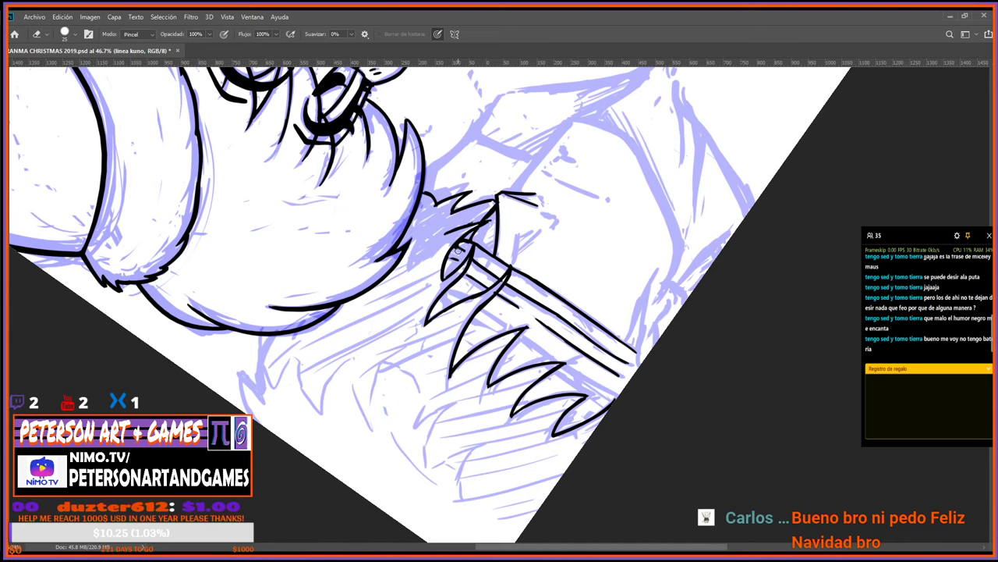
{"action": "key", "text": "r"}
{"action": "mouse_move", "coordinate": [461, 280]}
{"action": "left_mouse_down"}
{"action": "mouse_move", "coordinate": [480, 292]}
{"action": "mouse_move", "coordinate": [514, 394]}
{"action": "left_mouse_up"}
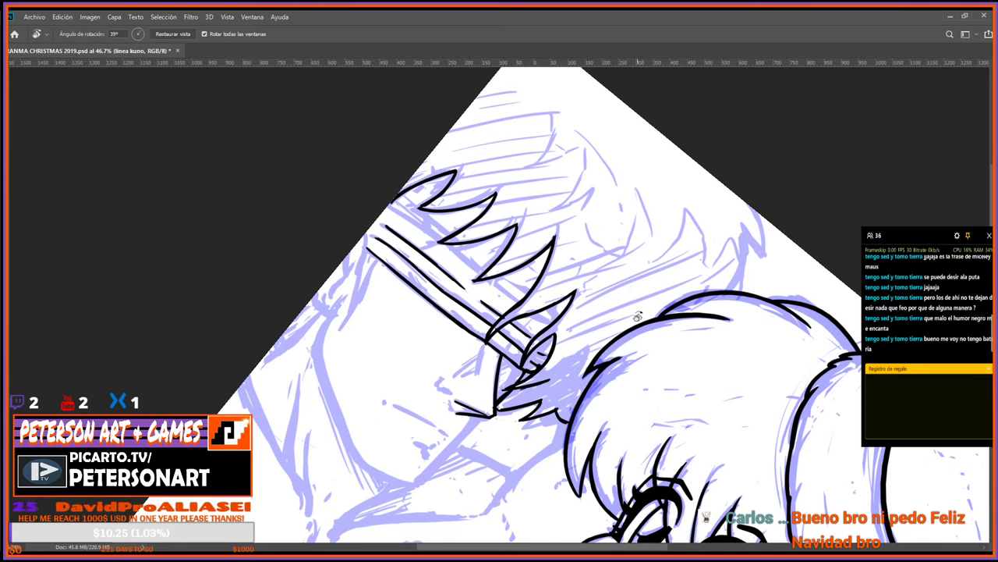
{"action": "left_click_drag", "start_coordinate": [637, 316], "coordinate": [619, 423]}
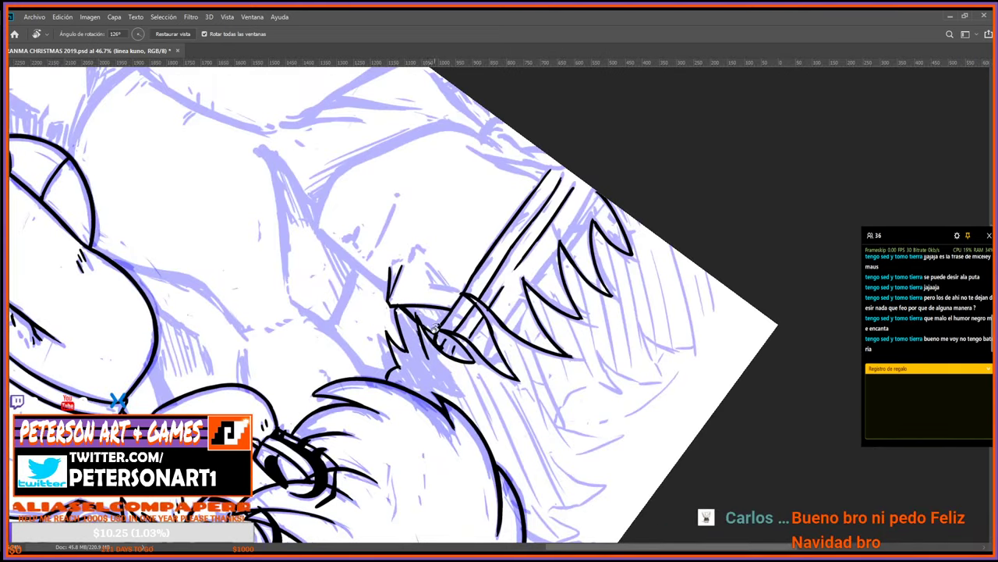
{"action": "key", "text": "e"}
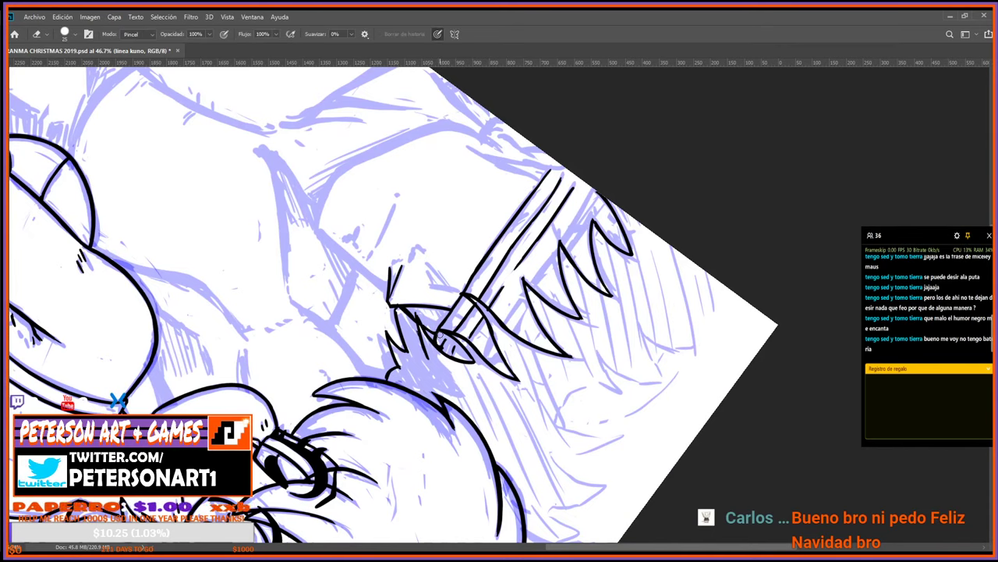
{"action": "key", "text": "b"}
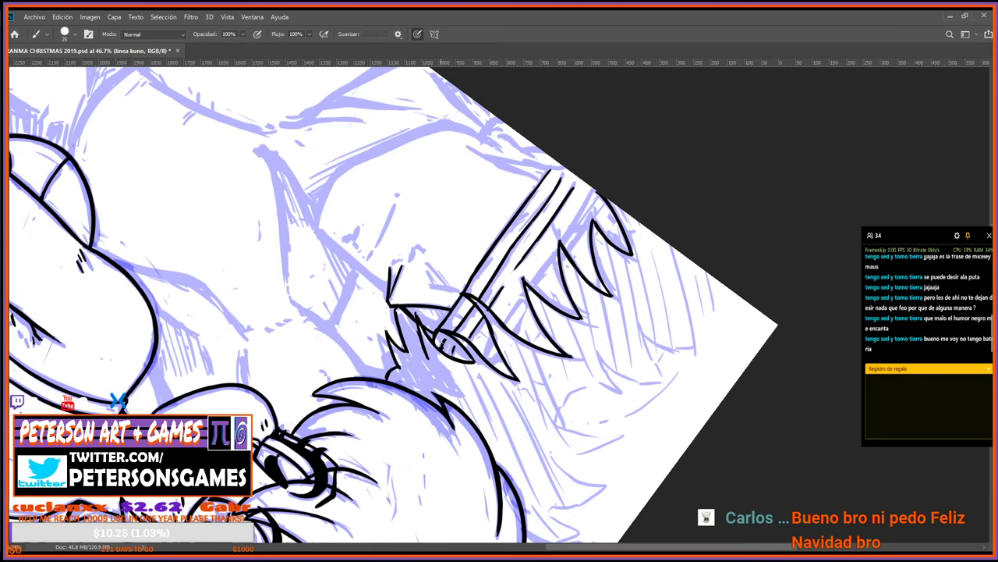
{"action": "key", "text": "r"}
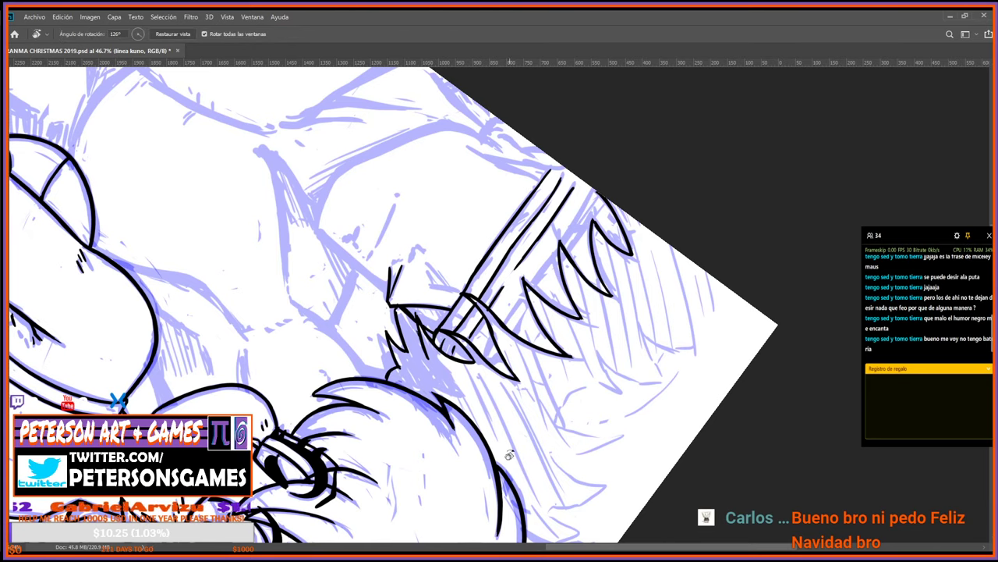
{"action": "mouse_move", "coordinate": [508, 457]}
{"action": "left_mouse_down"}
{"action": "mouse_move", "coordinate": [678, 270]}
{"action": "mouse_move", "coordinate": [628, 176]}
{"action": "left_mouse_up"}
{"action": "key", "text": "b"}
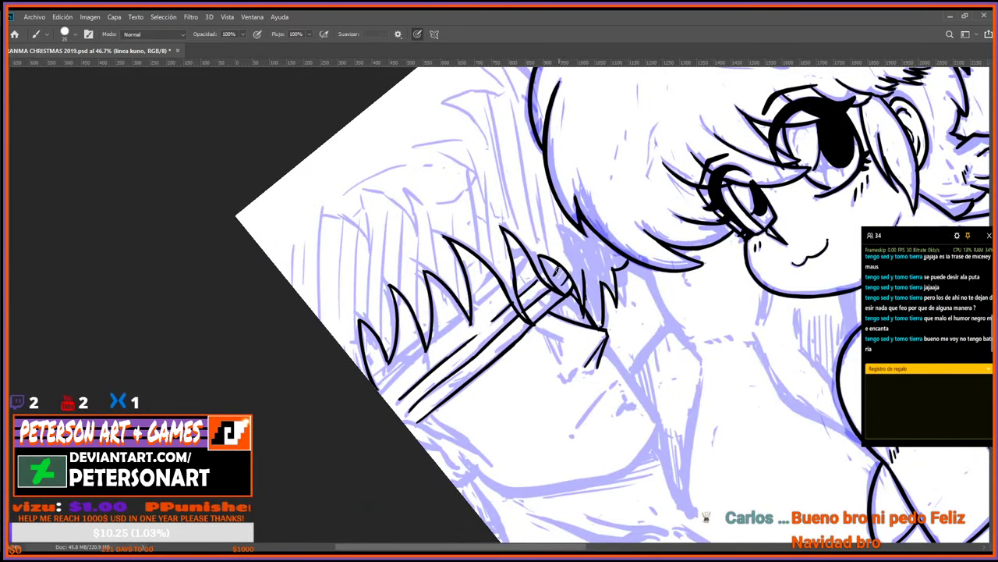
Erase and re-ink the short headband trim lines inside Kuno's small side lock.
{"action": "key", "text": "e"}
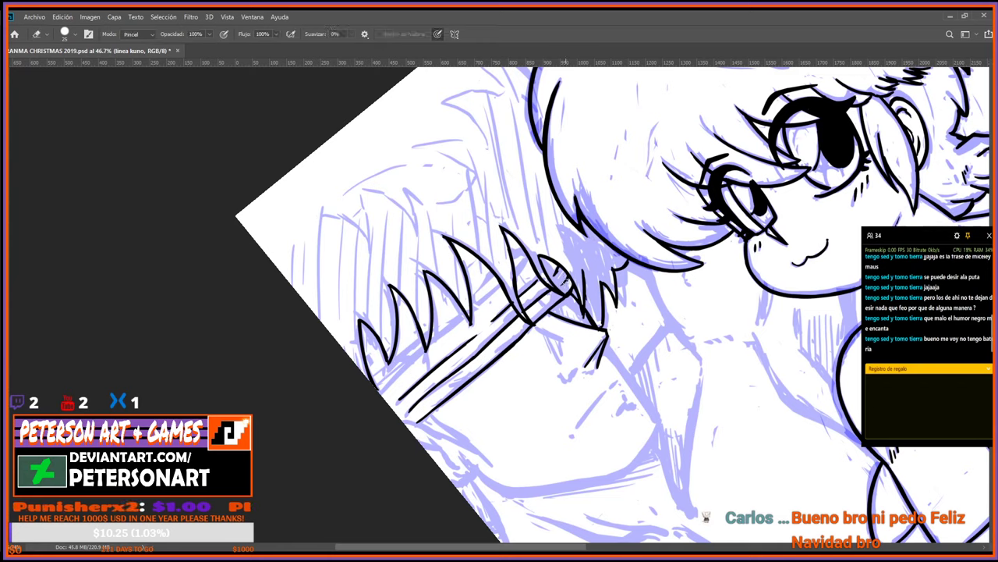
{"action": "key", "text": "b"}
{"action": "key", "text": "e"}
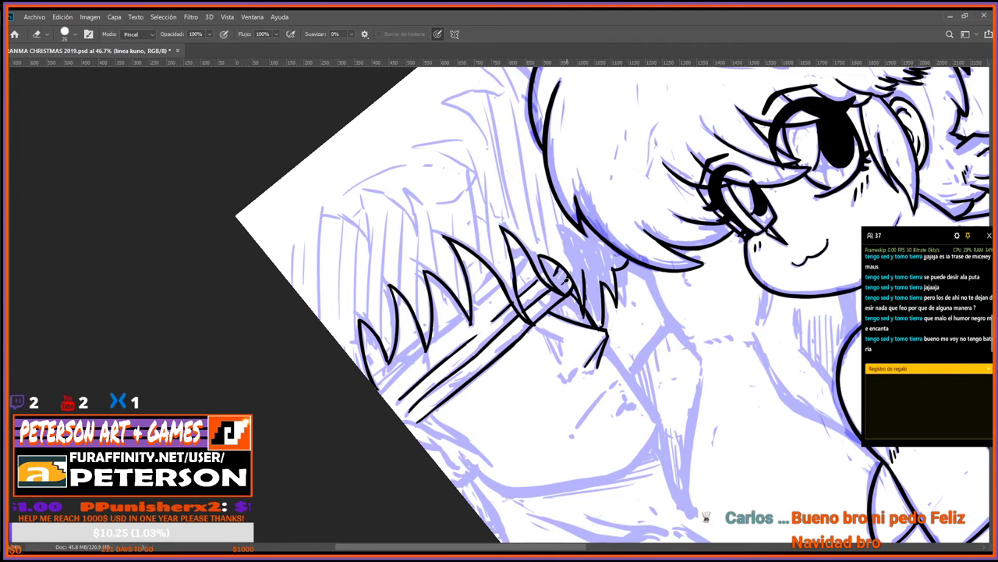
{"action": "key", "text": "b"}
{"action": "key", "text": "e"}
{"action": "key", "text": "b"}
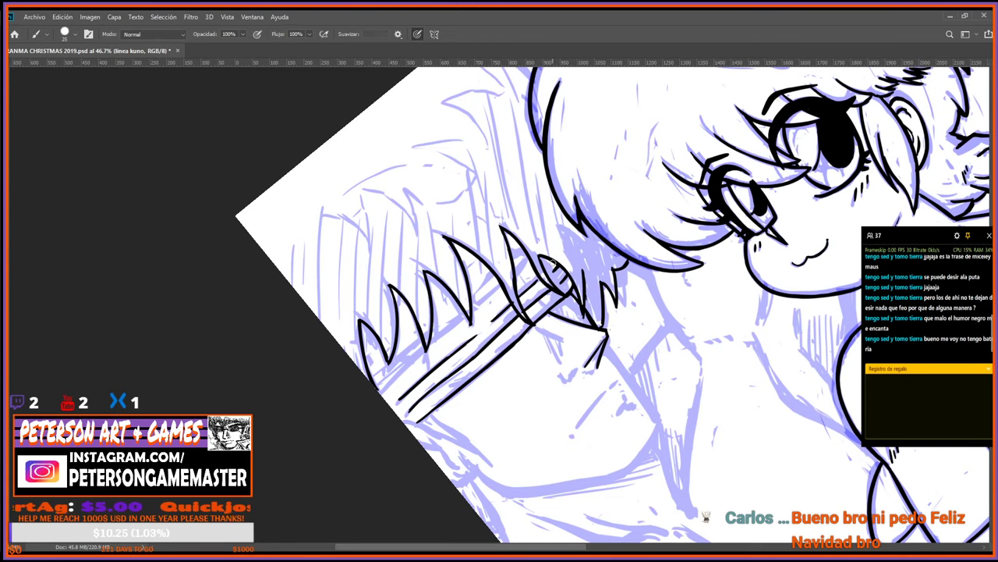
{"action": "key", "text": "r"}
{"action": "mouse_move", "coordinate": [550, 266]}
{"action": "left_mouse_down"}
{"action": "mouse_move", "coordinate": [613, 309]}
{"action": "mouse_move", "coordinate": [569, 290]}
{"action": "mouse_move", "coordinate": [593, 343]}
{"action": "left_mouse_up"}
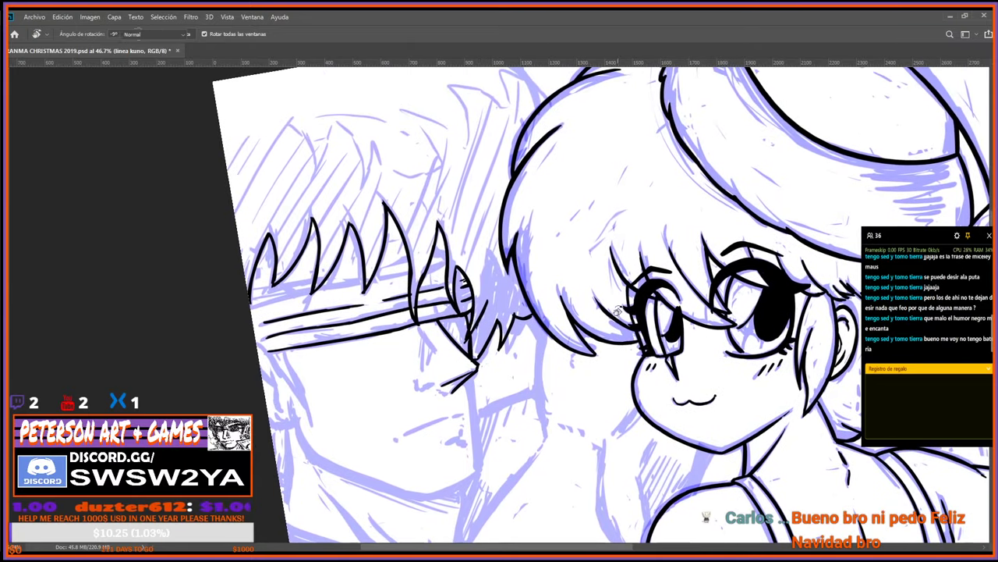
Erase the outer edge of Kuno's small side lock and redraw it closer to the headband's end.
{"action": "key", "text": "e"}
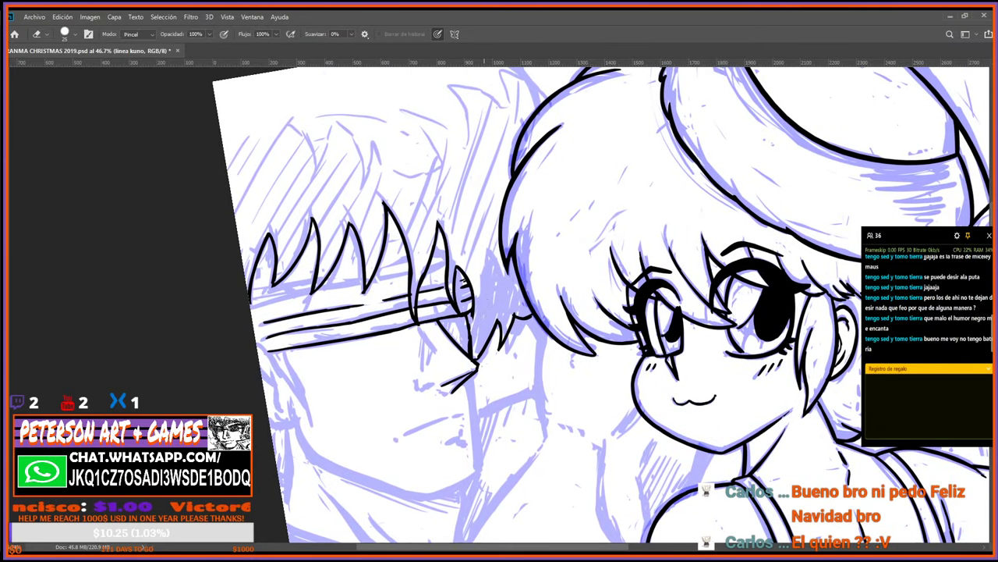
{"action": "key", "text": "b"}
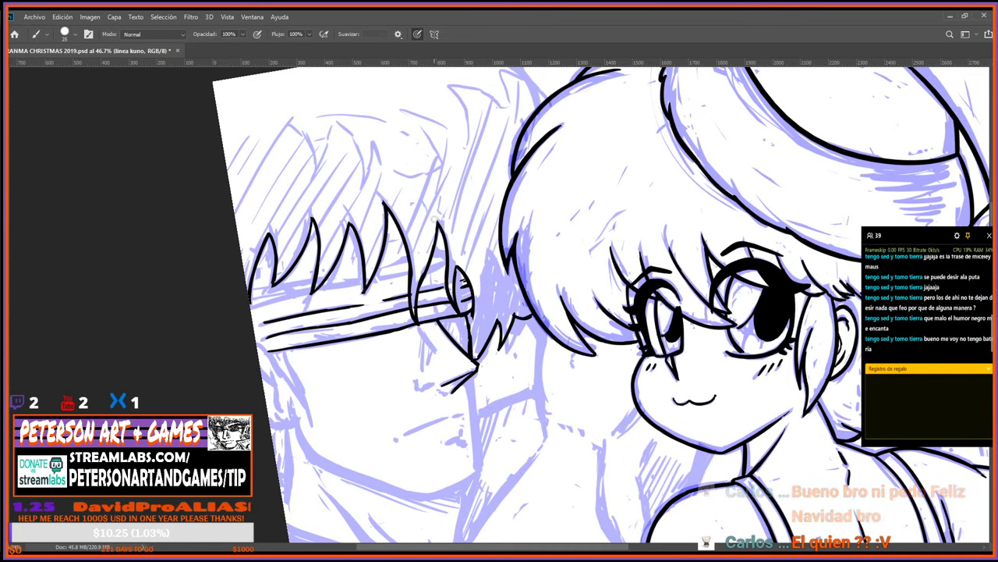
{"action": "key", "text": "e"}
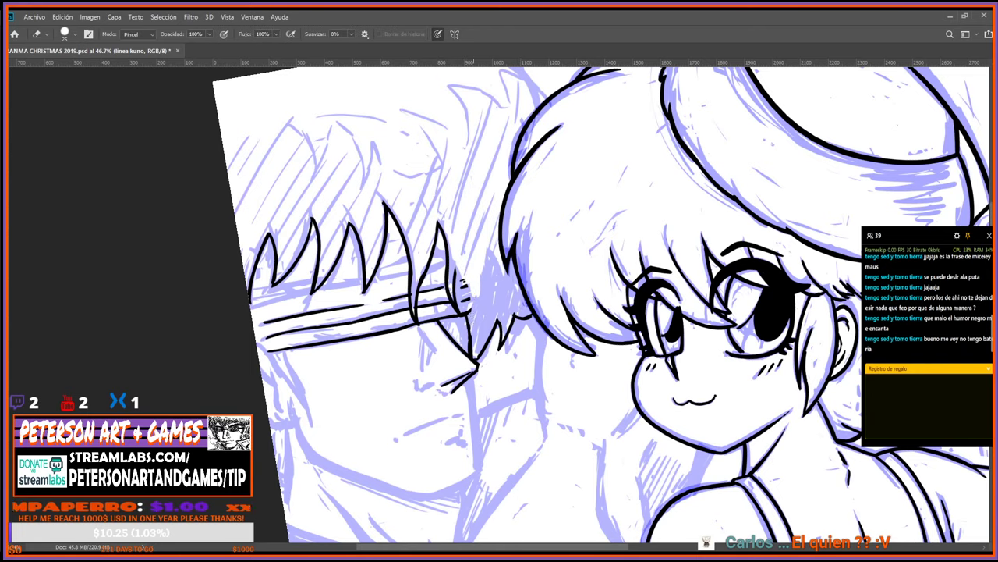
{"action": "key", "text": "r"}
{"action": "mouse_move", "coordinate": [473, 404]}
{"action": "left_mouse_down"}
{"action": "mouse_move", "coordinate": [471, 433]}
{"action": "mouse_move", "coordinate": [528, 344]}
{"action": "mouse_move", "coordinate": [524, 306]}
{"action": "mouse_move", "coordinate": [530, 353]}
{"action": "left_mouse_up"}
{"action": "key", "text": "b"}
{"action": "mouse_move", "coordinate": [522, 306]}
{"action": "left_mouse_down"}
{"action": "mouse_move", "coordinate": [457, 452]}
{"action": "mouse_move", "coordinate": [525, 354]}
{"action": "left_mouse_up"}
{"action": "key", "text": "r"}
{"action": "key", "text": "b"}
{"action": "key", "text": "e"}
Ink the hair spike rising just behind Kuno's small side lock, cleaning up where the two meet.
{"action": "mouse_move", "coordinate": [480, 292]}
{"action": "left_mouse_down"}
{"action": "mouse_move", "coordinate": [478, 310]}
{"action": "mouse_move", "coordinate": [492, 251]}
{"action": "left_mouse_up"}
{"action": "key", "text": "b"}
{"action": "key", "text": "e"}
{"action": "mouse_move", "coordinate": [477, 301]}
{"action": "left_mouse_down"}
{"action": "mouse_move", "coordinate": [464, 267]}
{"action": "mouse_move", "coordinate": [479, 310]}
{"action": "left_mouse_up"}
{"action": "key", "text": "b"}
{"action": "mouse_move", "coordinate": [462, 269]}
{"action": "left_mouse_down"}
{"action": "mouse_move", "coordinate": [475, 326]}
{"action": "mouse_move", "coordinate": [488, 251]}
{"action": "left_mouse_up"}
{"action": "key", "text": "e"}
{"action": "key", "text": "b"}
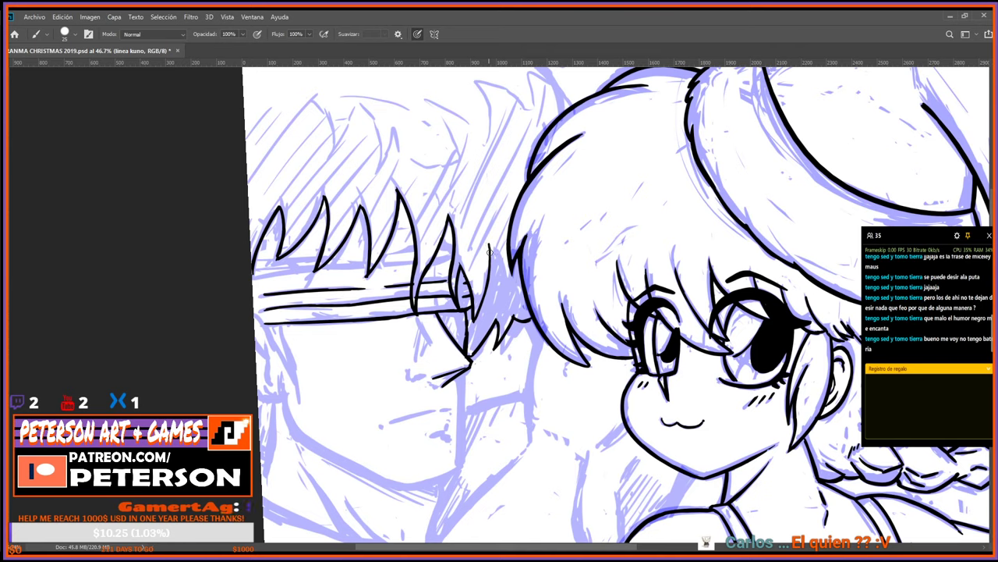
{"action": "left_click_drag", "start_coordinate": [490, 267], "coordinate": [489, 248]}
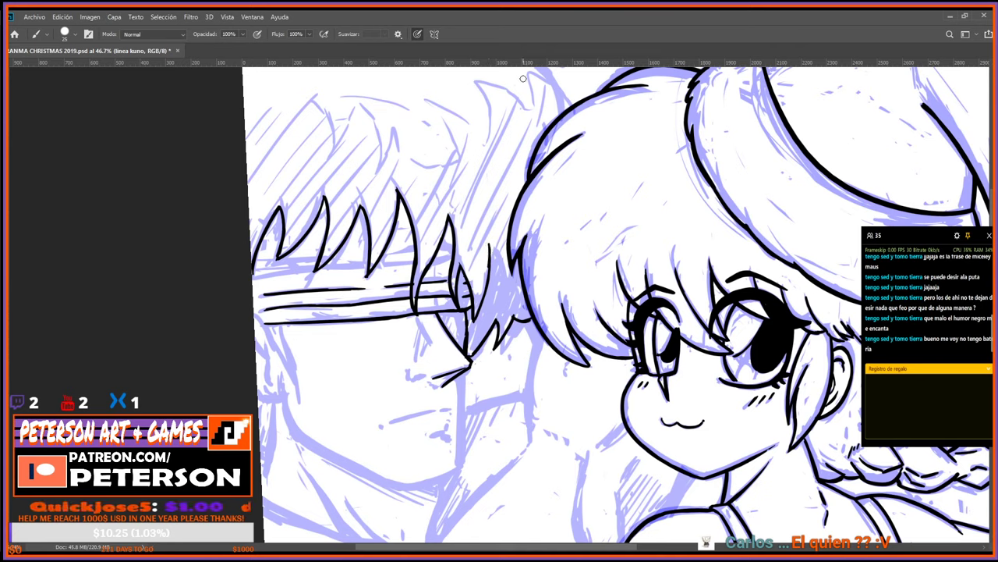
Try a narrower inner edge on Kuno's tallest fringe lock, and erase the old edge and the adjoining side of the neighbouring lock.
{"action": "key", "text": "e"}
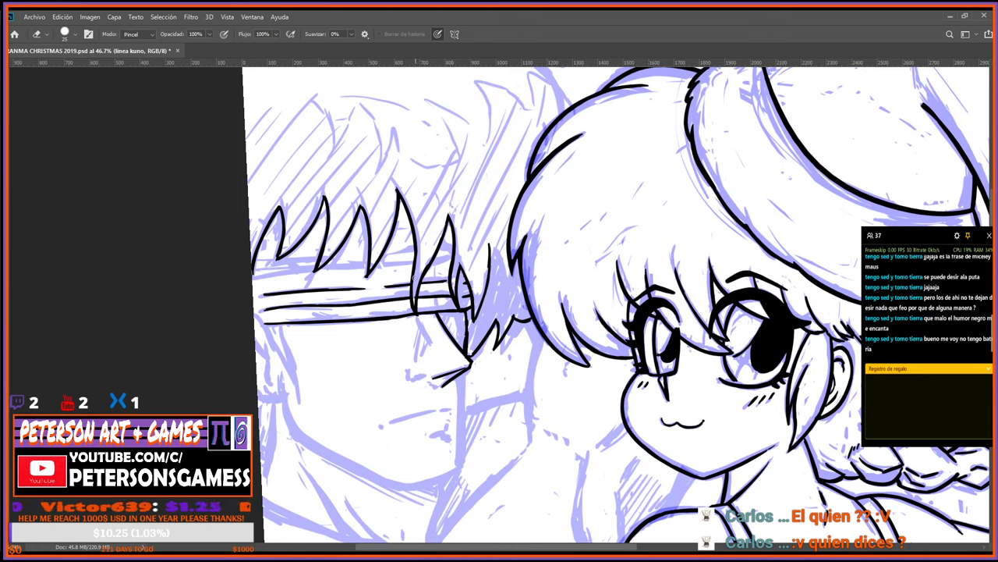
{"action": "key", "text": "b"}
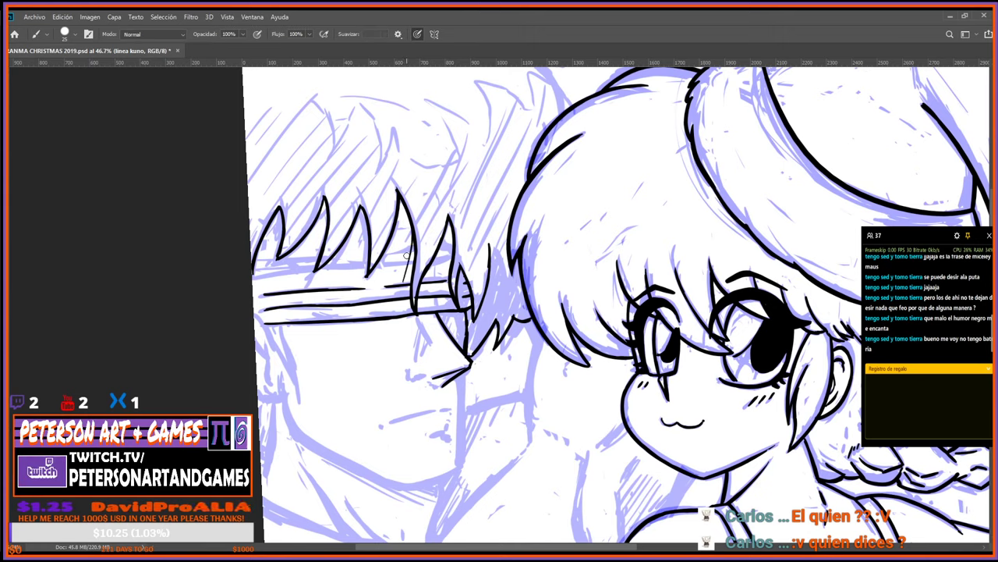
{"action": "left_click_drag", "start_coordinate": [398, 195], "coordinate": [407, 295]}
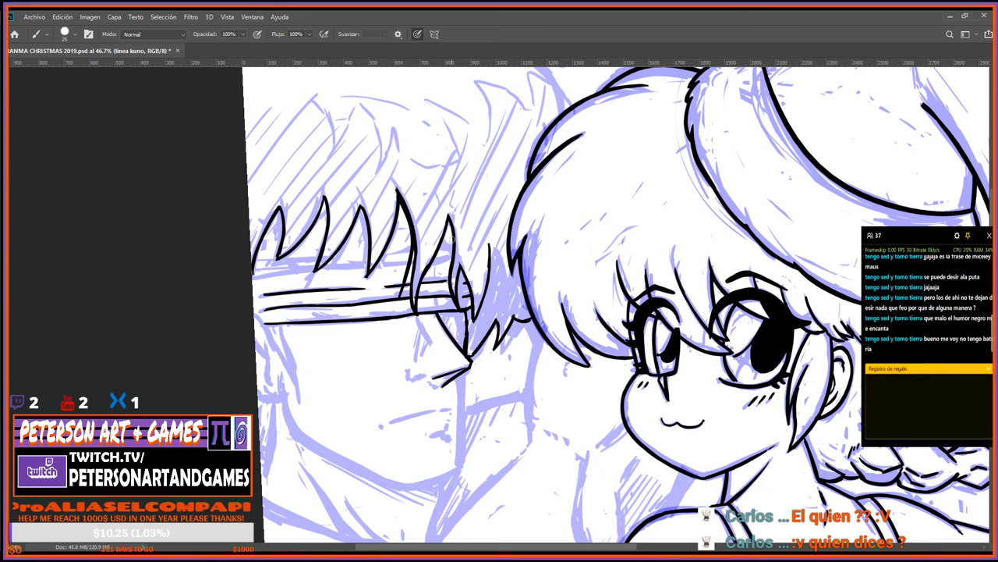
{"action": "key", "text": "e"}
{"action": "mouse_move", "coordinate": [412, 254]}
{"action": "left_mouse_down"}
{"action": "mouse_move", "coordinate": [414, 312]}
{"action": "mouse_move", "coordinate": [437, 246]}
{"action": "left_mouse_up"}
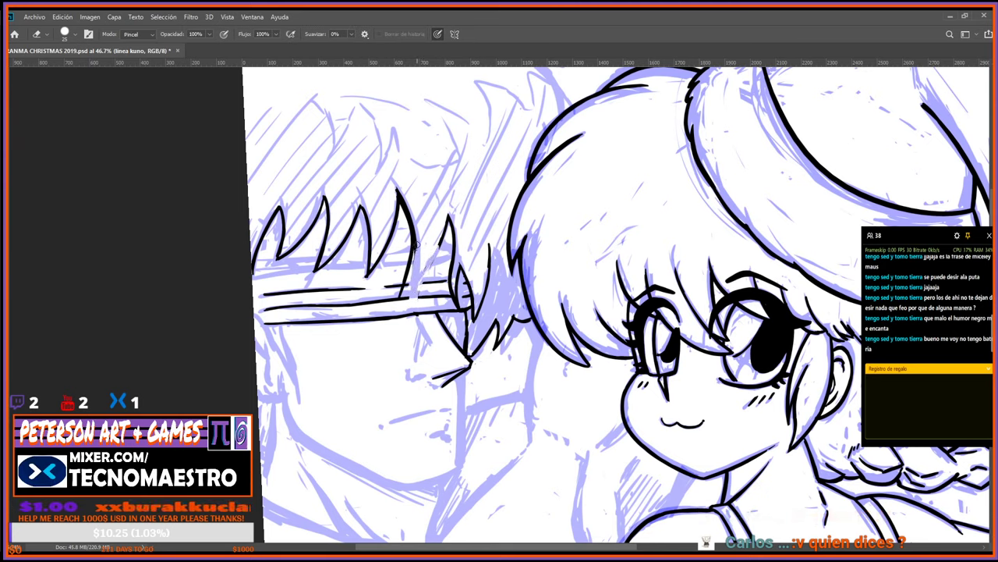
{"action": "left_click_drag", "start_coordinate": [409, 200], "coordinate": [415, 269]}
Redraw the facing edges of Kuno's tallest fringe lock and its neighbour so they meet over the headband, and trim the tall lock's tip.
{"action": "key", "text": "r"}
{"action": "mouse_move", "coordinate": [445, 223]}
{"action": "left_mouse_down"}
{"action": "mouse_move", "coordinate": [624, 234]}
{"action": "mouse_move", "coordinate": [663, 328]}
{"action": "mouse_move", "coordinate": [674, 405]}
{"action": "mouse_move", "coordinate": [596, 273]}
{"action": "left_mouse_up"}
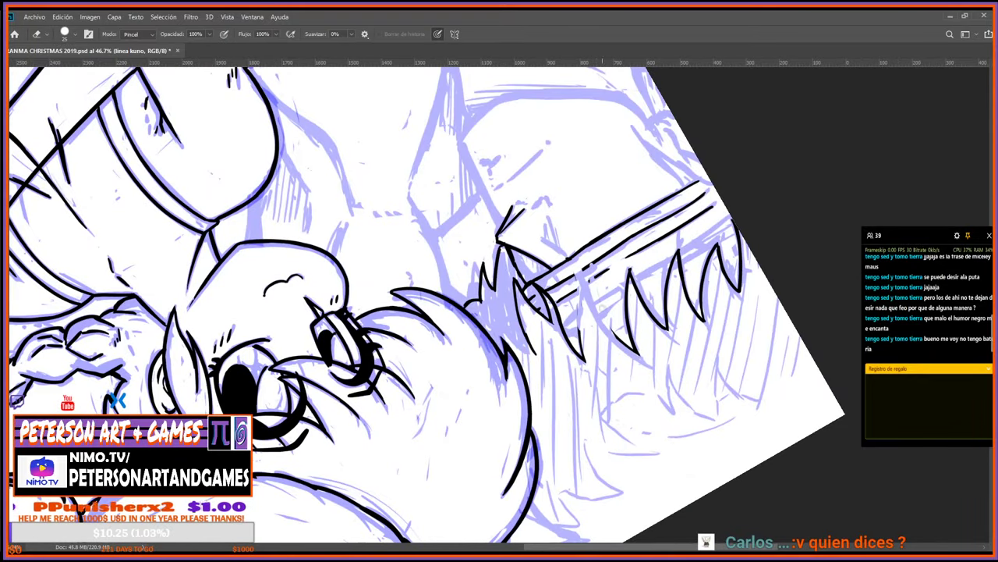
{"action": "key", "text": "b"}
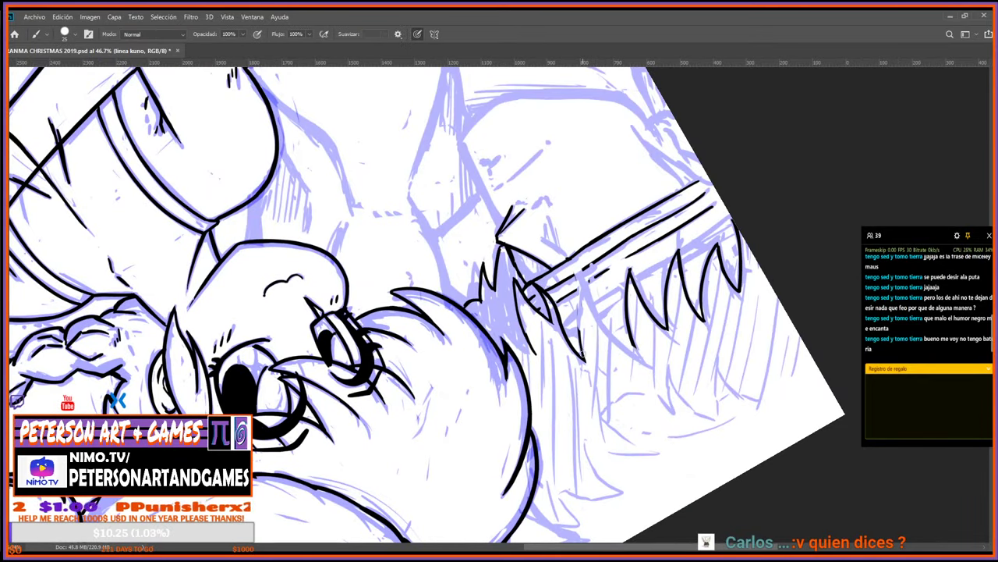
{"action": "left_click_drag", "start_coordinate": [596, 251], "coordinate": [582, 355]}
{"action": "mouse_move", "coordinate": [589, 268]}
{"action": "left_mouse_down"}
{"action": "mouse_move", "coordinate": [583, 343]}
{"action": "mouse_move", "coordinate": [621, 328]}
{"action": "mouse_move", "coordinate": [636, 344]}
{"action": "left_mouse_up"}
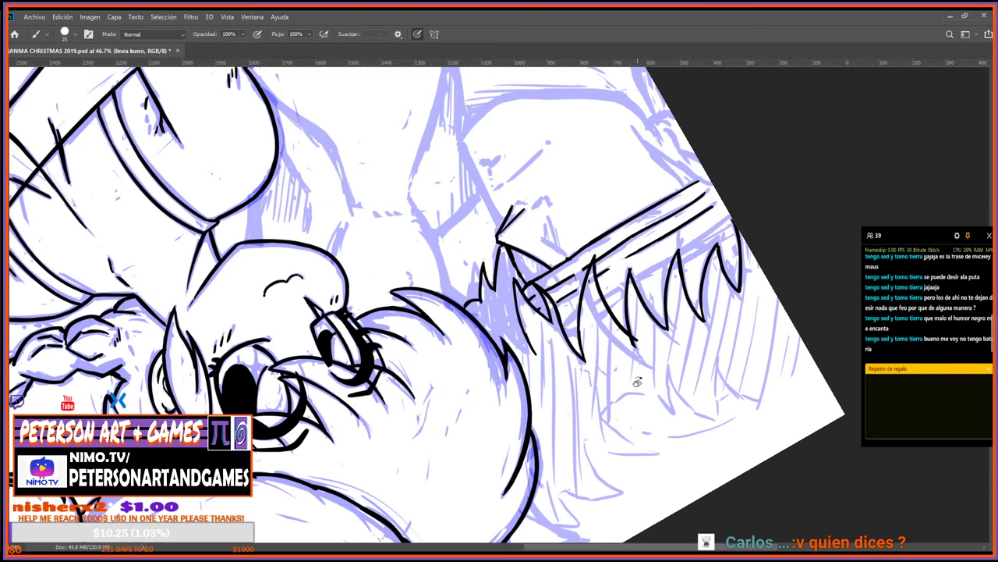
{"action": "key", "text": "r"}
{"action": "mouse_move", "coordinate": [638, 383]}
{"action": "left_mouse_down"}
{"action": "mouse_move", "coordinate": [735, 273]}
{"action": "mouse_move", "coordinate": [510, 85]}
{"action": "mouse_move", "coordinate": [487, 93]}
{"action": "left_mouse_up"}
{"action": "key", "text": "e"}
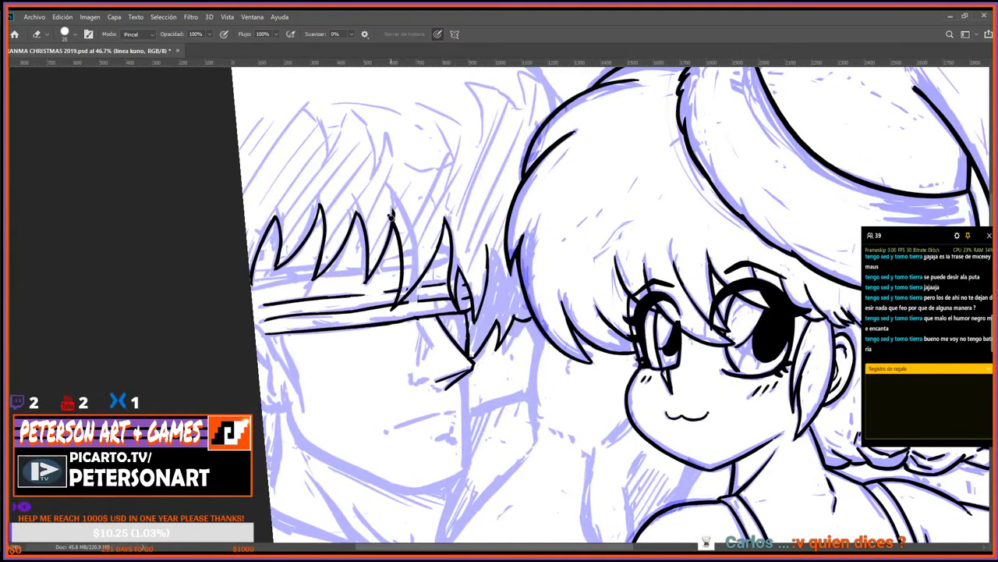
{"action": "left_click_drag", "start_coordinate": [389, 207], "coordinate": [450, 252]}
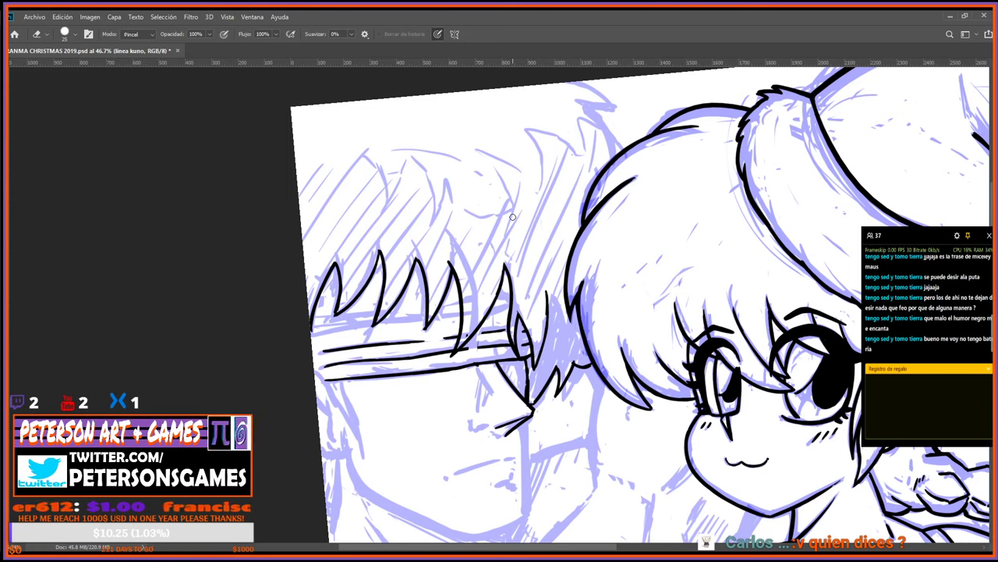
Ink the outer curve of Kuno's back hair above Ranma's head and finish it with a pointed, slightly curved spike.
{"action": "key", "text": "b"}
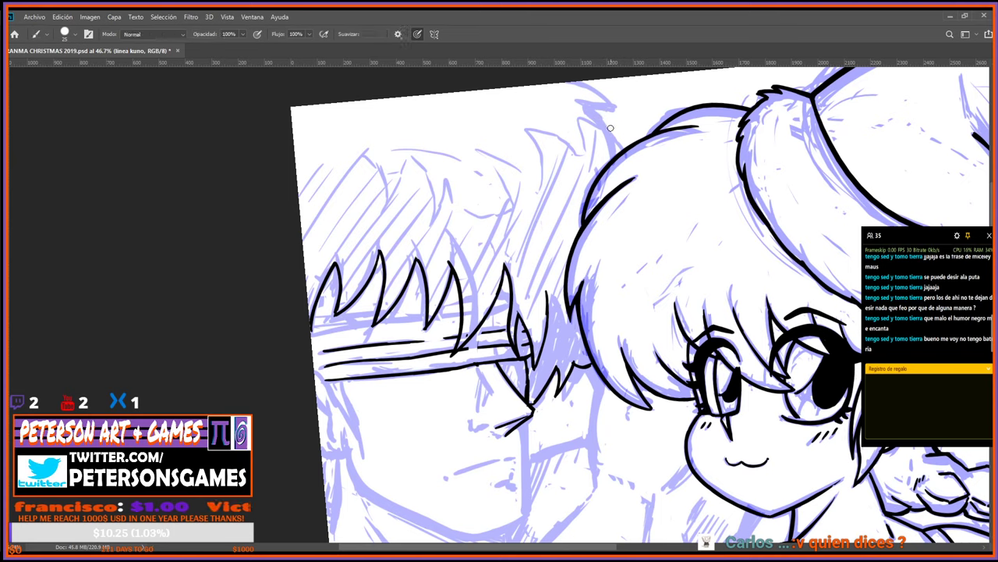
{"action": "left_click_drag", "start_coordinate": [585, 107], "coordinate": [616, 143]}
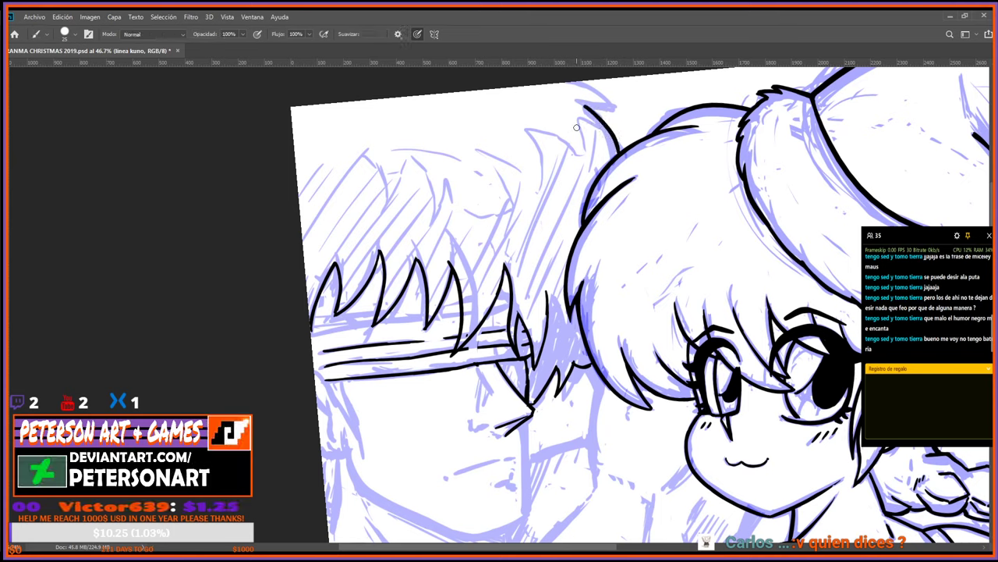
{"action": "mouse_move", "coordinate": [586, 108]}
{"action": "left_mouse_down"}
{"action": "mouse_move", "coordinate": [634, 98]}
{"action": "mouse_move", "coordinate": [588, 97]}
{"action": "left_mouse_up"}
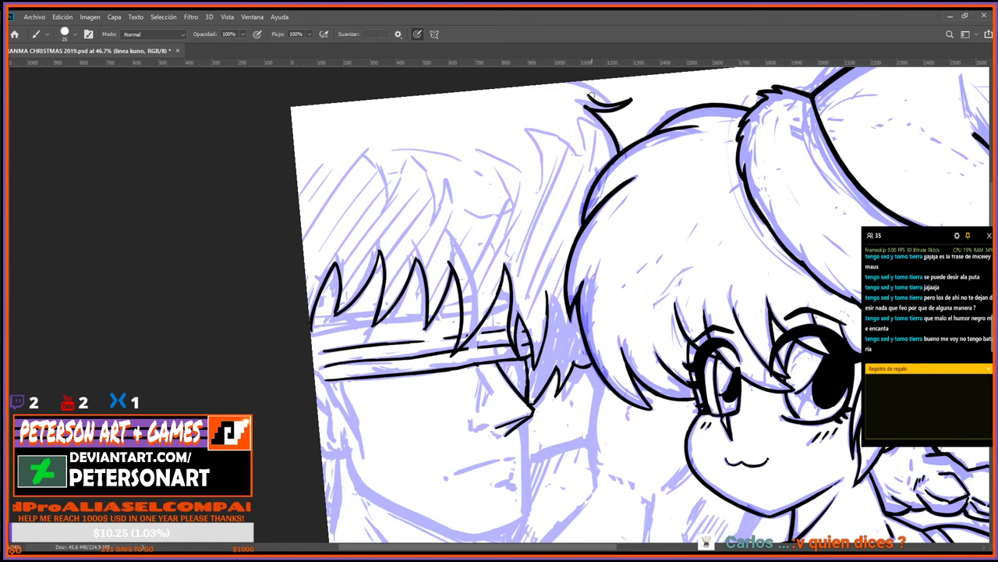
{"action": "key", "text": "e"}
{"action": "mouse_move", "coordinate": [590, 93]}
{"action": "left_mouse_down"}
{"action": "mouse_move", "coordinate": [618, 100]}
{"action": "mouse_move", "coordinate": [595, 101]}
{"action": "mouse_move", "coordinate": [631, 102]}
{"action": "left_mouse_up"}
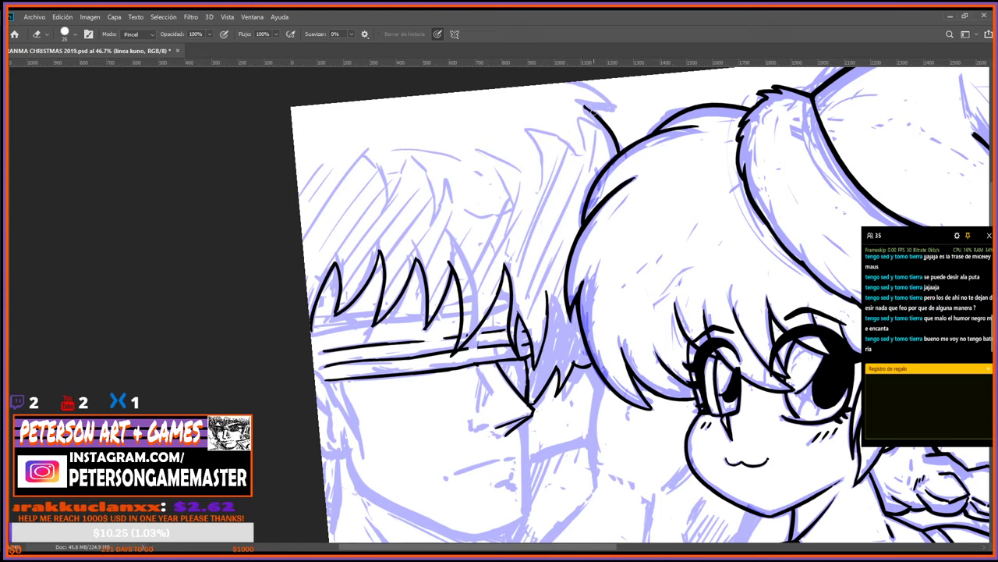
{"action": "key", "text": "b"}
{"action": "left_click_drag", "start_coordinate": [585, 105], "coordinate": [625, 111]}
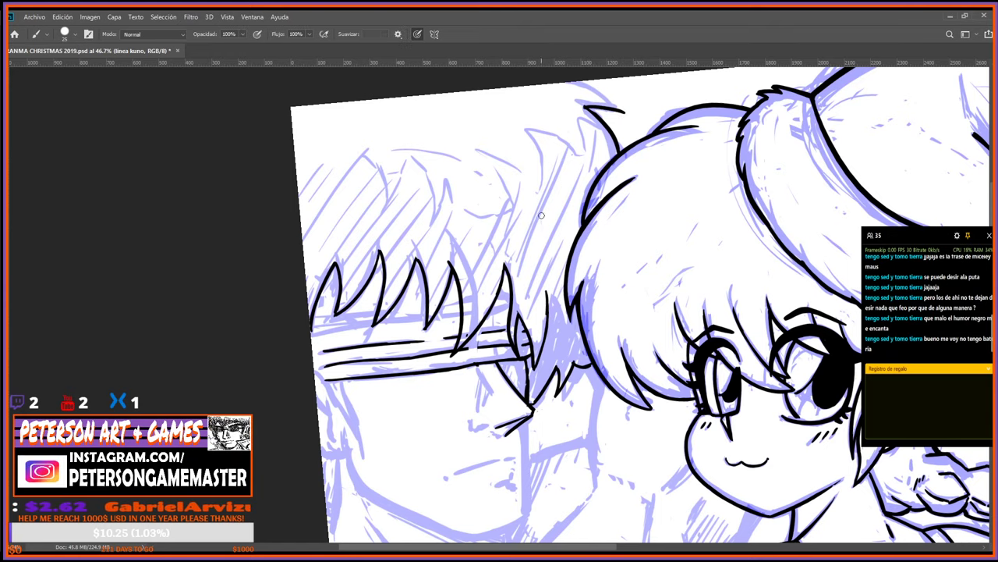
Ink the next edge of Kuno's back hair from the spike's base to the canvas border, cleaning up its tip.
{"action": "key", "text": "r"}
{"action": "mouse_move", "coordinate": [541, 215]}
{"action": "left_mouse_down"}
{"action": "mouse_move", "coordinate": [563, 283]}
{"action": "mouse_move", "coordinate": [518, 387]}
{"action": "mouse_move", "coordinate": [581, 331]}
{"action": "mouse_move", "coordinate": [545, 234]}
{"action": "left_mouse_up"}
{"action": "key", "text": "b"}
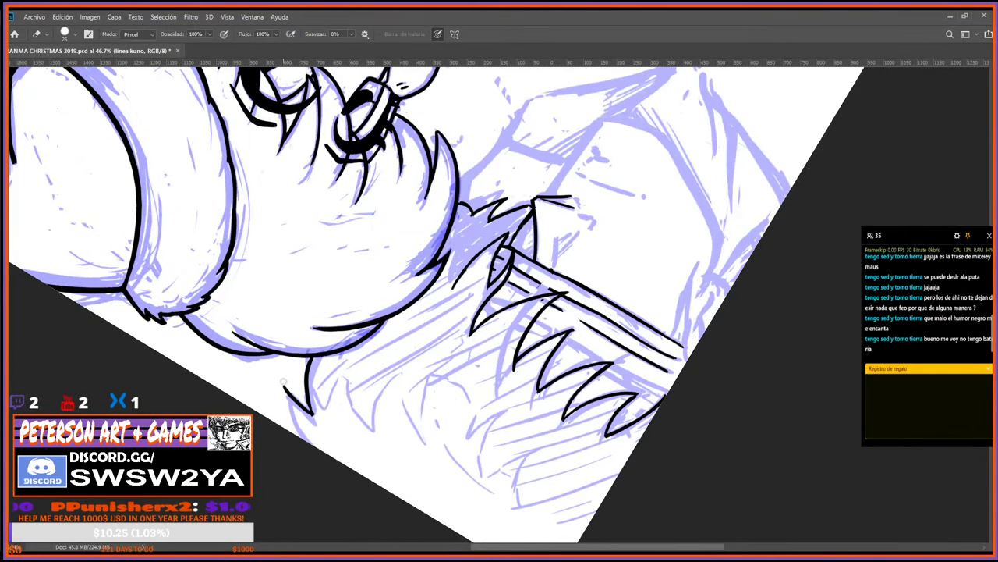
{"action": "key", "text": "b"}
{"action": "left_click_drag", "start_coordinate": [285, 381], "coordinate": [301, 434]}
{"action": "key", "text": "e"}
{"action": "left_click_drag", "start_coordinate": [286, 385], "coordinate": [311, 447]}
{"action": "key", "text": "b"}
{"action": "mouse_move", "coordinate": [287, 384]}
{"action": "left_mouse_down"}
{"action": "mouse_move", "coordinate": [304, 435]}
{"action": "mouse_move", "coordinate": [295, 413]}
{"action": "left_mouse_up"}
{"action": "key", "text": "e"}
{"action": "left_click", "coordinate": [286, 384]}
{"action": "key", "text": "b"}
Shorten the tip of the hair spike behind Kuno's side lock and ink the neighbouring spike against Ranma's hair.
{"action": "key", "text": "r"}
{"action": "left_click_drag", "start_coordinate": [394, 199], "coordinate": [642, 356]}
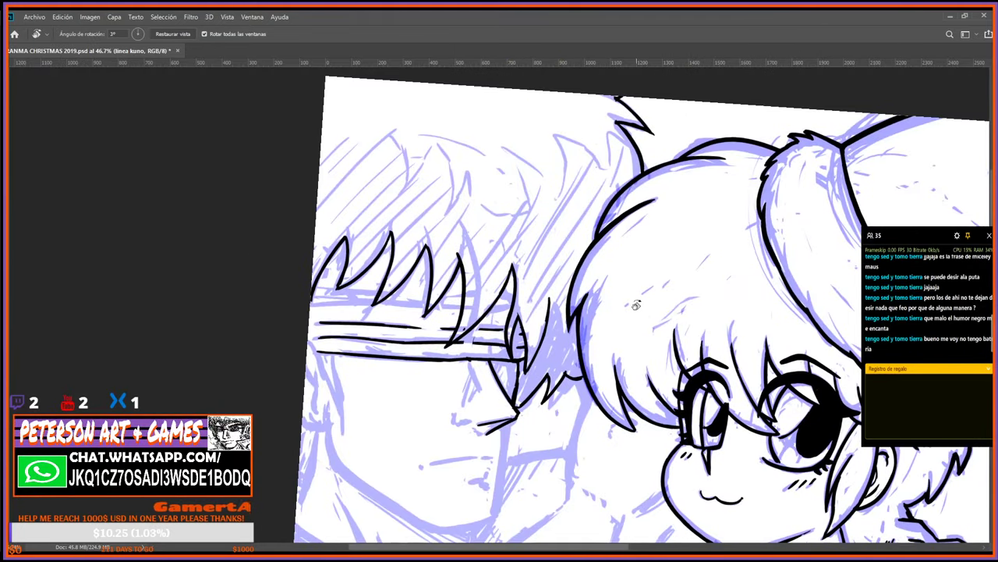
{"action": "left_click_drag", "start_coordinate": [574, 275], "coordinate": [542, 264]}
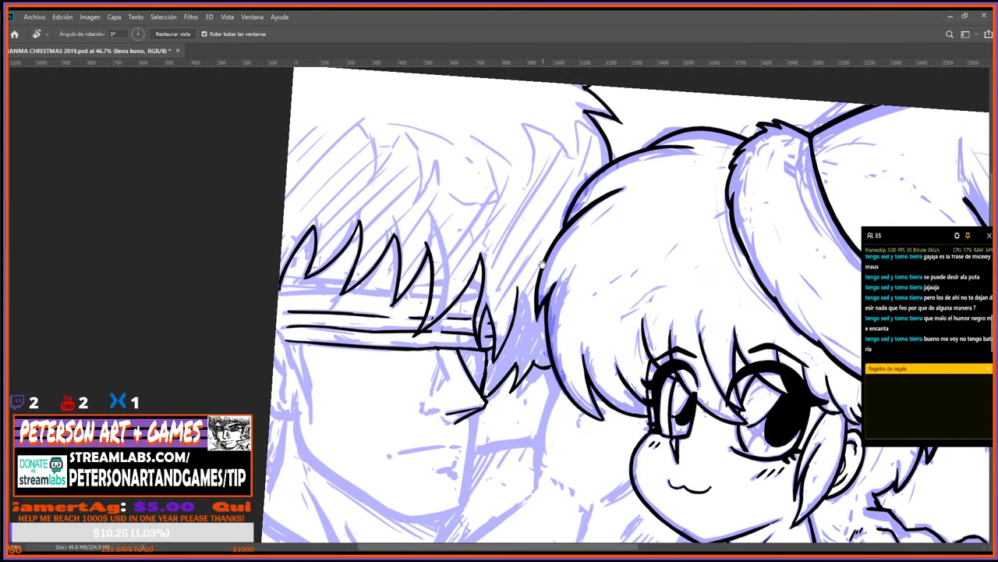
{"action": "left_click_drag", "start_coordinate": [507, 312], "coordinate": [554, 238]}
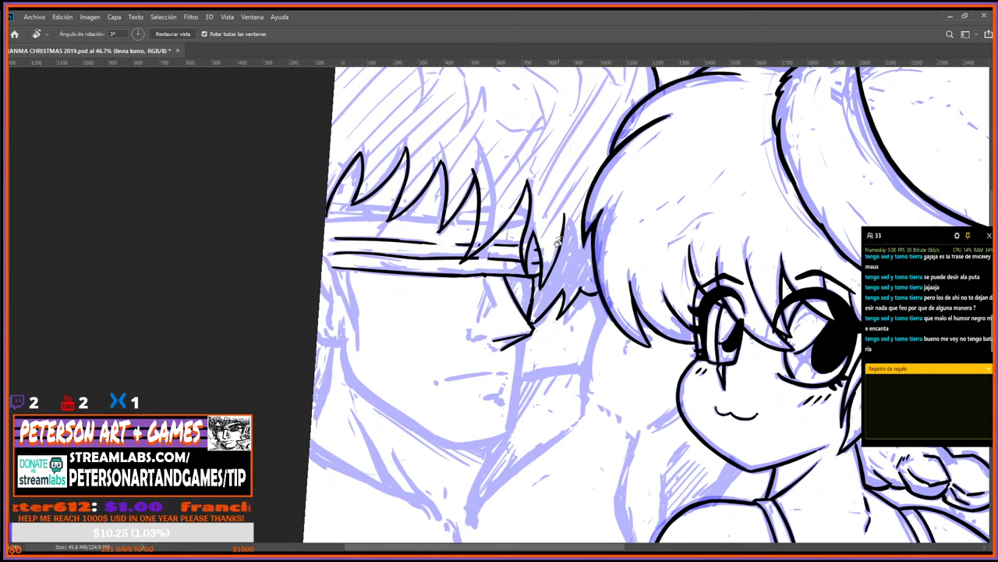
{"action": "key", "text": "e"}
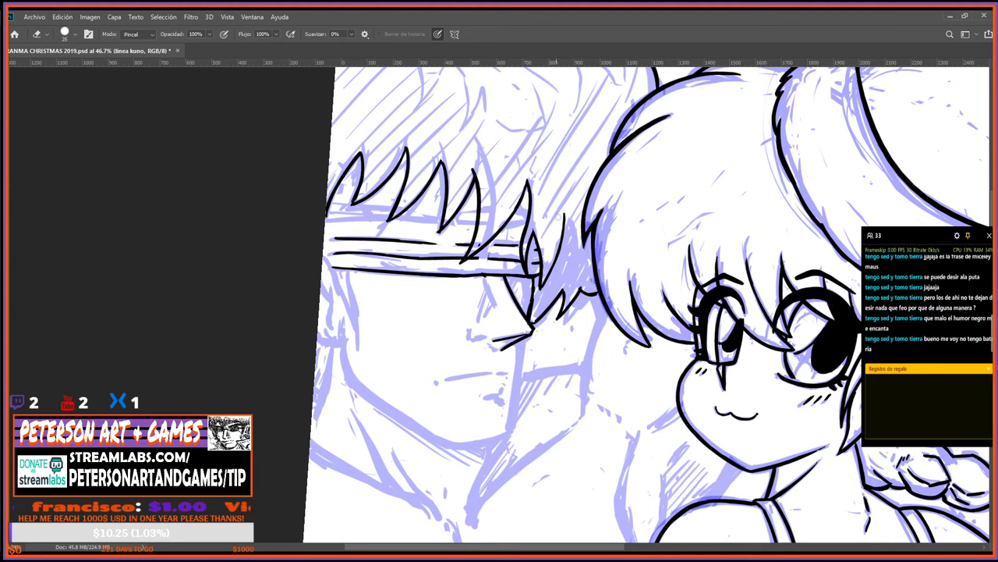
{"action": "key", "text": "b"}
{"action": "key", "text": "e"}
{"action": "left_click_drag", "start_coordinate": [564, 214], "coordinate": [563, 232]}
{"action": "key", "text": "b"}
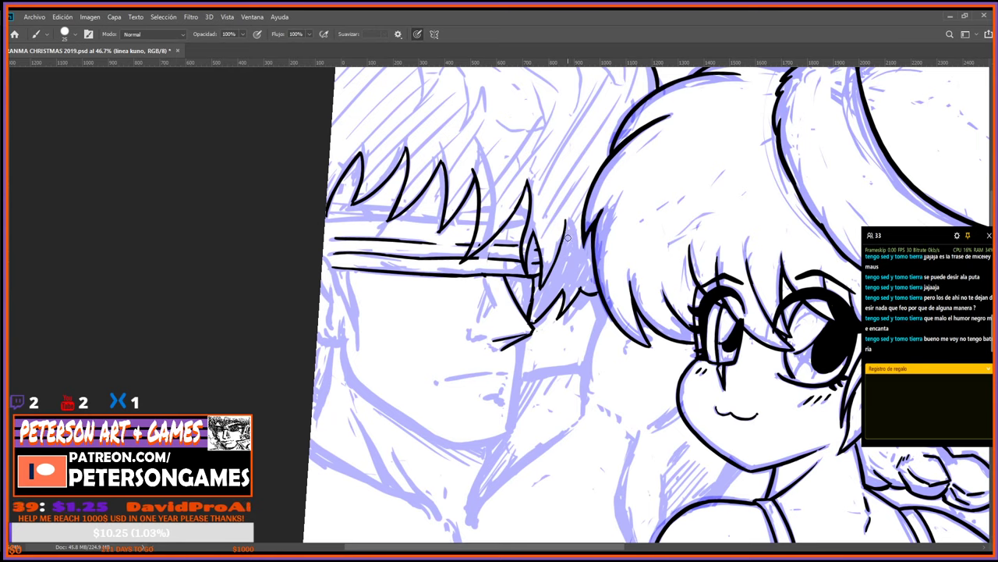
{"action": "mouse_move", "coordinate": [566, 218]}
{"action": "left_mouse_down"}
{"action": "mouse_move", "coordinate": [566, 271]}
{"action": "mouse_move", "coordinate": [584, 243]}
{"action": "left_mouse_up"}
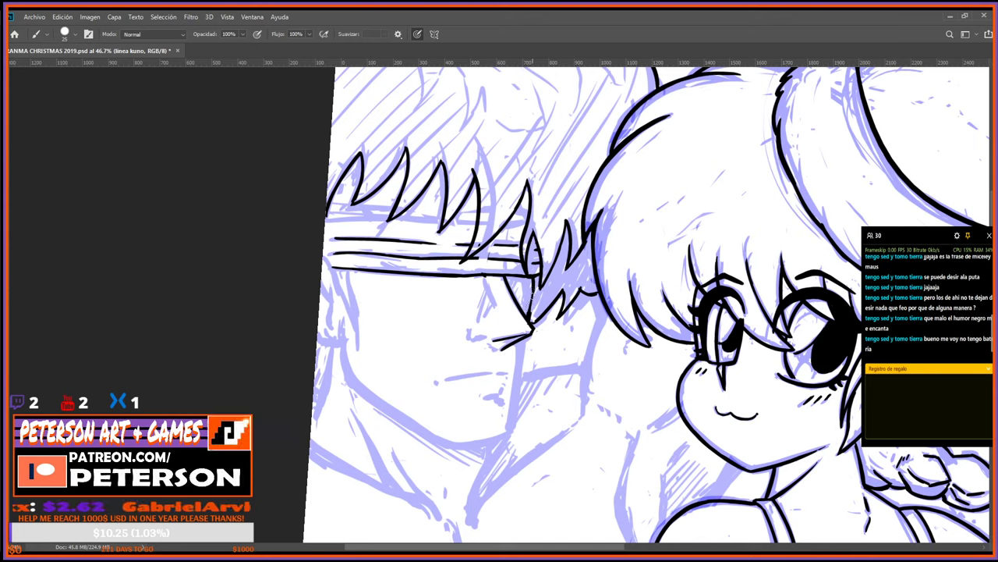
{"action": "key", "text": "e"}
{"action": "key", "text": "b"}
{"action": "key", "text": "e"}
{"action": "key", "text": "b"}
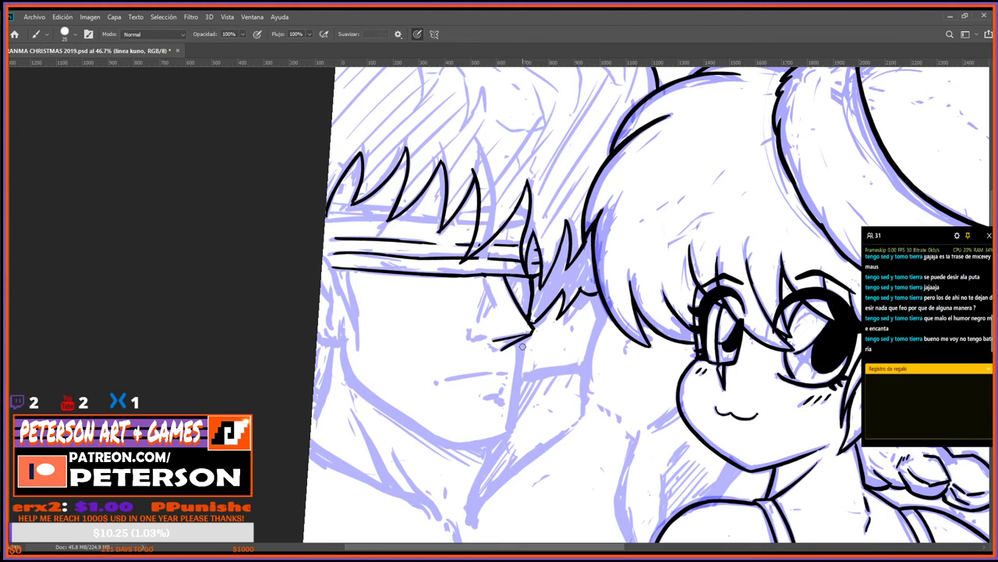
Ink the front of Kuno's face as a straight line from the nose down to the chin.
{"action": "mouse_move", "coordinate": [527, 337]}
{"action": "left_mouse_down"}
{"action": "mouse_move", "coordinate": [515, 395]}
{"action": "mouse_move", "coordinate": [819, 156]}
{"action": "mouse_move", "coordinate": [774, 39]}
{"action": "left_mouse_up"}
{"action": "key", "text": "r"}
{"action": "key", "text": "b"}
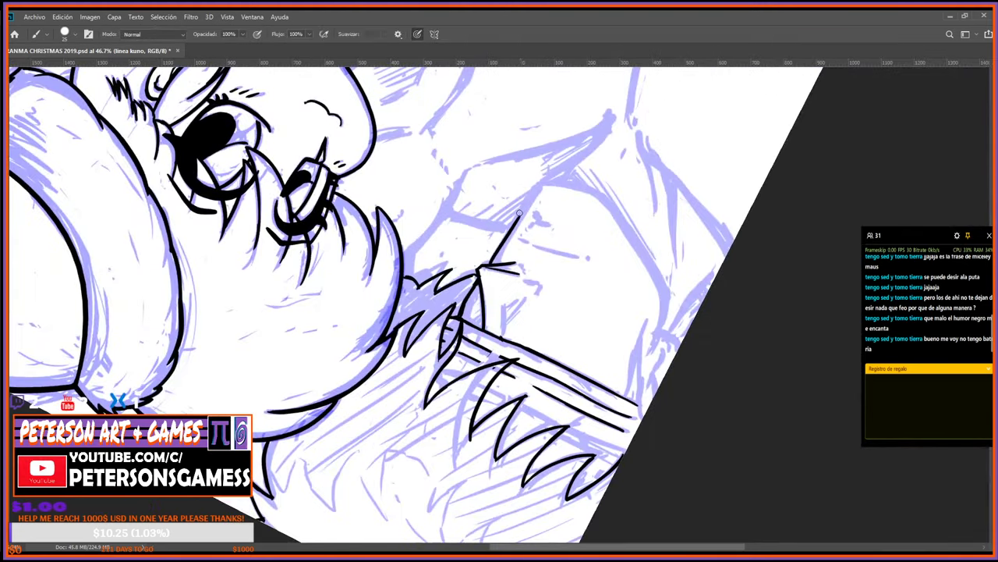
{"action": "left_click_drag", "start_coordinate": [520, 217], "coordinate": [538, 181]}
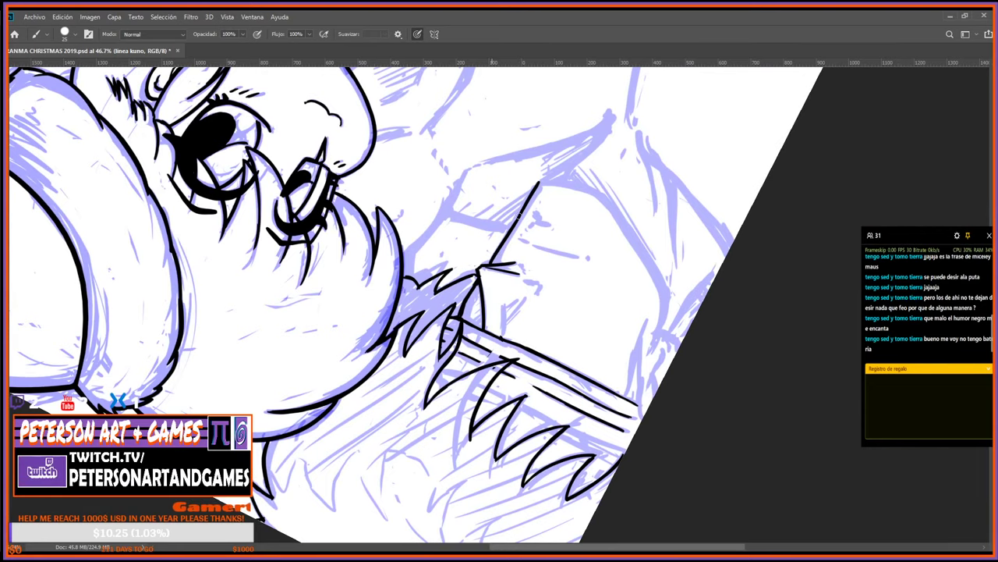
Ink the underside of Kuno's chin from its front corner to the start of the jaw.
{"action": "key", "text": "r"}
{"action": "mouse_move", "coordinate": [578, 351]}
{"action": "left_mouse_down"}
{"action": "mouse_move", "coordinate": [553, 248]}
{"action": "mouse_move", "coordinate": [598, 415]}
{"action": "left_mouse_up"}
{"action": "key", "text": "b"}
{"action": "left_click_drag", "start_coordinate": [425, 425], "coordinate": [439, 355]}
{"action": "key", "text": "r"}
{"action": "left_click_drag", "start_coordinate": [504, 424], "coordinate": [607, 358]}
{"action": "key", "text": "e"}
{"action": "left_click_drag", "start_coordinate": [515, 373], "coordinate": [516, 383]}
Continue Kuno's jawline from the chin towards the ear, thinning and retouching the new stroke where it joins.
{"action": "key", "text": "r"}
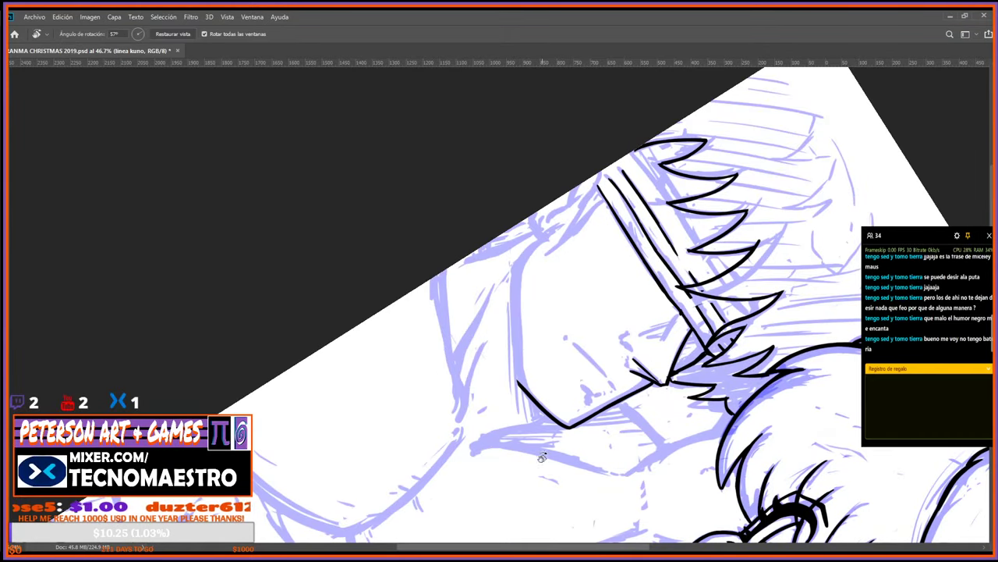
{"action": "left_click_drag", "start_coordinate": [539, 446], "coordinate": [395, 408]}
{"action": "mouse_move", "coordinate": [962, 167]}
{"action": "left_mouse_down"}
{"action": "mouse_move", "coordinate": [685, 241]}
{"action": "mouse_move", "coordinate": [659, 297]}
{"action": "left_mouse_up"}
{"action": "left_click_drag", "start_coordinate": [473, 299], "coordinate": [614, 325]}
{"action": "mouse_move", "coordinate": [507, 454]}
{"action": "left_mouse_down"}
{"action": "mouse_move", "coordinate": [615, 399]}
{"action": "mouse_move", "coordinate": [650, 310]}
{"action": "left_mouse_up"}
{"action": "mouse_move", "coordinate": [687, 391]}
{"action": "left_mouse_down"}
{"action": "mouse_move", "coordinate": [666, 299]}
{"action": "mouse_move", "coordinate": [622, 365]}
{"action": "left_mouse_up"}
{"action": "key", "text": "b"}
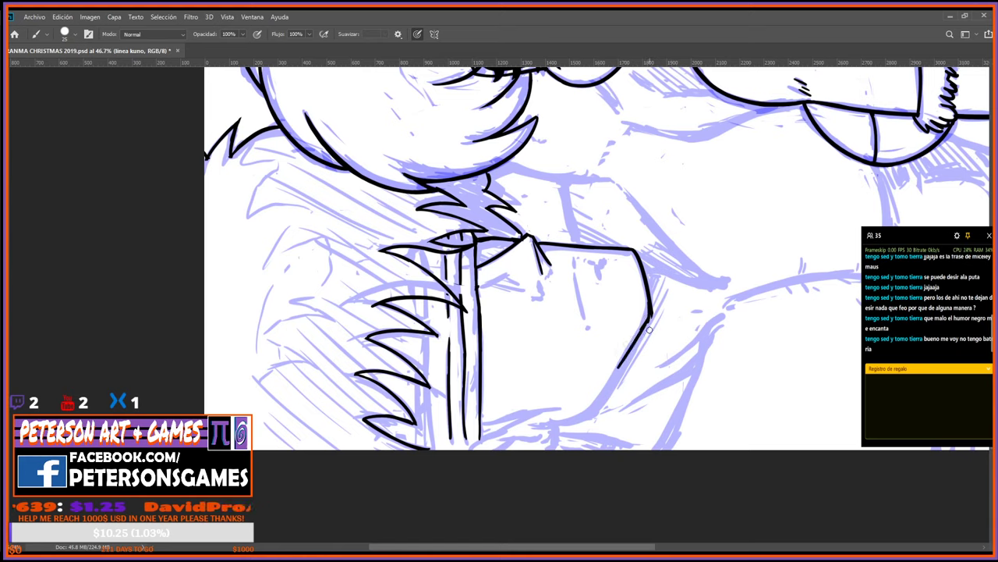
{"action": "key", "text": "e"}
{"action": "key", "text": "b"}
{"action": "key", "text": "e"}
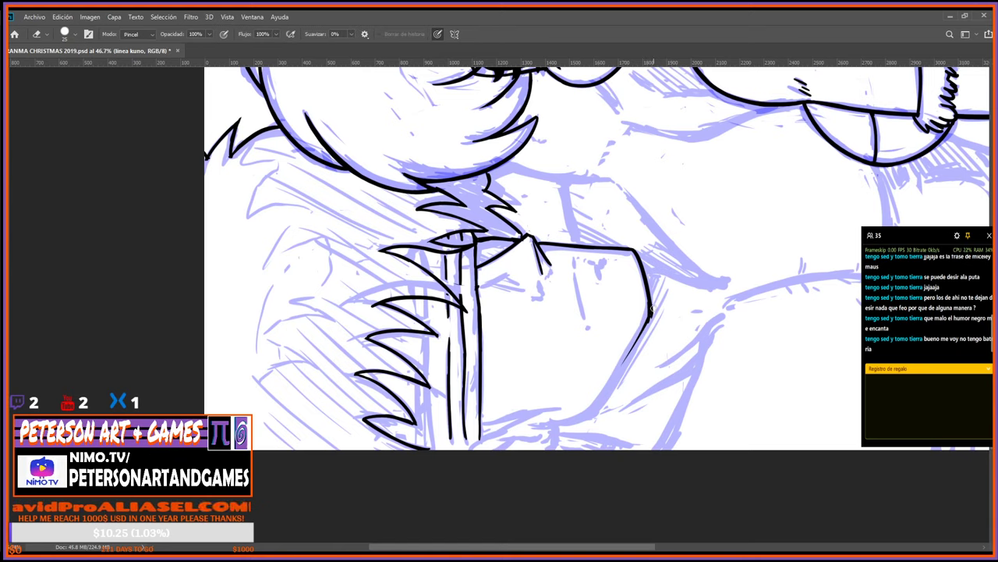
{"action": "key", "text": "b"}
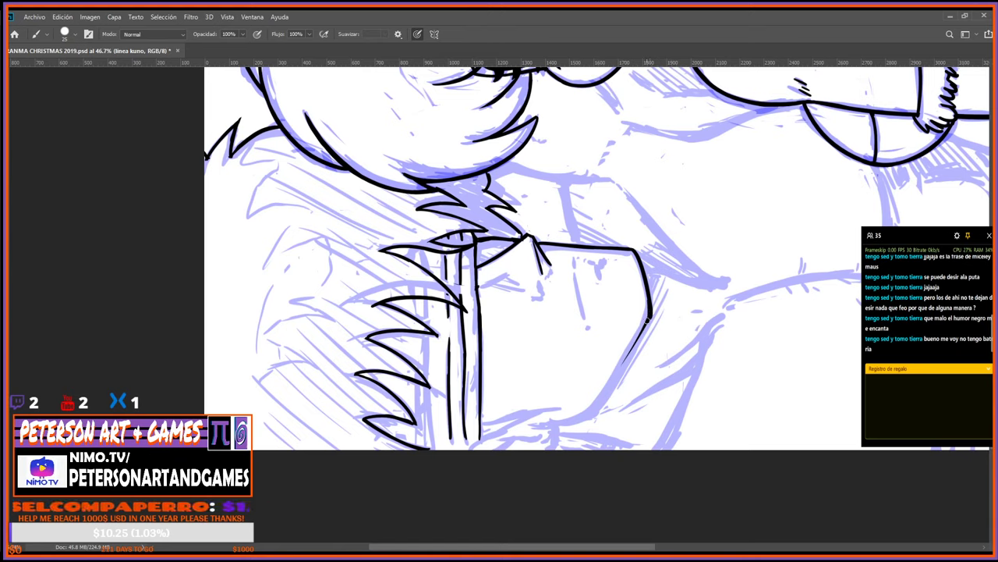
{"action": "left_click_drag", "start_coordinate": [649, 315], "coordinate": [612, 379]}
Extend Kuno's jawline further up towards the ear and trim the uneven end of the stroke.
{"action": "key", "text": "r"}
{"action": "mouse_move", "coordinate": [664, 305]}
{"action": "left_mouse_down"}
{"action": "mouse_move", "coordinate": [660, 410]}
{"action": "mouse_move", "coordinate": [358, 327]}
{"action": "mouse_move", "coordinate": [353, 297]}
{"action": "left_mouse_up"}
{"action": "key", "text": "e"}
{"action": "key", "text": "b"}
{"action": "key", "text": "e"}
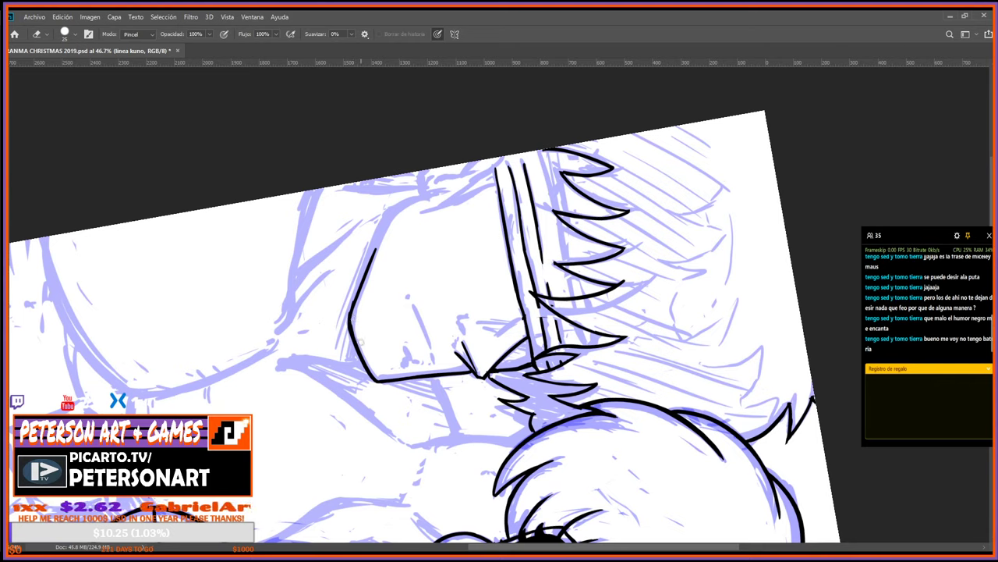
{"action": "key", "text": "b"}
{"action": "left_click_drag", "start_coordinate": [351, 327], "coordinate": [381, 229]}
{"action": "key", "text": "e"}
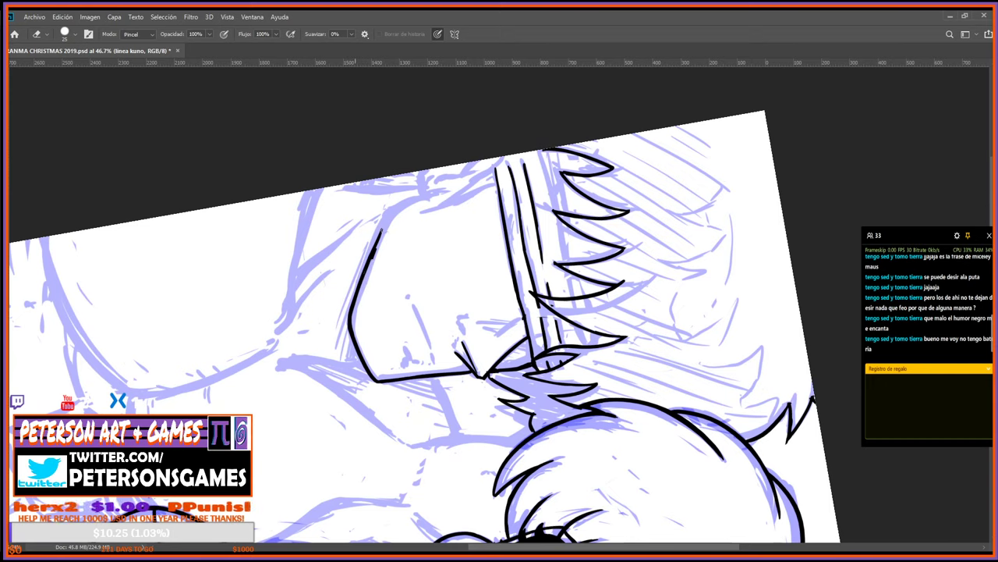
{"action": "left_click_drag", "start_coordinate": [382, 230], "coordinate": [370, 270]}
Thicken and smooth the rear section of Kuno's jawline by going over it with additional strokes.
{"action": "key", "text": "r"}
{"action": "mouse_move", "coordinate": [431, 398]}
{"action": "left_mouse_down"}
{"action": "mouse_move", "coordinate": [579, 388]}
{"action": "mouse_move", "coordinate": [594, 238]}
{"action": "mouse_move", "coordinate": [541, 197]}
{"action": "left_mouse_up"}
{"action": "key", "text": "b"}
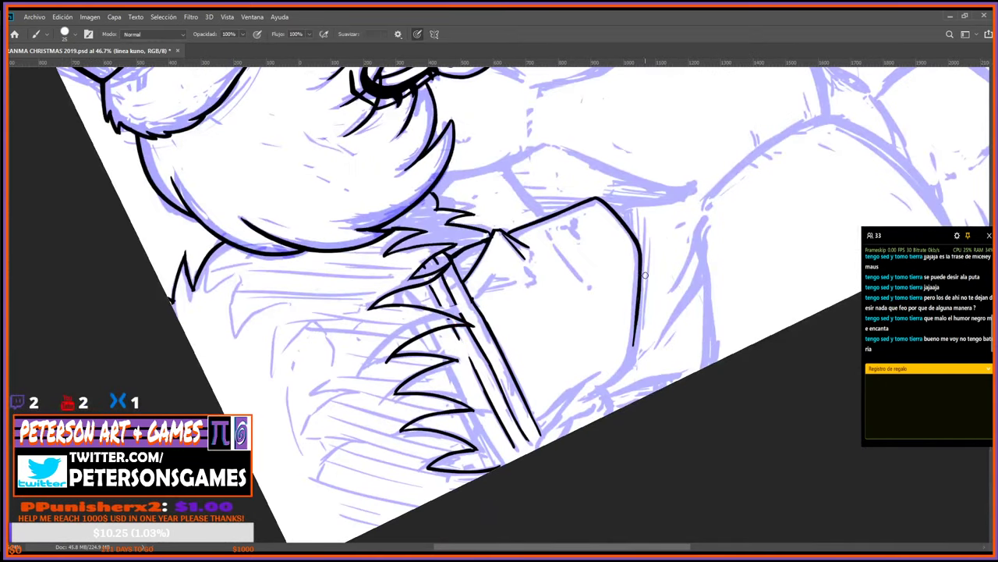
{"action": "key", "text": "e"}
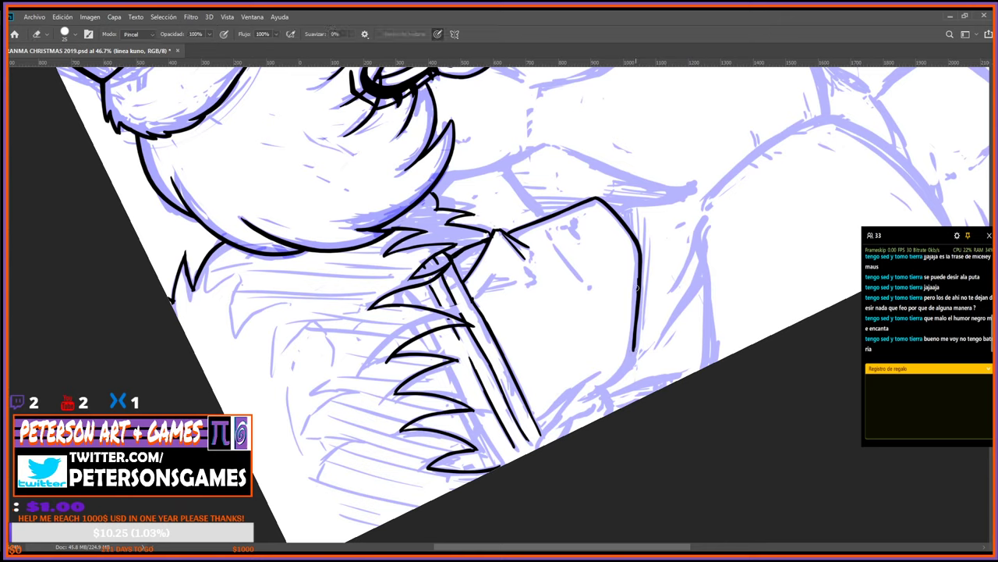
{"action": "key", "text": "b"}
{"action": "left_click_drag", "start_coordinate": [639, 262], "coordinate": [633, 343]}
{"action": "left_click_drag", "start_coordinate": [637, 299], "coordinate": [632, 346]}
{"action": "key", "text": "e"}
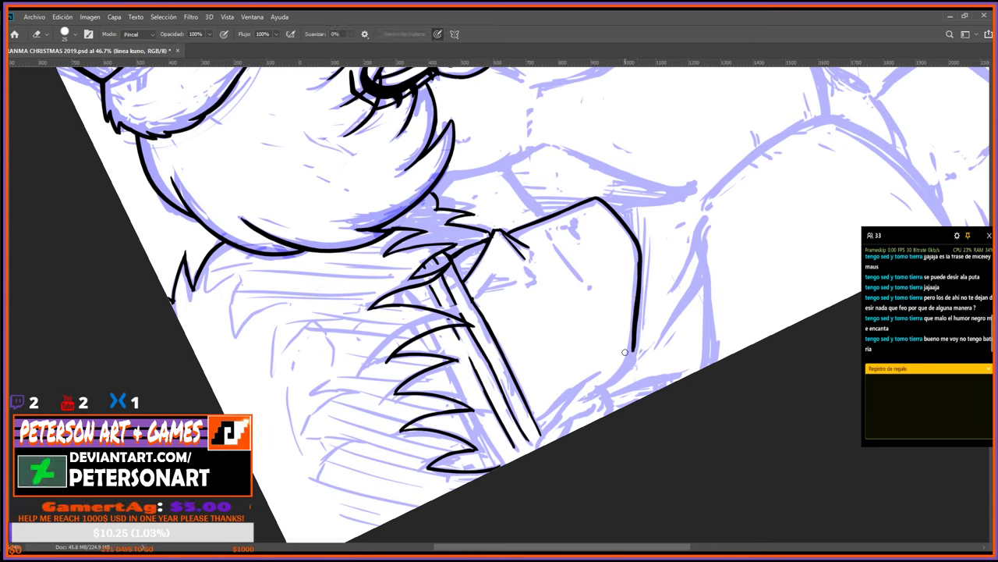
Clean up the bend of Kuno's jawline and reshape its upper end just below the ear.
{"action": "key", "text": "r"}
{"action": "left_click_drag", "start_coordinate": [630, 281], "coordinate": [327, 112]}
{"action": "key", "text": "e"}
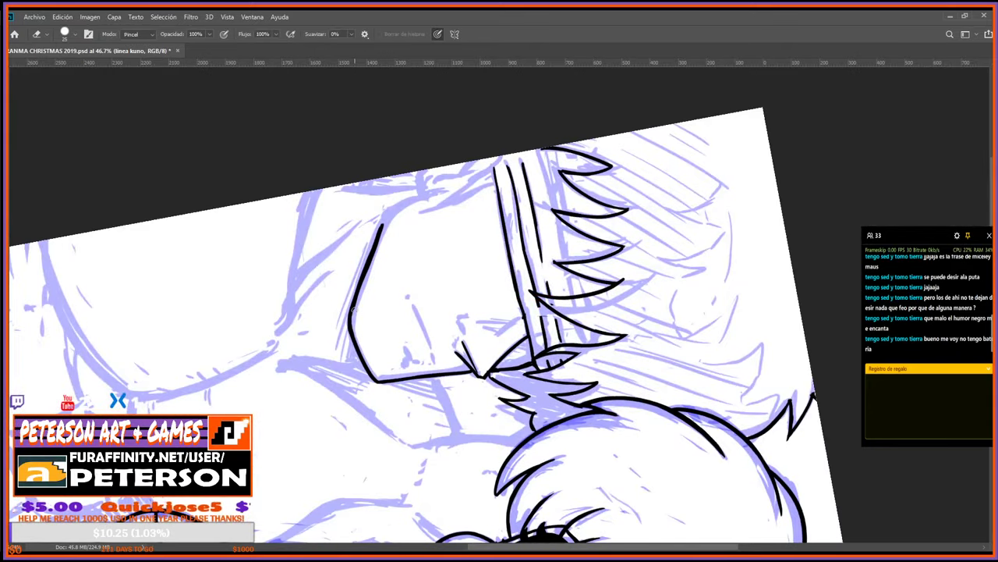
{"action": "key", "text": "b"}
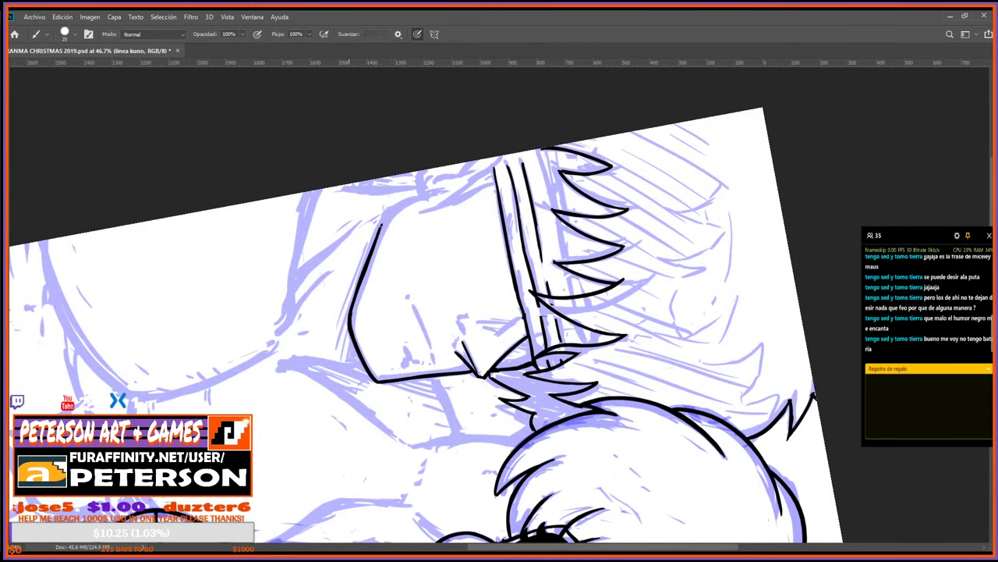
{"action": "mouse_move", "coordinate": [382, 222]}
{"action": "left_mouse_down"}
{"action": "mouse_move", "coordinate": [367, 262]}
{"action": "mouse_move", "coordinate": [394, 343]}
{"action": "mouse_move", "coordinate": [371, 457]}
{"action": "left_mouse_up"}
{"action": "key", "text": "r"}
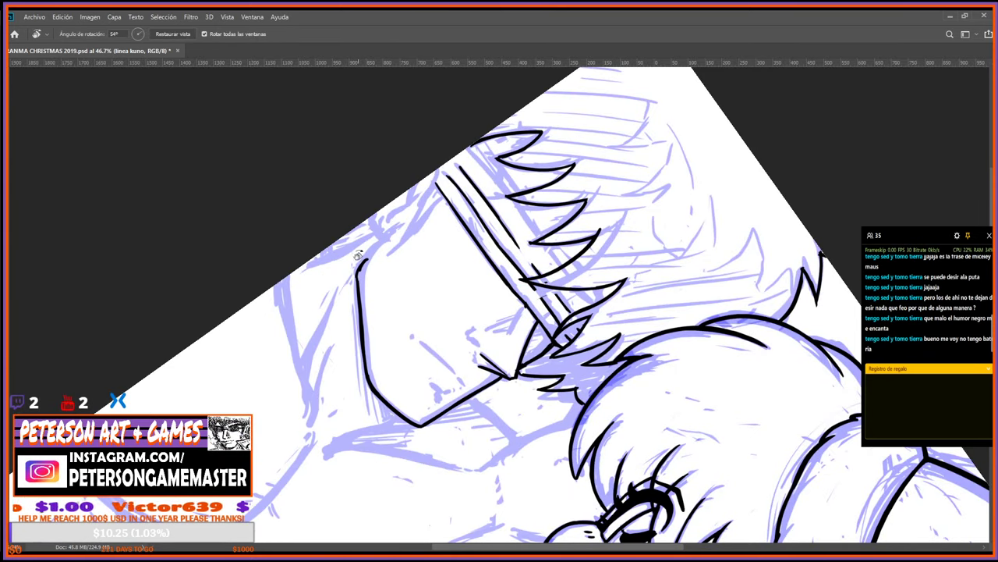
{"action": "key", "text": "b"}
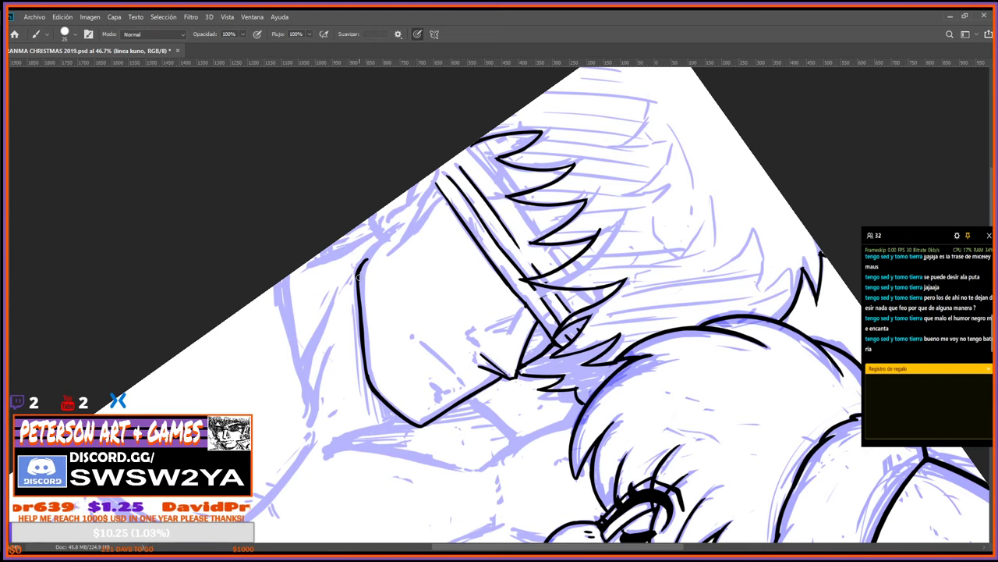
{"action": "mouse_move", "coordinate": [361, 267]}
{"action": "left_mouse_down"}
{"action": "mouse_move", "coordinate": [378, 243]}
{"action": "mouse_move", "coordinate": [354, 286]}
{"action": "mouse_move", "coordinate": [373, 251]}
{"action": "mouse_move", "coordinate": [357, 352]}
{"action": "left_mouse_up"}
{"action": "key", "text": "e"}
{"action": "key", "text": "b"}
{"action": "key", "text": "e"}
{"action": "key", "text": "r"}
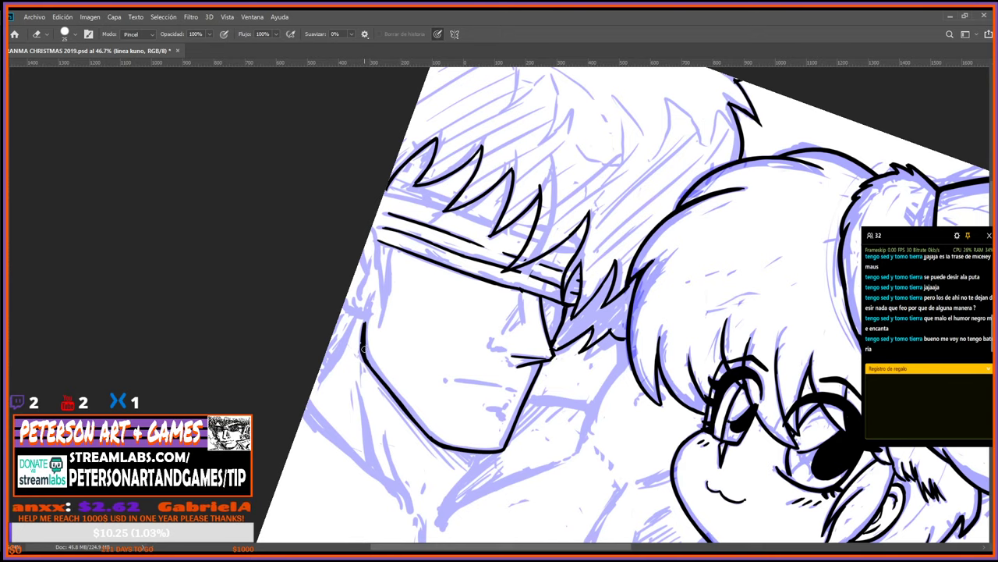
{"action": "key", "text": "b"}
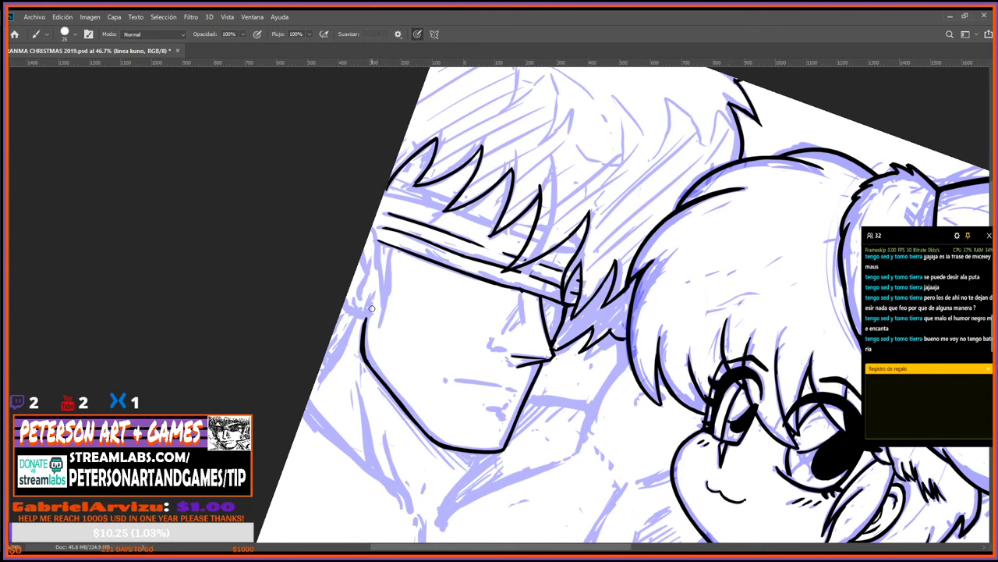
Ink Kuno's earlobe above the end of the jaw and the front contour of the ear at the canvas border.
{"action": "key", "text": "r"}
{"action": "left_click_drag", "start_coordinate": [481, 482], "coordinate": [608, 437]}
{"action": "key", "text": "b"}
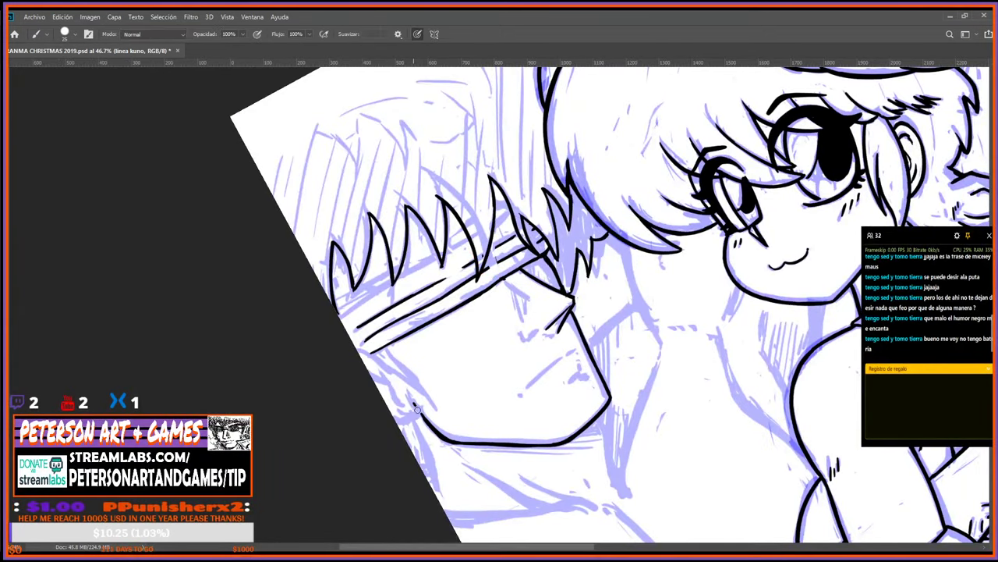
{"action": "mouse_move", "coordinate": [417, 409]}
{"action": "left_mouse_down"}
{"action": "mouse_move", "coordinate": [396, 381]}
{"action": "mouse_move", "coordinate": [402, 397]}
{"action": "mouse_move", "coordinate": [372, 377]}
{"action": "mouse_move", "coordinate": [380, 374]}
{"action": "mouse_move", "coordinate": [355, 369]}
{"action": "left_mouse_up"}
{"action": "key", "text": "r"}
{"action": "left_click_drag", "start_coordinate": [606, 362], "coordinate": [477, 426]}
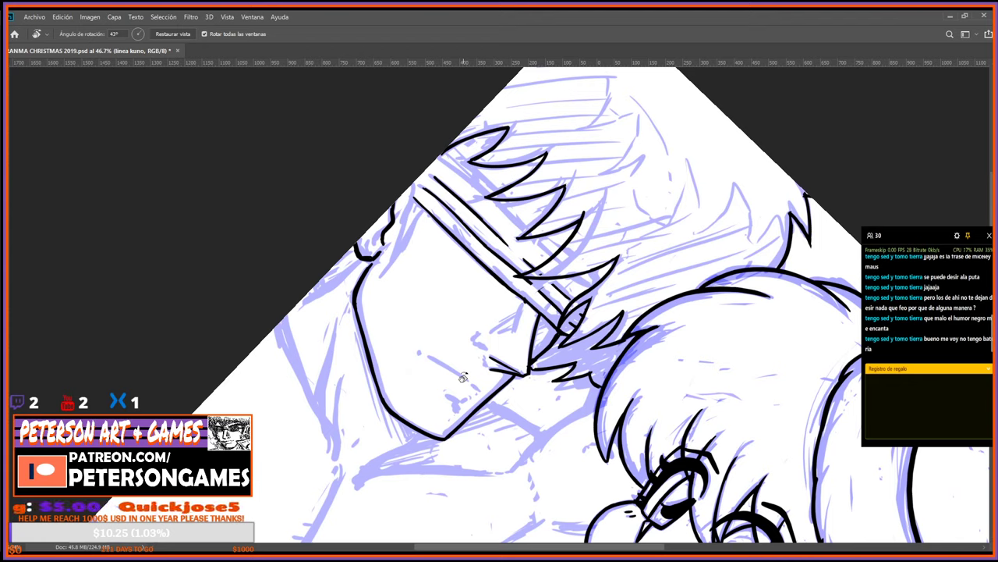
Ink the small inner fold of Kuno's ear and tidy its lines above the earlobe.
{"action": "key", "text": "b"}
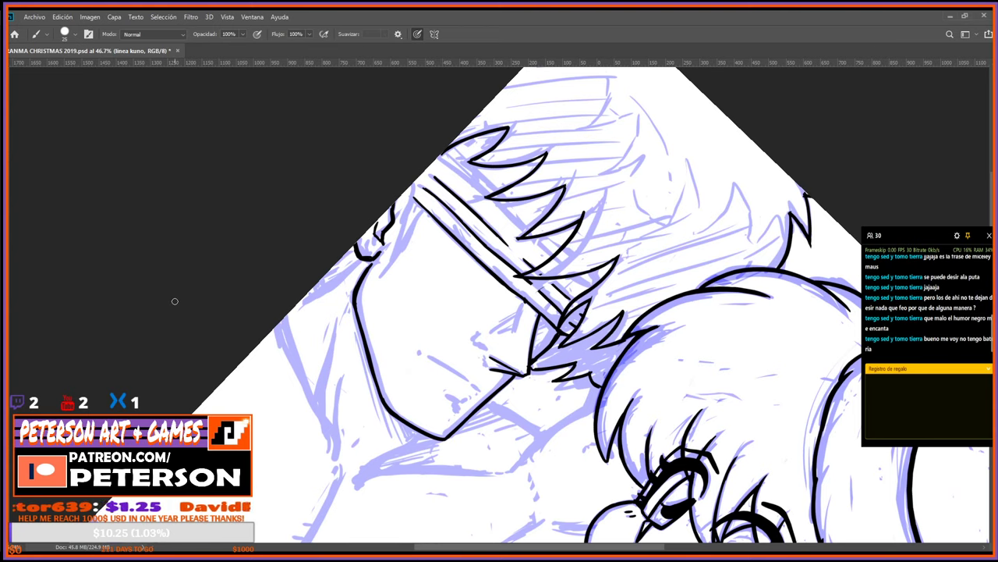
{"action": "key", "text": "Escape"}
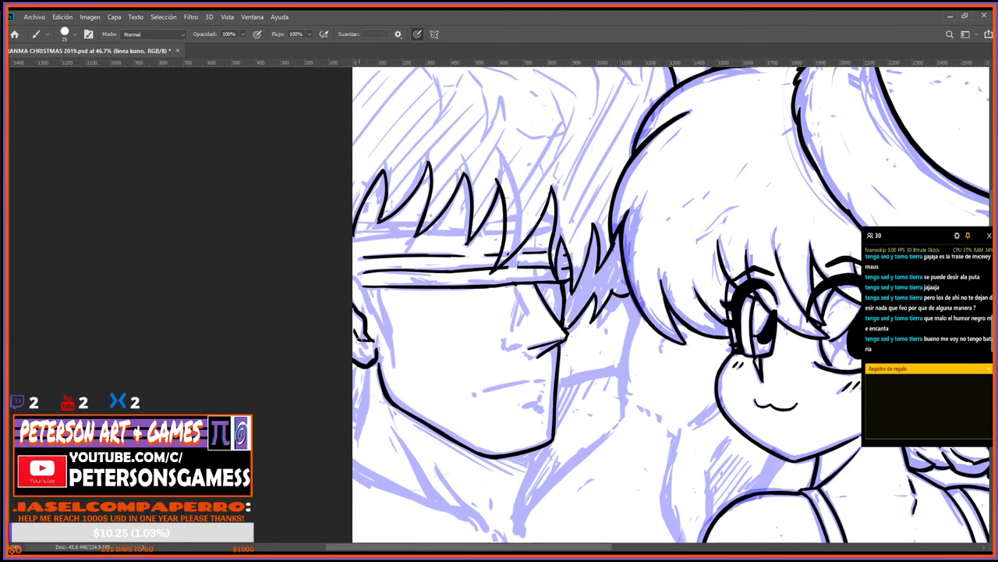
{"action": "mouse_move", "coordinate": [365, 330]}
{"action": "left_mouse_down"}
{"action": "mouse_move", "coordinate": [363, 321]}
{"action": "mouse_move", "coordinate": [362, 343]}
{"action": "mouse_move", "coordinate": [360, 315]}
{"action": "mouse_move", "coordinate": [361, 337]}
{"action": "mouse_move", "coordinate": [364, 327]}
{"action": "left_mouse_up"}
{"action": "key", "text": "e"}
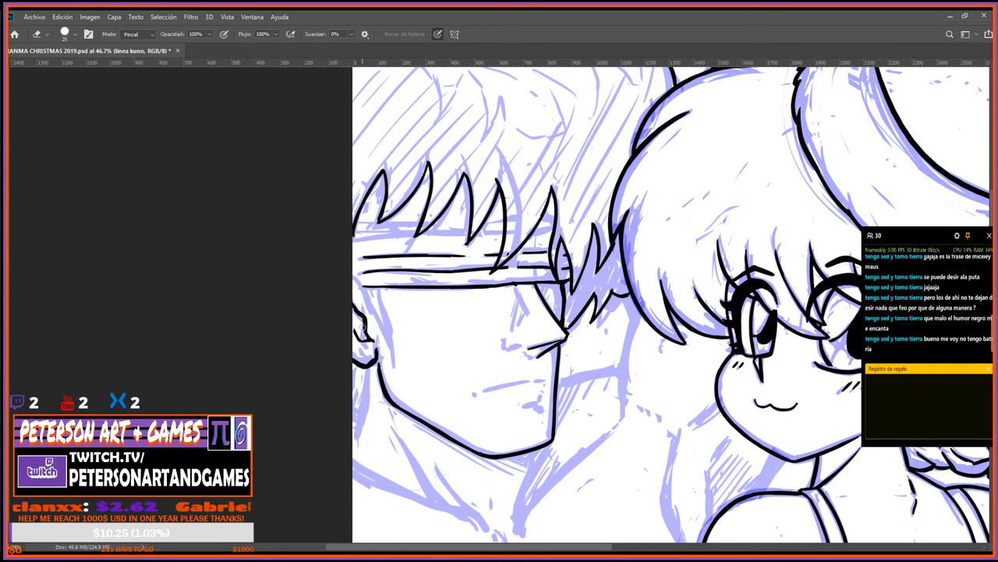
Erase and redraw the inner fold of Kuno's ear with thinner lines, extending the ear contour at the canvas border.
{"action": "key", "text": "b"}
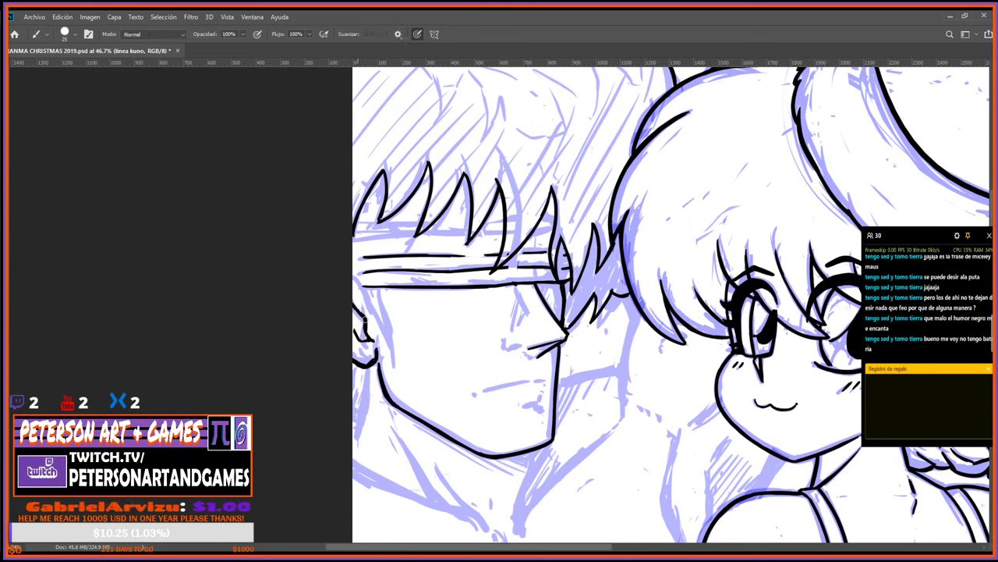
{"action": "key", "text": "e"}
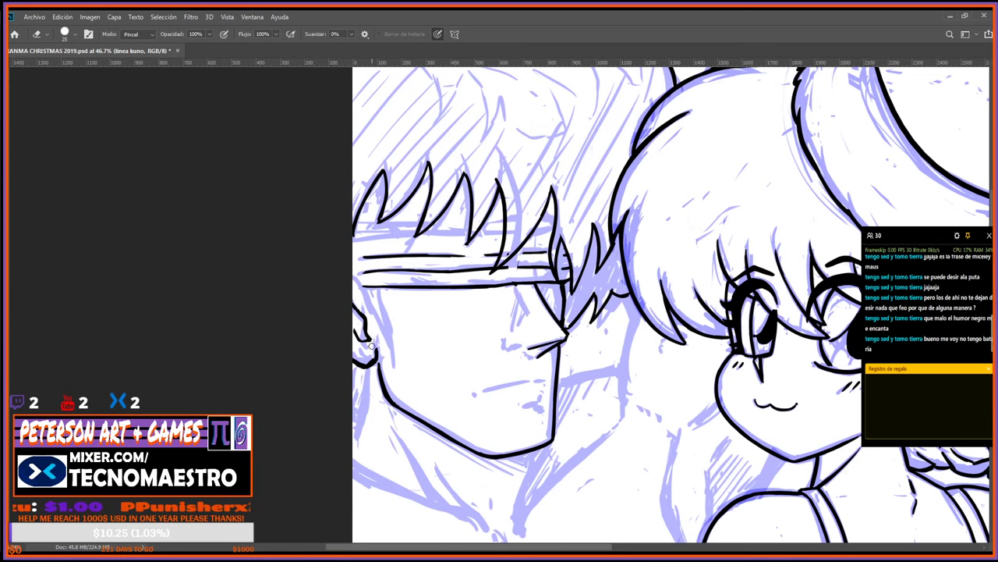
{"action": "key", "text": "b"}
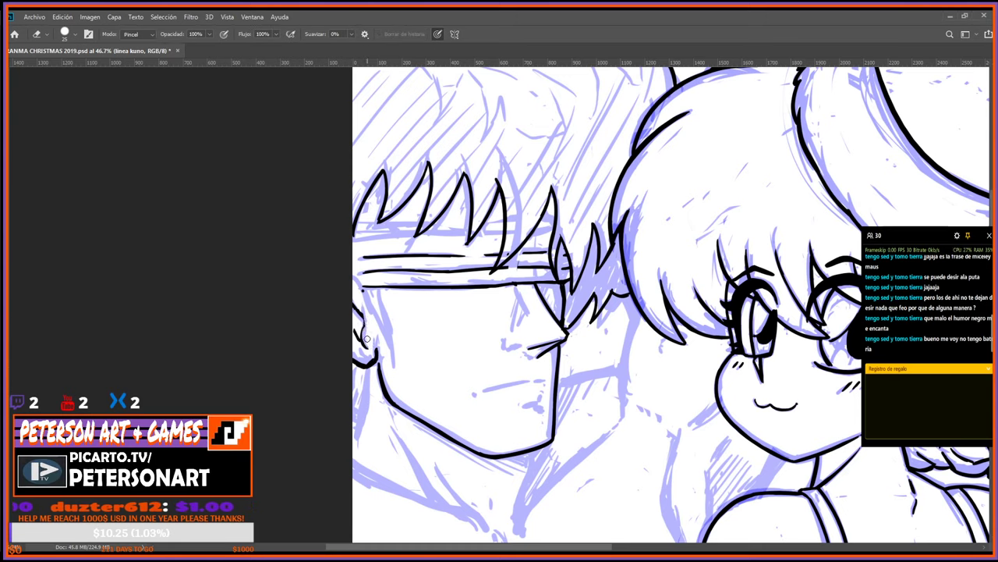
{"action": "key", "text": "e"}
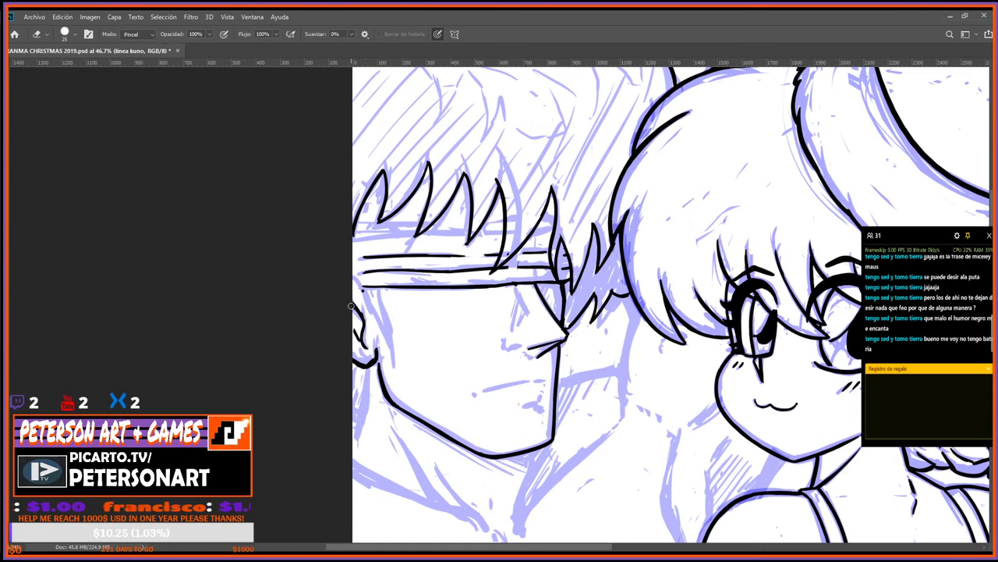
Ink the pointed sideburn lock hanging from the headband in front of Kuno's ear.
{"action": "key", "text": "b"}
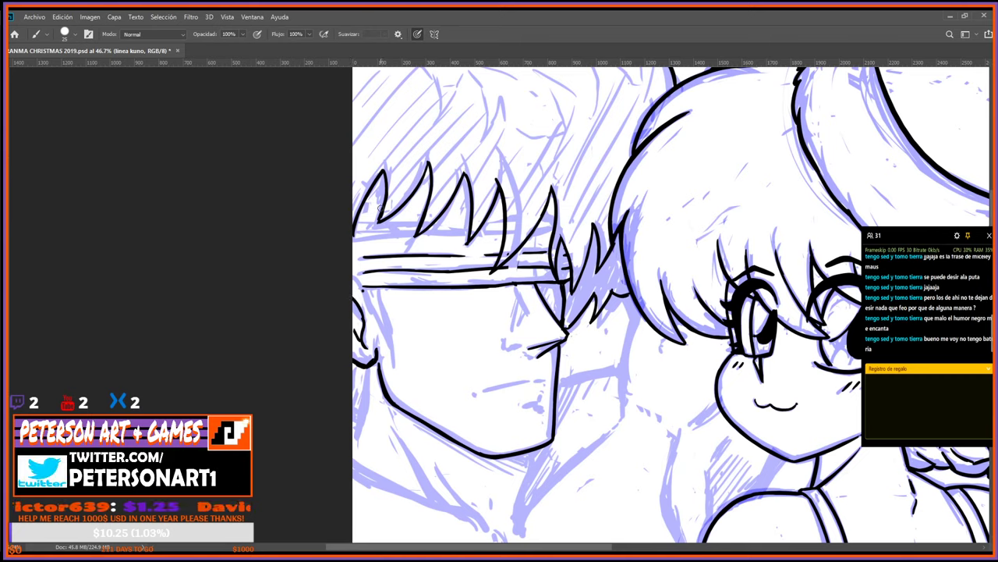
{"action": "left_click_drag", "start_coordinate": [366, 290], "coordinate": [398, 352]}
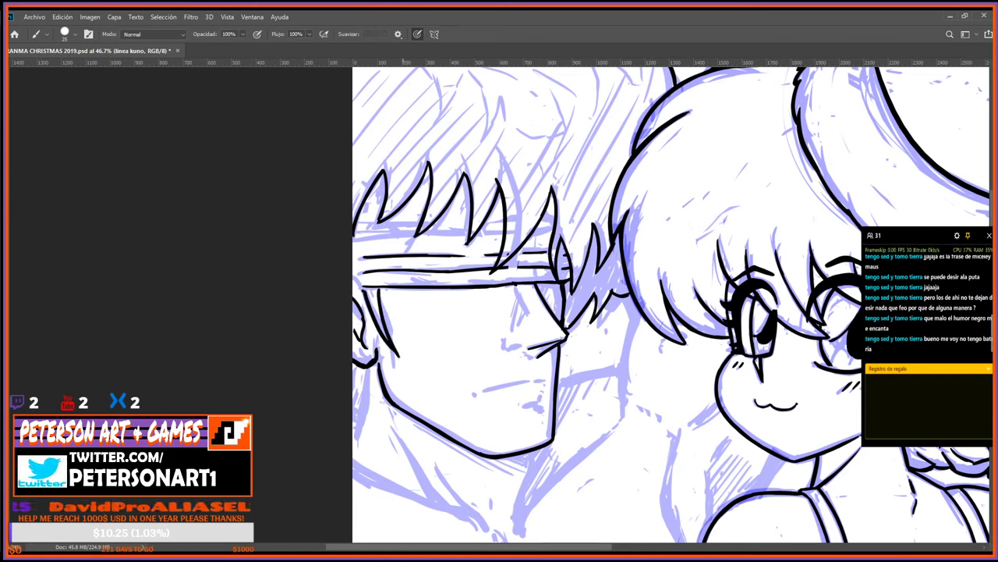
{"action": "key", "text": "e"}
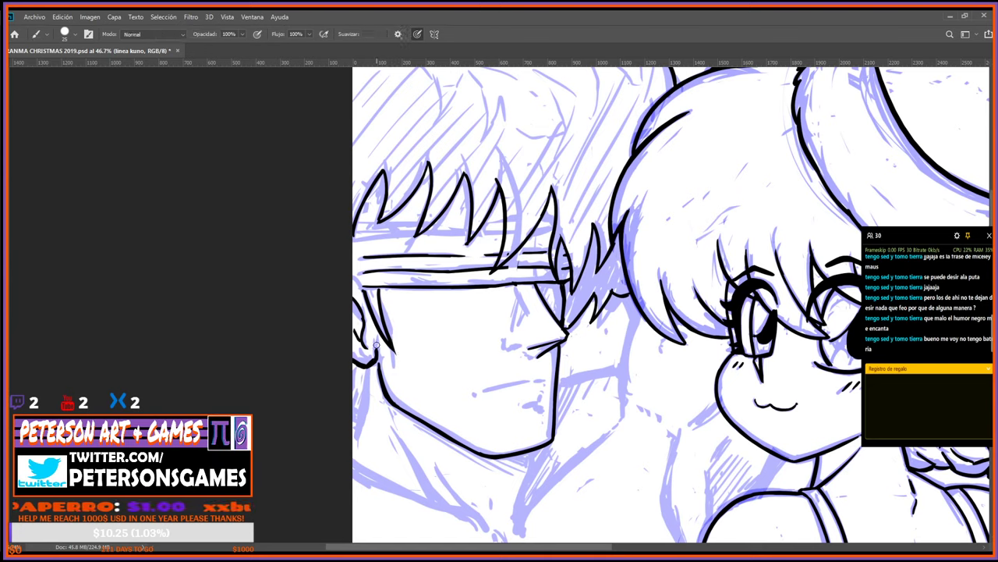
Ink the back neck line below Kuno's earlobe and the diagonal neck line beneath the jaw.
{"action": "key", "text": "b"}
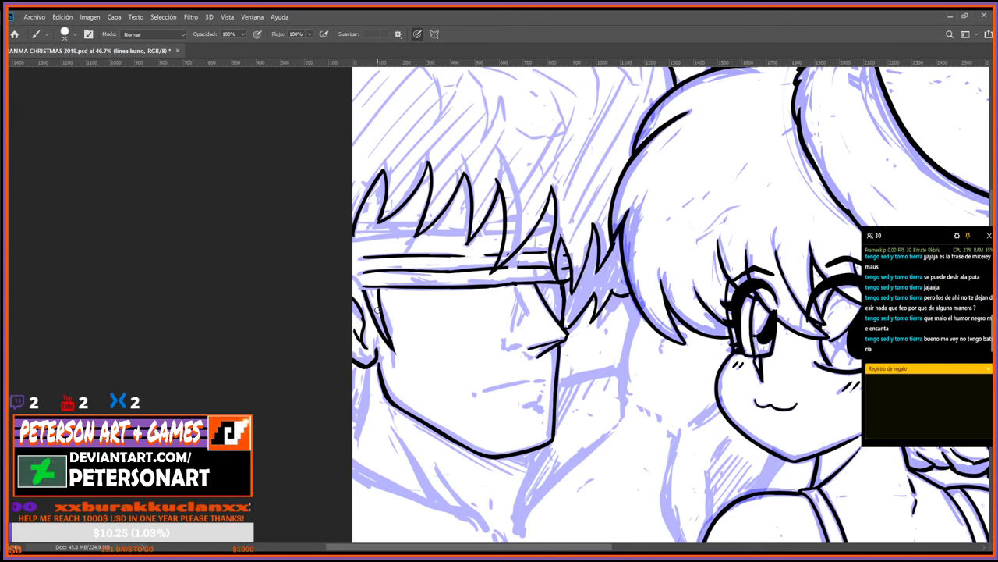
{"action": "mouse_move", "coordinate": [363, 365]}
{"action": "left_mouse_down"}
{"action": "mouse_move", "coordinate": [368, 432]}
{"action": "mouse_move", "coordinate": [375, 409]}
{"action": "mouse_move", "coordinate": [357, 443]}
{"action": "left_mouse_up"}
{"action": "key", "text": "e"}
{"action": "key", "text": "b"}
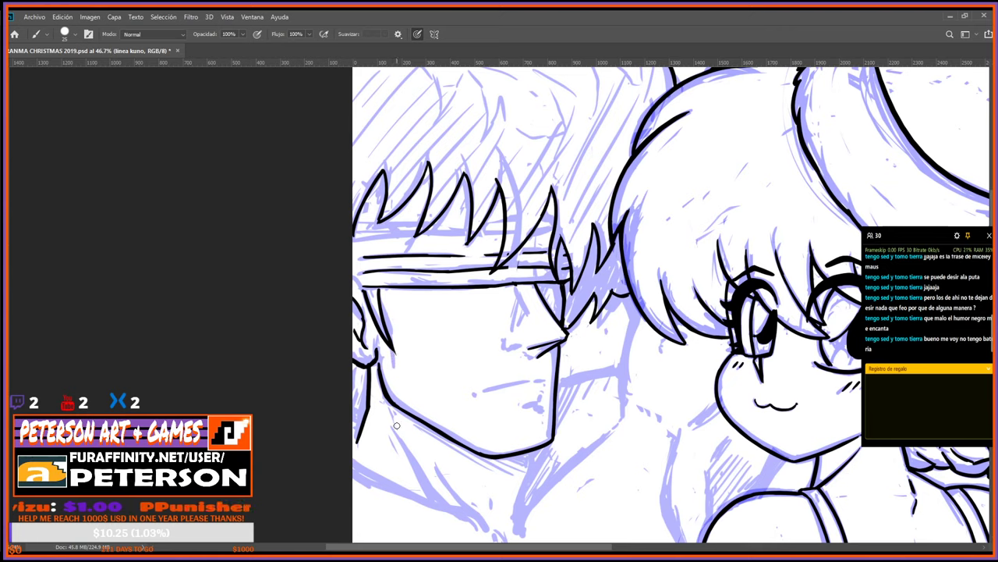
{"action": "left_click_drag", "start_coordinate": [395, 430], "coordinate": [433, 491]}
Erase the neck line below Kuno's earlobe and redraw it curving toward the canvas border.
{"action": "key", "text": "e"}
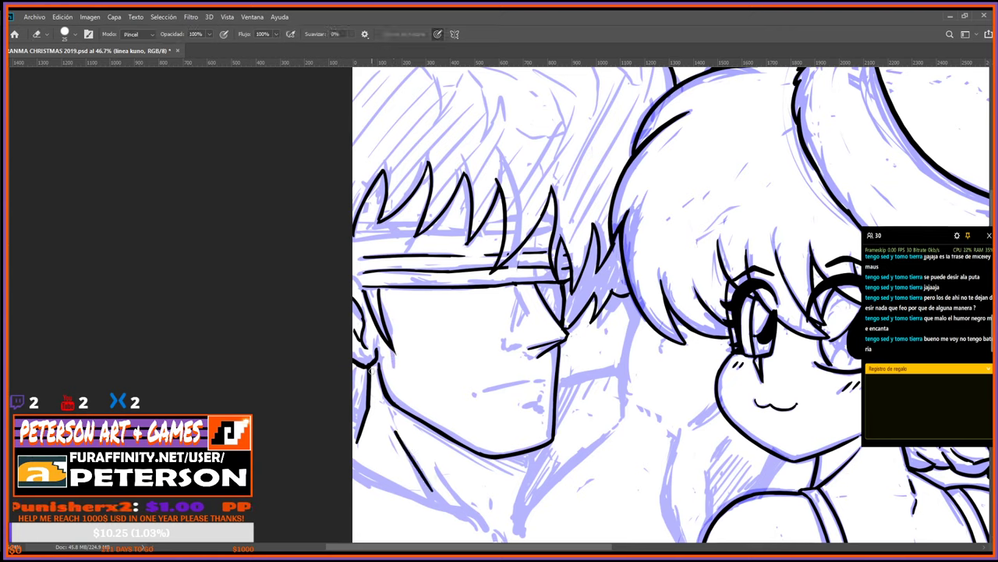
{"action": "left_click_drag", "start_coordinate": [372, 373], "coordinate": [360, 442]}
{"action": "key", "text": "b"}
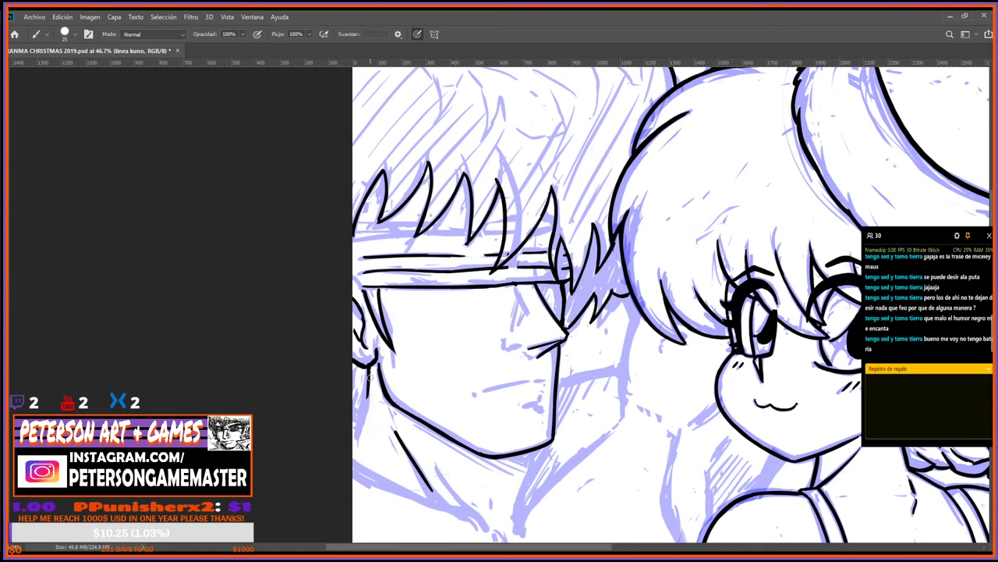
{"action": "left_click_drag", "start_coordinate": [371, 373], "coordinate": [353, 461]}
{"action": "key", "text": "e"}
{"action": "left_click_drag", "start_coordinate": [364, 387], "coordinate": [354, 460]}
{"action": "key", "text": "b"}
{"action": "left_click_drag", "start_coordinate": [363, 378], "coordinate": [340, 444]}
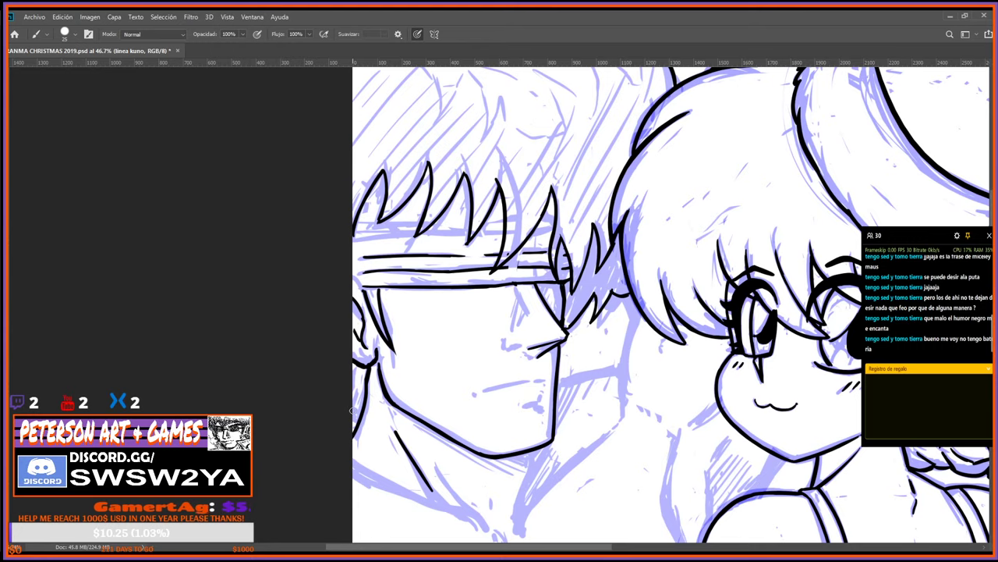
Rotate the canvas view and go over the curved neck line running from Kuno's earlobe to the canvas border.
{"action": "mouse_move", "coordinate": [369, 372]}
{"action": "left_mouse_down"}
{"action": "mouse_move", "coordinate": [352, 446]}
{"action": "mouse_move", "coordinate": [343, 442]}
{"action": "mouse_move", "coordinate": [593, 468]}
{"action": "mouse_move", "coordinate": [706, 211]}
{"action": "left_mouse_up"}
{"action": "key", "text": "e"}
{"action": "key", "text": "r"}
{"action": "key", "text": "b"}
{"action": "left_click_drag", "start_coordinate": [654, 296], "coordinate": [693, 241]}
{"action": "key", "text": "e"}
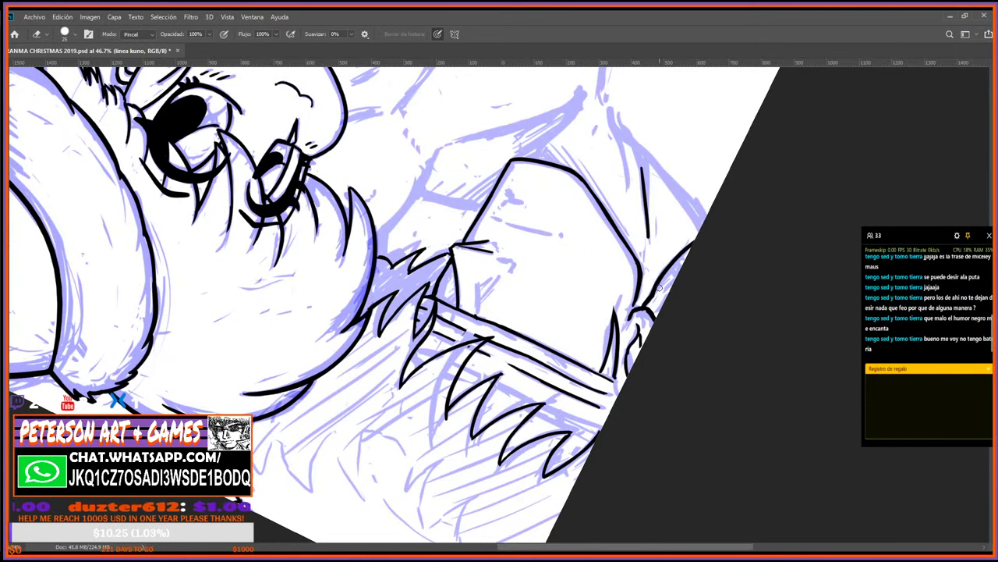
Ink the mouth of the headband-wearing man as one short line over the sketch.
{"action": "key", "text": "b"}
{"action": "mouse_move", "coordinate": [657, 279]}
{"action": "left_mouse_down"}
{"action": "mouse_move", "coordinate": [696, 237]}
{"action": "mouse_move", "coordinate": [760, 281]}
{"action": "mouse_move", "coordinate": [637, 508]}
{"action": "mouse_move", "coordinate": [566, 547]}
{"action": "mouse_move", "coordinate": [466, 343]}
{"action": "left_mouse_up"}
{"action": "key", "text": "r"}
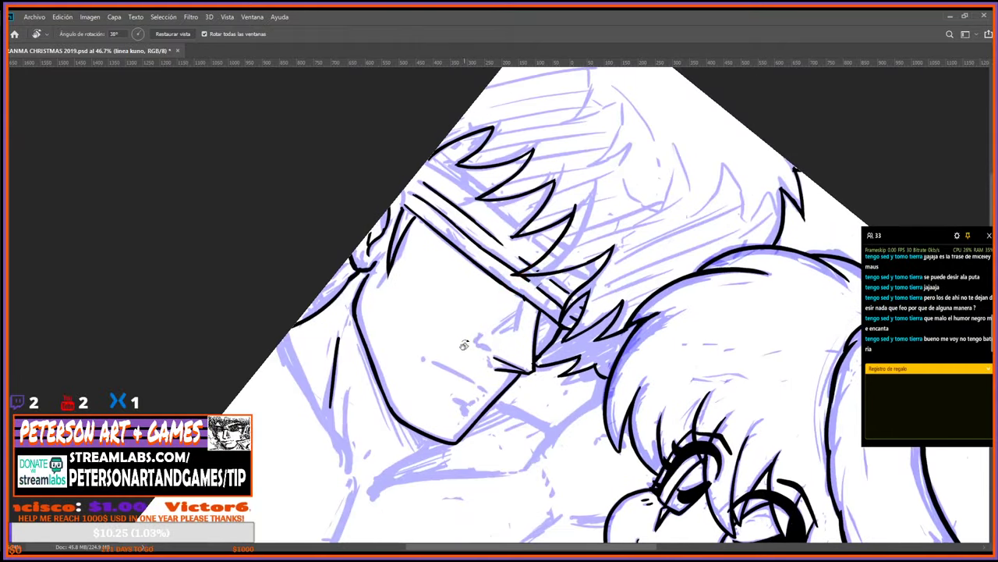
{"action": "left_click_drag", "start_coordinate": [569, 353], "coordinate": [402, 339]}
{"action": "key", "text": "b"}
{"action": "left_click_drag", "start_coordinate": [412, 289], "coordinate": [419, 333]}
{"action": "key", "text": "e"}
{"action": "key", "text": "b"}
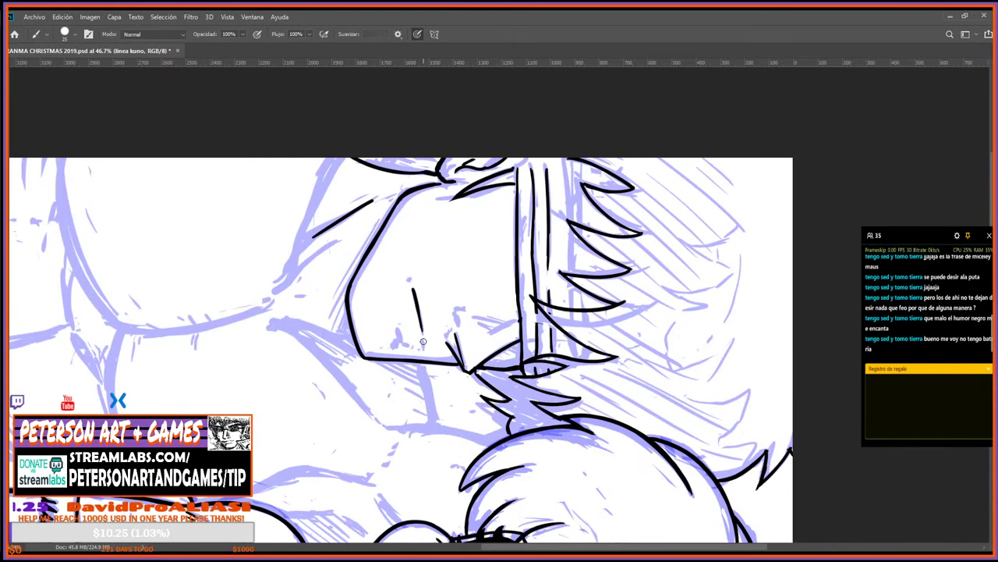
Ink the man's nose and his narrow, shaded eye below the headband.
{"action": "key", "text": "r"}
{"action": "mouse_move", "coordinate": [422, 348]}
{"action": "left_mouse_down"}
{"action": "mouse_move", "coordinate": [499, 367]}
{"action": "mouse_move", "coordinate": [546, 335]}
{"action": "mouse_move", "coordinate": [561, 304]}
{"action": "mouse_move", "coordinate": [544, 320]}
{"action": "mouse_move", "coordinate": [524, 303]}
{"action": "mouse_move", "coordinate": [525, 286]}
{"action": "mouse_move", "coordinate": [590, 334]}
{"action": "left_mouse_up"}
{"action": "key", "text": "r"}
{"action": "key", "text": "b"}
{"action": "left_click_drag", "start_coordinate": [512, 320], "coordinate": [521, 312]}
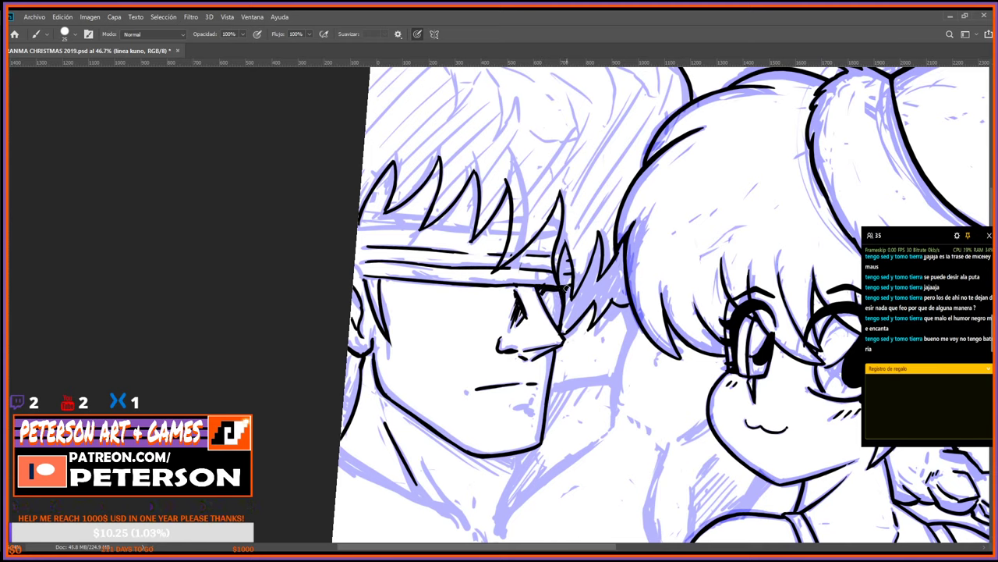
Ink the headband's upper edge in short segments between the spikes of the man's fringe.
{"action": "key", "text": "r"}
{"action": "mouse_move", "coordinate": [624, 390]}
{"action": "left_mouse_down"}
{"action": "mouse_move", "coordinate": [664, 251]}
{"action": "mouse_move", "coordinate": [563, 234]}
{"action": "mouse_move", "coordinate": [553, 261]}
{"action": "mouse_move", "coordinate": [580, 317]}
{"action": "left_mouse_up"}
{"action": "key", "text": "b"}
{"action": "left_click_drag", "start_coordinate": [467, 340], "coordinate": [468, 360]}
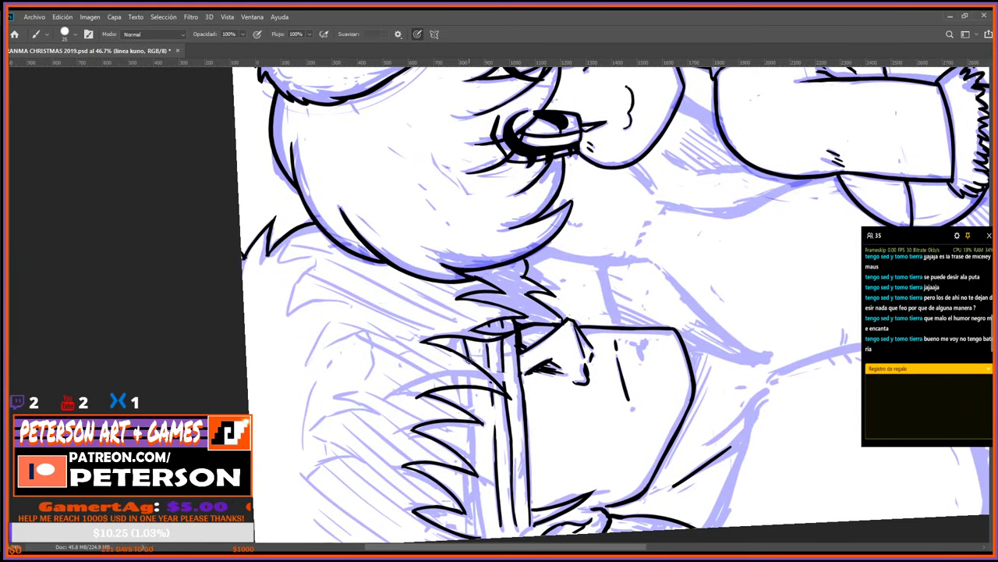
{"action": "key", "text": "e"}
{"action": "left_click", "coordinate": [468, 374]}
{"action": "key", "text": "b"}
{"action": "left_click_drag", "start_coordinate": [468, 390], "coordinate": [471, 415]}
{"action": "key", "text": "r"}
{"action": "left_click_drag", "start_coordinate": [642, 323], "coordinate": [390, 206]}
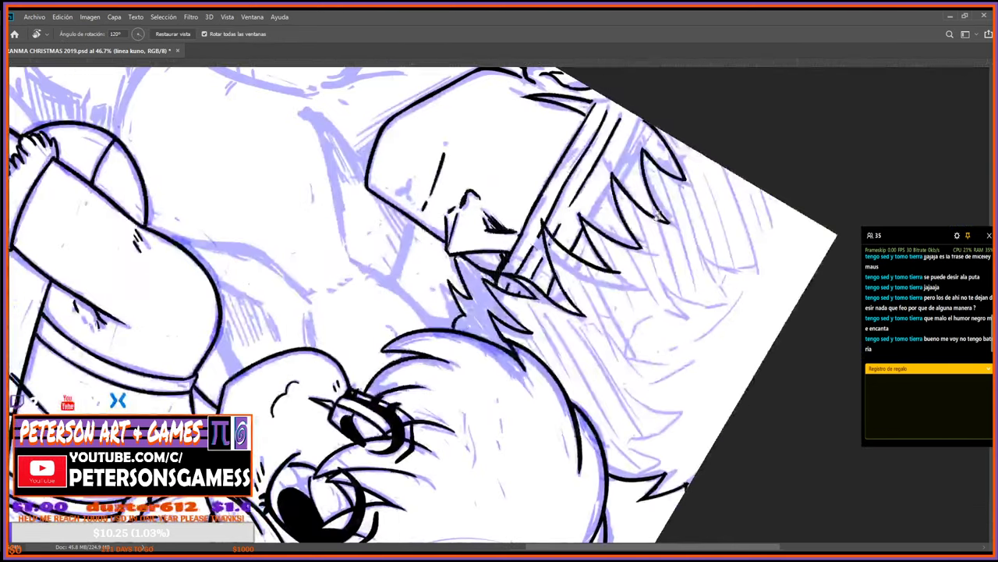
{"action": "key", "text": "e"}
{"action": "key", "text": "b"}
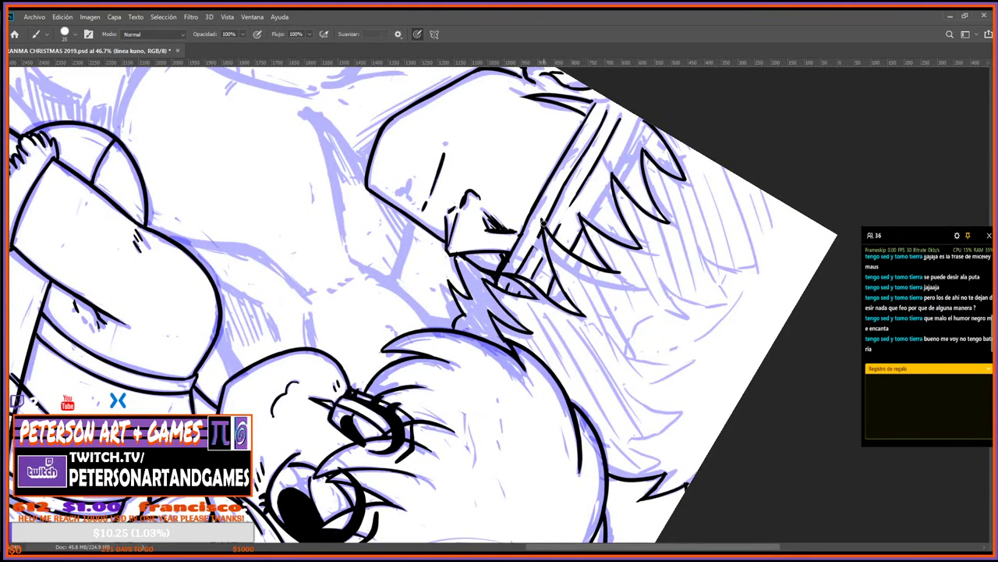
Add a second parallel line along the headband's upper edge behind the fringe, redrawing the segment nearest the canvas edge.
{"action": "key", "text": "r"}
{"action": "mouse_move", "coordinate": [561, 260]}
{"action": "left_mouse_down"}
{"action": "mouse_move", "coordinate": [575, 304]}
{"action": "mouse_move", "coordinate": [572, 345]}
{"action": "mouse_move", "coordinate": [560, 269]}
{"action": "mouse_move", "coordinate": [543, 281]}
{"action": "mouse_move", "coordinate": [578, 339]}
{"action": "mouse_move", "coordinate": [589, 436]}
{"action": "mouse_move", "coordinate": [652, 266]}
{"action": "left_mouse_up"}
{"action": "key", "text": "b"}
{"action": "left_click_drag", "start_coordinate": [556, 284], "coordinate": [544, 390]}
{"action": "left_click_drag", "start_coordinate": [545, 330], "coordinate": [530, 412]}
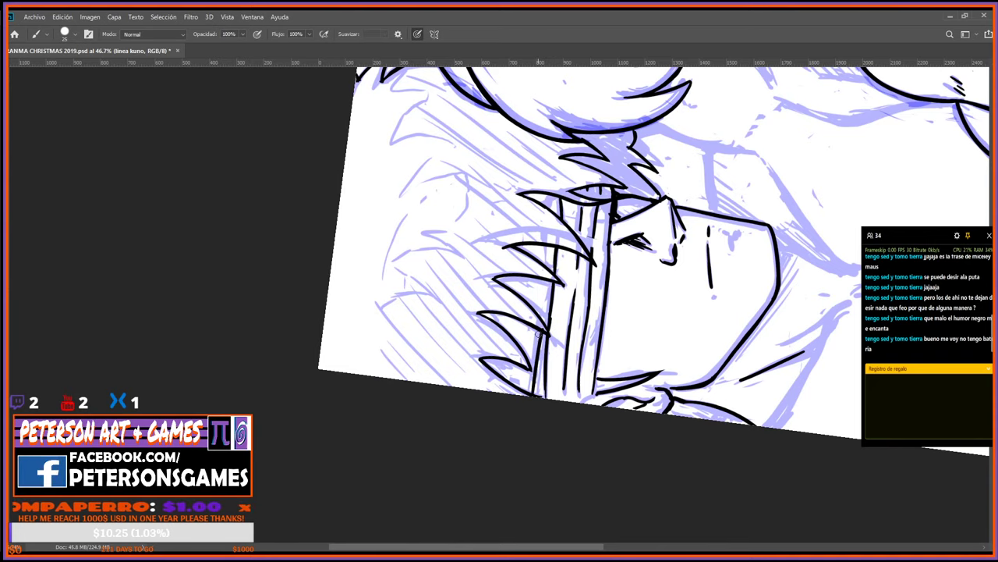
{"action": "left_click_drag", "start_coordinate": [542, 333], "coordinate": [527, 410]}
{"action": "key", "text": "e"}
{"action": "left_click_drag", "start_coordinate": [542, 334], "coordinate": [534, 390]}
{"action": "key", "text": "b"}
{"action": "left_click_drag", "start_coordinate": [542, 335], "coordinate": [532, 393]}
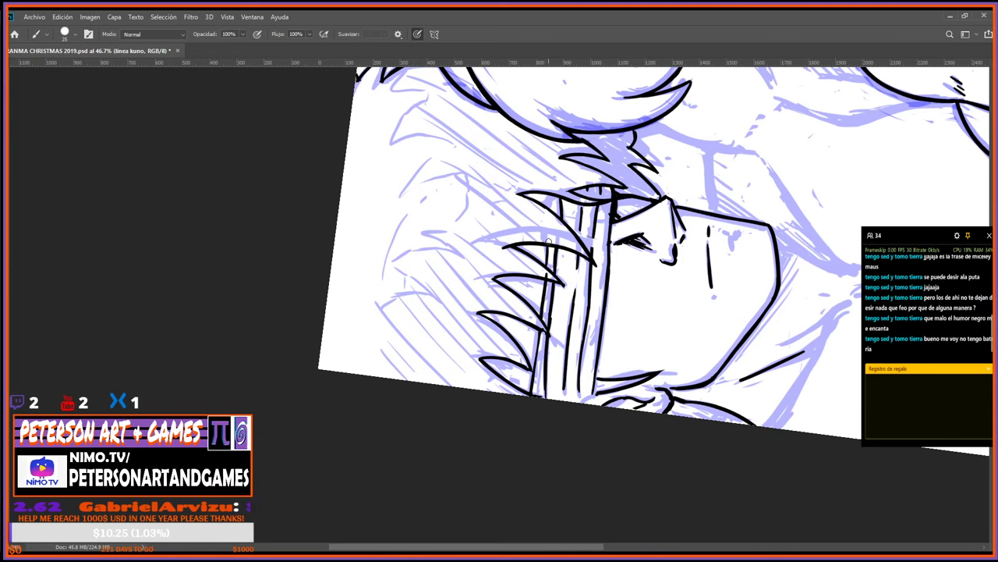
{"action": "key", "text": "e"}
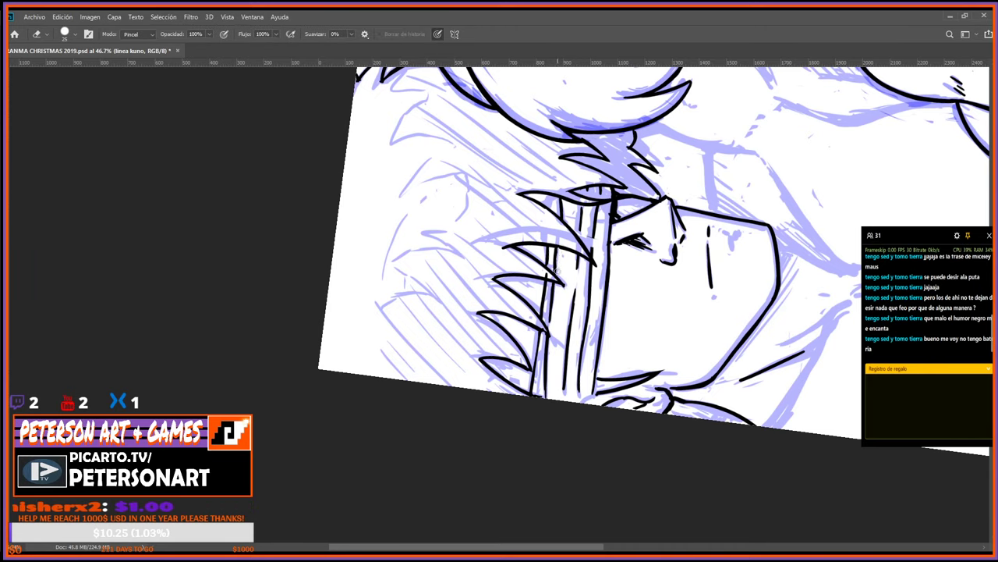
Complete the headband lines where they pass behind the front fringe spikes.
{"action": "key", "text": "r"}
{"action": "mouse_move", "coordinate": [559, 237]}
{"action": "left_mouse_down"}
{"action": "mouse_move", "coordinate": [521, 396]}
{"action": "mouse_move", "coordinate": [489, 407]}
{"action": "mouse_move", "coordinate": [680, 296]}
{"action": "left_mouse_up"}
{"action": "key", "text": "b"}
{"action": "key", "text": "r"}
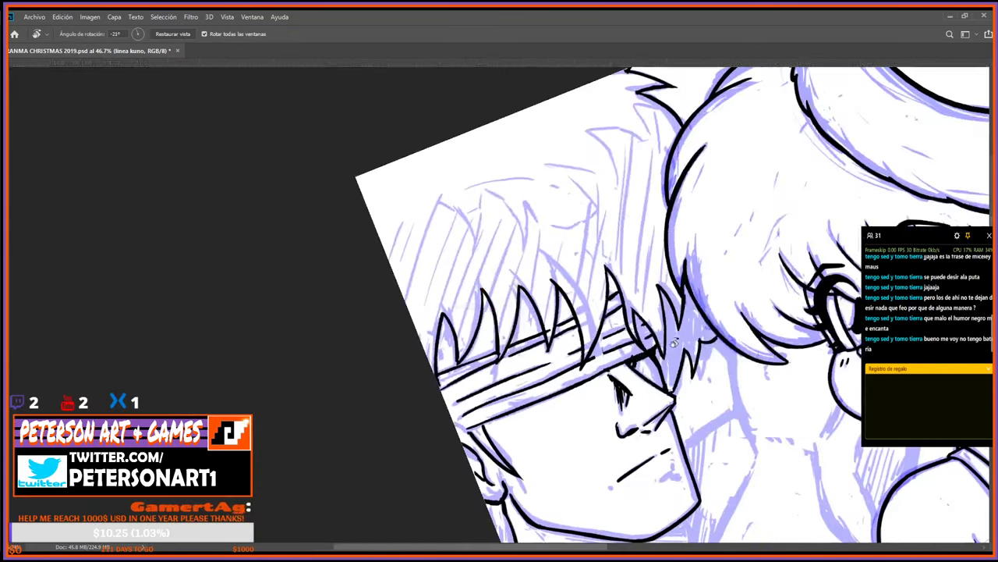
{"action": "key", "text": "space"}
{"action": "mouse_move", "coordinate": [735, 372]}
{"action": "left_mouse_down"}
{"action": "mouse_move", "coordinate": [649, 352]}
{"action": "mouse_move", "coordinate": [662, 246]}
{"action": "mouse_move", "coordinate": [672, 434]}
{"action": "left_mouse_up"}
{"action": "key", "text": "b"}
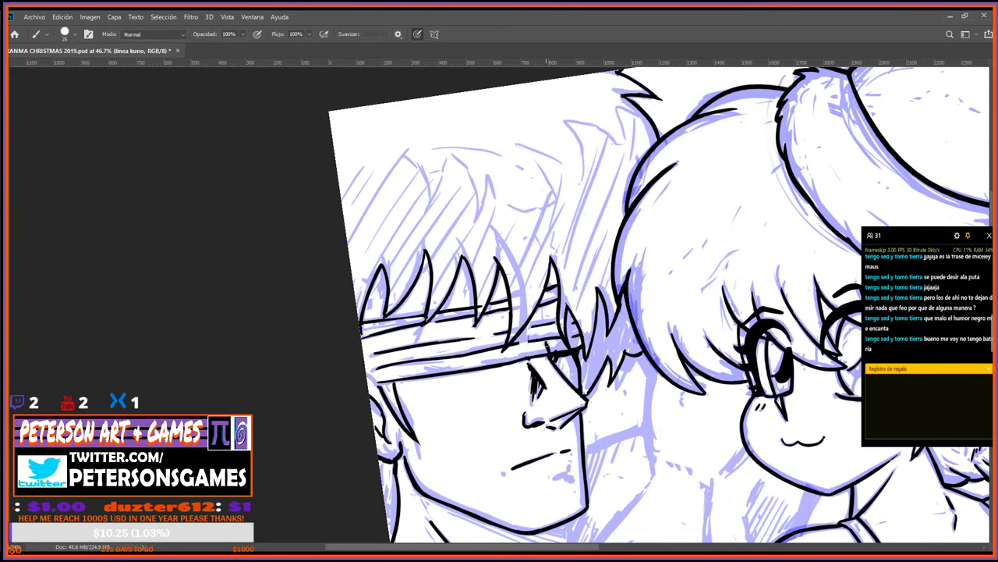
Darken the shadow under the headband at the man's far brow with short hatched strokes.
{"action": "key", "text": "e"}
{"action": "key", "text": "b"}
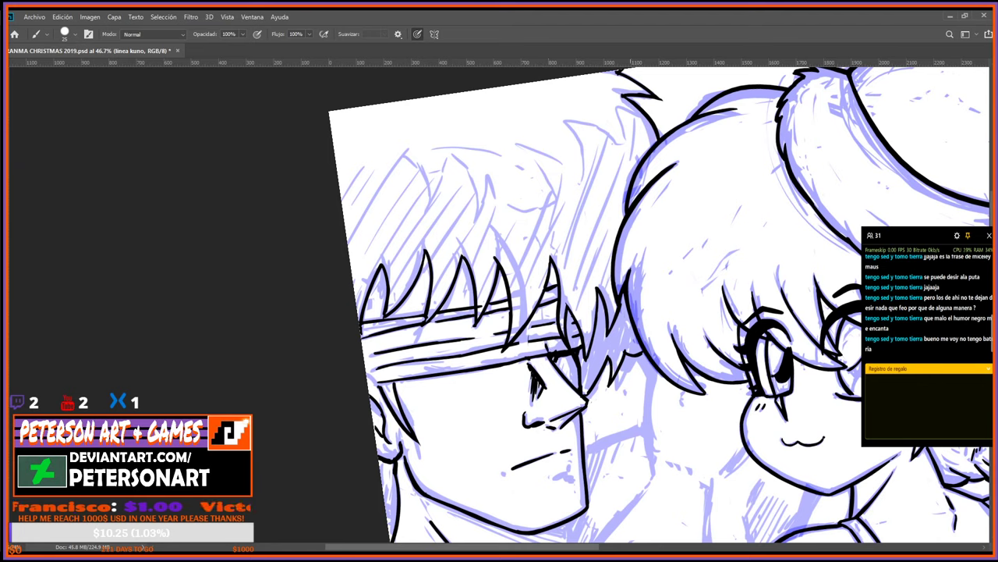
{"action": "key", "text": "e"}
{"action": "key", "text": "b"}
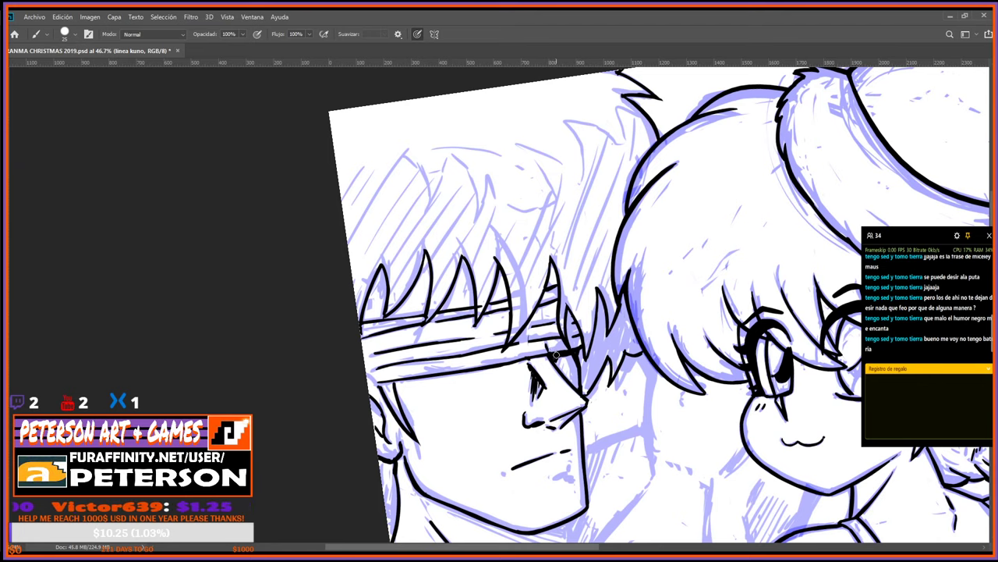
{"action": "key", "text": "r"}
{"action": "mouse_move", "coordinate": [669, 328]}
{"action": "left_mouse_down"}
{"action": "mouse_move", "coordinate": [598, 441]}
{"action": "mouse_move", "coordinate": [560, 456]}
{"action": "left_mouse_up"}
{"action": "mouse_move", "coordinate": [517, 425]}
{"action": "left_mouse_down"}
{"action": "mouse_move", "coordinate": [607, 365]}
{"action": "mouse_move", "coordinate": [668, 262]}
{"action": "left_mouse_up"}
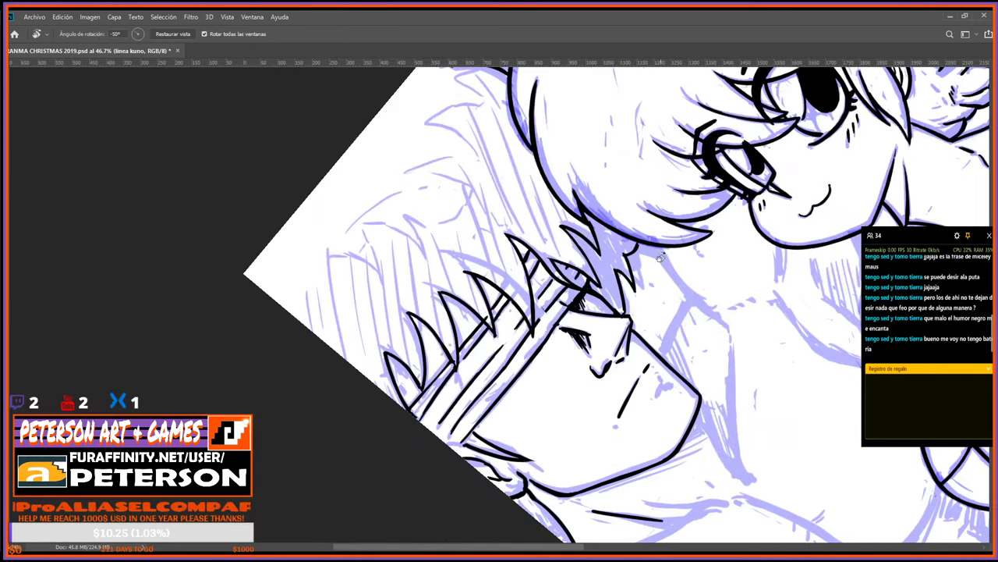
Ink the small shadow mark below the man's lower lip.
{"action": "key", "text": "b"}
{"action": "left_click_drag", "start_coordinate": [661, 389], "coordinate": [678, 386]}
{"action": "key", "text": "r"}
{"action": "left_click_drag", "start_coordinate": [710, 351], "coordinate": [634, 473]}
{"action": "left_click_drag", "start_coordinate": [753, 351], "coordinate": [688, 279]}
{"action": "mouse_move", "coordinate": [683, 351]}
{"action": "left_mouse_down"}
{"action": "mouse_move", "coordinate": [659, 399]}
{"action": "mouse_move", "coordinate": [624, 299]}
{"action": "left_mouse_up"}
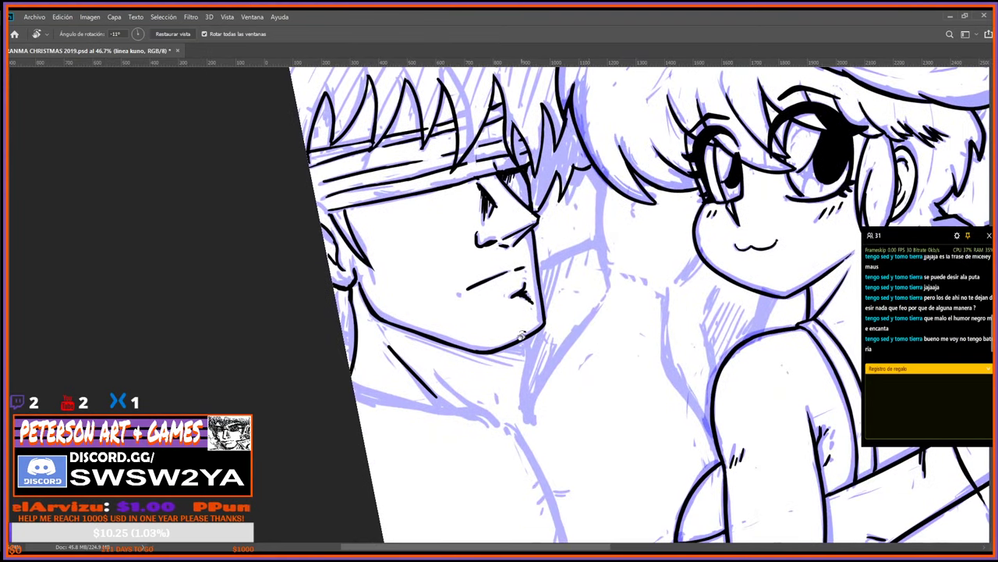
{"action": "left_click_drag", "start_coordinate": [681, 329], "coordinate": [636, 470]}
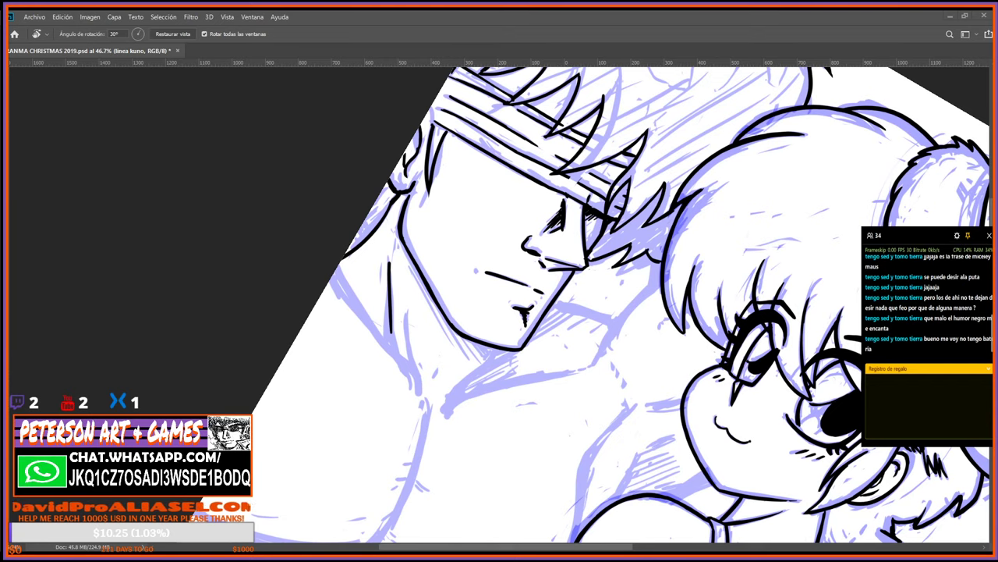
{"action": "key", "text": "Escape"}
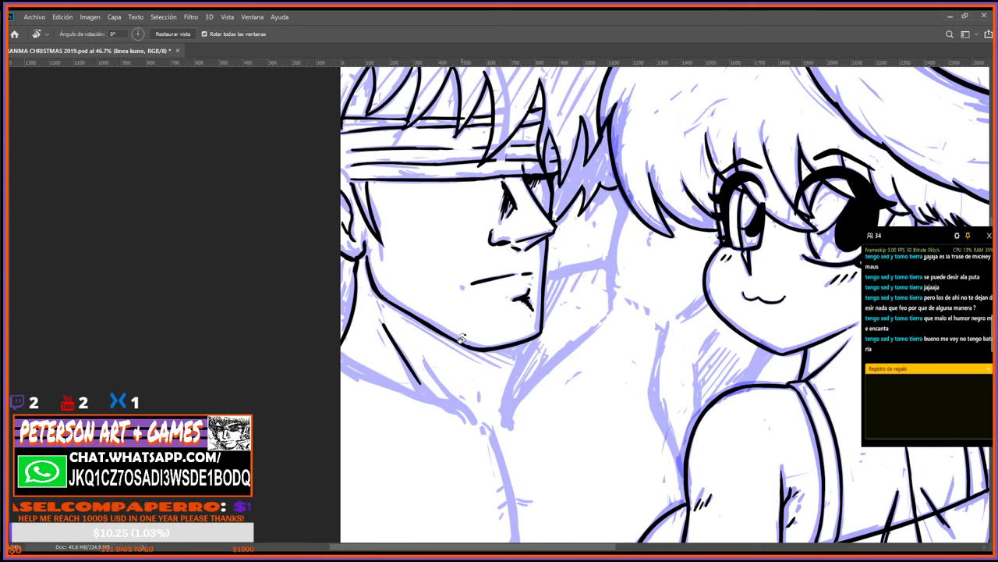
Ink the man's shoulder contour running down from the girl's hair beside his face.
{"action": "key", "text": "e"}
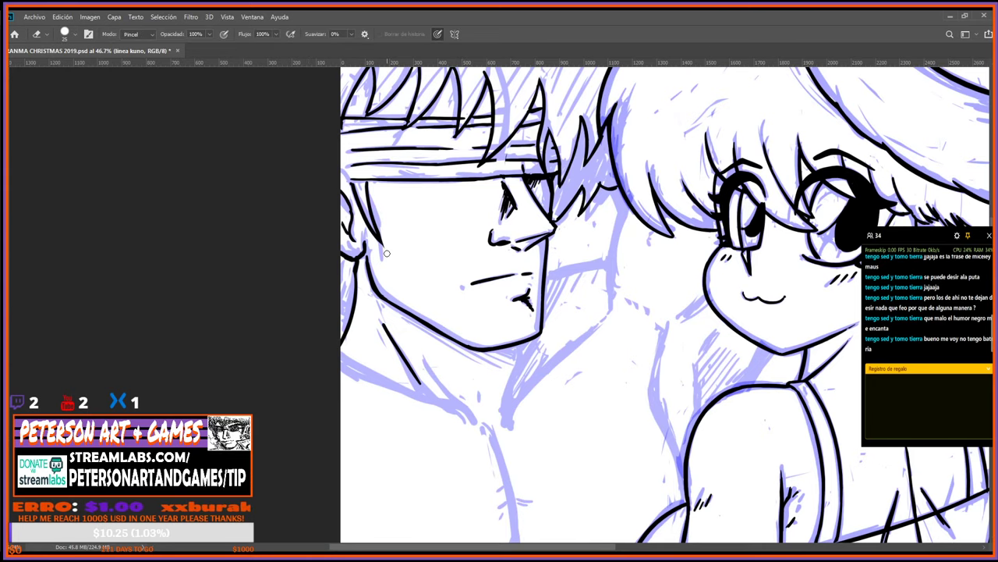
{"action": "mouse_move", "coordinate": [558, 117]}
{"action": "left_mouse_down"}
{"action": "mouse_move", "coordinate": [556, 266]}
{"action": "mouse_move", "coordinate": [526, 305]}
{"action": "mouse_move", "coordinate": [575, 252]}
{"action": "mouse_move", "coordinate": [586, 180]}
{"action": "left_mouse_up"}
{"action": "key", "text": "b"}
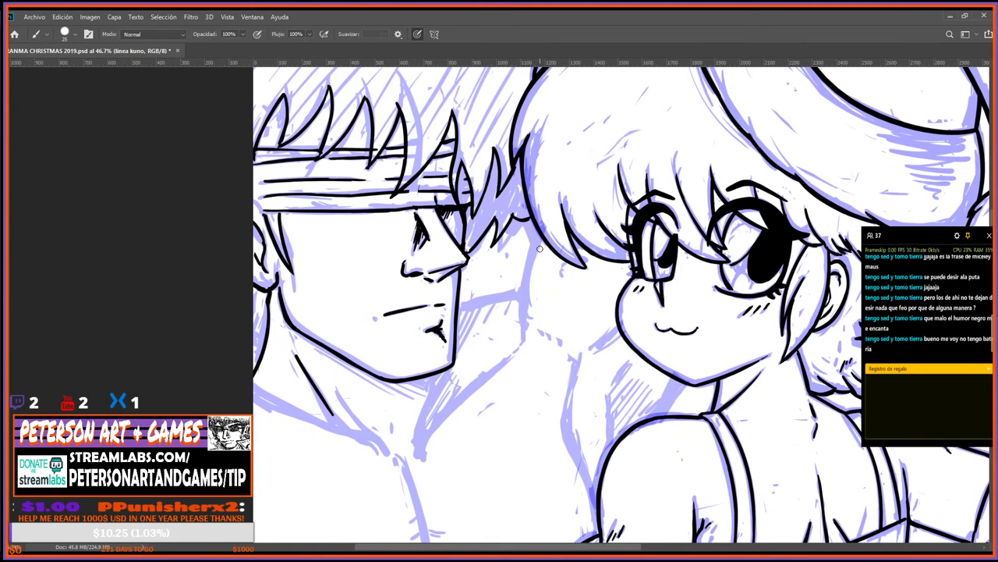
{"action": "left_click_drag", "start_coordinate": [540, 236], "coordinate": [527, 345]}
Ink the line joining the man's face to the shoulder contour and extend that contour's lower end.
{"action": "key", "text": "r"}
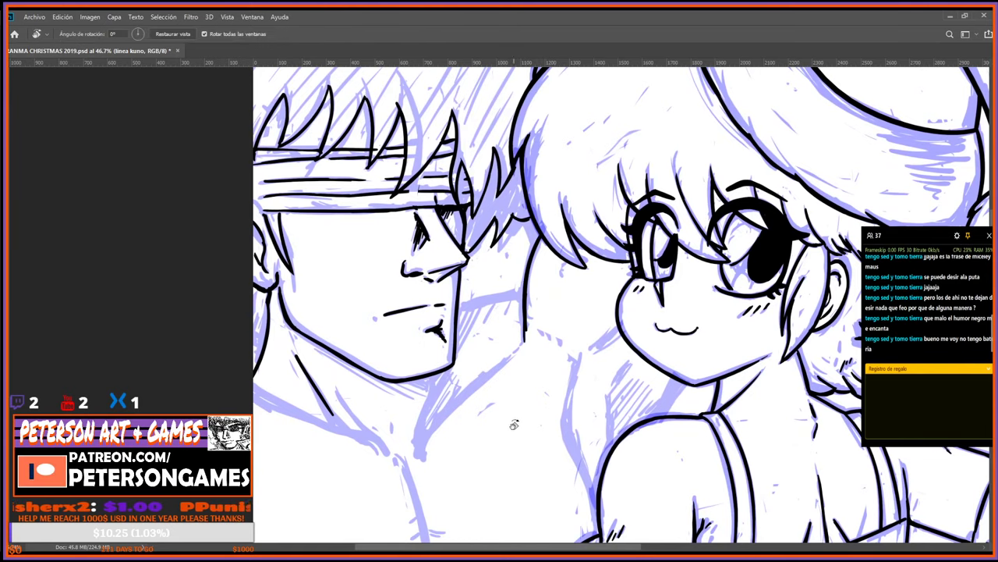
{"action": "left_click_drag", "start_coordinate": [514, 421], "coordinate": [541, 301]}
{"action": "key", "text": "b"}
{"action": "mouse_move", "coordinate": [483, 282]}
{"action": "left_mouse_down"}
{"action": "mouse_move", "coordinate": [496, 345]}
{"action": "mouse_move", "coordinate": [484, 282]}
{"action": "left_mouse_up"}
{"action": "key", "text": "r"}
{"action": "key", "text": "b"}
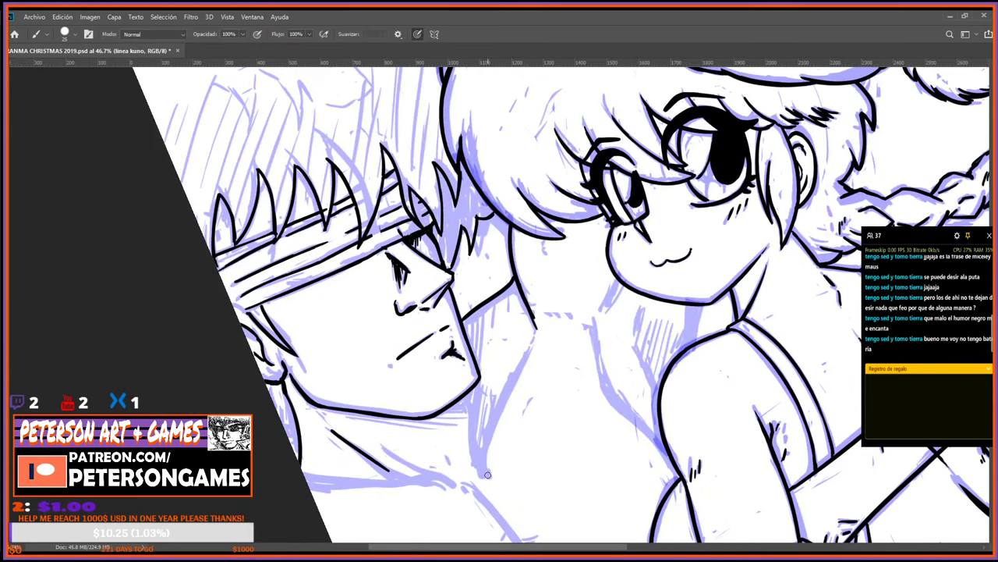
Ink the curved collarbone line rising from the base of the man's neck toward the shoulder and tidy it.
{"action": "mouse_move", "coordinate": [487, 474]}
{"action": "left_mouse_down"}
{"action": "mouse_move", "coordinate": [480, 462]}
{"action": "mouse_move", "coordinate": [523, 352]}
{"action": "mouse_move", "coordinate": [476, 441]}
{"action": "mouse_move", "coordinate": [531, 352]}
{"action": "left_mouse_up"}
{"action": "key", "text": "e"}
{"action": "key", "text": "b"}
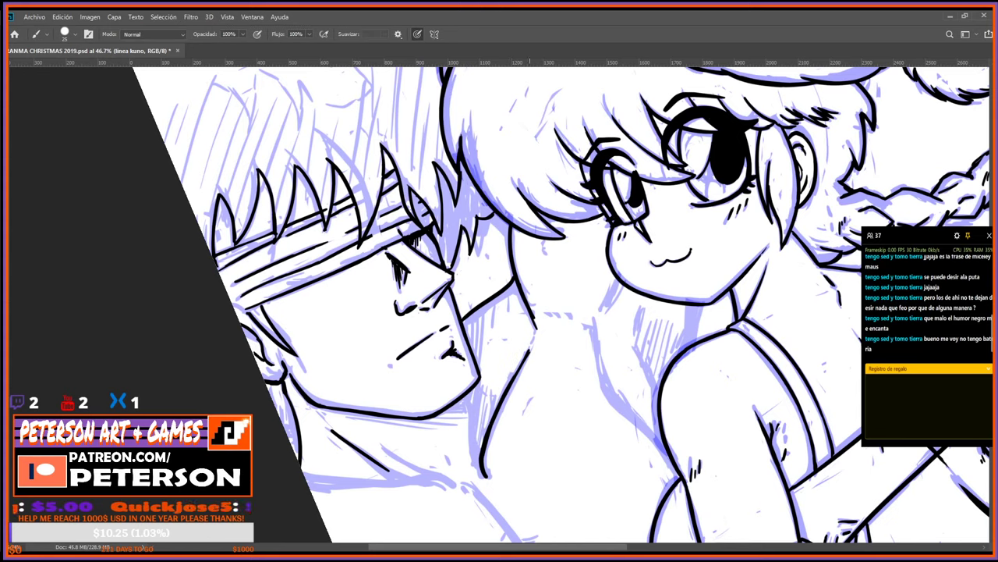
{"action": "key", "text": "e"}
{"action": "left_click_drag", "start_coordinate": [530, 347], "coordinate": [512, 379]}
{"action": "key", "text": "b"}
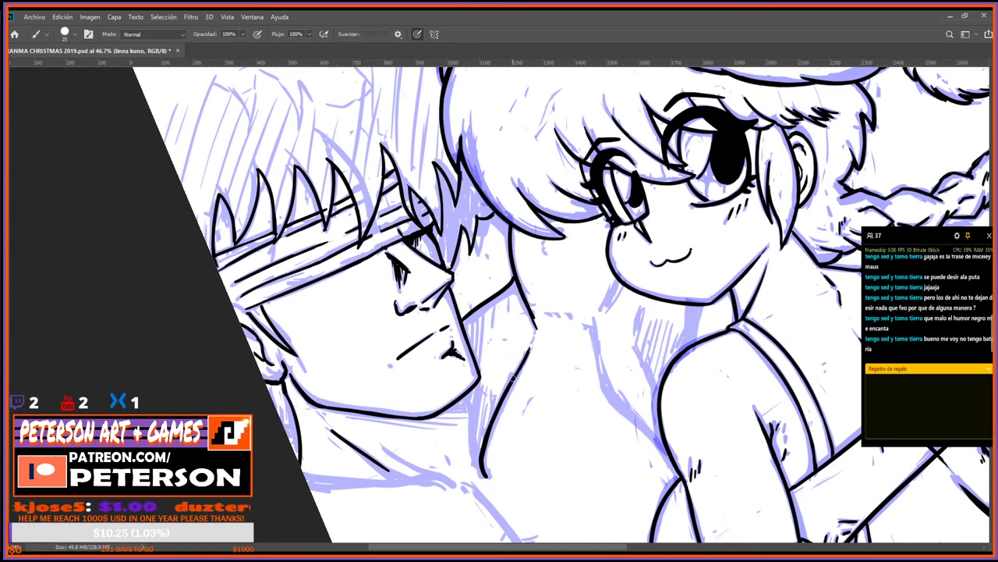
Ink the front of the man's neck from under the chin down to the collarbone.
{"action": "key", "text": "r"}
{"action": "left_click_drag", "start_coordinate": [575, 421], "coordinate": [541, 406]}
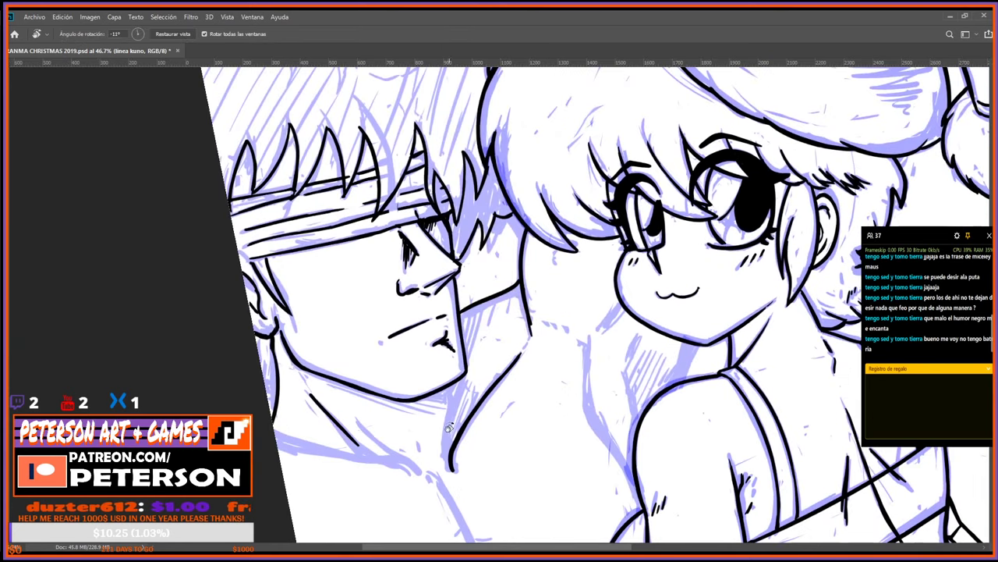
{"action": "key", "text": "b"}
{"action": "left_click_drag", "start_coordinate": [446, 391], "coordinate": [447, 448]}
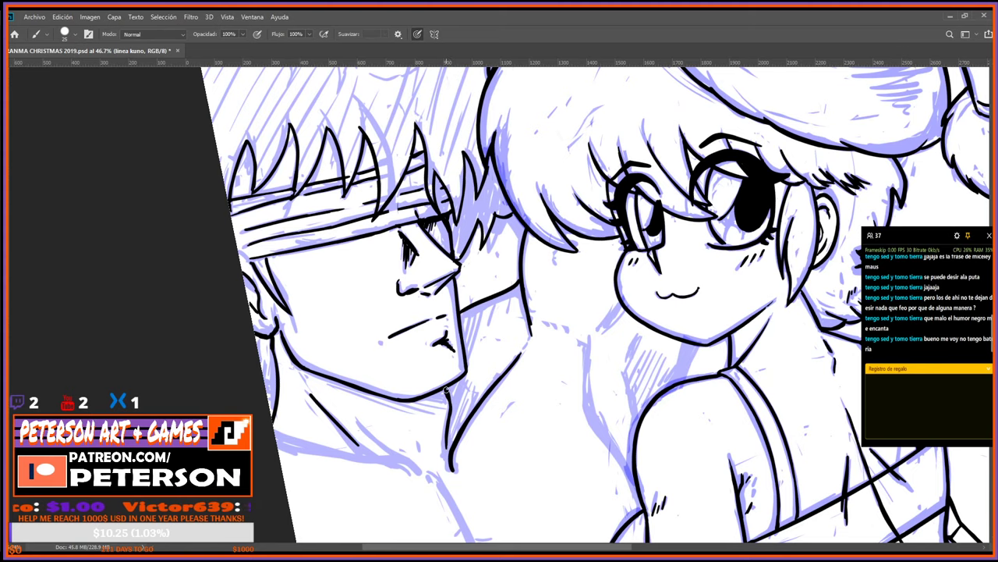
Add a second neck muscle line beside the existing one below the man's jaw.
{"action": "key", "text": "r"}
{"action": "left_click_drag", "start_coordinate": [524, 368], "coordinate": [435, 486]}
{"action": "key", "text": "b"}
{"action": "left_click_drag", "start_coordinate": [341, 394], "coordinate": [325, 319]}
{"action": "key", "text": "r"}
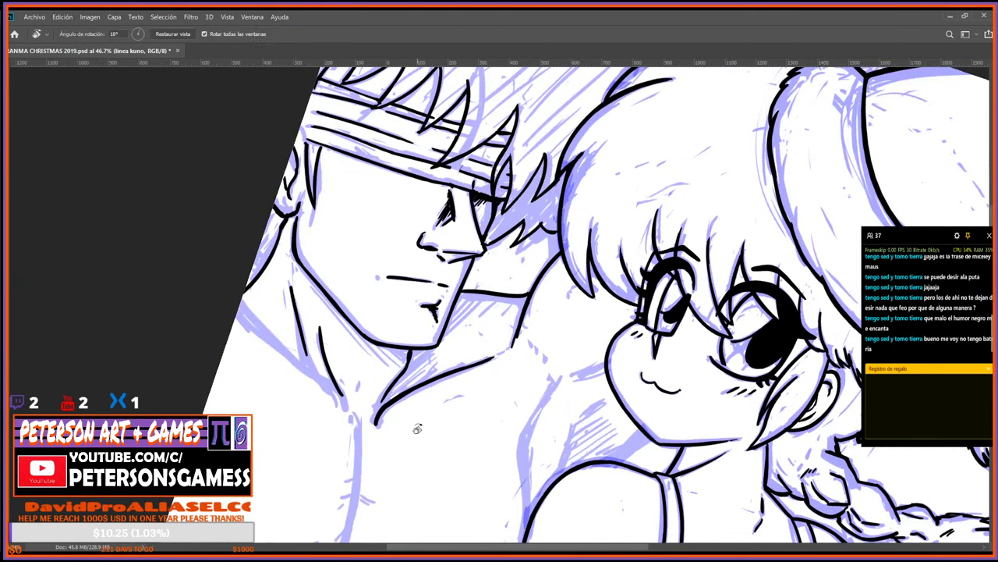
{"action": "mouse_move", "coordinate": [418, 425]}
{"action": "left_mouse_down"}
{"action": "mouse_move", "coordinate": [700, 334]}
{"action": "mouse_move", "coordinate": [669, 351]}
{"action": "left_mouse_up"}
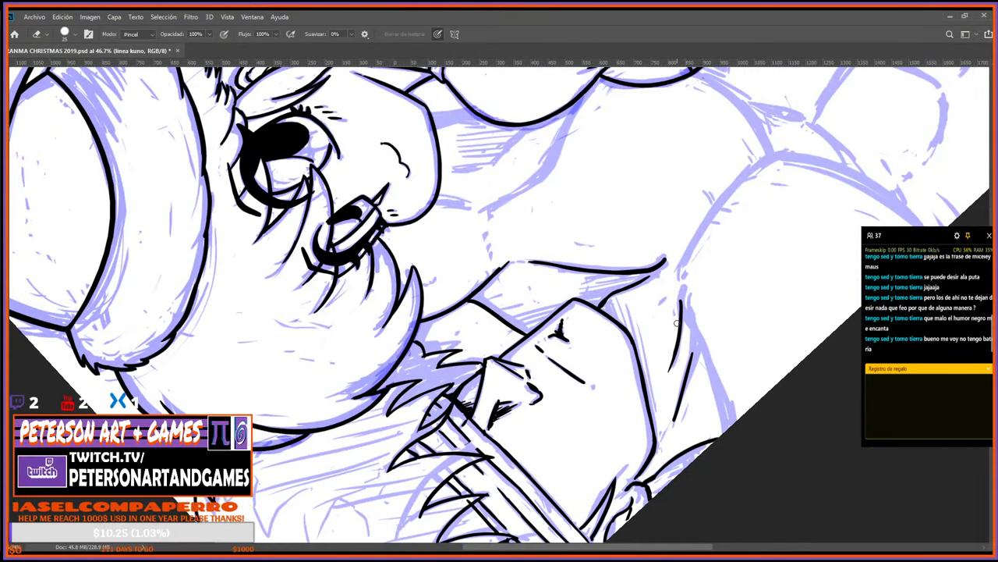
{"action": "key", "text": "r"}
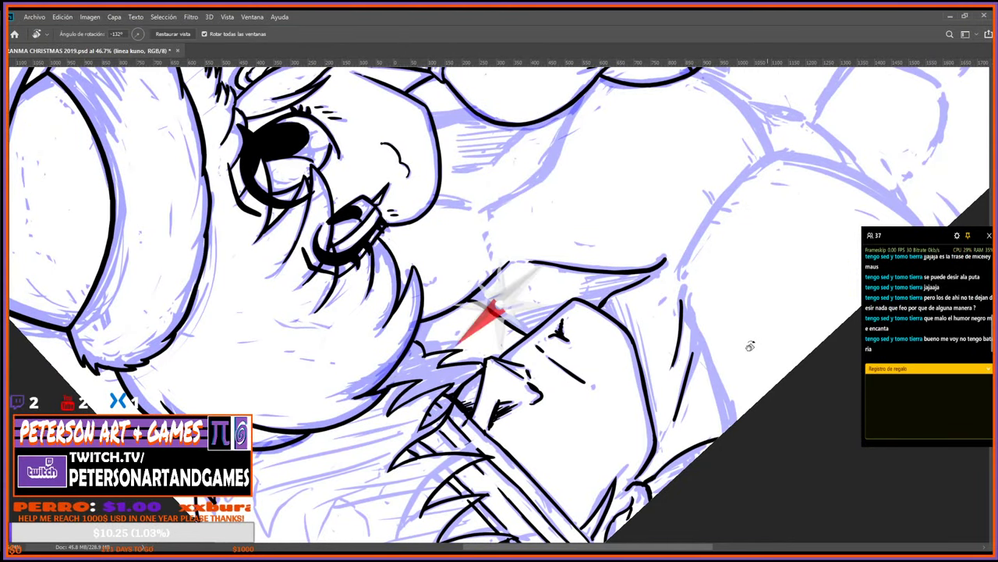
{"action": "left_click_drag", "start_coordinate": [661, 395], "coordinate": [639, 417]}
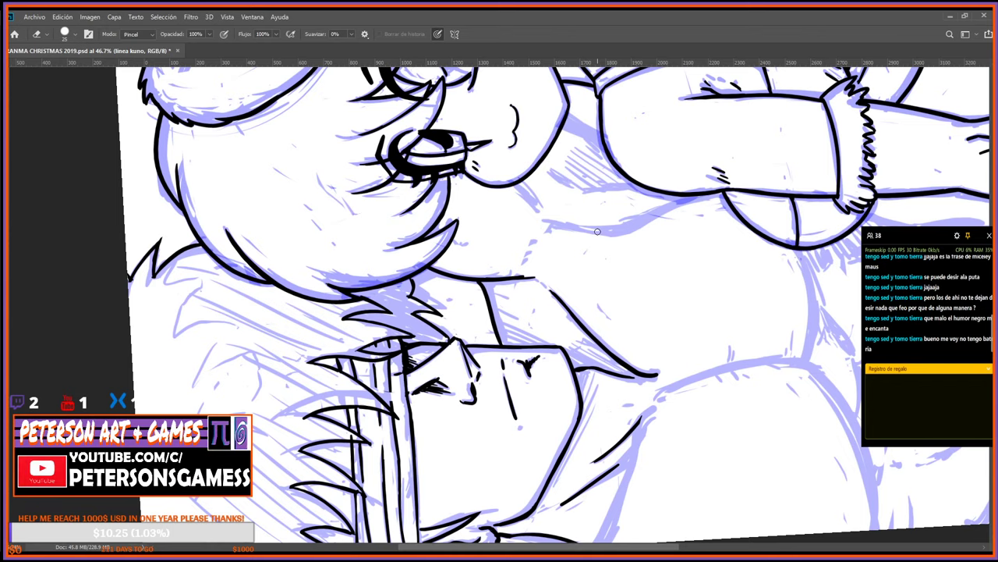
Ink the man's arm contour from the shoulder sketch down to the girl's upper arm.
{"action": "key", "text": "r"}
{"action": "left_click_drag", "start_coordinate": [568, 249], "coordinate": [650, 432]}
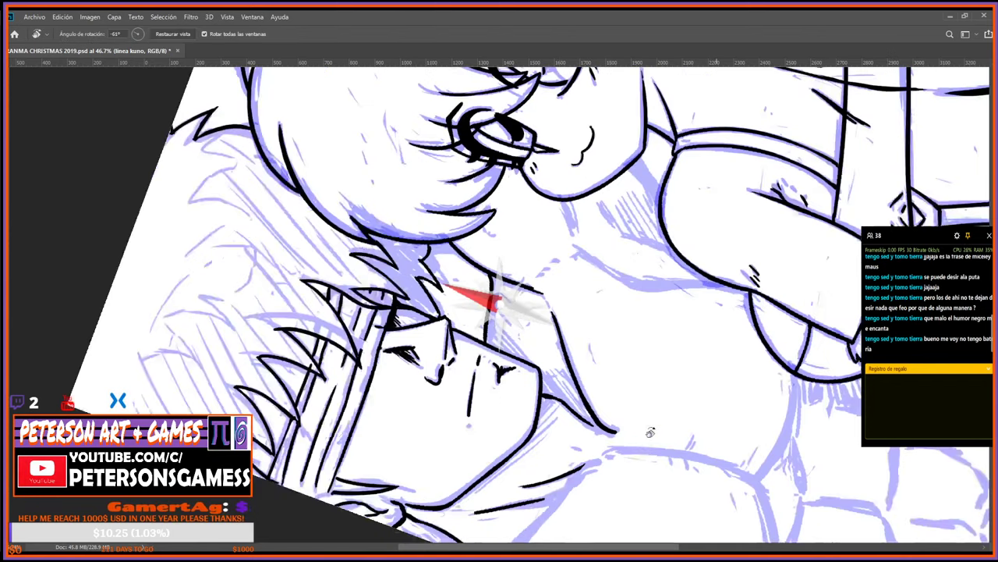
{"action": "key", "text": "Escape"}
{"action": "key", "text": "b"}
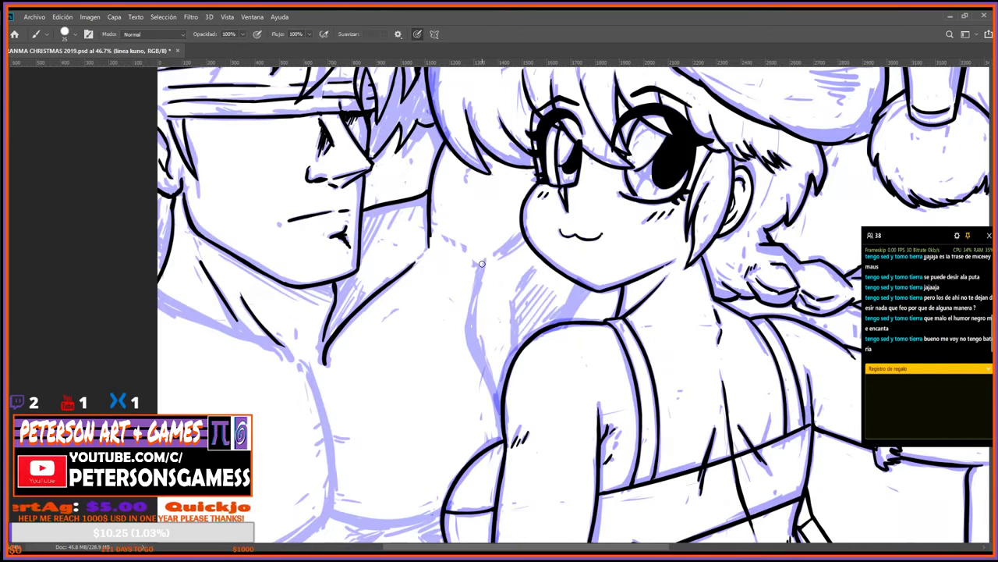
{"action": "mouse_move", "coordinate": [484, 259]}
{"action": "left_mouse_down"}
{"action": "mouse_move", "coordinate": [469, 322]}
{"action": "mouse_move", "coordinate": [476, 353]}
{"action": "mouse_move", "coordinate": [465, 336]}
{"action": "mouse_move", "coordinate": [500, 410]}
{"action": "left_mouse_up"}
{"action": "key", "text": "e"}
{"action": "key", "text": "b"}
Ink two short contour strokes above the girl's shoulder, one near the upper arm and one beneath her chin.
{"action": "key", "text": "e"}
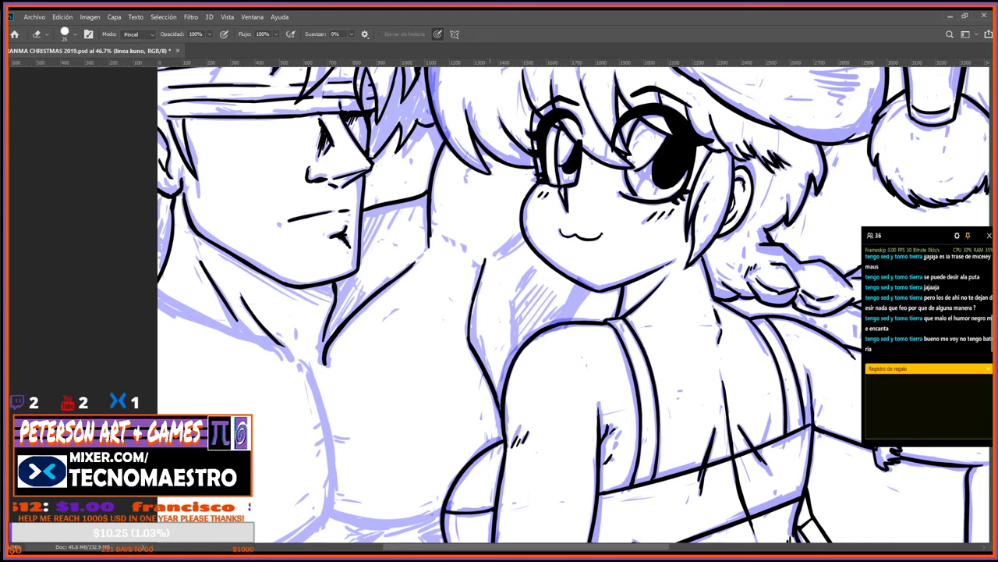
{"action": "key", "text": "b"}
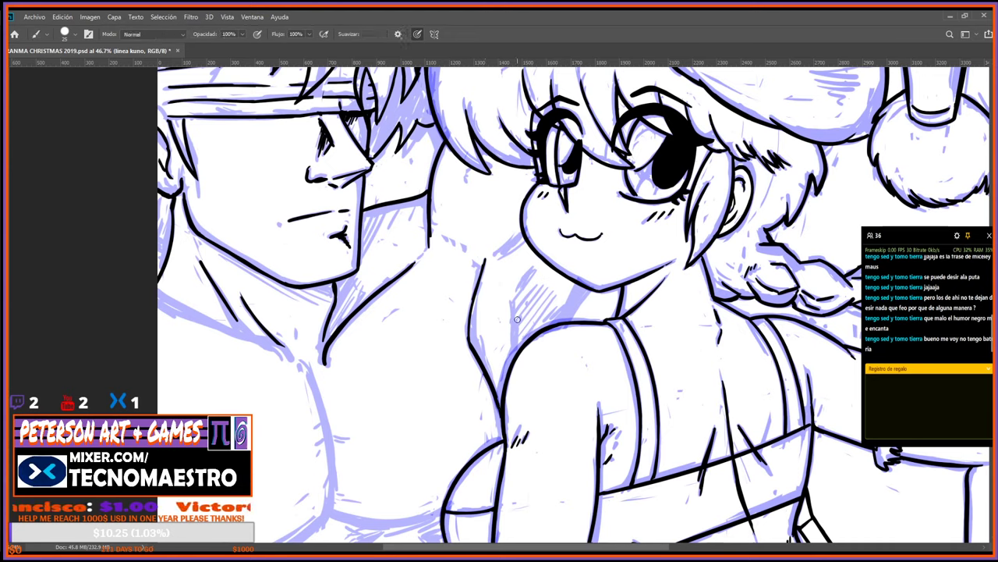
{"action": "mouse_move", "coordinate": [514, 354]}
{"action": "left_mouse_down"}
{"action": "mouse_move", "coordinate": [512, 307]}
{"action": "mouse_move", "coordinate": [514, 355]}
{"action": "left_mouse_up"}
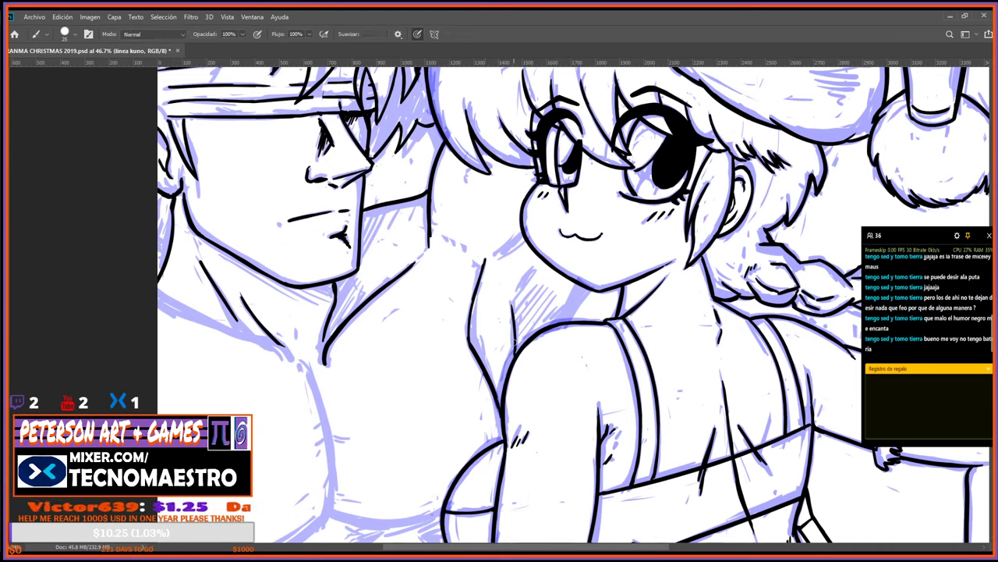
{"action": "left_click_drag", "start_coordinate": [568, 319], "coordinate": [585, 291]}
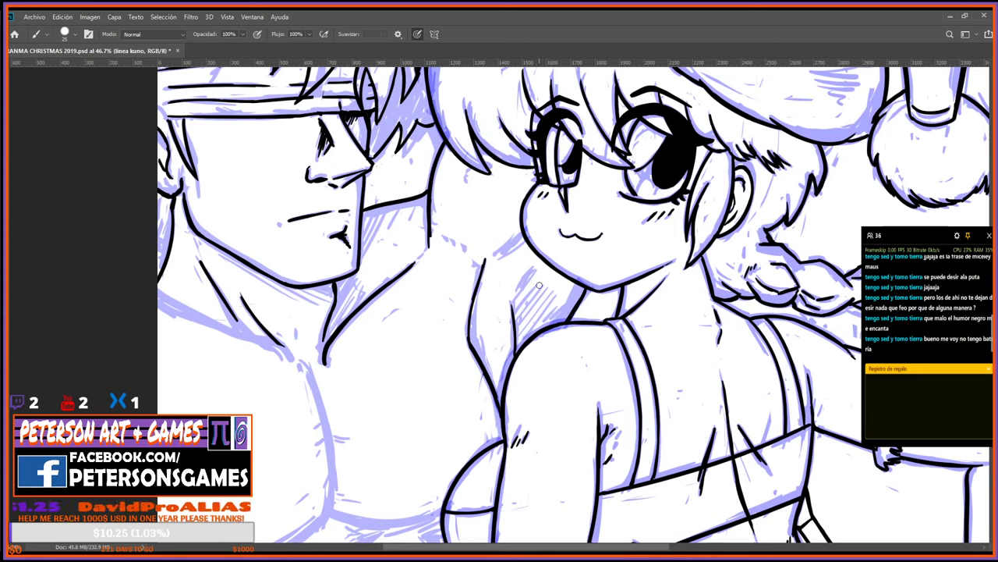
Ink a short contour stroke on the man's shoulder running toward the girl's cheek and clean up the line ends around it.
{"action": "left_click_drag", "start_coordinate": [496, 256], "coordinate": [521, 235]}
{"action": "key", "text": "e"}
{"action": "key", "text": "b"}
{"action": "key", "text": "e"}
{"action": "key", "text": "b"}
{"action": "key", "text": "e"}
{"action": "left_click_drag", "start_coordinate": [383, 389], "coordinate": [509, 296]}
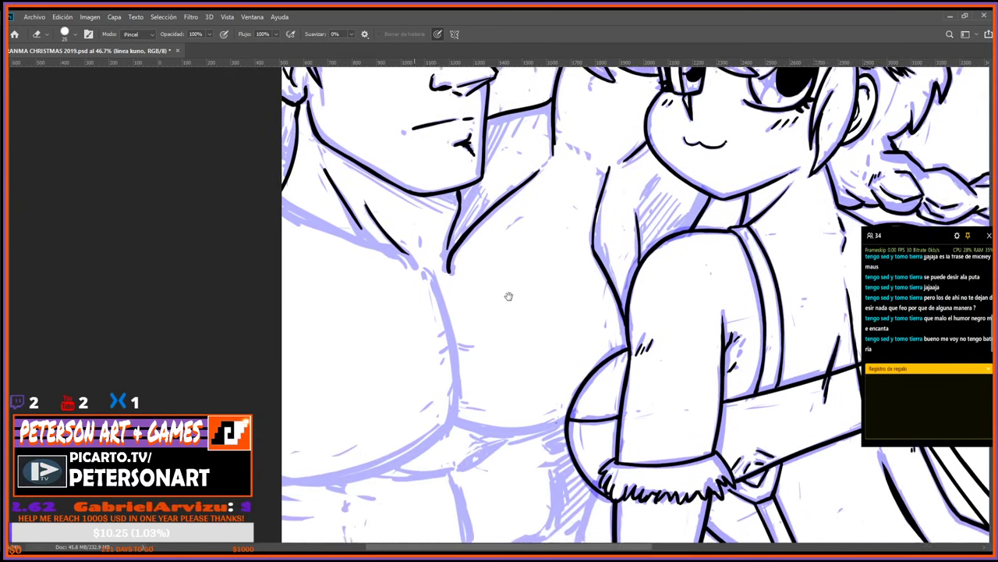
{"action": "left_click_drag", "start_coordinate": [566, 172], "coordinate": [504, 258]}
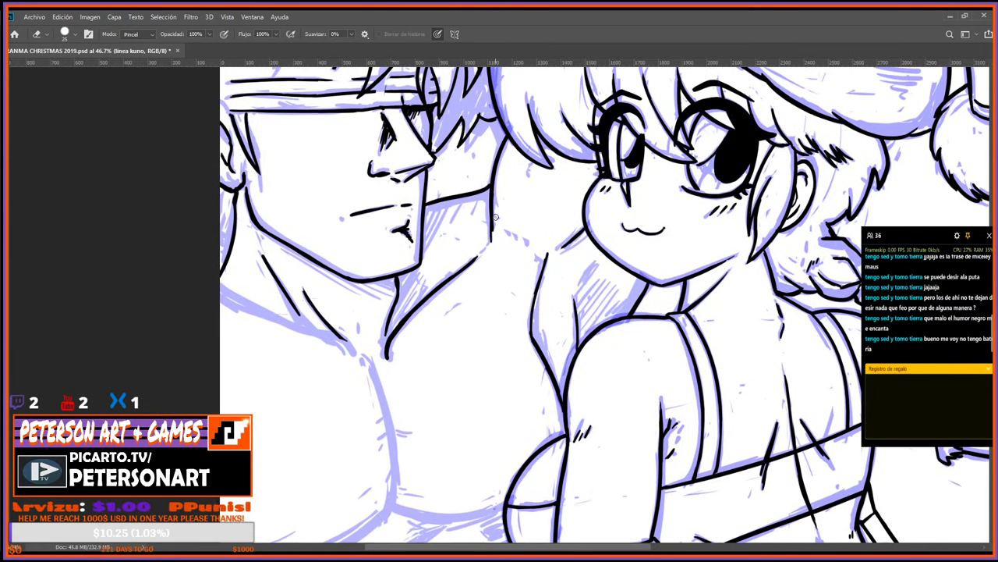
{"action": "key", "text": "b"}
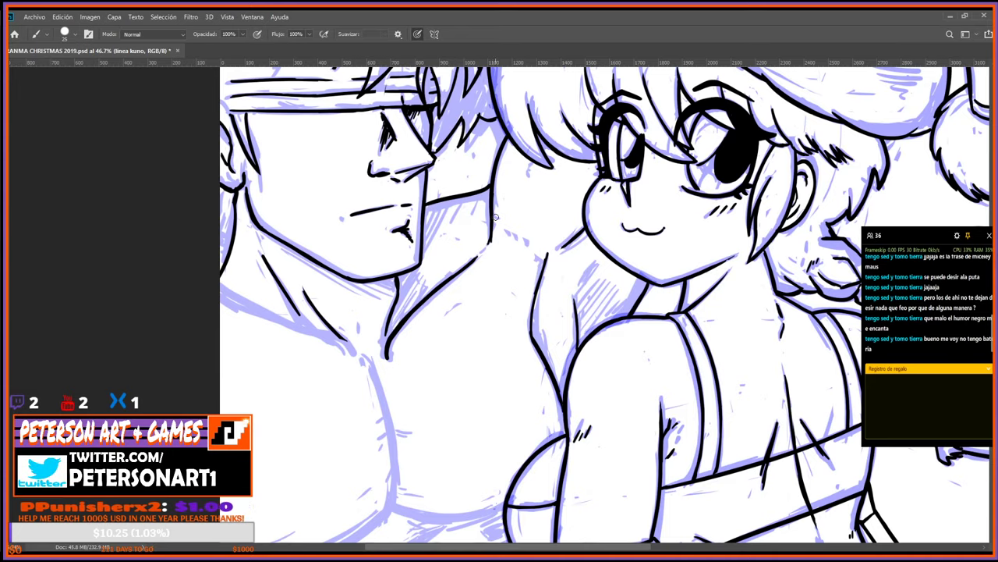
Ink the man's collarbone line from the base of the neck out to the canvas edge, replacing the first stroke.
{"action": "left_click_drag", "start_coordinate": [394, 376], "coordinate": [412, 233]}
{"action": "key", "text": "r"}
{"action": "mouse_move", "coordinate": [408, 358]}
{"action": "left_mouse_down"}
{"action": "mouse_move", "coordinate": [454, 403]}
{"action": "mouse_move", "coordinate": [519, 248]}
{"action": "left_mouse_up"}
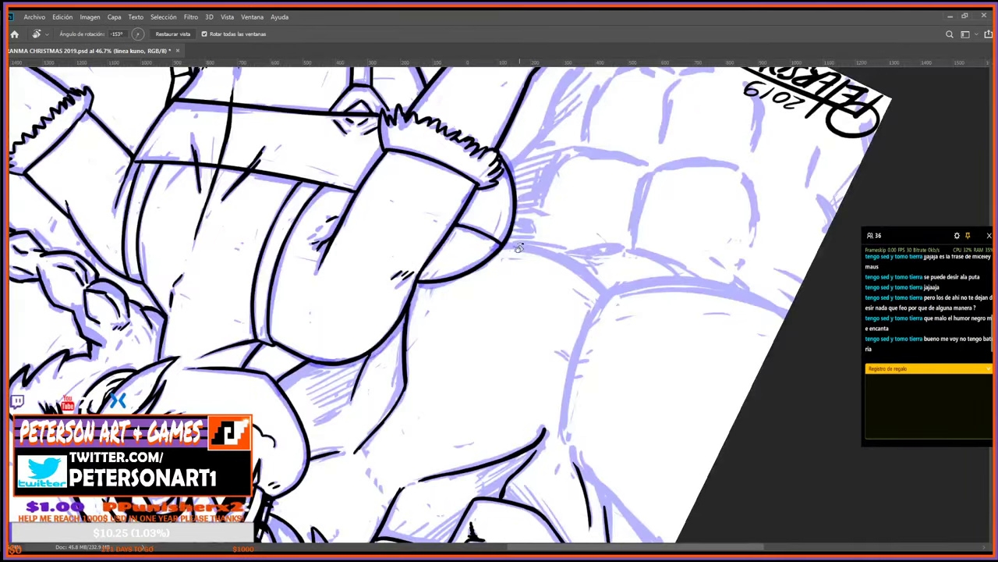
{"action": "mouse_move", "coordinate": [645, 327]}
{"action": "left_mouse_down"}
{"action": "mouse_move", "coordinate": [639, 345]}
{"action": "mouse_move", "coordinate": [547, 379]}
{"action": "mouse_move", "coordinate": [487, 261]}
{"action": "left_mouse_up"}
{"action": "key", "text": "b"}
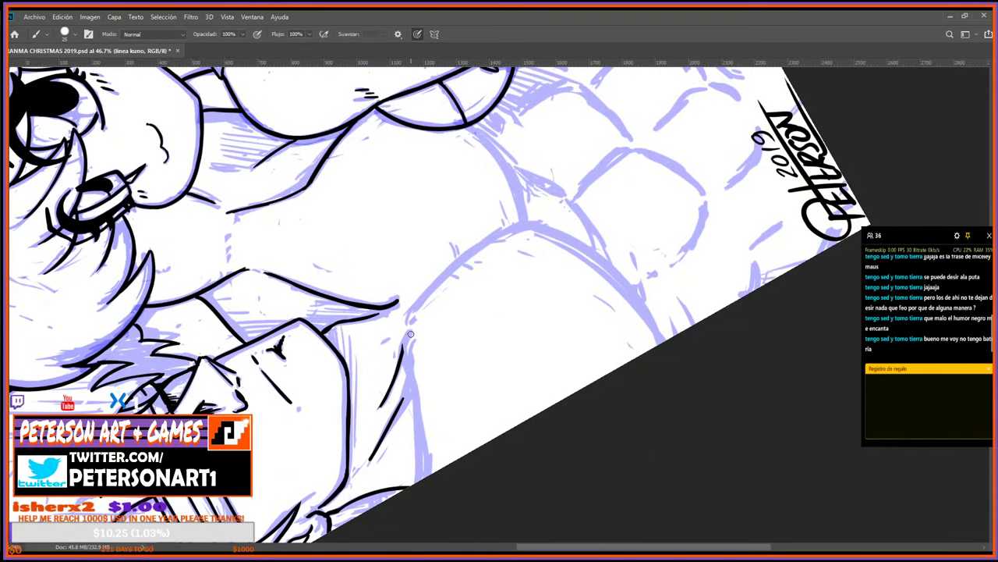
{"action": "left_click_drag", "start_coordinate": [412, 331], "coordinate": [424, 466]}
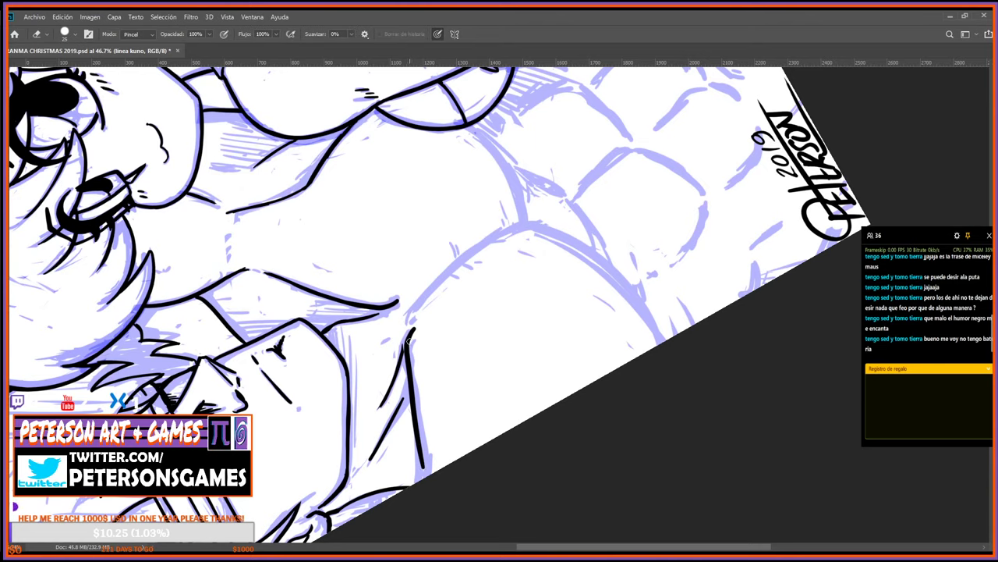
{"action": "key", "text": "ctrl+z"}
{"action": "key", "text": "r"}
{"action": "mouse_move", "coordinate": [499, 513]}
{"action": "left_mouse_down"}
{"action": "mouse_move", "coordinate": [671, 437]}
{"action": "mouse_move", "coordinate": [594, 342]}
{"action": "mouse_move", "coordinate": [684, 259]}
{"action": "left_mouse_up"}
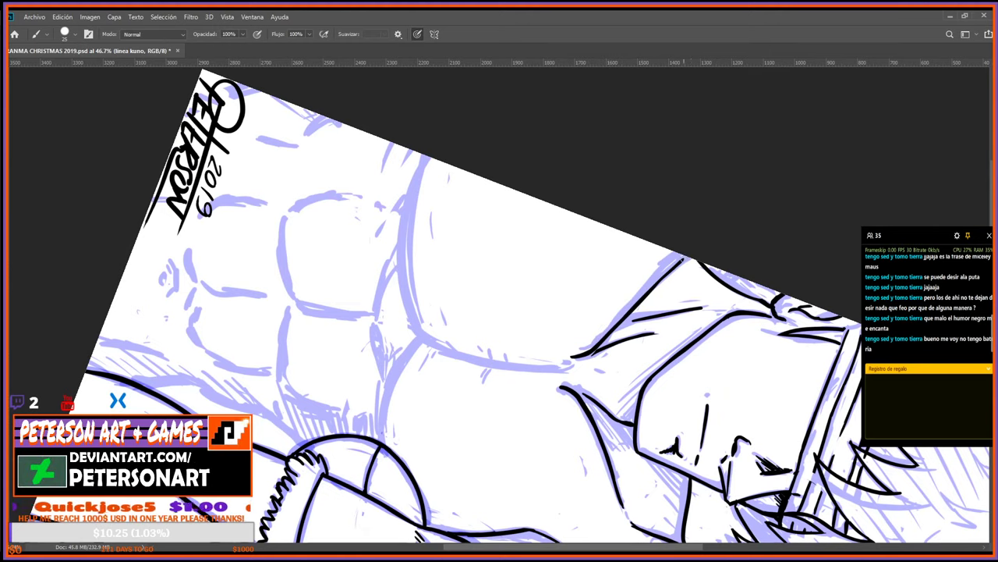
{"action": "key", "text": "r"}
{"action": "mouse_move", "coordinate": [490, 363]}
{"action": "left_mouse_down"}
{"action": "mouse_move", "coordinate": [513, 442]}
{"action": "mouse_move", "coordinate": [533, 409]}
{"action": "left_mouse_up"}
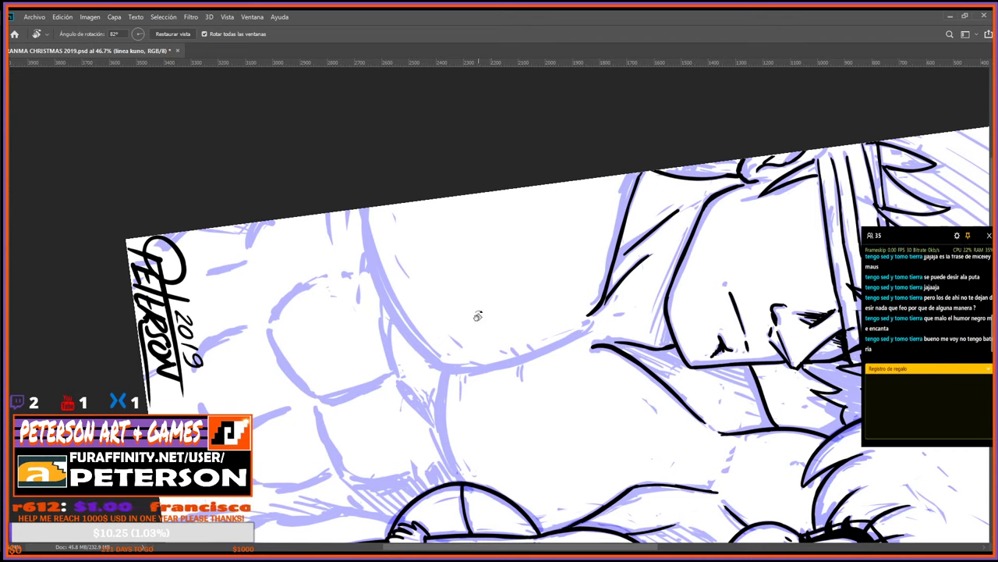
{"action": "key", "text": "b"}
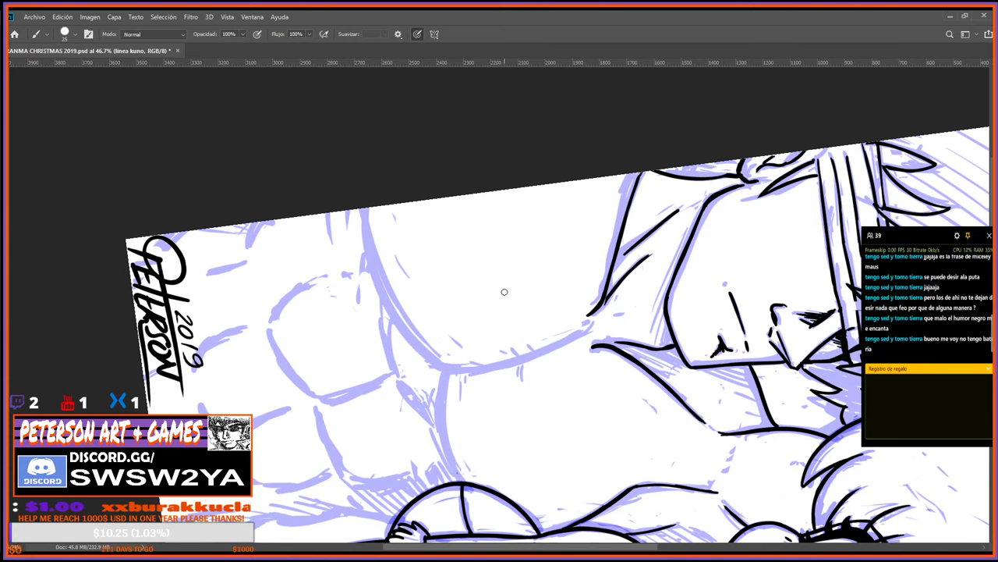
{"action": "key", "text": "Escape"}
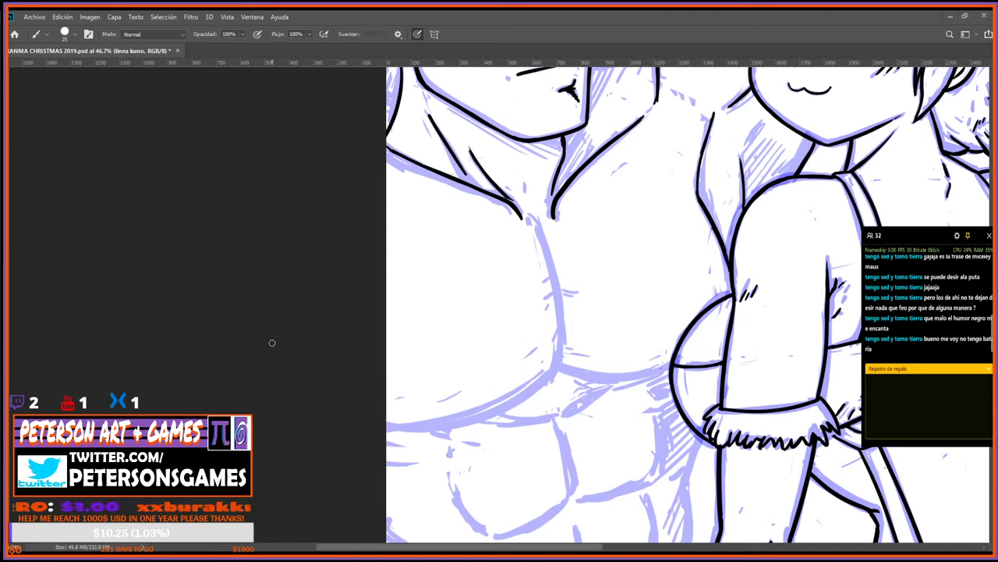
Ink the centre line of the man's chest from the collarbones down between the pectorals, with short crease marks across it.
{"action": "key", "text": "r"}
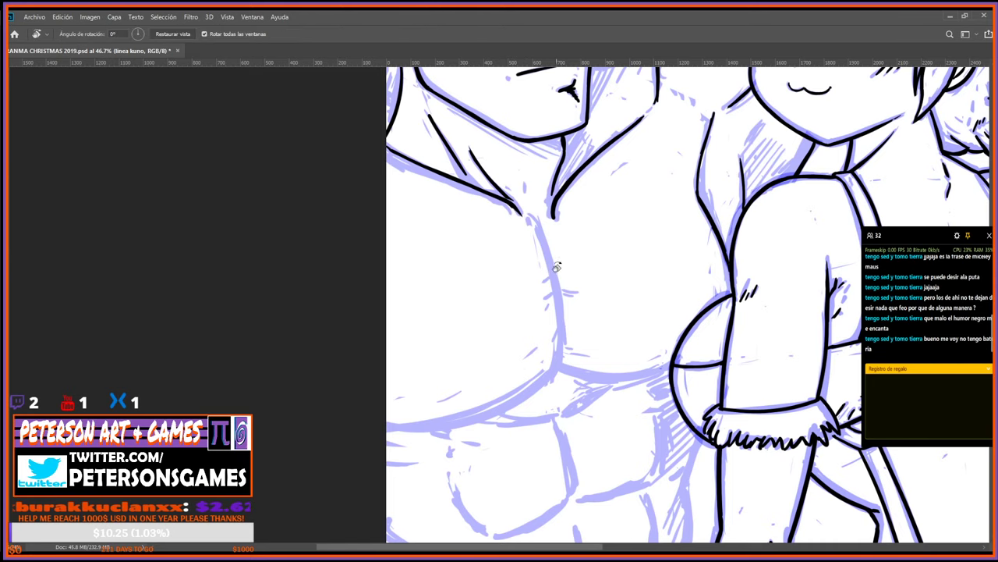
{"action": "mouse_move", "coordinate": [517, 214]}
{"action": "left_mouse_down"}
{"action": "mouse_move", "coordinate": [640, 269]}
{"action": "mouse_move", "coordinate": [412, 349]}
{"action": "mouse_move", "coordinate": [414, 328]}
{"action": "left_mouse_up"}
{"action": "key", "text": "b"}
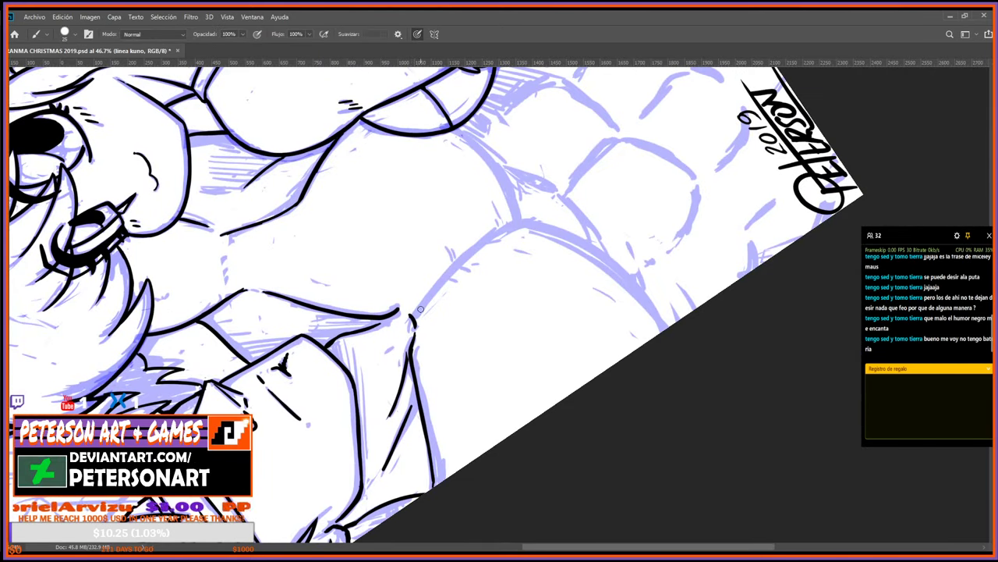
{"action": "key", "text": "ctrl+z"}
{"action": "key", "text": "ctrl+z"}
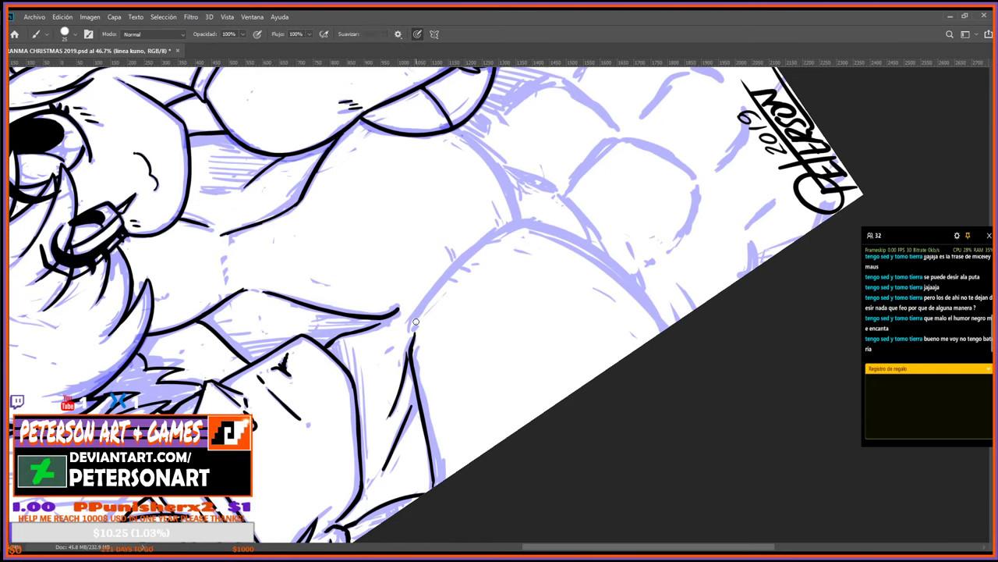
{"action": "mouse_move", "coordinate": [413, 325]}
{"action": "left_mouse_down"}
{"action": "mouse_move", "coordinate": [609, 290]}
{"action": "mouse_move", "coordinate": [529, 429]}
{"action": "mouse_move", "coordinate": [557, 446]}
{"action": "left_mouse_up"}
{"action": "key", "text": "r"}
{"action": "key", "text": "b"}
{"action": "mouse_move", "coordinate": [538, 367]}
{"action": "left_mouse_down"}
{"action": "mouse_move", "coordinate": [529, 384]}
{"action": "mouse_move", "coordinate": [613, 273]}
{"action": "mouse_move", "coordinate": [595, 240]}
{"action": "left_mouse_up"}
{"action": "key", "text": "r"}
{"action": "key", "text": "b"}
{"action": "mouse_move", "coordinate": [482, 251]}
{"action": "left_mouse_down"}
{"action": "mouse_move", "coordinate": [499, 256]}
{"action": "mouse_move", "coordinate": [487, 238]}
{"action": "mouse_move", "coordinate": [500, 232]}
{"action": "left_mouse_up"}
Ink the lower contour of the man's pectoral from the chest centre line out to the canvas edge.
{"action": "key", "text": "r"}
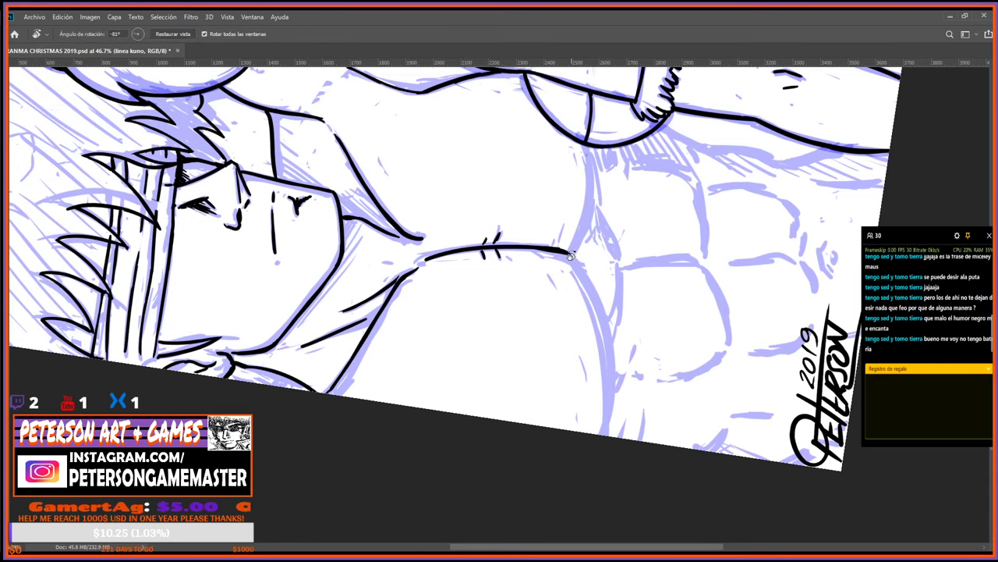
{"action": "mouse_move", "coordinate": [543, 377]}
{"action": "left_mouse_down"}
{"action": "mouse_move", "coordinate": [606, 249]}
{"action": "mouse_move", "coordinate": [546, 279]}
{"action": "mouse_move", "coordinate": [484, 351]}
{"action": "mouse_move", "coordinate": [447, 375]}
{"action": "left_mouse_up"}
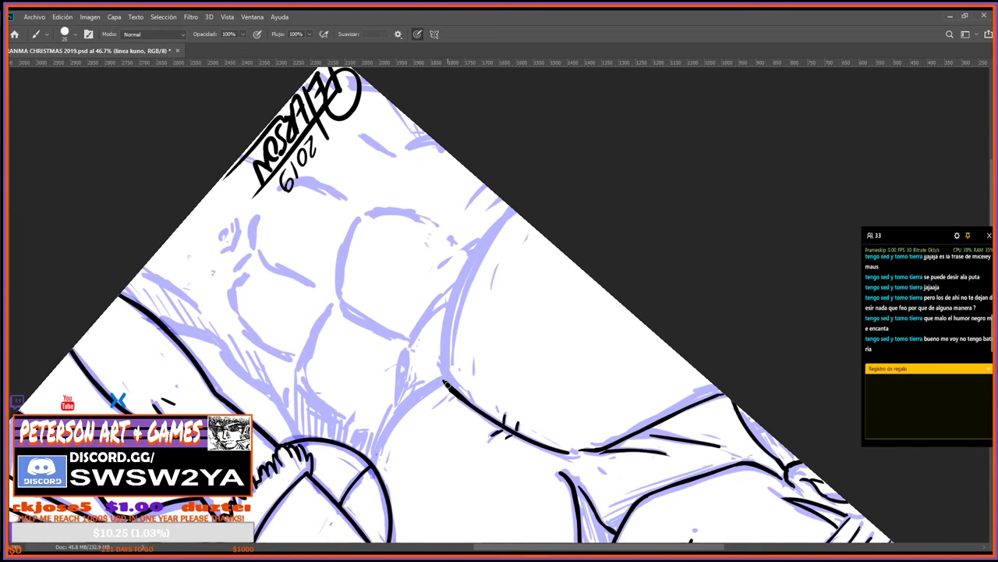
{"action": "left_click_drag", "start_coordinate": [447, 385], "coordinate": [515, 217]}
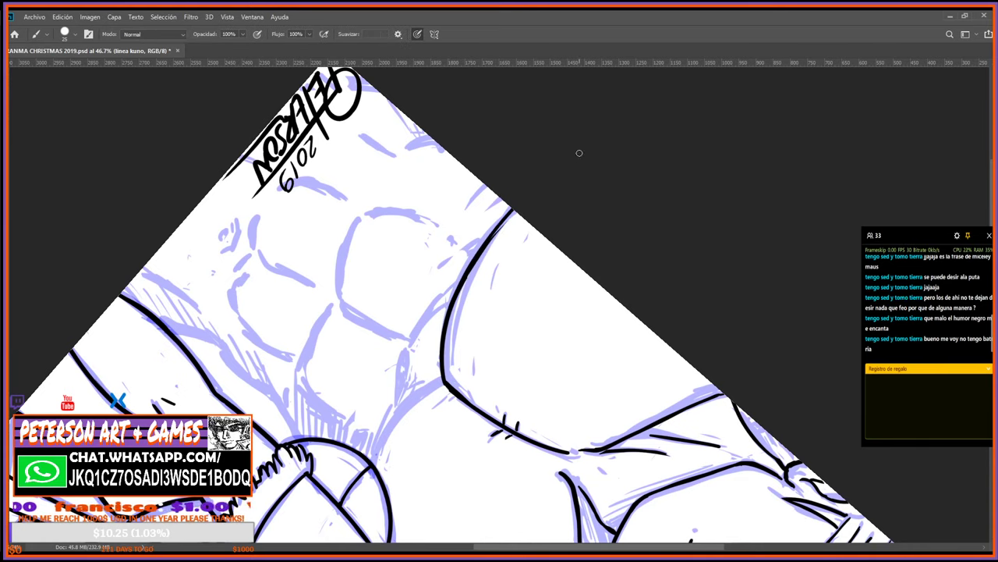
{"action": "key", "text": "e"}
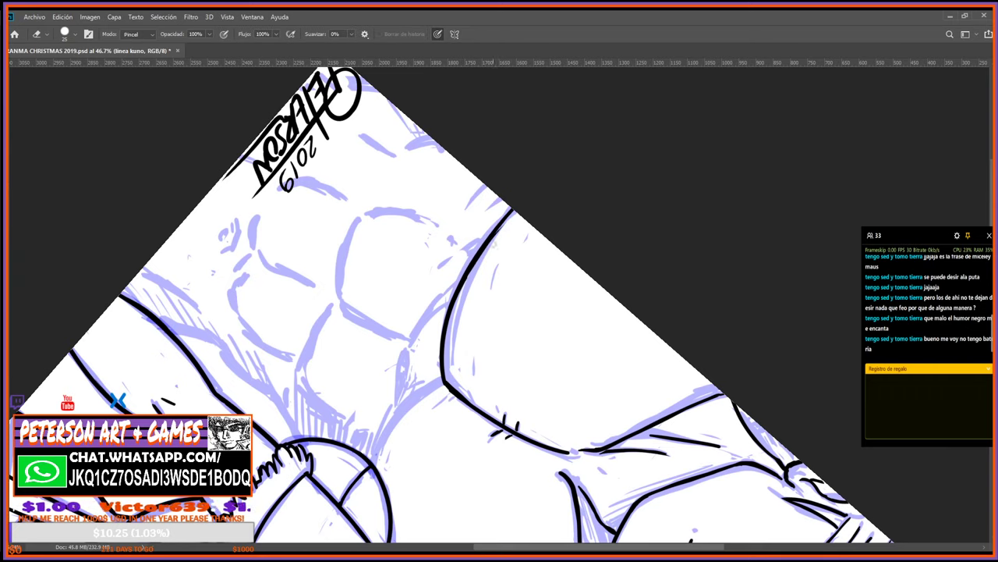
{"action": "left_click_drag", "start_coordinate": [472, 270], "coordinate": [507, 228]}
Thicken and round the corner where the chest centre line meets the lower contour of the inked pectoral.
{"action": "key", "text": "b"}
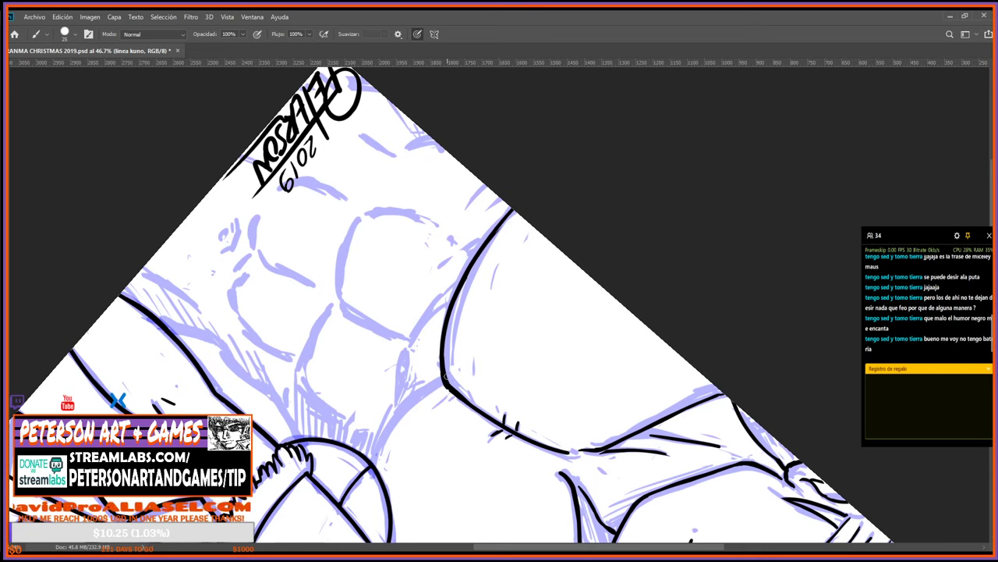
{"action": "key", "text": "e"}
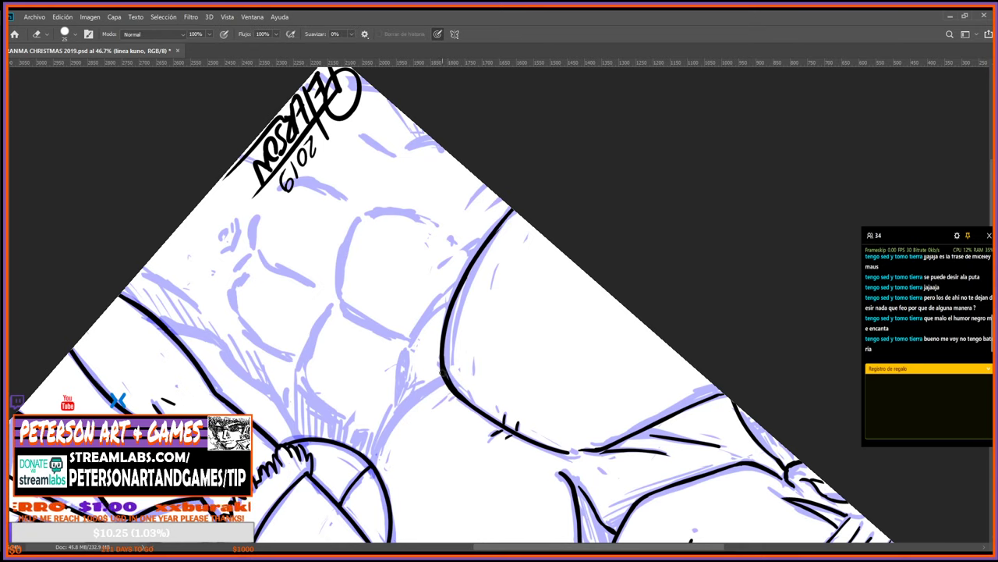
{"action": "key", "text": "g"}
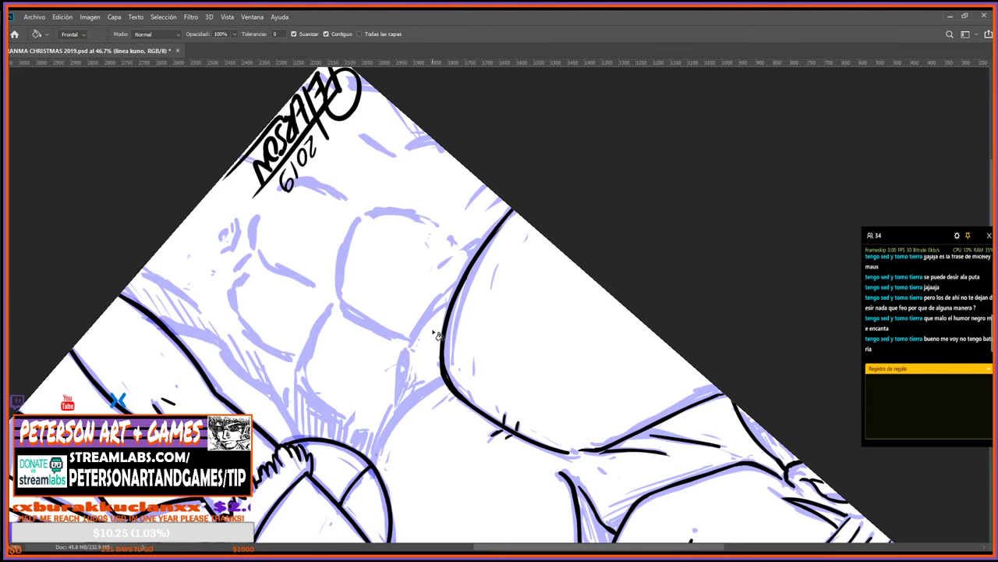
{"action": "key", "text": "b"}
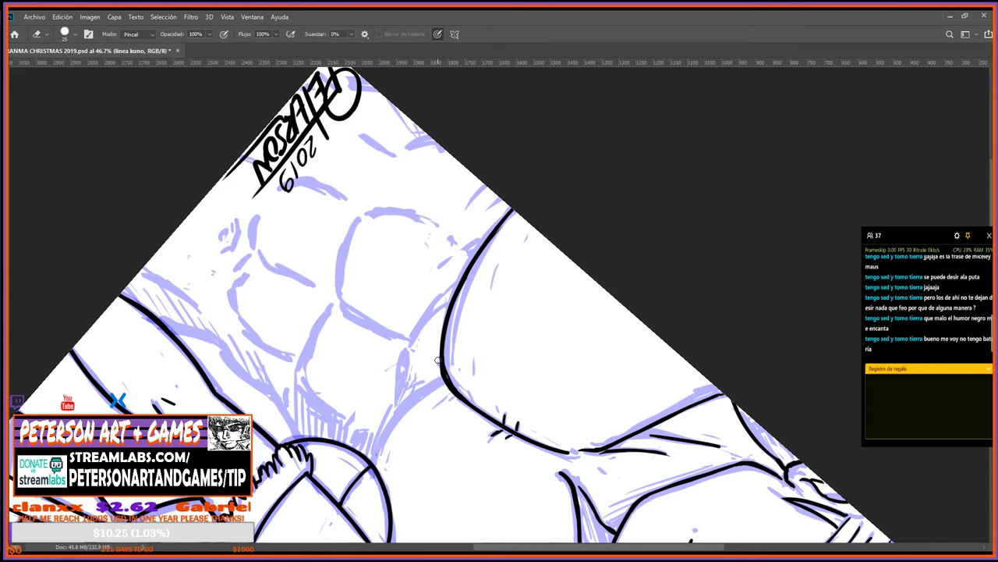
{"action": "key", "text": "b"}
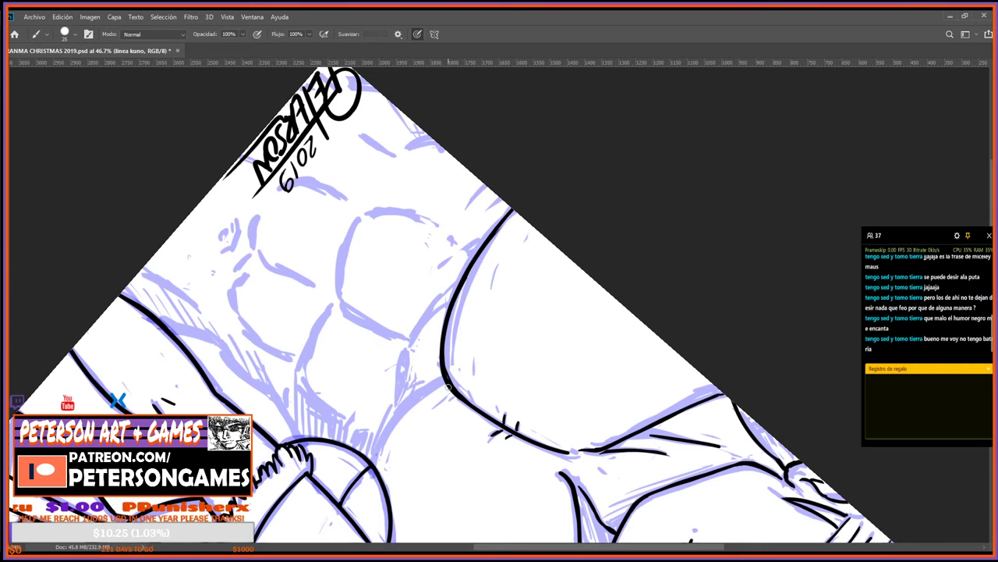
{"action": "mouse_move", "coordinate": [449, 387]}
{"action": "left_mouse_down"}
{"action": "mouse_move", "coordinate": [450, 371]}
{"action": "mouse_move", "coordinate": [437, 373]}
{"action": "mouse_move", "coordinate": [691, 222]}
{"action": "left_mouse_up"}
{"action": "key", "text": "r"}
{"action": "key", "text": "e"}
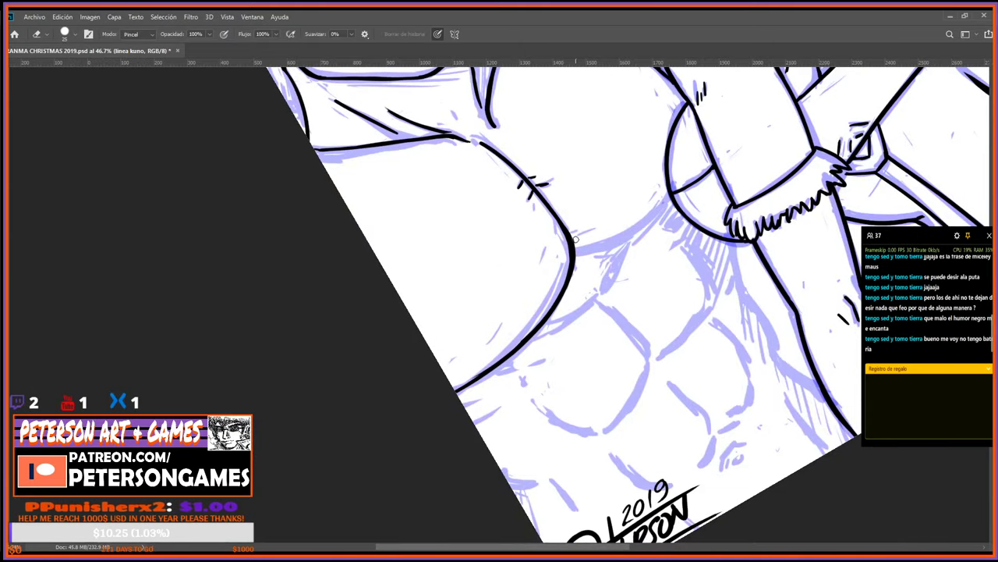
Ink the lower contour of the man's other pectoral from the chest centre line to the girl's chest, redrawing it until it follows the sketch.
{"action": "key", "text": "r"}
{"action": "mouse_move", "coordinate": [575, 244]}
{"action": "left_mouse_down"}
{"action": "mouse_move", "coordinate": [502, 435]}
{"action": "mouse_move", "coordinate": [516, 492]}
{"action": "left_mouse_up"}
{"action": "key", "text": "b"}
{"action": "key", "text": "ctrl+z"}
{"action": "key", "text": "r"}
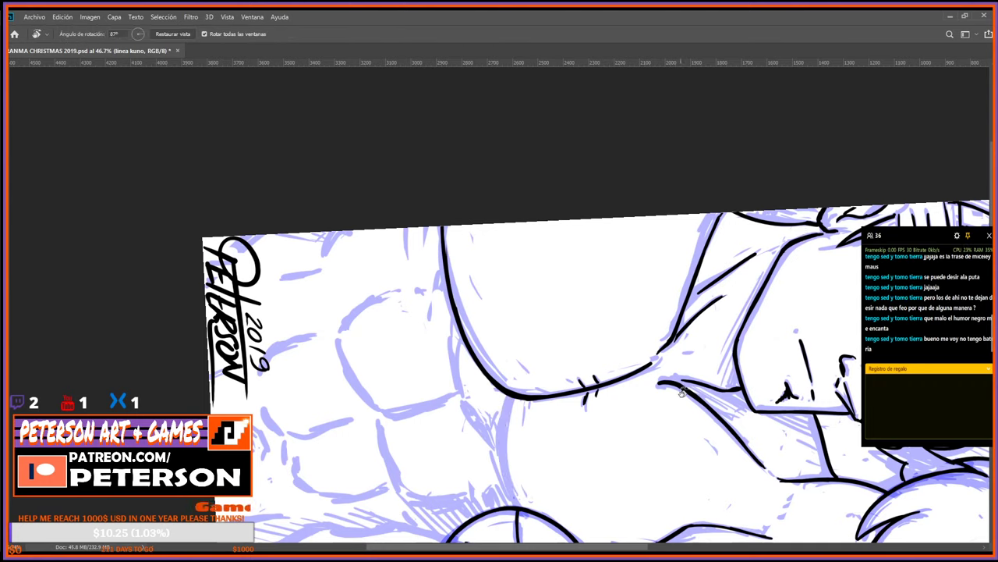
{"action": "key", "text": "b"}
{"action": "mouse_move", "coordinate": [517, 413]}
{"action": "left_mouse_down"}
{"action": "mouse_move", "coordinate": [474, 413]}
{"action": "mouse_move", "coordinate": [437, 503]}
{"action": "left_mouse_up"}
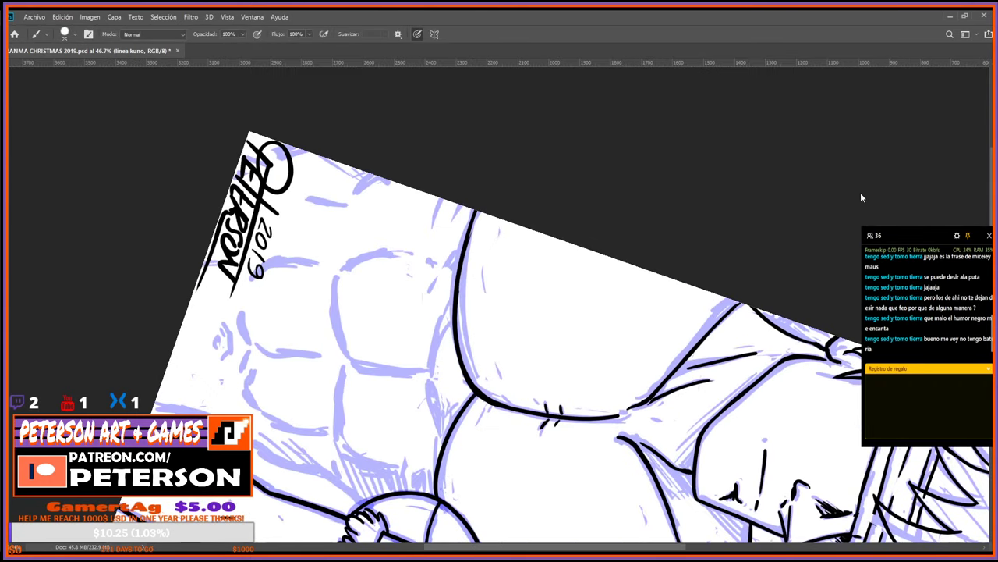
{"action": "key", "text": "ctrl+z"}
{"action": "left_click_drag", "start_coordinate": [476, 392], "coordinate": [446, 498]}
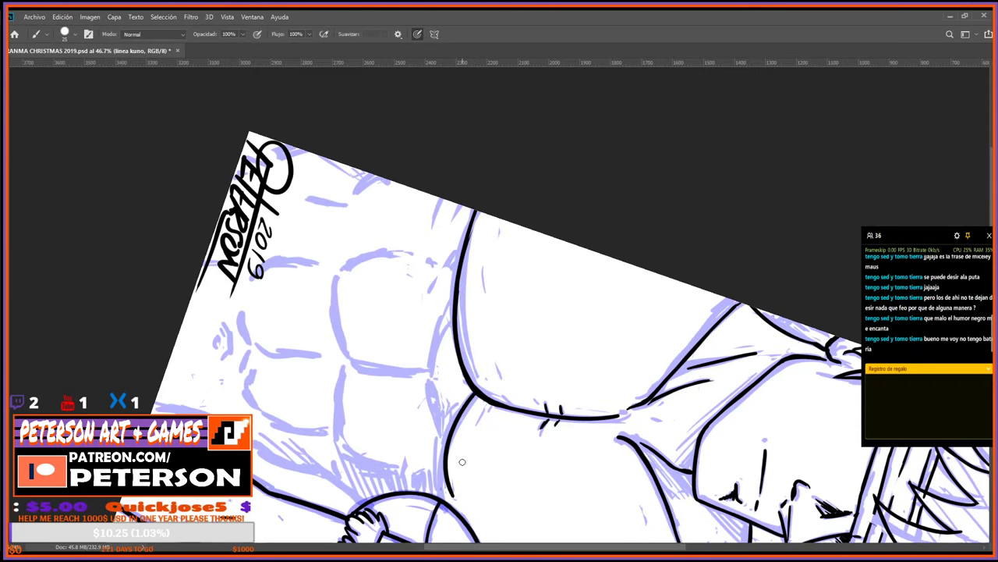
{"action": "key", "text": "ctrl+z"}
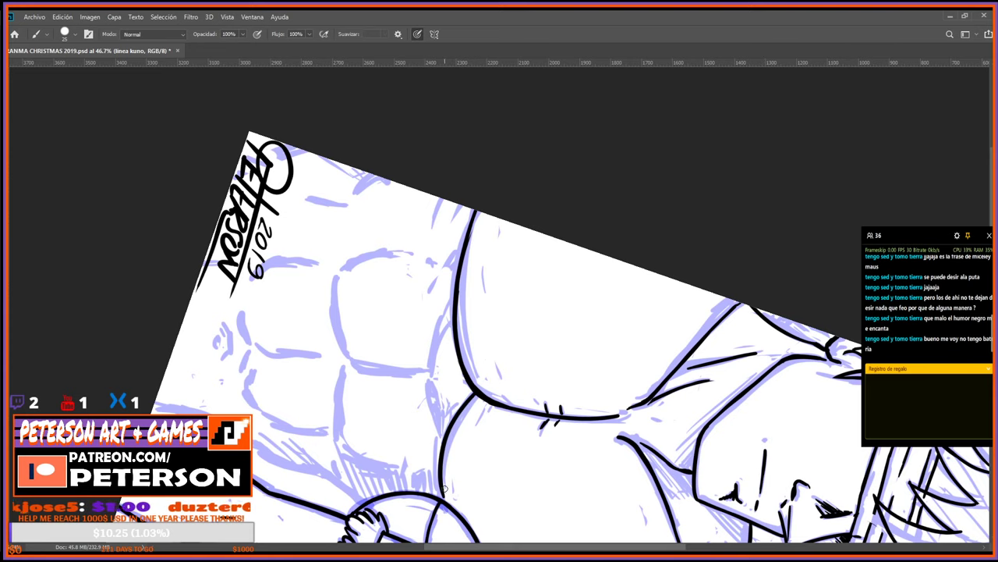
{"action": "key", "text": "r"}
{"action": "mouse_move", "coordinate": [476, 392]}
{"action": "left_mouse_down"}
{"action": "mouse_move", "coordinate": [680, 201]}
{"action": "mouse_move", "coordinate": [670, 233]}
{"action": "left_mouse_up"}
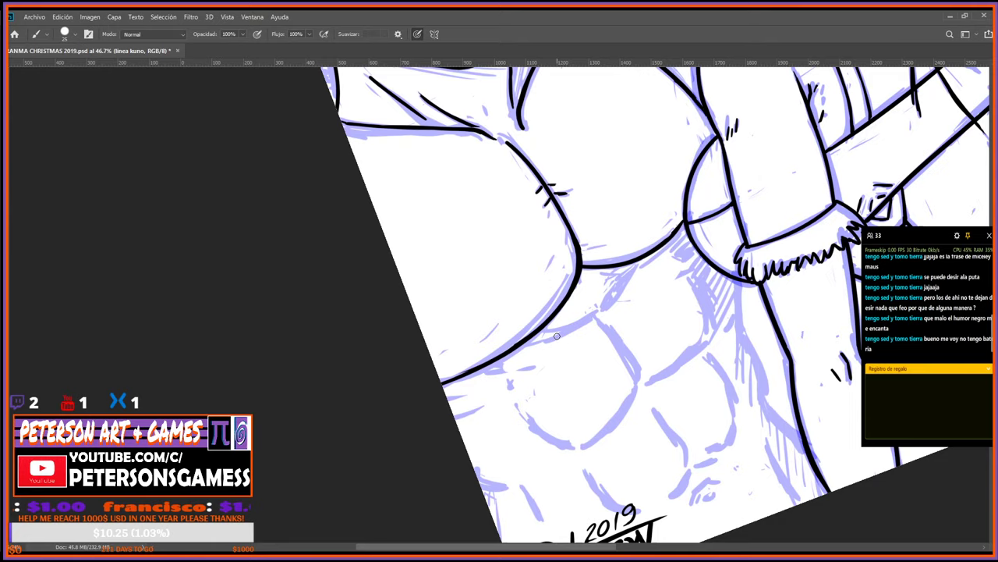
Ink two short rib lines under the man's pectorals, converging at the top of the abdomen.
{"action": "left_click_drag", "start_coordinate": [545, 340], "coordinate": [592, 315]}
{"action": "mouse_move", "coordinate": [636, 263]}
{"action": "left_mouse_down"}
{"action": "mouse_move", "coordinate": [606, 309]}
{"action": "mouse_move", "coordinate": [612, 295]}
{"action": "left_mouse_up"}
{"action": "key", "text": "e"}
{"action": "key", "text": "r"}
{"action": "mouse_move", "coordinate": [660, 351]}
{"action": "left_mouse_down"}
{"action": "mouse_move", "coordinate": [722, 50]}
{"action": "mouse_move", "coordinate": [410, 44]}
{"action": "mouse_move", "coordinate": [334, 204]}
{"action": "mouse_move", "coordinate": [365, 327]}
{"action": "left_mouse_up"}
{"action": "key", "text": "b"}
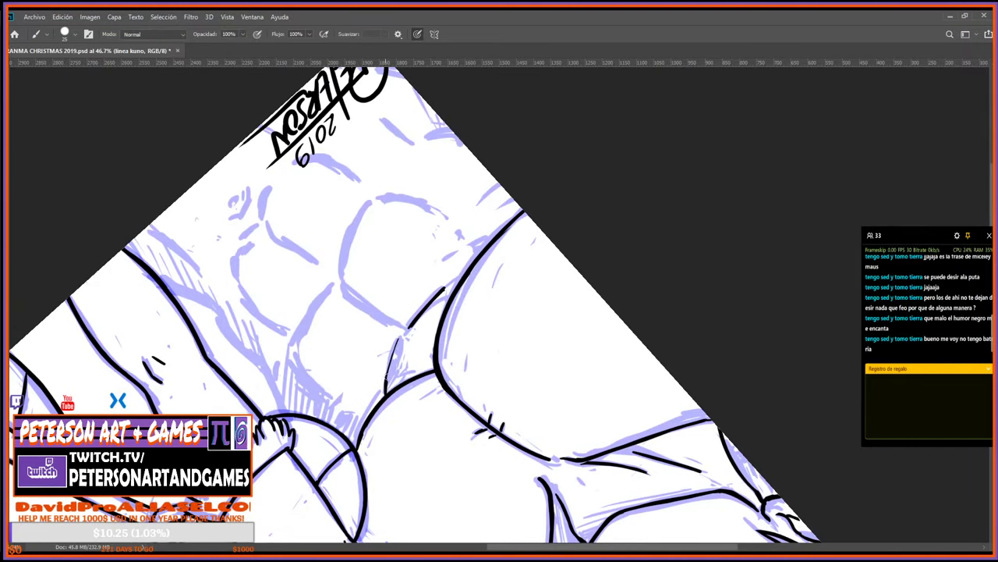
Thicken the two rib lines under the pectorals and clean their edges by alternating brush and eraser.
{"action": "mouse_move", "coordinate": [386, 380]}
{"action": "left_mouse_down"}
{"action": "mouse_move", "coordinate": [400, 325]}
{"action": "mouse_move", "coordinate": [385, 390]}
{"action": "mouse_move", "coordinate": [402, 326]}
{"action": "mouse_move", "coordinate": [394, 359]}
{"action": "mouse_move", "coordinate": [540, 333]}
{"action": "mouse_move", "coordinate": [589, 305]}
{"action": "mouse_move", "coordinate": [670, 221]}
{"action": "left_mouse_up"}
{"action": "key", "text": "e"}
{"action": "key", "text": "b"}
{"action": "key", "text": "e"}
{"action": "key", "text": "b"}
{"action": "key", "text": "e"}
{"action": "key", "text": "r"}
{"action": "key", "text": "b"}
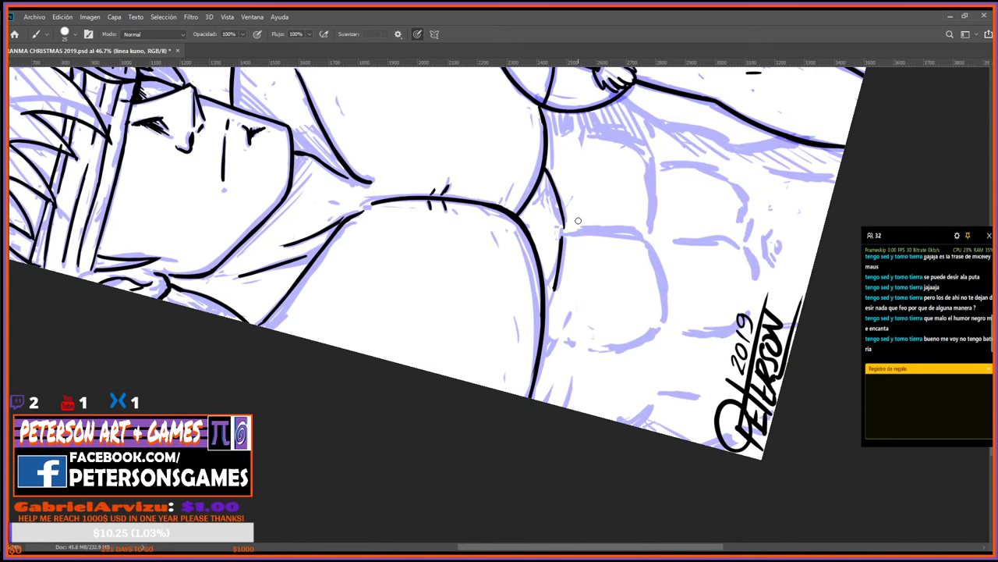
Ink the upper centre line of the man's abdomen from where the rib lines meet down to the first ab crease.
{"action": "key", "text": "r"}
{"action": "mouse_move", "coordinate": [578, 221]}
{"action": "left_mouse_down"}
{"action": "mouse_move", "coordinate": [599, 344]}
{"action": "mouse_move", "coordinate": [626, 402]}
{"action": "mouse_move", "coordinate": [653, 208]}
{"action": "mouse_move", "coordinate": [587, 146]}
{"action": "left_mouse_up"}
{"action": "key", "text": "b"}
{"action": "key", "text": "r"}
{"action": "key", "text": "b"}
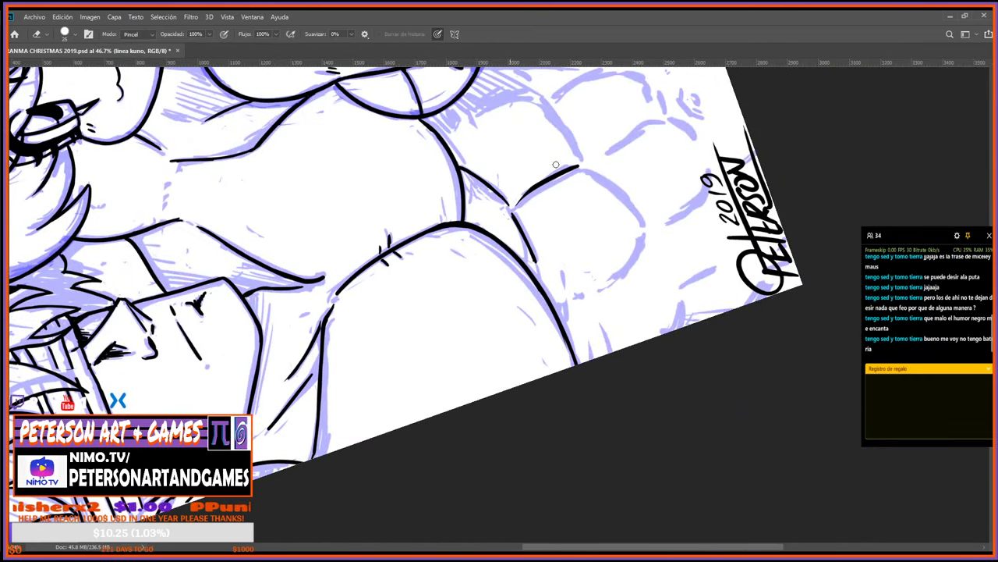
{"action": "key", "text": "r"}
{"action": "left_click_drag", "start_coordinate": [517, 219], "coordinate": [528, 236]}
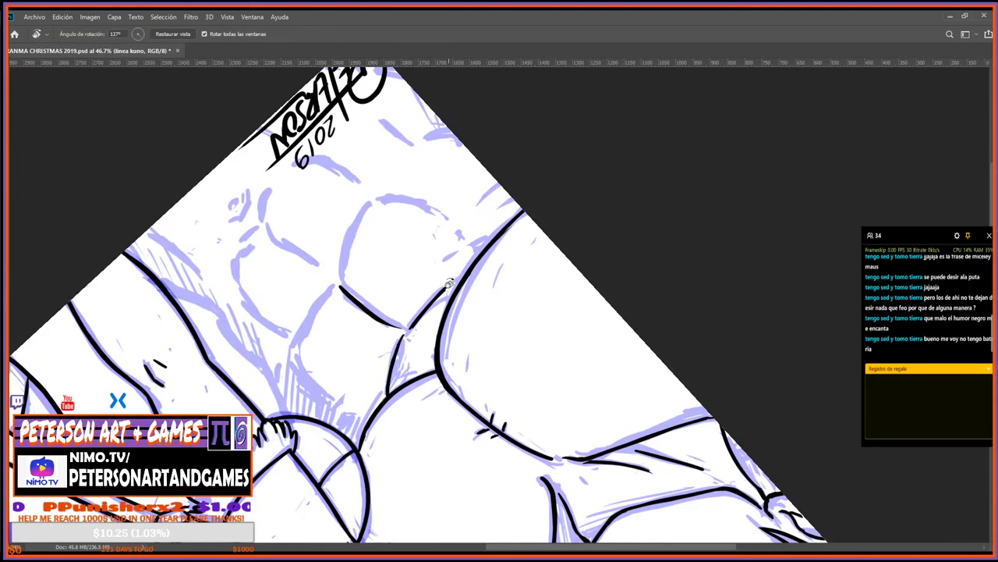
Redraw and clean the upper centre line of the man's abdomen, from the rib lines down to the first ab crease.
{"action": "mouse_move", "coordinate": [448, 284]}
{"action": "left_mouse_down"}
{"action": "mouse_move", "coordinate": [567, 423]}
{"action": "mouse_move", "coordinate": [679, 303]}
{"action": "mouse_move", "coordinate": [469, 192]}
{"action": "left_mouse_up"}
{"action": "key", "text": "b"}
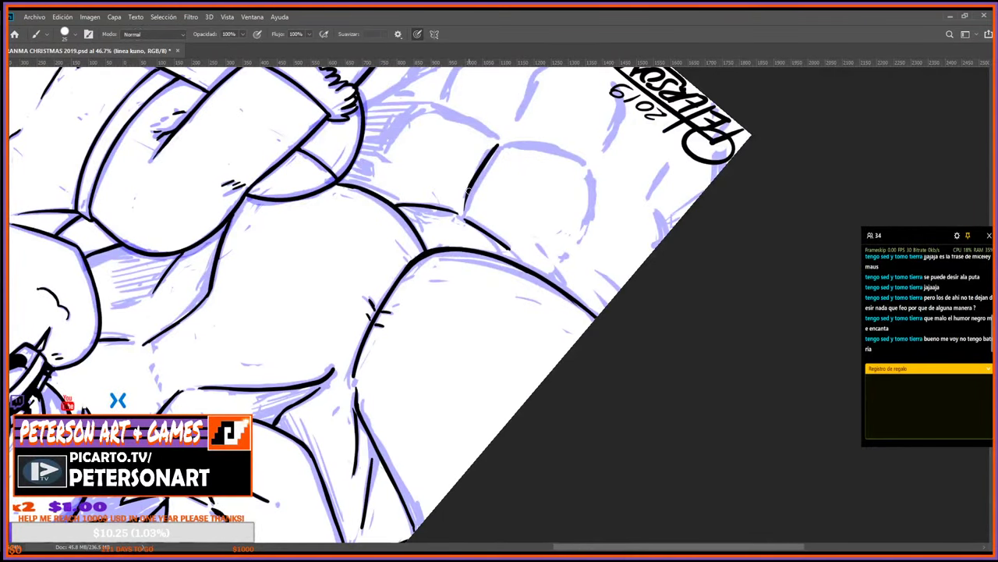
{"action": "key", "text": "e"}
{"action": "key", "text": "b"}
{"action": "left_click_drag", "start_coordinate": [499, 142], "coordinate": [468, 204]}
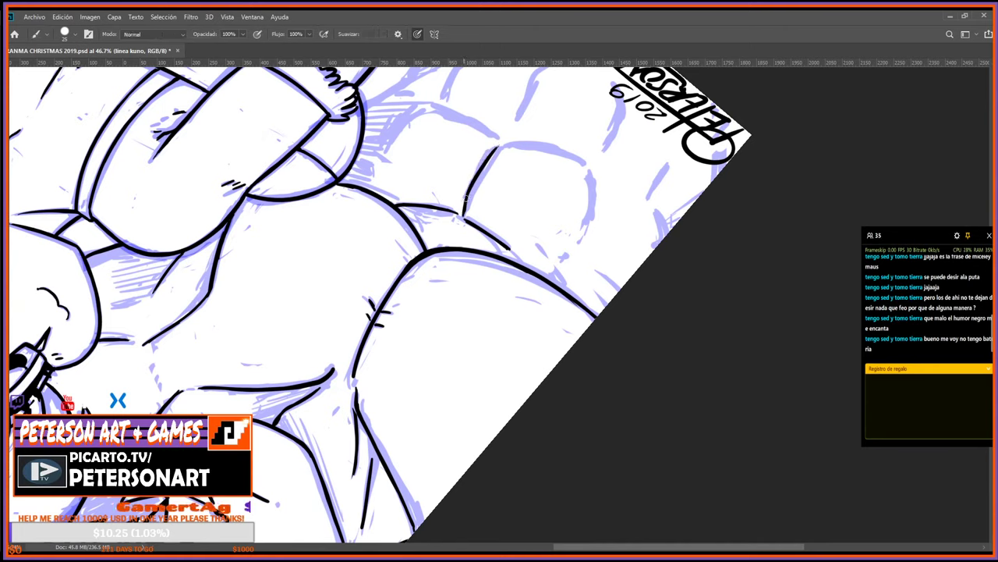
{"action": "left_click_drag", "start_coordinate": [465, 215], "coordinate": [507, 129]}
{"action": "key", "text": "e"}
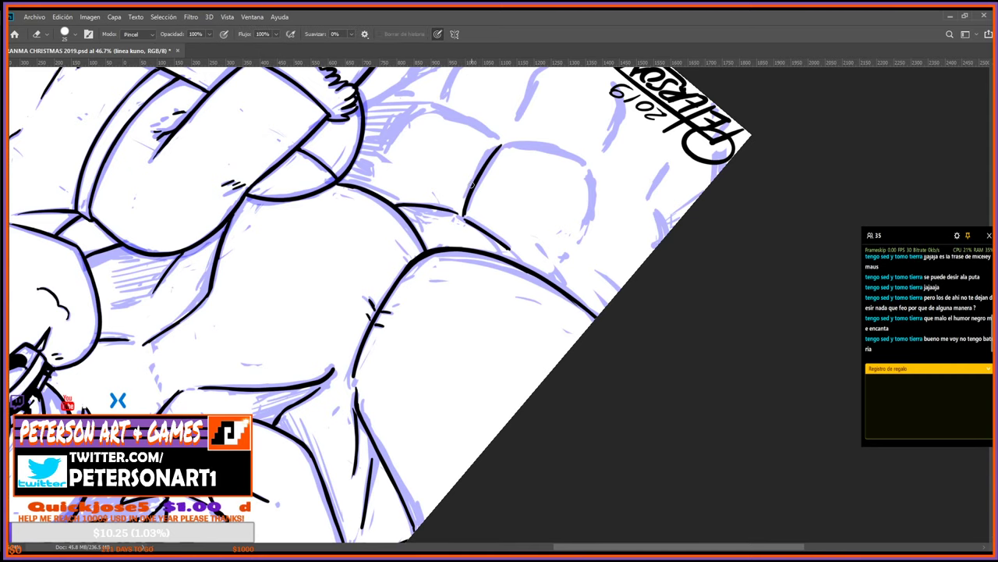
{"action": "key", "text": "r"}
{"action": "left_click_drag", "start_coordinate": [471, 185], "coordinate": [668, 322]}
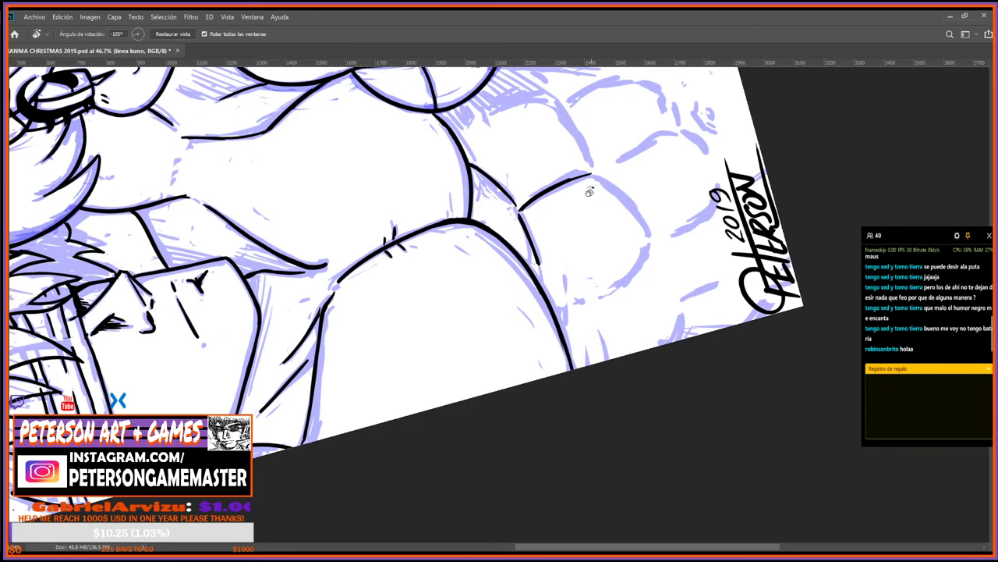
{"action": "mouse_move", "coordinate": [580, 181]}
{"action": "left_mouse_down"}
{"action": "mouse_move", "coordinate": [601, 242]}
{"action": "mouse_move", "coordinate": [581, 320]}
{"action": "mouse_move", "coordinate": [552, 364]}
{"action": "mouse_move", "coordinate": [507, 382]}
{"action": "left_mouse_up"}
{"action": "left_click_drag", "start_coordinate": [474, 292], "coordinate": [585, 343]}
{"action": "left_click_drag", "start_coordinate": [662, 253], "coordinate": [430, 273]}
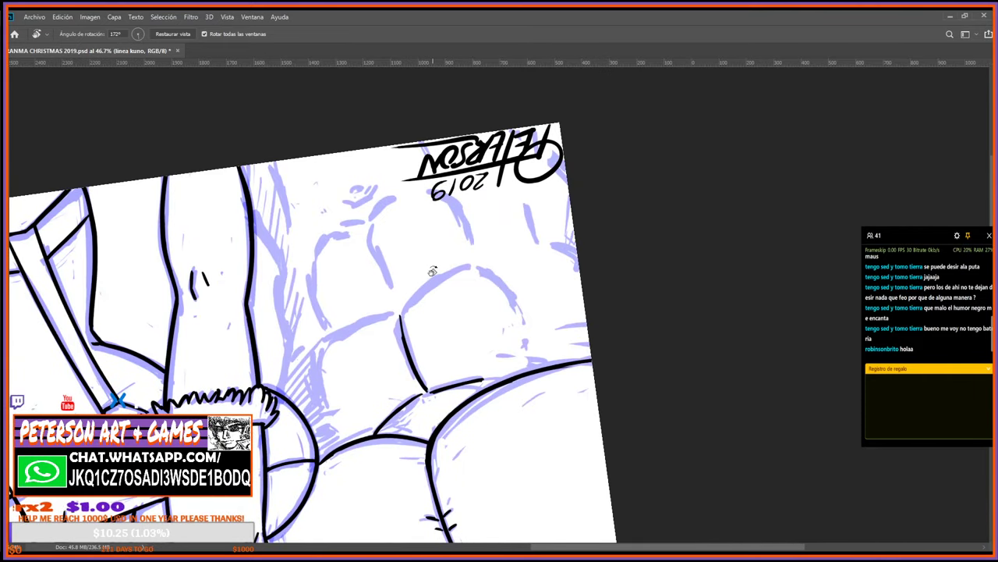
{"action": "key", "text": "b"}
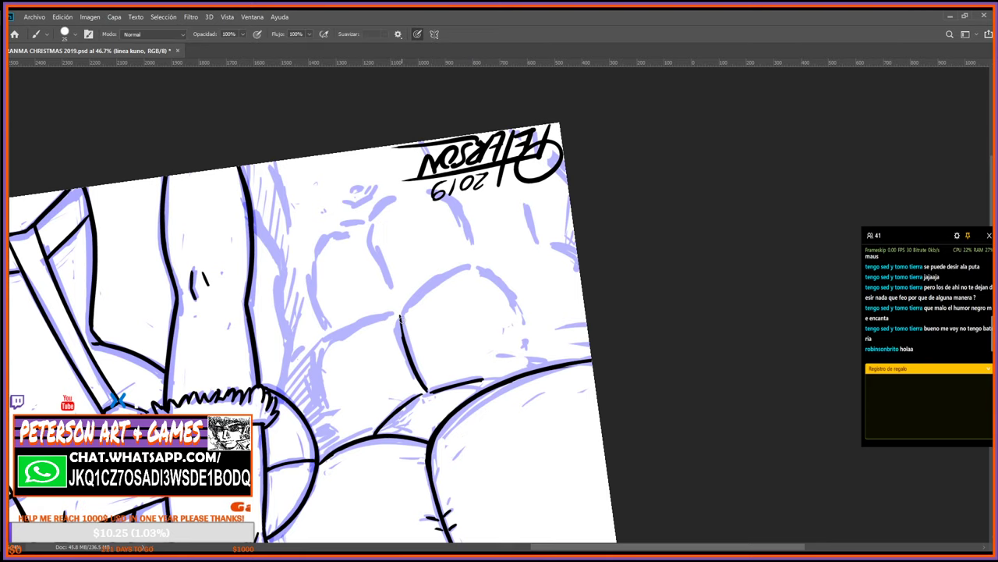
{"action": "key", "text": "r"}
{"action": "left_click_drag", "start_coordinate": [408, 371], "coordinate": [412, 445]}
{"action": "key", "text": "b"}
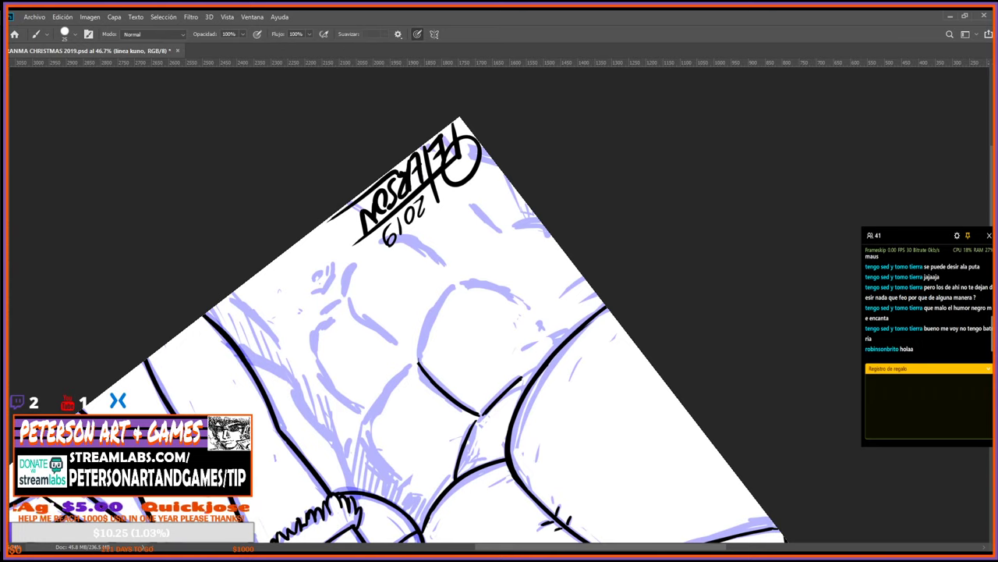
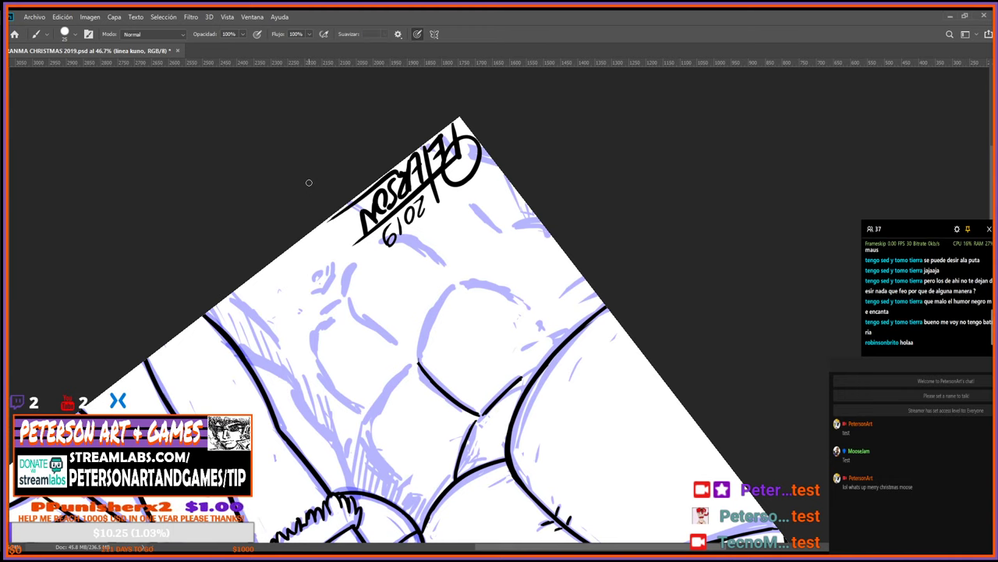
{"action": "key", "text": "Escape"}
{"action": "scroll", "coordinate": [308, 183], "scroll_direction": "down", "scroll_amount": 4}
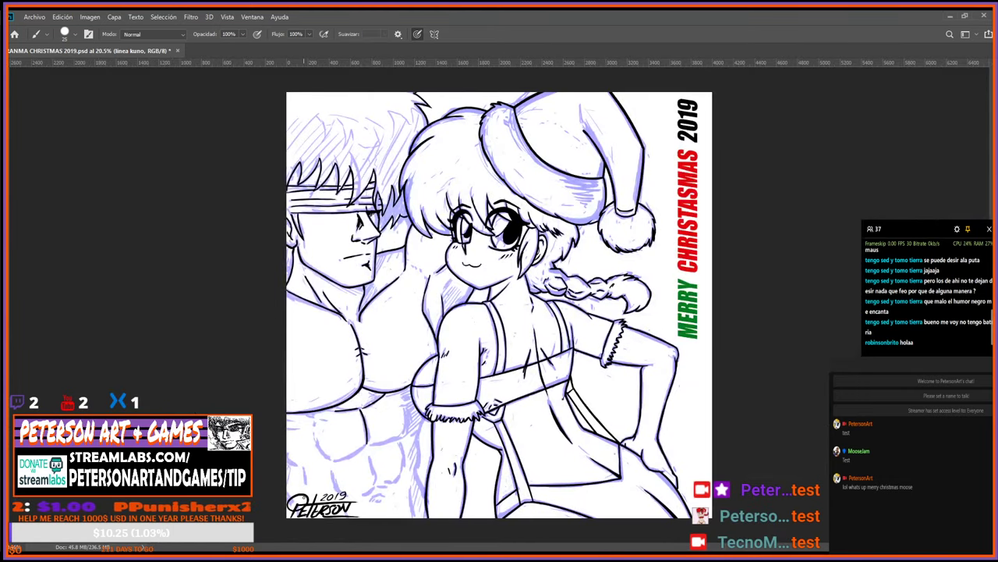
Ink the rounded corner where the abdomen's centre line turns into the lower edge of the first ab block.
{"action": "scroll", "coordinate": [328, 483], "scroll_direction": "up", "scroll_amount": 5}
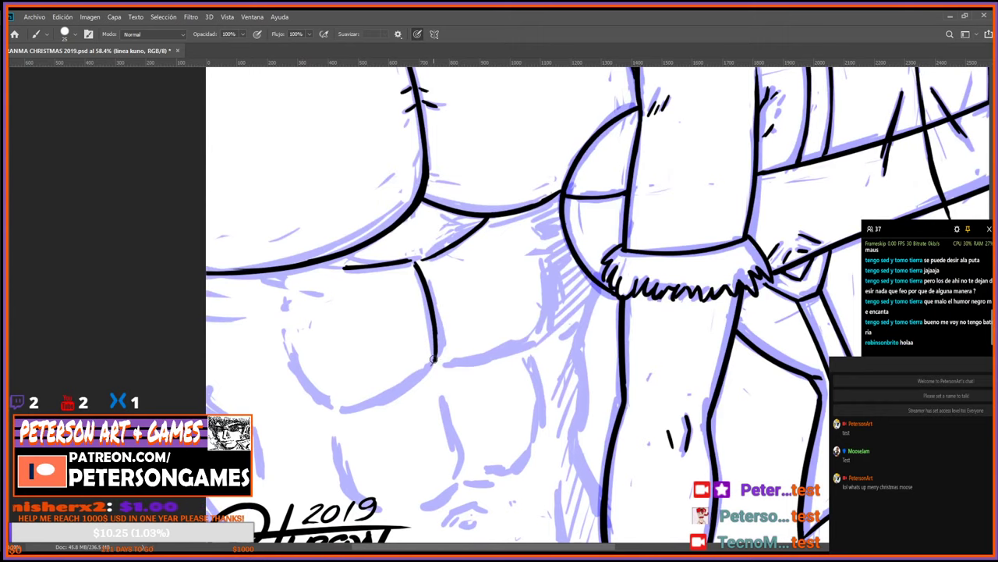
{"action": "key", "text": "r"}
{"action": "left_click_drag", "start_coordinate": [435, 362], "coordinate": [491, 350]}
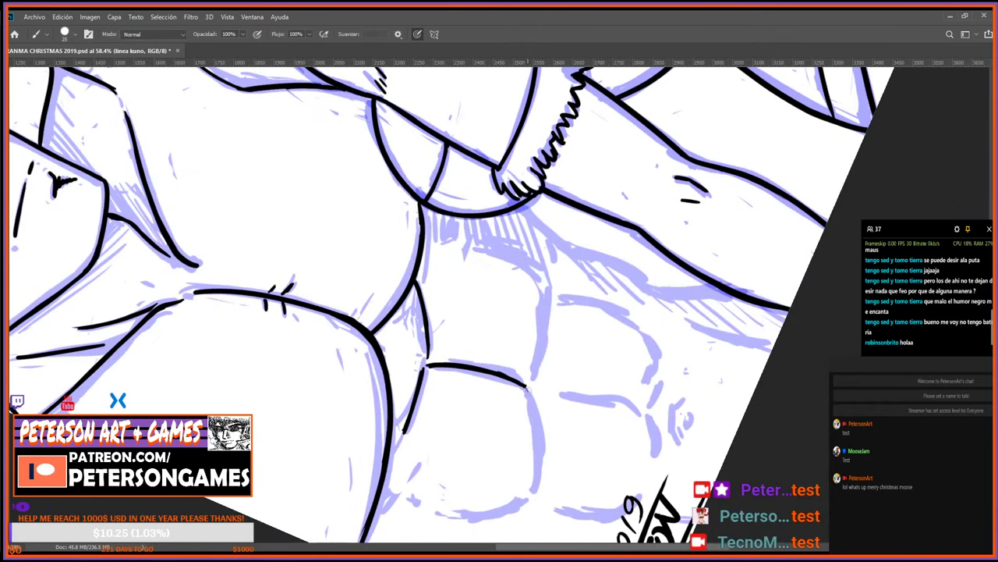
{"action": "key", "text": "e"}
{"action": "key", "text": "b"}
{"action": "left_click_drag", "start_coordinate": [520, 384], "coordinate": [537, 422]}
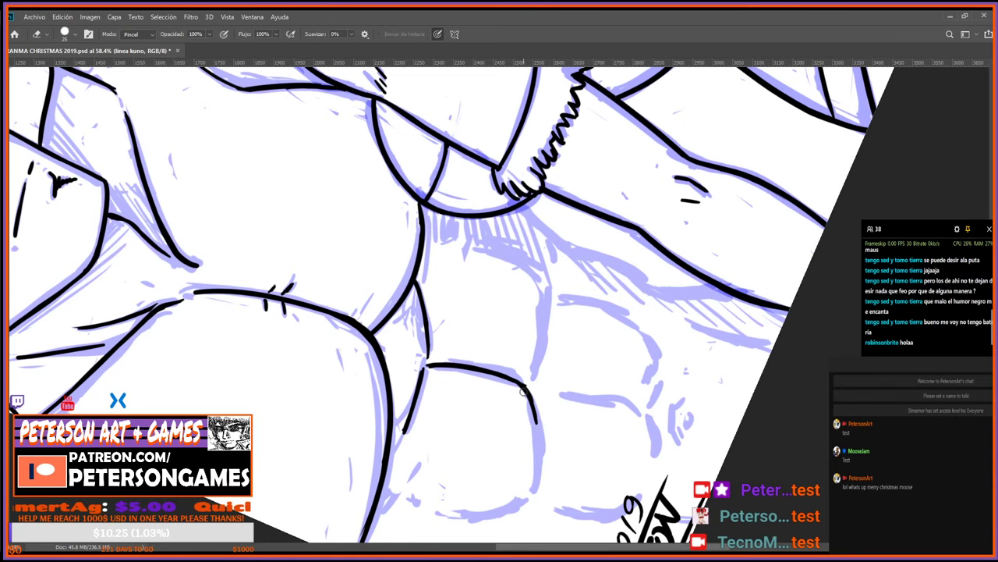
Start inking the lower edge of the first ab block from its rounded corner and trim the stroke with the eraser.
{"action": "key", "text": "r"}
{"action": "left_click", "coordinate": [493, 463]}
{"action": "left_click_drag", "start_coordinate": [493, 463], "coordinate": [594, 251]}
{"action": "left_click_drag", "start_coordinate": [660, 149], "coordinate": [623, 264]}
{"action": "left_click_drag", "start_coordinate": [552, 407], "coordinate": [597, 352]}
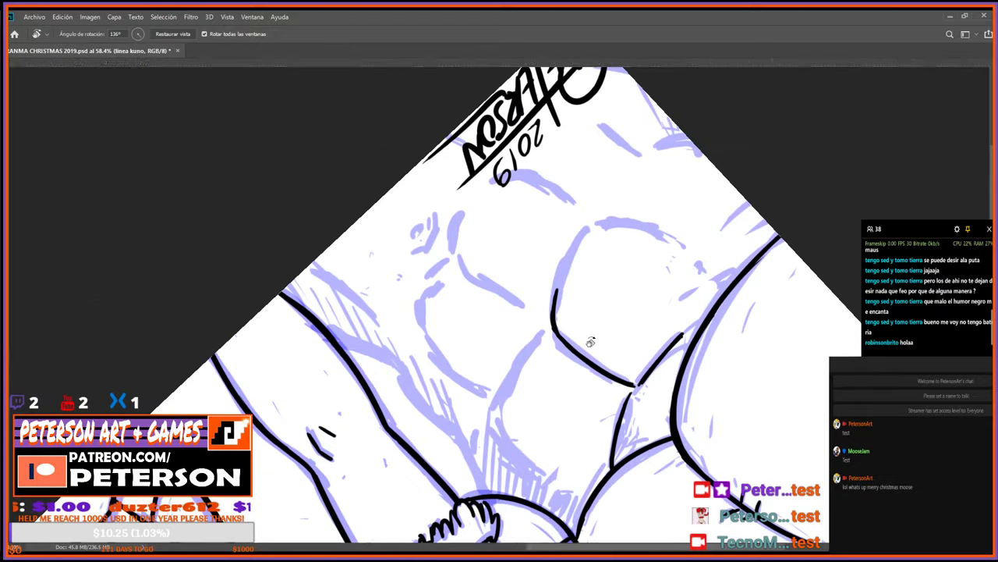
{"action": "left_click_drag", "start_coordinate": [589, 268], "coordinate": [550, 351]}
{"action": "key", "text": "b"}
{"action": "left_click_drag", "start_coordinate": [516, 387], "coordinate": [531, 325]}
{"action": "key", "text": "e"}
{"action": "left_click_drag", "start_coordinate": [517, 366], "coordinate": [529, 331]}
{"action": "left_click", "coordinate": [530, 325]}
Extend the first ab block's lower edge to its outer corner and thicken the stroke.
{"action": "key", "text": "b"}
{"action": "left_click_drag", "start_coordinate": [519, 366], "coordinate": [548, 304]}
{"action": "key", "text": "e"}
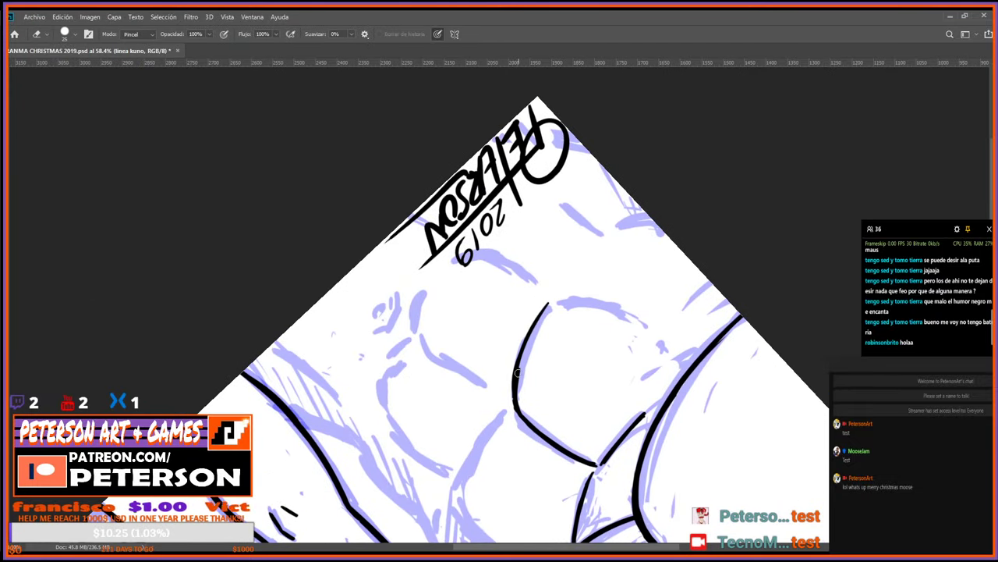
{"action": "key", "text": "b"}
{"action": "left_click_drag", "start_coordinate": [519, 376], "coordinate": [549, 304]}
Ink the curved outer side of the first ab block and add a short hatch mark above it, under the pectoral.
{"action": "key", "text": "r"}
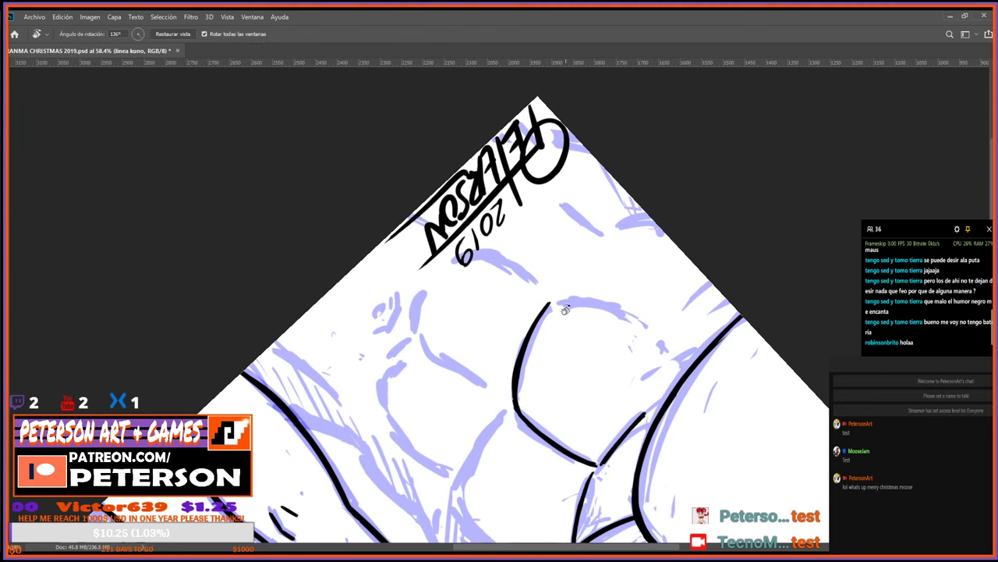
{"action": "mouse_move", "coordinate": [548, 456]}
{"action": "left_mouse_down"}
{"action": "mouse_move", "coordinate": [659, 285]}
{"action": "mouse_move", "coordinate": [628, 207]}
{"action": "left_mouse_up"}
{"action": "key", "text": "b"}
{"action": "mouse_move", "coordinate": [478, 404]}
{"action": "left_mouse_down"}
{"action": "mouse_move", "coordinate": [466, 382]}
{"action": "mouse_move", "coordinate": [472, 298]}
{"action": "left_mouse_up"}
{"action": "key", "text": "r"}
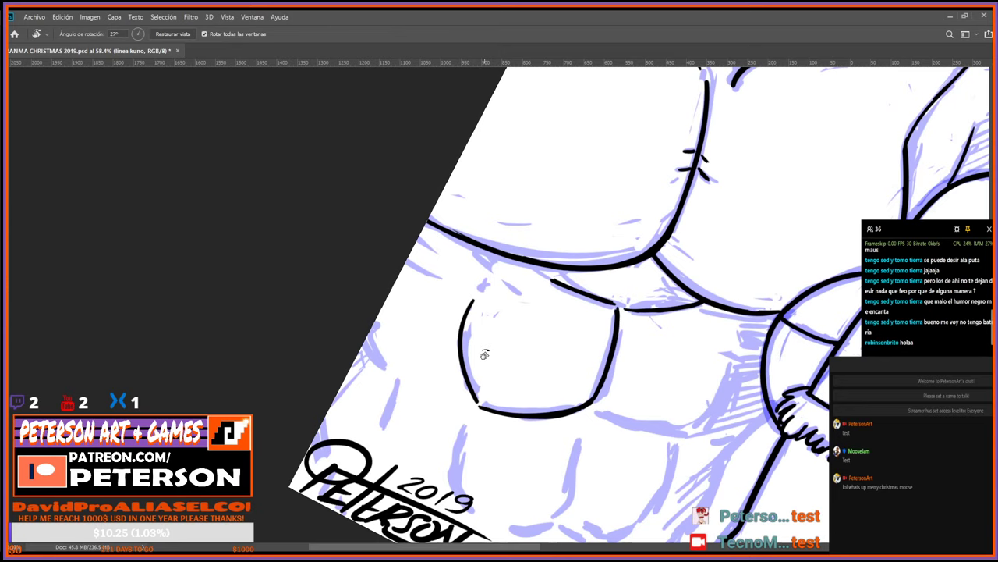
{"action": "left_click_drag", "start_coordinate": [484, 355], "coordinate": [495, 357]}
{"action": "key", "text": "b"}
{"action": "left_click_drag", "start_coordinate": [479, 295], "coordinate": [489, 274]}
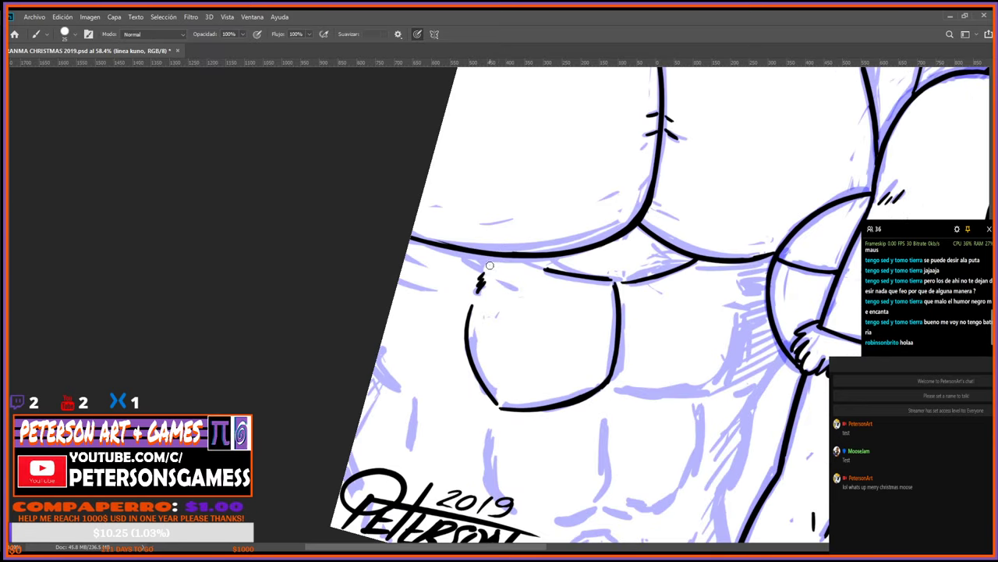
Ink the curved outer side of the second ab block down to the 2019 in the signature, redrawing it over the sketch.
{"action": "key", "text": "r"}
{"action": "mouse_move", "coordinate": [493, 371]}
{"action": "left_mouse_down"}
{"action": "mouse_move", "coordinate": [582, 316]}
{"action": "mouse_move", "coordinate": [619, 313]}
{"action": "mouse_move", "coordinate": [593, 367]}
{"action": "mouse_move", "coordinate": [546, 397]}
{"action": "mouse_move", "coordinate": [595, 317]}
{"action": "left_mouse_up"}
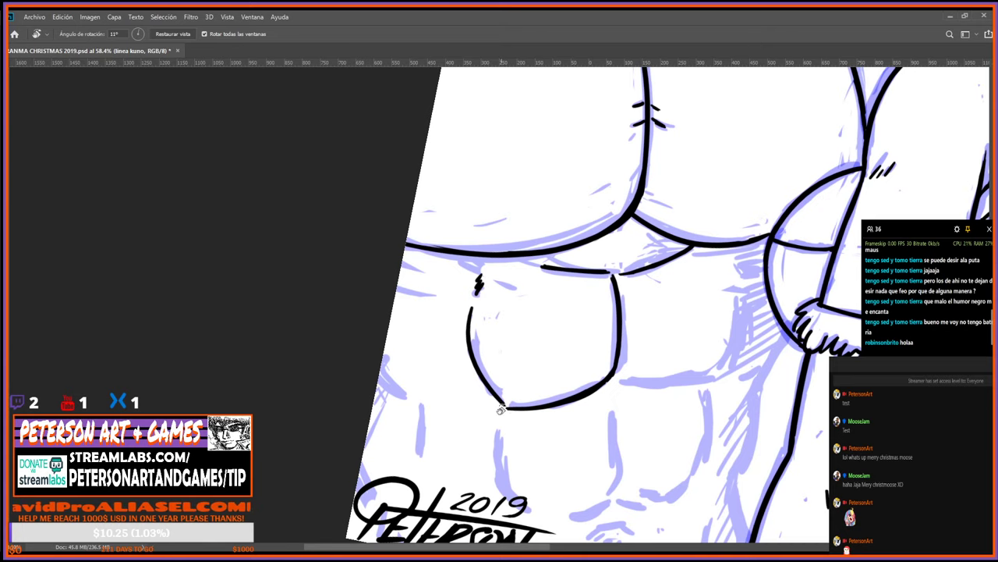
{"action": "key", "text": "b"}
{"action": "left_click_drag", "start_coordinate": [502, 425], "coordinate": [511, 485]}
{"action": "key", "text": "e"}
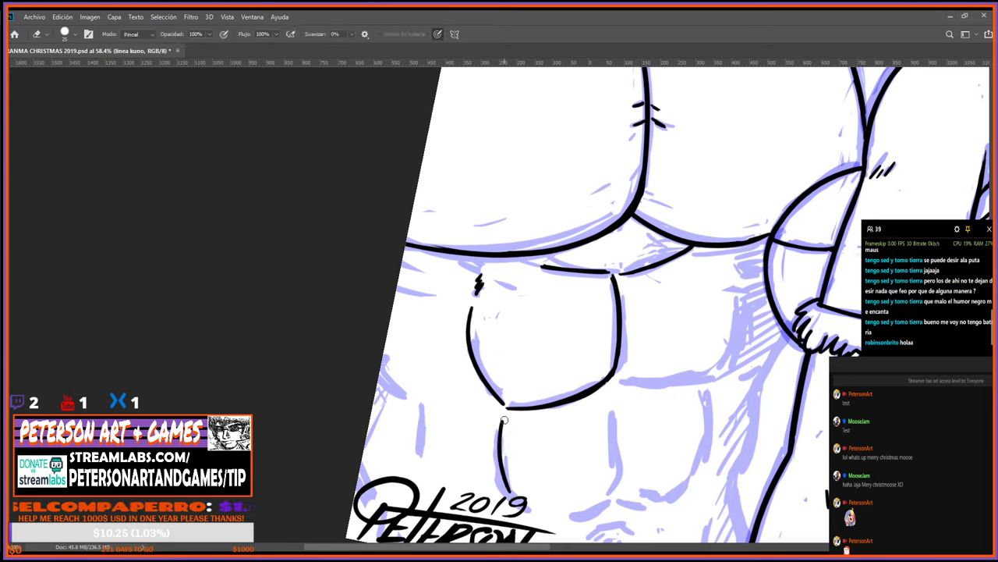
{"action": "left_click_drag", "start_coordinate": [503, 424], "coordinate": [507, 484]}
{"action": "key", "text": "b"}
{"action": "mouse_move", "coordinate": [497, 428]}
{"action": "left_mouse_down"}
{"action": "mouse_move", "coordinate": [499, 489]}
{"action": "mouse_move", "coordinate": [521, 504]}
{"action": "left_mouse_up"}
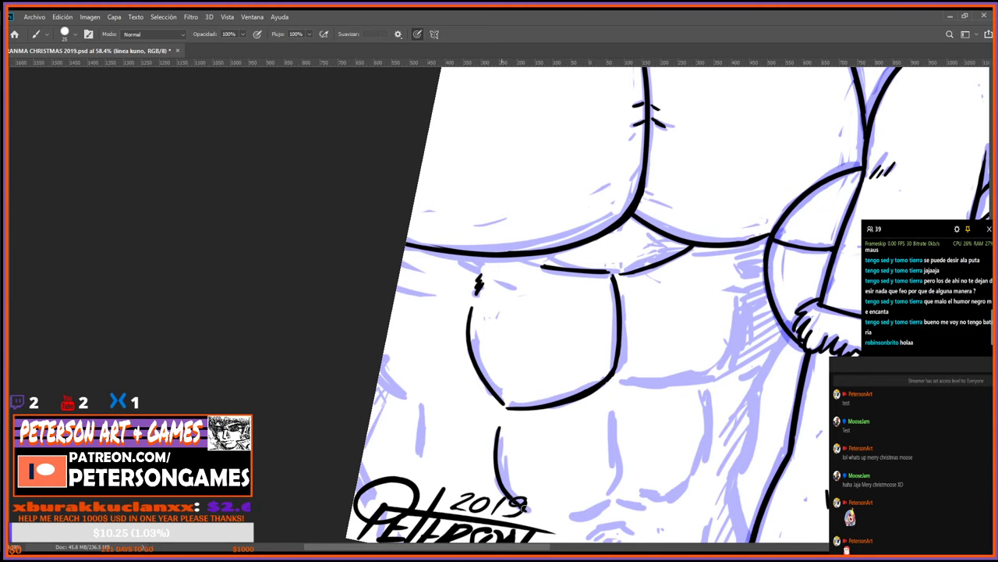
Ink a short oblique muscle line between the second ab block and the canvas edge.
{"action": "left_click_drag", "start_coordinate": [565, 440], "coordinate": [559, 375]}
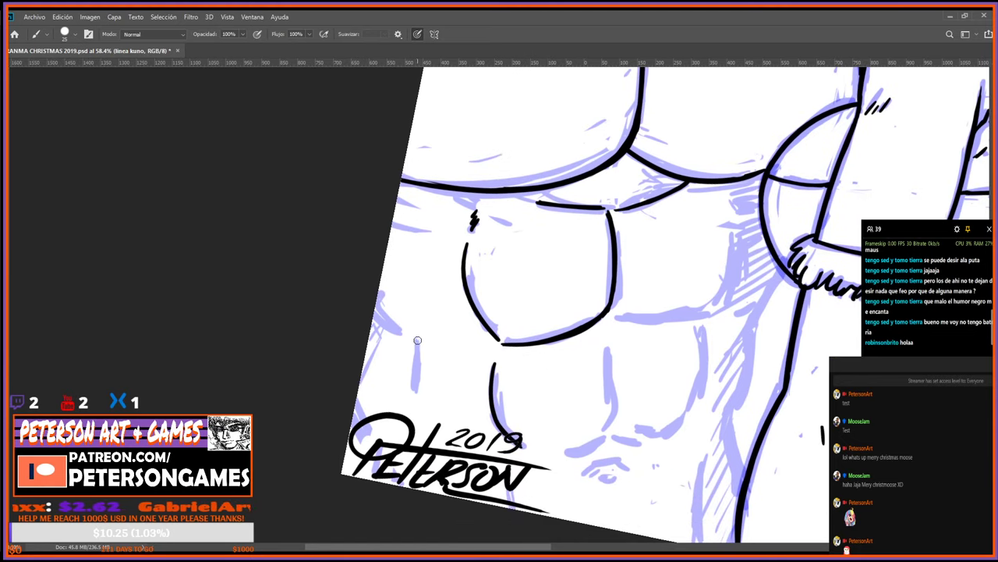
{"action": "left_click_drag", "start_coordinate": [417, 341], "coordinate": [412, 393]}
{"action": "key", "text": "e"}
{"action": "mouse_move", "coordinate": [414, 343]}
{"action": "left_mouse_down"}
{"action": "mouse_move", "coordinate": [417, 392]}
{"action": "mouse_move", "coordinate": [713, 234]}
{"action": "left_mouse_up"}
{"action": "key", "text": "b"}
{"action": "key", "text": "r"}
Ink a short tapered muscle line at the canvas edge, next to the oblique line.
{"action": "key", "text": "b"}
{"action": "left_click_drag", "start_coordinate": [598, 337], "coordinate": [607, 376]}
{"action": "key", "text": "e"}
{"action": "key", "text": "b"}
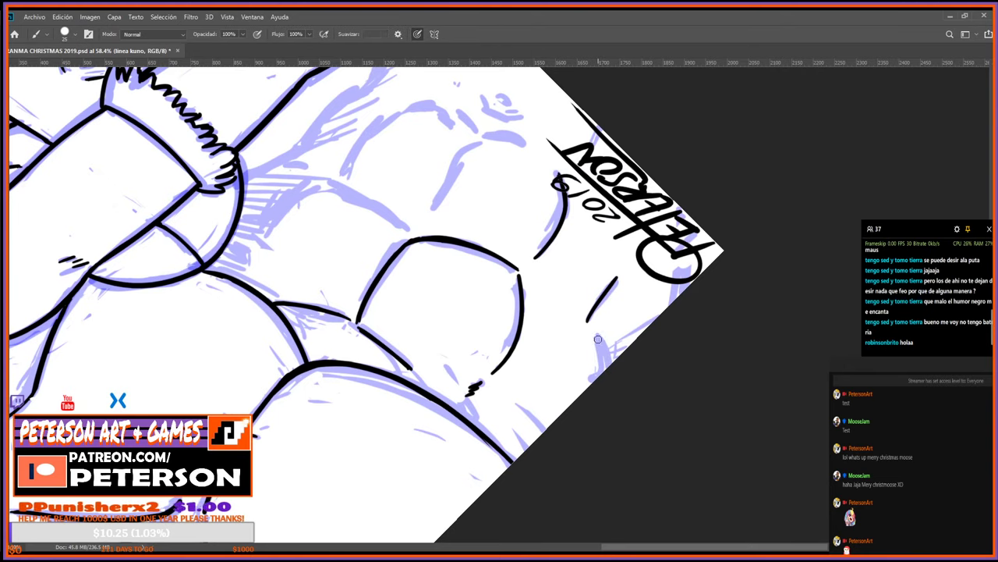
{"action": "left_click_drag", "start_coordinate": [597, 335], "coordinate": [604, 376]}
{"action": "key", "text": "e"}
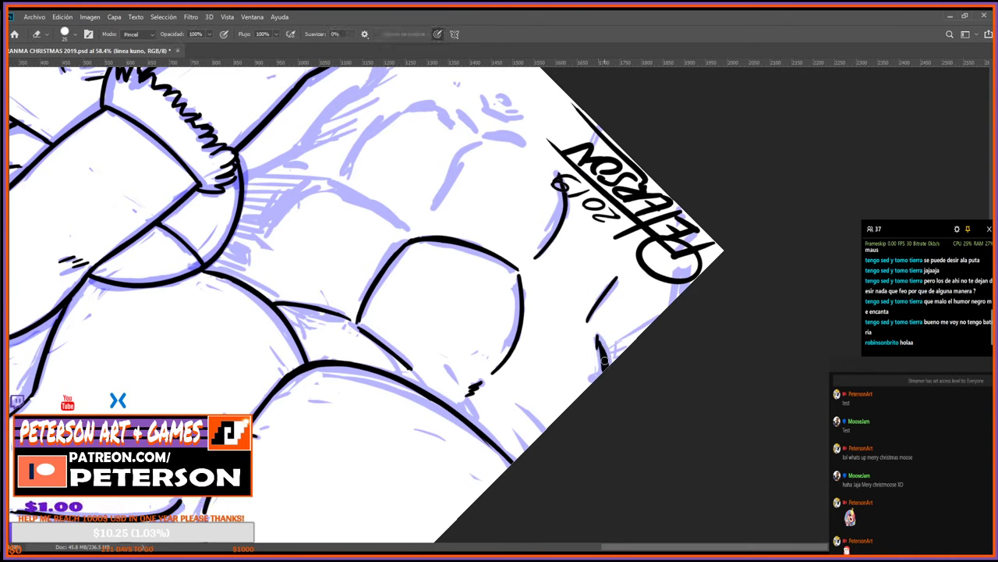
Ink the short sketch line at the canvas edge beside the first letter of the signature.
{"action": "key", "text": "r"}
{"action": "left_click_drag", "start_coordinate": [611, 343], "coordinate": [491, 375]}
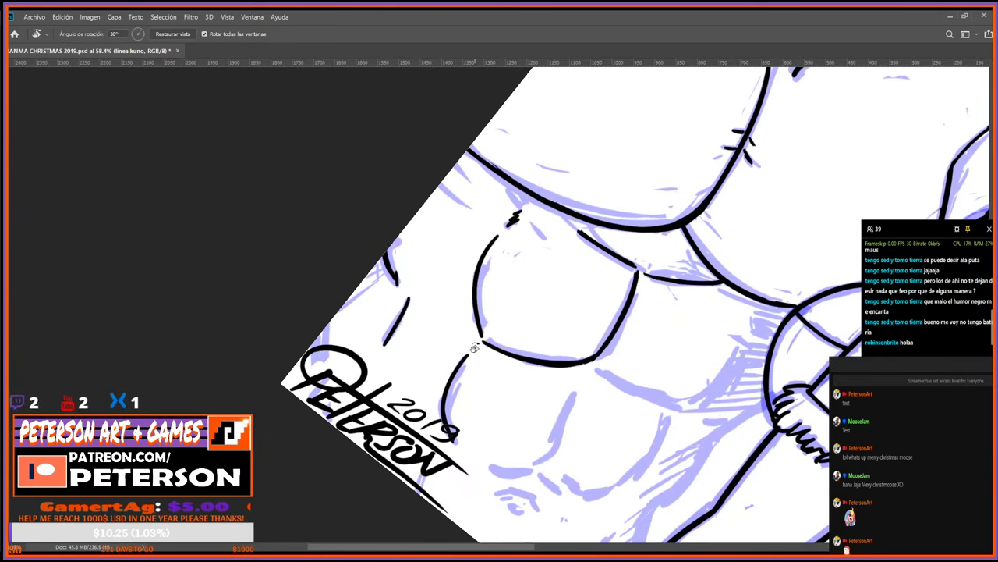
{"action": "key", "text": "b"}
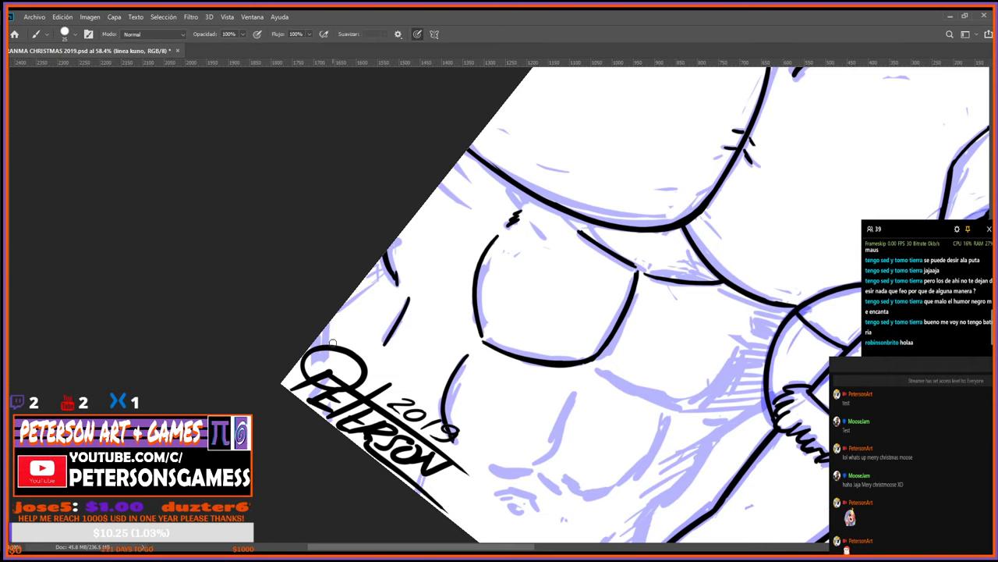
{"action": "mouse_move", "coordinate": [327, 358]}
{"action": "left_mouse_down"}
{"action": "mouse_move", "coordinate": [325, 326]}
{"action": "mouse_move", "coordinate": [468, 172]}
{"action": "mouse_move", "coordinate": [605, 205]}
{"action": "left_mouse_up"}
Ink two short rib strokes at the canvas edge, just under the man's pectoral.
{"action": "key", "text": "r"}
{"action": "key", "text": "b"}
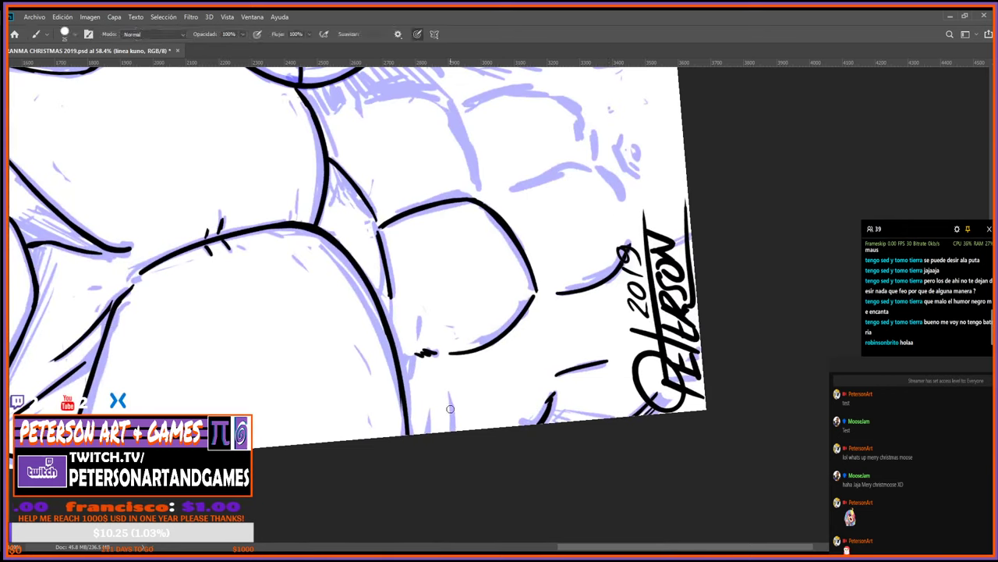
{"action": "left_click_drag", "start_coordinate": [450, 401], "coordinate": [452, 431]}
{"action": "key", "text": "e"}
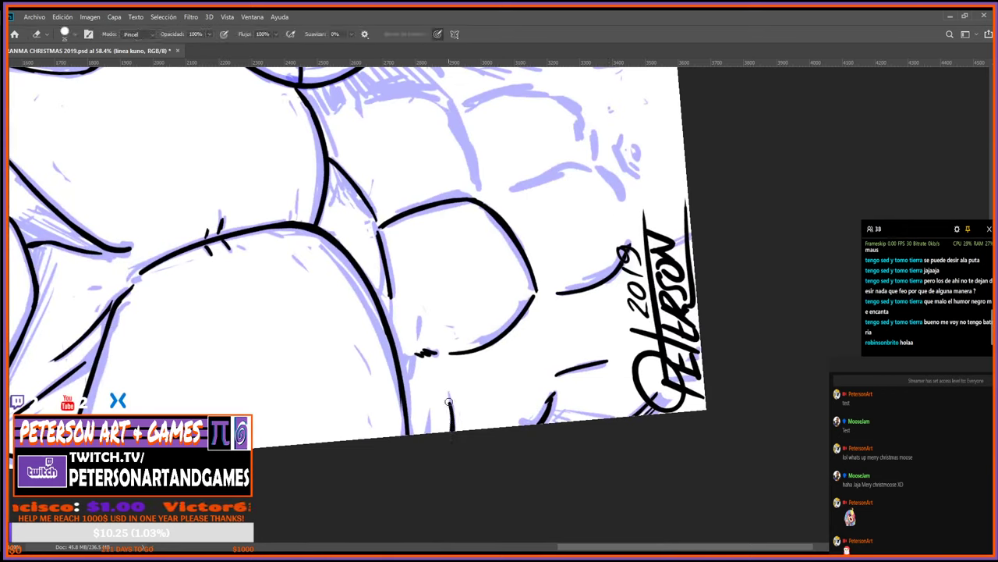
{"action": "key", "text": "b"}
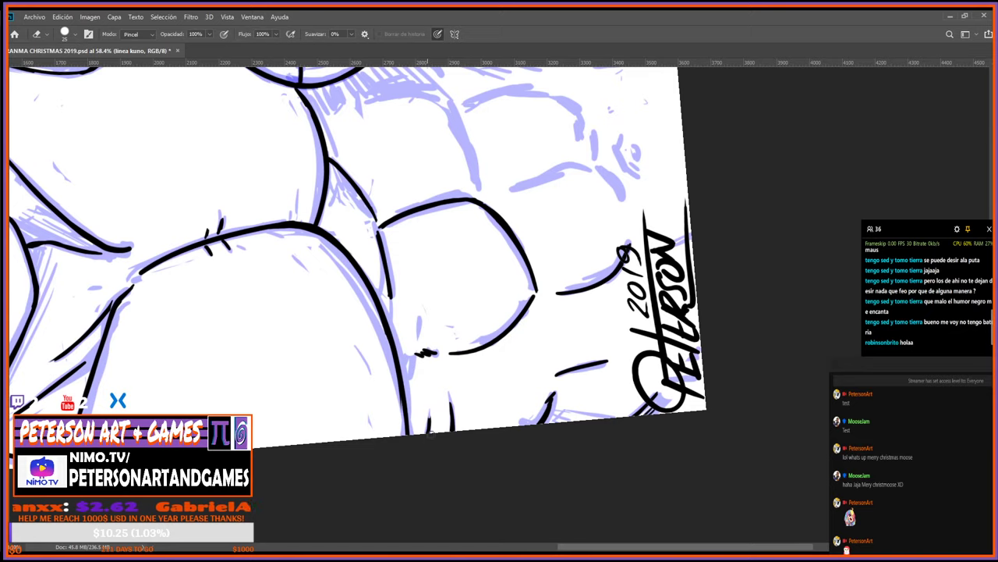
Ink the lower edge of the opposite upper ab block, on the side nearer the girl's arm.
{"action": "key", "text": "r"}
{"action": "mouse_move", "coordinate": [429, 419]}
{"action": "left_mouse_down"}
{"action": "mouse_move", "coordinate": [494, 279]}
{"action": "mouse_move", "coordinate": [472, 189]}
{"action": "mouse_move", "coordinate": [476, 201]}
{"action": "left_mouse_up"}
{"action": "key", "text": "e"}
{"action": "left_click_drag", "start_coordinate": [636, 217], "coordinate": [338, 145]}
{"action": "key", "text": "r"}
{"action": "mouse_move", "coordinate": [348, 304]}
{"action": "left_mouse_down"}
{"action": "mouse_move", "coordinate": [396, 418]}
{"action": "mouse_move", "coordinate": [593, 423]}
{"action": "left_mouse_up"}
{"action": "key", "text": "b"}
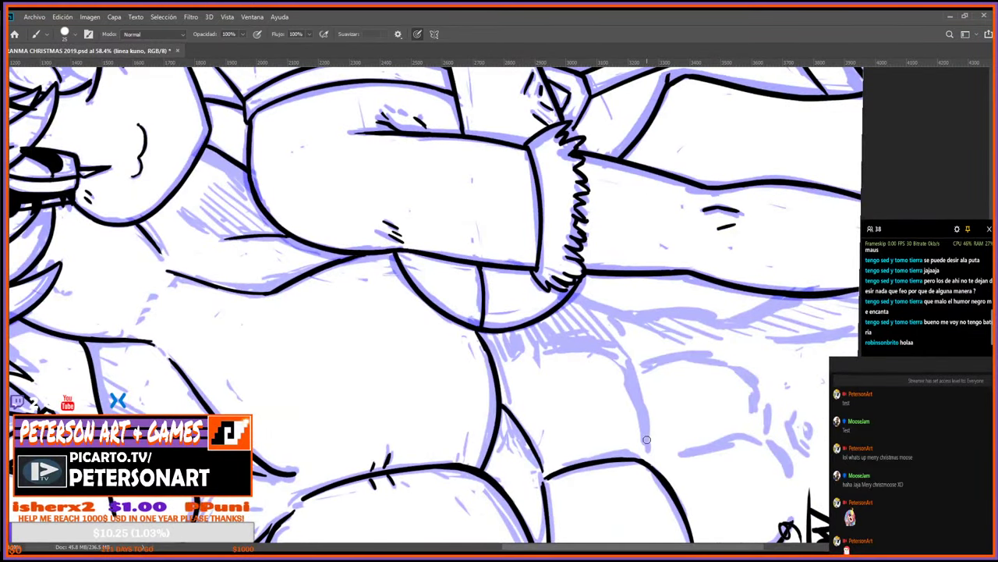
{"action": "left_click_drag", "start_coordinate": [646, 448], "coordinate": [584, 200]}
Ink the rounded outer side of the upper ab block near the girl's arm and clean its corner with the eraser.
{"action": "key", "text": "r"}
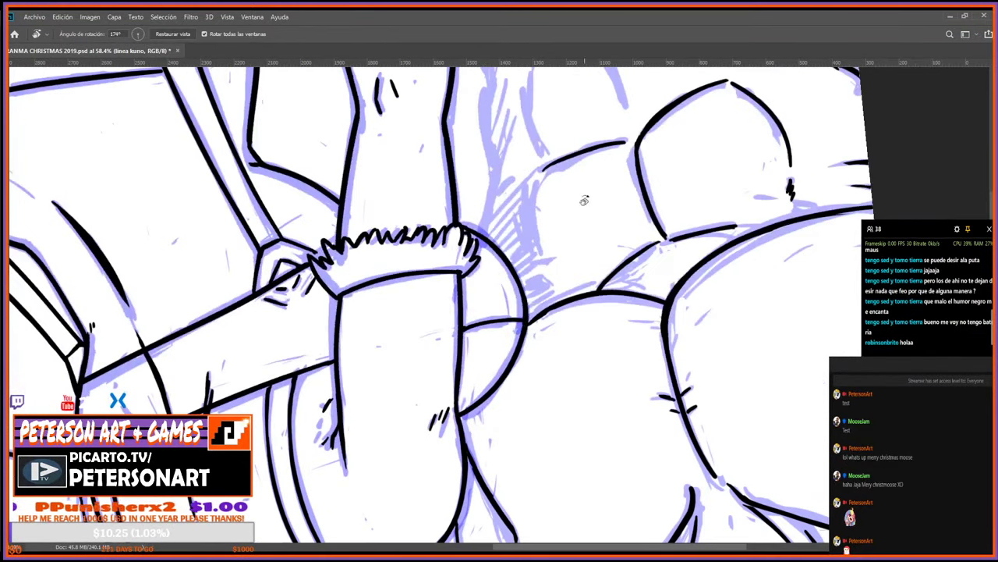
{"action": "key", "text": "b"}
{"action": "left_click_drag", "start_coordinate": [548, 166], "coordinate": [531, 248]}
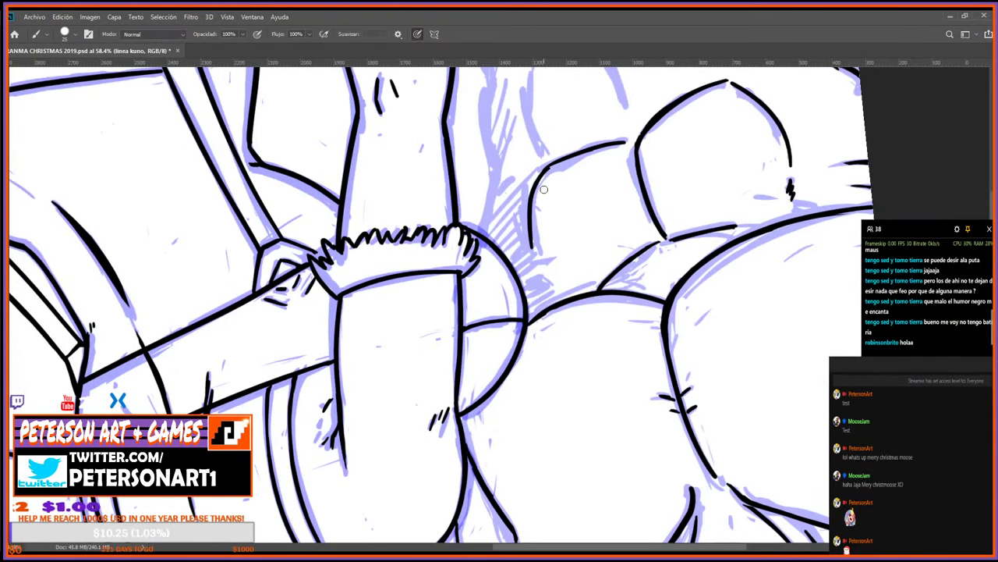
{"action": "left_click_drag", "start_coordinate": [532, 209], "coordinate": [536, 259]}
{"action": "key", "text": "e"}
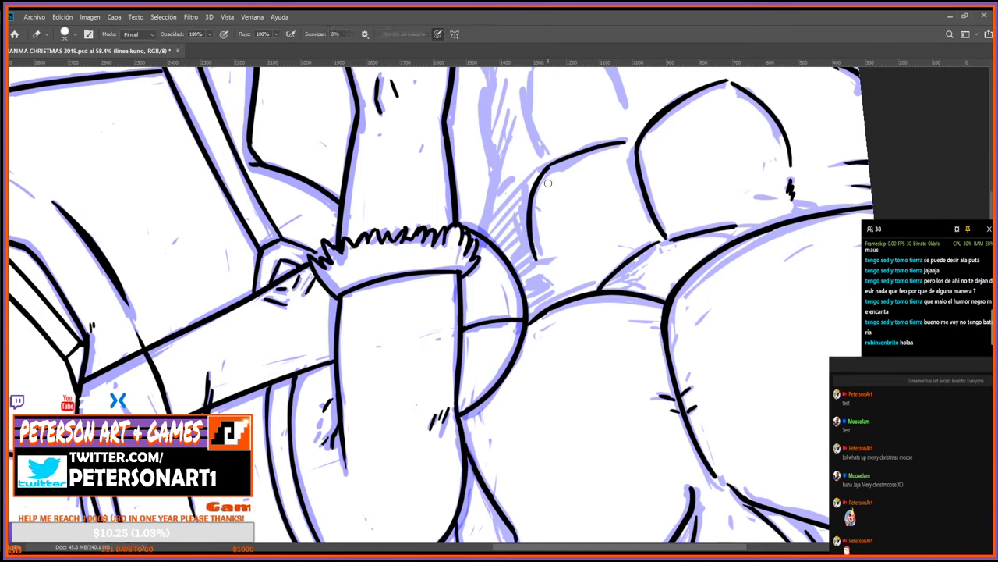
{"action": "key", "text": "b"}
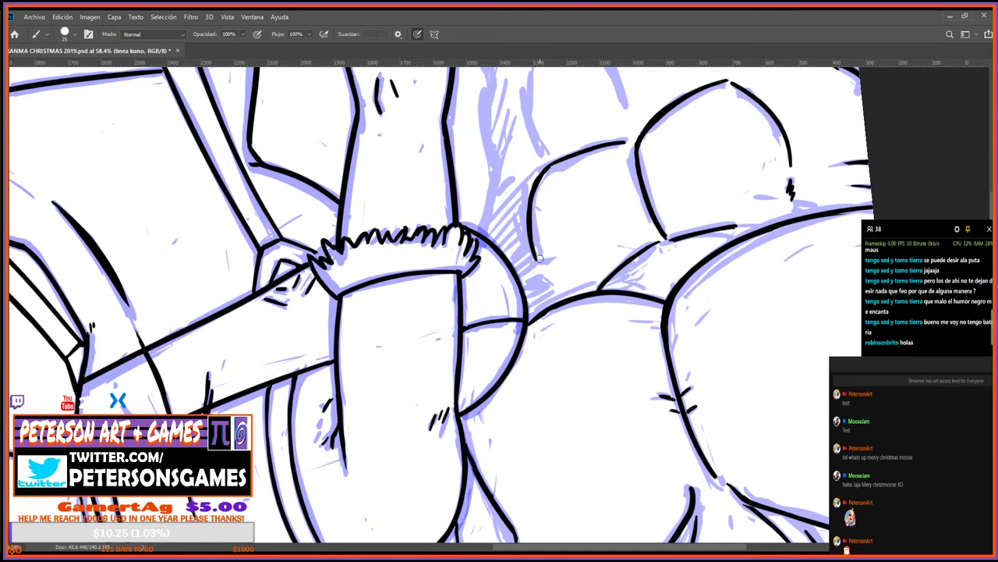
{"action": "key", "text": "e"}
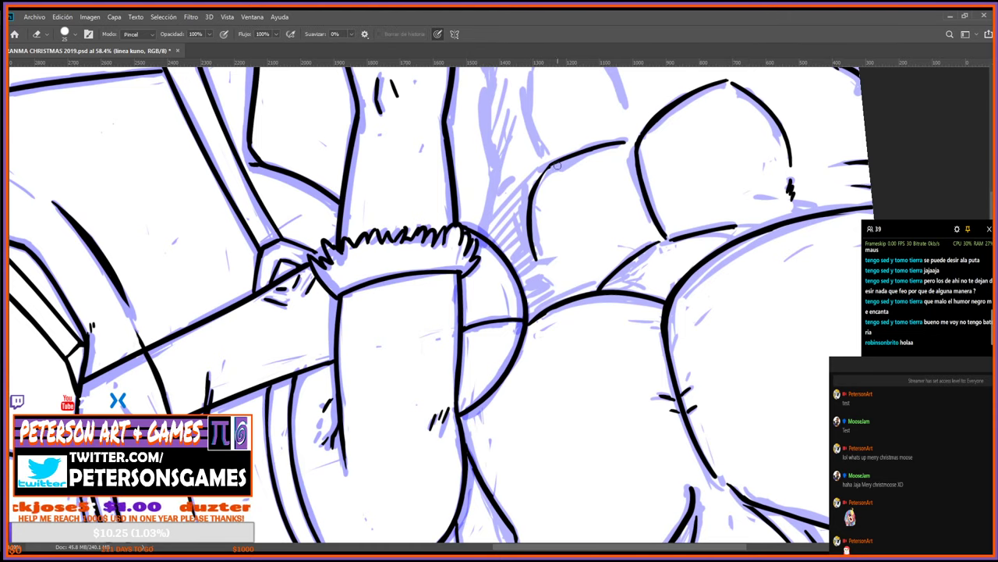
{"action": "key", "text": "b"}
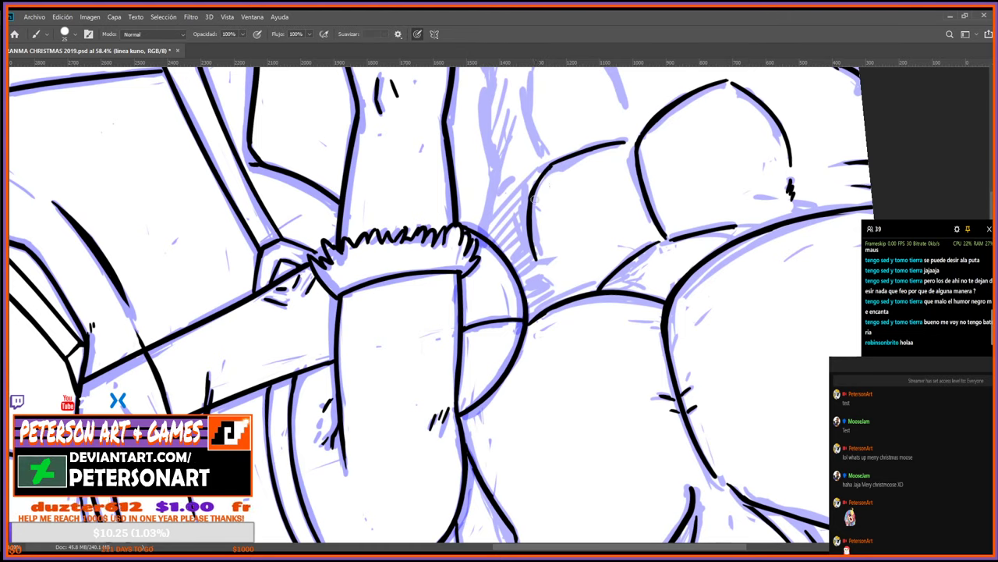
Extend the outer line of the upper ab block near the girl's arm up toward the pectoral.
{"action": "key", "text": "e"}
{"action": "key", "text": "b"}
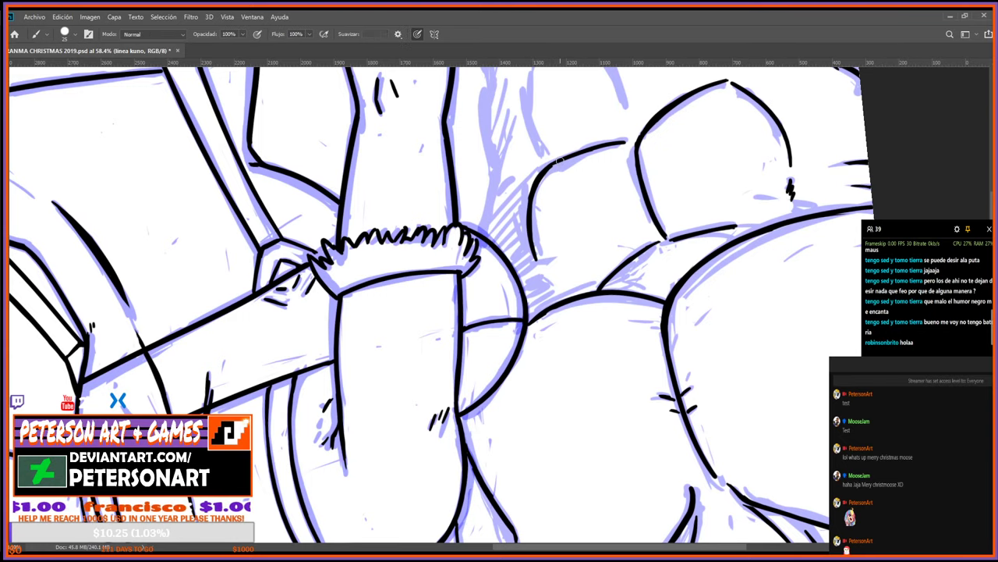
{"action": "key", "text": "e"}
{"action": "key", "text": "r"}
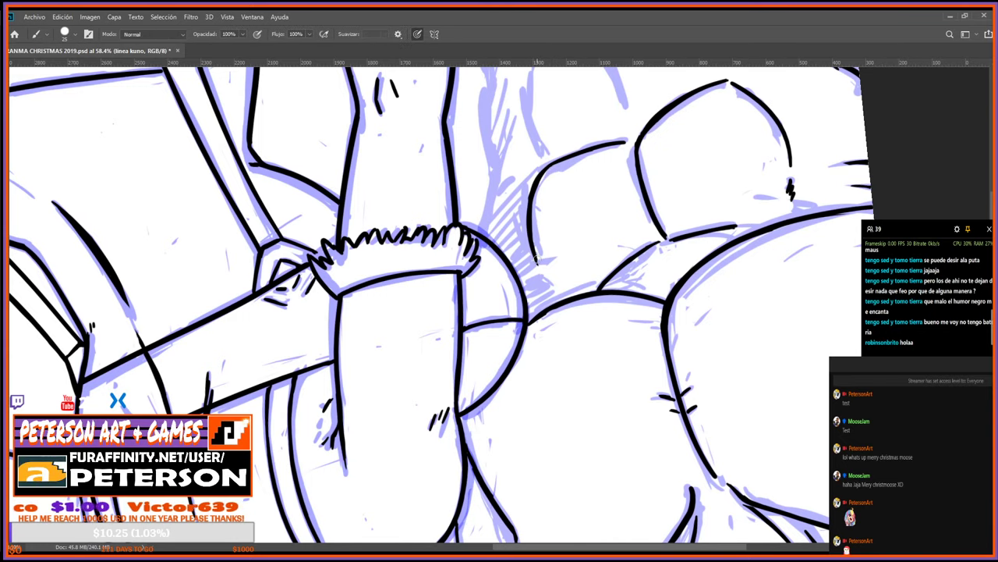
{"action": "left_click_drag", "start_coordinate": [539, 231], "coordinate": [610, 201]}
{"action": "key", "text": "b"}
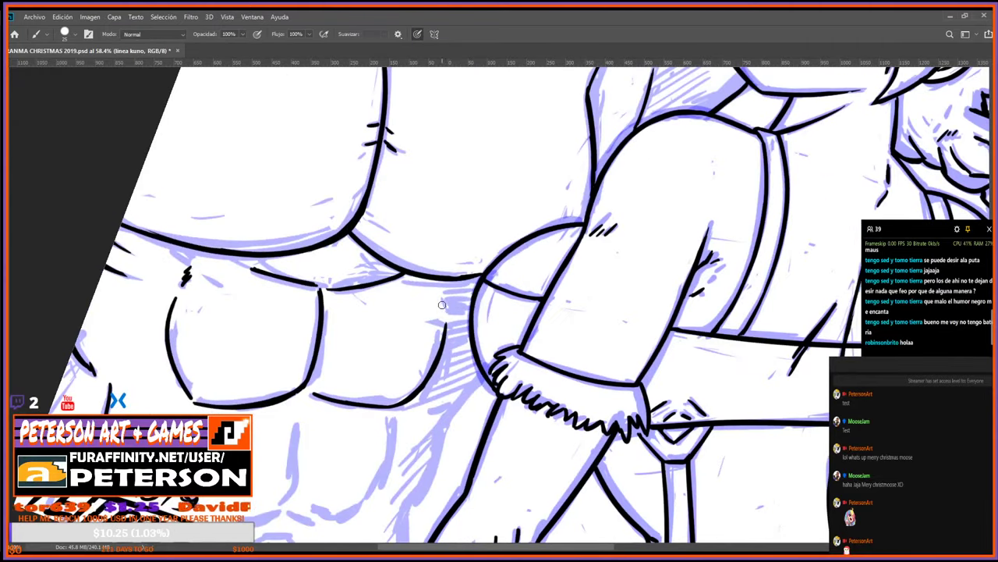
{"action": "mouse_move", "coordinate": [443, 317]}
{"action": "left_mouse_down"}
{"action": "mouse_move", "coordinate": [438, 292]}
{"action": "mouse_move", "coordinate": [554, 304]}
{"action": "mouse_move", "coordinate": [575, 309]}
{"action": "mouse_move", "coordinate": [609, 351]}
{"action": "mouse_move", "coordinate": [594, 209]}
{"action": "mouse_move", "coordinate": [460, 213]}
{"action": "mouse_move", "coordinate": [485, 160]}
{"action": "mouse_move", "coordinate": [504, 152]}
{"action": "mouse_move", "coordinate": [539, 188]}
{"action": "mouse_move", "coordinate": [459, 280]}
{"action": "mouse_move", "coordinate": [468, 276]}
{"action": "left_mouse_up"}
{"action": "key", "text": "b"}
Ink the outer side of the next ab block down, on the side nearer the girl's arm.
{"action": "key", "text": "r"}
{"action": "key", "text": "b"}
{"action": "key", "text": "e"}
{"action": "key", "text": "b"}
{"action": "key", "text": "r"}
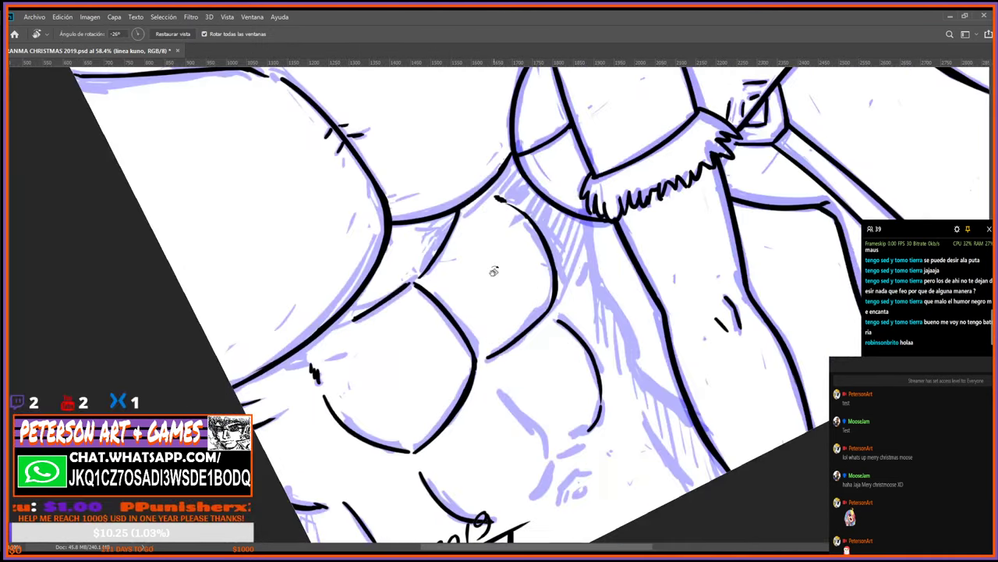
{"action": "left_click_drag", "start_coordinate": [637, 225], "coordinate": [535, 358]}
{"action": "key", "text": "b"}
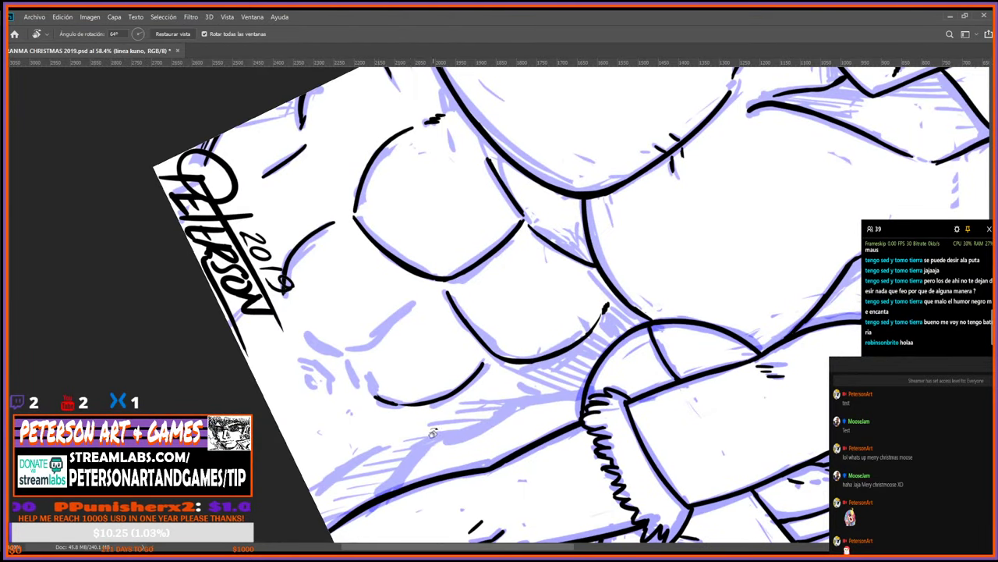
Ink the rounded bottom corner of the lower ab block near the girl's arm.
{"action": "left_click_drag", "start_coordinate": [375, 397], "coordinate": [374, 393]}
{"action": "key", "text": "r"}
{"action": "mouse_move", "coordinate": [370, 371]}
{"action": "left_mouse_down"}
{"action": "mouse_move", "coordinate": [376, 457]}
{"action": "mouse_move", "coordinate": [643, 234]}
{"action": "left_mouse_up"}
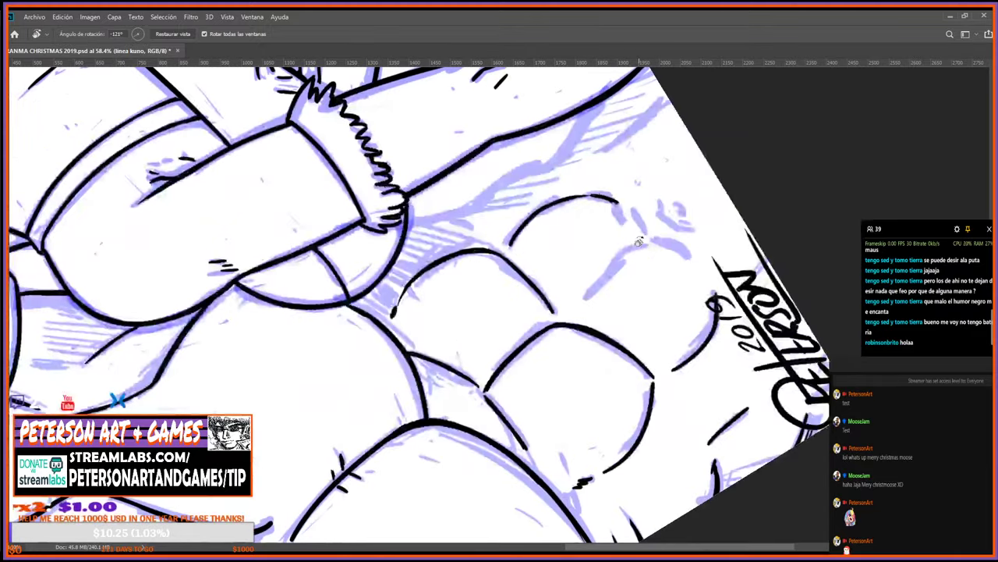
{"action": "mouse_move", "coordinate": [700, 206]}
{"action": "left_mouse_down"}
{"action": "mouse_move", "coordinate": [647, 303]}
{"action": "mouse_move", "coordinate": [656, 292]}
{"action": "mouse_move", "coordinate": [662, 317]}
{"action": "mouse_move", "coordinate": [651, 282]}
{"action": "left_mouse_up"}
{"action": "key", "text": "b"}
{"action": "key", "text": "e"}
{"action": "key", "text": "b"}
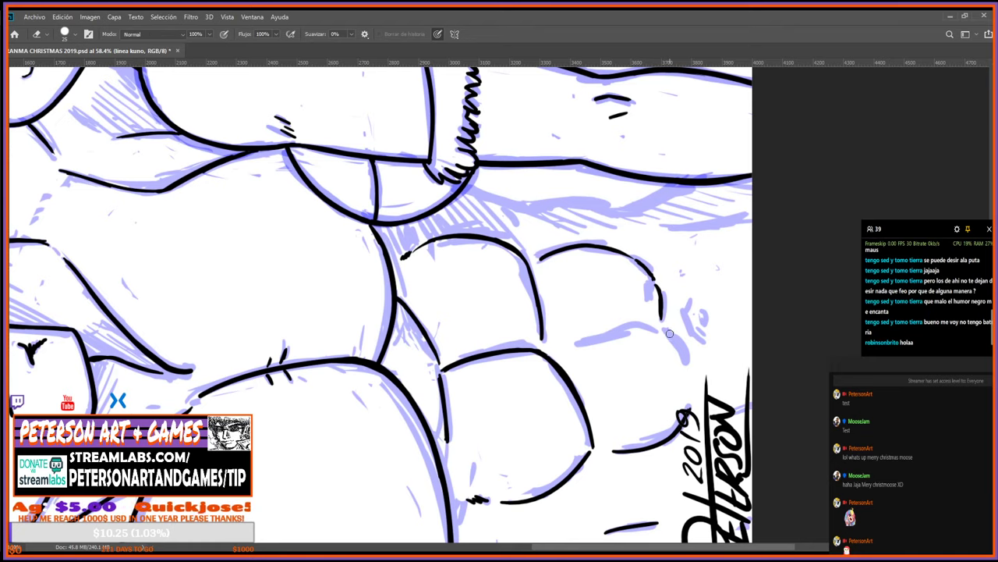
Ink the bottom corner of the neighbouring lower ab block and the centre line dividing the two lower blocks.
{"action": "mouse_move", "coordinate": [663, 326]}
{"action": "left_mouse_down"}
{"action": "mouse_move", "coordinate": [687, 363]}
{"action": "mouse_move", "coordinate": [632, 130]}
{"action": "mouse_move", "coordinate": [425, 110]}
{"action": "left_mouse_up"}
{"action": "key", "text": "r"}
{"action": "key", "text": "b"}
{"action": "mouse_move", "coordinate": [407, 152]}
{"action": "left_mouse_down"}
{"action": "mouse_move", "coordinate": [405, 171]}
{"action": "mouse_move", "coordinate": [424, 198]}
{"action": "mouse_move", "coordinate": [558, 240]}
{"action": "mouse_move", "coordinate": [620, 283]}
{"action": "mouse_move", "coordinate": [614, 315]}
{"action": "left_mouse_up"}
{"action": "key", "text": "r"}
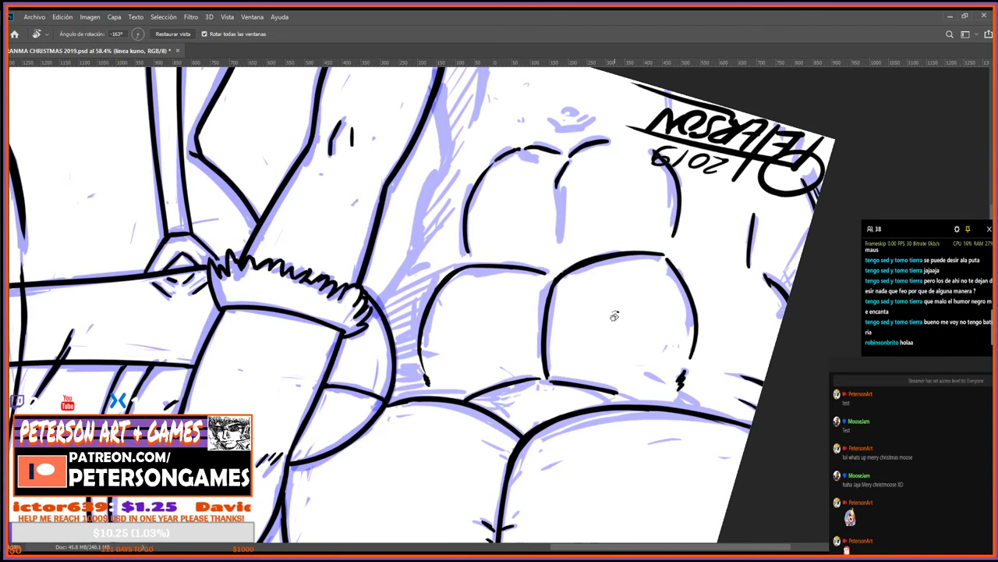
{"action": "key", "text": "b"}
{"action": "left_click_drag", "start_coordinate": [559, 184], "coordinate": [561, 231]}
{"action": "key", "text": "e"}
Join and clean the outer and bottom curves of the lower ab block near the girl's arm with brush and eraser.
{"action": "key", "text": "r"}
{"action": "left_click_drag", "start_coordinate": [605, 433], "coordinate": [638, 209]}
{"action": "key", "text": "b"}
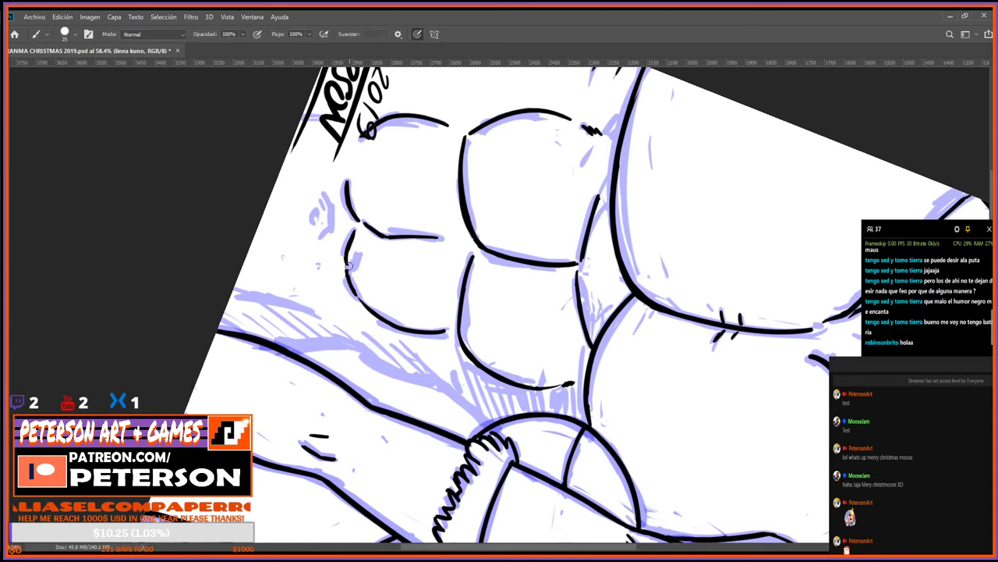
{"action": "key", "text": "r"}
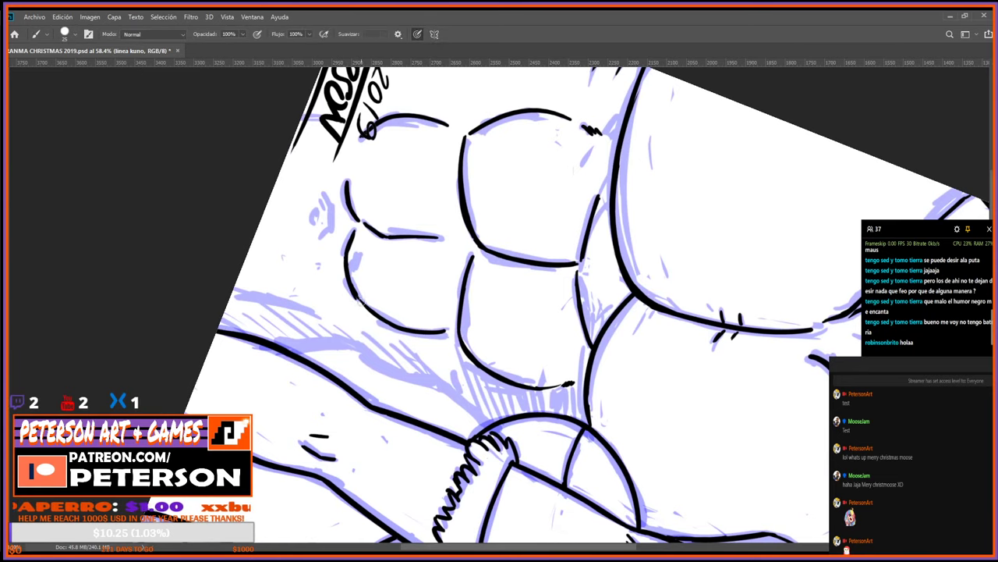
{"action": "mouse_move", "coordinate": [360, 295]}
{"action": "left_mouse_down"}
{"action": "mouse_move", "coordinate": [468, 195]}
{"action": "mouse_move", "coordinate": [623, 284]}
{"action": "left_mouse_up"}
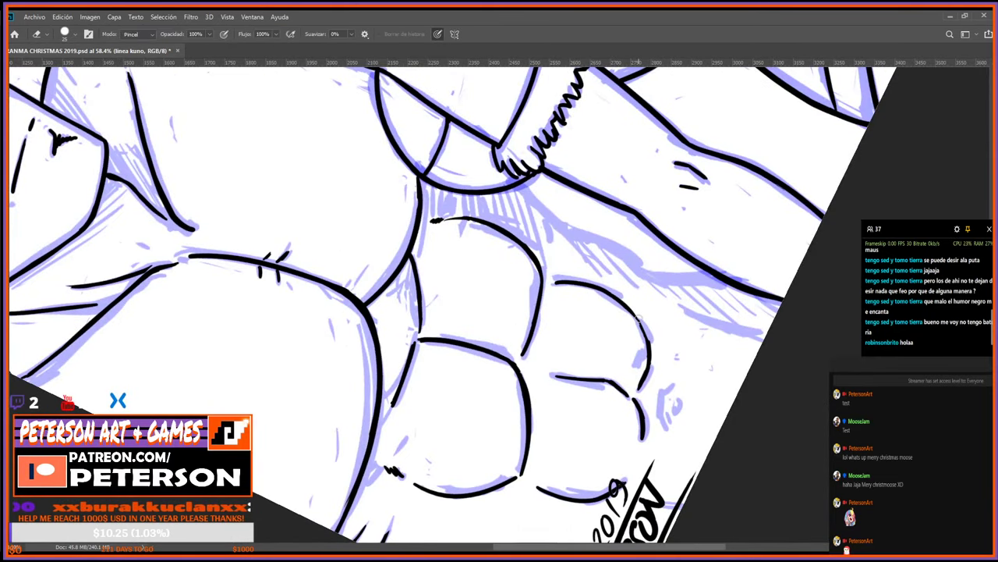
{"action": "key", "text": "b"}
{"action": "key", "text": "r"}
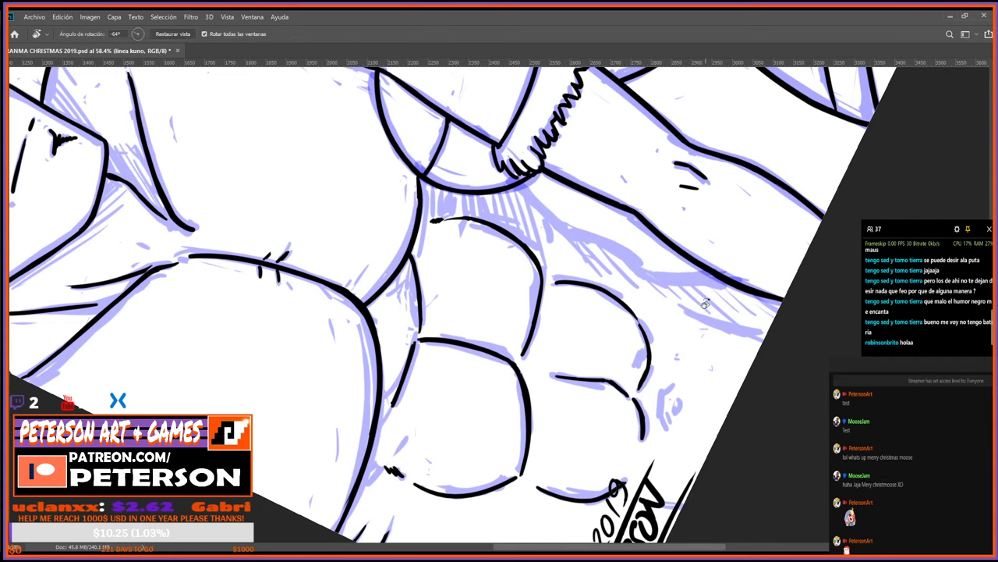
{"action": "left_click_drag", "start_coordinate": [647, 320], "coordinate": [580, 410]}
{"action": "key", "text": "b"}
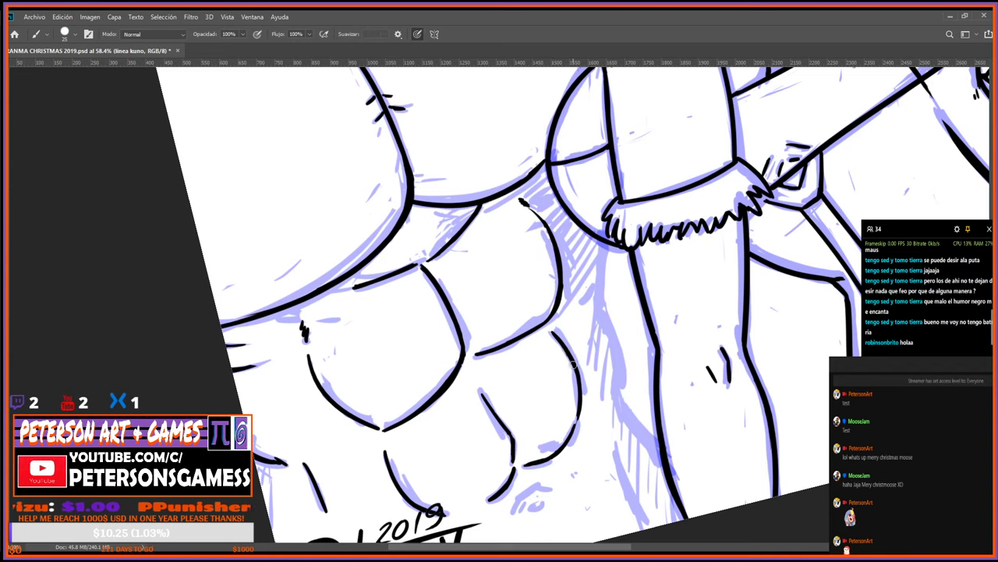
Ink the man's waist contour from the girl's furry cuff along her forearm, plus the short hip line down to the canvas edge.
{"action": "left_click_drag", "start_coordinate": [527, 288], "coordinate": [636, 257]}
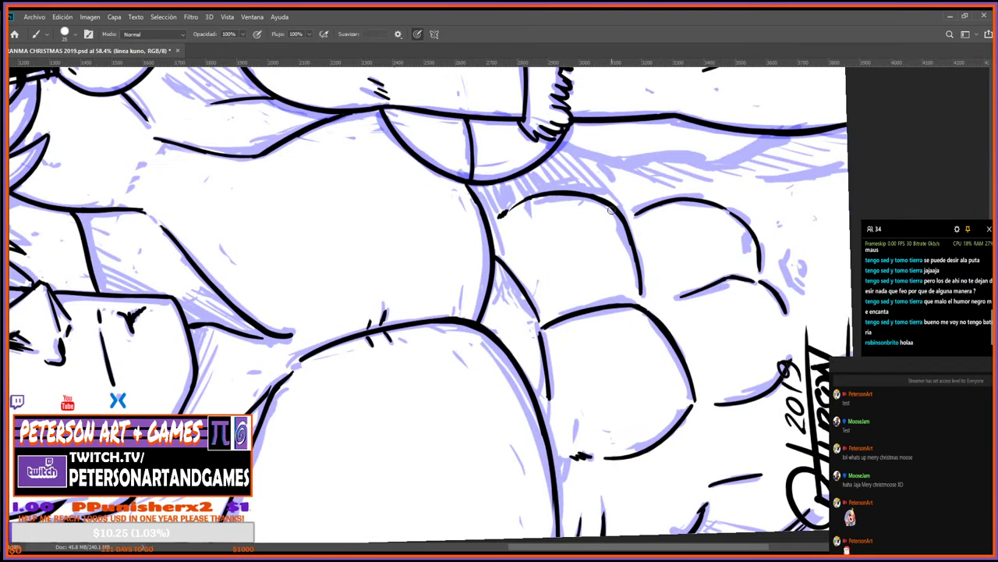
{"action": "key", "text": "e"}
{"action": "key", "text": "r"}
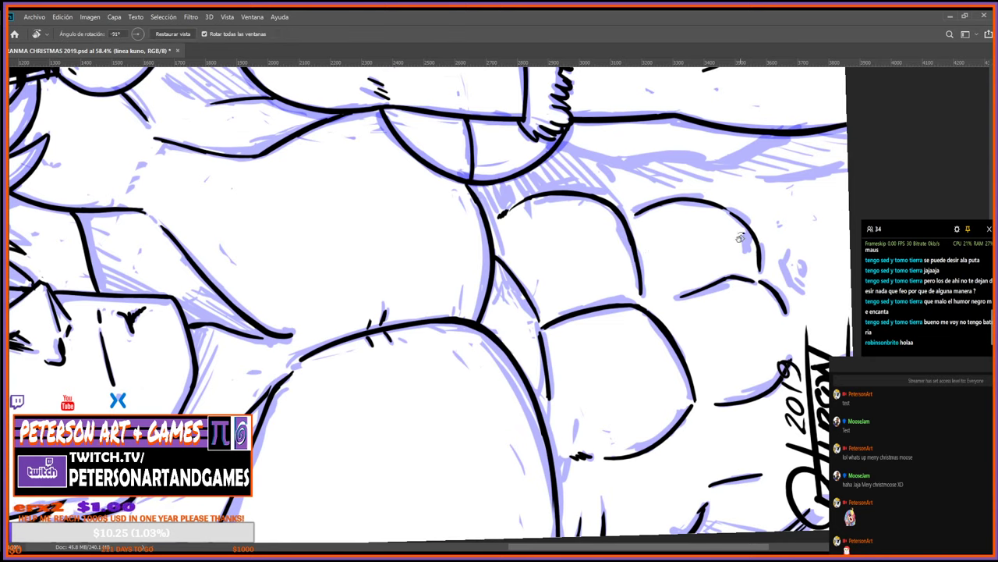
{"action": "left_click_drag", "start_coordinate": [742, 239], "coordinate": [553, 523]}
{"action": "key", "text": "b"}
{"action": "left_click_drag", "start_coordinate": [593, 306], "coordinate": [609, 324]}
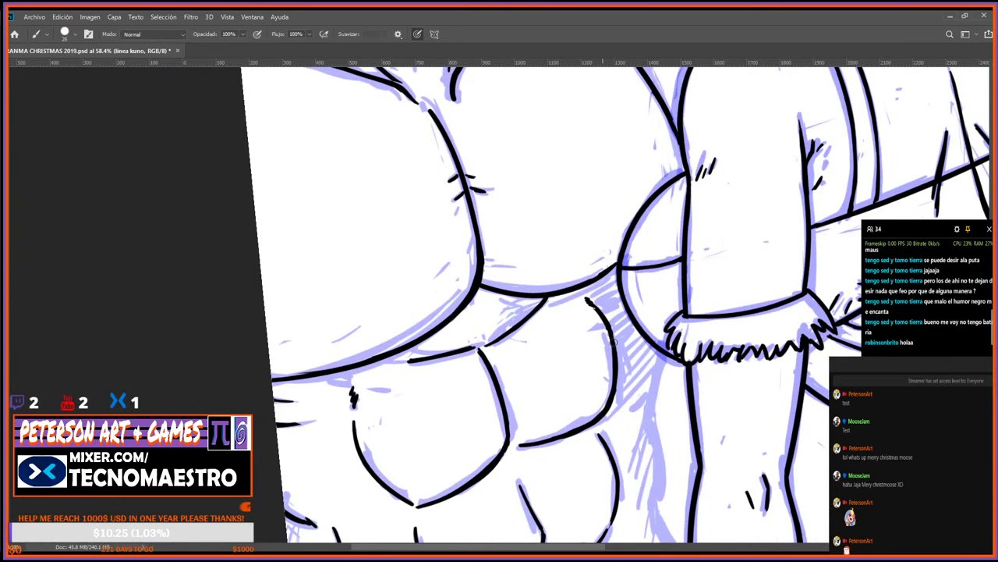
{"action": "mouse_move", "coordinate": [661, 351]}
{"action": "left_mouse_down"}
{"action": "mouse_move", "coordinate": [649, 417]}
{"action": "mouse_move", "coordinate": [655, 506]}
{"action": "mouse_move", "coordinate": [646, 356]}
{"action": "mouse_move", "coordinate": [634, 352]}
{"action": "mouse_move", "coordinate": [620, 403]}
{"action": "mouse_move", "coordinate": [653, 464]}
{"action": "left_mouse_up"}
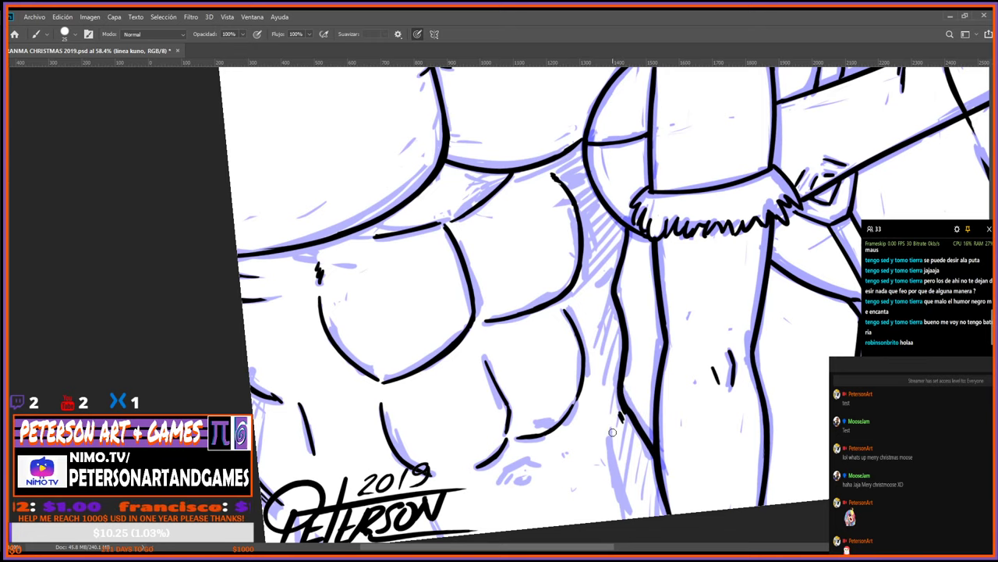
{"action": "left_click_drag", "start_coordinate": [612, 429], "coordinate": [628, 520]}
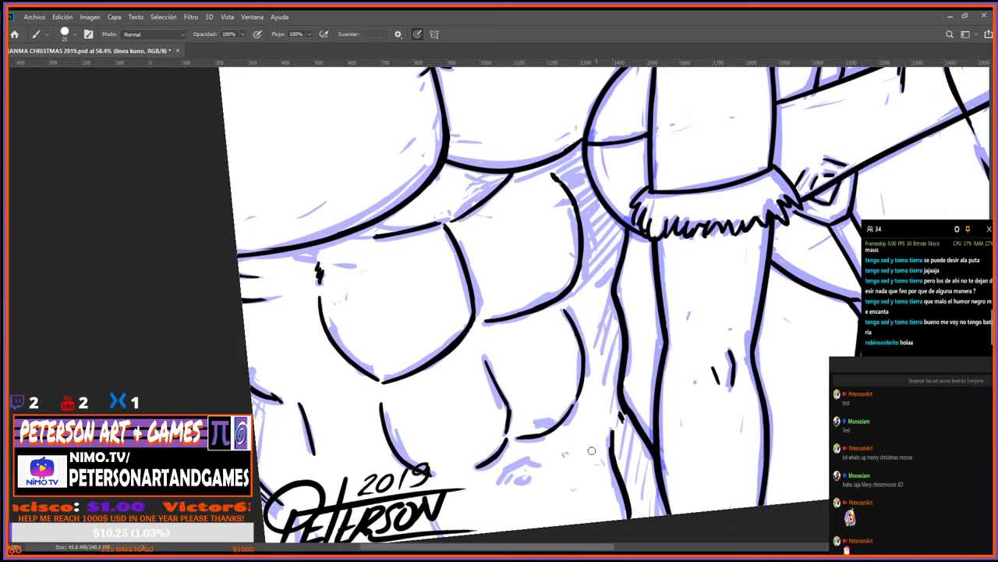
Ink the man's navel below the ab blocks, with a curved upper fold and a filled black centre.
{"action": "key", "text": "r"}
{"action": "mouse_move", "coordinate": [541, 505]}
{"action": "left_mouse_down"}
{"action": "mouse_move", "coordinate": [605, 466]}
{"action": "mouse_move", "coordinate": [655, 354]}
{"action": "mouse_move", "coordinate": [652, 380]}
{"action": "mouse_move", "coordinate": [666, 353]}
{"action": "mouse_move", "coordinate": [656, 375]}
{"action": "mouse_move", "coordinate": [663, 373]}
{"action": "left_mouse_up"}
{"action": "key", "text": "e"}
{"action": "key", "text": "b"}
{"action": "key", "text": "e"}
{"action": "key", "text": "b"}
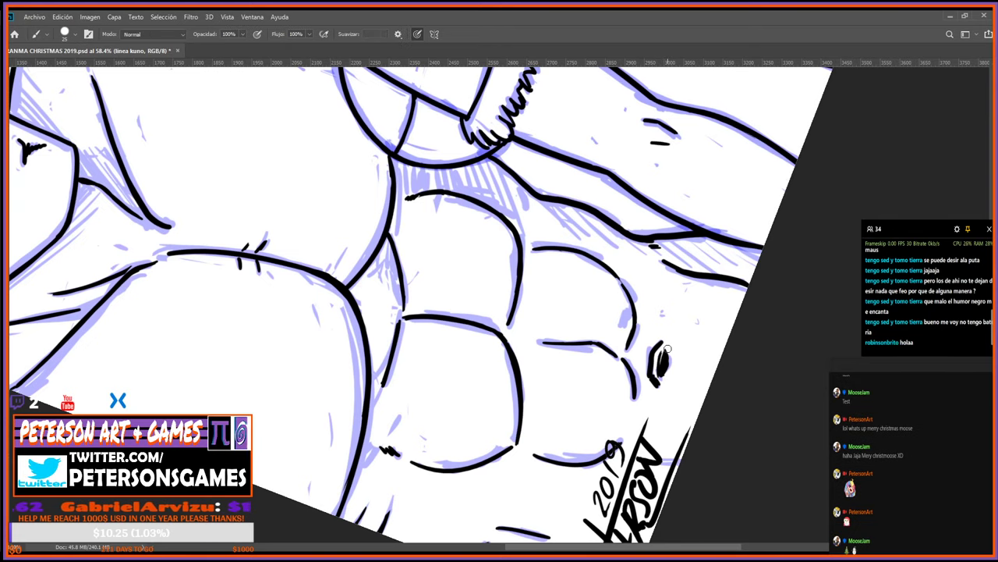
{"action": "key", "text": "Escape"}
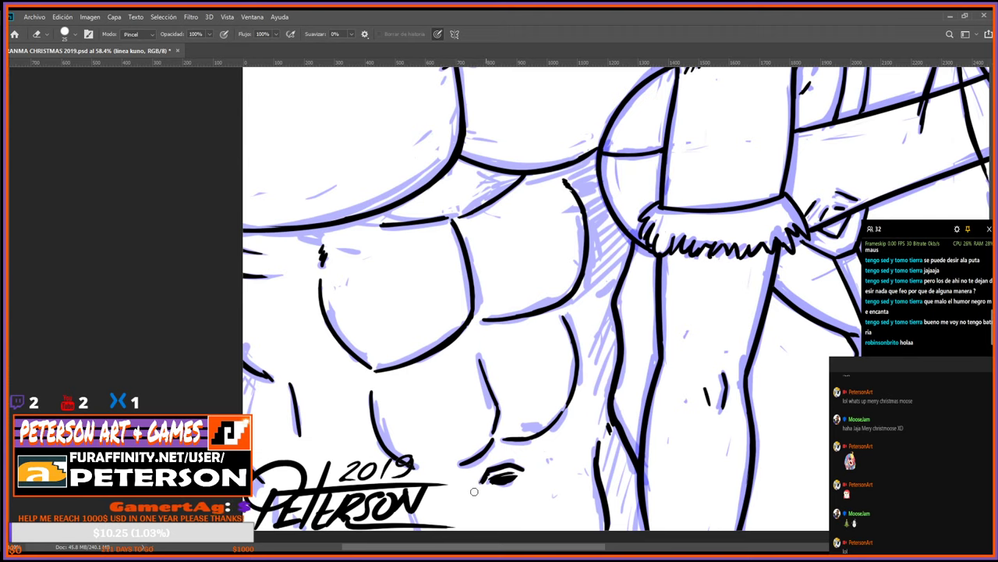
Clean the bottom end of the lower ab block's curve above the navel with the eraser.
{"action": "key", "text": "r"}
{"action": "left_click_drag", "start_coordinate": [532, 490], "coordinate": [595, 399]}
{"action": "key", "text": "e"}
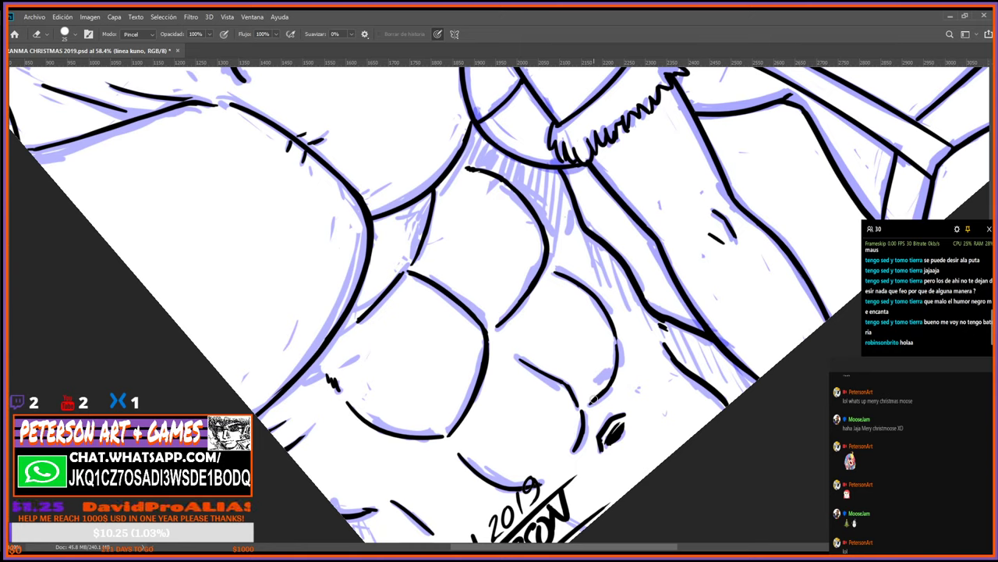
{"action": "key", "text": "r"}
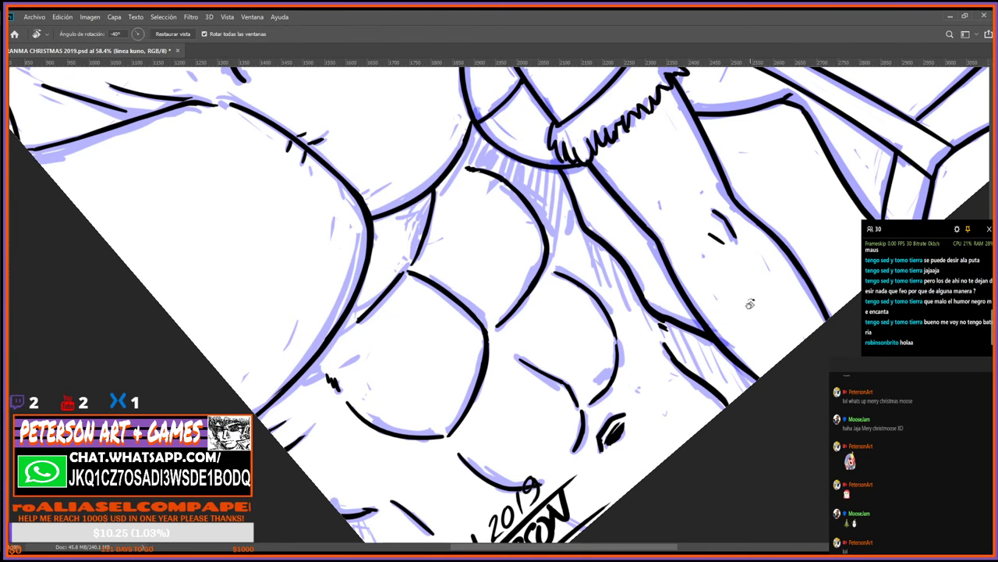
{"action": "left_click_drag", "start_coordinate": [750, 304], "coordinate": [664, 475]}
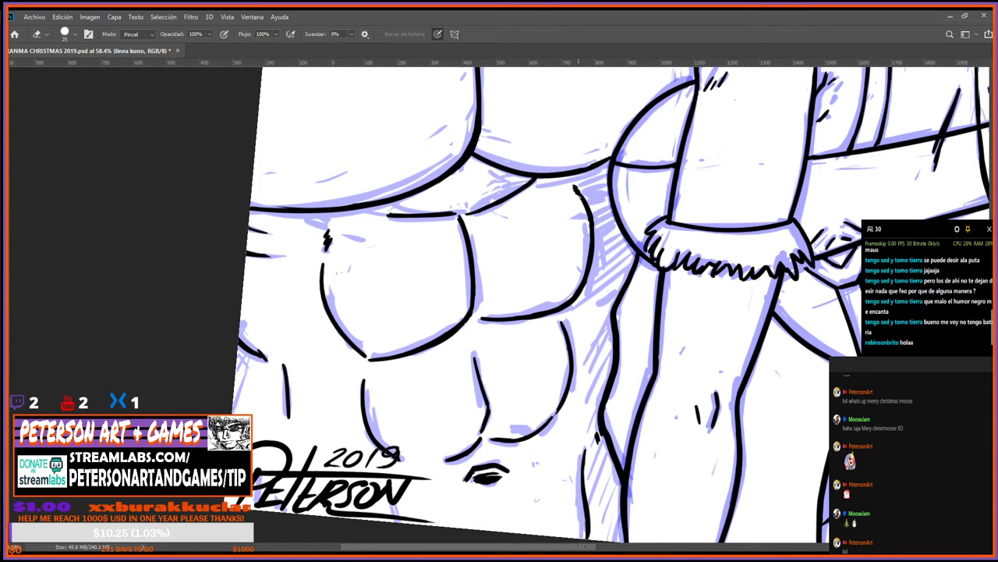
Redraw the centre line between the two lower ab blocks and refine its edges with the eraser.
{"action": "key", "text": "b"}
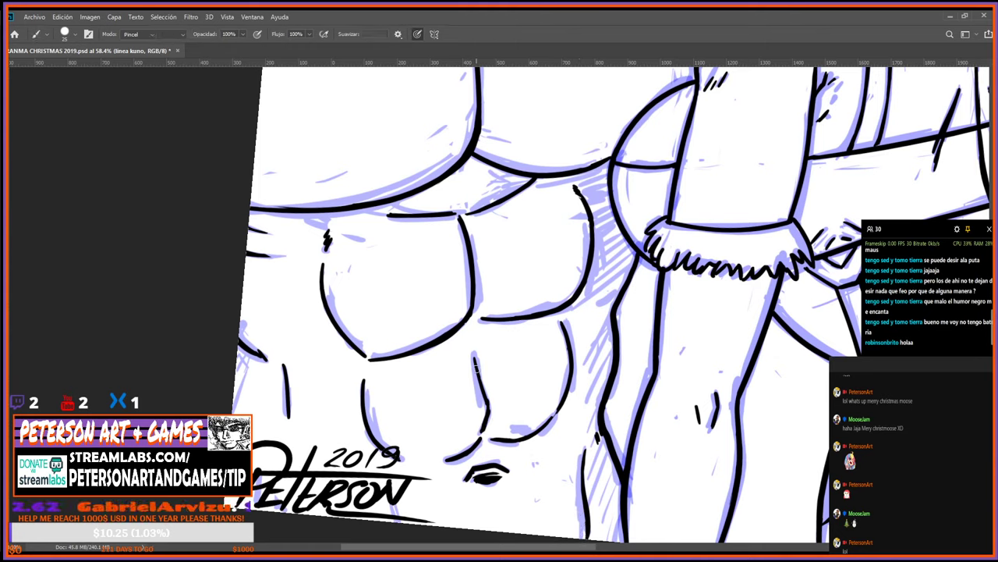
{"action": "left_click_drag", "start_coordinate": [474, 362], "coordinate": [487, 415]}
{"action": "key", "text": "b"}
{"action": "key", "text": "e"}
{"action": "key", "text": "b"}
{"action": "key", "text": "e"}
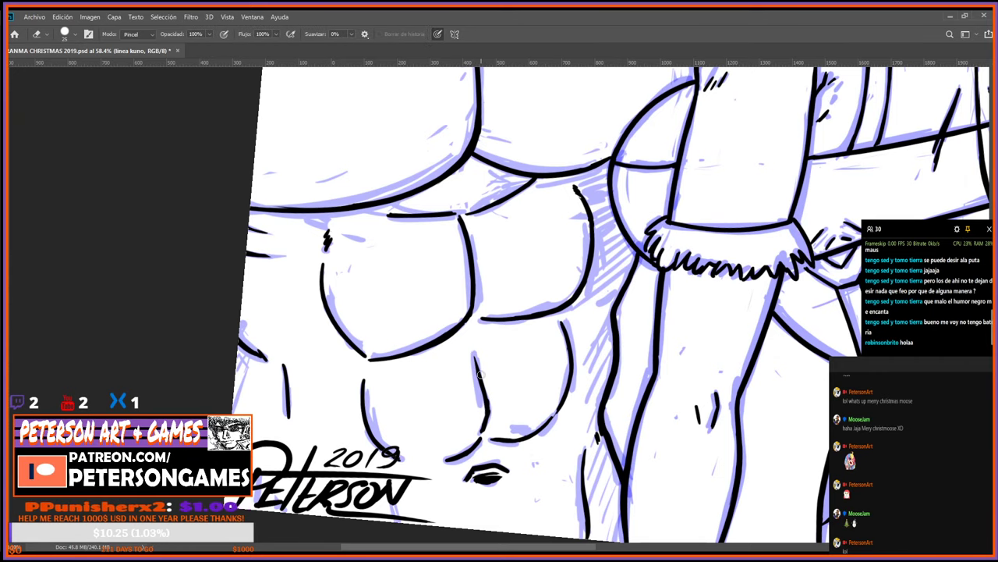
Review the inked faces and shoulders, then the whole illustration in its upright orientation.
{"action": "left_click_drag", "start_coordinate": [593, 181], "coordinate": [480, 348]}
{"action": "left_click_drag", "start_coordinate": [553, 238], "coordinate": [468, 374]}
{"action": "left_click_drag", "start_coordinate": [586, 196], "coordinate": [559, 329]}
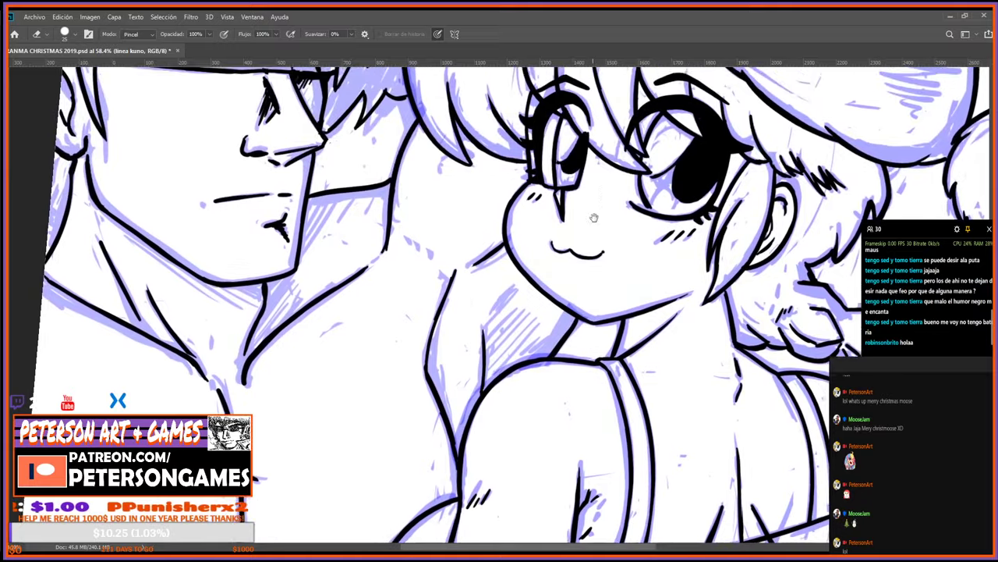
{"action": "left_click_drag", "start_coordinate": [595, 219], "coordinate": [571, 308]}
{"action": "left_click_drag", "start_coordinate": [581, 232], "coordinate": [532, 259]}
{"action": "key", "text": "b"}
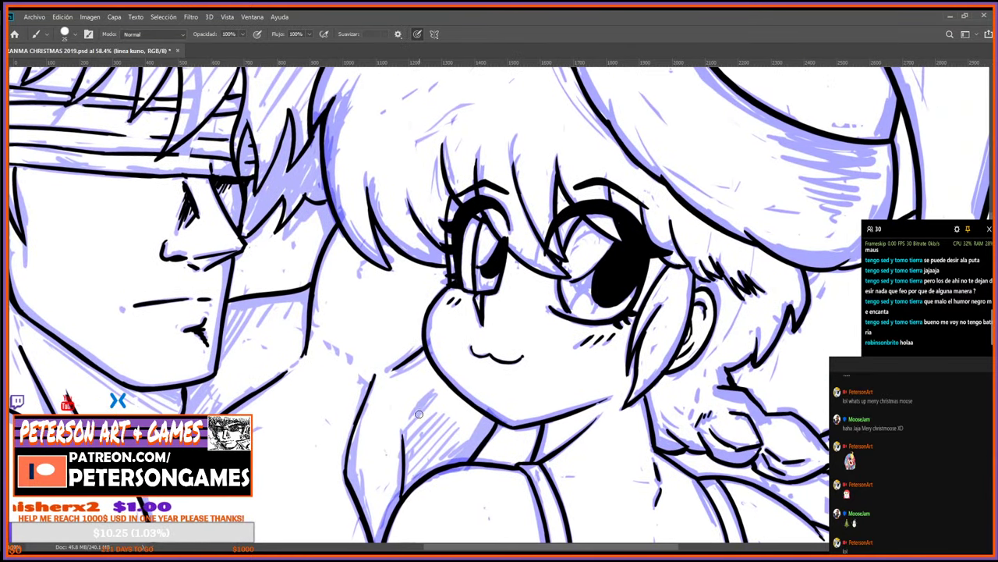
{"action": "key", "text": "r"}
{"action": "mouse_move", "coordinate": [559, 299]}
{"action": "left_mouse_down"}
{"action": "mouse_move", "coordinate": [602, 270]}
{"action": "mouse_move", "coordinate": [663, 390]}
{"action": "mouse_move", "coordinate": [683, 475]}
{"action": "left_mouse_up"}
{"action": "scroll", "coordinate": [683, 474], "scroll_direction": "down", "scroll_amount": 16}
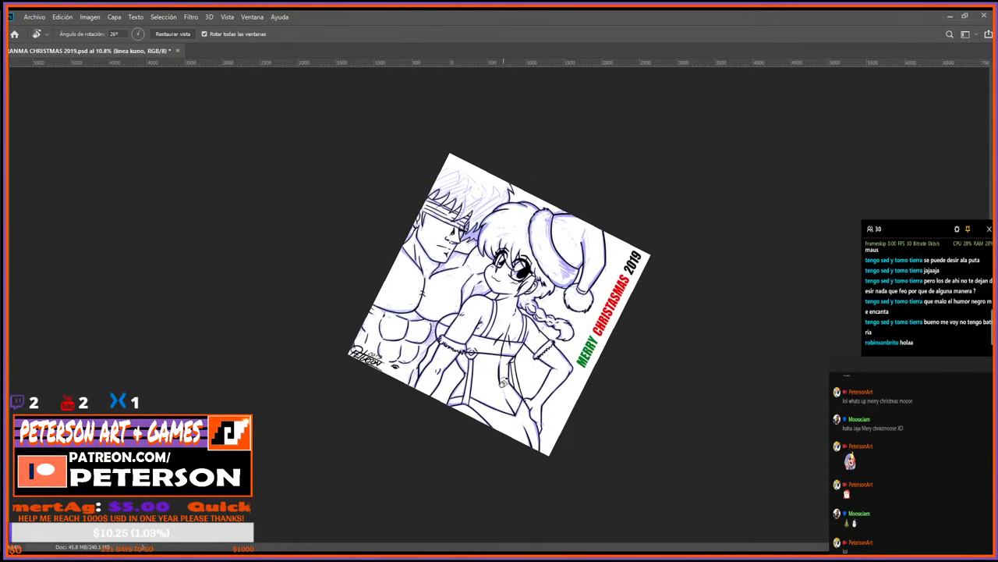
{"action": "key", "text": "Escape"}
{"action": "scroll", "coordinate": [464, 387], "scroll_direction": "up", "scroll_amount": 3}
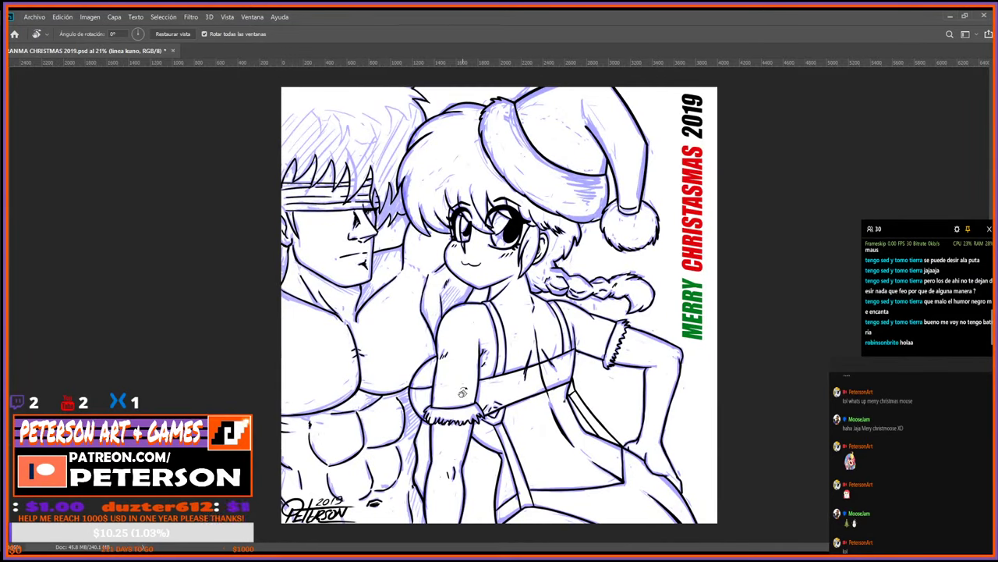
Make the "color ranma" layer active.
{"action": "key", "text": "alt+bracketright"}
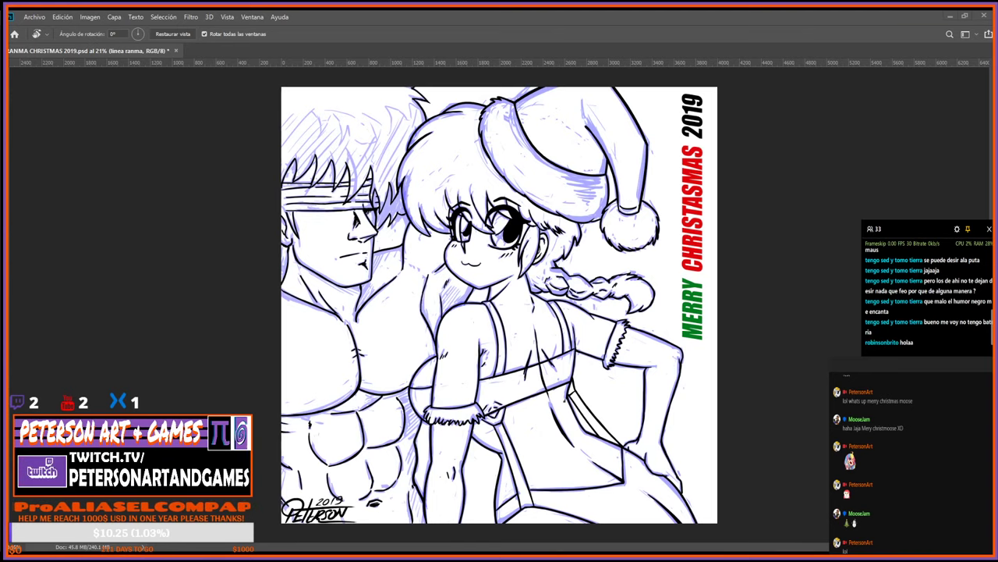
{"action": "scroll", "coordinate": [499, 305], "scroll_direction": "down", "scroll_amount": 3}
{"action": "scroll", "coordinate": [447, 167], "scroll_direction": "up", "scroll_amount": 6}
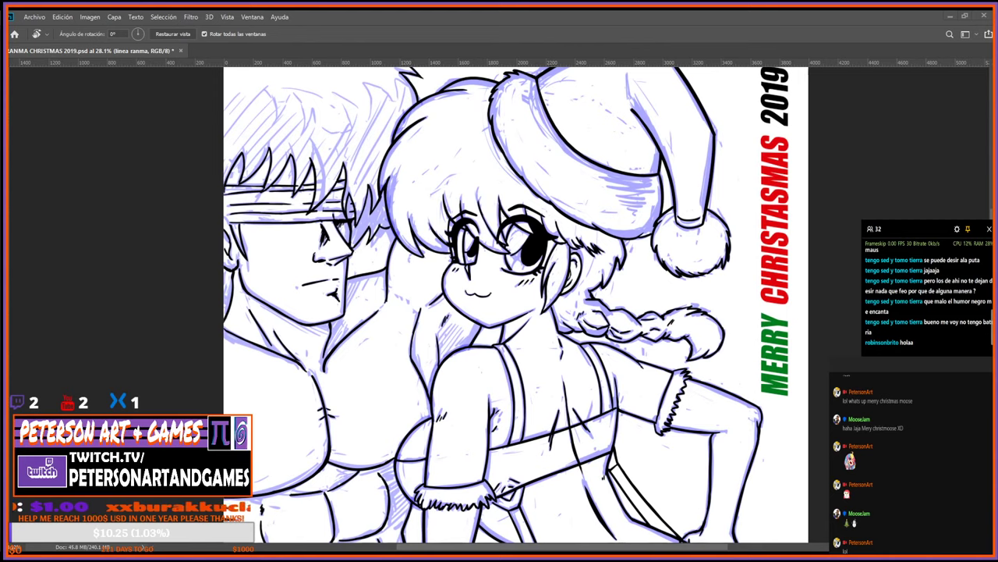
{"action": "key", "text": "alt+bracketleft"}
{"action": "key", "text": "alt+bracketleft"}
{"action": "key", "text": "alt+bracketleft"}
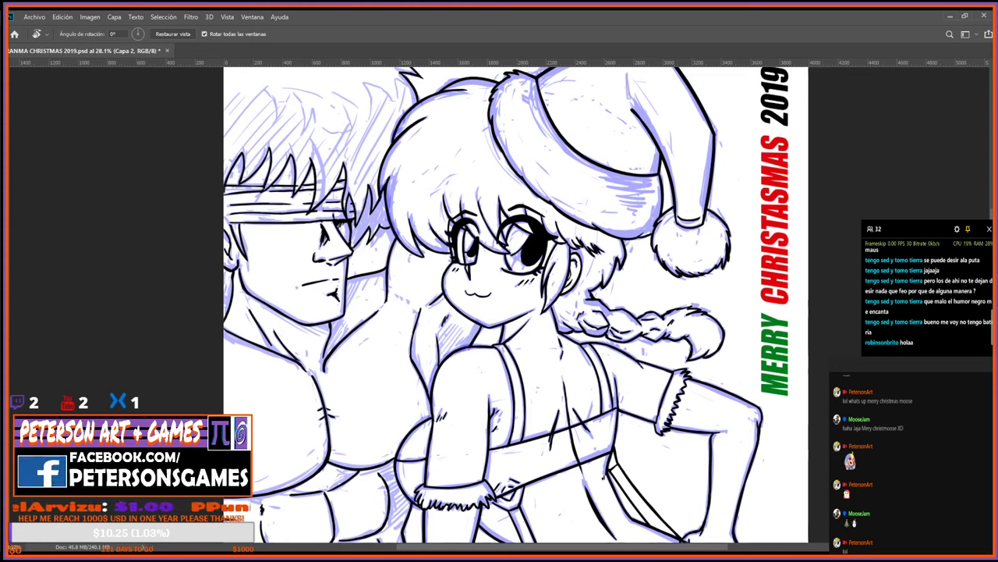
{"action": "key", "text": "alt+bracketleft"}
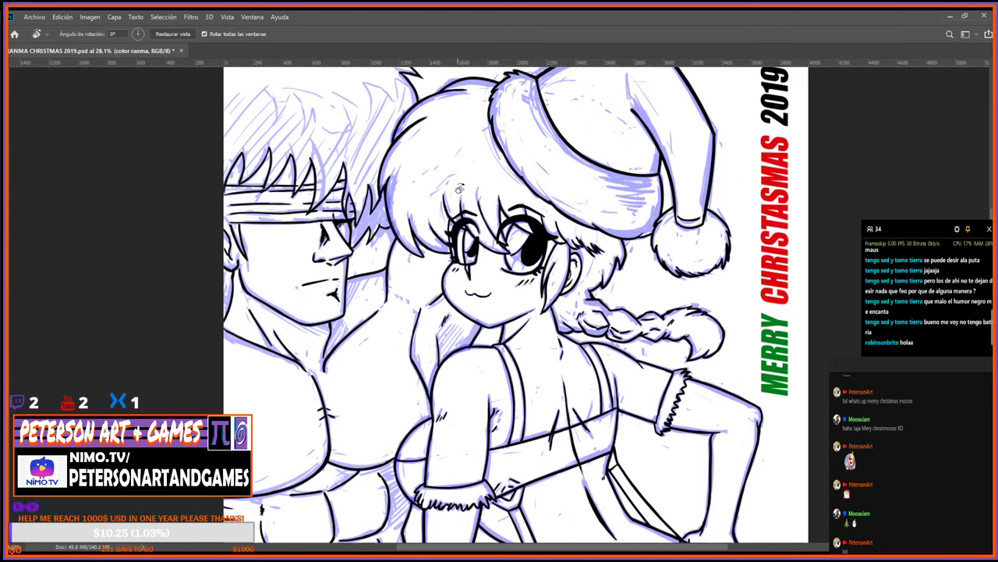
Paint a red stroke along the outer edge of the girl's hair, beside the man's headband, on the "color ranma" layer.
{"action": "key", "text": "b"}
{"action": "key", "text": "z"}
{"action": "left_click", "coordinate": [548, 211]}
{"action": "left_click_drag", "start_coordinate": [541, 215], "coordinate": [645, 358]}
{"action": "key", "text": "b"}
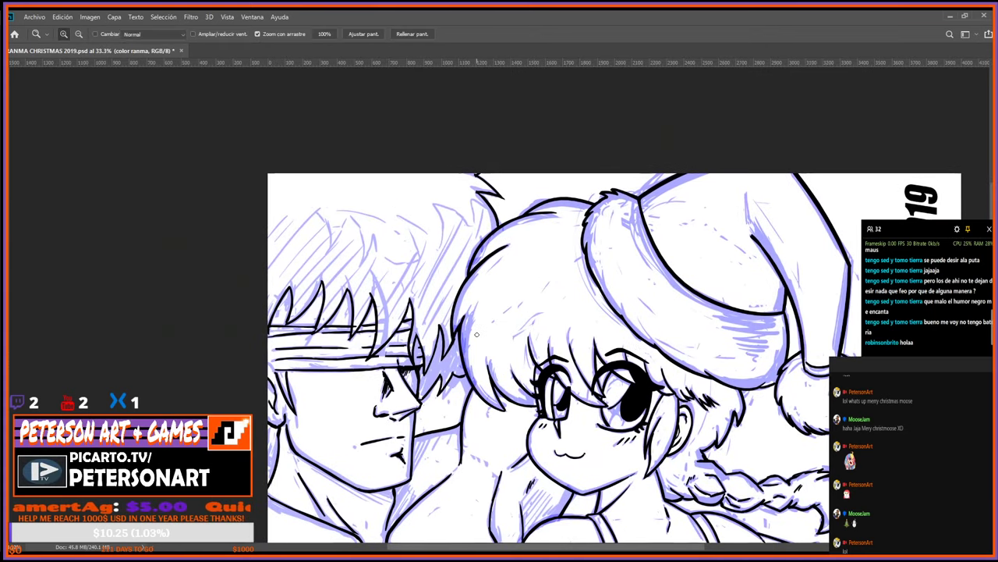
{"action": "mouse_move", "coordinate": [468, 319]}
{"action": "left_mouse_down"}
{"action": "mouse_move", "coordinate": [503, 396]}
{"action": "mouse_move", "coordinate": [564, 367]}
{"action": "left_mouse_up"}
{"action": "key", "text": "z"}
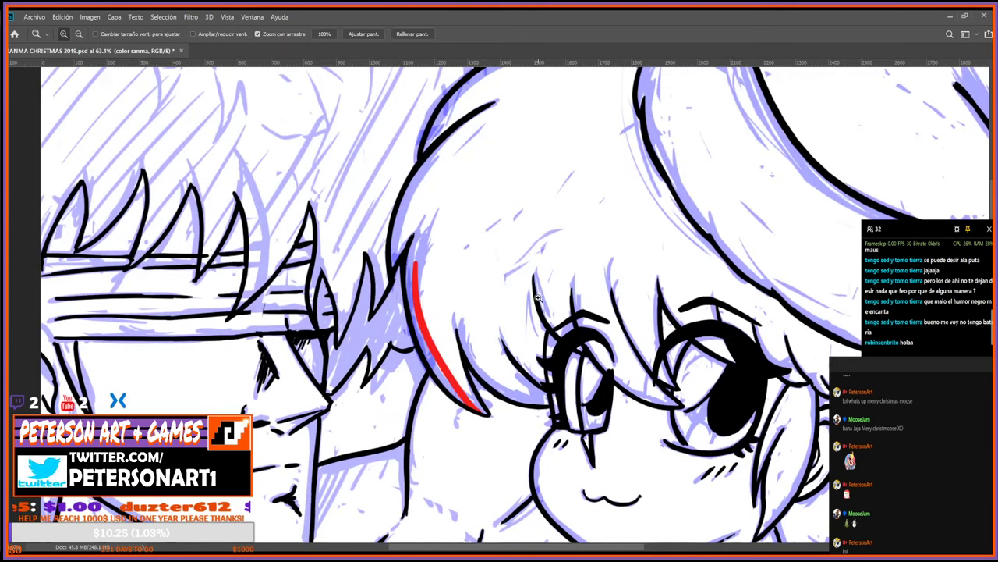
Paint a broad red band along the outer edge of the girl's hair, from the pointed side strand up towards the crown.
{"action": "key", "text": "b"}
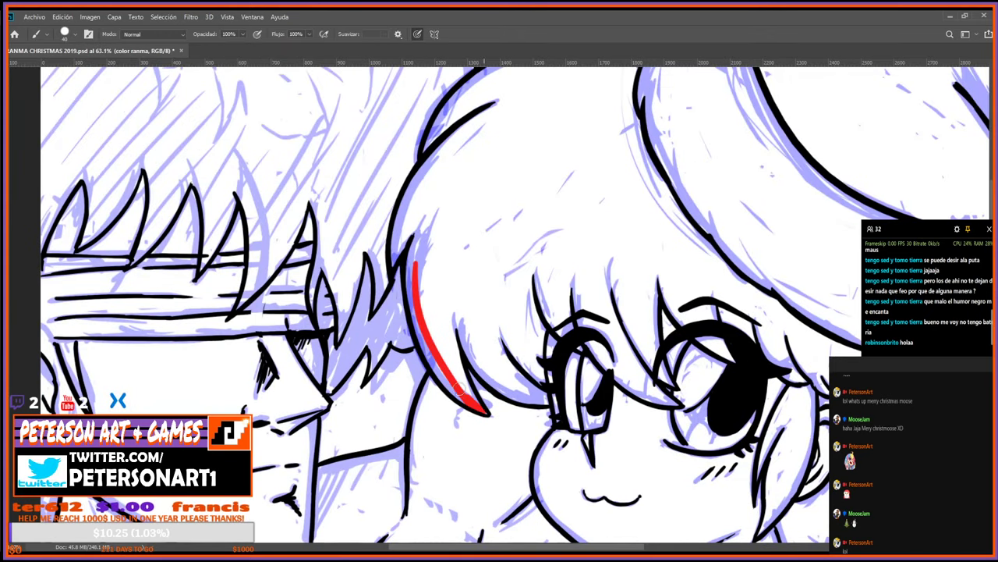
{"action": "mouse_move", "coordinate": [478, 410]}
{"action": "left_mouse_down"}
{"action": "mouse_move", "coordinate": [440, 330]}
{"action": "mouse_move", "coordinate": [472, 398]}
{"action": "mouse_move", "coordinate": [438, 293]}
{"action": "left_mouse_up"}
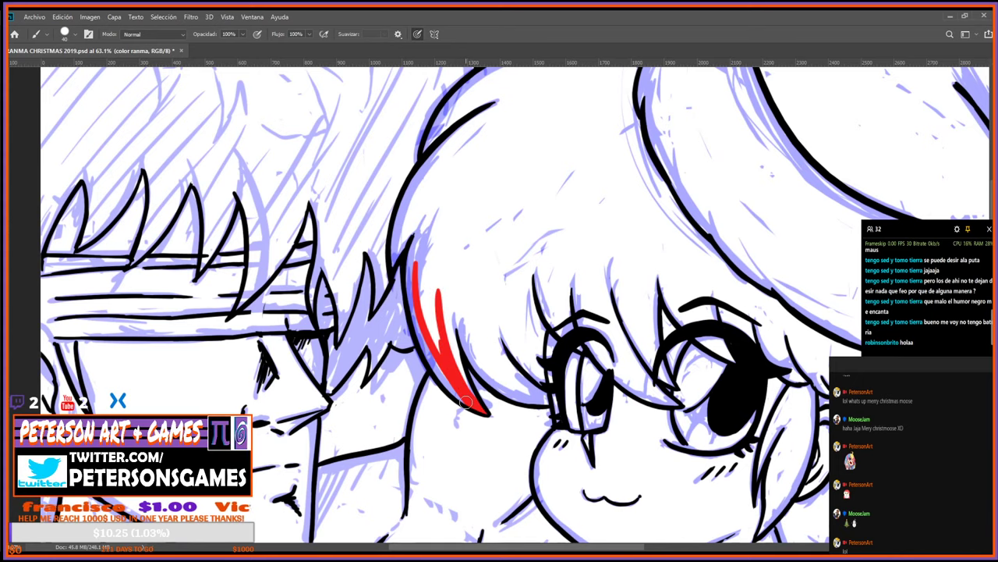
{"action": "mouse_move", "coordinate": [466, 401]}
{"action": "left_mouse_down"}
{"action": "mouse_move", "coordinate": [422, 282]}
{"action": "mouse_move", "coordinate": [454, 389]}
{"action": "mouse_move", "coordinate": [437, 199]}
{"action": "left_mouse_up"}
{"action": "left_click_drag", "start_coordinate": [424, 344], "coordinate": [437, 175]}
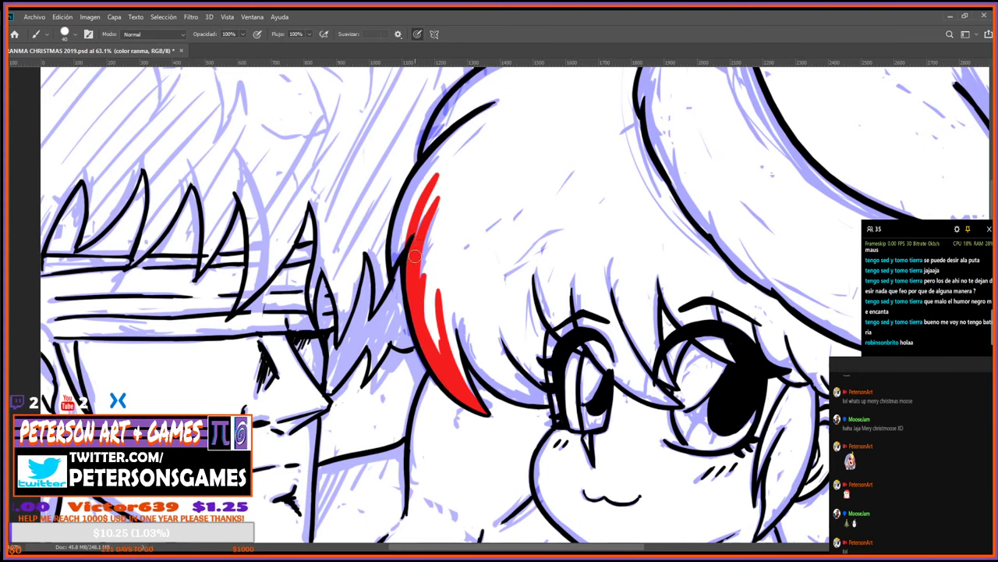
{"action": "mouse_move", "coordinate": [404, 248]}
{"action": "left_mouse_down"}
{"action": "mouse_move", "coordinate": [474, 140]}
{"action": "mouse_move", "coordinate": [398, 243]}
{"action": "mouse_move", "coordinate": [454, 138]}
{"action": "mouse_move", "coordinate": [413, 206]}
{"action": "mouse_move", "coordinate": [454, 153]}
{"action": "left_mouse_up"}
{"action": "left_click_drag", "start_coordinate": [431, 201], "coordinate": [461, 149]}
{"action": "mouse_move", "coordinate": [437, 347]}
{"action": "left_mouse_down"}
{"action": "mouse_move", "coordinate": [425, 234]}
{"action": "mouse_move", "coordinate": [434, 257]}
{"action": "left_mouse_up"}
{"action": "left_click_drag", "start_coordinate": [441, 300], "coordinate": [432, 253]}
{"action": "left_click_drag", "start_coordinate": [470, 397], "coordinate": [444, 274]}
{"action": "left_click_drag", "start_coordinate": [448, 319], "coordinate": [444, 257]}
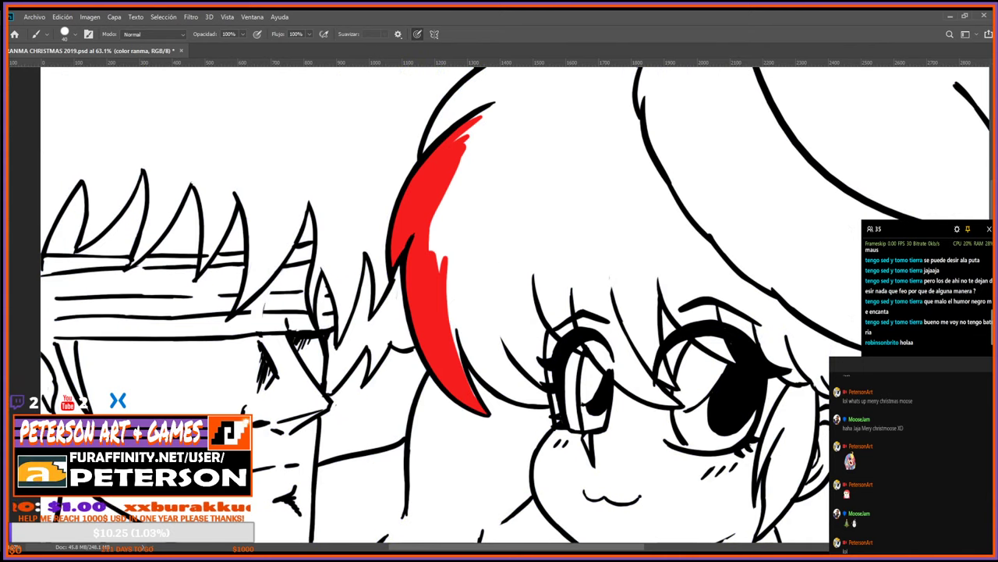
{"action": "key", "text": "["}
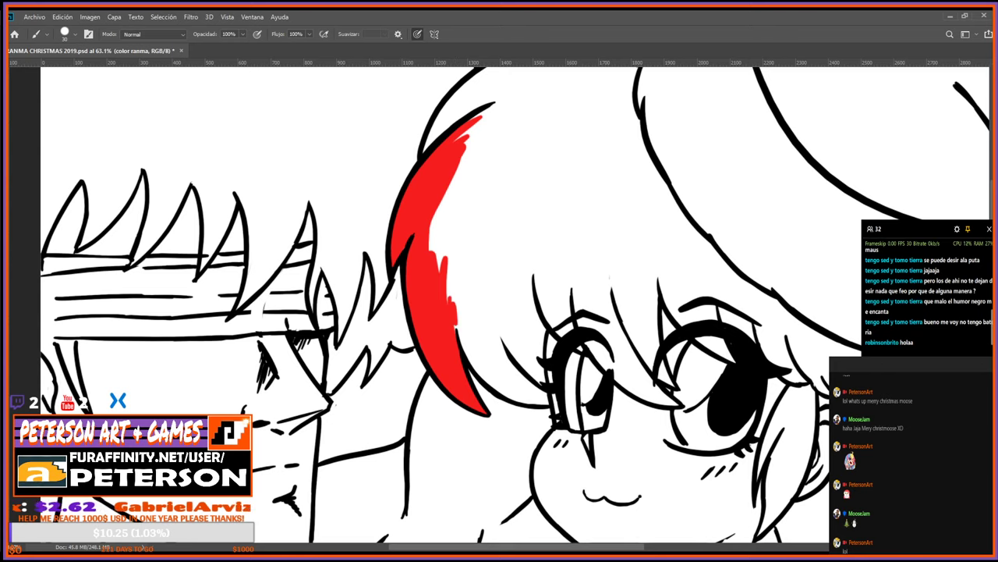
Hide the blue sketch of the headband-wearing man and return to the "color ranma" layer.
{"action": "key", "text": "ctrl+comma"}
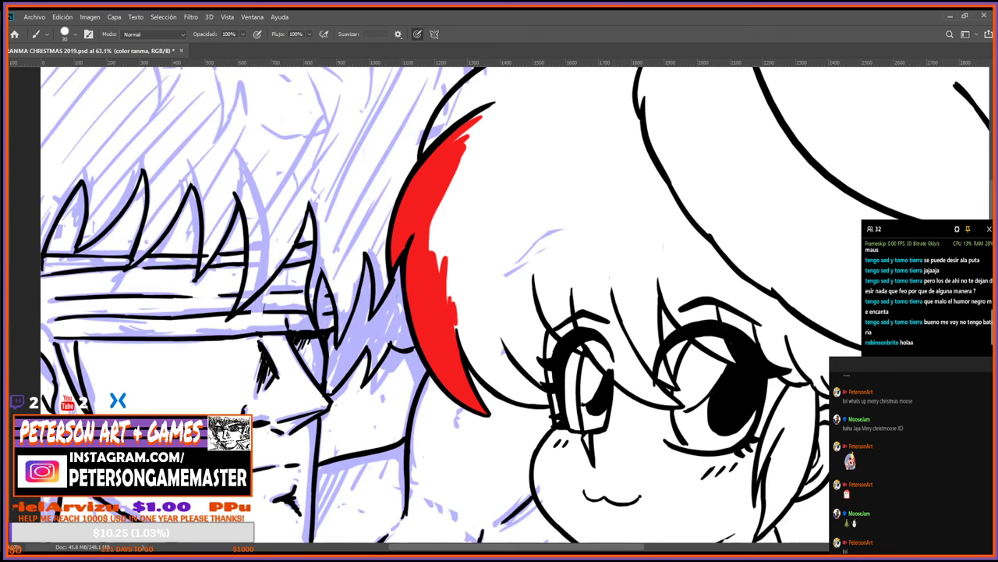
{"action": "key", "text": "alt+bracketleft"}
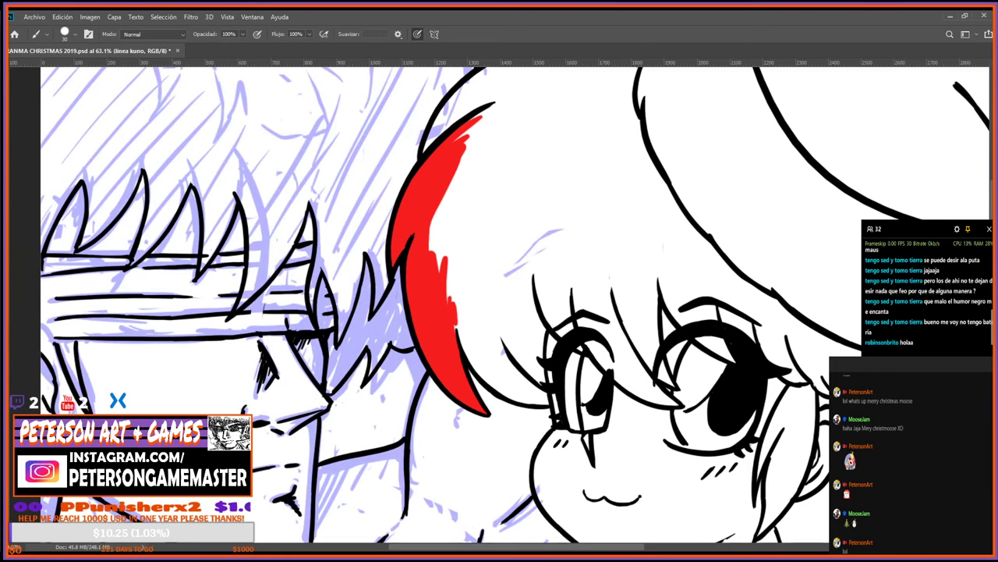
{"action": "key", "text": "bracketleft"}
{"action": "key", "text": "bracketleft"}
{"action": "key", "text": "bracketleft"}
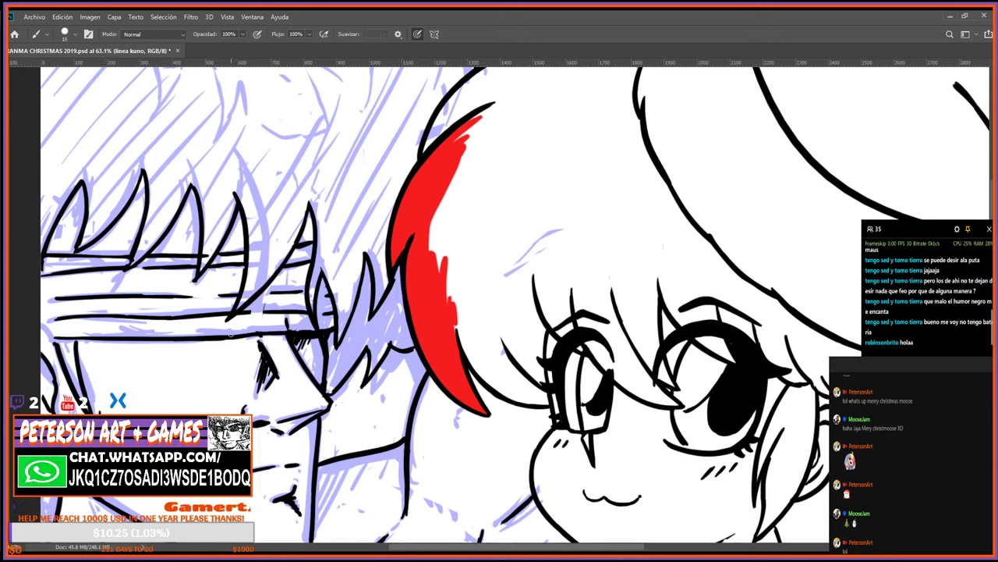
{"action": "key", "text": "alt+bracketleft"}
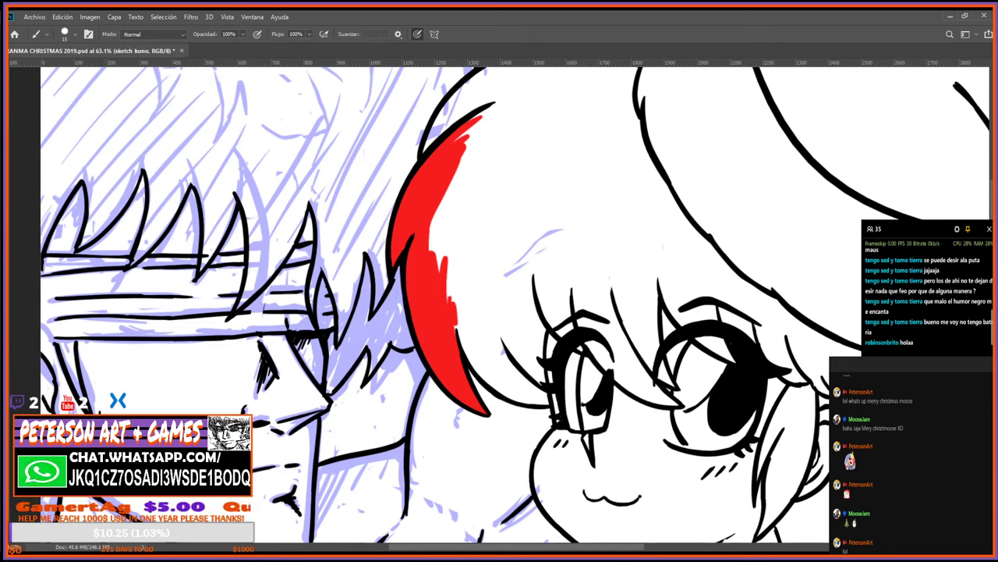
{"action": "key", "text": "alt+bracketleft"}
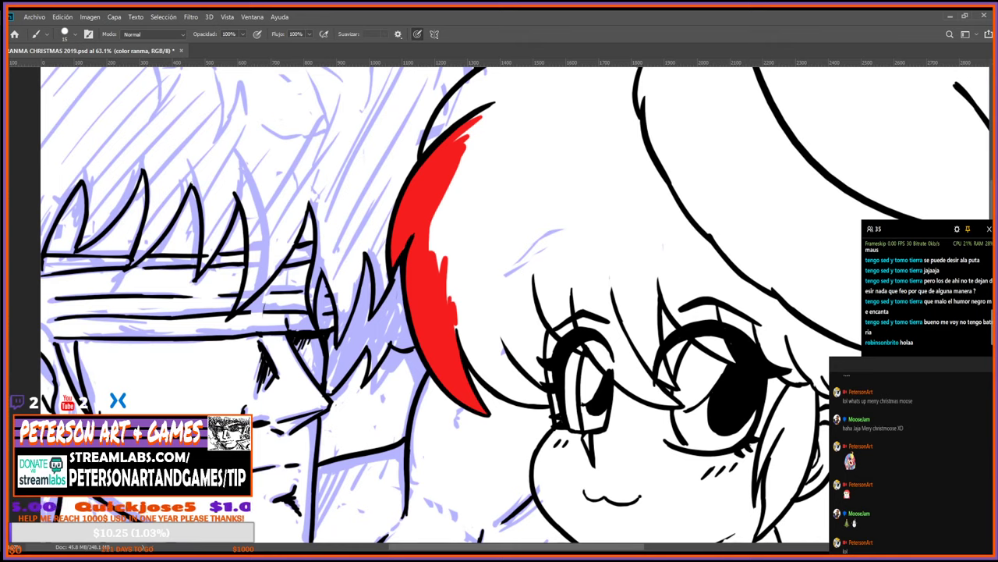
{"action": "key", "text": "alt"}
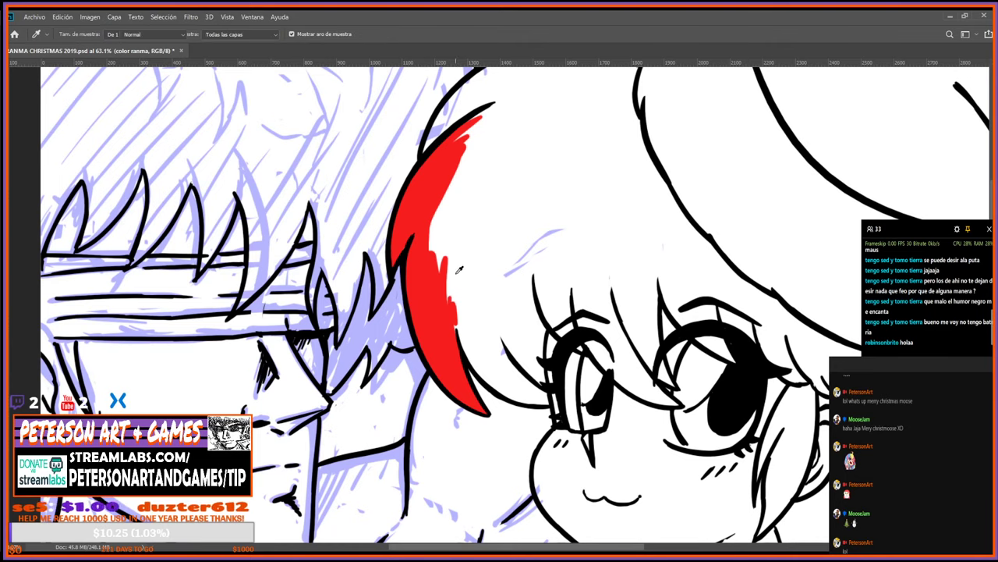
Extend the red past the inner line of the girl's side strand with a size 30 brush.
{"action": "key", "text": "bracketright"}
{"action": "key", "text": "bracketright"}
{"action": "key", "text": "bracketright"}
{"action": "key", "text": "bracketright"}
{"action": "key", "text": "bracketright"}
{"action": "key", "text": "bracketright"}
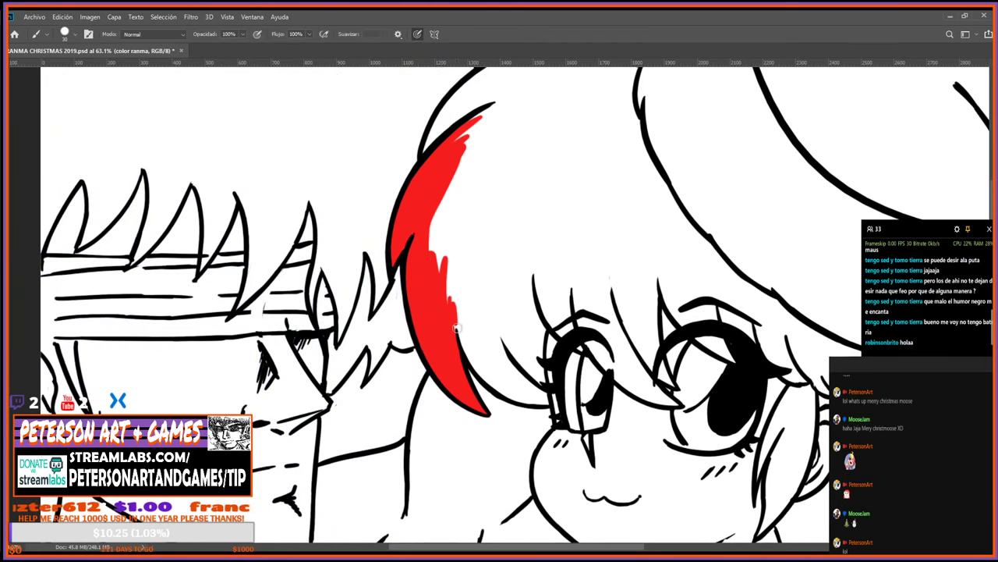
{"action": "left_click_drag", "start_coordinate": [453, 311], "coordinate": [475, 344]}
Make the "linea kuno" layer active and set the eraser to size 15.
{"action": "key", "text": "alt+bracketleft"}
{"action": "key", "text": "e"}
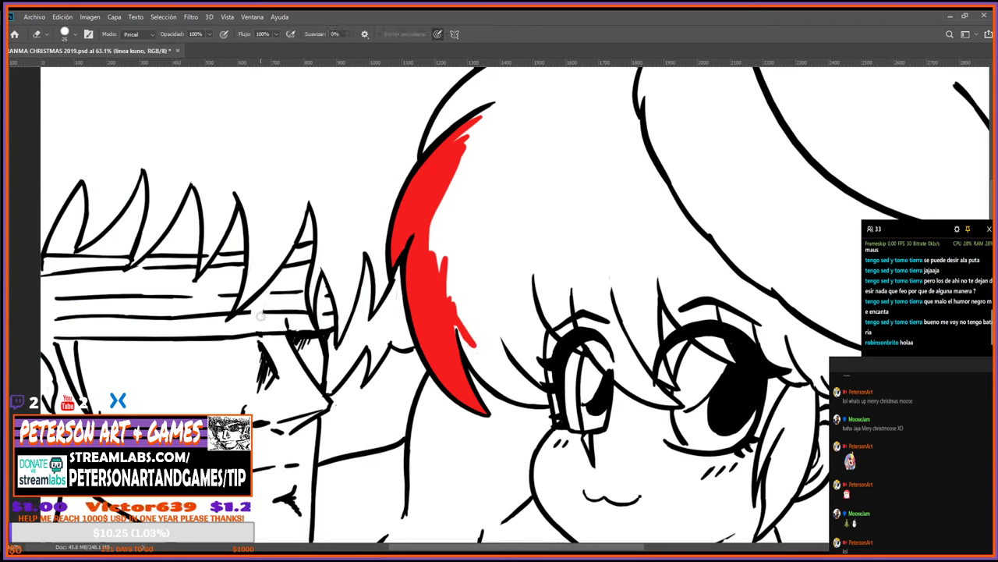
{"action": "key", "text": "i"}
{"action": "key", "text": "e"}
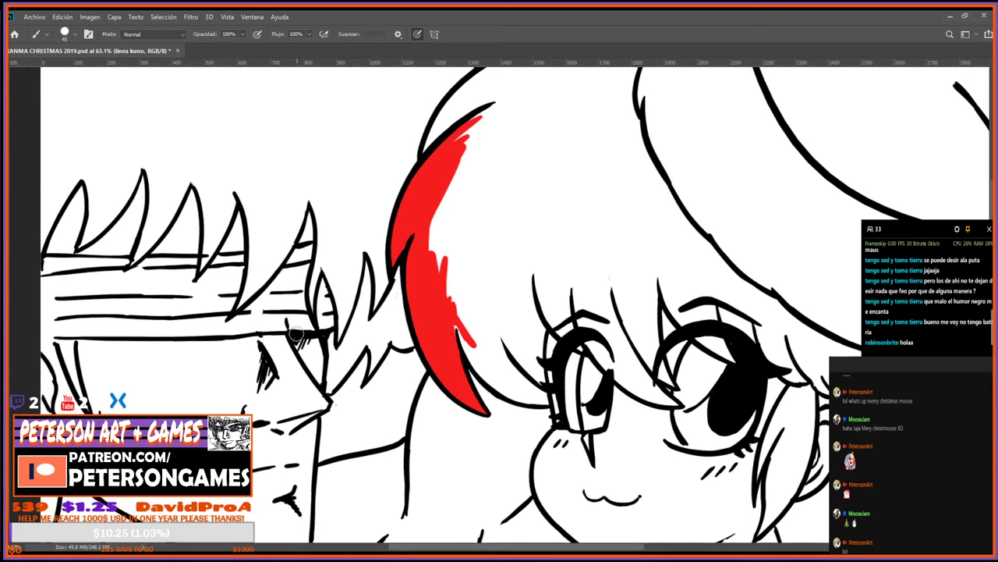
{"action": "key", "text": "b"}
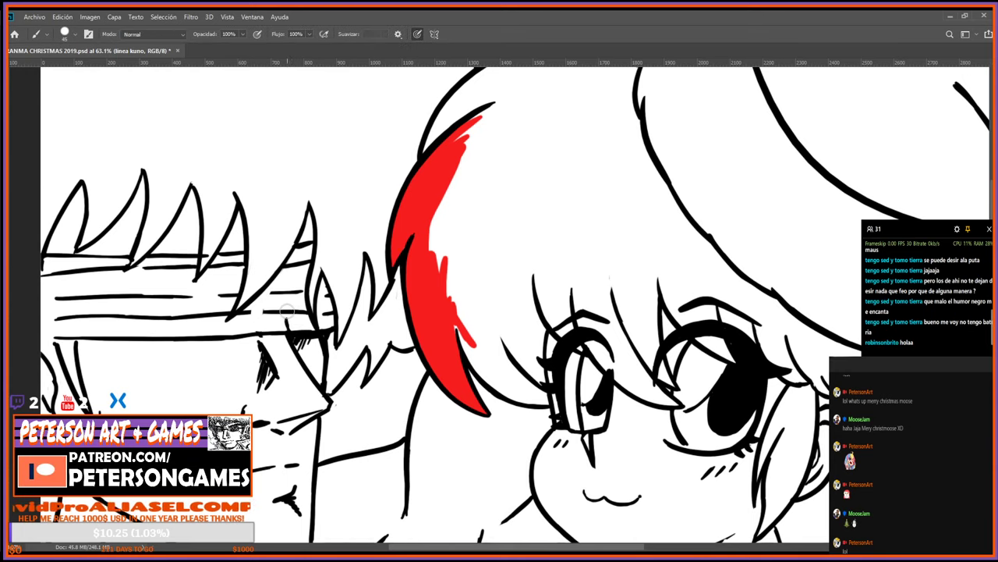
{"action": "key", "text": "e"}
{"action": "key", "text": "bracketleft"}
{"action": "key", "text": "bracketleft"}
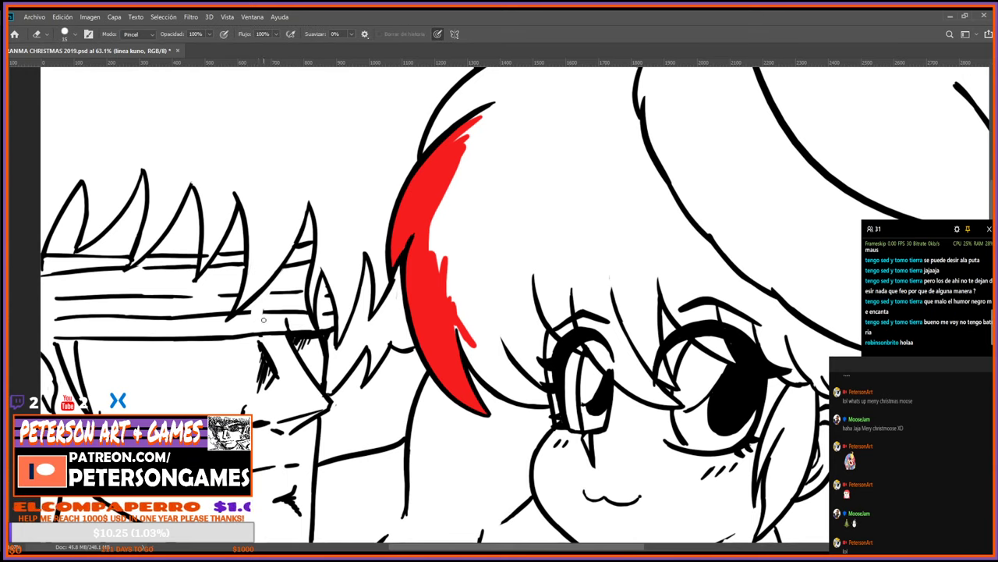
Extend and trim the fold lines inside the man's headband, alternating a size 25 brush and a size 15 eraser.
{"action": "key", "text": "r"}
{"action": "left_click_drag", "start_coordinate": [347, 497], "coordinate": [631, 408]}
{"action": "scroll", "coordinate": [530, 375], "scroll_direction": "down", "scroll_amount": 5}
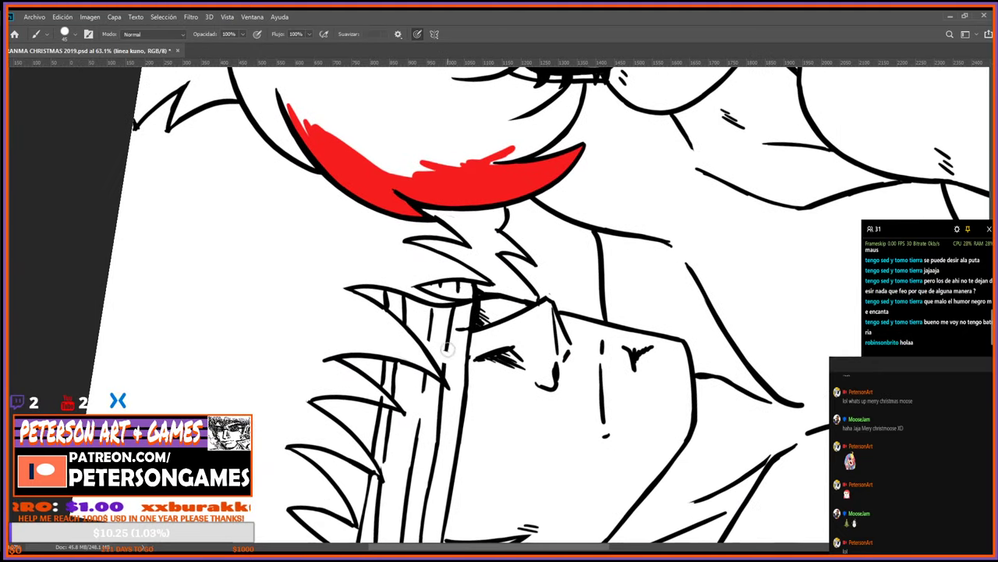
{"action": "key", "text": "e"}
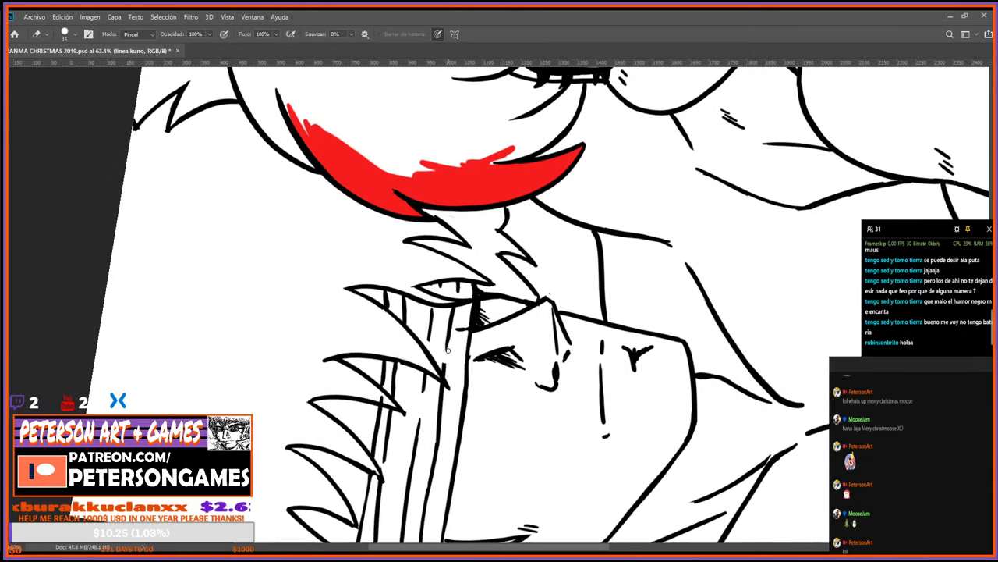
{"action": "key", "text": "b"}
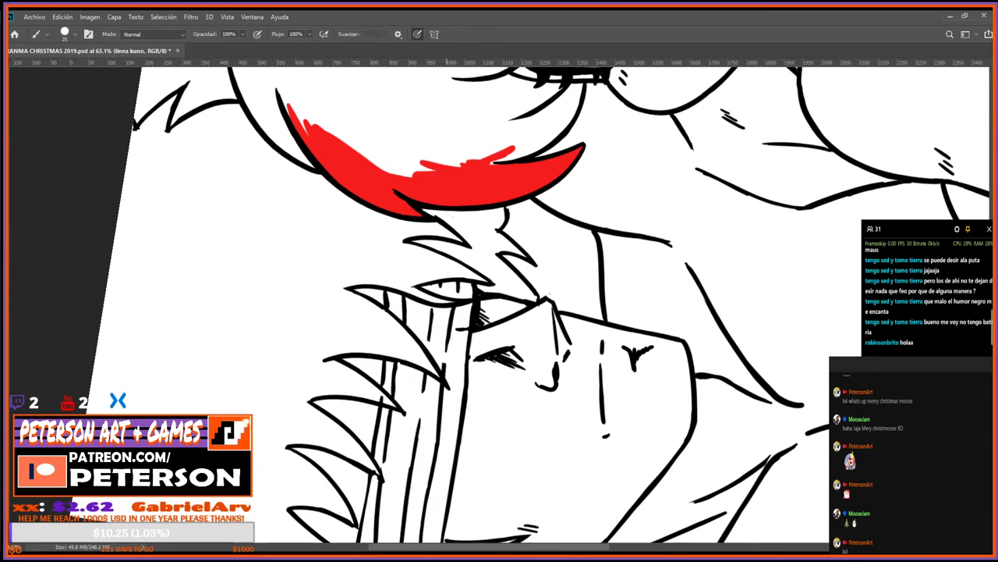
{"action": "key", "text": "e"}
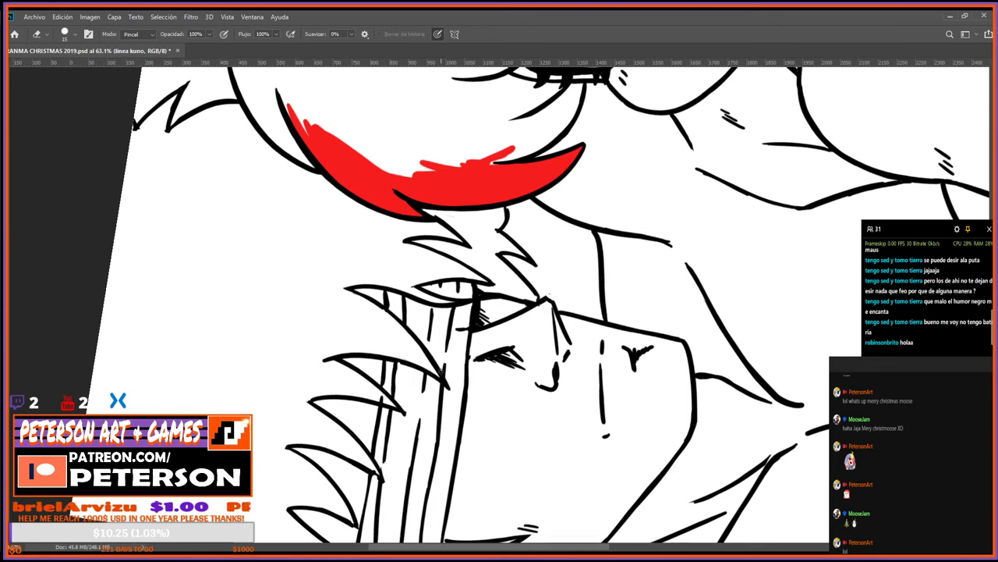
{"action": "key", "text": "b"}
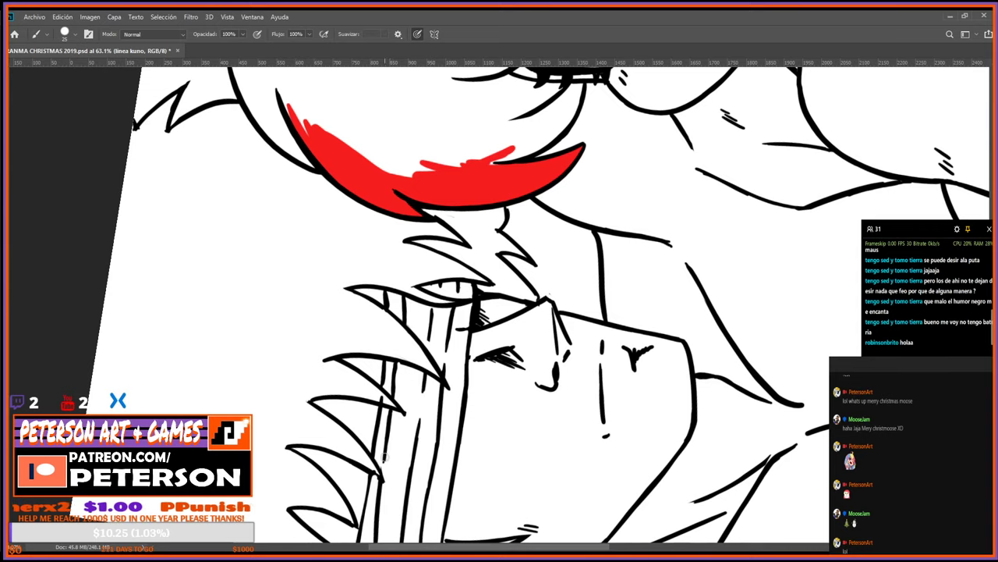
{"action": "key", "text": "e"}
{"action": "key", "text": "b"}
{"action": "key", "text": "e"}
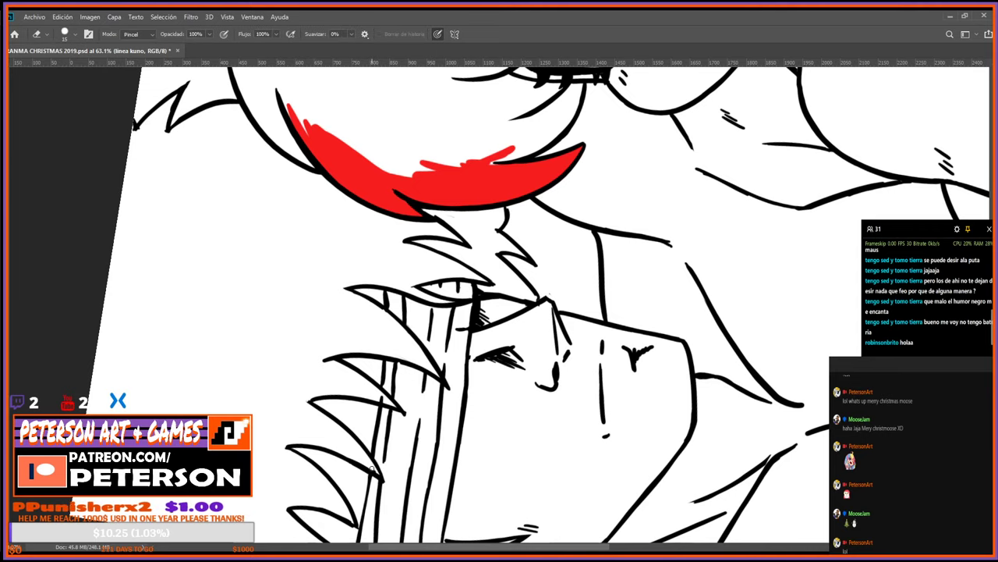
Refine the headband's upper edge lines between the man's front hair spikes.
{"action": "key", "text": "r"}
{"action": "mouse_move", "coordinate": [624, 347]}
{"action": "left_mouse_down"}
{"action": "mouse_move", "coordinate": [562, 413]}
{"action": "mouse_move", "coordinate": [504, 390]}
{"action": "left_mouse_up"}
{"action": "key", "text": "b"}
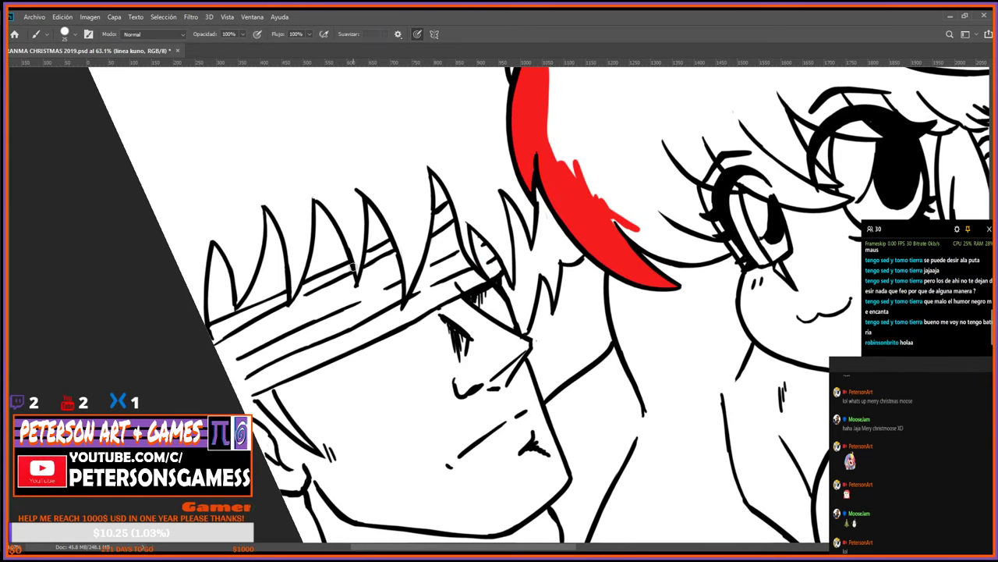
{"action": "key", "text": "r"}
{"action": "mouse_move", "coordinate": [353, 273]}
{"action": "left_mouse_down"}
{"action": "mouse_move", "coordinate": [499, 367]}
{"action": "mouse_move", "coordinate": [648, 369]}
{"action": "mouse_move", "coordinate": [579, 455]}
{"action": "mouse_move", "coordinate": [481, 310]}
{"action": "left_mouse_up"}
{"action": "key", "text": "b"}
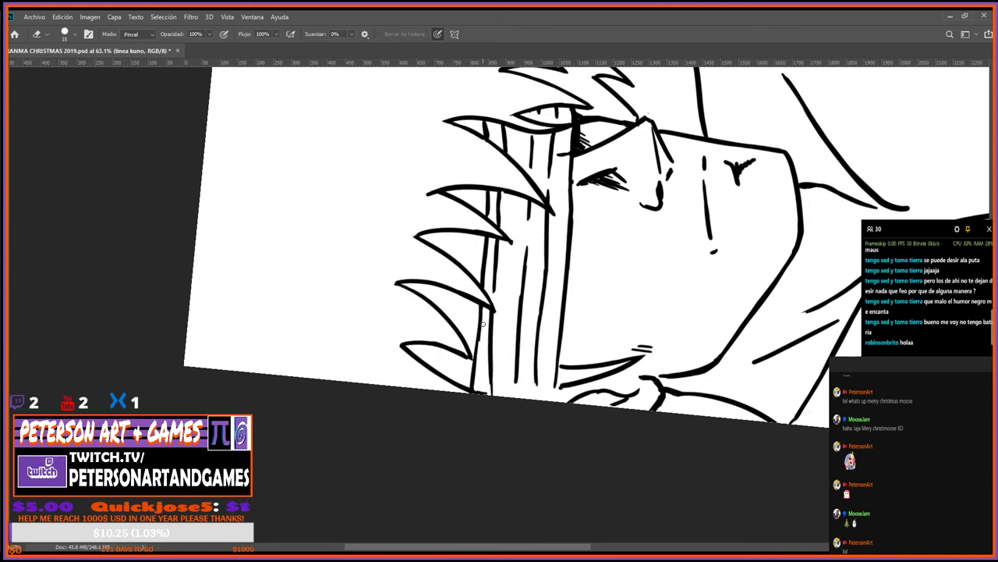
{"action": "key", "text": "b"}
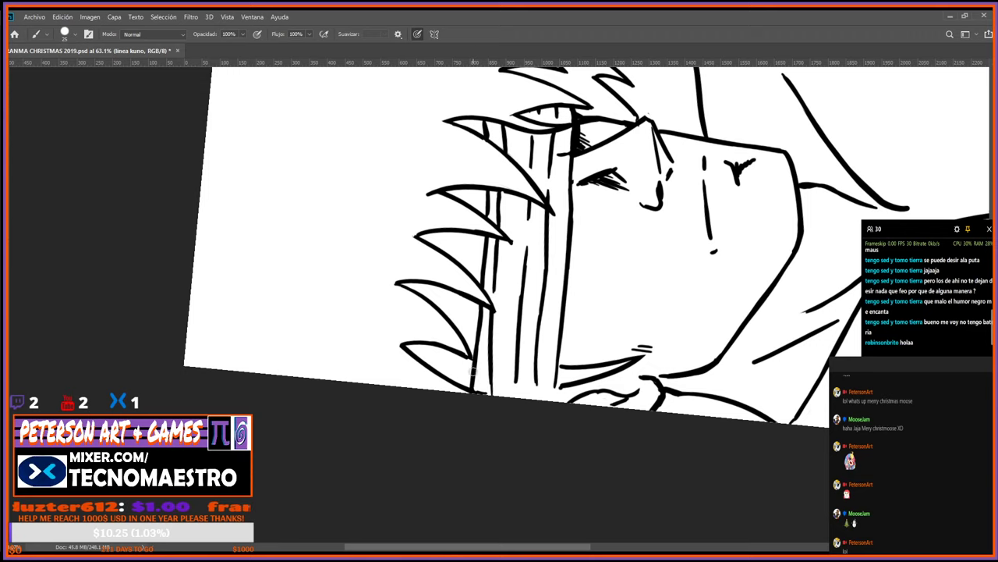
Extend the headband's lower edge and the neighbouring fold line to the canvas edge.
{"action": "key", "text": "r"}
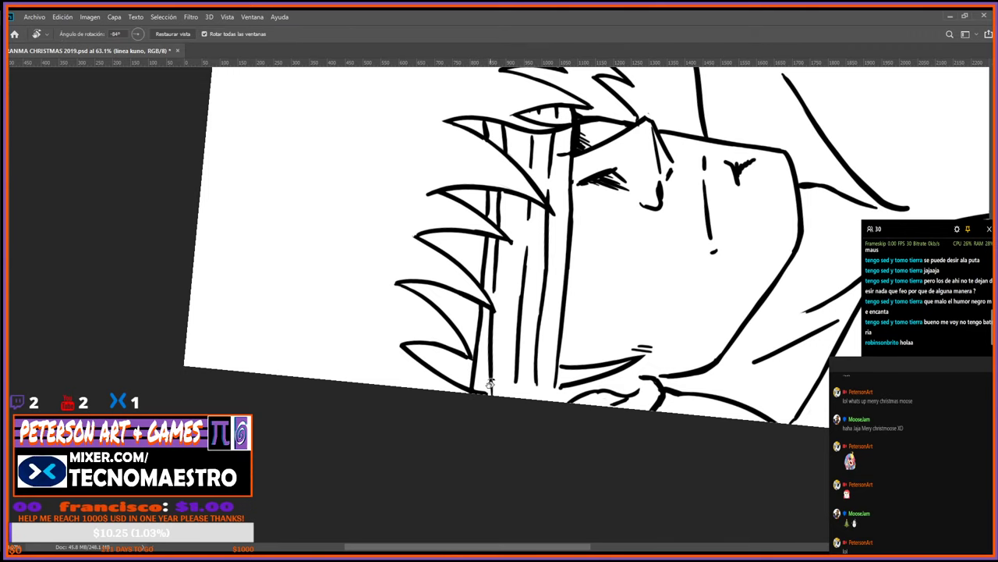
{"action": "mouse_move", "coordinate": [670, 333]}
{"action": "left_mouse_down"}
{"action": "mouse_move", "coordinate": [555, 430]}
{"action": "mouse_move", "coordinate": [475, 444]}
{"action": "left_mouse_up"}
{"action": "key", "text": "b"}
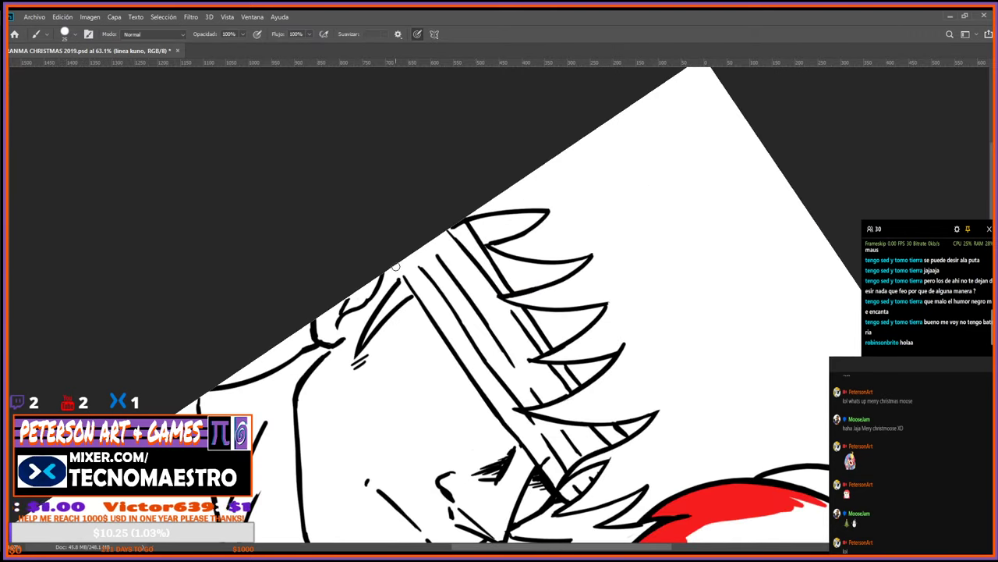
{"action": "left_click_drag", "start_coordinate": [395, 267], "coordinate": [421, 304]}
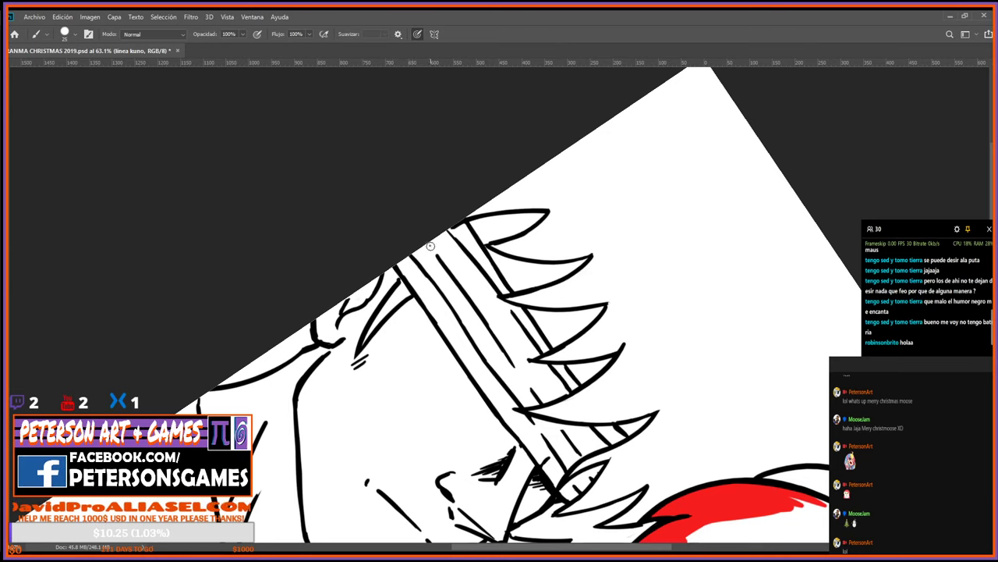
Sample the red of the girl's hair and make the "color ranma" layer active.
{"action": "key", "text": "r"}
{"action": "left_click_drag", "start_coordinate": [468, 422], "coordinate": [512, 316]}
{"action": "left_click_drag", "start_coordinate": [718, 330], "coordinate": [445, 356]}
{"action": "left_click_drag", "start_coordinate": [388, 404], "coordinate": [431, 412]}
{"action": "left_click_drag", "start_coordinate": [628, 387], "coordinate": [508, 292]}
{"action": "left_click_drag", "start_coordinate": [479, 216], "coordinate": [514, 298]}
{"action": "key", "text": "i"}
{"action": "left_click", "coordinate": [386, 292]}
{"action": "left_click", "coordinate": [389, 291], "text": "ctrl"}
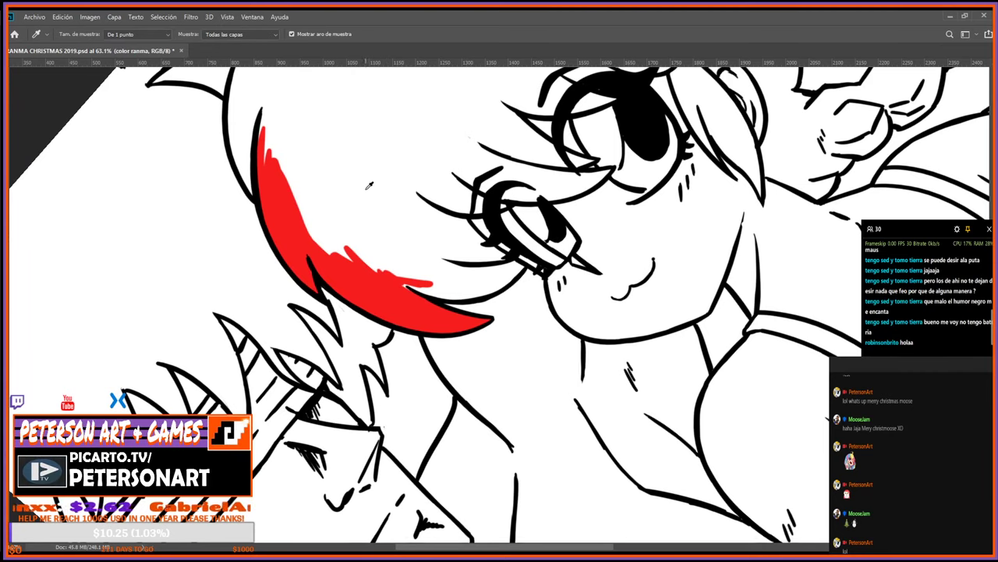
Paint red along the back outline of the girl's hair up to the hat's fur trim with a size 50 brush.
{"action": "key", "text": "b"}
{"action": "left_click_drag", "start_coordinate": [372, 192], "coordinate": [385, 347]}
{"action": "left_click_drag", "start_coordinate": [266, 344], "coordinate": [271, 194]}
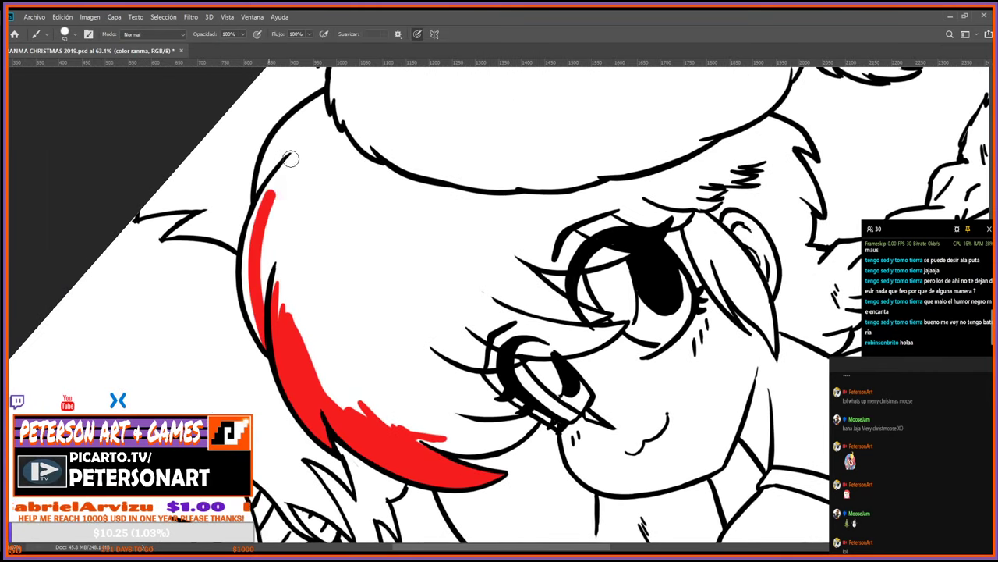
{"action": "left_click_drag", "start_coordinate": [261, 341], "coordinate": [289, 159]}
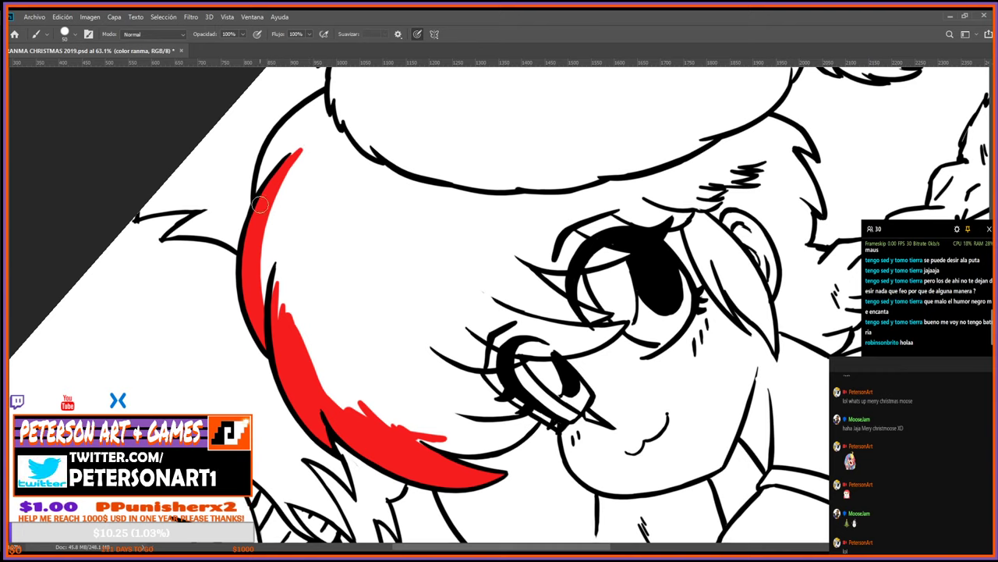
{"action": "mouse_move", "coordinate": [259, 190]}
{"action": "left_mouse_down"}
{"action": "mouse_move", "coordinate": [303, 117]}
{"action": "mouse_move", "coordinate": [261, 184]}
{"action": "mouse_move", "coordinate": [313, 107]}
{"action": "mouse_move", "coordinate": [331, 100]}
{"action": "mouse_move", "coordinate": [323, 98]}
{"action": "mouse_move", "coordinate": [313, 106]}
{"action": "mouse_move", "coordinate": [337, 117]}
{"action": "mouse_move", "coordinate": [346, 176]}
{"action": "mouse_move", "coordinate": [340, 129]}
{"action": "mouse_move", "coordinate": [390, 190]}
{"action": "left_mouse_up"}
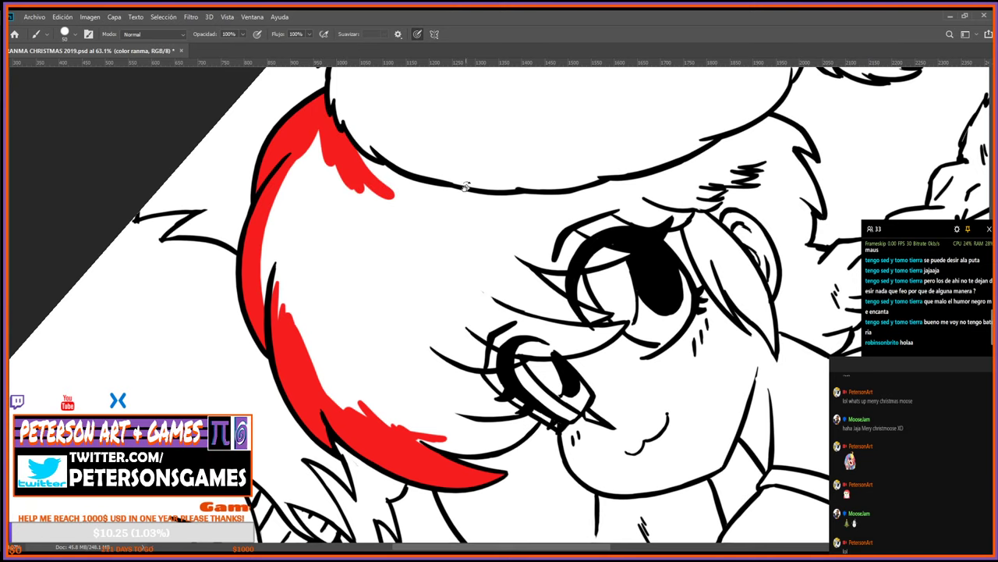
Continue the red along the hairline beneath the hat's fur trim, towards the girl's far eye.
{"action": "key", "text": "r"}
{"action": "left_click_drag", "start_coordinate": [538, 258], "coordinate": [537, 330]}
{"action": "key", "text": "b"}
{"action": "left_click_drag", "start_coordinate": [633, 150], "coordinate": [599, 268]}
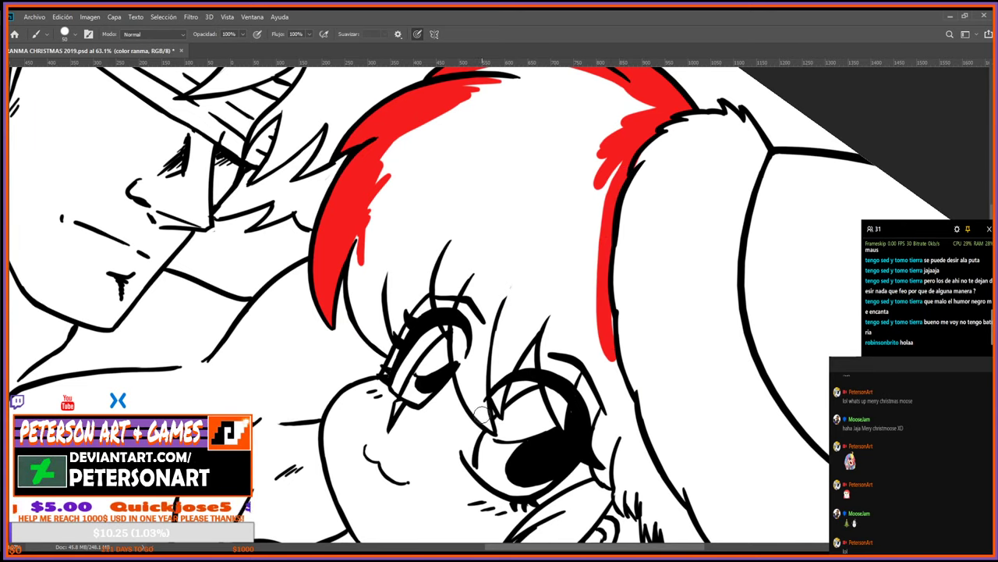
Paint red along the fringe strands hanging between the girl's eyes and over the eye nearer the man.
{"action": "left_click_drag", "start_coordinate": [489, 427], "coordinate": [460, 304]}
{"action": "mouse_move", "coordinate": [511, 201]}
{"action": "left_mouse_down"}
{"action": "mouse_move", "coordinate": [458, 320]}
{"action": "mouse_move", "coordinate": [513, 163]}
{"action": "left_mouse_up"}
{"action": "left_click_drag", "start_coordinate": [449, 295], "coordinate": [516, 177]}
{"action": "left_click_drag", "start_coordinate": [452, 276], "coordinate": [539, 152]}
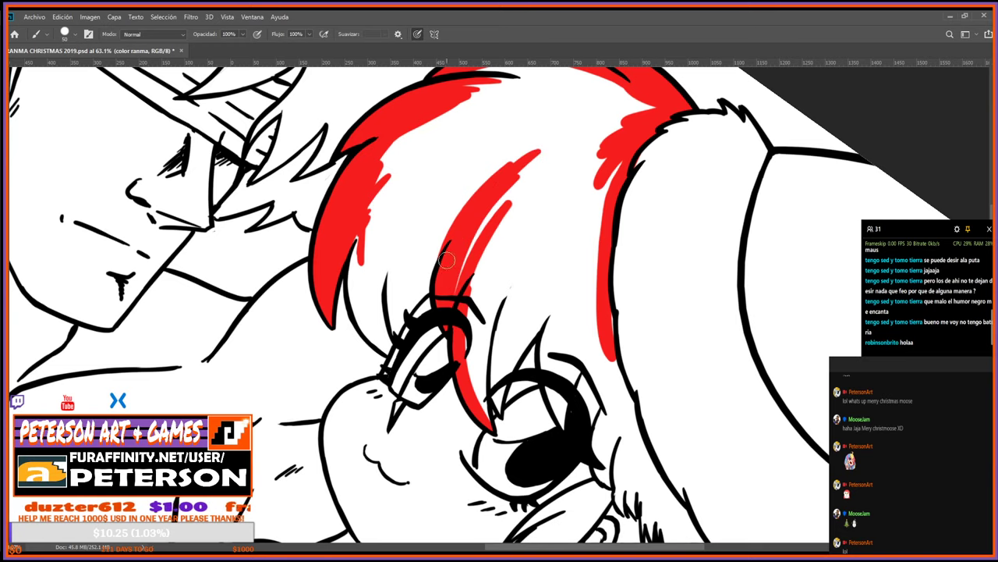
{"action": "mouse_move", "coordinate": [430, 277]}
{"action": "left_mouse_down"}
{"action": "mouse_move", "coordinate": [396, 334]}
{"action": "mouse_move", "coordinate": [365, 234]}
{"action": "mouse_move", "coordinate": [384, 323]}
{"action": "mouse_move", "coordinate": [437, 249]}
{"action": "mouse_move", "coordinate": [416, 295]}
{"action": "left_mouse_up"}
{"action": "mouse_move", "coordinate": [460, 230]}
{"action": "left_mouse_down"}
{"action": "mouse_move", "coordinate": [456, 288]}
{"action": "mouse_move", "coordinate": [540, 153]}
{"action": "left_mouse_up"}
{"action": "left_click_drag", "start_coordinate": [492, 414], "coordinate": [513, 279]}
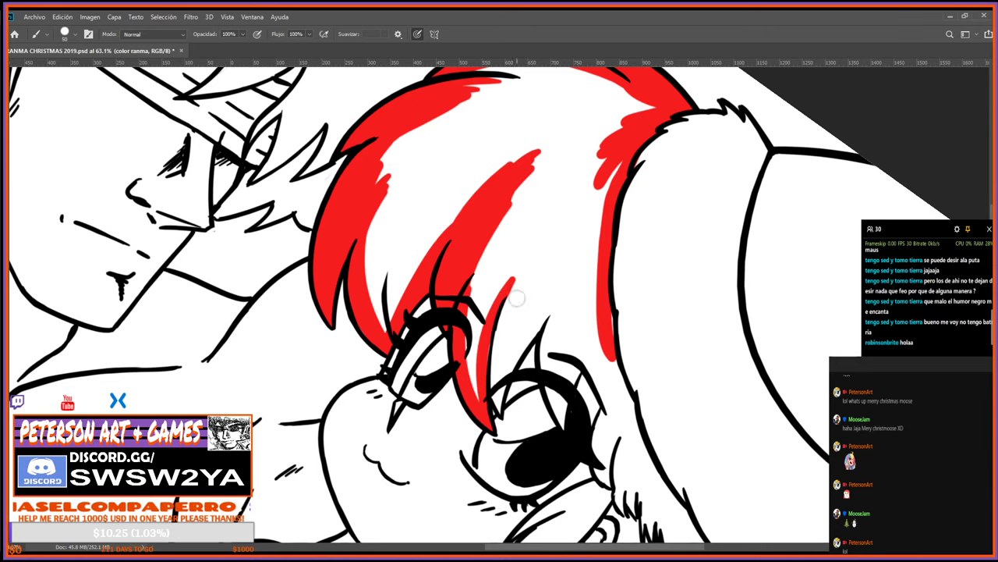
Paint red strokes through the fringe above the girl's eye on the ear side, down over its upper lashes.
{"action": "left_click_drag", "start_coordinate": [499, 407], "coordinate": [568, 239]}
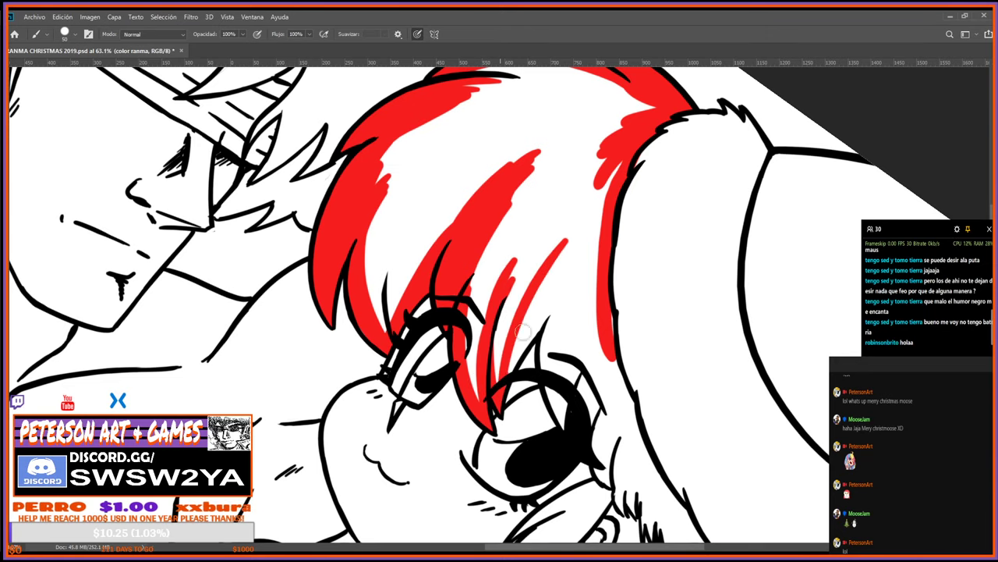
{"action": "mouse_move", "coordinate": [511, 370]}
{"action": "left_mouse_down"}
{"action": "mouse_move", "coordinate": [585, 243]}
{"action": "mouse_move", "coordinate": [589, 251]}
{"action": "left_mouse_up"}
{"action": "left_click_drag", "start_coordinate": [530, 342], "coordinate": [574, 284]}
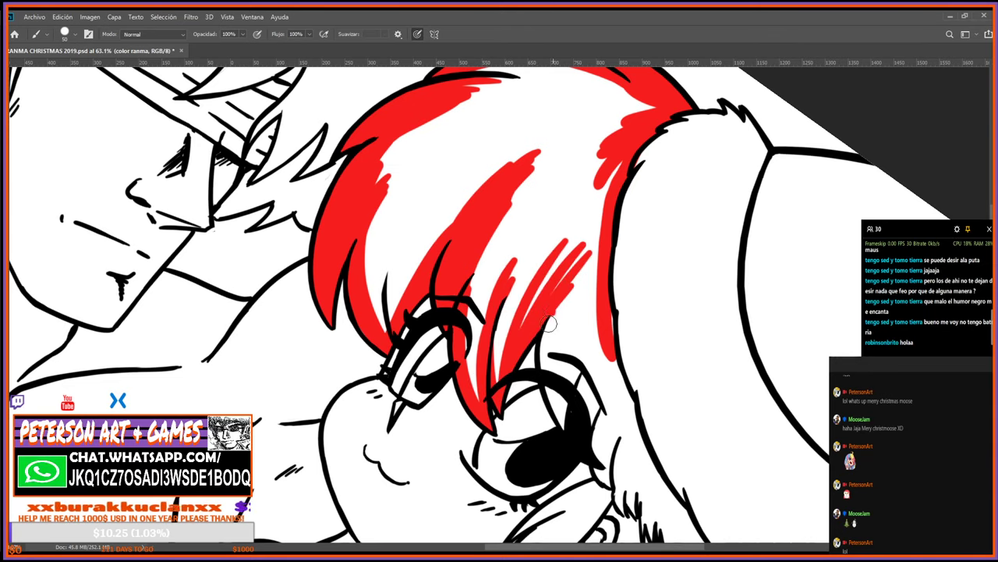
{"action": "left_click_drag", "start_coordinate": [549, 323], "coordinate": [551, 388]}
{"action": "left_click_drag", "start_coordinate": [546, 343], "coordinate": [565, 425]}
{"action": "left_click_drag", "start_coordinate": [568, 293], "coordinate": [562, 409]}
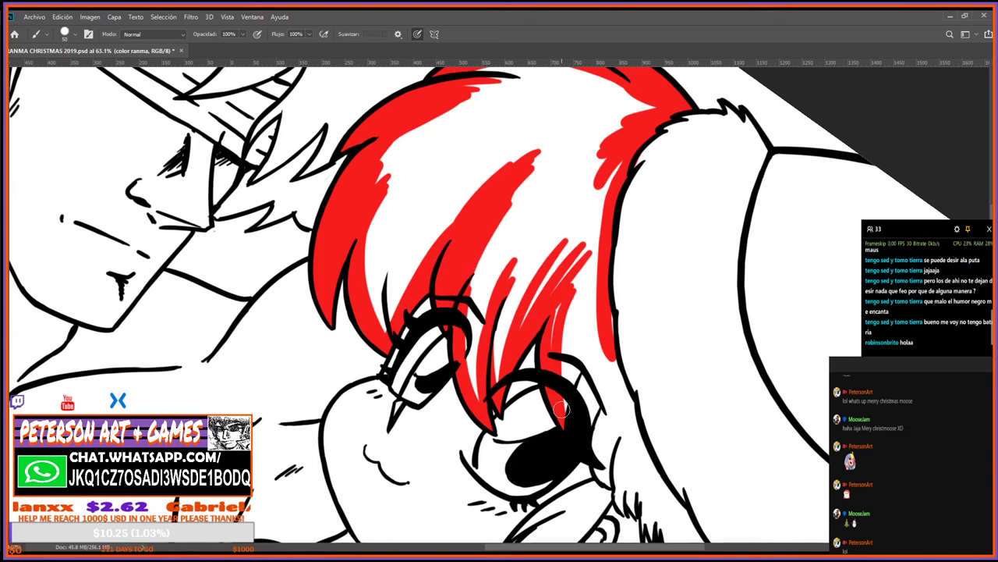
{"action": "left_click_drag", "start_coordinate": [597, 280], "coordinate": [563, 382]}
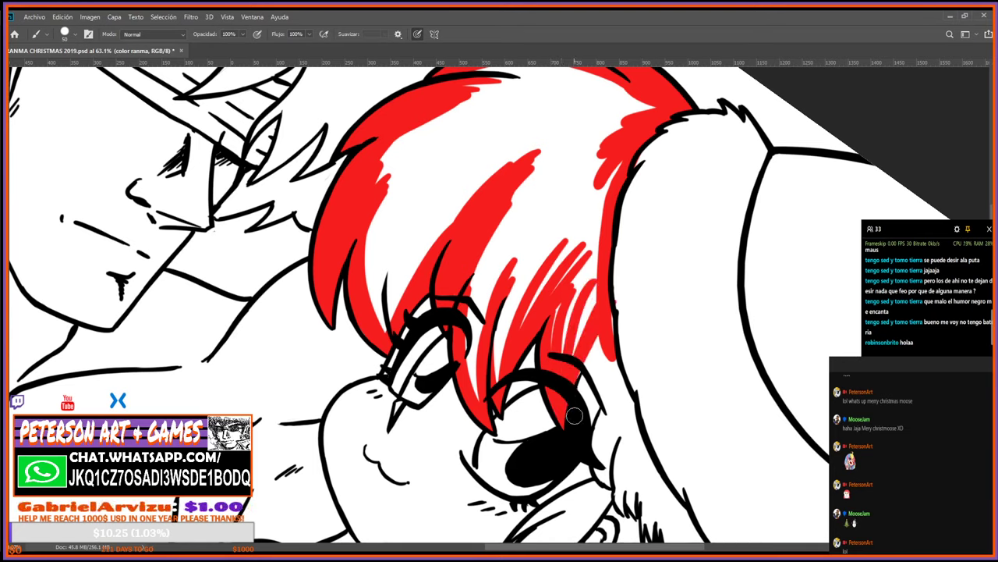
Colour the hair red between the outer corner of that eye and the hat's fur trim, down to the temple.
{"action": "mouse_move", "coordinate": [593, 347]}
{"action": "left_mouse_down"}
{"action": "mouse_move", "coordinate": [573, 425]}
{"action": "mouse_move", "coordinate": [600, 471]}
{"action": "left_mouse_up"}
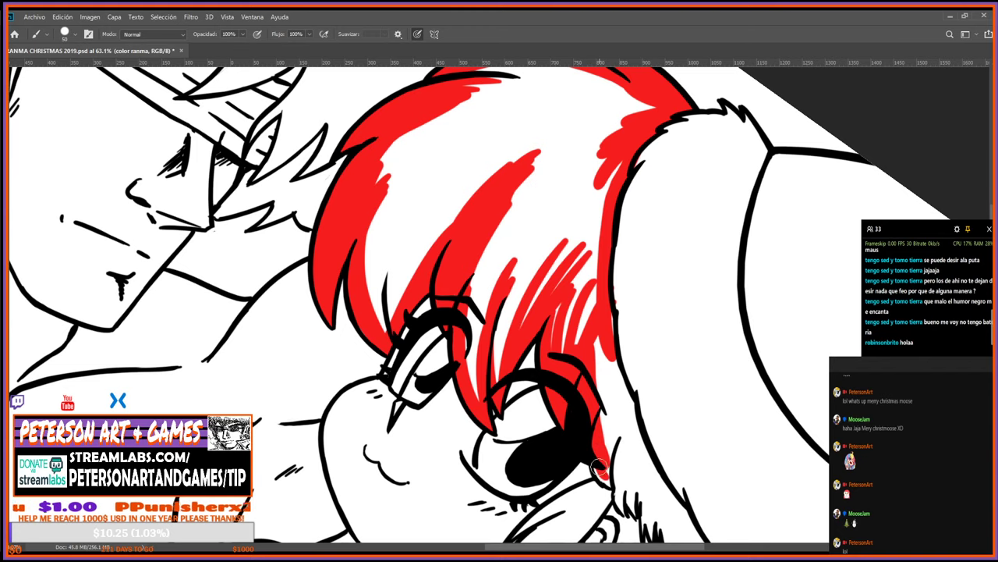
{"action": "left_click_drag", "start_coordinate": [607, 411], "coordinate": [600, 468]}
{"action": "left_click_drag", "start_coordinate": [607, 357], "coordinate": [609, 472]}
{"action": "left_click_drag", "start_coordinate": [599, 335], "coordinate": [613, 445]}
{"action": "left_click_drag", "start_coordinate": [618, 362], "coordinate": [607, 460]}
{"action": "mouse_move", "coordinate": [628, 387]}
{"action": "left_mouse_down"}
{"action": "mouse_move", "coordinate": [609, 460]}
{"action": "mouse_move", "coordinate": [627, 409]}
{"action": "left_mouse_up"}
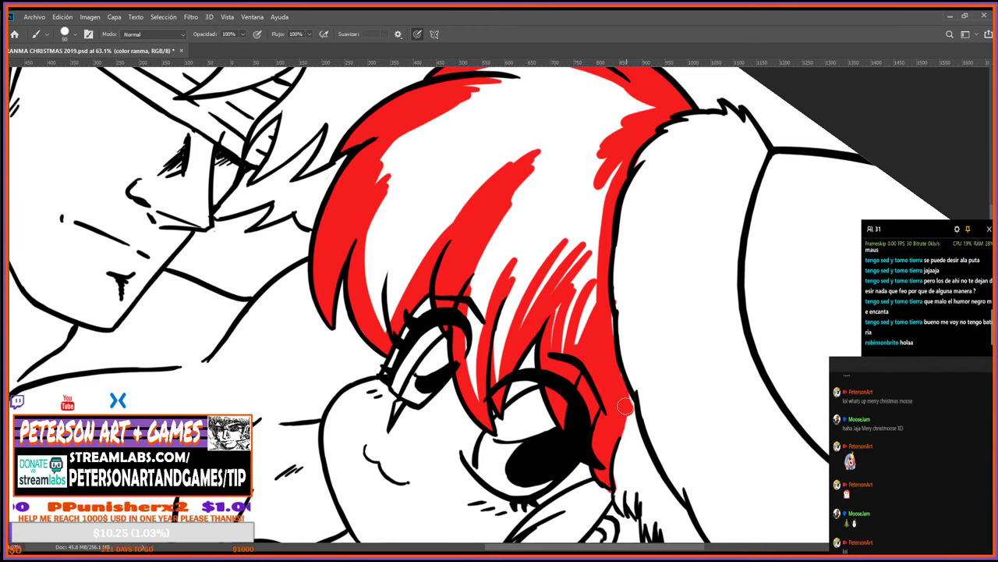
Fill the remaining white area of the girl's crown and fringe with the same red using the Paint Bucket.
{"action": "left_click_drag", "start_coordinate": [551, 109], "coordinate": [505, 247]}
{"action": "key", "text": "g"}
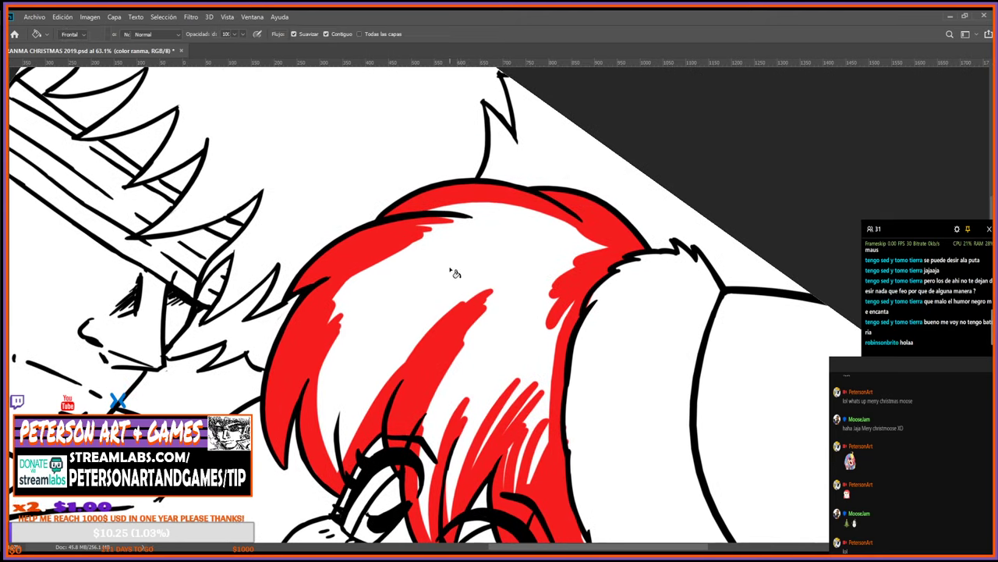
{"action": "left_click", "coordinate": [469, 257]}
Brush red over the white gaps and thin light seams left in the fringe, along the fur trim and on the crown.
{"action": "key", "text": "b"}
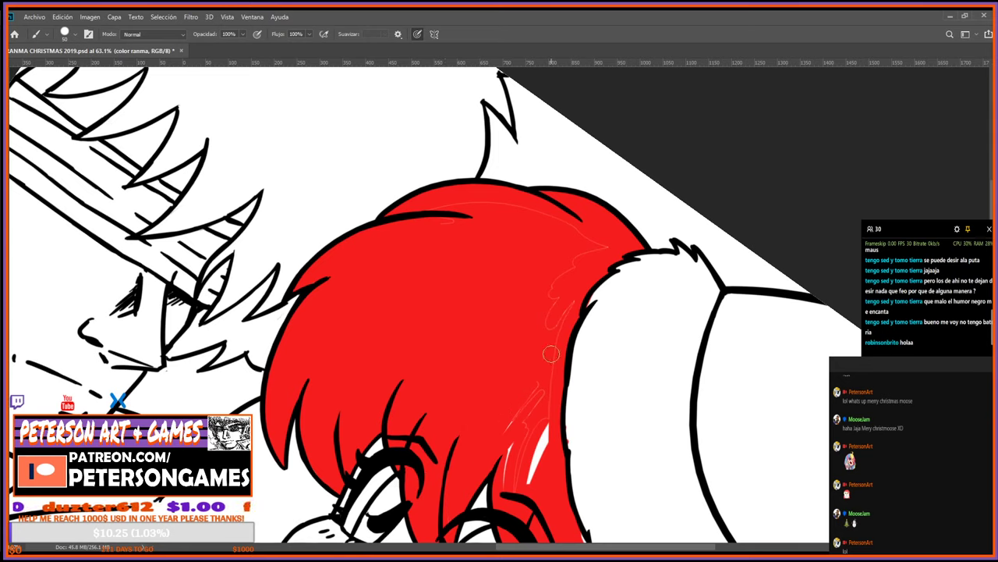
{"action": "key", "text": "e"}
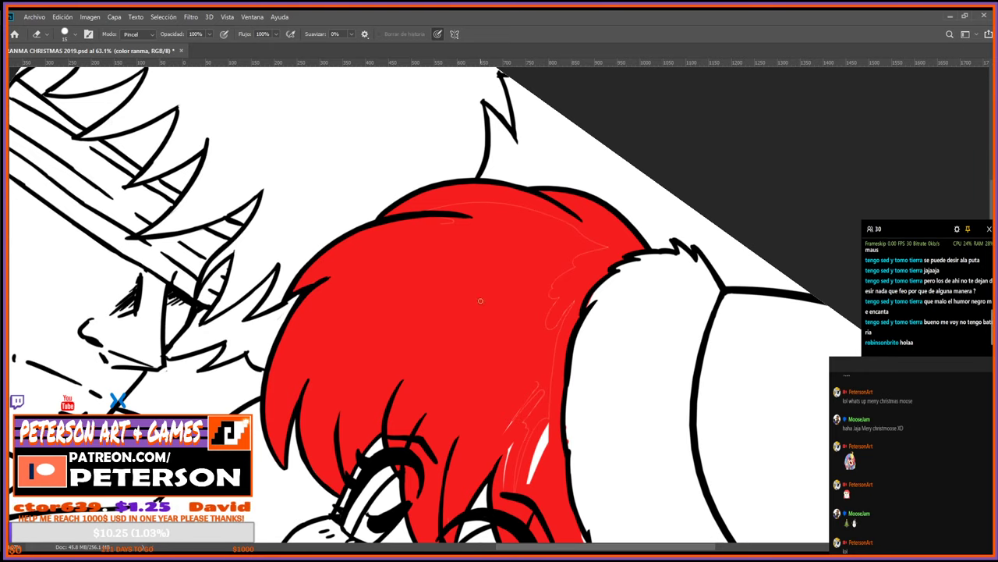
{"action": "left_click_drag", "start_coordinate": [471, 345], "coordinate": [440, 244]}
{"action": "key", "text": "b"}
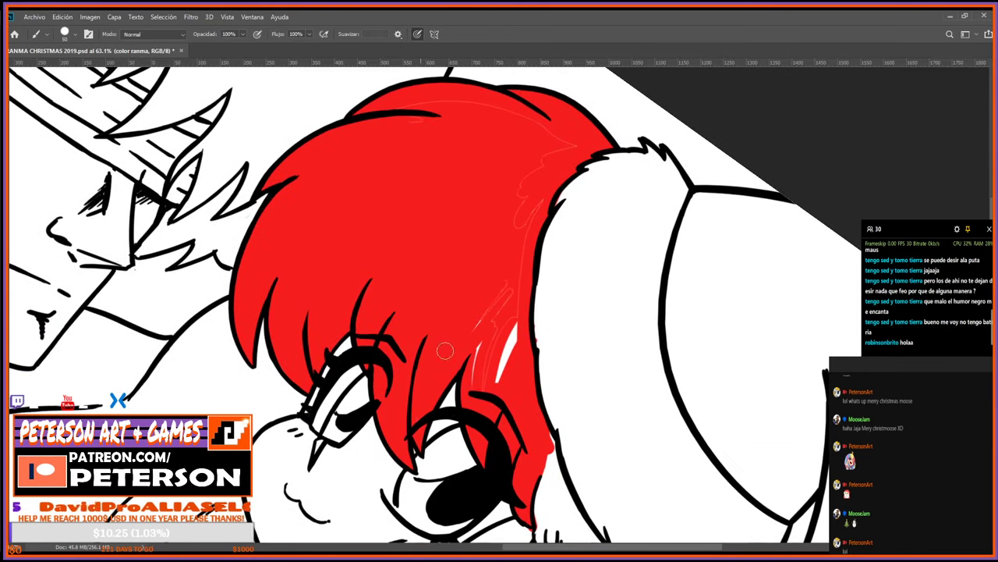
{"action": "mouse_move", "coordinate": [464, 346]}
{"action": "left_mouse_down"}
{"action": "mouse_move", "coordinate": [501, 331]}
{"action": "mouse_move", "coordinate": [507, 387]}
{"action": "mouse_move", "coordinate": [517, 195]}
{"action": "left_mouse_up"}
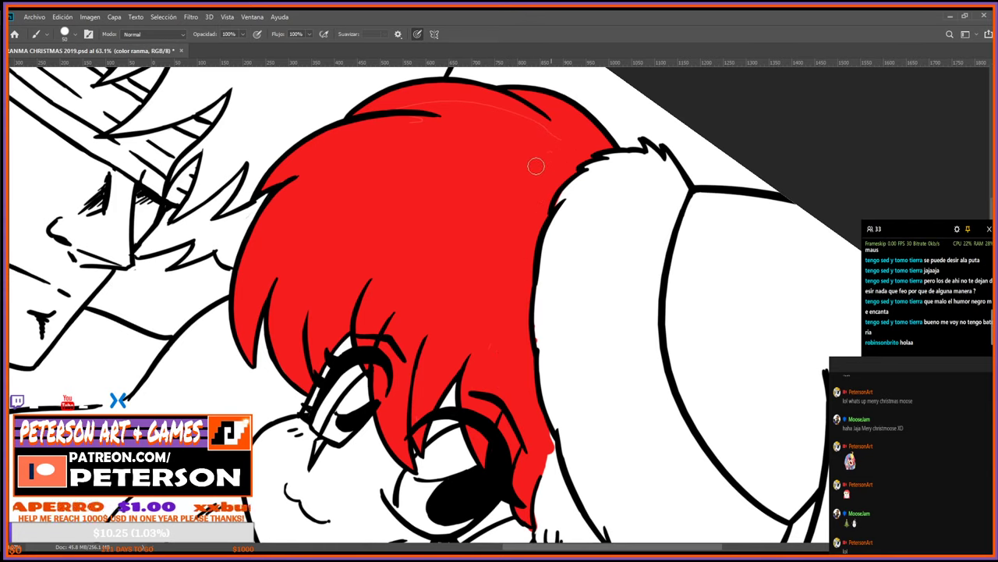
{"action": "mouse_move", "coordinate": [523, 119]}
{"action": "left_mouse_down"}
{"action": "mouse_move", "coordinate": [406, 106]}
{"action": "mouse_move", "coordinate": [390, 111]}
{"action": "mouse_move", "coordinate": [390, 127]}
{"action": "left_mouse_up"}
Paint red on the lock in front of the girl's ear and on the hair at her temple.
{"action": "key", "text": "r"}
{"action": "left_click_drag", "start_coordinate": [445, 371], "coordinate": [484, 219]}
{"action": "left_click_drag", "start_coordinate": [457, 410], "coordinate": [543, 405]}
{"action": "key", "text": "b"}
{"action": "mouse_move", "coordinate": [413, 408]}
{"action": "left_mouse_down"}
{"action": "mouse_move", "coordinate": [442, 337]}
{"action": "mouse_move", "coordinate": [437, 381]}
{"action": "mouse_move", "coordinate": [469, 306]}
{"action": "mouse_move", "coordinate": [469, 323]}
{"action": "left_mouse_up"}
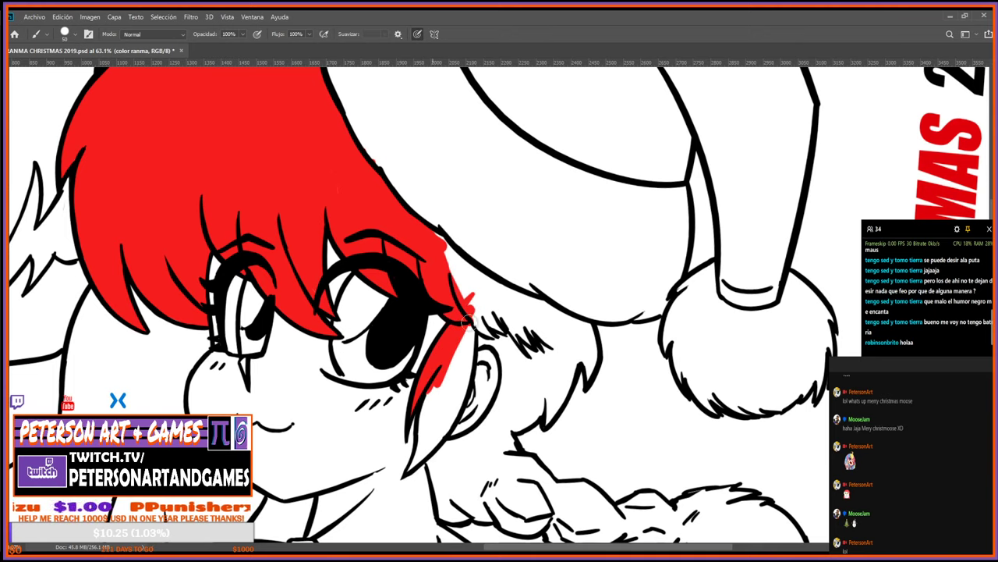
{"action": "left_click_drag", "start_coordinate": [438, 239], "coordinate": [496, 320]}
Extend the red above the ear beneath the hat's fur trim and continue colouring the lock in front of the ear.
{"action": "key", "text": "r"}
{"action": "left_click_drag", "start_coordinate": [602, 302], "coordinate": [590, 379]}
{"action": "key", "text": "b"}
{"action": "mouse_move", "coordinate": [490, 244]}
{"action": "left_mouse_down"}
{"action": "mouse_move", "coordinate": [483, 288]}
{"action": "mouse_move", "coordinate": [501, 344]}
{"action": "mouse_move", "coordinate": [538, 355]}
{"action": "mouse_move", "coordinate": [514, 311]}
{"action": "left_mouse_up"}
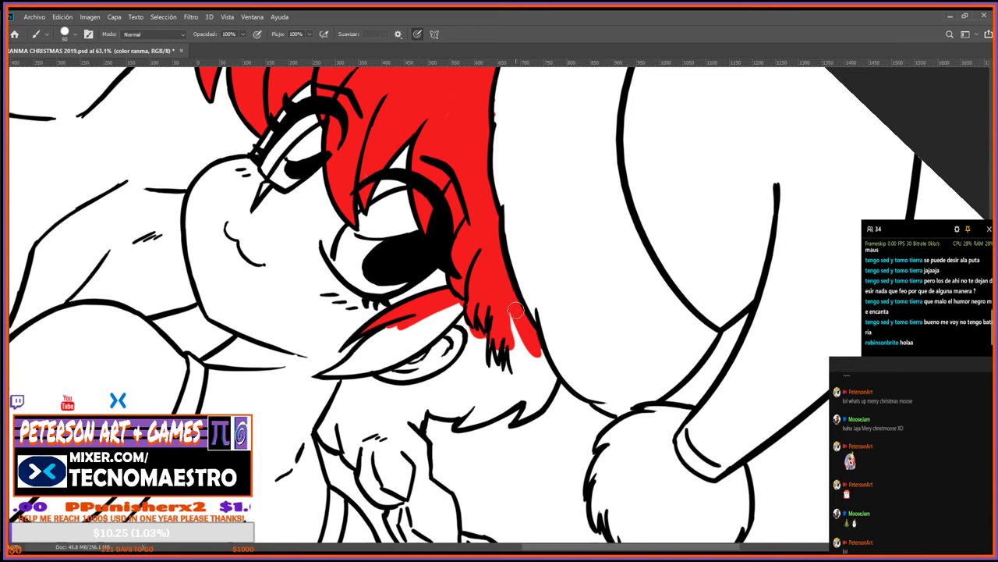
{"action": "key", "text": "r"}
{"action": "left_click_drag", "start_coordinate": [535, 353], "coordinate": [508, 373]}
{"action": "key", "text": "b"}
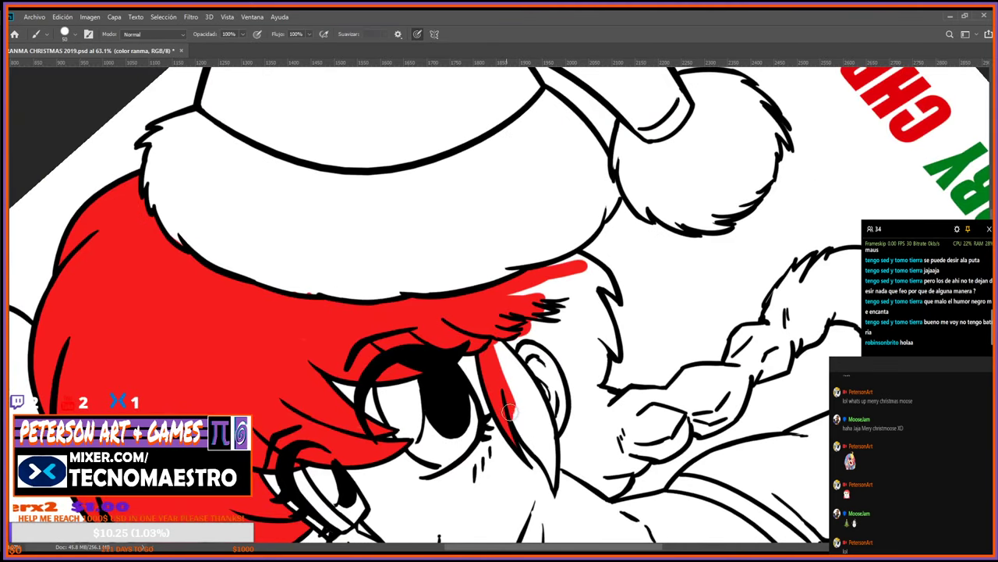
{"action": "mouse_move", "coordinate": [508, 411]}
{"action": "left_mouse_down"}
{"action": "mouse_move", "coordinate": [552, 477]}
{"action": "mouse_move", "coordinate": [538, 405]}
{"action": "mouse_move", "coordinate": [503, 351]}
{"action": "mouse_move", "coordinate": [534, 433]}
{"action": "mouse_move", "coordinate": [496, 340]}
{"action": "mouse_move", "coordinate": [536, 333]}
{"action": "mouse_move", "coordinate": [579, 407]}
{"action": "mouse_move", "coordinate": [565, 465]}
{"action": "mouse_move", "coordinate": [616, 500]}
{"action": "mouse_move", "coordinate": [362, 434]}
{"action": "mouse_move", "coordinate": [362, 361]}
{"action": "mouse_move", "coordinate": [355, 387]}
{"action": "mouse_move", "coordinate": [414, 443]}
{"action": "mouse_move", "coordinate": [433, 431]}
{"action": "mouse_move", "coordinate": [451, 390]}
{"action": "mouse_move", "coordinate": [415, 355]}
{"action": "mouse_move", "coordinate": [435, 328]}
{"action": "mouse_move", "coordinate": [406, 382]}
{"action": "mouse_move", "coordinate": [404, 342]}
{"action": "mouse_move", "coordinate": [382, 374]}
{"action": "mouse_move", "coordinate": [363, 366]}
{"action": "mouse_move", "coordinate": [370, 333]}
{"action": "left_mouse_up"}
Colour the hair behind the ear, the nape, the first braid segment and the back tufts under the hat red.
{"action": "key", "text": "r"}
{"action": "key", "text": "b"}
{"action": "key", "text": "b"}
{"action": "key", "text": "e"}
{"action": "key", "text": "b"}
{"action": "mouse_move", "coordinate": [377, 392]}
{"action": "left_mouse_down"}
{"action": "mouse_move", "coordinate": [400, 428]}
{"action": "mouse_move", "coordinate": [424, 369]}
{"action": "mouse_move", "coordinate": [400, 416]}
{"action": "left_mouse_up"}
{"action": "left_click_drag", "start_coordinate": [483, 189], "coordinate": [430, 227]}
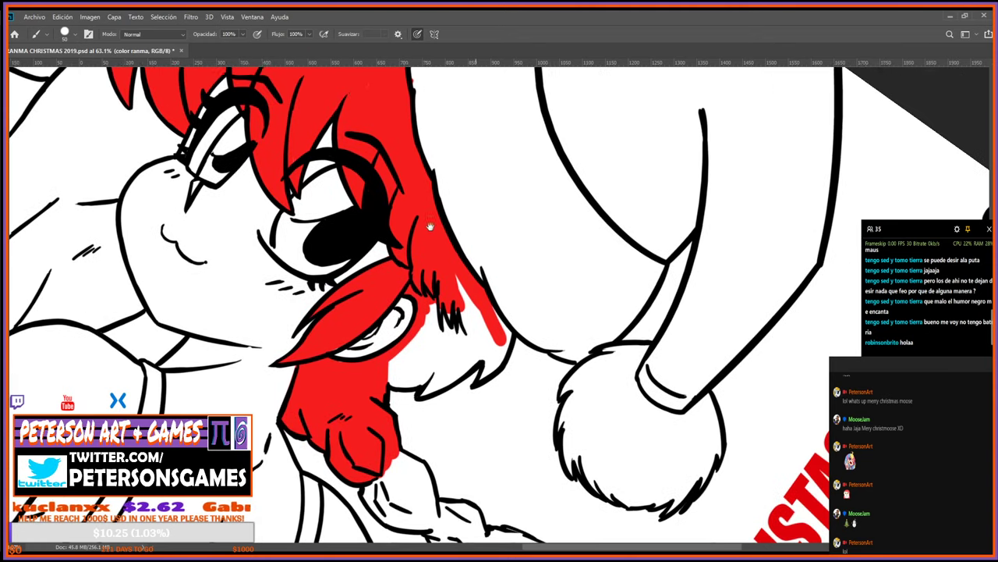
{"action": "mouse_move", "coordinate": [395, 378]}
{"action": "left_mouse_down"}
{"action": "mouse_move", "coordinate": [431, 374]}
{"action": "mouse_move", "coordinate": [440, 362]}
{"action": "mouse_move", "coordinate": [403, 344]}
{"action": "mouse_move", "coordinate": [421, 358]}
{"action": "mouse_move", "coordinate": [442, 328]}
{"action": "mouse_move", "coordinate": [427, 384]}
{"action": "mouse_move", "coordinate": [471, 329]}
{"action": "mouse_move", "coordinate": [485, 357]}
{"action": "mouse_move", "coordinate": [493, 353]}
{"action": "mouse_move", "coordinate": [479, 379]}
{"action": "mouse_move", "coordinate": [502, 344]}
{"action": "left_mouse_up"}
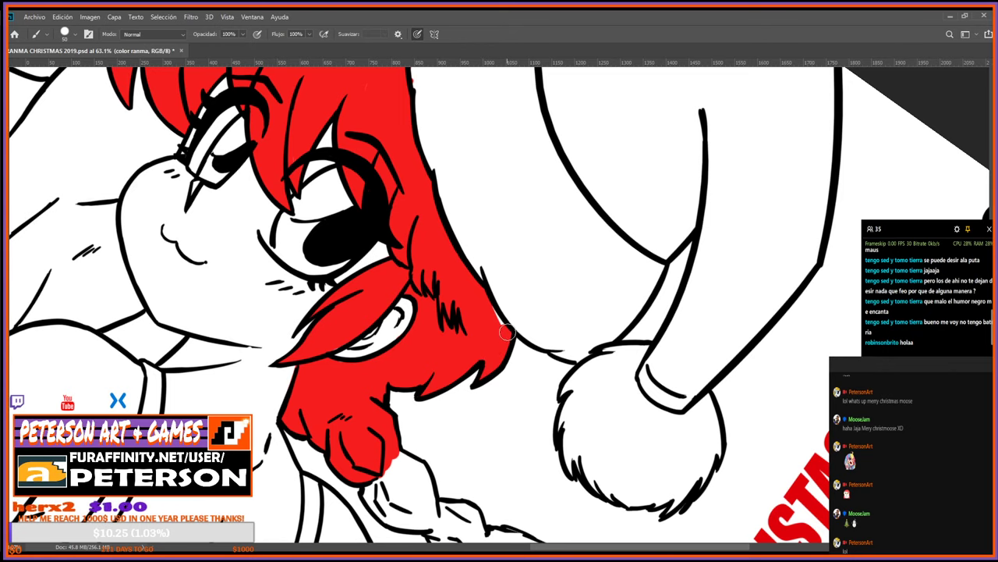
Paint the rest of the girl's braid red, segment by segment, down to the tip of its tail.
{"action": "key", "text": "r"}
{"action": "left_click_drag", "start_coordinate": [506, 446], "coordinate": [575, 414]}
{"action": "left_click_drag", "start_coordinate": [557, 360], "coordinate": [374, 165]}
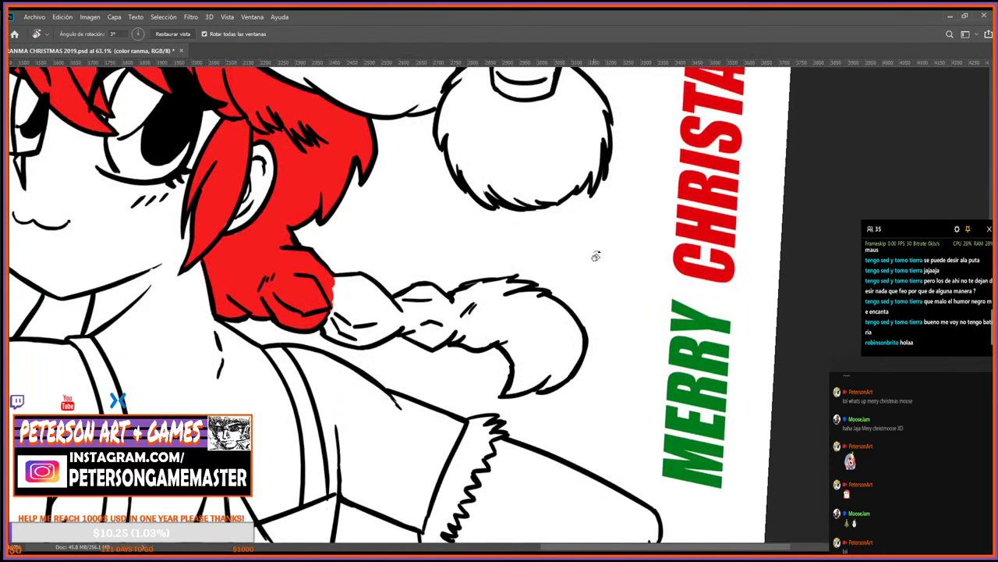
{"action": "left_click_drag", "start_coordinate": [588, 257], "coordinate": [601, 300]}
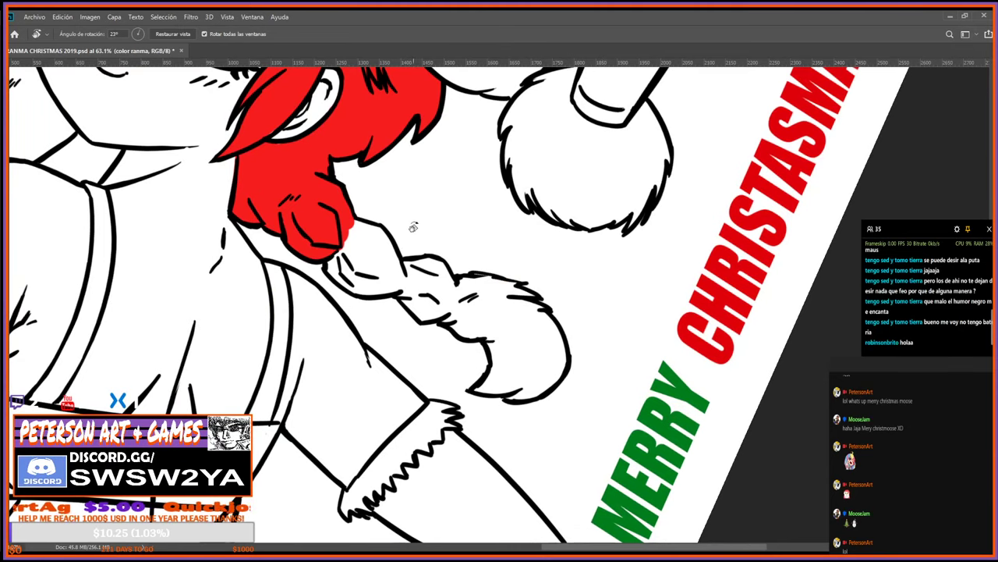
{"action": "key", "text": "Escape"}
{"action": "key", "text": "b"}
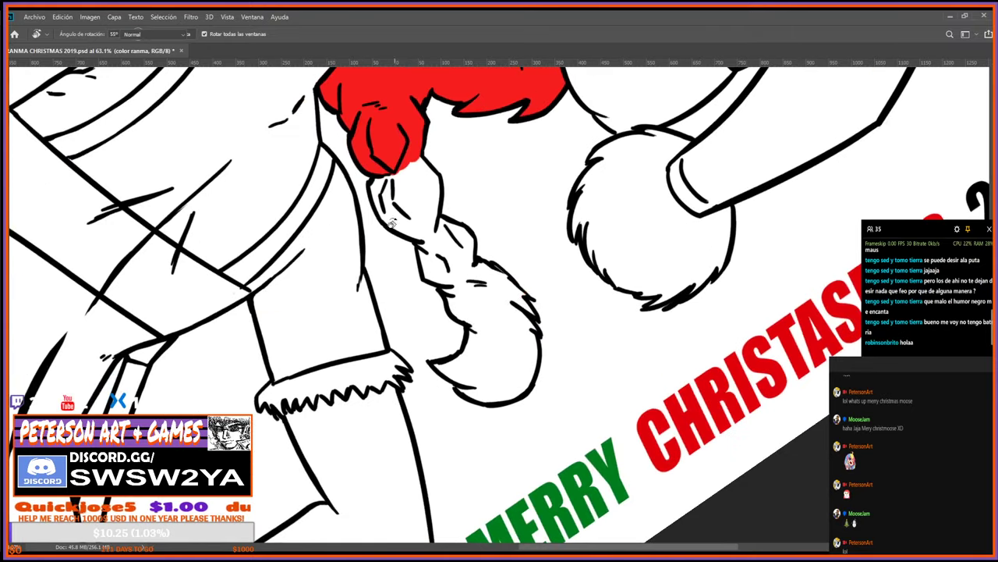
{"action": "mouse_move", "coordinate": [374, 177]}
{"action": "left_mouse_down"}
{"action": "mouse_move", "coordinate": [390, 222]}
{"action": "mouse_move", "coordinate": [406, 228]}
{"action": "mouse_move", "coordinate": [390, 189]}
{"action": "mouse_move", "coordinate": [408, 216]}
{"action": "mouse_move", "coordinate": [421, 195]}
{"action": "mouse_move", "coordinate": [431, 209]}
{"action": "mouse_move", "coordinate": [428, 182]}
{"action": "left_mouse_up"}
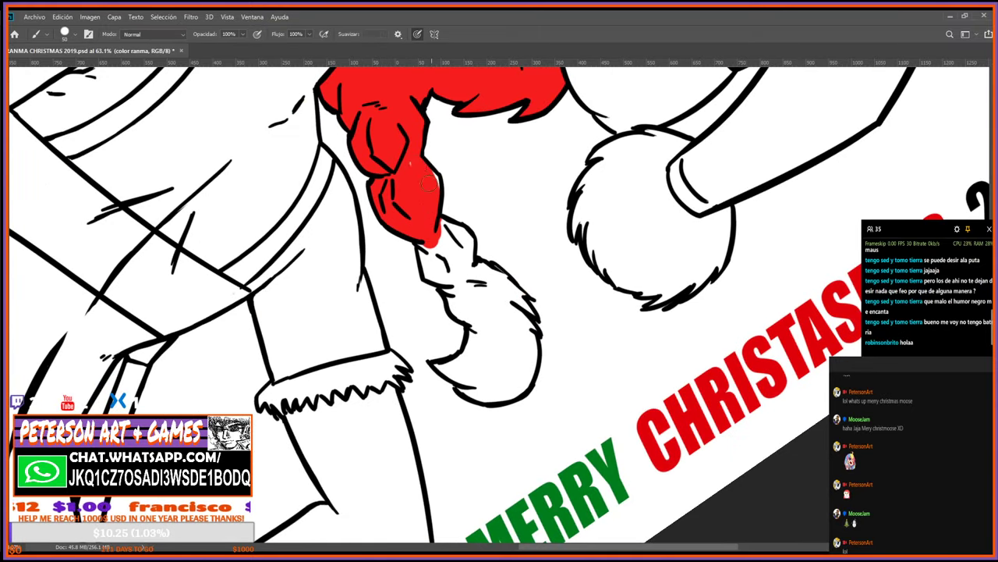
{"action": "mouse_move", "coordinate": [422, 245]}
{"action": "left_mouse_down"}
{"action": "mouse_move", "coordinate": [426, 273]}
{"action": "mouse_move", "coordinate": [453, 281]}
{"action": "mouse_move", "coordinate": [460, 250]}
{"action": "mouse_move", "coordinate": [443, 230]}
{"action": "mouse_move", "coordinate": [448, 222]}
{"action": "mouse_move", "coordinate": [468, 248]}
{"action": "left_mouse_up"}
{"action": "mouse_move", "coordinate": [446, 285]}
{"action": "left_mouse_down"}
{"action": "mouse_move", "coordinate": [457, 311]}
{"action": "mouse_move", "coordinate": [489, 297]}
{"action": "mouse_move", "coordinate": [491, 331]}
{"action": "mouse_move", "coordinate": [481, 272]}
{"action": "mouse_move", "coordinate": [511, 293]}
{"action": "mouse_move", "coordinate": [551, 269]}
{"action": "mouse_move", "coordinate": [491, 206]}
{"action": "mouse_move", "coordinate": [465, 221]}
{"action": "mouse_move", "coordinate": [474, 266]}
{"action": "mouse_move", "coordinate": [540, 234]}
{"action": "mouse_move", "coordinate": [527, 227]}
{"action": "left_mouse_up"}
{"action": "key", "text": "r"}
{"action": "key", "text": "e"}
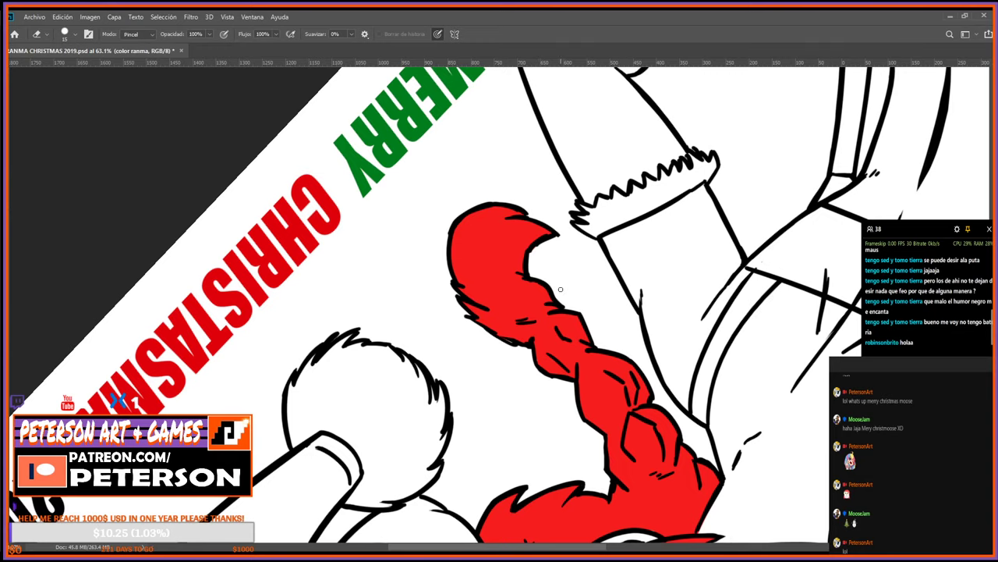
Inspect the girl's coloured hair and braid, and her face outlines on the "linea ranma" layer.
{"action": "key", "text": "r"}
{"action": "left_click_drag", "start_coordinate": [678, 281], "coordinate": [468, 389]}
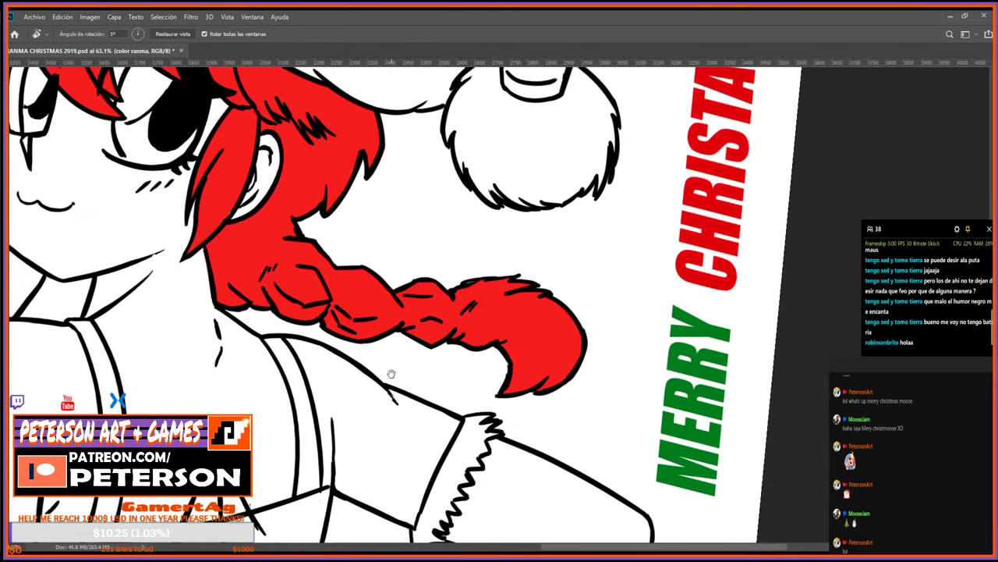
{"action": "left_click_drag", "start_coordinate": [234, 283], "coordinate": [538, 355]}
{"action": "key", "text": "e"}
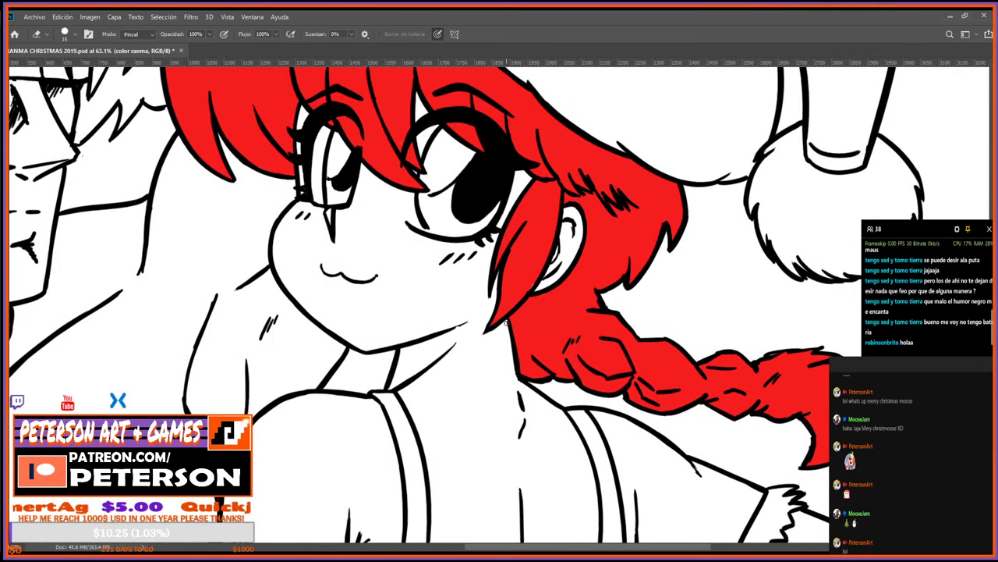
{"action": "mouse_move", "coordinate": [394, 226]}
{"action": "left_mouse_down"}
{"action": "mouse_move", "coordinate": [440, 344]}
{"action": "mouse_move", "coordinate": [447, 286]}
{"action": "mouse_move", "coordinate": [616, 460]}
{"action": "left_mouse_up"}
{"action": "key", "text": "r"}
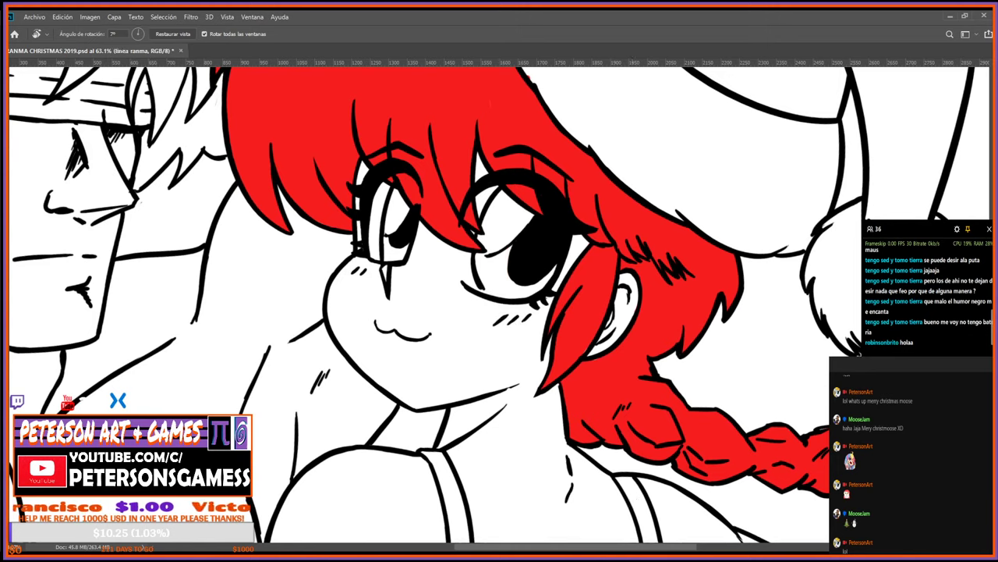
{"action": "key", "text": "b"}
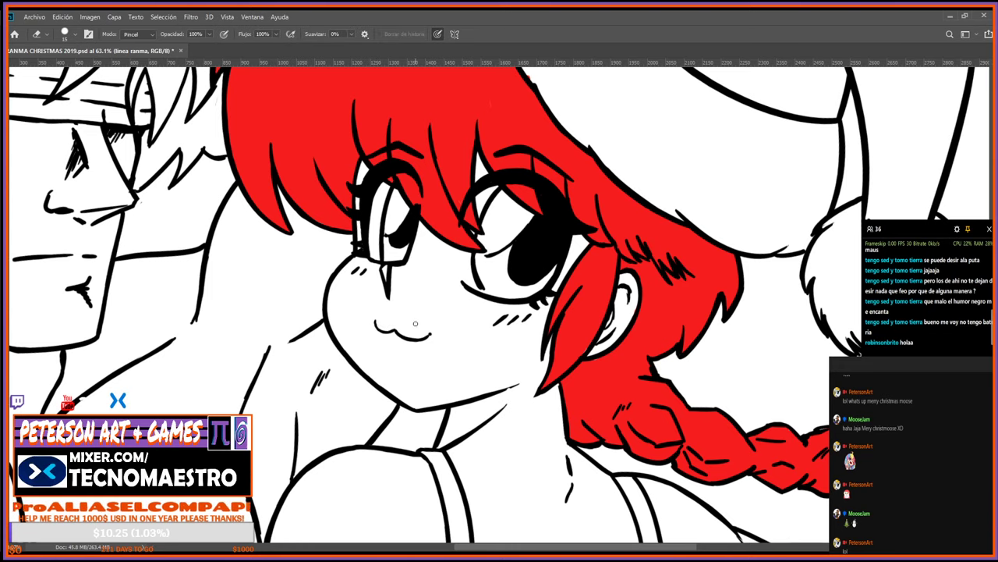
{"action": "key", "text": "e"}
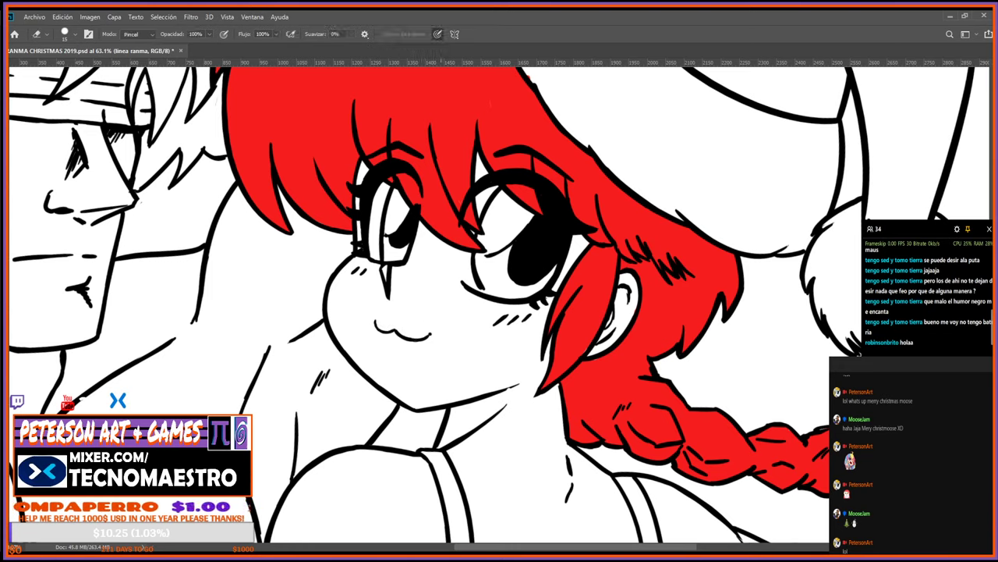
{"action": "key", "text": "r"}
{"action": "mouse_move", "coordinate": [441, 327]}
{"action": "left_mouse_down"}
{"action": "mouse_move", "coordinate": [438, 261]}
{"action": "mouse_move", "coordinate": [556, 337]}
{"action": "left_mouse_up"}
{"action": "key", "text": "b"}
{"action": "key", "text": "e"}
{"action": "key", "text": "r"}
{"action": "key", "text": "b"}
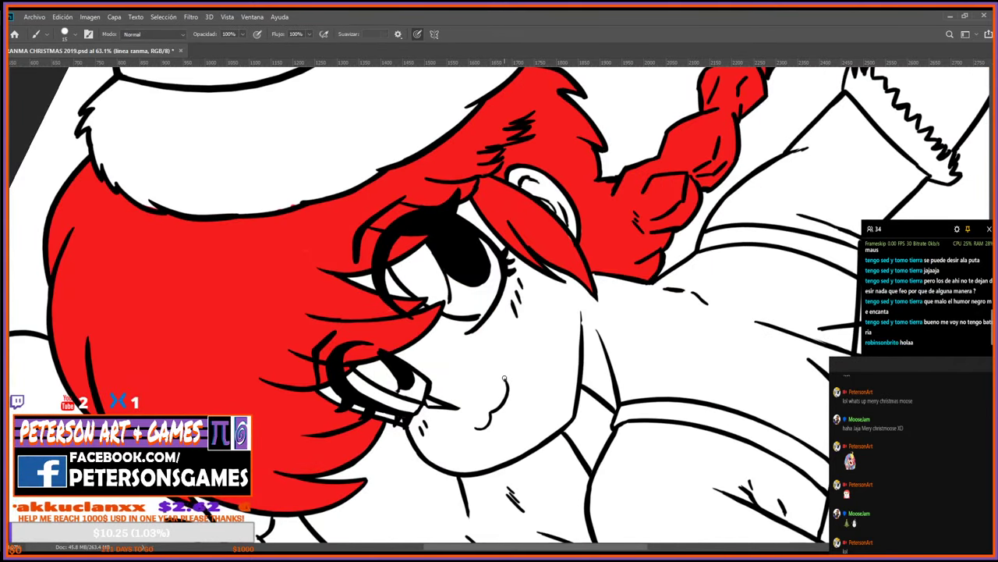
{"action": "key", "text": "r"}
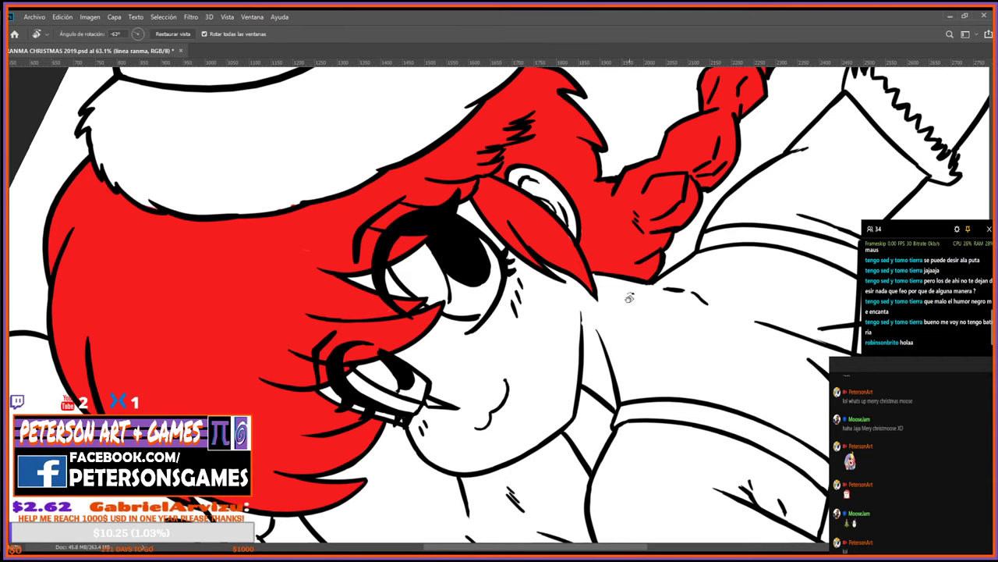
{"action": "mouse_move", "coordinate": [503, 362]}
{"action": "left_mouse_down"}
{"action": "mouse_move", "coordinate": [530, 369]}
{"action": "mouse_move", "coordinate": [661, 527]}
{"action": "mouse_move", "coordinate": [635, 360]}
{"action": "mouse_move", "coordinate": [614, 401]}
{"action": "left_mouse_up"}
On the "color ranma" layer, paint a light peach skin tone along the outer edge of the girl's cheek with a size 40 brush.
{"action": "key", "text": "alt+["}
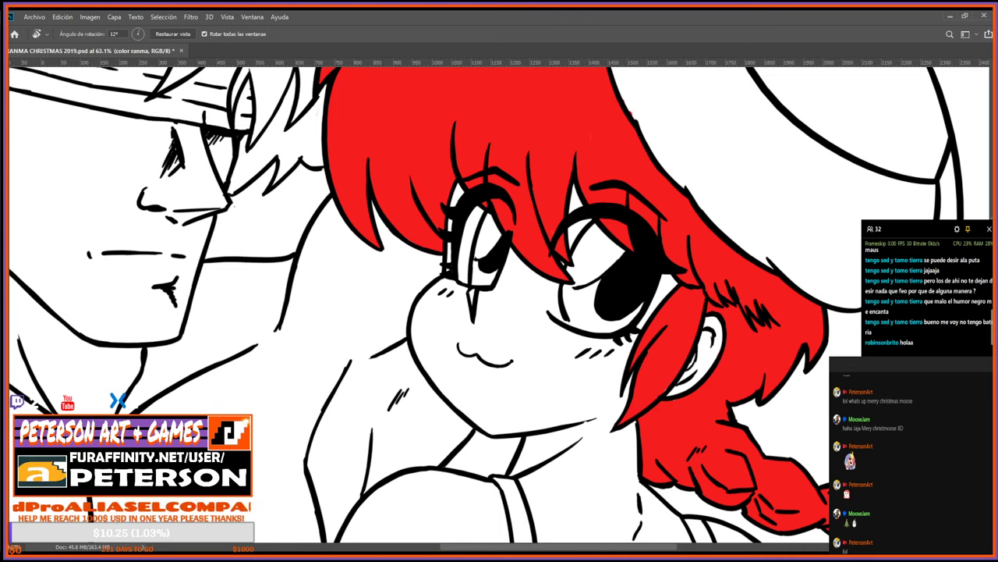
{"action": "key", "text": "b"}
{"action": "left_click_drag", "start_coordinate": [437, 307], "coordinate": [433, 365]}
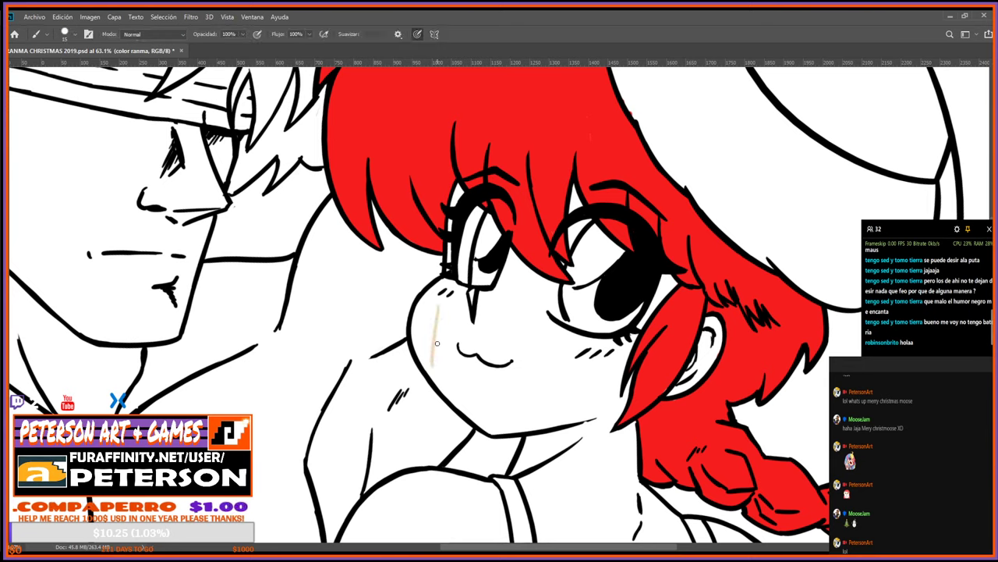
{"action": "mouse_move", "coordinate": [445, 293]}
{"action": "left_mouse_down"}
{"action": "mouse_move", "coordinate": [430, 381]}
{"action": "mouse_move", "coordinate": [446, 370]}
{"action": "left_mouse_up"}
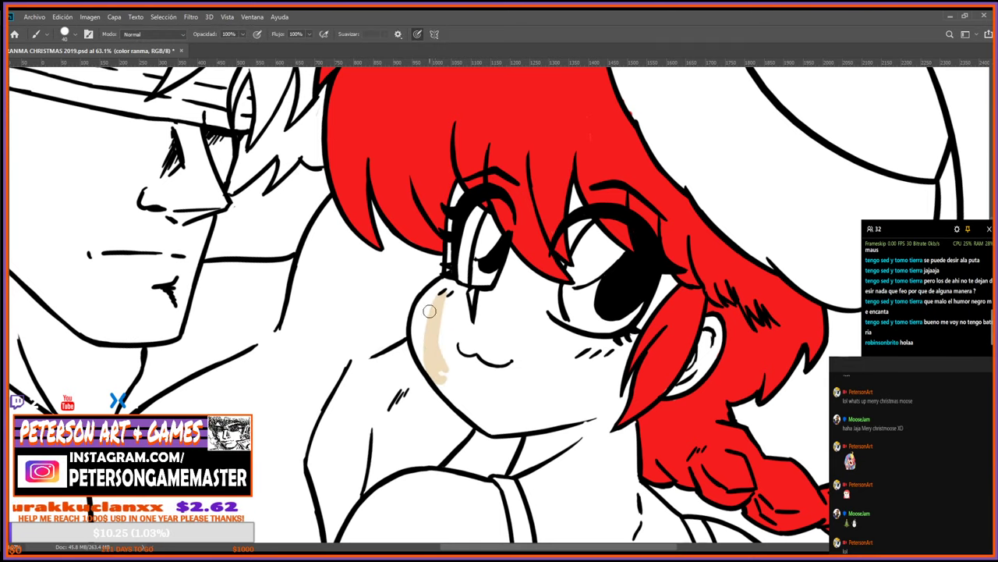
{"action": "left_click_drag", "start_coordinate": [441, 290], "coordinate": [451, 376]}
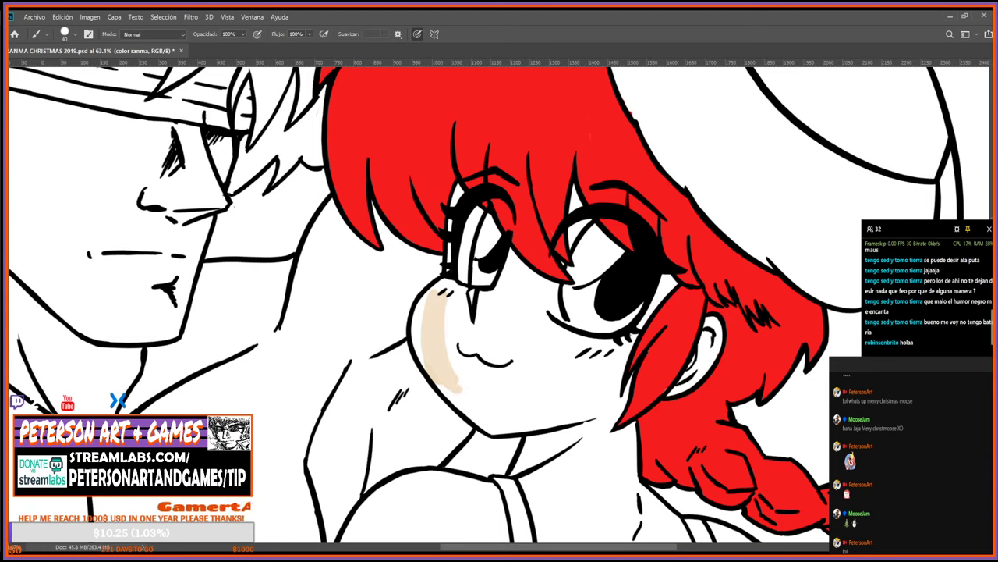
{"action": "left_click_drag", "start_coordinate": [446, 316], "coordinate": [463, 399]}
{"action": "mouse_move", "coordinate": [446, 304]}
{"action": "left_mouse_down"}
{"action": "mouse_move", "coordinate": [427, 366]}
{"action": "mouse_move", "coordinate": [422, 344]}
{"action": "left_mouse_up"}
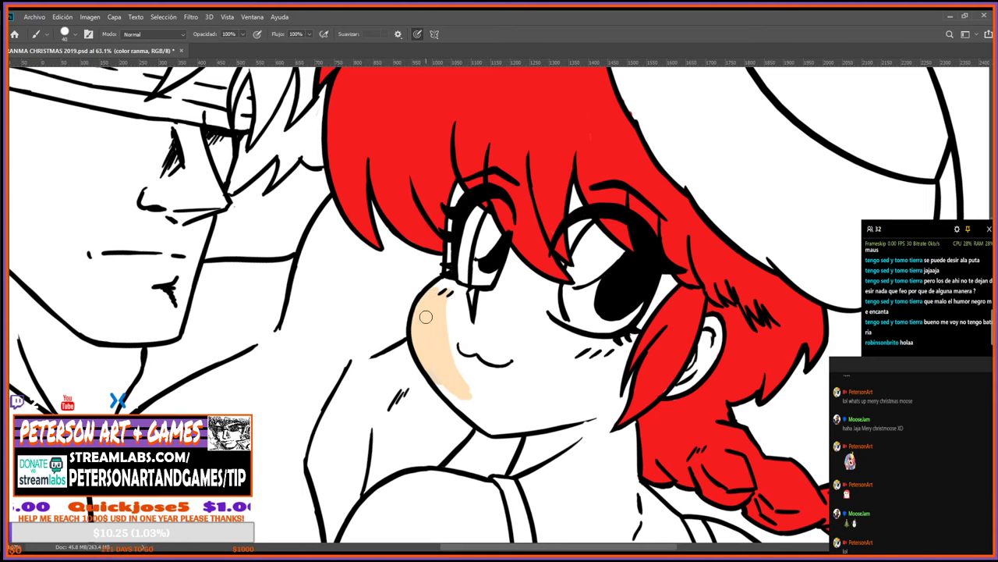
Paint peach skin along the girl's jaw to the chin and across her mouth and lower cheek with a size 40 brush.
{"action": "left_click_drag", "start_coordinate": [441, 385], "coordinate": [494, 423]}
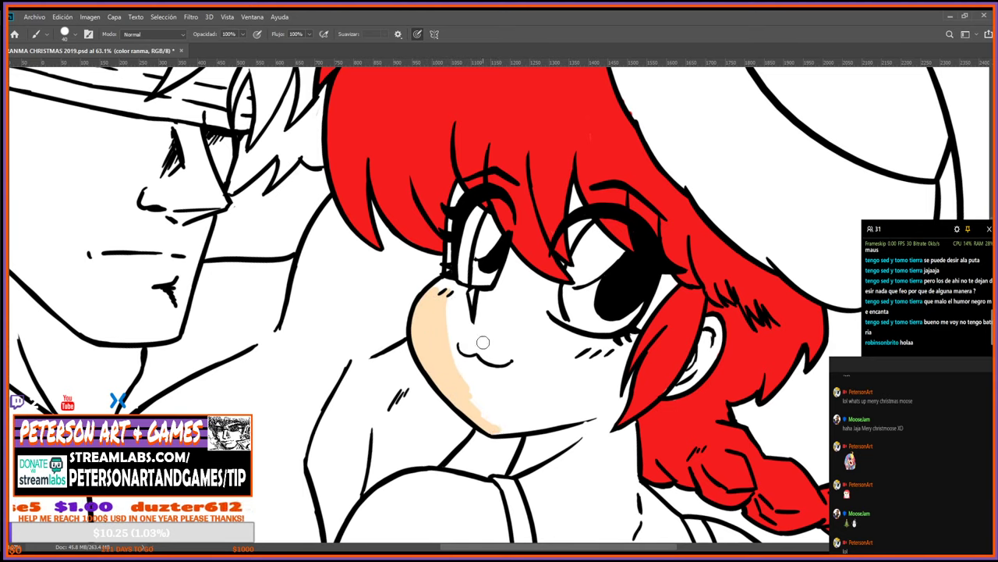
{"action": "key", "text": "r"}
{"action": "left_click_drag", "start_coordinate": [479, 368], "coordinate": [548, 459]}
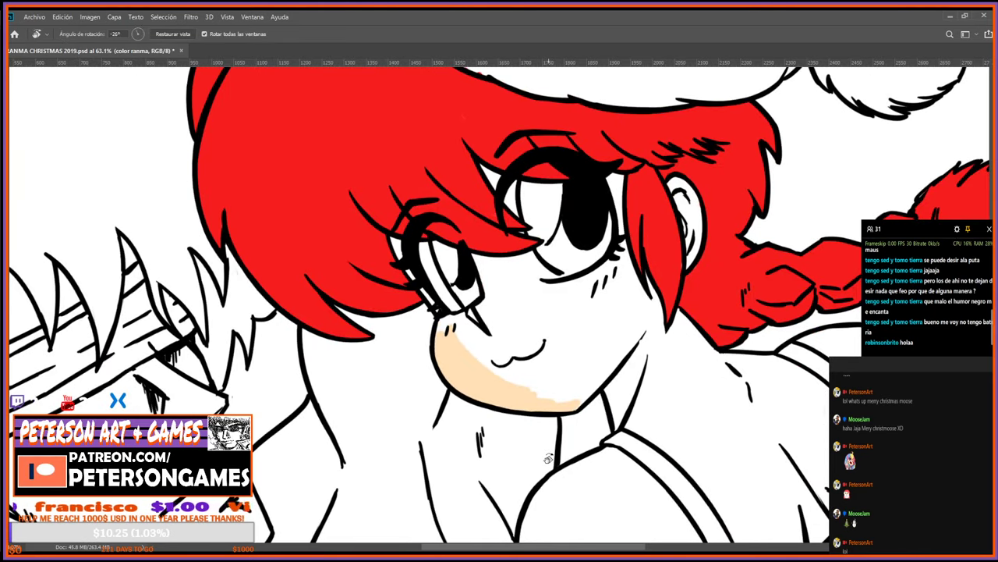
{"action": "key", "text": "b"}
{"action": "mouse_move", "coordinate": [530, 340]}
{"action": "left_mouse_down"}
{"action": "mouse_move", "coordinate": [493, 371]}
{"action": "mouse_move", "coordinate": [580, 344]}
{"action": "mouse_move", "coordinate": [521, 392]}
{"action": "mouse_move", "coordinate": [595, 347]}
{"action": "mouse_move", "coordinate": [551, 393]}
{"action": "mouse_move", "coordinate": [611, 352]}
{"action": "left_mouse_up"}
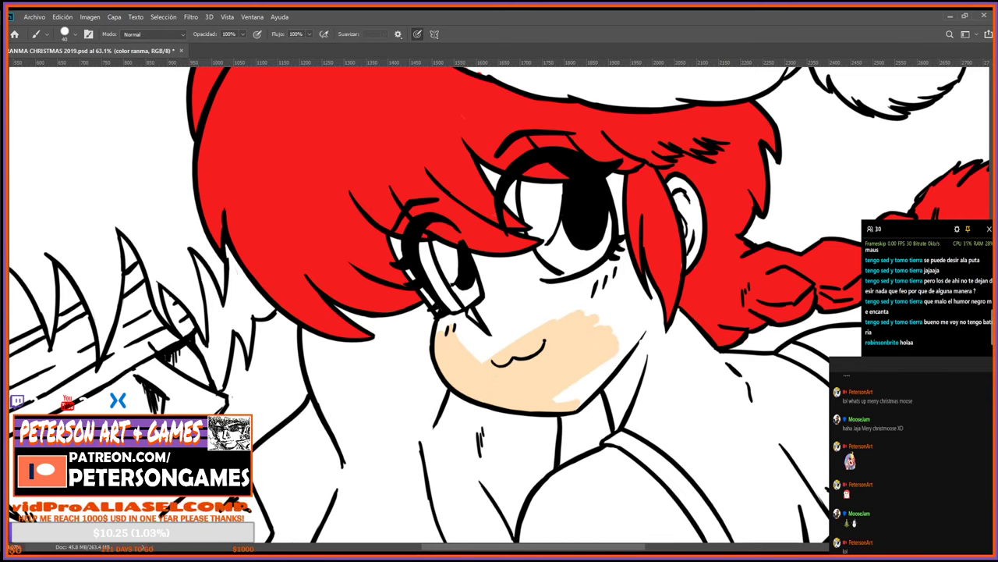
Try a pinker tone on the lower cheek, cover it with peach again, and extend the peach at the chin.
{"action": "mouse_move", "coordinate": [545, 355]}
{"action": "left_mouse_down"}
{"action": "mouse_move", "coordinate": [533, 378]}
{"action": "mouse_move", "coordinate": [606, 339]}
{"action": "mouse_move", "coordinate": [550, 389]}
{"action": "mouse_move", "coordinate": [616, 342]}
{"action": "left_mouse_up"}
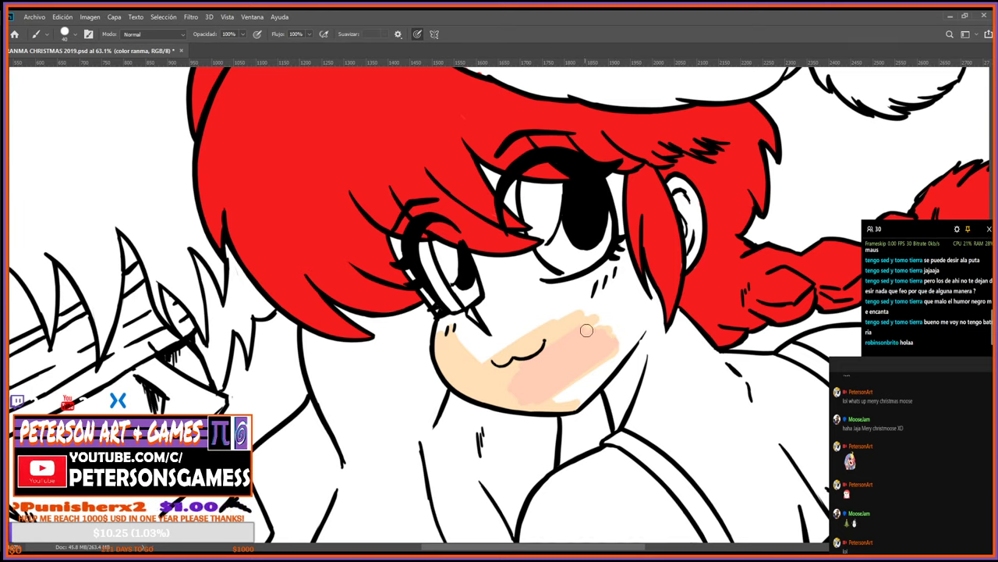
{"action": "mouse_move", "coordinate": [587, 330]}
{"action": "left_mouse_down"}
{"action": "mouse_move", "coordinate": [506, 396]}
{"action": "mouse_move", "coordinate": [608, 347]}
{"action": "mouse_move", "coordinate": [542, 394]}
{"action": "left_mouse_up"}
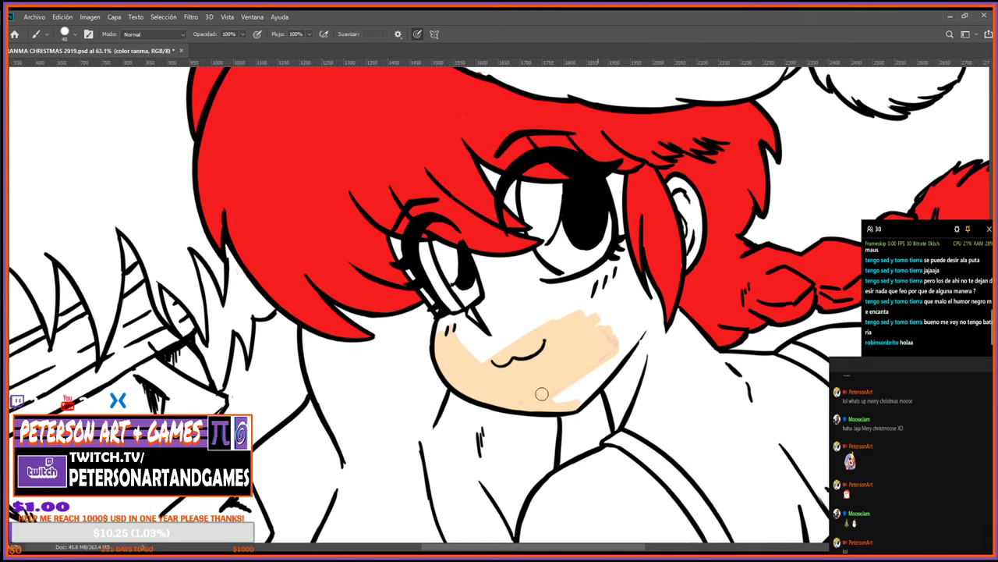
{"action": "key", "text": "r"}
{"action": "left_click_drag", "start_coordinate": [709, 359], "coordinate": [624, 468]}
{"action": "key", "text": "b"}
{"action": "left_click_drag", "start_coordinate": [445, 317], "coordinate": [461, 336]}
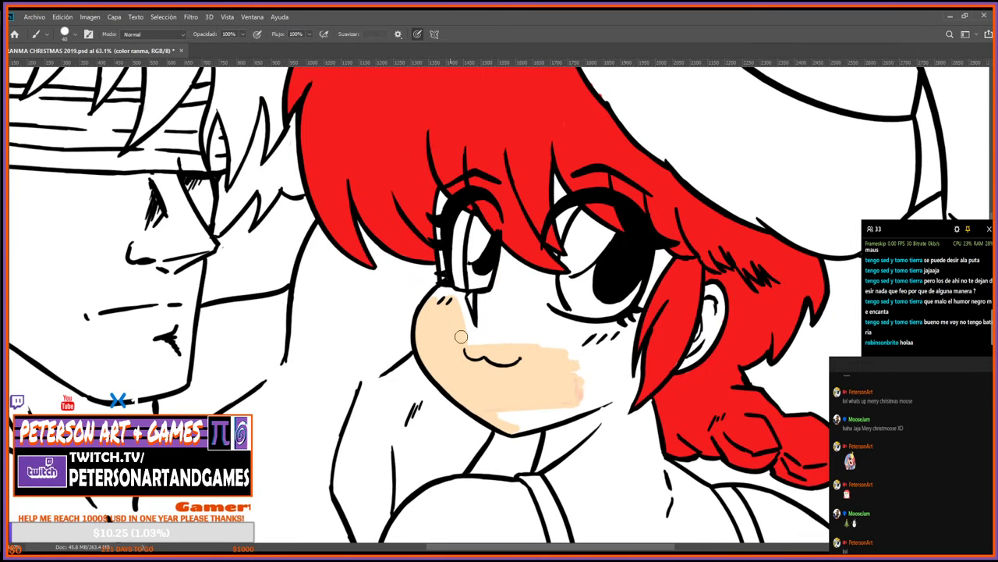
{"action": "left_click_drag", "start_coordinate": [505, 418], "coordinate": [515, 422]}
{"action": "key", "text": "r"}
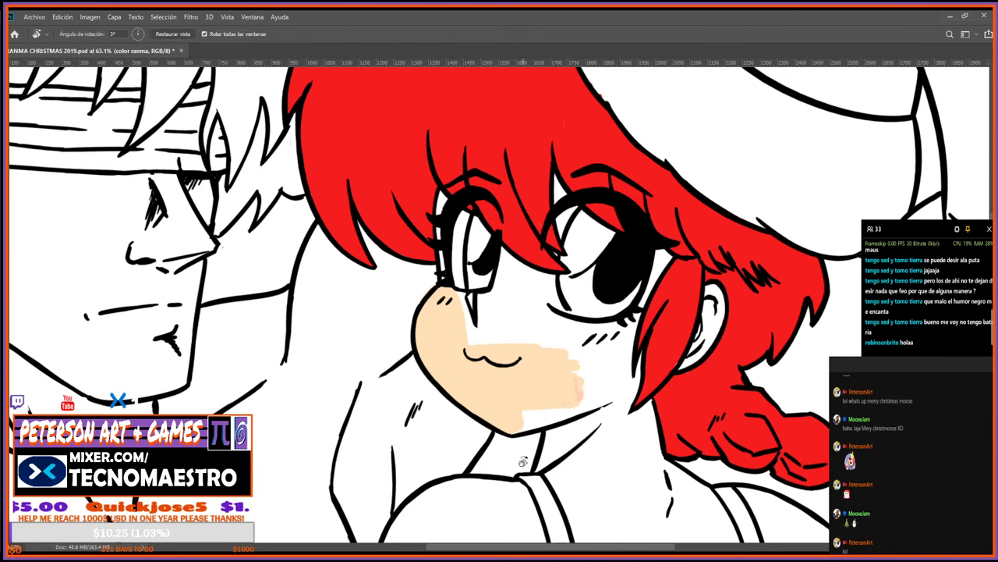
{"action": "left_click_drag", "start_coordinate": [510, 474], "coordinate": [527, 489]}
{"action": "key", "text": "b"}
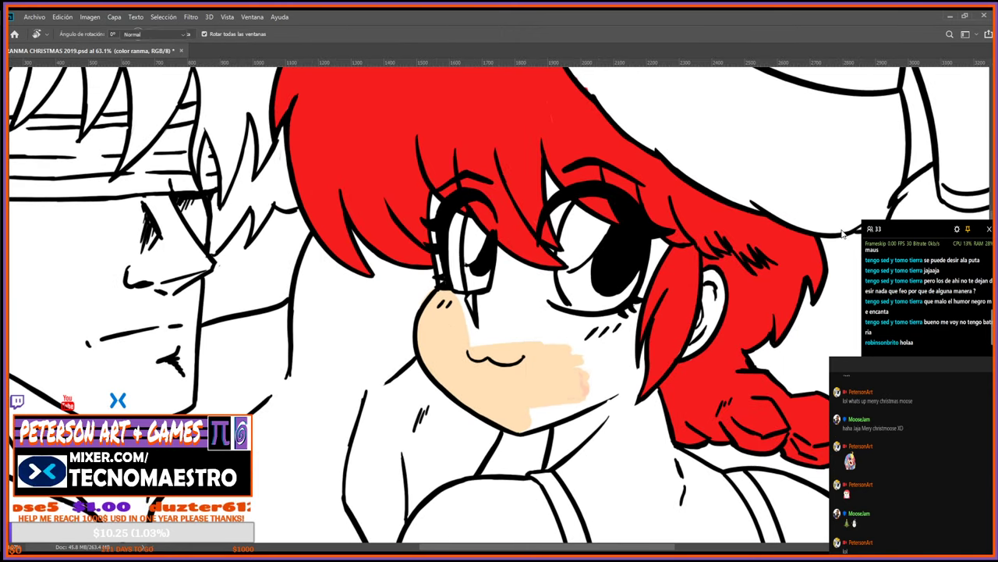
Repaint the girl's face in a lighter peach, covering the cheek, nose, mouth area, chin and jaw.
{"action": "left_click_drag", "start_coordinate": [529, 319], "coordinate": [479, 390]}
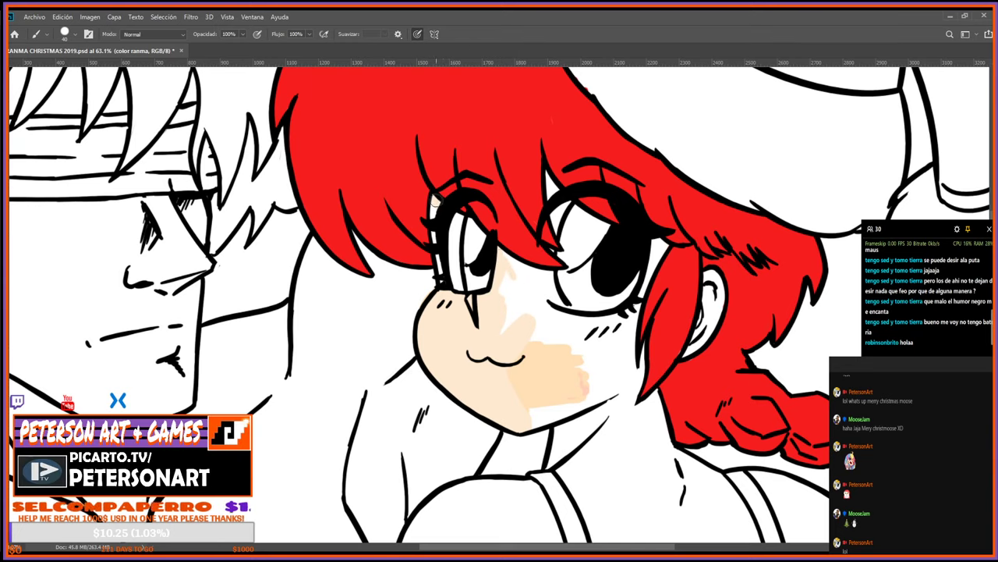
{"action": "left_click", "coordinate": [428, 252], "text": "alt"}
{"action": "left_click", "coordinate": [442, 335], "text": "alt"}
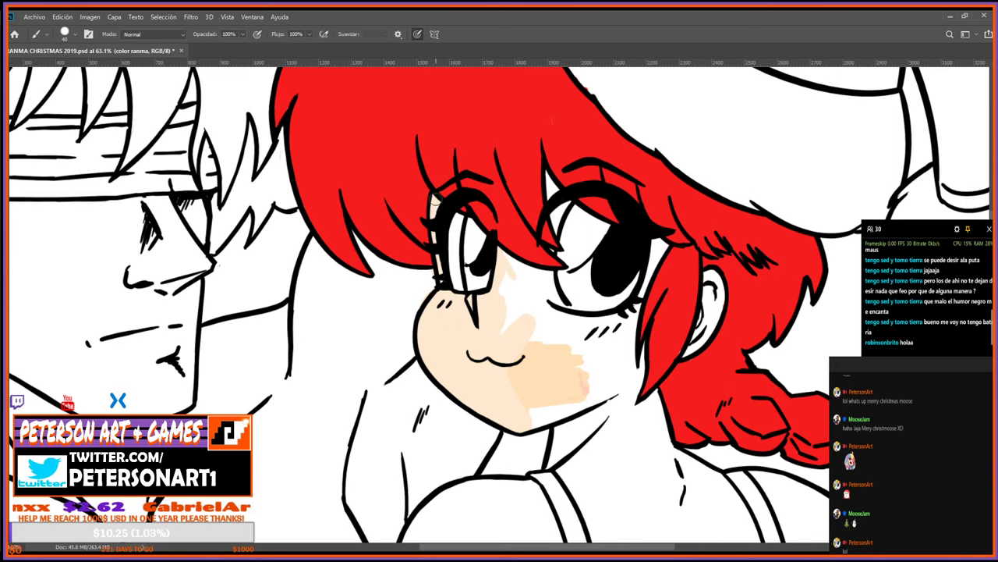
{"action": "key", "text": "r"}
{"action": "left_click_drag", "start_coordinate": [548, 313], "coordinate": [503, 384]}
{"action": "key", "text": "b"}
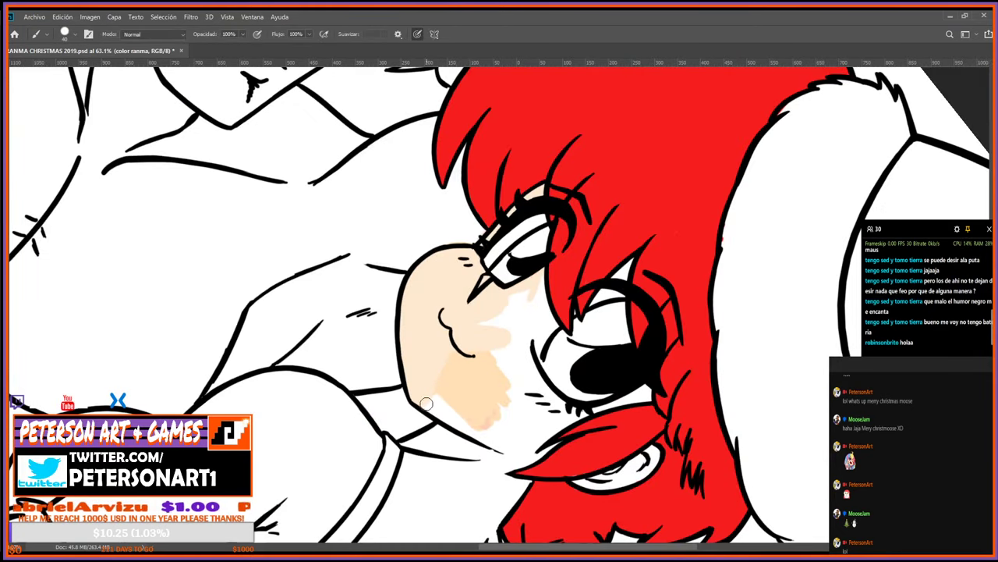
{"action": "left_click_drag", "start_coordinate": [425, 404], "coordinate": [488, 435]}
{"action": "mouse_move", "coordinate": [460, 383]}
{"action": "left_mouse_down"}
{"action": "mouse_move", "coordinate": [440, 334]}
{"action": "mouse_move", "coordinate": [457, 344]}
{"action": "mouse_move", "coordinate": [501, 432]}
{"action": "mouse_move", "coordinate": [512, 405]}
{"action": "mouse_move", "coordinate": [498, 318]}
{"action": "mouse_move", "coordinate": [514, 394]}
{"action": "mouse_move", "coordinate": [511, 312]}
{"action": "mouse_move", "coordinate": [527, 369]}
{"action": "mouse_move", "coordinate": [514, 303]}
{"action": "mouse_move", "coordinate": [524, 338]}
{"action": "mouse_move", "coordinate": [521, 288]}
{"action": "mouse_move", "coordinate": [529, 310]}
{"action": "mouse_move", "coordinate": [531, 295]}
{"action": "mouse_move", "coordinate": [540, 328]}
{"action": "left_mouse_up"}
Paint the light peach skin beneath and beside the girl's larger eye and along the side hair lock, using a size 30 brush.
{"action": "key", "text": "r"}
{"action": "left_click_drag", "start_coordinate": [575, 429], "coordinate": [575, 429]}
{"action": "key", "text": "Escape"}
{"action": "key", "text": "b"}
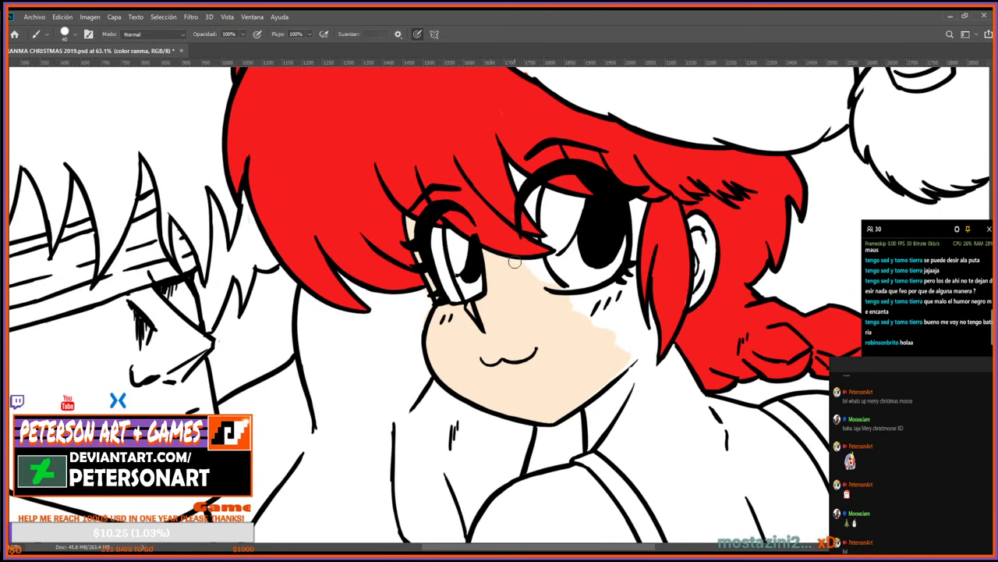
{"action": "key", "text": "r"}
{"action": "left_click_drag", "start_coordinate": [678, 290], "coordinate": [697, 301]}
{"action": "key", "text": "b"}
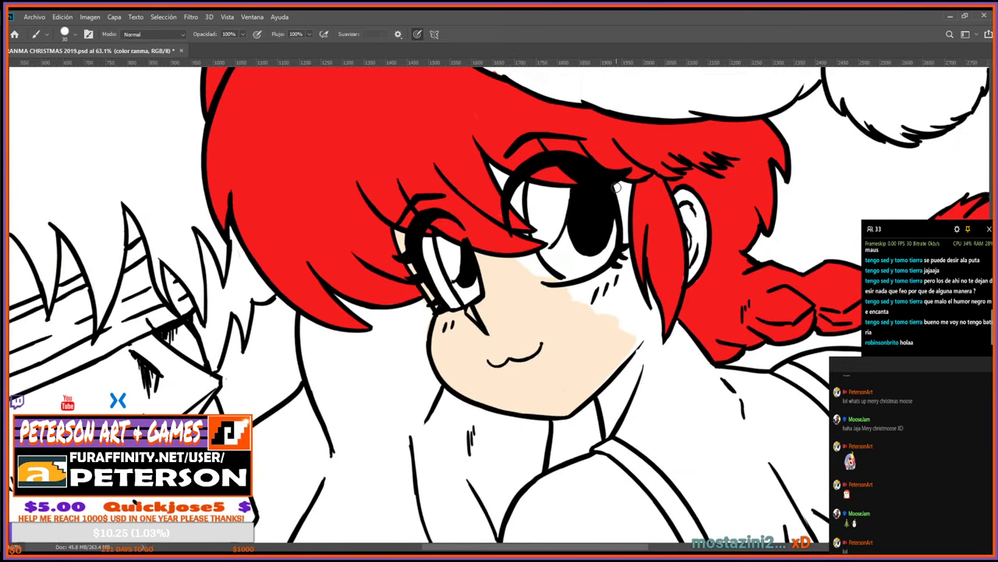
{"action": "left_click_drag", "start_coordinate": [617, 187], "coordinate": [626, 227]}
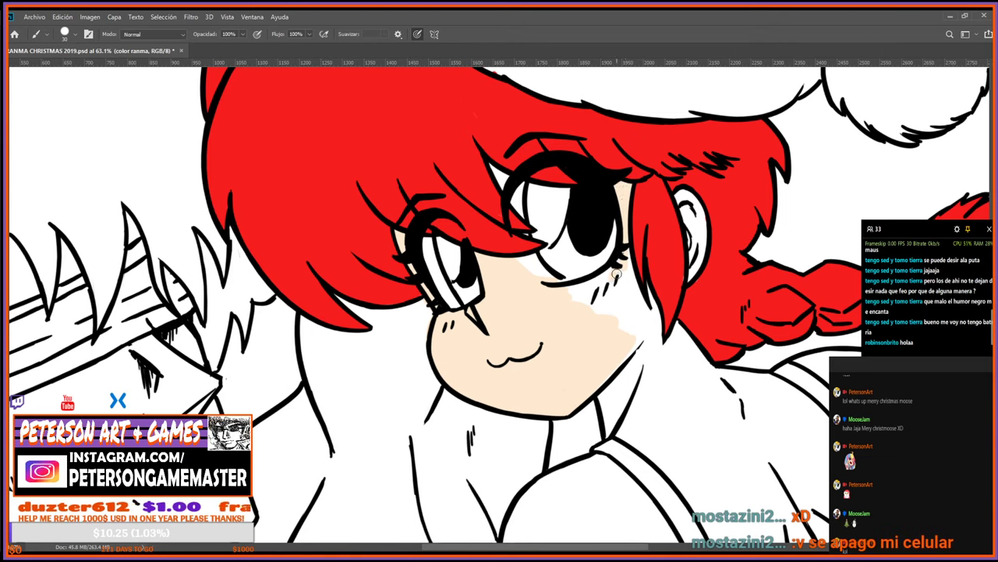
{"action": "mouse_move", "coordinate": [611, 270]}
{"action": "left_mouse_down"}
{"action": "mouse_move", "coordinate": [573, 289]}
{"action": "mouse_move", "coordinate": [612, 297]}
{"action": "mouse_move", "coordinate": [636, 343]}
{"action": "left_mouse_up"}
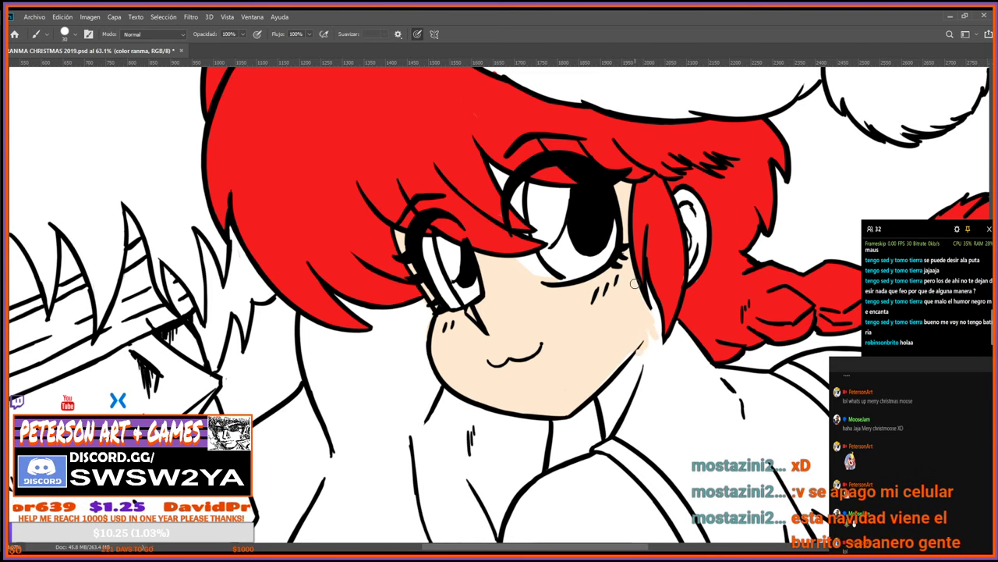
{"action": "left_click_drag", "start_coordinate": [648, 285], "coordinate": [663, 398]}
Paint a light peach border inside the neck, the dress straps and the upper edge of the dress across her back.
{"action": "key", "text": "r"}
{"action": "key", "text": "space"}
{"action": "left_click_drag", "start_coordinate": [573, 385], "coordinate": [546, 250]}
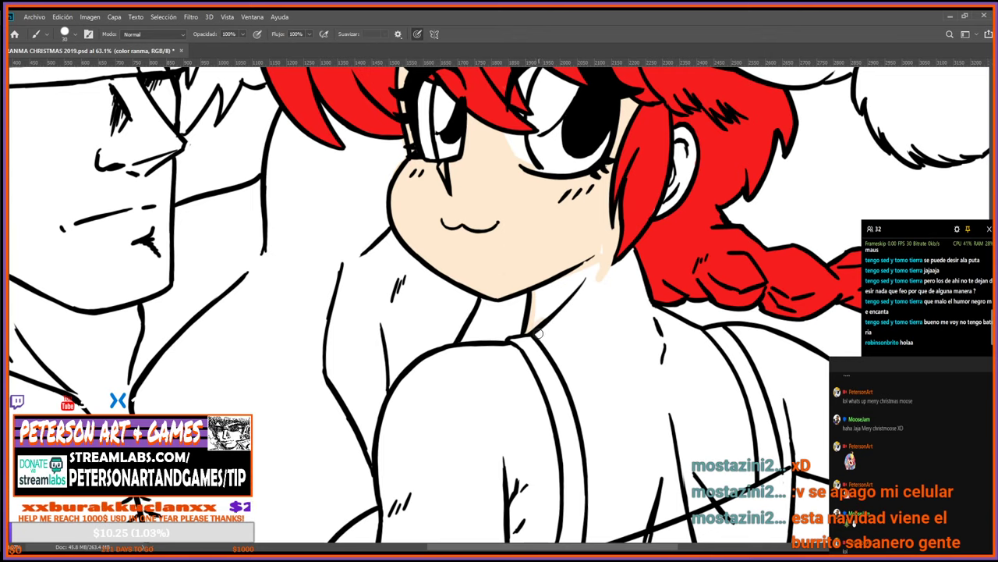
{"action": "left_click_drag", "start_coordinate": [535, 332], "coordinate": [590, 433]}
{"action": "scroll", "coordinate": [586, 357], "scroll_direction": "down", "scroll_amount": 3}
{"action": "mouse_move", "coordinate": [535, 254]}
{"action": "left_mouse_down"}
{"action": "mouse_move", "coordinate": [559, 389]}
{"action": "mouse_move", "coordinate": [546, 401]}
{"action": "mouse_move", "coordinate": [675, 327]}
{"action": "mouse_move", "coordinate": [563, 396]}
{"action": "mouse_move", "coordinate": [719, 323]}
{"action": "left_mouse_up"}
{"action": "mouse_move", "coordinate": [616, 159]}
{"action": "left_mouse_down"}
{"action": "mouse_move", "coordinate": [665, 199]}
{"action": "mouse_move", "coordinate": [714, 324]}
{"action": "left_mouse_up"}
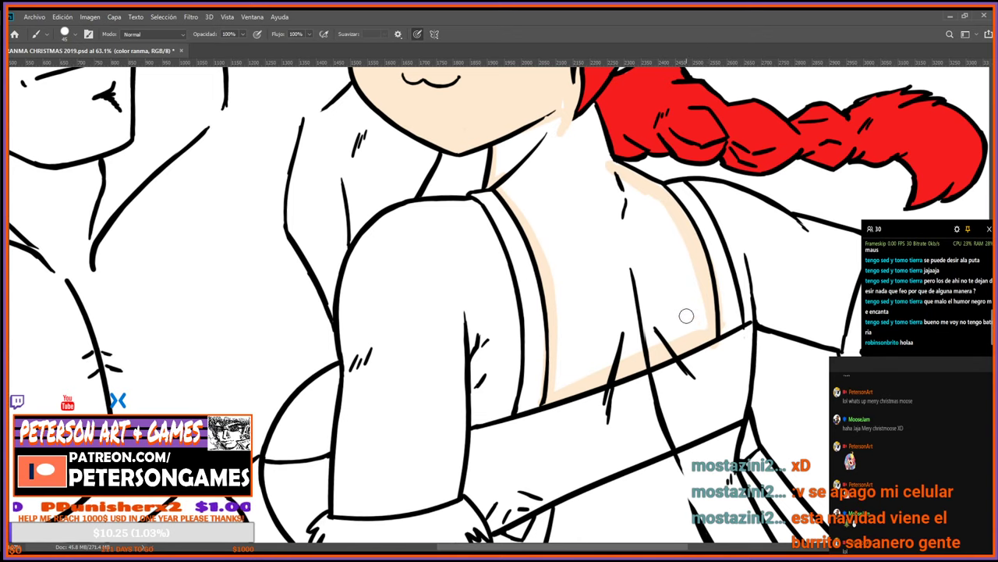
Fill the bordered neck and bare back with the light peach skin tone using the Paint Bucket.
{"action": "scroll", "coordinate": [686, 314], "scroll_direction": "up", "scroll_amount": 5}
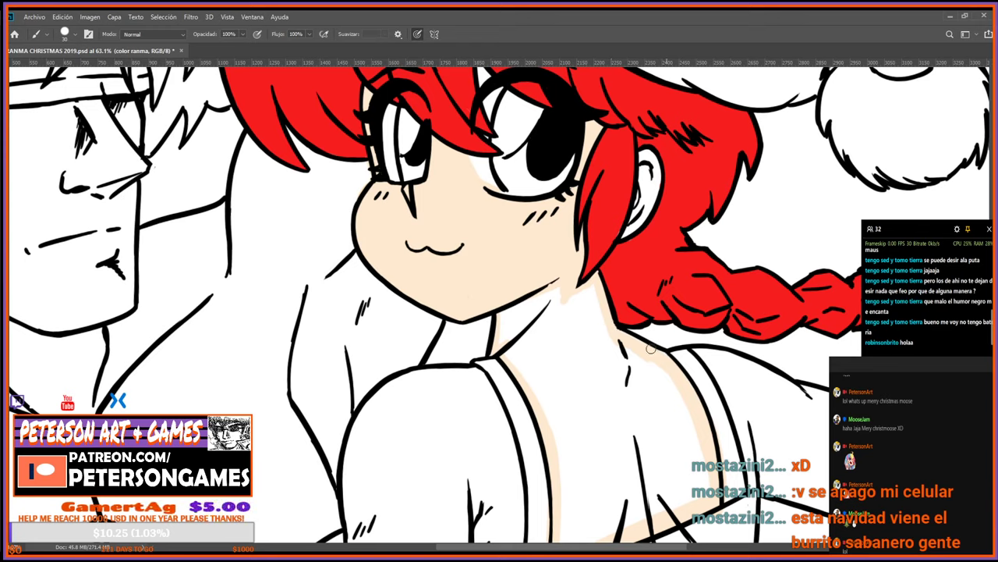
{"action": "key", "text": "g"}
{"action": "left_click", "coordinate": [519, 322]}
{"action": "key", "text": "b"}
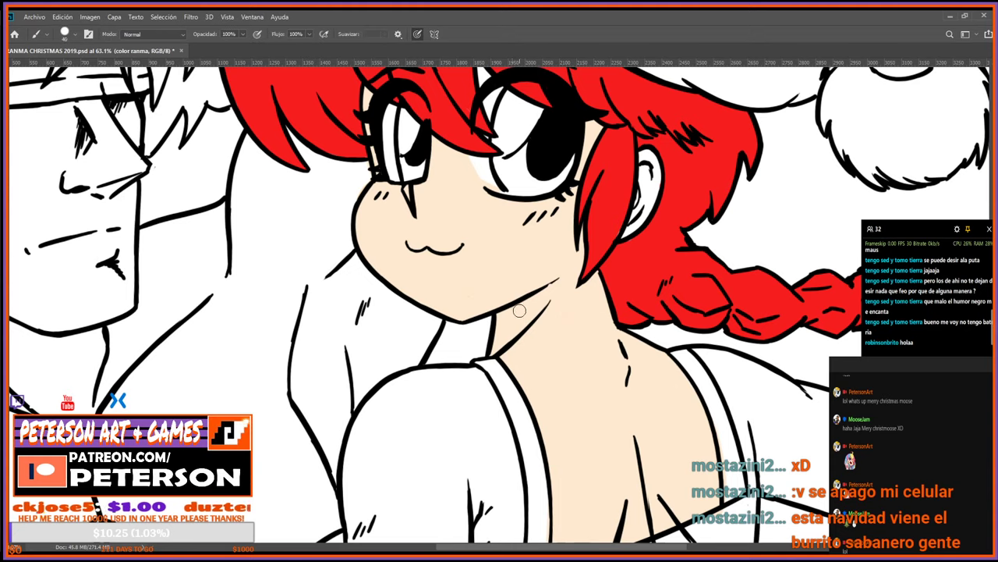
Fill the "Capa 2" layer beneath the artwork with dark grey using the Paint Bucket.
{"action": "key", "text": "ctrl+0"}
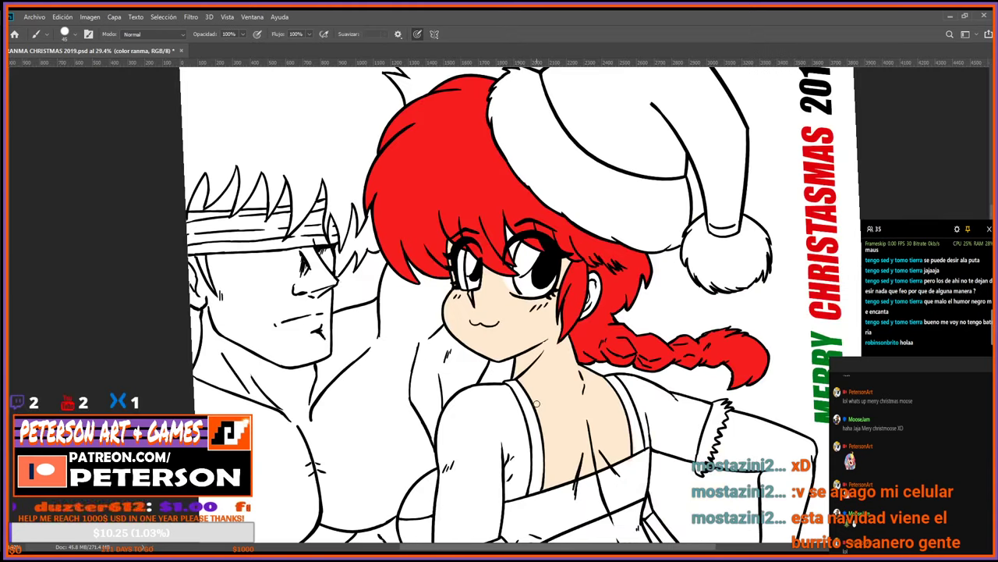
{"action": "key", "text": "alt+["}
{"action": "key", "text": "alt+["}
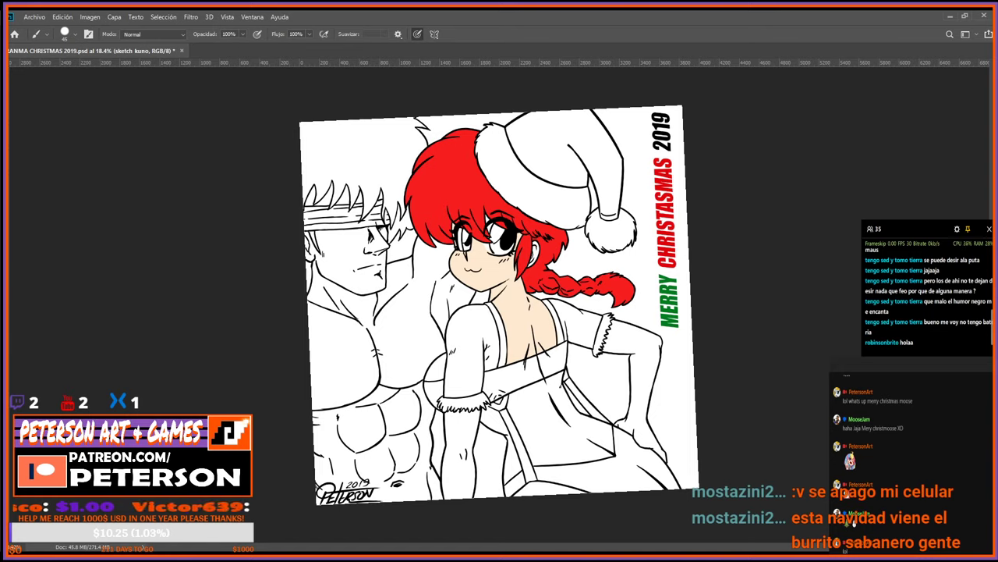
{"action": "key", "text": "alt+bracketleft"}
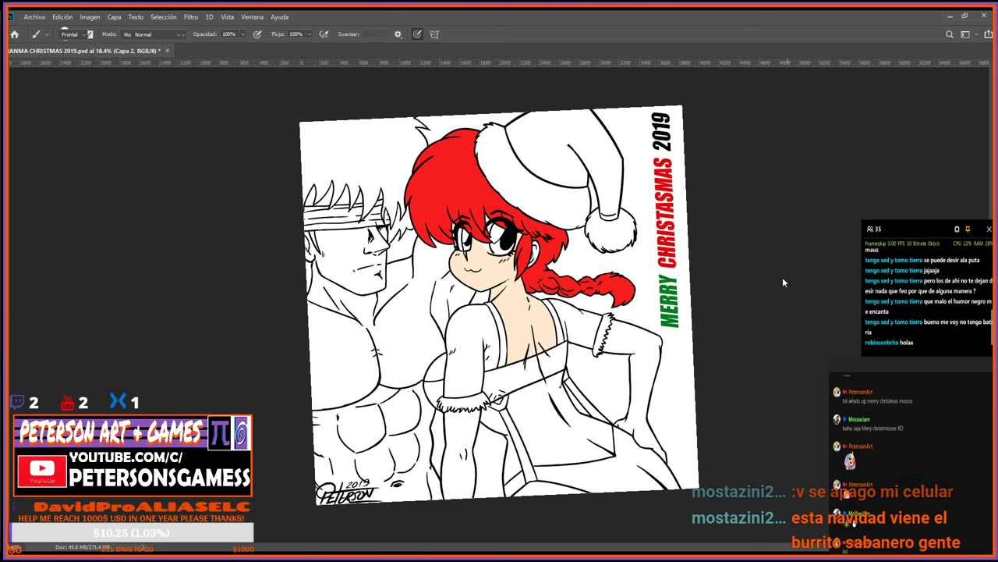
{"action": "key", "text": "g"}
{"action": "left_click", "coordinate": [650, 275]}
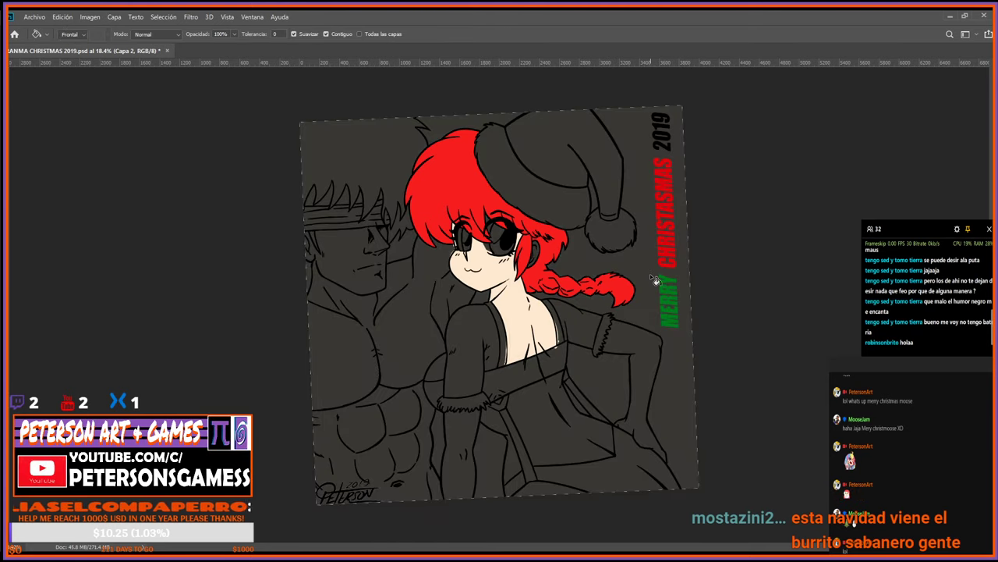
On the "color ranma" layer, erase the stray peach spilling outside the girl's cheek outline below the eye.
{"action": "scroll", "coordinate": [653, 279], "scroll_direction": "up", "scroll_amount": 5}
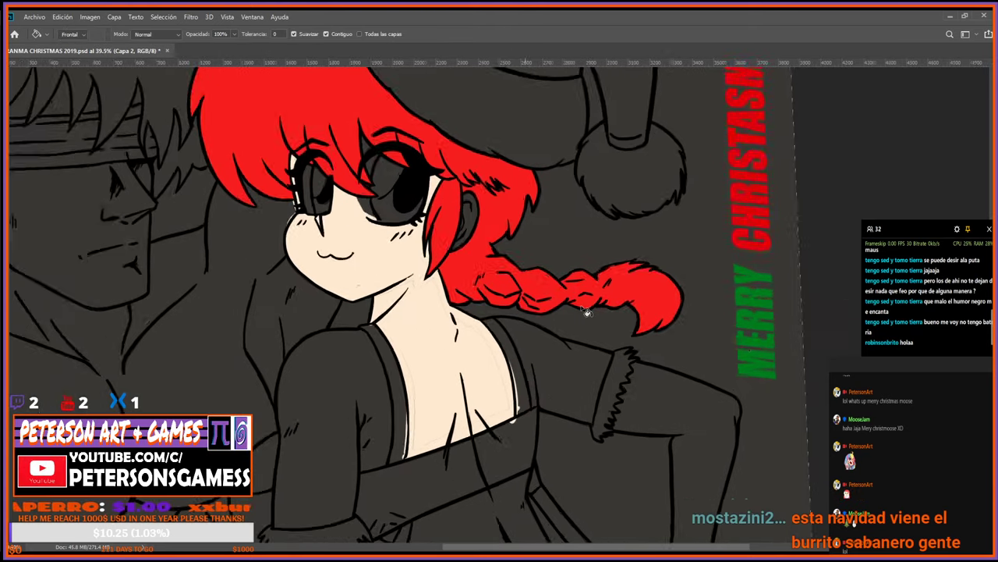
{"action": "scroll", "coordinate": [588, 312], "scroll_direction": "up", "scroll_amount": 1}
{"action": "key", "text": "alt+bracketleft"}
{"action": "key", "text": "b"}
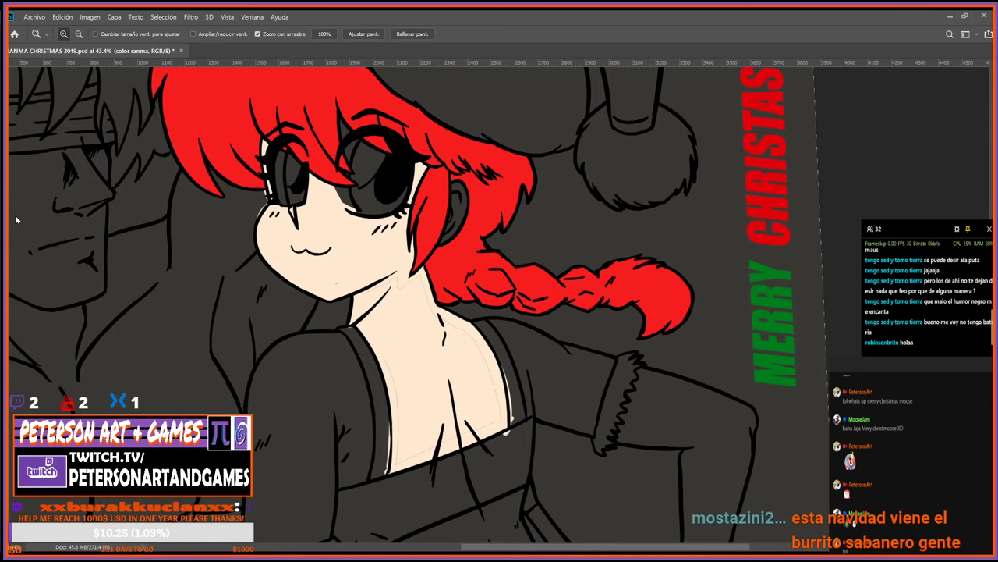
{"action": "scroll", "coordinate": [364, 270], "scroll_direction": "up", "scroll_amount": 8}
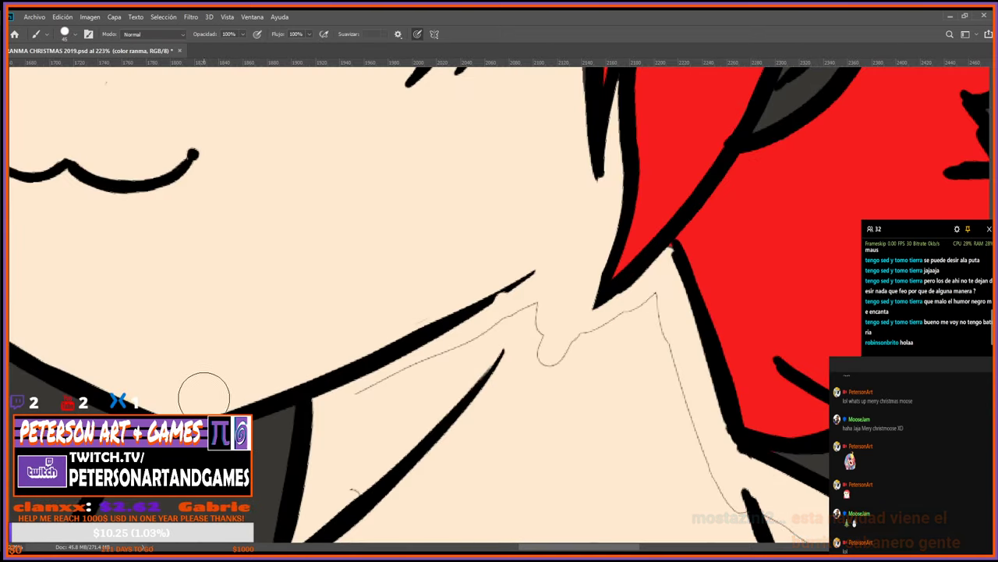
{"action": "scroll", "coordinate": [298, 241], "scroll_direction": "down", "scroll_amount": 5}
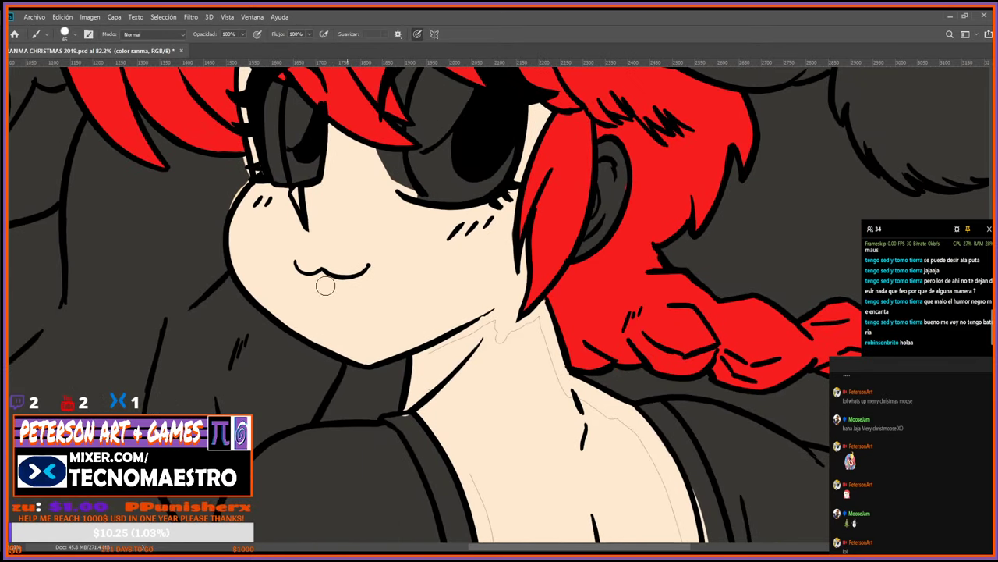
{"action": "left_click_drag", "start_coordinate": [319, 282], "coordinate": [427, 382]}
{"action": "key", "text": "e"}
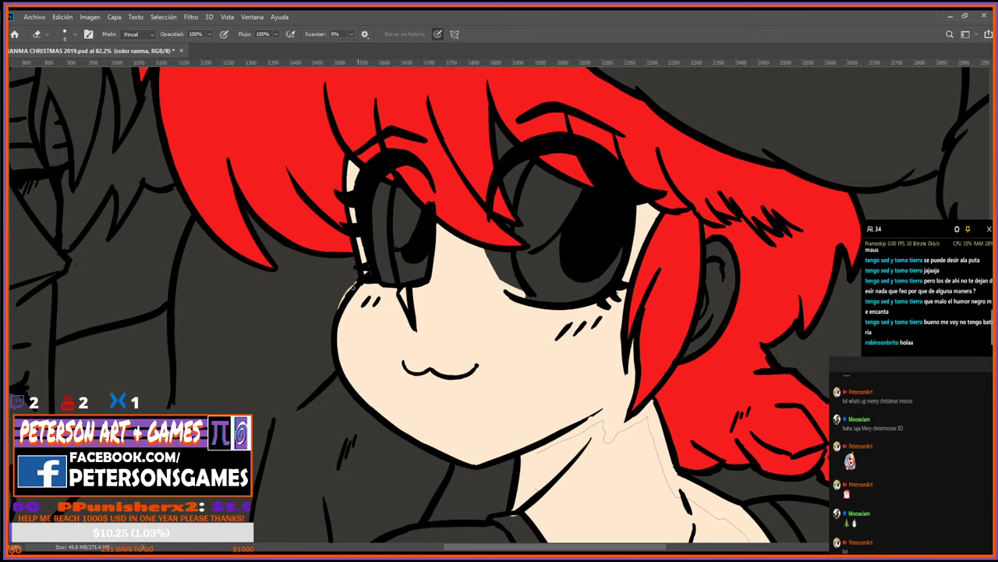
{"action": "key", "text": "b"}
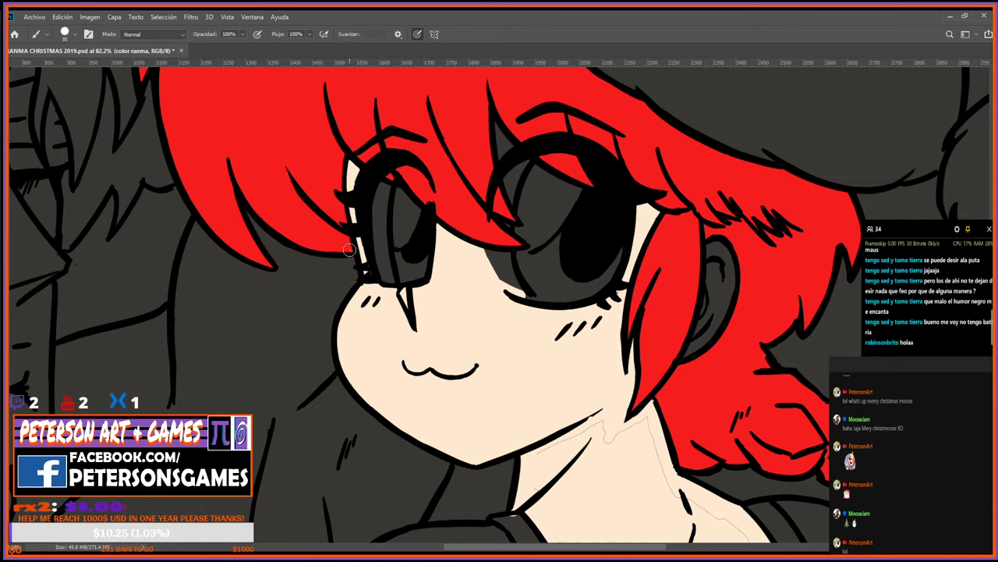
Retouch the outline around the lashes of the smaller eye on the "linea ranma" layer with a fine brush.
{"action": "key", "text": "i"}
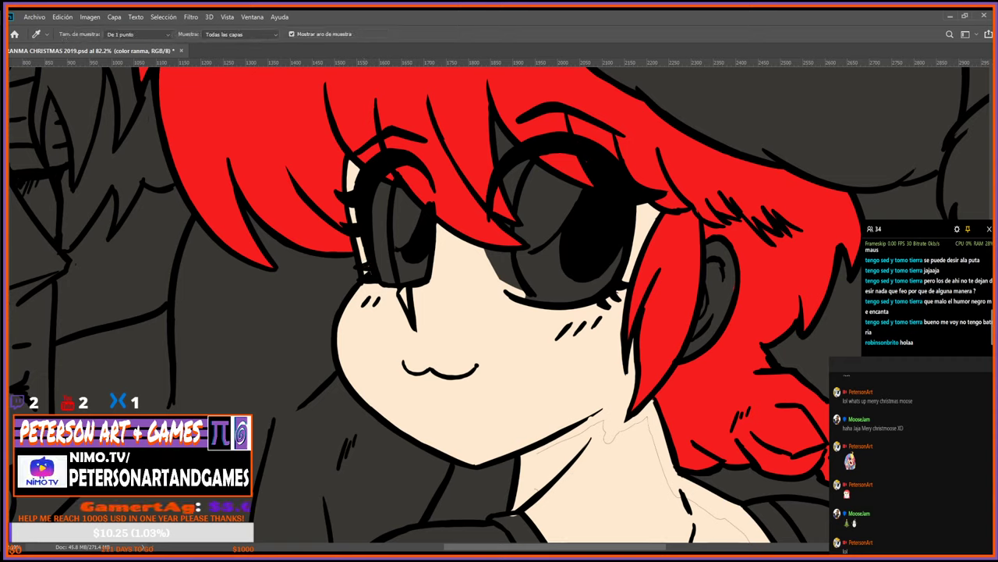
{"action": "key", "text": "b"}
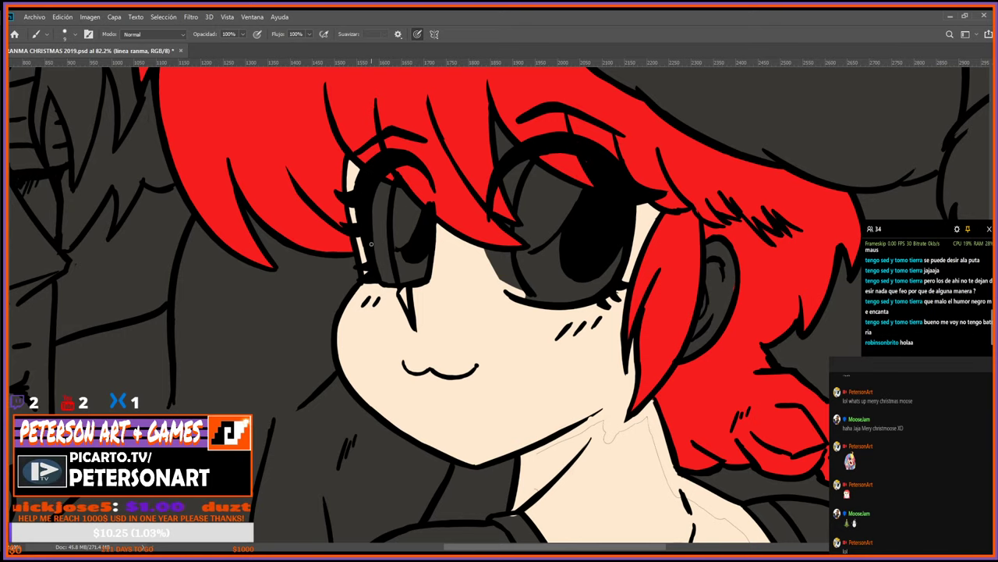
{"action": "key", "text": "i"}
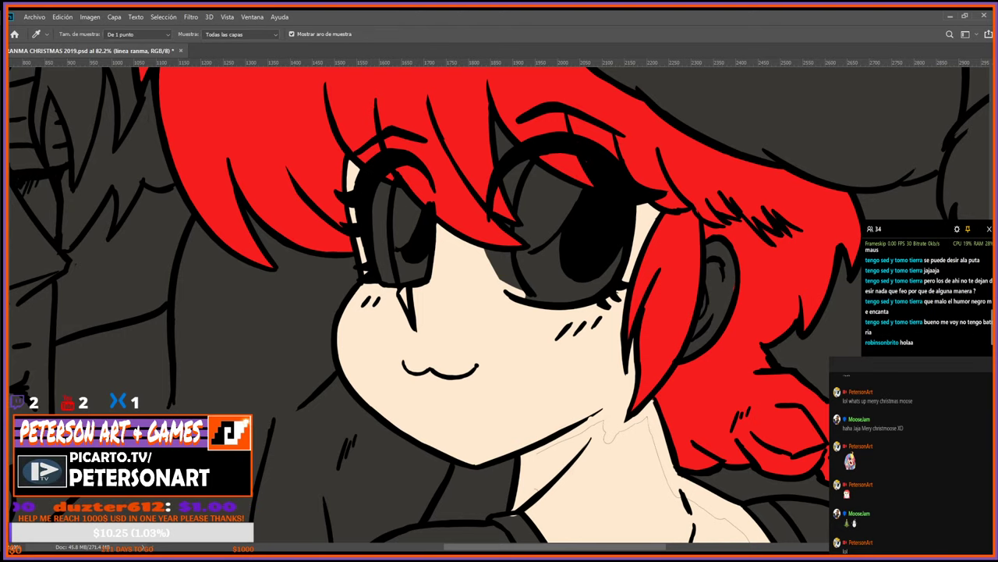
Retouch the end of the girl's jaw line above the neck on the "linea ranma" layer with a fine brush.
{"action": "key", "text": "alt+bracketleft"}
{"action": "left_click_drag", "start_coordinate": [707, 461], "coordinate": [667, 327]}
{"action": "key", "text": "b"}
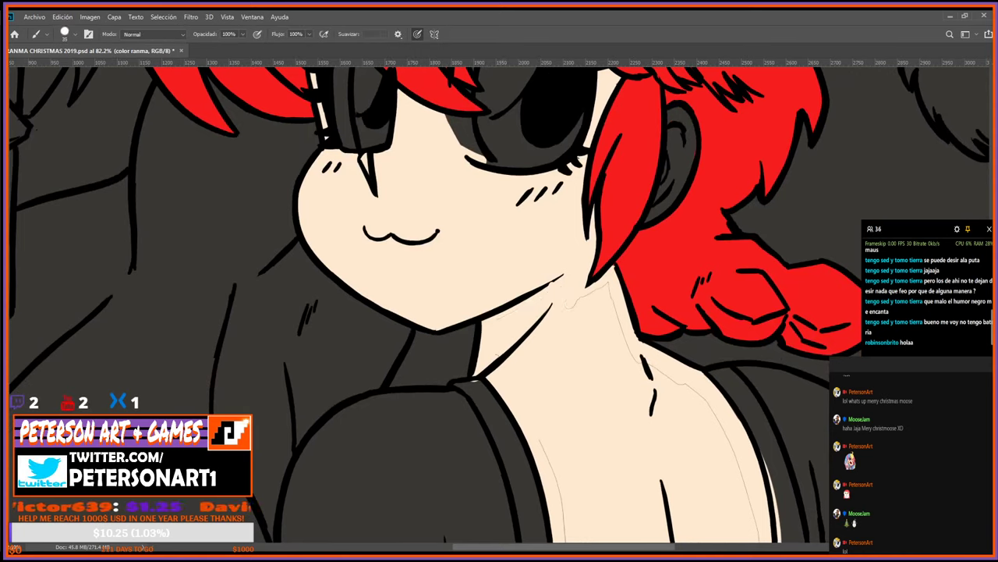
{"action": "key", "text": "alt+bracketright"}
{"action": "key", "text": "ctrl+comma"}
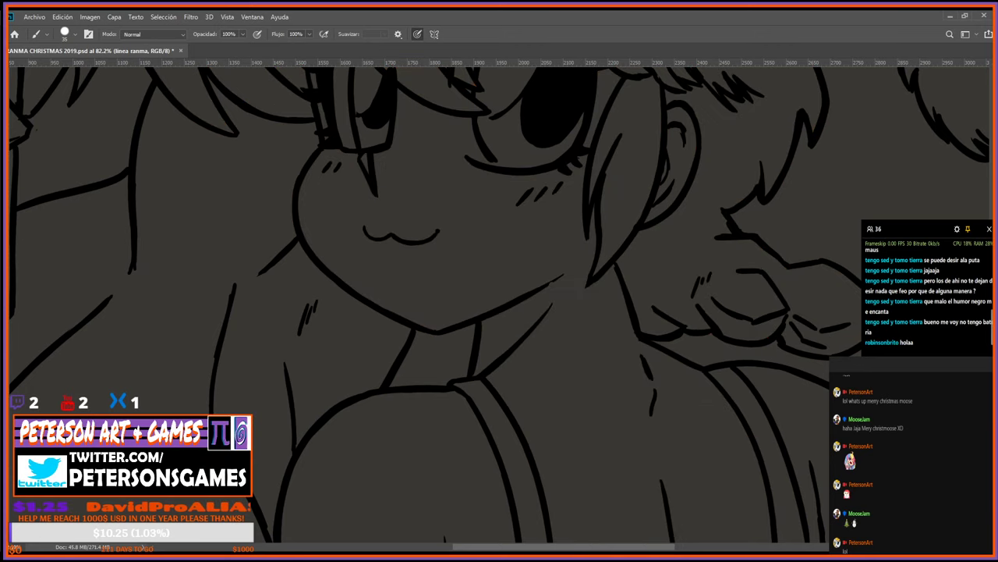
{"action": "key", "text": "ctrl+comma"}
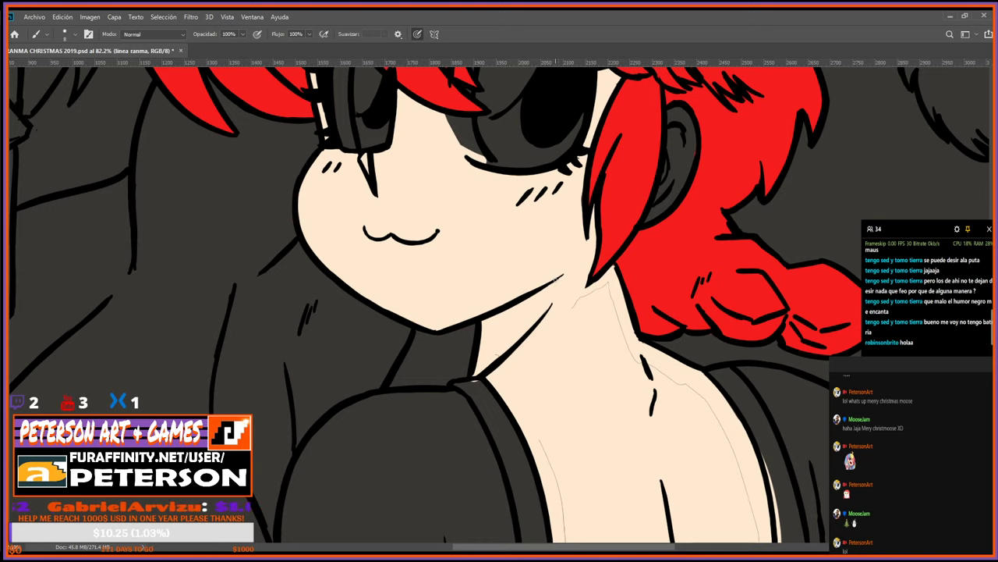
{"action": "key", "text": "e"}
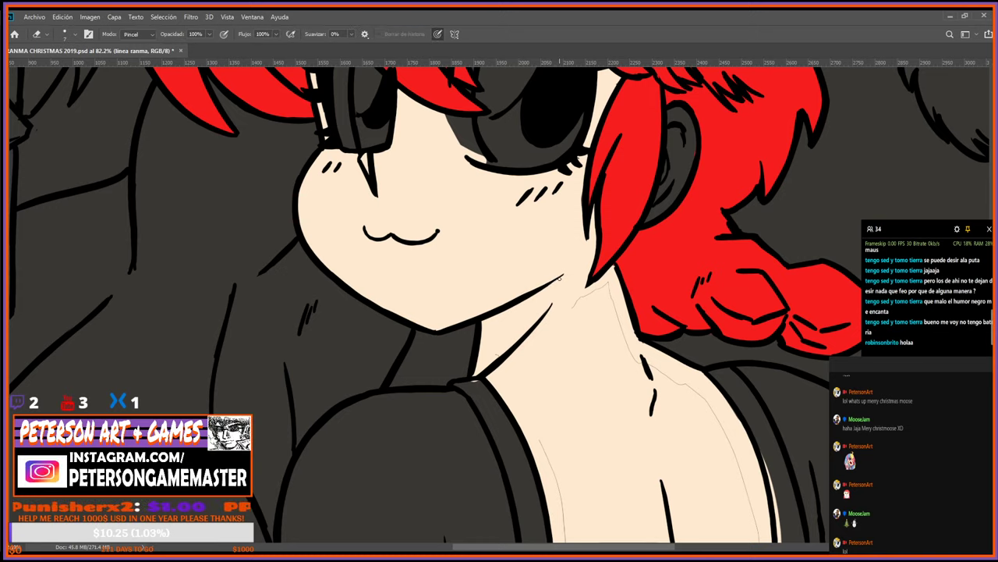
{"action": "key", "text": "b"}
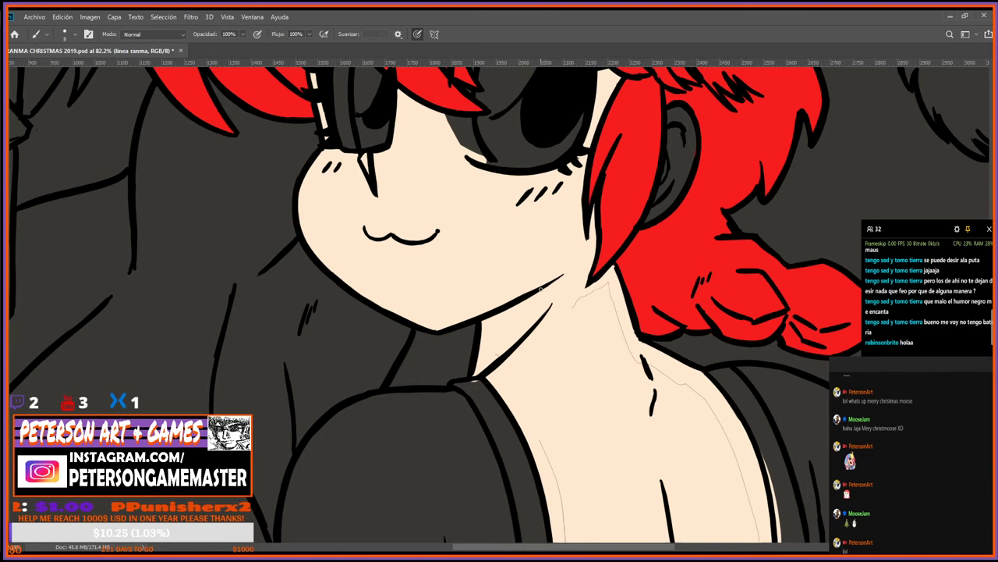
{"action": "key", "text": "i"}
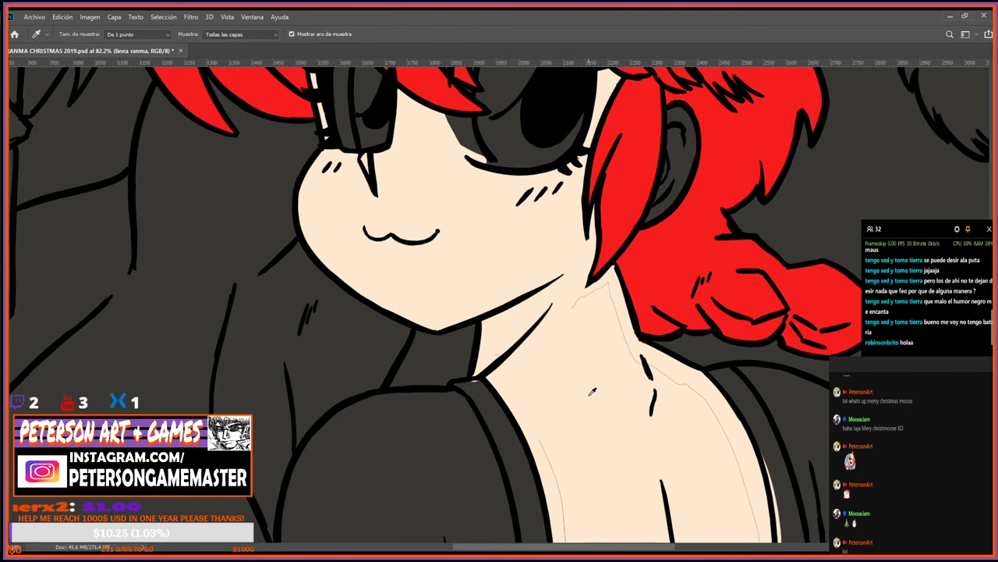
On the "color ranma" layer, paint over the thin unfilled seams on the neck and back with the peach skin tone.
{"action": "key", "text": "alt+bracketleft"}
{"action": "key", "text": "b"}
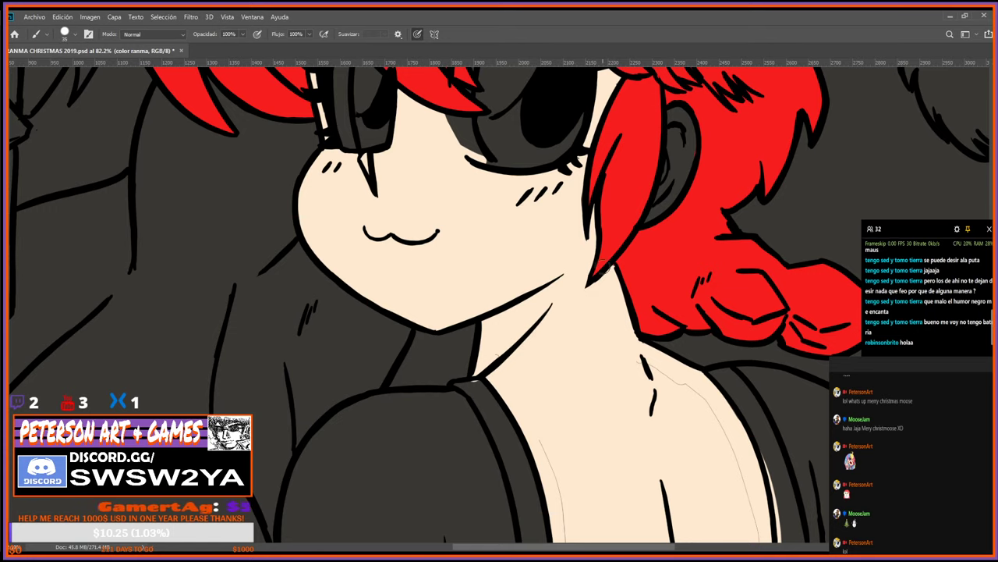
{"action": "left_click_drag", "start_coordinate": [664, 334], "coordinate": [580, 246]}
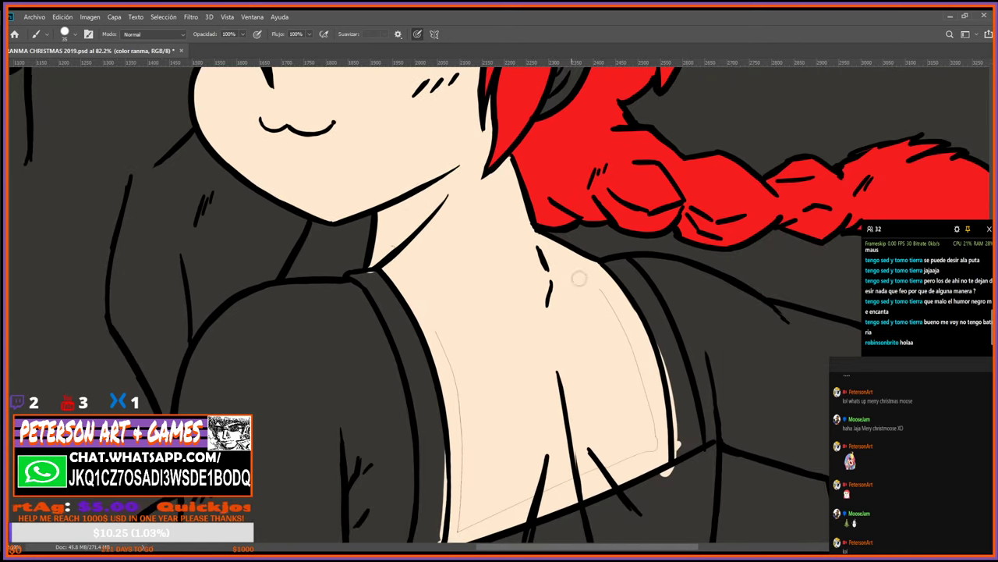
{"action": "mouse_move", "coordinate": [640, 379]}
{"action": "left_mouse_down"}
{"action": "mouse_move", "coordinate": [656, 448]}
{"action": "mouse_move", "coordinate": [491, 519]}
{"action": "mouse_move", "coordinate": [459, 521]}
{"action": "mouse_move", "coordinate": [454, 380]}
{"action": "mouse_move", "coordinate": [436, 332]}
{"action": "left_mouse_up"}
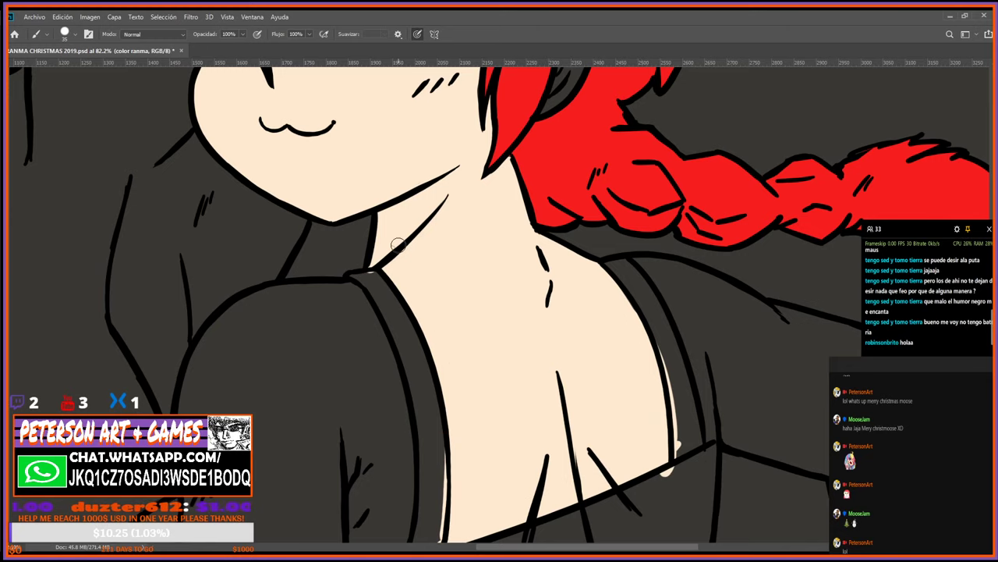
Fill the girl's ear with the light peach skin tone and reduce the brush size to 25 for touch-ups.
{"action": "left_click_drag", "start_coordinate": [536, 232], "coordinate": [489, 473]}
{"action": "key", "text": "g"}
{"action": "left_click", "coordinate": [523, 343]}
{"action": "key", "text": "b"}
{"action": "key", "text": "bracketleft"}
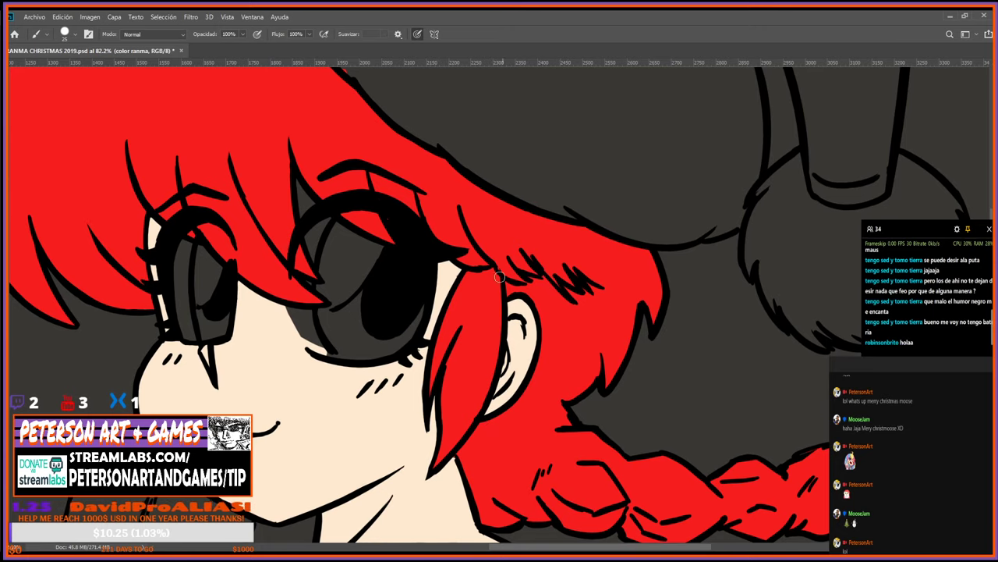
{"action": "left_click_drag", "start_coordinate": [488, 328], "coordinate": [624, 291]}
Trace the inner border of the small forearm section and the arm's adjoining outer edge in peach skin tone.
{"action": "left_click_drag", "start_coordinate": [539, 468], "coordinate": [616, 181]}
{"action": "key", "text": "i"}
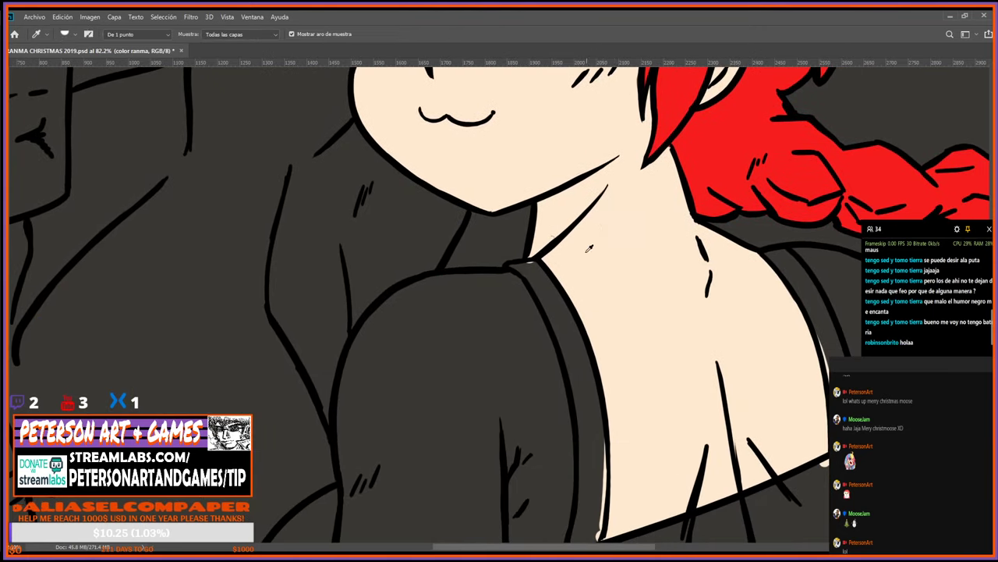
{"action": "left_click_drag", "start_coordinate": [596, 301], "coordinate": [742, 79]}
{"action": "left_click_drag", "start_coordinate": [663, 183], "coordinate": [669, 250]}
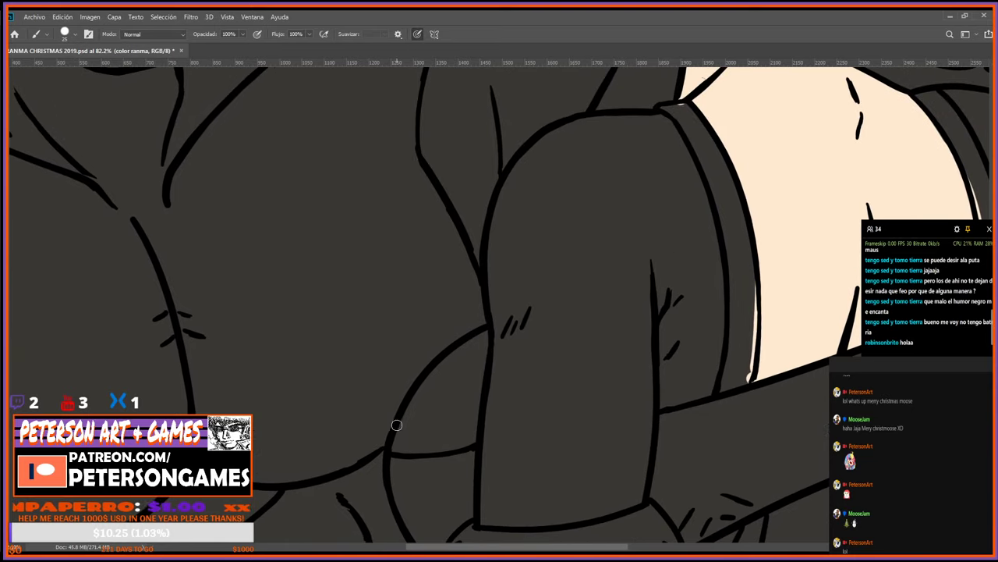
{"action": "left_click_drag", "start_coordinate": [394, 449], "coordinate": [526, 302]}
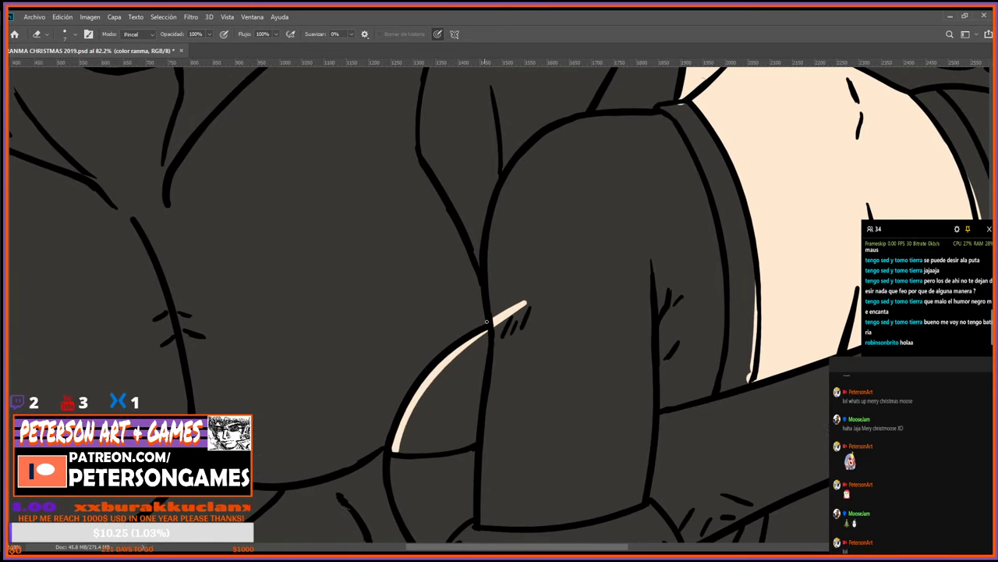
{"action": "mouse_move", "coordinate": [396, 450]}
{"action": "left_mouse_down"}
{"action": "mouse_move", "coordinate": [484, 442]}
{"action": "mouse_move", "coordinate": [483, 521]}
{"action": "left_mouse_up"}
{"action": "key", "text": "e"}
{"action": "key", "text": "b"}
Trace the arm's end above the furry cuff and its inner side with a peach border.
{"action": "key", "text": "r"}
{"action": "left_click_drag", "start_coordinate": [703, 431], "coordinate": [452, 538]}
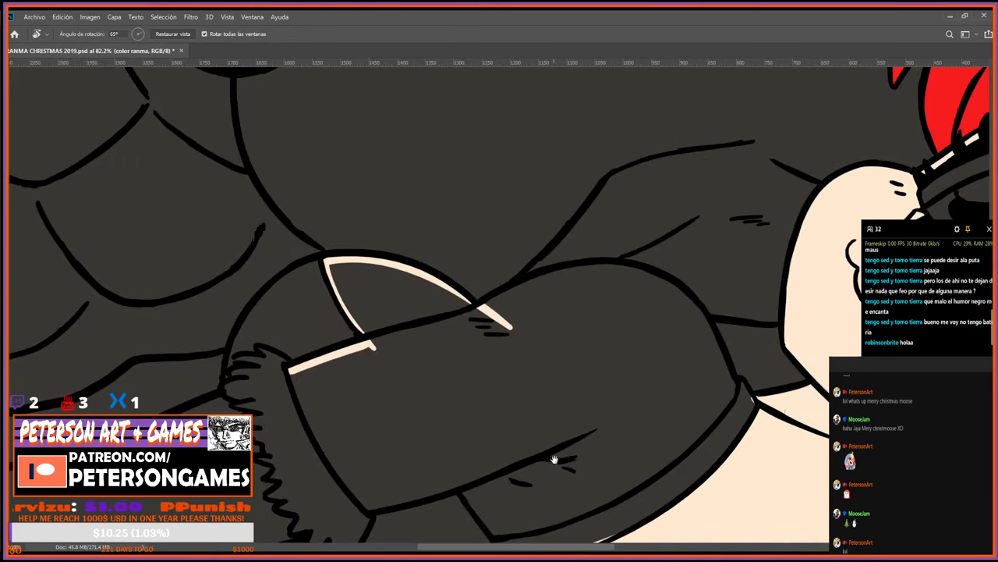
{"action": "key", "text": "space"}
{"action": "left_click_drag", "start_coordinate": [551, 460], "coordinate": [544, 363]}
{"action": "left_click_drag", "start_coordinate": [702, 386], "coordinate": [593, 483]}
{"action": "key", "text": "b"}
{"action": "mouse_move", "coordinate": [337, 153]}
{"action": "left_mouse_down"}
{"action": "mouse_move", "coordinate": [321, 312]}
{"action": "mouse_move", "coordinate": [519, 361]}
{"action": "mouse_move", "coordinate": [500, 430]}
{"action": "left_mouse_up"}
Trace the peach border of the upper arm behind the elbow crease and along the dark garment band.
{"action": "key", "text": "r"}
{"action": "mouse_move", "coordinate": [399, 278]}
{"action": "left_mouse_down"}
{"action": "mouse_move", "coordinate": [364, 322]}
{"action": "mouse_move", "coordinate": [398, 280]}
{"action": "left_mouse_up"}
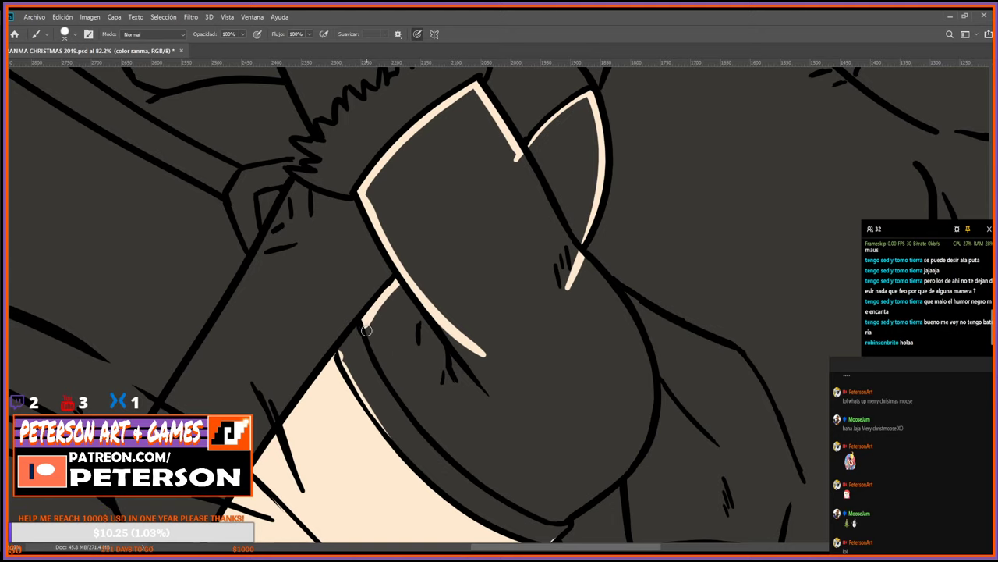
{"action": "mouse_move", "coordinate": [363, 328]}
{"action": "left_mouse_down"}
{"action": "mouse_move", "coordinate": [501, 476]}
{"action": "mouse_move", "coordinate": [618, 496]}
{"action": "mouse_move", "coordinate": [558, 532]}
{"action": "left_mouse_up"}
{"action": "key", "text": "r"}
{"action": "left_click_drag", "start_coordinate": [372, 300], "coordinate": [413, 464]}
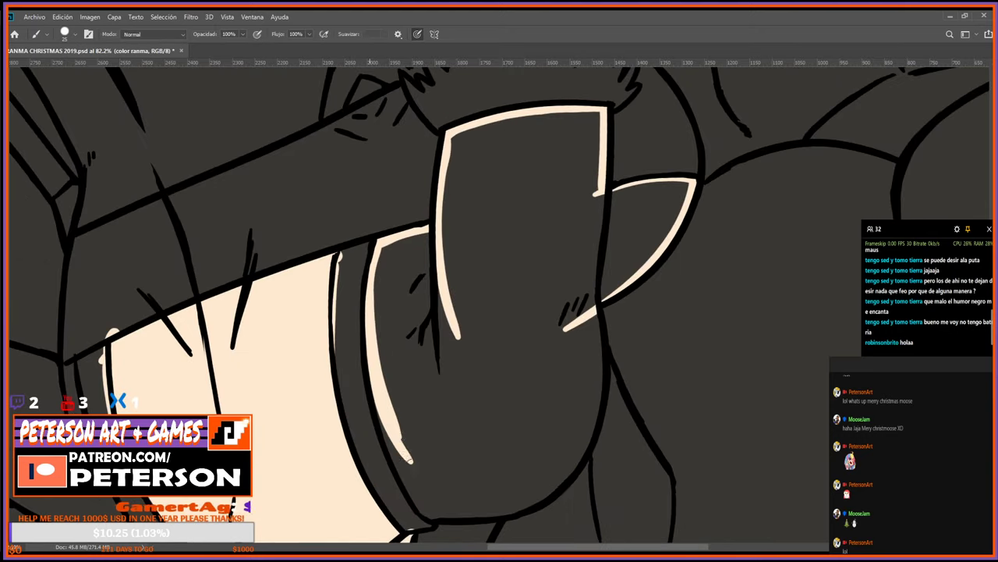
{"action": "mouse_move", "coordinate": [371, 366]}
{"action": "left_mouse_down"}
{"action": "mouse_move", "coordinate": [415, 485]}
{"action": "mouse_move", "coordinate": [403, 474]}
{"action": "mouse_move", "coordinate": [405, 483]}
{"action": "mouse_move", "coordinate": [699, 353]}
{"action": "mouse_move", "coordinate": [545, 91]}
{"action": "left_mouse_up"}
Trace the inside of the shoulder outline and the outer upper arm down to the elbow in peach.
{"action": "key", "text": "r"}
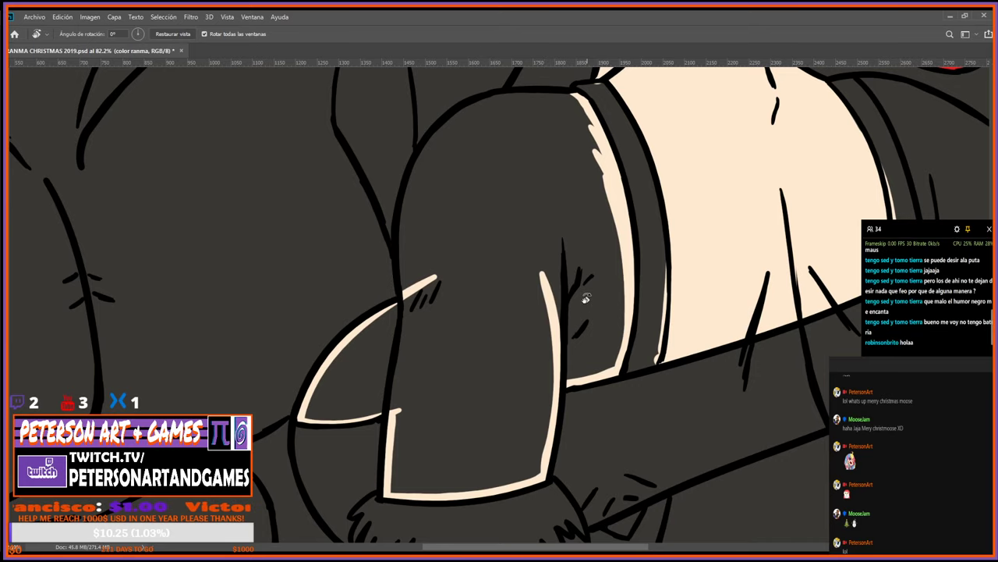
{"action": "mouse_move", "coordinate": [459, 198]}
{"action": "left_mouse_down"}
{"action": "mouse_move", "coordinate": [523, 339]}
{"action": "mouse_move", "coordinate": [484, 367]}
{"action": "mouse_move", "coordinate": [516, 140]}
{"action": "mouse_move", "coordinate": [467, 192]}
{"action": "left_mouse_up"}
{"action": "key", "text": "b"}
{"action": "left_click_drag", "start_coordinate": [484, 142], "coordinate": [454, 238]}
{"action": "left_click_drag", "start_coordinate": [471, 172], "coordinate": [456, 261]}
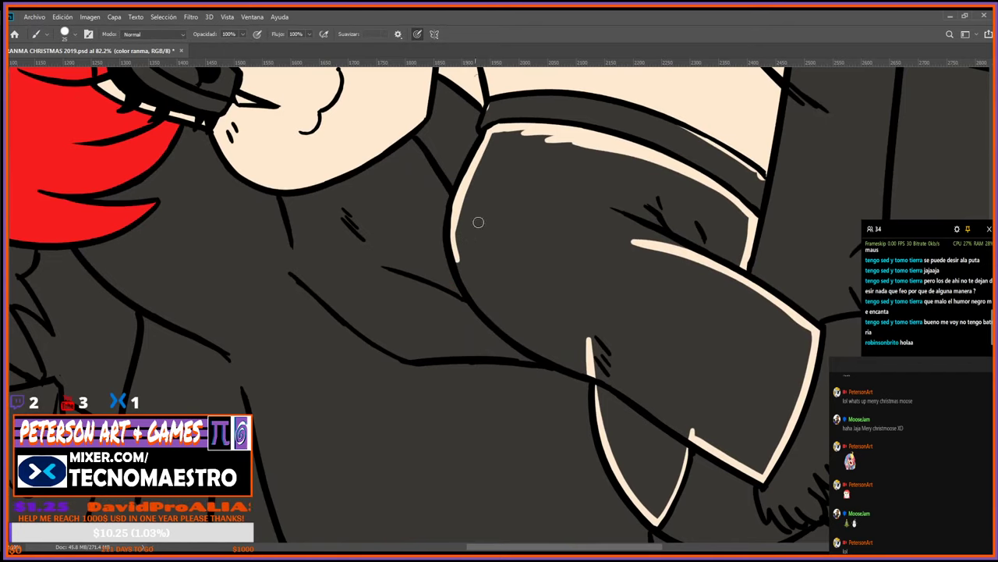
{"action": "key", "text": "r"}
{"action": "left_click_drag", "start_coordinate": [527, 244], "coordinate": [565, 284]}
{"action": "key", "text": "b"}
{"action": "left_click_drag", "start_coordinate": [528, 212], "coordinate": [477, 304]}
{"action": "mouse_move", "coordinate": [499, 251]}
{"action": "left_mouse_down"}
{"action": "mouse_move", "coordinate": [481, 297]}
{"action": "mouse_move", "coordinate": [517, 404]}
{"action": "left_mouse_up"}
{"action": "left_click_drag", "start_coordinate": [490, 345], "coordinate": [515, 406]}
Fill the bordered arm and its small forearm section with the light peach skin tone using the Paint Bucket.
{"action": "key", "text": "g"}
{"action": "left_click", "coordinate": [641, 439]}
{"action": "left_click_drag", "start_coordinate": [660, 430], "coordinate": [646, 296]}
{"action": "left_click", "coordinate": [526, 278]}
{"action": "left_click", "coordinate": [554, 238]}
{"action": "key", "text": "ctrl+z"}
{"action": "key", "text": "ctrl+z"}
{"action": "key", "text": "b"}
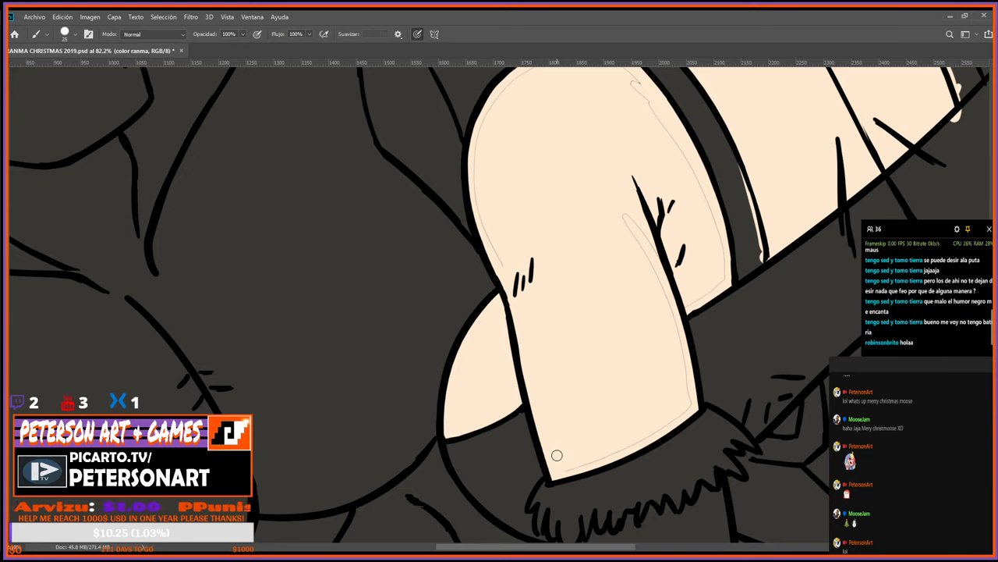
Paint over the thin unfilled seams along the arm and shoulder with the peach skin tone.
{"action": "mouse_move", "coordinate": [560, 473]}
{"action": "left_mouse_down"}
{"action": "mouse_move", "coordinate": [660, 427]}
{"action": "mouse_move", "coordinate": [685, 384]}
{"action": "mouse_move", "coordinate": [633, 236]}
{"action": "mouse_move", "coordinate": [651, 246]}
{"action": "left_mouse_up"}
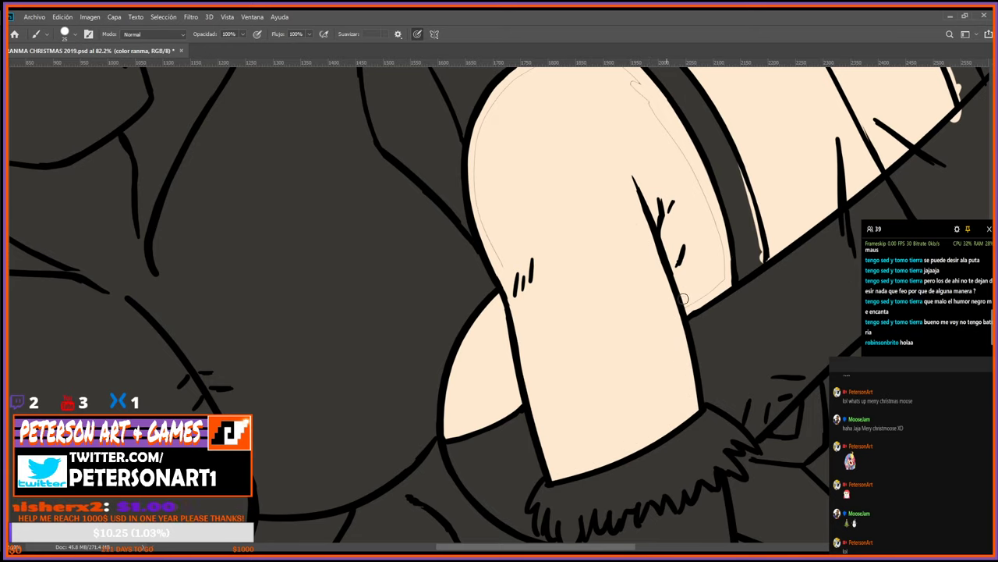
{"action": "mouse_move", "coordinate": [718, 235]}
{"action": "left_mouse_down"}
{"action": "mouse_move", "coordinate": [692, 167]}
{"action": "mouse_move", "coordinate": [631, 294]}
{"action": "left_mouse_up"}
{"action": "left_click_drag", "start_coordinate": [577, 172], "coordinate": [662, 315]}
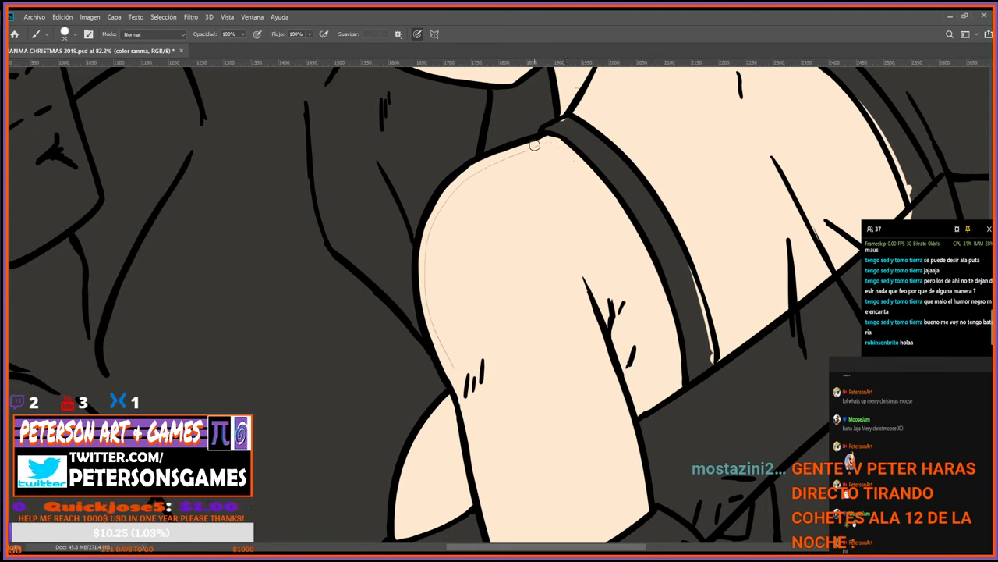
{"action": "mouse_move", "coordinate": [501, 161]}
{"action": "left_mouse_down"}
{"action": "mouse_move", "coordinate": [445, 205]}
{"action": "mouse_move", "coordinate": [428, 254]}
{"action": "mouse_move", "coordinate": [437, 329]}
{"action": "mouse_move", "coordinate": [458, 379]}
{"action": "left_mouse_up"}
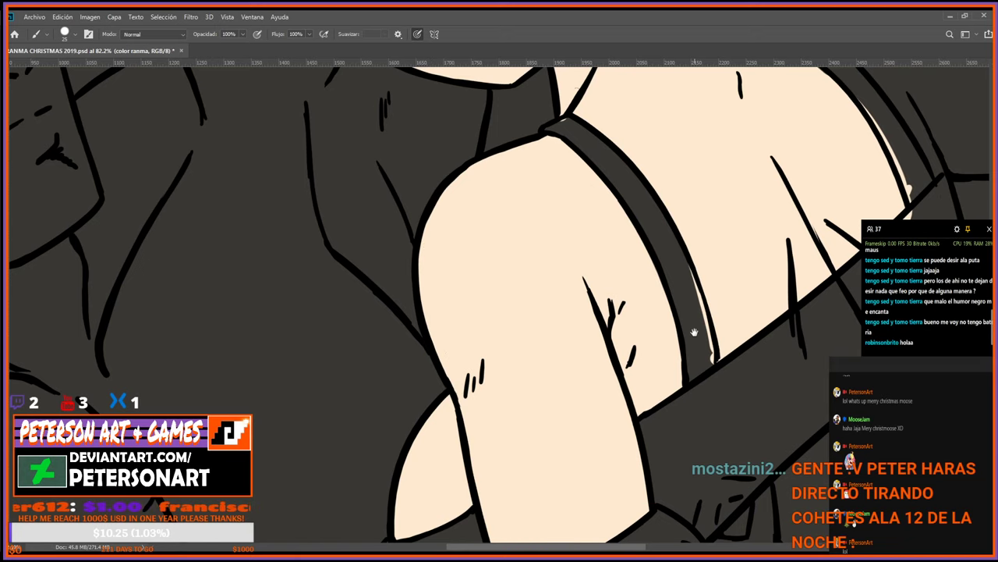
Paint the small skin gap between the bangs above the larger eye in light peach.
{"action": "left_click_drag", "start_coordinate": [933, 99], "coordinate": [672, 364]}
{"action": "key", "text": "r"}
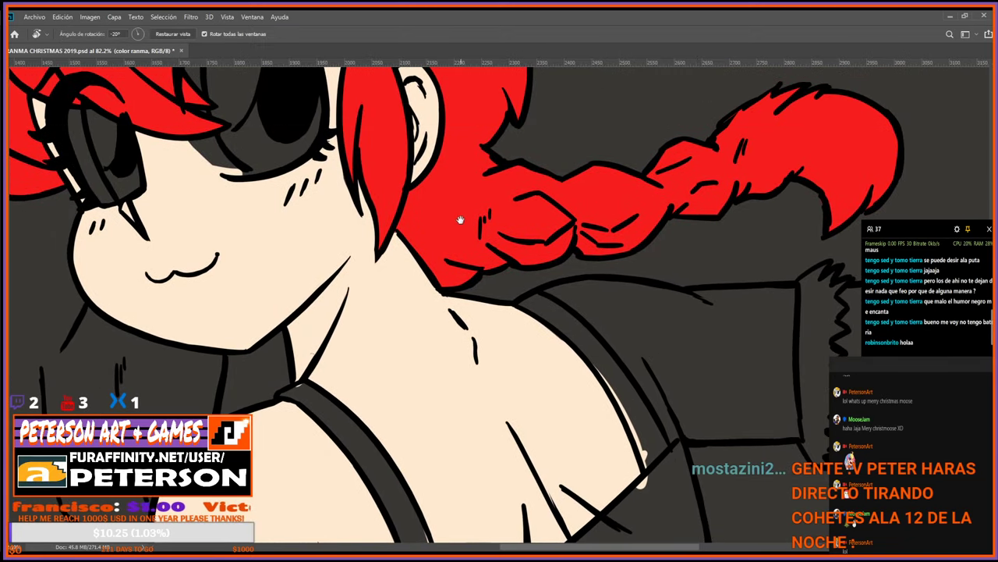
{"action": "left_click_drag", "start_coordinate": [459, 219], "coordinate": [766, 459]}
{"action": "left_click_drag", "start_coordinate": [697, 408], "coordinate": [619, 457]}
{"action": "key", "text": "b"}
{"action": "mouse_move", "coordinate": [487, 262]}
{"action": "left_mouse_down"}
{"action": "mouse_move", "coordinate": [496, 335]}
{"action": "mouse_move", "coordinate": [501, 270]}
{"action": "left_mouse_up"}
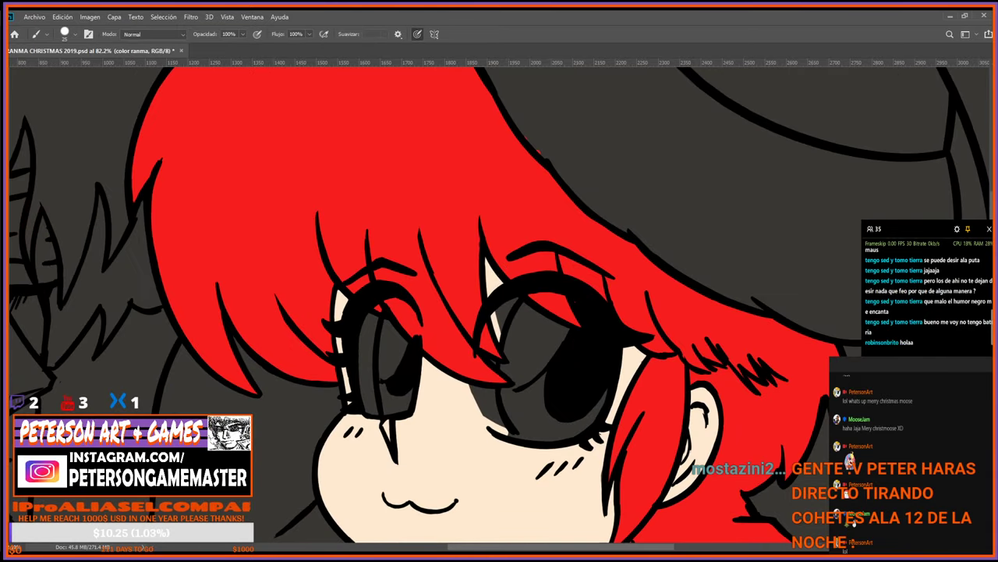
Paint the white of the larger eye and its big upper highlight in off-white.
{"action": "left_click_drag", "start_coordinate": [493, 317], "coordinate": [502, 324]}
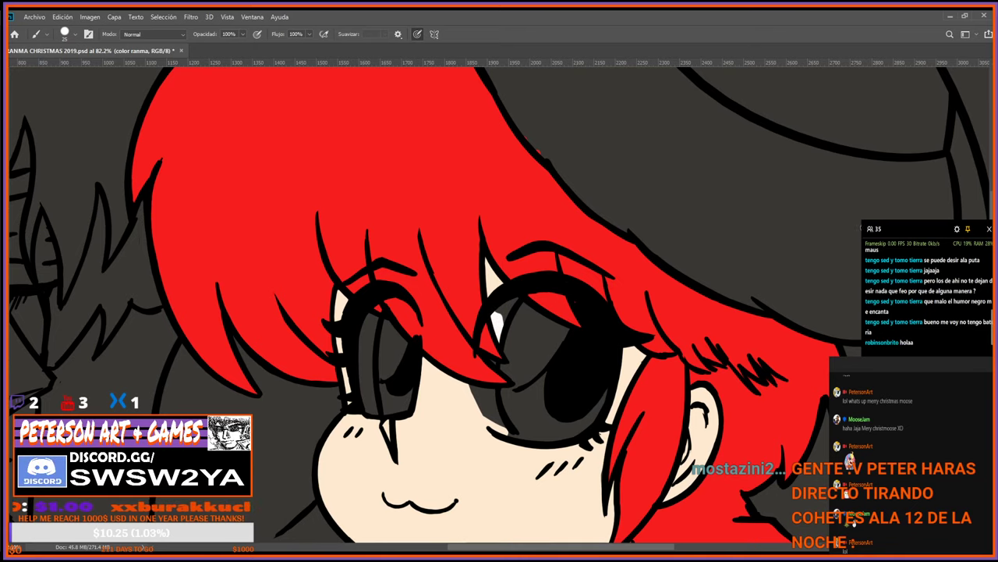
{"action": "mouse_move", "coordinate": [499, 318]}
{"action": "left_mouse_down"}
{"action": "mouse_move", "coordinate": [504, 309]}
{"action": "mouse_move", "coordinate": [501, 333]}
{"action": "mouse_move", "coordinate": [513, 304]}
{"action": "mouse_move", "coordinate": [504, 331]}
{"action": "mouse_move", "coordinate": [501, 312]}
{"action": "mouse_move", "coordinate": [514, 307]}
{"action": "left_mouse_up"}
{"action": "left_click", "coordinate": [484, 340], "text": "alt"}
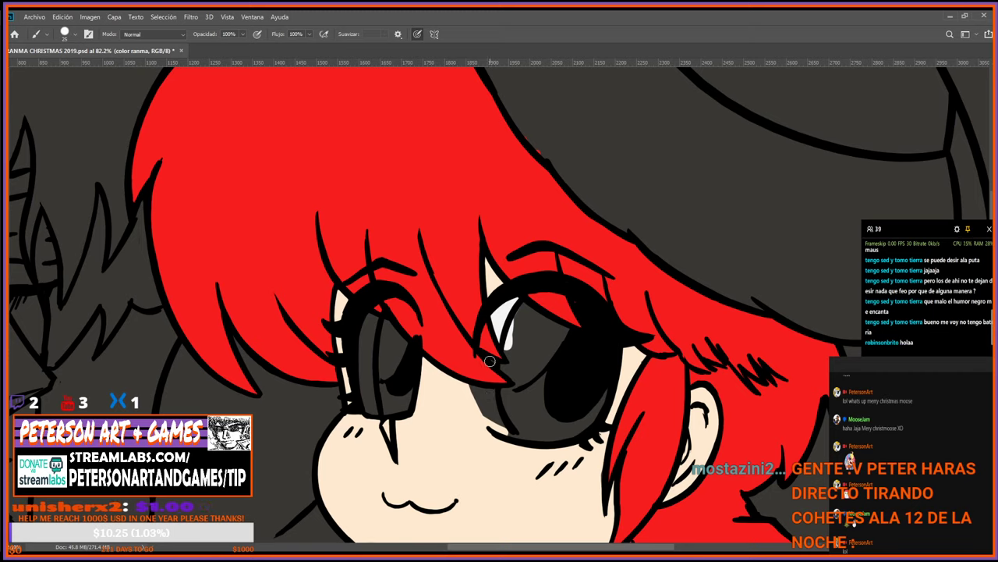
{"action": "mouse_move", "coordinate": [498, 387]}
{"action": "left_mouse_down"}
{"action": "mouse_move", "coordinate": [496, 424]}
{"action": "mouse_move", "coordinate": [477, 391]}
{"action": "mouse_move", "coordinate": [490, 425]}
{"action": "mouse_move", "coordinate": [476, 390]}
{"action": "mouse_move", "coordinate": [485, 398]}
{"action": "mouse_move", "coordinate": [472, 387]}
{"action": "mouse_move", "coordinate": [469, 399]}
{"action": "mouse_move", "coordinate": [470, 387]}
{"action": "mouse_move", "coordinate": [487, 429]}
{"action": "mouse_move", "coordinate": [479, 416]}
{"action": "mouse_move", "coordinate": [480, 389]}
{"action": "left_mouse_up"}
{"action": "left_click", "coordinate": [465, 403], "text": "alt"}
{"action": "left_click", "coordinate": [479, 403], "text": "alt"}
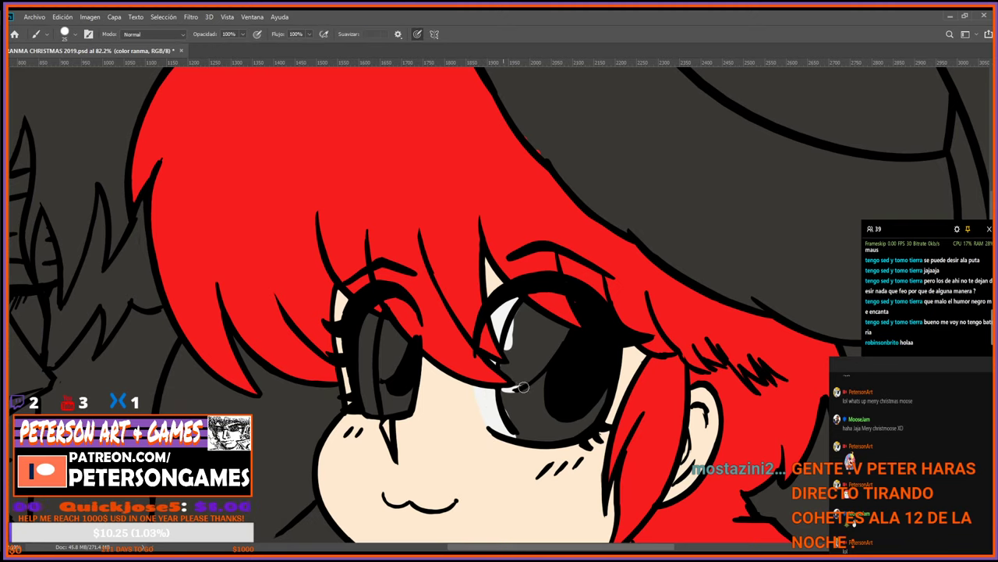
{"action": "mouse_move", "coordinate": [505, 388]}
{"action": "left_mouse_down"}
{"action": "mouse_move", "coordinate": [535, 364]}
{"action": "mouse_move", "coordinate": [523, 381]}
{"action": "mouse_move", "coordinate": [504, 361]}
{"action": "mouse_move", "coordinate": [514, 374]}
{"action": "mouse_move", "coordinate": [510, 347]}
{"action": "mouse_move", "coordinate": [523, 372]}
{"action": "mouse_move", "coordinate": [535, 331]}
{"action": "mouse_move", "coordinate": [530, 367]}
{"action": "mouse_move", "coordinate": [566, 337]}
{"action": "mouse_move", "coordinate": [555, 345]}
{"action": "mouse_move", "coordinate": [542, 322]}
{"action": "left_mouse_up"}
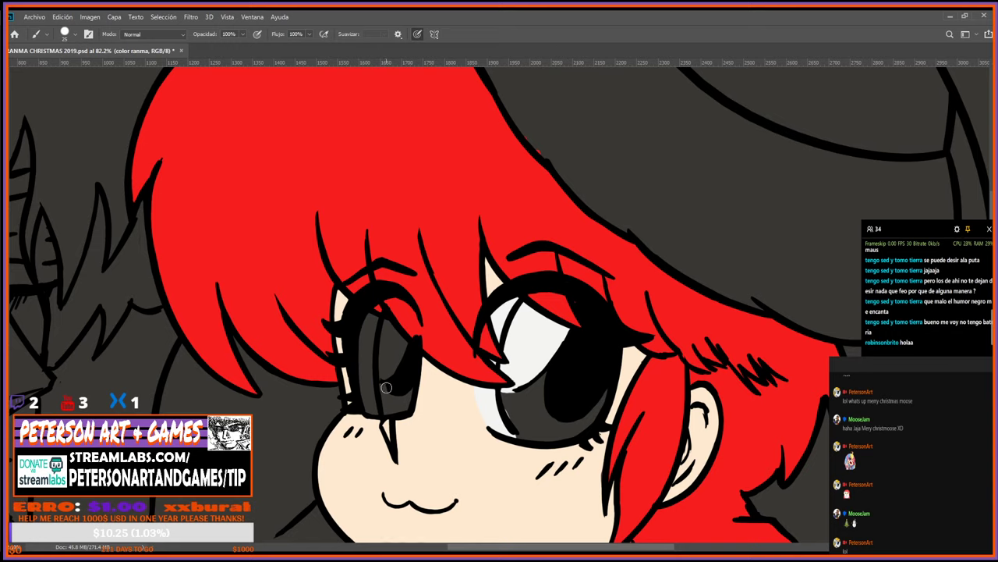
Paint the lower iris of the larger eye dark blue, starting the same blue in the smaller eye.
{"action": "left_click_drag", "start_coordinate": [386, 388], "coordinate": [388, 394]}
{"action": "mouse_move", "coordinate": [513, 414]}
{"action": "left_mouse_down"}
{"action": "mouse_move", "coordinate": [542, 383]}
{"action": "mouse_move", "coordinate": [541, 400]}
{"action": "mouse_move", "coordinate": [553, 379]}
{"action": "mouse_move", "coordinate": [541, 424]}
{"action": "mouse_move", "coordinate": [502, 403]}
{"action": "mouse_move", "coordinate": [531, 431]}
{"action": "mouse_move", "coordinate": [538, 411]}
{"action": "mouse_move", "coordinate": [533, 430]}
{"action": "mouse_move", "coordinate": [581, 404]}
{"action": "mouse_move", "coordinate": [529, 433]}
{"action": "mouse_move", "coordinate": [564, 434]}
{"action": "mouse_move", "coordinate": [602, 403]}
{"action": "mouse_move", "coordinate": [609, 382]}
{"action": "mouse_move", "coordinate": [576, 429]}
{"action": "mouse_move", "coordinate": [529, 397]}
{"action": "mouse_move", "coordinate": [503, 394]}
{"action": "mouse_move", "coordinate": [521, 397]}
{"action": "mouse_move", "coordinate": [547, 380]}
{"action": "mouse_move", "coordinate": [538, 411]}
{"action": "mouse_move", "coordinate": [556, 372]}
{"action": "left_mouse_up"}
{"action": "left_click", "coordinate": [524, 371], "text": "alt"}
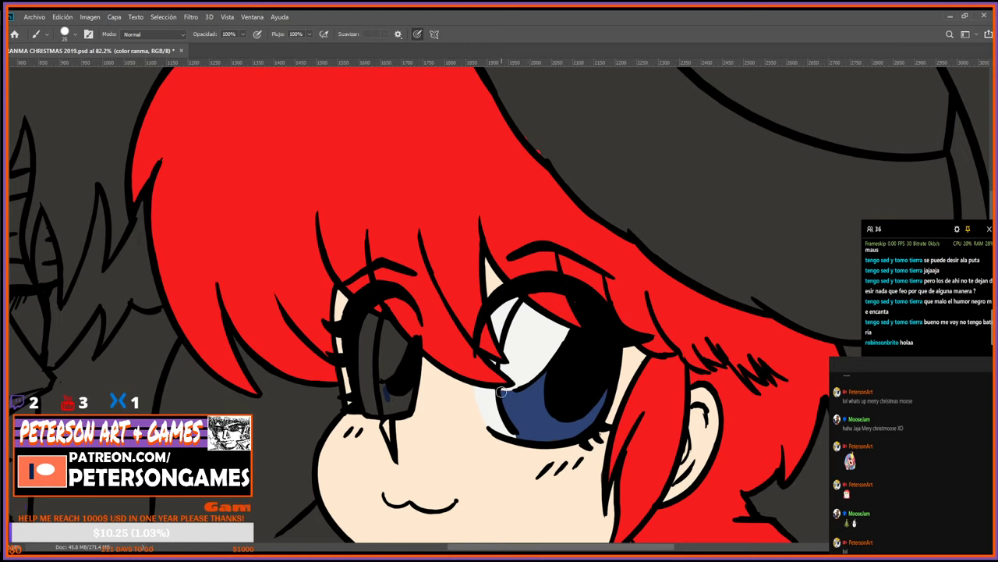
{"action": "left_click_drag", "start_coordinate": [504, 391], "coordinate": [533, 377]}
{"action": "left_click", "coordinate": [521, 396], "text": "alt"}
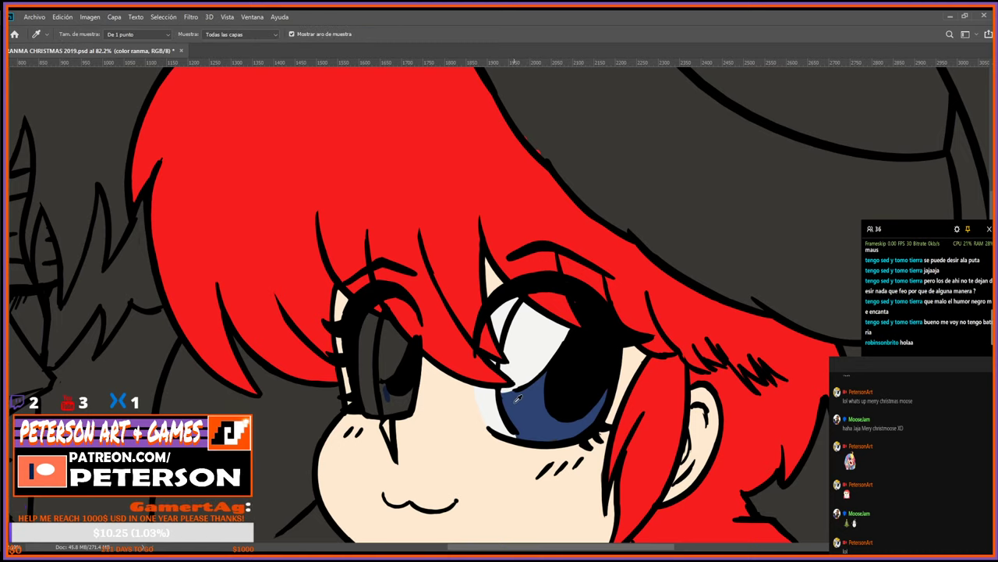
{"action": "left_click", "coordinate": [548, 427], "text": "alt"}
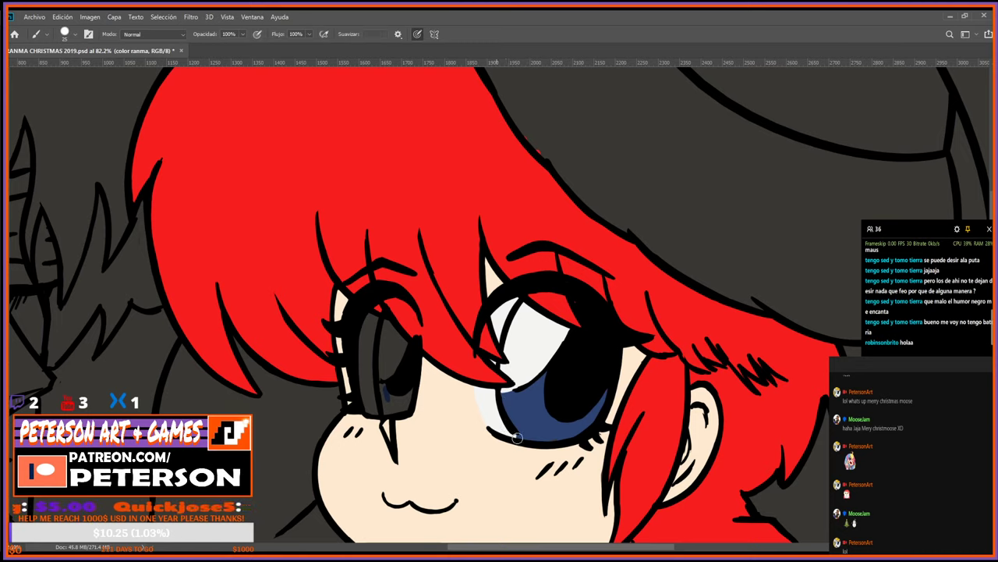
{"action": "left_click", "coordinate": [518, 434], "text": "alt"}
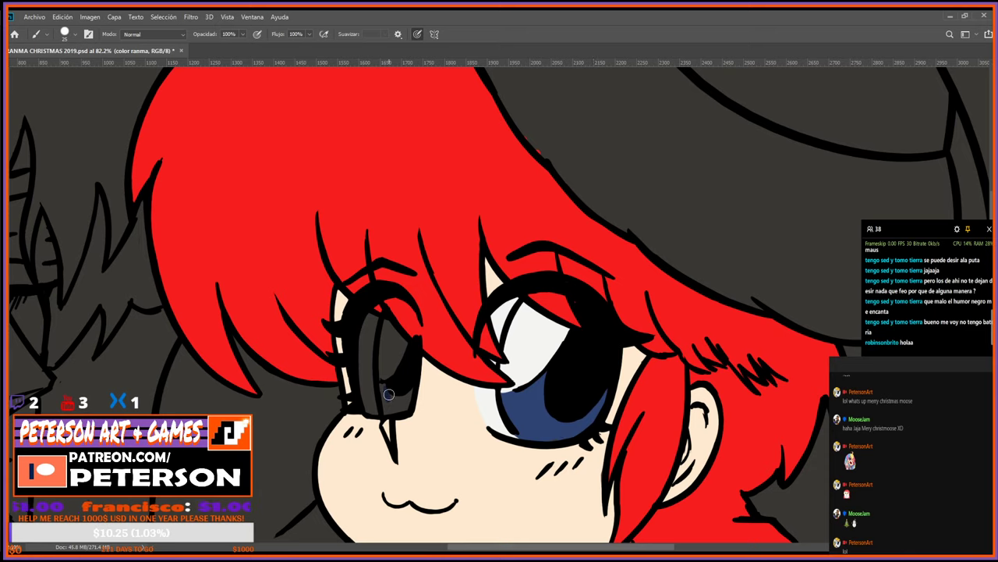
Paint the smaller eye's lower iris dark blue and its highlight and eye white off-white.
{"action": "mouse_move", "coordinate": [387, 402]}
{"action": "left_mouse_down"}
{"action": "mouse_move", "coordinate": [412, 391]}
{"action": "mouse_move", "coordinate": [387, 390]}
{"action": "mouse_move", "coordinate": [381, 373]}
{"action": "mouse_move", "coordinate": [393, 371]}
{"action": "mouse_move", "coordinate": [395, 343]}
{"action": "mouse_move", "coordinate": [406, 348]}
{"action": "mouse_move", "coordinate": [387, 325]}
{"action": "left_mouse_up"}
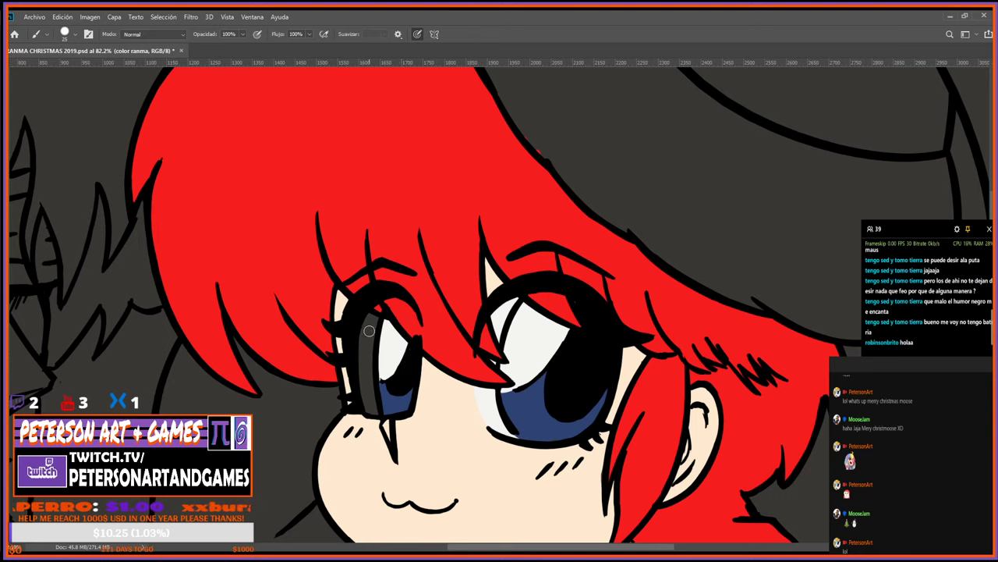
{"action": "mouse_move", "coordinate": [376, 319]}
{"action": "left_mouse_down"}
{"action": "mouse_move", "coordinate": [375, 409]}
{"action": "mouse_move", "coordinate": [365, 351]}
{"action": "mouse_move", "coordinate": [358, 363]}
{"action": "mouse_move", "coordinate": [372, 312]}
{"action": "left_mouse_up"}
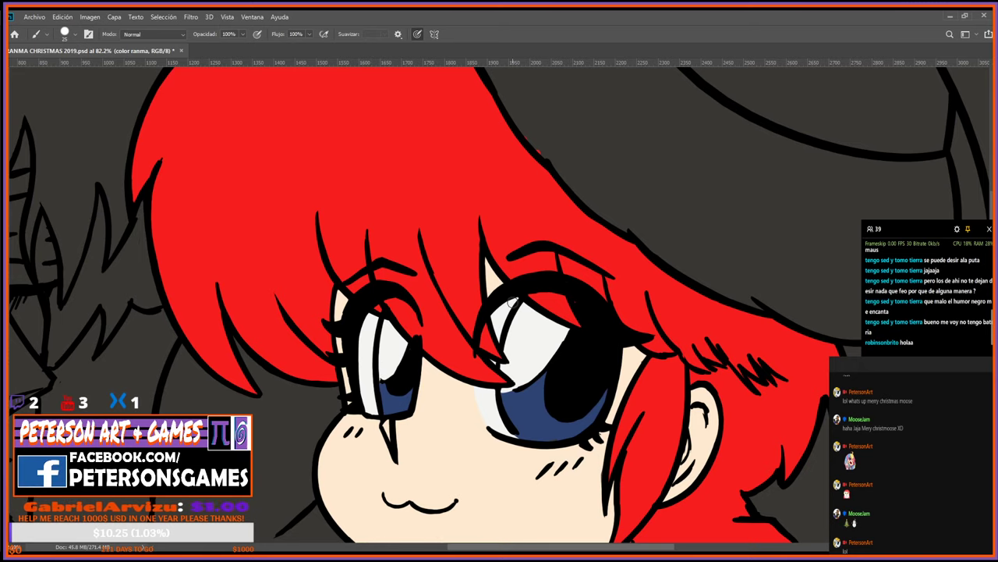
{"action": "left_click", "coordinate": [452, 422], "text": "alt"}
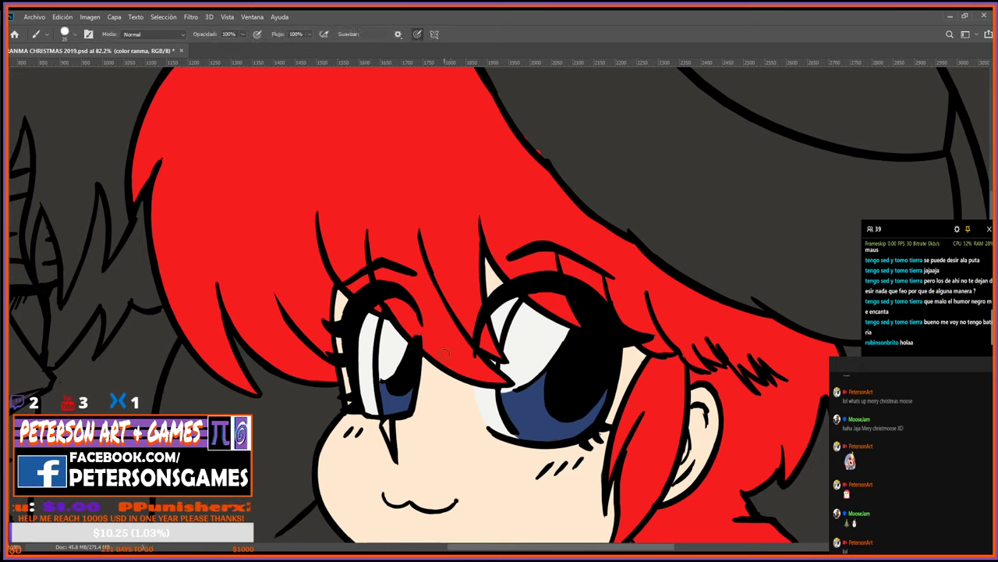
Touch up the black lashes and outline at the outer side of the larger eye on the "linea ranma" layer.
{"action": "left_click", "coordinate": [422, 427]}
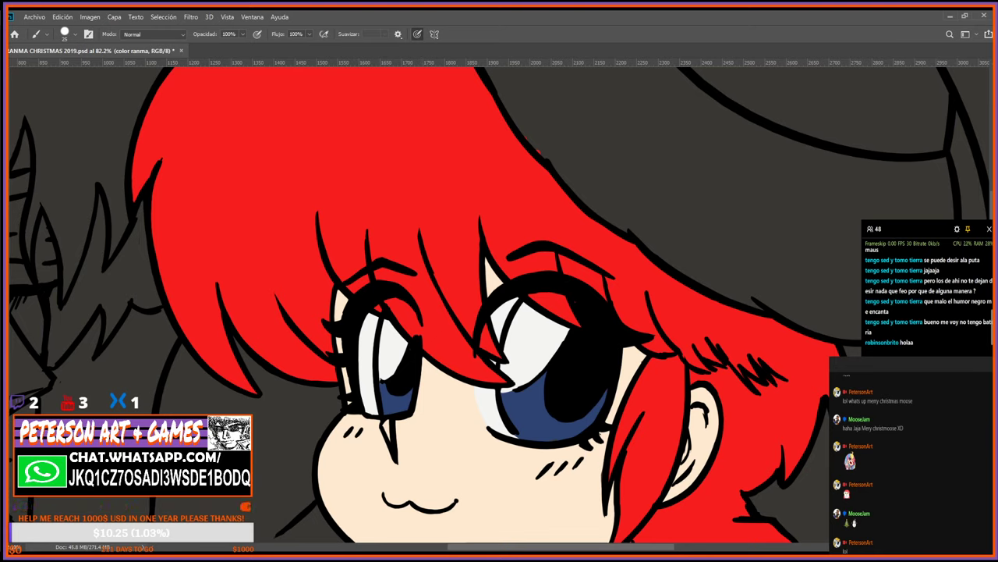
{"action": "key", "text": "alt+]"}
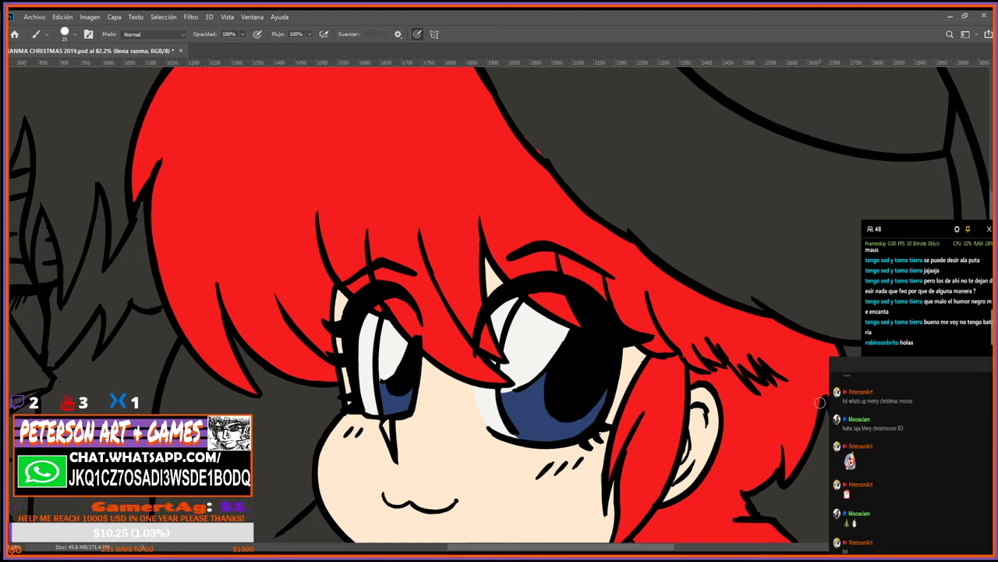
{"action": "key", "text": "r"}
{"action": "mouse_move", "coordinate": [718, 211]}
{"action": "left_mouse_down"}
{"action": "mouse_move", "coordinate": [746, 339]}
{"action": "mouse_move", "coordinate": [546, 373]}
{"action": "left_mouse_up"}
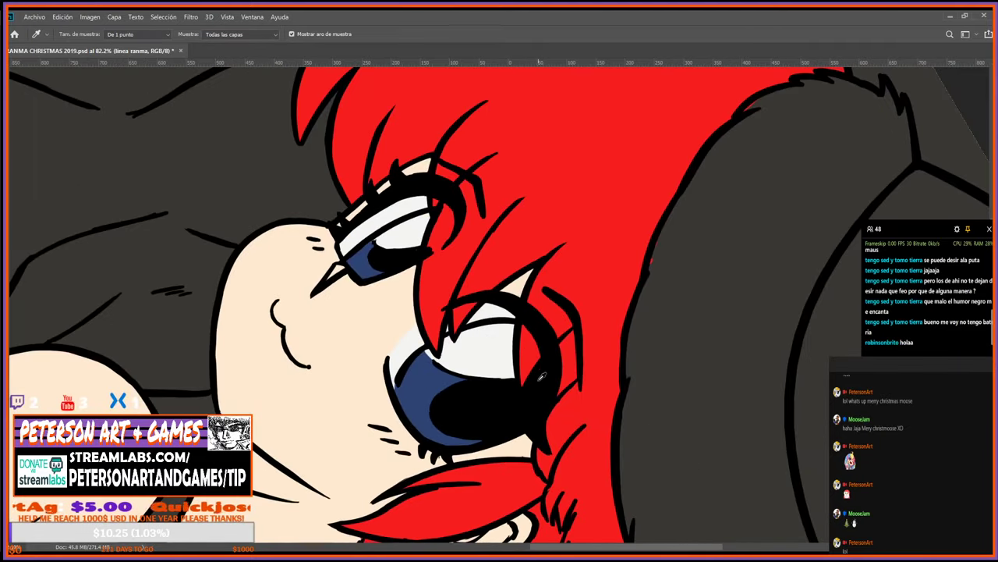
{"action": "key", "text": "b"}
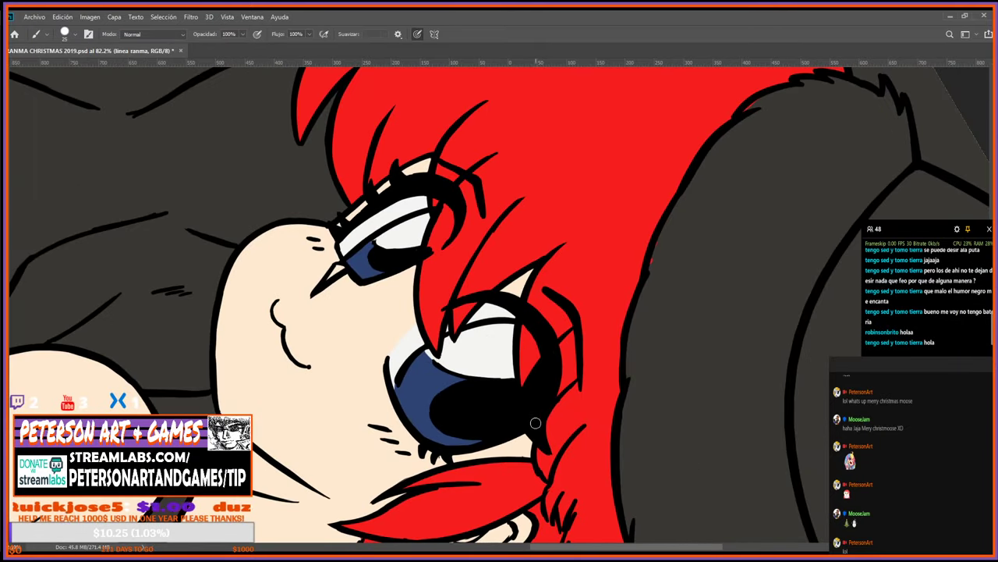
{"action": "key", "text": "r"}
{"action": "mouse_move", "coordinate": [542, 501]}
{"action": "left_mouse_down"}
{"action": "mouse_move", "coordinate": [657, 388]}
{"action": "mouse_move", "coordinate": [653, 316]}
{"action": "mouse_move", "coordinate": [647, 327]}
{"action": "left_mouse_up"}
{"action": "key", "text": "e"}
{"action": "key", "text": "b"}
Tidy the area around the larger eye's outer lower lashes, sampling the skin tone and refining the line layer.
{"action": "key", "text": "alt+["}
{"action": "key", "text": "b"}
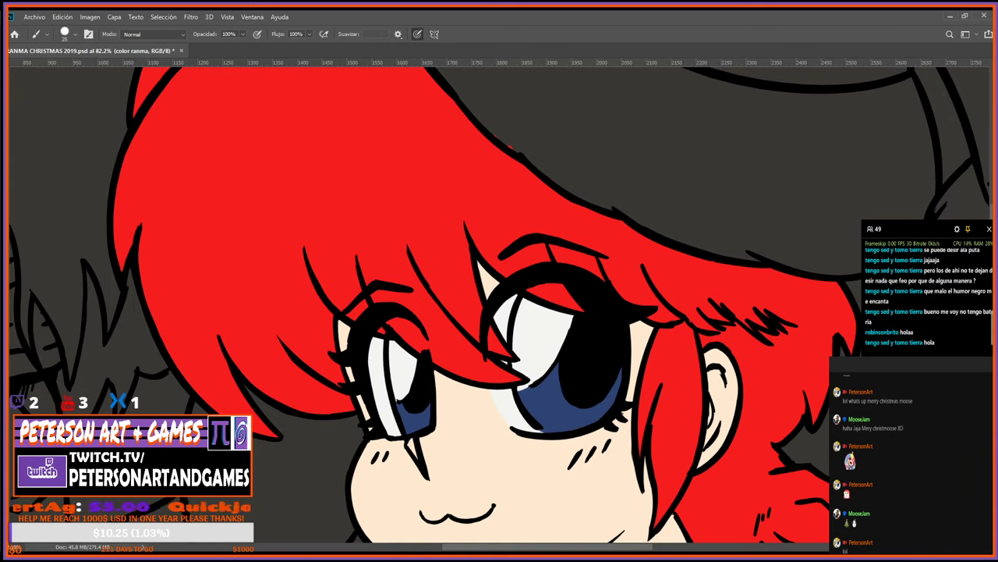
{"action": "left_click", "coordinate": [613, 462], "text": "alt"}
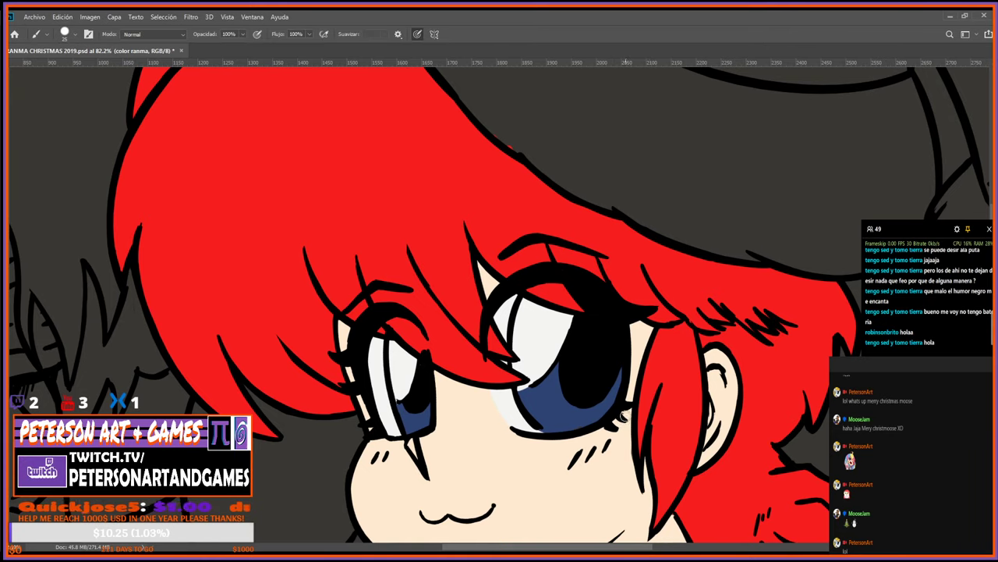
{"action": "key", "text": "alt+bracketright"}
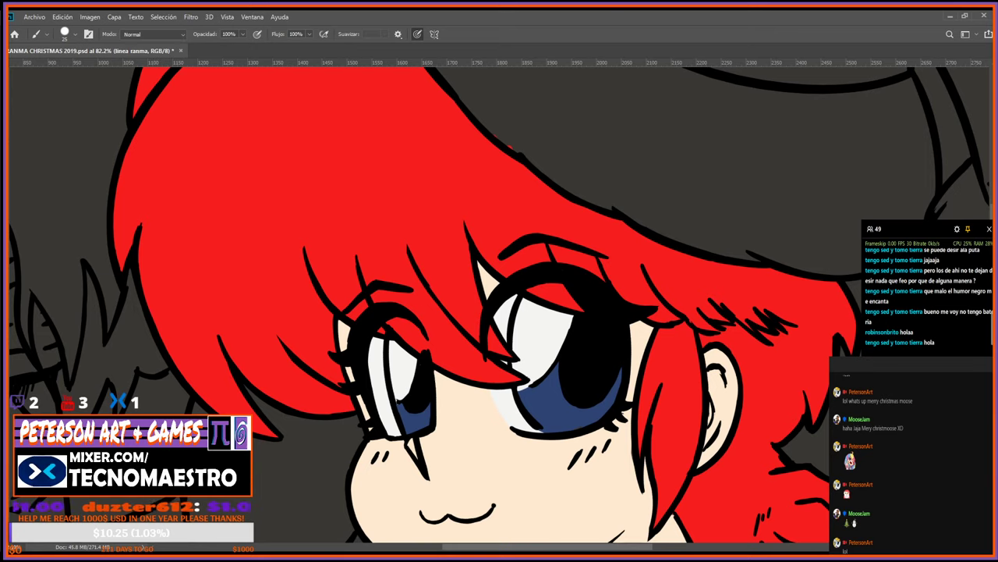
{"action": "key", "text": "e"}
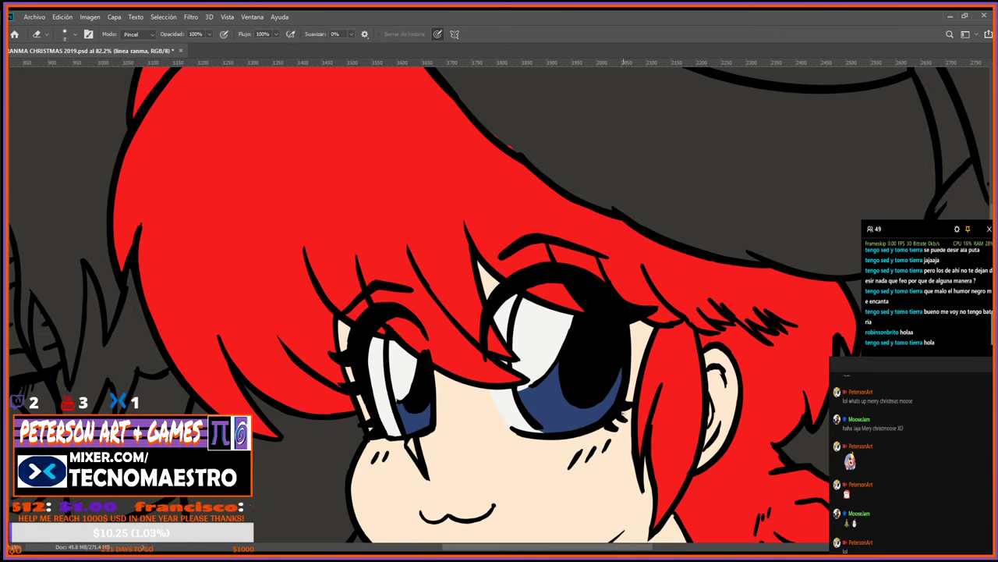
{"action": "key", "text": "b"}
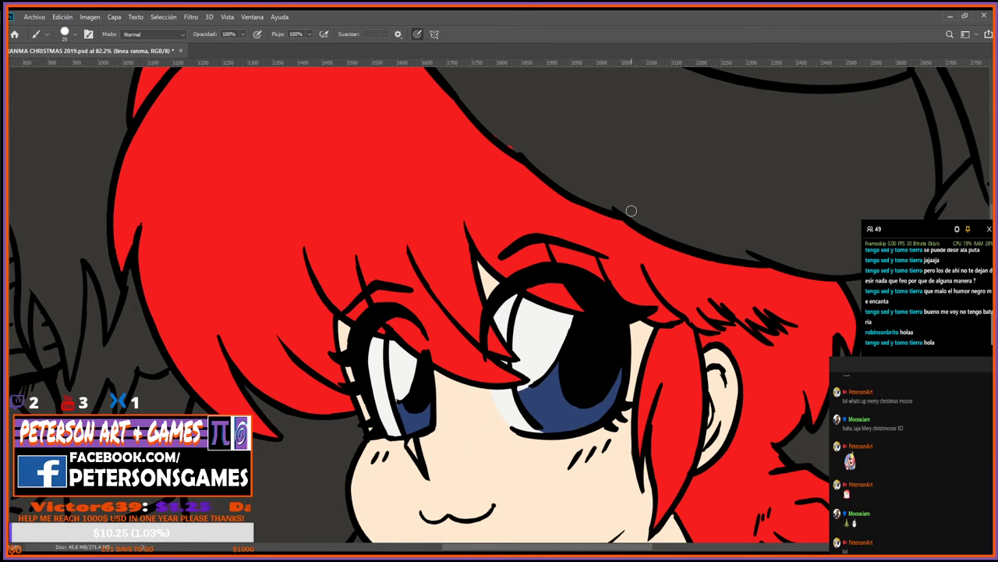
Examine the whole illustration for areas of the girl that still lack flat colour.
{"action": "scroll", "coordinate": [611, 221], "scroll_direction": "down", "scroll_amount": 3}
{"action": "scroll", "coordinate": [610, 221], "scroll_direction": "down", "scroll_amount": 4}
{"action": "key", "text": "Escape"}
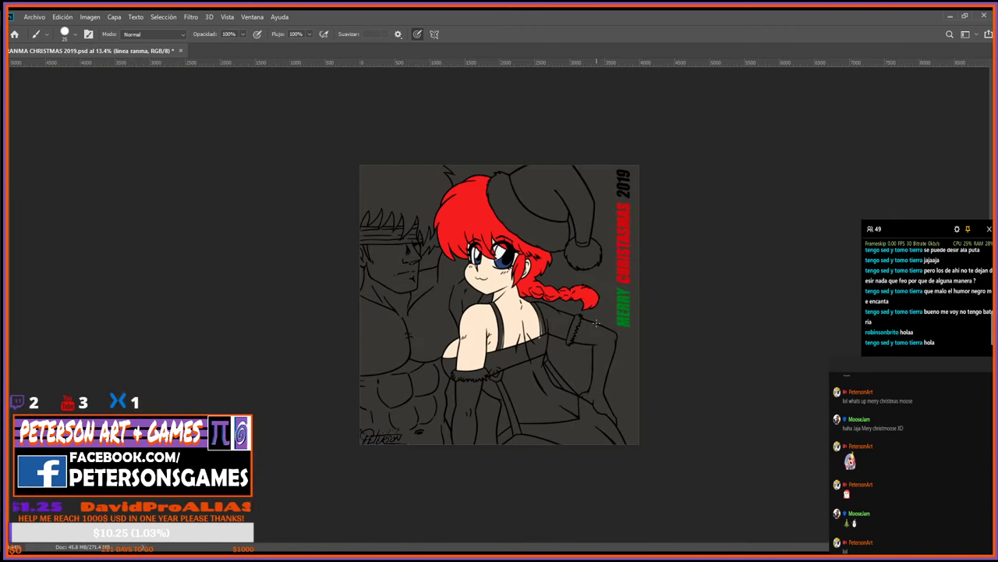
{"action": "scroll", "coordinate": [597, 318], "scroll_direction": "up", "scroll_amount": 3}
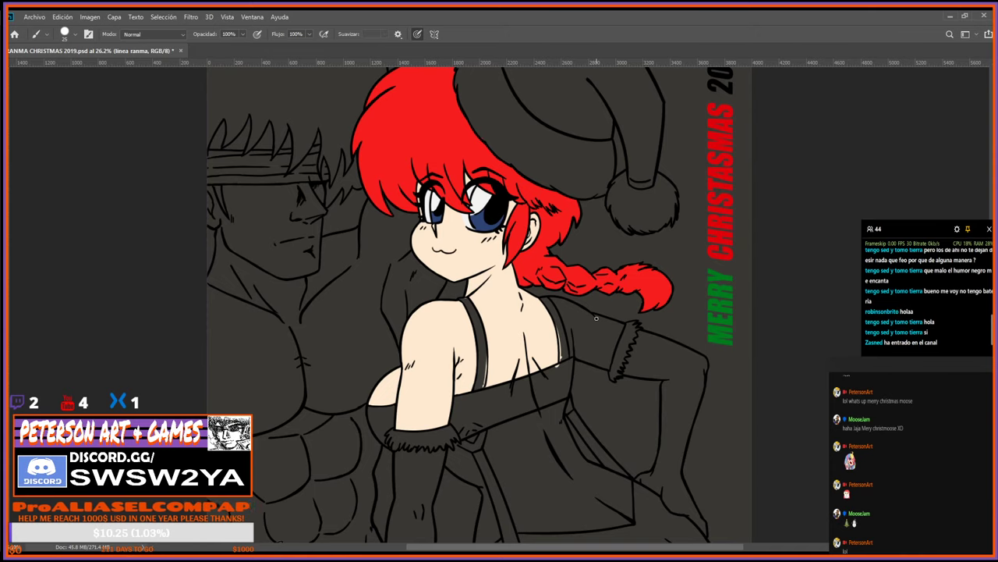
{"action": "scroll", "coordinate": [607, 270], "scroll_direction": "down", "scroll_amount": 3}
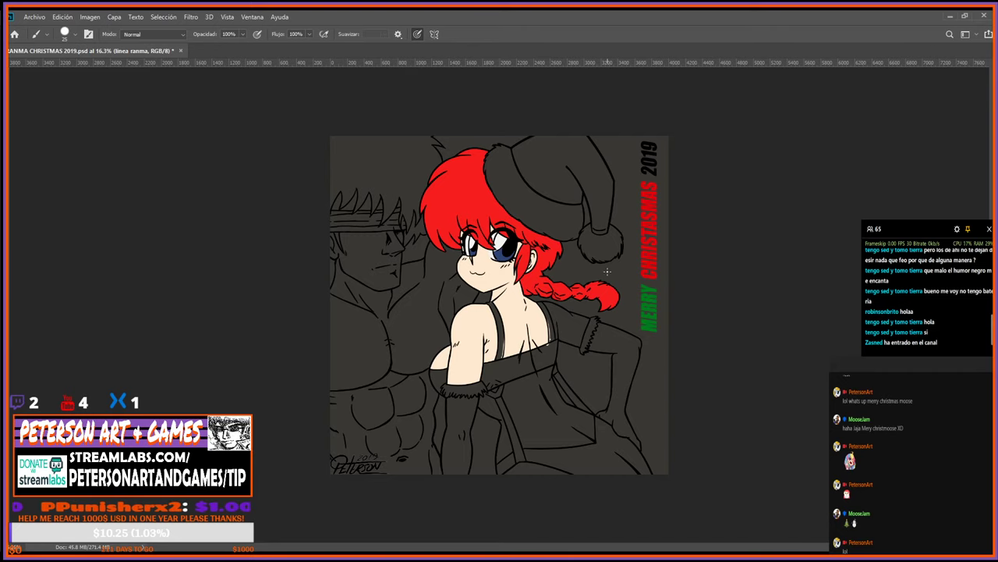
{"action": "scroll", "coordinate": [584, 276], "scroll_direction": "up", "scroll_amount": 5}
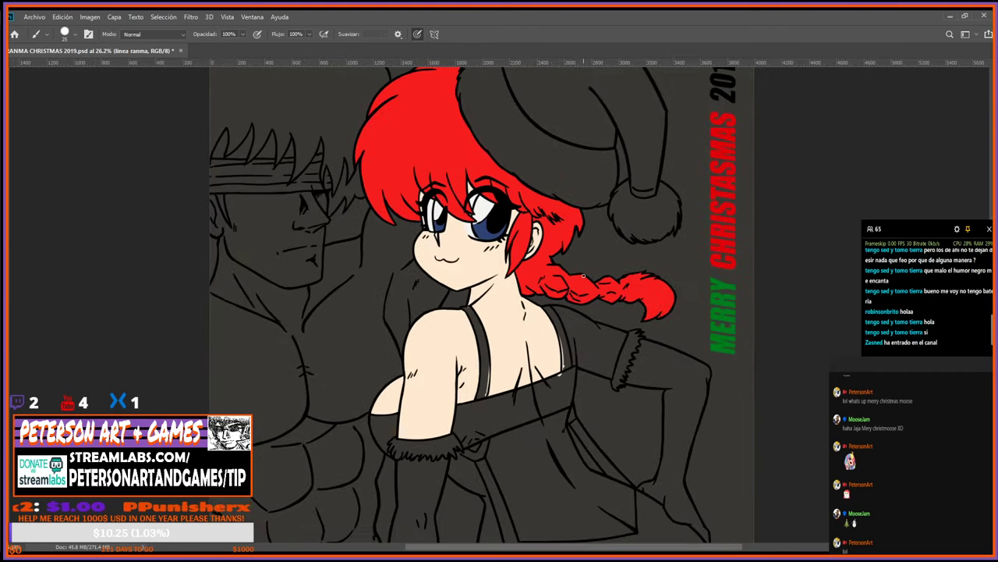
{"action": "scroll", "coordinate": [583, 276], "scroll_direction": "down", "scroll_amount": 1}
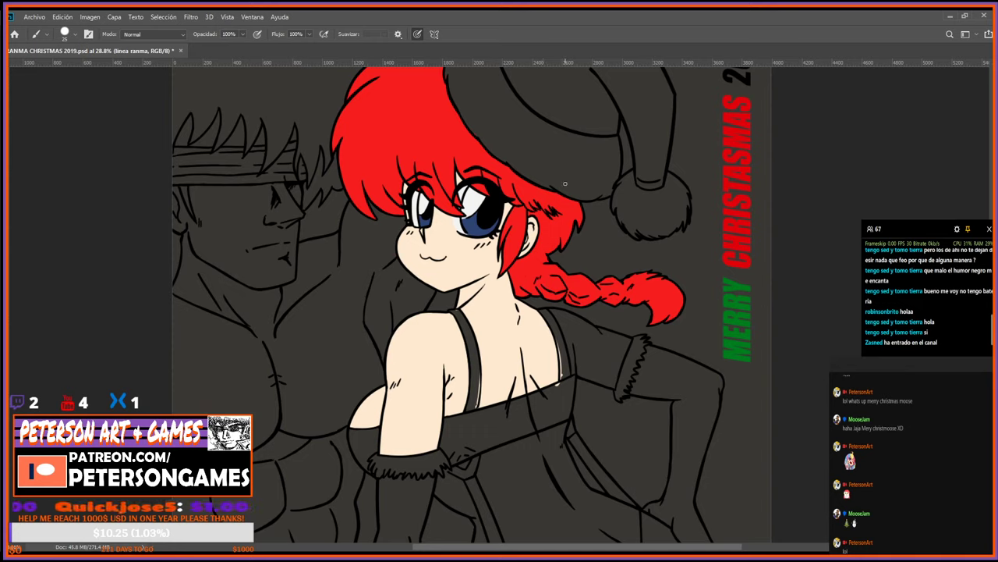
Paint the strip of skin between the far shoulder strap and the sleeve in light peach on the "color ranma" layer.
{"action": "key", "text": "i"}
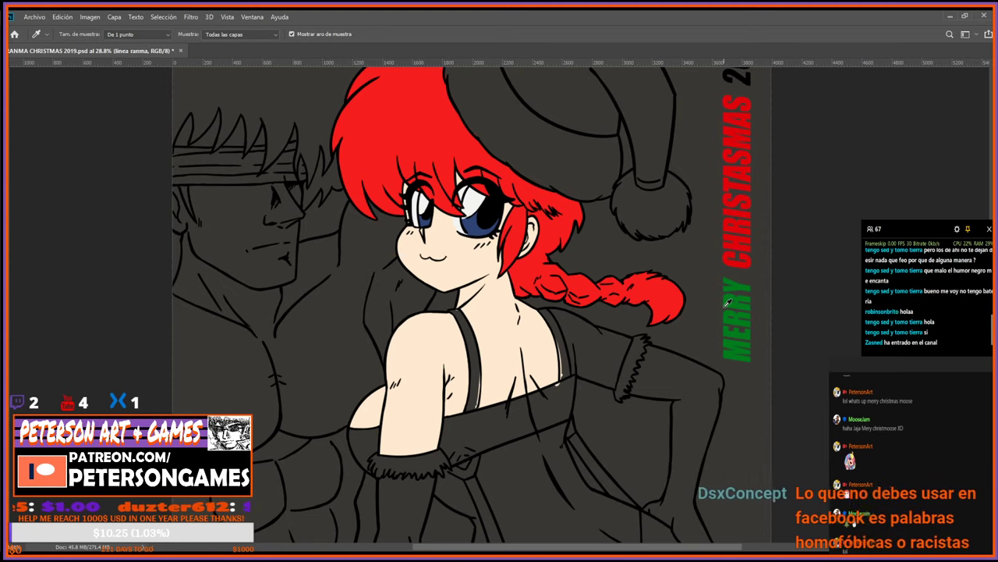
{"action": "key", "text": "z"}
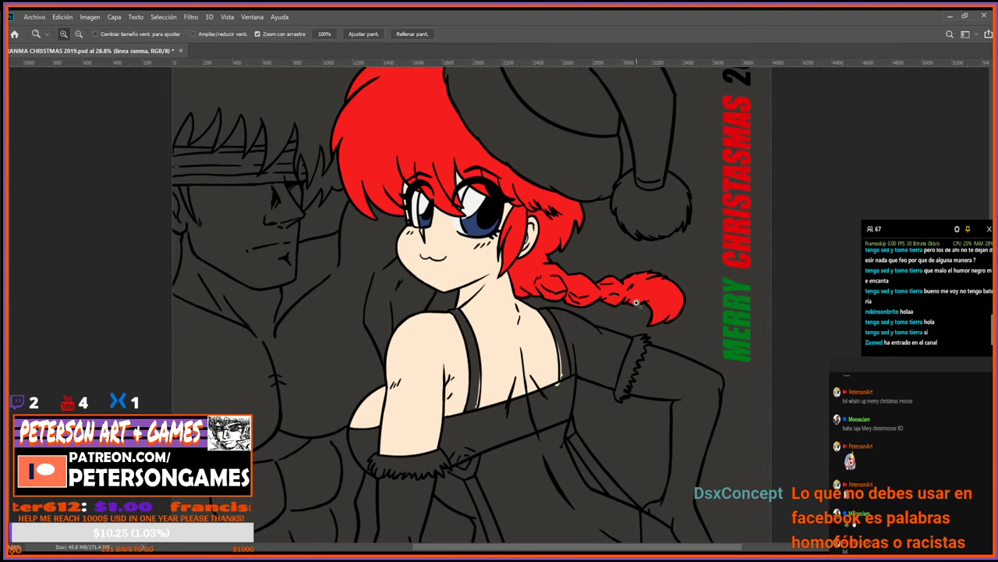
{"action": "left_click_drag", "start_coordinate": [638, 303], "coordinate": [688, 324]}
{"action": "key", "text": "alt+["}
{"action": "key", "text": "b"}
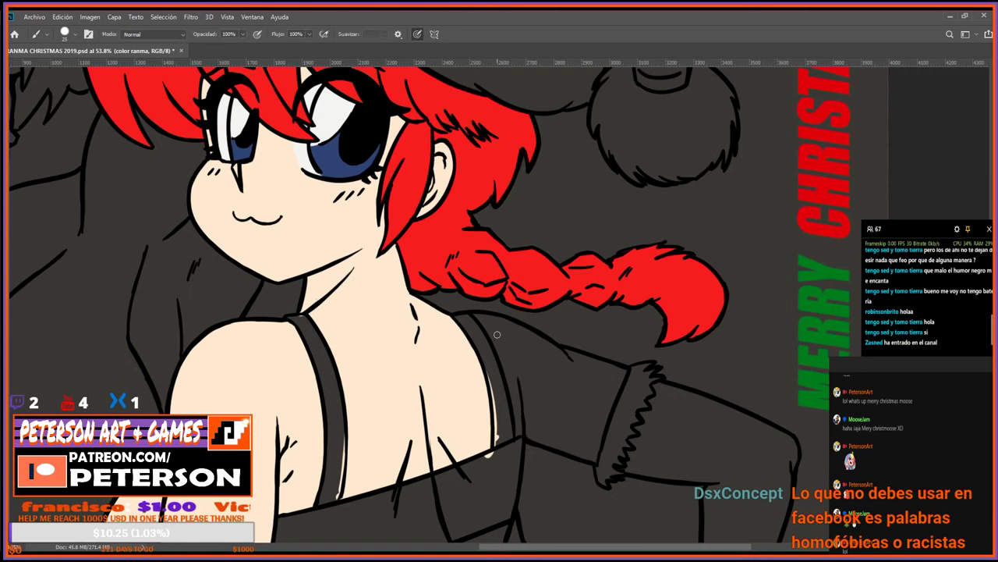
{"action": "left_click_drag", "start_coordinate": [477, 315], "coordinate": [516, 383]}
{"action": "mouse_move", "coordinate": [496, 347]}
{"action": "left_mouse_down"}
{"action": "mouse_move", "coordinate": [518, 384]}
{"action": "mouse_move", "coordinate": [486, 331]}
{"action": "mouse_move", "coordinate": [518, 415]}
{"action": "left_mouse_up"}
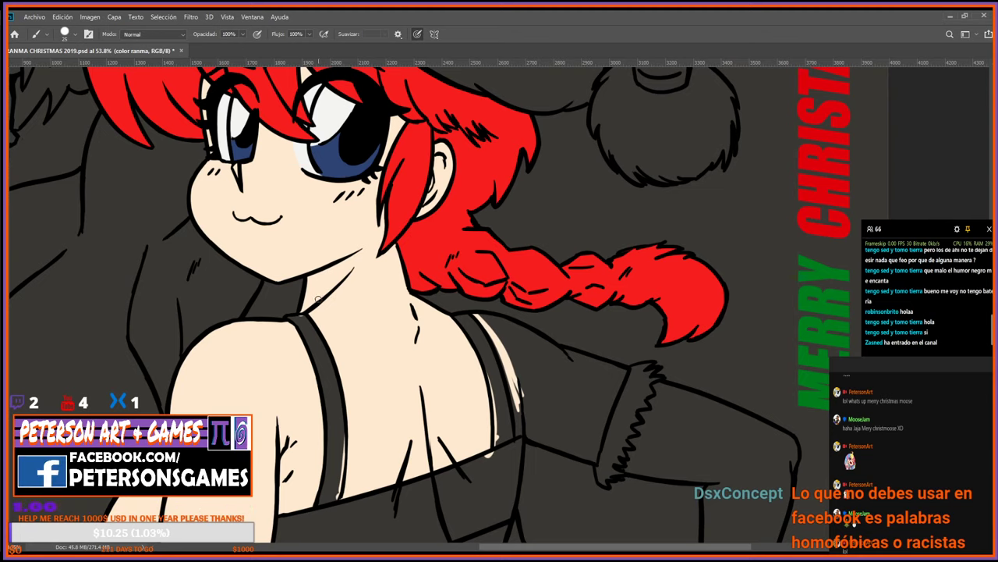
Examine the skin edges along the back, the shoulder straps and the top of the dress.
{"action": "key", "text": "z"}
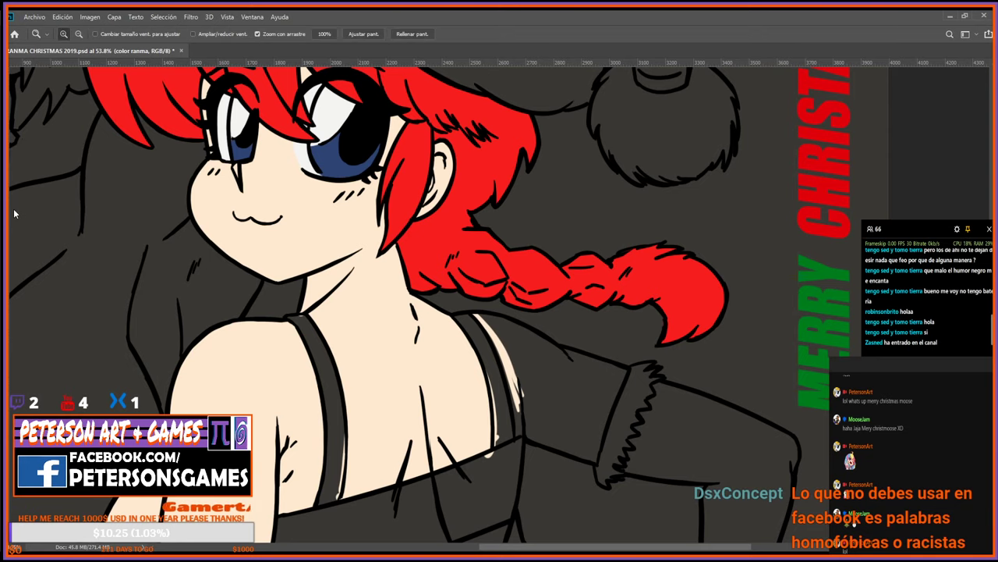
{"action": "left_click_drag", "start_coordinate": [556, 411], "coordinate": [575, 416]}
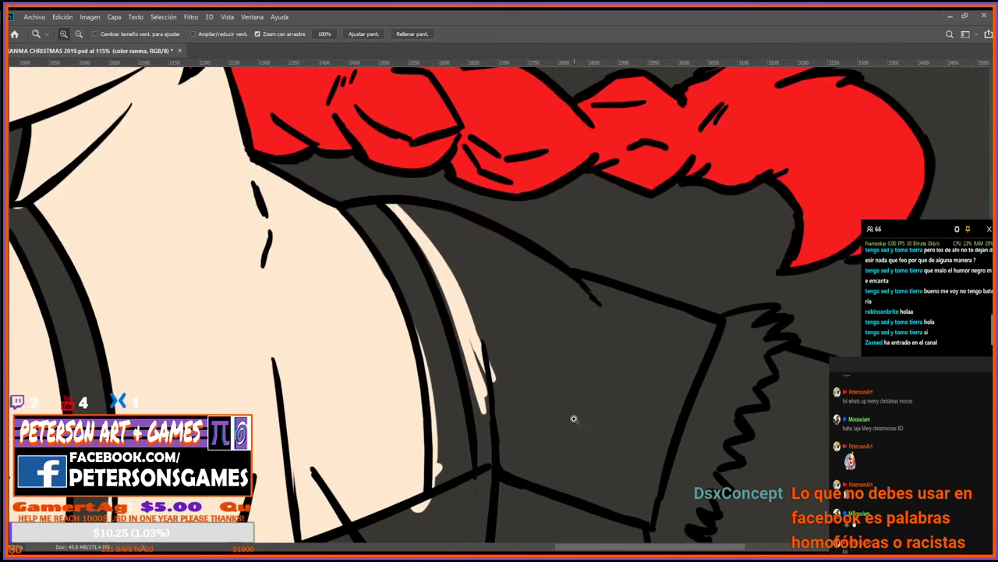
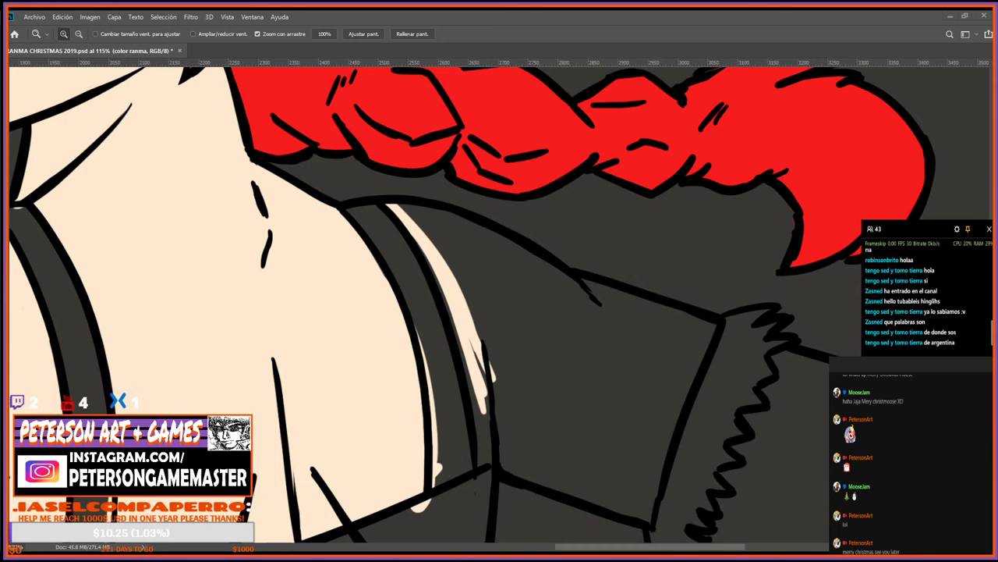
{"action": "key", "text": "ctrl+0"}
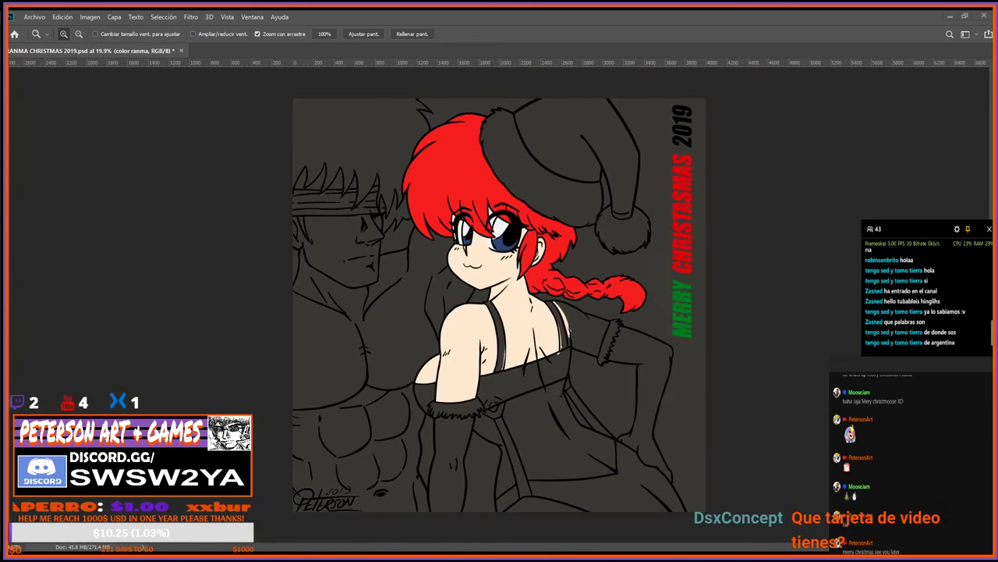
{"action": "left_click_drag", "start_coordinate": [539, 406], "coordinate": [573, 405]}
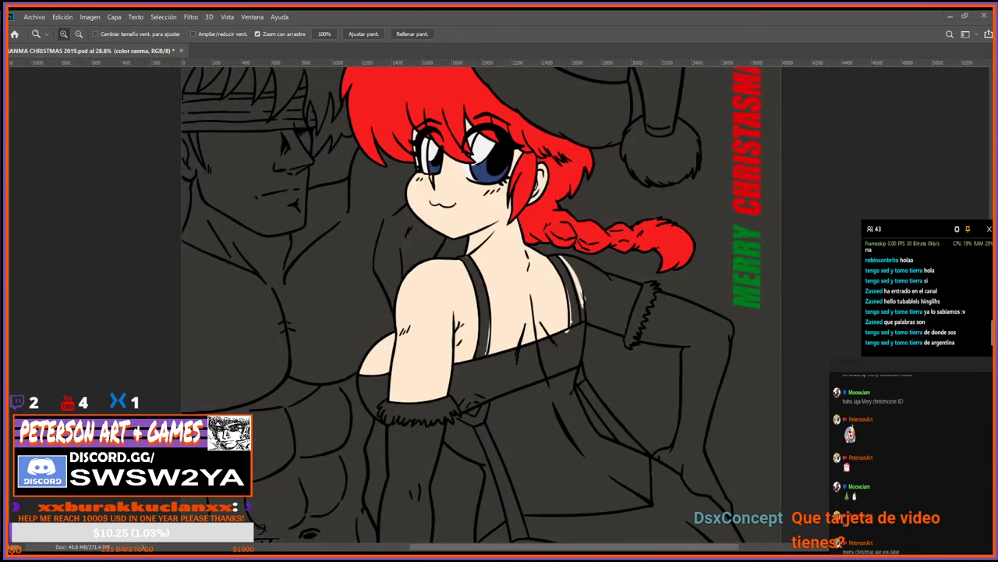
{"action": "left_click_drag", "start_coordinate": [626, 156], "coordinate": [647, 156]}
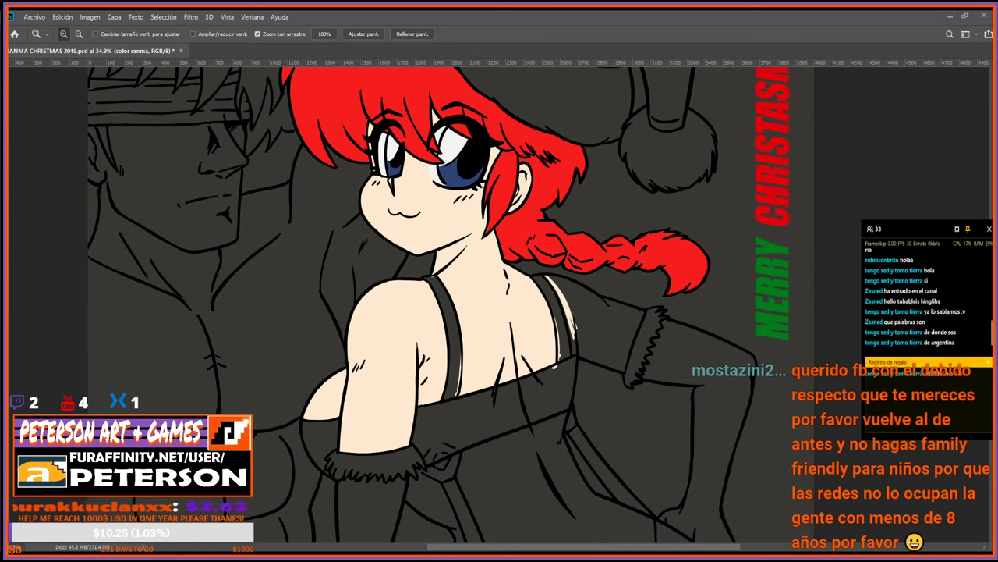
{"action": "left_click", "coordinate": [472, 336]}
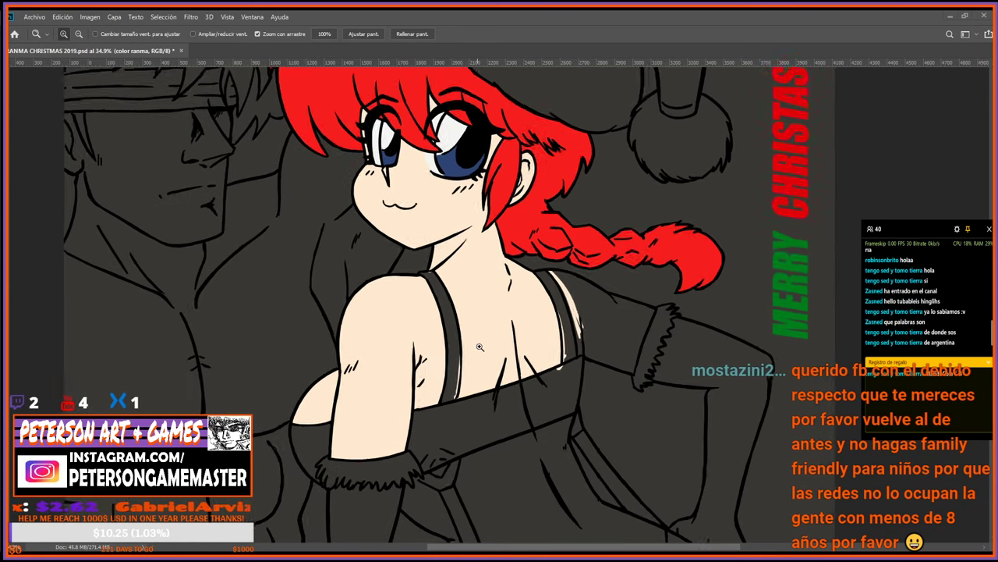
{"action": "key", "text": "b"}
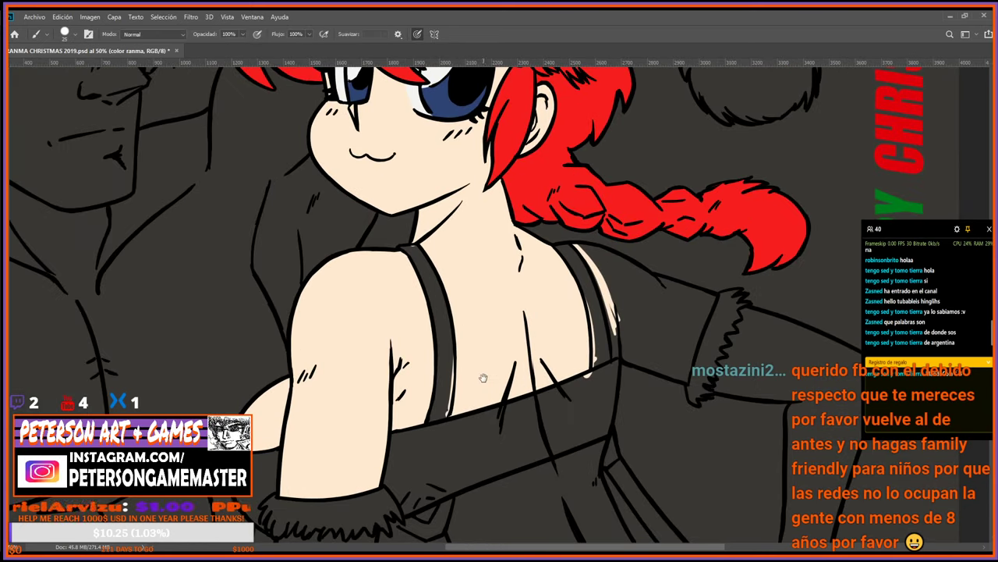
{"action": "left_click_drag", "start_coordinate": [484, 378], "coordinate": [552, 247]}
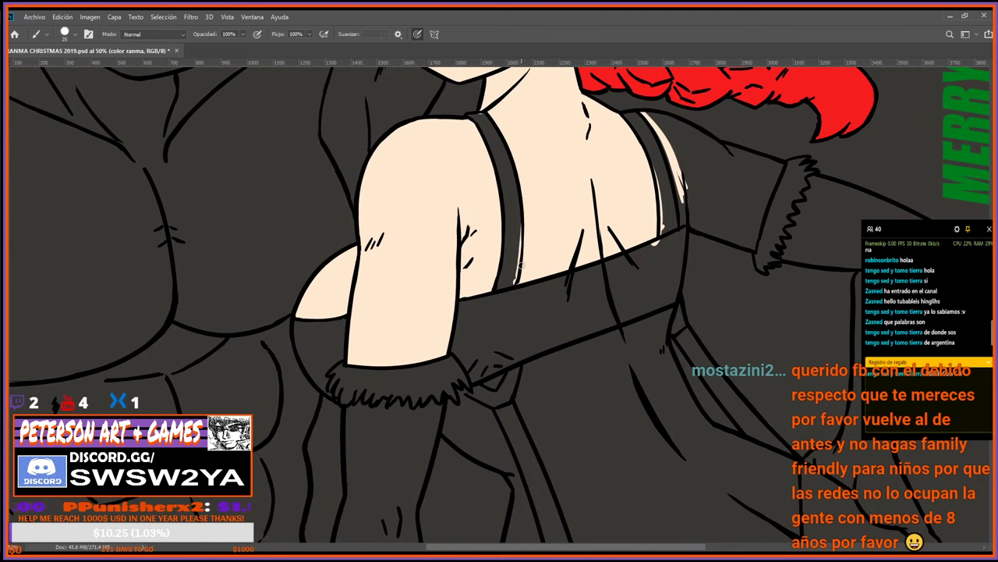
Paint the tufted end of the Santa hat's fur trim, along its edge above the hair, in off-white.
{"action": "key", "text": "i"}
{"action": "left_click_drag", "start_coordinate": [717, 161], "coordinate": [606, 284]}
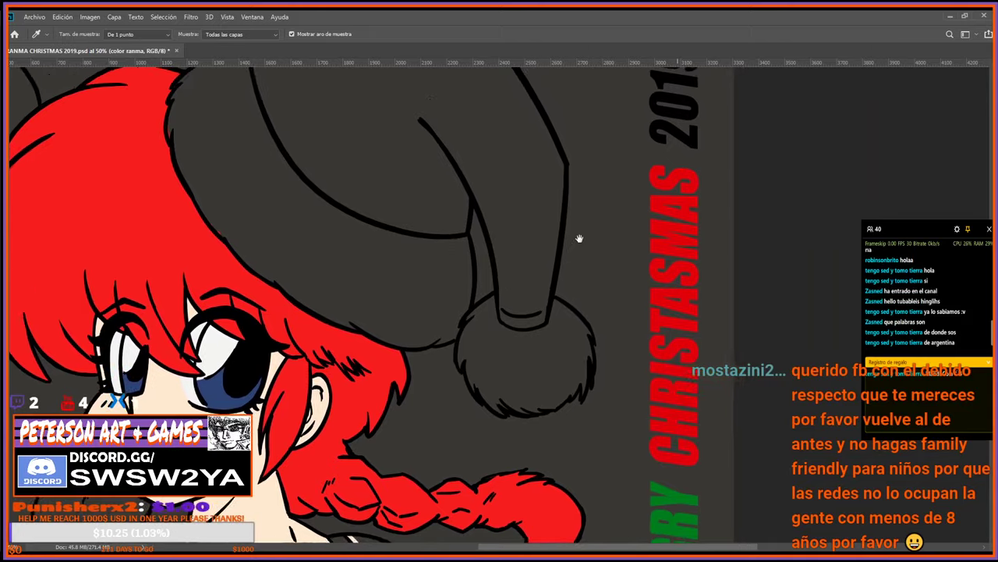
{"action": "left_click_drag", "start_coordinate": [366, 311], "coordinate": [506, 220]}
{"action": "left_click_drag", "start_coordinate": [376, 85], "coordinate": [446, 185]}
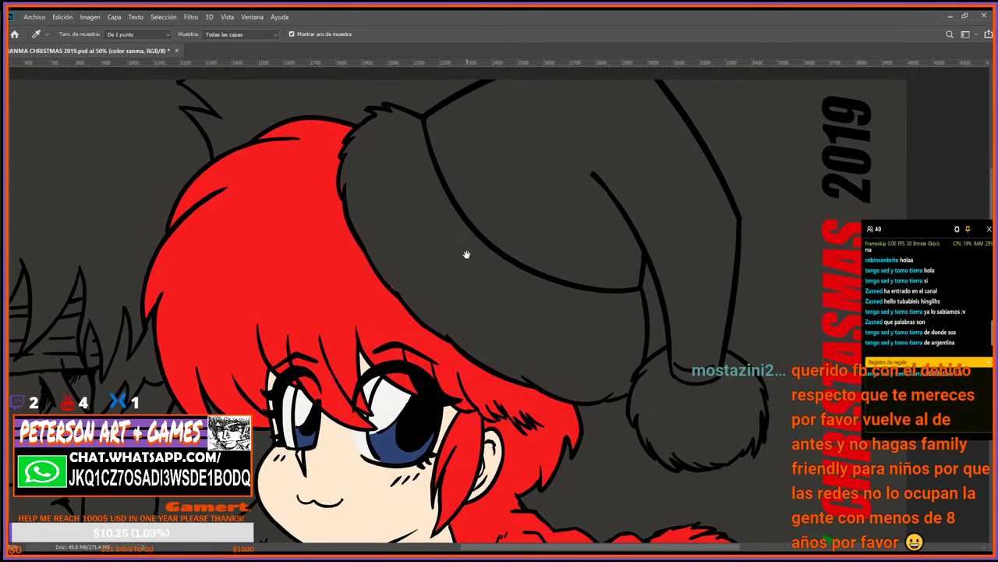
{"action": "left_click_drag", "start_coordinate": [466, 254], "coordinate": [499, 290]}
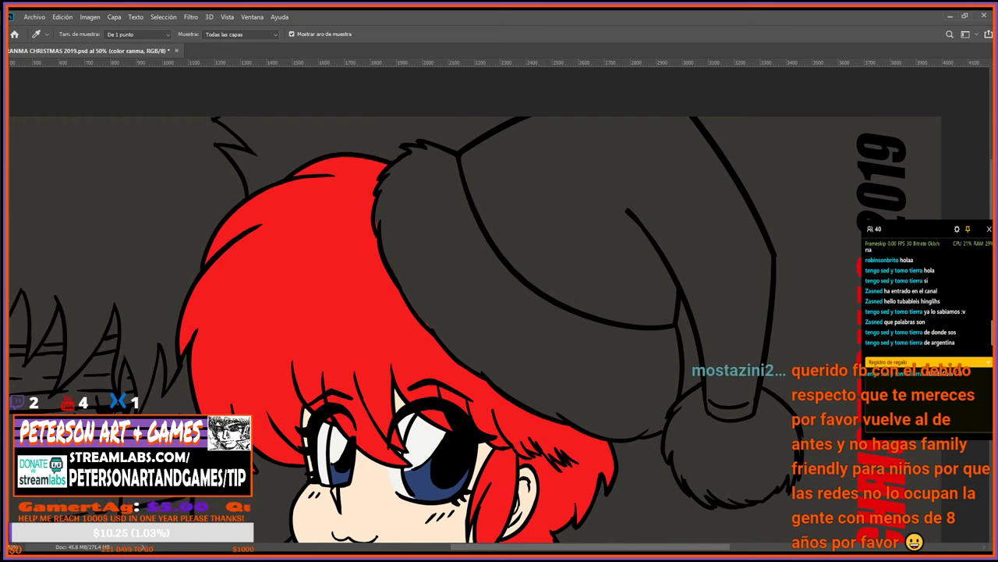
{"action": "key", "text": "b"}
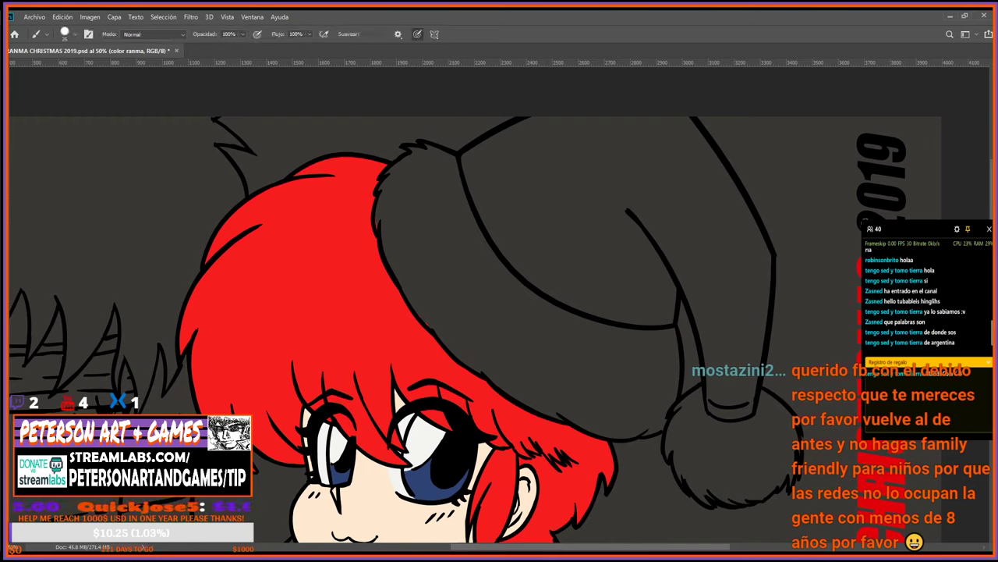
{"action": "mouse_move", "coordinate": [385, 187]}
{"action": "left_mouse_down"}
{"action": "mouse_move", "coordinate": [381, 194]}
{"action": "mouse_move", "coordinate": [395, 175]}
{"action": "mouse_move", "coordinate": [363, 293]}
{"action": "mouse_move", "coordinate": [329, 337]}
{"action": "mouse_move", "coordinate": [323, 298]}
{"action": "mouse_move", "coordinate": [339, 281]}
{"action": "left_mouse_up"}
{"action": "key", "text": "r"}
{"action": "key", "text": "i"}
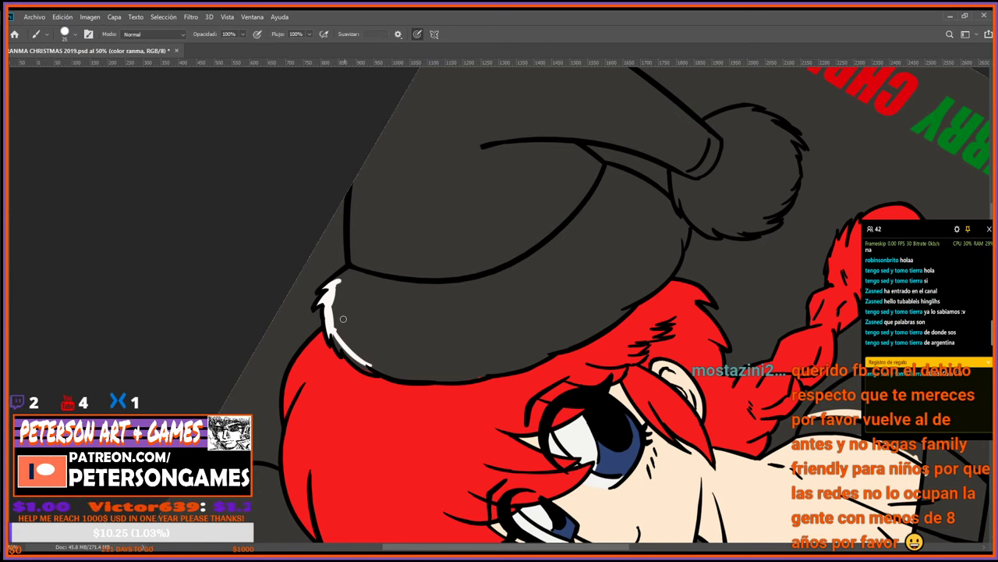
Paint the tufted end of the Santa hat's fur trim in off-white up to its corner with the hat's cone.
{"action": "key", "text": "g"}
{"action": "key", "text": "b"}
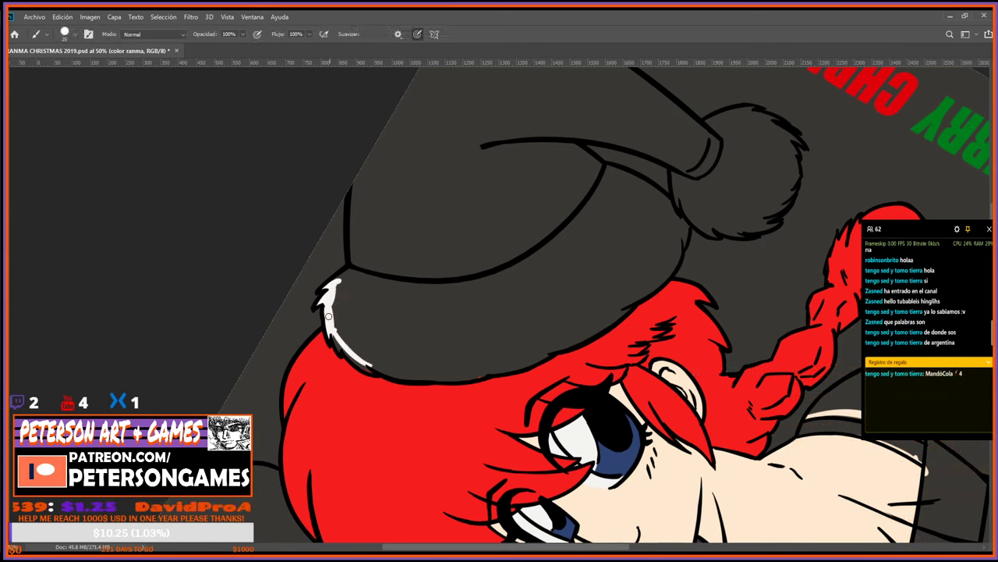
{"action": "left_click_drag", "start_coordinate": [339, 336], "coordinate": [372, 370]}
{"action": "key", "text": "r"}
{"action": "left_click_drag", "start_coordinate": [605, 285], "coordinate": [530, 406]}
{"action": "left_click_drag", "start_coordinate": [556, 209], "coordinate": [595, 254]}
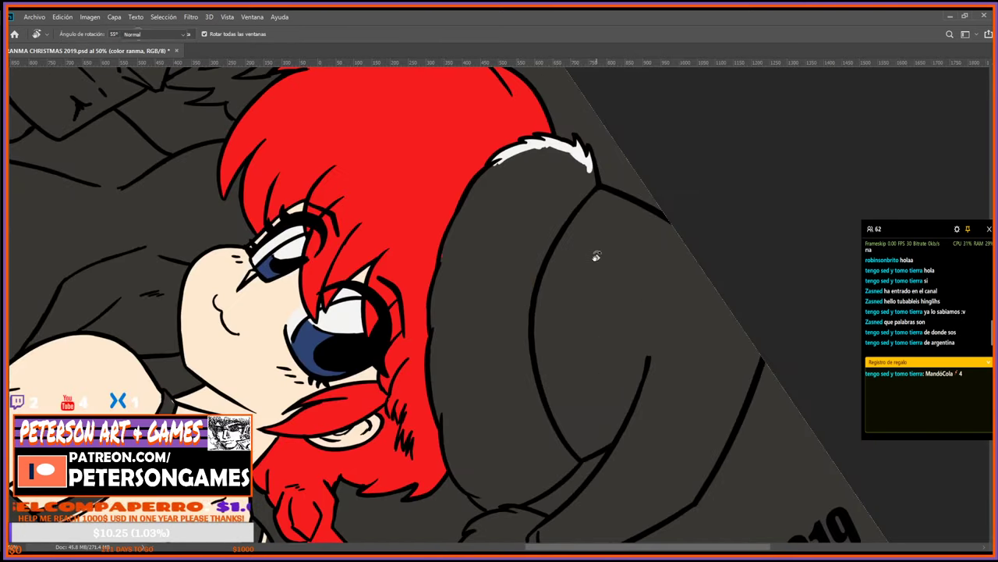
{"action": "key", "text": "b"}
{"action": "left_click_drag", "start_coordinate": [587, 166], "coordinate": [592, 181]}
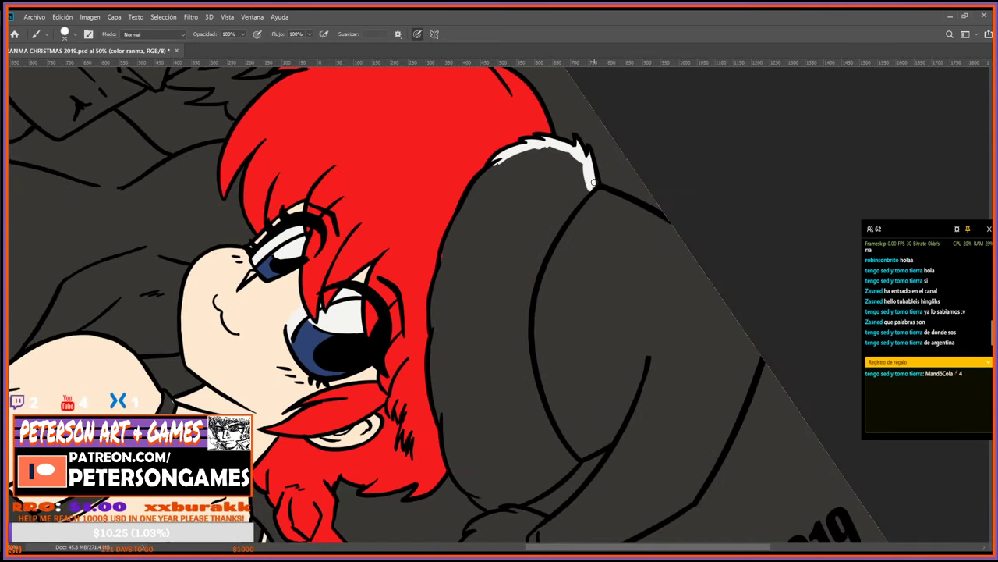
Paint an off-white border inside the fur trim's edge along the girl's hair.
{"action": "key", "text": "r"}
{"action": "left_click_drag", "start_coordinate": [452, 379], "coordinate": [457, 283]}
{"action": "key", "text": "b"}
{"action": "mouse_move", "coordinate": [401, 202]}
{"action": "left_mouse_down"}
{"action": "mouse_move", "coordinate": [426, 308]}
{"action": "mouse_move", "coordinate": [474, 373]}
{"action": "left_mouse_up"}
{"action": "key", "text": "r"}
{"action": "left_click_drag", "start_coordinate": [616, 365], "coordinate": [585, 413]}
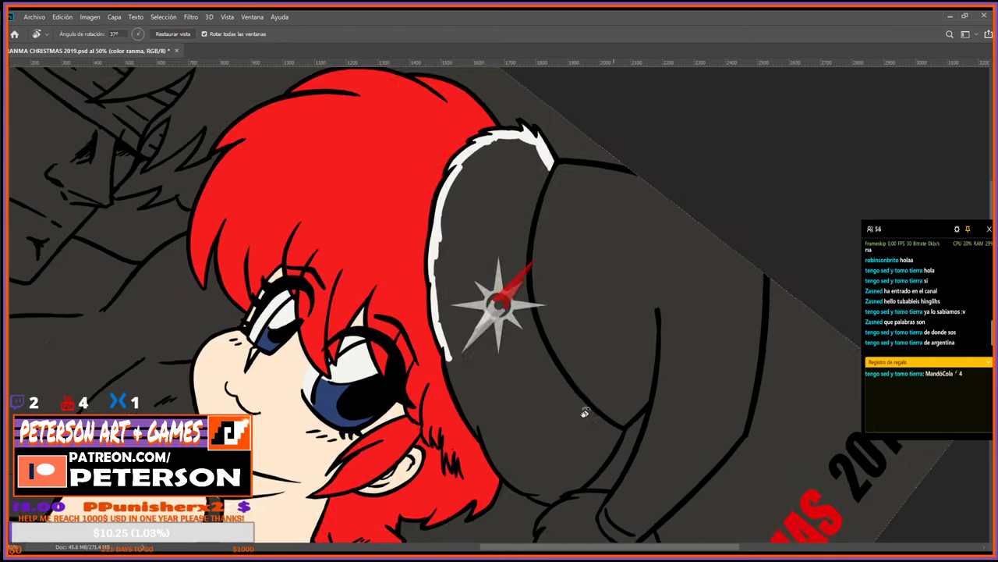
{"action": "key", "text": "space"}
{"action": "left_click_drag", "start_coordinate": [546, 369], "coordinate": [474, 279]}
{"action": "key", "text": "b"}
{"action": "mouse_move", "coordinate": [379, 267]}
{"action": "left_mouse_down"}
{"action": "mouse_move", "coordinate": [402, 320]}
{"action": "mouse_move", "coordinate": [381, 263]}
{"action": "mouse_move", "coordinate": [439, 379]}
{"action": "mouse_move", "coordinate": [418, 350]}
{"action": "mouse_move", "coordinate": [431, 372]}
{"action": "mouse_move", "coordinate": [487, 416]}
{"action": "mouse_move", "coordinate": [465, 400]}
{"action": "mouse_move", "coordinate": [491, 409]}
{"action": "mouse_move", "coordinate": [604, 316]}
{"action": "mouse_move", "coordinate": [592, 347]}
{"action": "mouse_move", "coordinate": [543, 81]}
{"action": "mouse_move", "coordinate": [452, 227]}
{"action": "mouse_move", "coordinate": [439, 290]}
{"action": "left_mouse_up"}
{"action": "key", "text": "r"}
{"action": "key", "text": "b"}
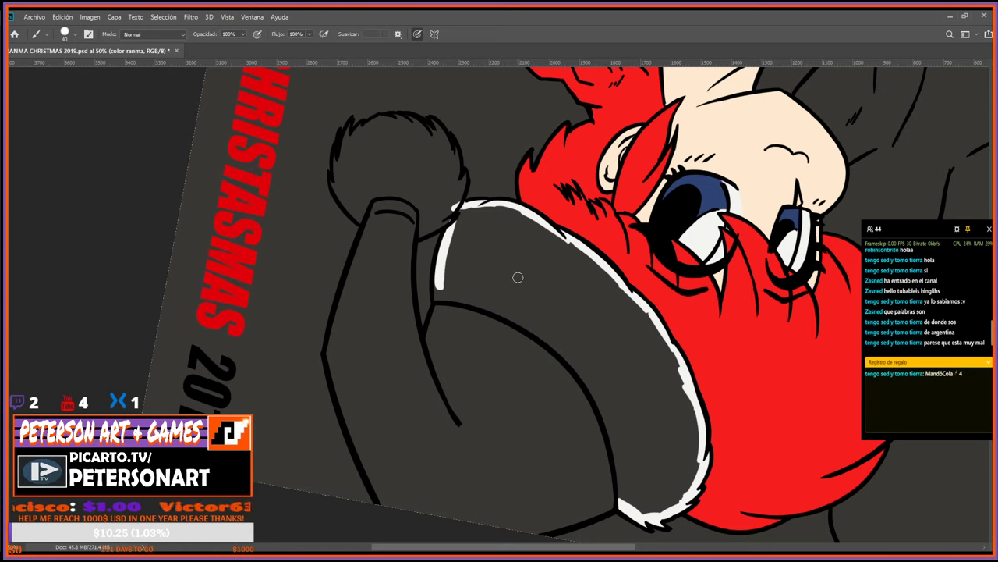
Paint the trim's end next to the pompom and the pompom's tufted outer edge in off-white.
{"action": "left_click_drag", "start_coordinate": [460, 221], "coordinate": [450, 259]}
{"action": "mouse_move", "coordinate": [428, 189]}
{"action": "left_mouse_down"}
{"action": "mouse_move", "coordinate": [422, 232]}
{"action": "mouse_move", "coordinate": [453, 205]}
{"action": "mouse_move", "coordinate": [461, 180]}
{"action": "mouse_move", "coordinate": [456, 204]}
{"action": "mouse_move", "coordinate": [466, 192]}
{"action": "mouse_move", "coordinate": [515, 276]}
{"action": "mouse_move", "coordinate": [569, 273]}
{"action": "mouse_move", "coordinate": [649, 207]}
{"action": "mouse_move", "coordinate": [667, 345]}
{"action": "mouse_move", "coordinate": [710, 341]}
{"action": "mouse_move", "coordinate": [571, 419]}
{"action": "mouse_move", "coordinate": [607, 410]}
{"action": "mouse_move", "coordinate": [564, 375]}
{"action": "mouse_move", "coordinate": [627, 355]}
{"action": "mouse_move", "coordinate": [637, 432]}
{"action": "mouse_move", "coordinate": [608, 429]}
{"action": "mouse_move", "coordinate": [551, 342]}
{"action": "mouse_move", "coordinate": [582, 314]}
{"action": "mouse_move", "coordinate": [636, 332]}
{"action": "mouse_move", "coordinate": [558, 370]}
{"action": "mouse_move", "coordinate": [446, 385]}
{"action": "mouse_move", "coordinate": [464, 447]}
{"action": "mouse_move", "coordinate": [524, 464]}
{"action": "left_mouse_up"}
{"action": "key", "text": "r"}
{"action": "key", "text": "b"}
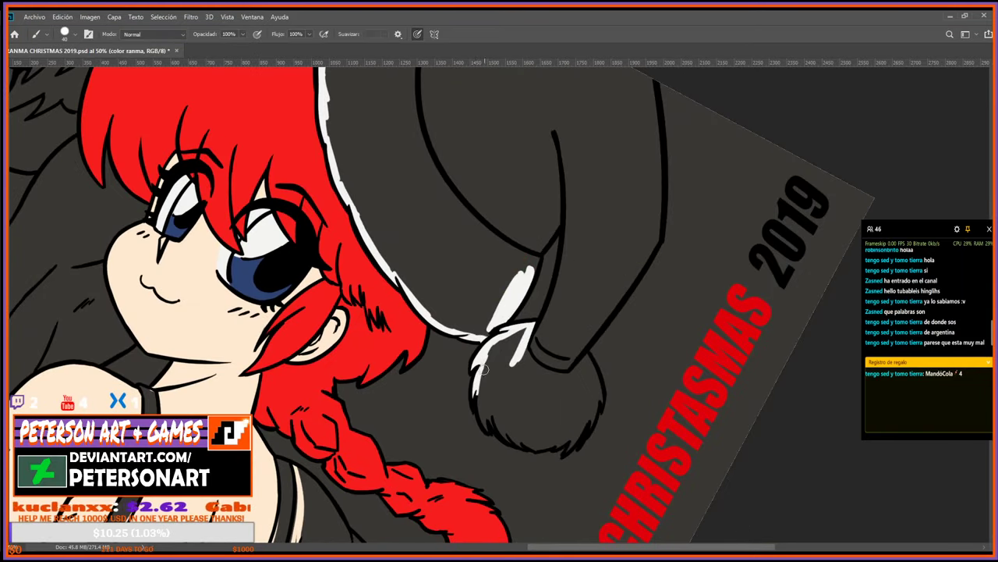
{"action": "mouse_move", "coordinate": [484, 370]}
{"action": "left_mouse_down"}
{"action": "mouse_move", "coordinate": [490, 430]}
{"action": "mouse_move", "coordinate": [485, 388]}
{"action": "mouse_move", "coordinate": [493, 420]}
{"action": "mouse_move", "coordinate": [513, 439]}
{"action": "mouse_move", "coordinate": [530, 446]}
{"action": "mouse_move", "coordinate": [550, 439]}
{"action": "mouse_move", "coordinate": [532, 434]}
{"action": "mouse_move", "coordinate": [566, 437]}
{"action": "left_mouse_up"}
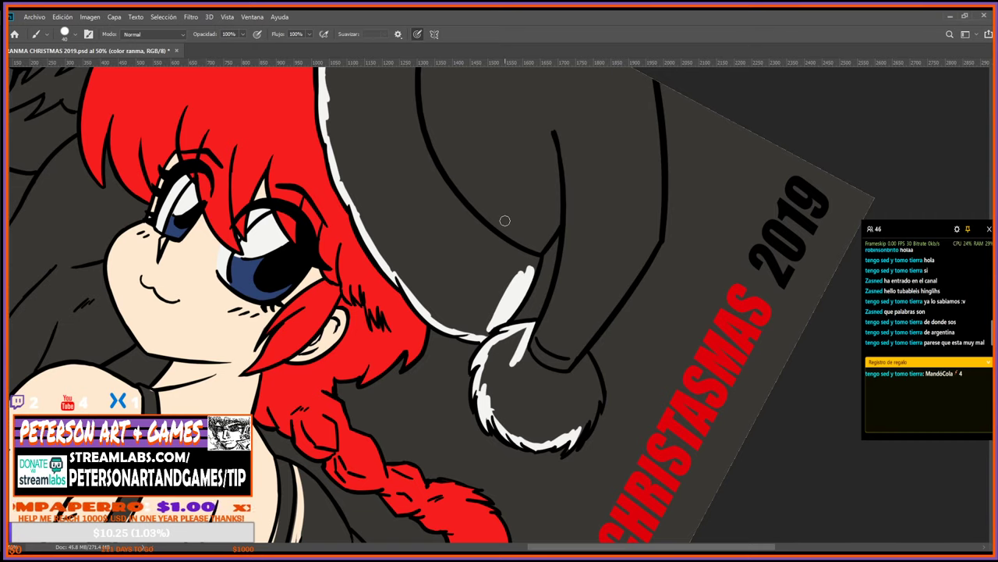
Extend the off-white on the trim's short end beside the pompom up to the corner with the hat's cone.
{"action": "left_click_drag", "start_coordinate": [519, 273], "coordinate": [536, 261]}
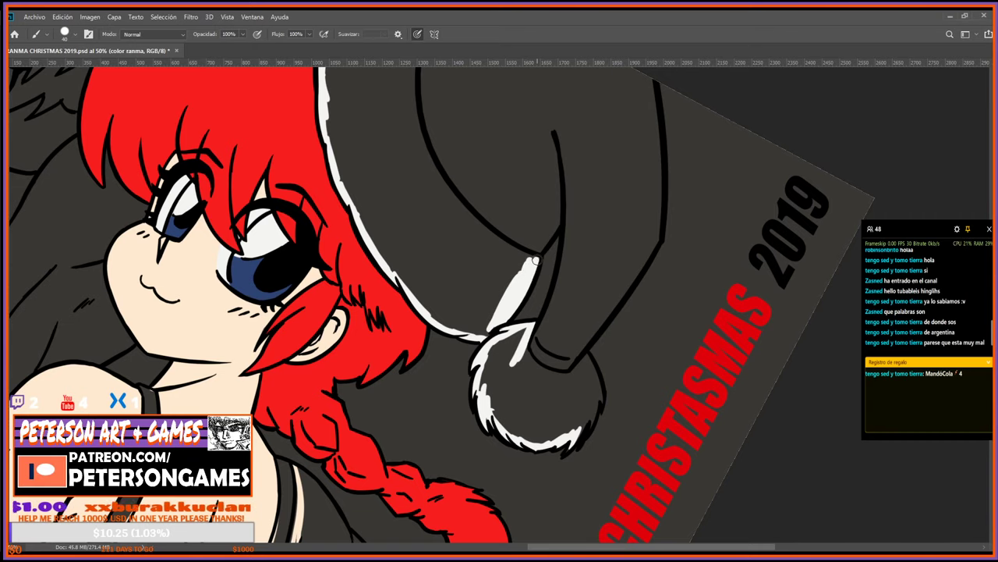
{"action": "key", "text": "r"}
{"action": "left_click_drag", "start_coordinate": [609, 250], "coordinate": [506, 384]}
{"action": "key", "text": "b"}
{"action": "left_click_drag", "start_coordinate": [538, 351], "coordinate": [611, 282]}
{"action": "key", "text": "r"}
Paint an off-white border inside the fur trim's edge along the hat's cone, closing it at the tufted end.
{"action": "left_click_drag", "start_coordinate": [564, 434], "coordinate": [642, 290]}
{"action": "key", "text": "b"}
{"action": "key", "text": "space"}
{"action": "left_click_drag", "start_coordinate": [556, 285], "coordinate": [542, 268]}
{"action": "key", "text": "space"}
{"action": "left_click_drag", "start_coordinate": [613, 215], "coordinate": [561, 377]}
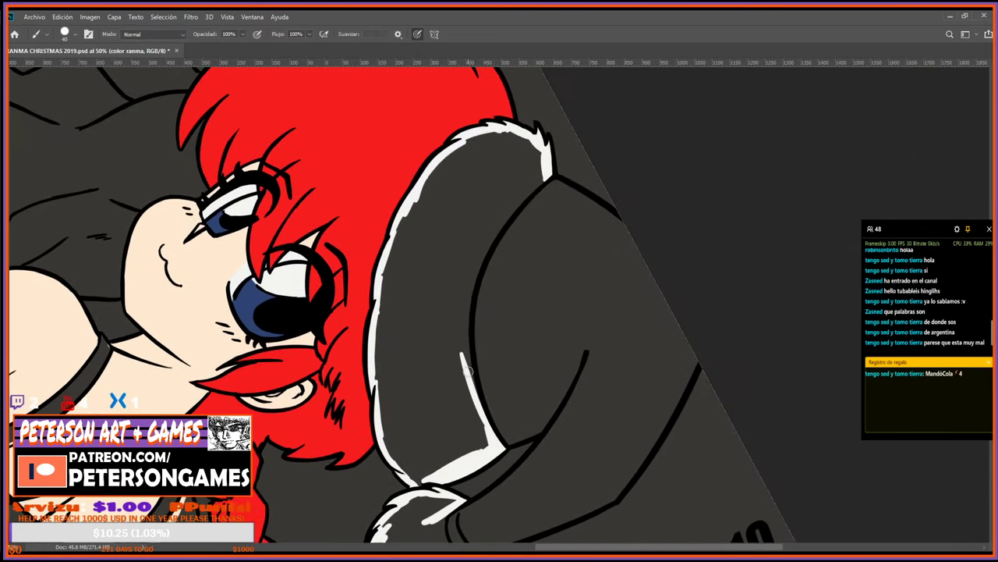
{"action": "left_click_drag", "start_coordinate": [471, 394], "coordinate": [468, 294]}
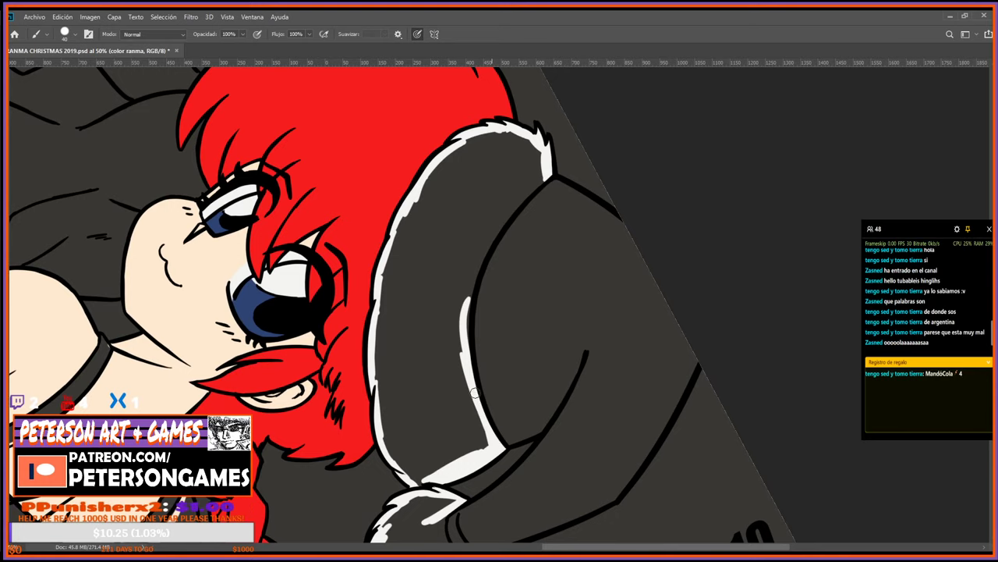
{"action": "left_click_drag", "start_coordinate": [468, 353], "coordinate": [489, 245]}
{"action": "left_click_drag", "start_coordinate": [468, 338], "coordinate": [509, 217]}
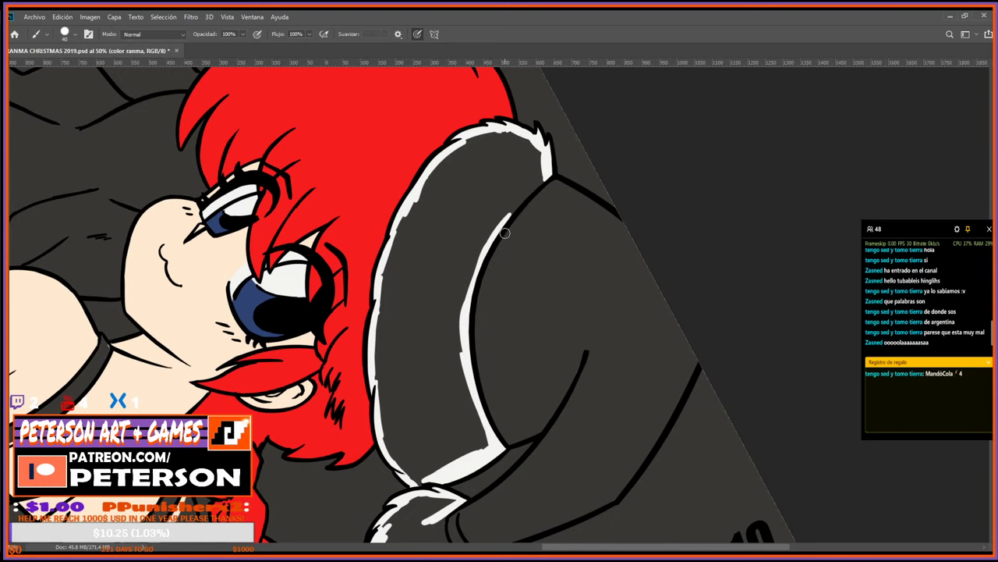
{"action": "left_click_drag", "start_coordinate": [485, 257], "coordinate": [545, 184]}
{"action": "left_click_drag", "start_coordinate": [509, 218], "coordinate": [546, 177]}
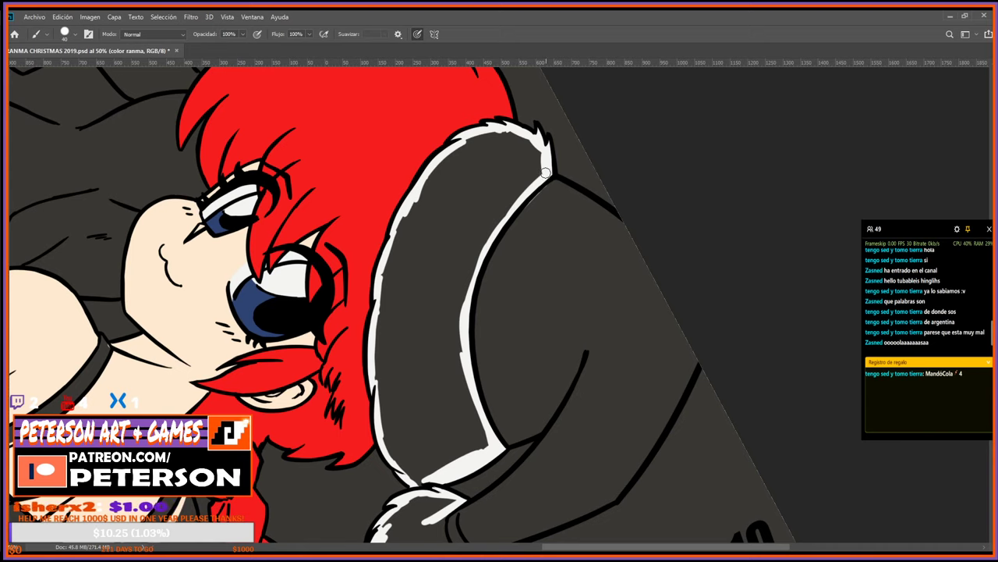
Fill the inside of the outlined fur trim with off-white.
{"action": "key", "text": "r"}
{"action": "left_click_drag", "start_coordinate": [498, 251], "coordinate": [439, 345]}
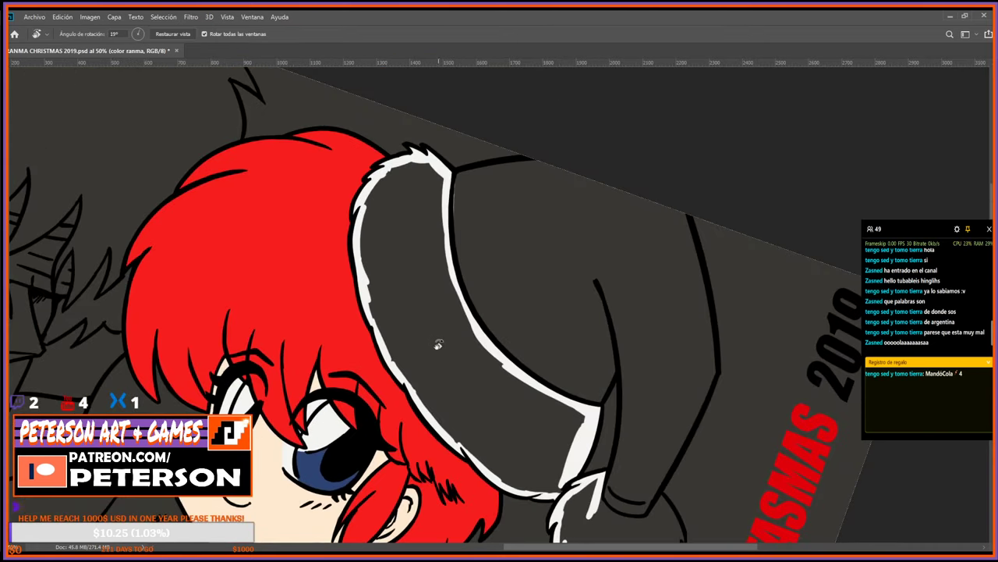
{"action": "key", "text": "e"}
{"action": "key", "text": "bracketright"}
{"action": "key", "text": "bracketright"}
{"action": "key", "text": "g"}
{"action": "left_click", "coordinate": [451, 218]}
{"action": "key", "text": "b"}
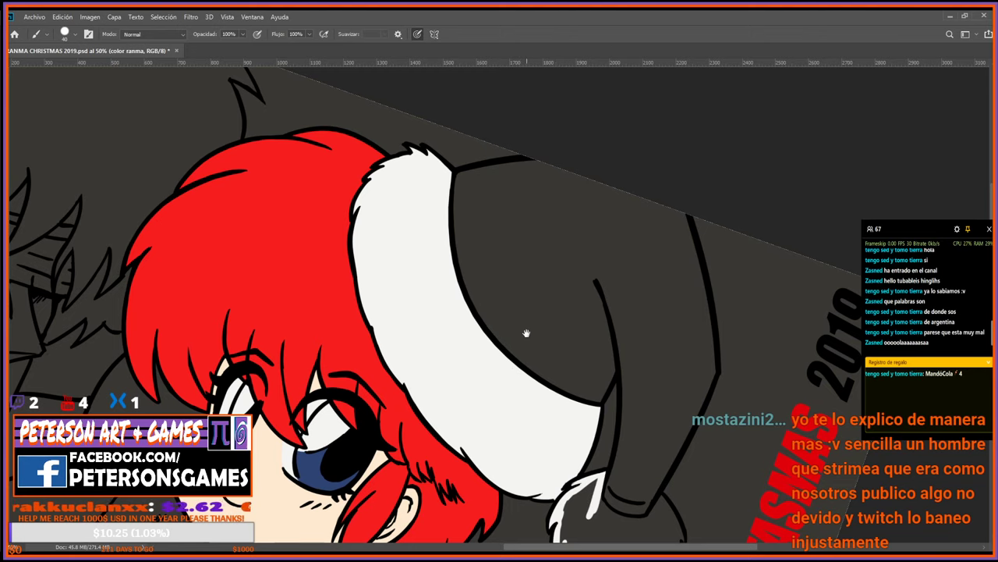
Complete the pompom's off-white border along the hat's tip and around its remaining tufted edge.
{"action": "left_click_drag", "start_coordinate": [602, 470], "coordinate": [509, 315]}
{"action": "key", "text": "r"}
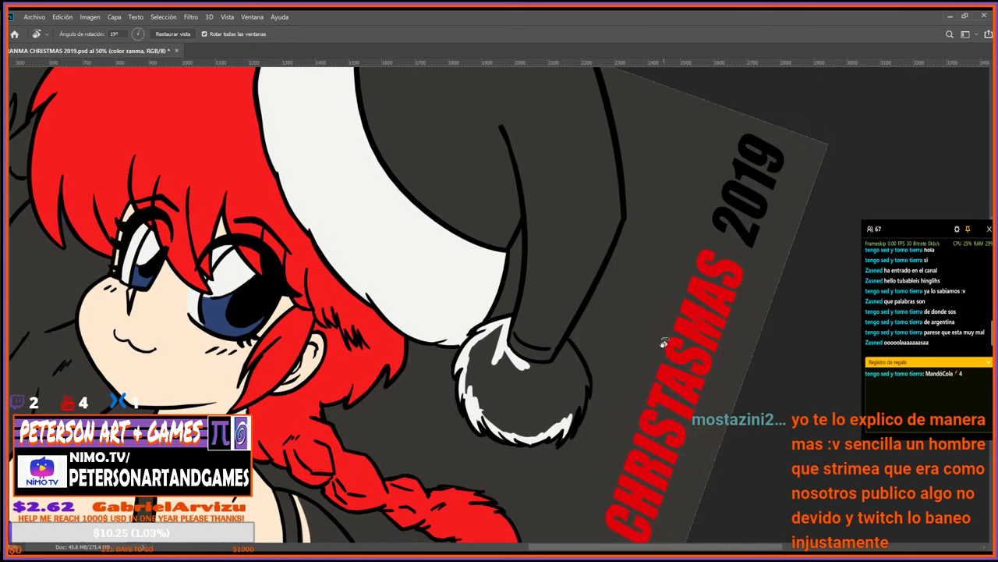
{"action": "left_click_drag", "start_coordinate": [664, 343], "coordinate": [593, 406]}
{"action": "key", "text": "b"}
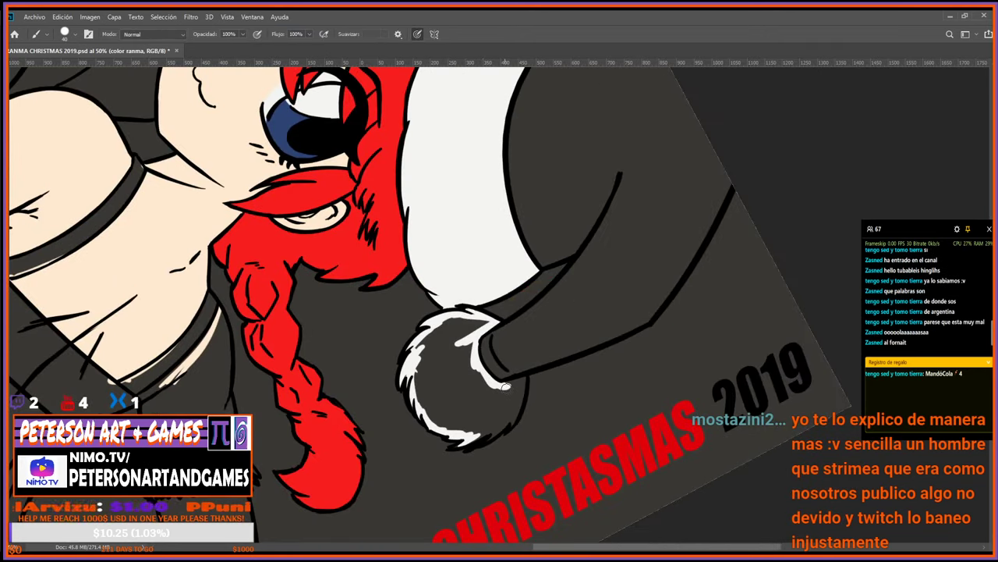
{"action": "mouse_move", "coordinate": [506, 386]}
{"action": "left_mouse_down"}
{"action": "mouse_move", "coordinate": [513, 420]}
{"action": "mouse_move", "coordinate": [523, 468]}
{"action": "mouse_move", "coordinate": [660, 263]}
{"action": "left_mouse_up"}
{"action": "key", "text": "r"}
{"action": "key", "text": "b"}
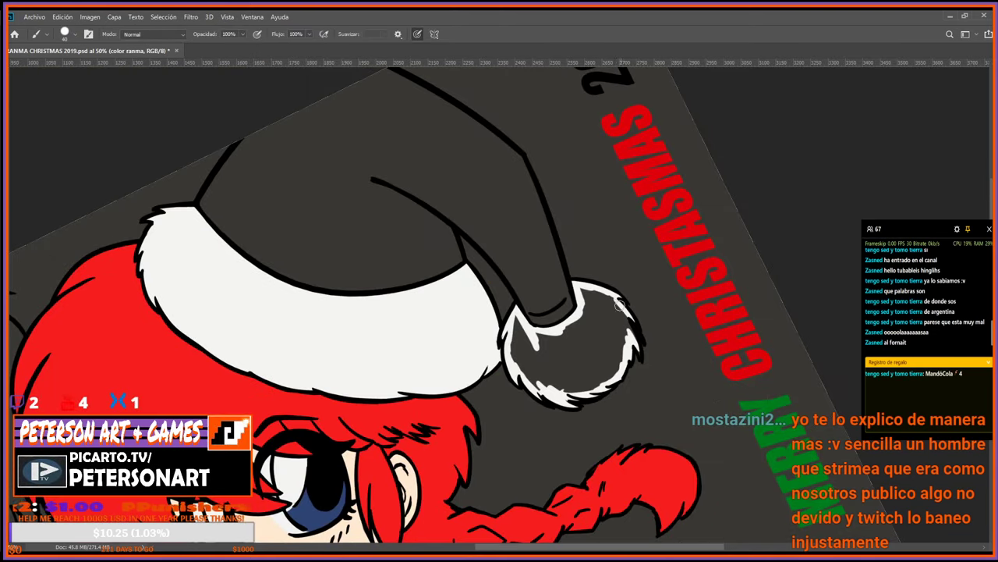
{"action": "mouse_move", "coordinate": [620, 305]}
{"action": "left_mouse_down"}
{"action": "mouse_move", "coordinate": [631, 319]}
{"action": "mouse_move", "coordinate": [622, 318]}
{"action": "left_mouse_up"}
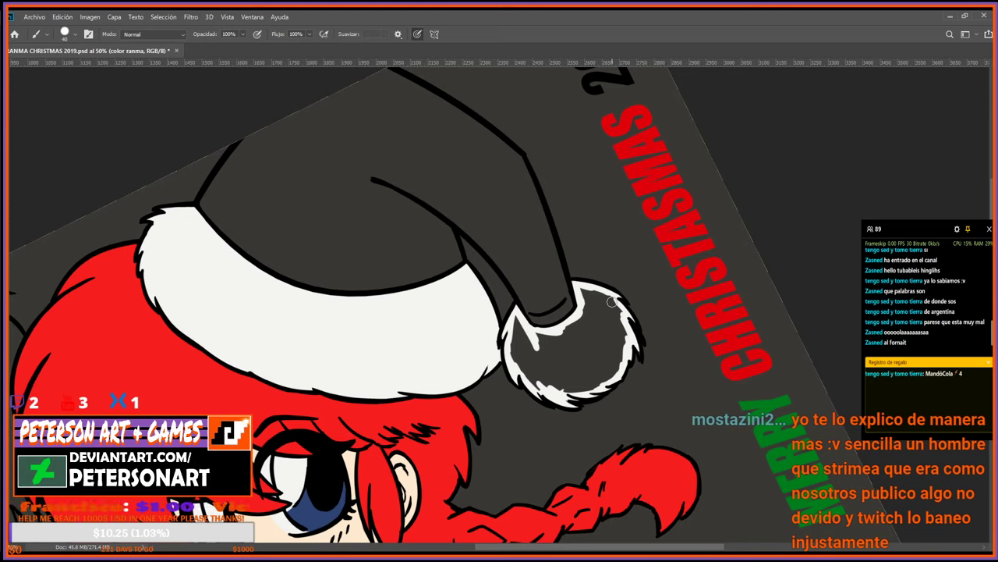
Fill the pompom with off-white and paint over the faint seams left inside it.
{"action": "key", "text": "g"}
{"action": "left_click", "coordinate": [600, 361]}
{"action": "key", "text": "b"}
{"action": "mouse_move", "coordinate": [528, 336]}
{"action": "left_mouse_down"}
{"action": "mouse_move", "coordinate": [517, 323]}
{"action": "mouse_move", "coordinate": [531, 374]}
{"action": "left_mouse_up"}
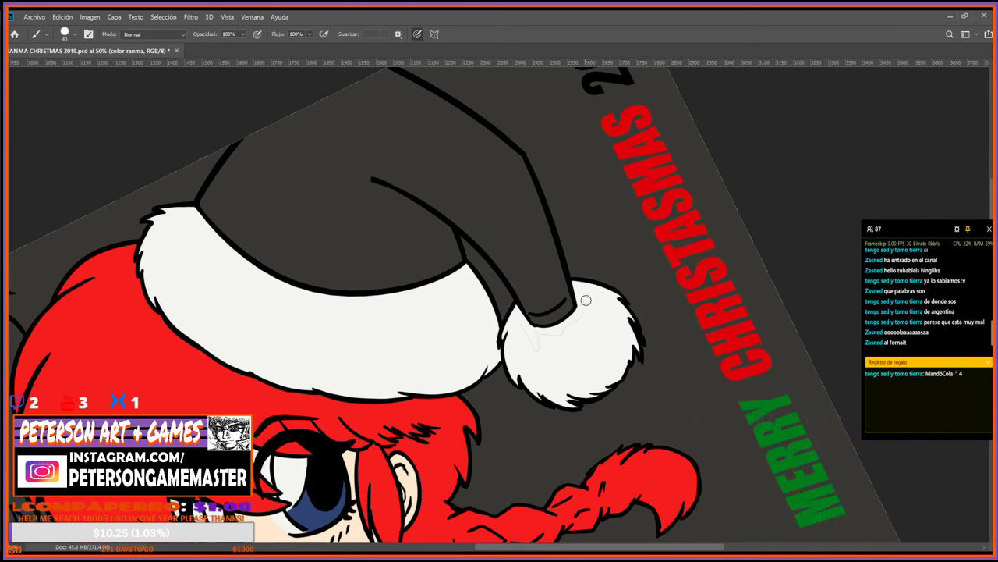
{"action": "mouse_move", "coordinate": [586, 300]}
{"action": "left_mouse_down"}
{"action": "mouse_move", "coordinate": [565, 331]}
{"action": "mouse_move", "coordinate": [539, 331]}
{"action": "mouse_move", "coordinate": [537, 350]}
{"action": "mouse_move", "coordinate": [517, 320]}
{"action": "mouse_move", "coordinate": [545, 343]}
{"action": "left_mouse_up"}
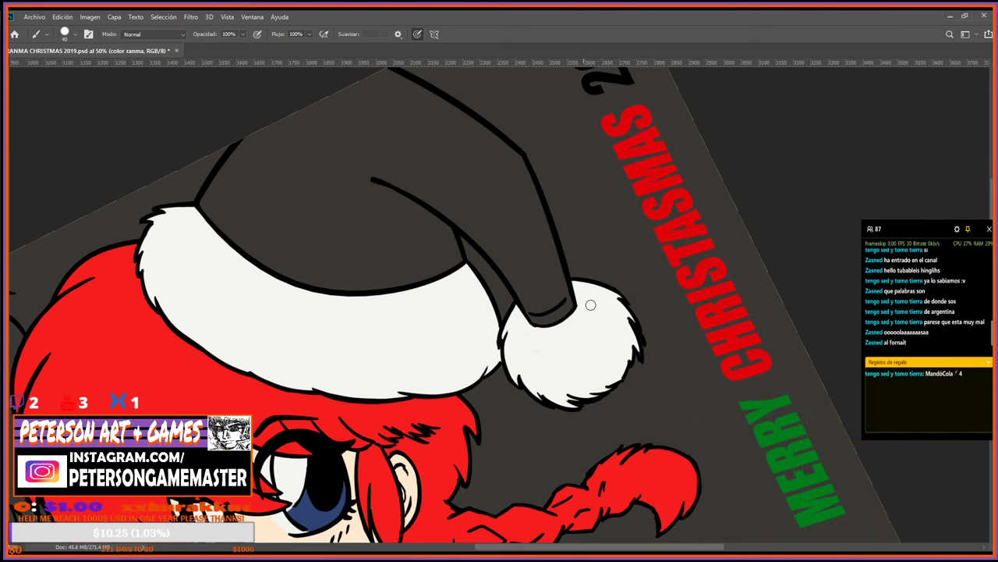
Examine the finished fur trim up close and the whole illustration for areas of the girl still lacking flat colour.
{"action": "key", "text": "r"}
{"action": "left_click_drag", "start_coordinate": [624, 344], "coordinate": [613, 281]}
{"action": "key", "text": "i"}
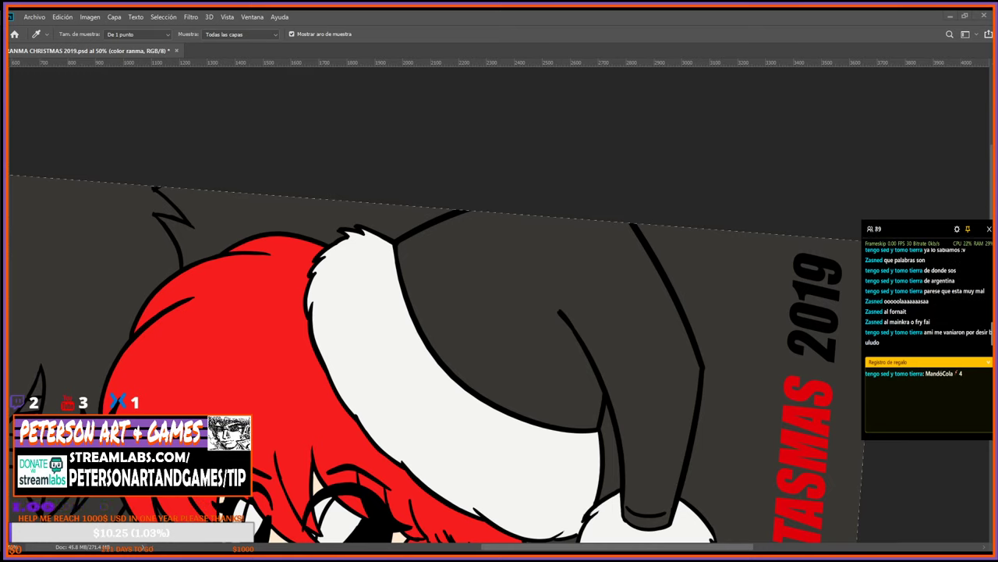
{"action": "key", "text": "z"}
{"action": "left_click_drag", "start_coordinate": [361, 381], "coordinate": [405, 390]}
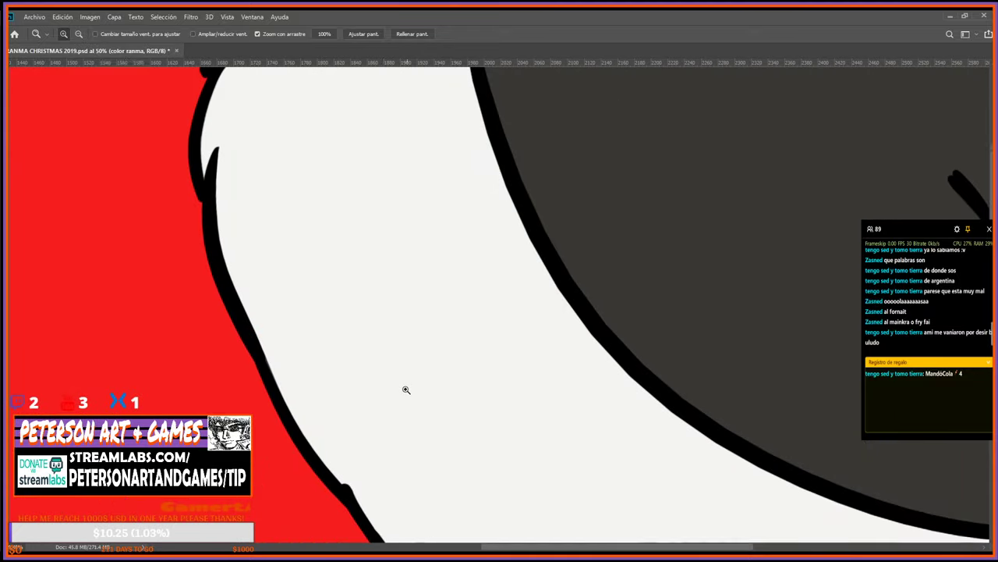
{"action": "key", "text": "b"}
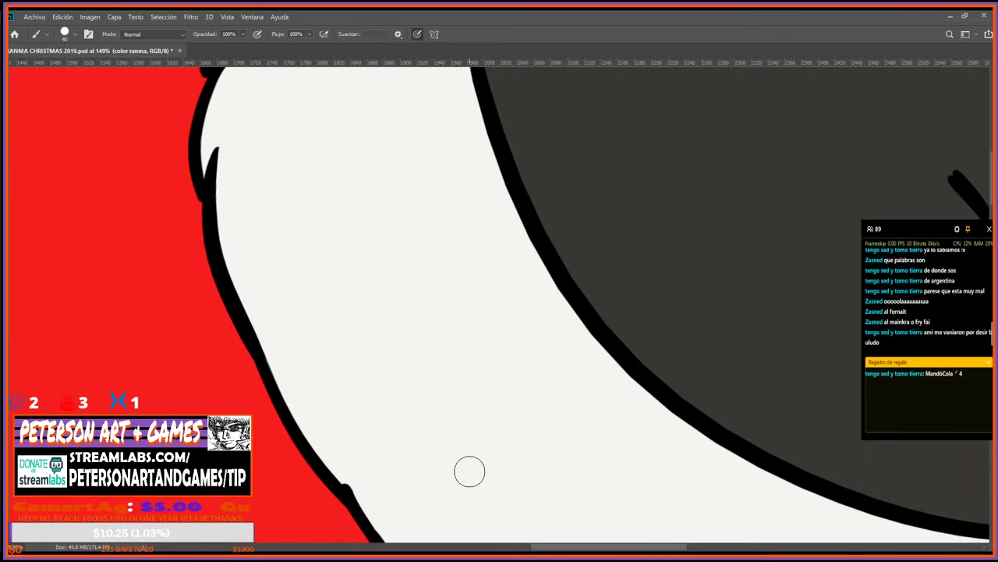
{"action": "key", "text": "z"}
{"action": "left_click_drag", "start_coordinate": [543, 227], "coordinate": [474, 299]}
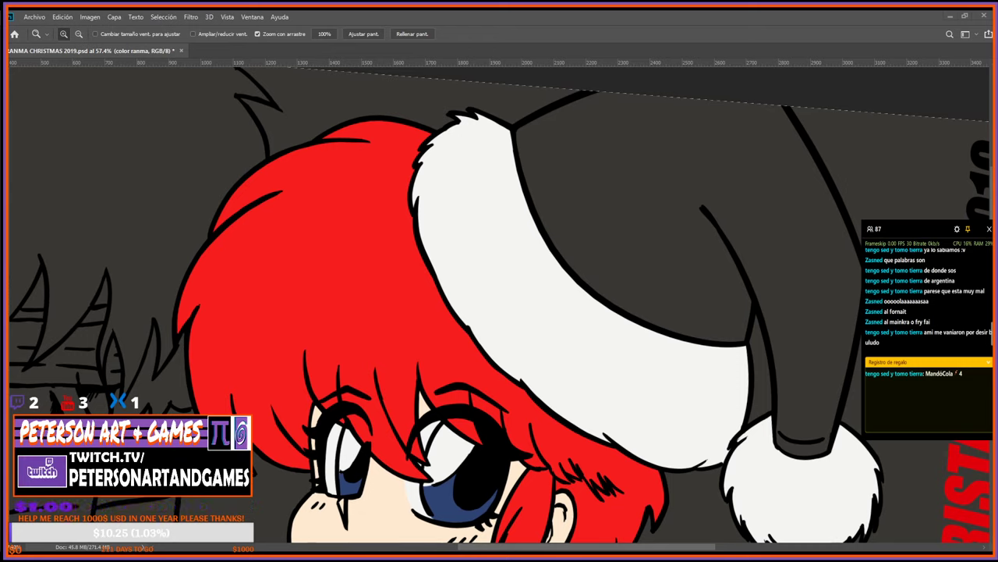
{"action": "left_click_drag", "start_coordinate": [621, 241], "coordinate": [558, 312]}
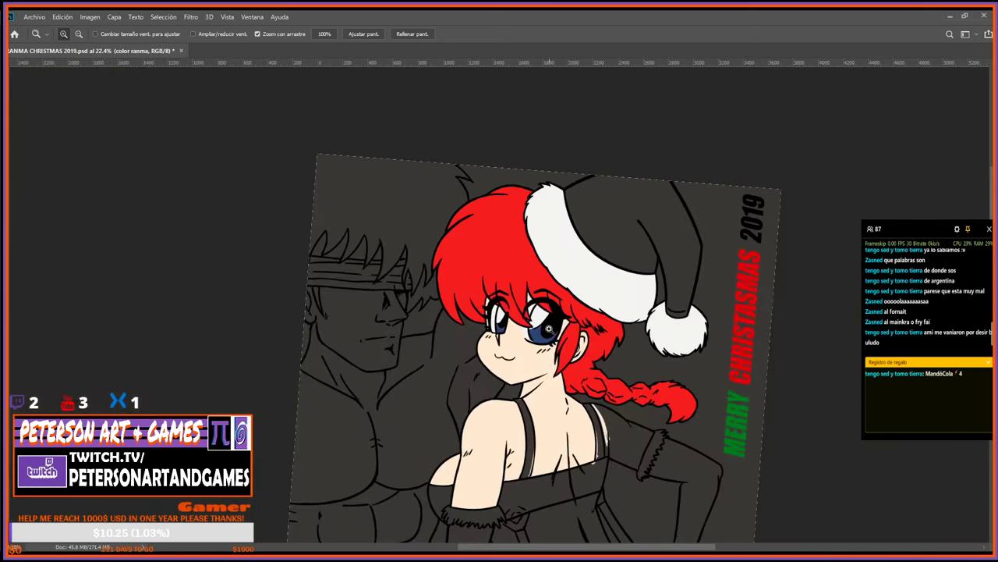
{"action": "left_click_drag", "start_coordinate": [634, 240], "coordinate": [601, 298]}
Pick up the light peach skin colour and paint the skin patch below the near sleeve's fur cuff, beside the strap.
{"action": "left_click_drag", "start_coordinate": [543, 353], "coordinate": [601, 361]}
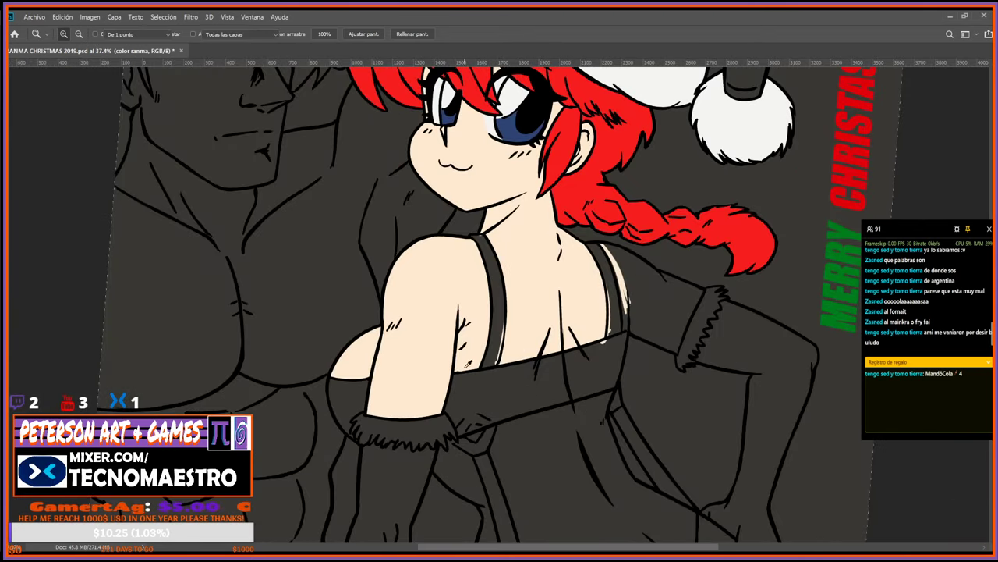
{"action": "left_click_drag", "start_coordinate": [527, 441], "coordinate": [440, 323]}
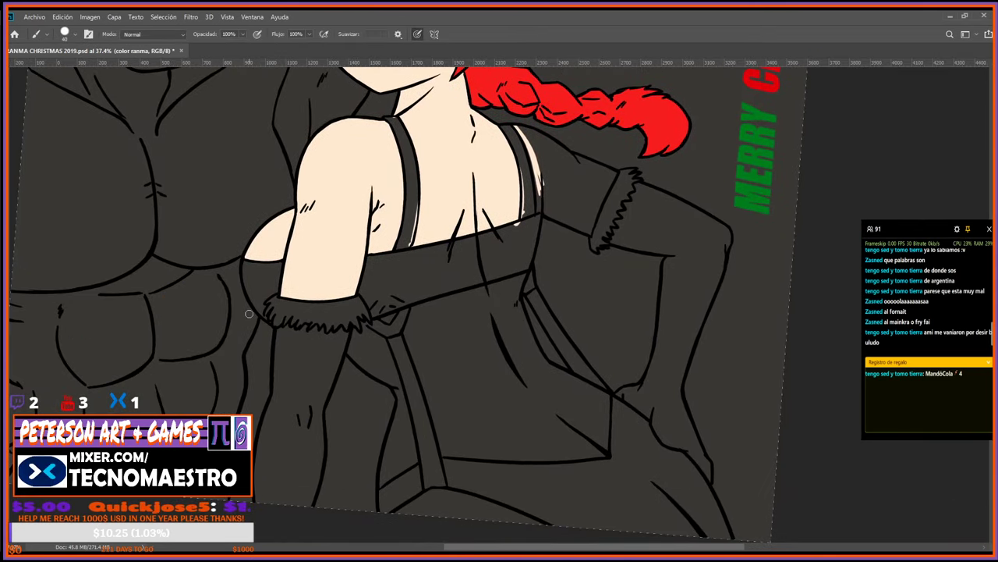
{"action": "scroll", "coordinate": [436, 316], "scroll_direction": "up", "scroll_amount": 3}
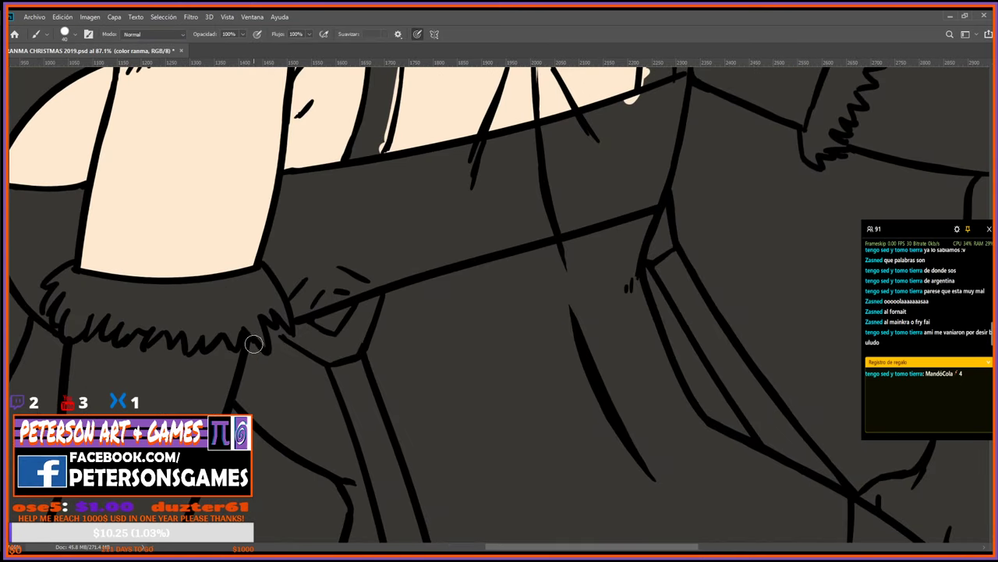
{"action": "mouse_move", "coordinate": [255, 343]}
{"action": "left_mouse_down"}
{"action": "mouse_move", "coordinate": [241, 392]}
{"action": "mouse_move", "coordinate": [327, 466]}
{"action": "left_mouse_up"}
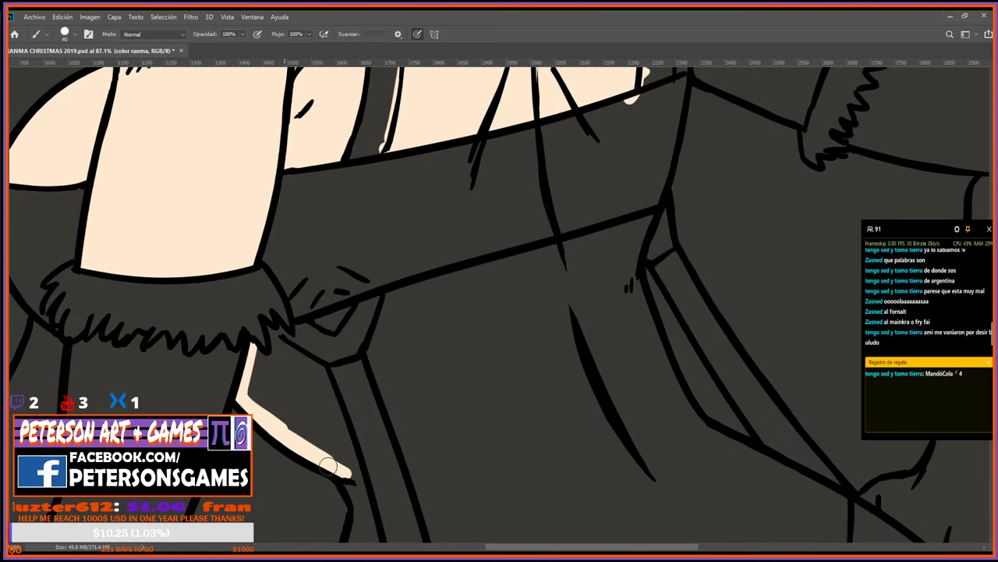
{"action": "mouse_move", "coordinate": [262, 352]}
{"action": "left_mouse_down"}
{"action": "mouse_move", "coordinate": [321, 372]}
{"action": "mouse_move", "coordinate": [276, 339]}
{"action": "mouse_move", "coordinate": [327, 389]}
{"action": "mouse_move", "coordinate": [320, 373]}
{"action": "mouse_move", "coordinate": [332, 430]}
{"action": "mouse_move", "coordinate": [267, 380]}
{"action": "mouse_move", "coordinate": [249, 399]}
{"action": "mouse_move", "coordinate": [258, 363]}
{"action": "mouse_move", "coordinate": [280, 423]}
{"action": "mouse_move", "coordinate": [301, 438]}
{"action": "mouse_move", "coordinate": [312, 428]}
{"action": "mouse_move", "coordinate": [306, 365]}
{"action": "mouse_move", "coordinate": [325, 391]}
{"action": "left_mouse_up"}
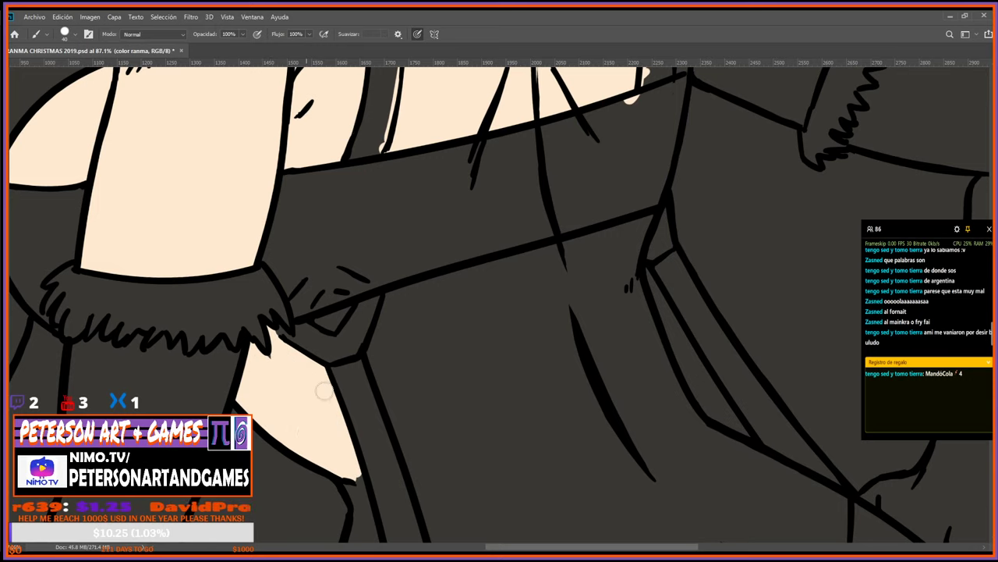
Paint the narrow triangular skin area between the near forearm and the strap in light peach.
{"action": "left_click_drag", "start_coordinate": [349, 293], "coordinate": [388, 74]}
{"action": "mouse_move", "coordinate": [376, 257]}
{"action": "left_mouse_down"}
{"action": "mouse_move", "coordinate": [398, 292]}
{"action": "mouse_move", "coordinate": [386, 242]}
{"action": "mouse_move", "coordinate": [417, 359]}
{"action": "left_mouse_up"}
{"action": "mouse_move", "coordinate": [397, 290]}
{"action": "left_mouse_down"}
{"action": "mouse_move", "coordinate": [352, 486]}
{"action": "mouse_move", "coordinate": [416, 426]}
{"action": "mouse_move", "coordinate": [372, 471]}
{"action": "mouse_move", "coordinate": [430, 430]}
{"action": "mouse_move", "coordinate": [407, 325]}
{"action": "left_mouse_up"}
{"action": "mouse_move", "coordinate": [407, 324]}
{"action": "left_mouse_down"}
{"action": "mouse_move", "coordinate": [428, 419]}
{"action": "mouse_move", "coordinate": [413, 371]}
{"action": "left_mouse_up"}
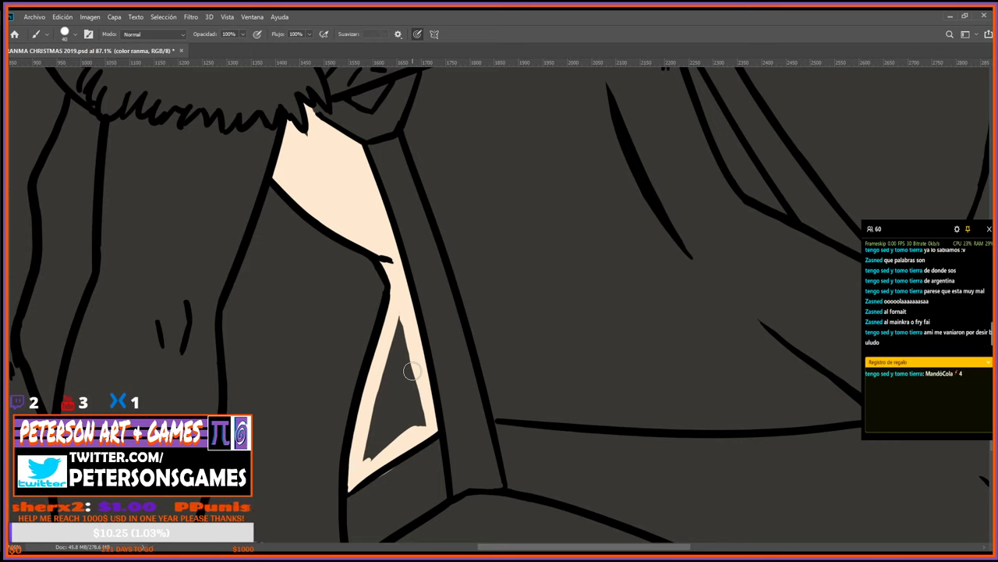
{"action": "mouse_move", "coordinate": [401, 318]}
{"action": "left_mouse_down"}
{"action": "mouse_move", "coordinate": [365, 458]}
{"action": "mouse_move", "coordinate": [410, 377]}
{"action": "mouse_move", "coordinate": [409, 343]}
{"action": "mouse_move", "coordinate": [422, 420]}
{"action": "left_mouse_up"}
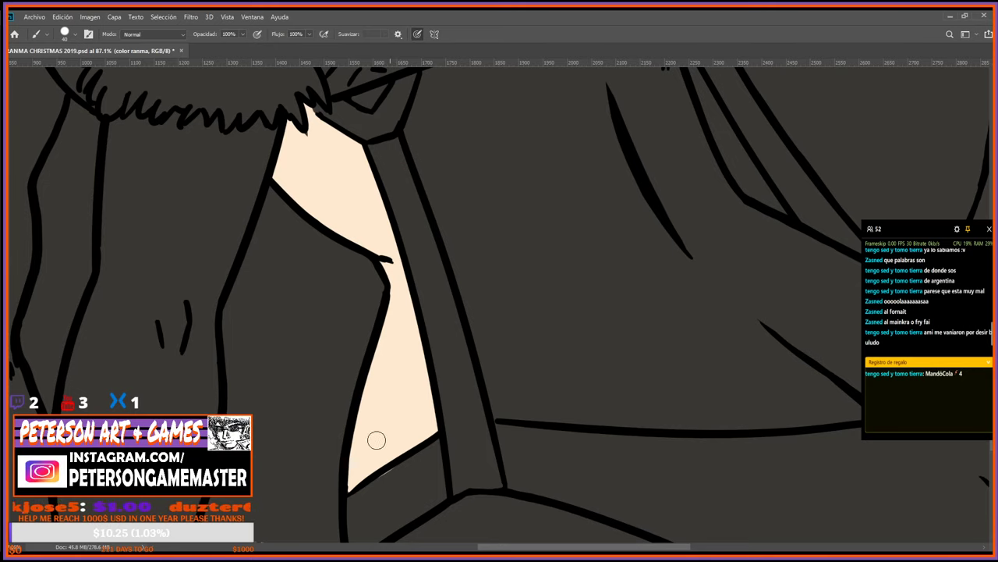
{"action": "left_click_drag", "start_coordinate": [377, 439], "coordinate": [431, 272]}
Paint the small skin gap between the strap's top and the dress's band in light peach.
{"action": "key", "text": "e"}
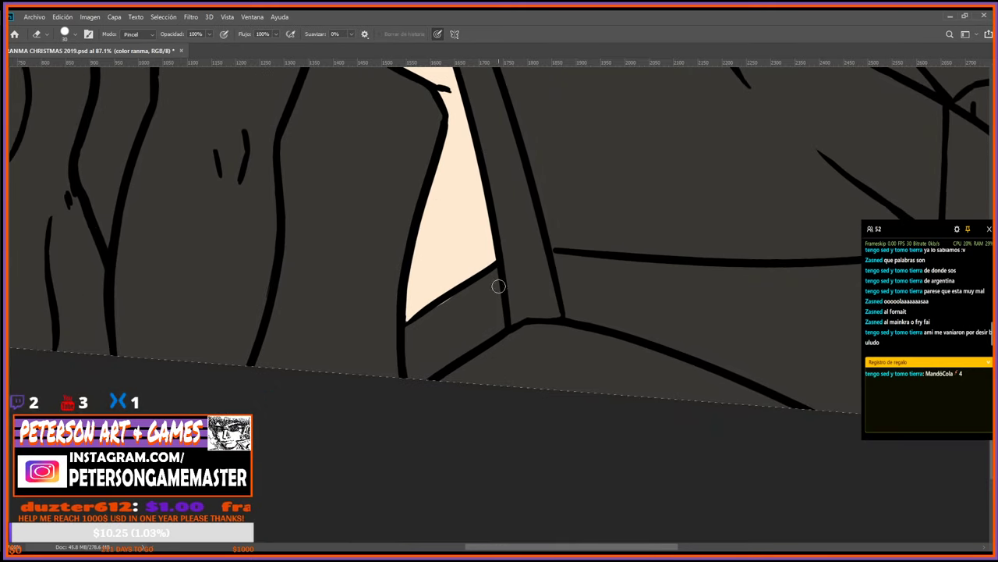
{"action": "mouse_move", "coordinate": [556, 226]}
{"action": "left_mouse_down"}
{"action": "mouse_move", "coordinate": [544, 159]}
{"action": "mouse_move", "coordinate": [466, 270]}
{"action": "mouse_move", "coordinate": [414, 252]}
{"action": "mouse_move", "coordinate": [413, 240]}
{"action": "mouse_move", "coordinate": [492, 202]}
{"action": "left_mouse_up"}
{"action": "key", "text": "b"}
{"action": "left_click_drag", "start_coordinate": [306, 274], "coordinate": [329, 260]}
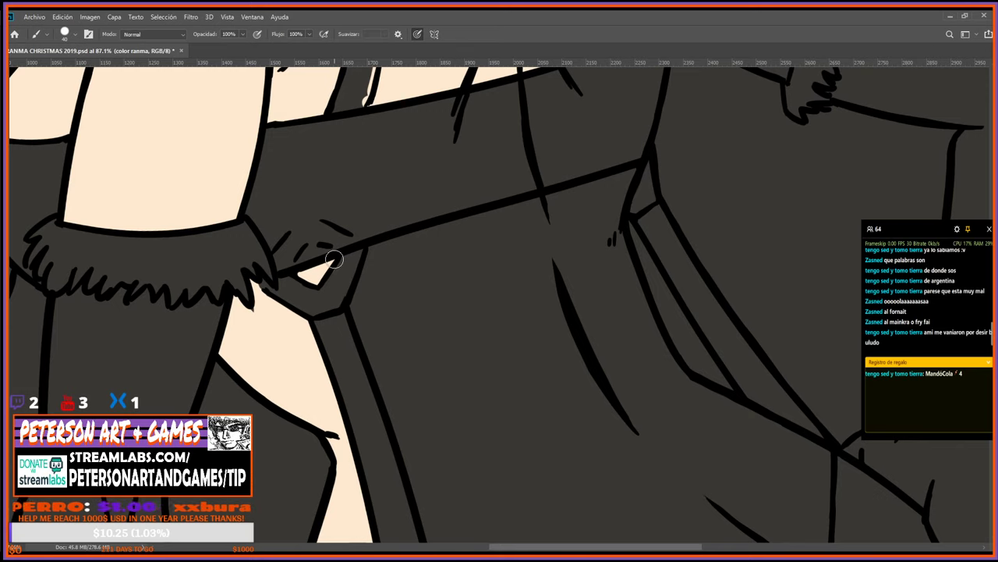
Paint a light peach border for the skin along the lower edge of the dress's band, between the two straps.
{"action": "key", "text": "r"}
{"action": "left_click_drag", "start_coordinate": [385, 412], "coordinate": [584, 228]}
{"action": "key", "text": "b"}
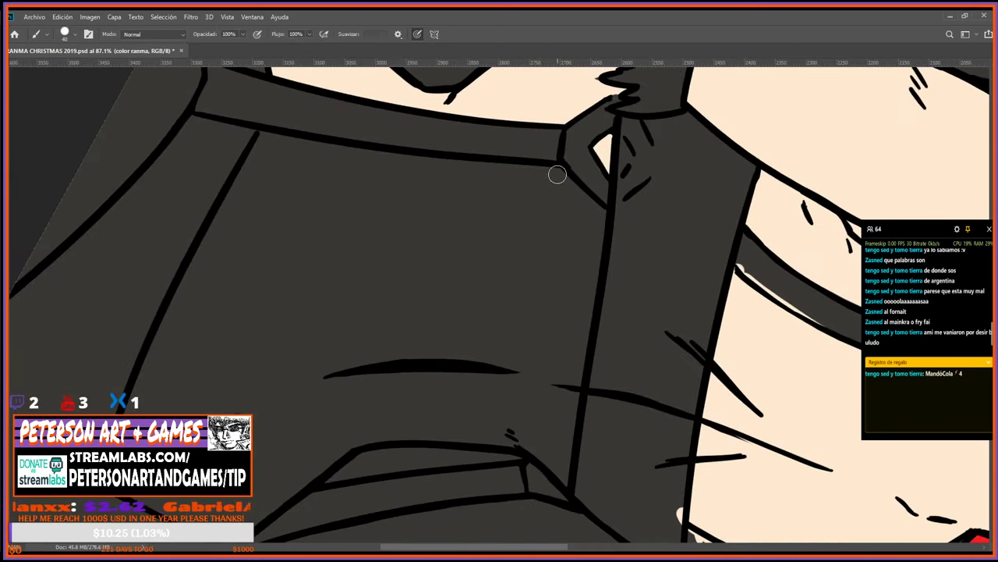
{"action": "mouse_move", "coordinate": [557, 174]}
{"action": "left_mouse_down"}
{"action": "mouse_move", "coordinate": [593, 217]}
{"action": "mouse_move", "coordinate": [583, 198]}
{"action": "mouse_move", "coordinate": [582, 369]}
{"action": "mouse_move", "coordinate": [568, 480]}
{"action": "left_mouse_up"}
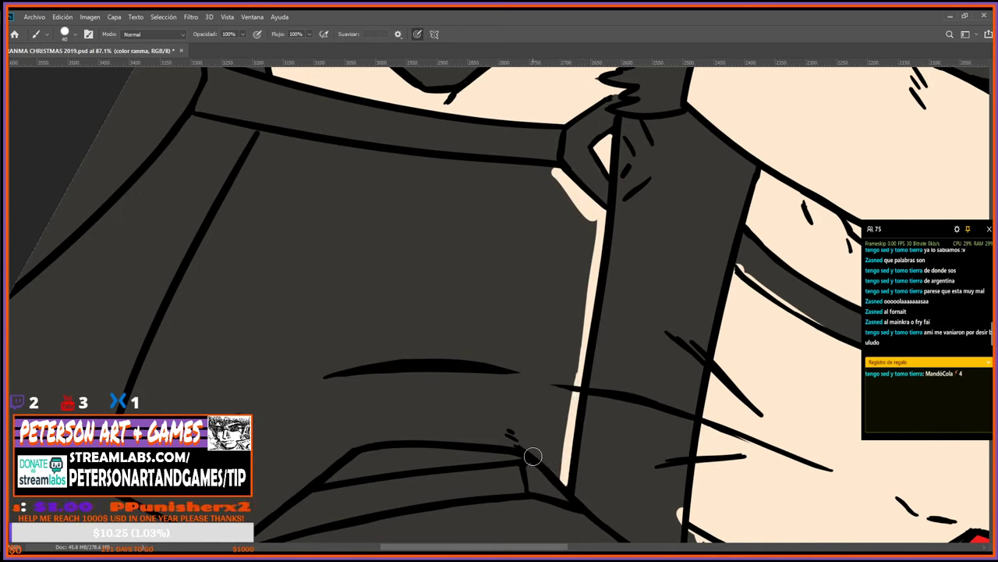
{"action": "key", "text": "r"}
{"action": "mouse_move", "coordinate": [546, 437]}
{"action": "left_mouse_down"}
{"action": "mouse_move", "coordinate": [578, 312]}
{"action": "mouse_move", "coordinate": [535, 217]}
{"action": "left_mouse_up"}
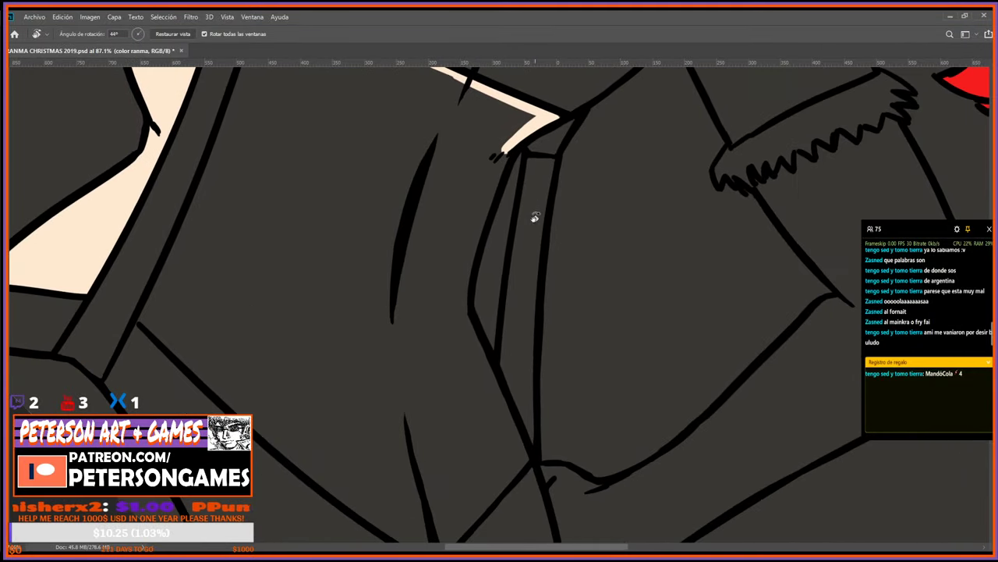
Paint a skin-tone border inside the figure's bare lower back along the waist outline down to the hip point.
{"action": "key", "text": "b"}
{"action": "mouse_move", "coordinate": [495, 151]}
{"action": "left_mouse_down"}
{"action": "mouse_move", "coordinate": [478, 225]}
{"action": "mouse_move", "coordinate": [479, 365]}
{"action": "mouse_move", "coordinate": [460, 312]}
{"action": "mouse_move", "coordinate": [514, 416]}
{"action": "mouse_move", "coordinate": [470, 336]}
{"action": "mouse_move", "coordinate": [493, 419]}
{"action": "mouse_move", "coordinate": [520, 455]}
{"action": "mouse_move", "coordinate": [454, 299]}
{"action": "mouse_move", "coordinate": [464, 353]}
{"action": "left_mouse_up"}
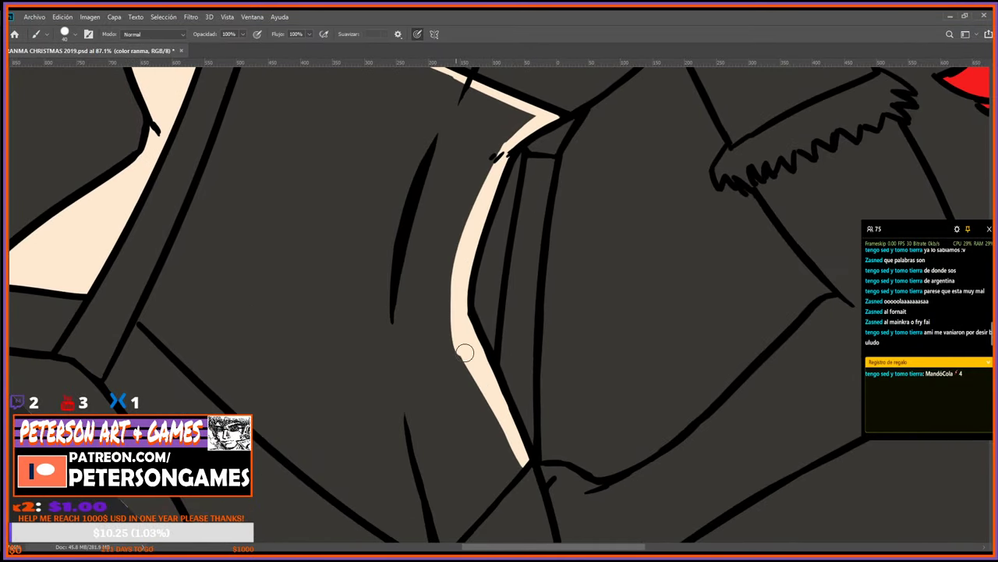
{"action": "key", "text": "r"}
{"action": "mouse_move", "coordinate": [494, 390]}
{"action": "left_mouse_down"}
{"action": "mouse_move", "coordinate": [517, 375]}
{"action": "mouse_move", "coordinate": [508, 317]}
{"action": "left_mouse_up"}
{"action": "key", "text": "b"}
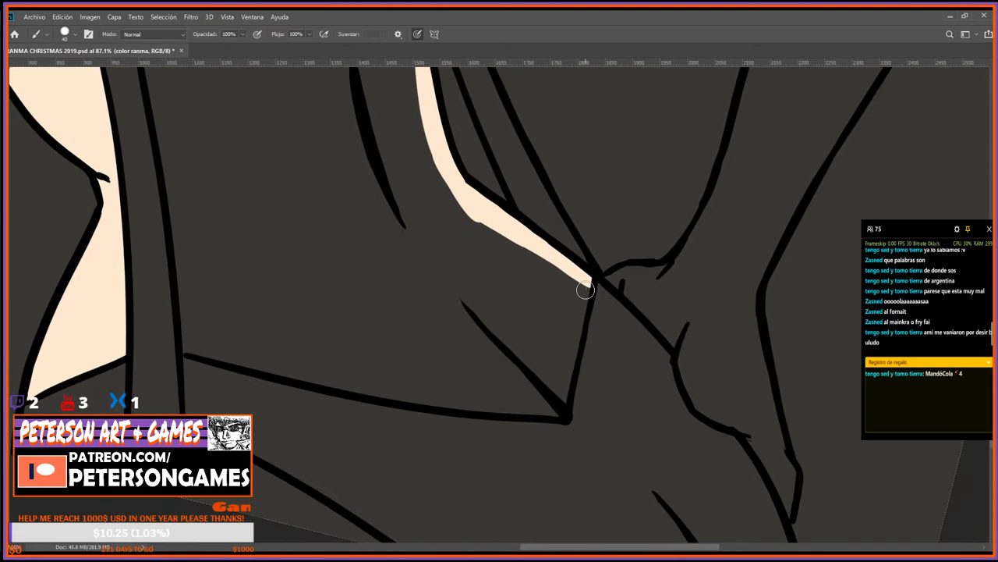
{"action": "mouse_move", "coordinate": [585, 290]}
{"action": "left_mouse_down"}
{"action": "mouse_move", "coordinate": [564, 401]}
{"action": "mouse_move", "coordinate": [527, 409]}
{"action": "mouse_move", "coordinate": [453, 510]}
{"action": "mouse_move", "coordinate": [386, 240]}
{"action": "left_mouse_up"}
Continue the skin-tone border around the hip corner and along the lower edge of the bare back.
{"action": "key", "text": "r"}
{"action": "key", "text": "space"}
{"action": "left_click_drag", "start_coordinate": [403, 299], "coordinate": [420, 382]}
{"action": "left_click_drag", "start_coordinate": [433, 476], "coordinate": [387, 299]}
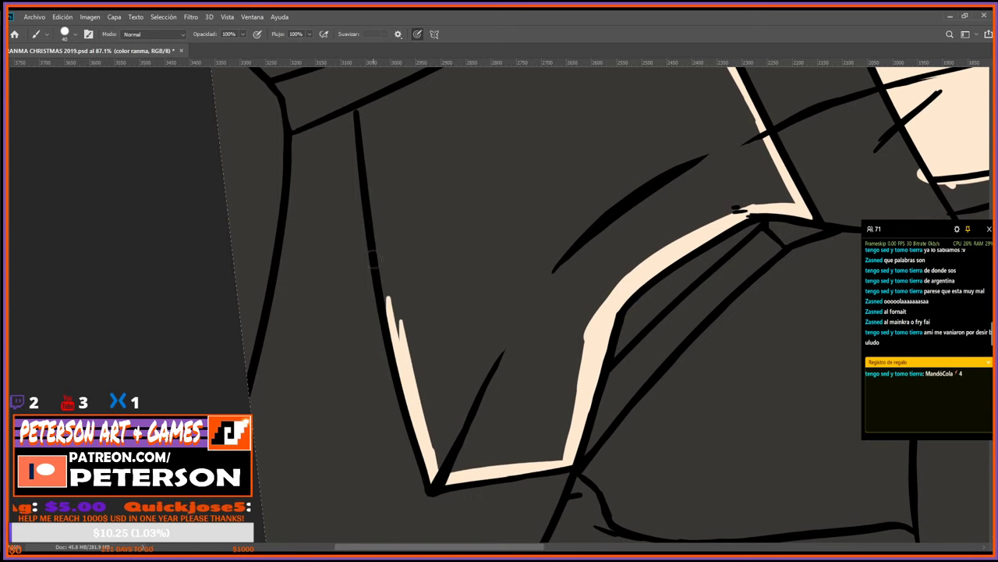
{"action": "mouse_move", "coordinate": [409, 381]}
{"action": "left_mouse_down"}
{"action": "mouse_move", "coordinate": [419, 216]}
{"action": "mouse_move", "coordinate": [425, 304]}
{"action": "left_mouse_up"}
{"action": "mouse_move", "coordinate": [375, 214]}
{"action": "left_mouse_down"}
{"action": "mouse_move", "coordinate": [388, 355]}
{"action": "mouse_move", "coordinate": [419, 447]}
{"action": "mouse_move", "coordinate": [378, 249]}
{"action": "left_mouse_up"}
Complete the skin-tone border of the lower back along the lower hem and beside the diagonal strap.
{"action": "key", "text": "r"}
{"action": "mouse_move", "coordinate": [390, 417]}
{"action": "left_mouse_down"}
{"action": "mouse_move", "coordinate": [486, 439]}
{"action": "mouse_move", "coordinate": [551, 289]}
{"action": "left_mouse_up"}
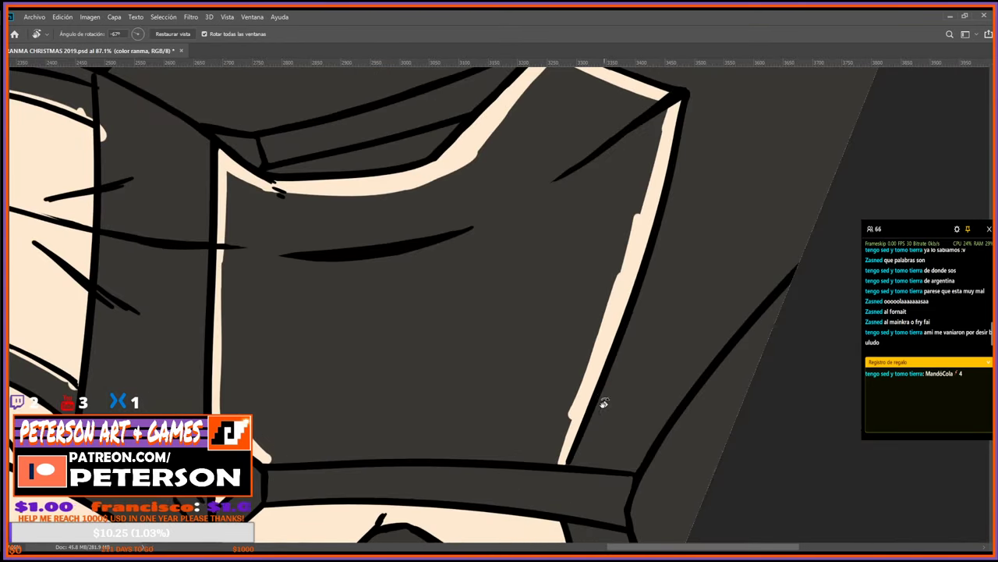
{"action": "mouse_move", "coordinate": [604, 402]}
{"action": "left_mouse_down"}
{"action": "mouse_move", "coordinate": [646, 257]}
{"action": "mouse_move", "coordinate": [539, 210]}
{"action": "mouse_move", "coordinate": [528, 185]}
{"action": "mouse_move", "coordinate": [460, 404]}
{"action": "mouse_move", "coordinate": [443, 416]}
{"action": "left_mouse_up"}
{"action": "key", "text": "b"}
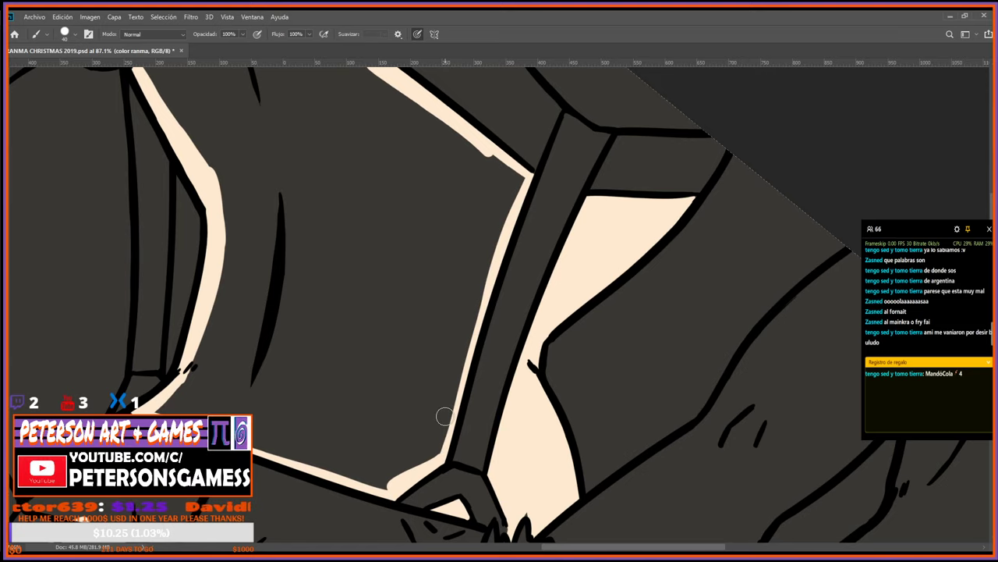
{"action": "left_click_drag", "start_coordinate": [487, 277], "coordinate": [441, 446]}
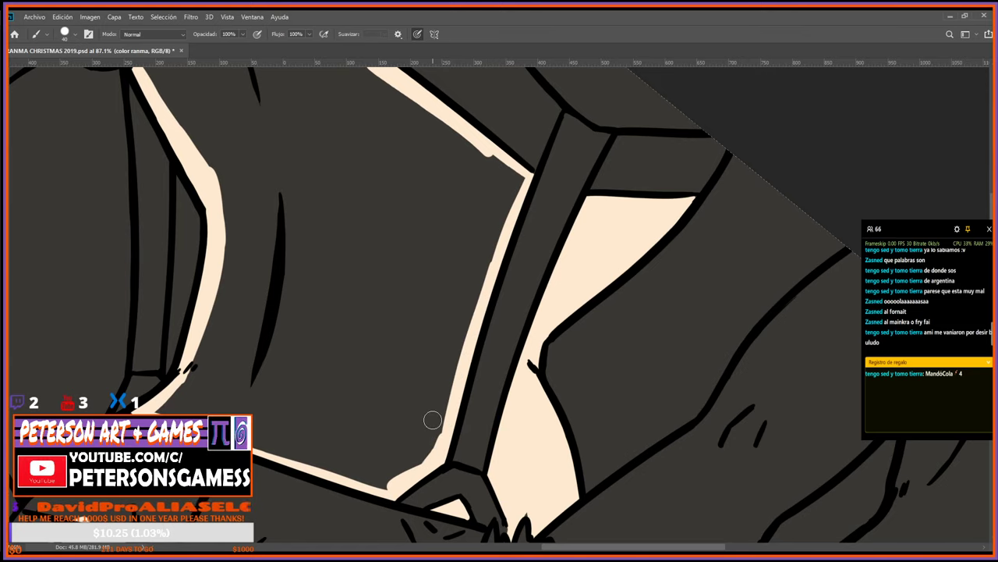
Fill the enclosed interior of the lower back with the skin tone.
{"action": "key", "text": "r"}
{"action": "mouse_move", "coordinate": [626, 300]}
{"action": "left_mouse_down"}
{"action": "mouse_move", "coordinate": [528, 428]}
{"action": "mouse_move", "coordinate": [404, 386]}
{"action": "left_mouse_up"}
{"action": "key", "text": "g"}
{"action": "left_click", "coordinate": [632, 301]}
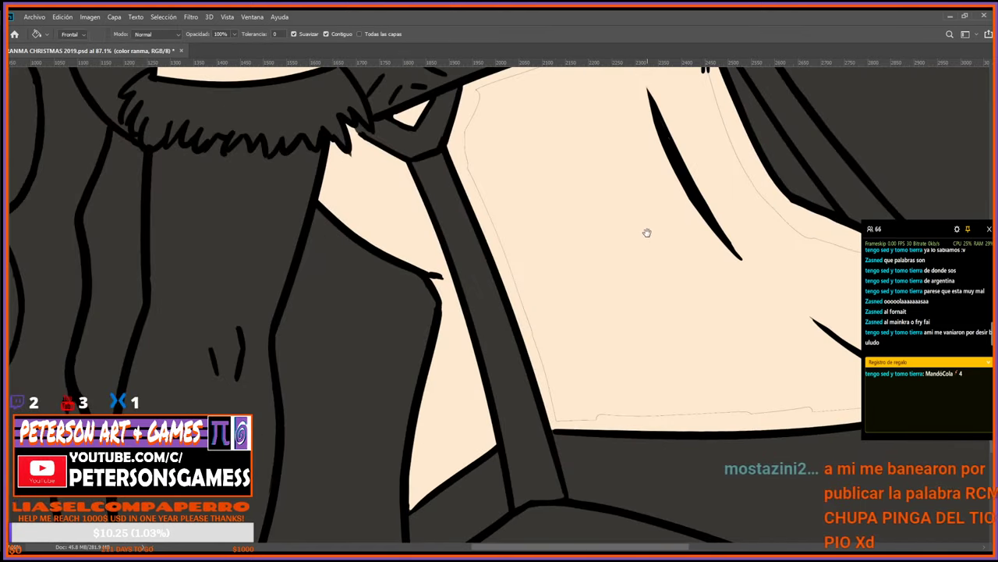
Paint over the thin unfilled seams along the lower back's upper edge, strap side and waist curve.
{"action": "left_click_drag", "start_coordinate": [647, 232], "coordinate": [598, 335]}
{"action": "key", "text": "b"}
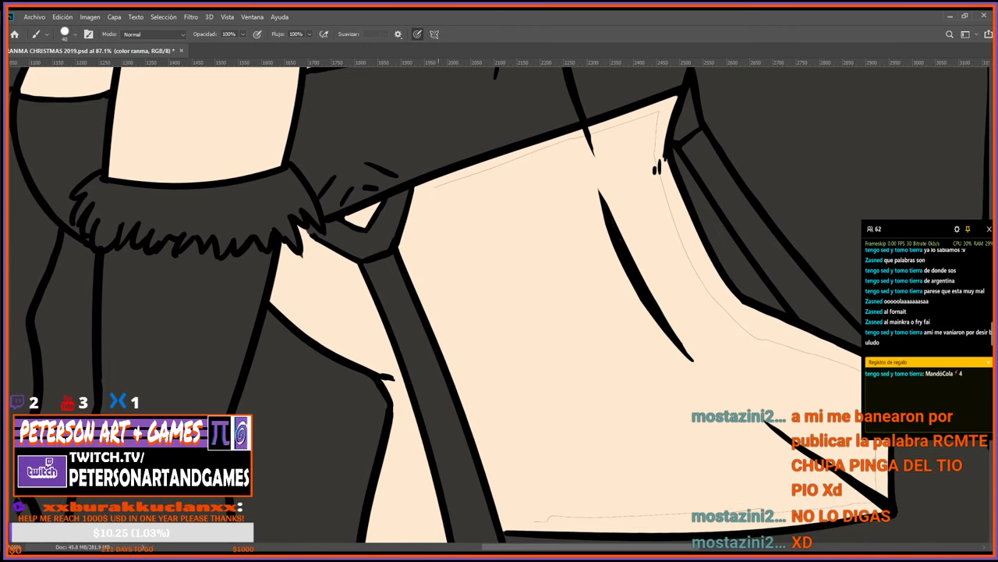
{"action": "key", "text": "r"}
{"action": "mouse_move", "coordinate": [617, 247]}
{"action": "left_mouse_down"}
{"action": "mouse_move", "coordinate": [602, 359]}
{"action": "mouse_move", "coordinate": [609, 454]}
{"action": "mouse_move", "coordinate": [601, 278]}
{"action": "mouse_move", "coordinate": [546, 304]}
{"action": "mouse_move", "coordinate": [546, 347]}
{"action": "left_mouse_up"}
{"action": "key", "text": "b"}
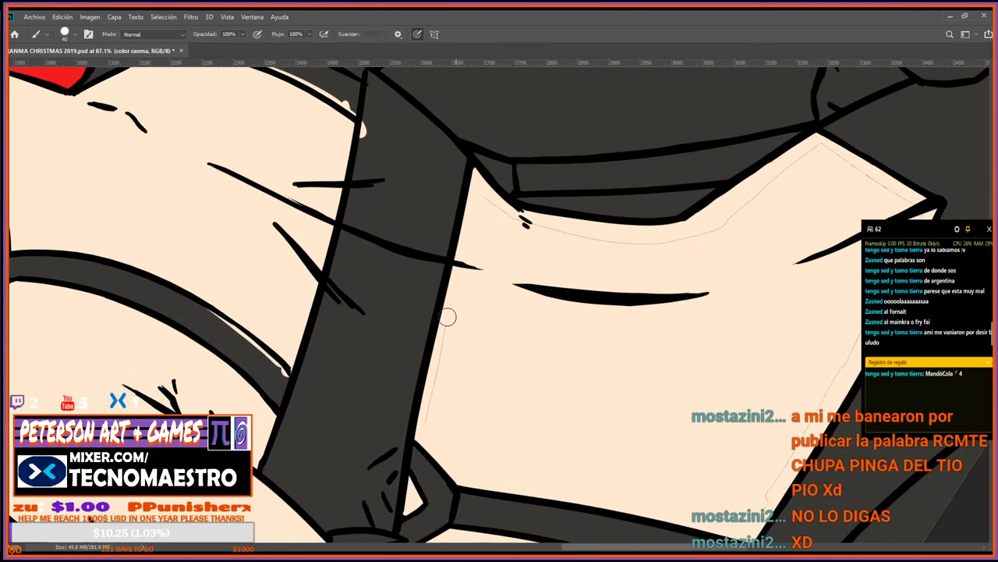
{"action": "key", "text": "r"}
{"action": "mouse_move", "coordinate": [424, 430]}
{"action": "left_mouse_down"}
{"action": "mouse_move", "coordinate": [633, 256]}
{"action": "mouse_move", "coordinate": [567, 245]}
{"action": "mouse_move", "coordinate": [546, 314]}
{"action": "mouse_move", "coordinate": [573, 406]}
{"action": "mouse_move", "coordinate": [562, 402]}
{"action": "left_mouse_up"}
{"action": "key", "text": "b"}
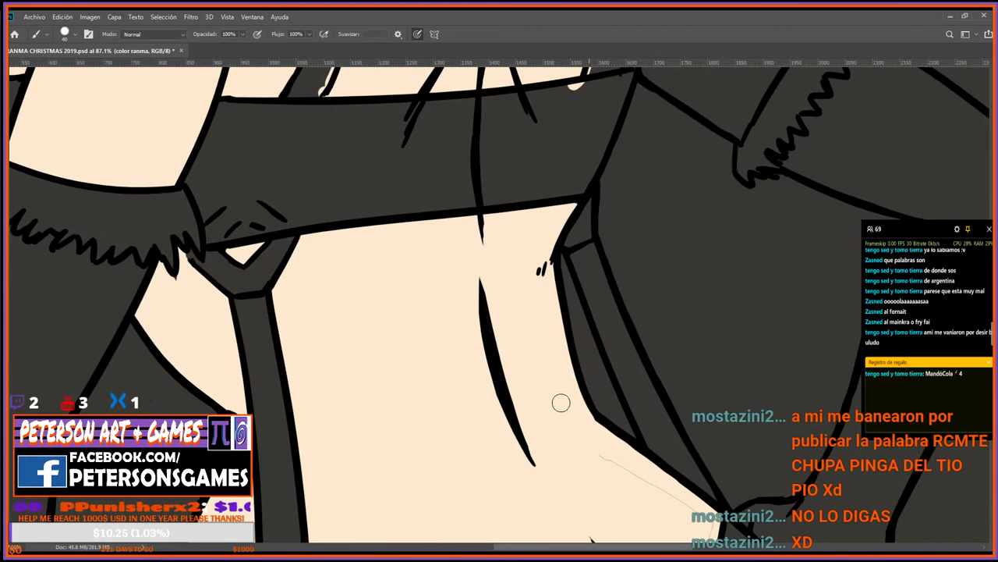
Paint over the remaining unfilled seams at the hip point and along the lower edge of the back.
{"action": "left_click_drag", "start_coordinate": [634, 464], "coordinate": [513, 375]}
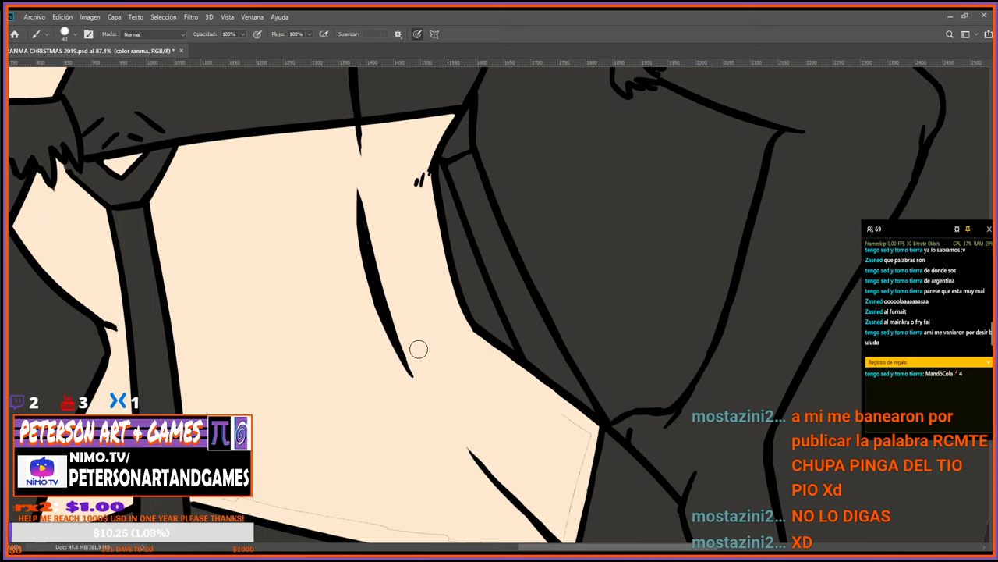
{"action": "left_click_drag", "start_coordinate": [556, 400], "coordinate": [548, 255]}
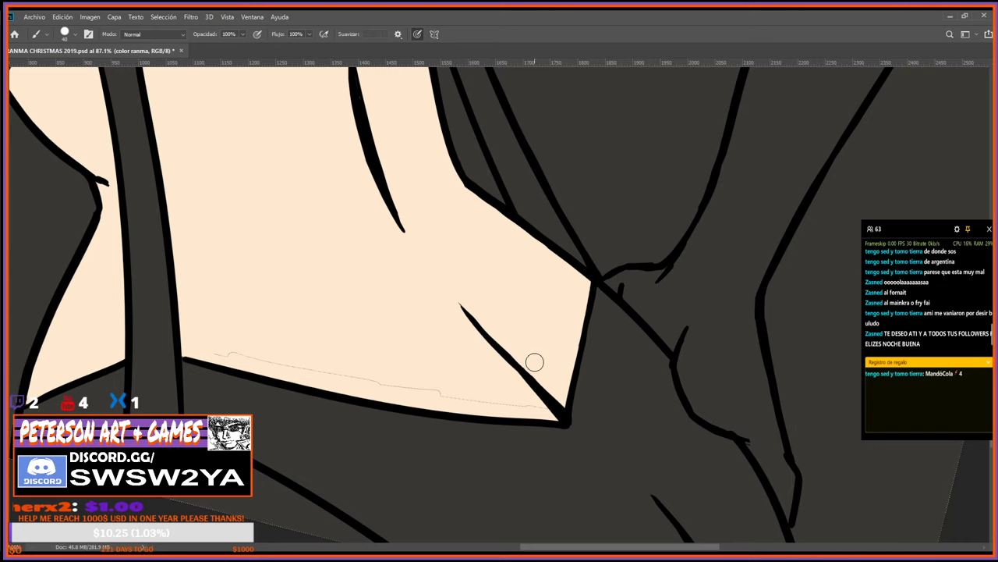
{"action": "key", "text": "r"}
{"action": "left_click_drag", "start_coordinate": [635, 348], "coordinate": [491, 499]}
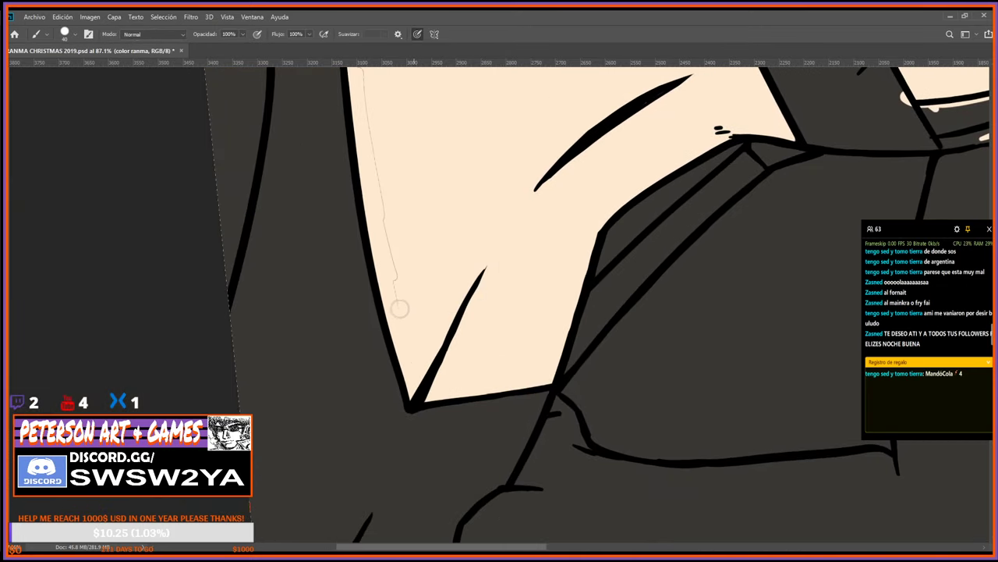
{"action": "scroll", "coordinate": [380, 191], "scroll_direction": "up", "scroll_amount": 5}
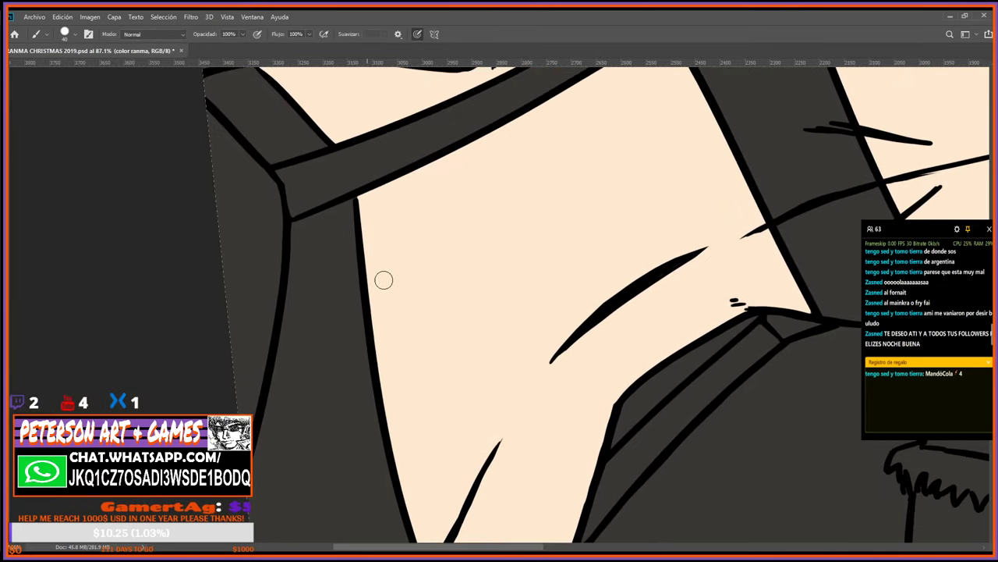
{"action": "key", "text": "r"}
{"action": "left_click_drag", "start_coordinate": [405, 439], "coordinate": [514, 272]}
{"action": "scroll", "coordinate": [546, 242], "scroll_direction": "up", "scroll_amount": 10}
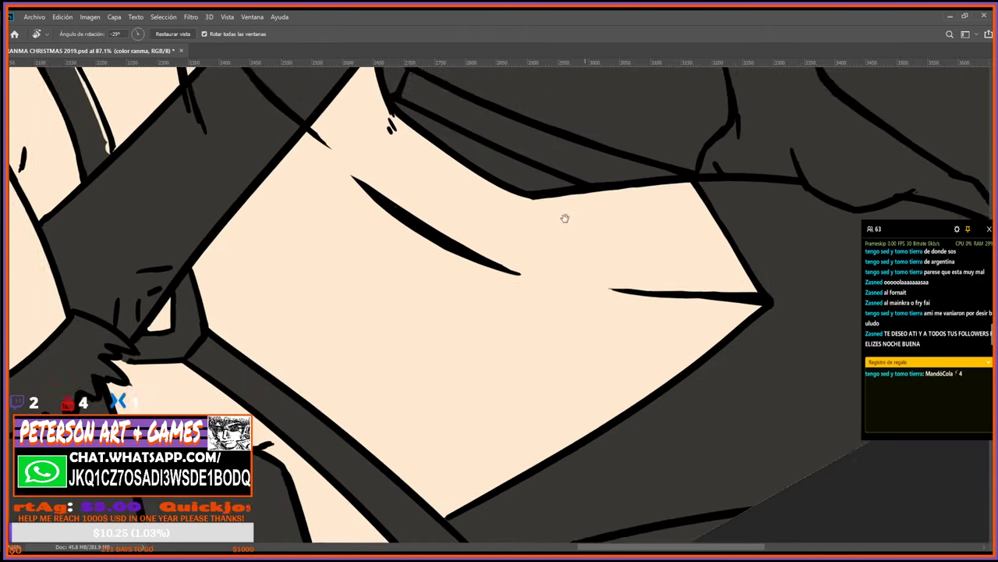
Paint the shoulder end of the upper arm beside the braid in skin tone, up to the shoulder strap.
{"action": "left_click_drag", "start_coordinate": [510, 309], "coordinate": [631, 318]}
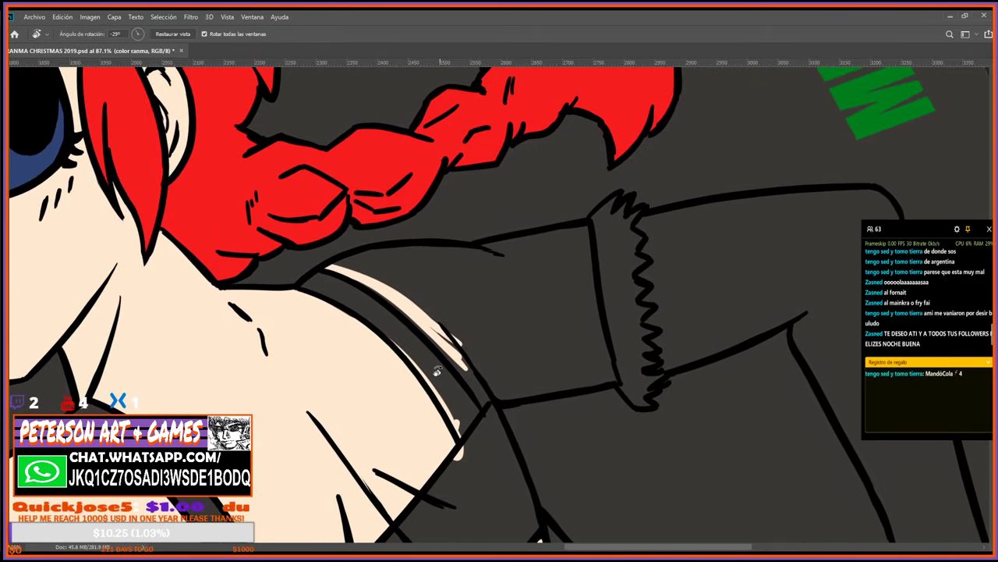
{"action": "left_click_drag", "start_coordinate": [414, 355], "coordinate": [510, 345]}
{"action": "left_click_drag", "start_coordinate": [595, 282], "coordinate": [597, 319]}
{"action": "key", "text": "b"}
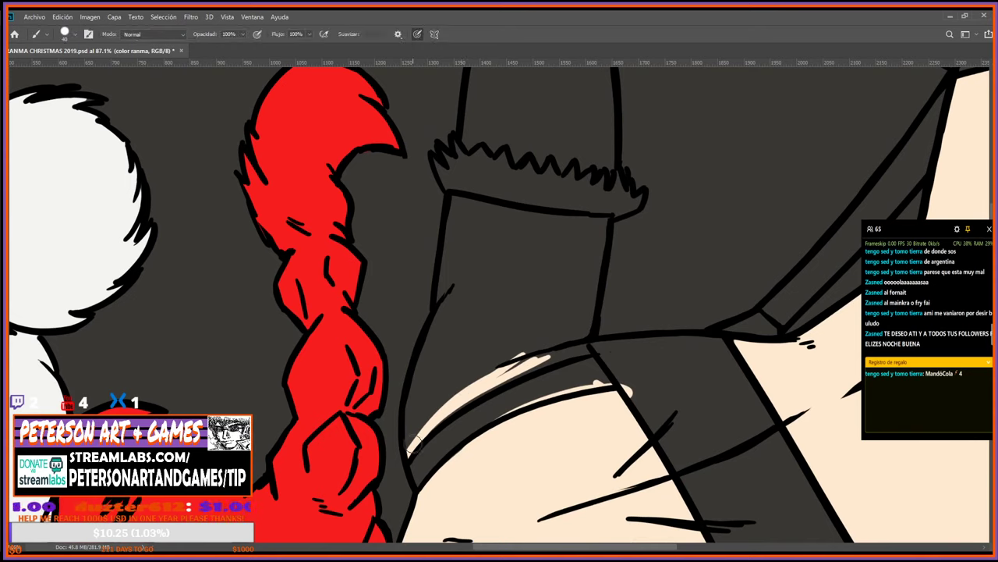
{"action": "left_click_drag", "start_coordinate": [416, 437], "coordinate": [464, 276]}
{"action": "left_click_drag", "start_coordinate": [425, 410], "coordinate": [491, 256]}
{"action": "mouse_move", "coordinate": [410, 433]}
{"action": "left_mouse_down"}
{"action": "mouse_move", "coordinate": [491, 273]}
{"action": "mouse_move", "coordinate": [507, 287]}
{"action": "left_mouse_up"}
{"action": "left_click_drag", "start_coordinate": [437, 421], "coordinate": [521, 301]}
{"action": "mouse_move", "coordinate": [455, 390]}
{"action": "left_mouse_down"}
{"action": "mouse_move", "coordinate": [539, 355]}
{"action": "mouse_move", "coordinate": [554, 324]}
{"action": "left_mouse_up"}
{"action": "mouse_move", "coordinate": [500, 366]}
{"action": "left_mouse_down"}
{"action": "mouse_move", "coordinate": [568, 329]}
{"action": "mouse_move", "coordinate": [577, 352]}
{"action": "left_mouse_up"}
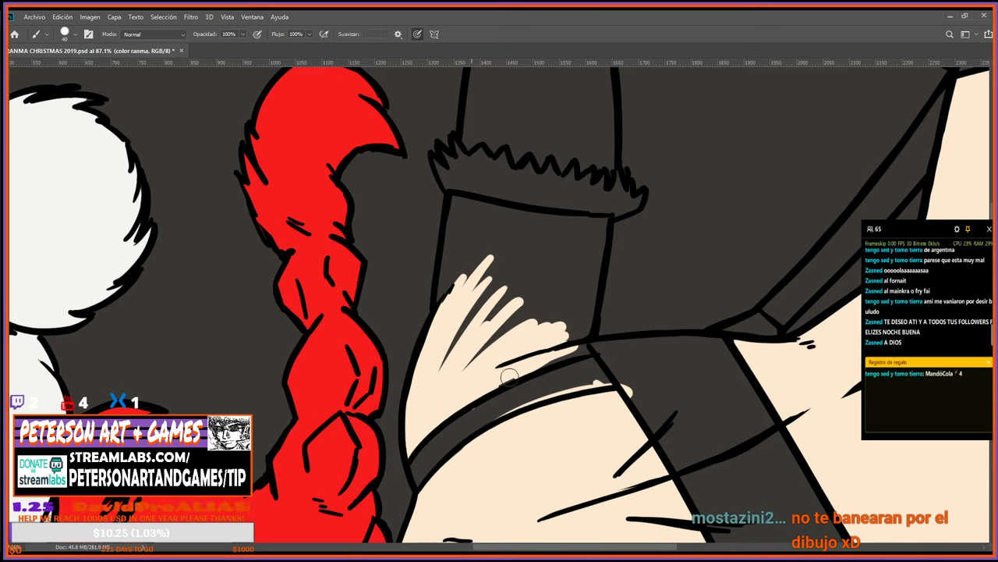
{"action": "mouse_move", "coordinate": [507, 377]}
{"action": "left_mouse_down"}
{"action": "mouse_move", "coordinate": [582, 348]}
{"action": "mouse_move", "coordinate": [575, 304]}
{"action": "mouse_move", "coordinate": [581, 342]}
{"action": "mouse_move", "coordinate": [592, 256]}
{"action": "mouse_move", "coordinate": [566, 439]}
{"action": "mouse_move", "coordinate": [454, 471]}
{"action": "left_mouse_up"}
Extend the skin tone along both outer edges of that upper arm toward the glove's fur cuff.
{"action": "key", "text": "r"}
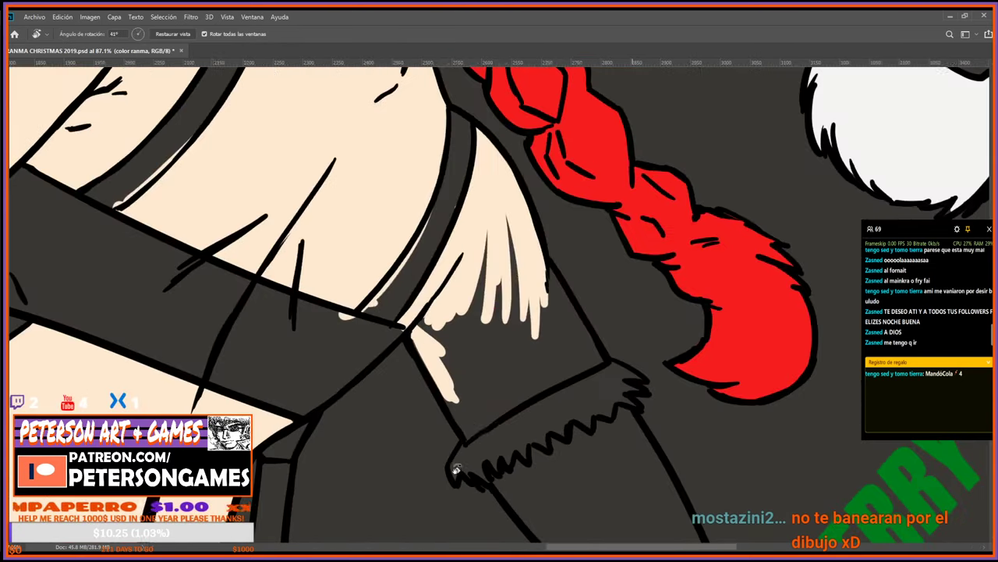
{"action": "key", "text": "b"}
{"action": "left_click_drag", "start_coordinate": [417, 338], "coordinate": [471, 429]}
{"action": "mouse_move", "coordinate": [437, 381]}
{"action": "left_mouse_down"}
{"action": "mouse_move", "coordinate": [468, 433]}
{"action": "mouse_move", "coordinate": [462, 390]}
{"action": "left_mouse_up"}
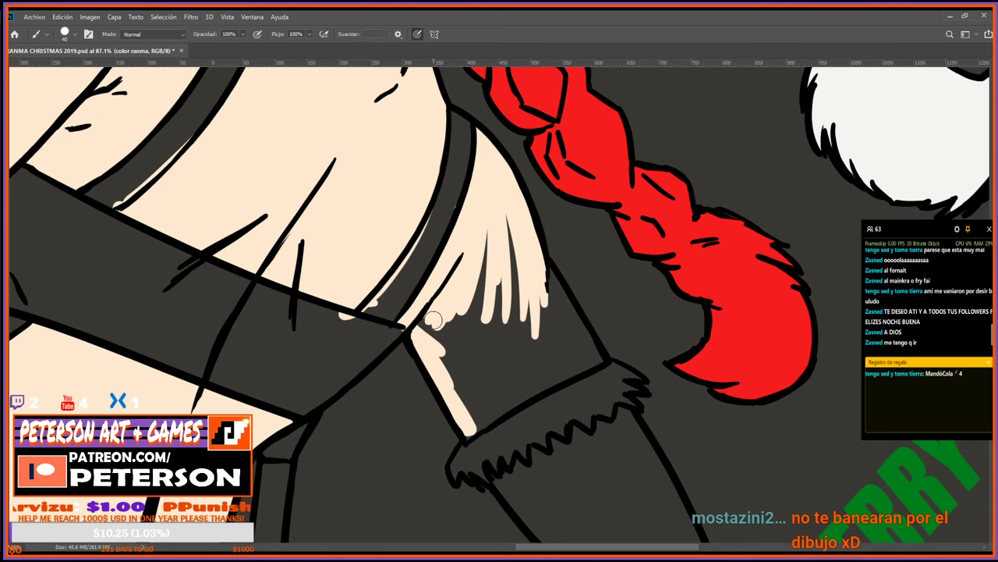
{"action": "mouse_move", "coordinate": [434, 320]}
{"action": "left_mouse_down"}
{"action": "mouse_move", "coordinate": [425, 335]}
{"action": "mouse_move", "coordinate": [442, 314]}
{"action": "mouse_move", "coordinate": [457, 359]}
{"action": "mouse_move", "coordinate": [503, 316]}
{"action": "mouse_move", "coordinate": [531, 320]}
{"action": "mouse_move", "coordinate": [550, 308]}
{"action": "mouse_move", "coordinate": [575, 327]}
{"action": "left_mouse_up"}
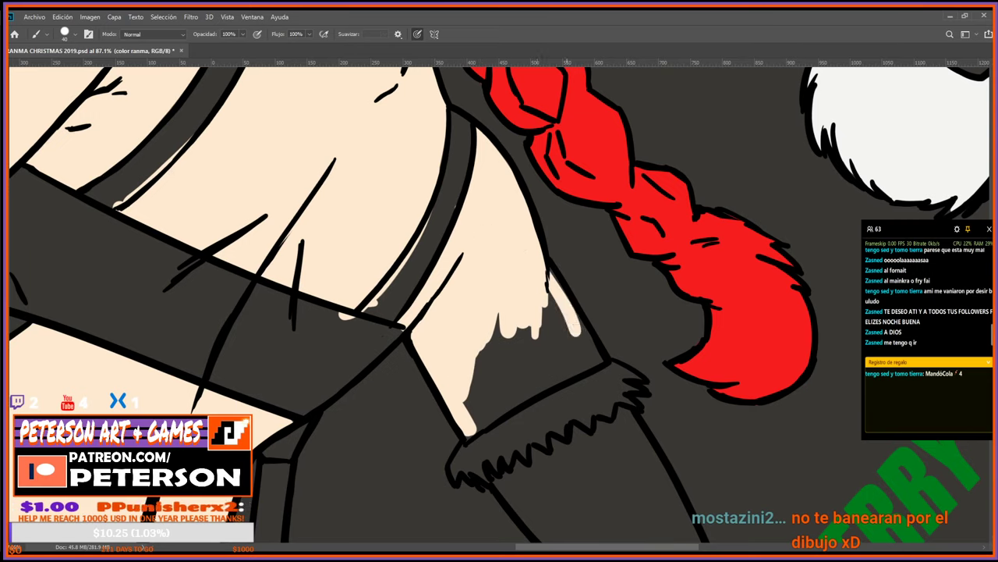
{"action": "left_click_drag", "start_coordinate": [550, 281], "coordinate": [593, 355]}
Cover the rest of the upper arm with skin tone up to the glove's fur cuff.
{"action": "key", "text": "r"}
{"action": "left_click_drag", "start_coordinate": [590, 407], "coordinate": [696, 200]}
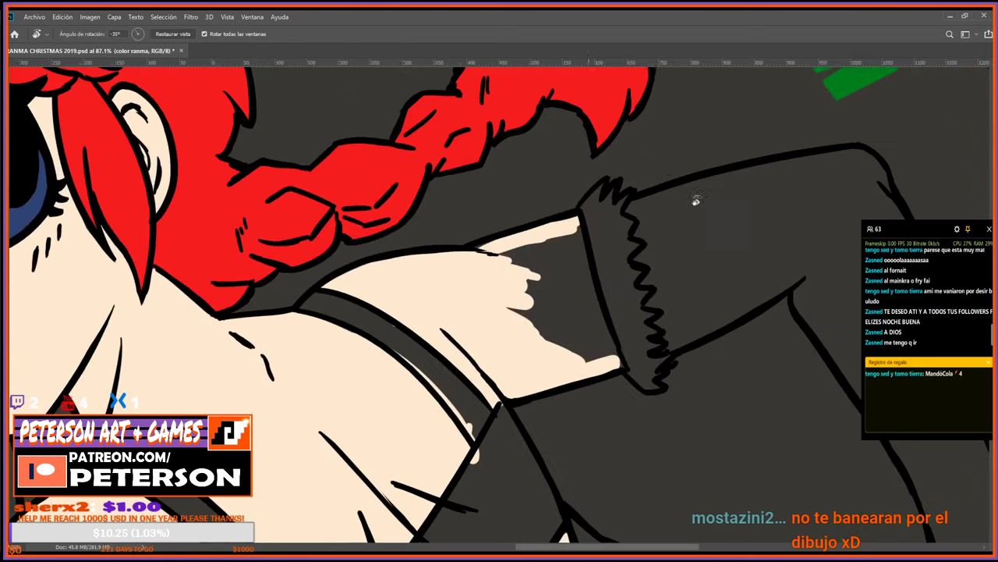
{"action": "key", "text": "b"}
{"action": "left_click_drag", "start_coordinate": [575, 234], "coordinate": [624, 368]}
{"action": "mouse_move", "coordinate": [515, 258]}
{"action": "left_mouse_down"}
{"action": "mouse_move", "coordinate": [524, 269]}
{"action": "mouse_move", "coordinate": [519, 316]}
{"action": "mouse_move", "coordinate": [536, 245]}
{"action": "mouse_move", "coordinate": [590, 356]}
{"action": "mouse_move", "coordinate": [559, 242]}
{"action": "mouse_move", "coordinate": [558, 309]}
{"action": "left_mouse_up"}
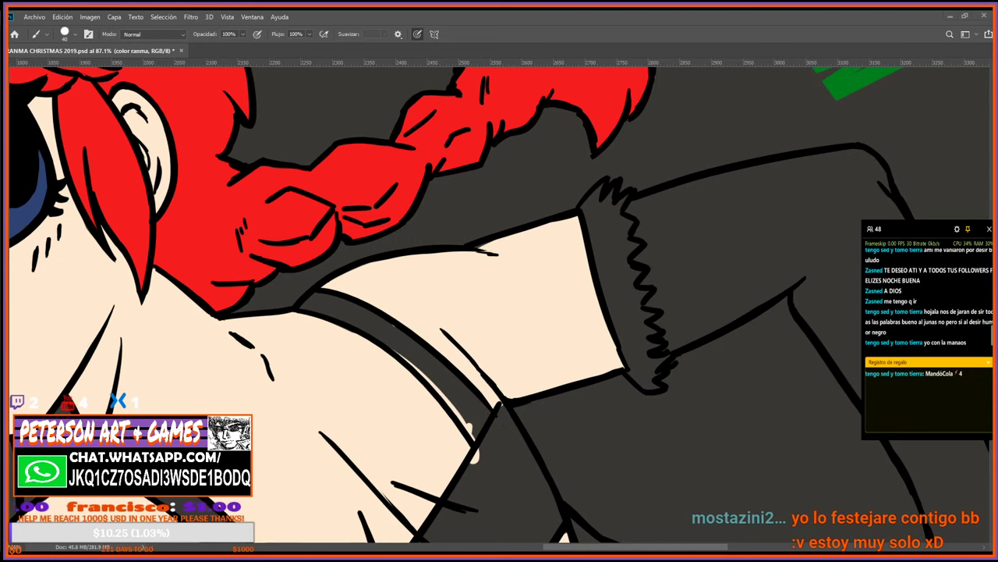
Paint a dark red stroke on the Santa hat's fabric along the inner edge of the white fur band.
{"action": "key", "text": "z"}
{"action": "left_click_drag", "start_coordinate": [635, 251], "coordinate": [595, 183]}
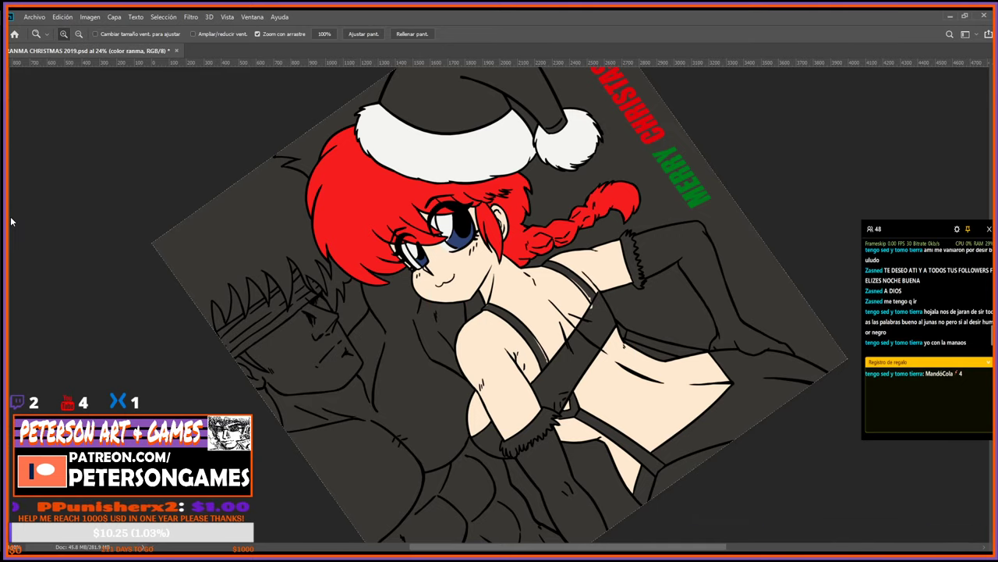
{"action": "key", "text": "ctrl+0"}
{"action": "left_click_drag", "start_coordinate": [524, 236], "coordinate": [575, 196]}
{"action": "key", "text": "r"}
{"action": "left_click_drag", "start_coordinate": [617, 225], "coordinate": [640, 300]}
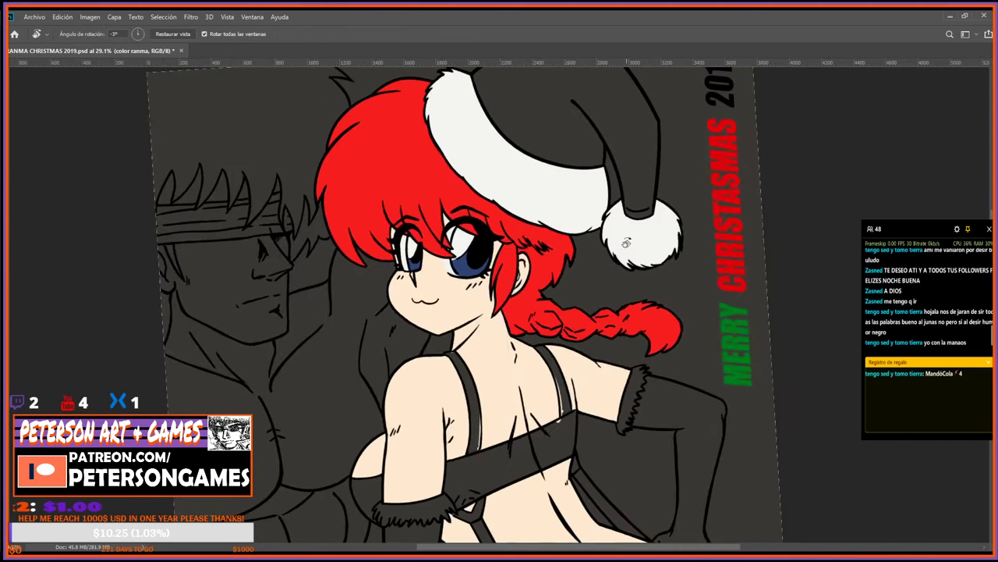
{"action": "left_click_drag", "start_coordinate": [607, 213], "coordinate": [515, 349]}
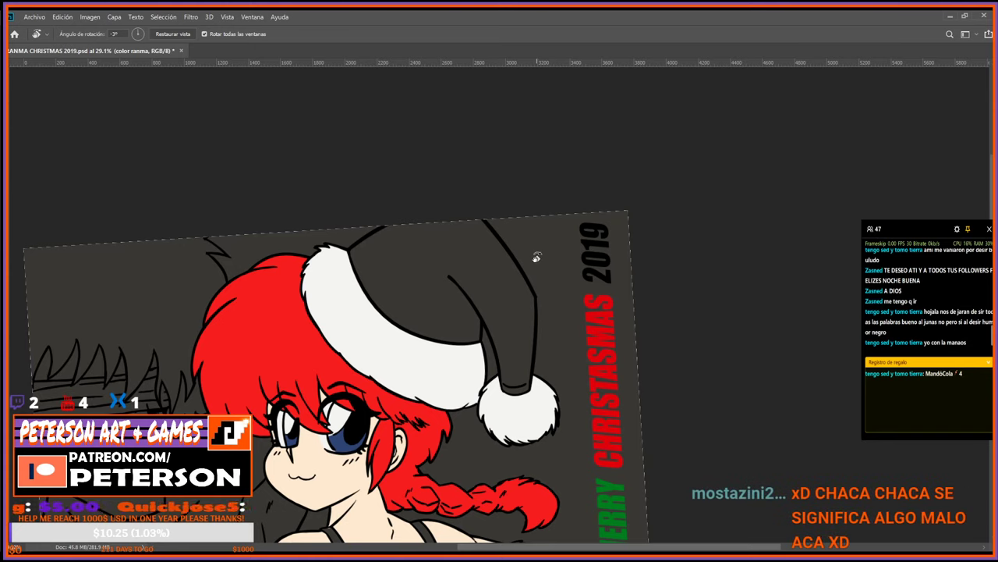
{"action": "key", "text": "i"}
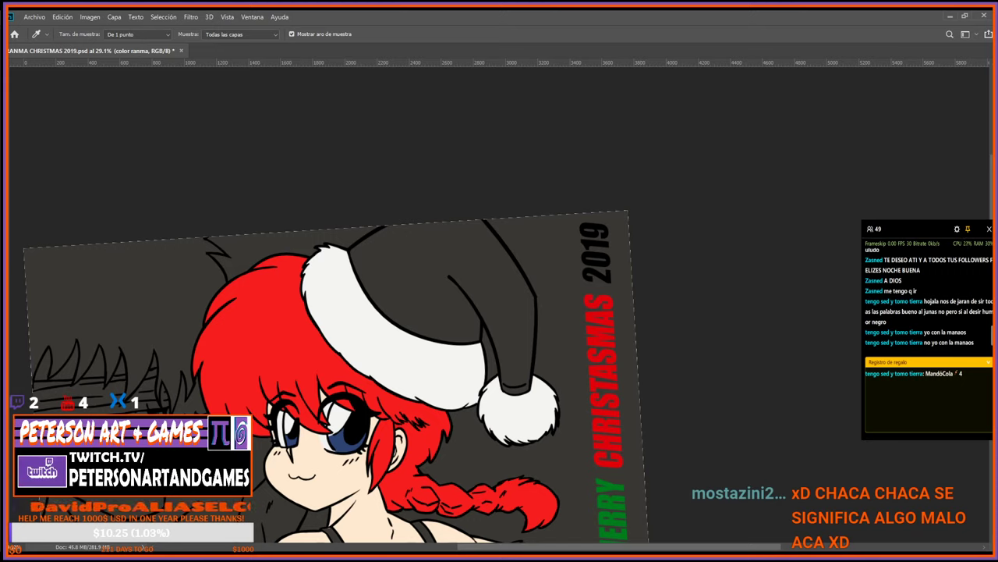
{"action": "key", "text": "r"}
{"action": "left_click_drag", "start_coordinate": [557, 285], "coordinate": [556, 418]}
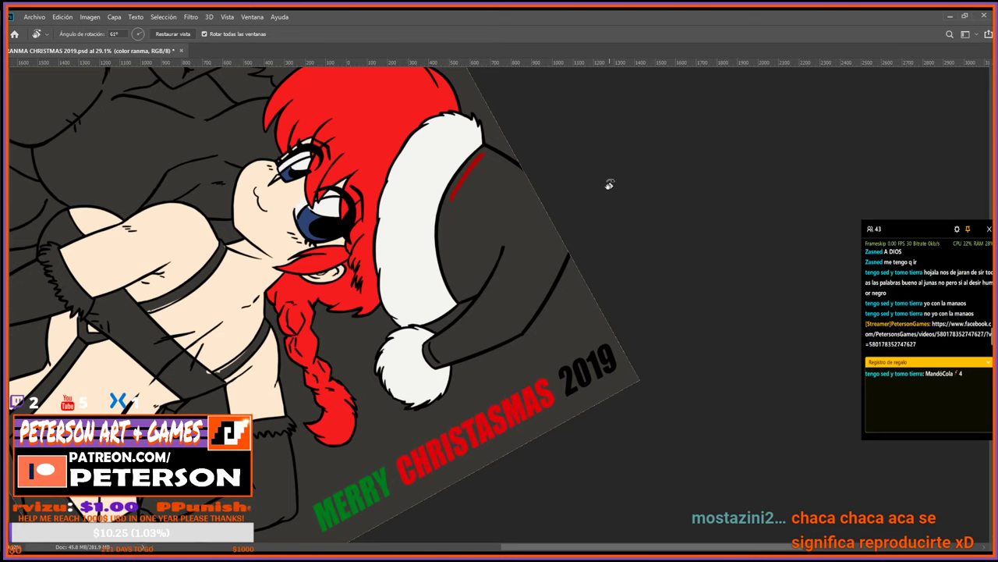
{"action": "scroll", "coordinate": [461, 211], "scroll_direction": "up", "scroll_amount": 1}
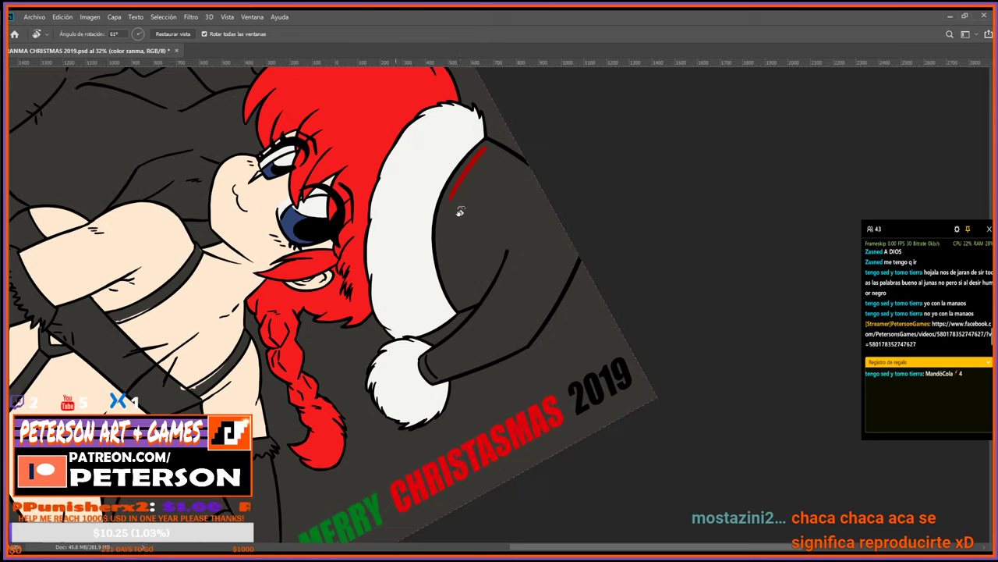
{"action": "key", "text": "Escape"}
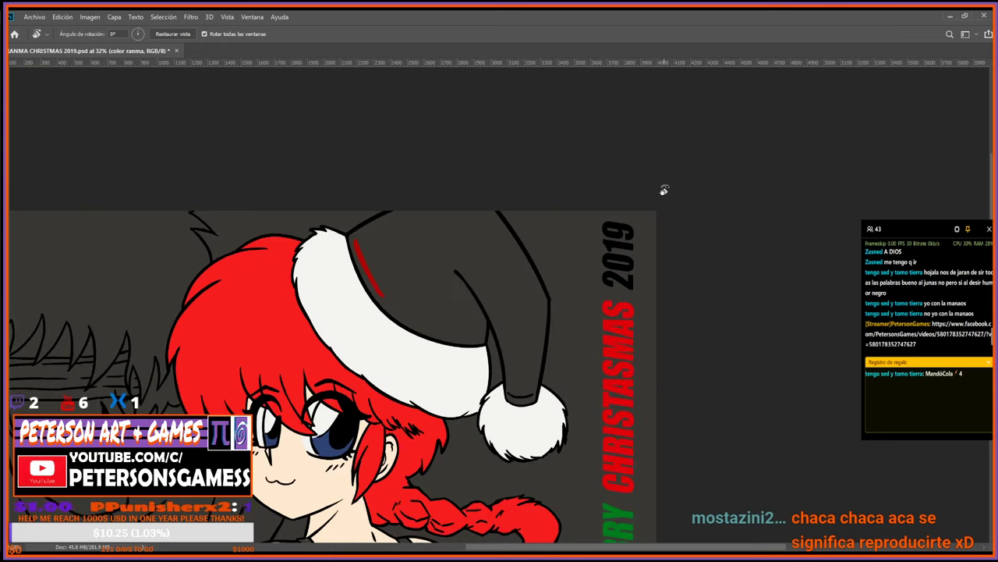
{"action": "scroll", "coordinate": [664, 190], "scroll_direction": "down", "scroll_amount": 3}
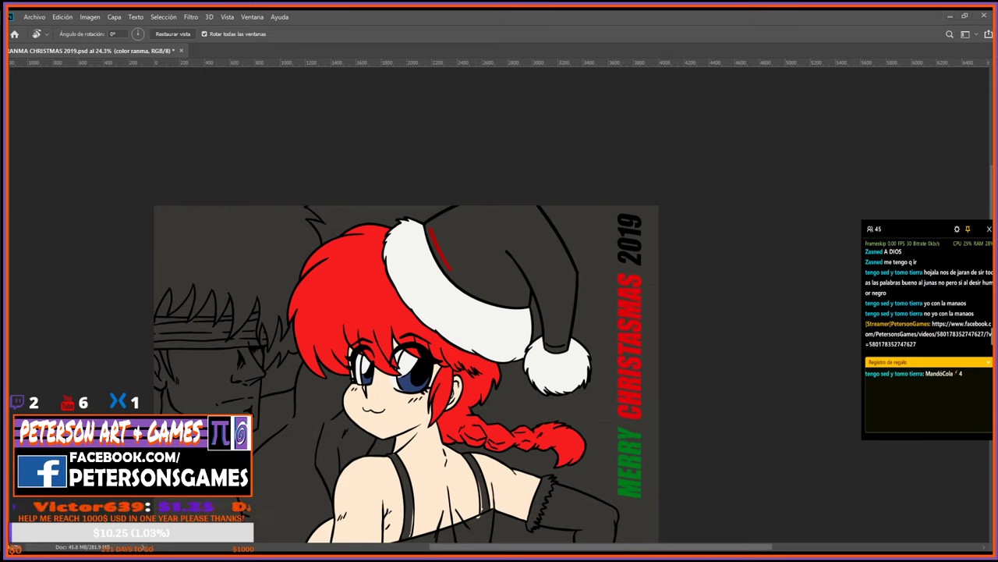
{"action": "scroll", "coordinate": [523, 272], "scroll_direction": "up", "scroll_amount": 3}
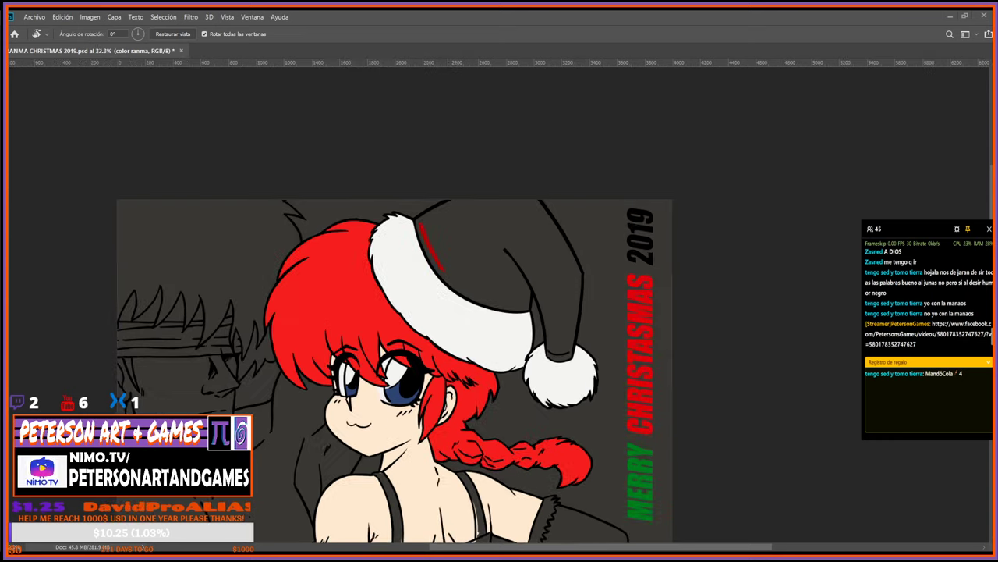
{"action": "key", "text": "i"}
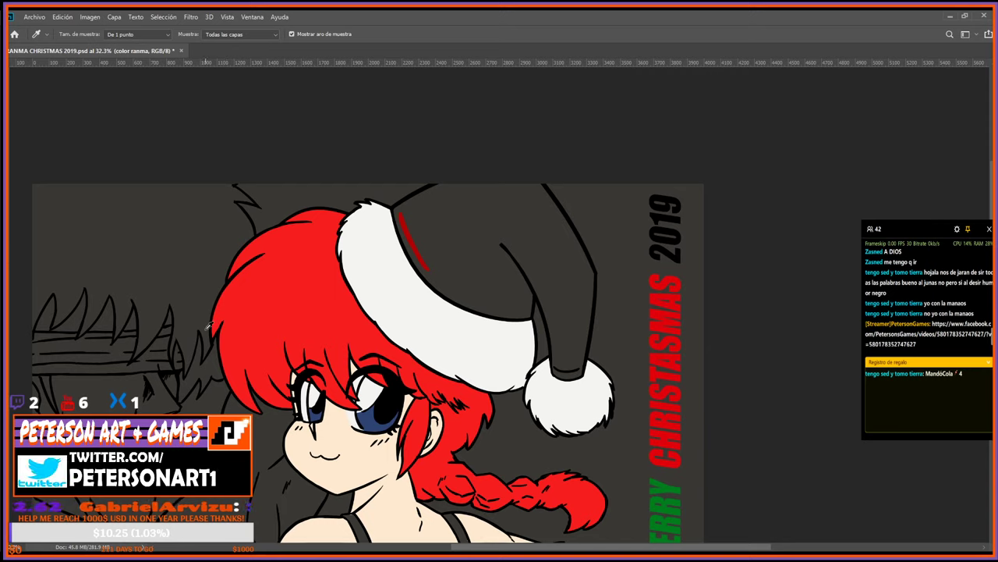
{"action": "key", "text": "g"}
{"action": "key", "text": "i"}
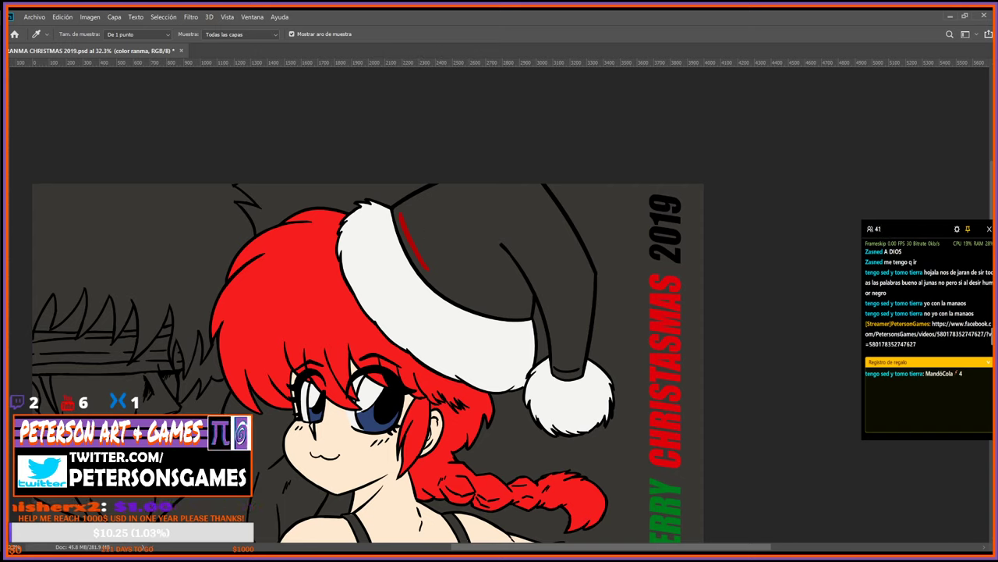
{"action": "key", "text": "b"}
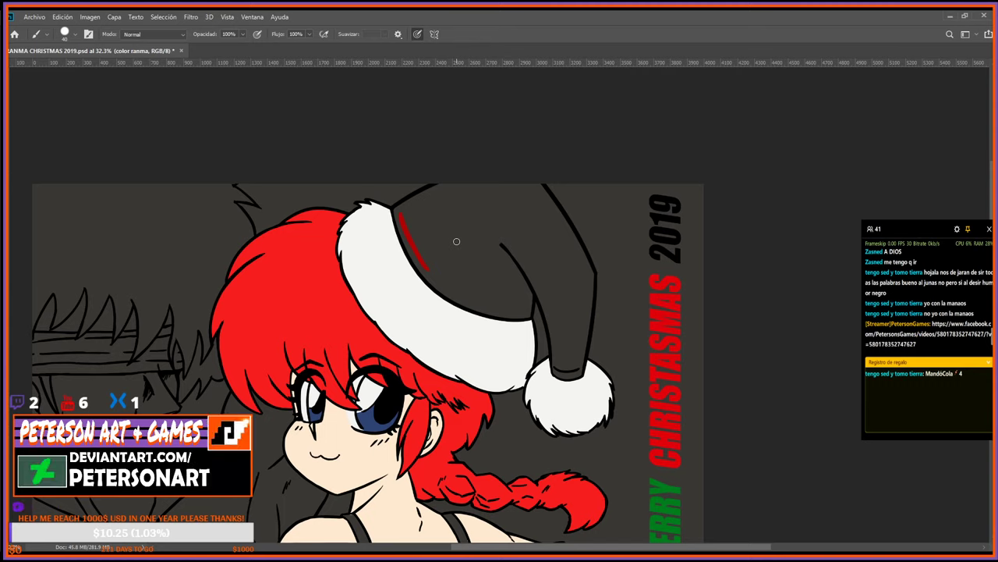
Widen the stroke on the Santa hat's fabric beside the white fur band in lighter red with a 60 px brush.
{"action": "mouse_move", "coordinate": [407, 228]}
{"action": "left_mouse_down"}
{"action": "mouse_move", "coordinate": [429, 258]}
{"action": "mouse_move", "coordinate": [411, 217]}
{"action": "mouse_move", "coordinate": [401, 234]}
{"action": "mouse_move", "coordinate": [431, 267]}
{"action": "left_mouse_up"}
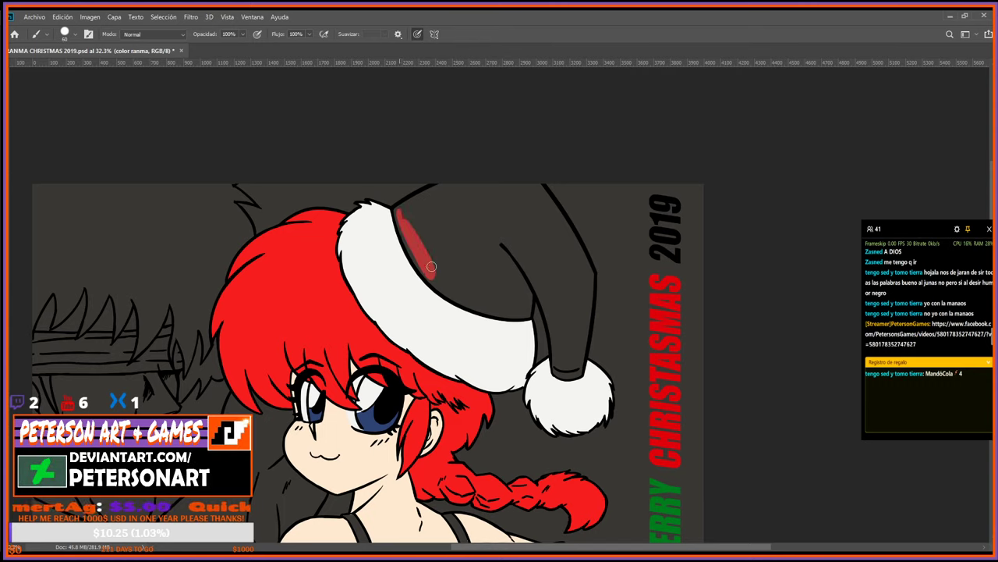
Try an orange fill on the red hair and undo it.
{"action": "key", "text": "i"}
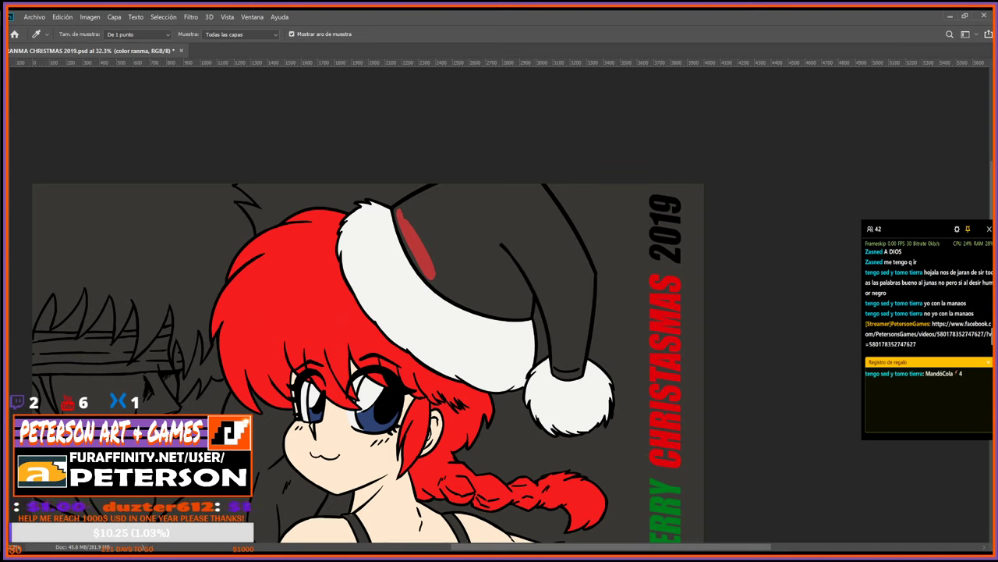
{"action": "key", "text": "g"}
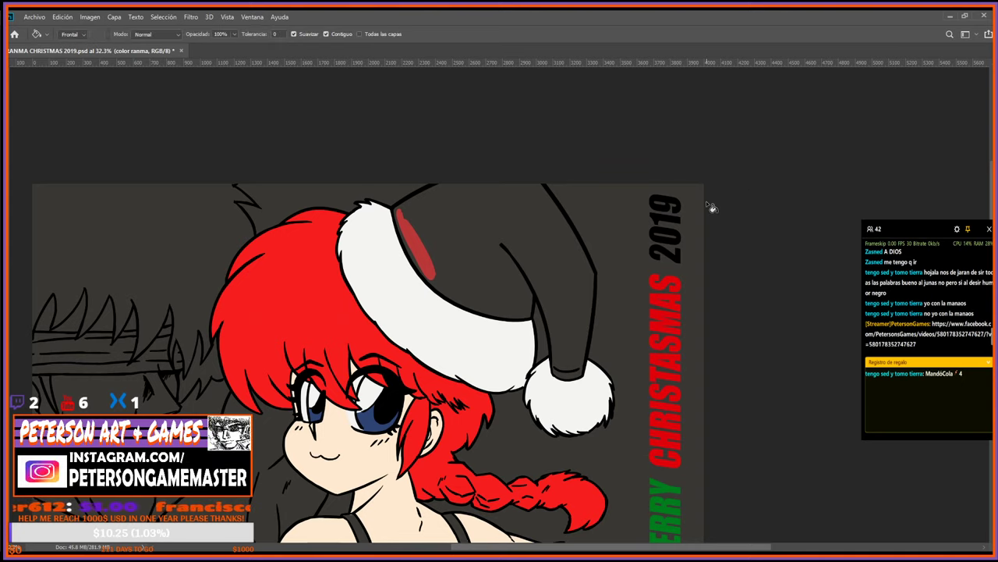
{"action": "left_click", "coordinate": [310, 302]}
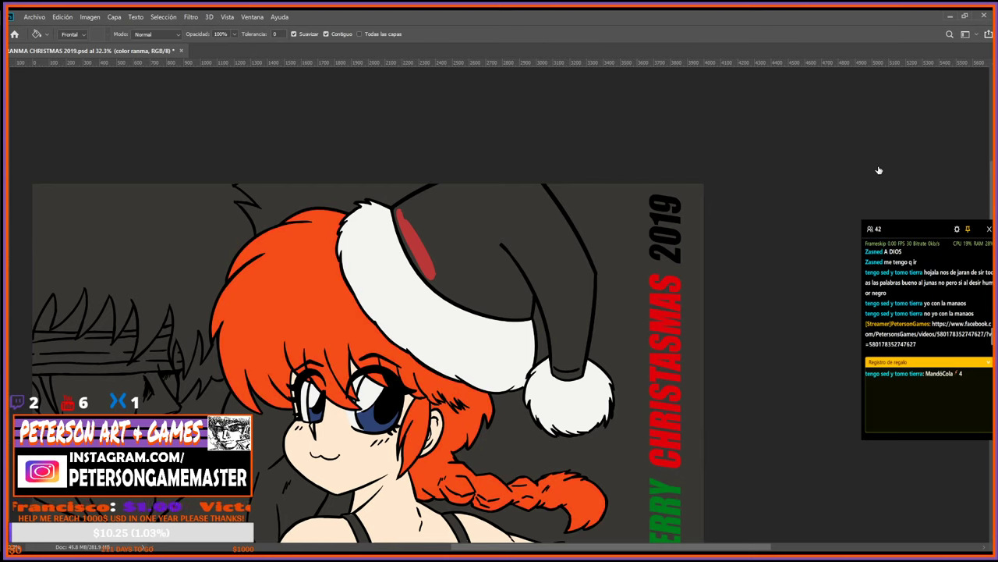
{"action": "key", "text": "ctrl+z"}
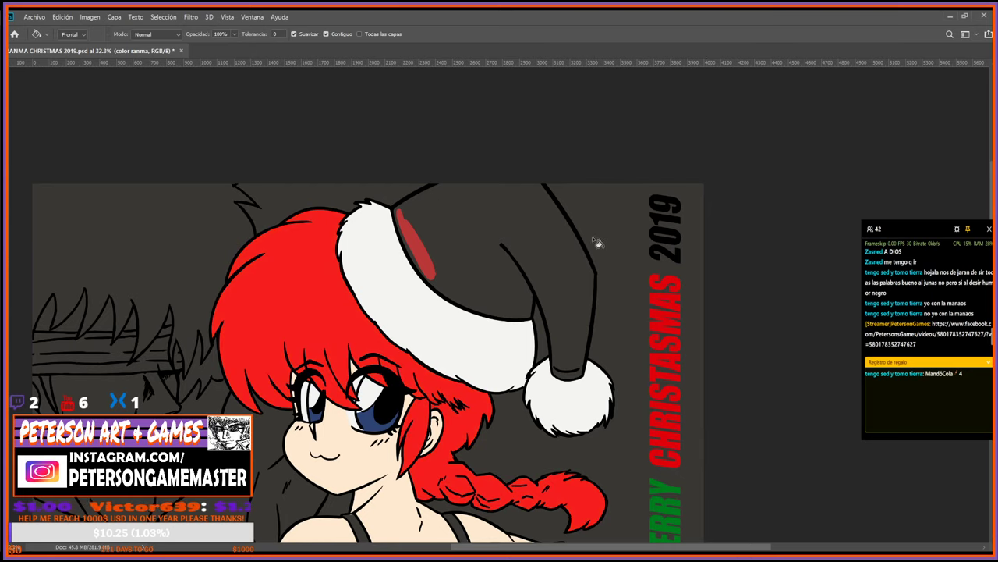
{"action": "left_click", "coordinate": [490, 269]}
{"action": "key", "text": "ctrl+z"}
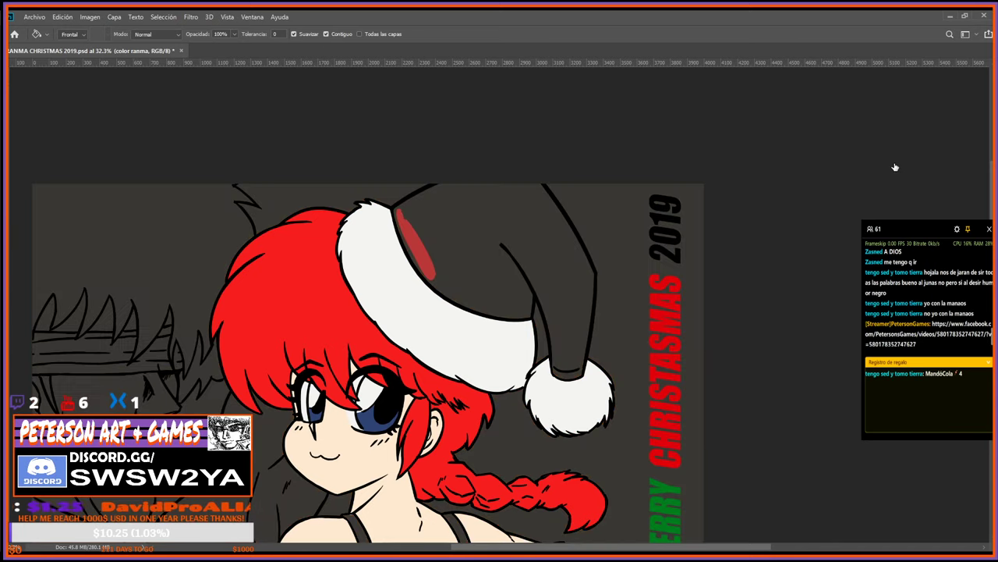
Test an orange stroke beside the red on the hat's fabric and cover it with the lighter red.
{"action": "key", "text": "b"}
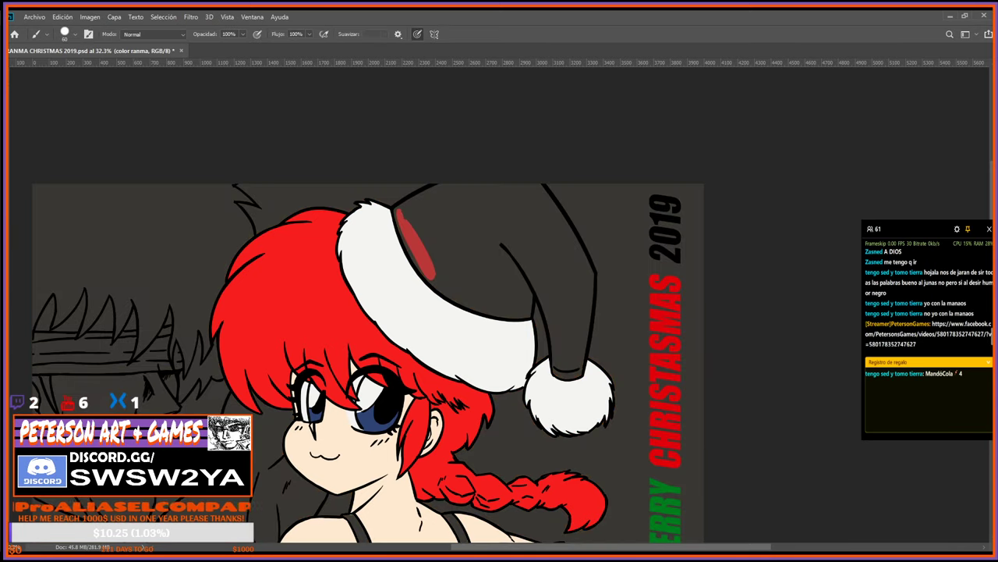
{"action": "left_click_drag", "start_coordinate": [420, 224], "coordinate": [462, 292]}
{"action": "key", "text": "i"}
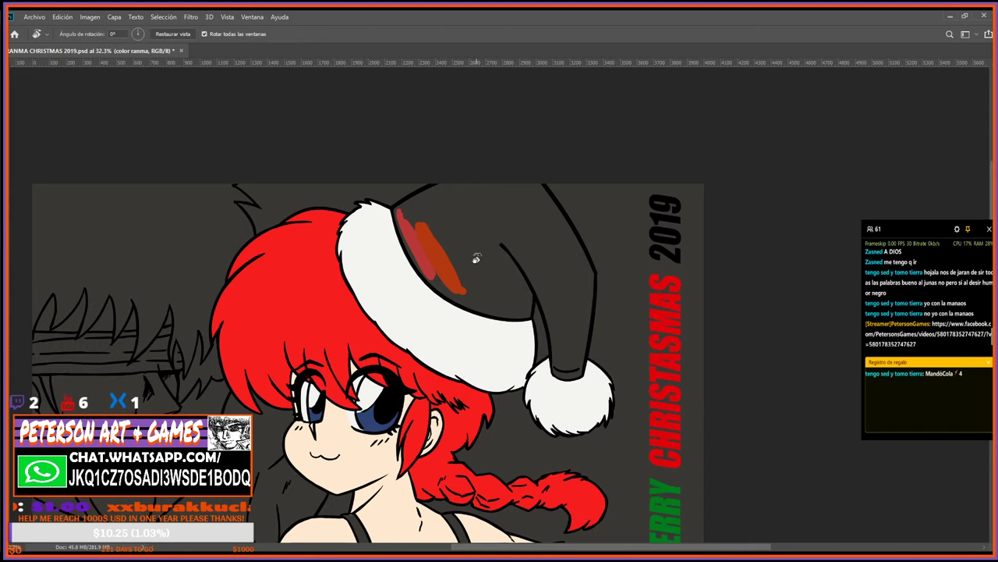
{"action": "left_click", "coordinate": [425, 245], "text": "alt"}
{"action": "mouse_move", "coordinate": [402, 219]}
{"action": "left_mouse_down"}
{"action": "mouse_move", "coordinate": [442, 287]}
{"action": "mouse_move", "coordinate": [445, 265]}
{"action": "mouse_move", "coordinate": [422, 220]}
{"action": "left_mouse_up"}
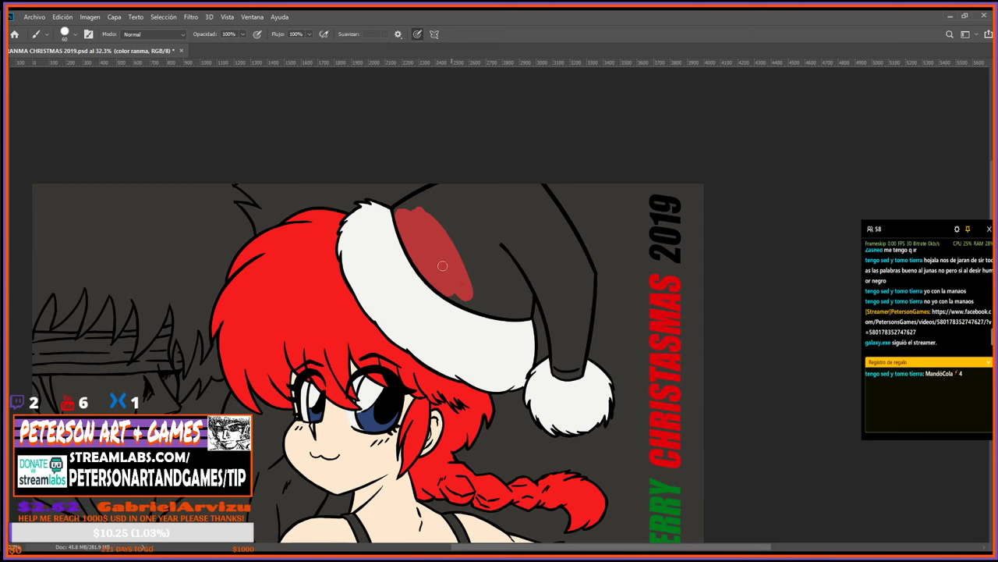
Extend the lighter red along the whole inner edge of the hat's fur band and outward to the fold line.
{"action": "key", "text": "r"}
{"action": "mouse_move", "coordinate": [539, 273]}
{"action": "left_mouse_down"}
{"action": "mouse_move", "coordinate": [551, 305]}
{"action": "mouse_move", "coordinate": [524, 280]}
{"action": "left_mouse_up"}
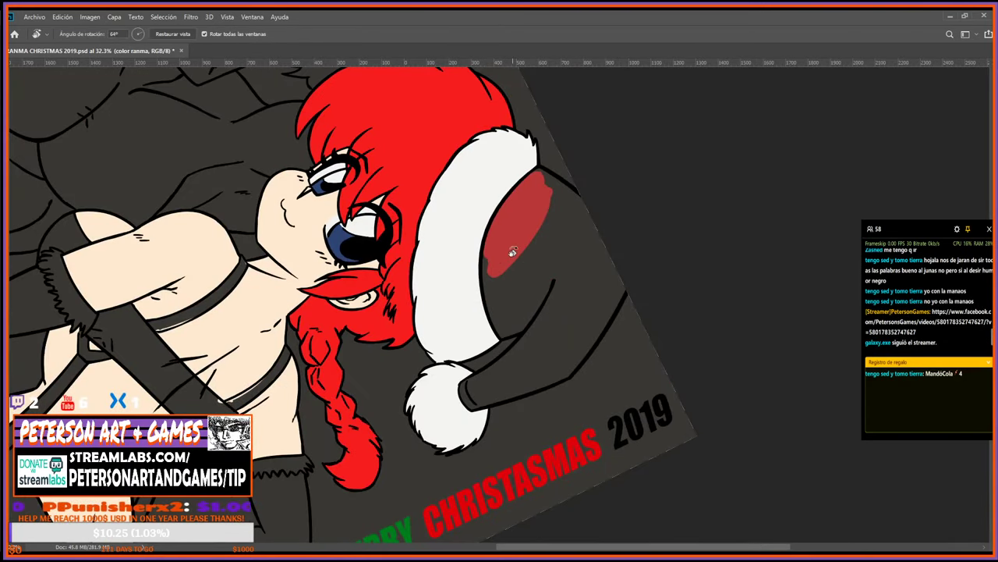
{"action": "key", "text": "z"}
{"action": "mouse_move", "coordinate": [507, 230]}
{"action": "left_mouse_down"}
{"action": "mouse_move", "coordinate": [485, 261]}
{"action": "mouse_move", "coordinate": [489, 340]}
{"action": "mouse_move", "coordinate": [498, 306]}
{"action": "mouse_move", "coordinate": [489, 331]}
{"action": "mouse_move", "coordinate": [507, 363]}
{"action": "mouse_move", "coordinate": [546, 341]}
{"action": "mouse_move", "coordinate": [510, 357]}
{"action": "mouse_move", "coordinate": [509, 316]}
{"action": "mouse_move", "coordinate": [535, 235]}
{"action": "mouse_move", "coordinate": [530, 279]}
{"action": "left_mouse_up"}
{"action": "key", "text": "b"}
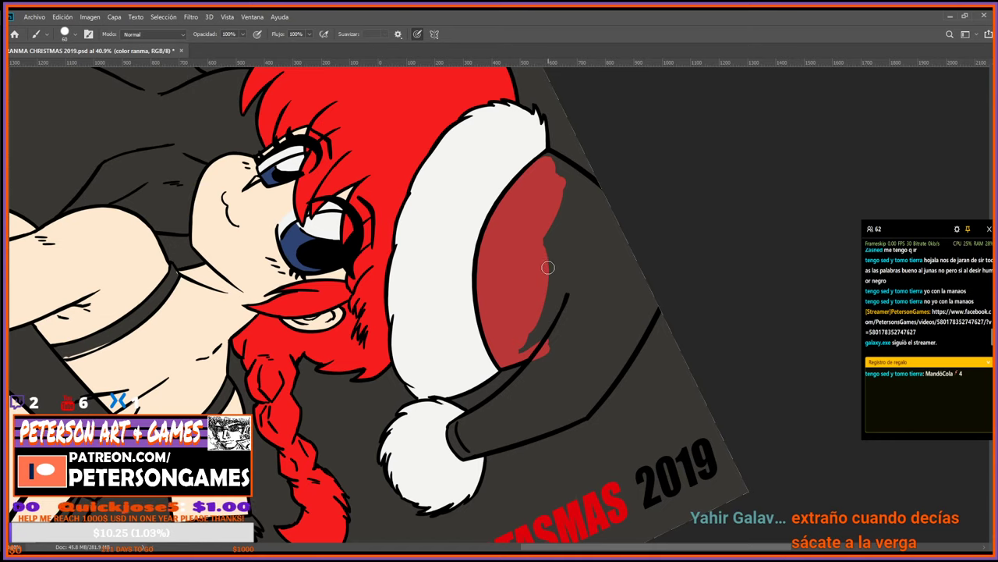
{"action": "left_click_drag", "start_coordinate": [540, 267], "coordinate": [510, 232]}
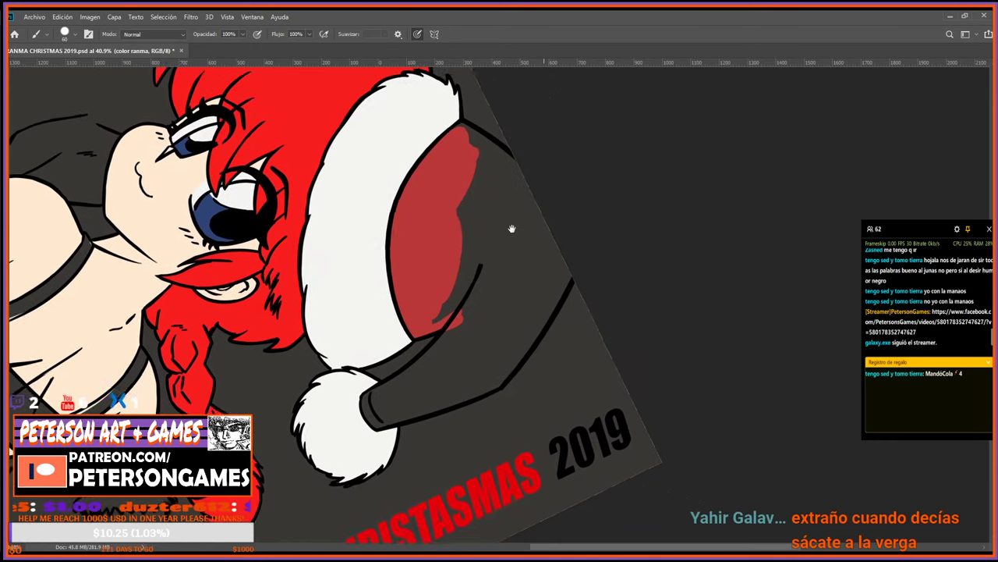
{"action": "mouse_move", "coordinate": [429, 316]}
{"action": "left_mouse_down"}
{"action": "mouse_move", "coordinate": [458, 267]}
{"action": "mouse_move", "coordinate": [453, 189]}
{"action": "mouse_move", "coordinate": [446, 200]}
{"action": "mouse_move", "coordinate": [467, 244]}
{"action": "mouse_move", "coordinate": [481, 237]}
{"action": "mouse_move", "coordinate": [487, 195]}
{"action": "mouse_move", "coordinate": [465, 177]}
{"action": "left_mouse_up"}
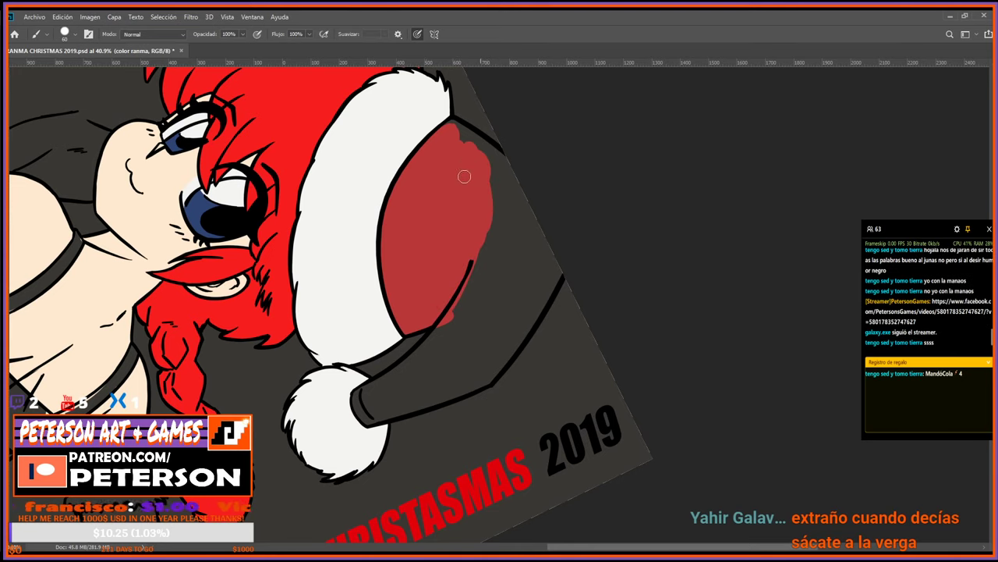
Refill the painted patch of the hat with darker red, settling on a deep crimson.
{"action": "key", "text": "r"}
{"action": "mouse_move", "coordinate": [460, 373]}
{"action": "left_mouse_down"}
{"action": "mouse_move", "coordinate": [509, 382]}
{"action": "mouse_move", "coordinate": [540, 371]}
{"action": "left_mouse_up"}
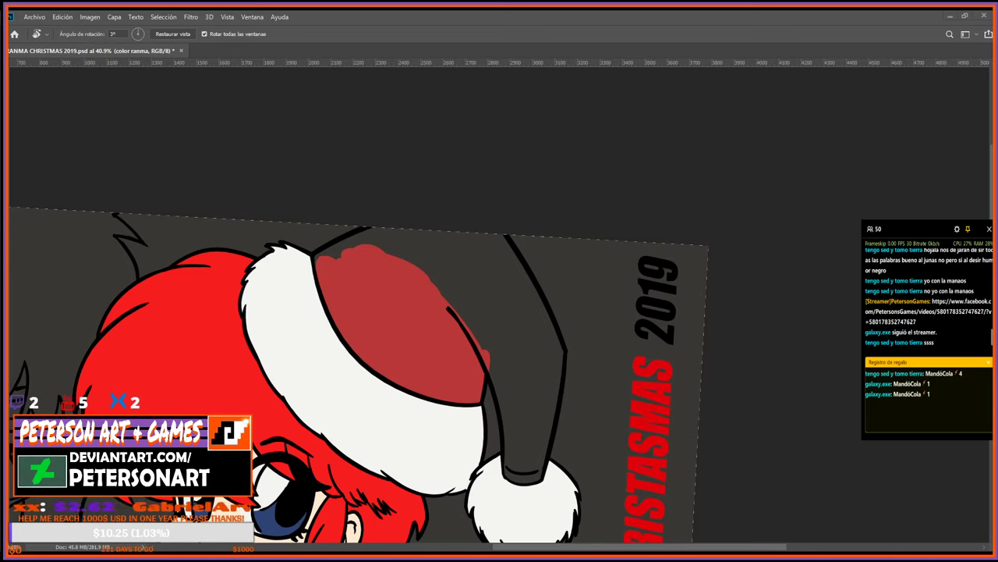
{"action": "key", "text": "i"}
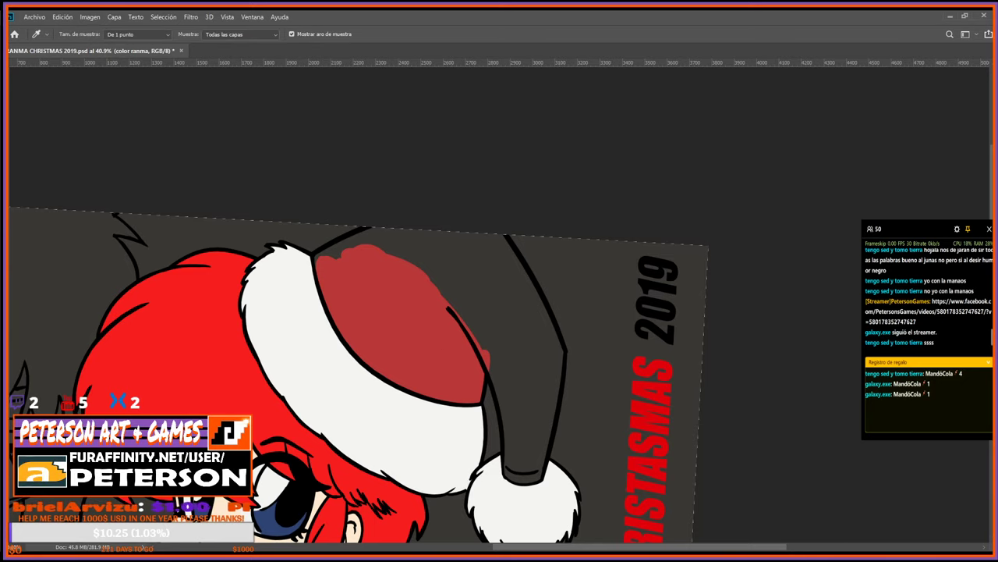
{"action": "key", "text": "g"}
{"action": "left_click", "coordinate": [400, 316]}
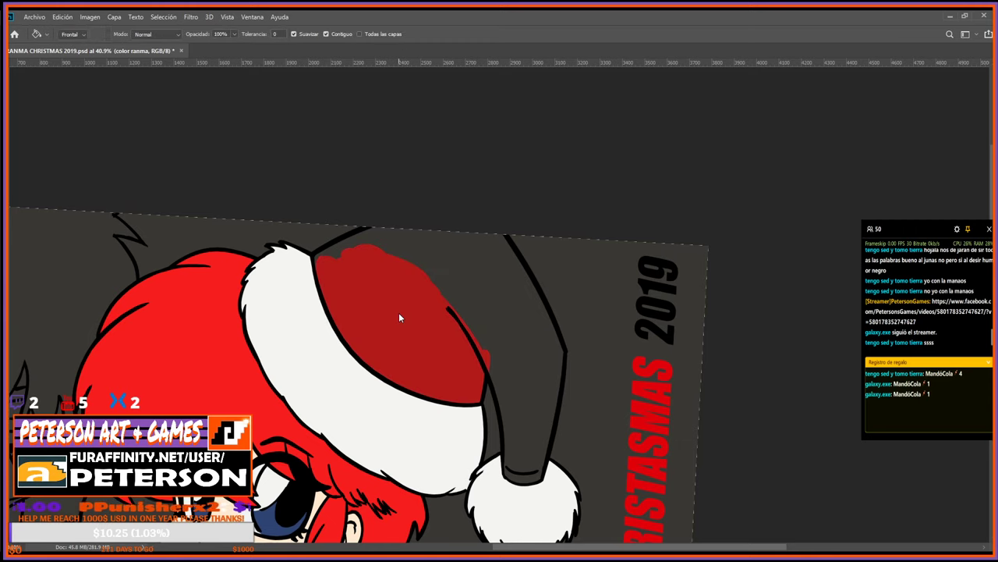
{"action": "scroll", "coordinate": [403, 318], "scroll_direction": "down", "scroll_amount": 3}
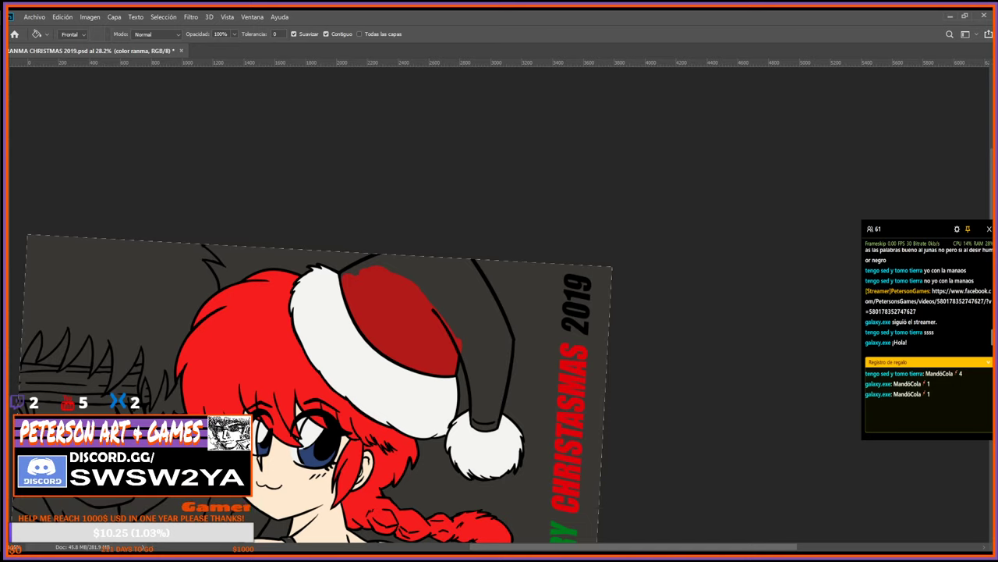
{"action": "left_click", "coordinate": [362, 305]}
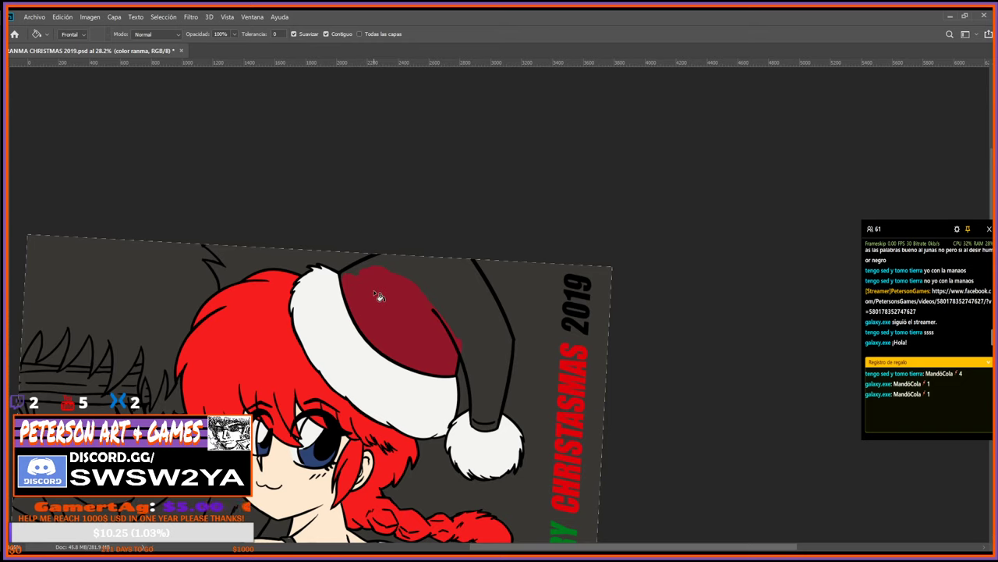
Paint crimson up to the hat's outline above the fur band and along the canvas's upper edge.
{"action": "scroll", "coordinate": [373, 301], "scroll_direction": "up", "scroll_amount": 2}
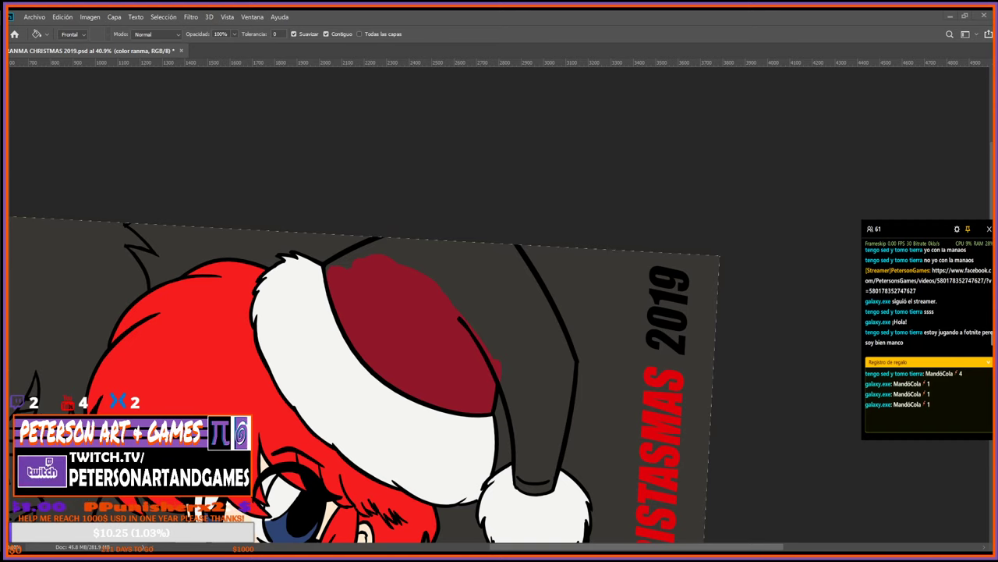
{"action": "key", "text": "ctrl+0"}
{"action": "scroll", "coordinate": [614, 258], "scroll_direction": "up", "scroll_amount": 3}
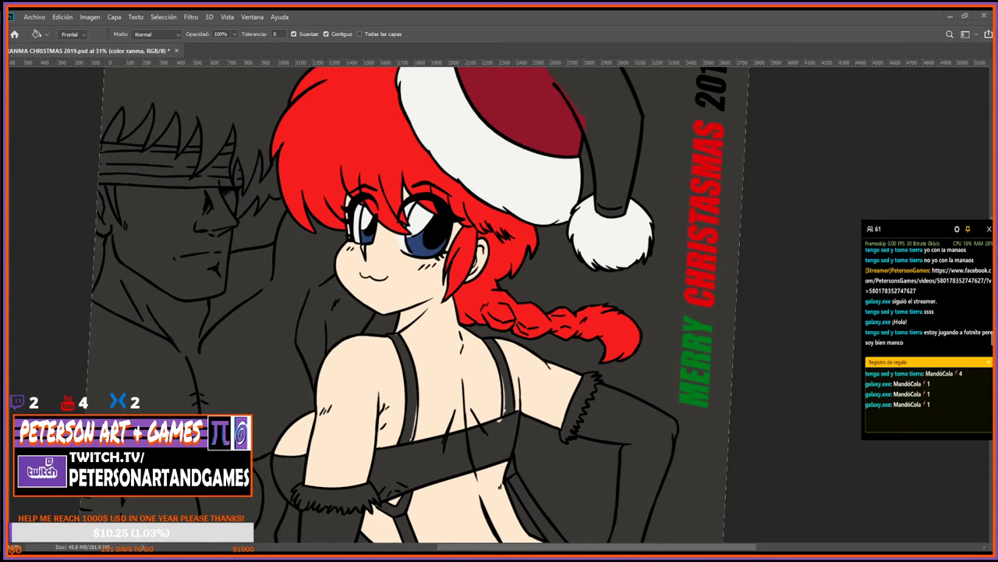
{"action": "key", "text": "z"}
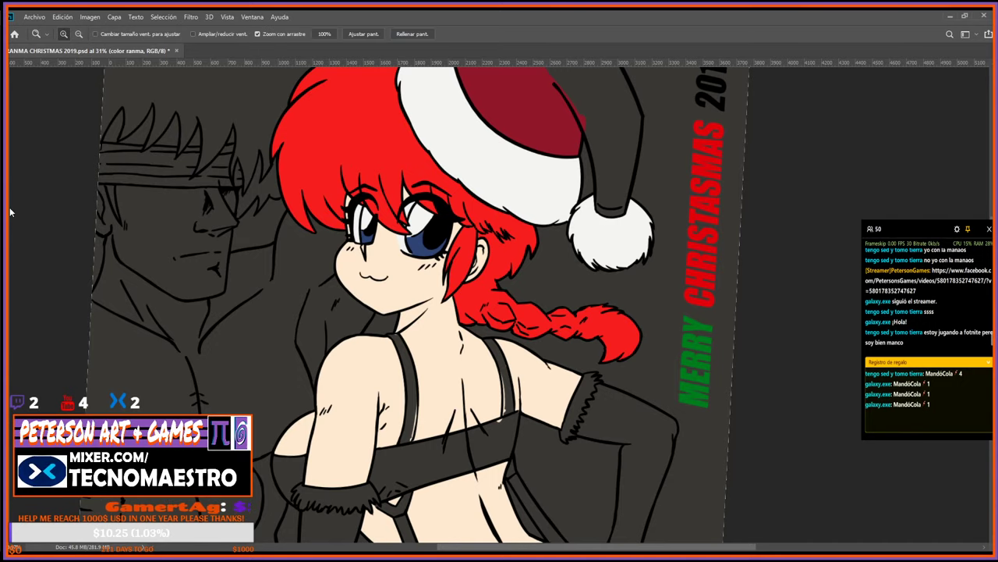
{"action": "left_click_drag", "start_coordinate": [533, 107], "coordinate": [489, 169]}
{"action": "left_click_drag", "start_coordinate": [567, 114], "coordinate": [423, 323]}
{"action": "key", "text": "b"}
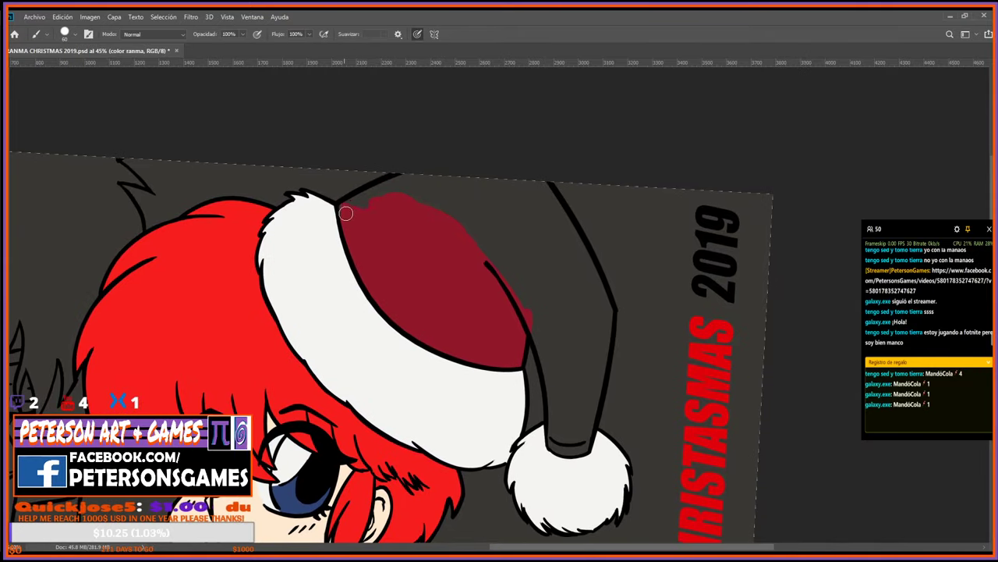
{"action": "mouse_move", "coordinate": [345, 205]}
{"action": "left_mouse_down"}
{"action": "mouse_move", "coordinate": [350, 211]}
{"action": "mouse_move", "coordinate": [405, 180]}
{"action": "mouse_move", "coordinate": [370, 211]}
{"action": "mouse_move", "coordinate": [428, 171]}
{"action": "mouse_move", "coordinate": [410, 285]}
{"action": "left_mouse_up"}
{"action": "key", "text": "r"}
{"action": "key", "text": "b"}
{"action": "left_click_drag", "start_coordinate": [363, 252], "coordinate": [448, 167]}
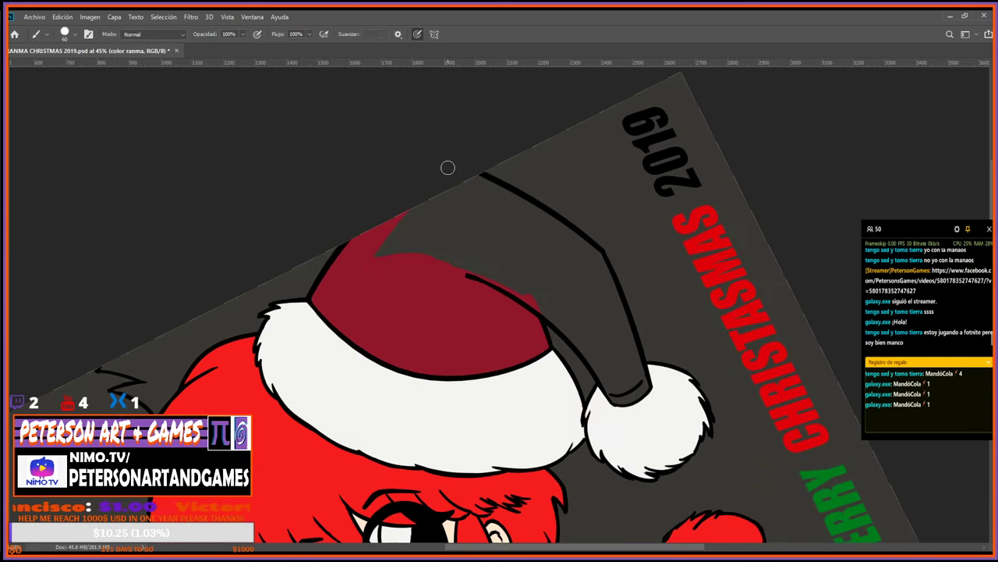
Cover the rest of the hat's crown with crimson up to the outer outline, past the fold line into the upper part of the tail.
{"action": "key", "text": "r"}
{"action": "left_click_drag", "start_coordinate": [437, 343], "coordinate": [514, 241]}
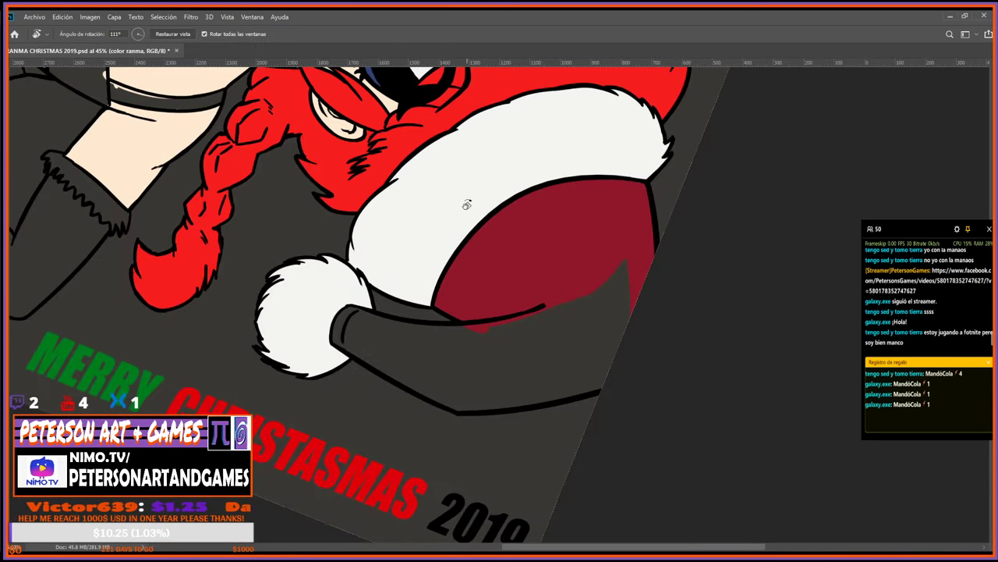
{"action": "mouse_move", "coordinate": [467, 205]}
{"action": "left_mouse_down"}
{"action": "mouse_move", "coordinate": [408, 468]}
{"action": "mouse_move", "coordinate": [616, 367]}
{"action": "mouse_move", "coordinate": [542, 285]}
{"action": "left_mouse_up"}
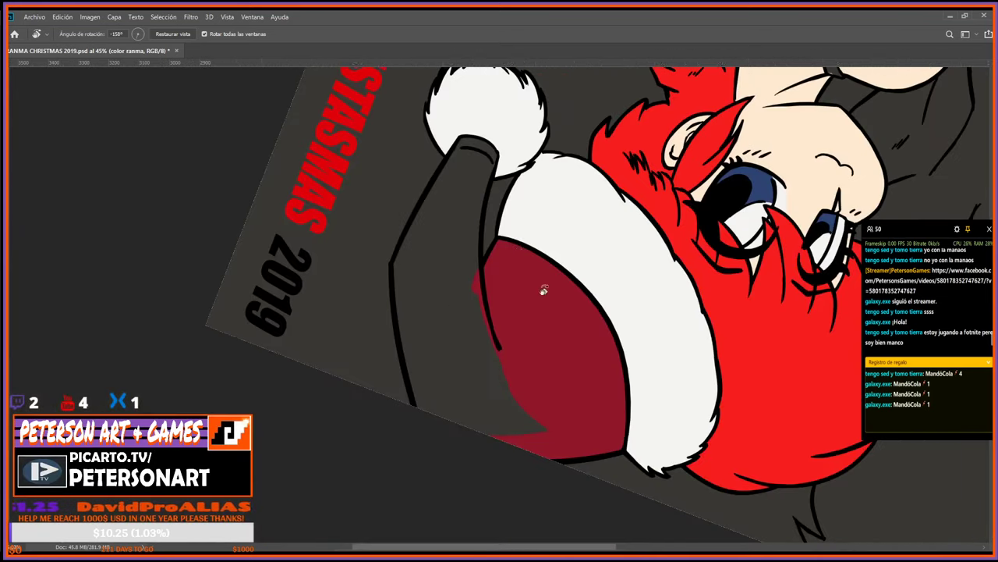
{"action": "key", "text": "b"}
{"action": "mouse_move", "coordinate": [395, 267]}
{"action": "left_mouse_down"}
{"action": "mouse_move", "coordinate": [431, 419]}
{"action": "mouse_move", "coordinate": [412, 330]}
{"action": "mouse_move", "coordinate": [444, 420]}
{"action": "mouse_move", "coordinate": [425, 358]}
{"action": "mouse_move", "coordinate": [453, 401]}
{"action": "mouse_move", "coordinate": [507, 430]}
{"action": "mouse_move", "coordinate": [547, 425]}
{"action": "mouse_move", "coordinate": [477, 349]}
{"action": "mouse_move", "coordinate": [459, 358]}
{"action": "mouse_move", "coordinate": [412, 337]}
{"action": "mouse_move", "coordinate": [422, 292]}
{"action": "mouse_move", "coordinate": [497, 397]}
{"action": "mouse_move", "coordinate": [483, 313]}
{"action": "mouse_move", "coordinate": [499, 367]}
{"action": "left_mouse_up"}
{"action": "left_click_drag", "start_coordinate": [483, 237], "coordinate": [438, 333]}
{"action": "scroll", "coordinate": [369, 335], "scroll_direction": "up", "scroll_amount": 1}
{"action": "scroll", "coordinate": [370, 335], "scroll_direction": "right", "scroll_amount": 1}
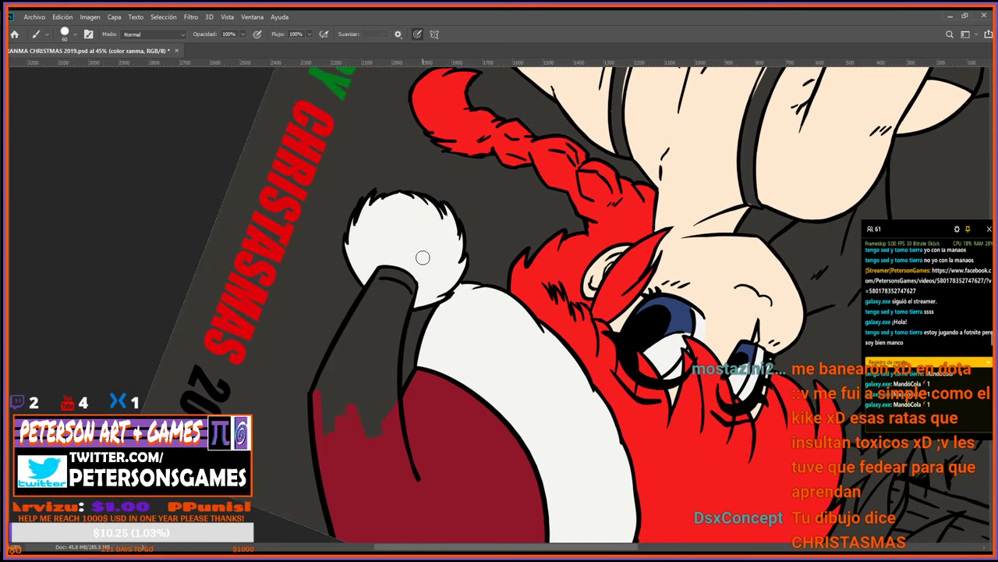
{"action": "scroll", "coordinate": [366, 265], "scroll_direction": "up", "scroll_amount": 1}
{"action": "scroll", "coordinate": [367, 265], "scroll_direction": "right", "scroll_amount": 3}
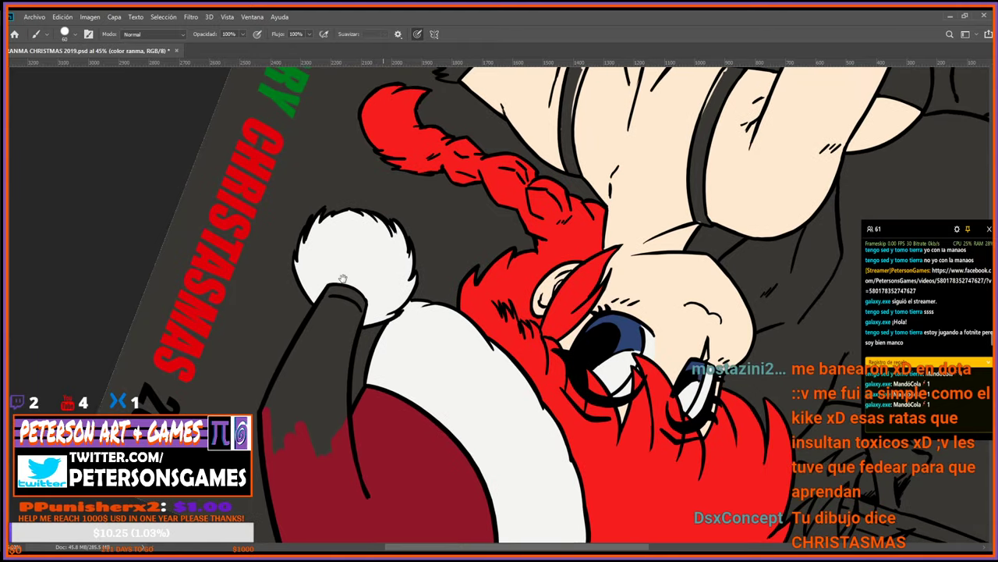
{"action": "left_click_drag", "start_coordinate": [359, 281], "coordinate": [351, 284]}
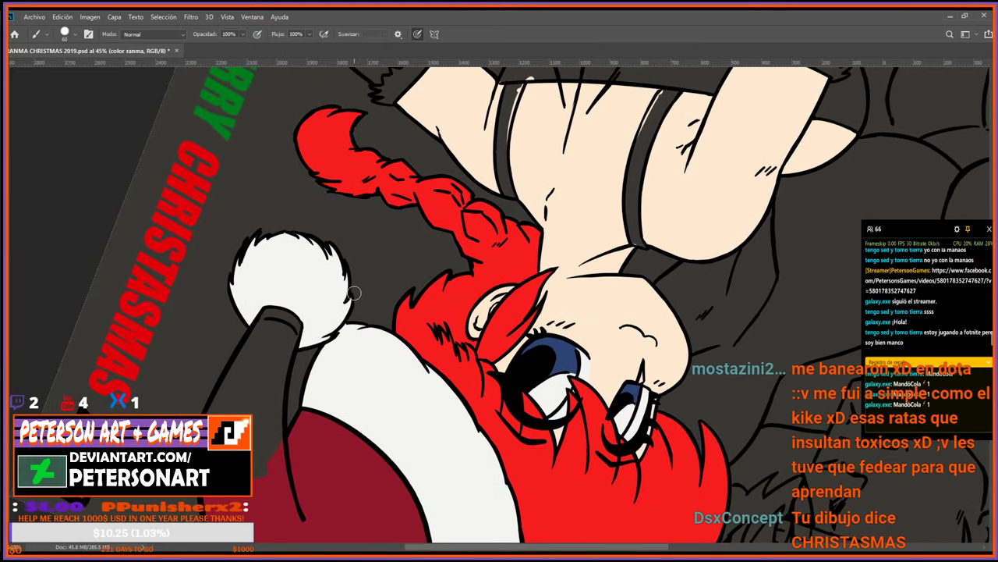
Reset the canvas rotation and open the vertical "MERRY CHRISTASMAS 2019" title for text editing.
{"action": "key", "text": "Escape"}
{"action": "scroll", "coordinate": [351, 377], "scroll_direction": "down", "scroll_amount": 4}
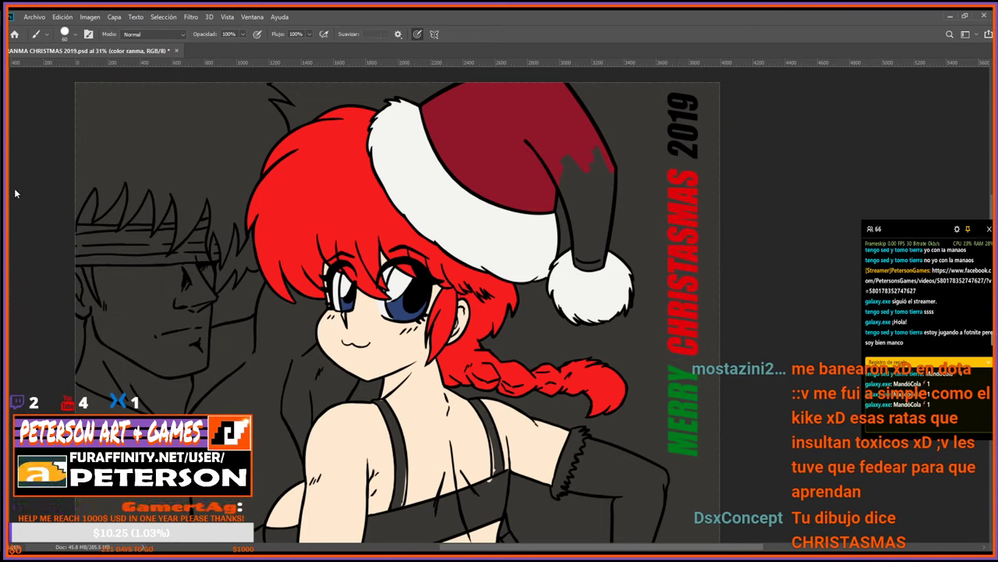
{"action": "key", "text": "t"}
{"action": "left_click", "coordinate": [688, 270]}
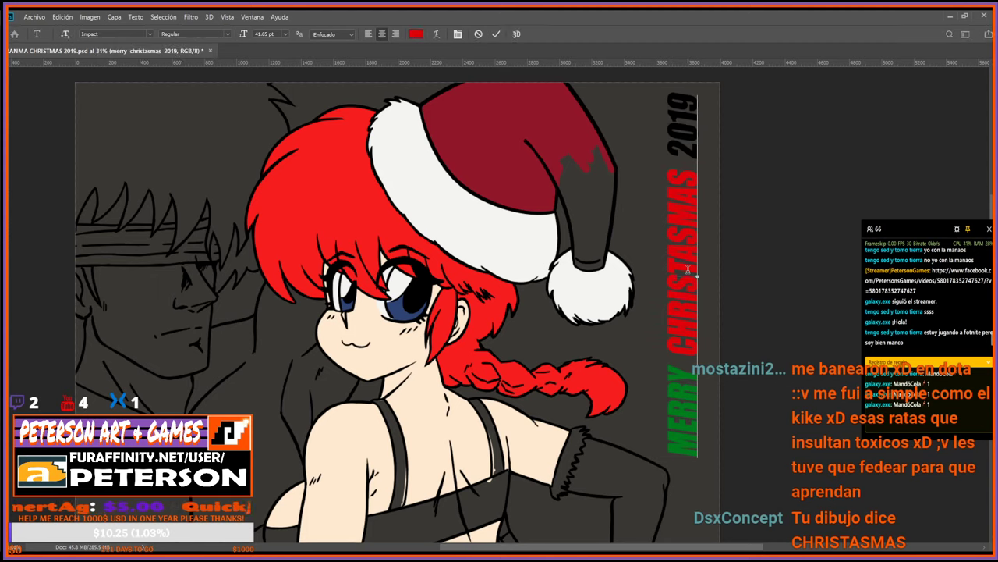
{"action": "key", "text": "Up"}
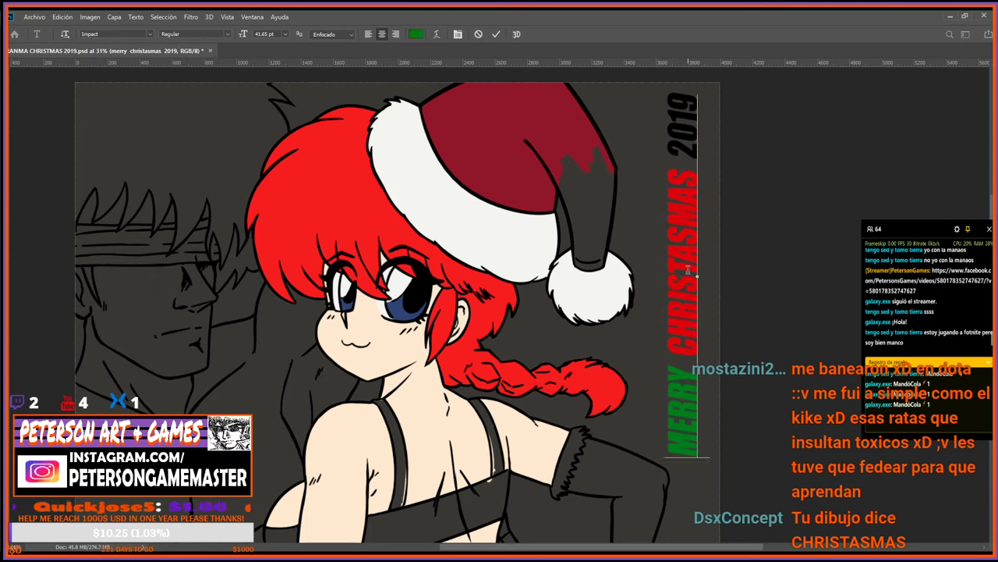
{"action": "key", "text": "Down"}
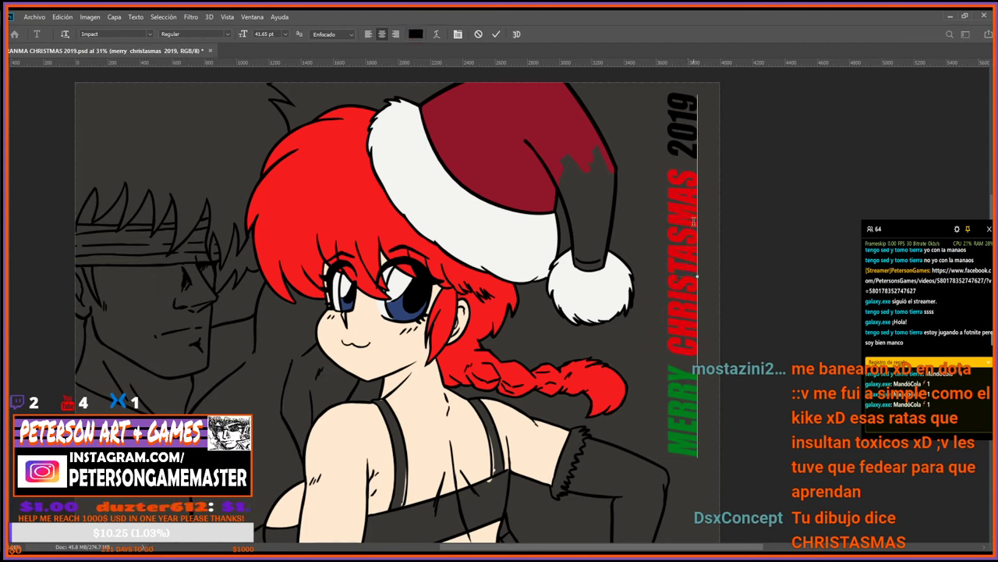
Remove the extra letters from "CHRISTASMAS" in the vertical title so it reads "MERRY CHRISTMAS 2019", and commit the text.
{"action": "left_click", "coordinate": [688, 242]}
{"action": "key", "text": "Home"}
{"action": "key", "text": "Down"}
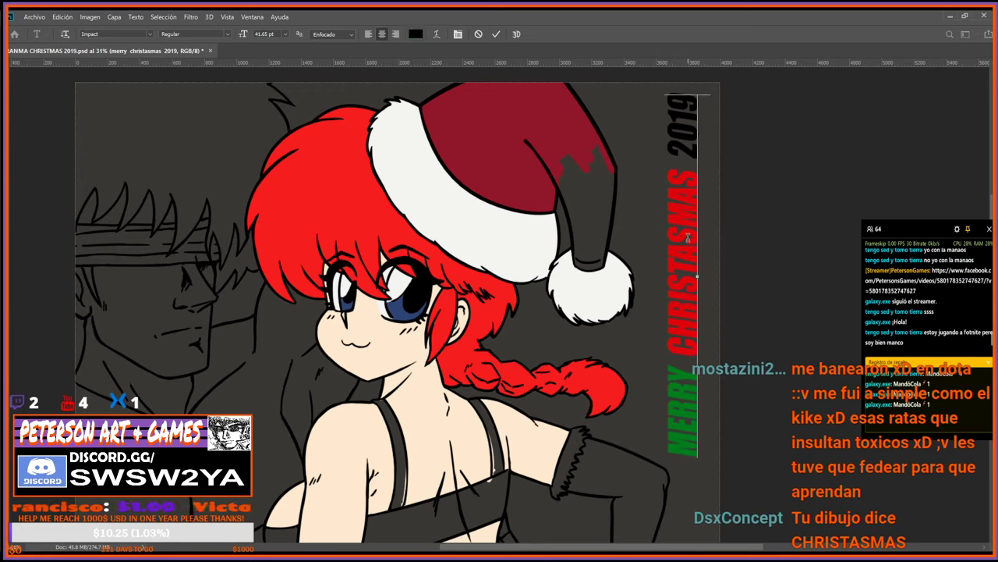
{"action": "key", "text": "Left"}
{"action": "key", "text": "Left"}
{"action": "key", "text": "Left"}
{"action": "key", "text": "Left"}
{"action": "key", "text": "Left"}
{"action": "key", "text": "Left"}
{"action": "key", "text": "Left"}
{"action": "key", "text": "Left"}
{"action": "key", "text": "Left"}
{"action": "key", "text": "Left"}
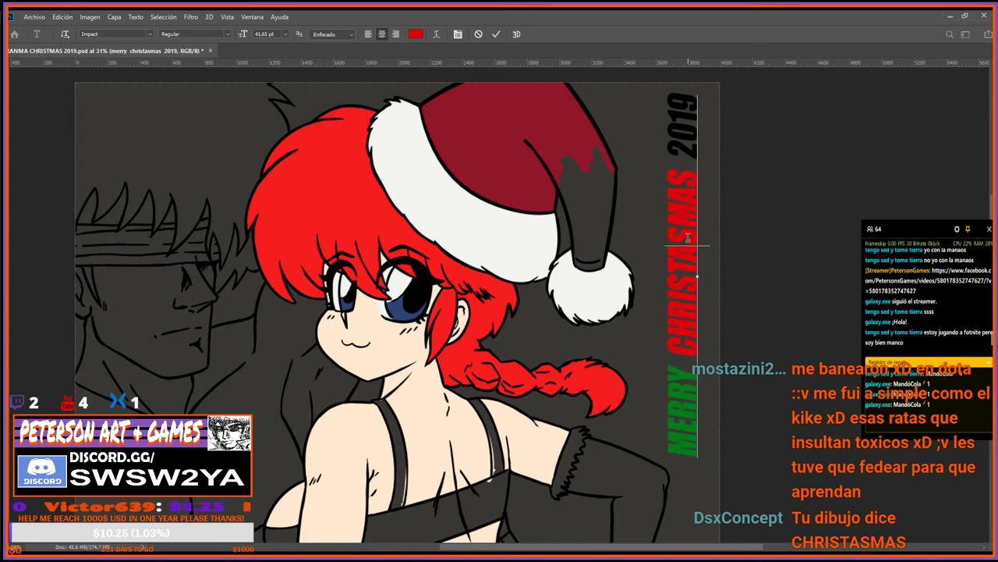
{"action": "key", "text": "Up"}
{"action": "key", "text": "Right"}
{"action": "key", "text": "Right"}
{"action": "key", "text": "Up"}
{"action": "key", "text": "Up"}
{"action": "key", "text": "Up"}
{"action": "key", "text": "Up"}
{"action": "key", "text": "Up"}
{"action": "key", "text": "Up"}
{"action": "key", "text": "Up"}
{"action": "key", "text": "Up"}
{"action": "key", "text": "Up"}
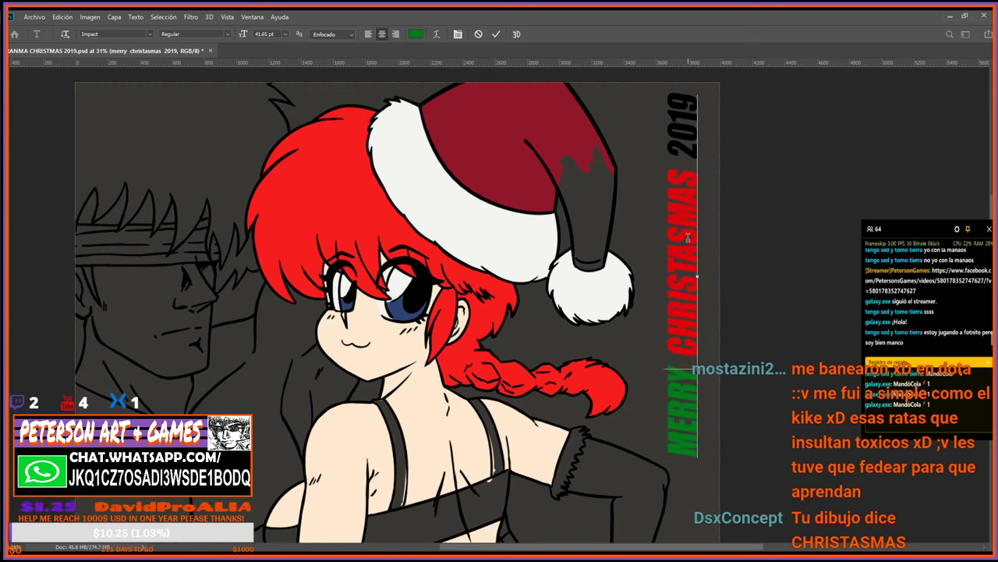
{"action": "key", "text": "Up"}
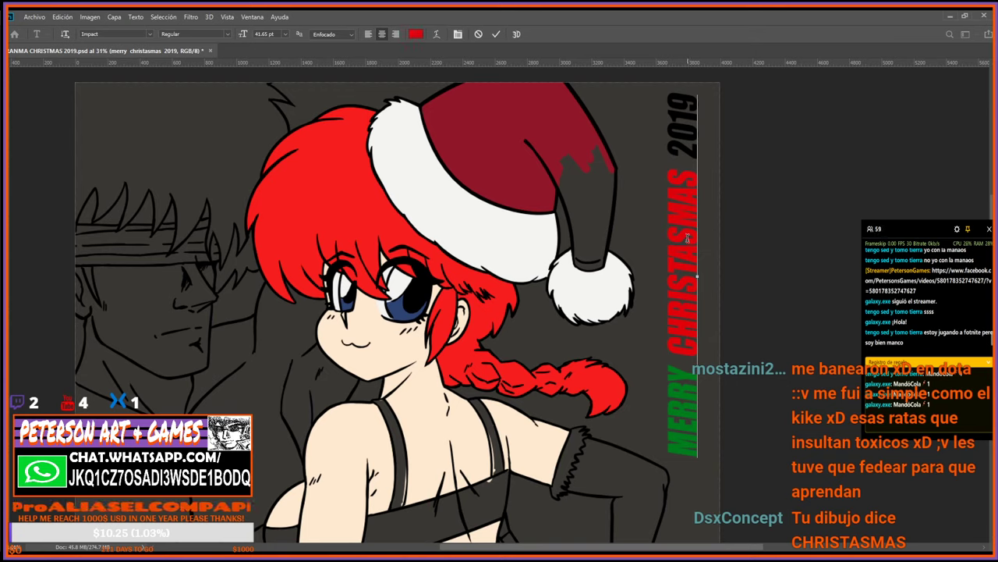
{"action": "key", "text": "Up"}
{"action": "key", "text": "BackSpace"}
{"action": "key", "text": "BackSpace"}
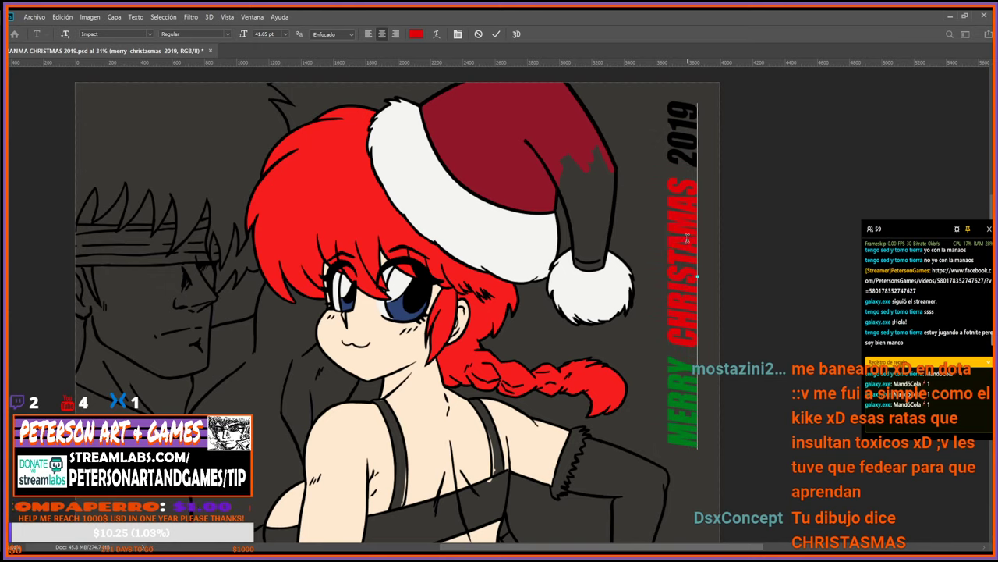
{"action": "key", "text": "BackSpace"}
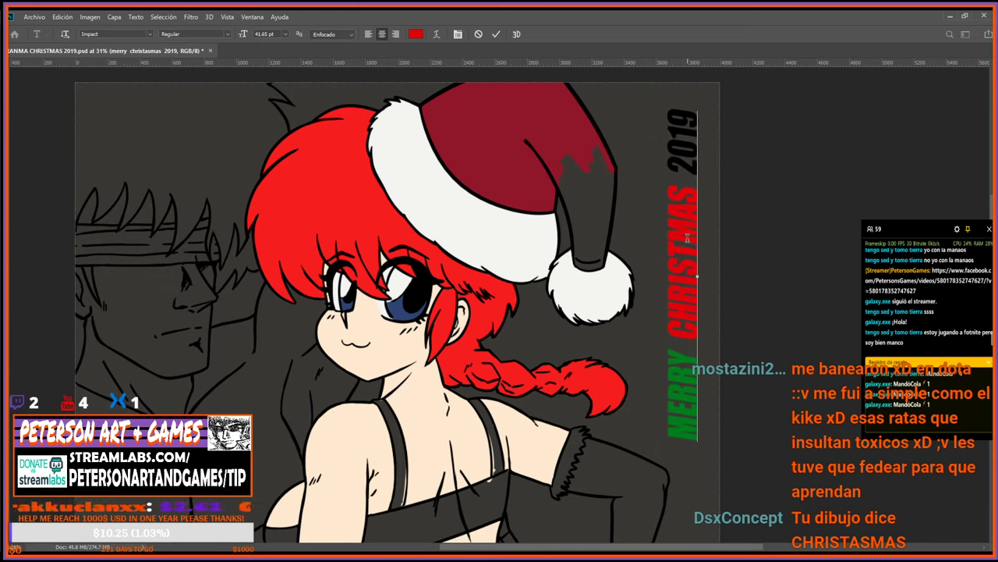
{"action": "left_click", "coordinate": [495, 34]}
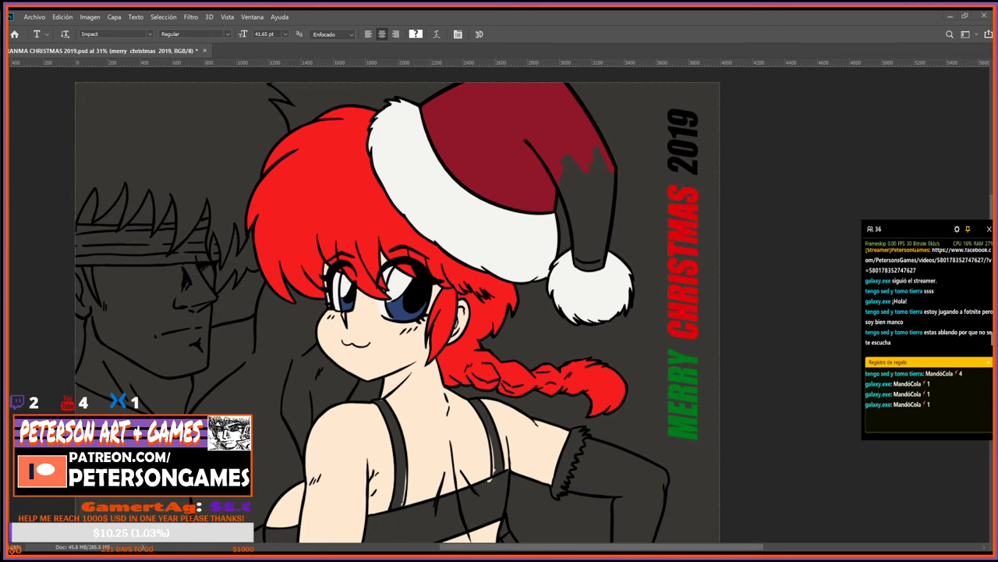
Return to the "color ranma" layer and paint the rest of the hat's hanging tail crimson down to the pompom.
{"action": "left_click", "coordinate": [579, 175]}
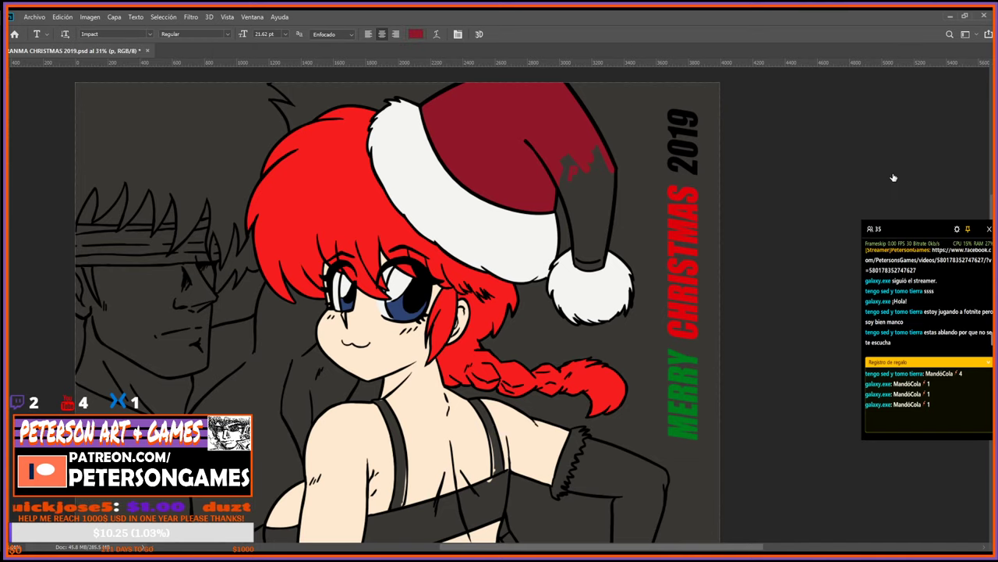
{"action": "key", "text": "Escape"}
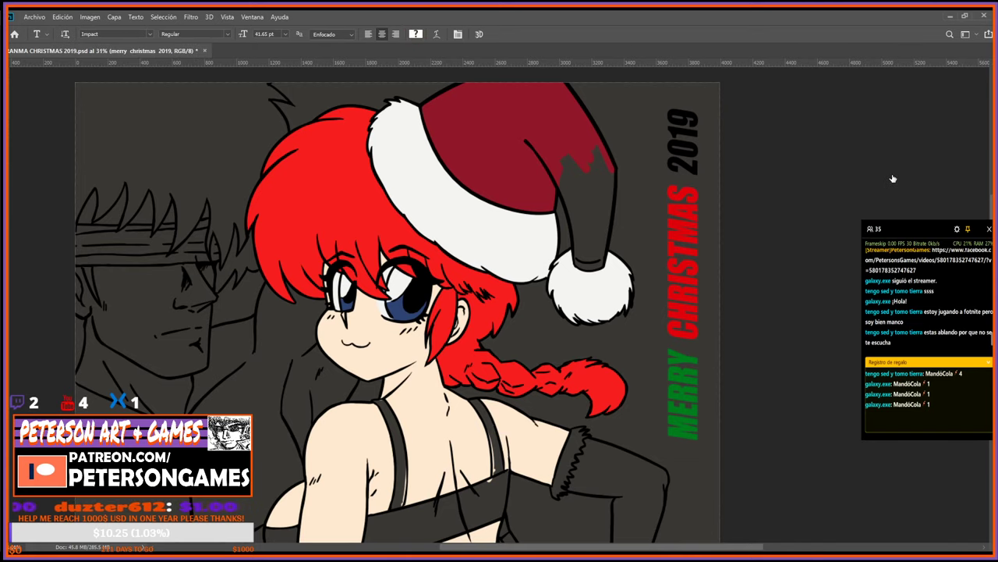
{"action": "left_click", "coordinate": [894, 449]}
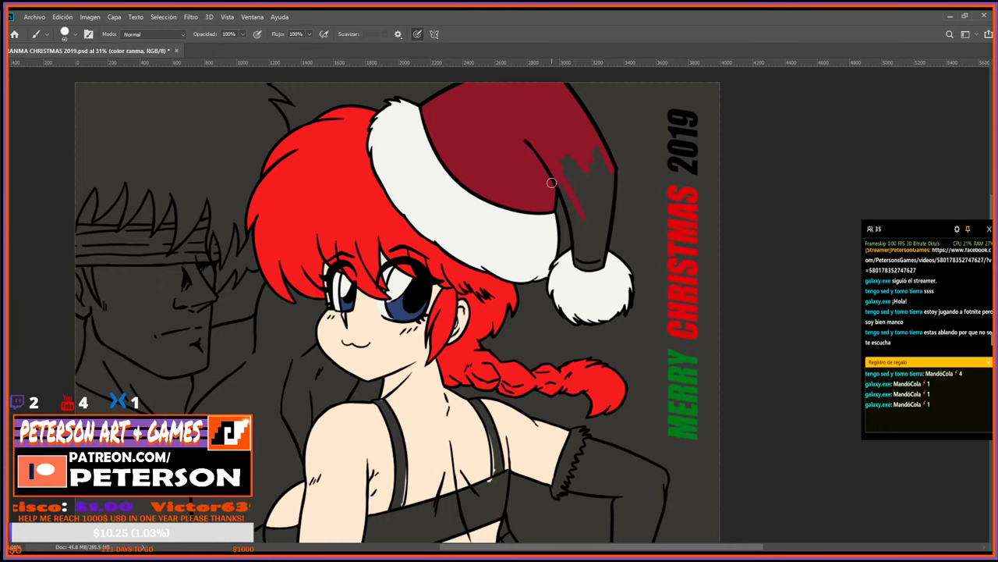
{"action": "key", "text": "z"}
{"action": "left_click_drag", "start_coordinate": [599, 181], "coordinate": [649, 225]}
{"action": "key", "text": "b"}
{"action": "left_click_drag", "start_coordinate": [541, 194], "coordinate": [571, 293]}
{"action": "mouse_move", "coordinate": [551, 225]}
{"action": "left_mouse_down"}
{"action": "mouse_move", "coordinate": [567, 314]}
{"action": "mouse_move", "coordinate": [599, 296]}
{"action": "mouse_move", "coordinate": [589, 315]}
{"action": "mouse_move", "coordinate": [608, 218]}
{"action": "left_mouse_up"}
{"action": "mouse_move", "coordinate": [595, 149]}
{"action": "left_mouse_down"}
{"action": "mouse_move", "coordinate": [554, 185]}
{"action": "mouse_move", "coordinate": [513, 300]}
{"action": "mouse_move", "coordinate": [518, 290]}
{"action": "mouse_move", "coordinate": [514, 366]}
{"action": "mouse_move", "coordinate": [495, 241]}
{"action": "mouse_move", "coordinate": [497, 355]}
{"action": "mouse_move", "coordinate": [440, 245]}
{"action": "mouse_move", "coordinate": [462, 258]}
{"action": "mouse_move", "coordinate": [484, 352]}
{"action": "mouse_move", "coordinate": [481, 421]}
{"action": "mouse_move", "coordinate": [497, 363]}
{"action": "left_mouse_up"}
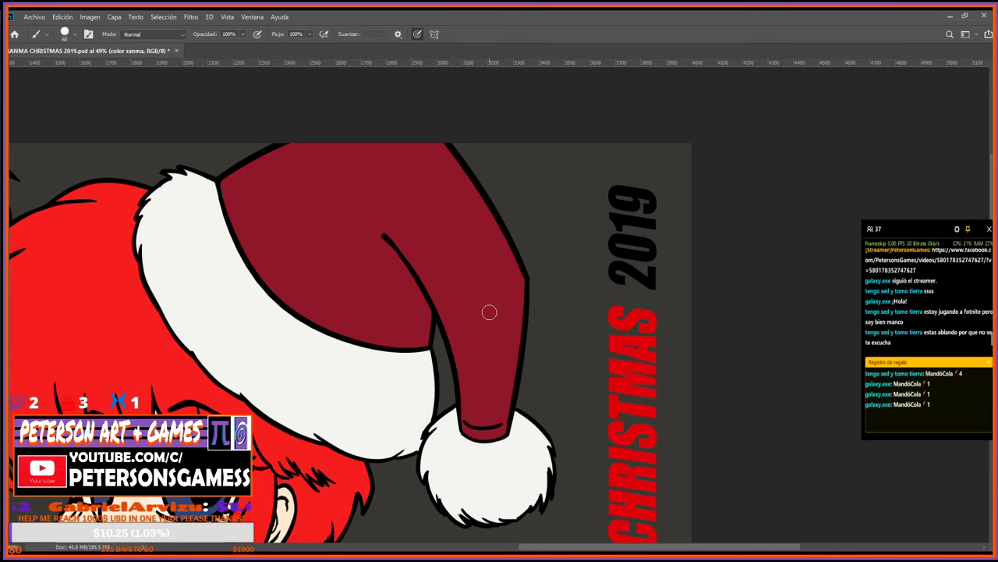
{"action": "left_click_drag", "start_coordinate": [504, 252], "coordinate": [512, 312]}
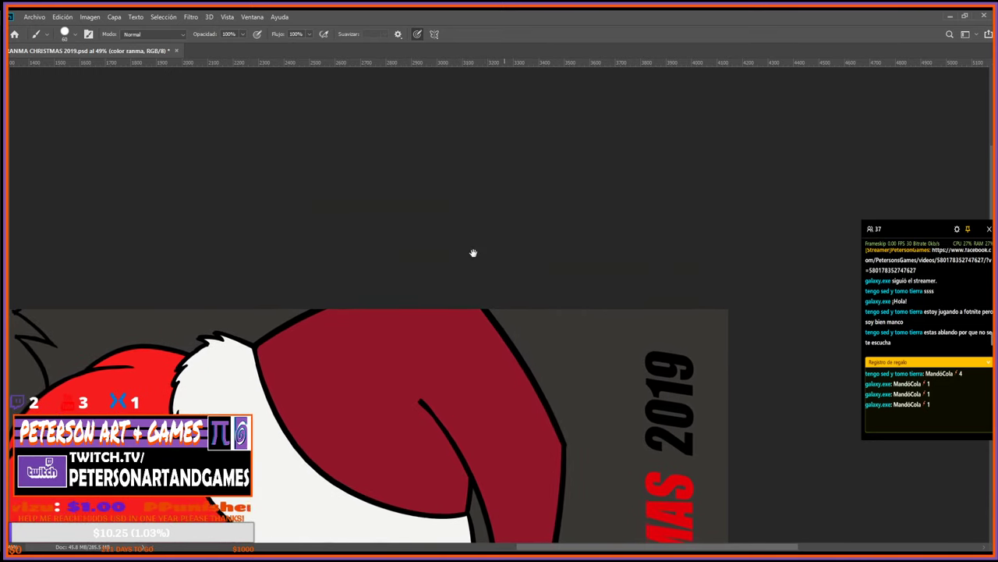
{"action": "mouse_move", "coordinate": [514, 390]}
{"action": "left_mouse_down"}
{"action": "mouse_move", "coordinate": [517, 369]}
{"action": "mouse_move", "coordinate": [523, 392]}
{"action": "left_mouse_up"}
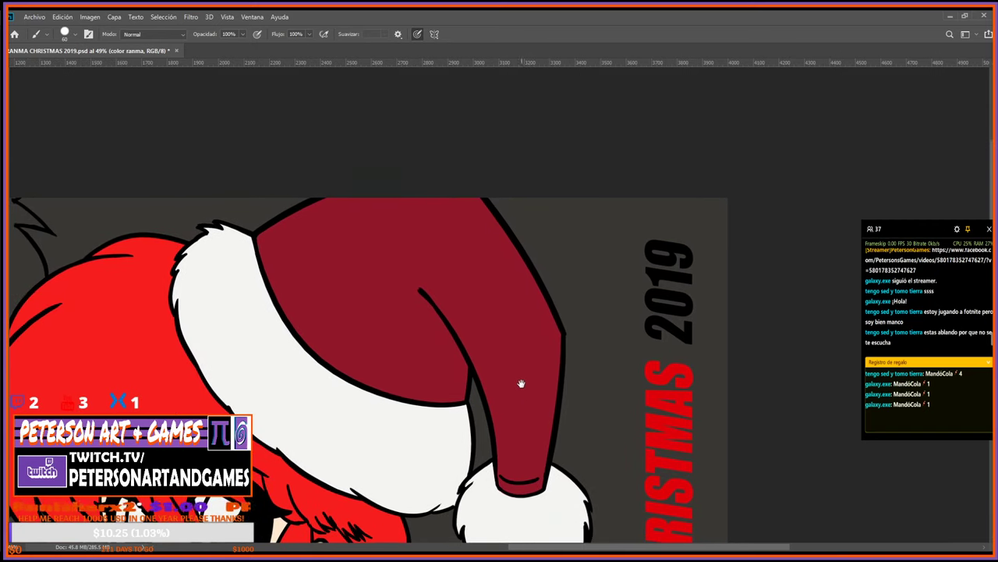
{"action": "left_click_drag", "start_coordinate": [530, 348], "coordinate": [519, 332]}
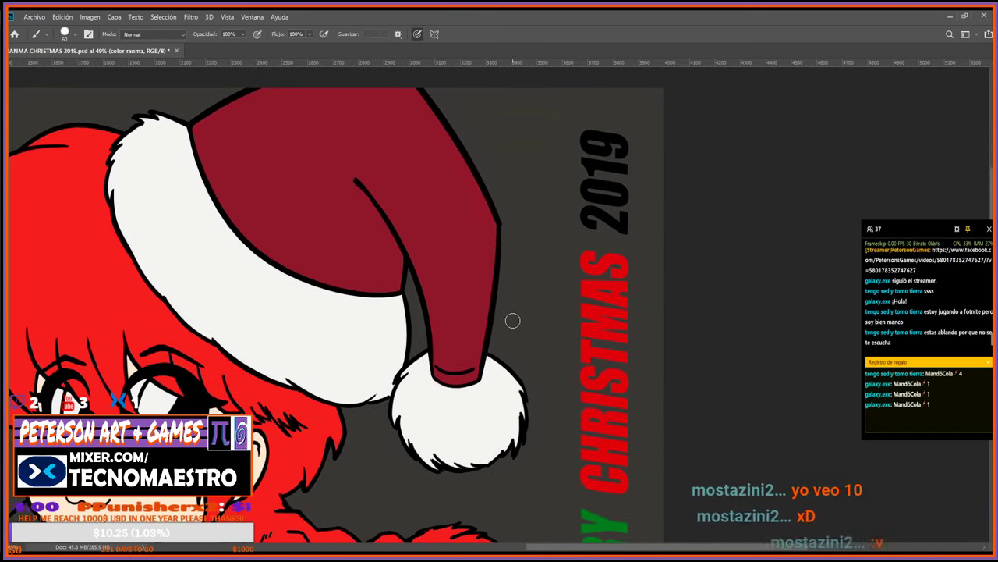
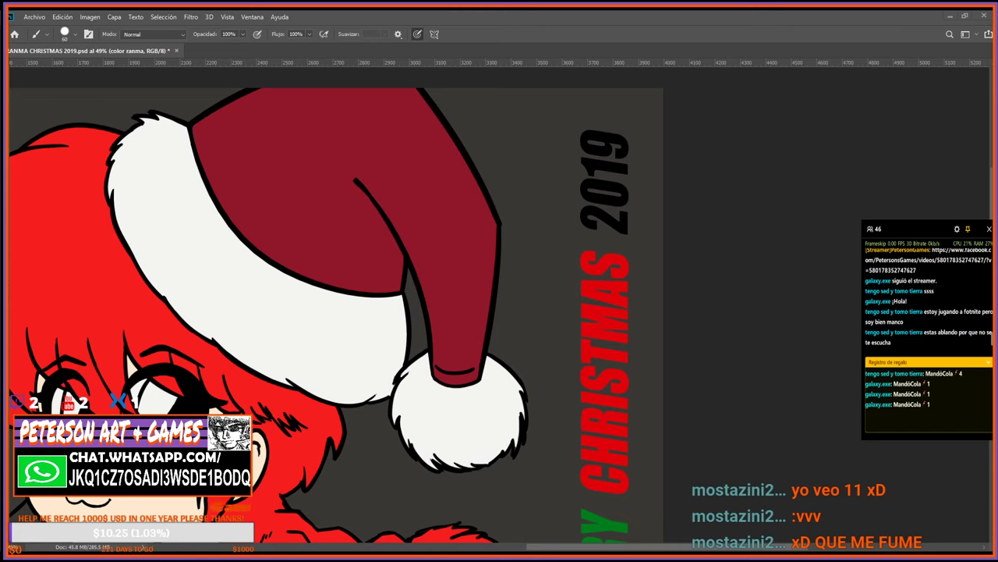
Sample the hat's crimson and paint the visible section of the woman's top beside her near arm.
{"action": "key", "text": "z"}
{"action": "key", "text": "ctrl+0"}
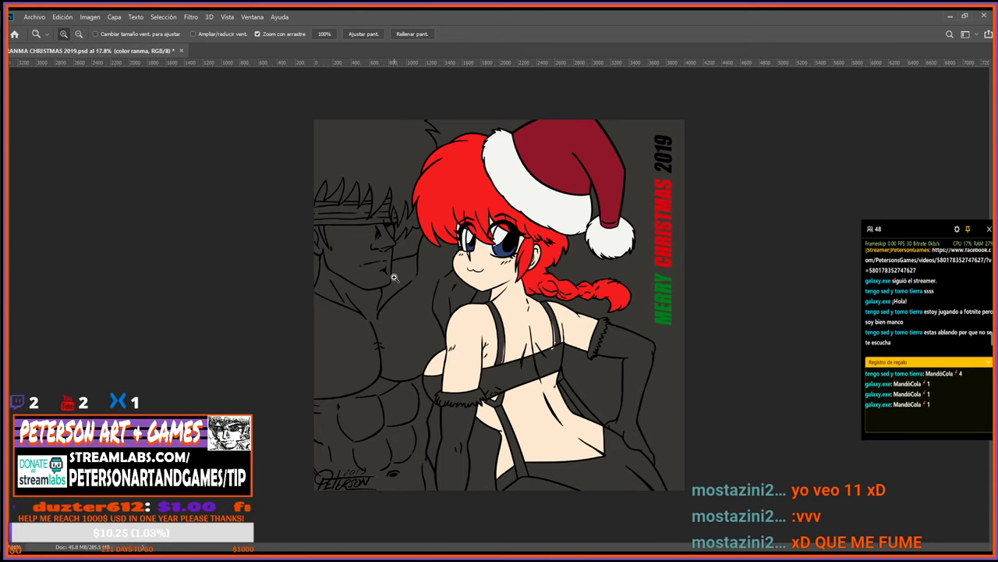
{"action": "left_click_drag", "start_coordinate": [505, 376], "coordinate": [555, 388]}
{"action": "left_click_drag", "start_coordinate": [550, 428], "coordinate": [481, 359]}
{"action": "left_click_drag", "start_coordinate": [539, 338], "coordinate": [556, 488]}
{"action": "left_click_drag", "start_coordinate": [614, 205], "coordinate": [523, 421]}
{"action": "key", "text": "i"}
{"action": "left_click_drag", "start_coordinate": [467, 382], "coordinate": [585, 136]}
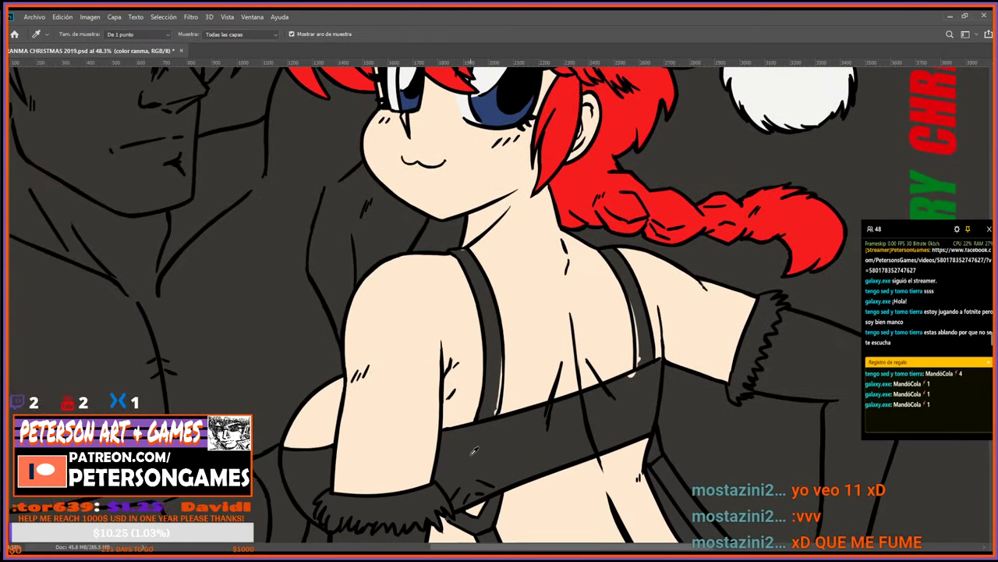
{"action": "left_click_drag", "start_coordinate": [435, 418], "coordinate": [476, 321]}
{"action": "key", "text": "b"}
{"action": "mouse_move", "coordinate": [351, 431]}
{"action": "left_mouse_down"}
{"action": "mouse_move", "coordinate": [344, 382]}
{"action": "mouse_move", "coordinate": [351, 393]}
{"action": "mouse_move", "coordinate": [354, 376]}
{"action": "mouse_move", "coordinate": [327, 380]}
{"action": "mouse_move", "coordinate": [396, 390]}
{"action": "left_mouse_up"}
{"action": "key", "text": "z"}
{"action": "key", "text": "b"}
{"action": "mouse_move", "coordinate": [293, 341]}
{"action": "left_mouse_down"}
{"action": "mouse_move", "coordinate": [299, 380]}
{"action": "mouse_move", "coordinate": [293, 347]}
{"action": "mouse_move", "coordinate": [337, 435]}
{"action": "mouse_move", "coordinate": [293, 339]}
{"action": "mouse_move", "coordinate": [341, 355]}
{"action": "mouse_move", "coordinate": [291, 339]}
{"action": "mouse_move", "coordinate": [359, 337]}
{"action": "mouse_move", "coordinate": [339, 338]}
{"action": "mouse_move", "coordinate": [367, 347]}
{"action": "left_mouse_up"}
Sample the hat fur's off-white and paint the corner of the near glove's fur cuff that overlaps the crimson top.
{"action": "left_click_drag", "start_coordinate": [624, 109], "coordinate": [374, 531]}
{"action": "key", "text": "i"}
{"action": "left_click", "coordinate": [516, 232]}
{"action": "left_click_drag", "start_coordinate": [398, 386], "coordinate": [570, 63]}
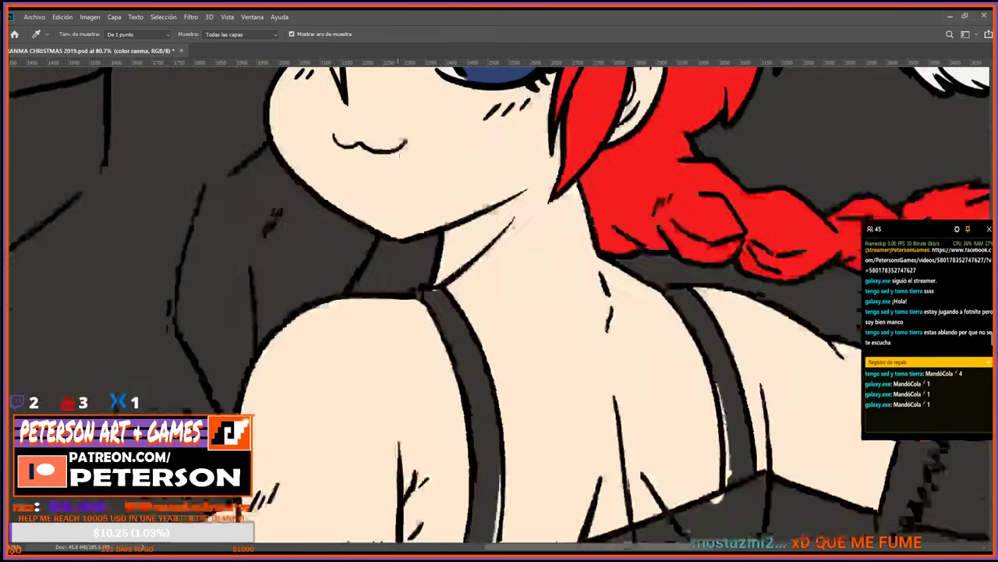
{"action": "left_click_drag", "start_coordinate": [465, 423], "coordinate": [530, 249]}
{"action": "key", "text": "b"}
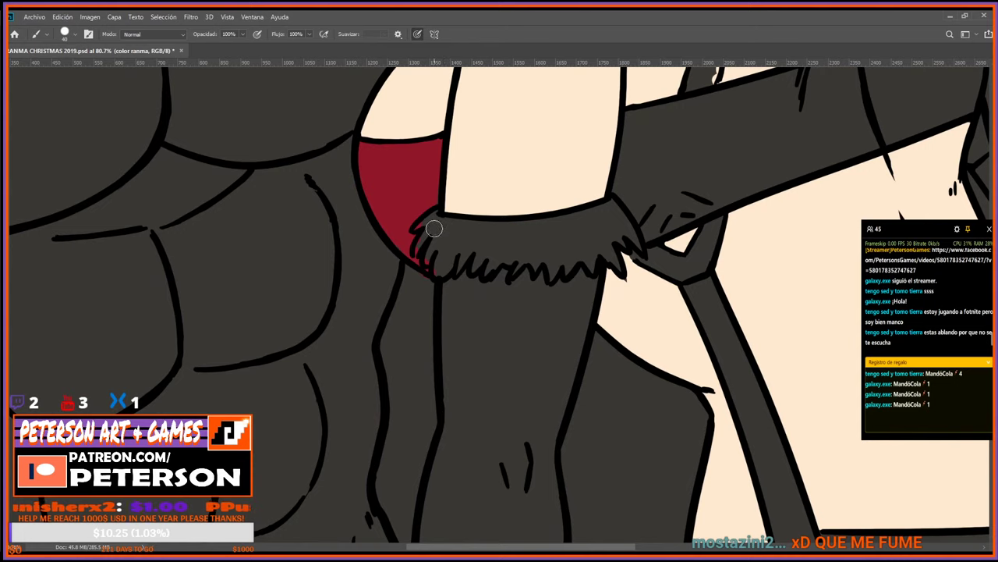
{"action": "mouse_move", "coordinate": [433, 216]}
{"action": "left_mouse_down"}
{"action": "mouse_move", "coordinate": [420, 250]}
{"action": "mouse_move", "coordinate": [442, 223]}
{"action": "mouse_move", "coordinate": [441, 237]}
{"action": "mouse_move", "coordinate": [465, 233]}
{"action": "mouse_move", "coordinate": [458, 219]}
{"action": "mouse_move", "coordinate": [432, 248]}
{"action": "mouse_move", "coordinate": [438, 282]}
{"action": "mouse_move", "coordinate": [441, 256]}
{"action": "mouse_move", "coordinate": [465, 238]}
{"action": "mouse_move", "coordinate": [438, 275]}
{"action": "left_mouse_up"}
{"action": "mouse_move", "coordinate": [470, 224]}
{"action": "left_mouse_down"}
{"action": "mouse_move", "coordinate": [440, 224]}
{"action": "mouse_move", "coordinate": [603, 282]}
{"action": "mouse_move", "coordinate": [605, 309]}
{"action": "mouse_move", "coordinate": [608, 129]}
{"action": "left_mouse_up"}
Cover the rest of the near glove's fur cuff with off-white, from the arm line into the jagged fur tips.
{"action": "key", "text": "r"}
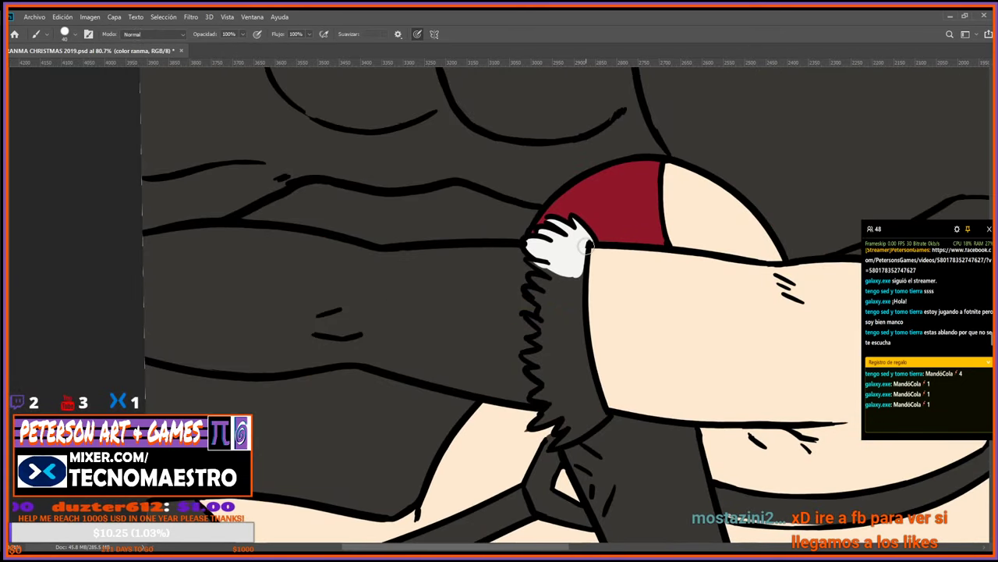
{"action": "left_click_drag", "start_coordinate": [581, 248], "coordinate": [576, 358]}
{"action": "left_click_drag", "start_coordinate": [567, 275], "coordinate": [563, 362]}
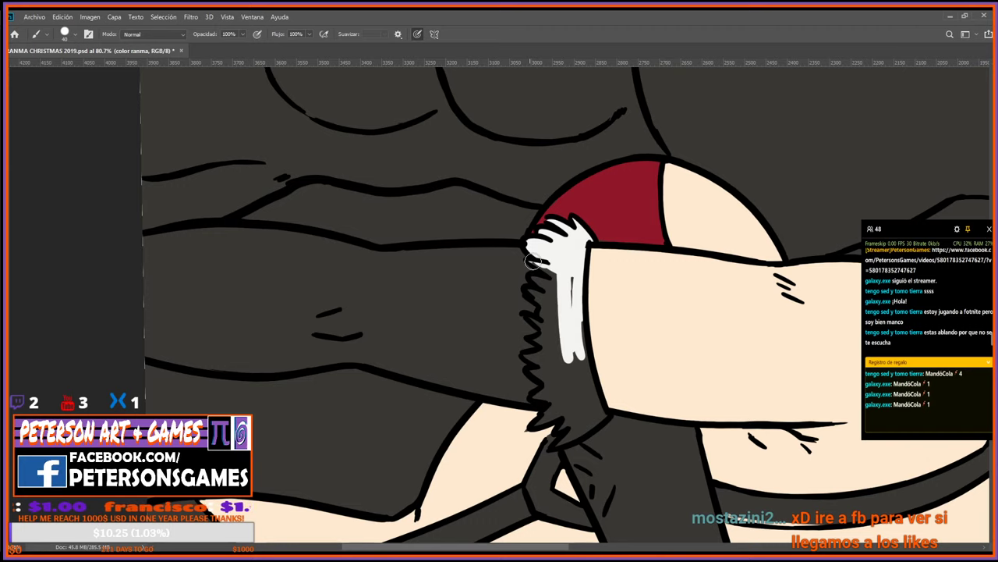
{"action": "mouse_move", "coordinate": [552, 271]}
{"action": "left_mouse_down"}
{"action": "mouse_move", "coordinate": [541, 273]}
{"action": "mouse_move", "coordinate": [562, 296]}
{"action": "mouse_move", "coordinate": [521, 266]}
{"action": "left_mouse_up"}
{"action": "key", "text": "e"}
{"action": "key", "text": "b"}
{"action": "mouse_move", "coordinate": [555, 299]}
{"action": "left_mouse_down"}
{"action": "mouse_move", "coordinate": [558, 329]}
{"action": "mouse_move", "coordinate": [523, 299]}
{"action": "mouse_move", "coordinate": [542, 312]}
{"action": "mouse_move", "coordinate": [553, 341]}
{"action": "mouse_move", "coordinate": [528, 316]}
{"action": "mouse_move", "coordinate": [563, 358]}
{"action": "mouse_move", "coordinate": [536, 344]}
{"action": "mouse_move", "coordinate": [551, 348]}
{"action": "mouse_move", "coordinate": [547, 335]}
{"action": "mouse_move", "coordinate": [545, 355]}
{"action": "mouse_move", "coordinate": [532, 357]}
{"action": "mouse_move", "coordinate": [553, 365]}
{"action": "mouse_move", "coordinate": [536, 371]}
{"action": "mouse_move", "coordinate": [554, 386]}
{"action": "mouse_move", "coordinate": [541, 393]}
{"action": "mouse_move", "coordinate": [562, 390]}
{"action": "mouse_move", "coordinate": [538, 397]}
{"action": "mouse_move", "coordinate": [561, 366]}
{"action": "mouse_move", "coordinate": [572, 277]}
{"action": "mouse_move", "coordinate": [591, 398]}
{"action": "left_mouse_up"}
{"action": "key", "text": "b"}
{"action": "left_click_drag", "start_coordinate": [583, 351], "coordinate": [601, 413]}
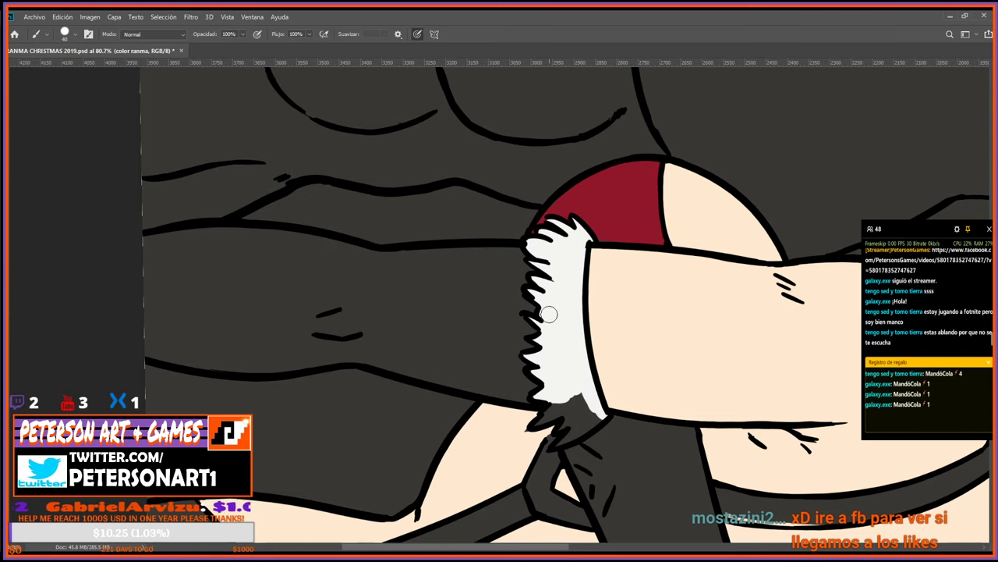
{"action": "left_click_drag", "start_coordinate": [537, 363], "coordinate": [451, 303]}
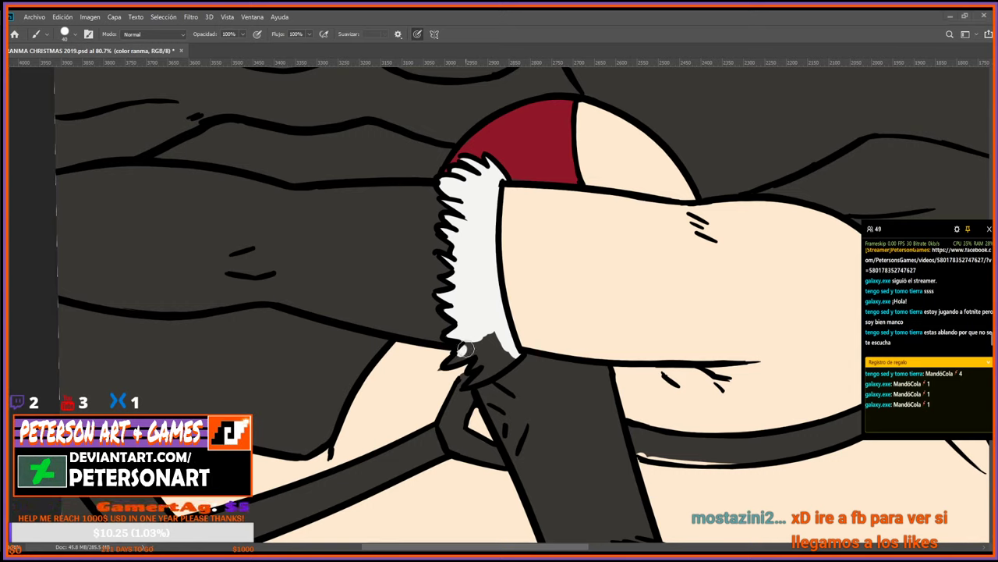
{"action": "mouse_move", "coordinate": [465, 349]}
{"action": "left_mouse_down"}
{"action": "mouse_move", "coordinate": [451, 362]}
{"action": "mouse_move", "coordinate": [486, 346]}
{"action": "mouse_move", "coordinate": [498, 359]}
{"action": "mouse_move", "coordinate": [490, 373]}
{"action": "left_mouse_up"}
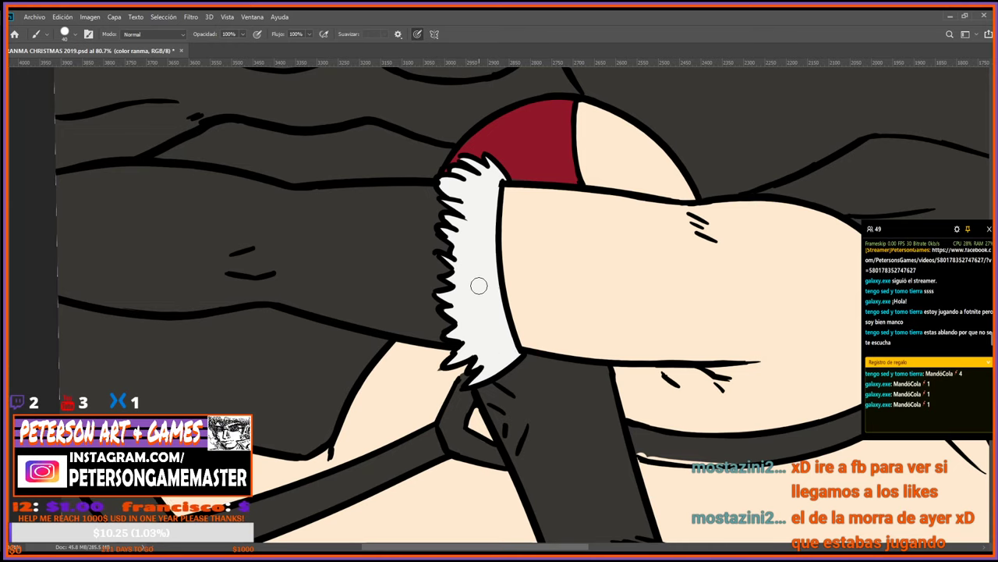
Reset the canvas rotation, sample the crimson and paint it inside the near glove's side outlines and along the canvas's lower edge.
{"action": "key", "text": "r"}
{"action": "left_click_drag", "start_coordinate": [493, 298], "coordinate": [595, 292]}
{"action": "mouse_move", "coordinate": [555, 484]}
{"action": "left_mouse_down"}
{"action": "mouse_move", "coordinate": [533, 237]}
{"action": "mouse_move", "coordinate": [488, 264]}
{"action": "mouse_move", "coordinate": [484, 249]}
{"action": "left_mouse_up"}
{"action": "key", "text": "i"}
{"action": "key", "text": "b"}
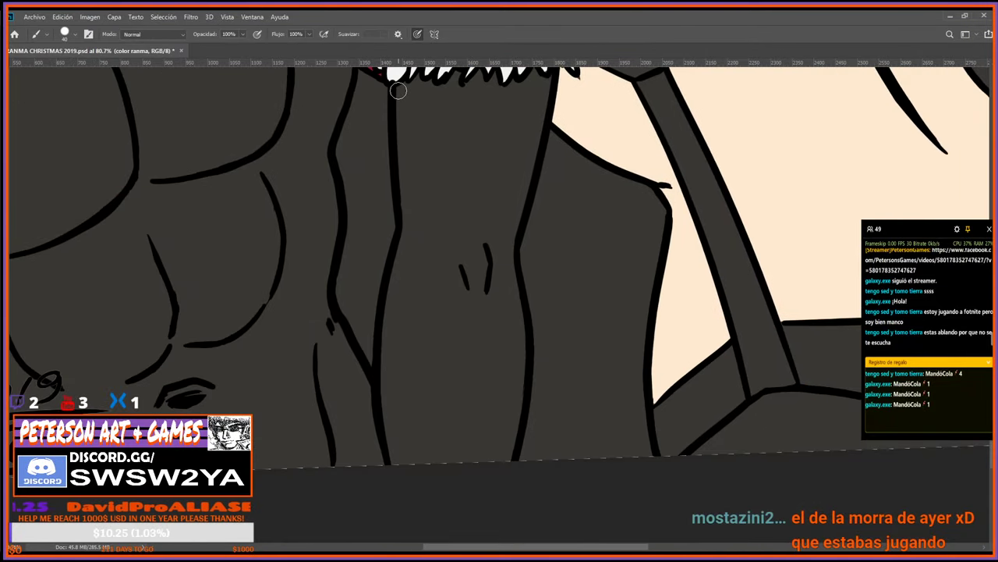
{"action": "left_click_drag", "start_coordinate": [397, 88], "coordinate": [421, 273]}
{"action": "mouse_move", "coordinate": [408, 219]}
{"action": "left_mouse_down"}
{"action": "mouse_move", "coordinate": [382, 377]}
{"action": "mouse_move", "coordinate": [418, 521]}
{"action": "mouse_move", "coordinate": [394, 364]}
{"action": "mouse_move", "coordinate": [406, 475]}
{"action": "mouse_move", "coordinate": [399, 457]}
{"action": "mouse_move", "coordinate": [509, 460]}
{"action": "left_mouse_up"}
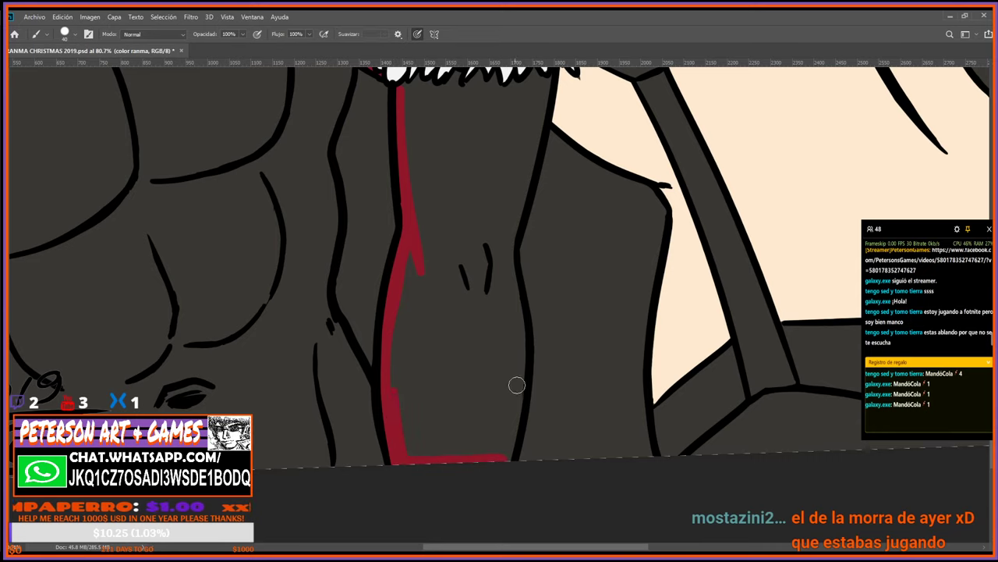
{"action": "mouse_move", "coordinate": [506, 256]}
{"action": "left_mouse_down"}
{"action": "mouse_move", "coordinate": [521, 327]}
{"action": "mouse_move", "coordinate": [503, 449]}
{"action": "left_mouse_up"}
{"action": "left_click_drag", "start_coordinate": [530, 365], "coordinate": [512, 454]}
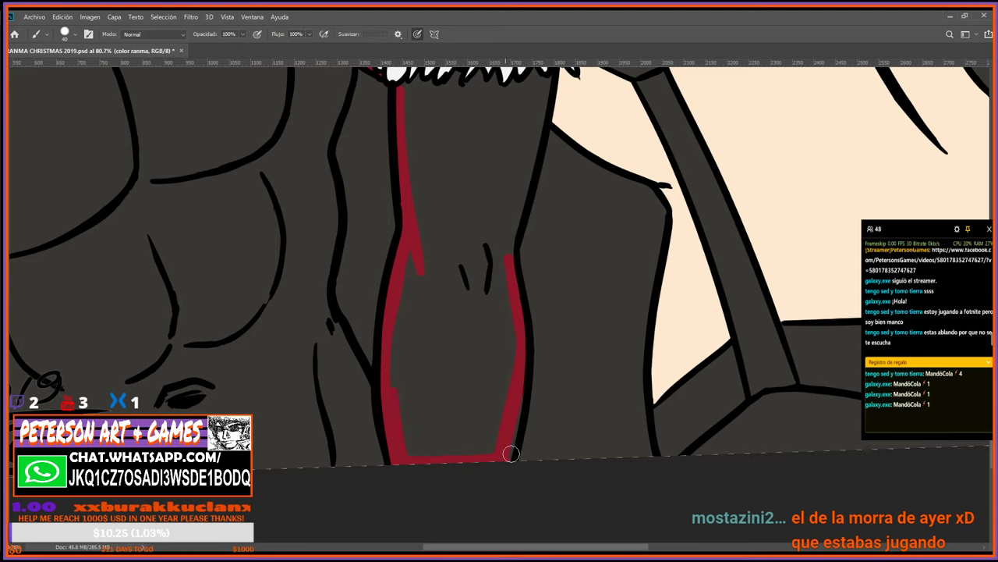
{"action": "left_click_drag", "start_coordinate": [519, 393], "coordinate": [506, 466]}
Close the glove's crimson border by painting up its inner side and along the jagged underside of the fur cuff.
{"action": "mouse_move", "coordinate": [508, 271]}
{"action": "left_mouse_down"}
{"action": "mouse_move", "coordinate": [520, 171]}
{"action": "mouse_move", "coordinate": [453, 335]}
{"action": "left_mouse_up"}
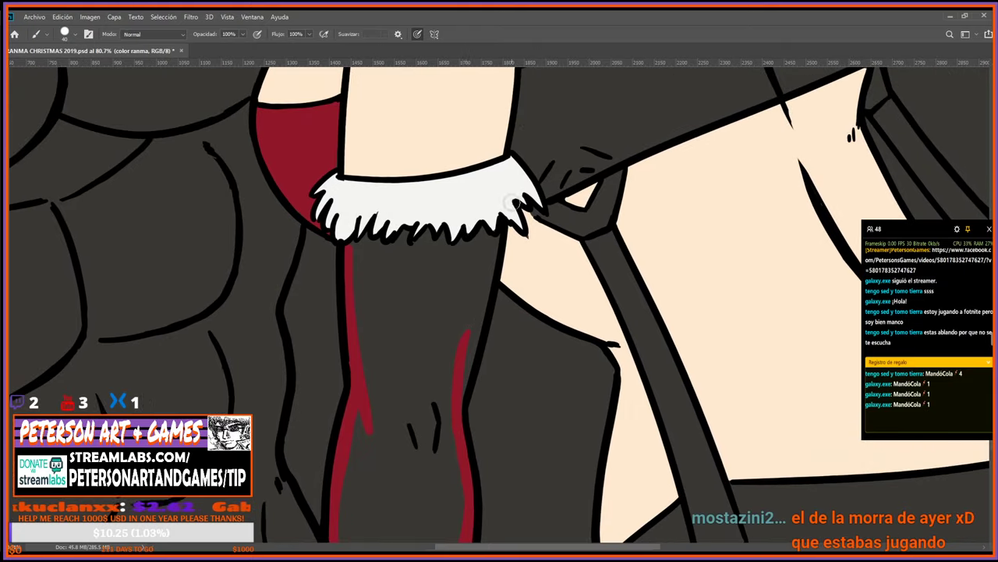
{"action": "scroll", "coordinate": [444, 278], "scroll_direction": "right", "scroll_amount": 2}
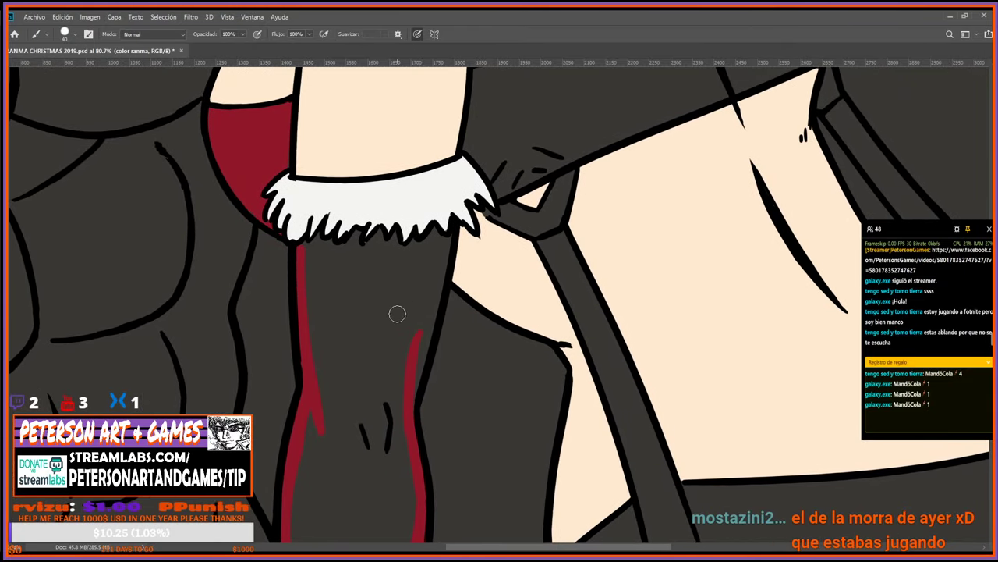
{"action": "mouse_move", "coordinate": [414, 384]}
{"action": "left_mouse_down"}
{"action": "mouse_move", "coordinate": [425, 319]}
{"action": "mouse_move", "coordinate": [441, 311]}
{"action": "mouse_move", "coordinate": [421, 367]}
{"action": "mouse_move", "coordinate": [448, 242]}
{"action": "mouse_move", "coordinate": [444, 201]}
{"action": "mouse_move", "coordinate": [460, 269]}
{"action": "left_mouse_up"}
{"action": "left_click", "coordinate": [459, 282], "text": "alt"}
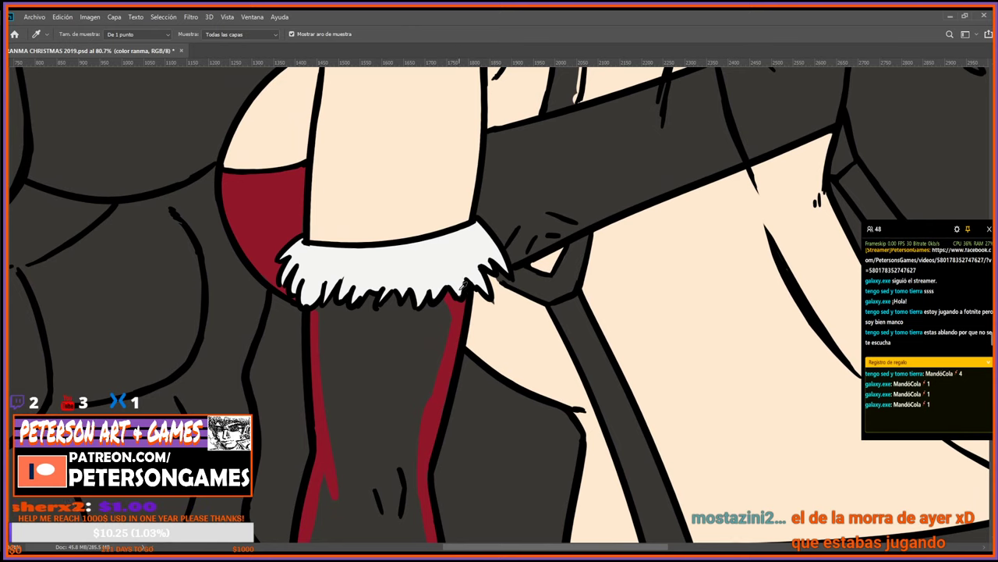
{"action": "left_click", "coordinate": [453, 306], "text": "alt"}
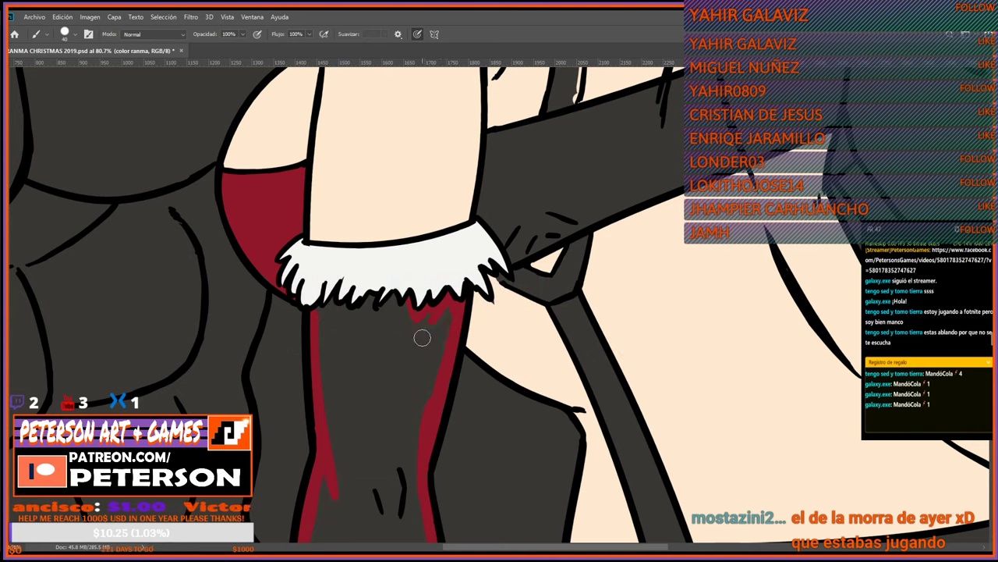
{"action": "left_click", "coordinate": [372, 392]}
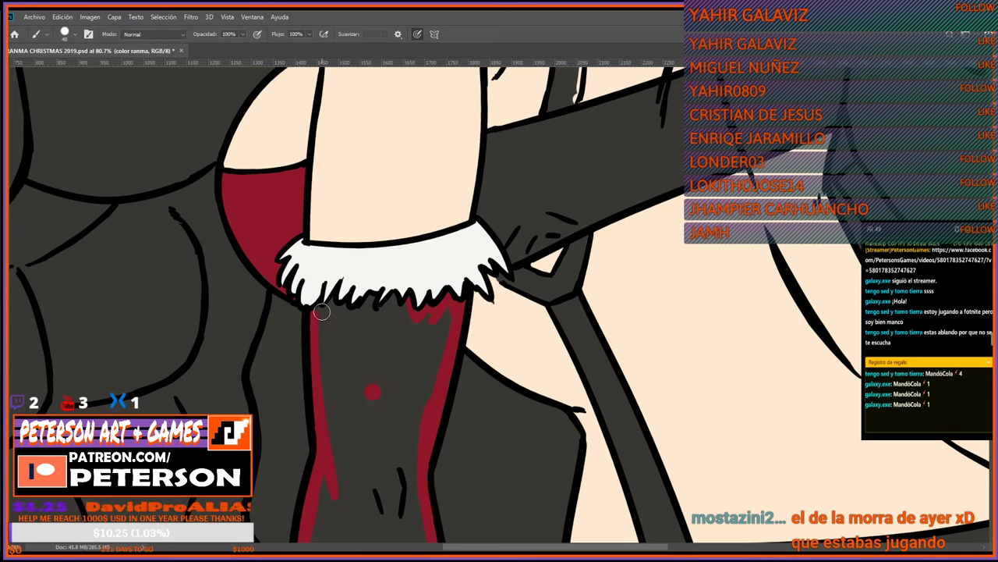
{"action": "left_click_drag", "start_coordinate": [321, 312], "coordinate": [331, 305]}
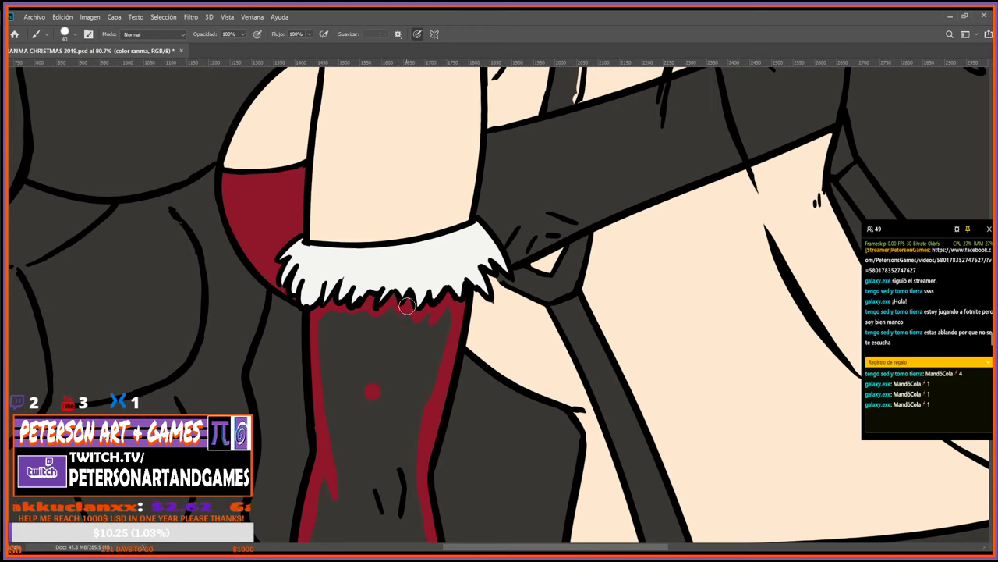
{"action": "mouse_move", "coordinate": [451, 321]}
{"action": "left_mouse_down"}
{"action": "mouse_move", "coordinate": [416, 350]}
{"action": "mouse_move", "coordinate": [424, 389]}
{"action": "mouse_move", "coordinate": [446, 314]}
{"action": "mouse_move", "coordinate": [445, 340]}
{"action": "mouse_move", "coordinate": [422, 342]}
{"action": "left_mouse_up"}
{"action": "mouse_move", "coordinate": [330, 326]}
{"action": "left_mouse_down"}
{"action": "mouse_move", "coordinate": [324, 356]}
{"action": "mouse_move", "coordinate": [327, 344]}
{"action": "mouse_move", "coordinate": [333, 357]}
{"action": "mouse_move", "coordinate": [340, 317]}
{"action": "mouse_move", "coordinate": [399, 315]}
{"action": "mouse_move", "coordinate": [389, 335]}
{"action": "mouse_move", "coordinate": [354, 333]}
{"action": "left_mouse_up"}
Fill the enclosed interior of the near glove with crimson using the Paint Bucket, then return to the Brush.
{"action": "key", "text": "g"}
{"action": "left_click", "coordinate": [377, 343]}
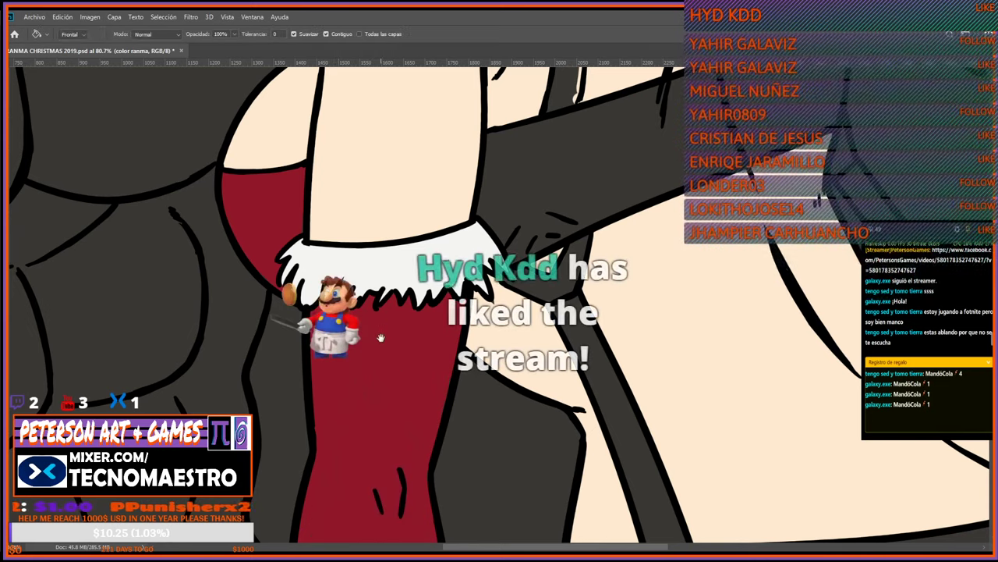
{"action": "key", "text": "b"}
{"action": "left_click_drag", "start_coordinate": [371, 384], "coordinate": [378, 332]}
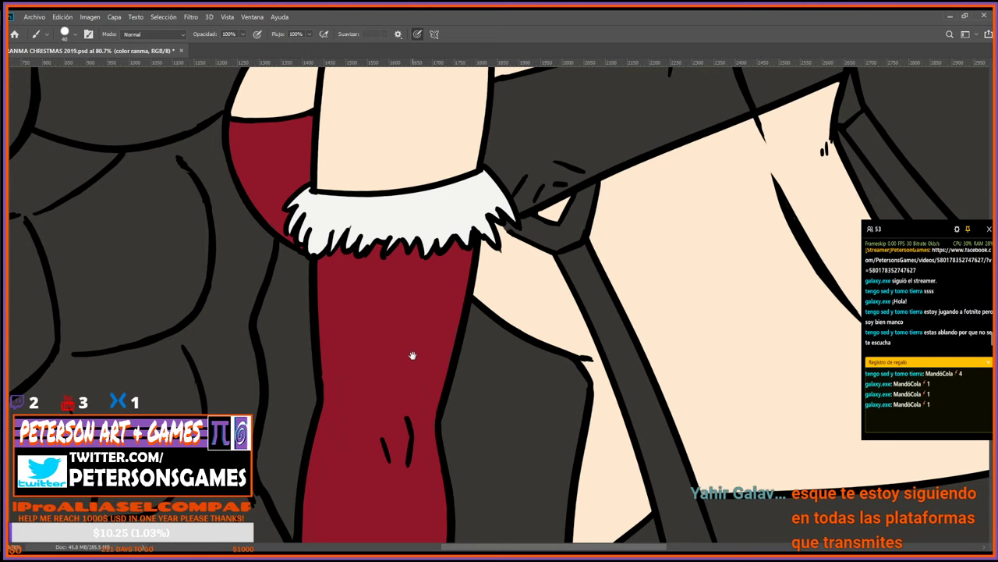
{"action": "scroll", "coordinate": [411, 354], "scroll_direction": "down", "scroll_amount": 2}
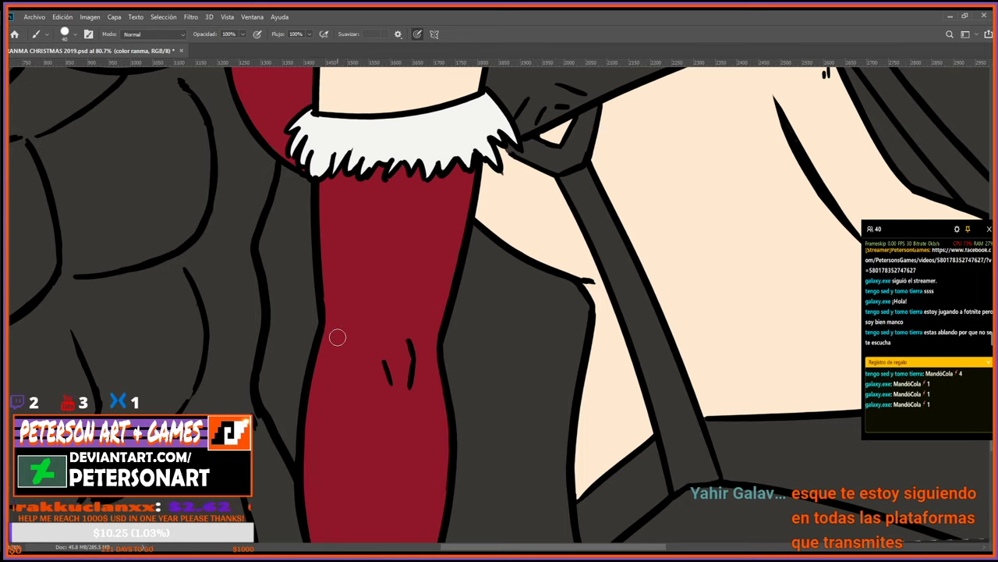
{"action": "scroll", "coordinate": [359, 377], "scroll_direction": "down", "scroll_amount": 2}
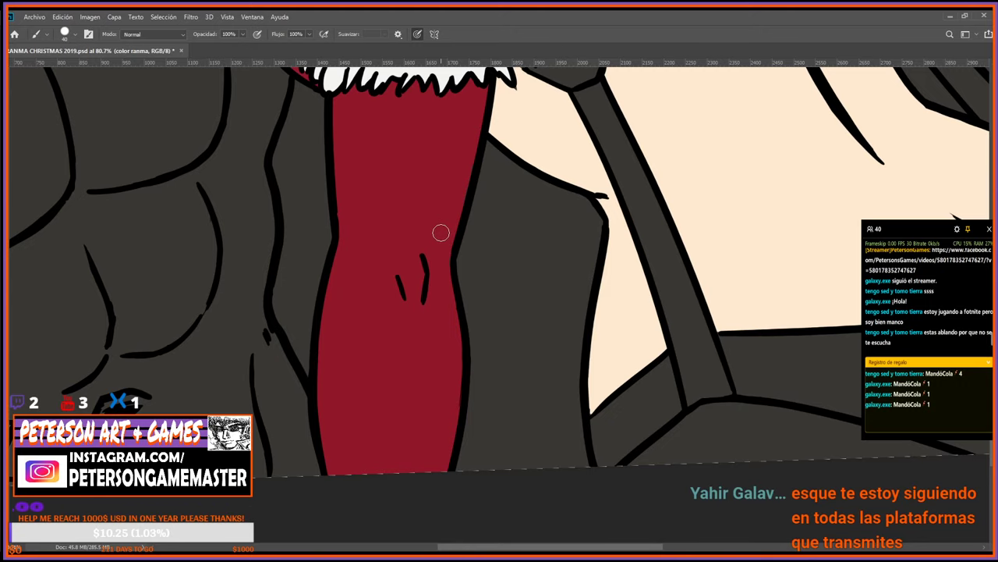
{"action": "left_click_drag", "start_coordinate": [434, 223], "coordinate": [403, 258]}
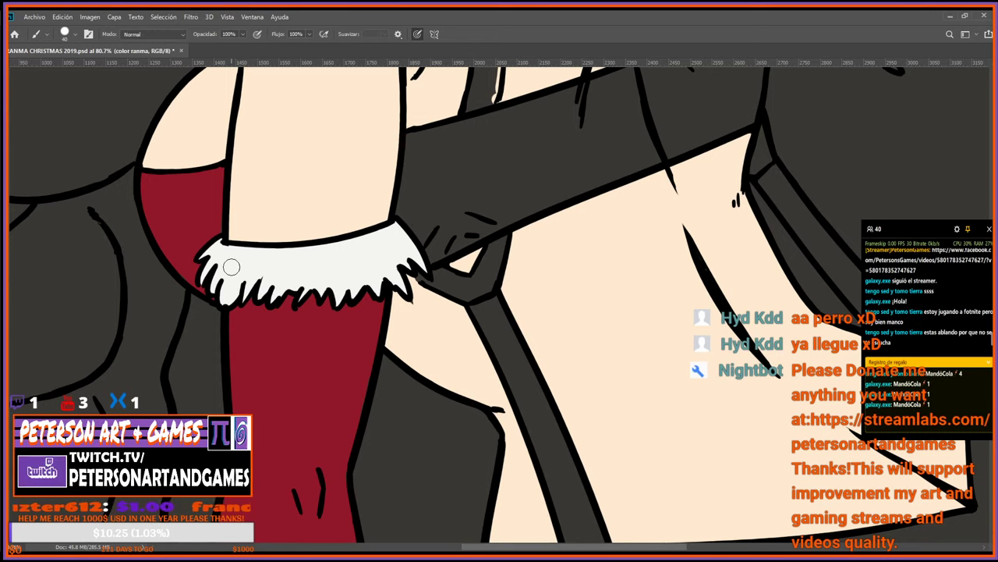
Paint crimson just inside the outlines at the shoulder end of the near strap, using a smaller brush for the corner.
{"action": "scroll", "coordinate": [231, 267], "scroll_direction": "down", "scroll_amount": 5}
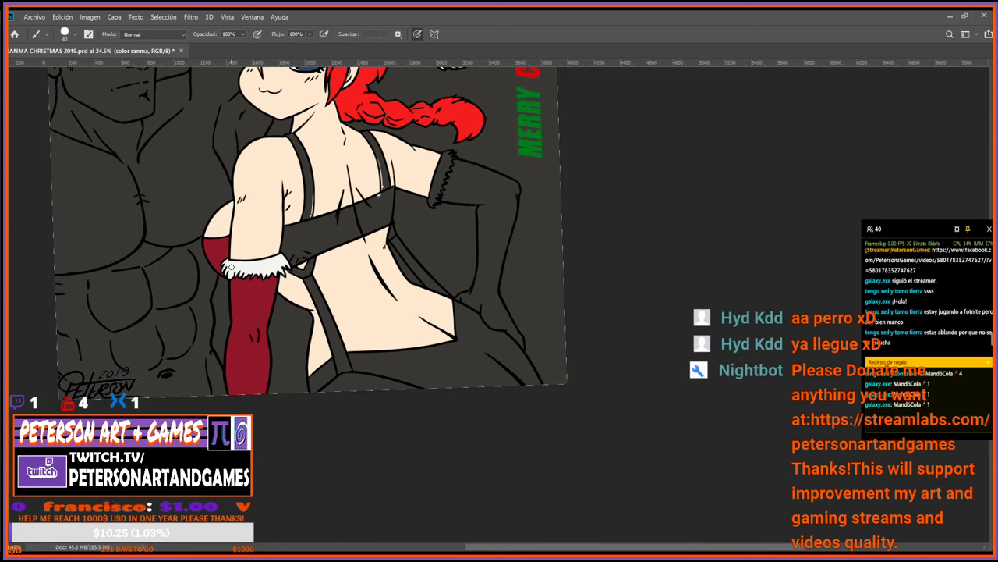
{"action": "key", "text": "z"}
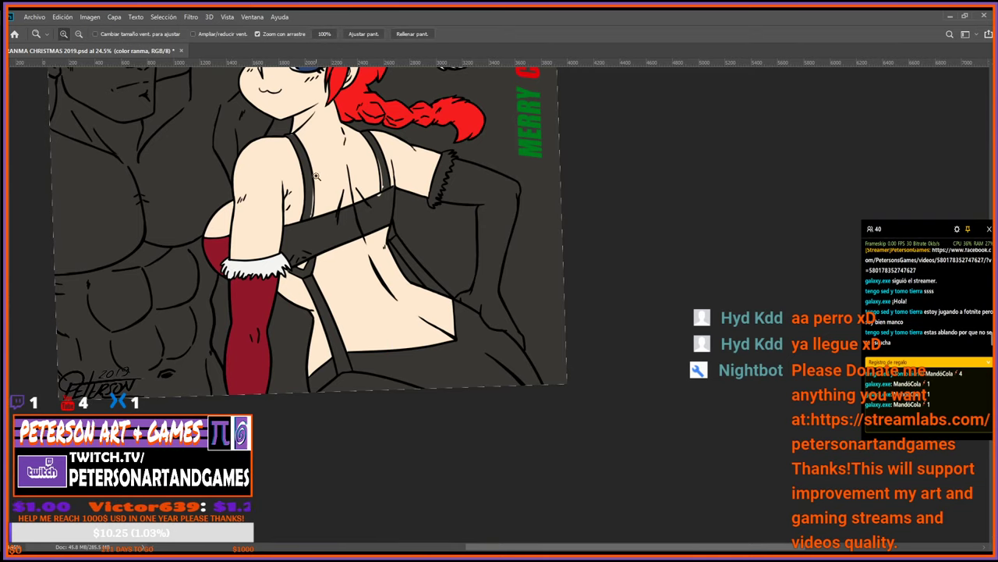
{"action": "left_click_drag", "start_coordinate": [317, 177], "coordinate": [333, 103]}
{"action": "left_click_drag", "start_coordinate": [334, 199], "coordinate": [419, 348]}
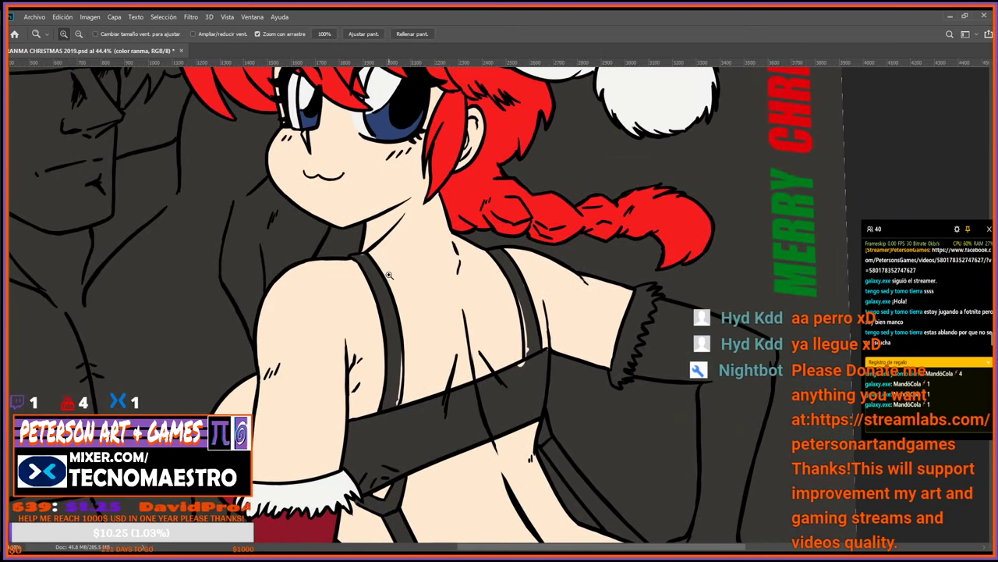
{"action": "key", "text": "b"}
{"action": "key", "text": "z"}
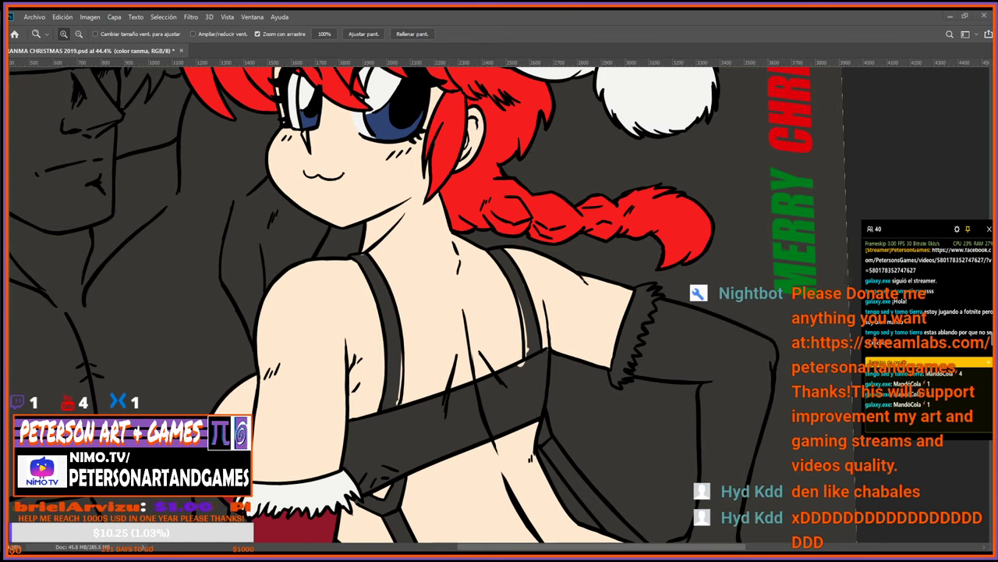
{"action": "scroll", "coordinate": [355, 251], "scroll_direction": "up", "scroll_amount": 2}
{"action": "key", "text": "b"}
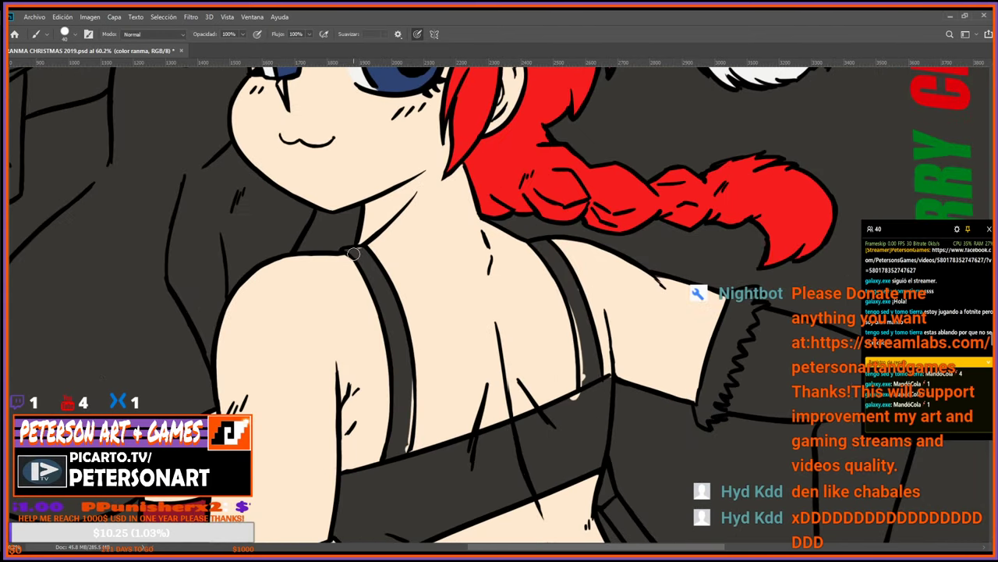
{"action": "scroll", "coordinate": [401, 252], "scroll_direction": "up", "scroll_amount": 3}
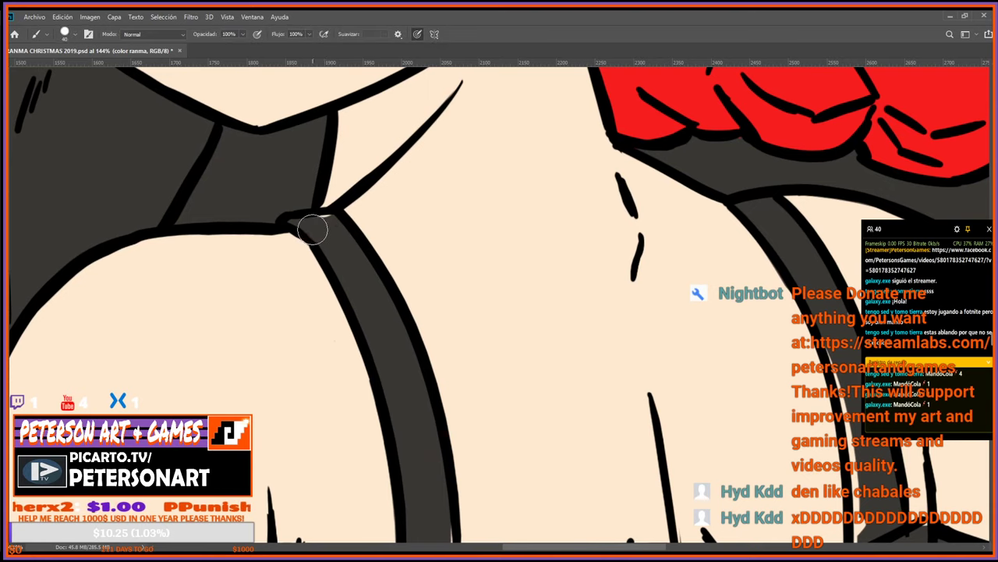
{"action": "left_click_drag", "start_coordinate": [291, 222], "coordinate": [339, 259]}
{"action": "key", "text": "r"}
{"action": "mouse_move", "coordinate": [262, 429]}
{"action": "left_mouse_down"}
{"action": "mouse_move", "coordinate": [359, 539]}
{"action": "mouse_move", "coordinate": [476, 486]}
{"action": "mouse_move", "coordinate": [452, 461]}
{"action": "left_mouse_up"}
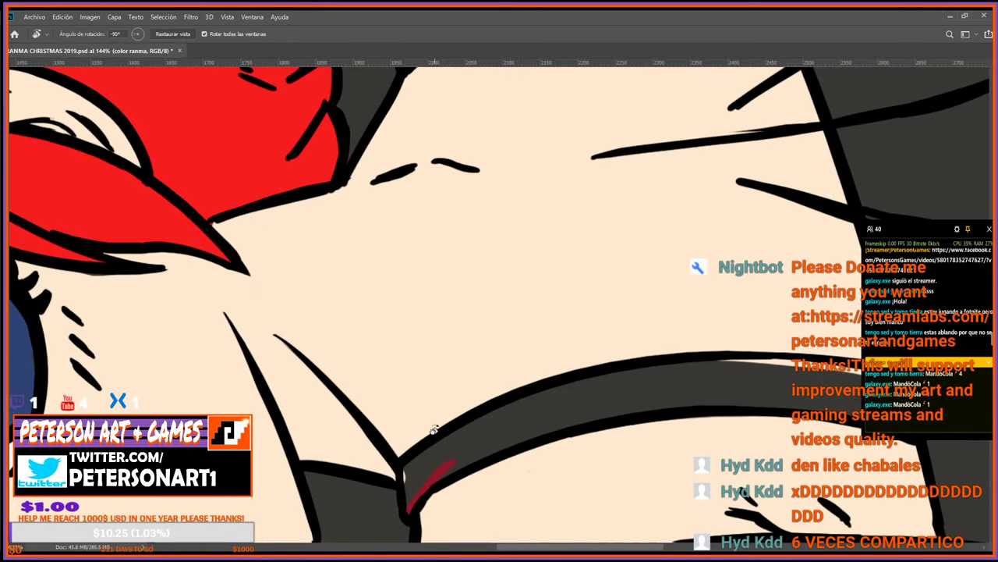
{"action": "left_click_drag", "start_coordinate": [426, 352], "coordinate": [437, 258]}
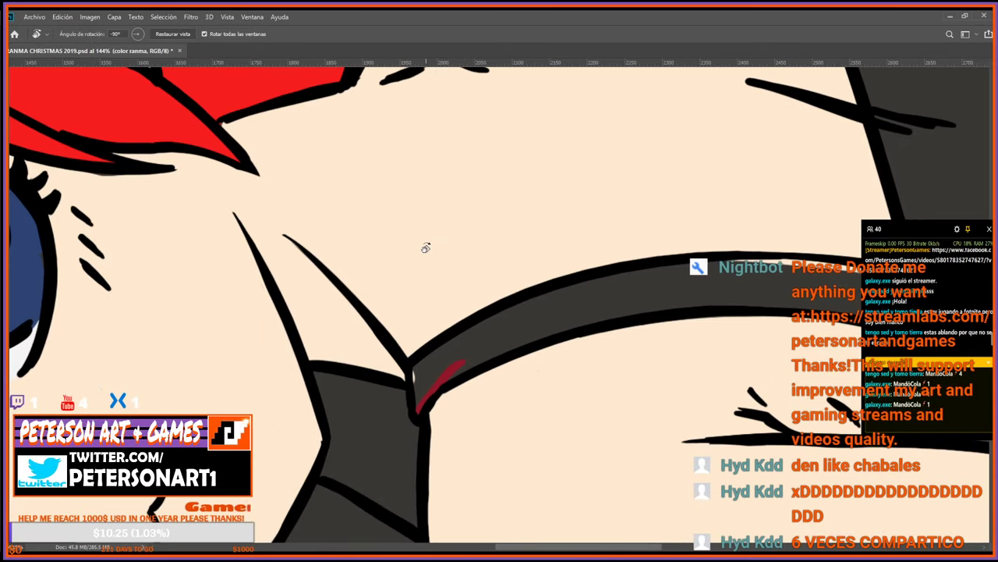
{"action": "key", "text": "b"}
{"action": "left_click_drag", "start_coordinate": [419, 401], "coordinate": [417, 367]}
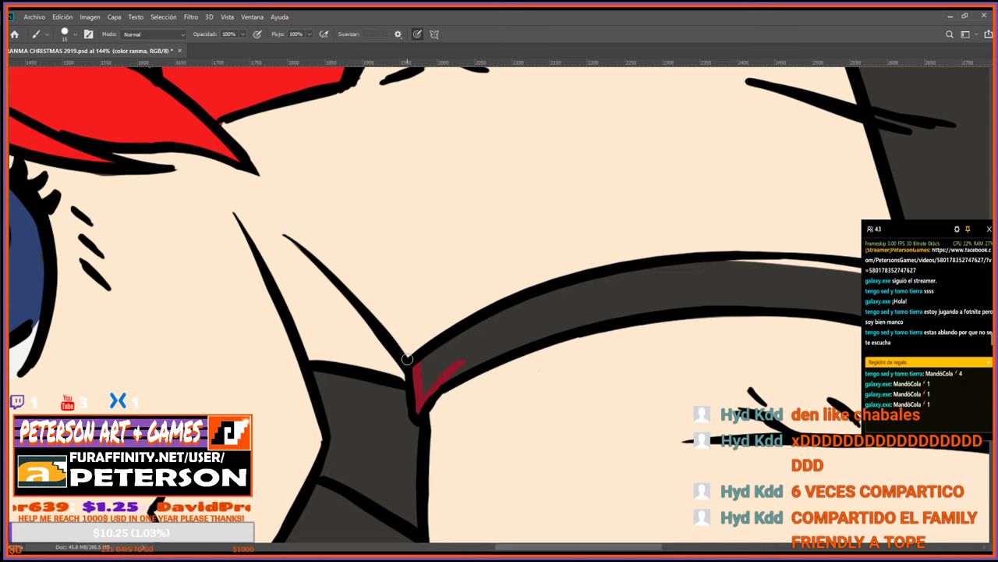
Rotate the canvas and paint crimson on the back band along the edge where it meets the near glove's fur cuff.
{"action": "left_click_drag", "start_coordinate": [418, 255], "coordinate": [381, 247]}
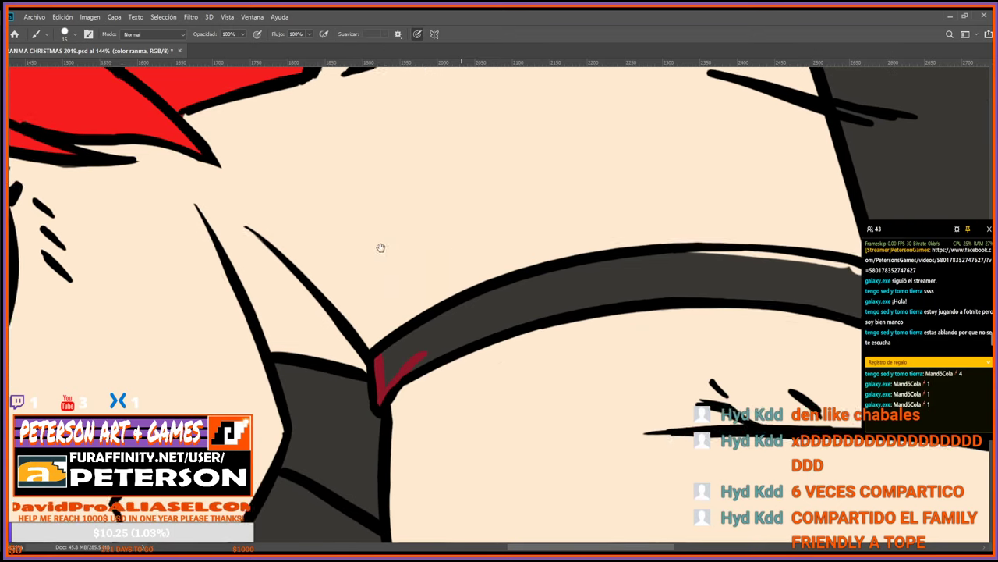
{"action": "scroll", "coordinate": [381, 247], "scroll_direction": "down", "scroll_amount": 5}
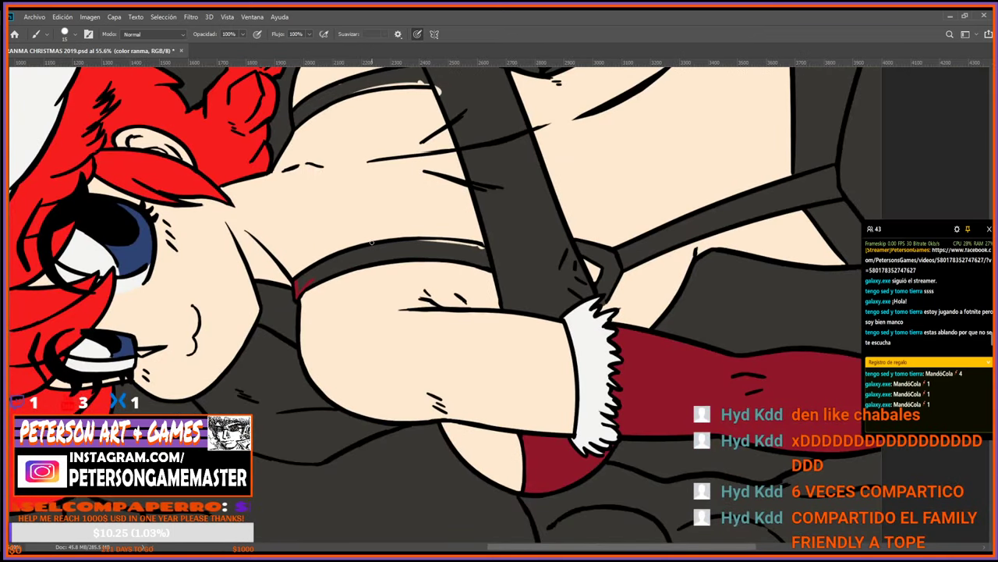
{"action": "scroll", "coordinate": [372, 242], "scroll_direction": "up", "scroll_amount": 2}
{"action": "key", "text": "r"}
{"action": "left_click_drag", "start_coordinate": [368, 241], "coordinate": [570, 473]}
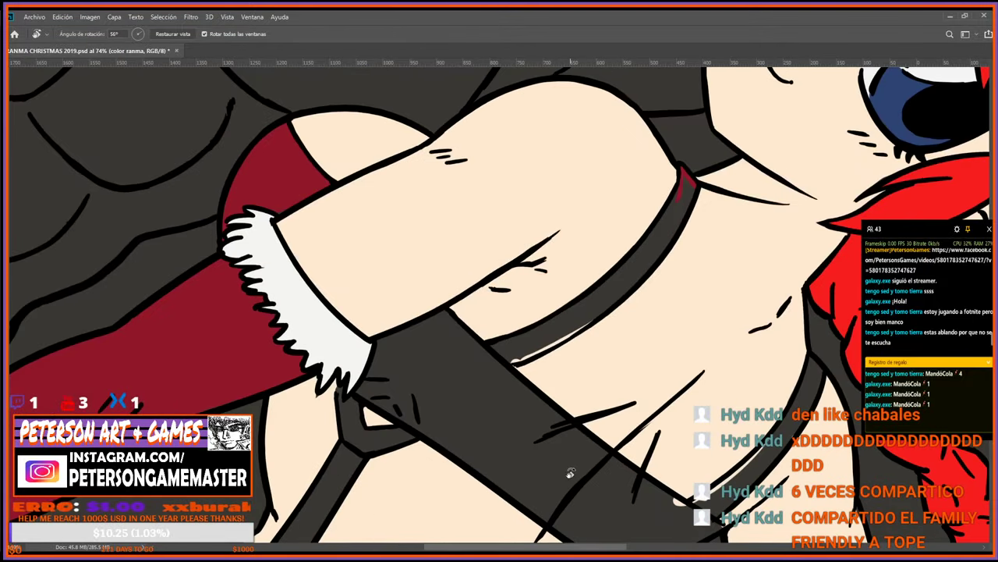
{"action": "key", "text": "b"}
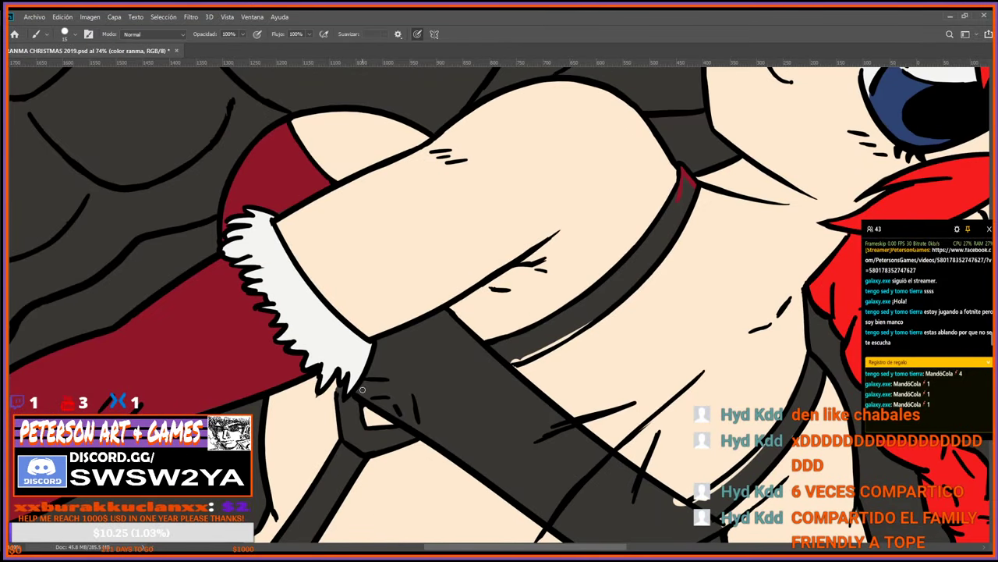
{"action": "left_click_drag", "start_coordinate": [381, 365], "coordinate": [370, 377]}
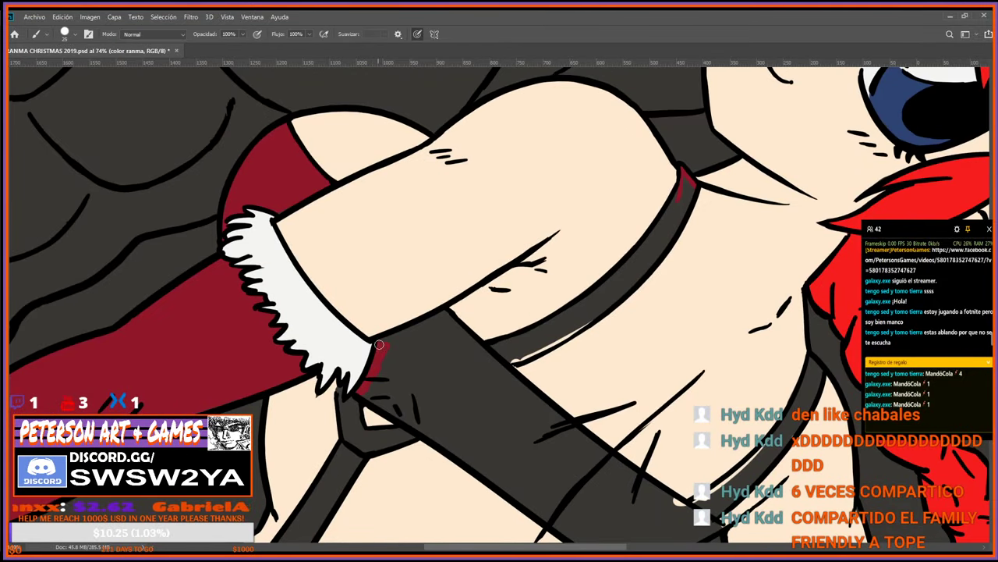
Rotate the canvas and paint crimson inside both long outlines of the back band, from the fur cuff towards the far arm.
{"action": "key", "text": "r"}
{"action": "mouse_move", "coordinate": [492, 407]}
{"action": "left_mouse_down"}
{"action": "mouse_move", "coordinate": [514, 404]}
{"action": "mouse_move", "coordinate": [597, 336]}
{"action": "left_mouse_up"}
{"action": "key", "text": "b"}
{"action": "mouse_move", "coordinate": [493, 363]}
{"action": "left_mouse_down"}
{"action": "mouse_move", "coordinate": [502, 428]}
{"action": "mouse_move", "coordinate": [541, 383]}
{"action": "mouse_move", "coordinate": [624, 330]}
{"action": "mouse_move", "coordinate": [454, 339]}
{"action": "left_mouse_up"}
{"action": "key", "text": "r"}
{"action": "key", "text": "b"}
{"action": "mouse_move", "coordinate": [315, 380]}
{"action": "left_mouse_down"}
{"action": "mouse_move", "coordinate": [313, 388]}
{"action": "mouse_move", "coordinate": [400, 243]}
{"action": "mouse_move", "coordinate": [317, 392]}
{"action": "left_mouse_up"}
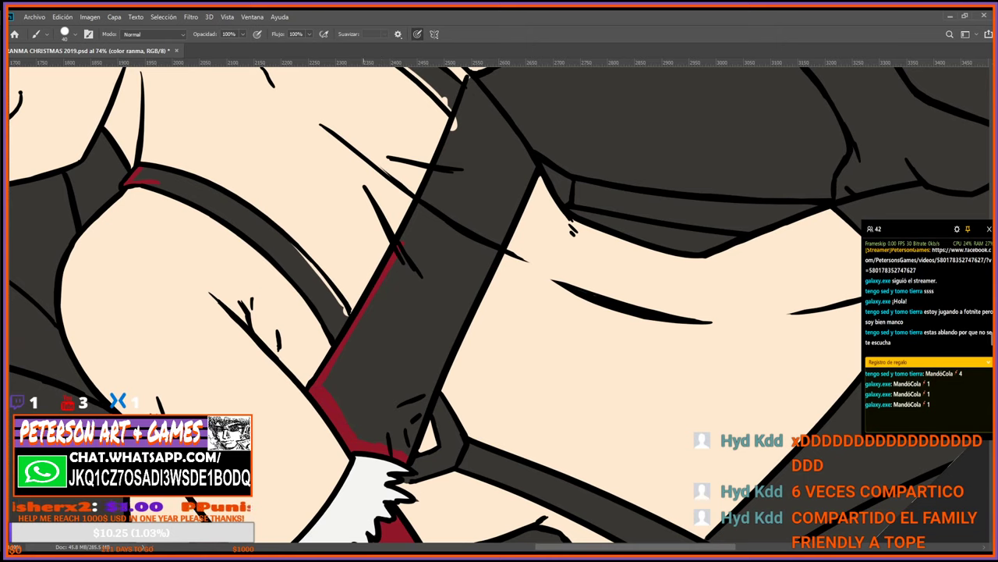
{"action": "mouse_move", "coordinate": [450, 317]}
{"action": "left_mouse_down"}
{"action": "mouse_move", "coordinate": [409, 439]}
{"action": "mouse_move", "coordinate": [488, 273]}
{"action": "left_mouse_up"}
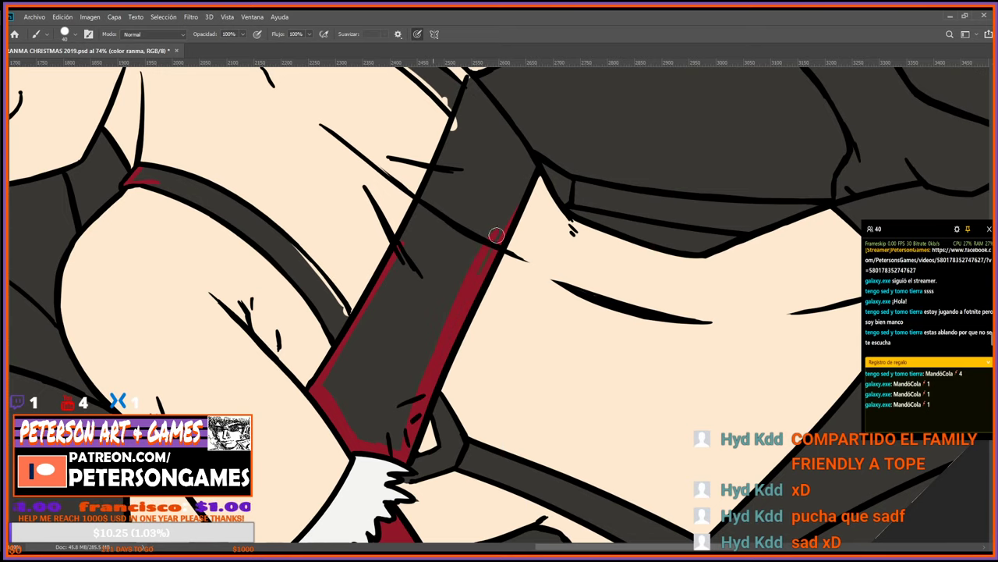
{"action": "mouse_move", "coordinate": [431, 366]}
{"action": "left_mouse_down"}
{"action": "mouse_move", "coordinate": [524, 174]}
{"action": "mouse_move", "coordinate": [491, 200]}
{"action": "mouse_move", "coordinate": [491, 294]}
{"action": "left_mouse_up"}
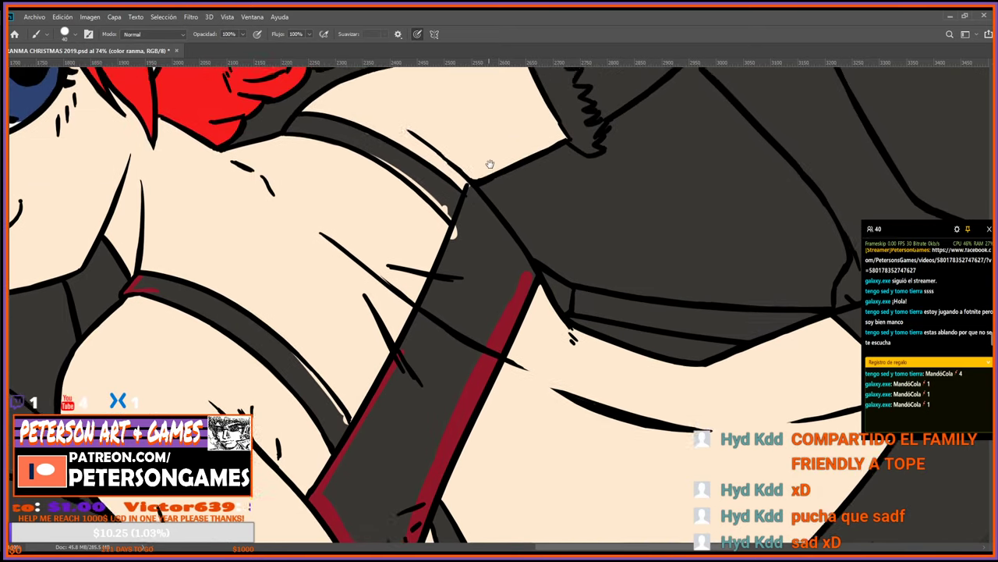
Close the back band's crimson border by painting the rest of its upper edge and its far end under the arm.
{"action": "scroll", "coordinate": [490, 164], "scroll_direction": "up", "scroll_amount": 1}
{"action": "scroll", "coordinate": [490, 163], "scroll_direction": "down", "scroll_amount": 6}
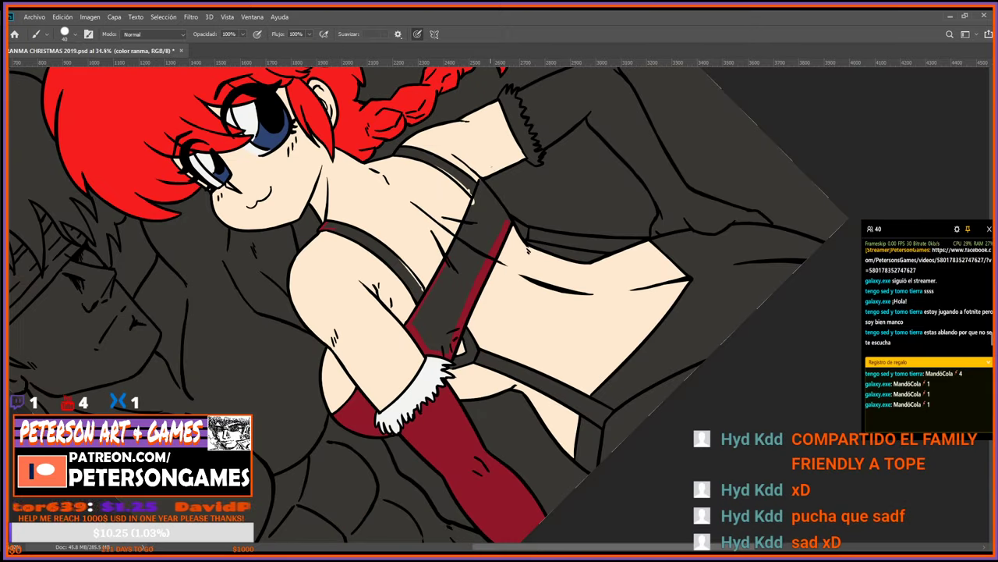
{"action": "scroll", "coordinate": [490, 164], "scroll_direction": "up", "scroll_amount": 3}
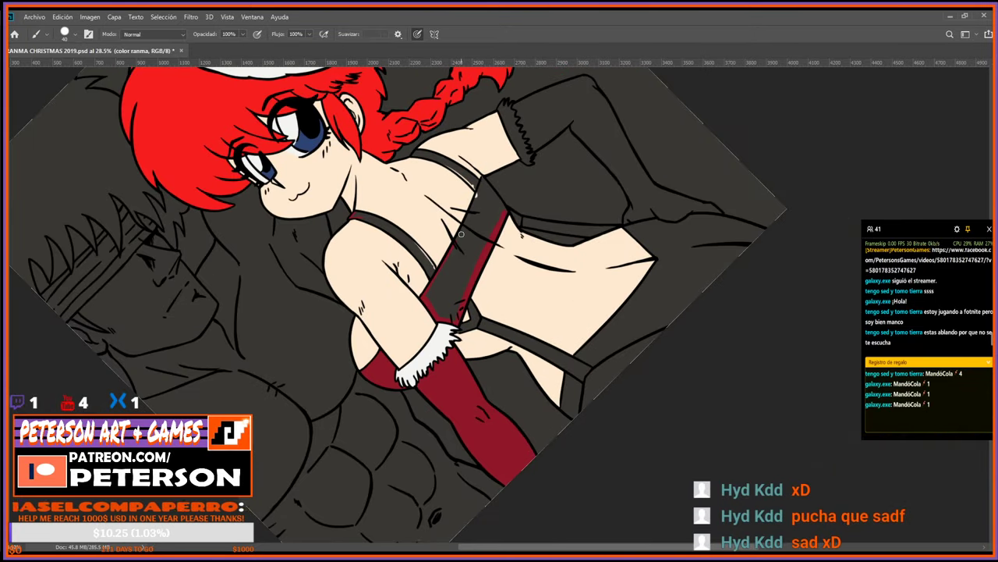
{"action": "key", "text": "z"}
{"action": "scroll", "coordinate": [520, 218], "scroll_direction": "up", "scroll_amount": 5}
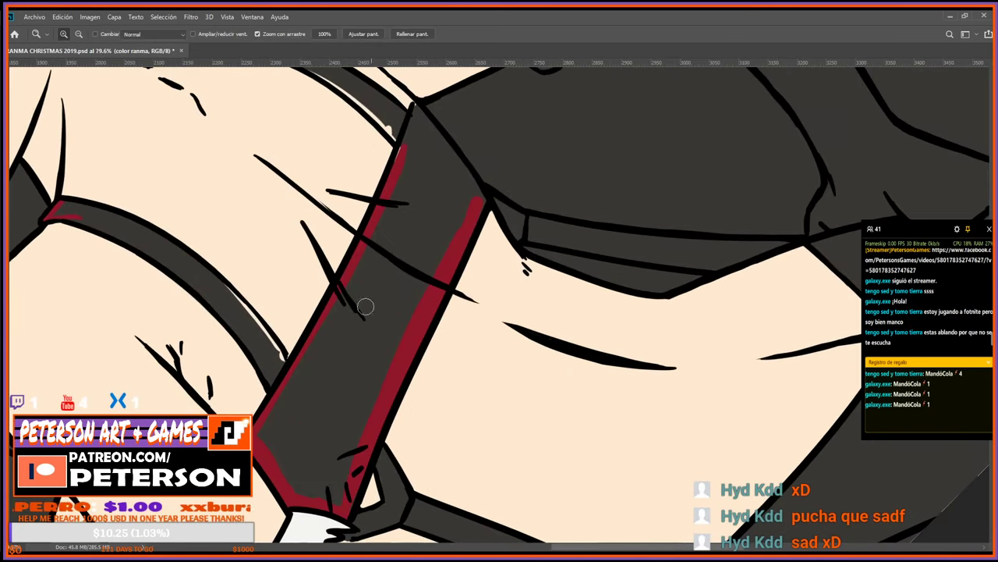
{"action": "key", "text": "b"}
{"action": "mouse_move", "coordinate": [416, 119]}
{"action": "left_mouse_down"}
{"action": "mouse_move", "coordinate": [415, 107]}
{"action": "mouse_move", "coordinate": [427, 159]}
{"action": "mouse_move", "coordinate": [425, 120]}
{"action": "mouse_move", "coordinate": [462, 195]}
{"action": "left_mouse_up"}
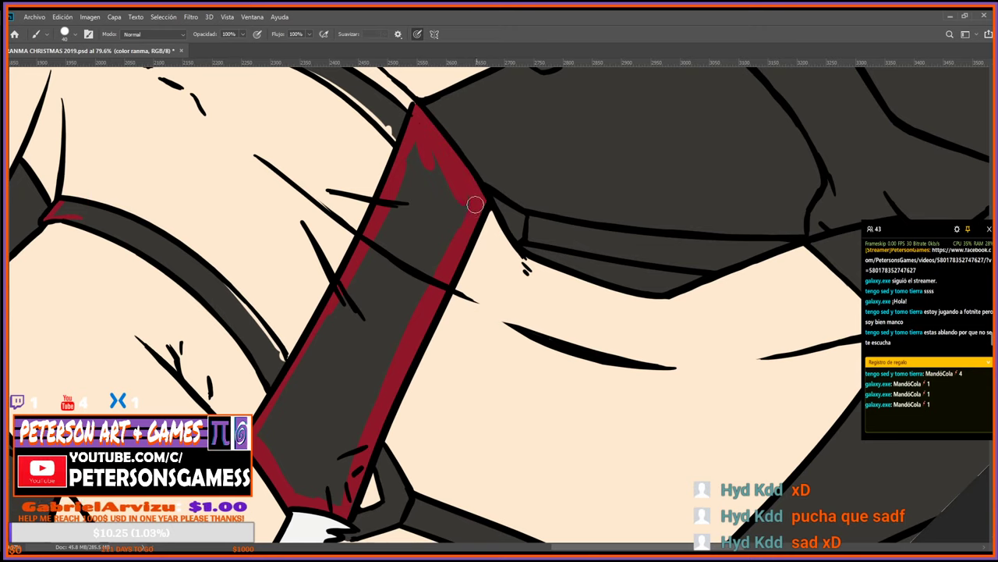
Fill the enclosed interior of the back band with crimson using the Paint Bucket, then return to the Brush.
{"action": "key", "text": "g"}
{"action": "left_click", "coordinate": [419, 209]}
{"action": "key", "text": "b"}
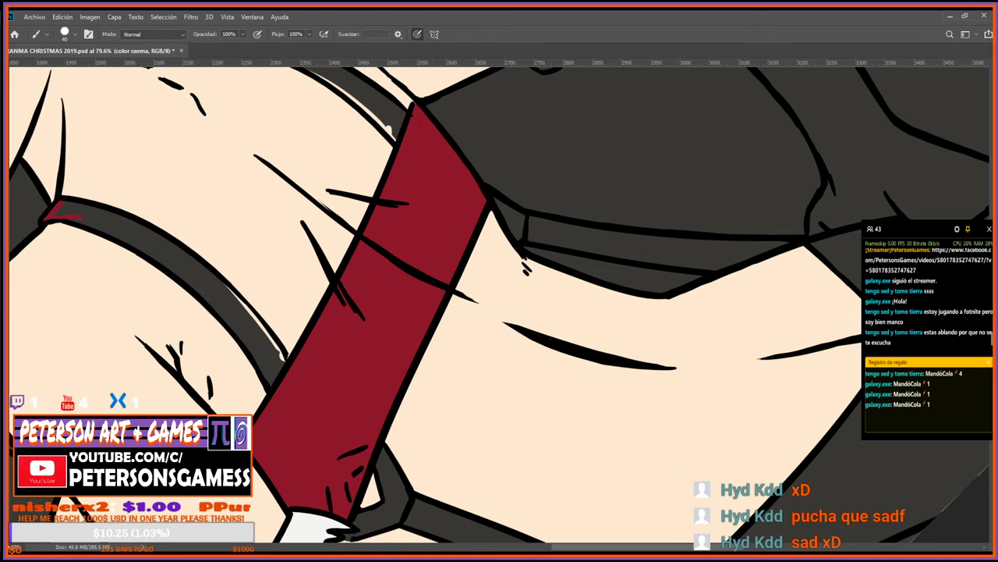
{"action": "key", "text": "alt+]"}
{"action": "key", "text": "e"}
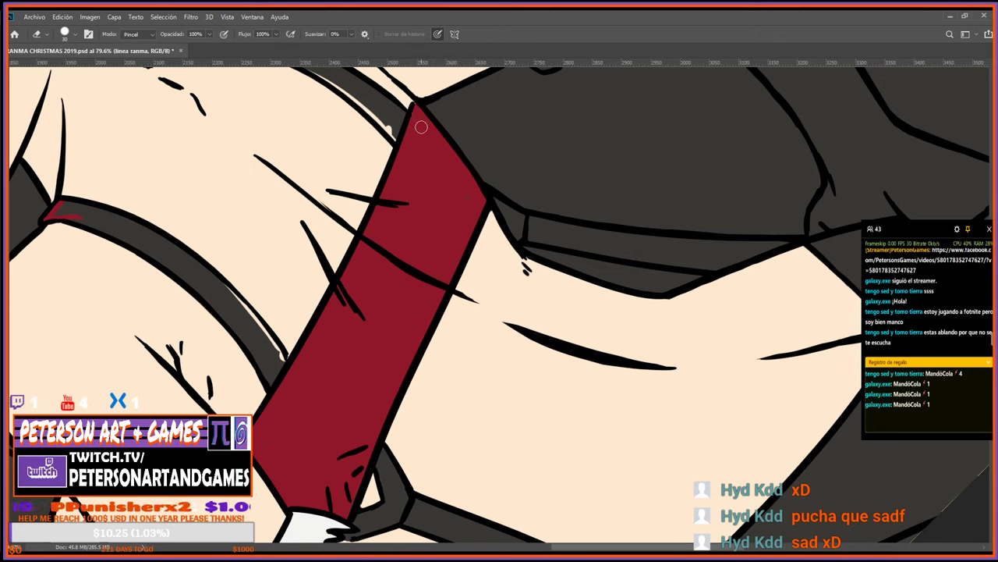
{"action": "left_click", "coordinate": [893, 453]}
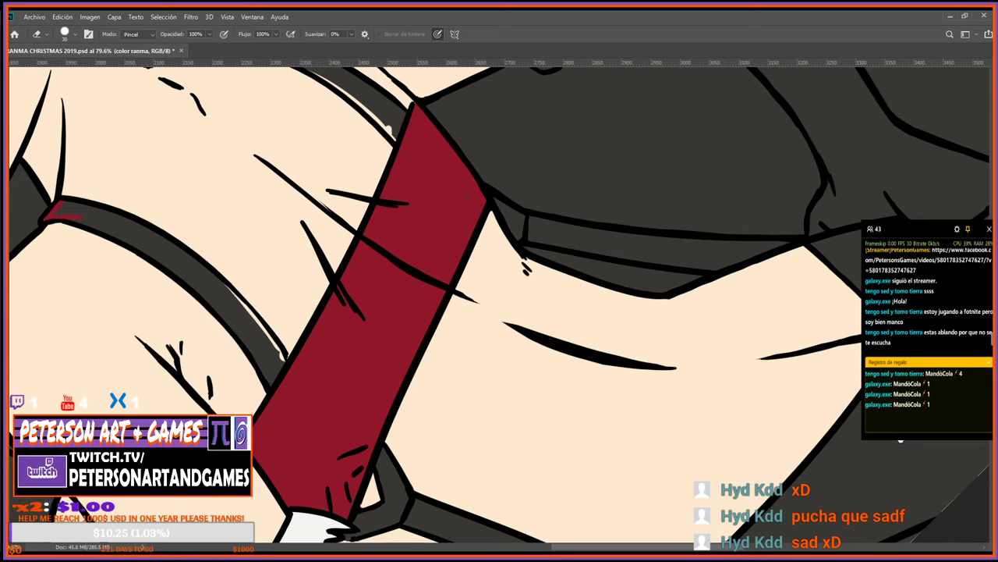
{"action": "key", "text": "b"}
{"action": "left_click_drag", "start_coordinate": [422, 135], "coordinate": [469, 200]}
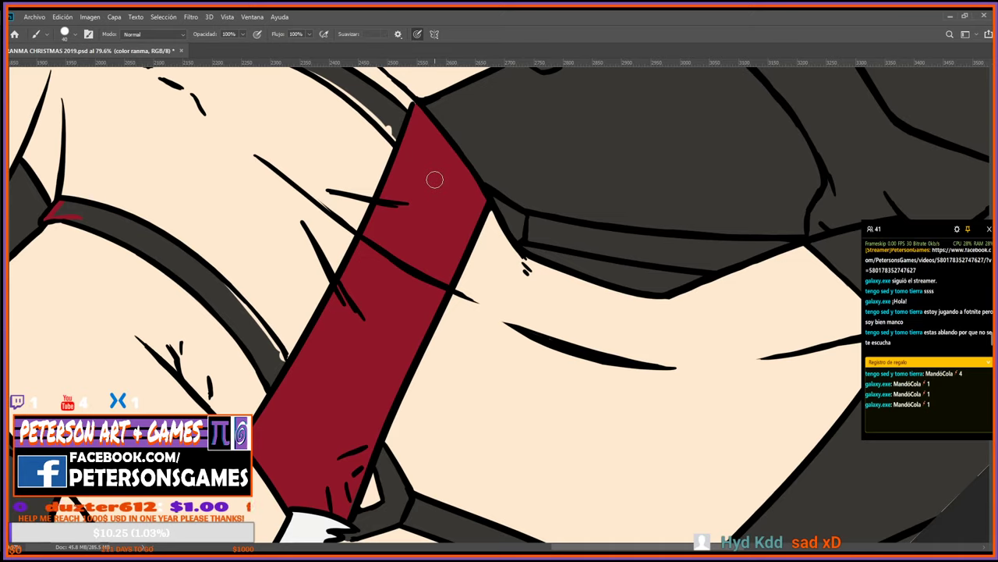
{"action": "key", "text": "Escape"}
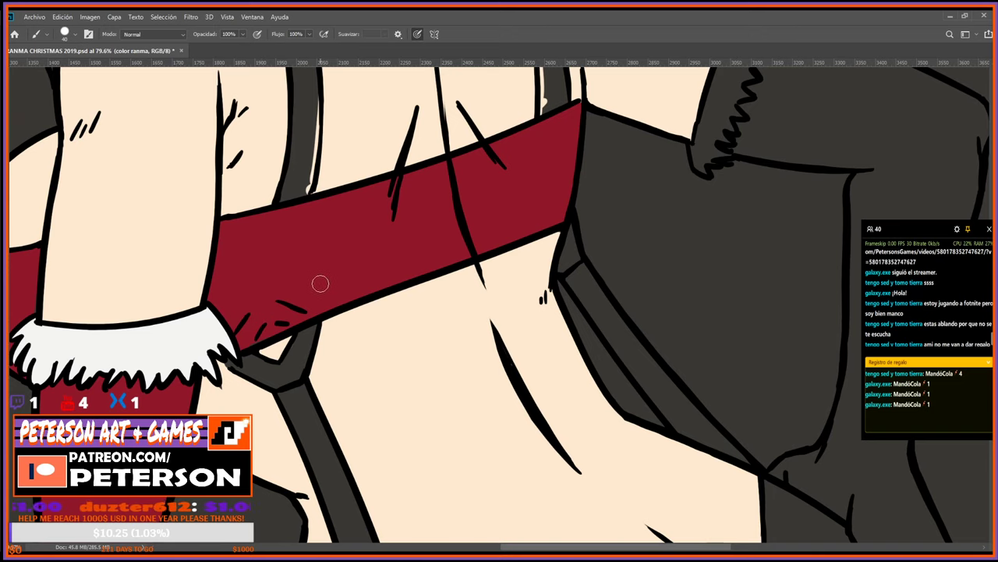
Rotate the canvas, sample the fur's off-white and paint it over the crimson shoulder end of the near strap.
{"action": "key", "text": "r"}
{"action": "left_click_drag", "start_coordinate": [312, 390], "coordinate": [305, 294]}
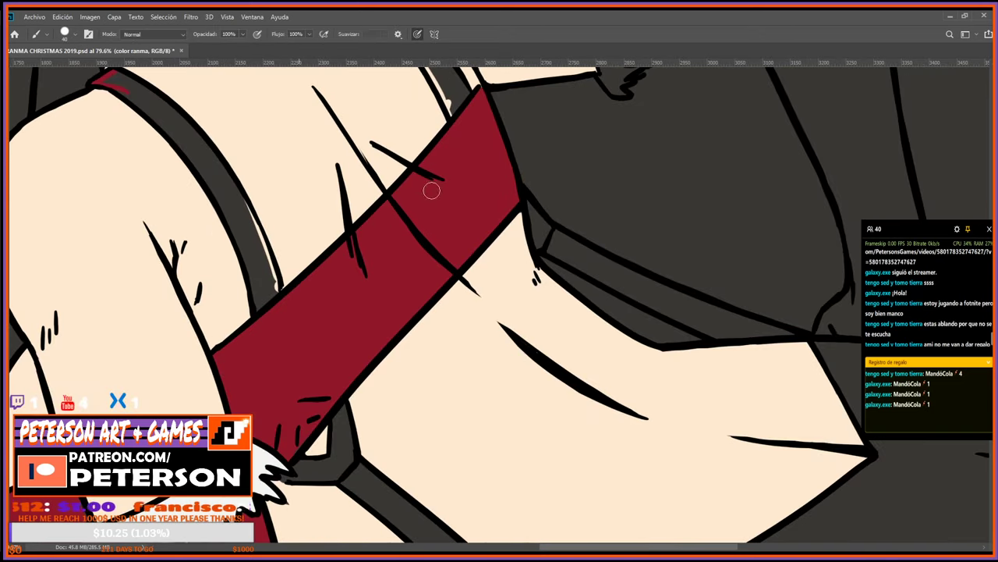
{"action": "left_click_drag", "start_coordinate": [286, 99], "coordinate": [433, 262]}
{"action": "key", "text": "i"}
{"action": "left_click_drag", "start_coordinate": [396, 435], "coordinate": [439, 206]}
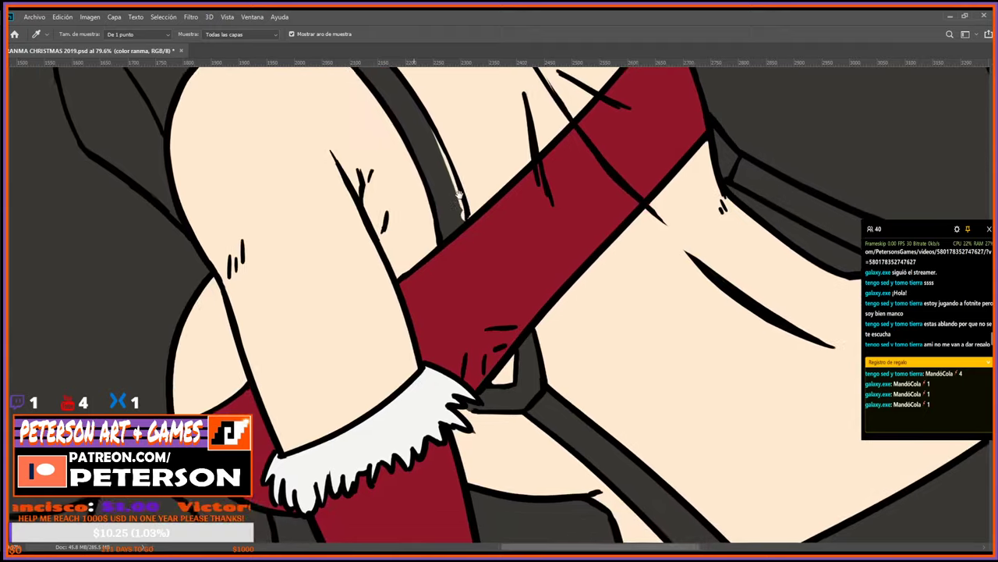
{"action": "key", "text": "r"}
{"action": "mouse_move", "coordinate": [368, 260]}
{"action": "left_mouse_down"}
{"action": "mouse_move", "coordinate": [380, 417]}
{"action": "mouse_move", "coordinate": [460, 278]}
{"action": "mouse_move", "coordinate": [497, 372]}
{"action": "mouse_move", "coordinate": [647, 401]}
{"action": "mouse_move", "coordinate": [408, 312]}
{"action": "left_mouse_up"}
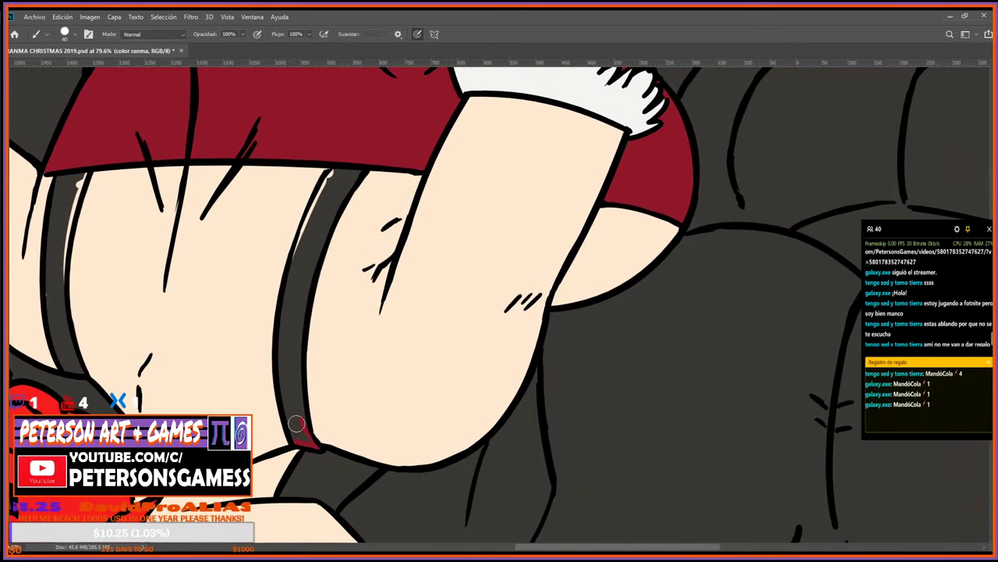
{"action": "left_click_drag", "start_coordinate": [308, 441], "coordinate": [316, 447]}
{"action": "left_click_drag", "start_coordinate": [293, 365], "coordinate": [302, 429]}
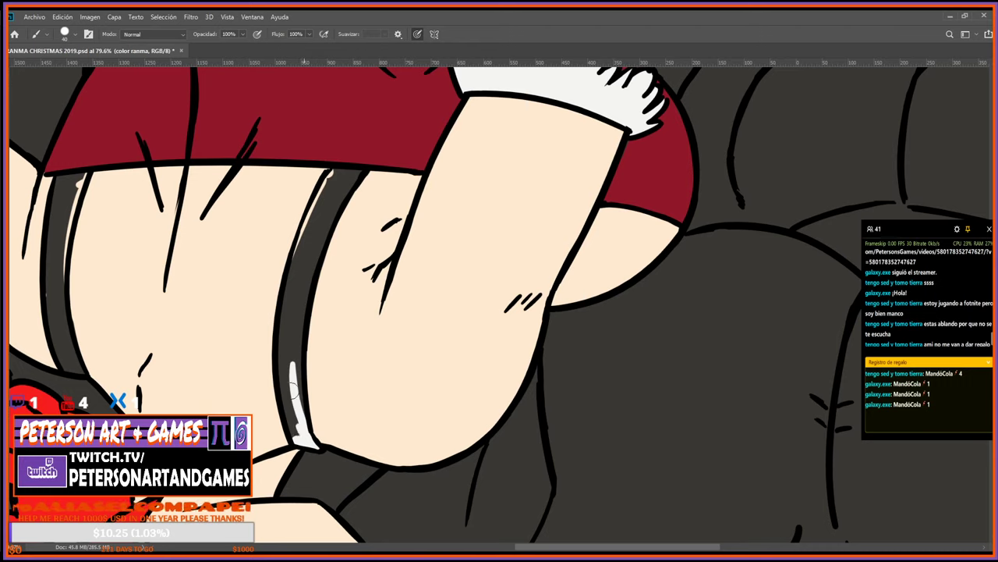
Cover the rest of the near shoulder strap with off-white, down to where it meets the crimson back band.
{"action": "mouse_move", "coordinate": [294, 314]}
{"action": "left_mouse_down"}
{"action": "mouse_move", "coordinate": [300, 434]}
{"action": "mouse_move", "coordinate": [289, 365]}
{"action": "mouse_move", "coordinate": [303, 263]}
{"action": "mouse_move", "coordinate": [295, 398]}
{"action": "mouse_move", "coordinate": [277, 341]}
{"action": "mouse_move", "coordinate": [287, 369]}
{"action": "mouse_move", "coordinate": [330, 181]}
{"action": "mouse_move", "coordinate": [287, 328]}
{"action": "mouse_move", "coordinate": [292, 416]}
{"action": "mouse_move", "coordinate": [326, 186]}
{"action": "mouse_move", "coordinate": [303, 248]}
{"action": "mouse_move", "coordinate": [334, 167]}
{"action": "left_mouse_up"}
{"action": "key", "text": "space"}
{"action": "mouse_move", "coordinate": [338, 163]}
{"action": "left_mouse_down"}
{"action": "mouse_move", "coordinate": [289, 292]}
{"action": "mouse_move", "coordinate": [310, 300]}
{"action": "left_mouse_up"}
{"action": "key", "text": "r"}
{"action": "mouse_move", "coordinate": [436, 364]}
{"action": "left_mouse_down"}
{"action": "mouse_move", "coordinate": [447, 372]}
{"action": "mouse_move", "coordinate": [463, 498]}
{"action": "mouse_move", "coordinate": [410, 455]}
{"action": "mouse_move", "coordinate": [602, 392]}
{"action": "mouse_move", "coordinate": [557, 370]}
{"action": "mouse_move", "coordinate": [519, 242]}
{"action": "left_mouse_up"}
{"action": "key", "text": "b"}
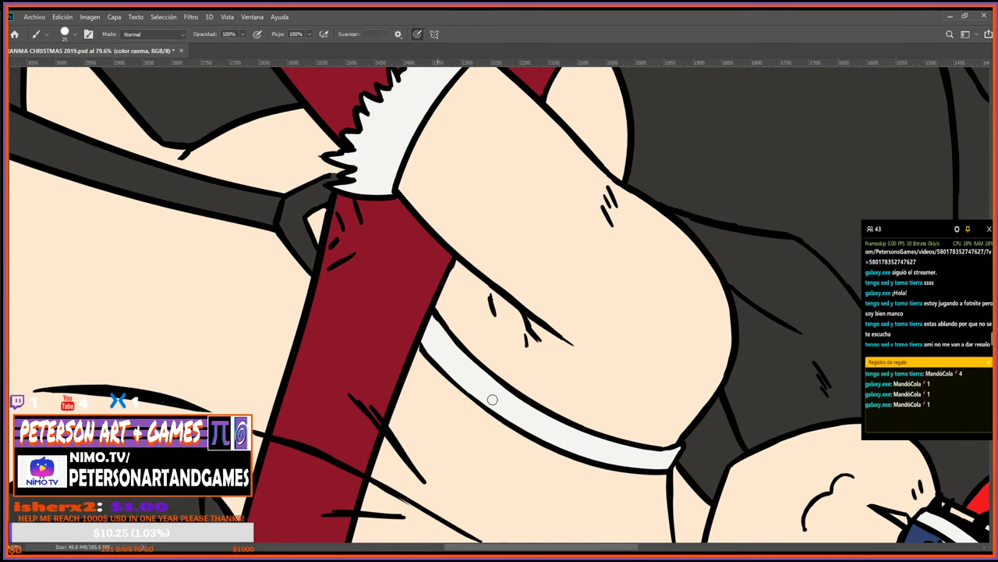
Rotate the canvas and paint the far shoulder strap off-white along its length, starting at the shoulder end.
{"action": "key", "text": "r"}
{"action": "mouse_move", "coordinate": [515, 408]}
{"action": "left_mouse_down"}
{"action": "mouse_move", "coordinate": [655, 165]}
{"action": "mouse_move", "coordinate": [517, 293]}
{"action": "mouse_move", "coordinate": [590, 269]}
{"action": "left_mouse_up"}
{"action": "key", "text": "b"}
{"action": "left_click_drag", "start_coordinate": [356, 293], "coordinate": [407, 326]}
{"action": "key", "text": "r"}
{"action": "left_click_drag", "start_coordinate": [435, 427], "coordinate": [557, 224]}
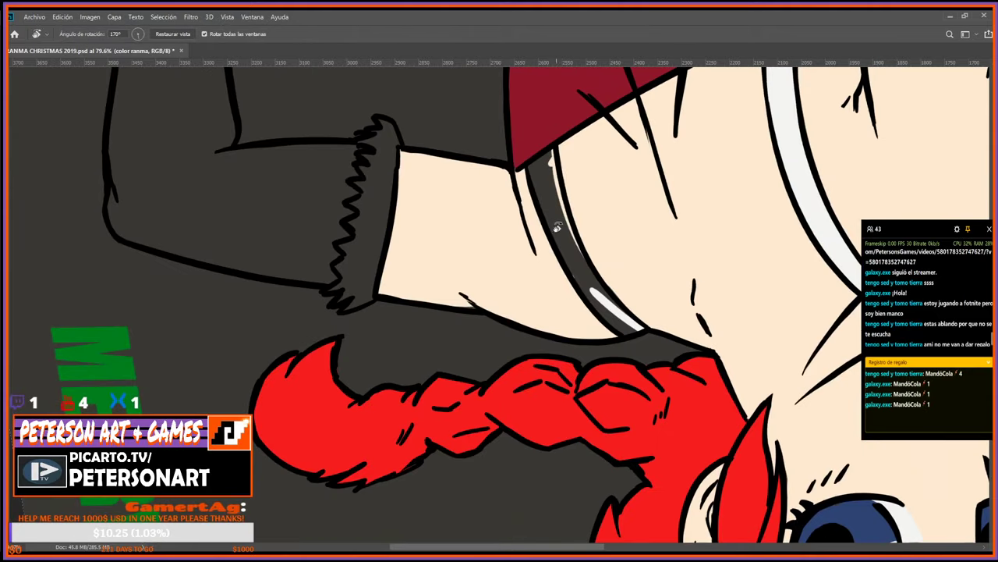
{"action": "key", "text": "b"}
{"action": "left_click_drag", "start_coordinate": [620, 335], "coordinate": [592, 294]}
{"action": "mouse_move", "coordinate": [628, 332]}
{"action": "left_mouse_down"}
{"action": "mouse_move", "coordinate": [532, 218]}
{"action": "mouse_move", "coordinate": [463, 260]}
{"action": "mouse_move", "coordinate": [503, 195]}
{"action": "mouse_move", "coordinate": [501, 177]}
{"action": "mouse_move", "coordinate": [479, 260]}
{"action": "mouse_move", "coordinate": [498, 192]}
{"action": "mouse_move", "coordinate": [475, 318]}
{"action": "mouse_move", "coordinate": [477, 332]}
{"action": "mouse_move", "coordinate": [481, 274]}
{"action": "mouse_move", "coordinate": [483, 360]}
{"action": "mouse_move", "coordinate": [481, 299]}
{"action": "mouse_move", "coordinate": [498, 222]}
{"action": "mouse_move", "coordinate": [478, 293]}
{"action": "left_mouse_up"}
Cover the remaining end of the far strap with off-white where it meets the crimson back band, then reset the canvas rotation.
{"action": "key", "text": "r"}
{"action": "key", "text": "b"}
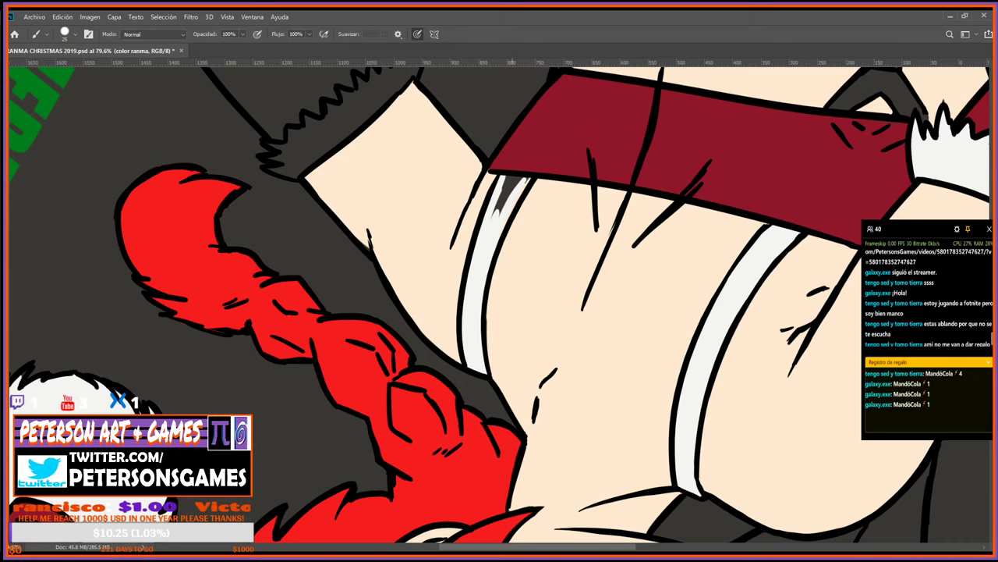
{"action": "mouse_move", "coordinate": [528, 180]}
{"action": "left_mouse_down"}
{"action": "mouse_move", "coordinate": [504, 181]}
{"action": "mouse_move", "coordinate": [506, 192]}
{"action": "mouse_move", "coordinate": [528, 179]}
{"action": "left_mouse_up"}
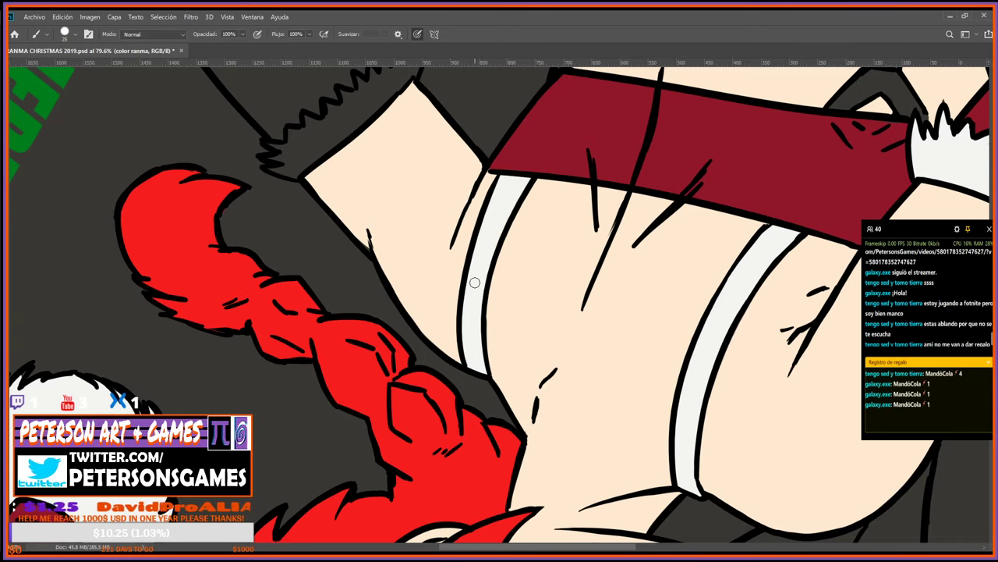
{"action": "key", "text": "Escape"}
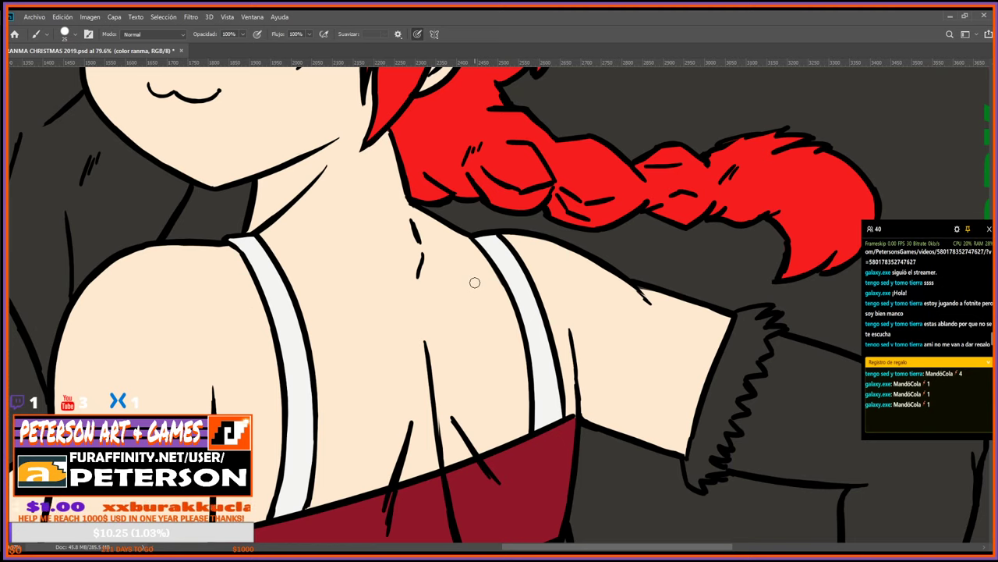
Sample crimson from the back band and paint the hip area of the trousers at the canvas's lower edge, around the dark fold line.
{"action": "scroll", "coordinate": [474, 282], "scroll_direction": "down", "scroll_amount": 6}
{"action": "scroll", "coordinate": [499, 305], "scroll_direction": "down", "scroll_amount": 1}
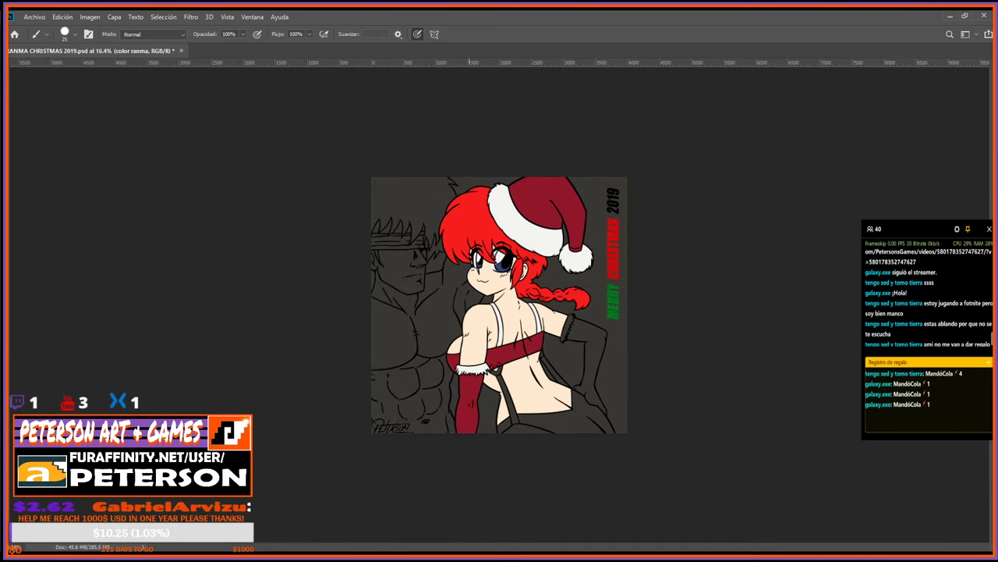
{"action": "scroll", "coordinate": [469, 275], "scroll_direction": "up", "scroll_amount": 3}
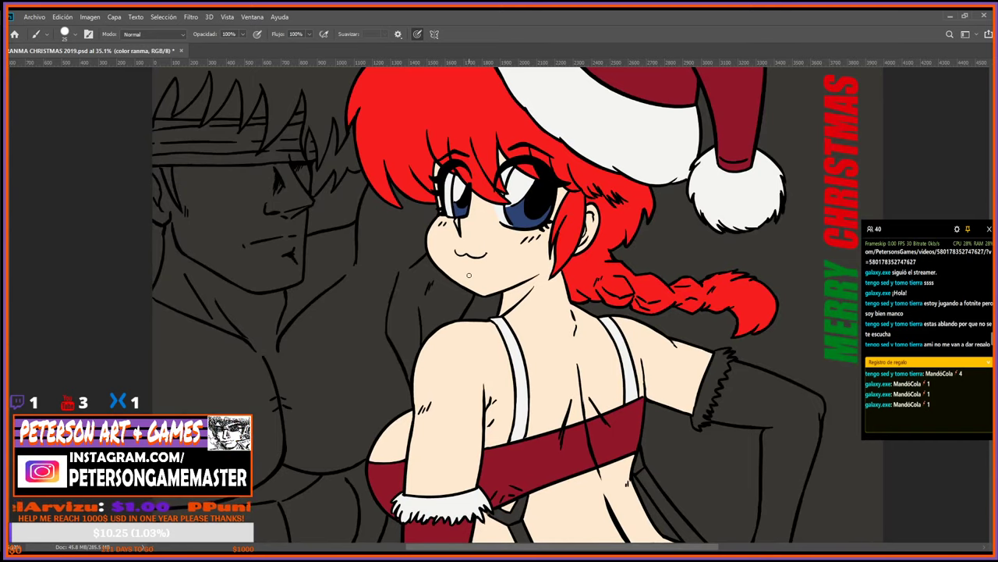
{"action": "left_click_drag", "start_coordinate": [554, 386], "coordinate": [392, 249]}
{"action": "key", "text": "i"}
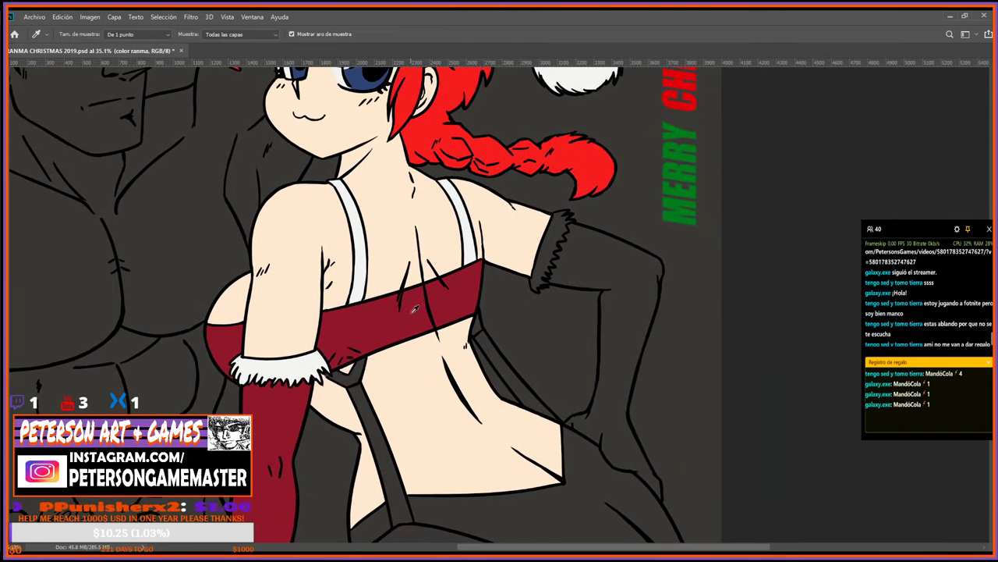
{"action": "left_click", "coordinate": [426, 305]}
{"action": "key", "text": "b"}
{"action": "left_click_drag", "start_coordinate": [381, 510], "coordinate": [387, 531]}
{"action": "left_click_drag", "start_coordinate": [393, 421], "coordinate": [339, 219]}
{"action": "left_click_drag", "start_coordinate": [486, 311], "coordinate": [484, 352]}
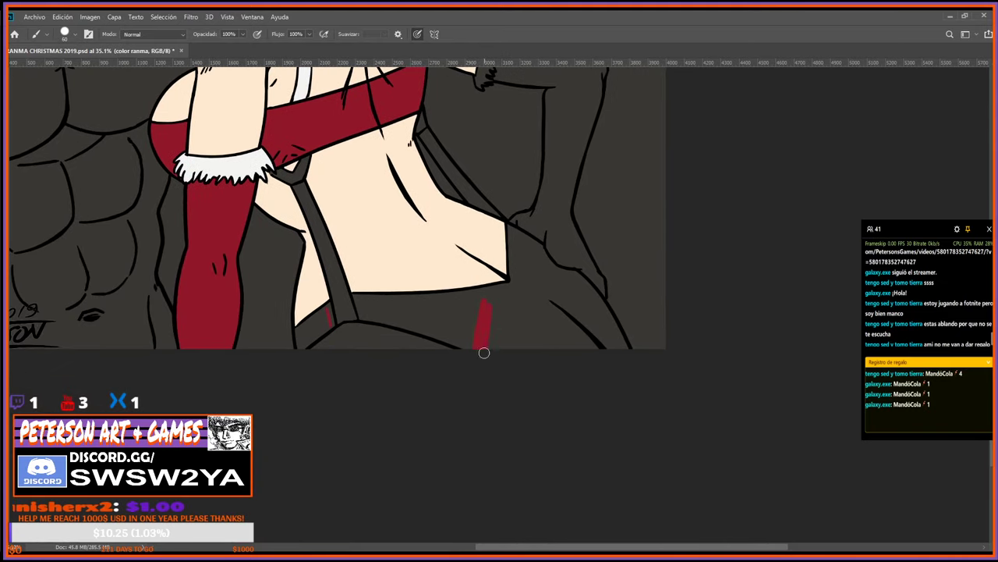
{"action": "left_click_drag", "start_coordinate": [514, 313], "coordinate": [541, 298]}
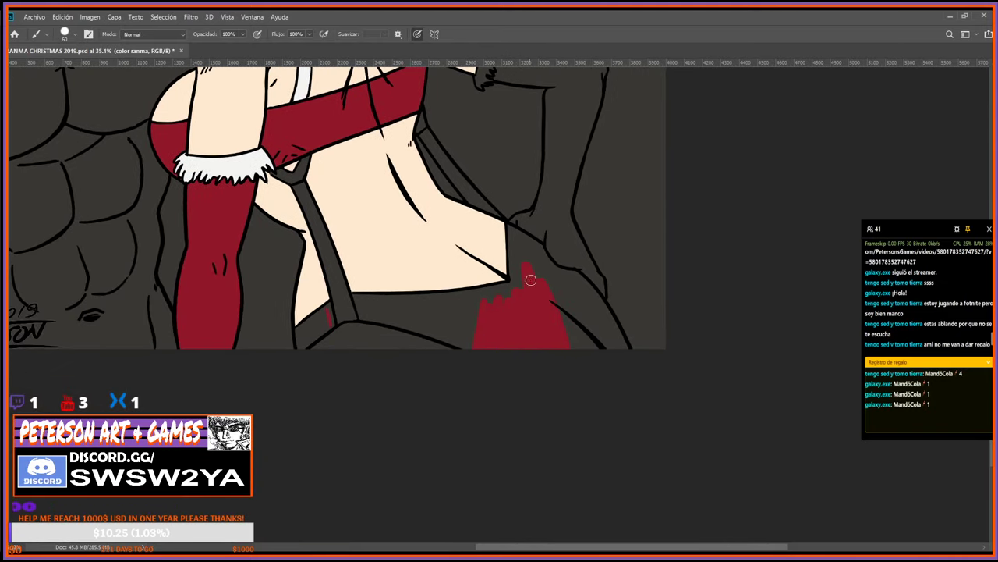
{"action": "left_click_drag", "start_coordinate": [580, 289], "coordinate": [606, 317]}
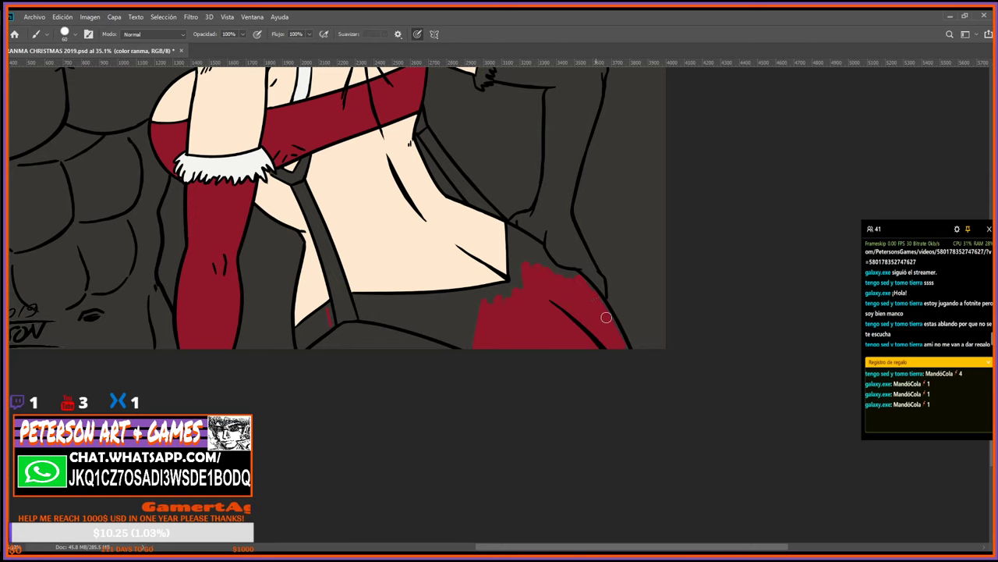
Extend the trousers' crimson to the corner of the waist, beneath the hand resting on the hip, with the canvas rotated.
{"action": "scroll", "coordinate": [584, 295], "scroll_direction": "up", "scroll_amount": 3}
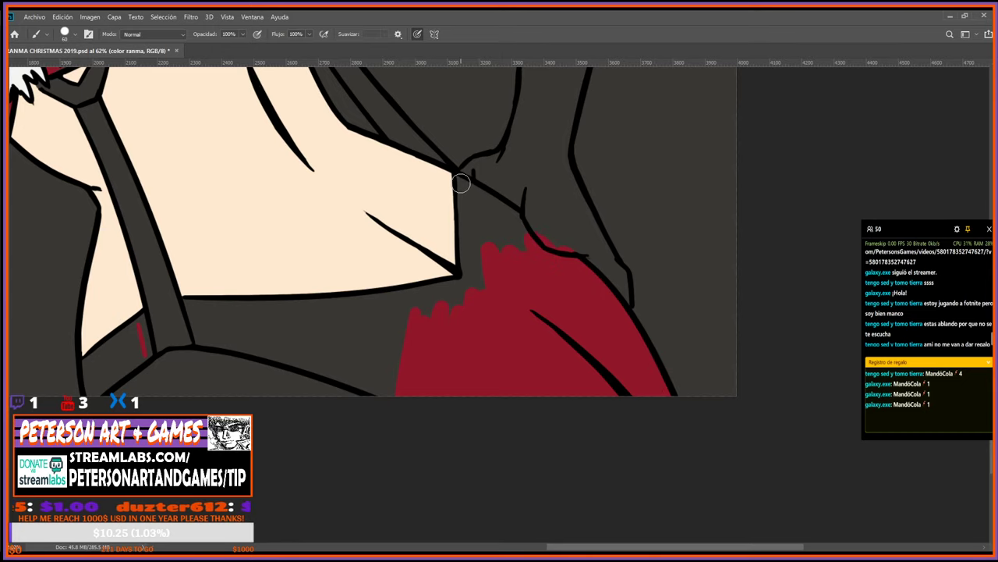
{"action": "mouse_move", "coordinate": [461, 178]}
{"action": "left_mouse_down"}
{"action": "mouse_move", "coordinate": [465, 264]}
{"action": "mouse_move", "coordinate": [465, 186]}
{"action": "mouse_move", "coordinate": [485, 254]}
{"action": "mouse_move", "coordinate": [523, 267]}
{"action": "mouse_move", "coordinate": [531, 250]}
{"action": "mouse_move", "coordinate": [515, 209]}
{"action": "mouse_move", "coordinate": [540, 250]}
{"action": "left_mouse_up"}
{"action": "key", "text": "r"}
{"action": "mouse_move", "coordinate": [538, 385]}
{"action": "left_mouse_down"}
{"action": "mouse_move", "coordinate": [595, 367]}
{"action": "mouse_move", "coordinate": [611, 287]}
{"action": "left_mouse_up"}
{"action": "left_click_drag", "start_coordinate": [616, 316], "coordinate": [616, 209]}
{"action": "key", "text": "b"}
{"action": "key", "text": "]"}
{"action": "key", "text": "]"}
{"action": "key", "text": "]"}
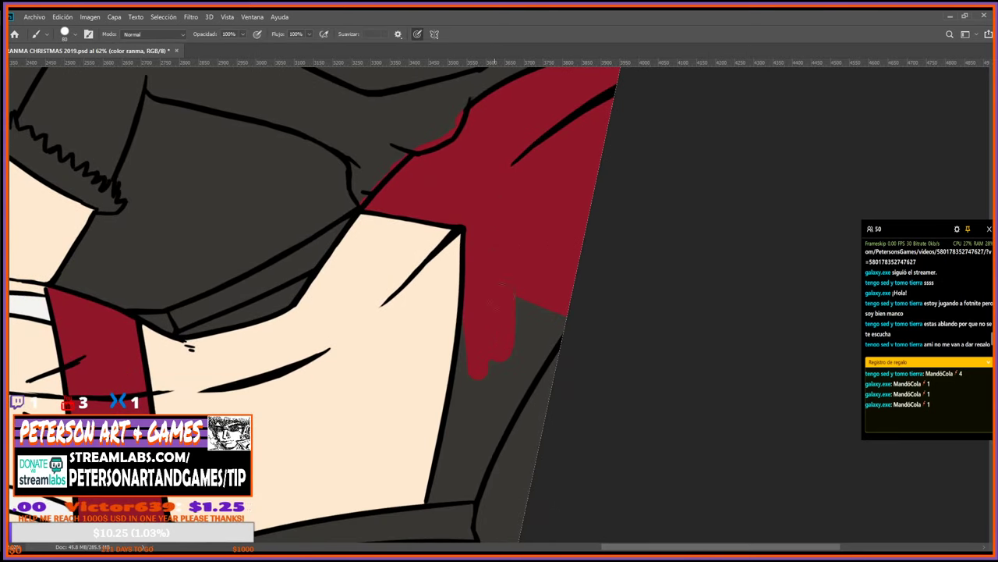
Paint the rest of the trousers' waist crimson, across the suspender's base to the front end, and close the leftover gaps.
{"action": "scroll", "coordinate": [550, 198], "scroll_direction": "down", "scroll_amount": 5}
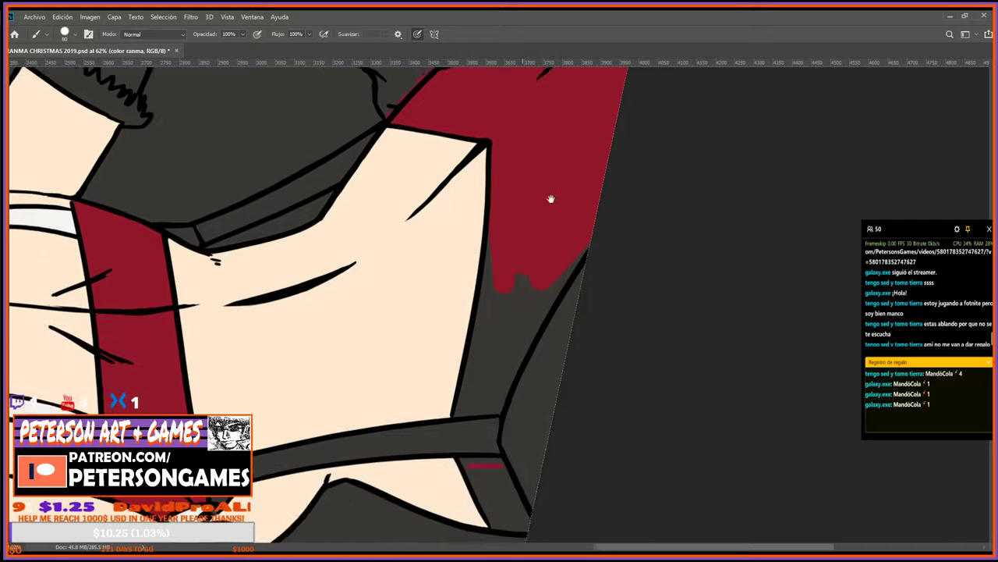
{"action": "mouse_move", "coordinate": [537, 120]}
{"action": "left_mouse_down"}
{"action": "mouse_move", "coordinate": [527, 218]}
{"action": "mouse_move", "coordinate": [528, 201]}
{"action": "mouse_move", "coordinate": [497, 323]}
{"action": "mouse_move", "coordinate": [513, 364]}
{"action": "mouse_move", "coordinate": [496, 340]}
{"action": "mouse_move", "coordinate": [540, 410]}
{"action": "mouse_move", "coordinate": [524, 368]}
{"action": "mouse_move", "coordinate": [541, 402]}
{"action": "mouse_move", "coordinate": [569, 420]}
{"action": "mouse_move", "coordinate": [529, 376]}
{"action": "left_mouse_up"}
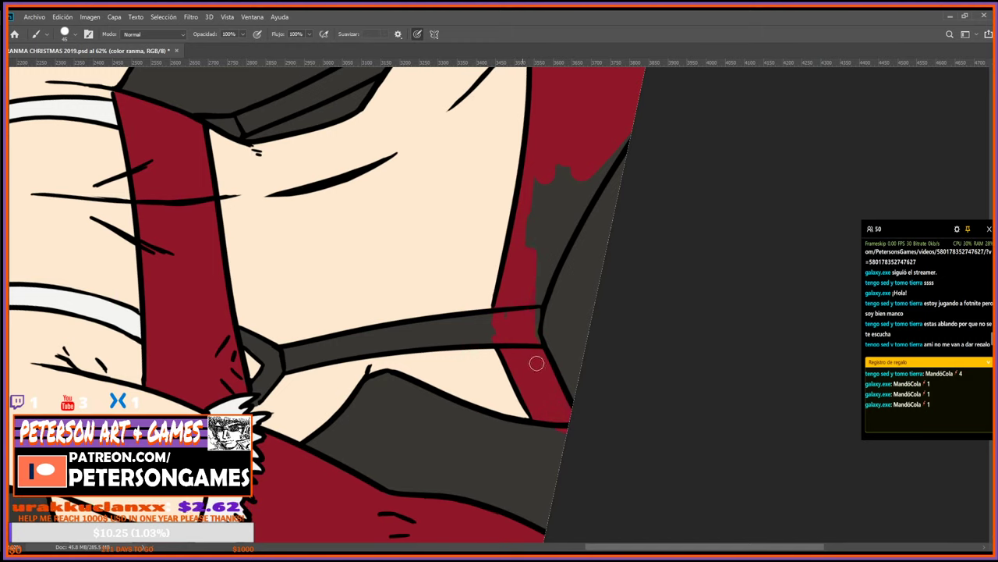
{"action": "left_click_drag", "start_coordinate": [517, 284], "coordinate": [544, 265]}
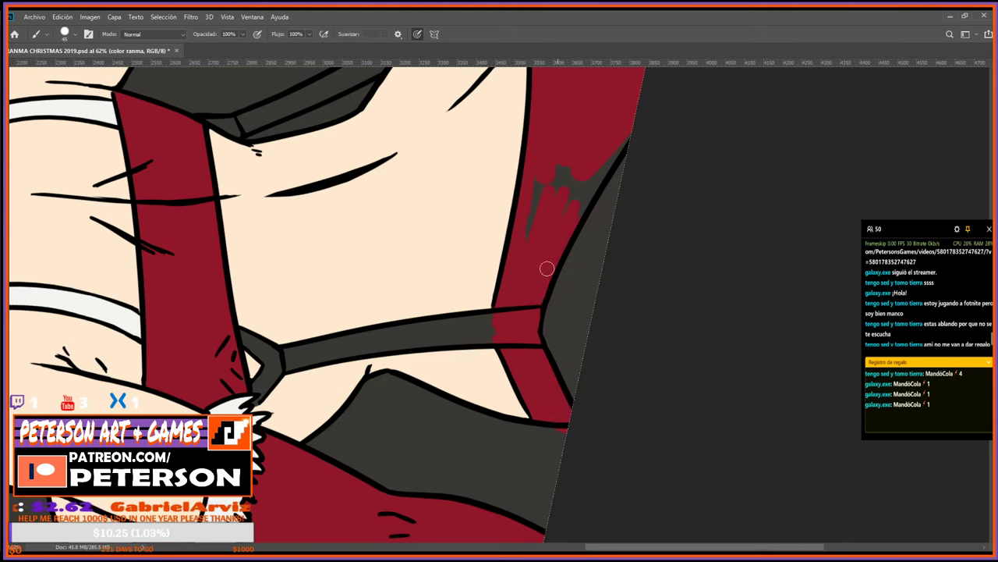
{"action": "left_click_drag", "start_coordinate": [591, 133], "coordinate": [506, 280]}
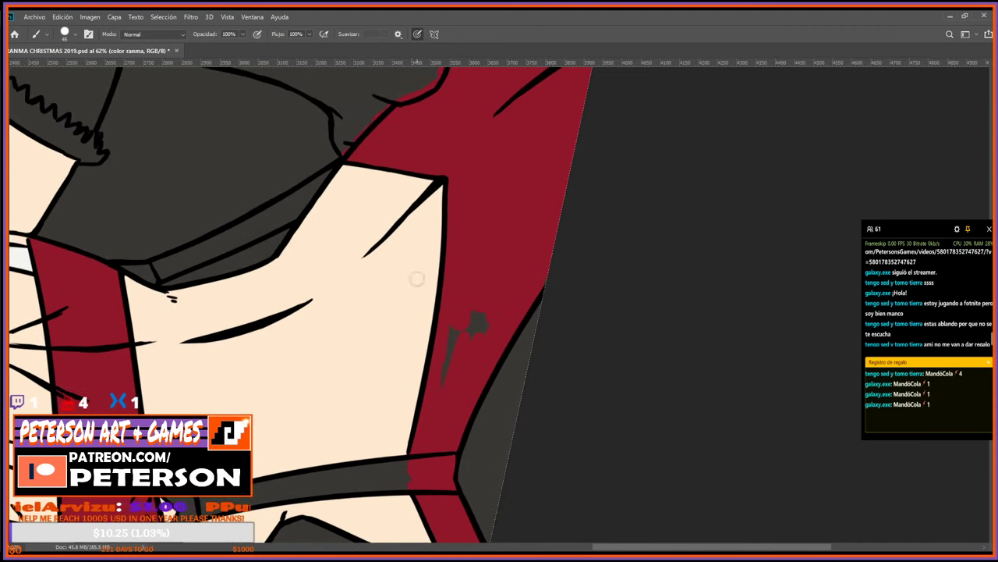
{"action": "left_click_drag", "start_coordinate": [441, 372], "coordinate": [456, 367]}
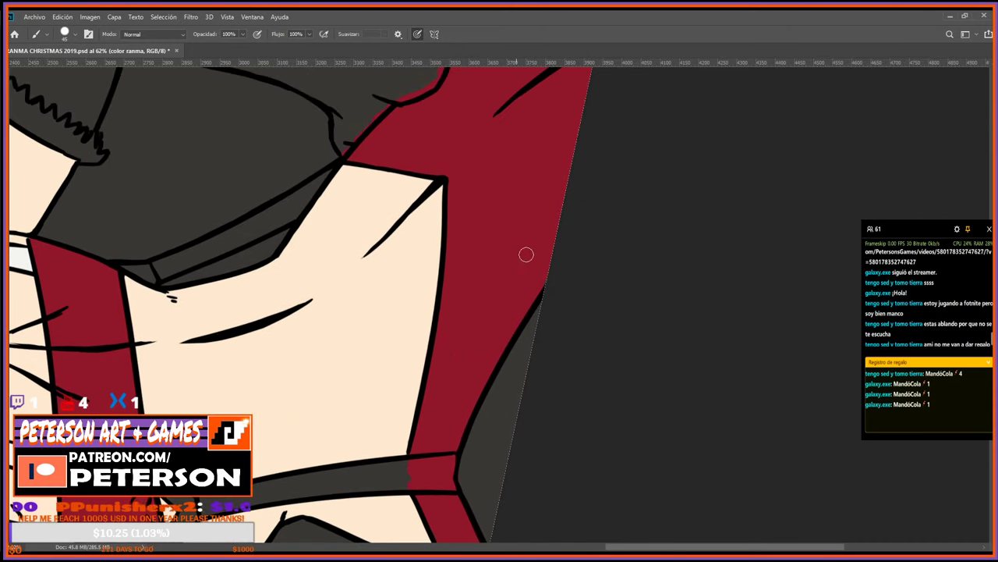
Reset the canvas rotation and paint the far hand and the inner side of its forearm crimson as a glove.
{"action": "scroll", "coordinate": [557, 164], "scroll_direction": "up", "scroll_amount": 5}
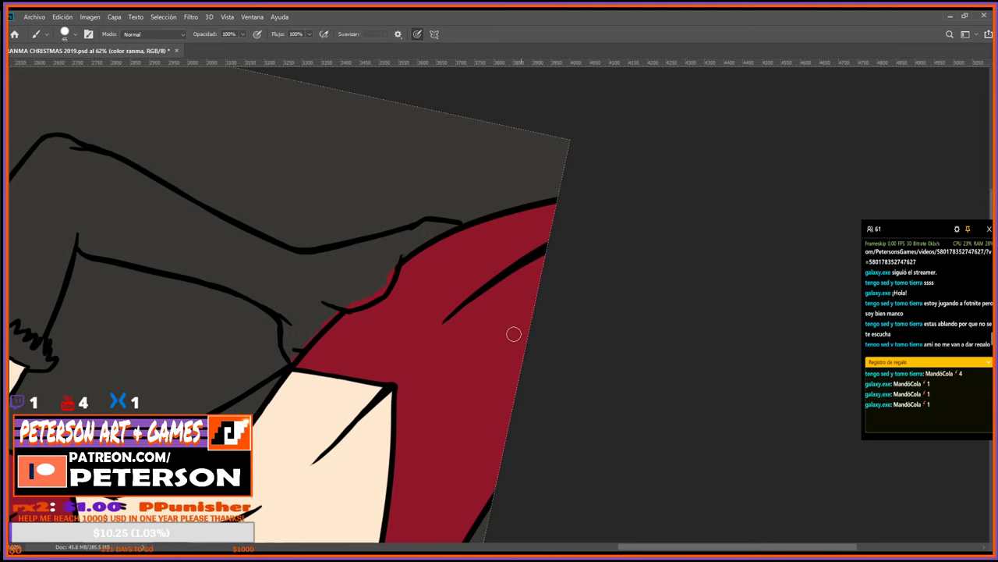
{"action": "key", "text": "Escape"}
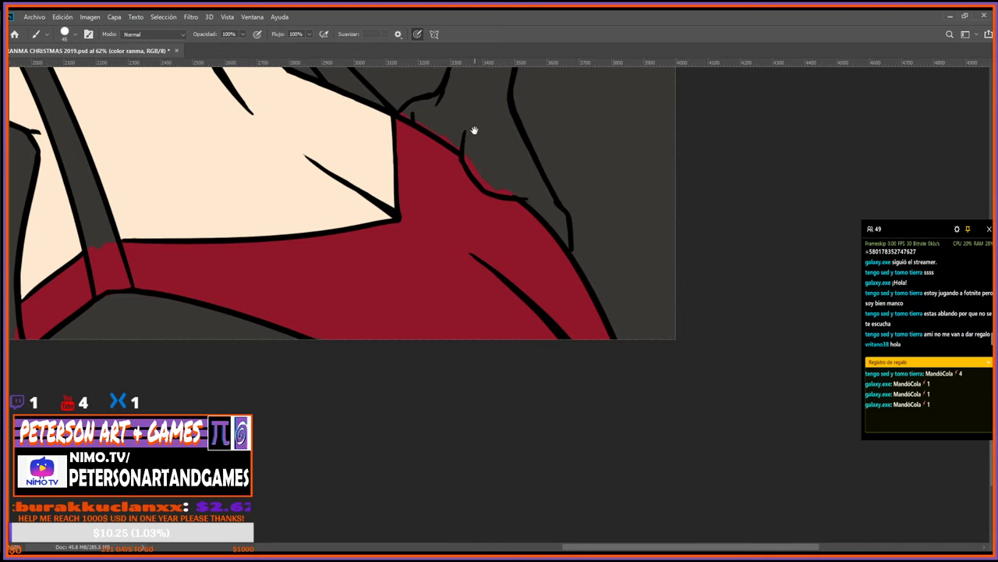
{"action": "left_click_drag", "start_coordinate": [474, 131], "coordinate": [411, 328]}
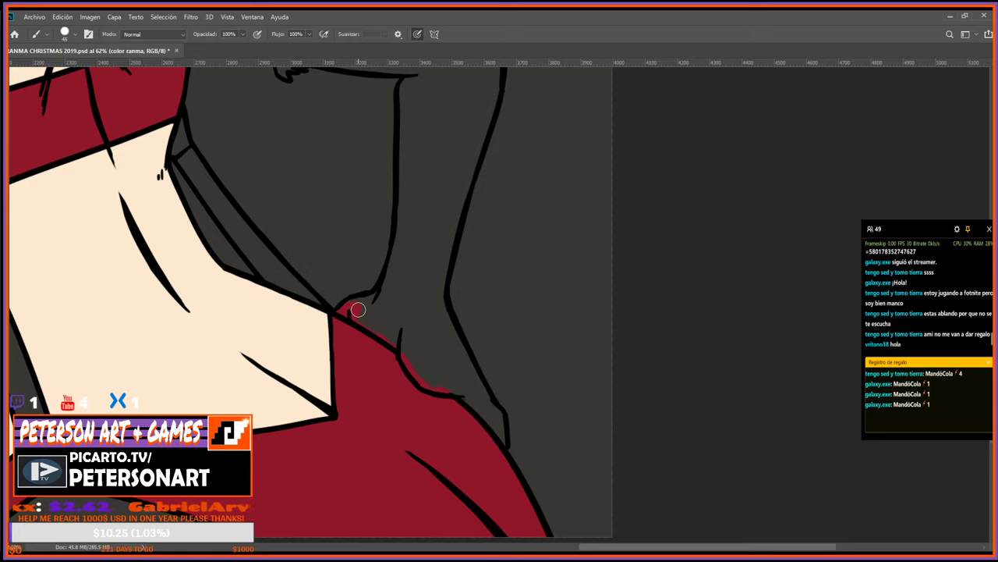
{"action": "mouse_move", "coordinate": [358, 309]}
{"action": "left_mouse_down"}
{"action": "mouse_move", "coordinate": [348, 315]}
{"action": "mouse_move", "coordinate": [374, 328]}
{"action": "mouse_move", "coordinate": [352, 305]}
{"action": "mouse_move", "coordinate": [361, 312]}
{"action": "mouse_move", "coordinate": [348, 306]}
{"action": "mouse_move", "coordinate": [379, 352]}
{"action": "mouse_move", "coordinate": [422, 290]}
{"action": "mouse_move", "coordinate": [468, 414]}
{"action": "mouse_move", "coordinate": [472, 383]}
{"action": "mouse_move", "coordinate": [495, 430]}
{"action": "mouse_move", "coordinate": [440, 319]}
{"action": "mouse_move", "coordinate": [460, 345]}
{"action": "mouse_move", "coordinate": [420, 237]}
{"action": "mouse_move", "coordinate": [432, 274]}
{"action": "mouse_move", "coordinate": [412, 414]}
{"action": "left_mouse_up"}
{"action": "mouse_move", "coordinate": [371, 454]}
{"action": "left_mouse_down"}
{"action": "mouse_move", "coordinate": [382, 402]}
{"action": "mouse_move", "coordinate": [408, 341]}
{"action": "mouse_move", "coordinate": [412, 398]}
{"action": "mouse_move", "coordinate": [407, 412]}
{"action": "mouse_move", "coordinate": [403, 390]}
{"action": "mouse_move", "coordinate": [383, 403]}
{"action": "mouse_move", "coordinate": [380, 389]}
{"action": "mouse_move", "coordinate": [411, 236]}
{"action": "left_mouse_up"}
Rotate the canvas and paint crimson along the outer edge of the far glove's forearm, from wrist towards elbow.
{"action": "key", "text": "r"}
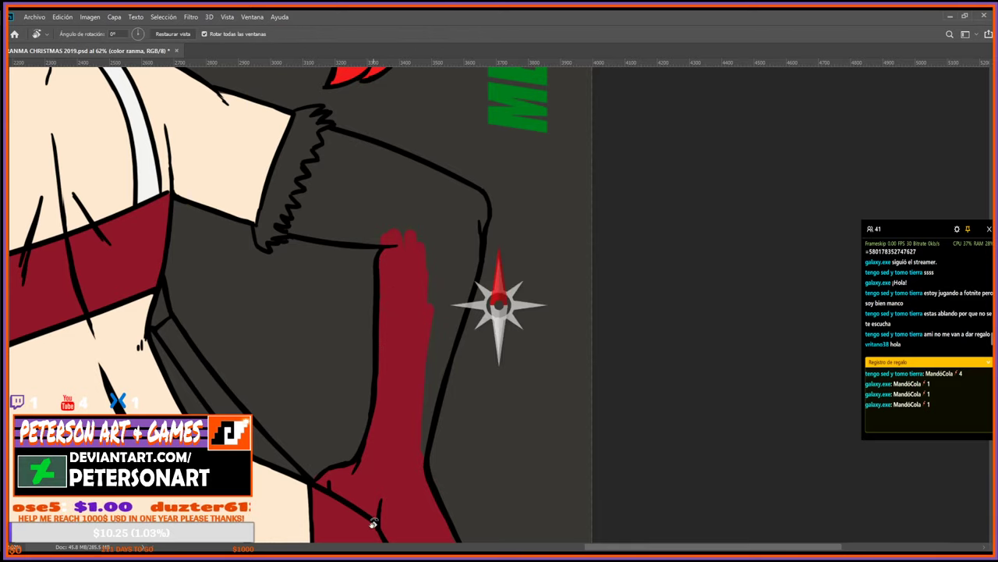
{"action": "mouse_move", "coordinate": [372, 526]}
{"action": "left_mouse_down"}
{"action": "mouse_move", "coordinate": [571, 183]}
{"action": "mouse_move", "coordinate": [564, 247]}
{"action": "left_mouse_up"}
{"action": "left_click_drag", "start_coordinate": [695, 191], "coordinate": [671, 383]}
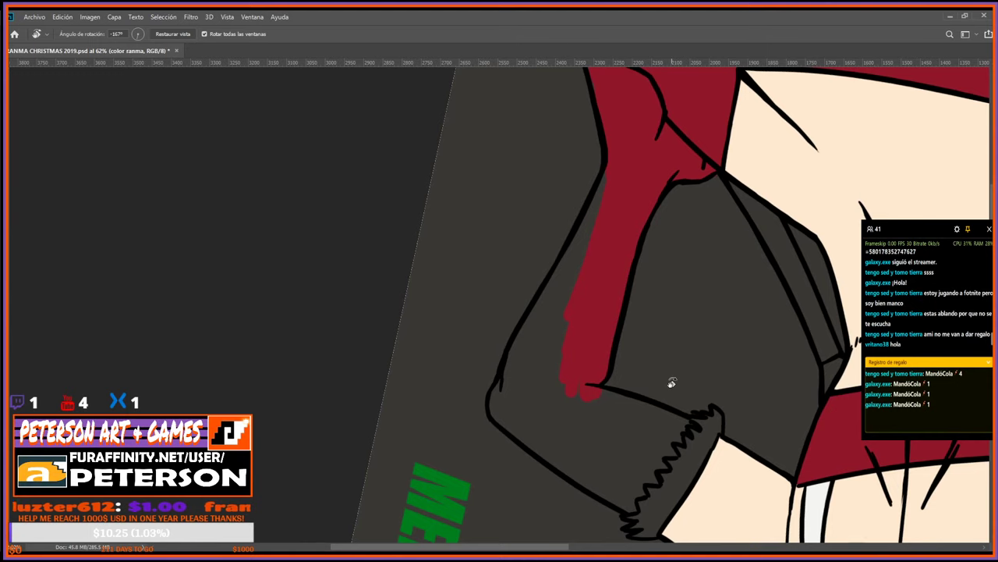
{"action": "key", "text": "b"}
{"action": "mouse_move", "coordinate": [612, 173]}
{"action": "left_mouse_down"}
{"action": "mouse_move", "coordinate": [573, 273]}
{"action": "mouse_move", "coordinate": [541, 322]}
{"action": "mouse_move", "coordinate": [541, 303]}
{"action": "mouse_move", "coordinate": [513, 361]}
{"action": "mouse_move", "coordinate": [512, 401]}
{"action": "left_mouse_up"}
Paint the far glove's elbow and upper section crimson down to the jagged edge of the fur cuff.
{"action": "key", "text": "r"}
{"action": "left_click_drag", "start_coordinate": [664, 357], "coordinate": [568, 322]}
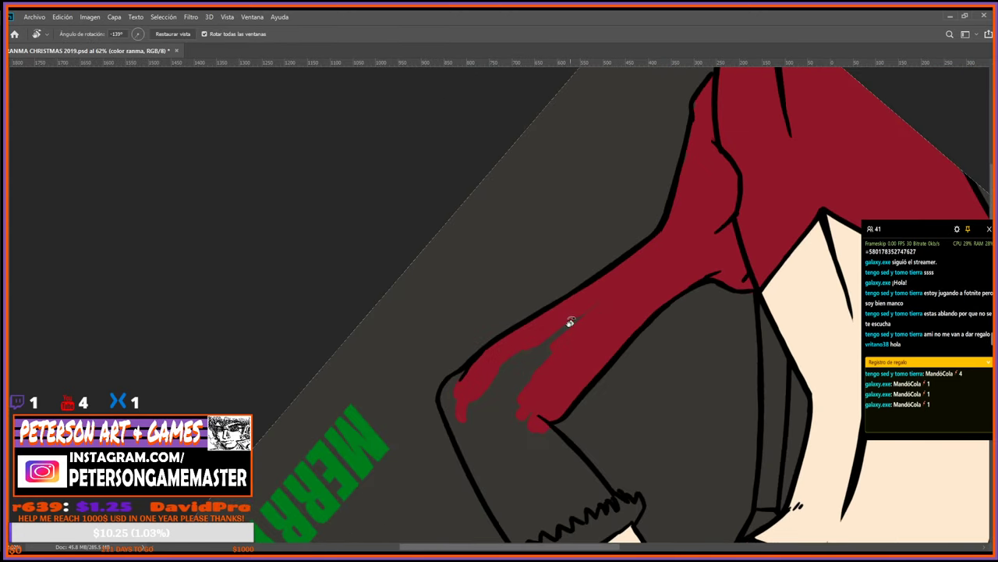
{"action": "key", "text": "b"}
{"action": "mouse_move", "coordinate": [468, 373]}
{"action": "left_mouse_down"}
{"action": "mouse_move", "coordinate": [447, 389]}
{"action": "mouse_move", "coordinate": [452, 404]}
{"action": "mouse_move", "coordinate": [462, 380]}
{"action": "mouse_move", "coordinate": [450, 387]}
{"action": "mouse_move", "coordinate": [460, 426]}
{"action": "mouse_move", "coordinate": [472, 429]}
{"action": "mouse_move", "coordinate": [503, 406]}
{"action": "left_mouse_up"}
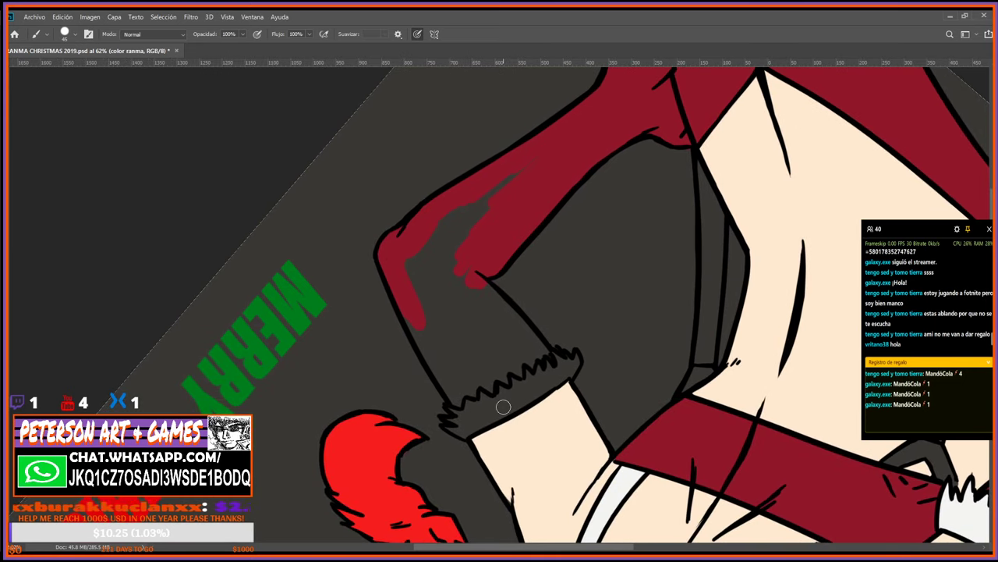
{"action": "mouse_move", "coordinate": [403, 308]}
{"action": "left_mouse_down"}
{"action": "mouse_move", "coordinate": [456, 401]}
{"action": "mouse_move", "coordinate": [445, 373]}
{"action": "mouse_move", "coordinate": [463, 391]}
{"action": "mouse_move", "coordinate": [464, 379]}
{"action": "mouse_move", "coordinate": [473, 393]}
{"action": "mouse_move", "coordinate": [467, 385]}
{"action": "mouse_move", "coordinate": [491, 374]}
{"action": "mouse_move", "coordinate": [480, 383]}
{"action": "mouse_move", "coordinate": [490, 387]}
{"action": "mouse_move", "coordinate": [483, 337]}
{"action": "mouse_move", "coordinate": [493, 376]}
{"action": "mouse_move", "coordinate": [515, 368]}
{"action": "mouse_move", "coordinate": [489, 347]}
{"action": "mouse_move", "coordinate": [506, 376]}
{"action": "mouse_move", "coordinate": [488, 351]}
{"action": "mouse_move", "coordinate": [493, 366]}
{"action": "mouse_move", "coordinate": [467, 291]}
{"action": "mouse_move", "coordinate": [507, 362]}
{"action": "mouse_move", "coordinate": [483, 371]}
{"action": "mouse_move", "coordinate": [478, 320]}
{"action": "mouse_move", "coordinate": [492, 330]}
{"action": "mouse_move", "coordinate": [474, 366]}
{"action": "mouse_move", "coordinate": [492, 318]}
{"action": "mouse_move", "coordinate": [503, 367]}
{"action": "mouse_move", "coordinate": [516, 372]}
{"action": "mouse_move", "coordinate": [499, 323]}
{"action": "mouse_move", "coordinate": [523, 372]}
{"action": "mouse_move", "coordinate": [511, 332]}
{"action": "mouse_move", "coordinate": [531, 361]}
{"action": "mouse_move", "coordinate": [505, 330]}
{"action": "mouse_move", "coordinate": [540, 353]}
{"action": "mouse_move", "coordinate": [523, 326]}
{"action": "mouse_move", "coordinate": [542, 352]}
{"action": "mouse_move", "coordinate": [474, 280]}
{"action": "left_mouse_up"}
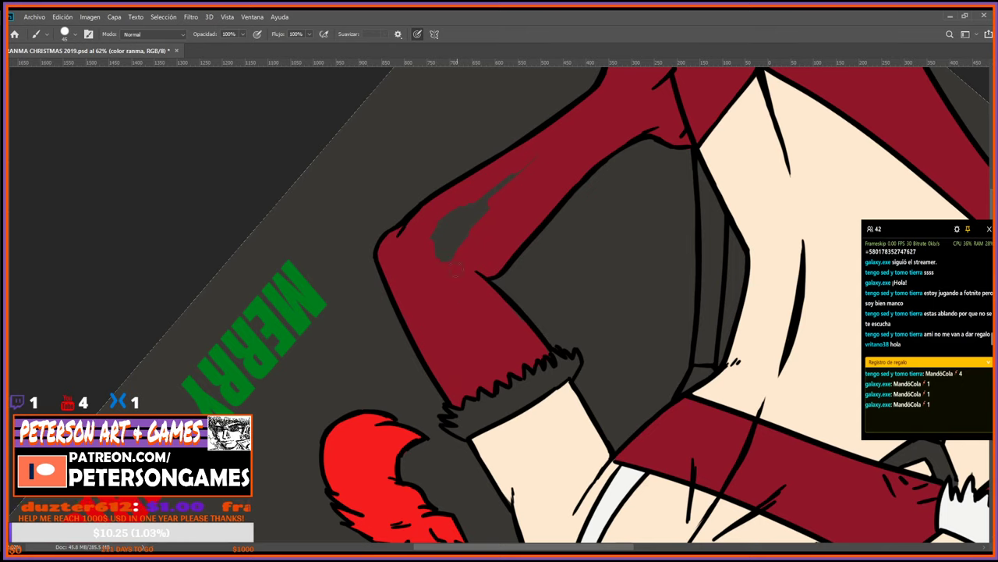
Fill the remaining bare patch in the far glove's forearm with crimson and reset the canvas rotation.
{"action": "key", "text": "r"}
{"action": "left_click_drag", "start_coordinate": [429, 401], "coordinate": [491, 423]}
{"action": "mouse_move", "coordinate": [420, 278]}
{"action": "left_mouse_down"}
{"action": "mouse_move", "coordinate": [416, 261]}
{"action": "mouse_move", "coordinate": [466, 146]}
{"action": "left_mouse_up"}
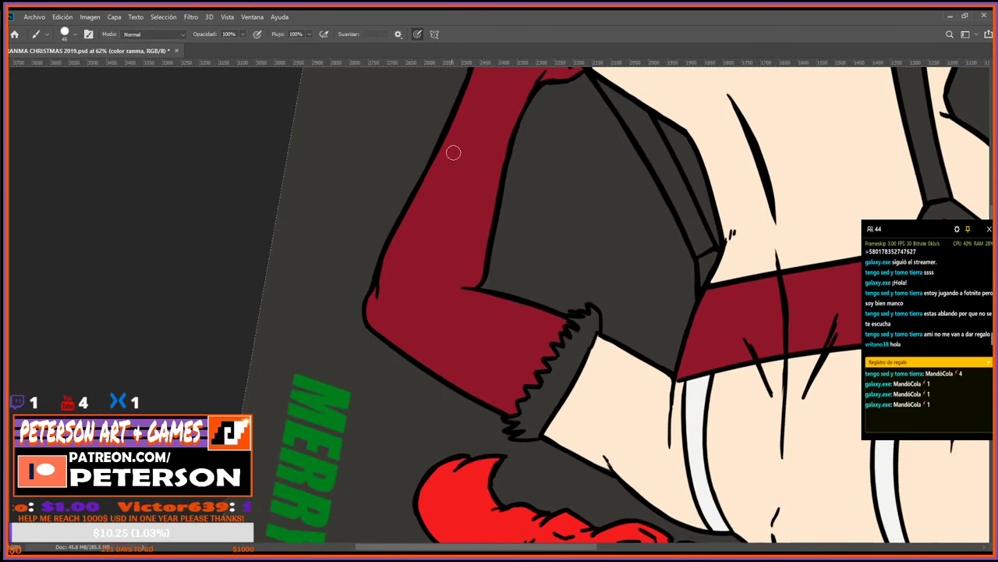
{"action": "key", "text": "Escape"}
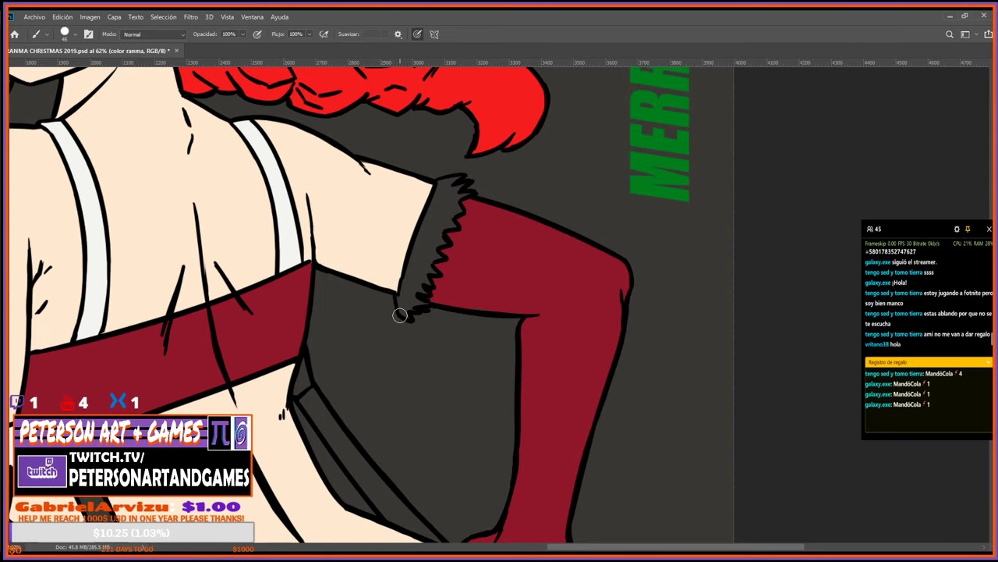
Sample the far strap's off-white and paint the lower end of the far glove's fur cuff, reducing the brush size to 20.
{"action": "key", "text": "r"}
{"action": "left_click_drag", "start_coordinate": [553, 286], "coordinate": [494, 250]}
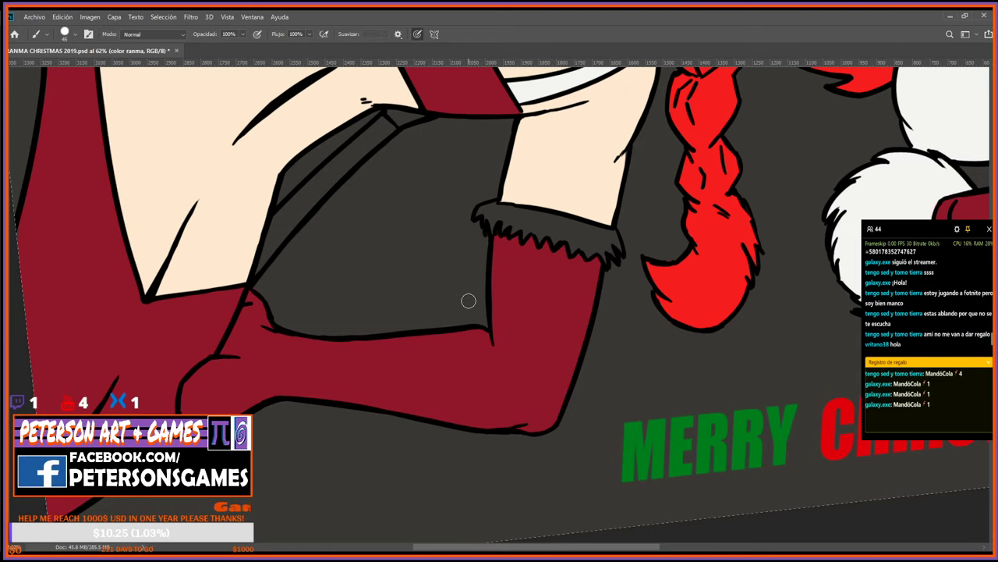
{"action": "key", "text": "Escape"}
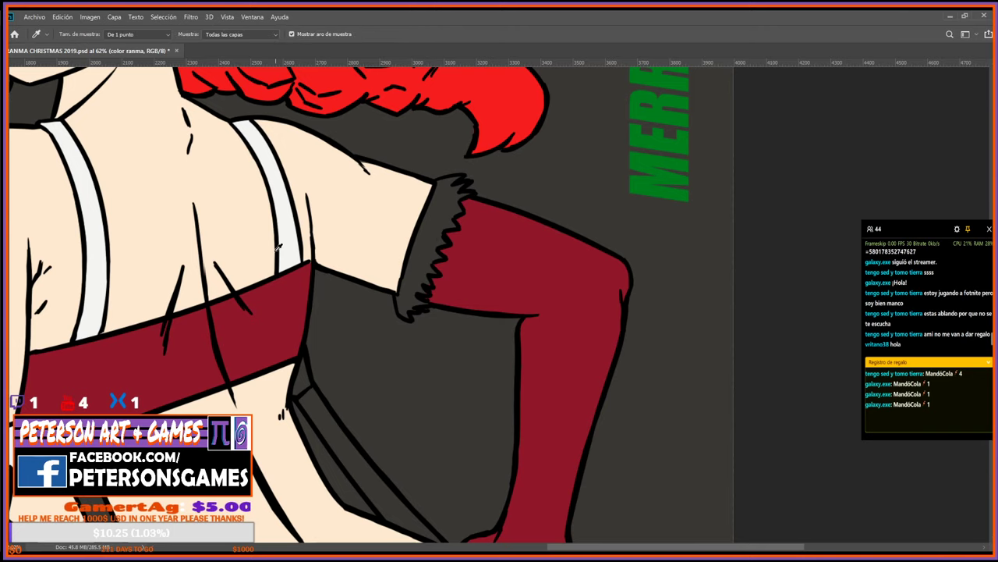
{"action": "left_click", "coordinate": [285, 243], "text": "alt"}
{"action": "mouse_move", "coordinate": [404, 303]}
{"action": "left_mouse_down"}
{"action": "mouse_move", "coordinate": [407, 313]}
{"action": "mouse_move", "coordinate": [418, 238]}
{"action": "mouse_move", "coordinate": [419, 298]}
{"action": "left_mouse_up"}
{"action": "key", "text": "bracketleft"}
{"action": "key", "text": "bracketleft"}
{"action": "key", "text": "bracketleft"}
{"action": "key", "text": "bracketleft"}
{"action": "key", "text": "bracketleft"}
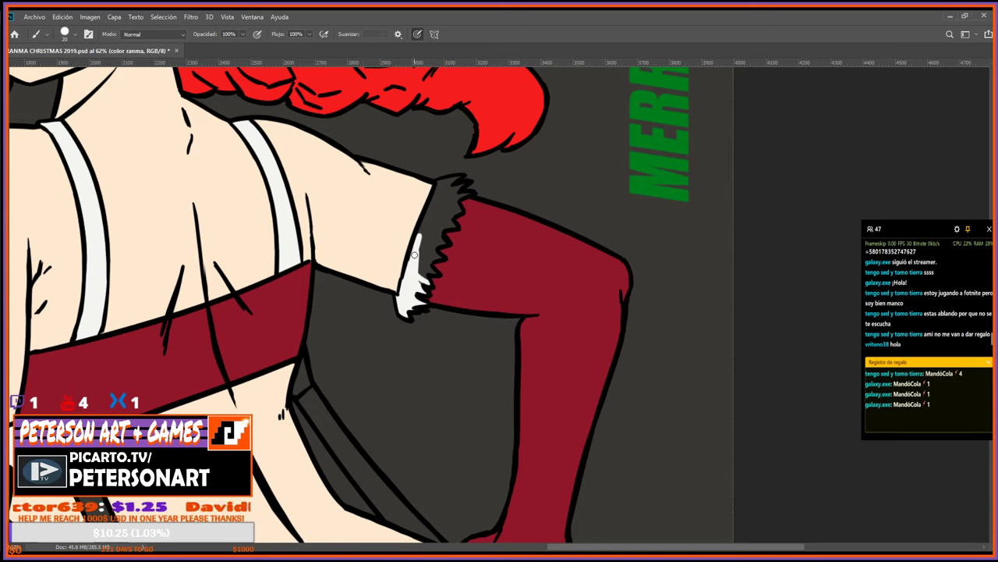
Raise the brush size to 35 and cover the rest of the far fur cuff with off-white, including its upper tufts.
{"action": "key", "text": "bracketright"}
{"action": "key", "text": "bracketright"}
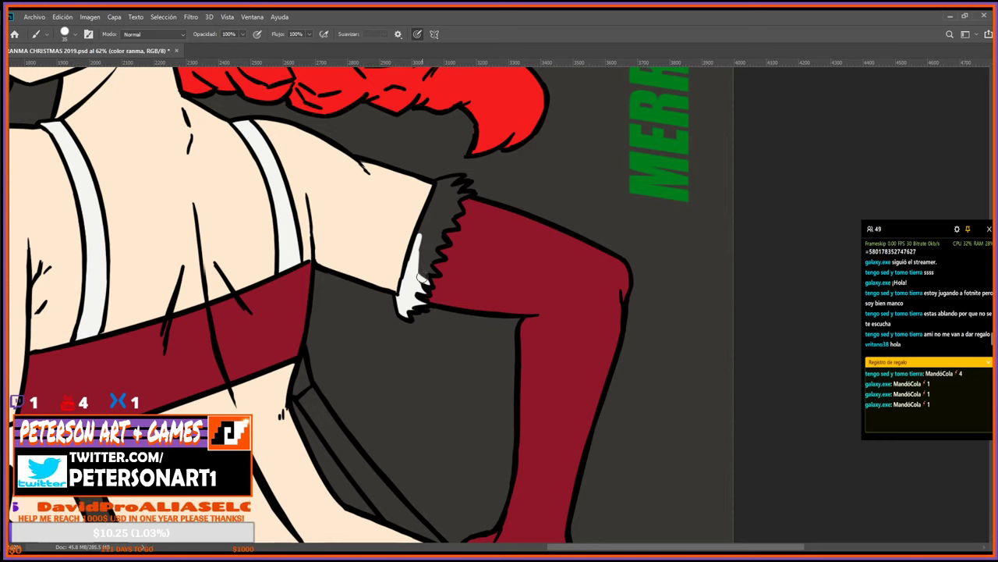
{"action": "mouse_move", "coordinate": [421, 279]}
{"action": "left_mouse_down"}
{"action": "mouse_move", "coordinate": [426, 236]}
{"action": "mouse_move", "coordinate": [430, 281]}
{"action": "mouse_move", "coordinate": [431, 254]}
{"action": "mouse_move", "coordinate": [438, 256]}
{"action": "mouse_move", "coordinate": [428, 262]}
{"action": "mouse_move", "coordinate": [438, 191]}
{"action": "mouse_move", "coordinate": [436, 256]}
{"action": "left_mouse_up"}
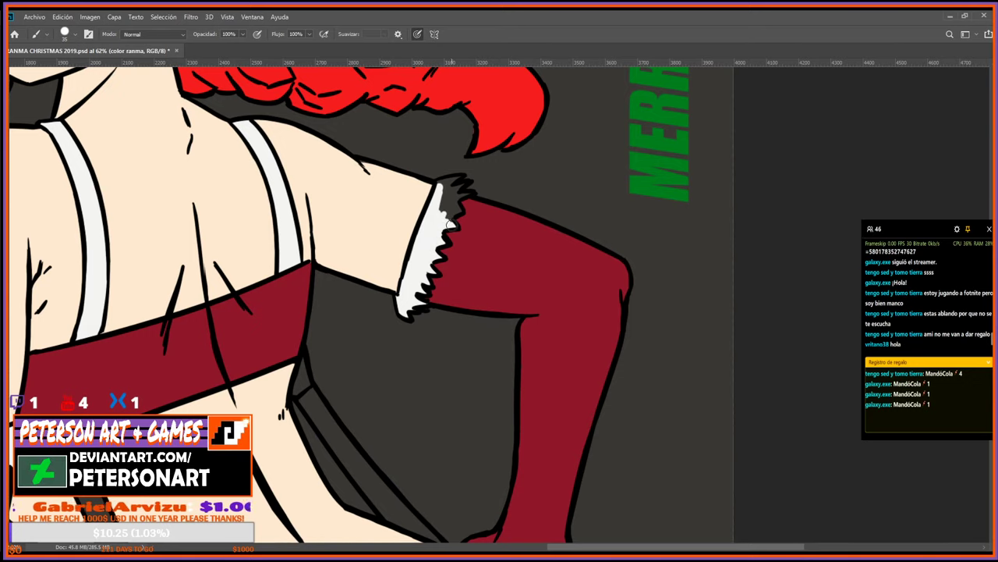
{"action": "left_click_drag", "start_coordinate": [489, 104], "coordinate": [439, 217]}
{"action": "key", "text": "r"}
{"action": "mouse_move", "coordinate": [431, 386]}
{"action": "left_mouse_down"}
{"action": "mouse_move", "coordinate": [468, 406]}
{"action": "mouse_move", "coordinate": [499, 466]}
{"action": "left_mouse_up"}
{"action": "left_click_drag", "start_coordinate": [426, 368], "coordinate": [485, 416]}
{"action": "key", "text": "b"}
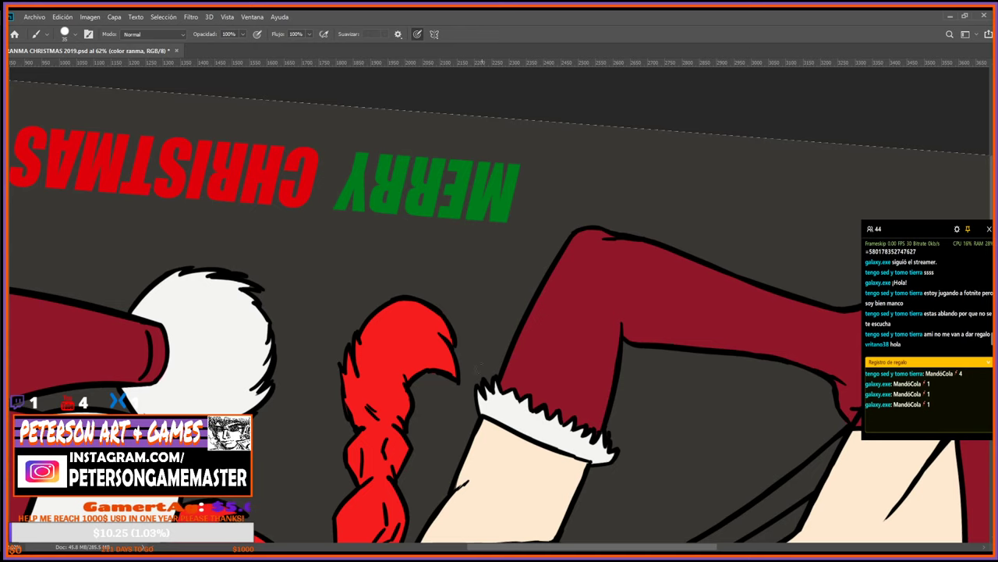
{"action": "key", "text": "Escape"}
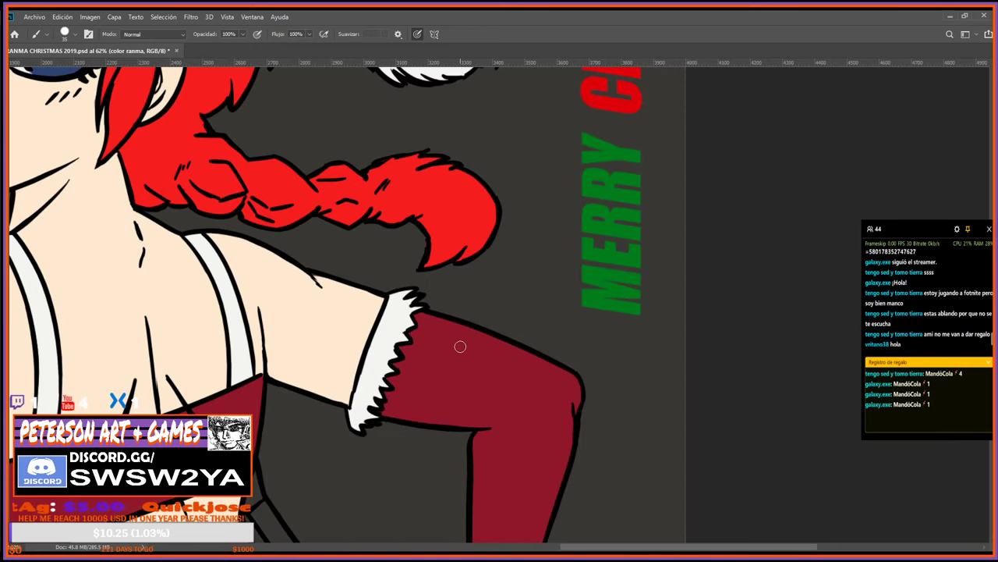
{"action": "key", "text": "e"}
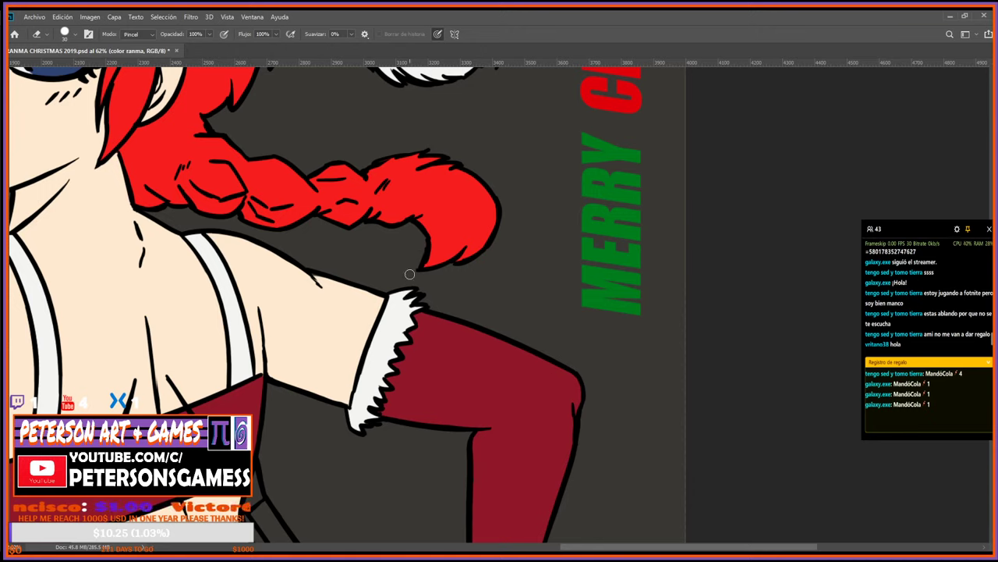
{"action": "key", "text": "b"}
{"action": "key", "text": "e"}
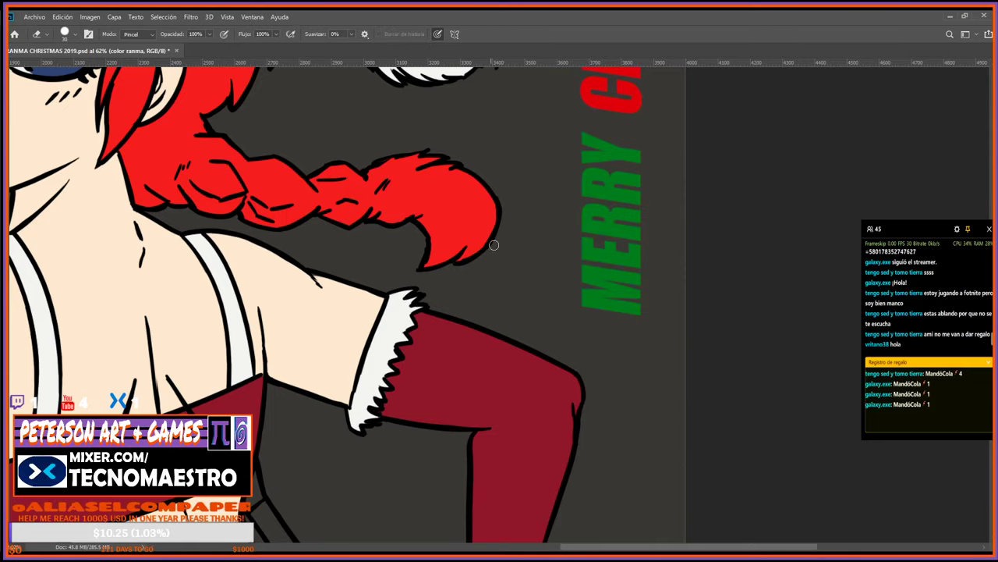
Fill the bare sliver between the crimson trousers and the canvas edge with the skin tone.
{"action": "left_click_drag", "start_coordinate": [471, 186], "coordinate": [578, 276]}
{"action": "key", "text": "i"}
{"action": "key", "text": "r"}
{"action": "left_click_drag", "start_coordinate": [422, 320], "coordinate": [519, 356]}
{"action": "key", "text": "e"}
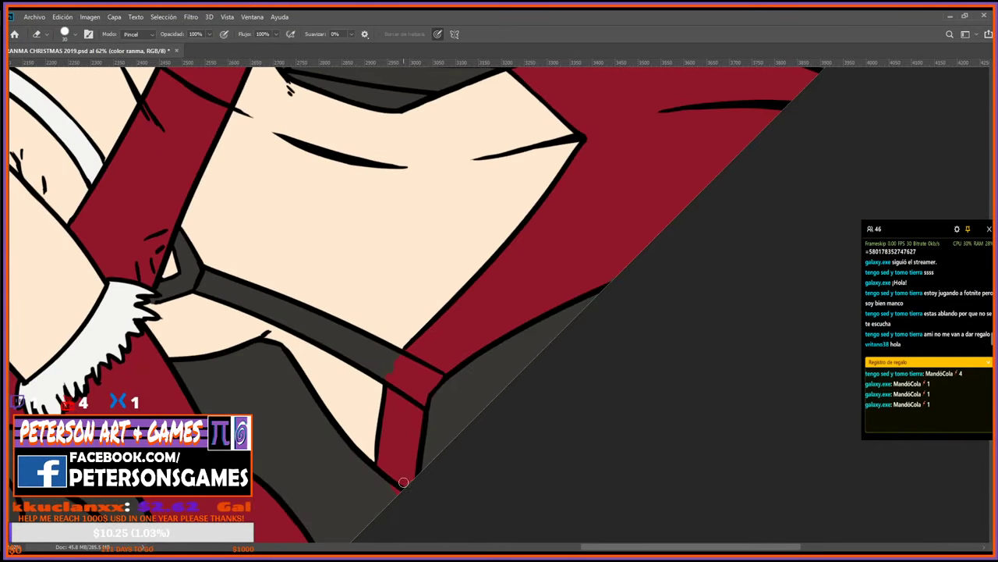
{"action": "key", "text": "b"}
{"action": "mouse_move", "coordinate": [426, 470]}
{"action": "left_mouse_down"}
{"action": "mouse_move", "coordinate": [445, 403]}
{"action": "mouse_move", "coordinate": [439, 456]}
{"action": "mouse_move", "coordinate": [438, 399]}
{"action": "mouse_move", "coordinate": [435, 459]}
{"action": "mouse_move", "coordinate": [461, 403]}
{"action": "mouse_move", "coordinate": [502, 357]}
{"action": "mouse_move", "coordinate": [445, 391]}
{"action": "mouse_move", "coordinate": [492, 353]}
{"action": "mouse_move", "coordinate": [435, 397]}
{"action": "mouse_move", "coordinate": [600, 296]}
{"action": "mouse_move", "coordinate": [458, 401]}
{"action": "mouse_move", "coordinate": [504, 356]}
{"action": "mouse_move", "coordinate": [529, 353]}
{"action": "mouse_move", "coordinate": [503, 380]}
{"action": "mouse_move", "coordinate": [593, 304]}
{"action": "left_mouse_up"}
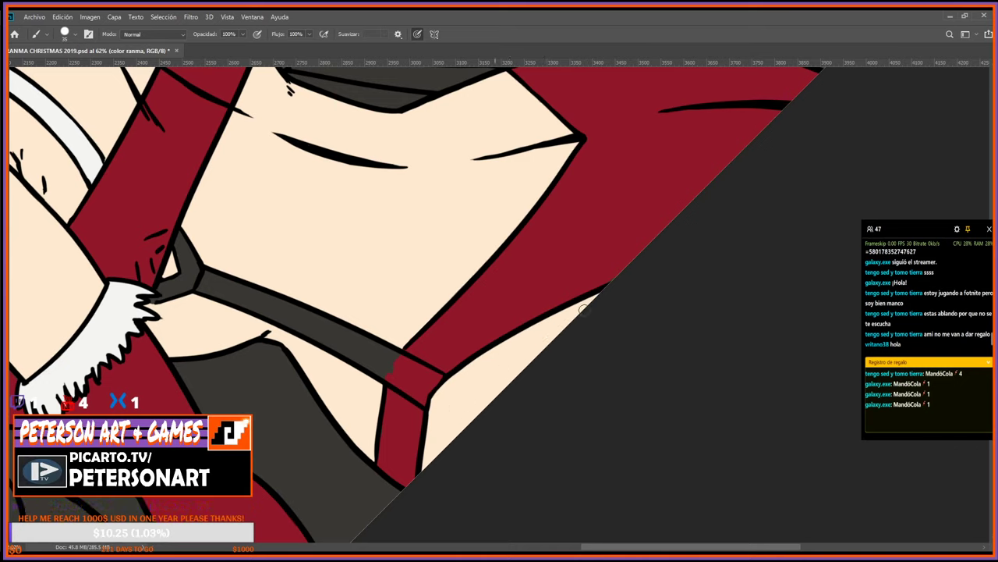
Paint the near strap below the top off-white from its buckle down to the trousers, resampling the strap's white to cover stray streaks.
{"action": "key", "text": "r"}
{"action": "mouse_move", "coordinate": [614, 252]}
{"action": "left_mouse_down"}
{"action": "mouse_move", "coordinate": [520, 297]}
{"action": "mouse_move", "coordinate": [517, 338]}
{"action": "mouse_move", "coordinate": [496, 284]}
{"action": "left_mouse_up"}
{"action": "key", "text": "b"}
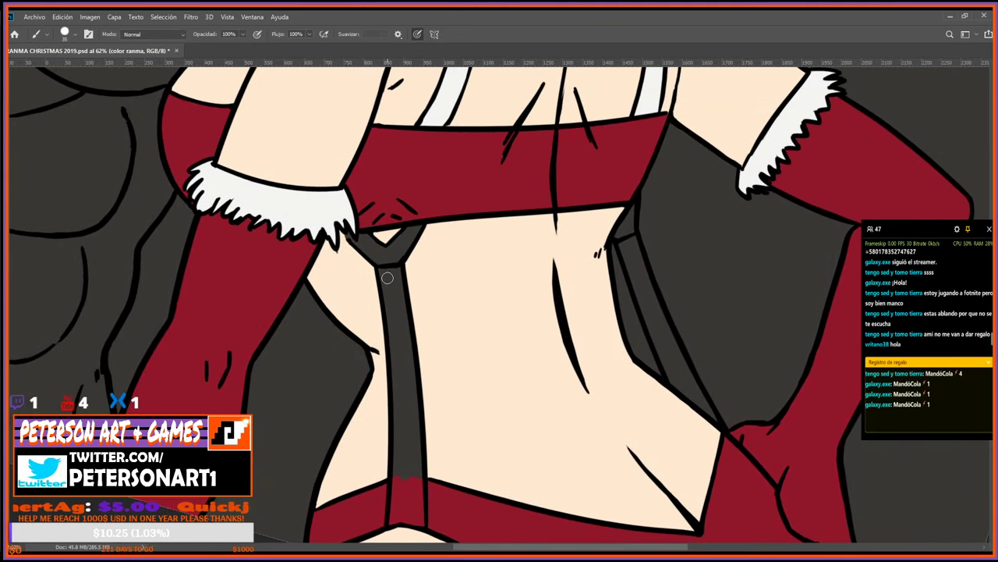
{"action": "mouse_move", "coordinate": [382, 266]}
{"action": "left_mouse_down"}
{"action": "mouse_move", "coordinate": [395, 413]}
{"action": "mouse_move", "coordinate": [390, 520]}
{"action": "mouse_move", "coordinate": [406, 522]}
{"action": "mouse_move", "coordinate": [422, 521]}
{"action": "mouse_move", "coordinate": [415, 462]}
{"action": "mouse_move", "coordinate": [399, 482]}
{"action": "mouse_move", "coordinate": [409, 511]}
{"action": "mouse_move", "coordinate": [417, 443]}
{"action": "mouse_move", "coordinate": [405, 375]}
{"action": "mouse_move", "coordinate": [399, 379]}
{"action": "mouse_move", "coordinate": [393, 273]}
{"action": "mouse_move", "coordinate": [414, 398]}
{"action": "left_mouse_up"}
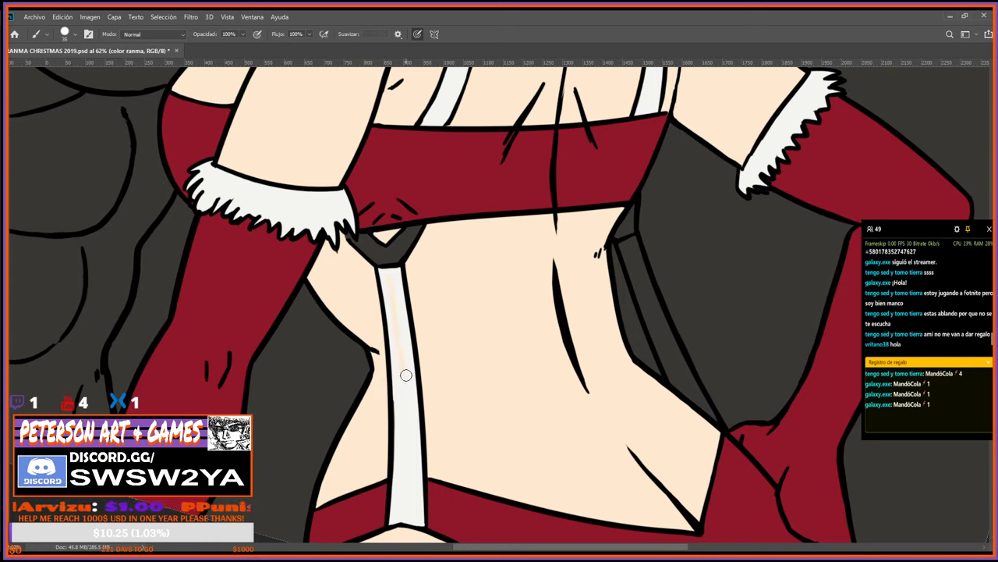
{"action": "key", "text": "alt"}
{"action": "left_click", "coordinate": [403, 436], "text": "alt"}
{"action": "mouse_move", "coordinate": [390, 288]}
{"action": "left_mouse_down"}
{"action": "mouse_move", "coordinate": [411, 423]}
{"action": "mouse_move", "coordinate": [416, 415]}
{"action": "left_mouse_up"}
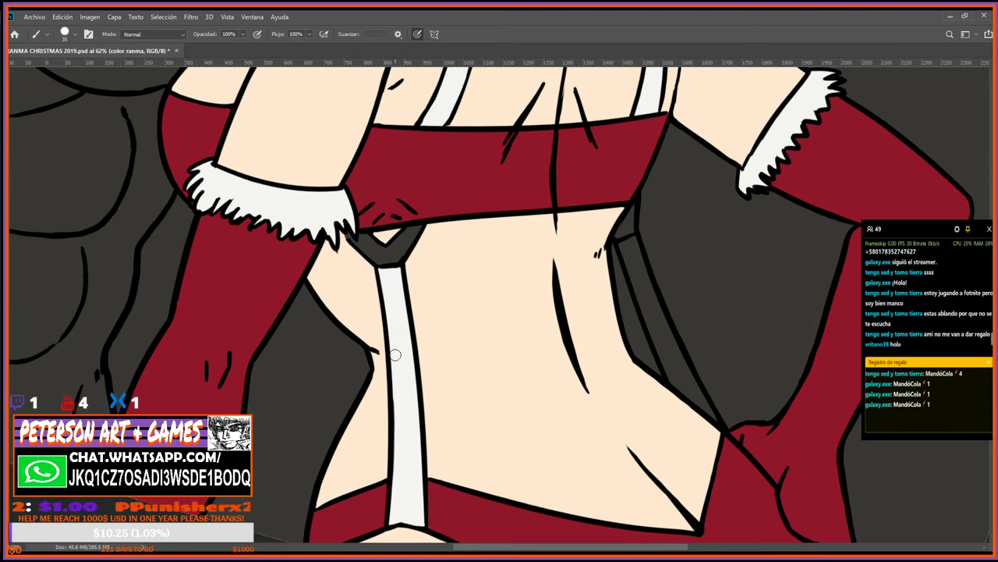
Fill the far strap below the top with the same off-white, from its buckle down to the glove.
{"action": "mouse_move", "coordinate": [623, 247]}
{"action": "left_mouse_down"}
{"action": "mouse_move", "coordinate": [668, 379]}
{"action": "mouse_move", "coordinate": [666, 361]}
{"action": "mouse_move", "coordinate": [714, 419]}
{"action": "left_mouse_up"}
{"action": "mouse_move", "coordinate": [679, 351]}
{"action": "left_mouse_down"}
{"action": "mouse_move", "coordinate": [698, 398]}
{"action": "mouse_move", "coordinate": [670, 358]}
{"action": "left_mouse_up"}
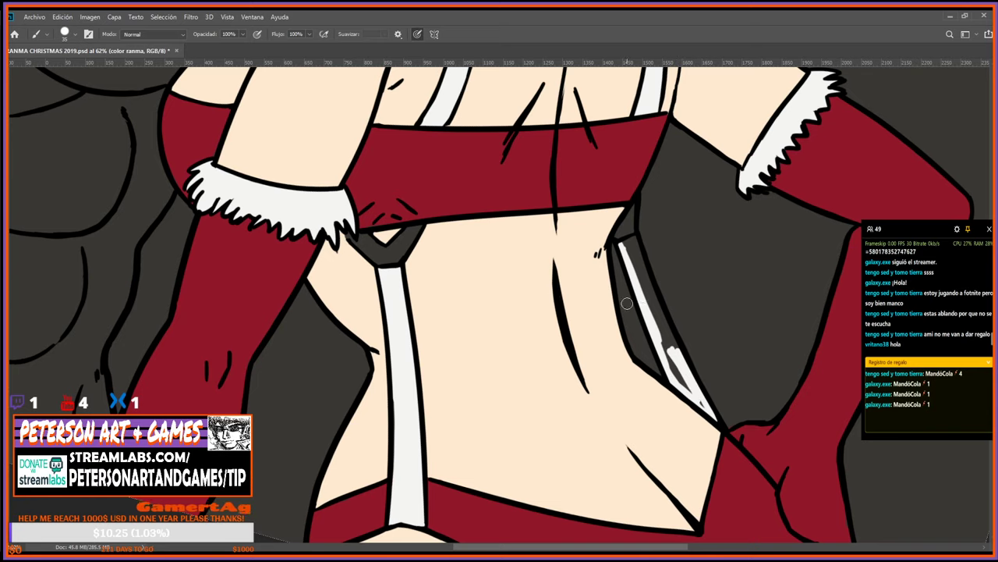
{"action": "left_click_drag", "start_coordinate": [694, 273], "coordinate": [597, 342]}
{"action": "mouse_move", "coordinate": [585, 439]}
{"action": "left_mouse_down"}
{"action": "mouse_move", "coordinate": [568, 413]}
{"action": "mouse_move", "coordinate": [610, 476]}
{"action": "mouse_move", "coordinate": [558, 374]}
{"action": "mouse_move", "coordinate": [571, 422]}
{"action": "mouse_move", "coordinate": [570, 399]}
{"action": "mouse_move", "coordinate": [599, 459]}
{"action": "mouse_move", "coordinate": [526, 310]}
{"action": "mouse_move", "coordinate": [542, 332]}
{"action": "left_mouse_up"}
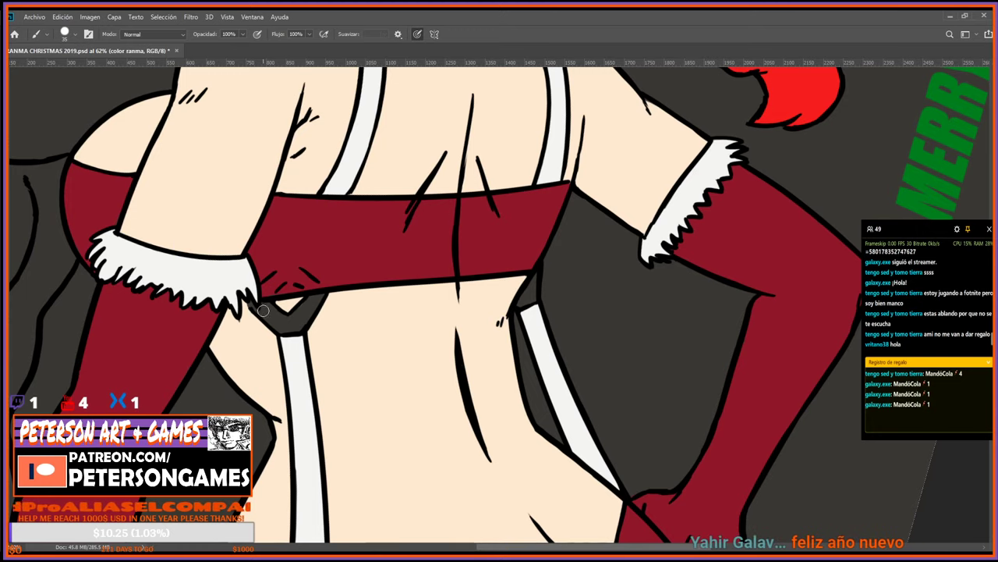
Paint both strap buckles at the lower edge of the top golden yellow.
{"action": "left_click_drag", "start_coordinate": [273, 322], "coordinate": [259, 314]}
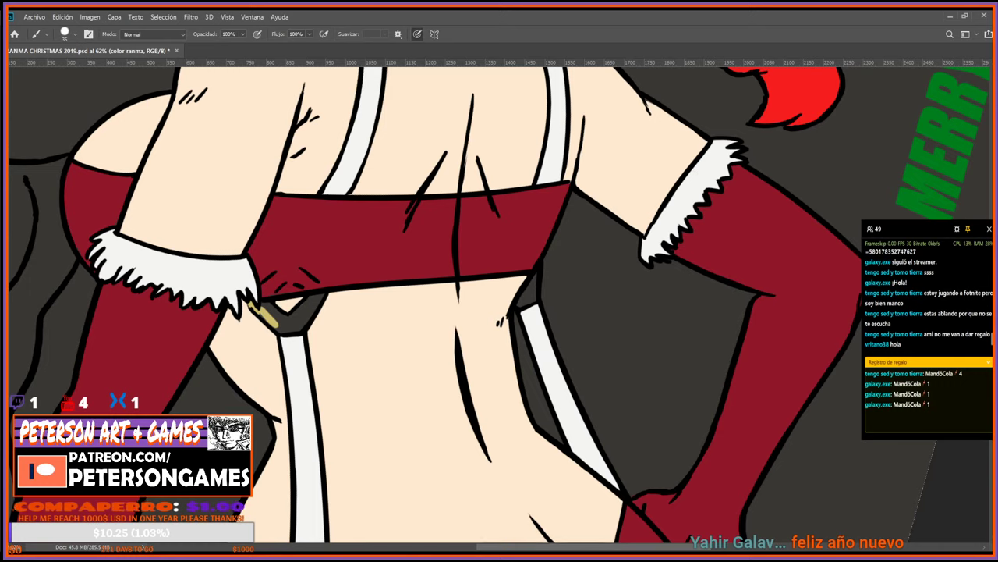
{"action": "mouse_move", "coordinate": [254, 308]}
{"action": "left_mouse_down"}
{"action": "mouse_move", "coordinate": [297, 331]}
{"action": "mouse_move", "coordinate": [264, 305]}
{"action": "mouse_move", "coordinate": [292, 328]}
{"action": "mouse_move", "coordinate": [304, 302]}
{"action": "mouse_move", "coordinate": [307, 313]}
{"action": "mouse_move", "coordinate": [320, 297]}
{"action": "mouse_move", "coordinate": [312, 311]}
{"action": "left_mouse_up"}
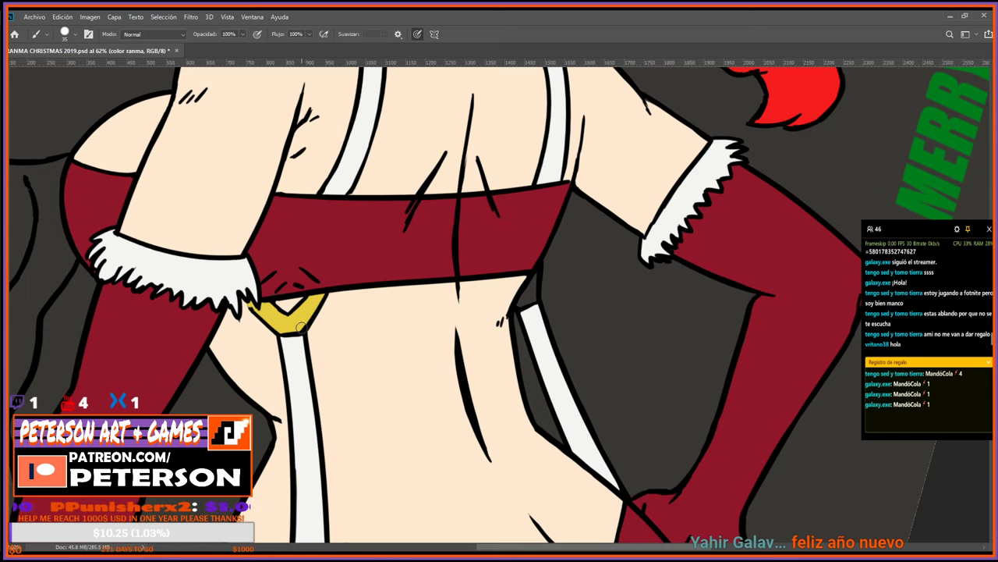
{"action": "left_click_drag", "start_coordinate": [521, 301], "coordinate": [532, 295]}
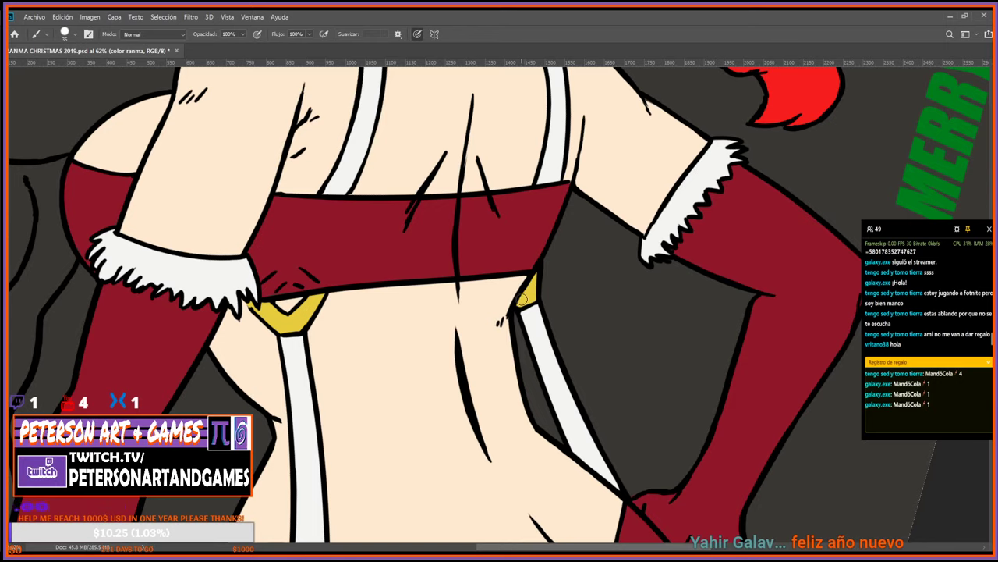
Examine the coloured figure up close and as a whole, checking the face, hair, hat and clothing.
{"action": "left_click_drag", "start_coordinate": [574, 98], "coordinate": [546, 363]}
{"action": "left_click_drag", "start_coordinate": [588, 244], "coordinate": [587, 371]}
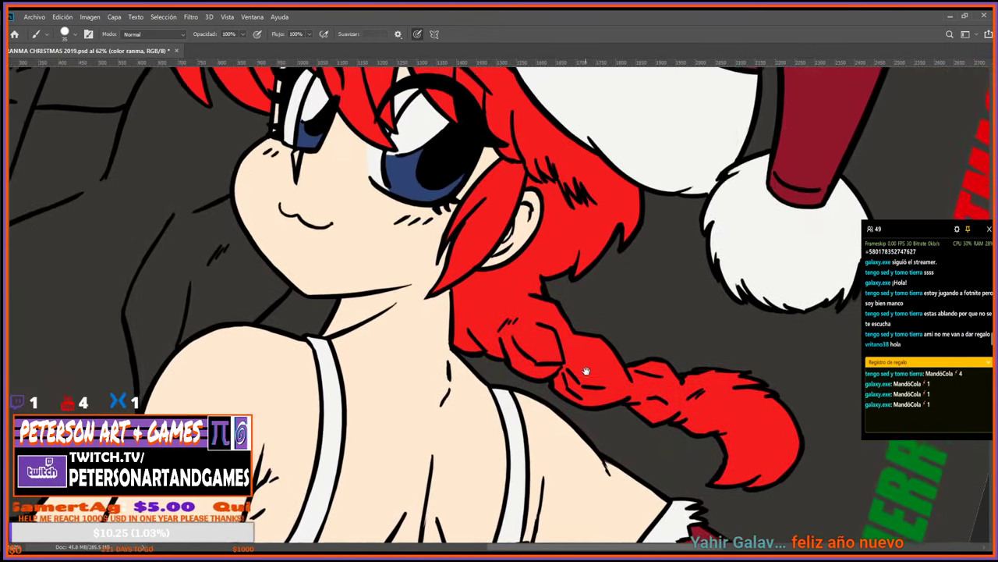
{"action": "key", "text": "Escape"}
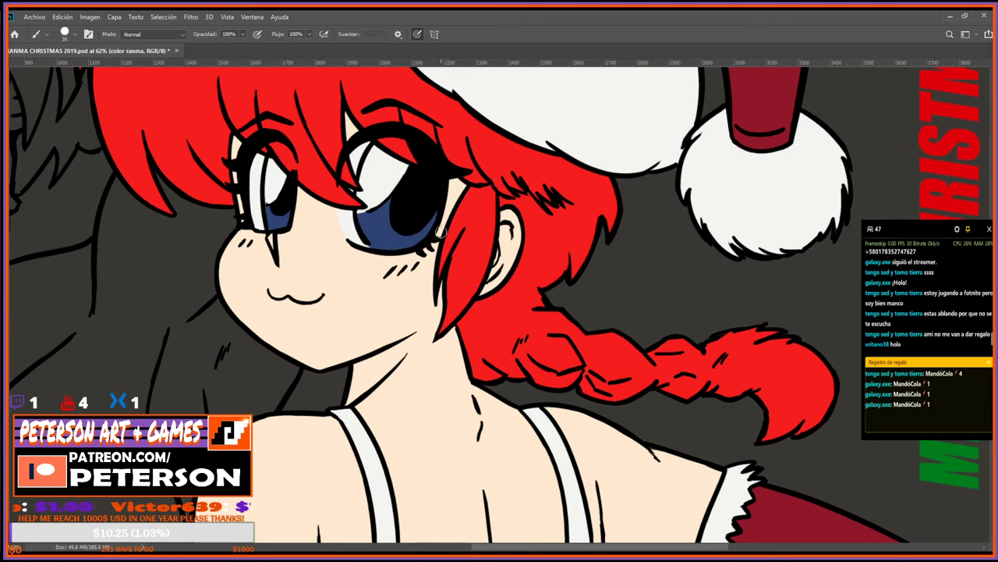
{"action": "left_click_drag", "start_coordinate": [474, 170], "coordinate": [475, 194]}
{"action": "key", "text": "r"}
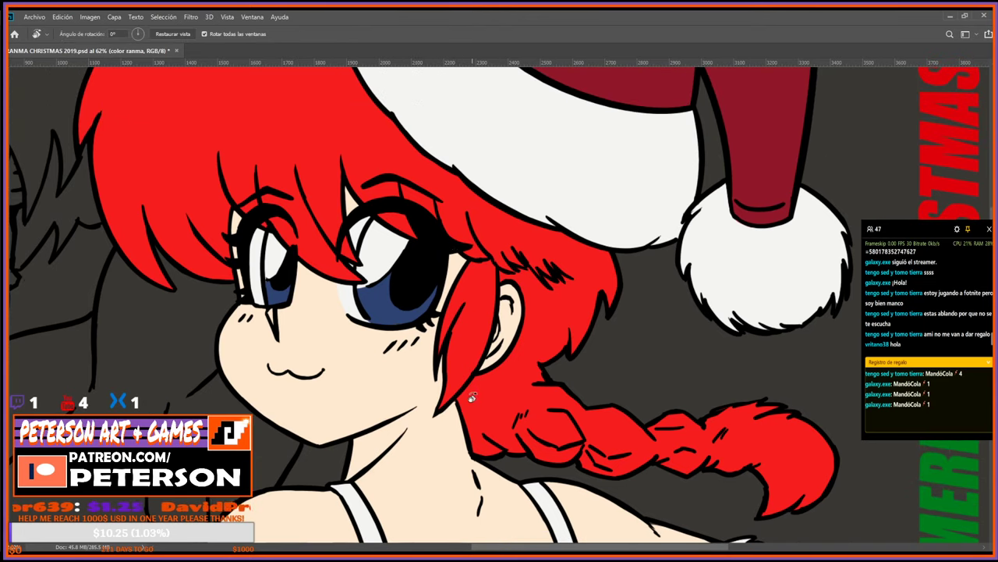
{"action": "left_click_drag", "start_coordinate": [456, 265], "coordinate": [552, 422]}
{"action": "left_click_drag", "start_coordinate": [617, 330], "coordinate": [663, 94]}
{"action": "left_click_drag", "start_coordinate": [521, 306], "coordinate": [639, 230]}
{"action": "left_click_drag", "start_coordinate": [573, 270], "coordinate": [433, 220]}
{"action": "key", "text": "Escape"}
{"action": "scroll", "coordinate": [414, 214], "scroll_direction": "down", "scroll_amount": 6}
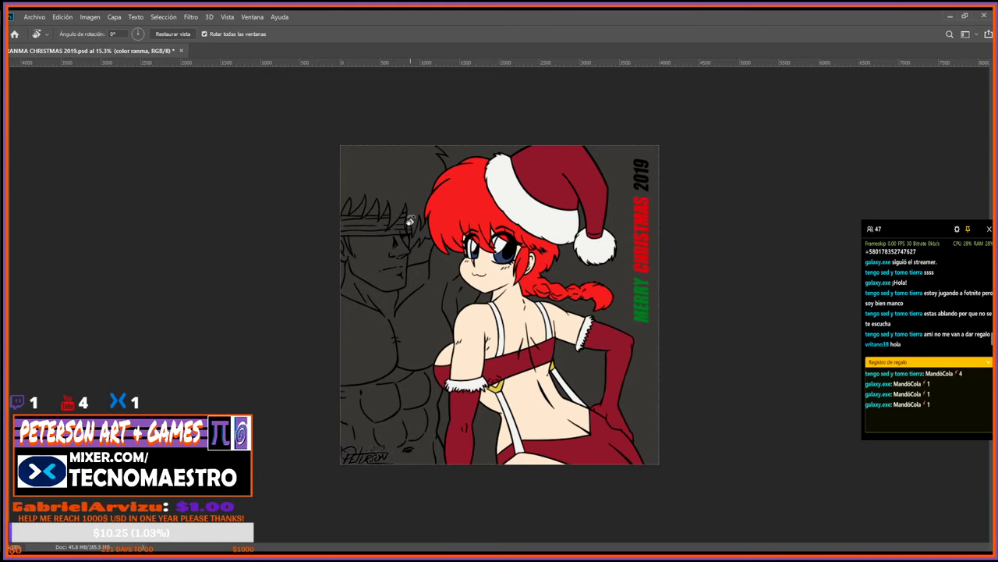
{"action": "scroll", "coordinate": [623, 198], "scroll_direction": "up", "scroll_amount": 12}
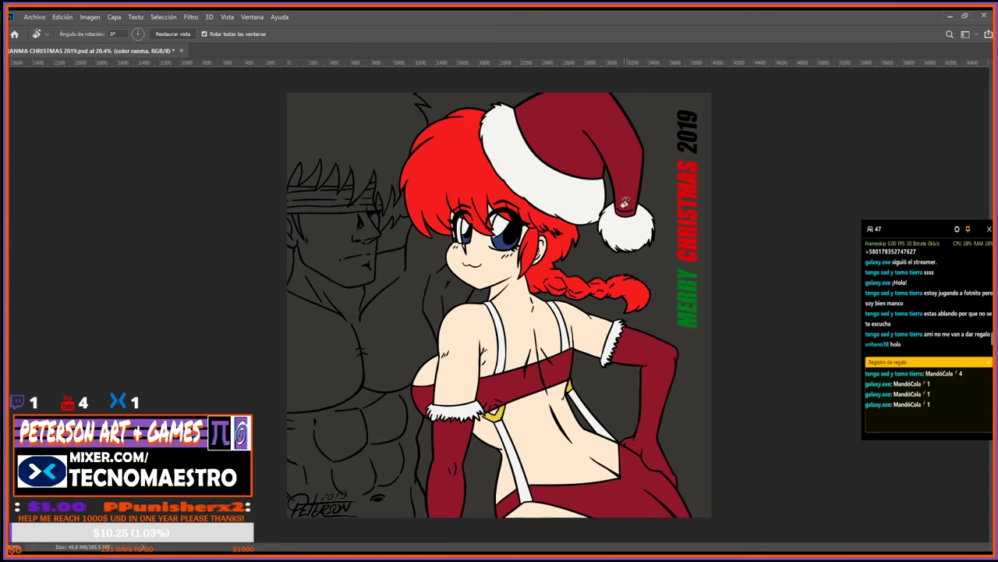
{"action": "scroll", "coordinate": [627, 204], "scroll_direction": "down", "scroll_amount": 5}
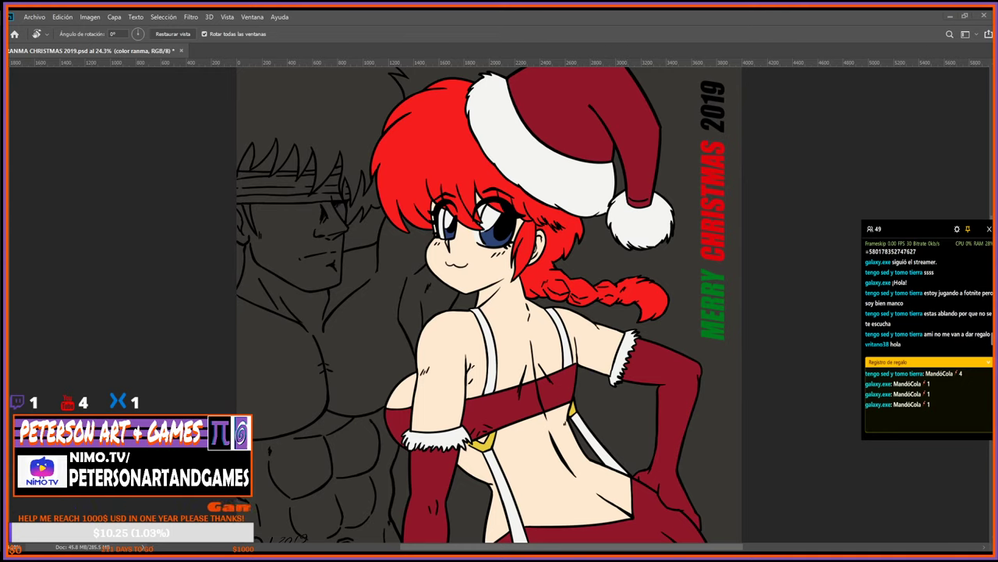
{"action": "scroll", "coordinate": [546, 288], "scroll_direction": "up", "scroll_amount": 5}
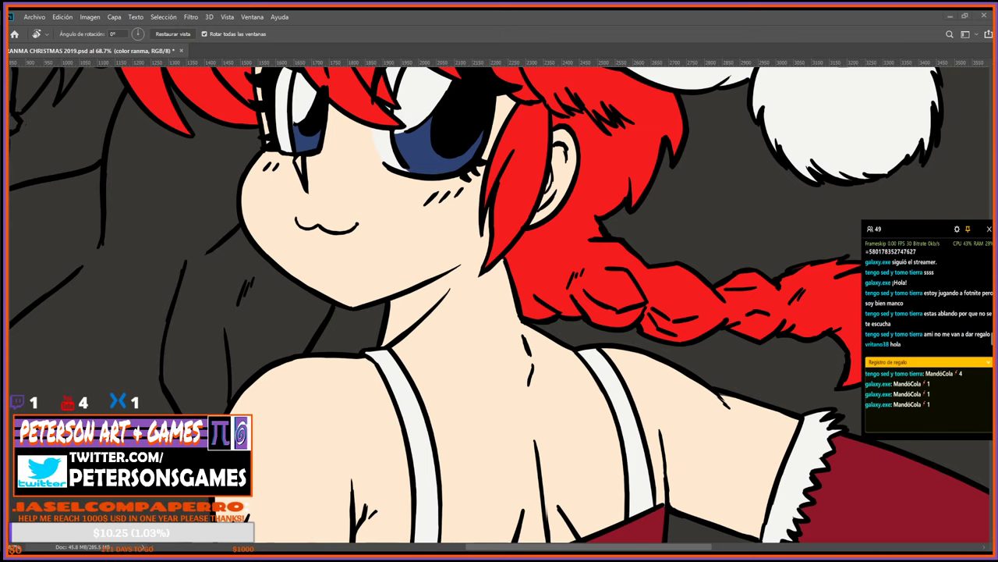
{"action": "scroll", "coordinate": [531, 283], "scroll_direction": "down", "scroll_amount": 3}
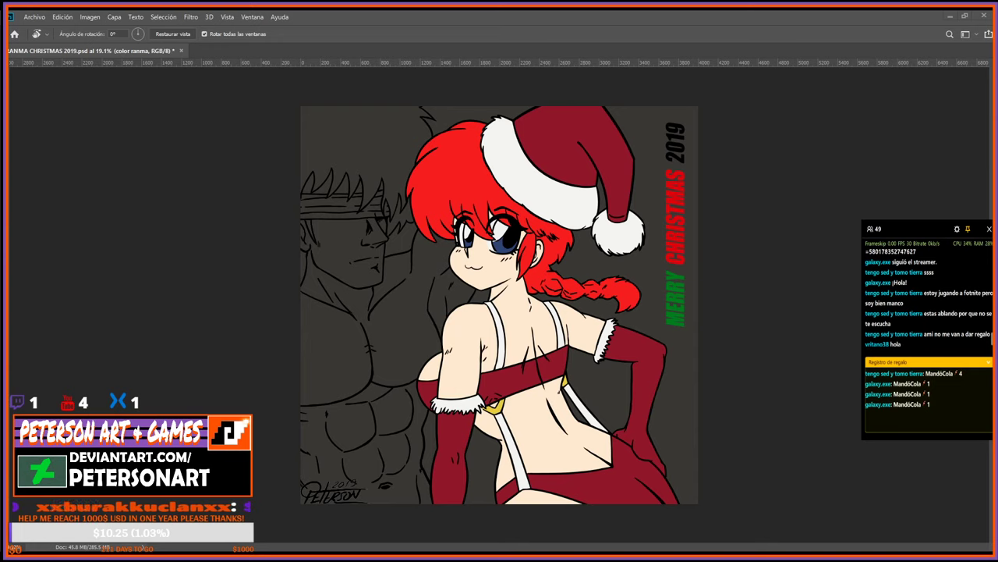
{"action": "scroll", "coordinate": [580, 213], "scroll_direction": "up", "scroll_amount": 5}
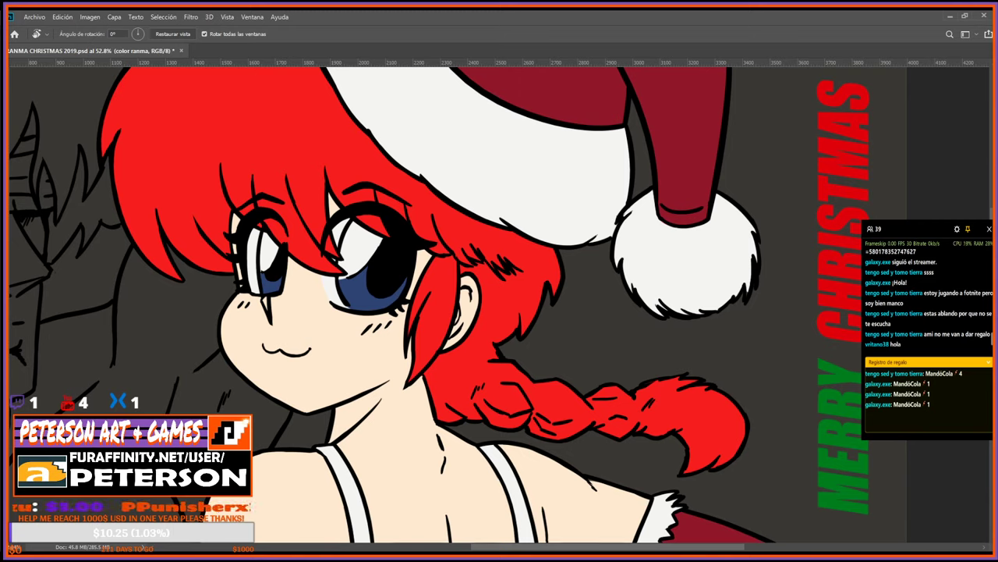
Switch to the layer Capa 3 and paint over the small wavy mouth with the skin tone.
{"action": "key", "text": "alt+]"}
{"action": "key", "text": "alt+]"}
{"action": "key", "text": "alt+]"}
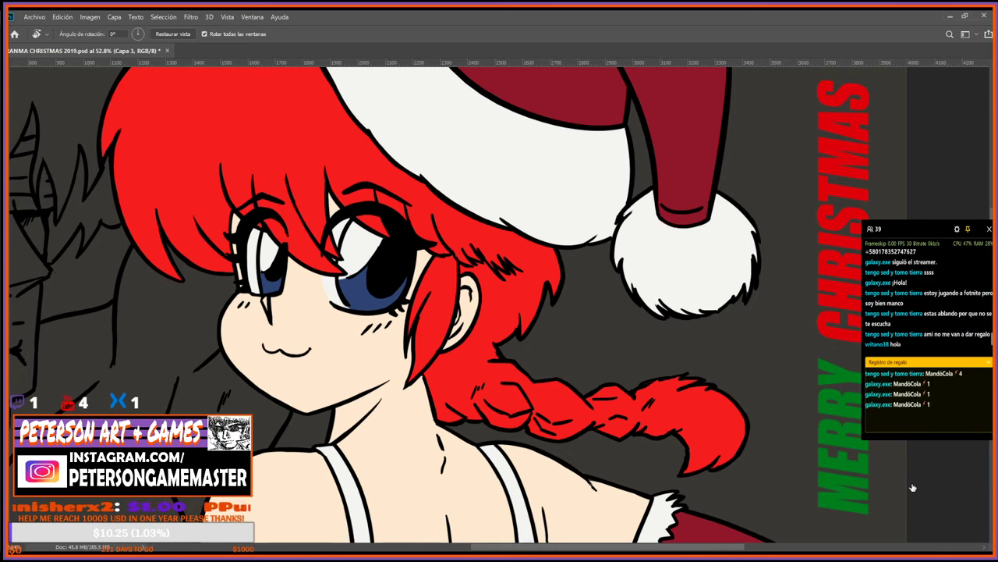
{"action": "key", "text": "b"}
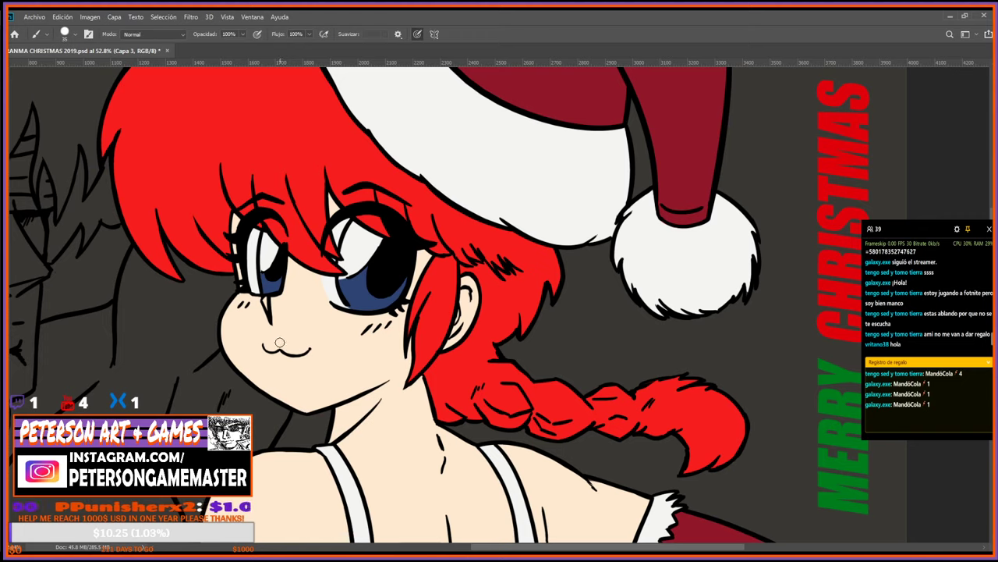
Try to draw a new mouth line in black sampled from the pupil, covering the attempt with sampled skin tone.
{"action": "key", "text": "i"}
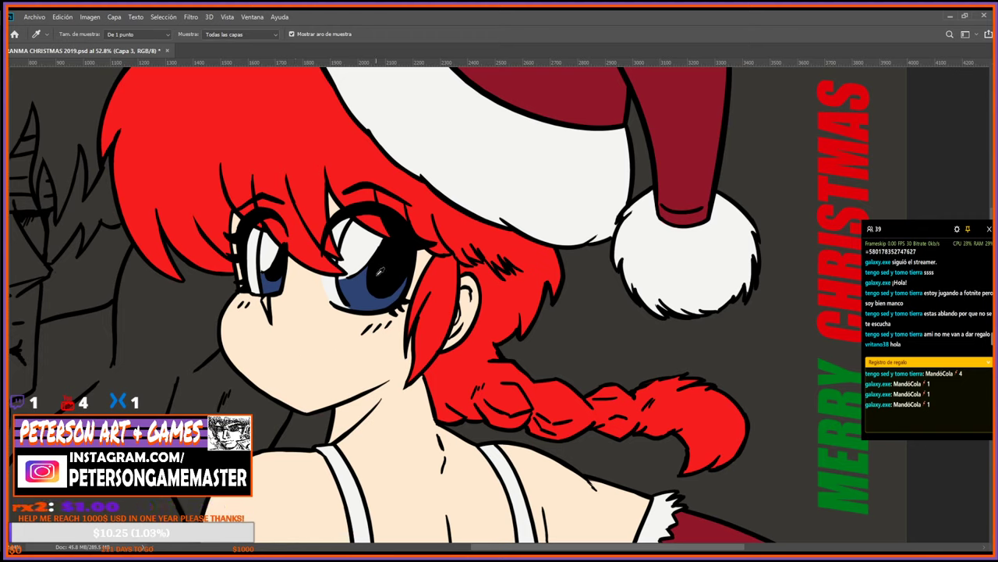
{"action": "key", "text": "b"}
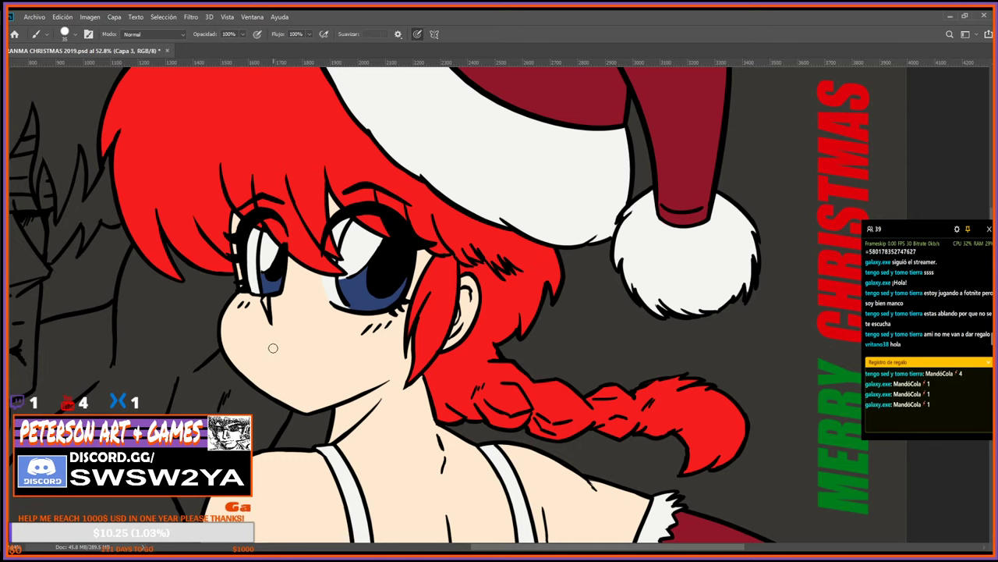
{"action": "left_click_drag", "start_coordinate": [273, 348], "coordinate": [290, 355]}
{"action": "key", "text": "i"}
{"action": "left_click", "coordinate": [303, 339], "text": "alt"}
{"action": "left_click", "coordinate": [373, 271], "text": "alt"}
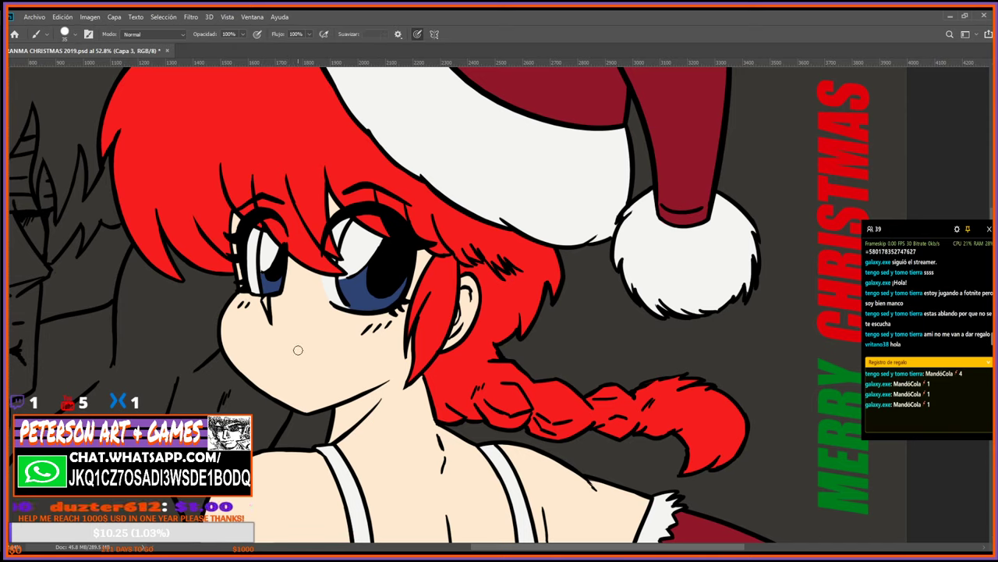
{"action": "key", "text": "i"}
{"action": "key", "text": "b"}
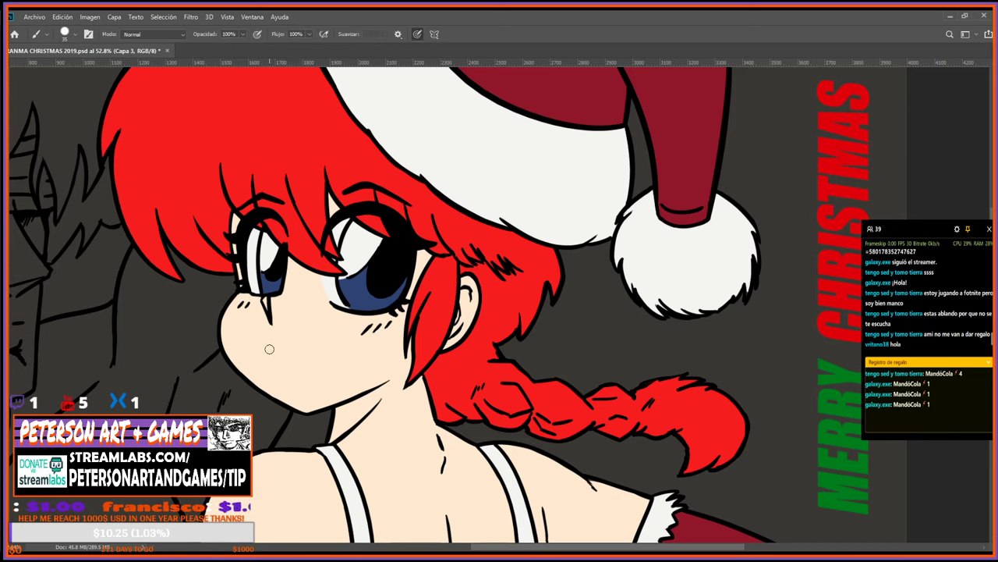
Rotate the canvas and draw a short slanted smile in black on the face, trimming its upper end with the skin tone.
{"action": "key", "text": "r"}
{"action": "mouse_move", "coordinate": [319, 355]}
{"action": "left_mouse_down"}
{"action": "mouse_move", "coordinate": [508, 379]}
{"action": "mouse_move", "coordinate": [741, 375]}
{"action": "left_mouse_up"}
{"action": "left_click", "coordinate": [597, 395], "text": "alt"}
{"action": "mouse_move", "coordinate": [585, 387]}
{"action": "left_mouse_down"}
{"action": "mouse_move", "coordinate": [564, 399]}
{"action": "mouse_move", "coordinate": [592, 357]}
{"action": "left_mouse_up"}
{"action": "key", "text": "b"}
{"action": "key", "text": "i"}
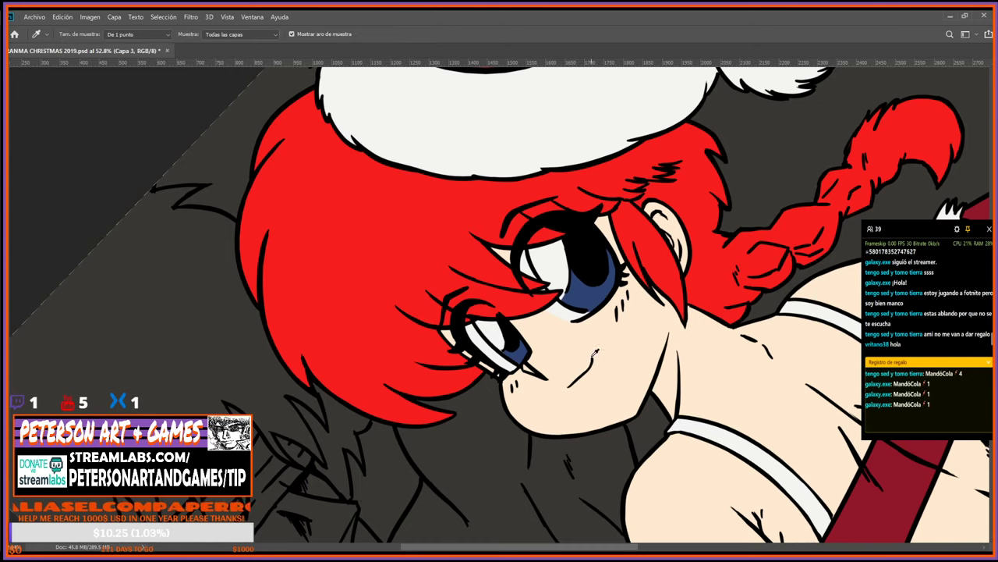
{"action": "key", "text": "b"}
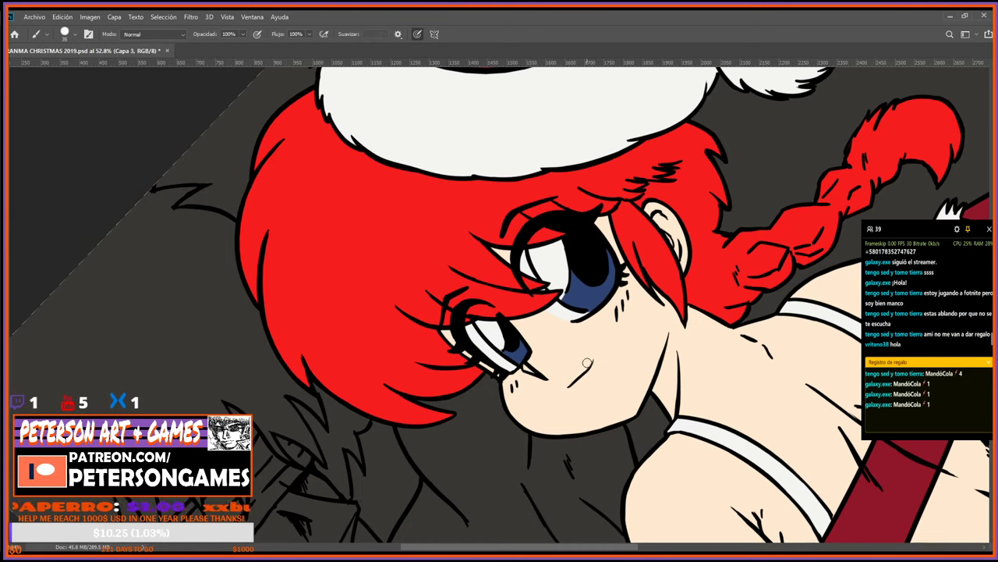
{"action": "key", "text": "i"}
{"action": "key", "text": "b"}
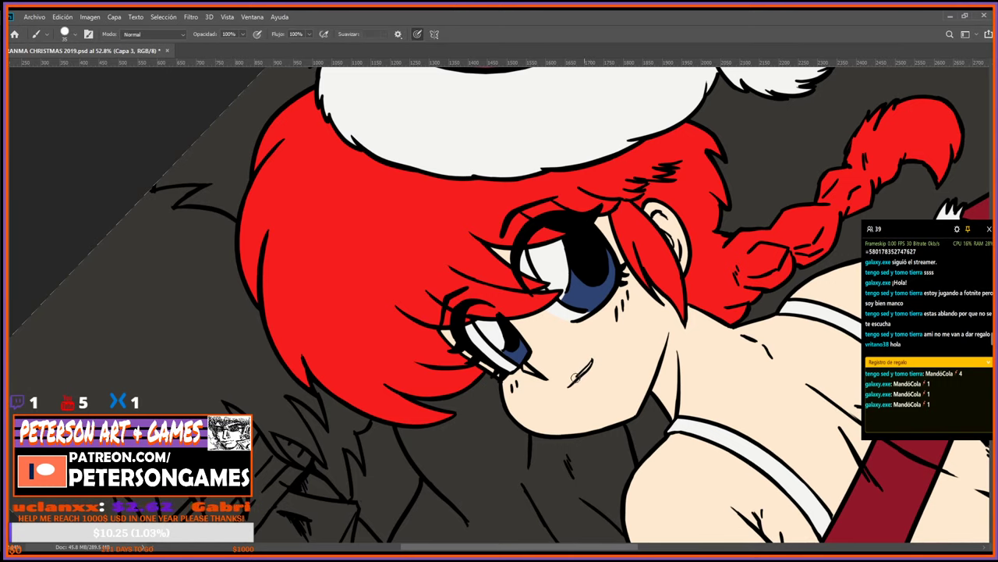
Clean up the doubled contour of the smile from a rotated view, thinning it towards a single line.
{"action": "key", "text": "r"}
{"action": "left_click_drag", "start_coordinate": [648, 356], "coordinate": [405, 328]}
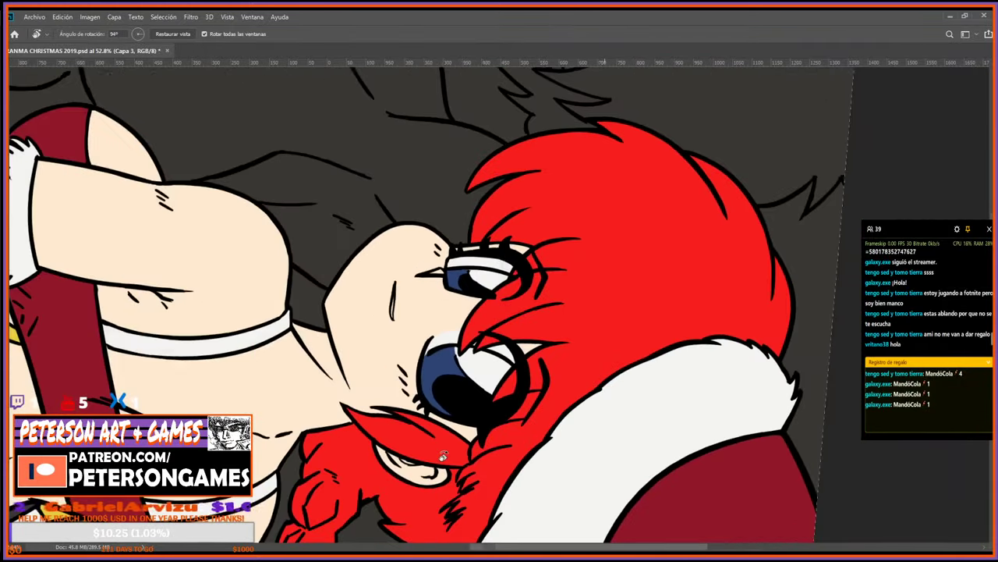
{"action": "key", "text": "i"}
{"action": "key", "text": "b"}
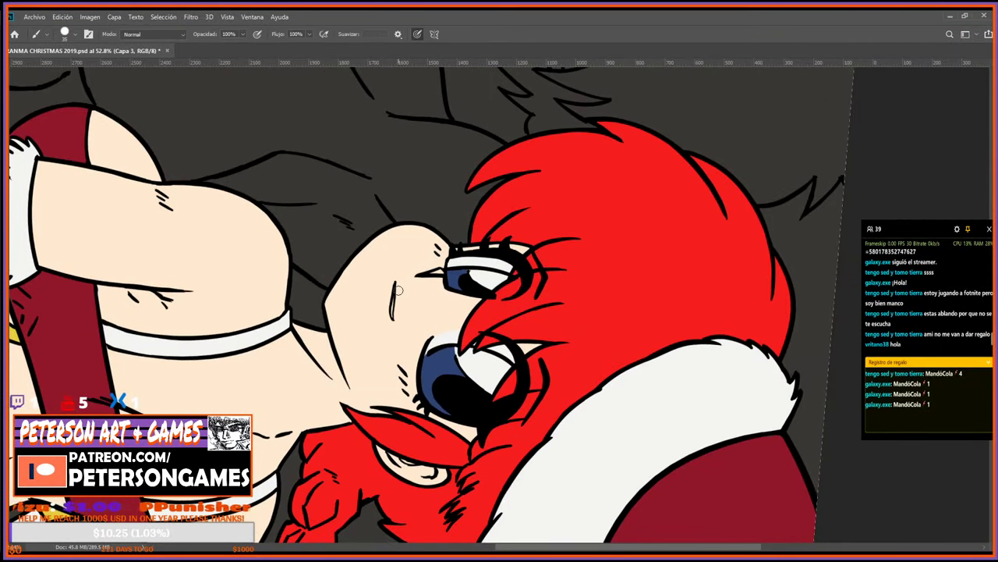
{"action": "key", "text": "e"}
{"action": "mouse_move", "coordinate": [399, 283]}
{"action": "left_mouse_down"}
{"action": "mouse_move", "coordinate": [400, 421]}
{"action": "mouse_move", "coordinate": [426, 413]}
{"action": "mouse_move", "coordinate": [393, 322]}
{"action": "mouse_move", "coordinate": [394, 347]}
{"action": "mouse_move", "coordinate": [464, 408]}
{"action": "mouse_move", "coordinate": [578, 367]}
{"action": "mouse_move", "coordinate": [612, 389]}
{"action": "mouse_move", "coordinate": [664, 222]}
{"action": "mouse_move", "coordinate": [587, 370]}
{"action": "mouse_move", "coordinate": [611, 328]}
{"action": "left_mouse_up"}
Thin the doubled contour of the smile to a single black line, working from rotated views with brush and eraser.
{"action": "key", "text": "r"}
{"action": "key", "text": "b"}
{"action": "left_click", "coordinate": [393, 325]}
{"action": "key", "text": "r"}
{"action": "key", "text": "e"}
{"action": "key", "text": "b"}
{"action": "key", "text": "e"}
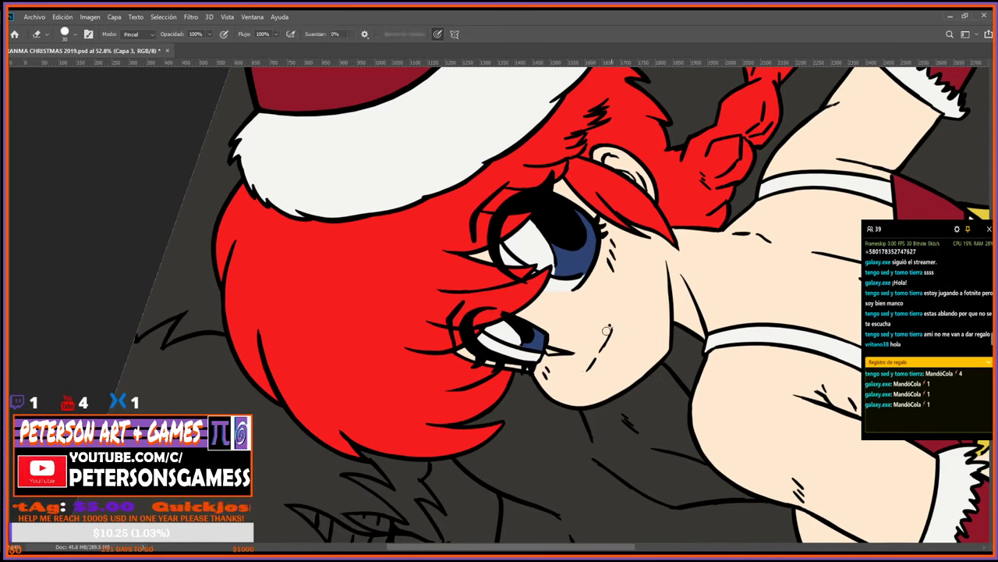
Retouch the end of the smile line nearest the large eye with sampled black and skin tone, erasing the excess.
{"action": "key", "text": "i"}
{"action": "key", "text": "b"}
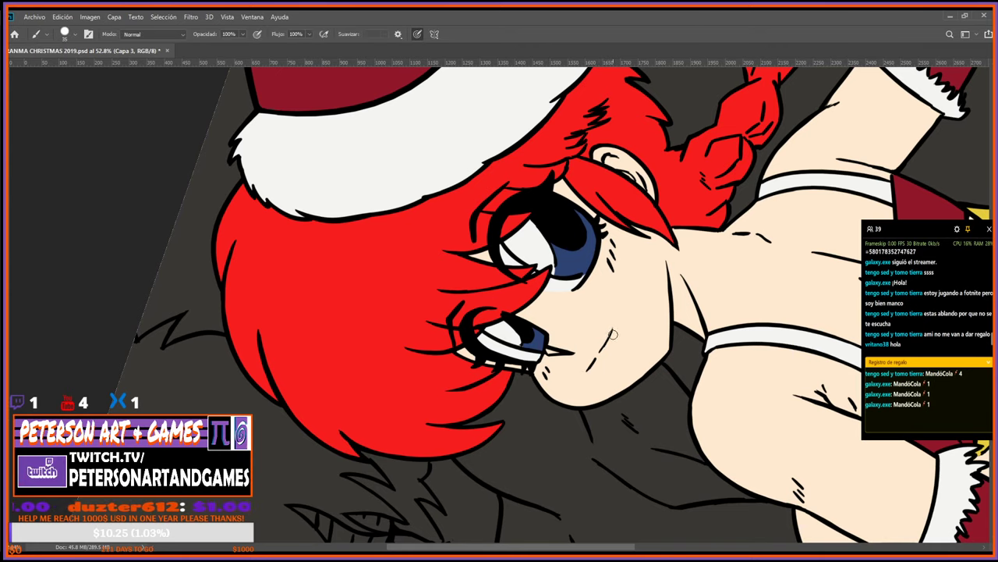
{"action": "key", "text": "i"}
{"action": "key", "text": "b"}
{"action": "left_click", "coordinate": [595, 304], "text": "alt"}
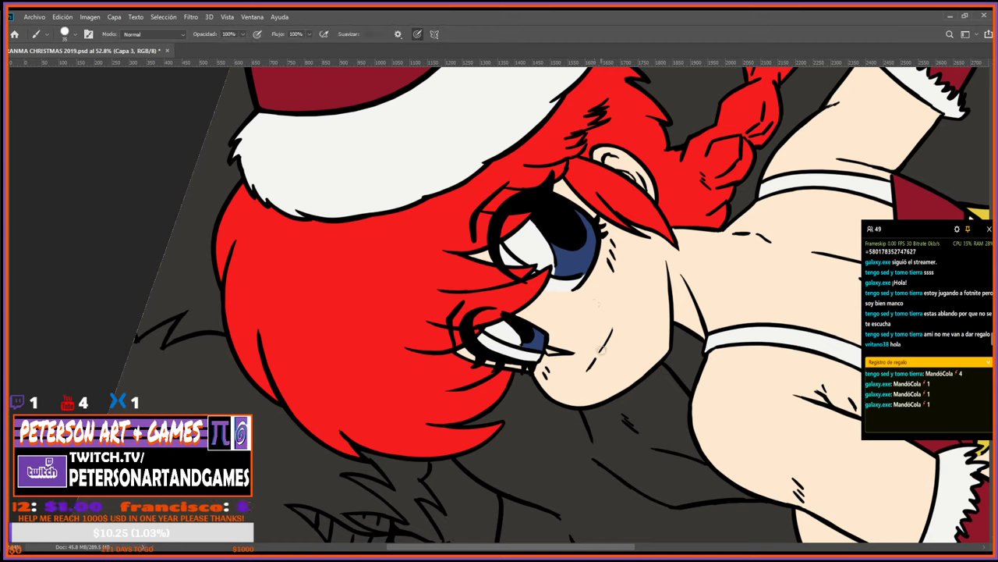
{"action": "key", "text": "e"}
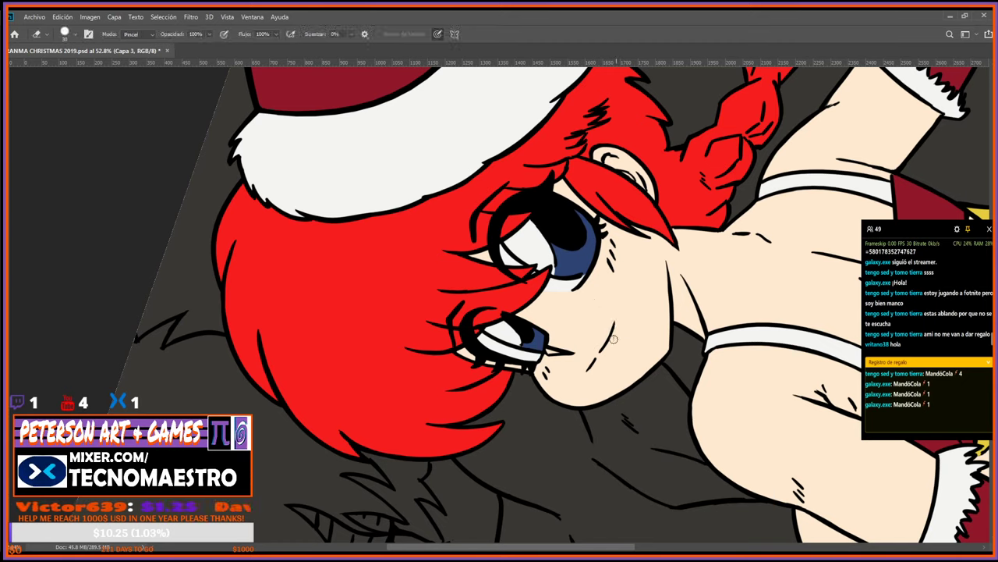
{"action": "key", "text": "i"}
{"action": "key", "text": "b"}
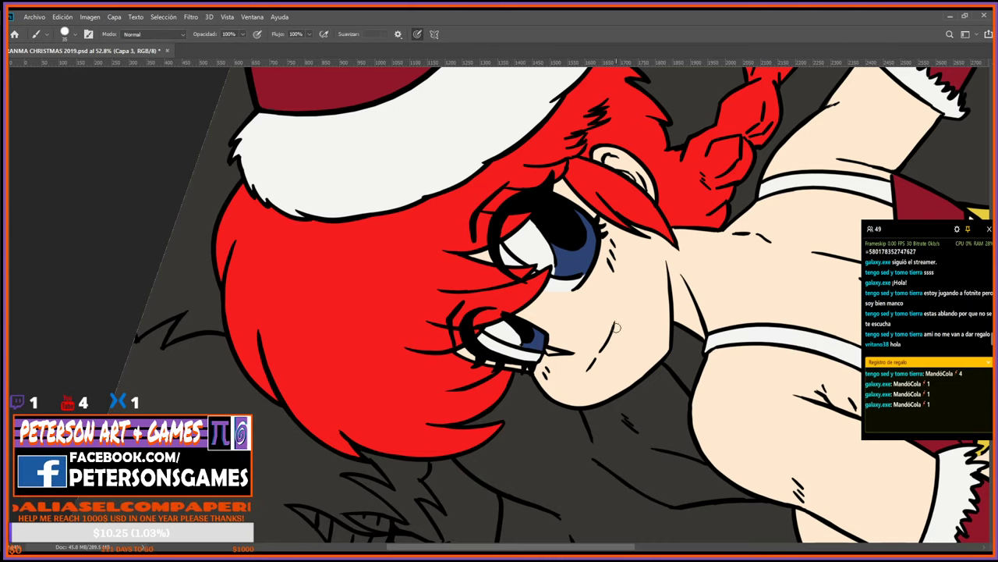
Rotate the canvas to 32° and add a second black line that closes the smile into an open mouth.
{"action": "key", "text": "r"}
{"action": "left_click_drag", "start_coordinate": [677, 303], "coordinate": [515, 457]}
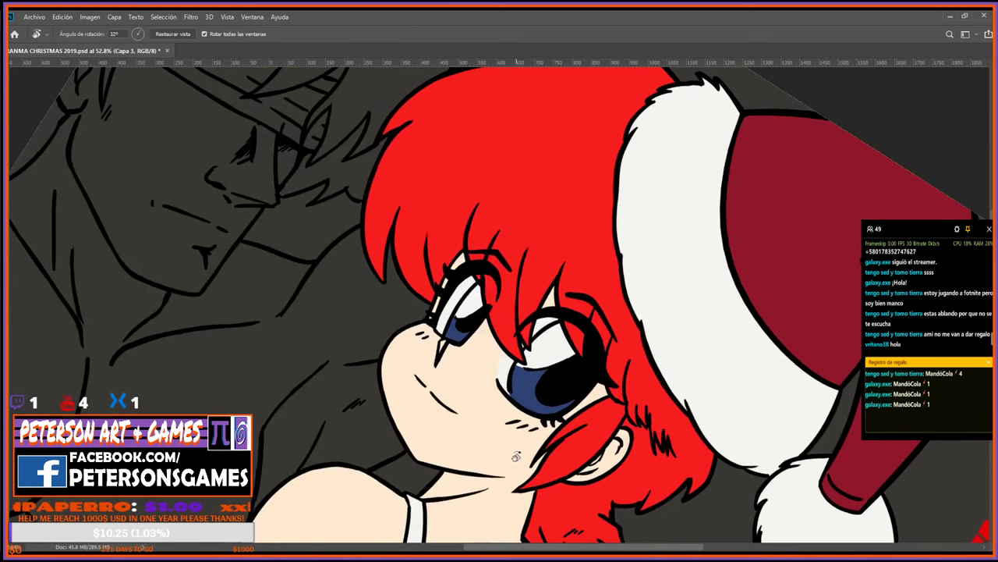
{"action": "scroll", "coordinate": [516, 457], "scroll_direction": "down", "scroll_amount": 2}
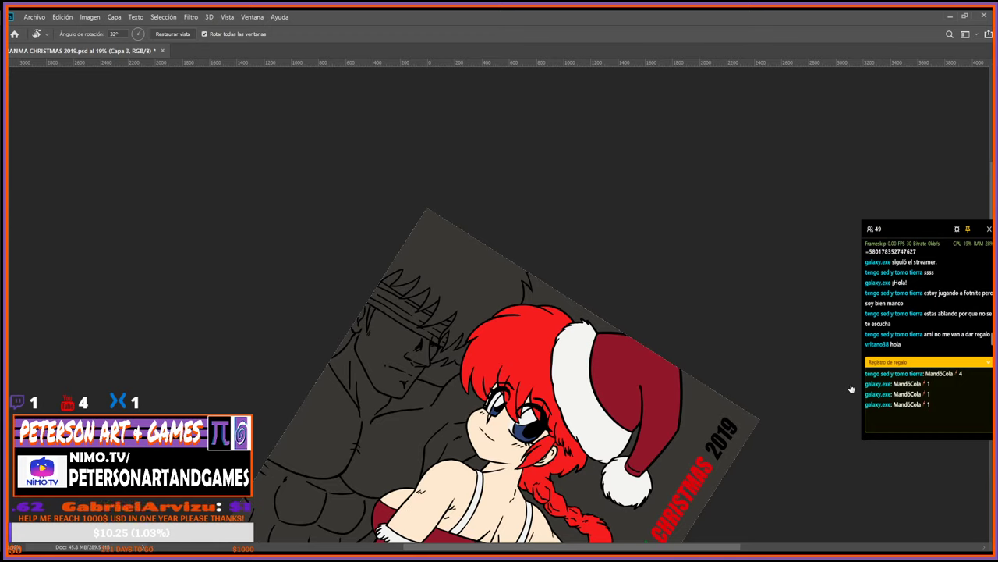
{"action": "scroll", "coordinate": [50, 363], "scroll_direction": "up", "scroll_amount": 4}
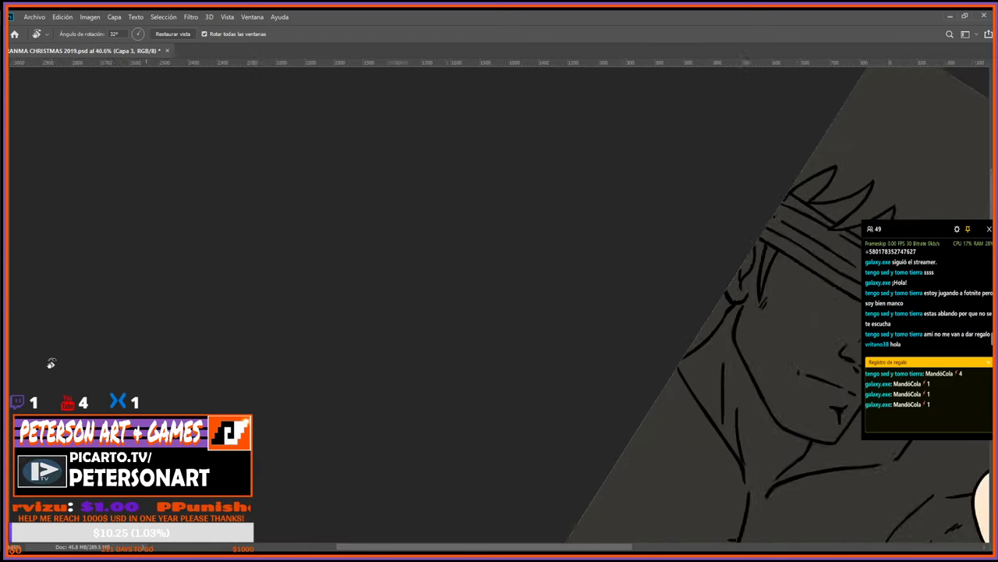
{"action": "left_click_drag", "start_coordinate": [680, 407], "coordinate": [401, 330]}
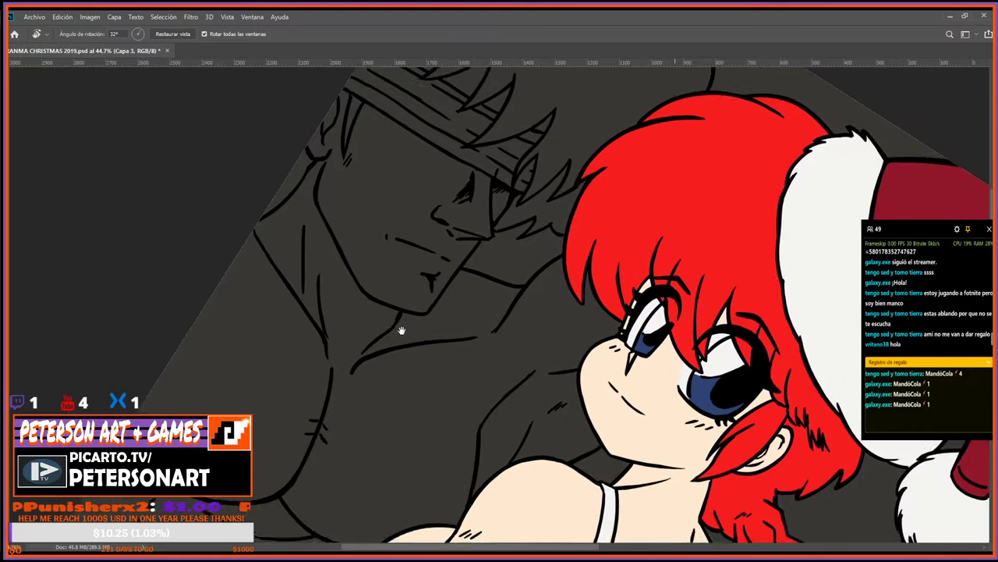
{"action": "key", "text": "i"}
{"action": "key", "text": "b"}
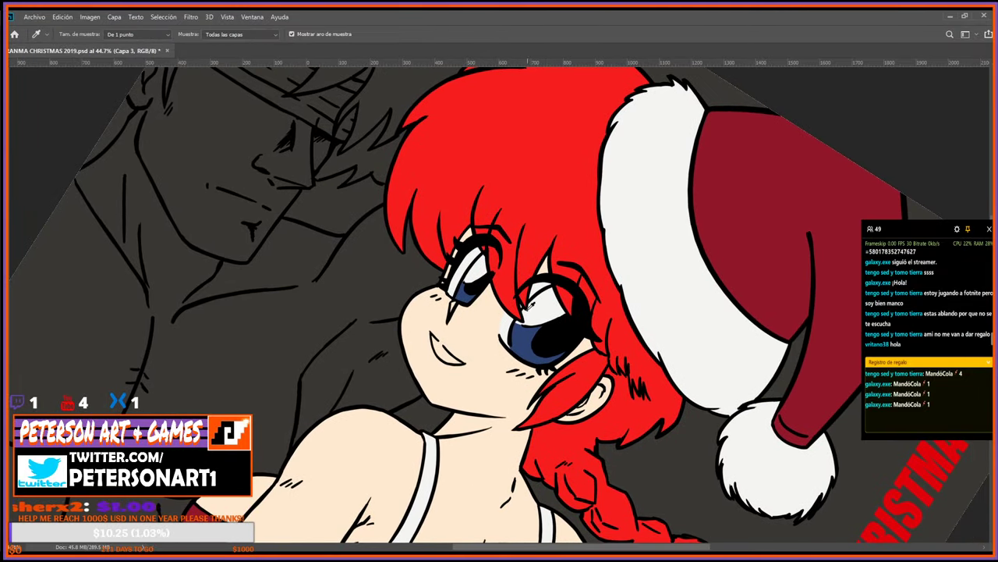
Fill the open smile with the off-white sampled from the eye and touch up its edges from a rotated view.
{"action": "left_click", "coordinate": [528, 309], "text": "alt"}
{"action": "mouse_move", "coordinate": [434, 338]}
{"action": "left_mouse_down"}
{"action": "mouse_move", "coordinate": [458, 362]}
{"action": "mouse_move", "coordinate": [530, 330]}
{"action": "mouse_move", "coordinate": [561, 343]}
{"action": "left_mouse_up"}
{"action": "key", "text": "r"}
{"action": "key", "text": "b"}
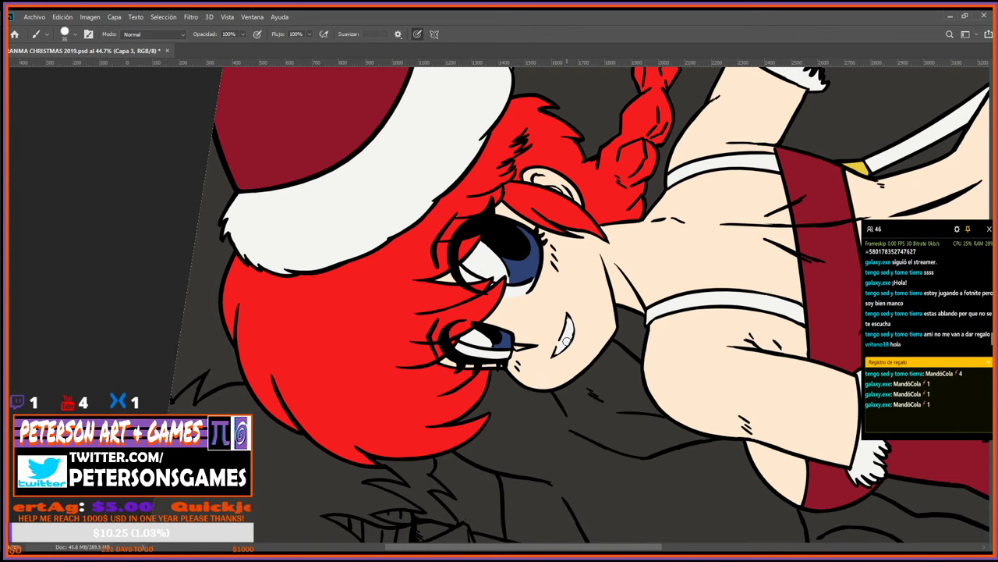
{"action": "key", "text": "i"}
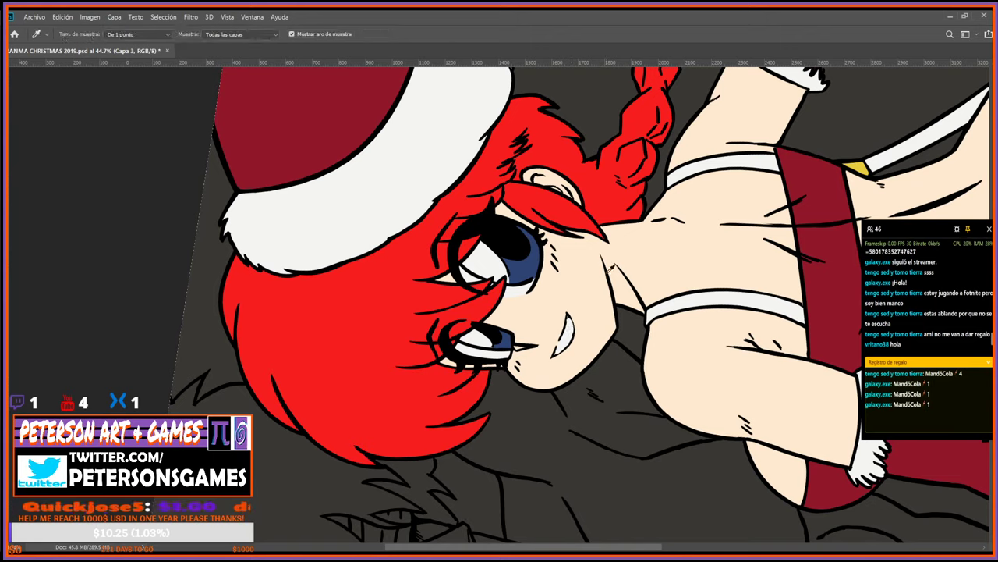
{"action": "key", "text": "b"}
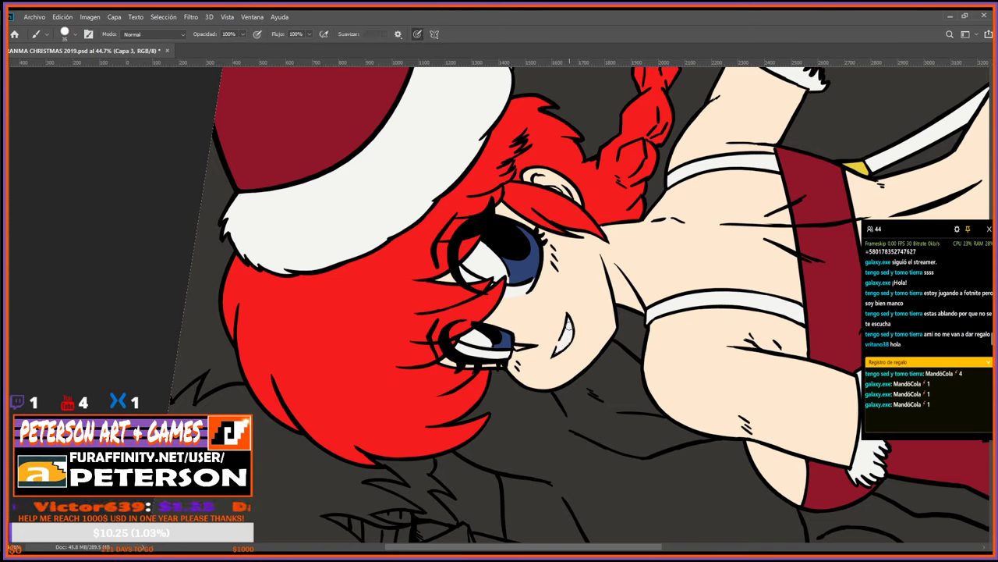
Reset the canvas rotation to 0° and examine the new smile against the whole illustration.
{"action": "key", "text": "r"}
{"action": "left_click_drag", "start_coordinate": [570, 282], "coordinate": [493, 376]}
{"action": "left_click_drag", "start_coordinate": [566, 316], "coordinate": [537, 362]}
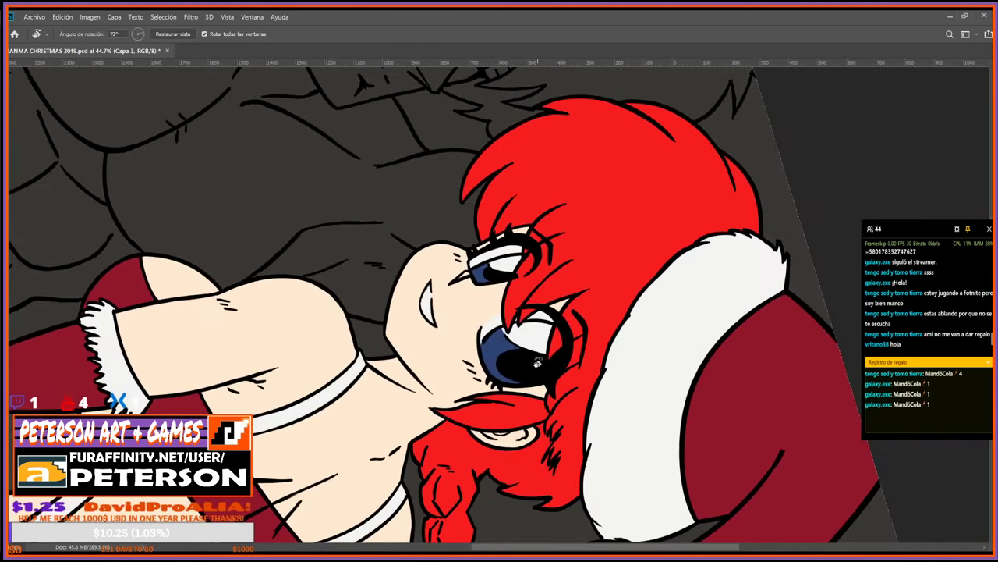
{"action": "scroll", "coordinate": [537, 362], "scroll_direction": "down", "scroll_amount": 3}
{"action": "scroll", "coordinate": [537, 333], "scroll_direction": "down", "scroll_amount": 2}
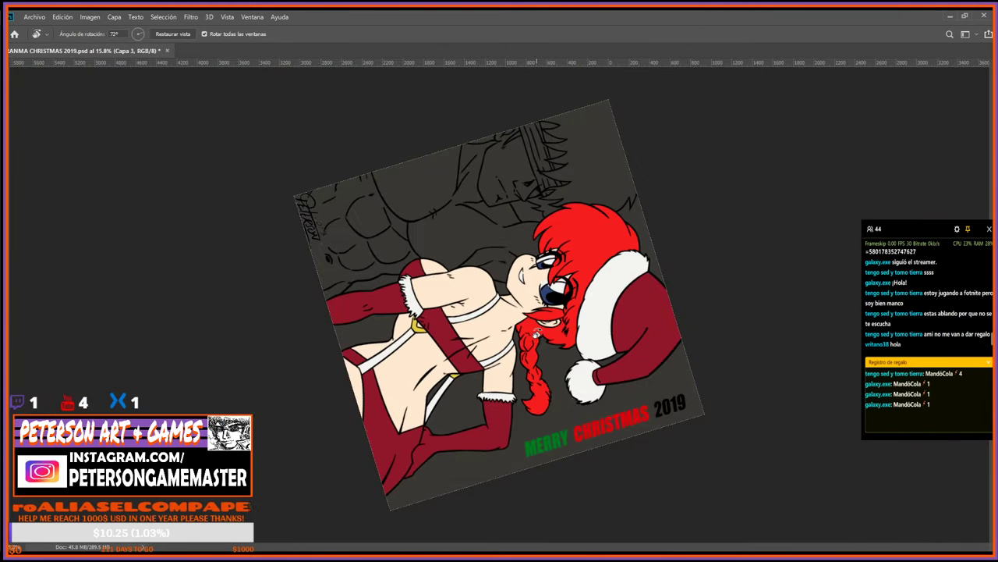
{"action": "key", "text": "Escape"}
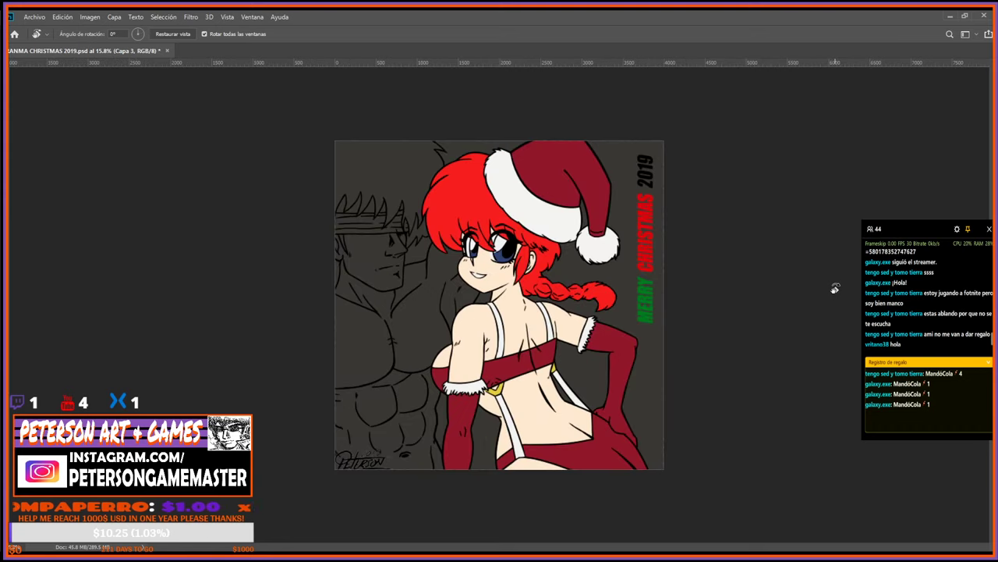
{"action": "key", "text": "ctrl+z"}
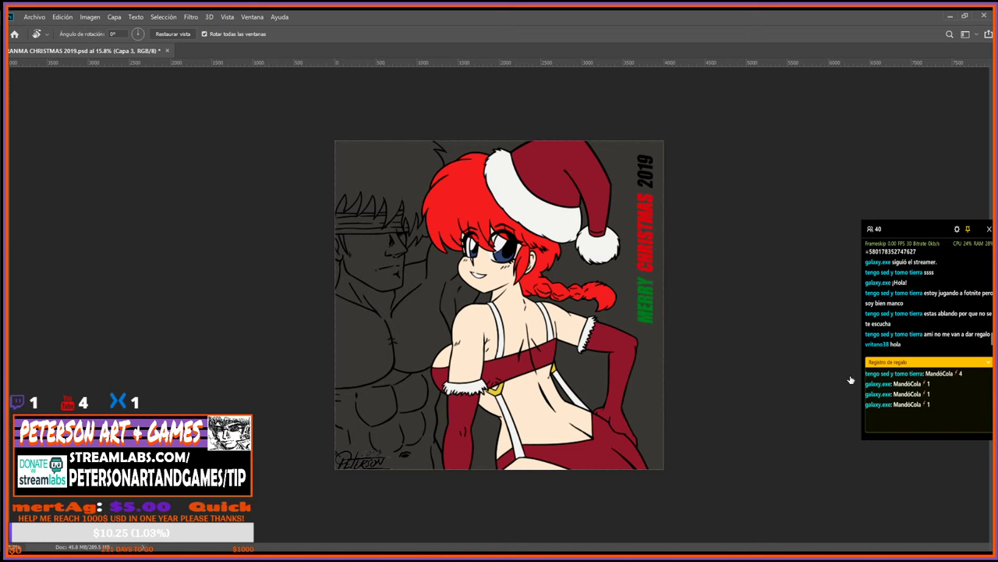
Erase the open smile and its skin-tone cover on Capa 3 to bring back the original small wavy mouth.
{"action": "scroll", "coordinate": [643, 200], "scroll_direction": "up", "scroll_amount": 8}
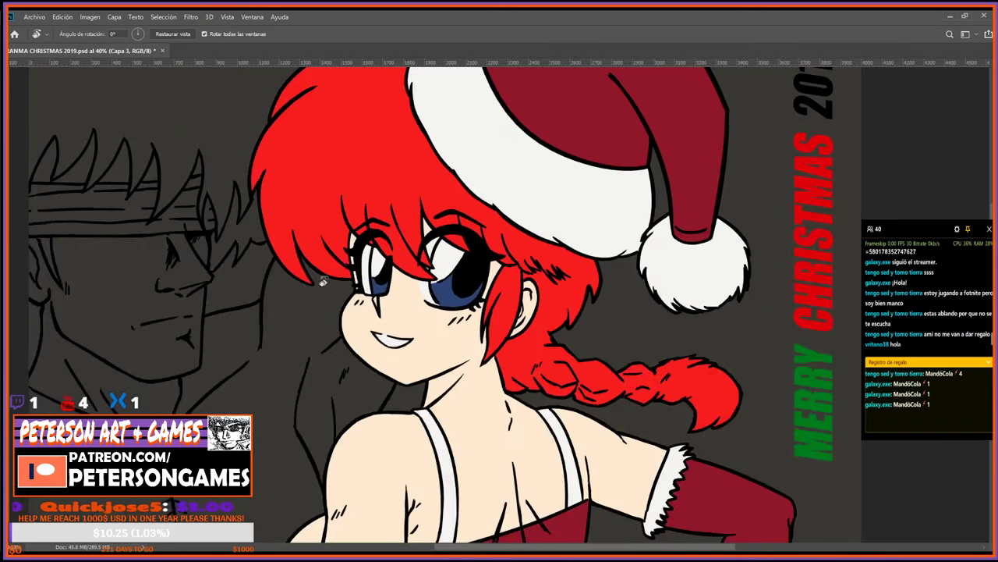
{"action": "scroll", "coordinate": [301, 295], "scroll_direction": "up", "scroll_amount": 1}
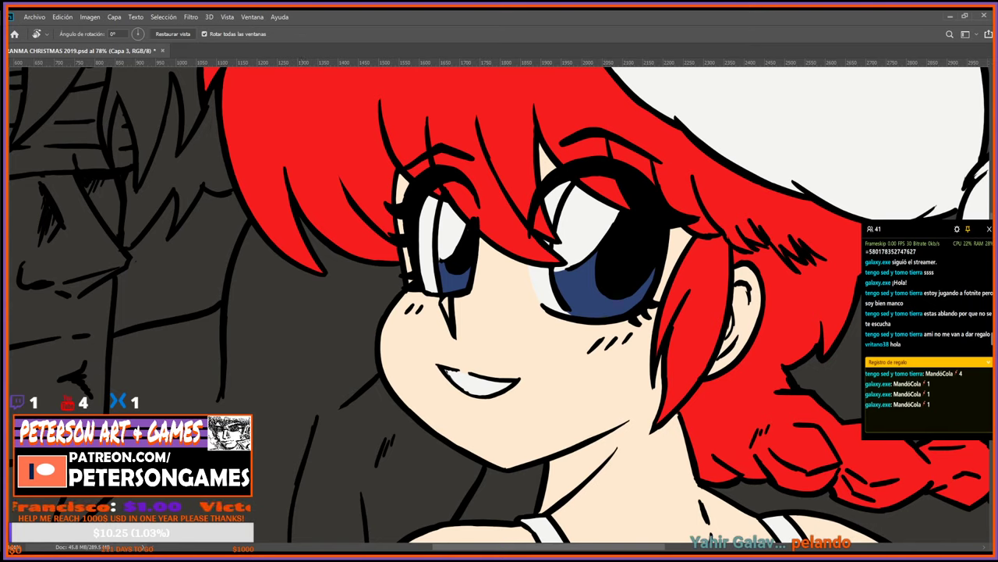
{"action": "key", "text": "e"}
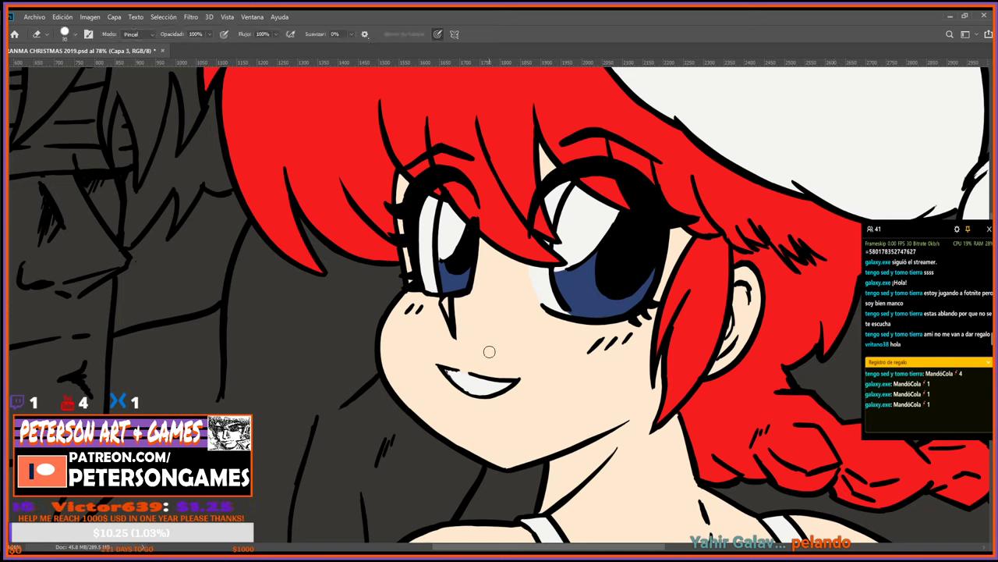
{"action": "mouse_move", "coordinate": [441, 368]}
{"action": "left_mouse_down"}
{"action": "mouse_move", "coordinate": [481, 368]}
{"action": "mouse_move", "coordinate": [499, 397]}
{"action": "mouse_move", "coordinate": [527, 368]}
{"action": "left_mouse_up"}
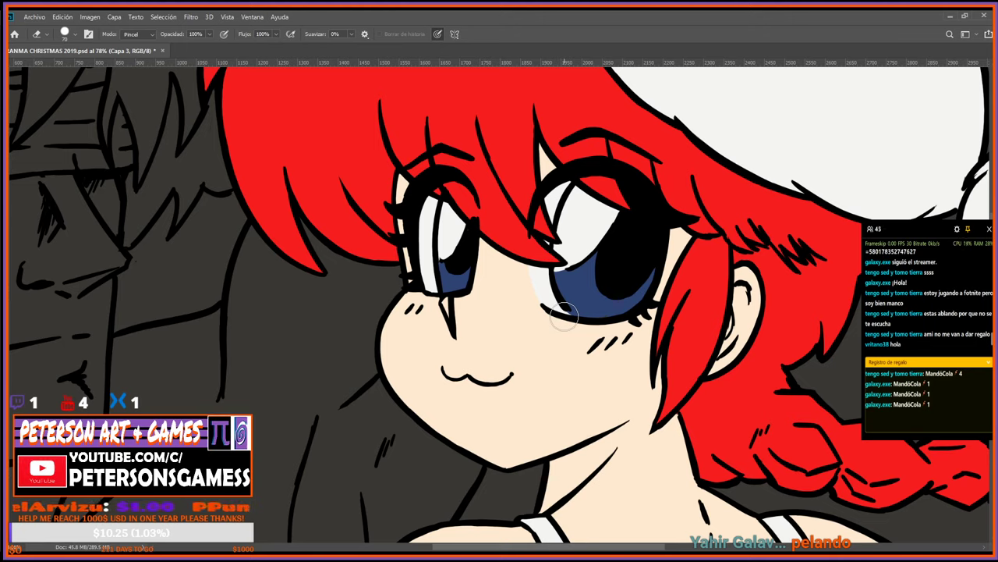
Examine the girl's wavy mouth and flat colours both up close and across the whole illustration.
{"action": "scroll", "coordinate": [563, 316], "scroll_direction": "down", "scroll_amount": 6}
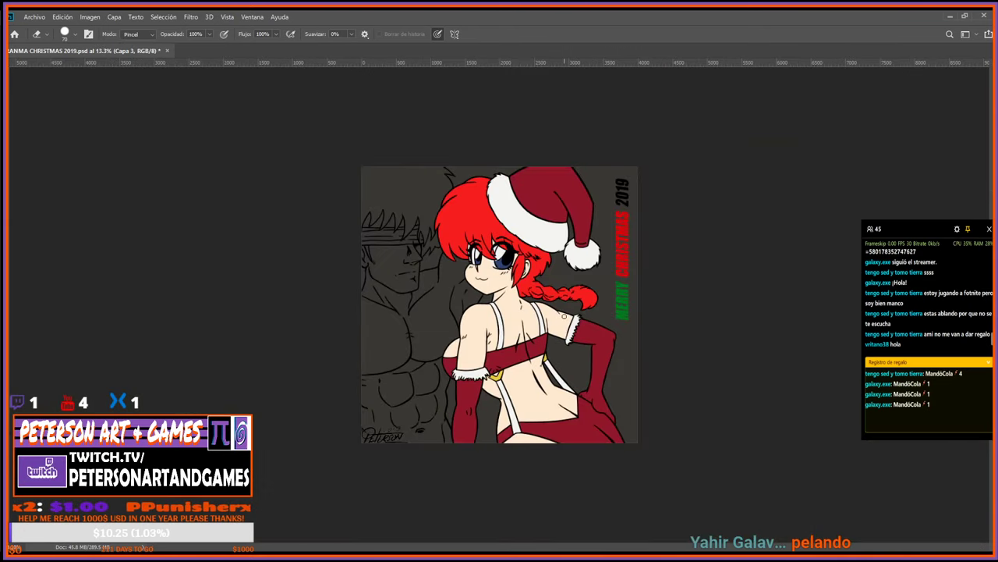
{"action": "scroll", "coordinate": [563, 315], "scroll_direction": "up", "scroll_amount": 3}
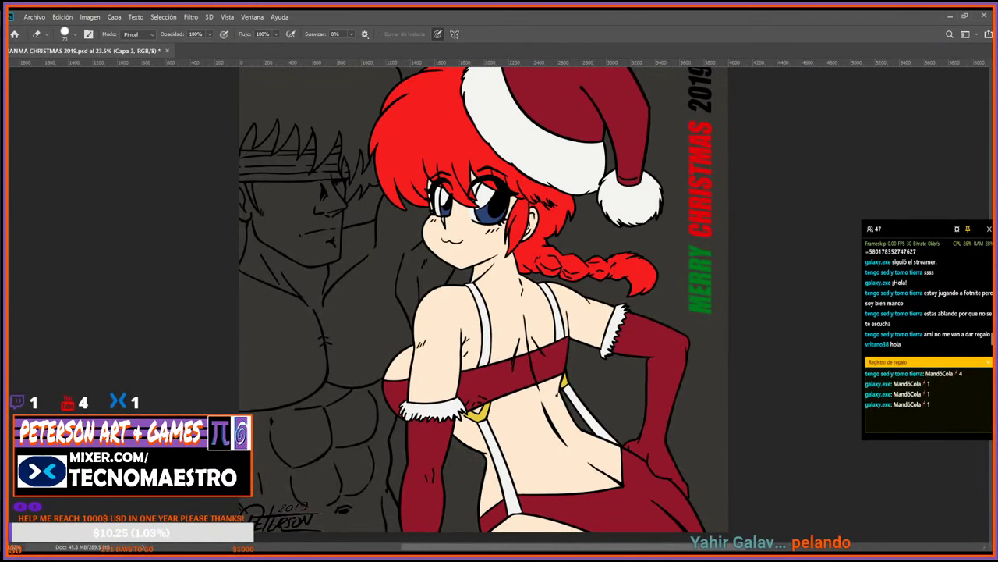
{"action": "scroll", "coordinate": [489, 304], "scroll_direction": "down", "scroll_amount": 3}
{"action": "scroll", "coordinate": [586, 304], "scroll_direction": "up", "scroll_amount": 5}
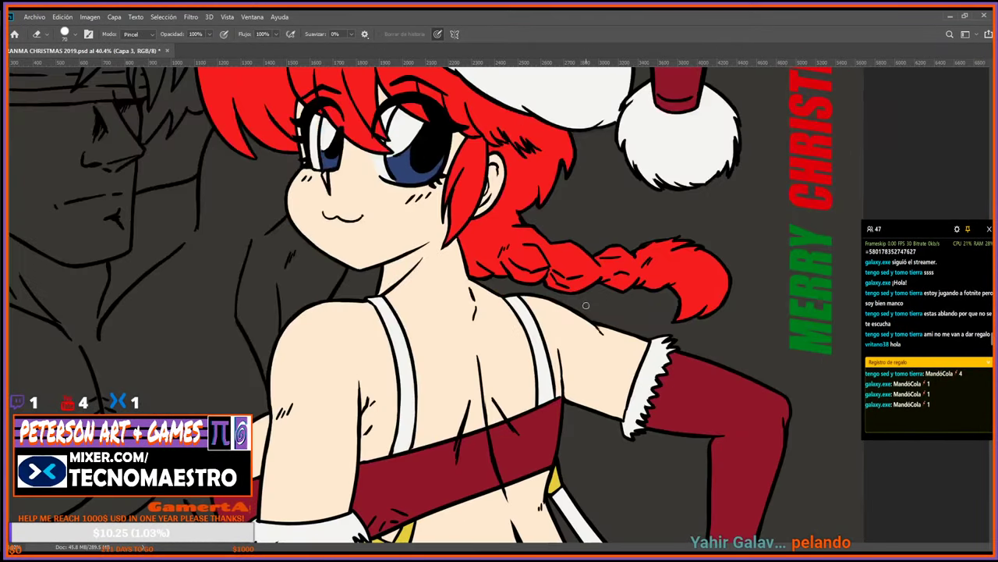
{"action": "scroll", "coordinate": [586, 304], "scroll_direction": "down", "scroll_amount": 4}
{"action": "scroll", "coordinate": [586, 304], "scroll_direction": "up", "scroll_amount": 3}
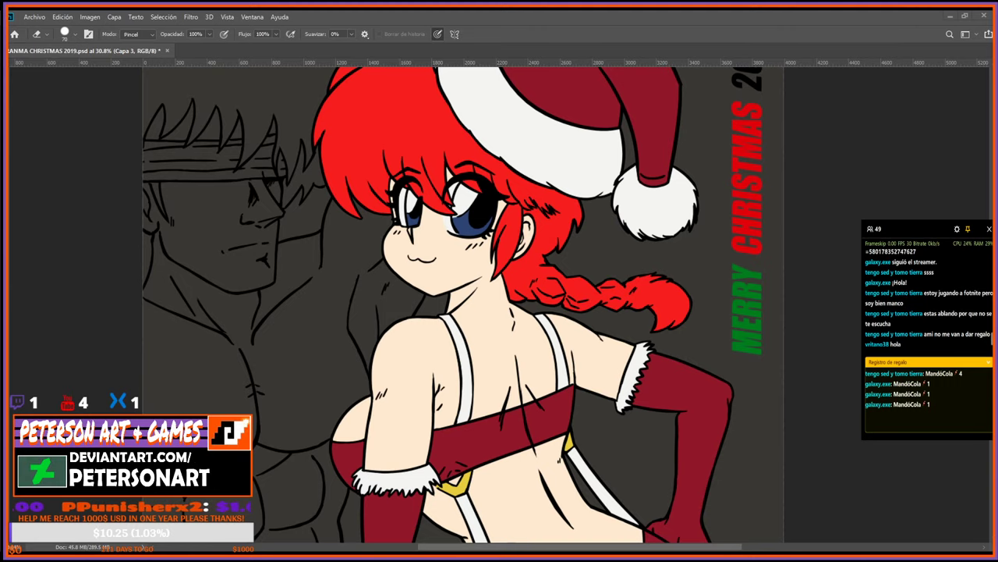
{"action": "scroll", "coordinate": [822, 266], "scroll_direction": "down", "scroll_amount": 3}
{"action": "scroll", "coordinate": [823, 266], "scroll_direction": "down", "scroll_amount": 1}
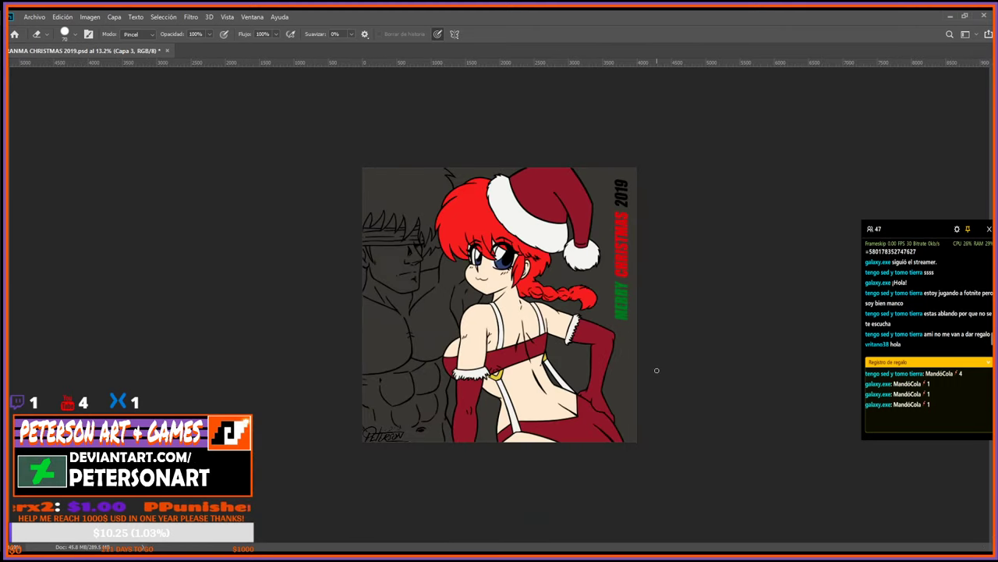
{"action": "scroll", "coordinate": [528, 287], "scroll_direction": "up", "scroll_amount": 4}
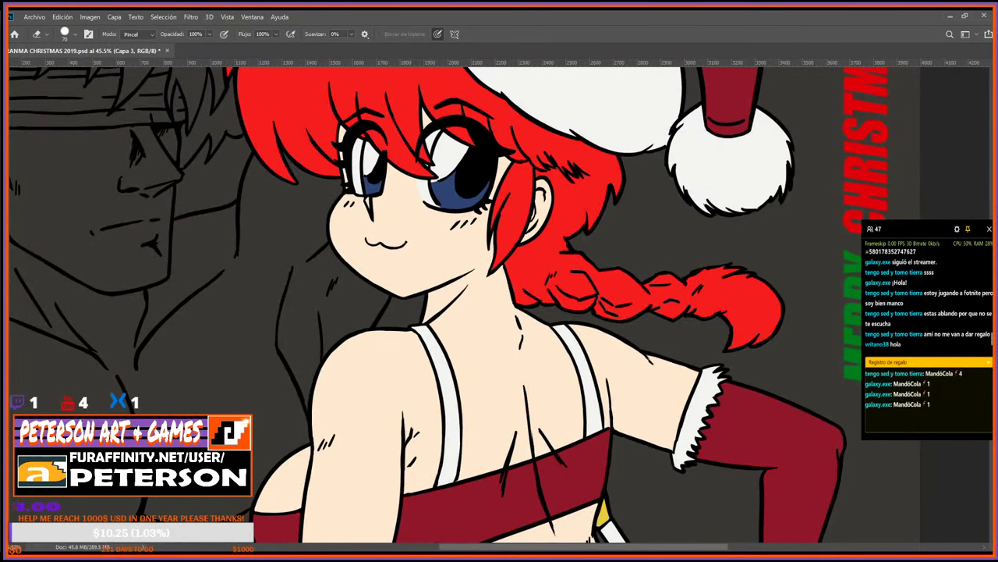
Switch to the layer linea kuno and check the linework and flat colours around the girl's face, back and braid.
{"action": "key", "text": "alt+bracketright"}
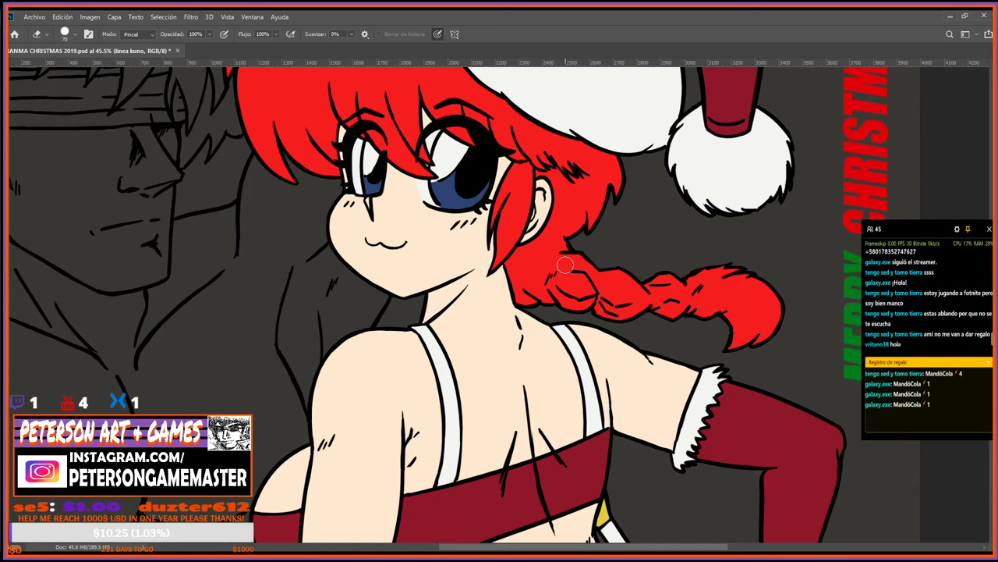
{"action": "scroll", "coordinate": [565, 266], "scroll_direction": "down", "scroll_amount": 3}
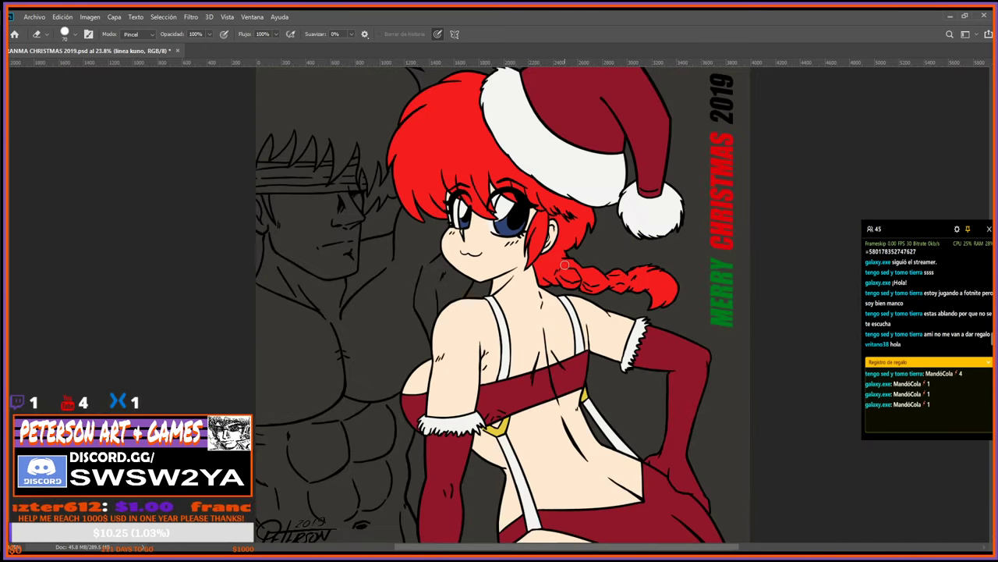
{"action": "scroll", "coordinate": [565, 265], "scroll_direction": "down", "scroll_amount": 2}
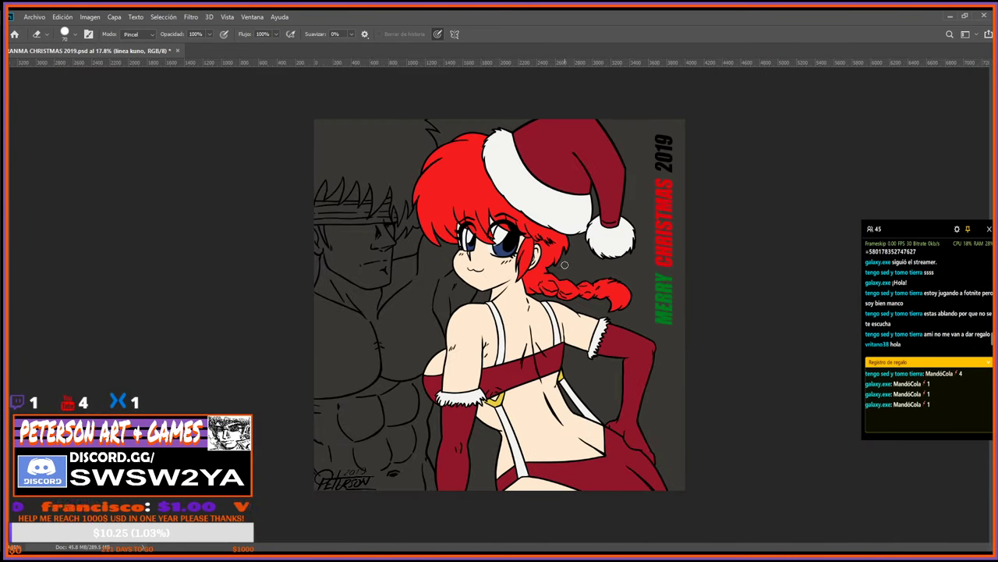
{"action": "scroll", "coordinate": [565, 266], "scroll_direction": "up", "scroll_amount": 2}
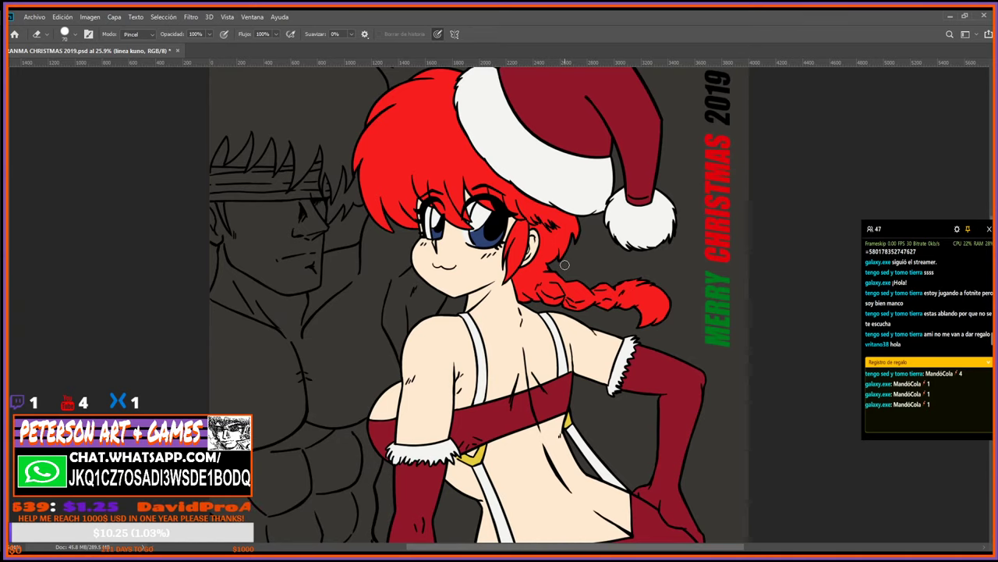
{"action": "scroll", "coordinate": [564, 265], "scroll_direction": "up", "scroll_amount": 1}
{"action": "scroll", "coordinate": [564, 266], "scroll_direction": "up", "scroll_amount": 1}
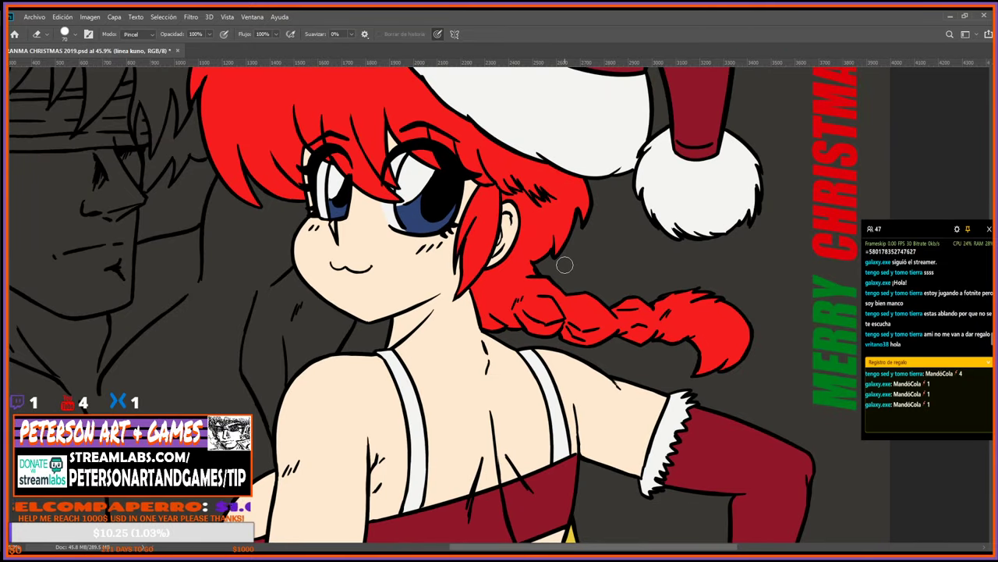
{"action": "scroll", "coordinate": [564, 266], "scroll_direction": "up", "scroll_amount": 1}
{"action": "scroll", "coordinate": [565, 265], "scroll_direction": "down", "scroll_amount": 1}
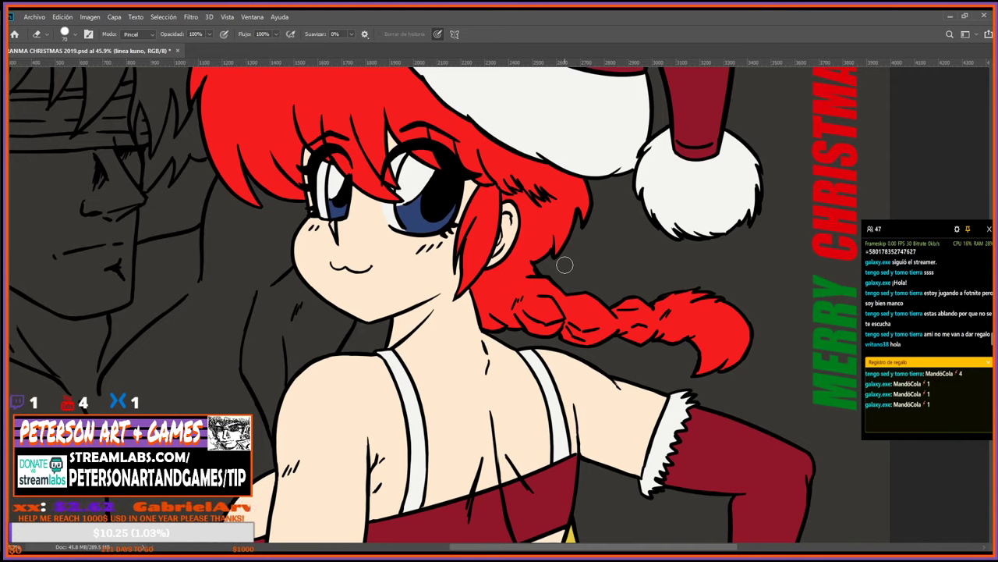
{"action": "scroll", "coordinate": [565, 265], "scroll_direction": "up", "scroll_amount": 2}
{"action": "scroll", "coordinate": [246, 312], "scroll_direction": "up", "scroll_amount": 1}
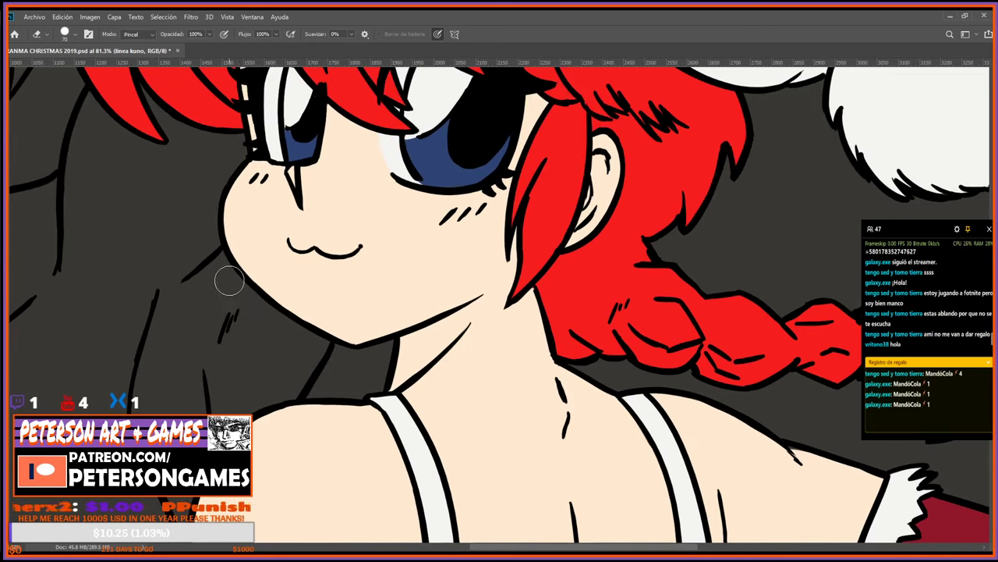
{"action": "scroll", "coordinate": [229, 273], "scroll_direction": "down", "scroll_amount": 3}
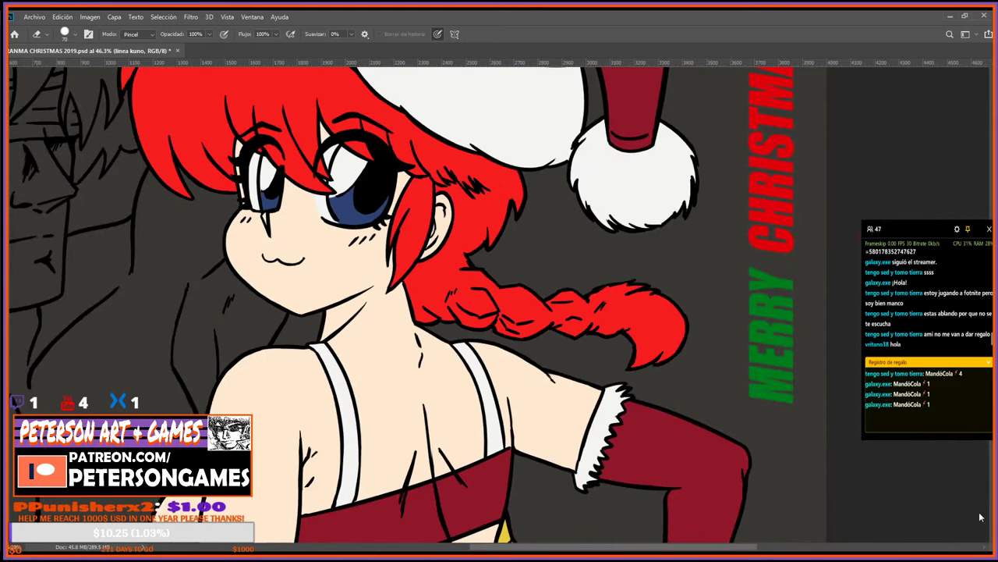
Switch to the layer linea ranma sonrisa and draw a thin straight line across the girl's wavy mouth.
{"action": "key", "text": "alt+bracketleft"}
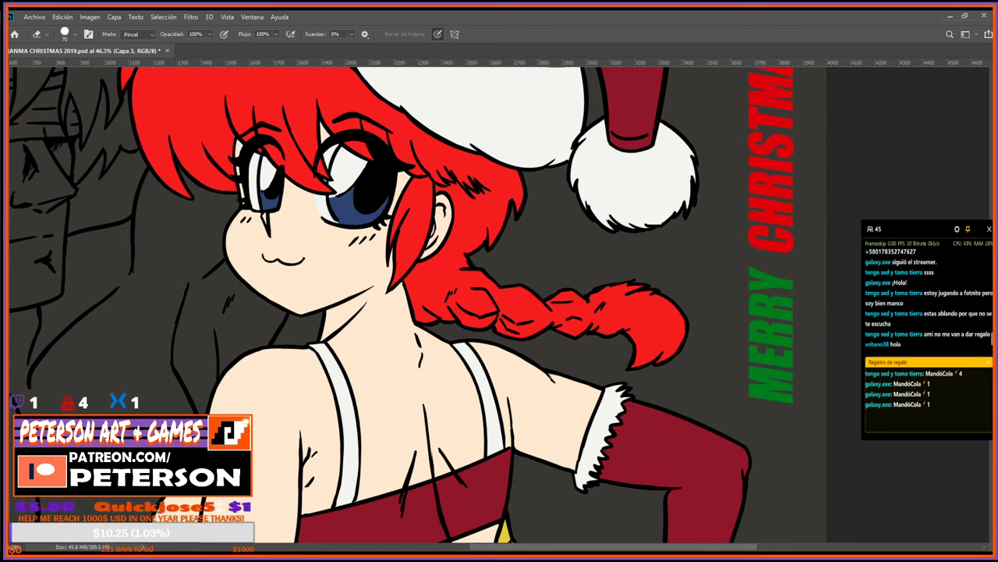
{"action": "key", "text": "alt+bracketleft"}
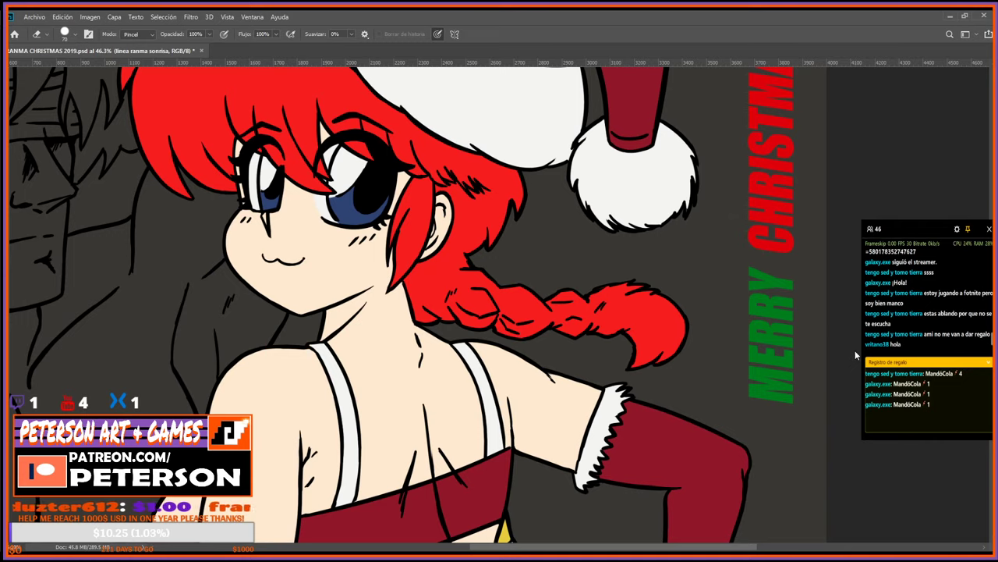
{"action": "key", "text": "i"}
{"action": "key", "text": "r"}
{"action": "mouse_move", "coordinate": [268, 369]}
{"action": "left_mouse_down"}
{"action": "mouse_move", "coordinate": [283, 451]}
{"action": "mouse_move", "coordinate": [337, 494]}
{"action": "left_mouse_up"}
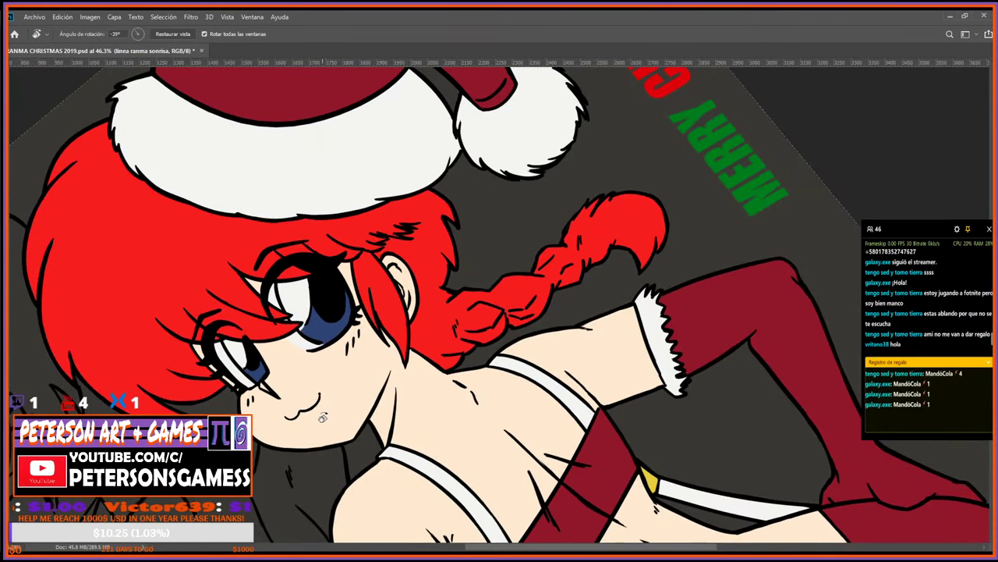
{"action": "left_click_drag", "start_coordinate": [317, 441], "coordinate": [529, 368]}
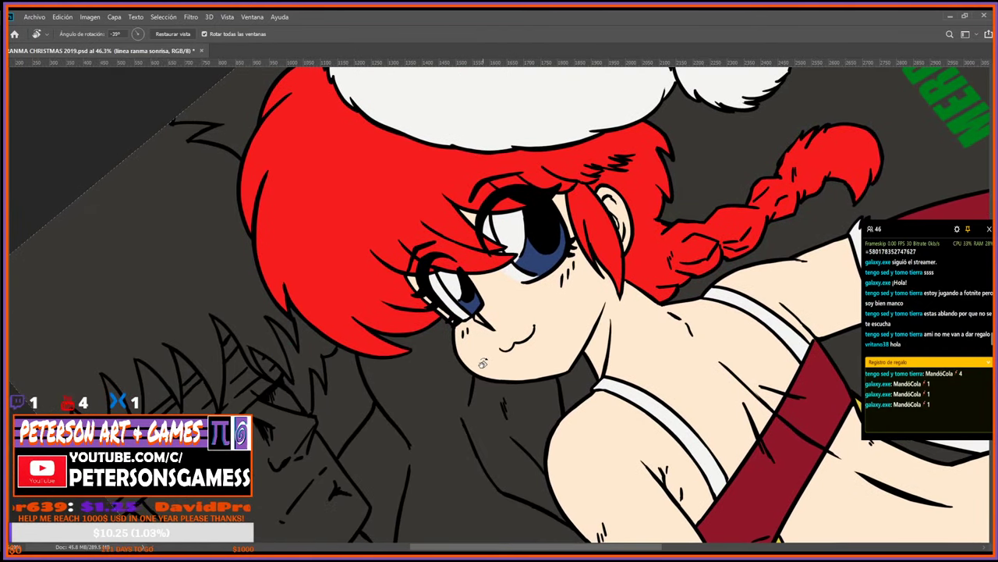
{"action": "key", "text": "z"}
{"action": "left_click_drag", "start_coordinate": [541, 329], "coordinate": [593, 329]}
{"action": "key", "text": "b"}
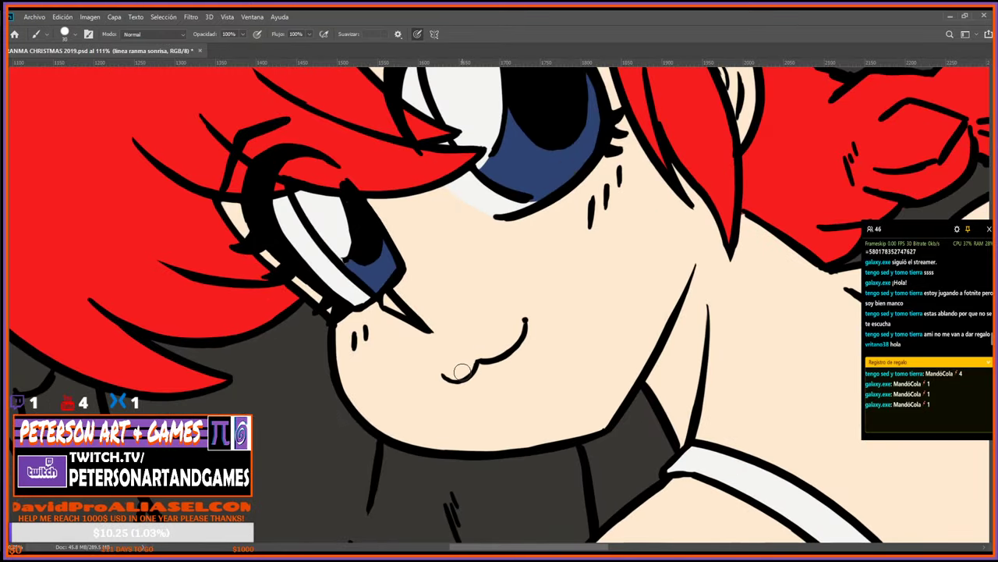
{"action": "key", "text": "bracketleft"}
{"action": "key", "text": "bracketleft"}
{"action": "mouse_move", "coordinate": [527, 316]}
{"action": "left_mouse_down"}
{"action": "mouse_move", "coordinate": [439, 380]}
{"action": "mouse_move", "coordinate": [537, 314]}
{"action": "mouse_move", "coordinate": [423, 475]}
{"action": "left_mouse_up"}
Remove the overshooting mouth line and redraw it as a straight upper lip joining the two ends of the wavy mouth.
{"action": "key", "text": "r"}
{"action": "key", "text": "e"}
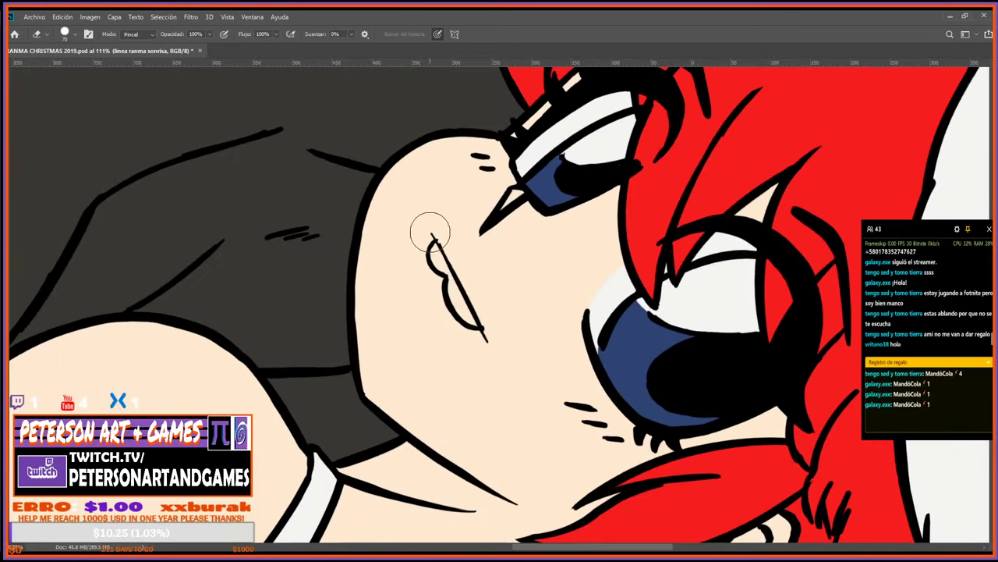
{"action": "left_click_drag", "start_coordinate": [443, 248], "coordinate": [482, 330]}
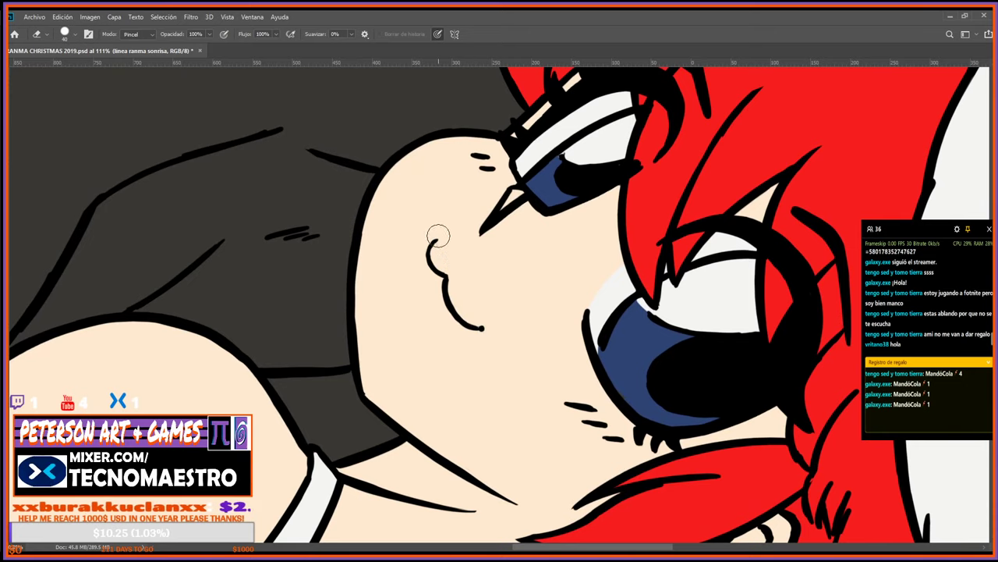
{"action": "key", "text": "b"}
{"action": "left_click_drag", "start_coordinate": [437, 238], "coordinate": [483, 330]}
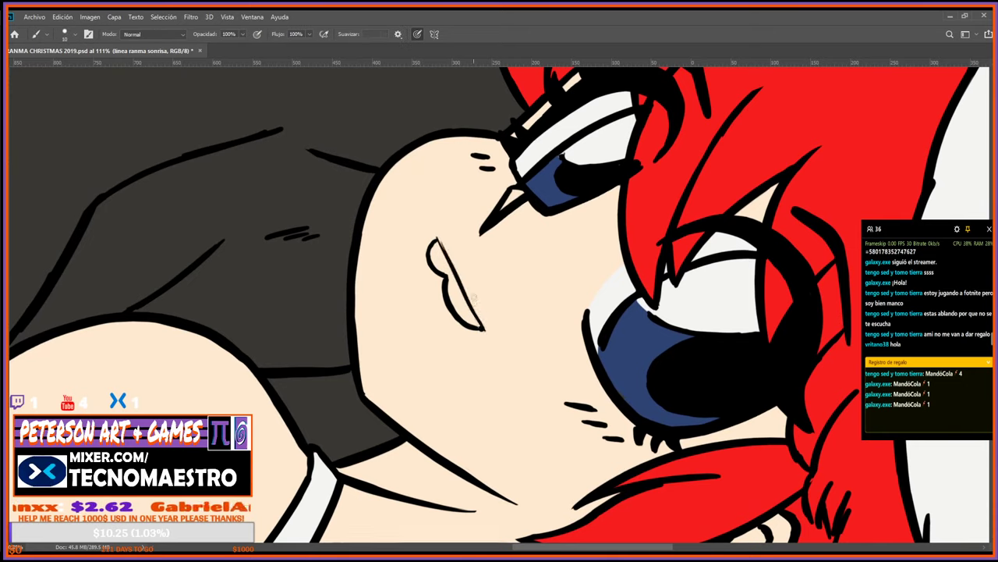
Draw a curved lower lip beneath the wavy mouth, joining both corners into an open smile.
{"action": "left_click_drag", "start_coordinate": [437, 240], "coordinate": [427, 290]}
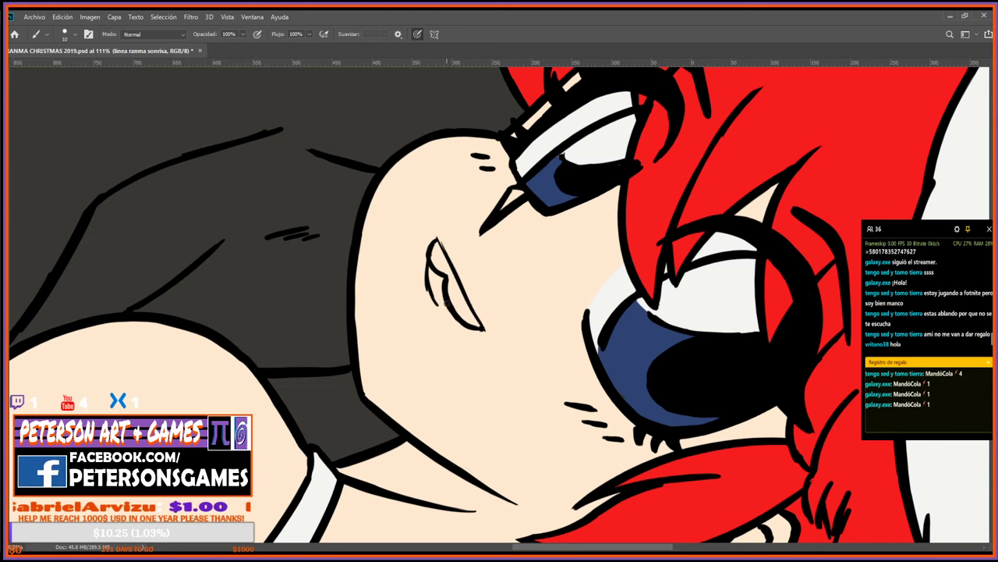
{"action": "key", "text": "r"}
{"action": "mouse_move", "coordinate": [479, 350]}
{"action": "left_mouse_down"}
{"action": "mouse_move", "coordinate": [603, 379]}
{"action": "mouse_move", "coordinate": [555, 204]}
{"action": "mouse_move", "coordinate": [528, 286]}
{"action": "mouse_move", "coordinate": [549, 326]}
{"action": "left_mouse_up"}
{"action": "key", "text": "b"}
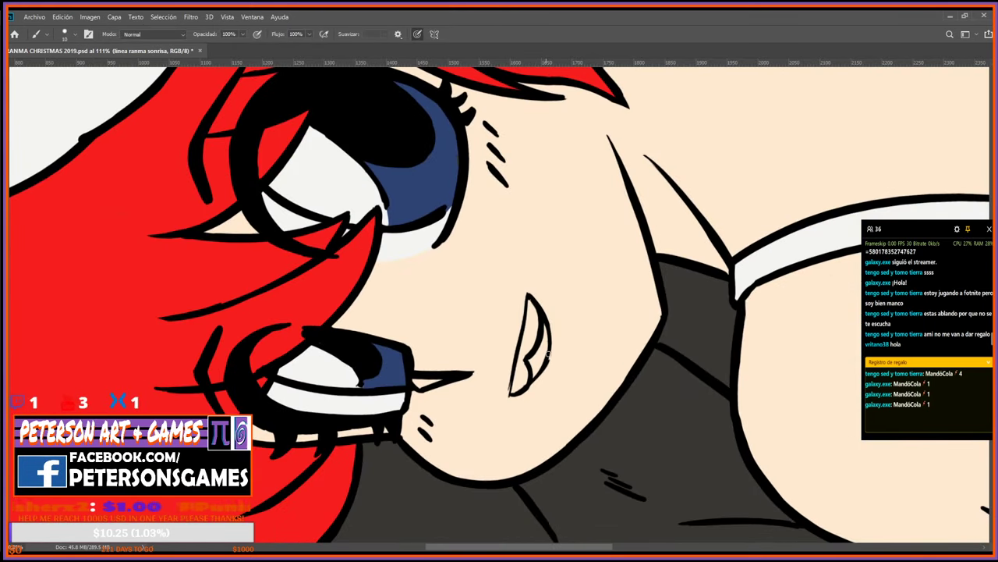
{"action": "key", "text": "e"}
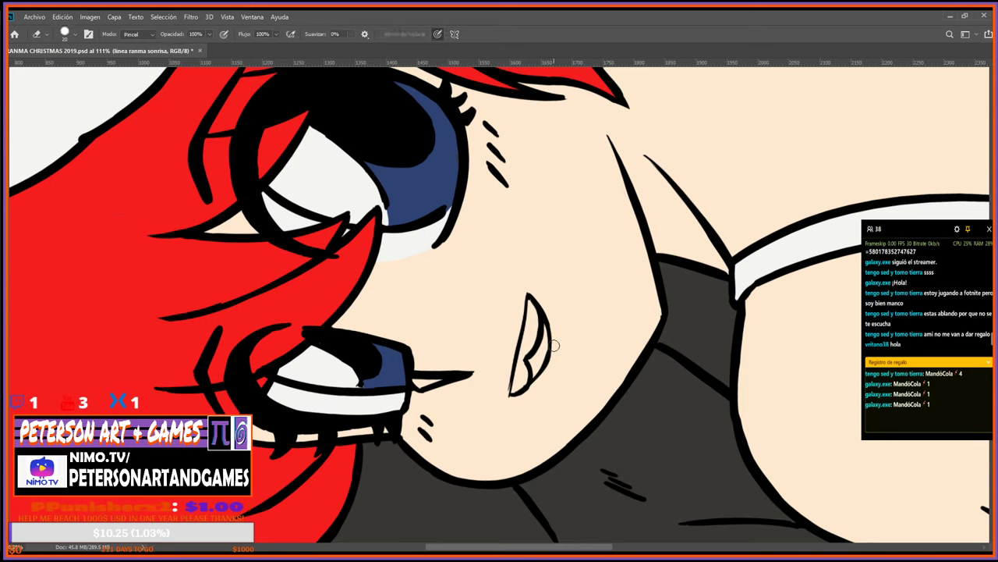
{"action": "key", "text": "b"}
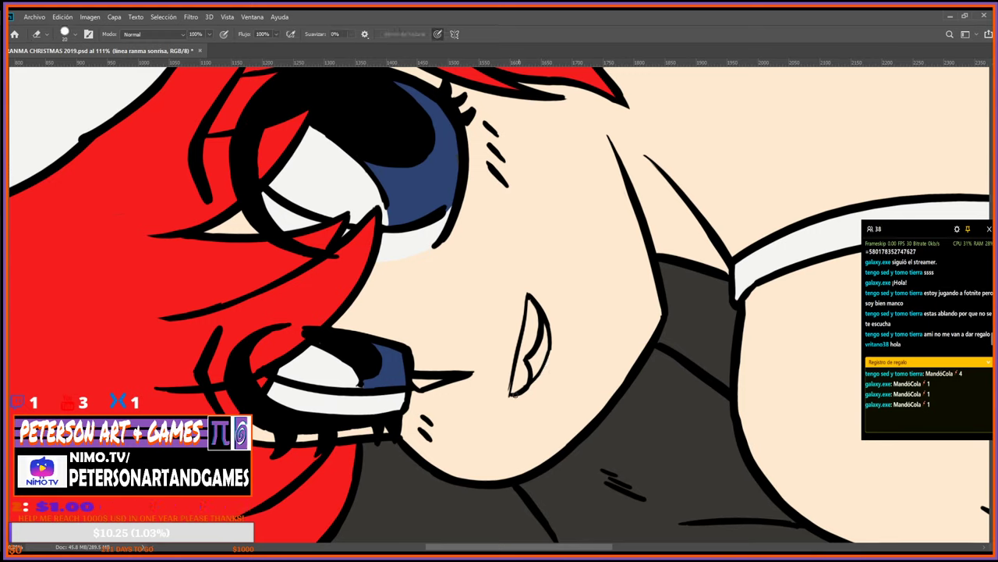
{"action": "left_click_drag", "start_coordinate": [522, 392], "coordinate": [550, 344]}
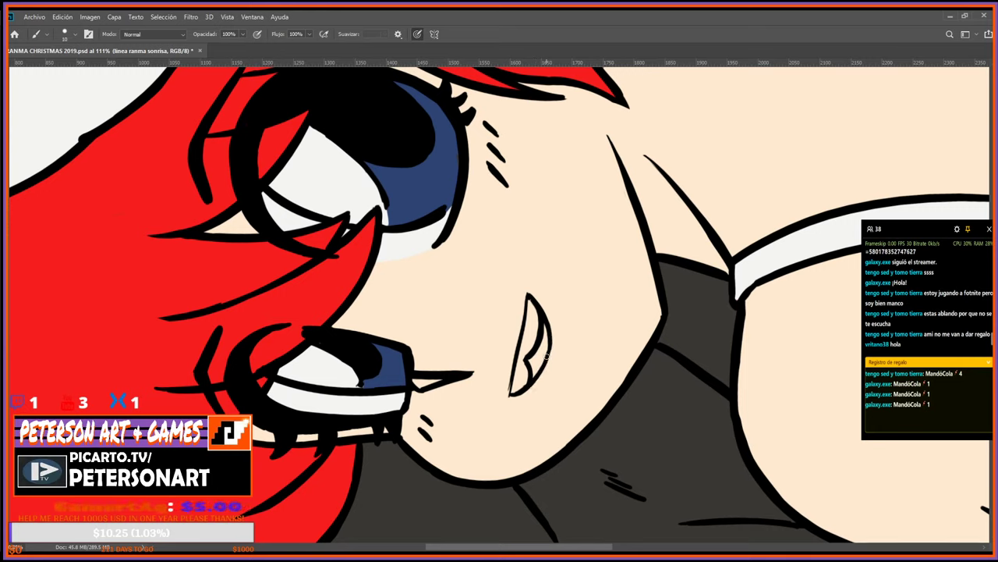
Clean up the corners of the smile and thicken its straight upper lip line.
{"action": "key", "text": "e"}
{"action": "key", "text": "b"}
{"action": "mouse_move", "coordinate": [506, 398]}
{"action": "left_mouse_down"}
{"action": "mouse_move", "coordinate": [527, 294]}
{"action": "mouse_move", "coordinate": [504, 392]}
{"action": "left_mouse_up"}
{"action": "key", "text": "e"}
{"action": "key", "text": "r"}
{"action": "mouse_move", "coordinate": [578, 327]}
{"action": "left_mouse_down"}
{"action": "mouse_move", "coordinate": [538, 383]}
{"action": "mouse_move", "coordinate": [490, 344]}
{"action": "left_mouse_up"}
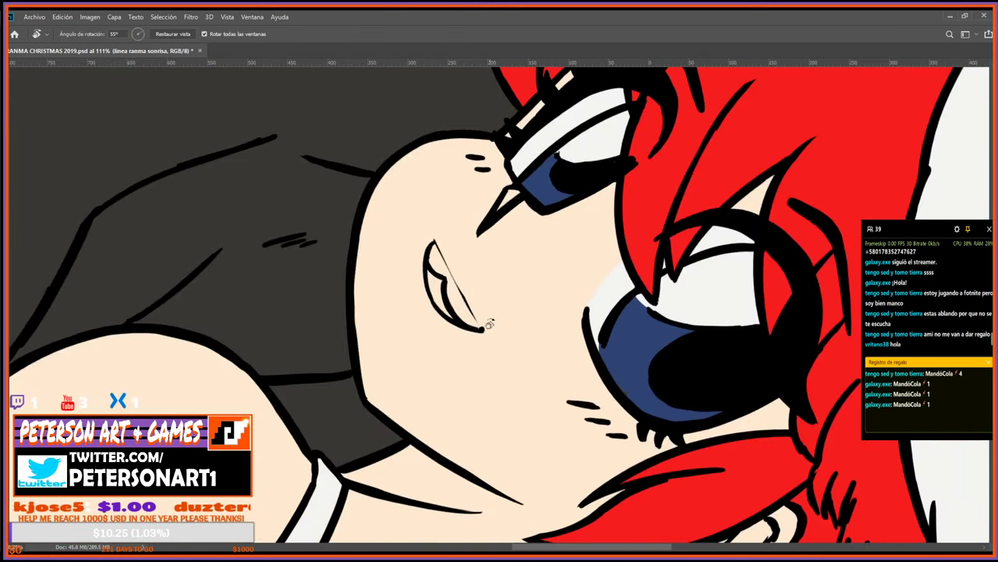
{"action": "key", "text": "b"}
{"action": "left_click_drag", "start_coordinate": [434, 241], "coordinate": [479, 326]}
{"action": "left_click_drag", "start_coordinate": [446, 272], "coordinate": [471, 311]}
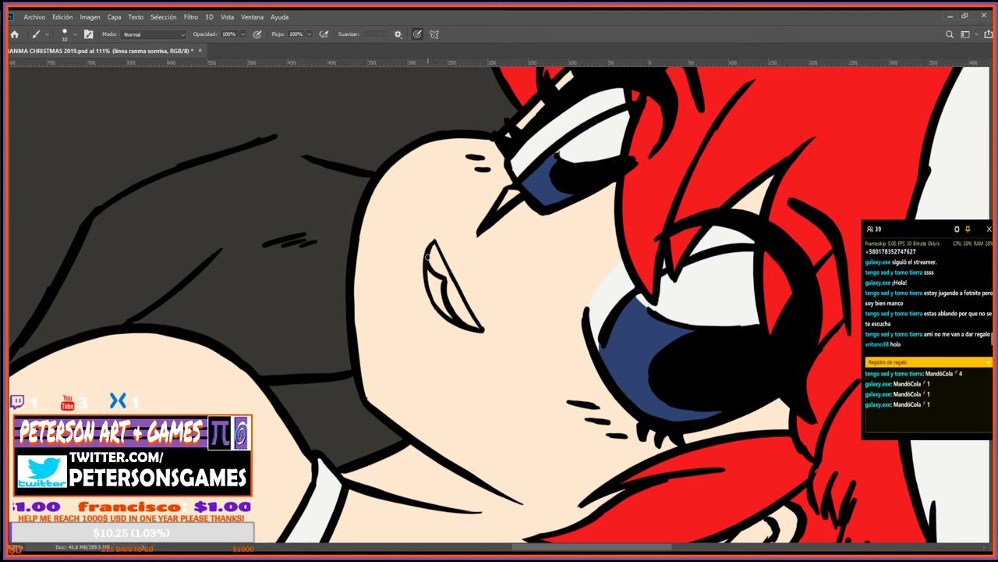
Switch to the layer color ranma dientes 2 and cover the wavy line inside the smile with skin tone using a 60 px brush.
{"action": "left_click", "coordinate": [948, 501]}
{"action": "left_click", "coordinate": [950, 514]}
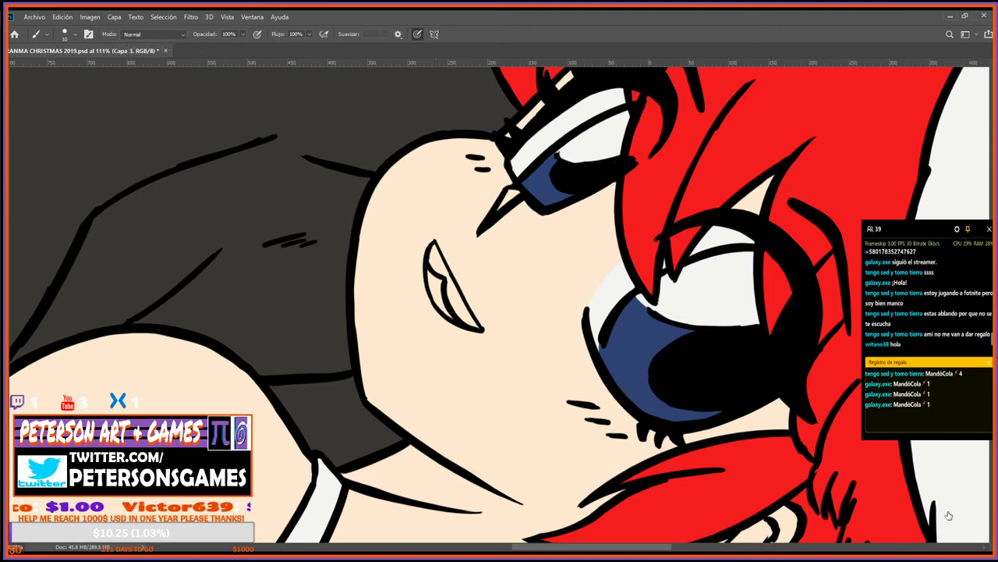
{"action": "left_click", "coordinate": [886, 489]}
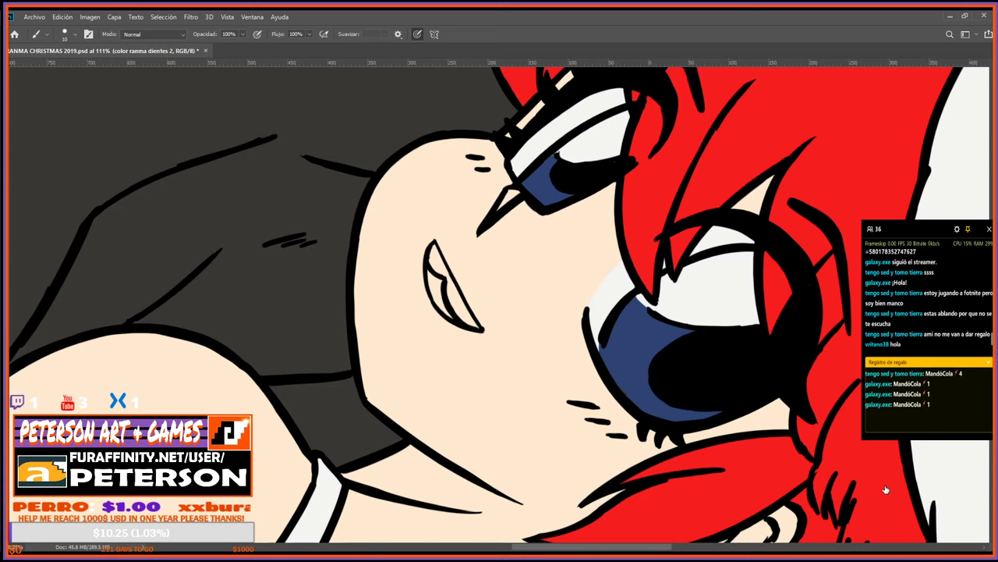
{"action": "key", "text": "bracketright"}
{"action": "key", "text": "bracketright"}
{"action": "key", "text": "bracketright"}
{"action": "key", "text": "bracketright"}
{"action": "key", "text": "bracketright"}
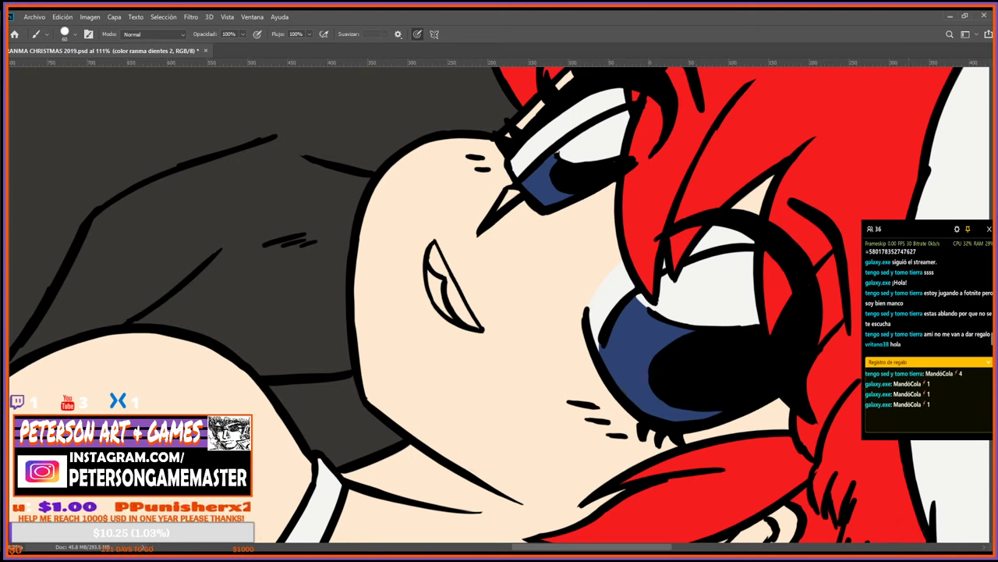
{"action": "key", "text": "ctrl+z"}
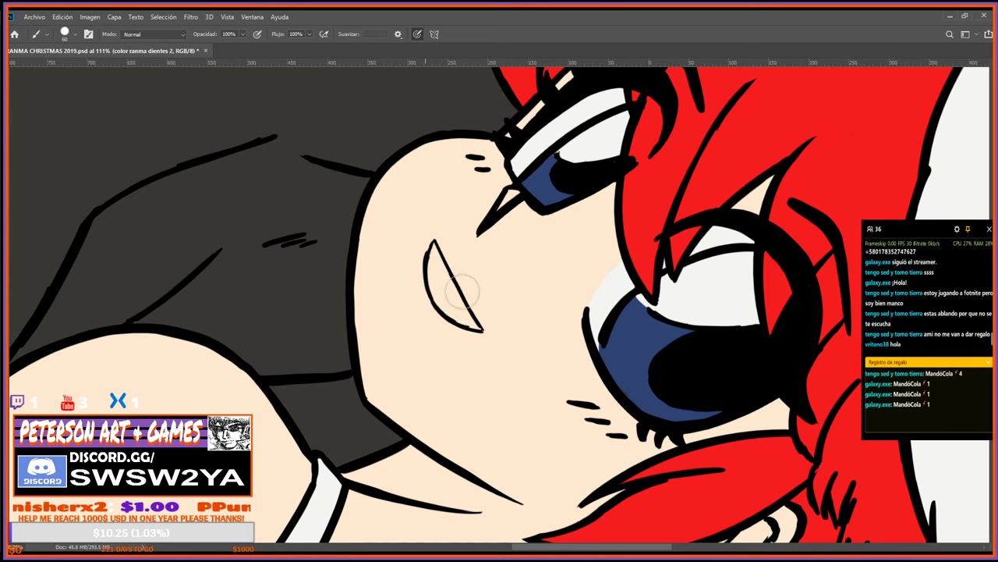
Return to the layer linea ranma sonrisa, sample the pupil's black and trim the smile's outline with a 15 px eraser.
{"action": "key", "text": "r"}
{"action": "left_click_drag", "start_coordinate": [479, 331], "coordinate": [684, 375]}
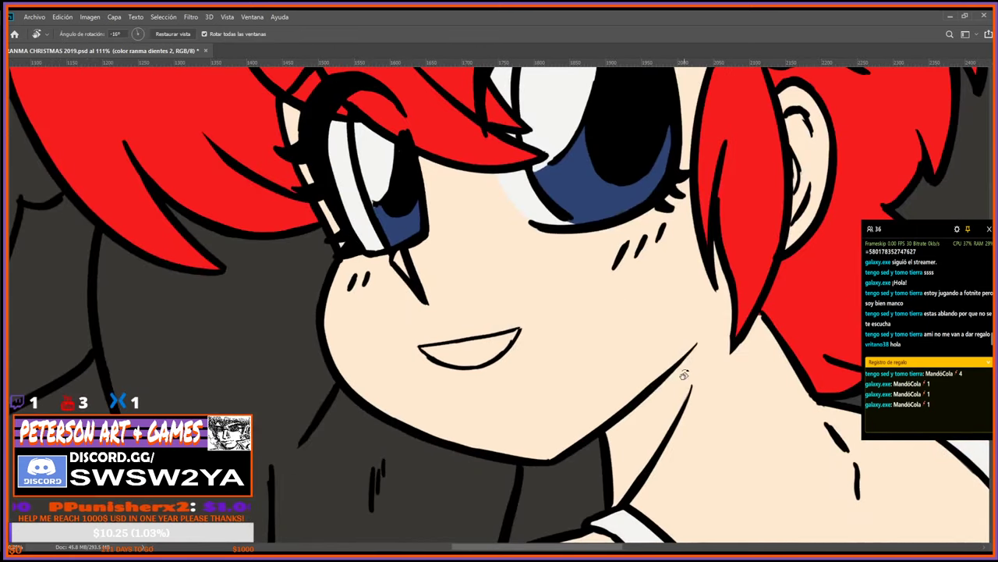
{"action": "left_click_drag", "start_coordinate": [558, 491], "coordinate": [690, 412]}
{"action": "key", "text": "i"}
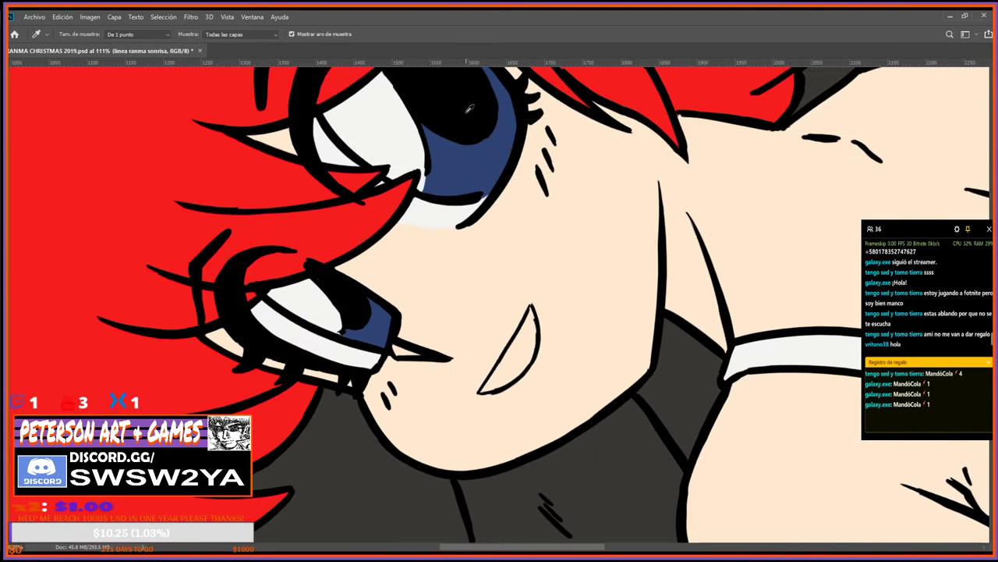
{"action": "key", "text": "e"}
{"action": "key", "text": "bracketleft"}
{"action": "key", "text": "bracketleft"}
{"action": "key", "text": "bracketleft"}
{"action": "key", "text": "bracketleft"}
{"action": "key", "text": "bracketleft"}
{"action": "key", "text": "bracketleft"}
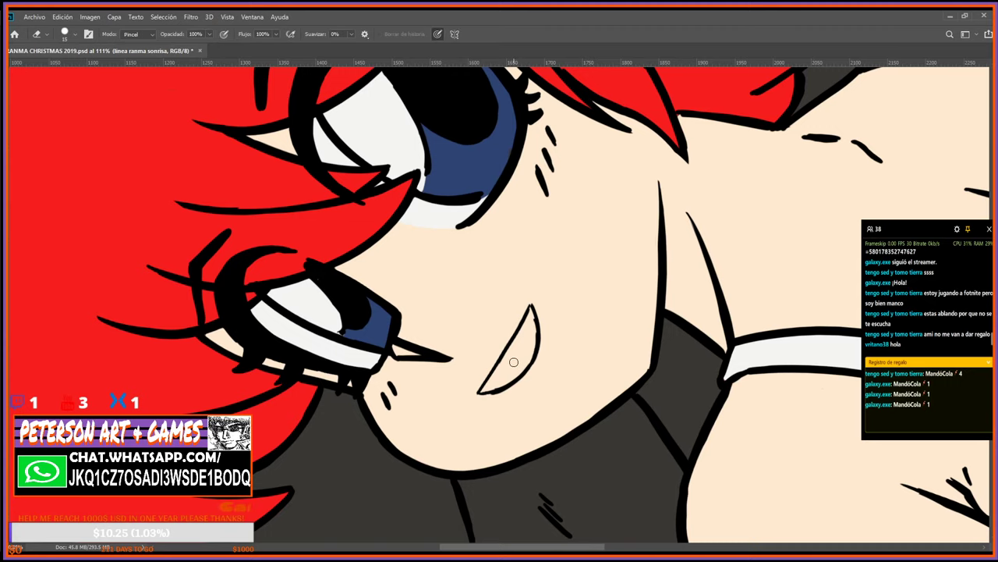
Thin the smile's curved lower lip and erase its end at the mouth corner nearest the nose.
{"action": "key", "text": "r"}
{"action": "mouse_move", "coordinate": [460, 473]}
{"action": "left_mouse_down"}
{"action": "mouse_move", "coordinate": [541, 476]}
{"action": "mouse_move", "coordinate": [594, 457]}
{"action": "left_mouse_up"}
{"action": "key", "text": "e"}
{"action": "key", "text": "bracketright"}
{"action": "key", "text": "bracketright"}
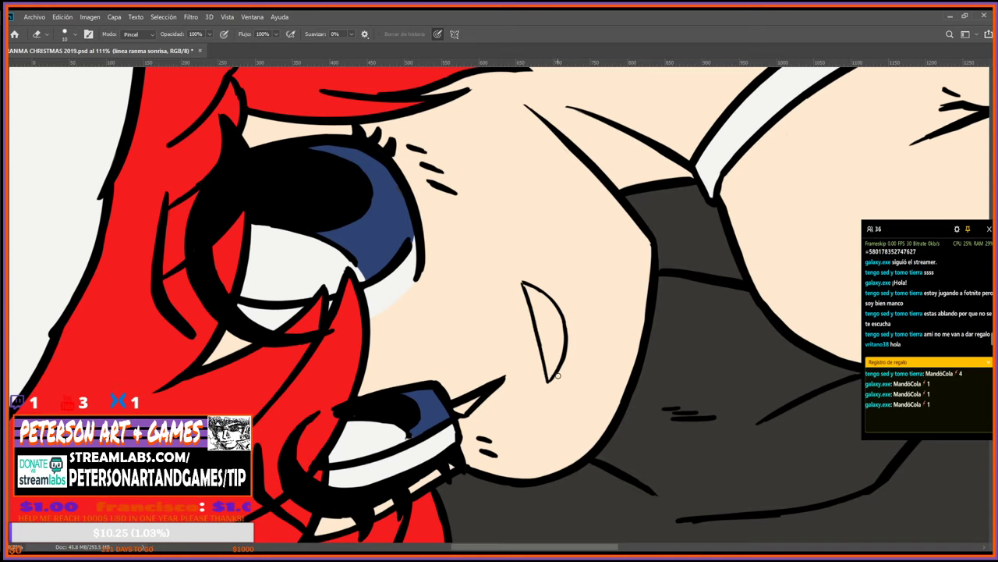
{"action": "key", "text": "r"}
{"action": "left_click_drag", "start_coordinate": [565, 312], "coordinate": [354, 474]}
{"action": "key", "text": "e"}
{"action": "left_click_drag", "start_coordinate": [444, 231], "coordinate": [435, 330]}
Redraw the missing end of the lower lip with a 20 px black brush and trim its inner edge.
{"action": "key", "text": "b"}
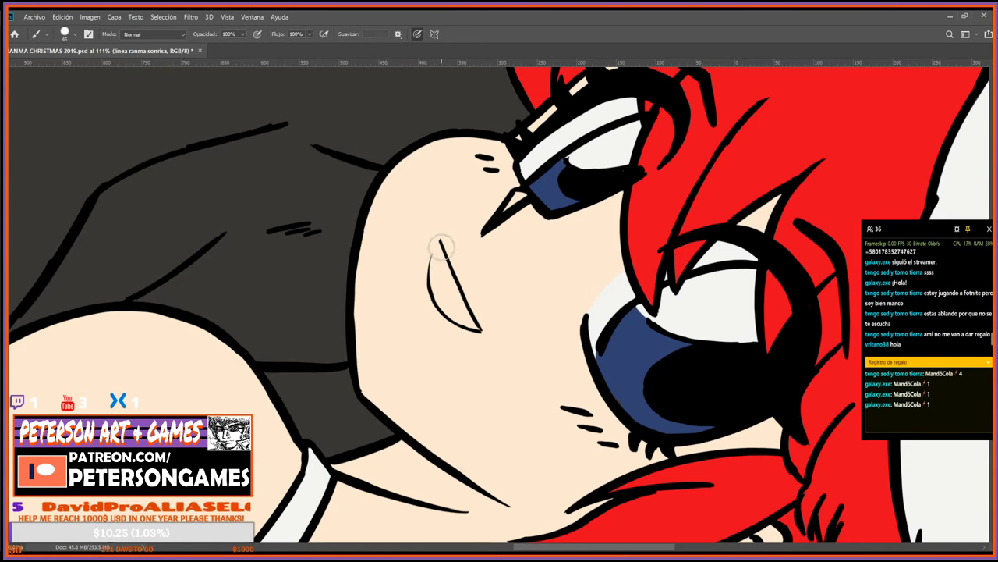
{"action": "key", "text": "]"}
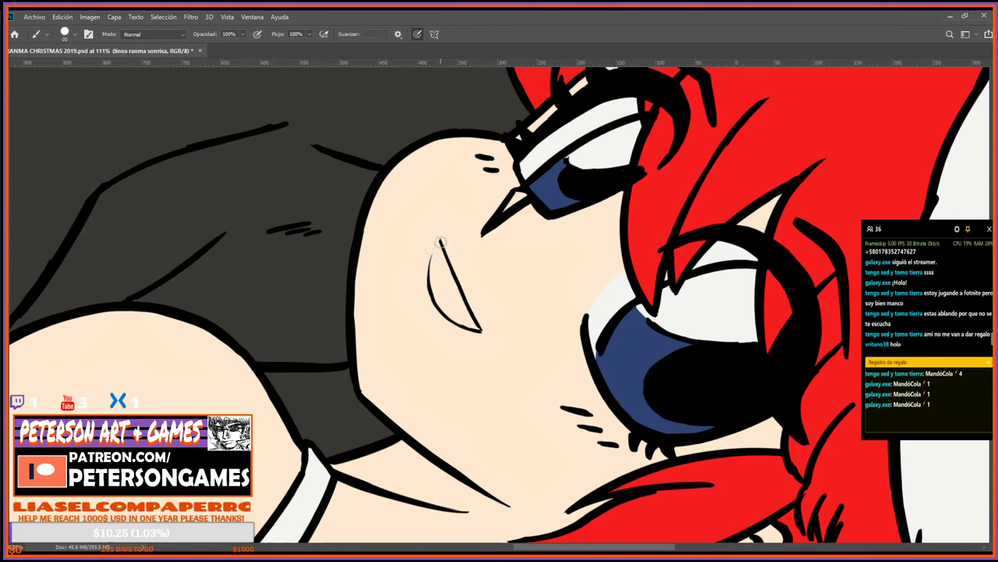
{"action": "mouse_move", "coordinate": [441, 241]}
{"action": "left_mouse_down"}
{"action": "mouse_move", "coordinate": [431, 292]}
{"action": "mouse_move", "coordinate": [439, 251]}
{"action": "mouse_move", "coordinate": [435, 303]}
{"action": "mouse_move", "coordinate": [433, 279]}
{"action": "mouse_move", "coordinate": [447, 316]}
{"action": "left_mouse_up"}
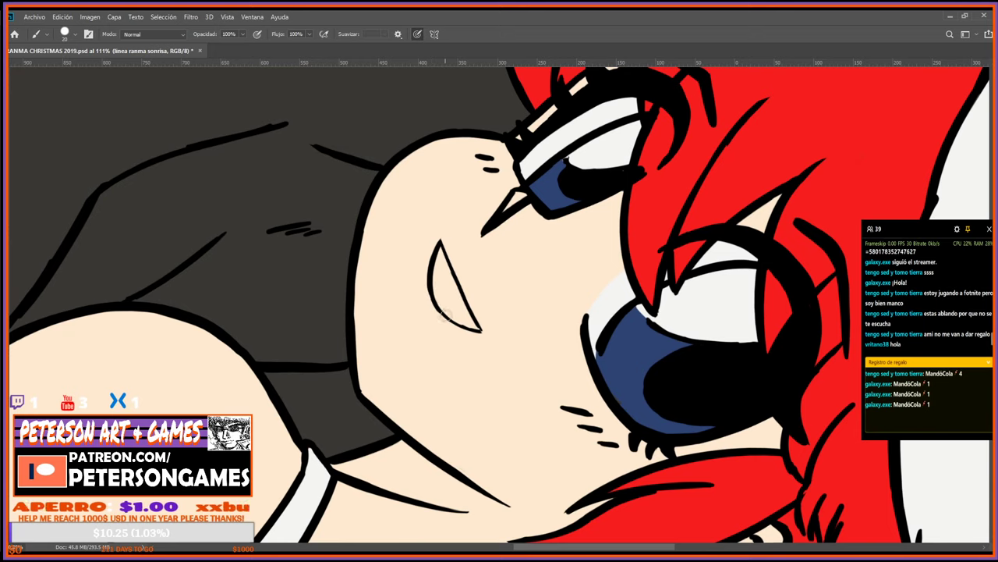
{"action": "key", "text": "e"}
{"action": "left_click_drag", "start_coordinate": [440, 246], "coordinate": [442, 296]}
Smooth the curve of the smile's lower lip with short brush and eraser touch-ups.
{"action": "key", "text": "r"}
{"action": "left_click_drag", "start_coordinate": [545, 262], "coordinate": [561, 311]}
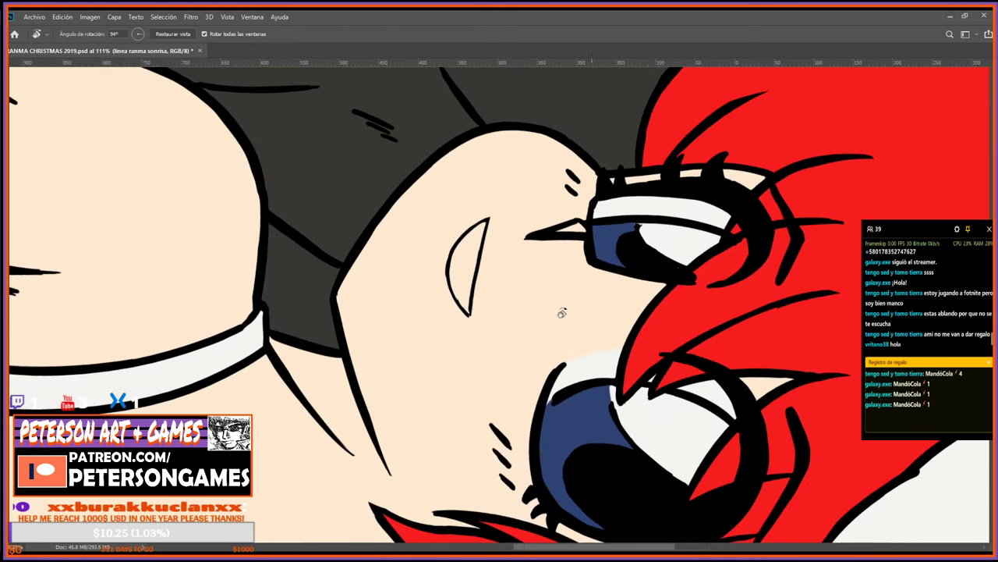
{"action": "key", "text": "e"}
{"action": "key", "text": "b"}
{"action": "mouse_move", "coordinate": [454, 258]}
{"action": "left_mouse_down"}
{"action": "mouse_move", "coordinate": [469, 312]}
{"action": "mouse_move", "coordinate": [563, 357]}
{"action": "mouse_move", "coordinate": [608, 257]}
{"action": "mouse_move", "coordinate": [603, 205]}
{"action": "left_mouse_up"}
{"action": "key", "text": "r"}
{"action": "key", "text": "e"}
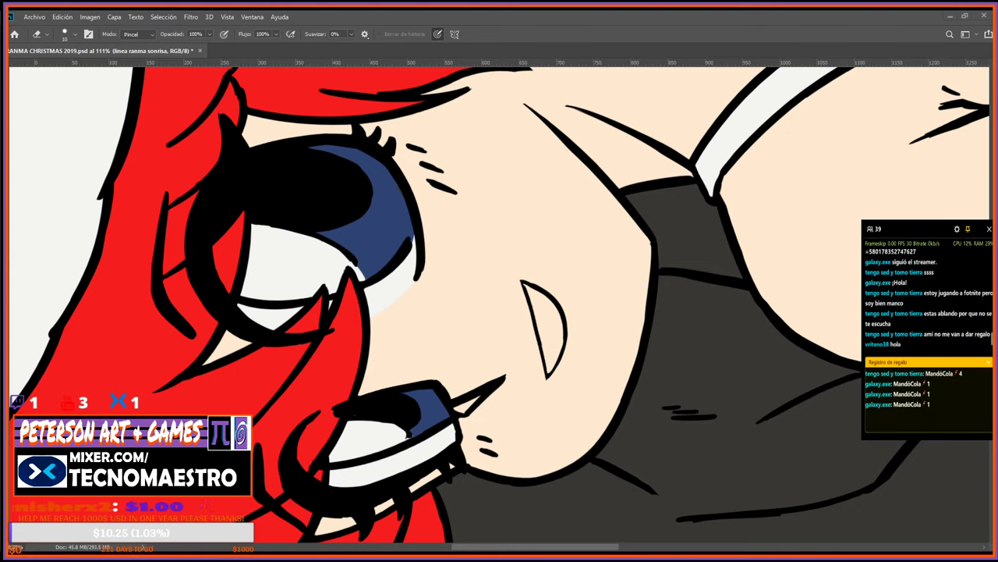
Sample the pupil's black again, thicken the smile's straight upper lip line and clean its edge.
{"action": "key", "text": "b"}
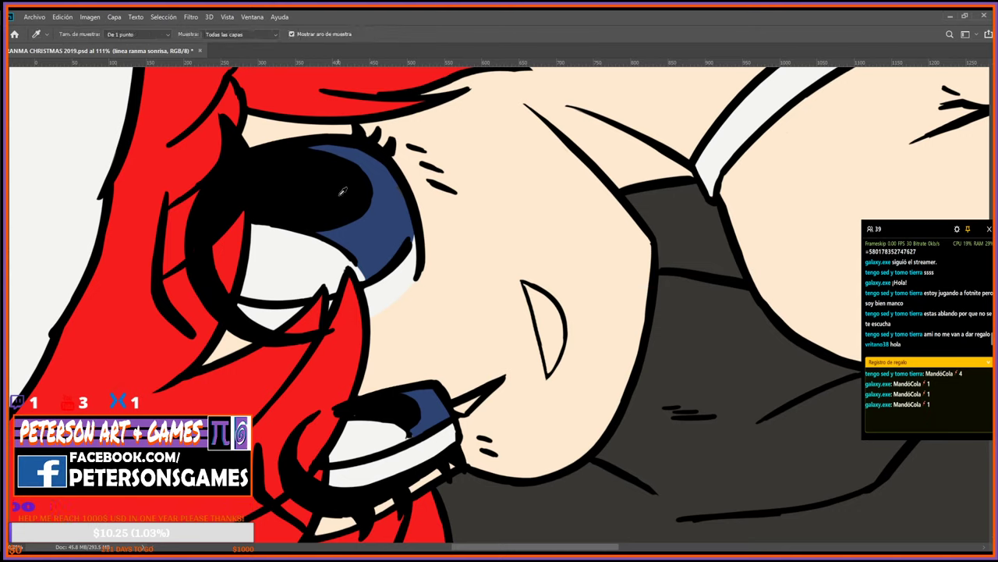
{"action": "left_click_drag", "start_coordinate": [525, 287], "coordinate": [540, 350]}
{"action": "left_click_drag", "start_coordinate": [531, 309], "coordinate": [545, 369]}
{"action": "key", "text": "e"}
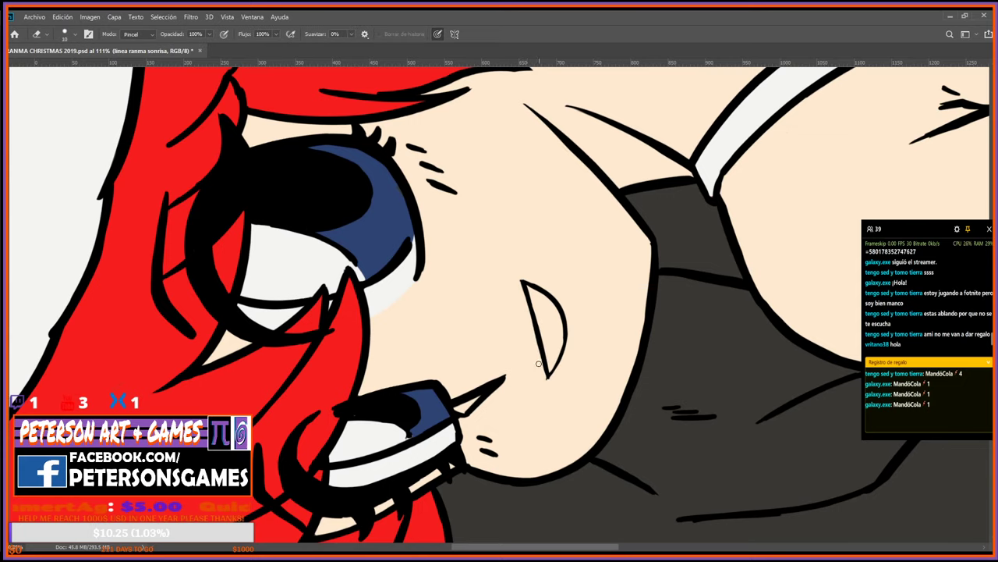
{"action": "key", "text": "r"}
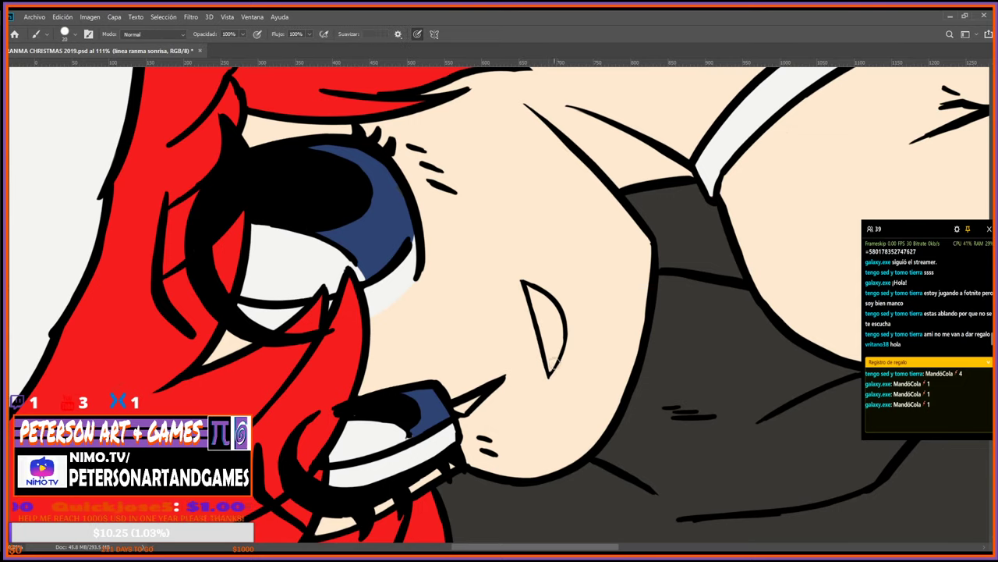
{"action": "left_click_drag", "start_coordinate": [550, 372], "coordinate": [288, 487]}
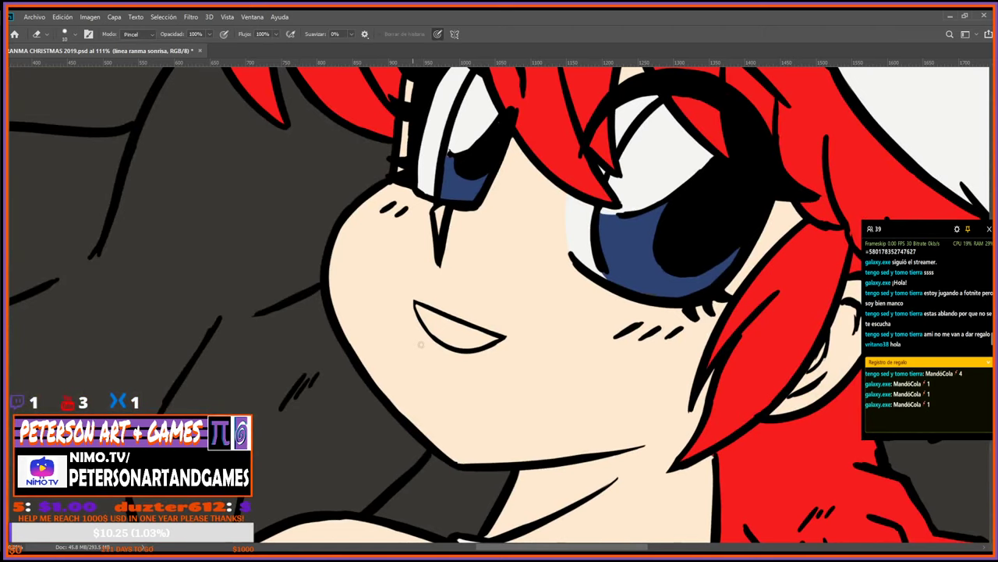
Refine the smile's outline and its cheek-side corner with small brush and eraser touch-ups.
{"action": "key", "text": "b"}
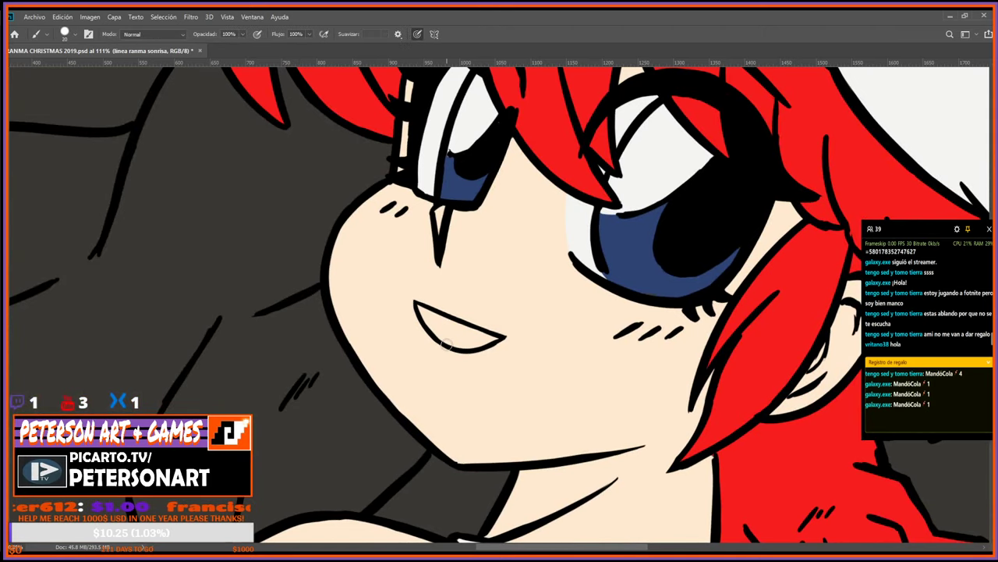
{"action": "key", "text": "r"}
{"action": "left_click_drag", "start_coordinate": [487, 350], "coordinate": [483, 396]}
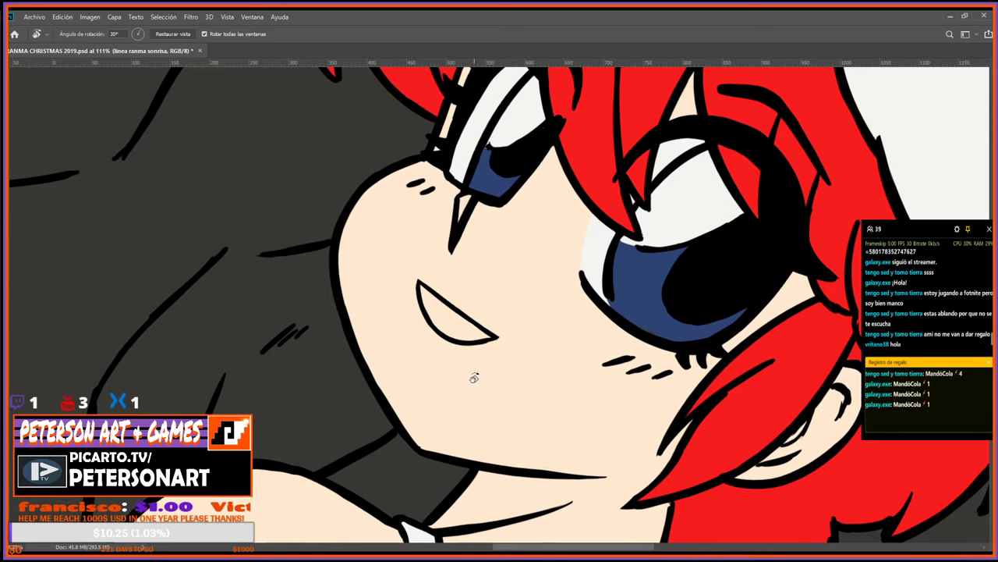
{"action": "key", "text": "b"}
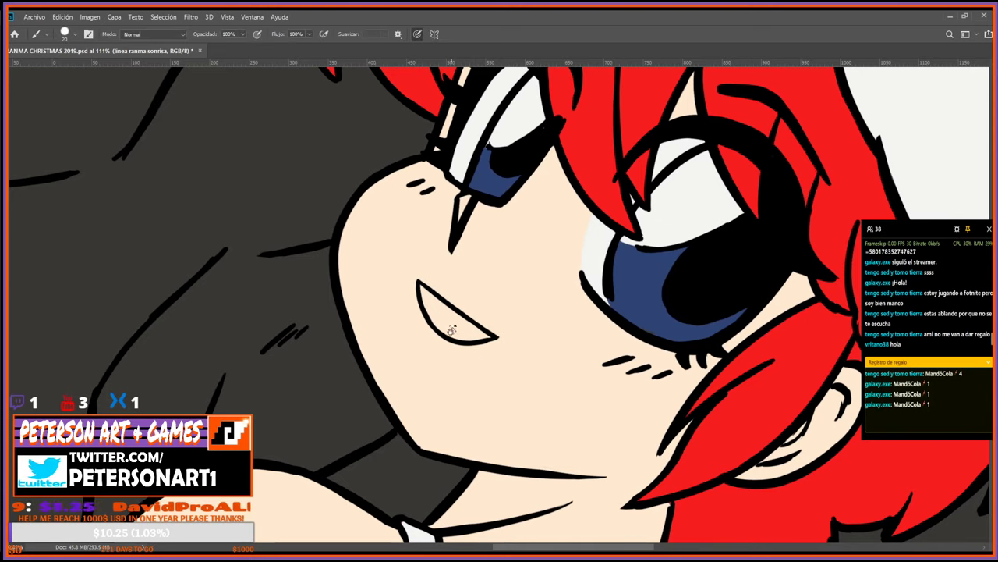
{"action": "key", "text": "r"}
{"action": "left_click_drag", "start_coordinate": [457, 325], "coordinate": [532, 284]}
{"action": "key", "text": "e"}
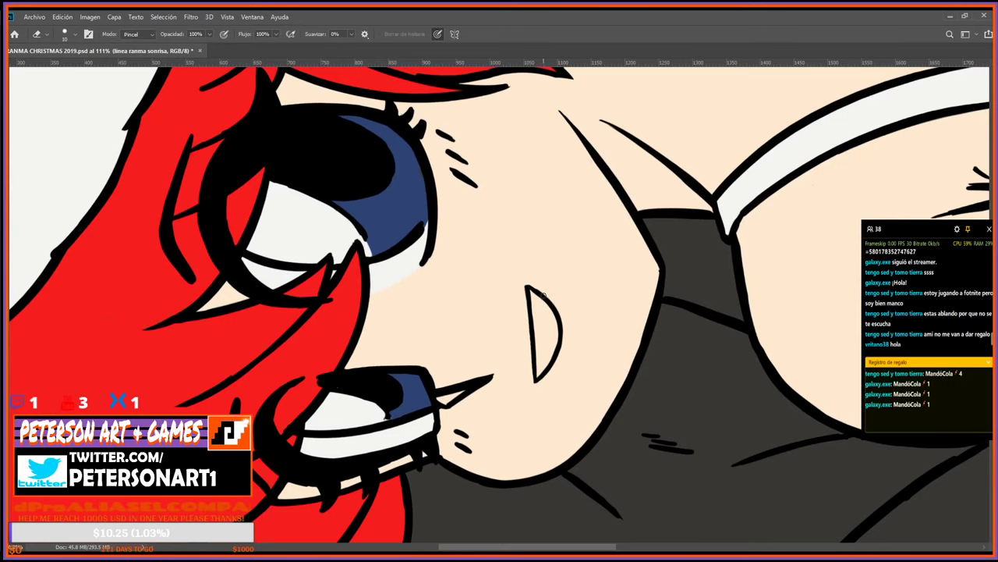
{"action": "key", "text": "b"}
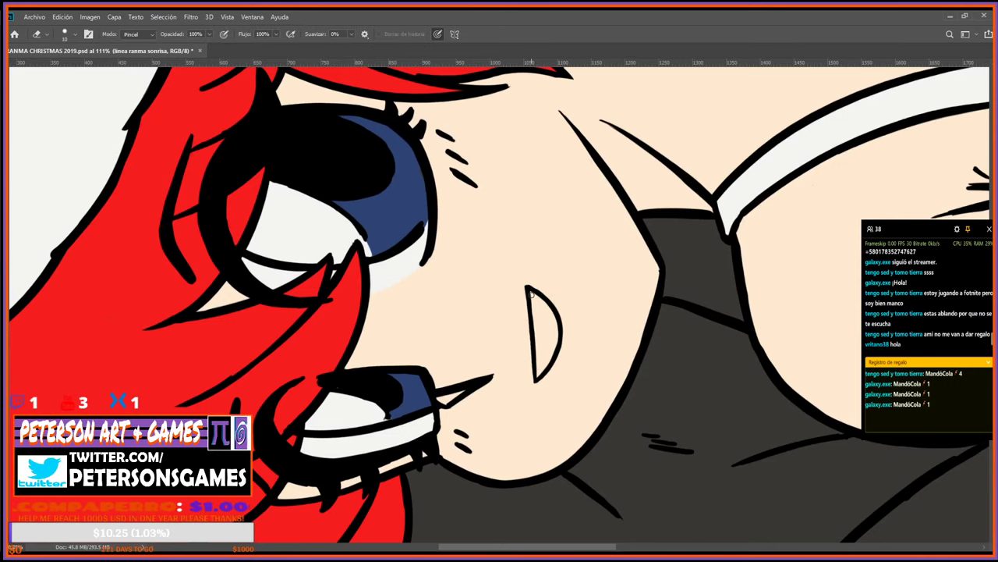
{"action": "key", "text": "r"}
{"action": "mouse_move", "coordinate": [654, 278]}
{"action": "left_mouse_down"}
{"action": "mouse_move", "coordinate": [515, 312]}
{"action": "mouse_move", "coordinate": [475, 268]}
{"action": "left_mouse_up"}
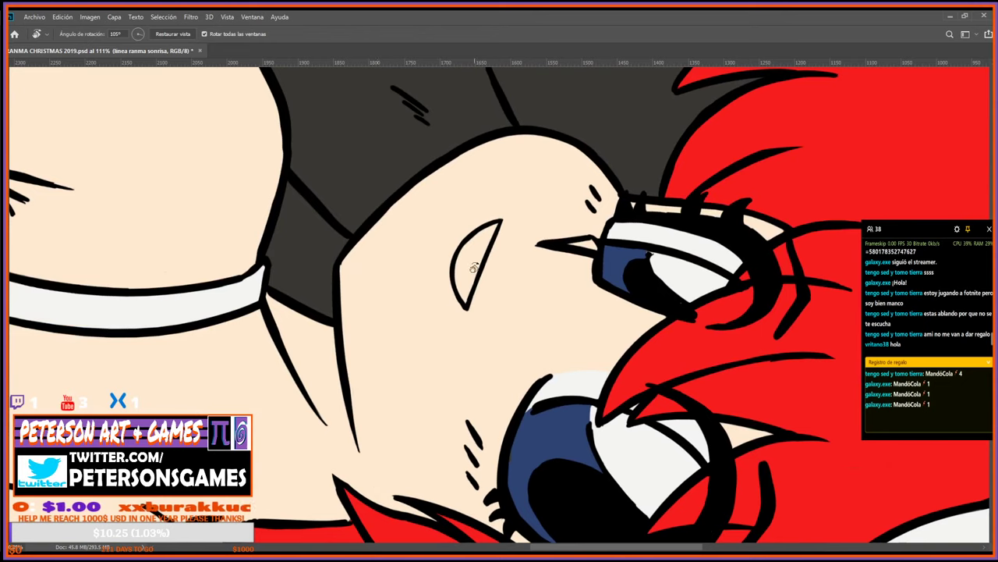
Even out the smile's curved lower lip with a smaller black brush, trimming its edge and the nose-side tip.
{"action": "key", "text": "b"}
{"action": "key", "text": "r"}
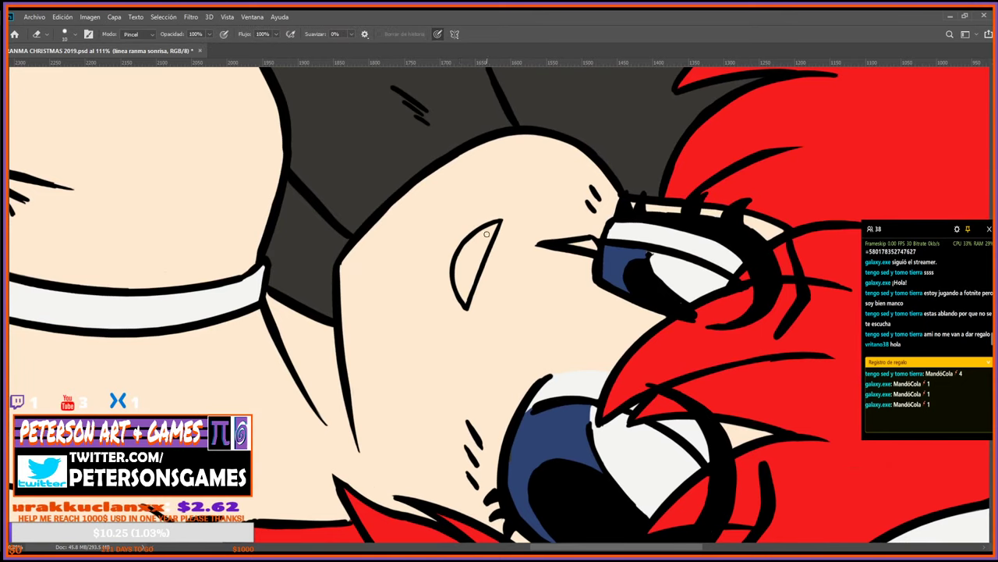
{"action": "left_click_drag", "start_coordinate": [461, 257], "coordinate": [450, 287]}
{"action": "key", "text": "b"}
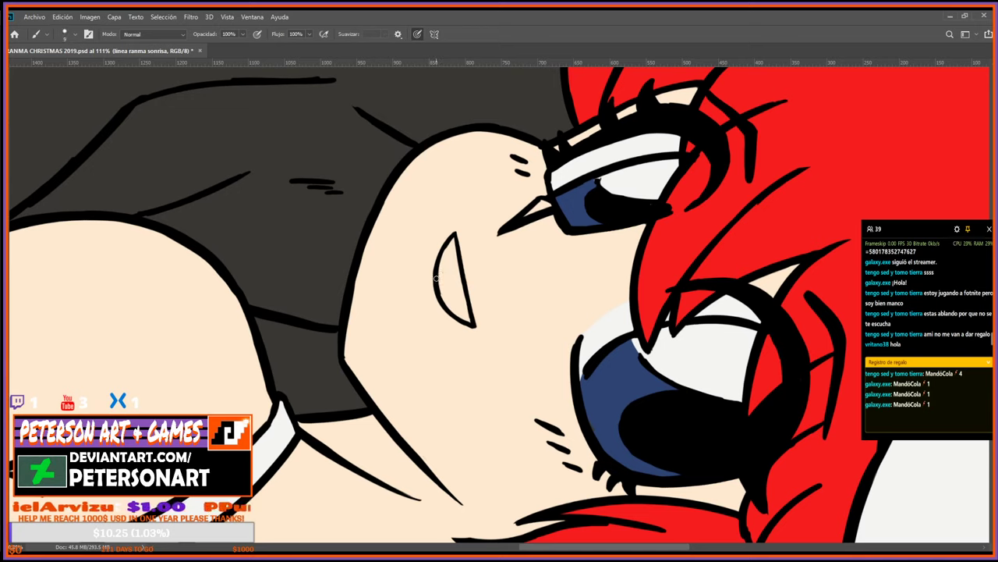
{"action": "key", "text": "e"}
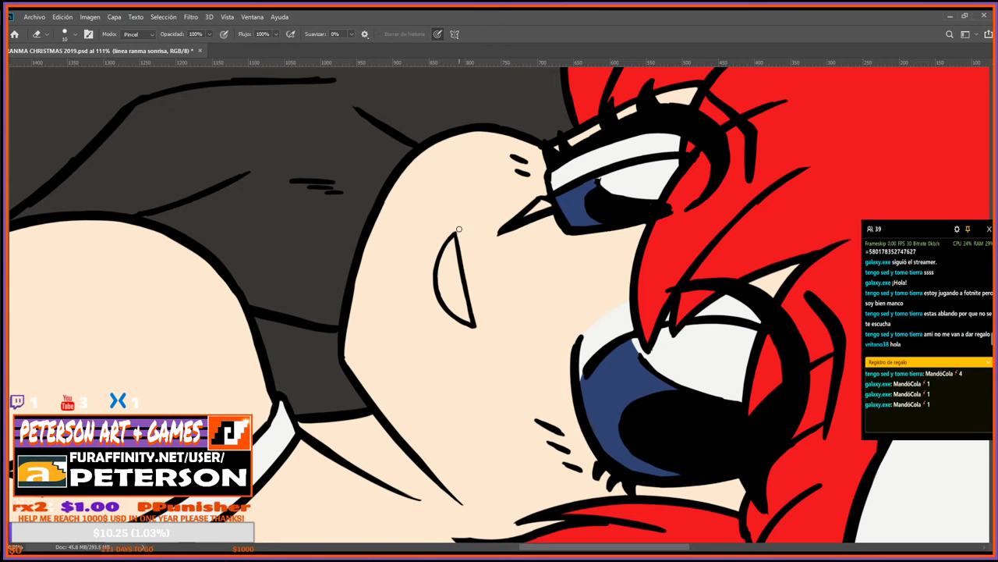
{"action": "key", "text": "b"}
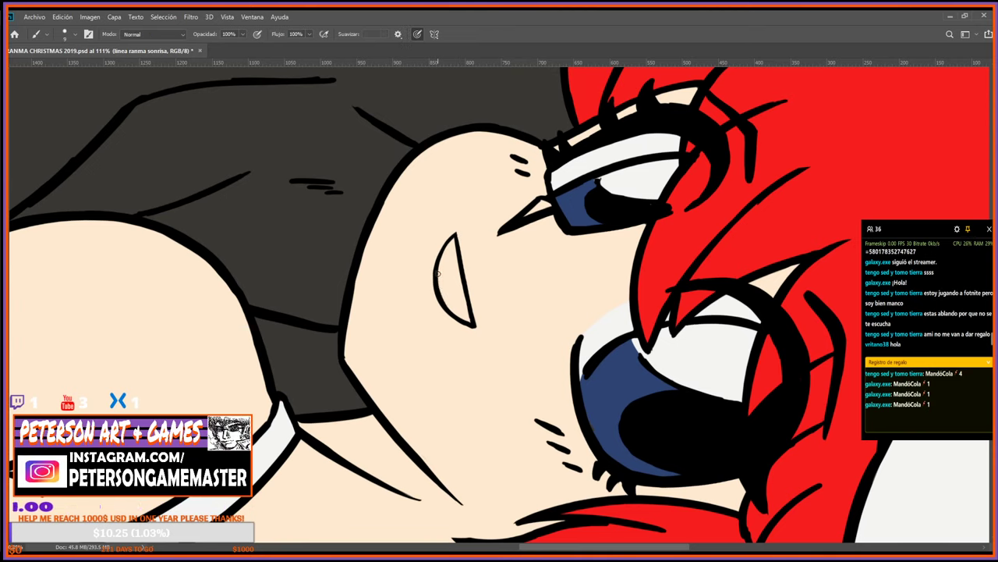
{"action": "left_click_drag", "start_coordinate": [450, 310], "coordinate": [468, 322]}
Sharpen the cheek-side corner of the smile, alternating small black strokes and erasing.
{"action": "key", "text": "r"}
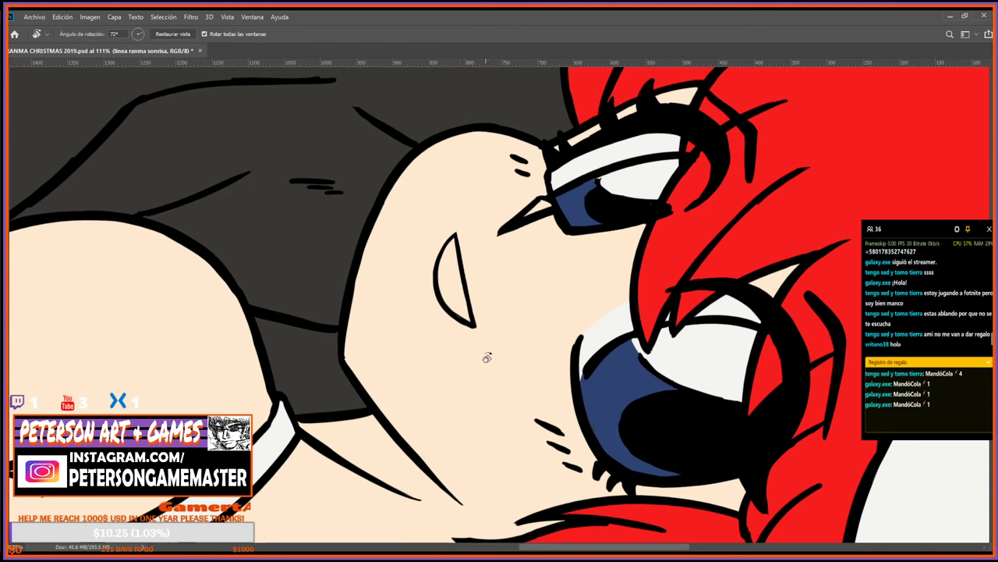
{"action": "mouse_move", "coordinate": [493, 357]}
{"action": "left_mouse_down"}
{"action": "mouse_move", "coordinate": [645, 194]}
{"action": "mouse_move", "coordinate": [617, 167]}
{"action": "left_mouse_up"}
{"action": "key", "text": "e"}
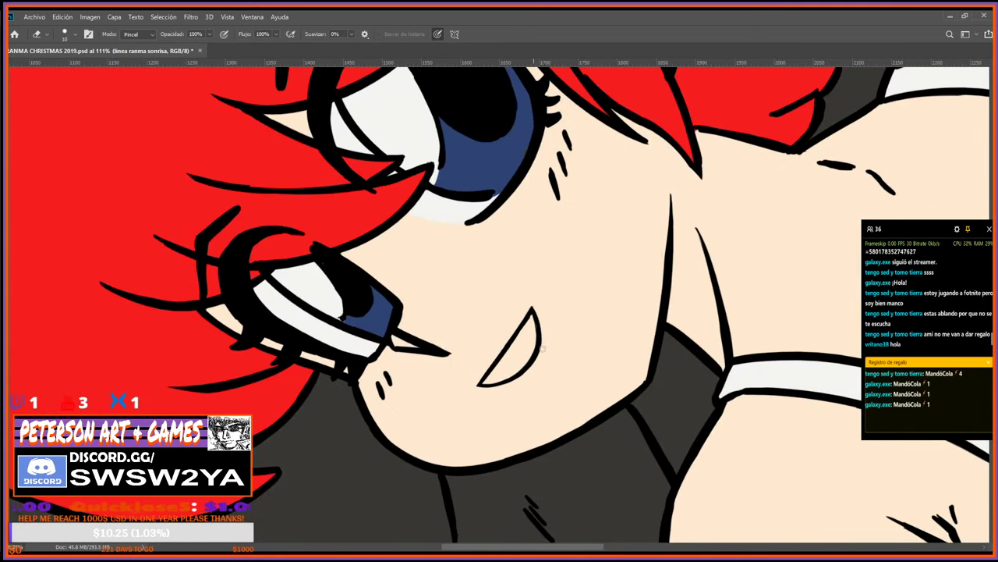
{"action": "key", "text": "b"}
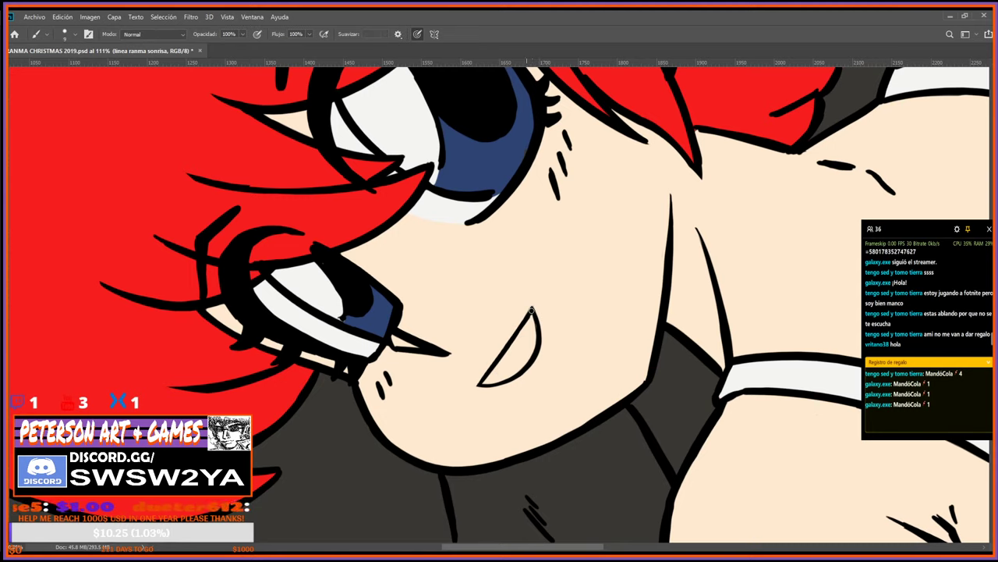
{"action": "key", "text": "e"}
{"action": "key", "text": "b"}
{"action": "key", "text": "e"}
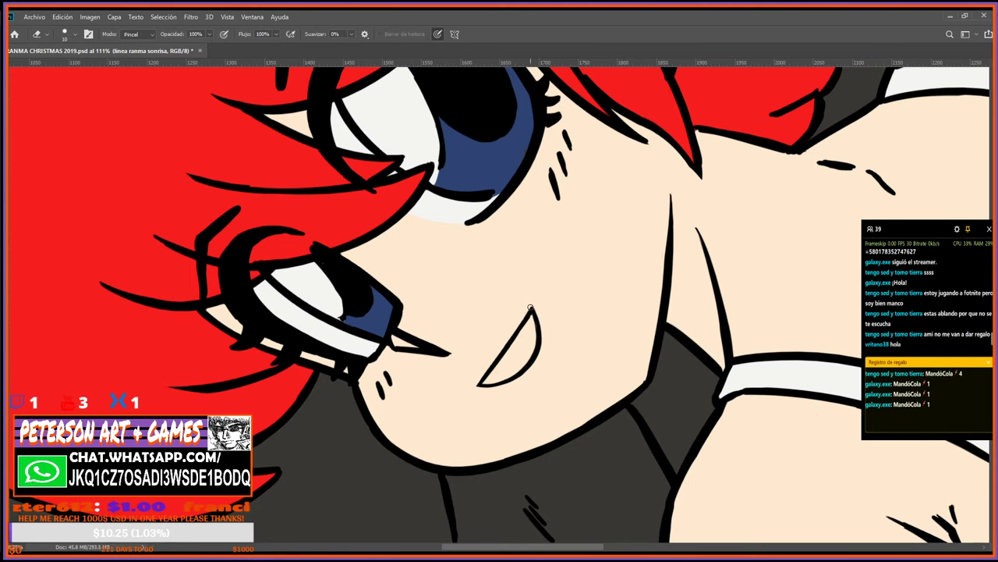
{"action": "key", "text": "b"}
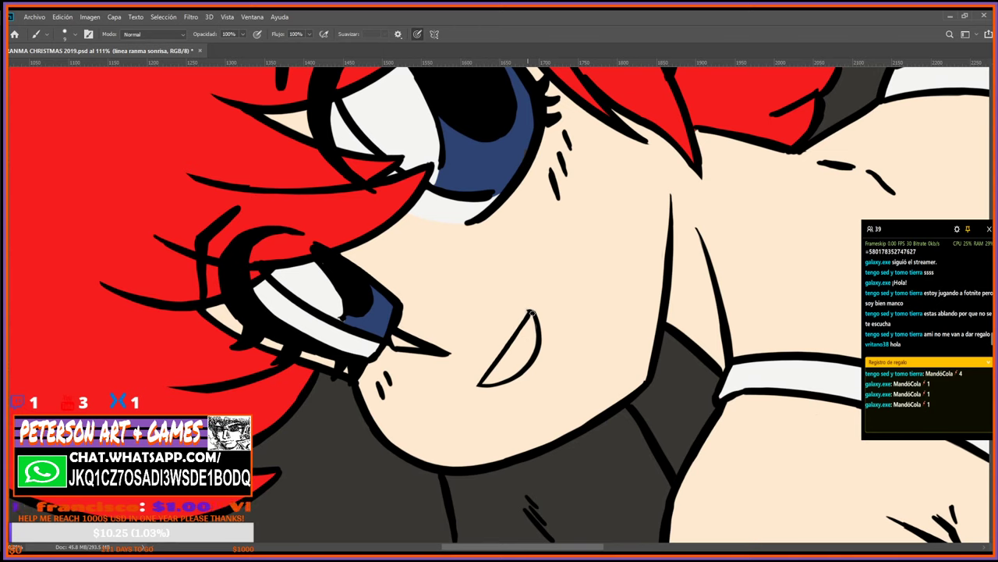
Thicken and round off the line where the upper and lower lips meet at the cheek-side corner.
{"action": "key", "text": "r"}
{"action": "left_click_drag", "start_coordinate": [577, 290], "coordinate": [497, 330]}
{"action": "key", "text": "e"}
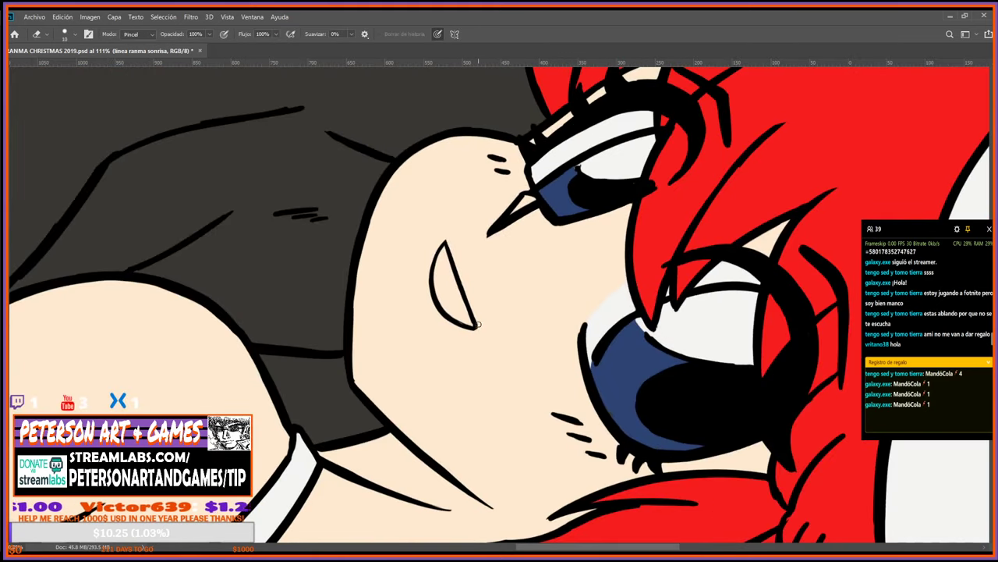
{"action": "key", "text": "b"}
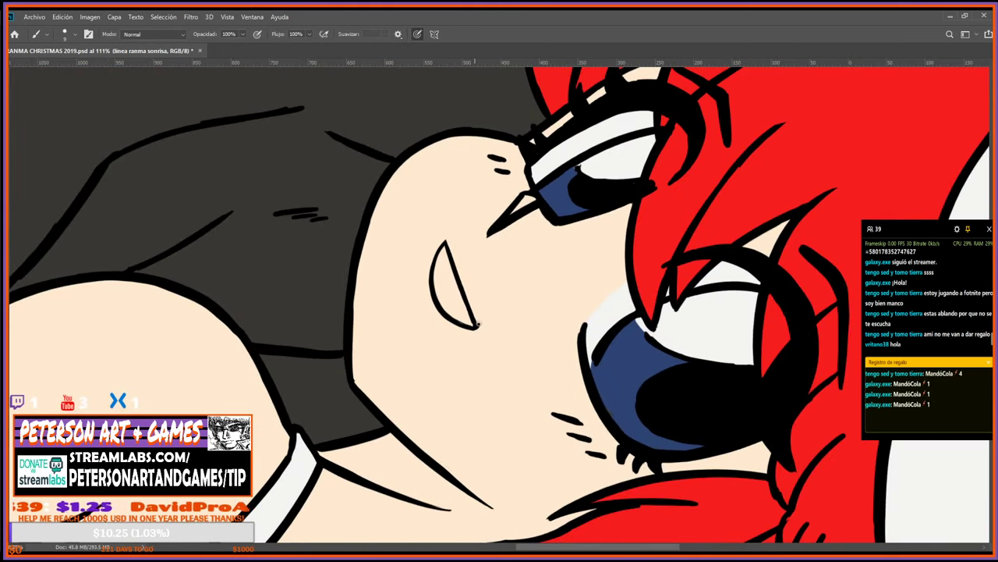
{"action": "key", "text": "r"}
{"action": "mouse_move", "coordinate": [490, 334]}
{"action": "left_mouse_down"}
{"action": "mouse_move", "coordinate": [580, 320]}
{"action": "mouse_move", "coordinate": [528, 288]}
{"action": "left_mouse_up"}
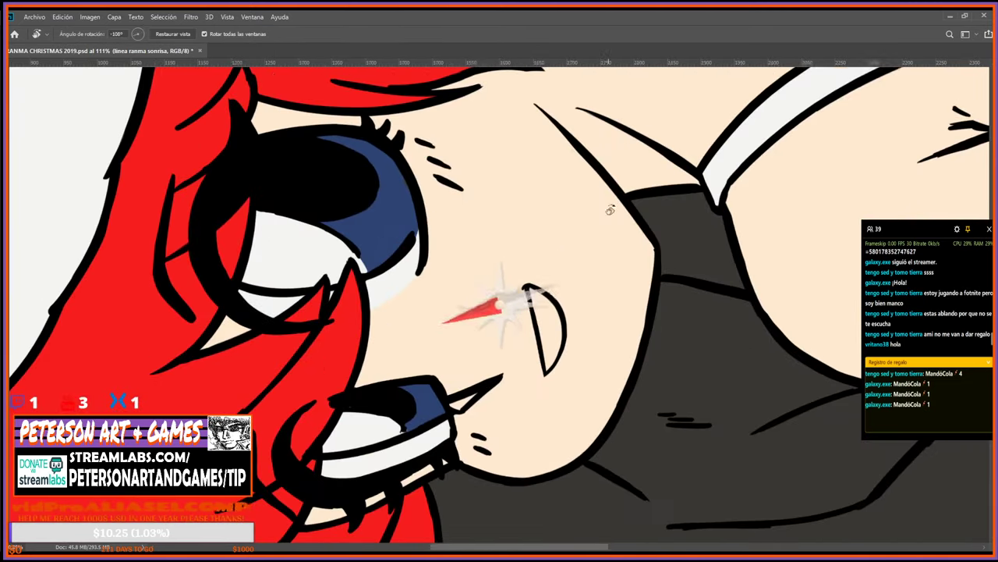
{"action": "key", "text": "b"}
Erase the outer edge of the smile's upper lip line to straighten it, and touch it up in black.
{"action": "key", "text": "r"}
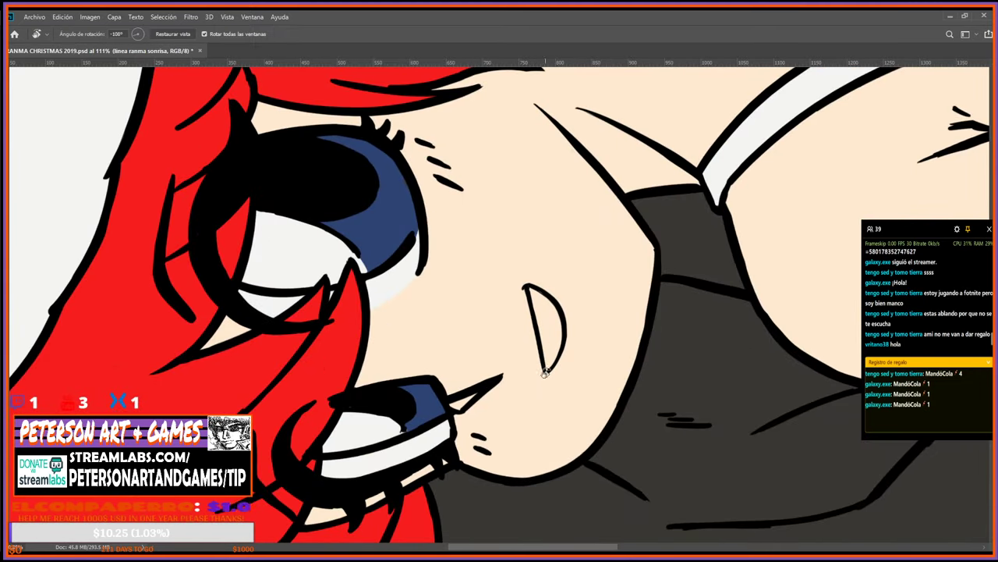
{"action": "mouse_move", "coordinate": [521, 460]}
{"action": "left_mouse_down"}
{"action": "mouse_move", "coordinate": [629, 205]}
{"action": "mouse_move", "coordinate": [524, 168]}
{"action": "left_mouse_up"}
{"action": "key", "text": "e"}
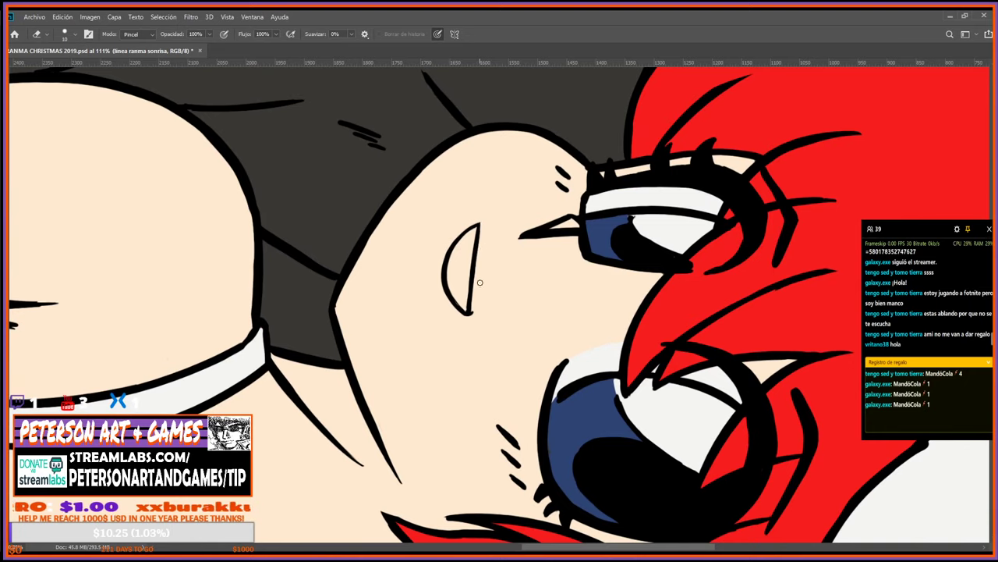
{"action": "left_click_drag", "start_coordinate": [482, 226], "coordinate": [477, 280]}
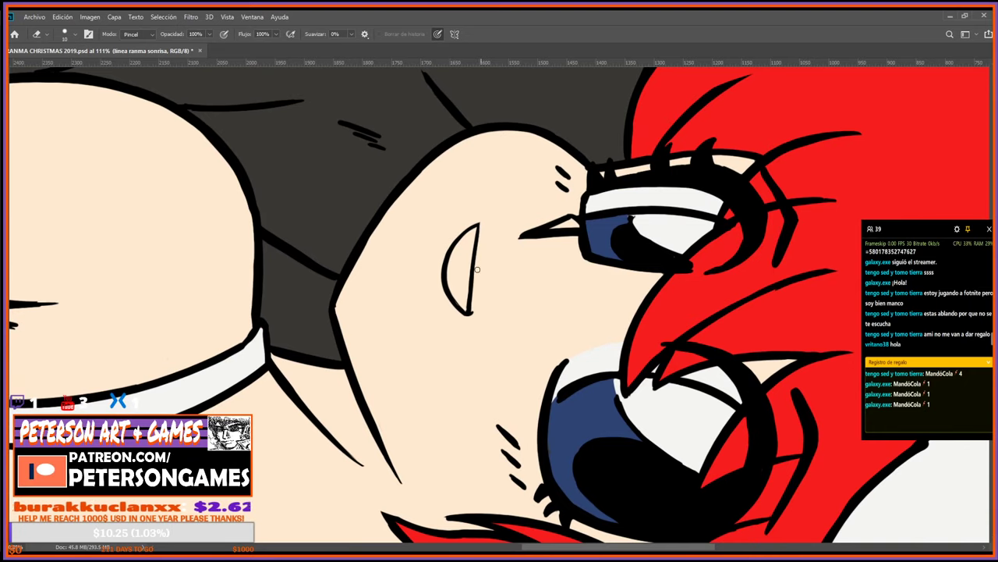
{"action": "key", "text": "b"}
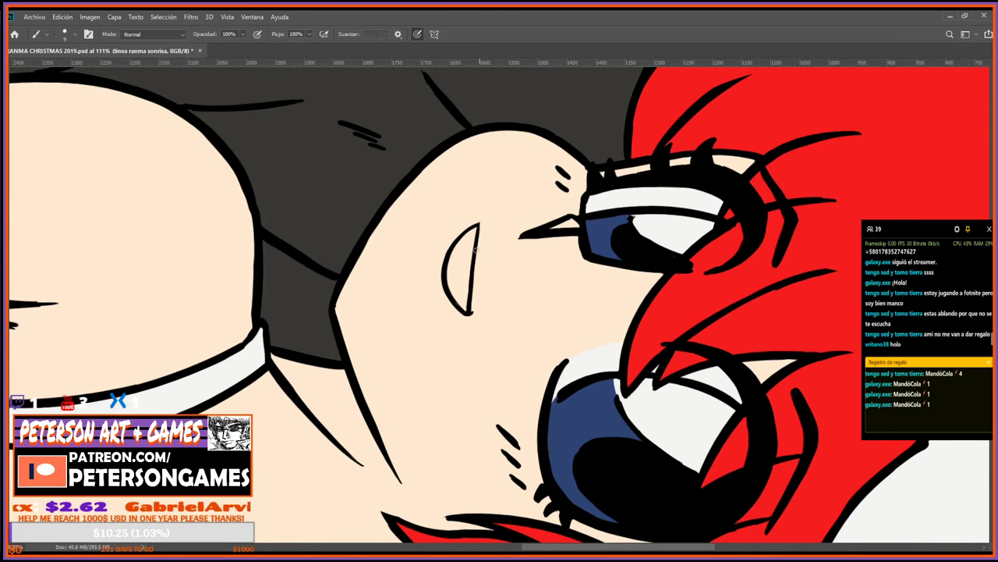
Draw two short black tooth lines inside the smile near its cheek-side corner.
{"action": "key", "text": "r"}
{"action": "mouse_move", "coordinate": [471, 307]}
{"action": "left_mouse_down"}
{"action": "mouse_move", "coordinate": [600, 311]}
{"action": "mouse_move", "coordinate": [529, 296]}
{"action": "mouse_move", "coordinate": [533, 281]}
{"action": "mouse_move", "coordinate": [581, 342]}
{"action": "left_mouse_up"}
{"action": "key", "text": "b"}
{"action": "key", "text": "r"}
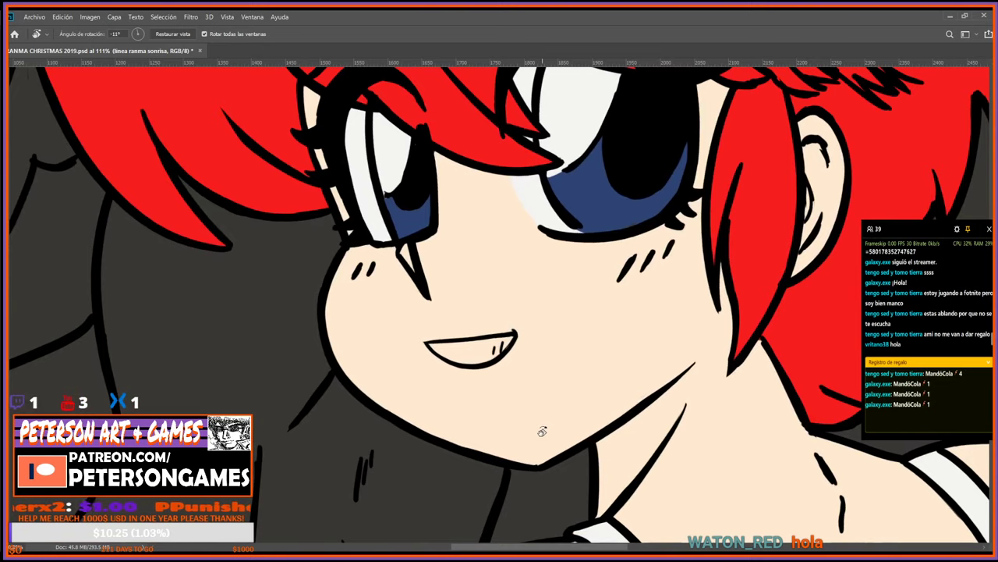
{"action": "left_click_drag", "start_coordinate": [542, 431], "coordinate": [528, 341]}
{"action": "key", "text": "b"}
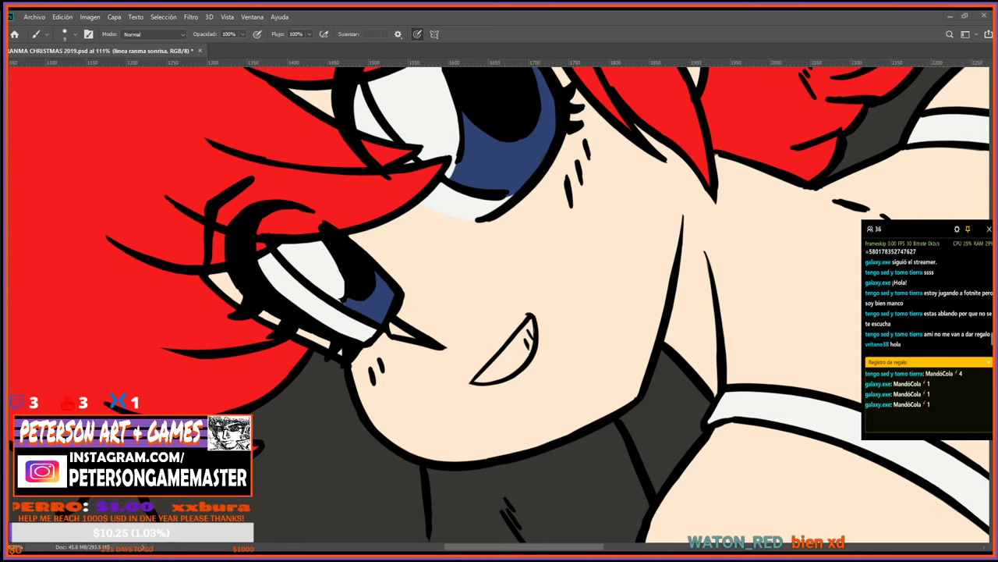
Compare the original wavy mouth with the new smile, ending with the smile shown.
{"action": "left_click", "coordinate": [852, 445]}
{"action": "left_click", "coordinate": [848, 429]}
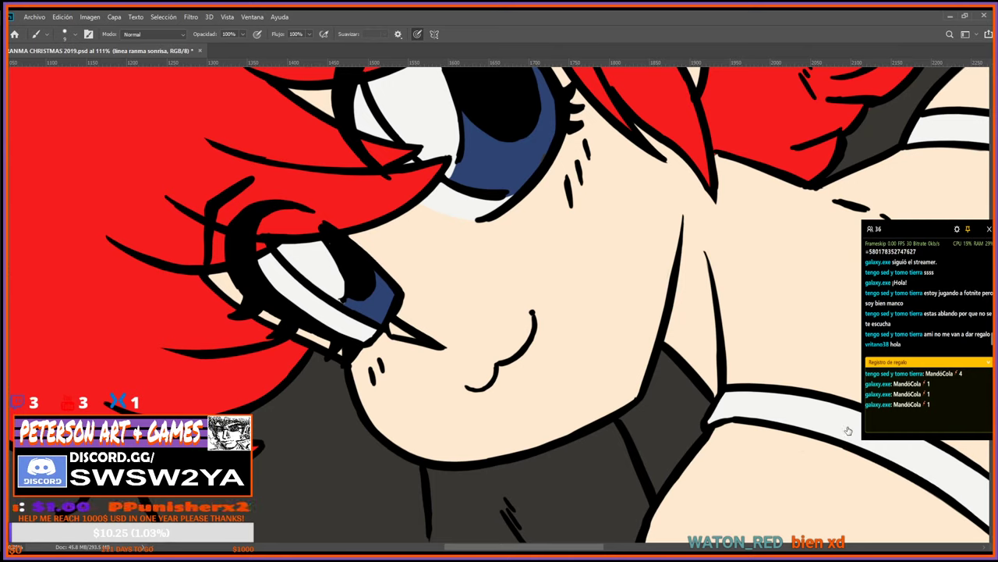
{"action": "key", "text": "ctrl+shift+z"}
{"action": "key", "text": "ctrl+shift+z"}
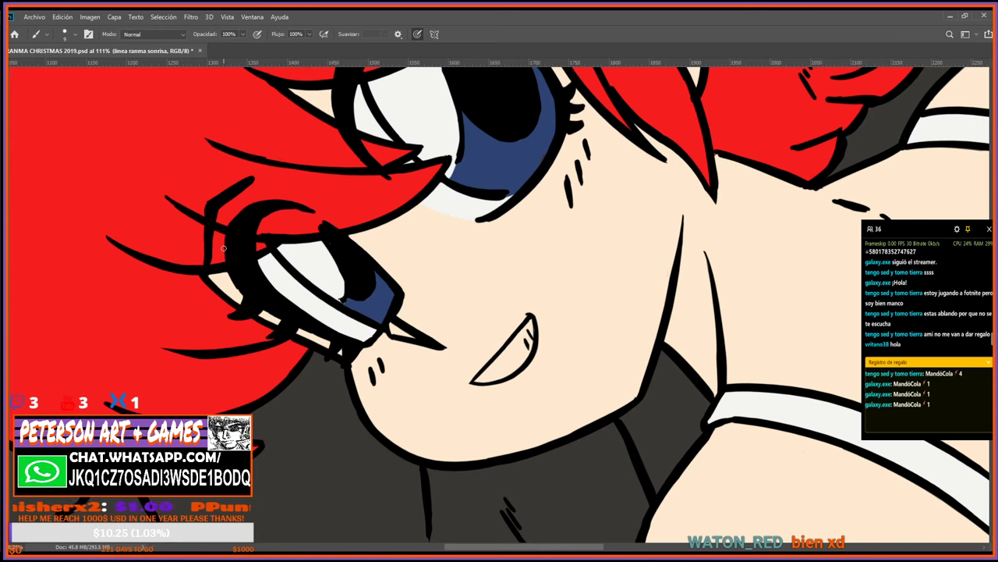
Paint the teeth inside the smile on the "color ranma dientes 2" layer with the off-white sampled from the white of the eye.
{"action": "scroll", "coordinate": [223, 247], "scroll_direction": "down", "scroll_amount": 1}
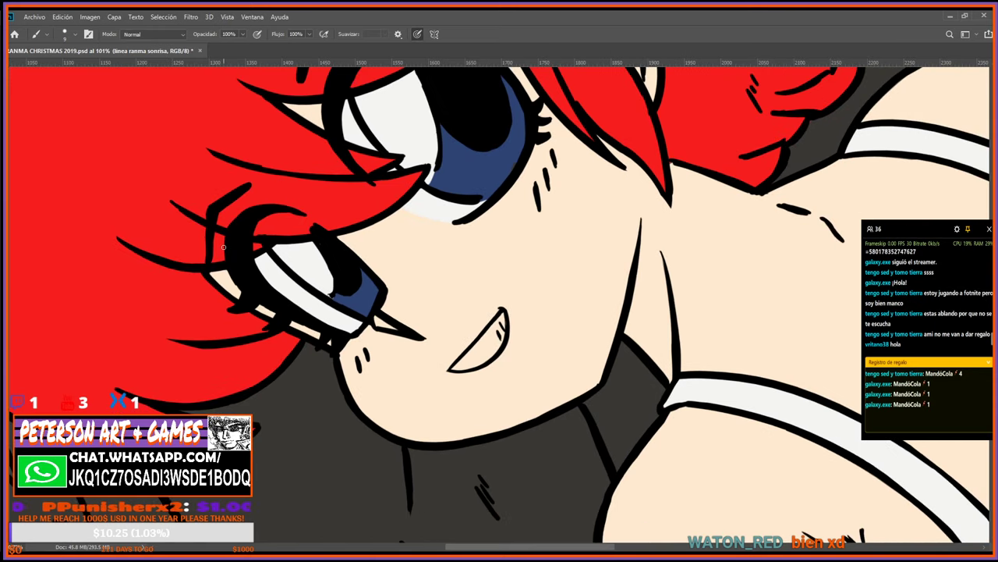
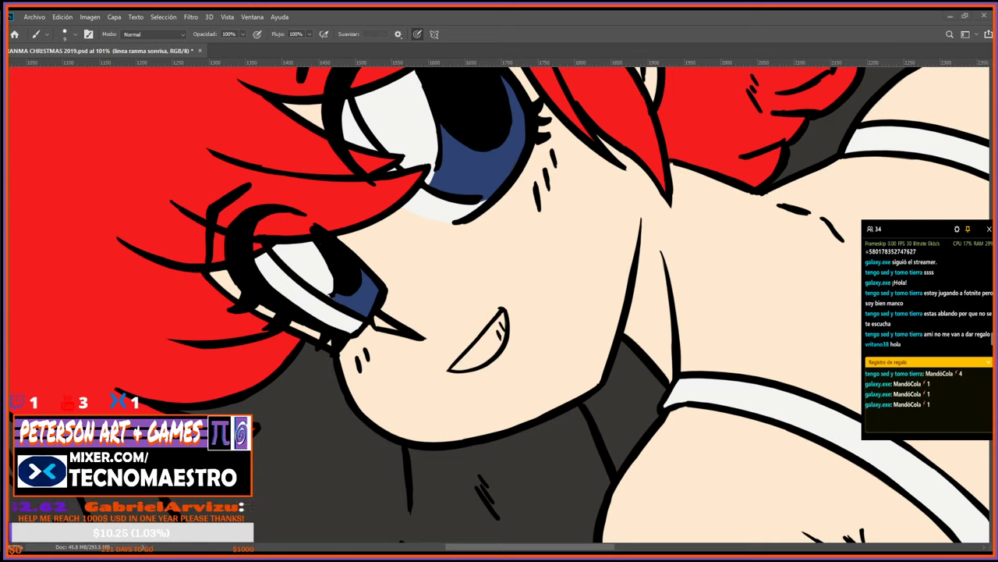
{"action": "scroll", "coordinate": [649, 445], "scroll_direction": "down", "scroll_amount": 2}
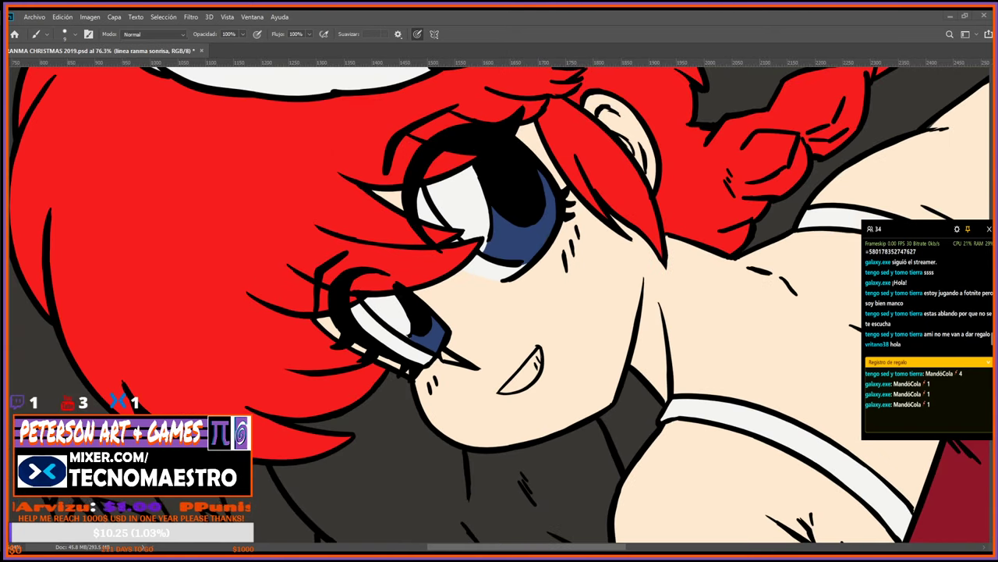
{"action": "scroll", "coordinate": [498, 304], "scroll_direction": "up", "scroll_amount": 3}
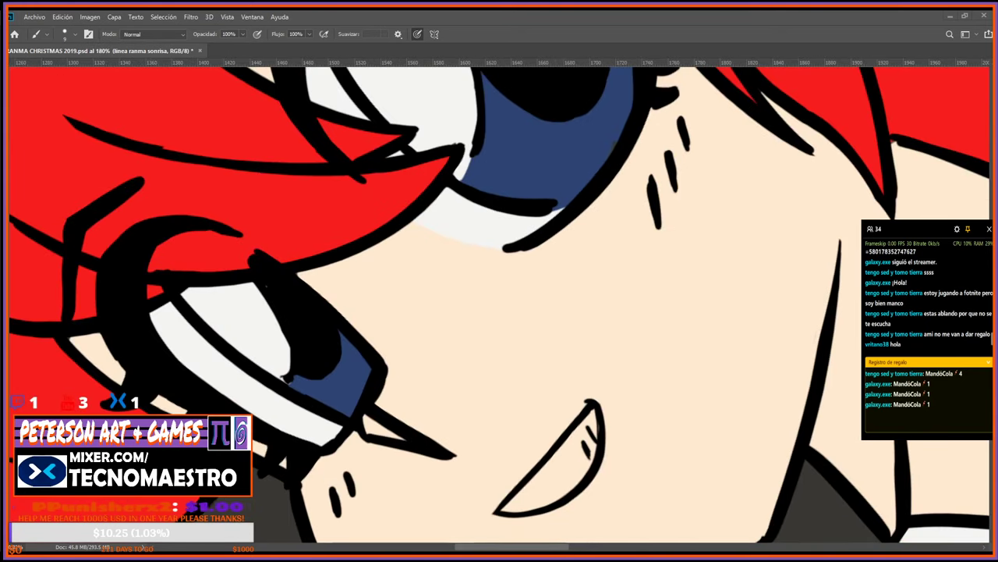
{"action": "left_click", "coordinate": [886, 481]}
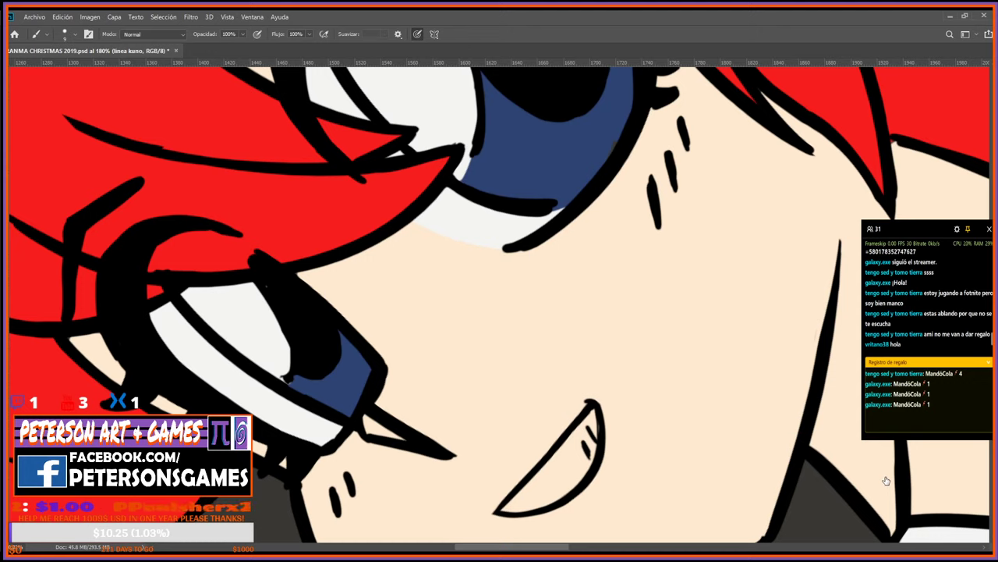
{"action": "left_click", "coordinate": [291, 377], "text": "ctrl"}
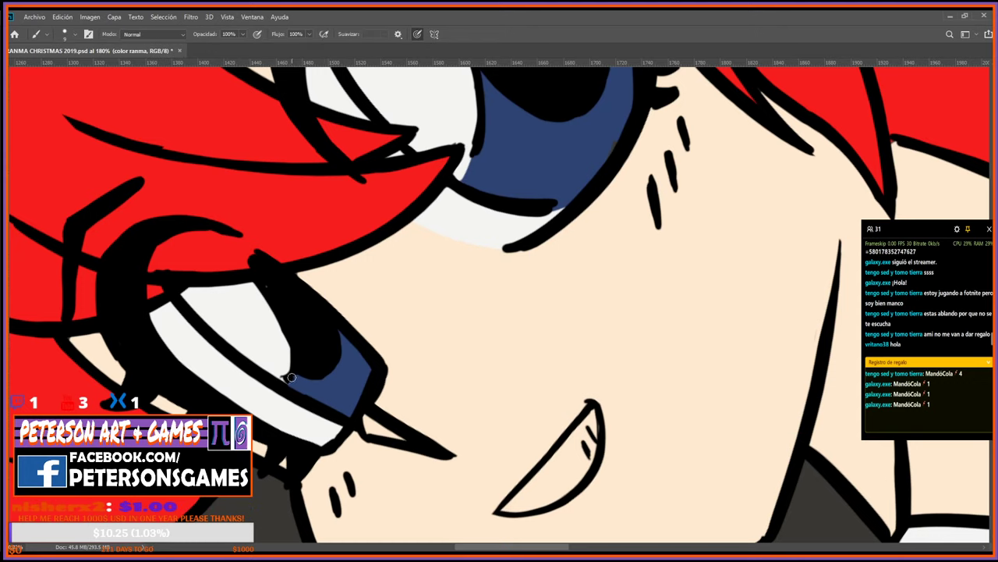
{"action": "left_click", "coordinate": [301, 376], "text": "ctrl"}
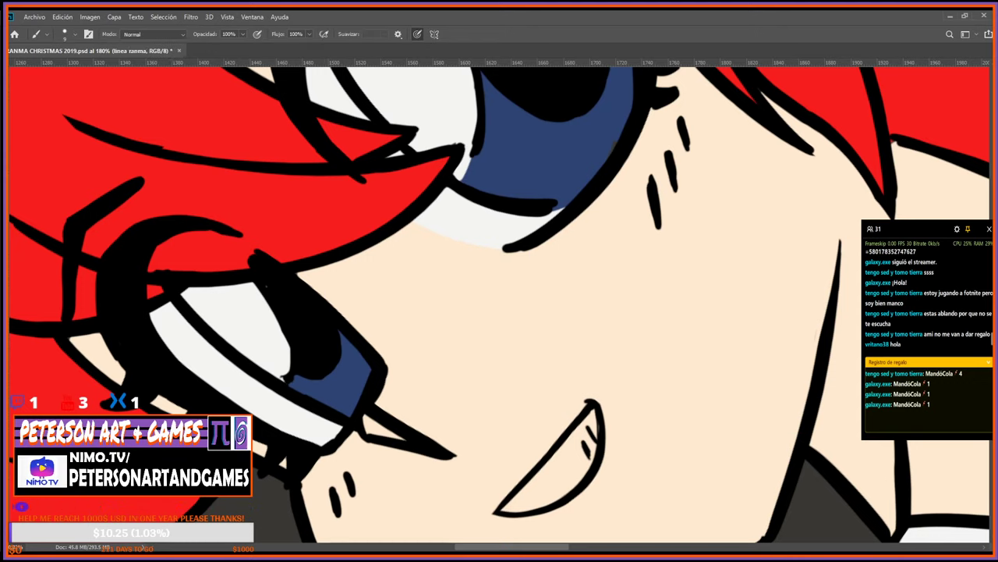
{"action": "key", "text": "alt+bracketleft"}
{"action": "key", "text": "i"}
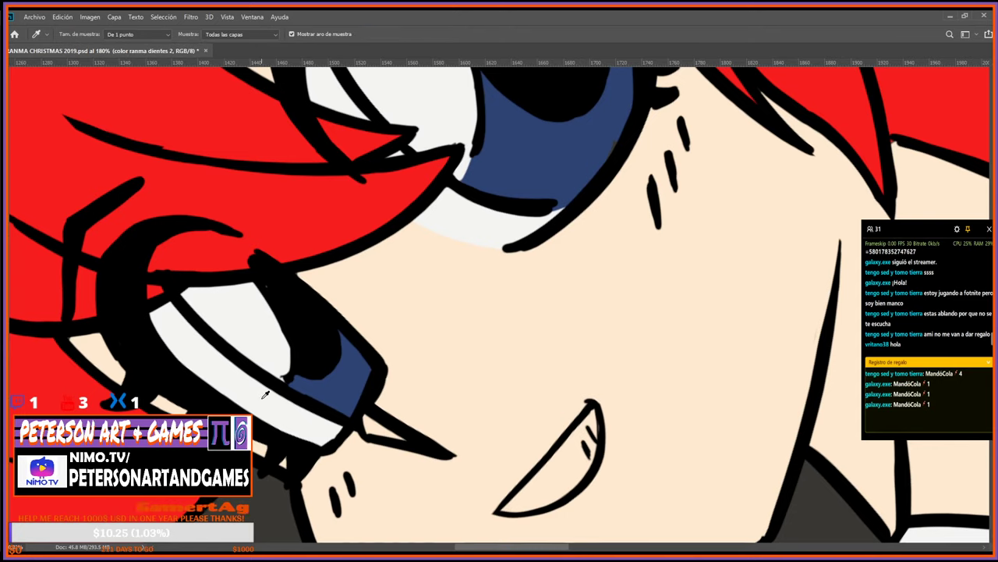
{"action": "key", "text": "b"}
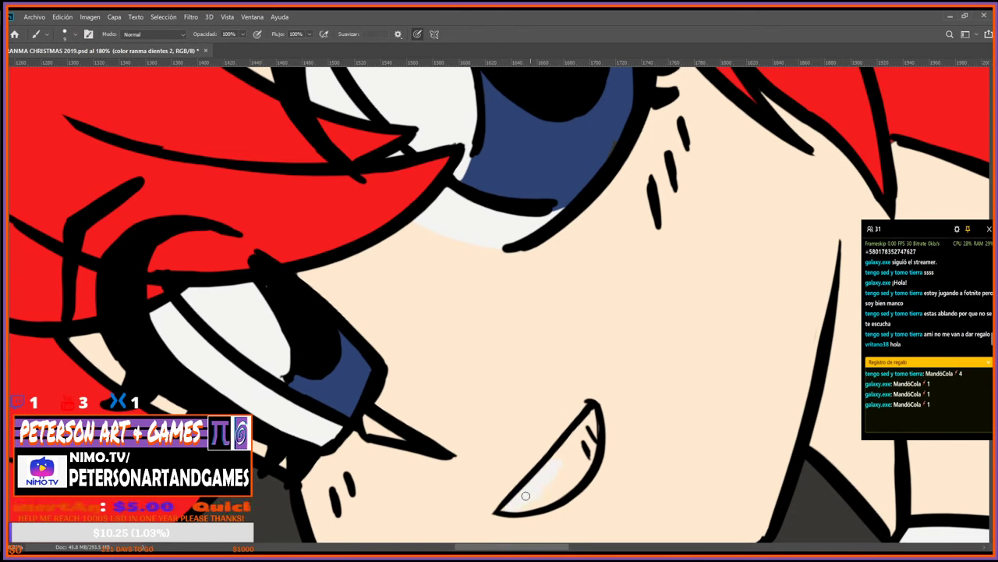
{"action": "mouse_move", "coordinate": [526, 496]}
{"action": "left_mouse_down"}
{"action": "mouse_move", "coordinate": [586, 460]}
{"action": "mouse_move", "coordinate": [560, 476]}
{"action": "mouse_move", "coordinate": [568, 443]}
{"action": "mouse_move", "coordinate": [563, 468]}
{"action": "mouse_move", "coordinate": [573, 448]}
{"action": "mouse_move", "coordinate": [546, 479]}
{"action": "mouse_move", "coordinate": [588, 424]}
{"action": "mouse_move", "coordinate": [588, 456]}
{"action": "left_mouse_up"}
{"action": "key", "text": "bracketright"}
{"action": "key", "text": "bracketright"}
{"action": "key", "text": "bracketright"}
{"action": "key", "text": "bracketright"}
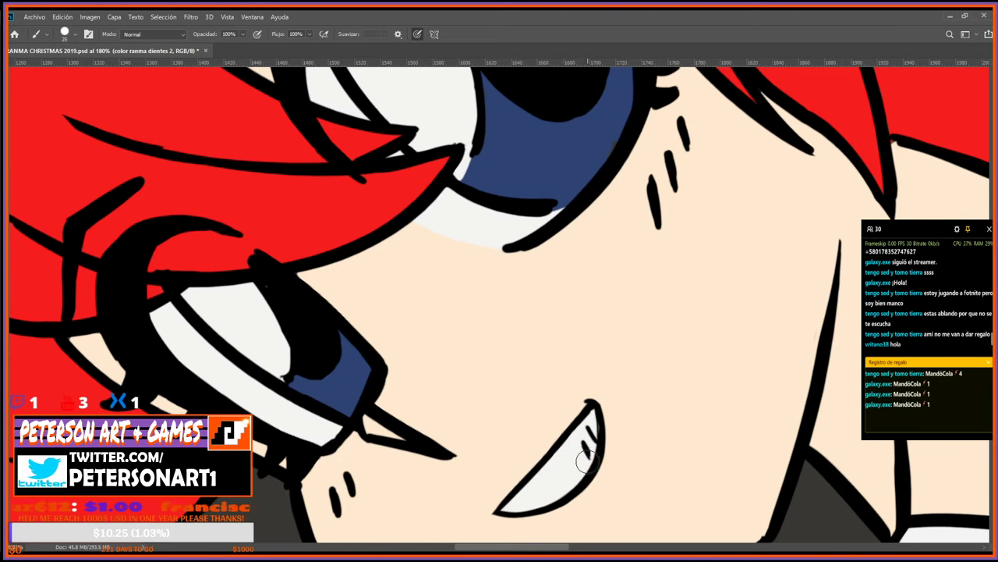
{"action": "key", "text": "i"}
{"action": "key", "text": "e"}
{"action": "left_click", "coordinate": [601, 397]}
{"action": "key", "text": "i"}
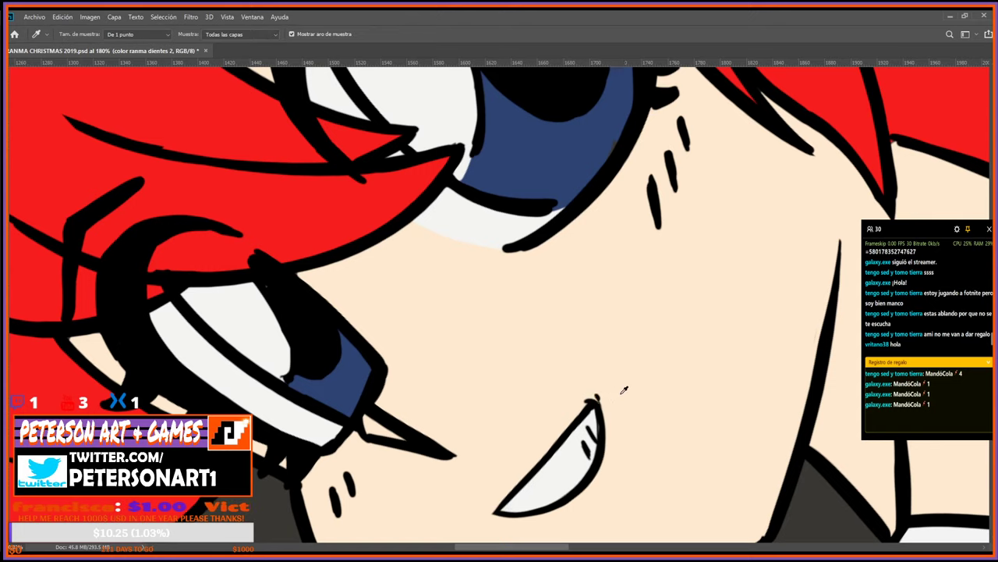
{"action": "key", "text": "alt"}
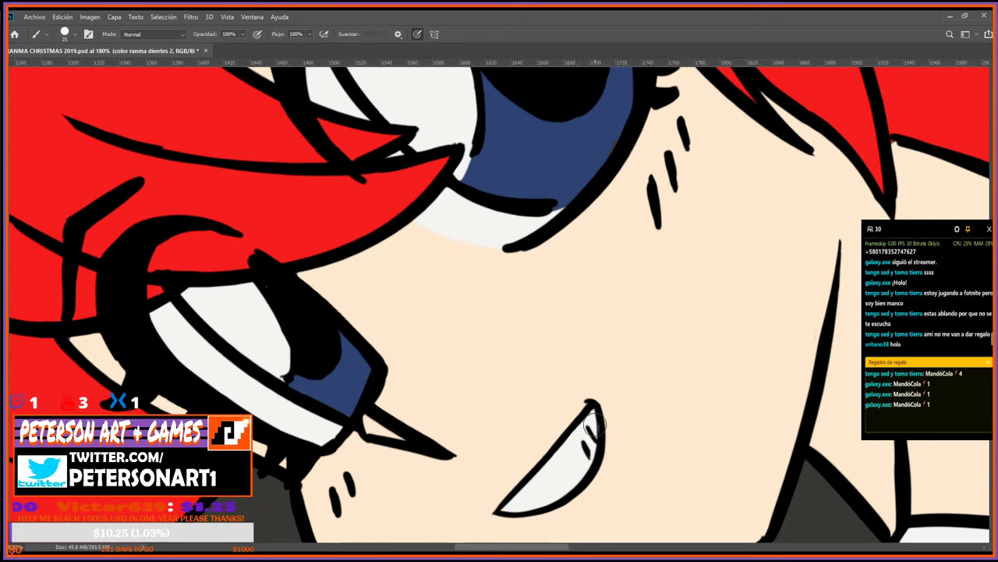
On the "linea ranma sonrisa" layer, erase the outer edge of the upper lip line near the smile's cheek-side corner.
{"action": "key", "text": "alt+bracketright"}
{"action": "key", "text": "alt+bracketright"}
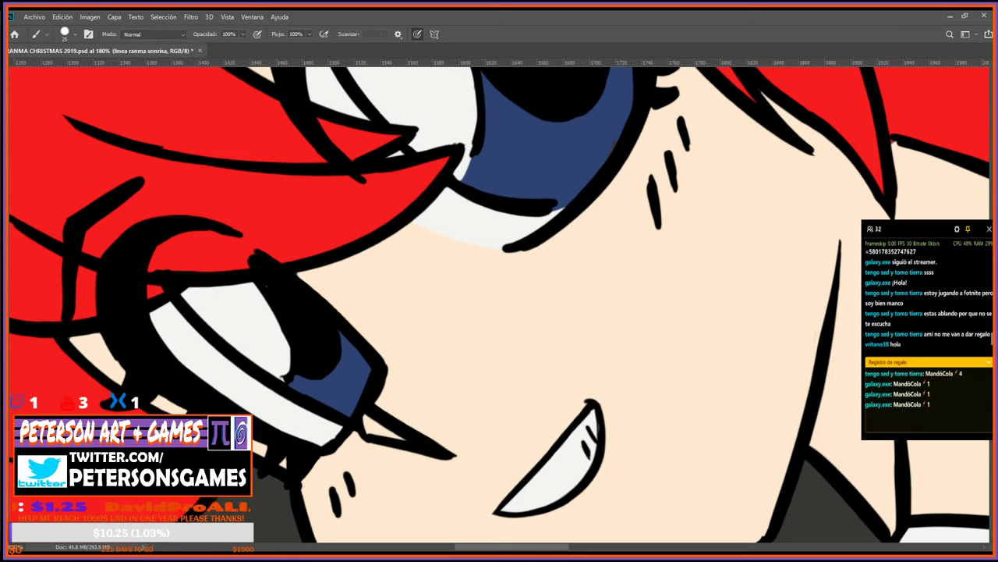
{"action": "right_click", "coordinate": [605, 440], "text": "alt"}
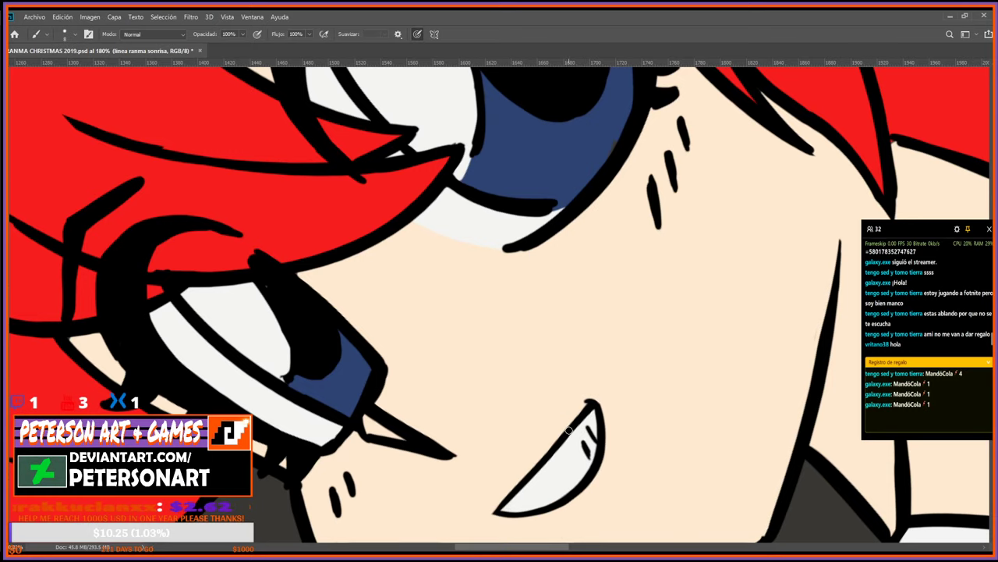
{"action": "key", "text": "r"}
{"action": "left_click_drag", "start_coordinate": [591, 450], "coordinate": [323, 247]}
{"action": "left_click_drag", "start_coordinate": [513, 349], "coordinate": [437, 383]}
{"action": "key", "text": "b"}
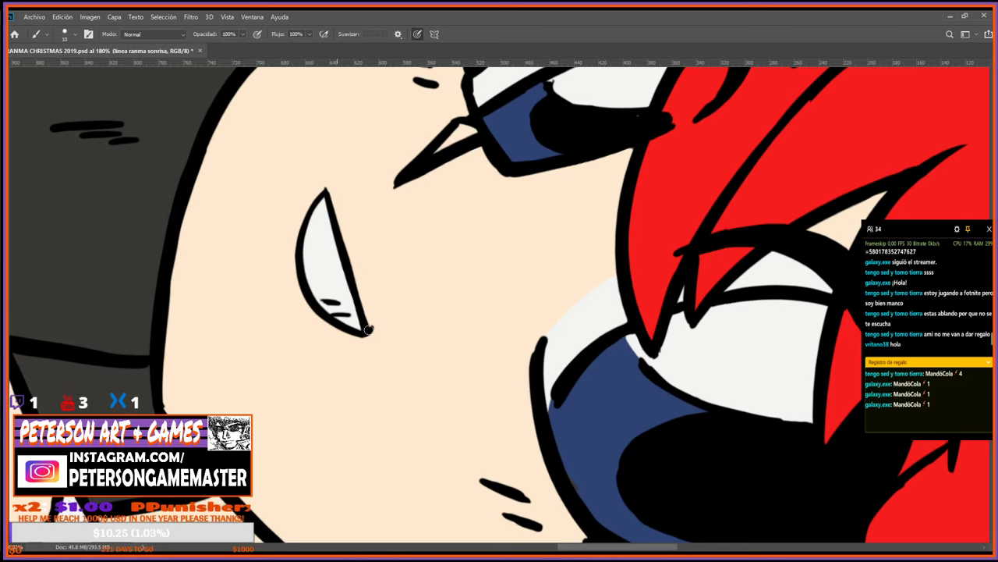
{"action": "key", "text": "e"}
{"action": "mouse_move", "coordinate": [353, 274]}
{"action": "left_mouse_down"}
{"action": "mouse_move", "coordinate": [346, 232]}
{"action": "mouse_move", "coordinate": [369, 307]}
{"action": "left_mouse_up"}
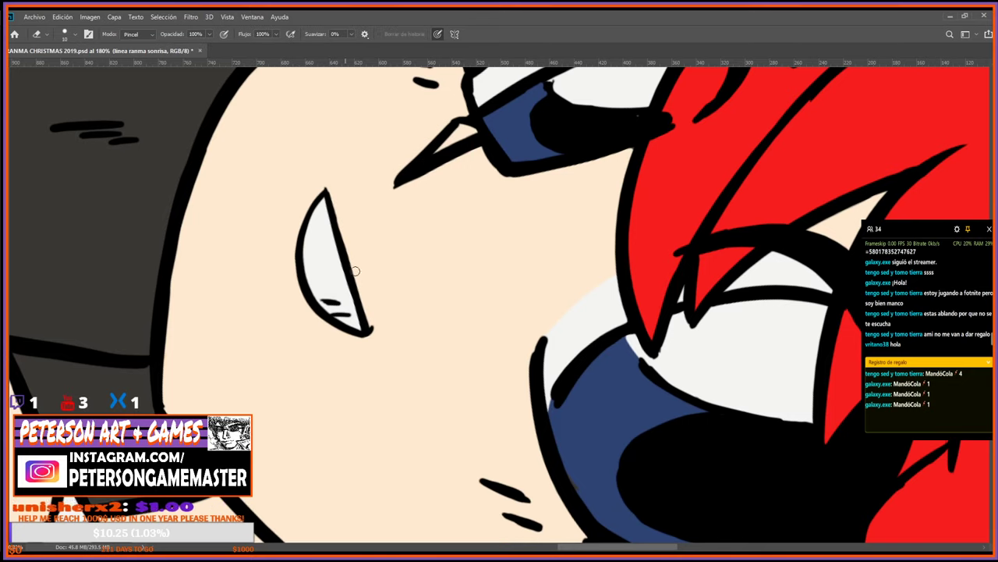
Thin the upper lip line by erasing its outer edge from the middle toward the nose-side tip.
{"action": "key", "text": "r"}
{"action": "mouse_move", "coordinate": [421, 349]}
{"action": "left_mouse_down"}
{"action": "mouse_move", "coordinate": [502, 330]}
{"action": "mouse_move", "coordinate": [611, 428]}
{"action": "mouse_move", "coordinate": [657, 368]}
{"action": "left_mouse_up"}
{"action": "left_click_drag", "start_coordinate": [626, 448], "coordinate": [600, 357]}
{"action": "key", "text": "b"}
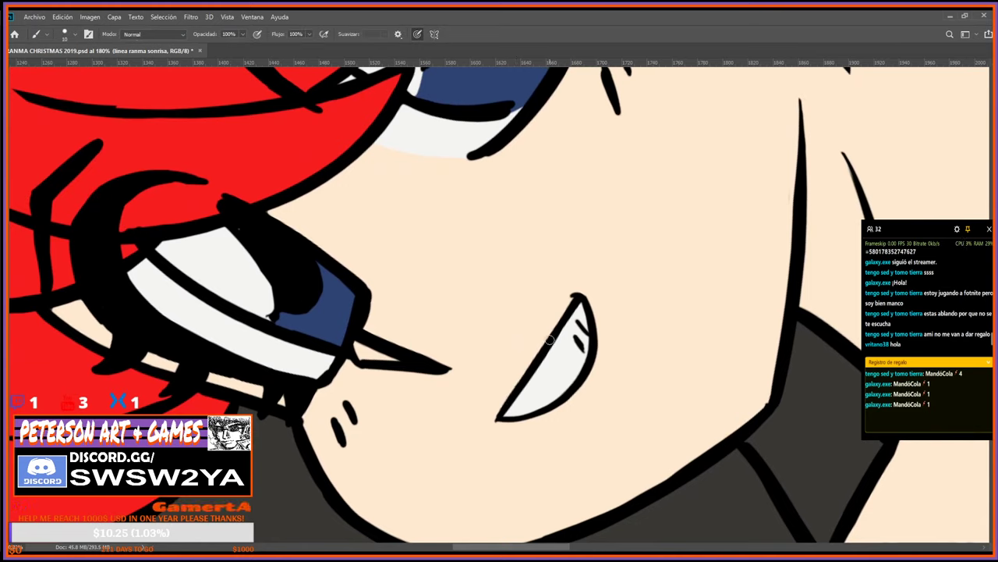
{"action": "key", "text": "e"}
{"action": "left_click_drag", "start_coordinate": [548, 329], "coordinate": [506, 391]}
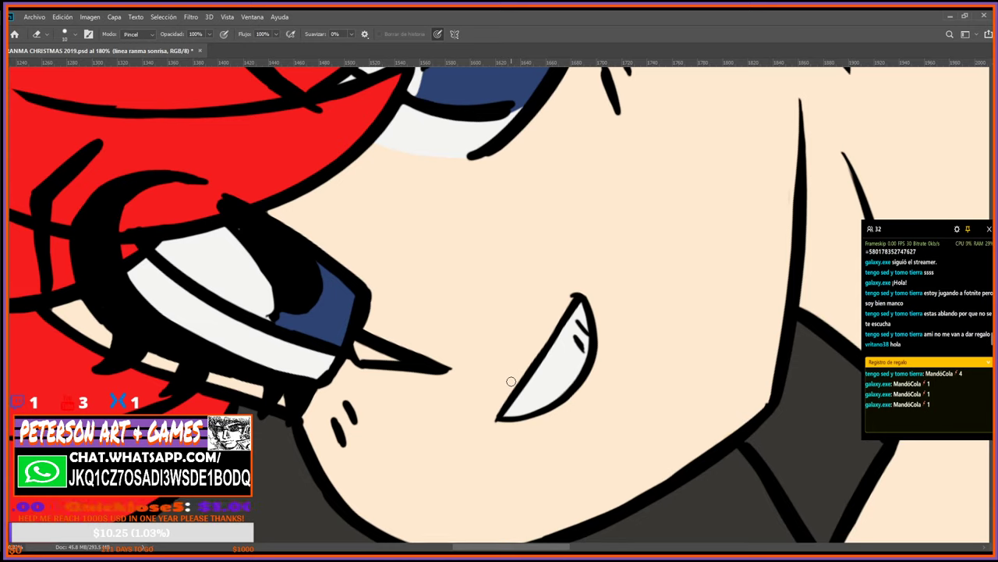
{"action": "key", "text": "b"}
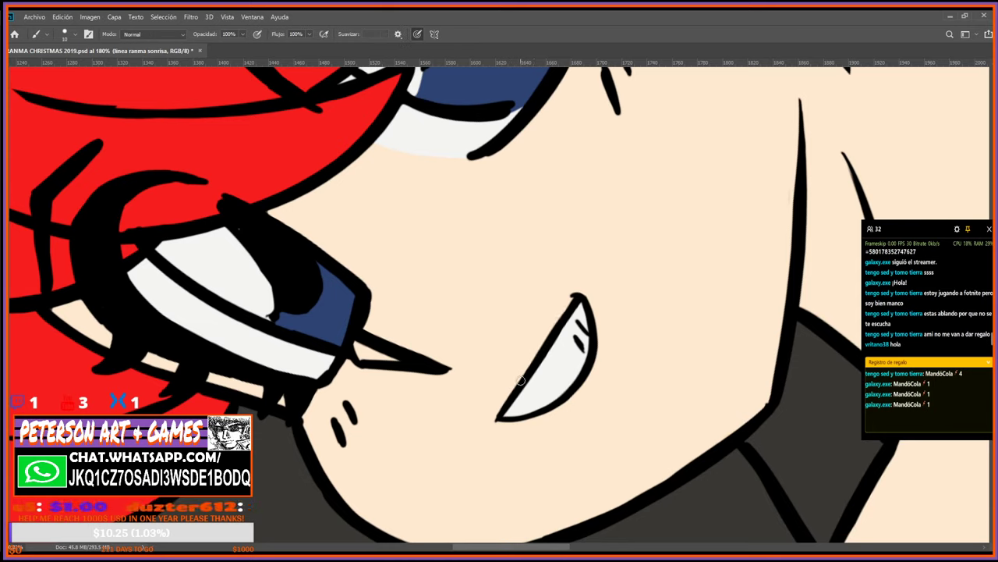
{"action": "key", "text": "e"}
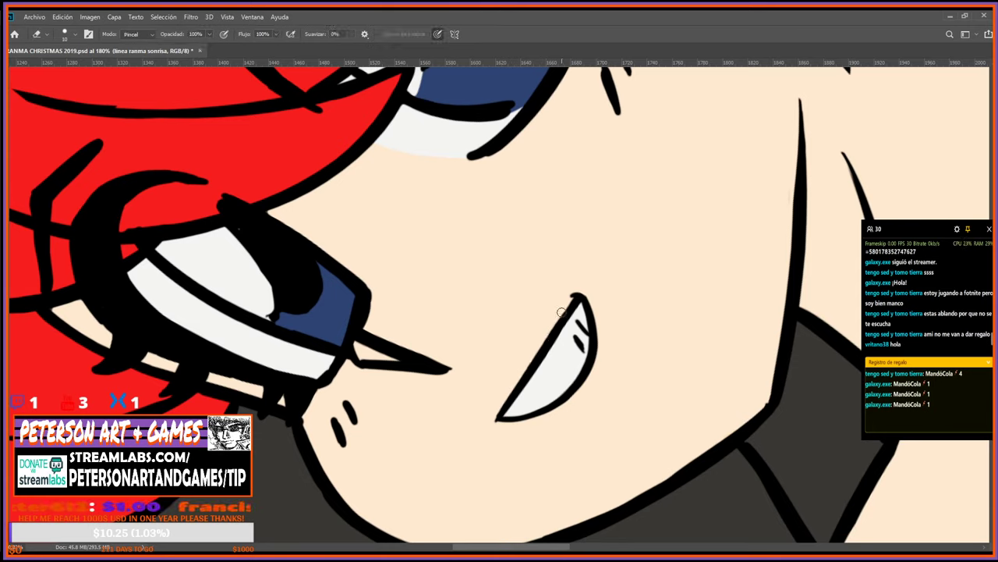
{"action": "left_click_drag", "start_coordinate": [557, 316], "coordinate": [512, 384]}
Clean up the nose-side tip of the smile with the brush and eraser.
{"action": "key", "text": "b"}
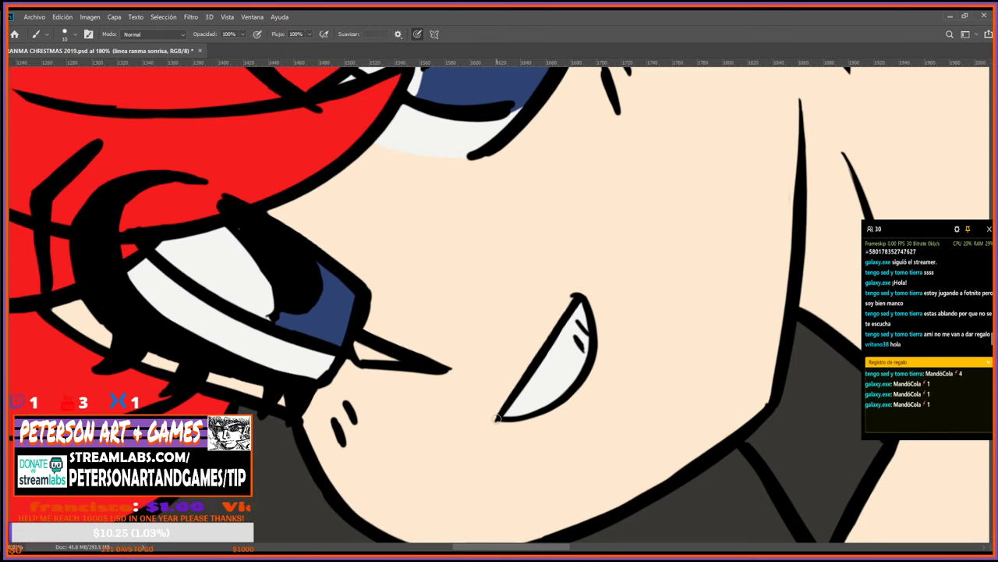
{"action": "key", "text": "e"}
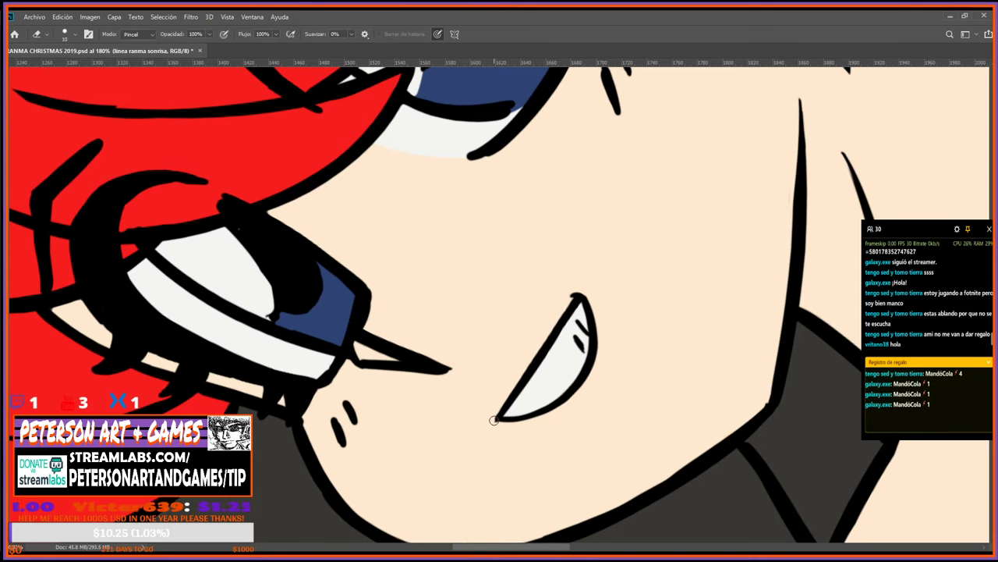
{"action": "left_click", "coordinate": [494, 420]}
{"action": "key", "text": "b"}
Retouch in black the tooth line closest to the smile's cheek-side corner.
{"action": "key", "text": "r"}
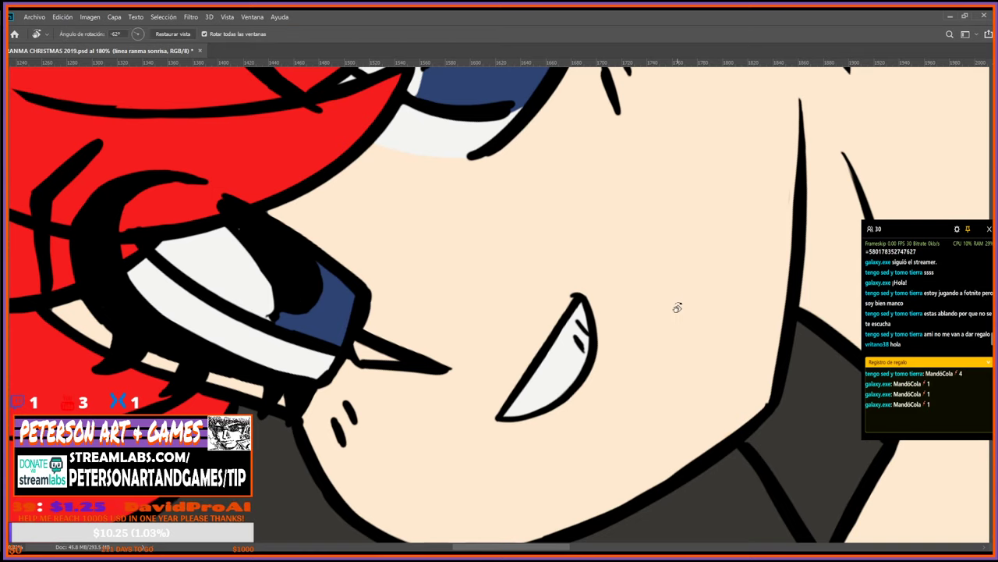
{"action": "left_click_drag", "start_coordinate": [678, 307], "coordinate": [595, 393]}
{"action": "key", "text": "b"}
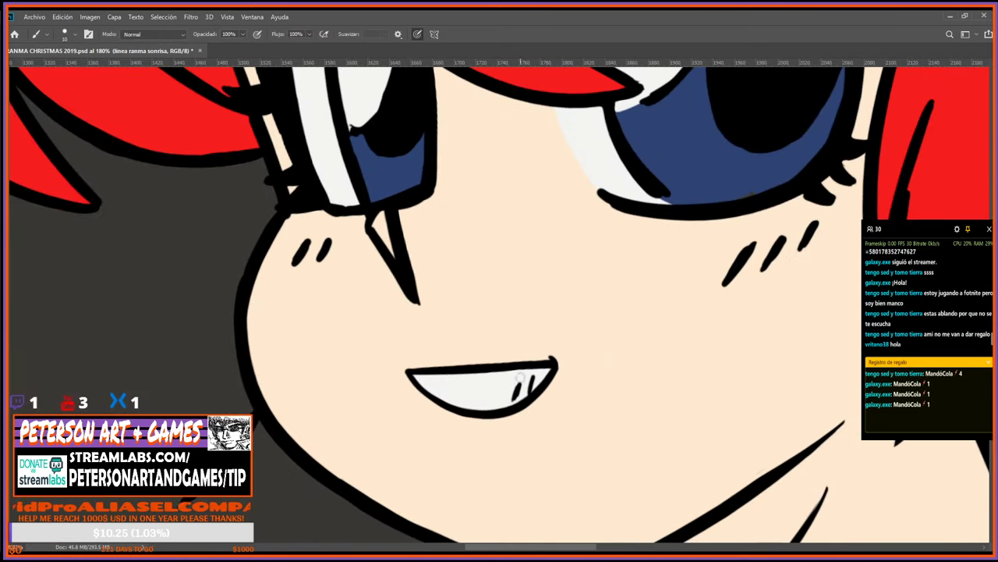
{"action": "left_click_drag", "start_coordinate": [545, 304], "coordinate": [519, 367]}
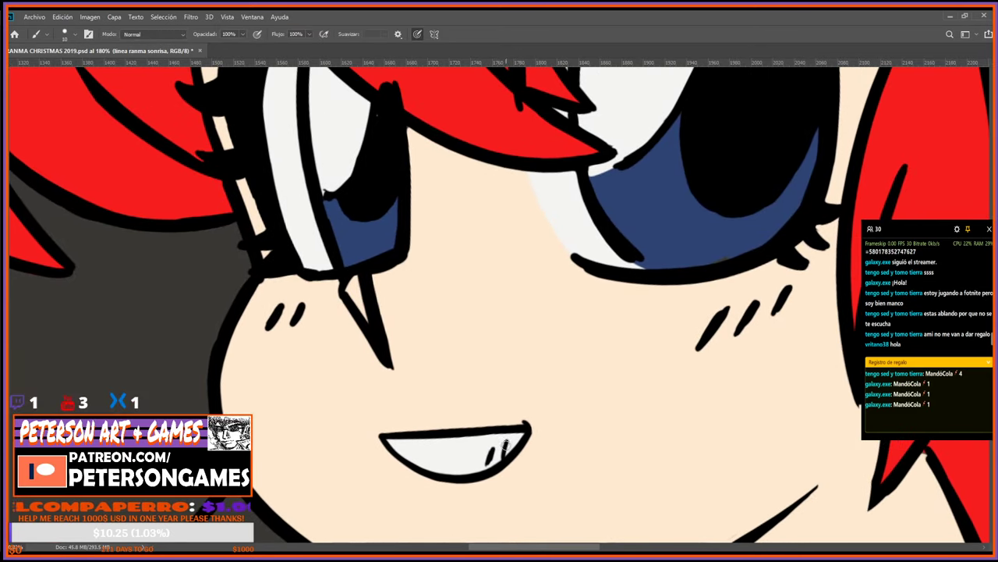
{"action": "left_click_drag", "start_coordinate": [507, 443], "coordinate": [503, 457]}
Check how the new smile looks in the whole illustration with the canvas unrotated, and return to the mouth.
{"action": "scroll", "coordinate": [607, 248], "scroll_direction": "down", "scroll_amount": 8}
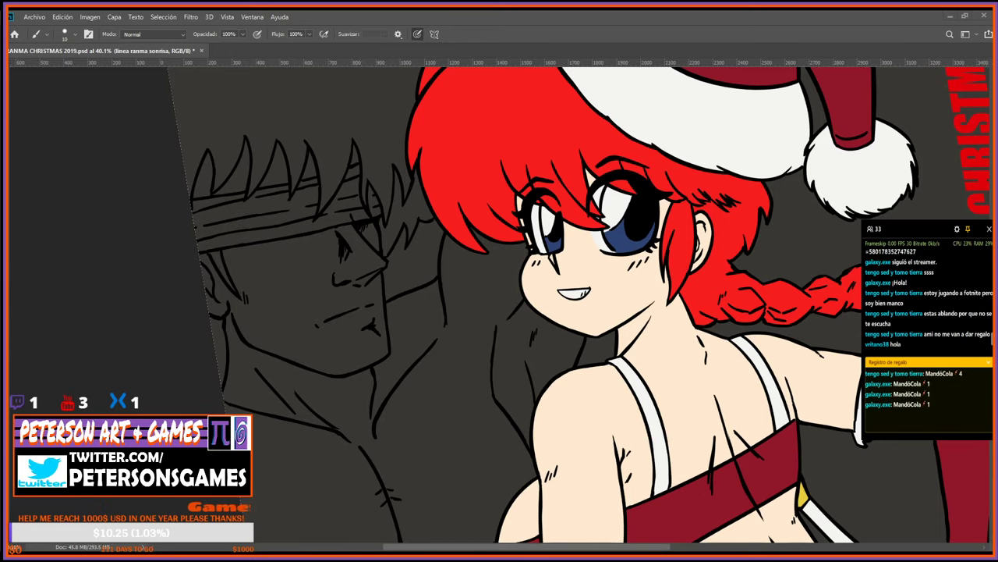
{"action": "scroll", "coordinate": [628, 238], "scroll_direction": "down", "scroll_amount": 5}
{"action": "scroll", "coordinate": [636, 306], "scroll_direction": "down", "scroll_amount": 7}
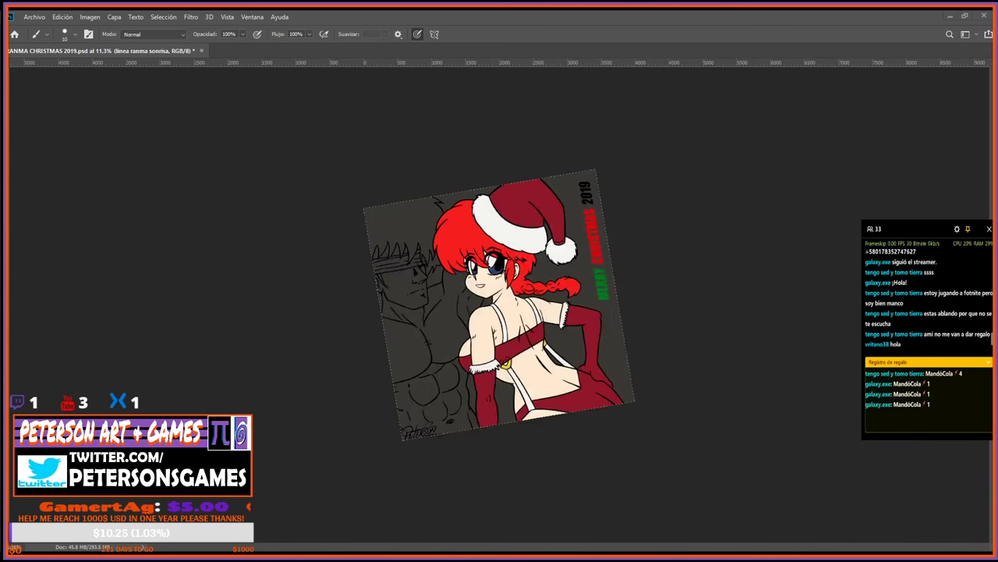
{"action": "key", "text": "Escape"}
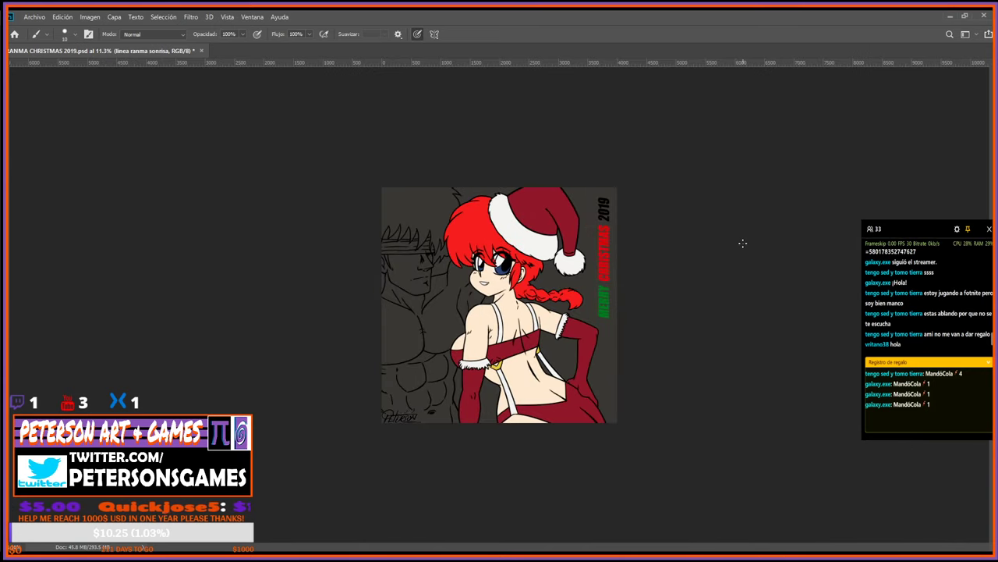
{"action": "scroll", "coordinate": [517, 290], "scroll_direction": "up", "scroll_amount": 16}
{"action": "scroll", "coordinate": [381, 176], "scroll_direction": "up", "scroll_amount": 3}
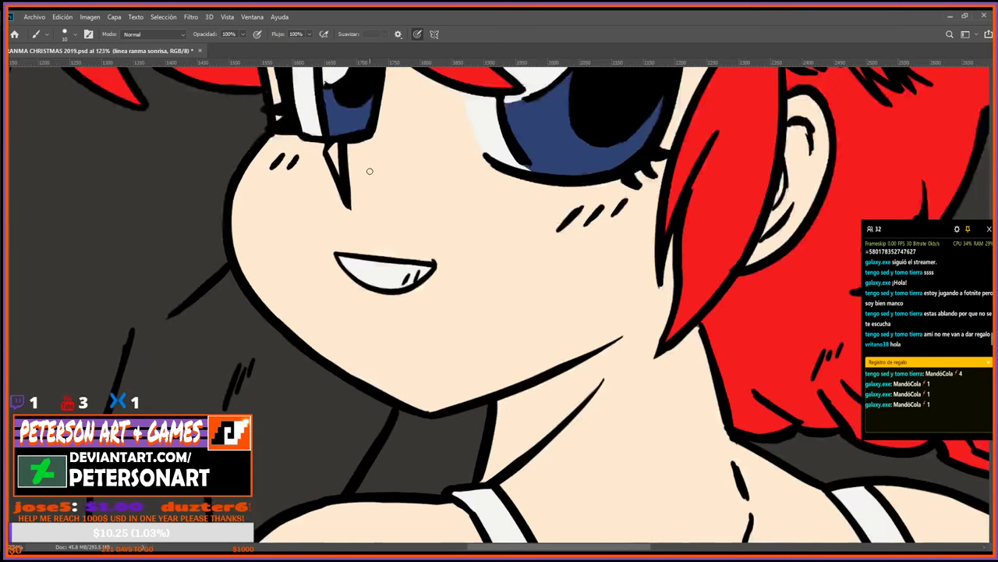
Retouch the outline at the smile's cheek-side corner with the eraser and black brush.
{"action": "key", "text": "r"}
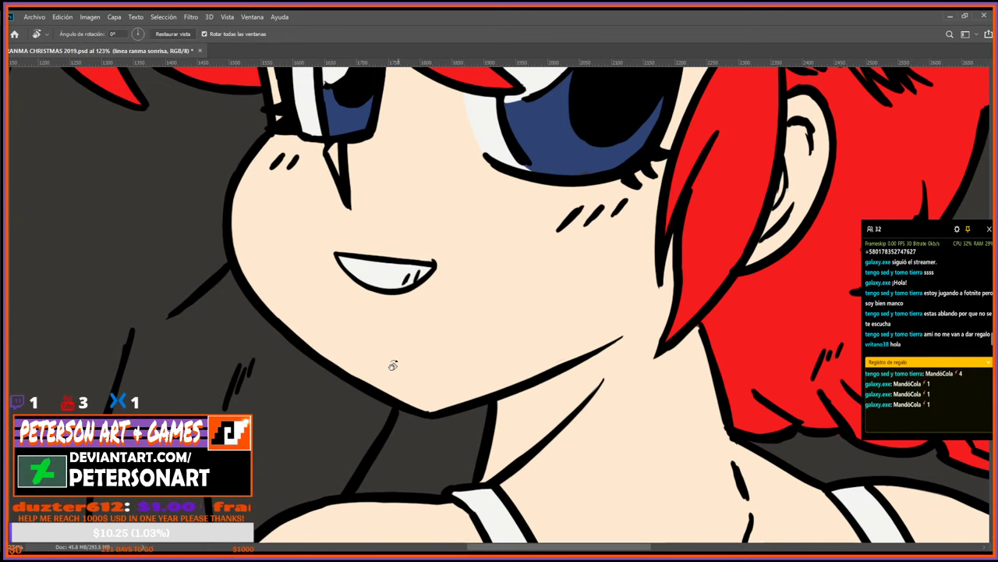
{"action": "mouse_move", "coordinate": [393, 366]}
{"action": "left_mouse_down"}
{"action": "mouse_move", "coordinate": [512, 419]}
{"action": "mouse_move", "coordinate": [549, 408]}
{"action": "left_mouse_up"}
{"action": "key", "text": "b"}
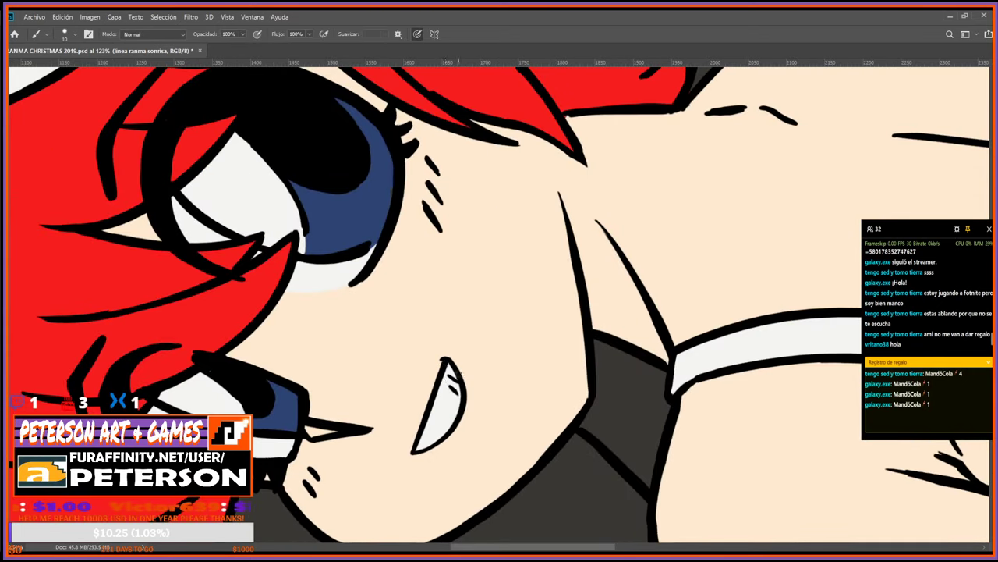
{"action": "key", "text": "e"}
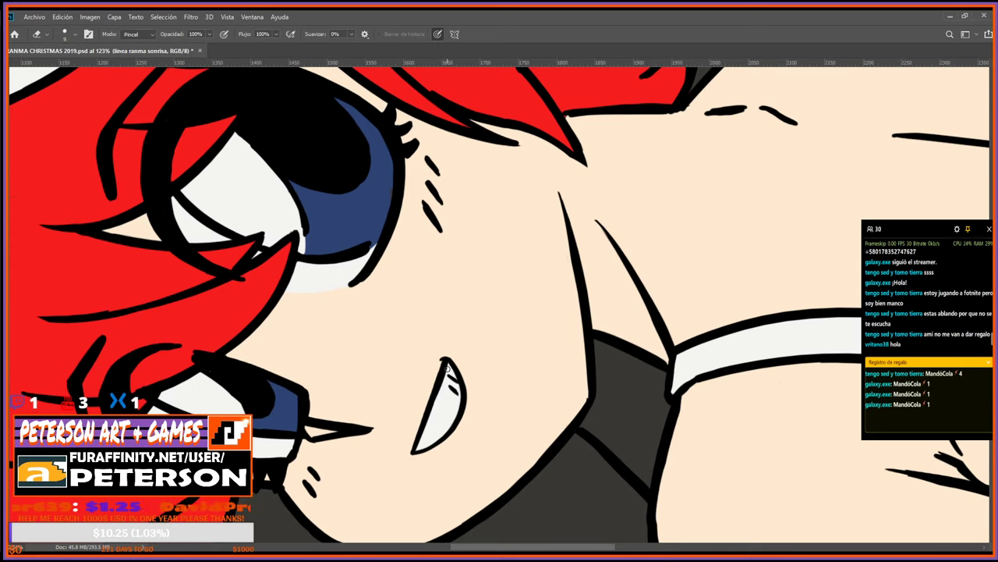
{"action": "key", "text": "b"}
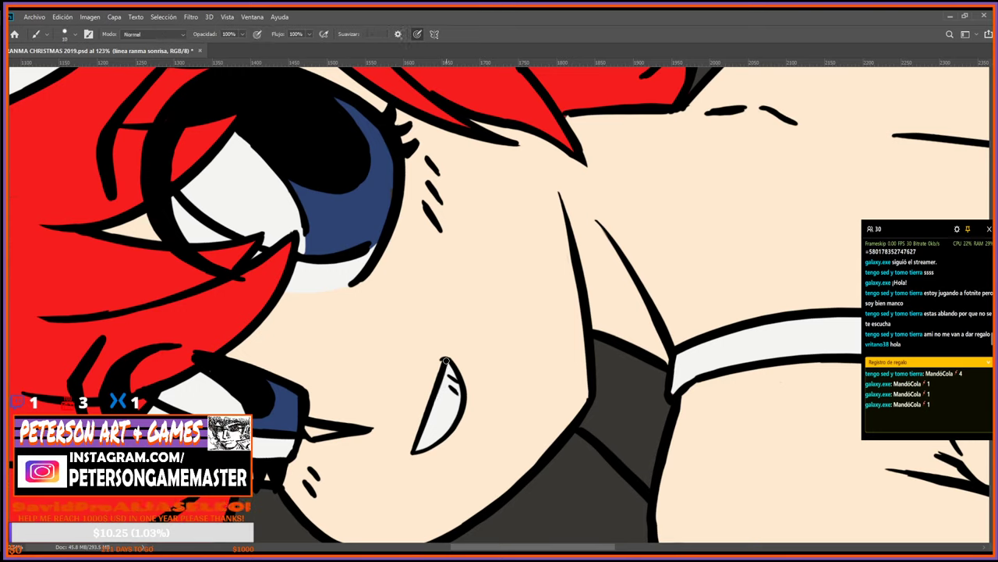
Touch up the smile's nose-side tip and cheek-side corner in black, turning the canvas to suit each stroke.
{"action": "key", "text": "r"}
{"action": "mouse_move", "coordinate": [494, 363]}
{"action": "left_mouse_down"}
{"action": "mouse_move", "coordinate": [384, 474]}
{"action": "mouse_move", "coordinate": [564, 346]}
{"action": "mouse_move", "coordinate": [519, 305]}
{"action": "mouse_move", "coordinate": [435, 426]}
{"action": "left_mouse_up"}
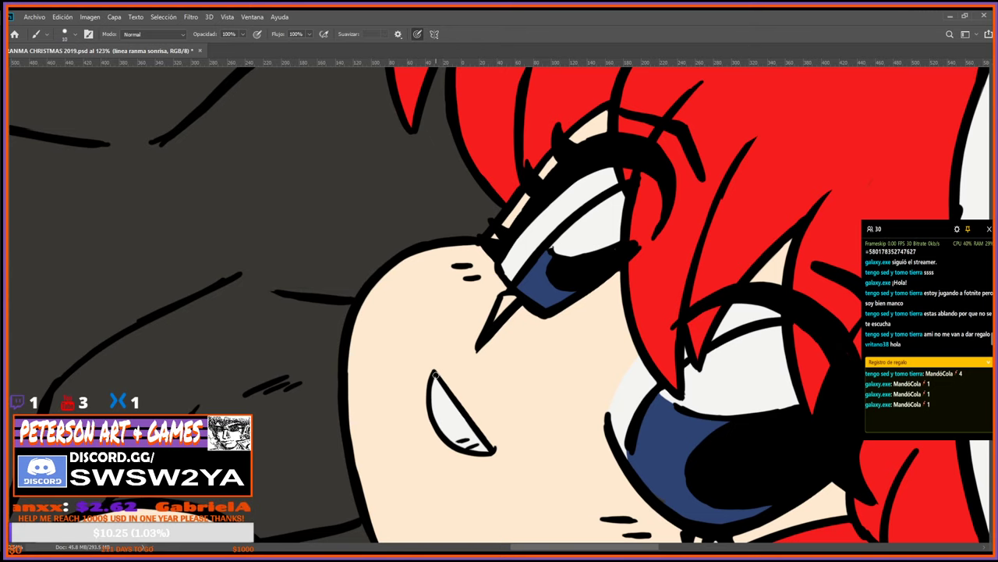
{"action": "key", "text": "r"}
{"action": "mouse_move", "coordinate": [499, 448]}
{"action": "left_mouse_down"}
{"action": "mouse_move", "coordinate": [639, 330]}
{"action": "mouse_move", "coordinate": [638, 353]}
{"action": "left_mouse_up"}
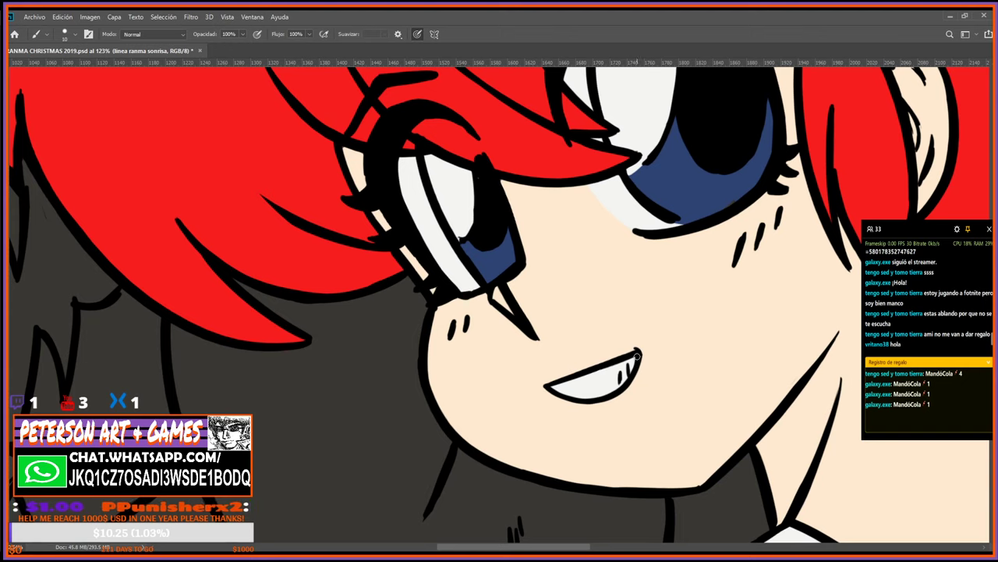
{"action": "key", "text": "r"}
{"action": "left_click_drag", "start_coordinate": [630, 381], "coordinate": [504, 500]}
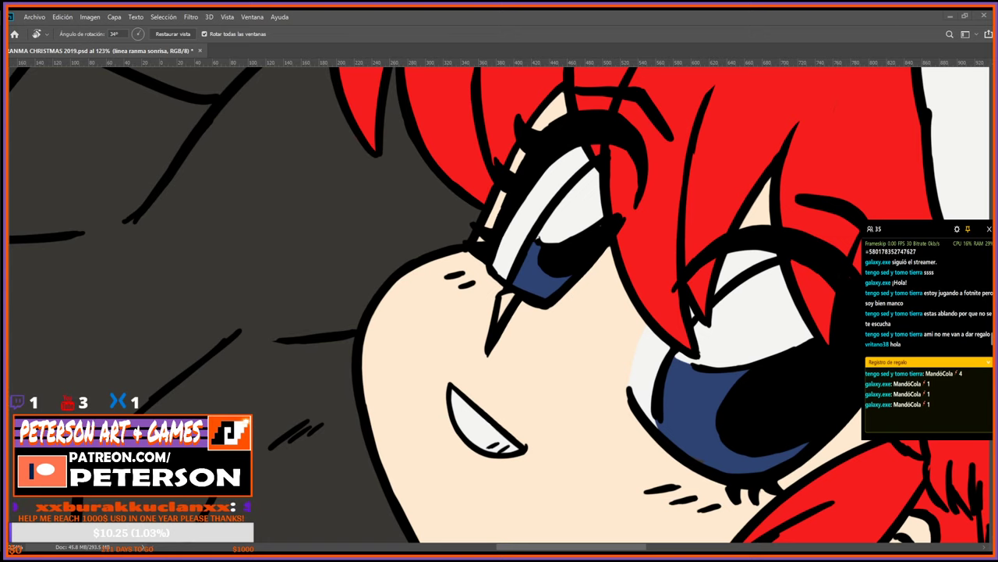
Check the retouched smile on the unrotated canvas, both close to the face and in the whole illustration.
{"action": "key", "text": "Escape"}
{"action": "scroll", "coordinate": [353, 200], "scroll_direction": "down", "scroll_amount": 5}
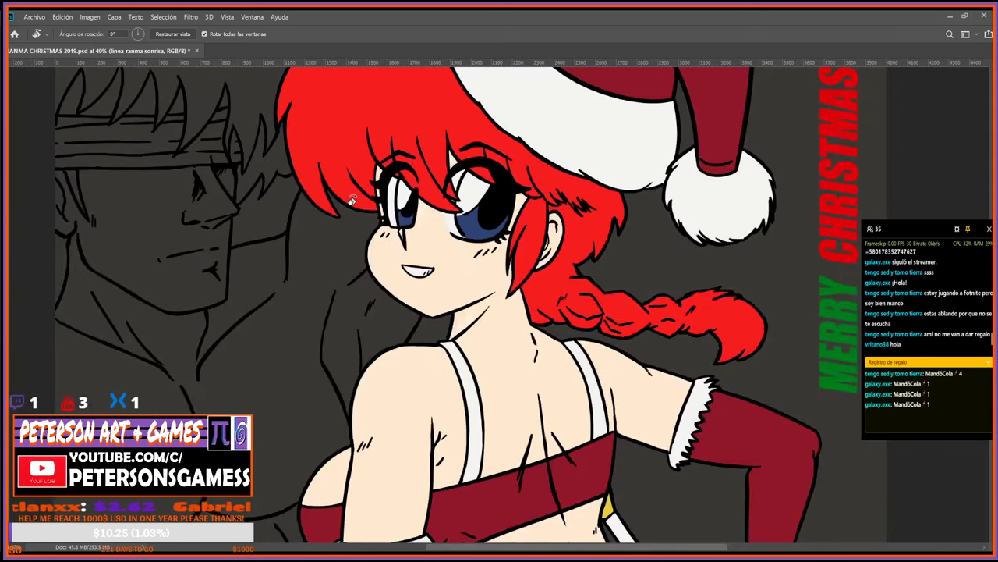
{"action": "scroll", "coordinate": [352, 200], "scroll_direction": "down", "scroll_amount": 2}
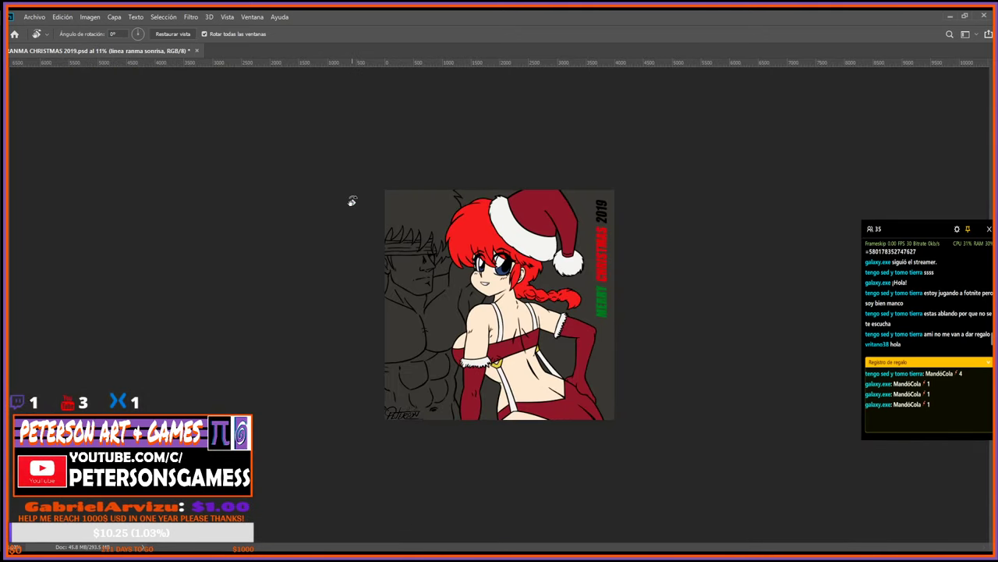
{"action": "key", "text": "ctrl+plus"}
{"action": "key", "text": "ctrl+plus"}
{"action": "key", "text": "ctrl+plus"}
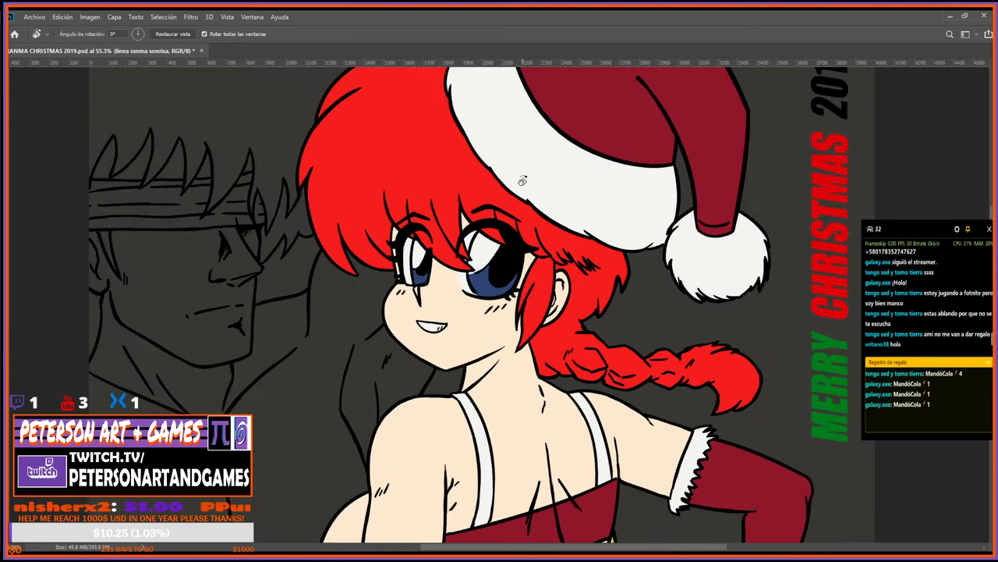
{"action": "scroll", "coordinate": [522, 181], "scroll_direction": "up", "scroll_amount": 3}
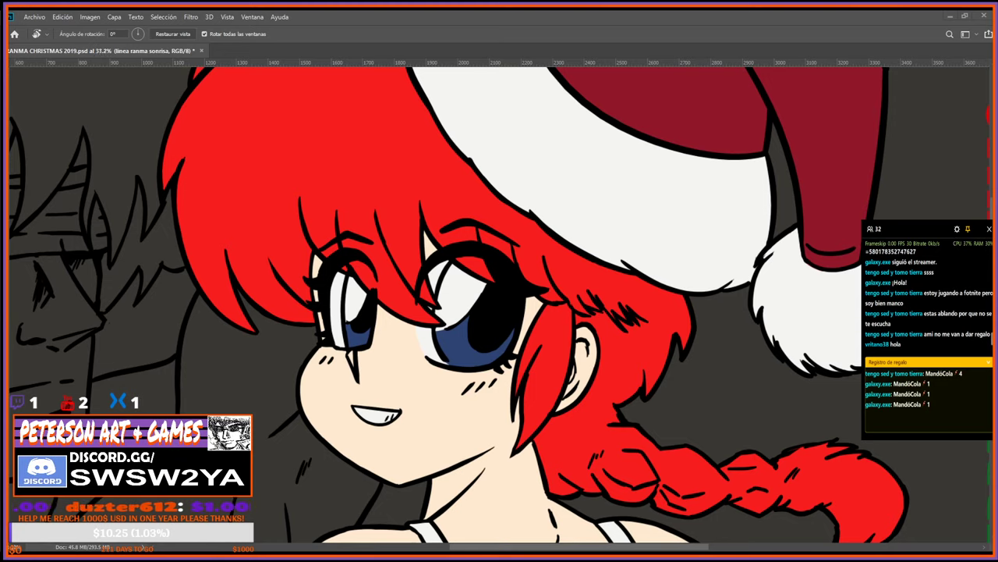
{"action": "scroll", "coordinate": [499, 304], "scroll_direction": "down", "scroll_amount": 10}
{"action": "scroll", "coordinate": [499, 304], "scroll_direction": "up", "scroll_amount": 9}
{"action": "scroll", "coordinate": [499, 304], "scroll_direction": "down", "scroll_amount": 5}
{"action": "scroll", "coordinate": [499, 304], "scroll_direction": "up", "scroll_amount": 2}
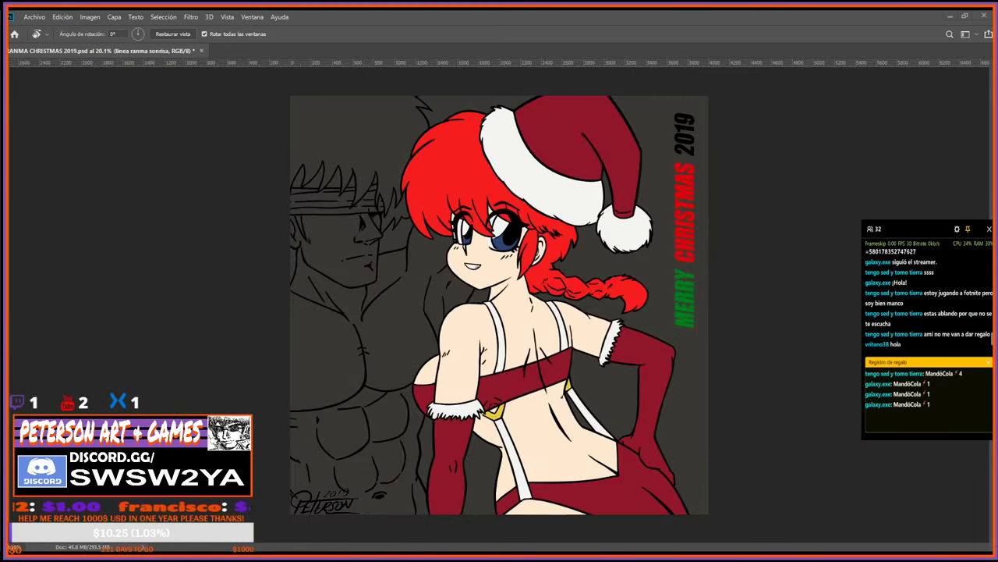
Review the girl's flat colours across the whole illustration with the background man's line art hidden.
{"action": "scroll", "coordinate": [499, 305], "scroll_direction": "up", "scroll_amount": 1}
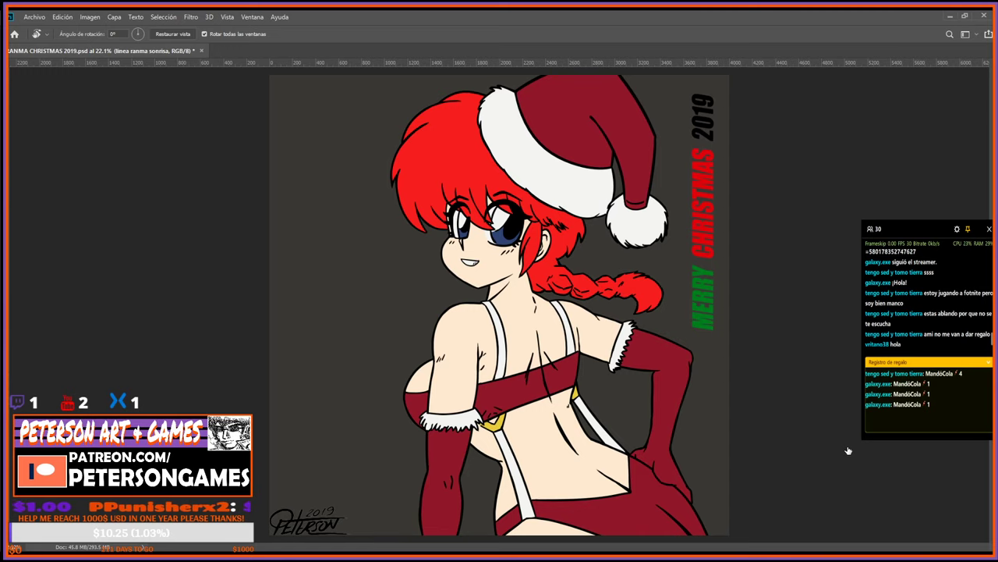
{"action": "scroll", "coordinate": [678, 327], "scroll_direction": "up", "scroll_amount": 2}
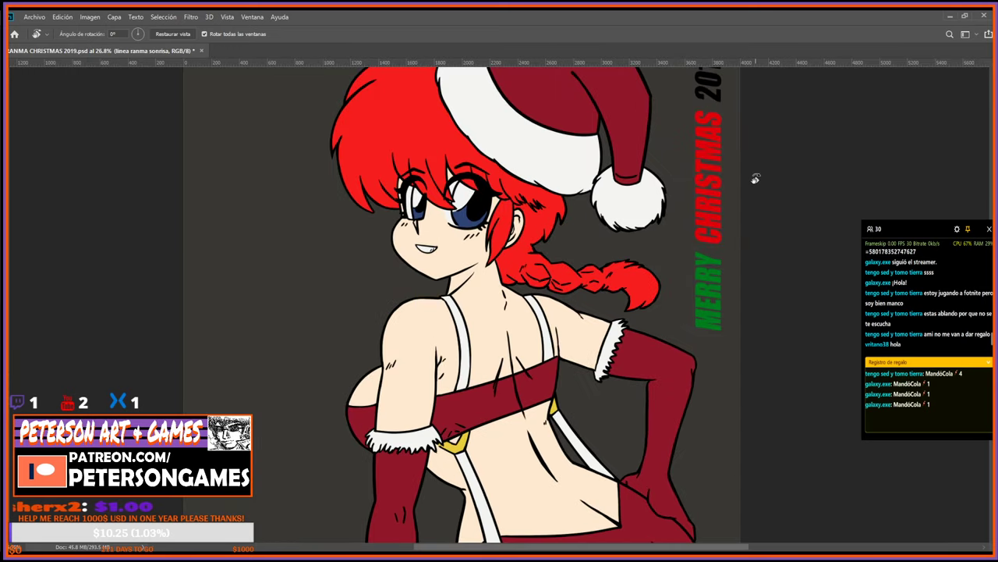
{"action": "scroll", "coordinate": [739, 180], "scroll_direction": "down", "scroll_amount": 3}
{"action": "scroll", "coordinate": [733, 180], "scroll_direction": "up", "scroll_amount": 2}
{"action": "scroll", "coordinate": [733, 180], "scroll_direction": "up", "scroll_amount": 1}
{"action": "scroll", "coordinate": [684, 164], "scroll_direction": "up", "scroll_amount": 1}
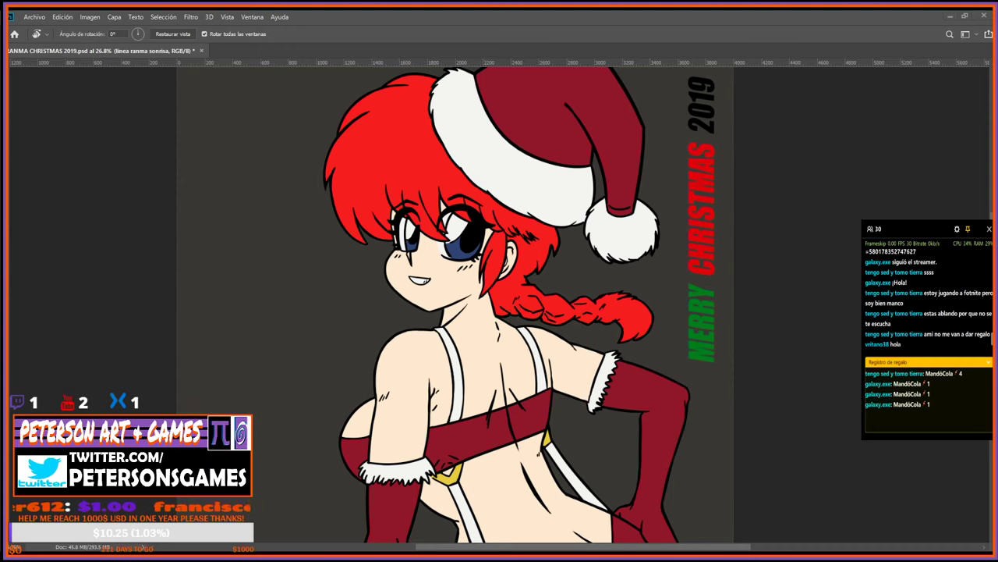
{"action": "key", "text": "ctrl+0"}
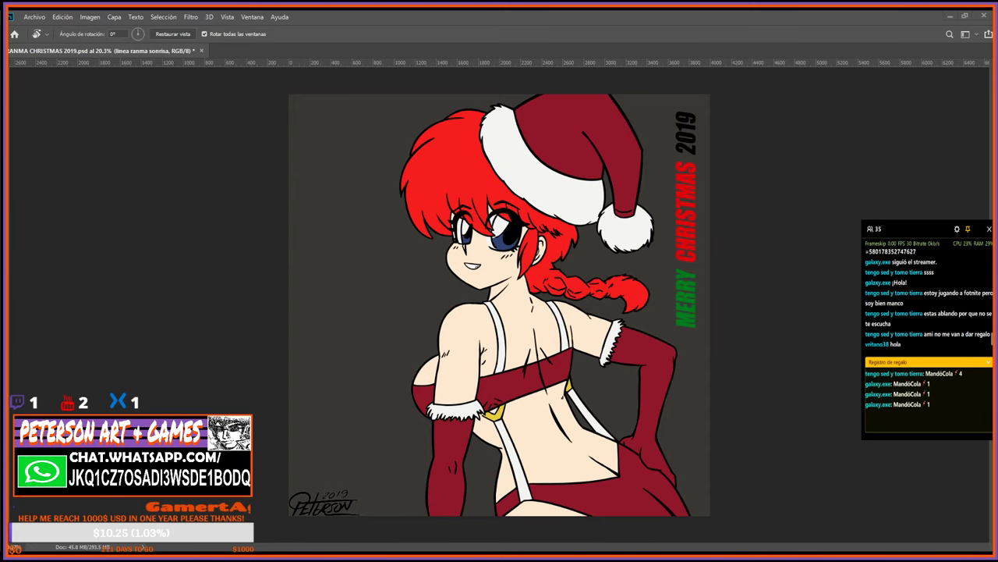
{"action": "scroll", "coordinate": [560, 305], "scroll_direction": "up", "scroll_amount": 2}
{"action": "key", "text": "ctrl+0"}
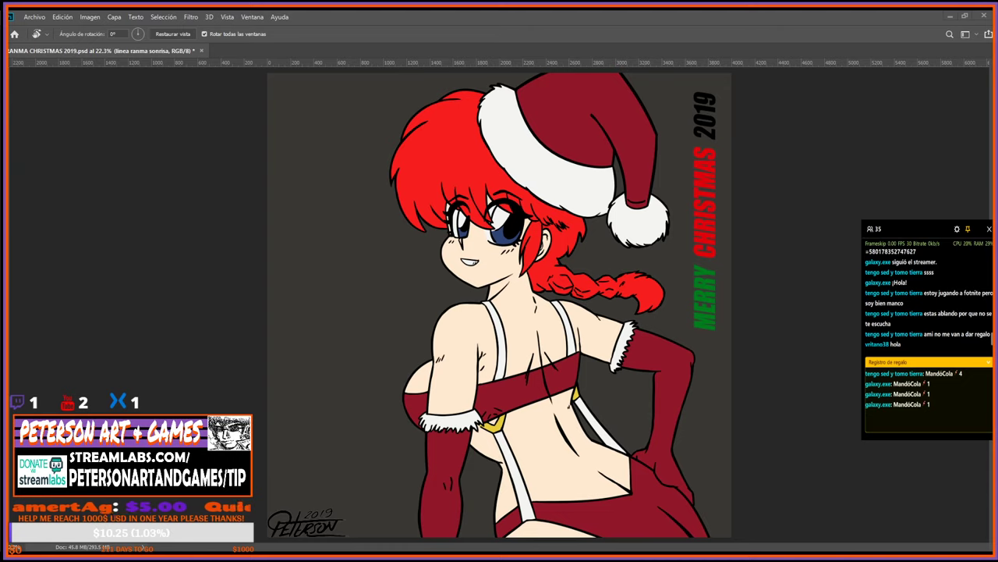